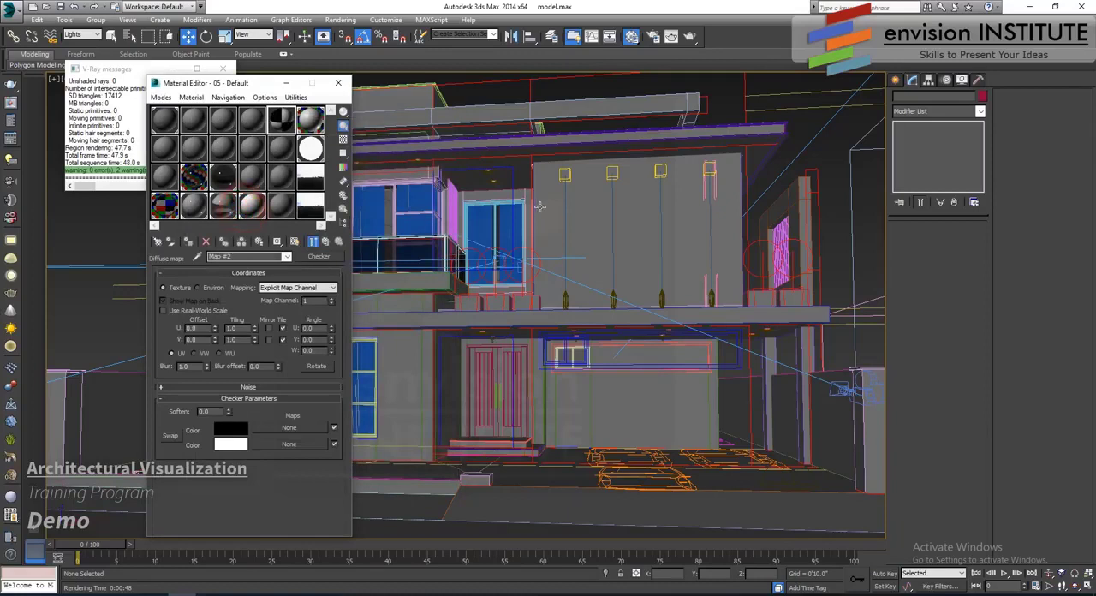
- Set the selection filter to All and assign the checker material to the upper-floor front wall, displayed in the viewport
{"action": "left_click", "coordinate": [554, 207]}
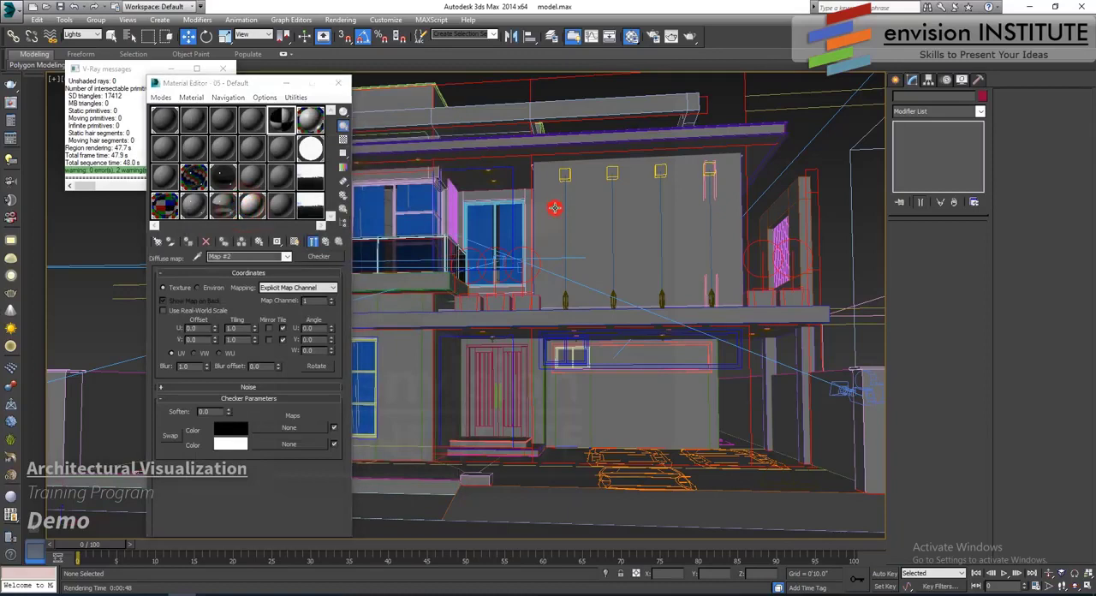
{"action": "left_click", "coordinate": [86, 34]}
{"action": "left_click", "coordinate": [85, 41]}
{"action": "left_click", "coordinate": [547, 226]}
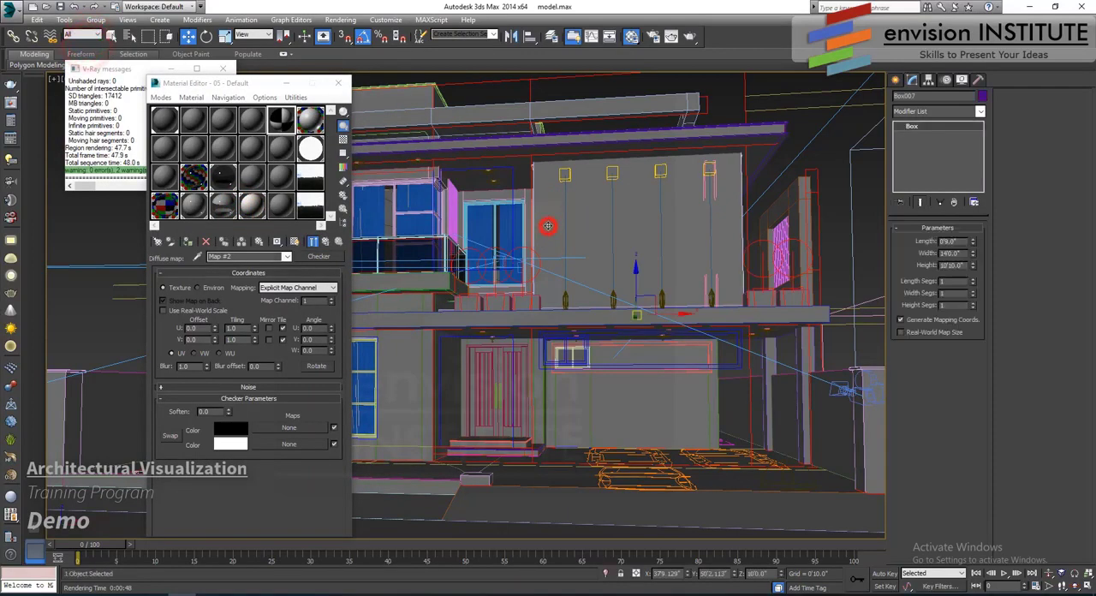
{"action": "left_click", "coordinate": [188, 241]}
{"action": "left_click", "coordinate": [295, 241]}
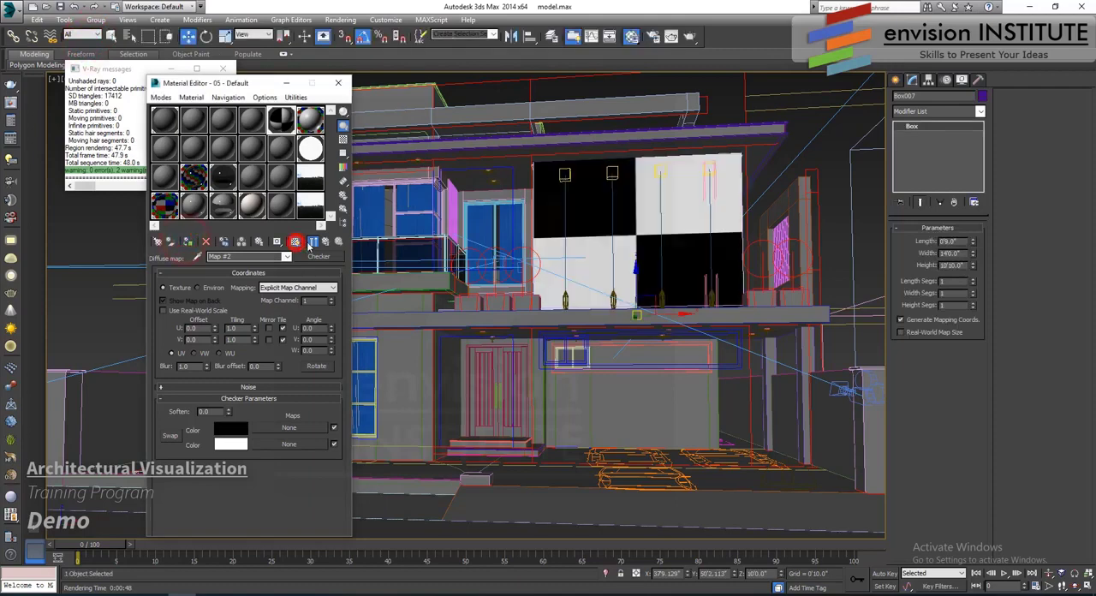
- Add a UVW Map modifier with Box mapping to the upper-floor front wall
{"action": "left_click", "coordinate": [954, 111]}
{"action": "scroll", "coordinate": [937, 342], "scroll_direction": "down", "scroll_amount": 10}
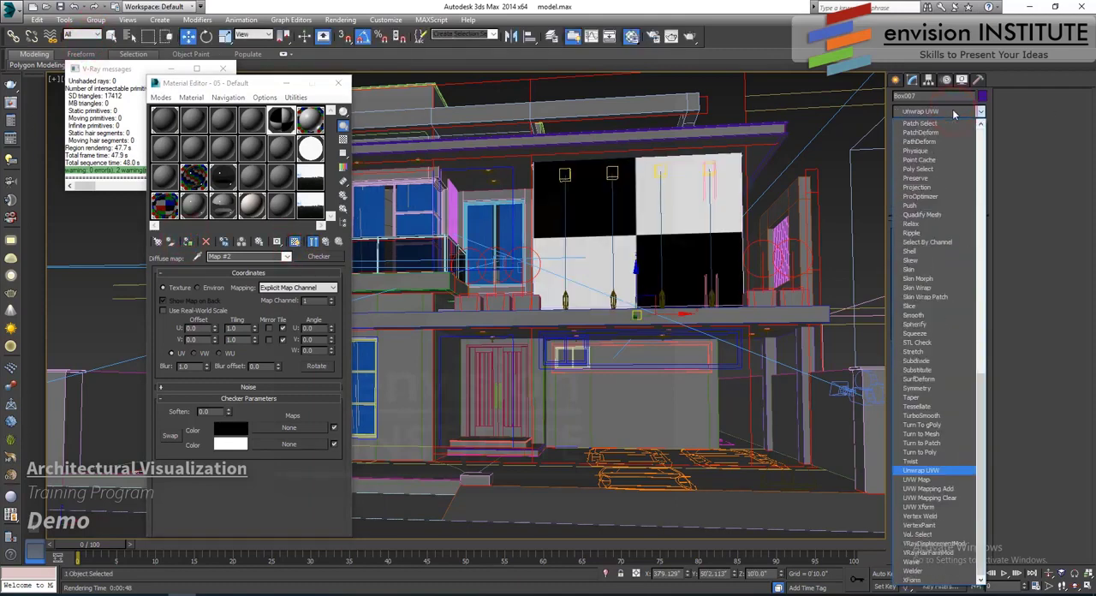
{"action": "left_click", "coordinate": [918, 479]}
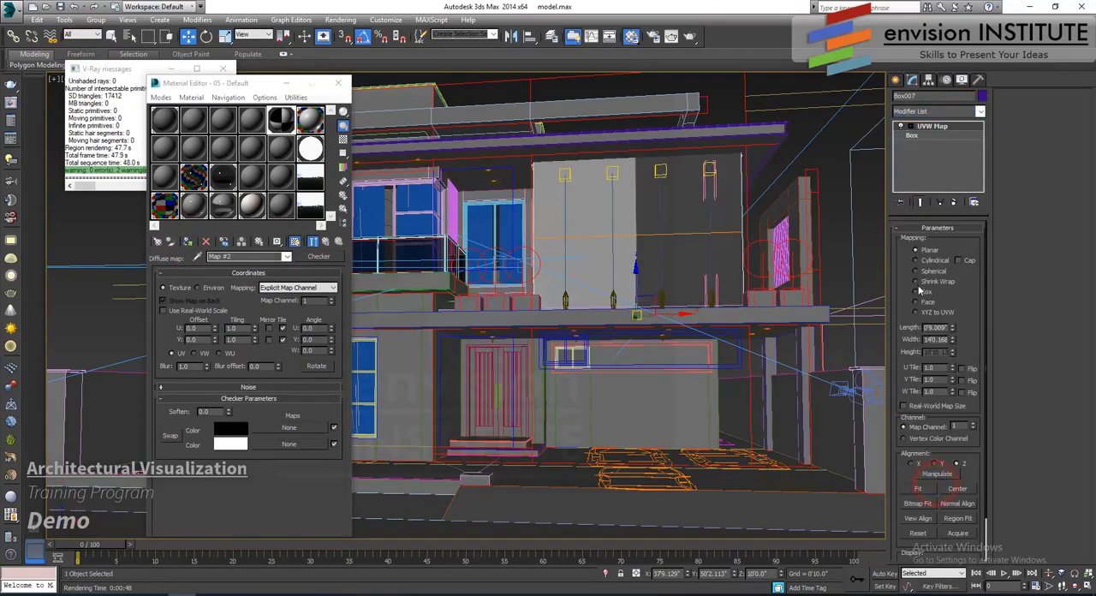
{"action": "left_click", "coordinate": [915, 291]}
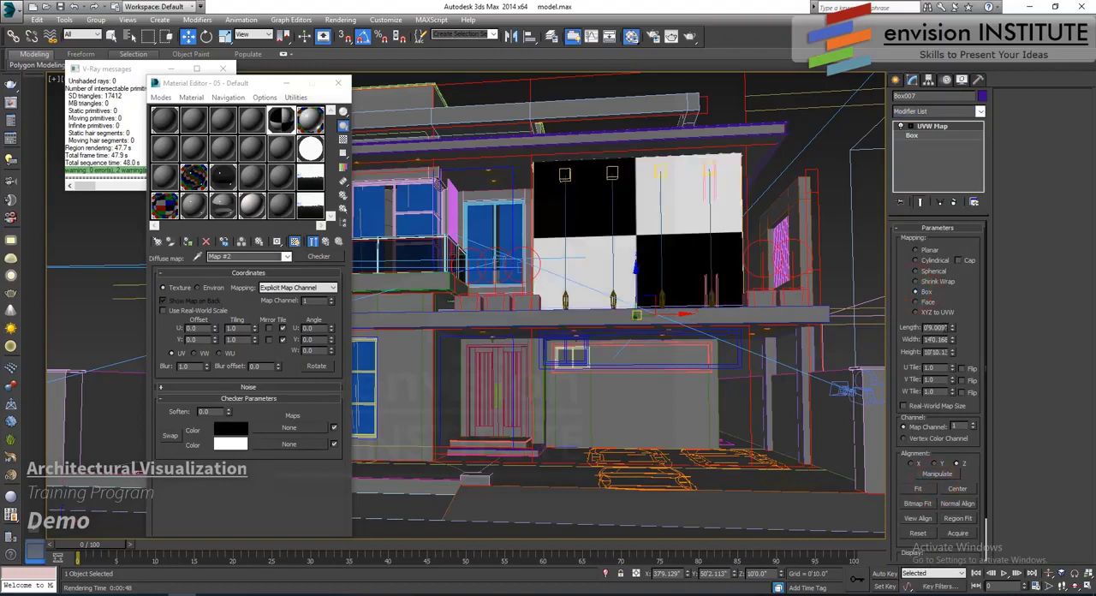
- Set the box mapping's length, width and height to 1'0" each
{"action": "left_click", "coordinate": [934, 327]}
{"action": "type", "text": "1"}
{"action": "key", "text": "Tab"}
{"action": "type", "text": "1"}
{"action": "key", "text": "Tab"}
{"action": "type", "text": "1"}
{"action": "key", "text": "Return"}
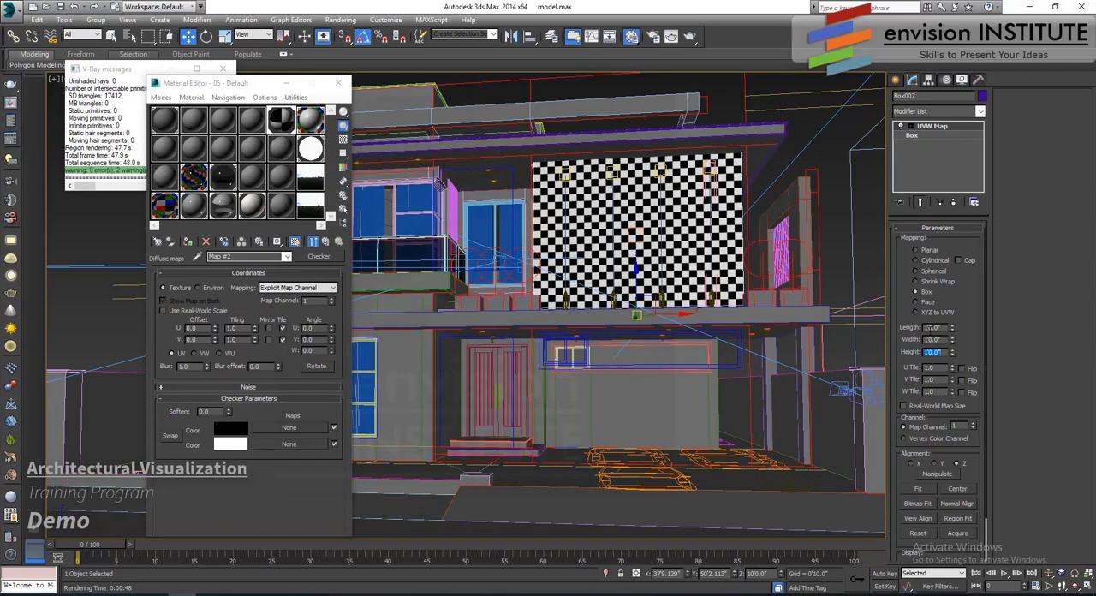
- Try a mapping size of 1'4" in length, width and height, and return all three to 1'0"
{"action": "double_click", "coordinate": [934, 327]}
{"action": "type", "text": "16"}
{"action": "key", "text": "Tab"}
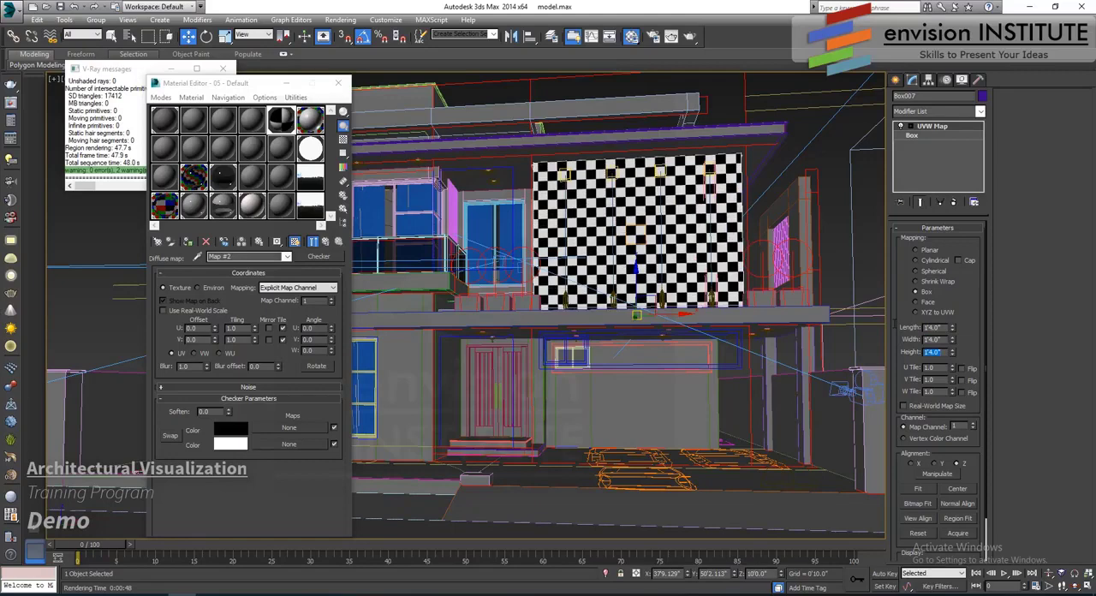
{"action": "double_click", "coordinate": [933, 327]}
{"action": "type", "text": "12"}
{"action": "key", "text": "Tab"}
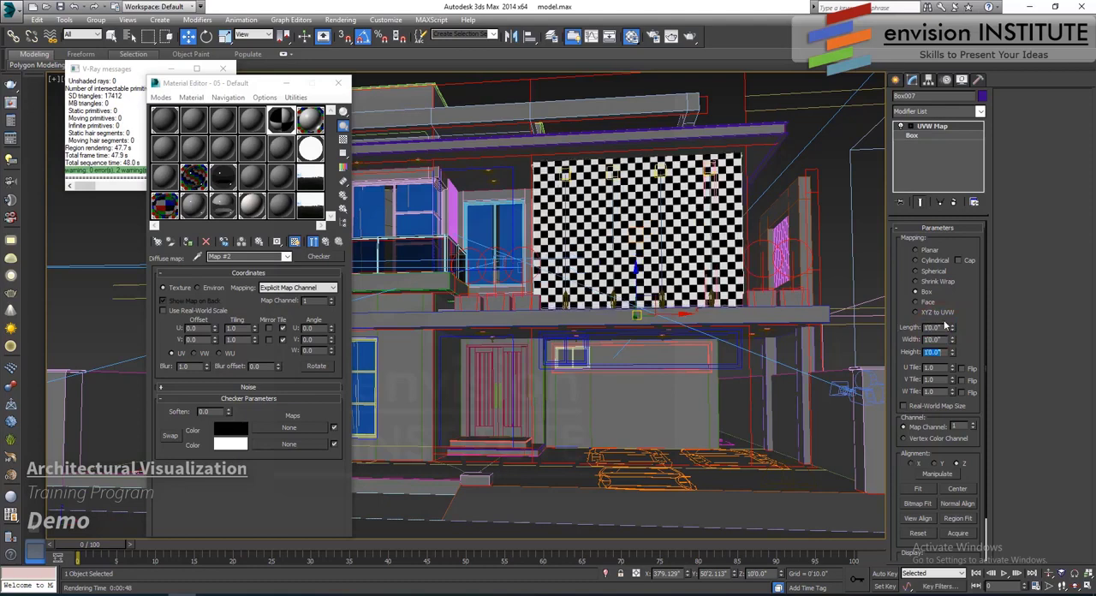
- Test the mapping's length and width adjustments, finishing with length 1'0" and width 2'0"
{"action": "left_click_drag", "start_coordinate": [952, 328], "coordinate": [847, 321]}
{"action": "type", "text": "12"}
{"action": "key", "text": "Return"}
{"action": "left_click_drag", "start_coordinate": [954, 343], "coordinate": [952, 327]}
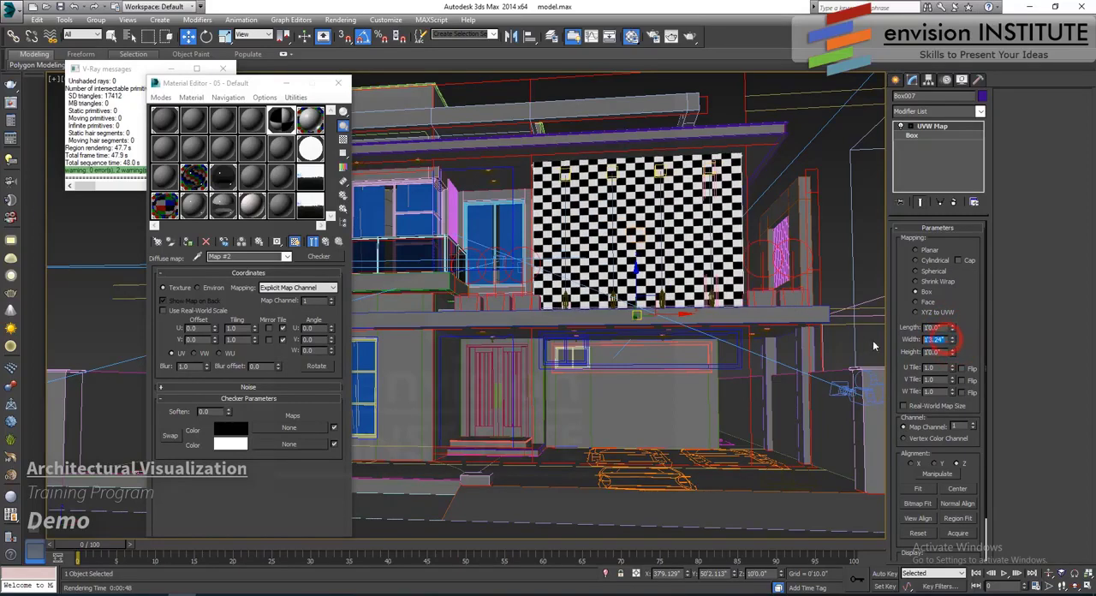
{"action": "type", "text": "24"}
{"action": "key", "text": "Return"}
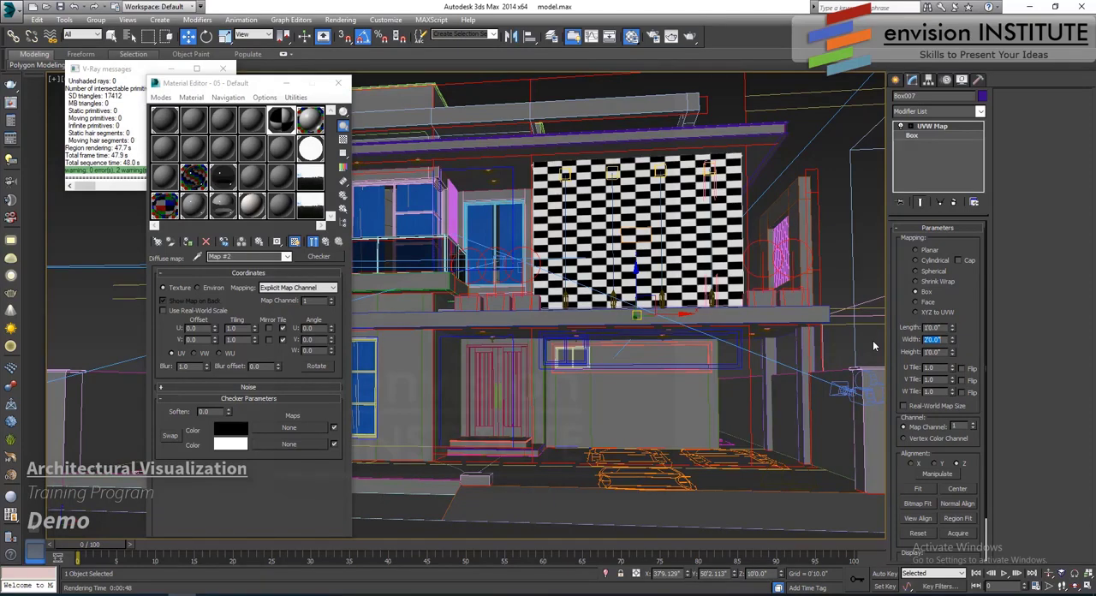
- Choose a Bitmap for the first checker colour and pick ConcreteBare0171_2_S.jpg in E:\Textures\textures
{"action": "left_click", "coordinate": [285, 430]}
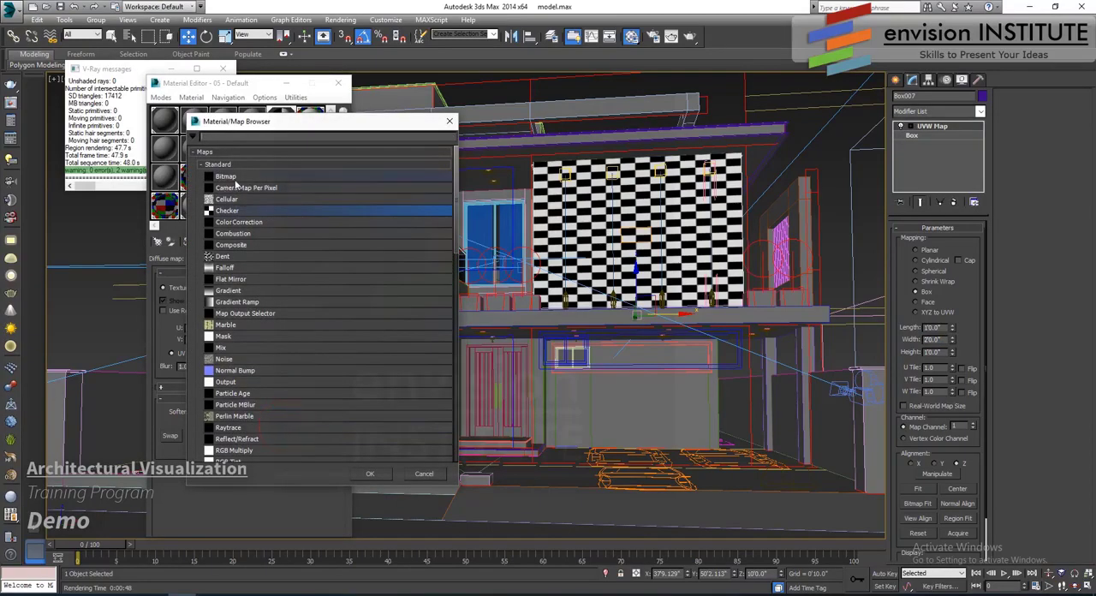
{"action": "double_click", "coordinate": [229, 177]}
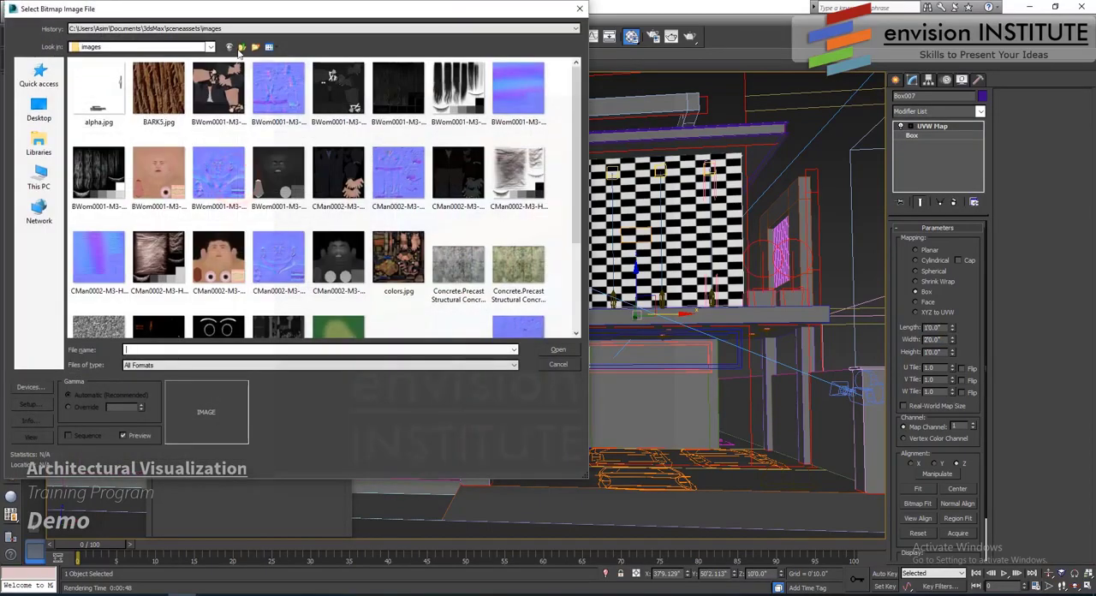
{"action": "left_click", "coordinate": [223, 30]}
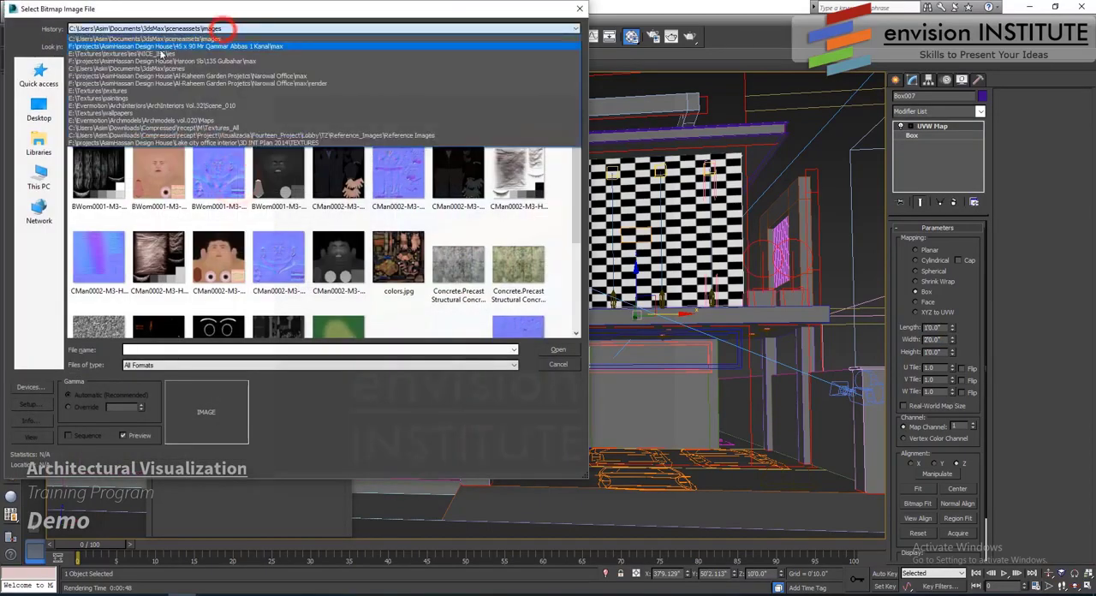
{"action": "left_click", "coordinate": [133, 92]}
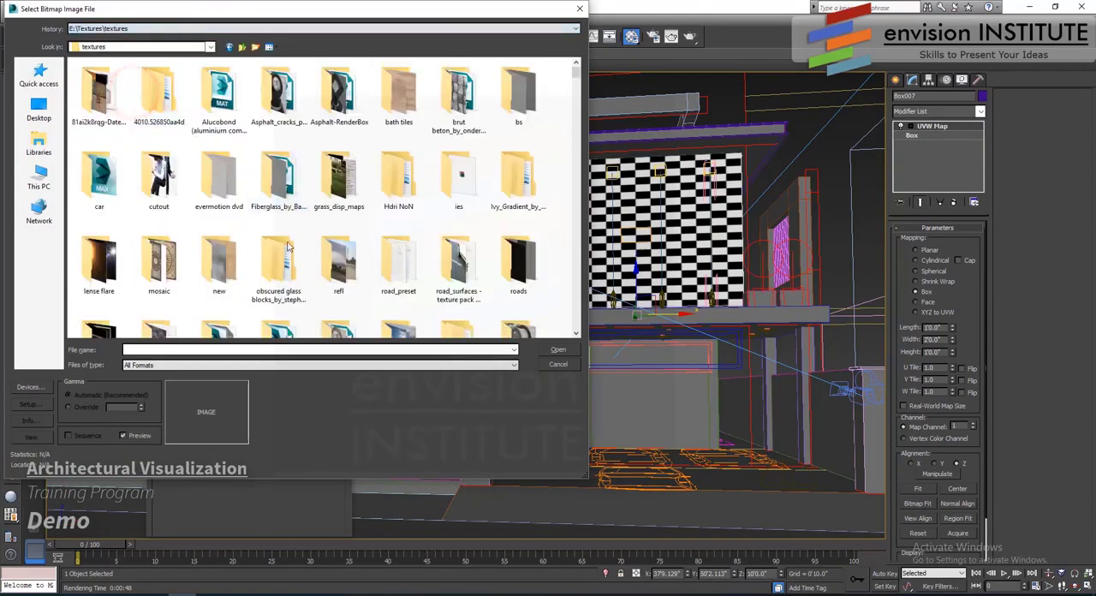
{"action": "scroll", "coordinate": [291, 261], "scroll_direction": "down", "scroll_amount": 3}
{"action": "scroll", "coordinate": [289, 261], "scroll_direction": "down", "scroll_amount": 2}
{"action": "scroll", "coordinate": [283, 257], "scroll_direction": "up", "scroll_amount": 2}
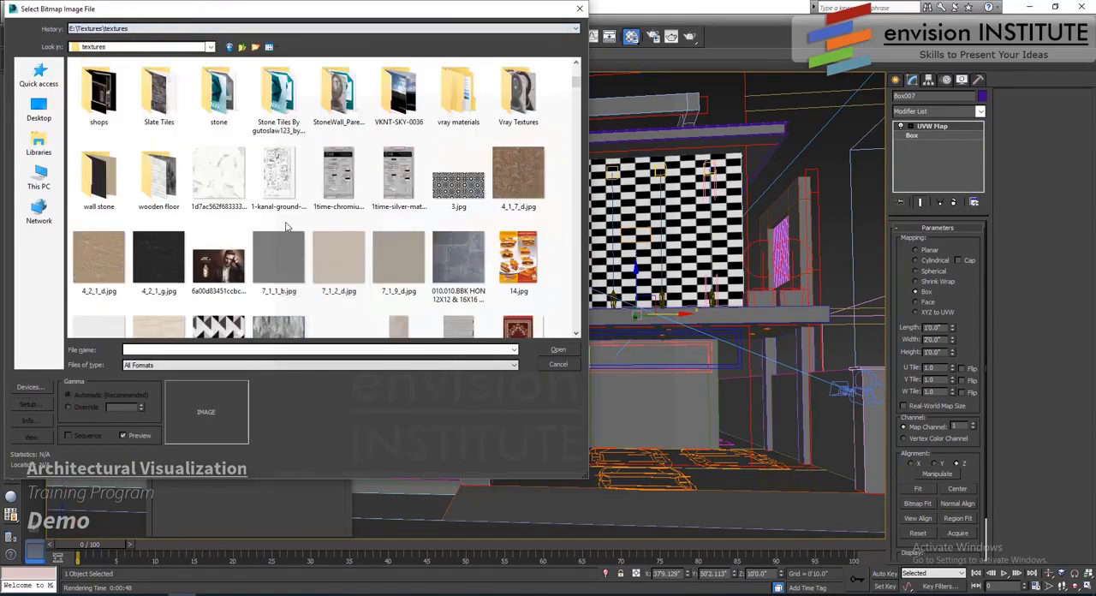
{"action": "scroll", "coordinate": [279, 211], "scroll_direction": "down", "scroll_amount": 5}
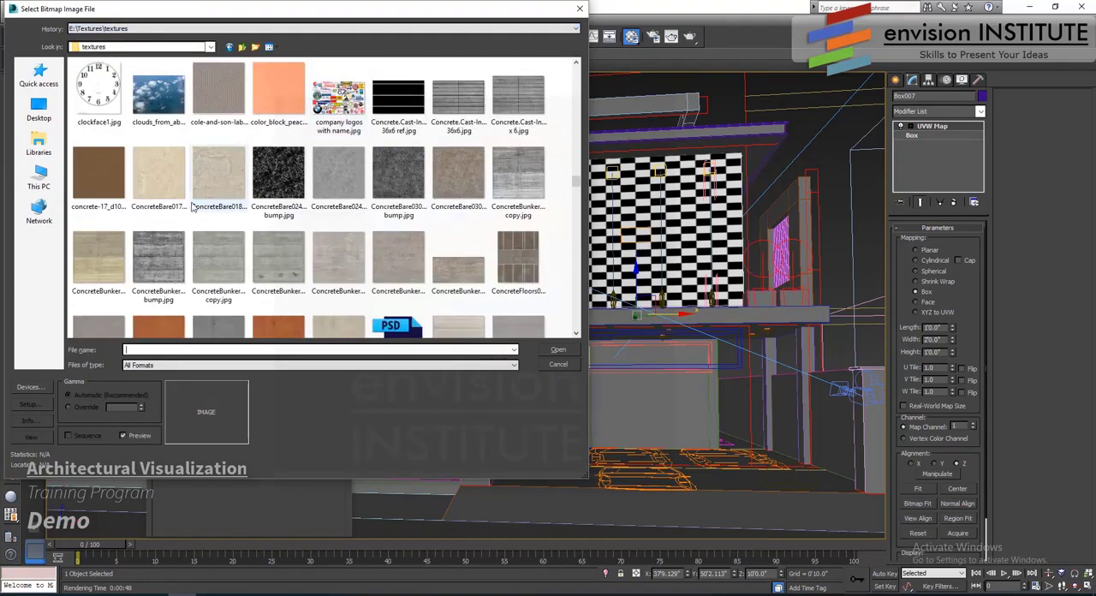
{"action": "left_click", "coordinate": [151, 173]}
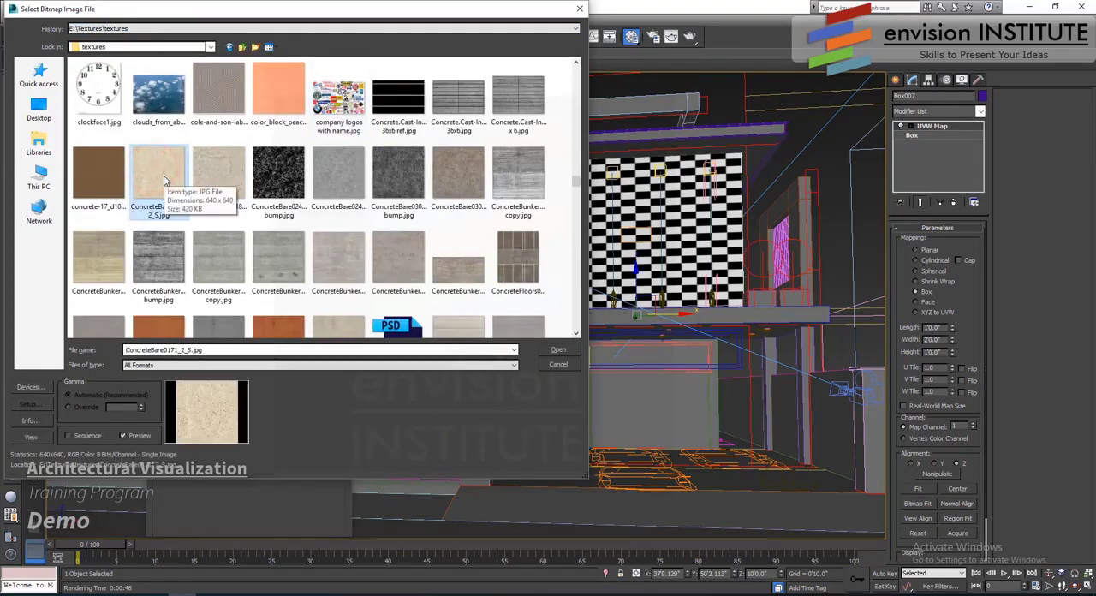
- Preview the chosen concrete texture at full size in Photos and return to the file selection
{"action": "right_click", "coordinate": [160, 179]}
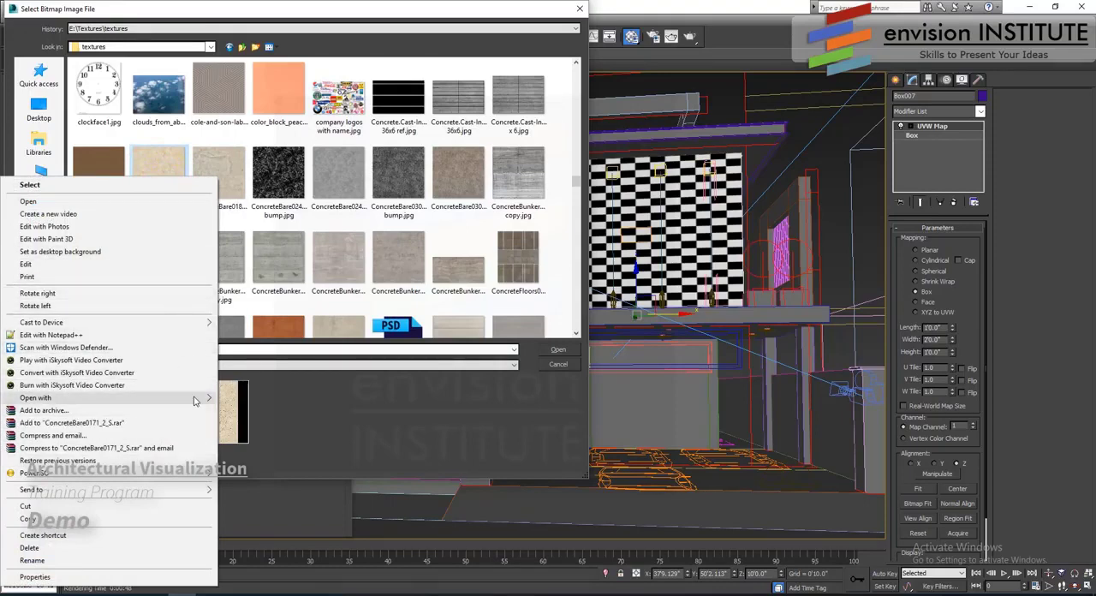
{"action": "mouse_move", "coordinate": [195, 401]}
{"action": "left_click", "coordinate": [264, 425]}
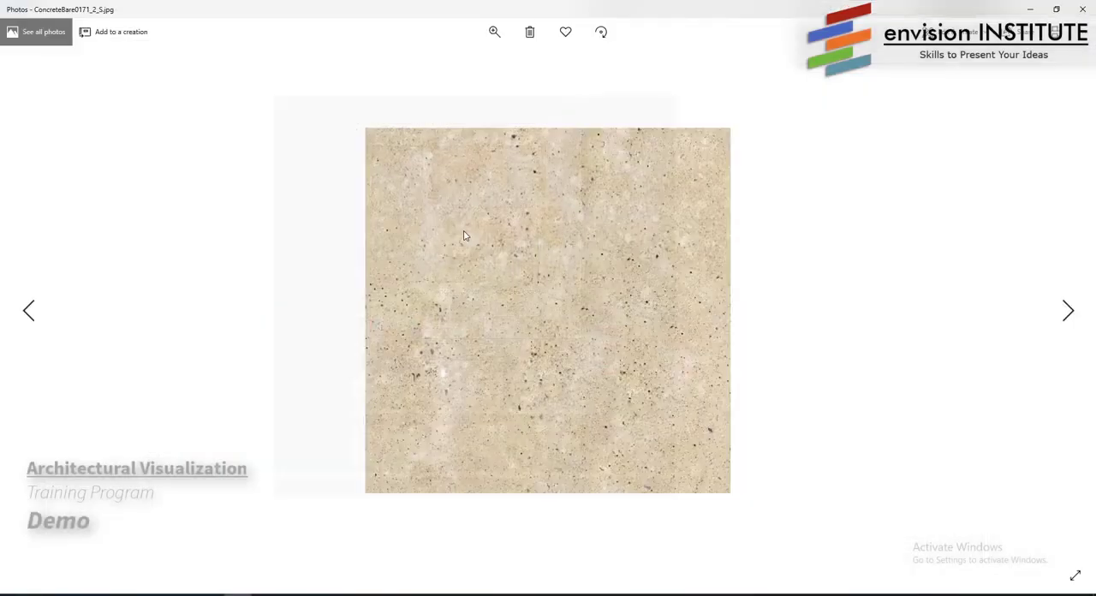
{"action": "left_click", "coordinate": [1082, 9]}
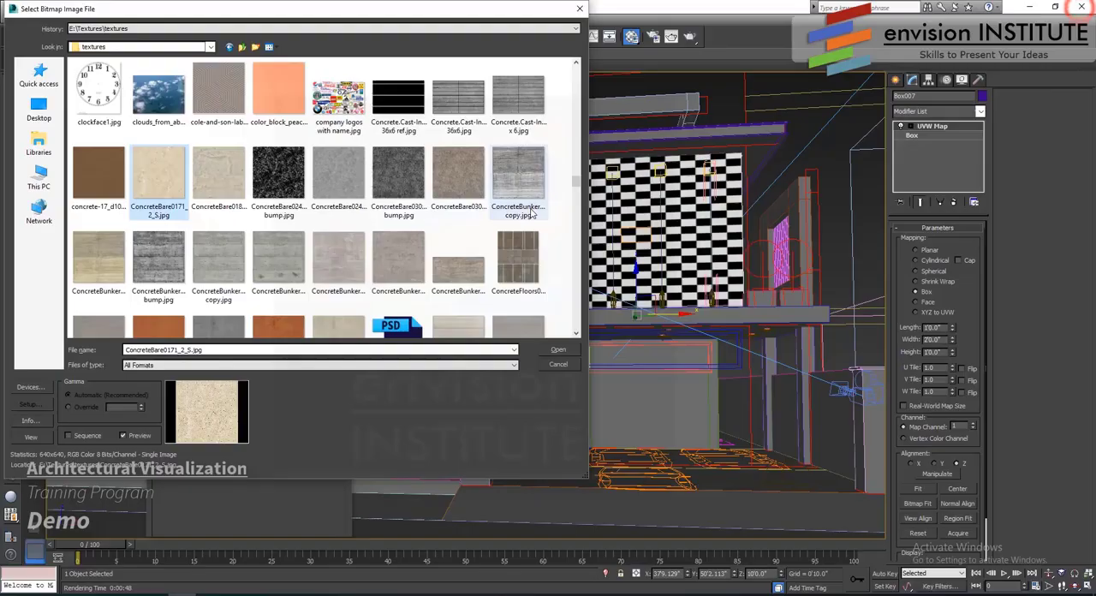
- Load the concrete bitmap, show it on the wall in the viewport and set its map channel to 2
{"action": "left_click", "coordinate": [558, 350]}
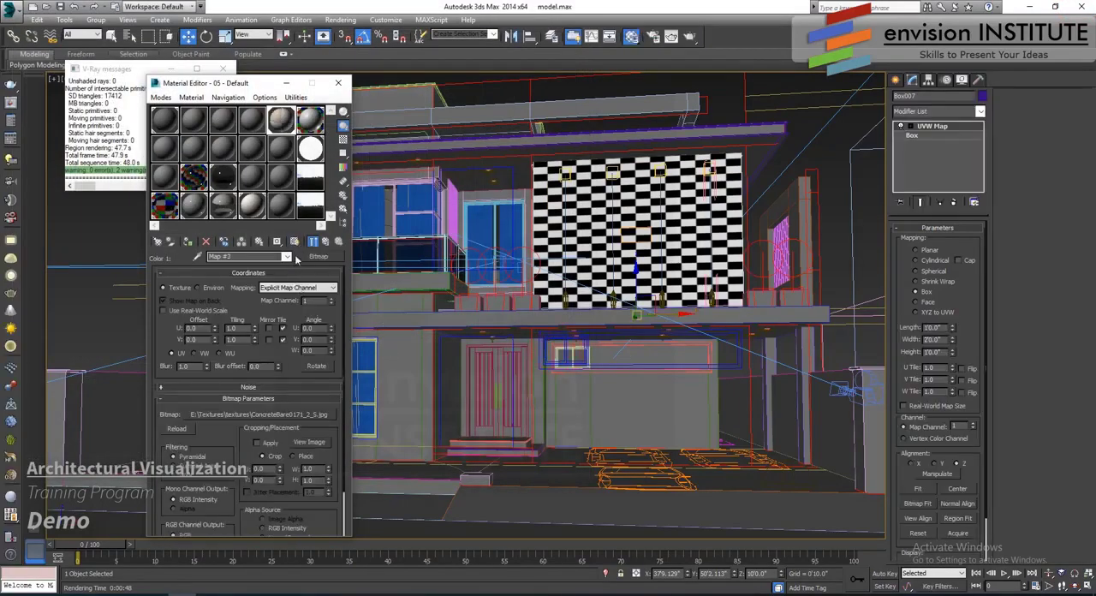
{"action": "left_click", "coordinate": [296, 244]}
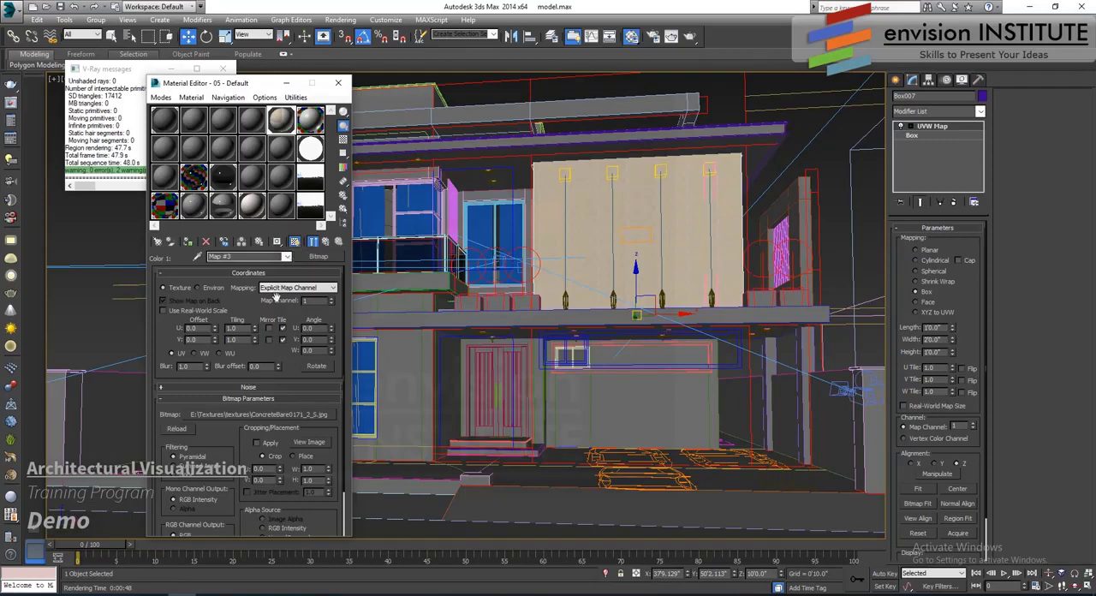
{"action": "left_click", "coordinate": [333, 299]}
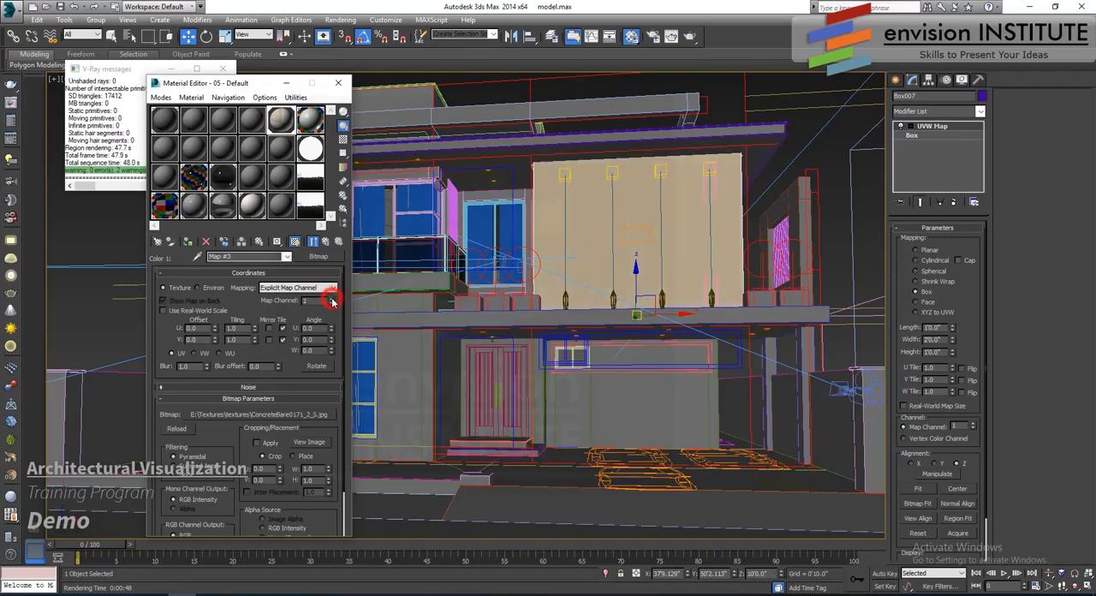
- Add a second UVW Map modifier to the wall with Box mapping on map channel 2
{"action": "left_click", "coordinate": [967, 112]}
{"action": "scroll", "coordinate": [937, 343], "scroll_direction": "down", "scroll_amount": 10}
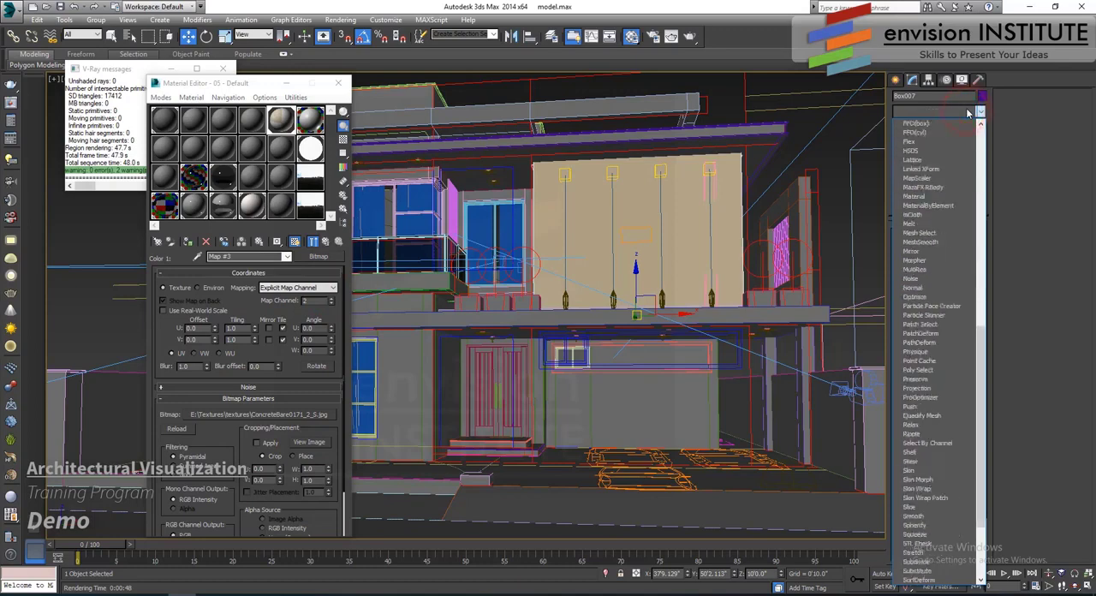
{"action": "left_click", "coordinate": [939, 486]}
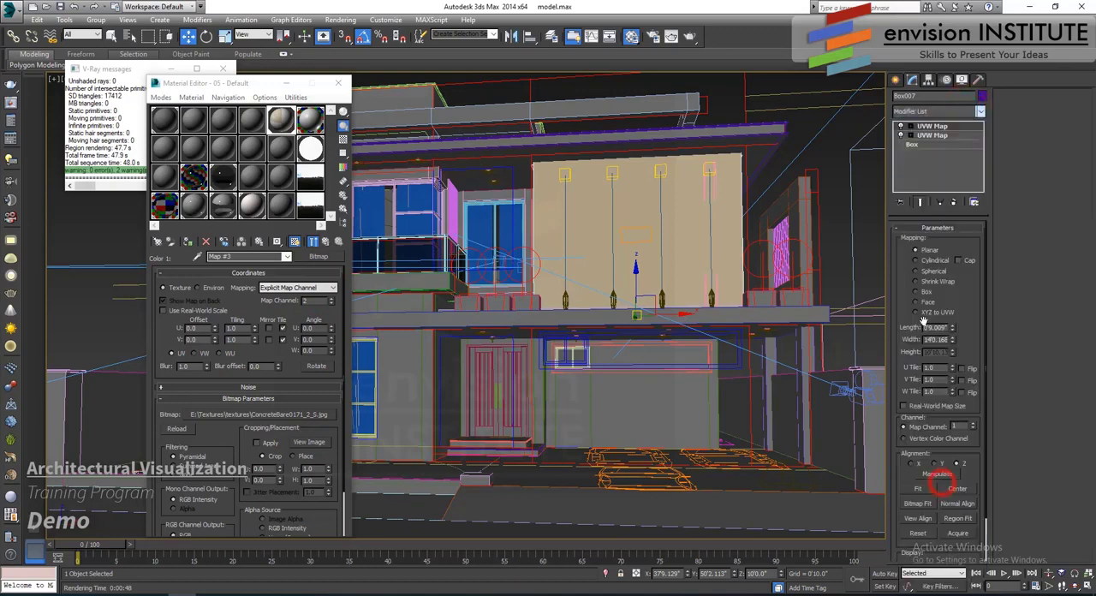
{"action": "left_click", "coordinate": [920, 292]}
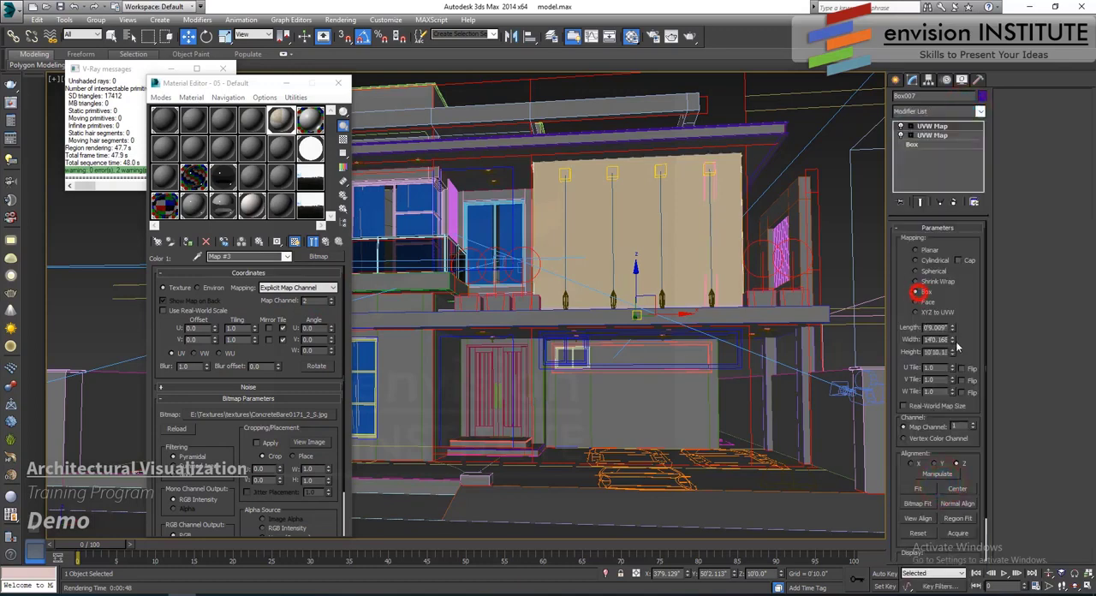
{"action": "left_click", "coordinate": [972, 423]}
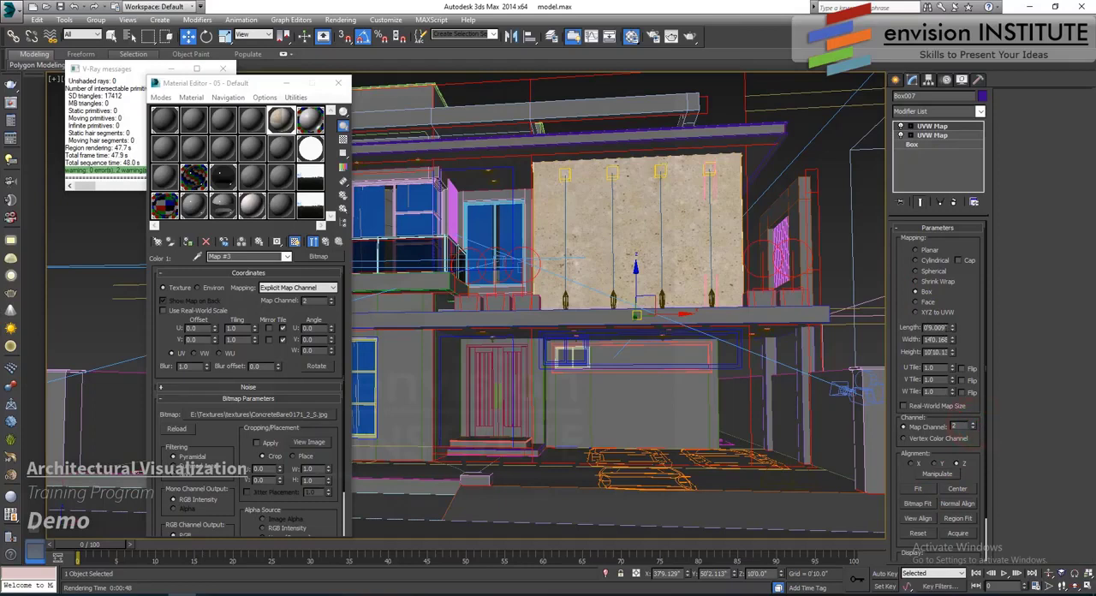
- Set the second UVW Map's length, width and height to 5'0" each
{"action": "double_click", "coordinate": [941, 327]}
{"action": "type", "text": "60"}
{"action": "key", "text": "Tab"}
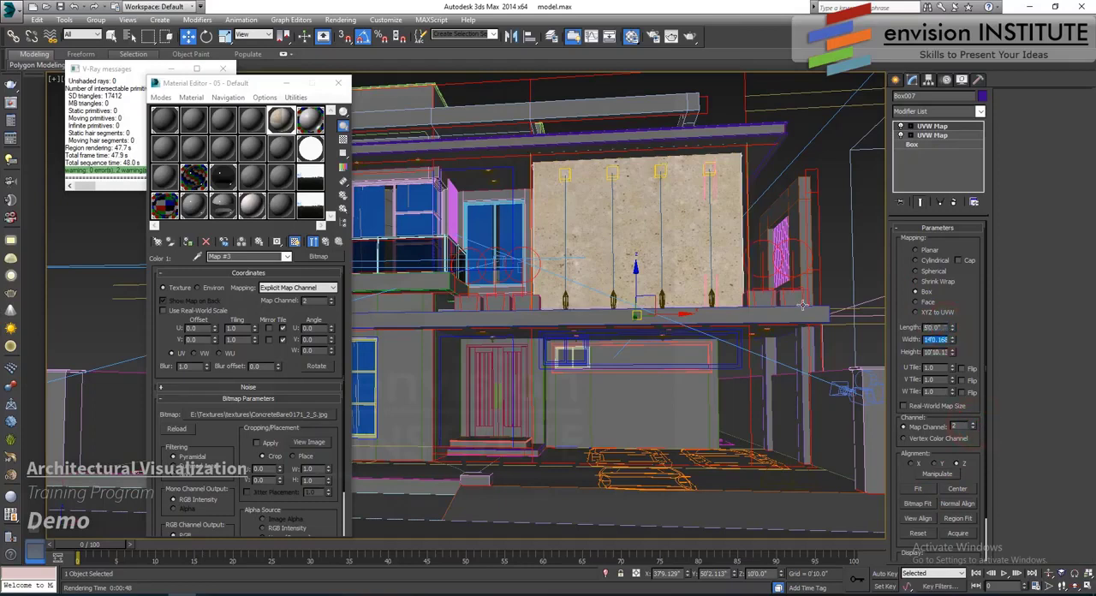
{"action": "type", "text": "60"}
{"action": "key", "text": "Tab"}
{"action": "type", "text": "60"}
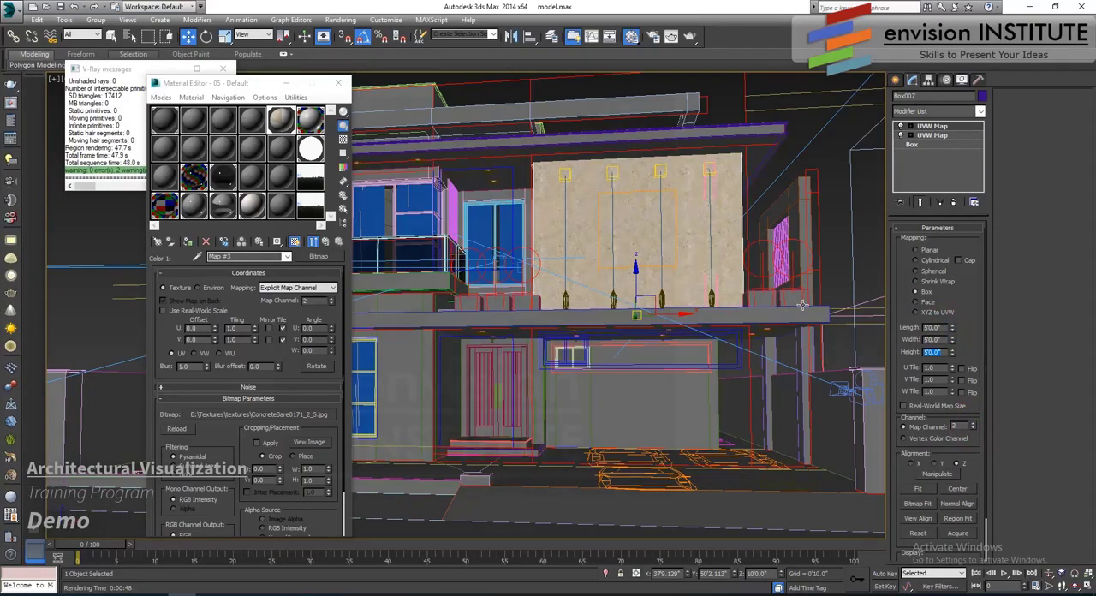
- Return to the Checker map and duplicate the first colour's concrete bitmap to the second colour as a Copy
{"action": "left_click", "coordinate": [324, 243]}
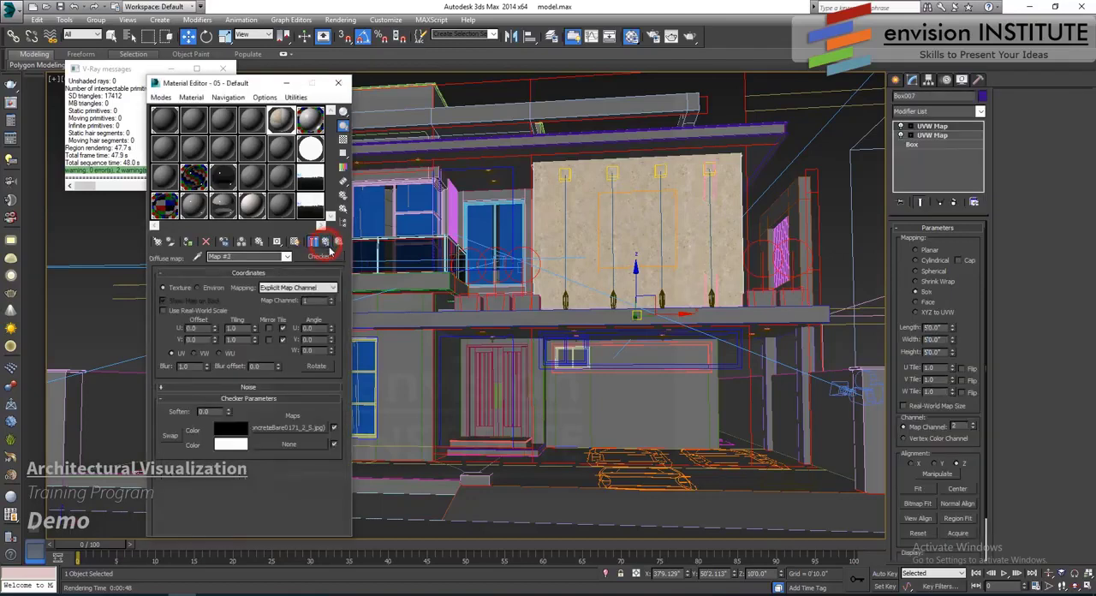
{"action": "left_click_drag", "start_coordinate": [293, 427], "coordinate": [294, 446]}
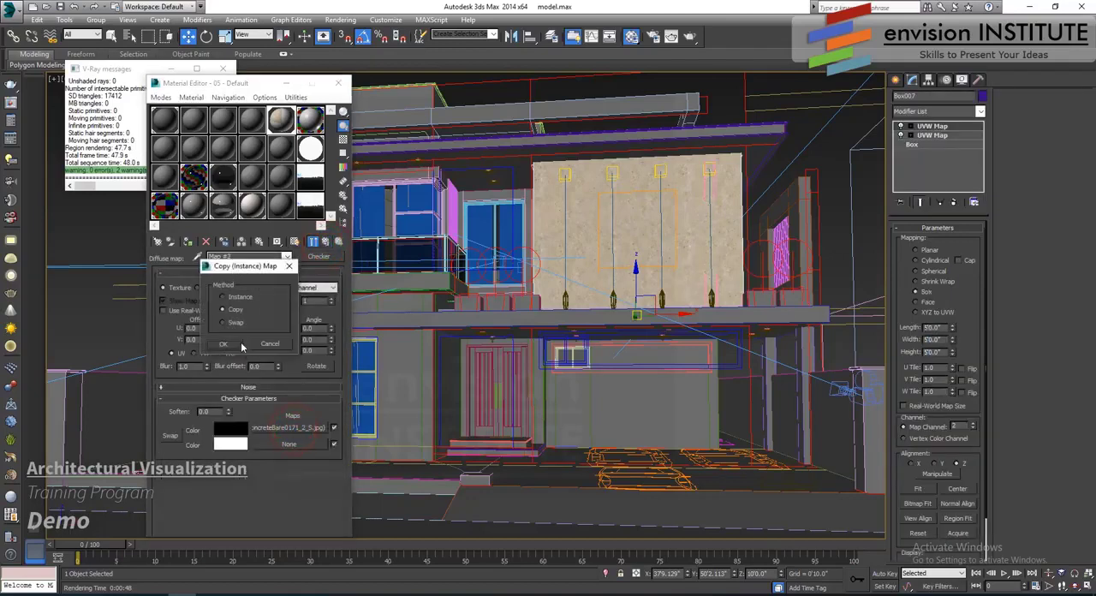
{"action": "left_click", "coordinate": [226, 346]}
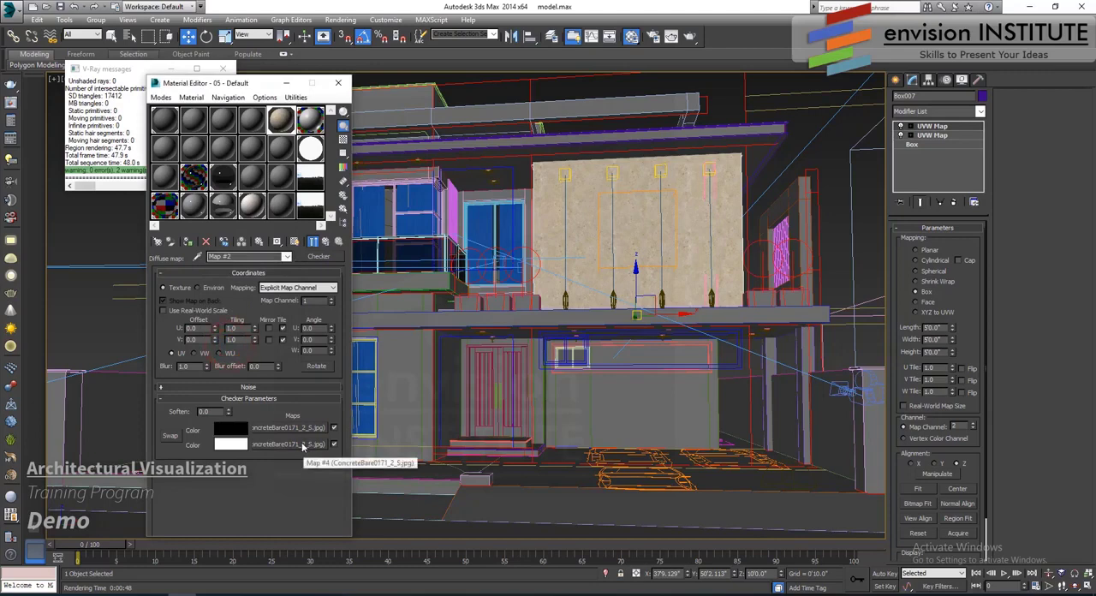
- Open the second colour's concrete bitmap, show the enlarged material preview and enable the bitmap's output Color Map
{"action": "left_click", "coordinate": [301, 445]}
{"action": "double_click", "coordinate": [282, 119]}
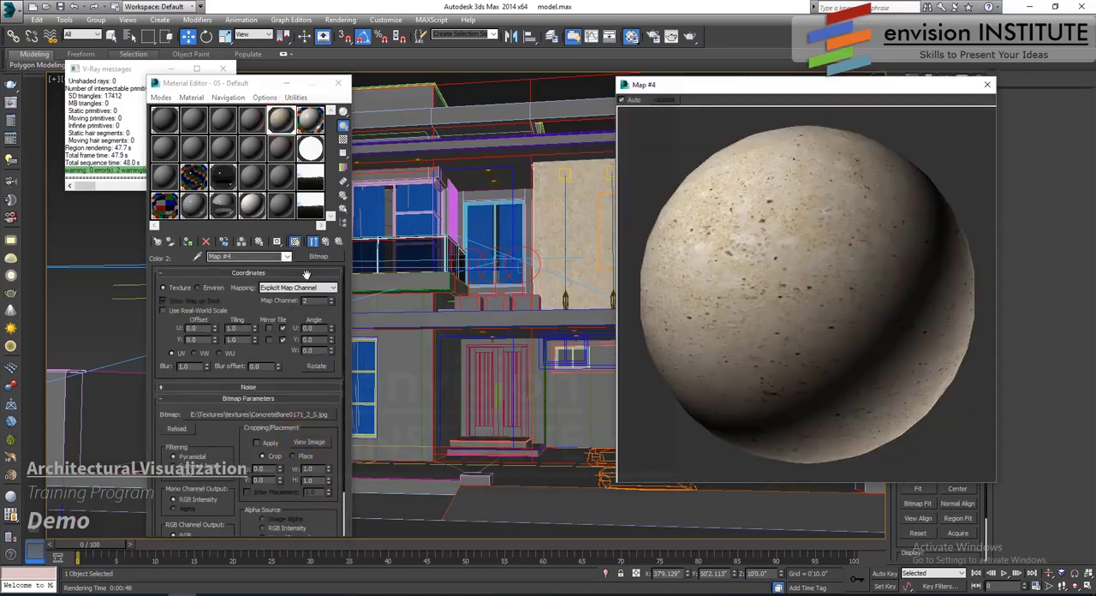
{"action": "left_click_drag", "start_coordinate": [289, 377], "coordinate": [294, 321]}
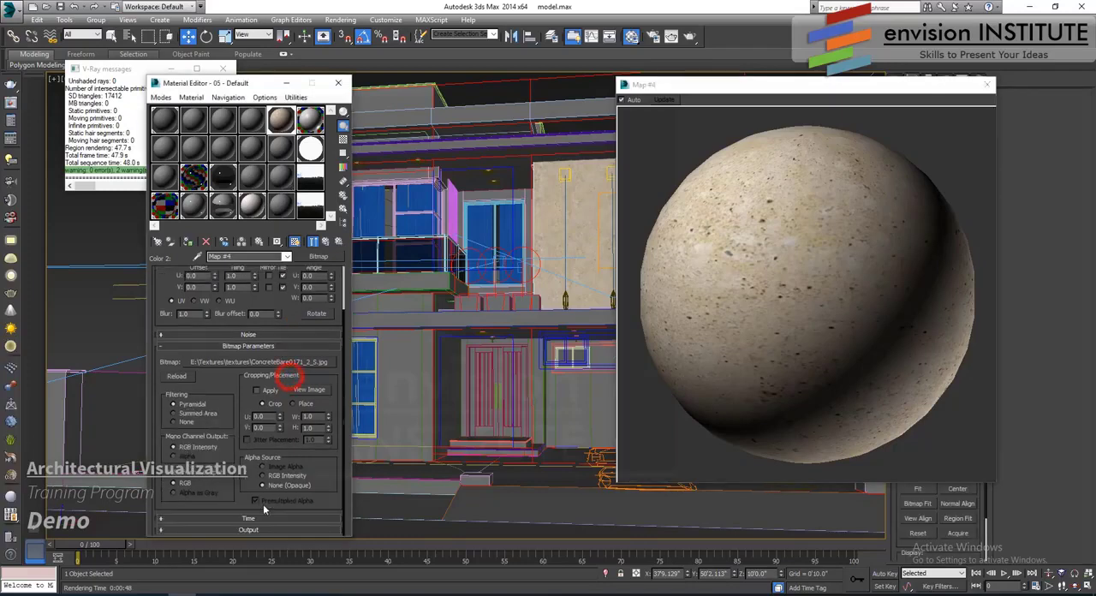
{"action": "left_click", "coordinate": [248, 530]}
{"action": "left_click", "coordinate": [166, 328]}
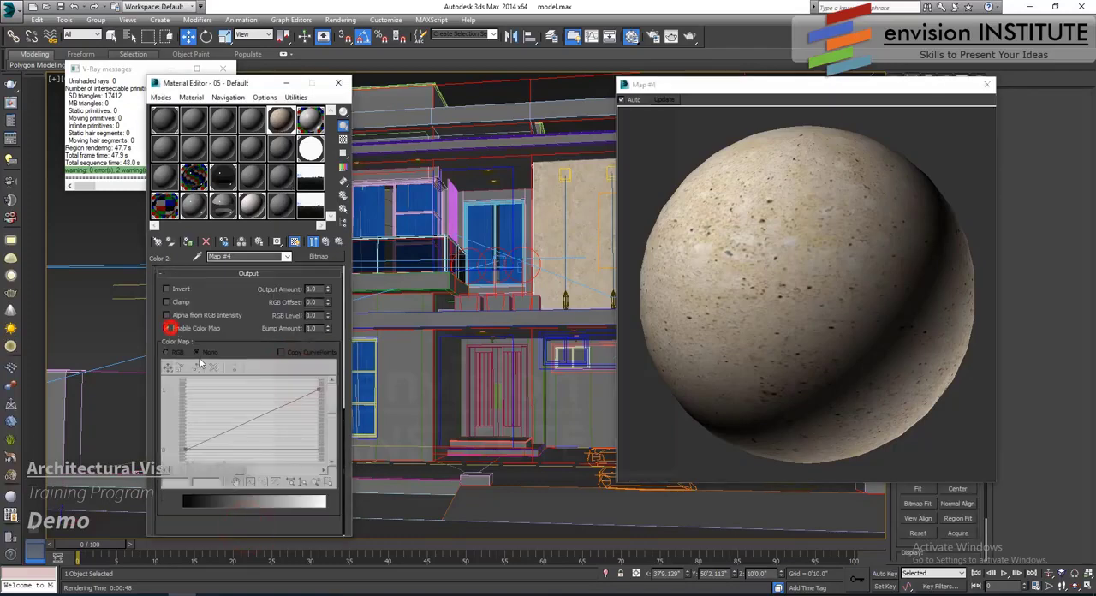
- Darken the second bitmap by adding a middle point to its Mono curve, lowered to about 0.444, and return to the Checker map
{"action": "left_click_drag", "start_coordinate": [193, 367], "coordinate": [195, 390]}
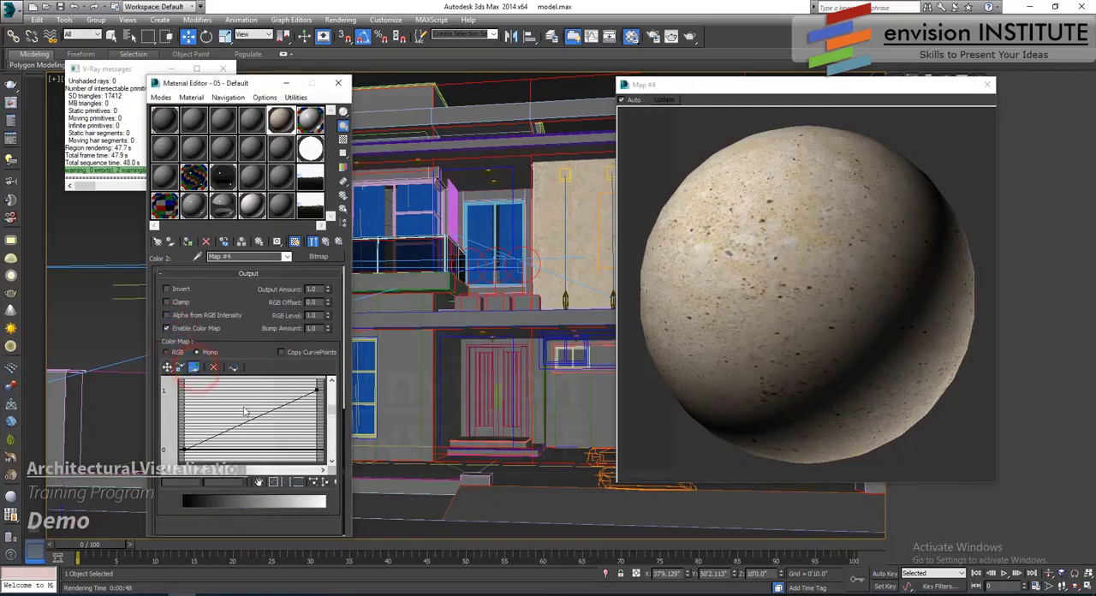
{"action": "left_click", "coordinate": [257, 415]}
{"action": "left_click", "coordinate": [167, 368]}
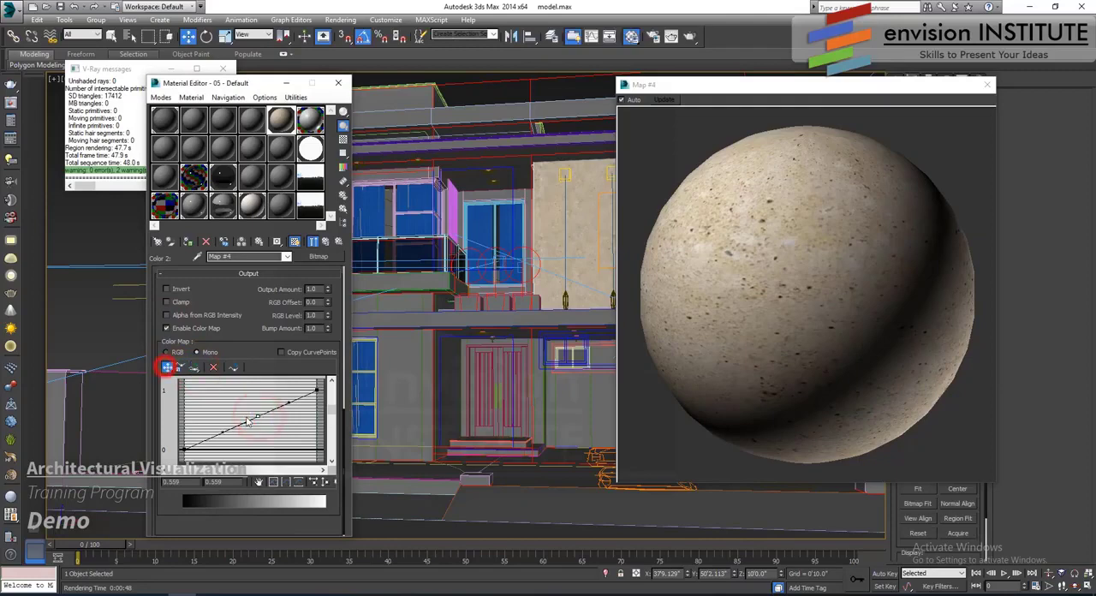
{"action": "left_click_drag", "start_coordinate": [257, 415], "coordinate": [258, 425]}
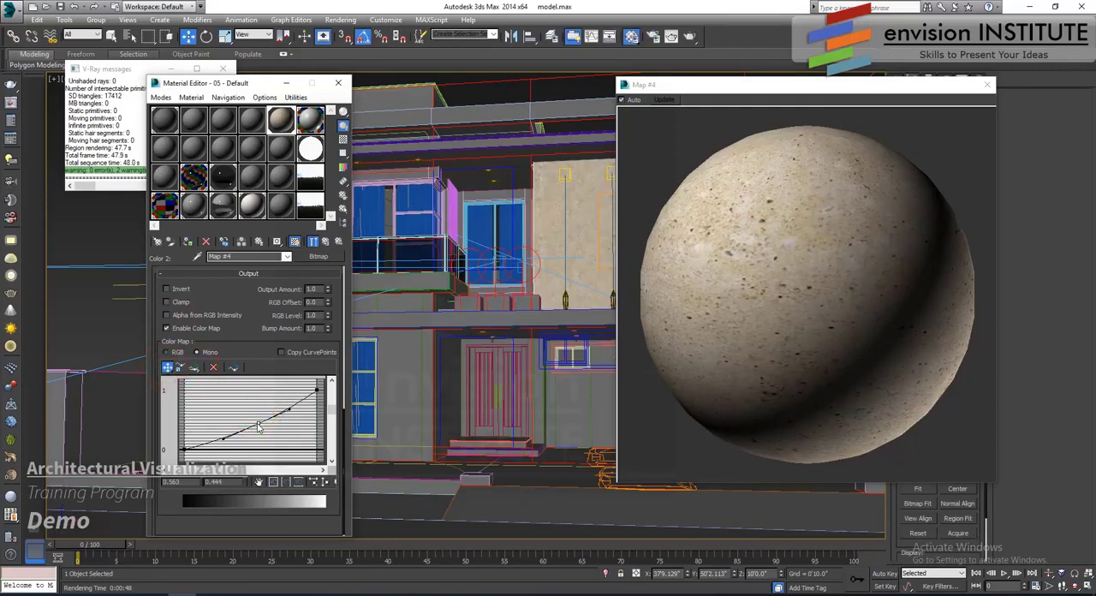
{"action": "left_click", "coordinate": [327, 242]}
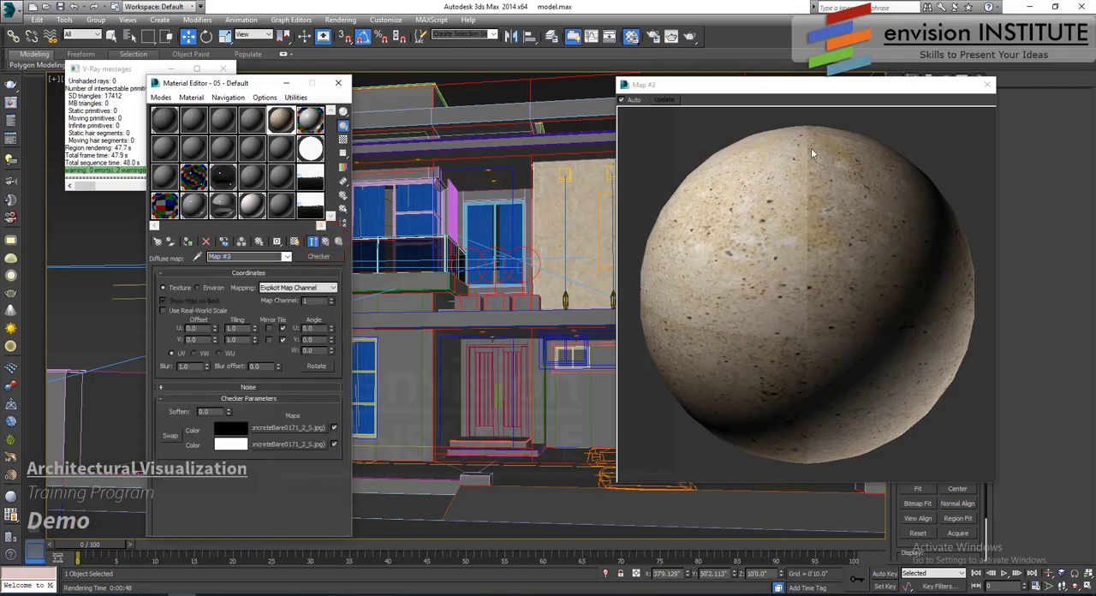
{"action": "left_click", "coordinate": [987, 84]}
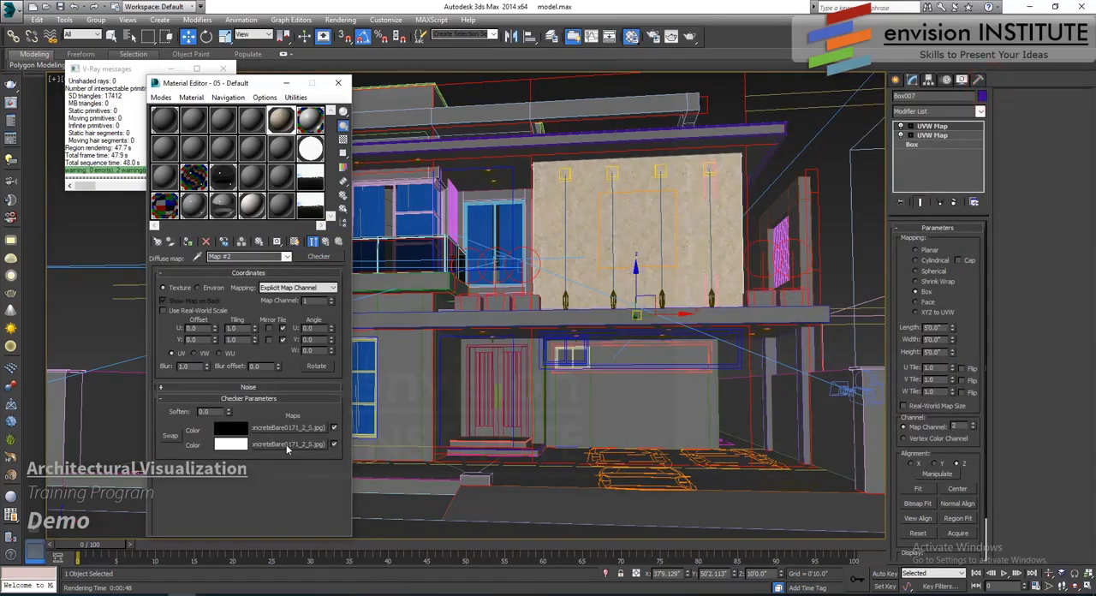
- Swap the concrete bitmaps between the Checker map's two colours
{"action": "left_click", "coordinate": [286, 444]}
{"action": "left_click_drag", "start_coordinate": [287, 431], "coordinate": [287, 427]}
{"action": "left_click", "coordinate": [226, 324]}
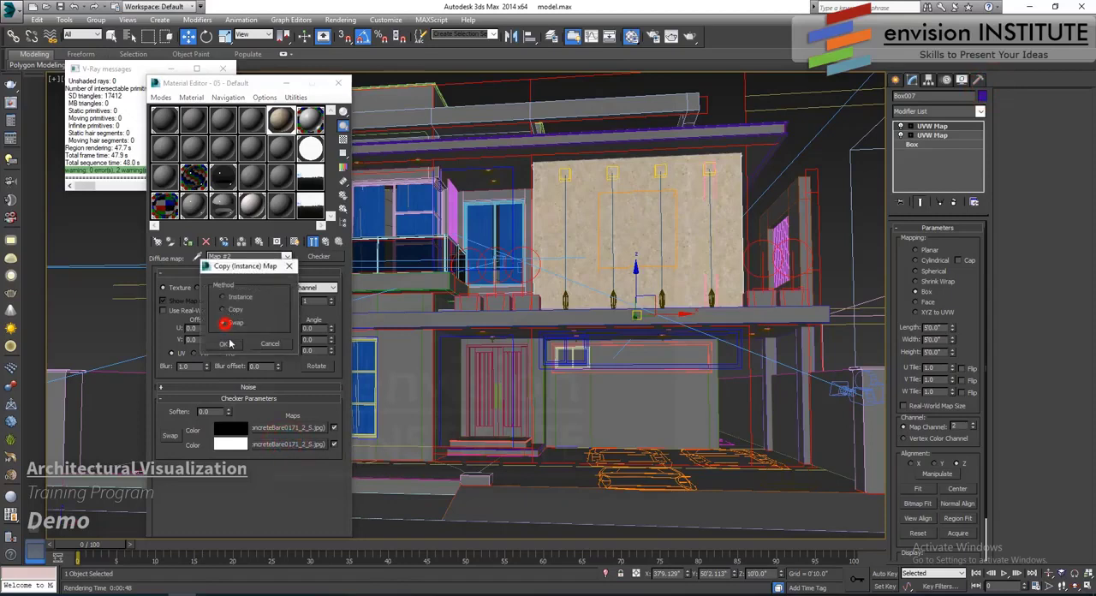
{"action": "left_click", "coordinate": [228, 342]}
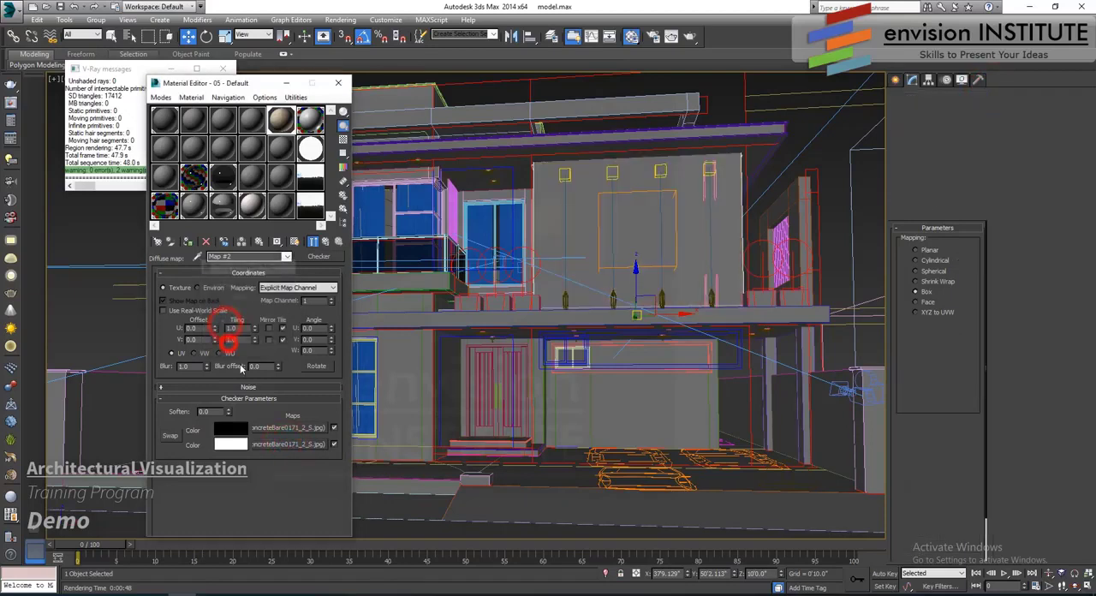
- Display the first colour's concrete bitmap on the wall in the viewport and return to the Checker map
{"action": "left_click", "coordinate": [297, 242]}
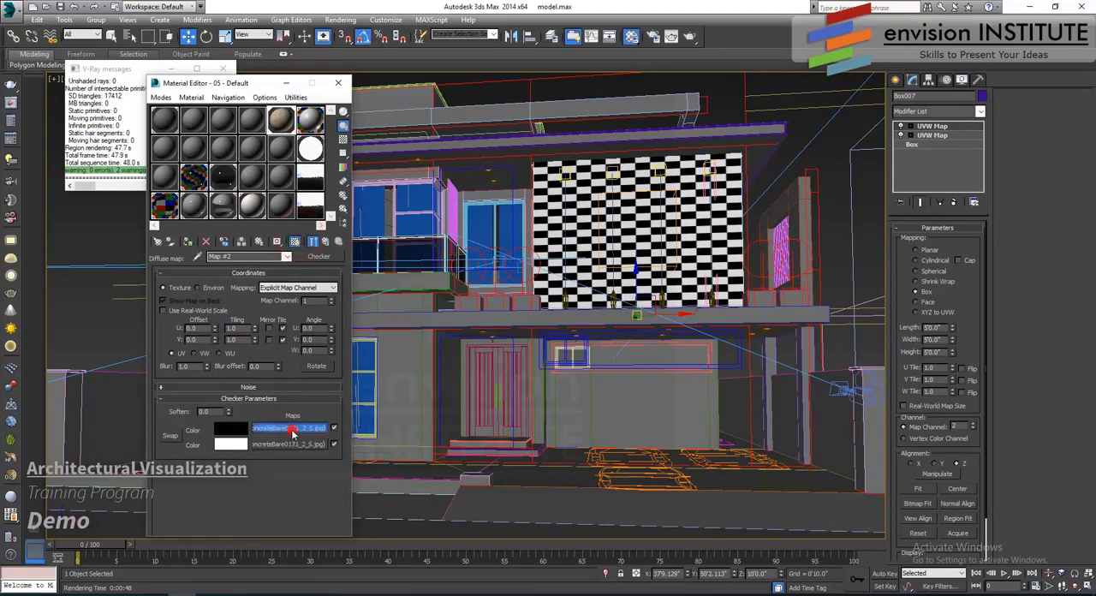
{"action": "left_click", "coordinate": [291, 428]}
{"action": "left_click", "coordinate": [295, 242]}
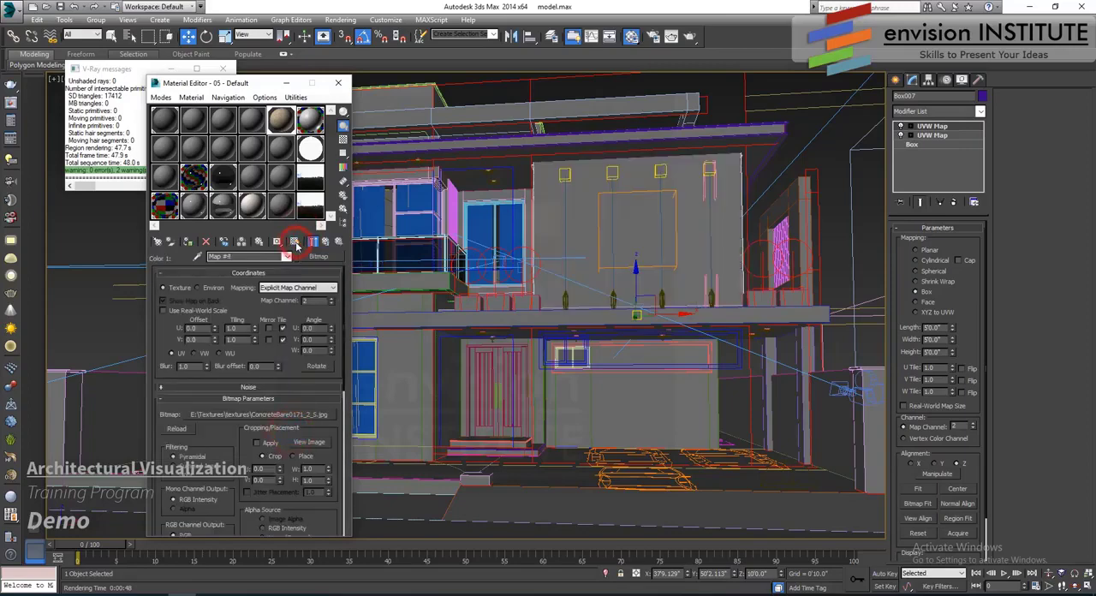
{"action": "left_click", "coordinate": [327, 242]}
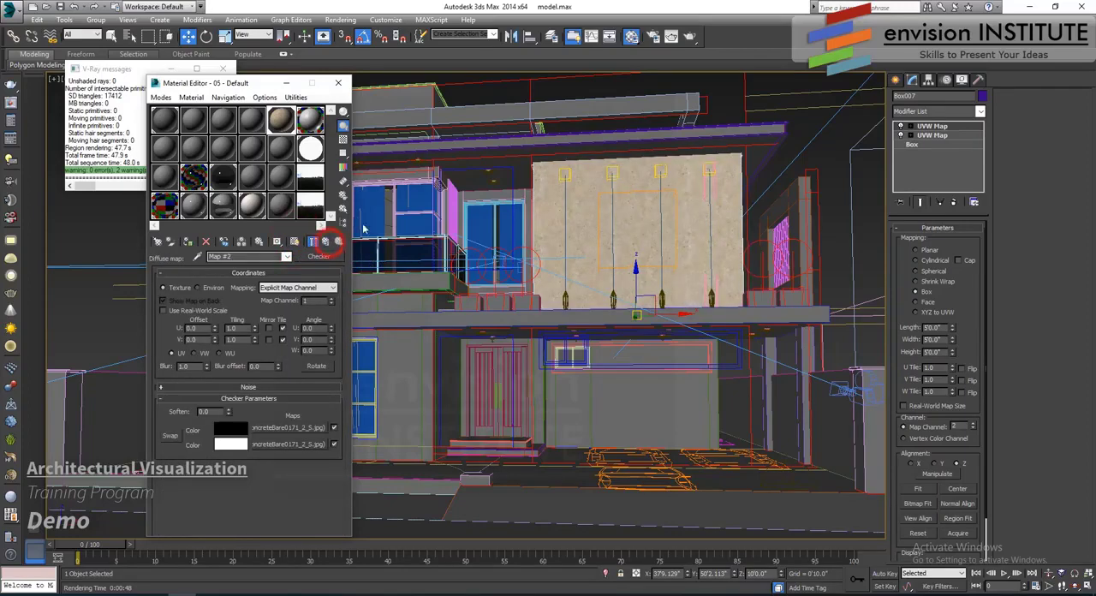
- Set the render area to Region, frame the upper-floor front wall and render it
{"action": "left_click", "coordinate": [671, 36]}
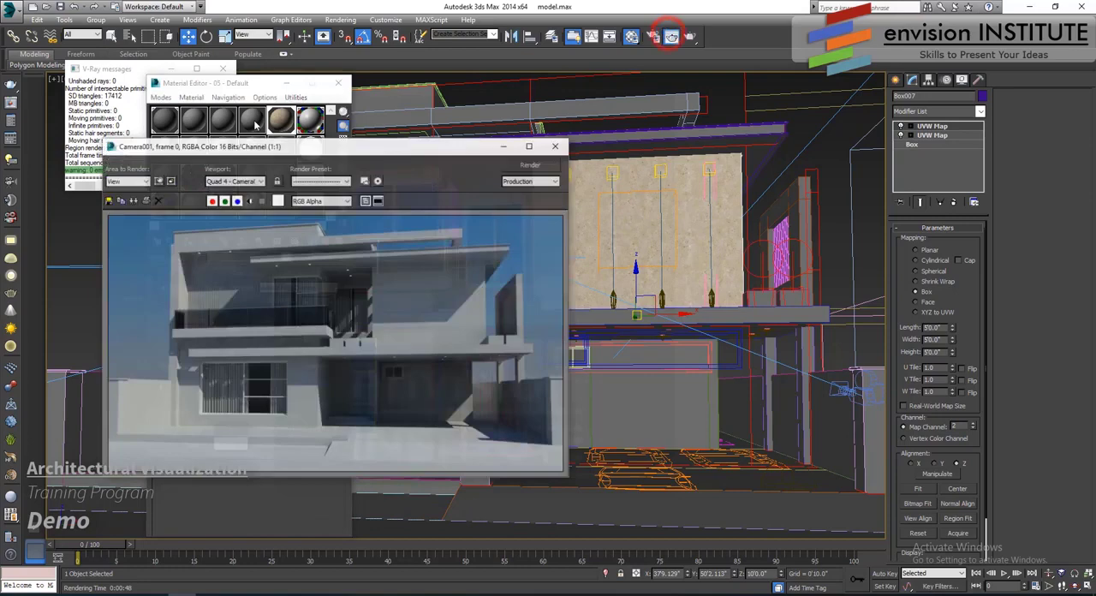
{"action": "left_click", "coordinate": [159, 180]}
{"action": "left_click", "coordinate": [419, 394]}
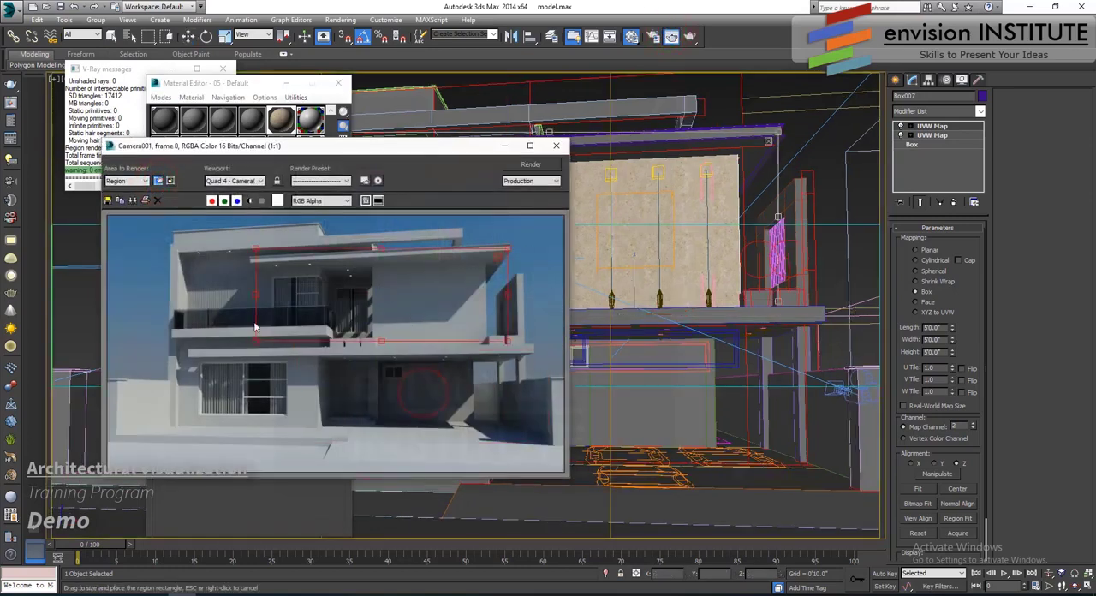
{"action": "left_click_drag", "start_coordinate": [256, 340], "coordinate": [351, 354]}
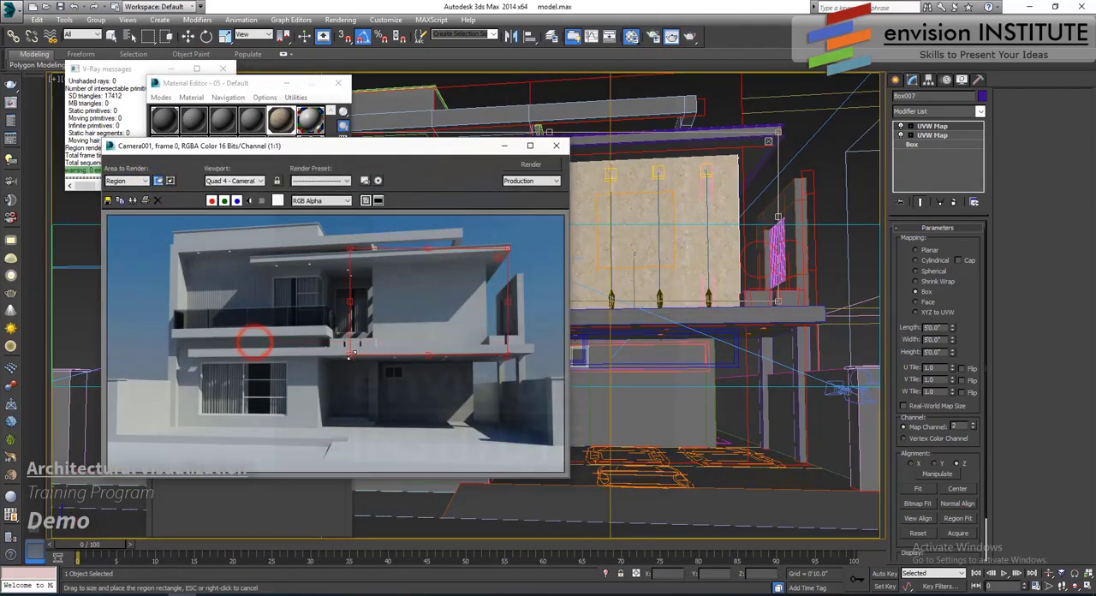
{"action": "left_click", "coordinate": [529, 163]}
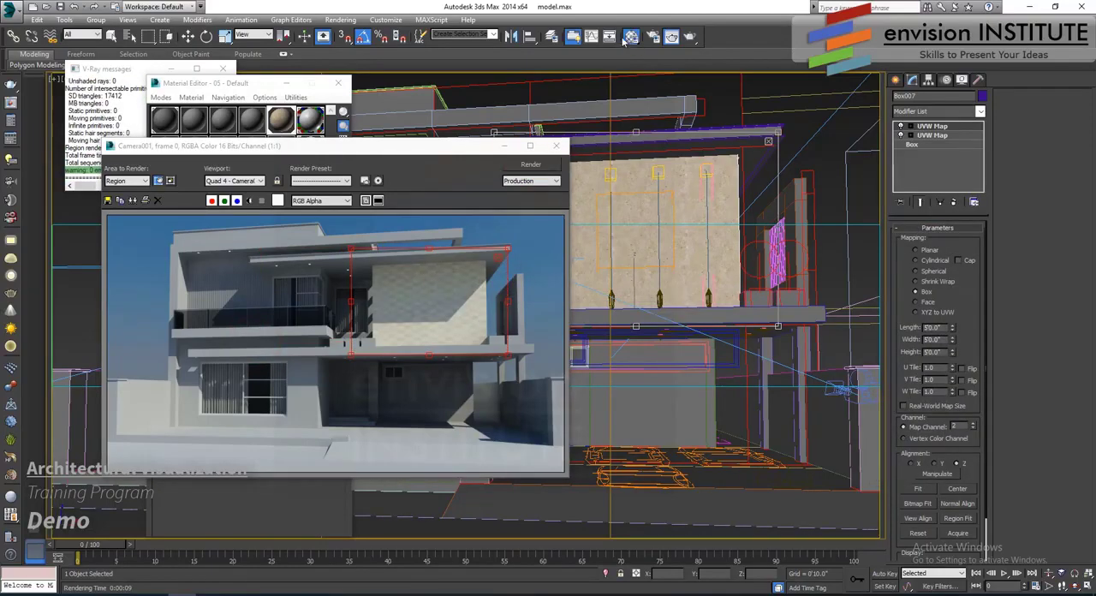
- Set the render output width to 1600 with the image aspect locked and close the render settings
{"action": "left_click", "coordinate": [655, 37]}
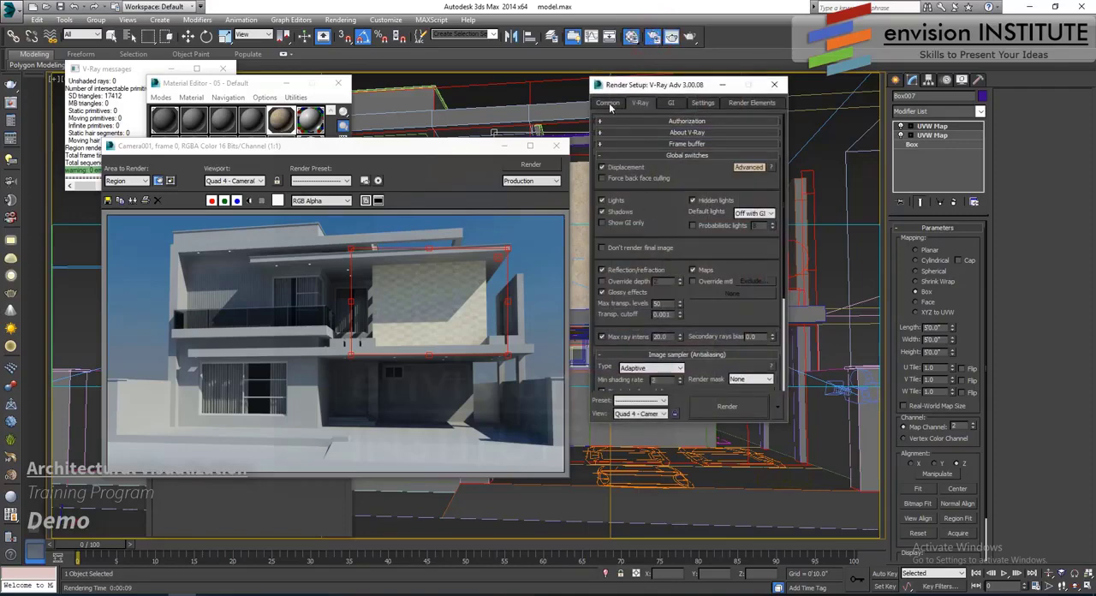
{"action": "left_click", "coordinate": [608, 103]}
{"action": "left_click", "coordinate": [652, 265]}
{"action": "type", "text": "1"}
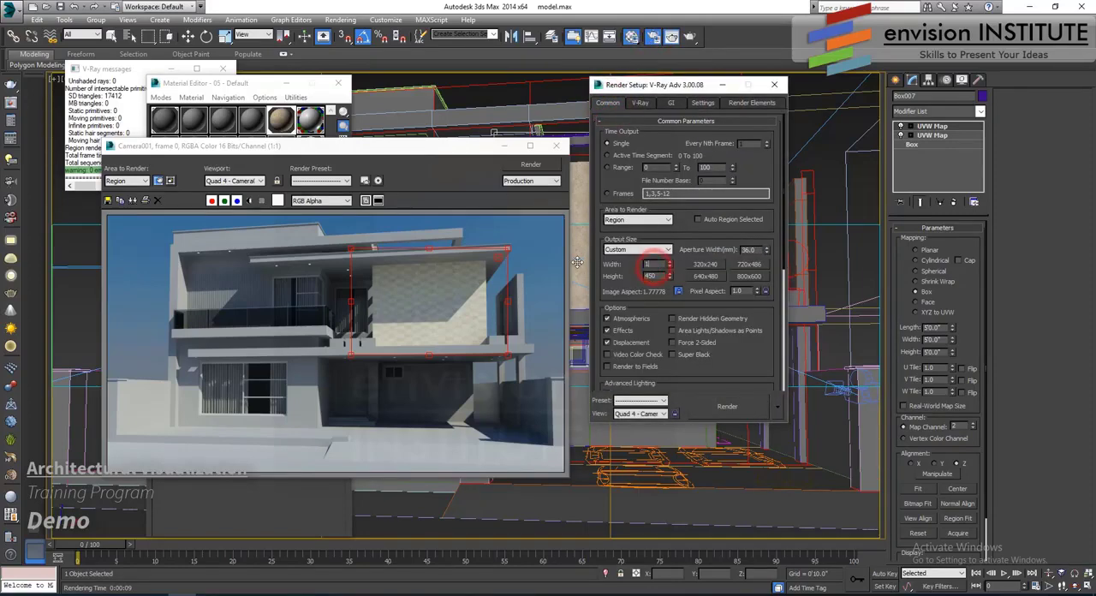
{"action": "type", "text": "600"}
{"action": "left_click", "coordinate": [774, 84]}
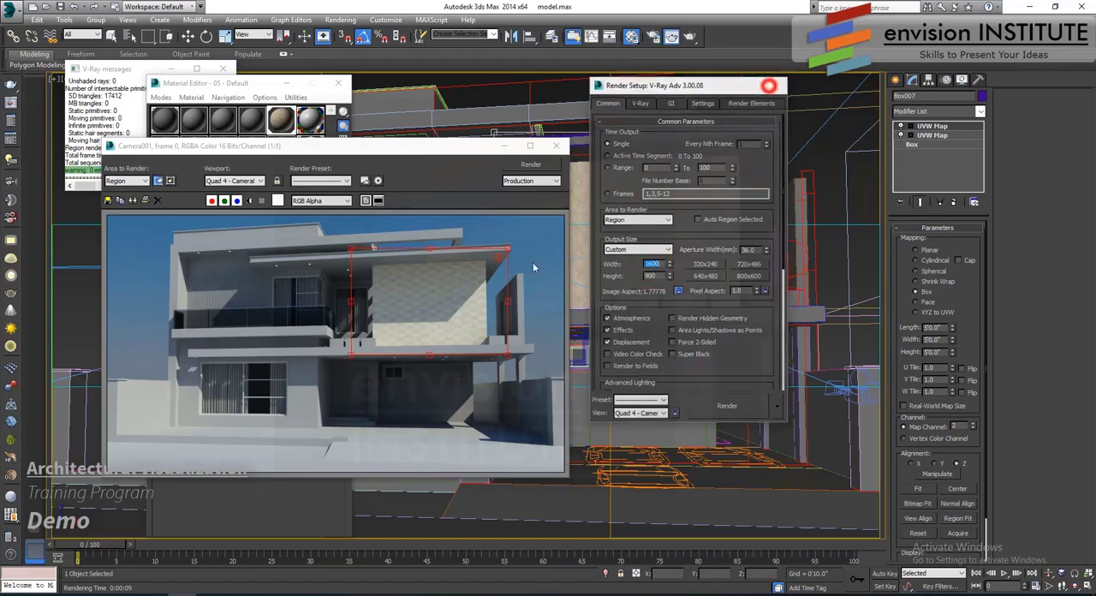
- Render the wall region at the new output size and reposition the frame window to show the wall
{"action": "left_click", "coordinate": [553, 147]}
{"action": "left_click", "coordinate": [690, 37]}
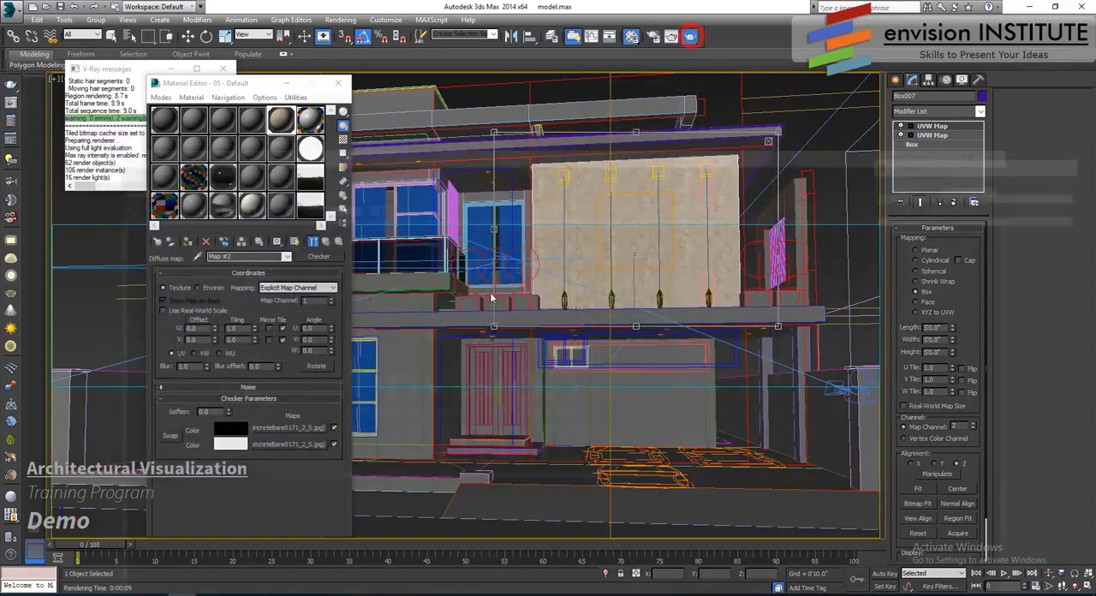
{"action": "left_click", "coordinate": [554, 318]}
{"action": "left_click_drag", "start_coordinate": [638, 149], "coordinate": [529, 75]}
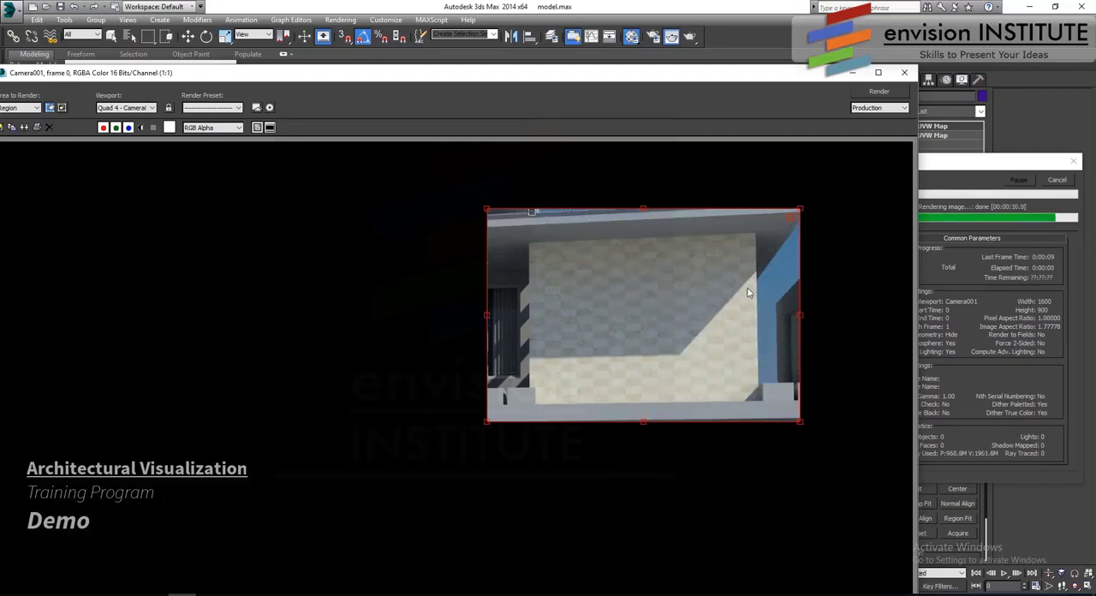
- Copy the first colour's concrete bitmap from the Checker map in the wall material's Diffuse slot
{"action": "left_click", "coordinate": [630, 38]}
{"action": "double_click", "coordinate": [283, 120]}
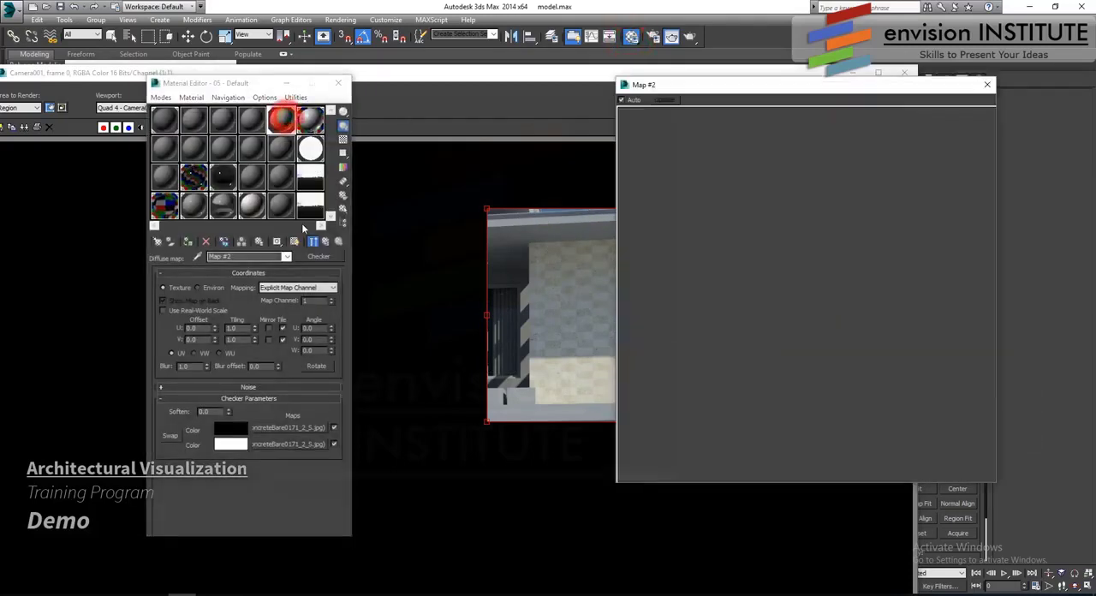
{"action": "left_click", "coordinate": [325, 242]}
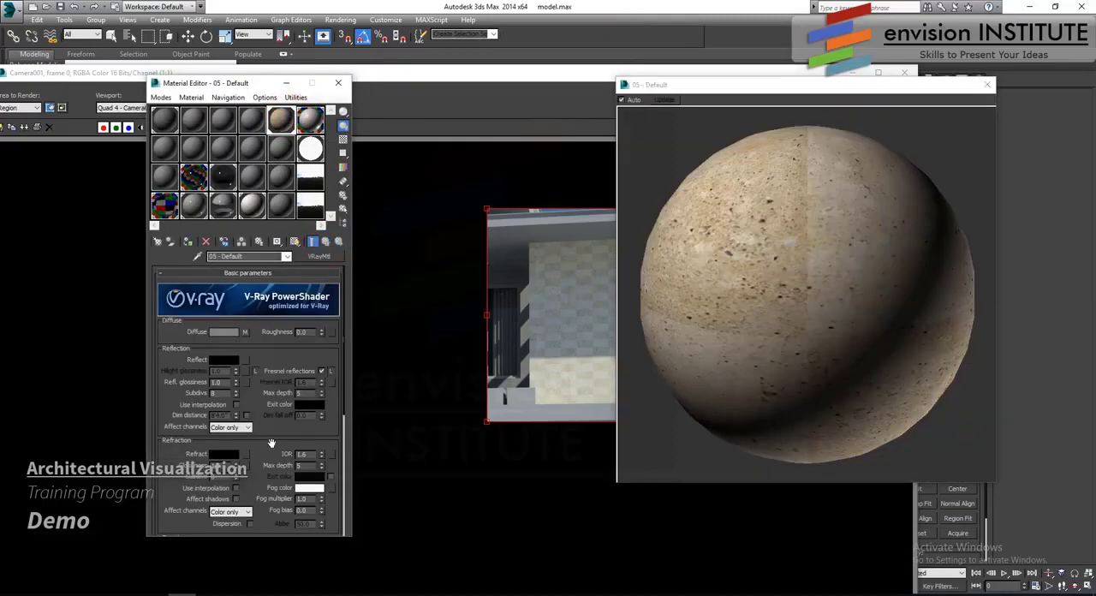
{"action": "scroll", "coordinate": [270, 443], "scroll_direction": "down", "scroll_amount": 5}
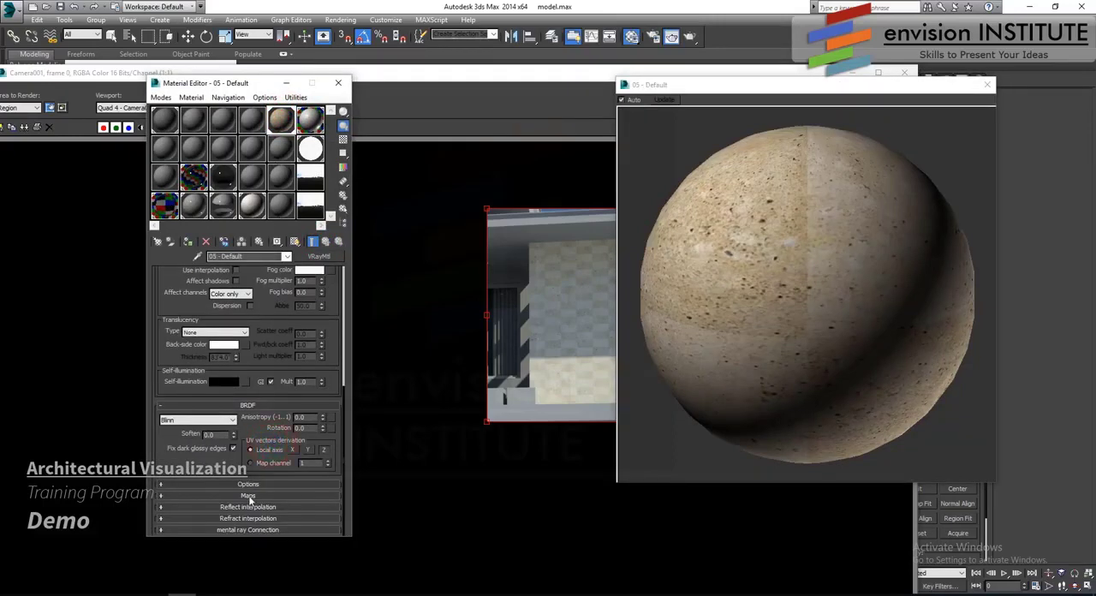
{"action": "scroll", "coordinate": [261, 289], "scroll_direction": "up", "scroll_amount": 4}
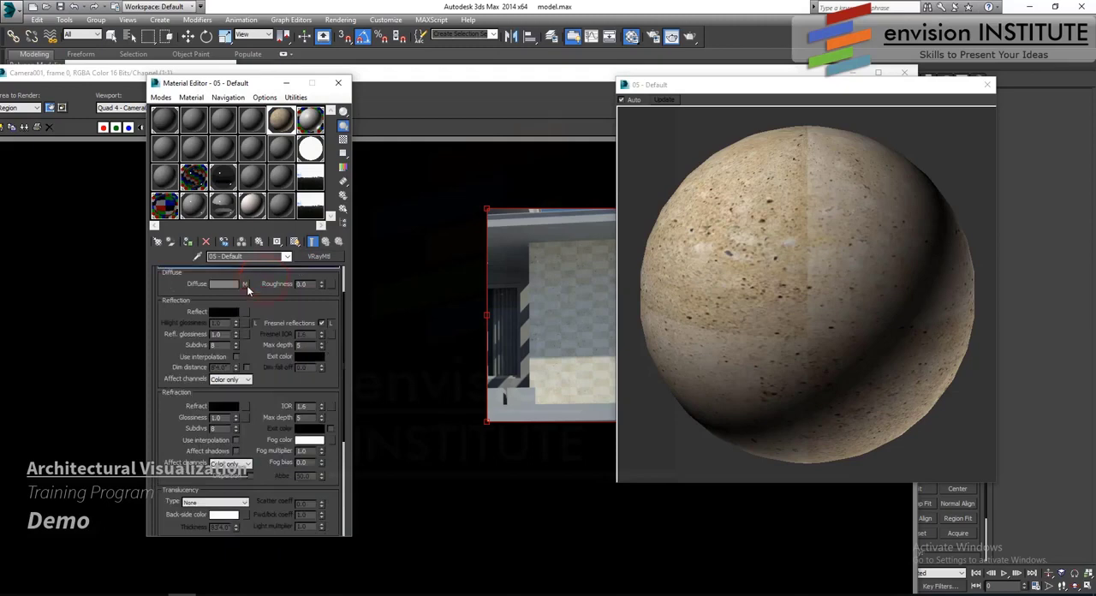
{"action": "left_click", "coordinate": [245, 284]}
{"action": "right_click", "coordinate": [283, 428]}
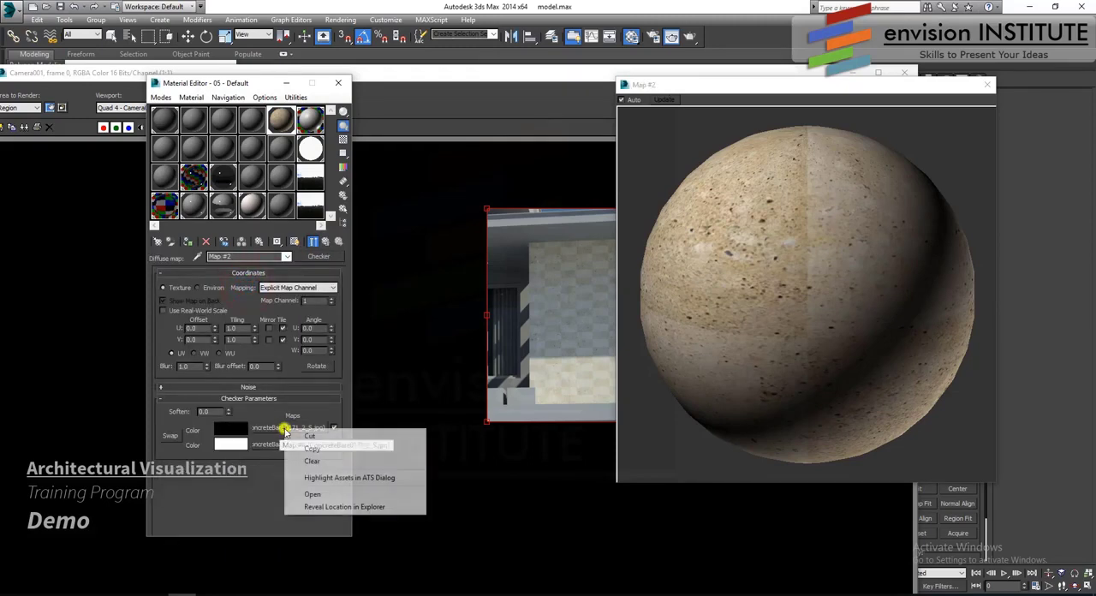
{"action": "left_click", "coordinate": [311, 448]}
- Paste the copied concrete bitmap into the wall material's Bump slot, then check the pasted map's settings
{"action": "left_click", "coordinate": [326, 242]}
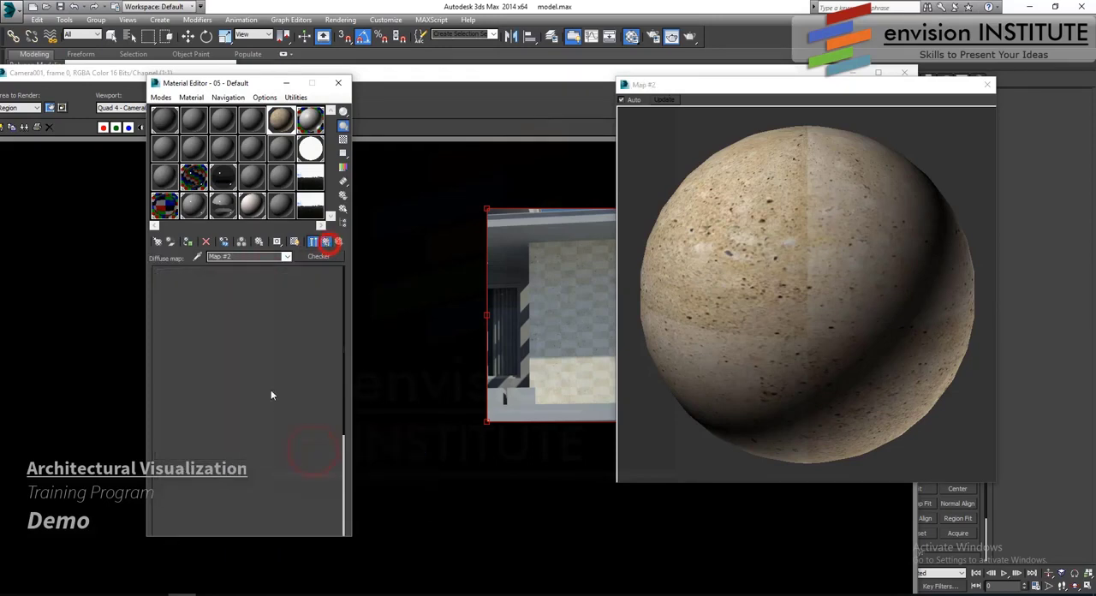
{"action": "scroll", "coordinate": [252, 463], "scroll_direction": "down", "scroll_amount": 4}
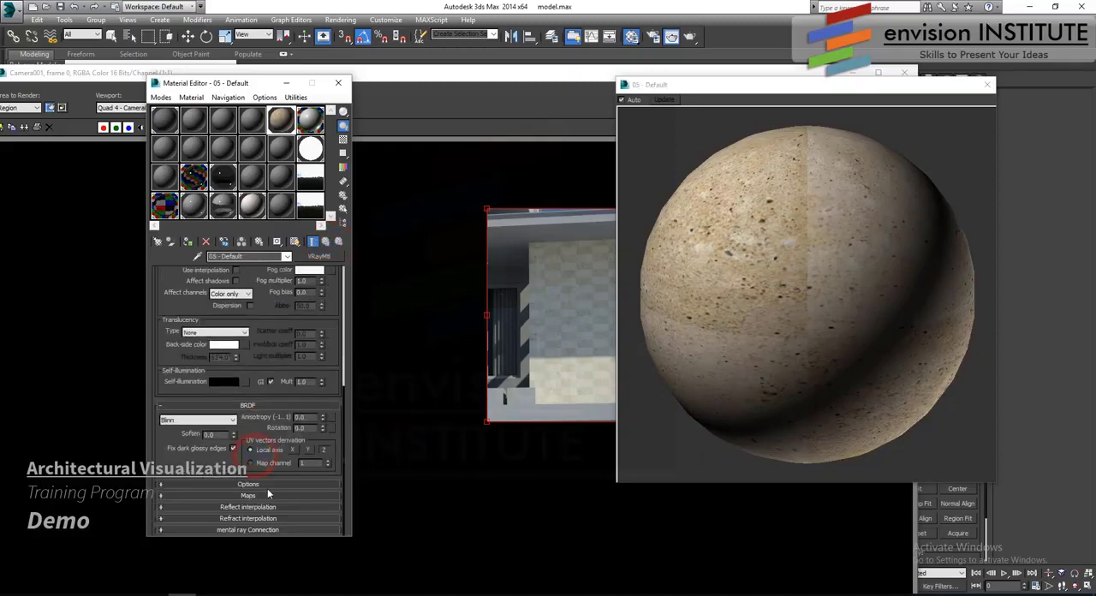
{"action": "left_click", "coordinate": [254, 493]}
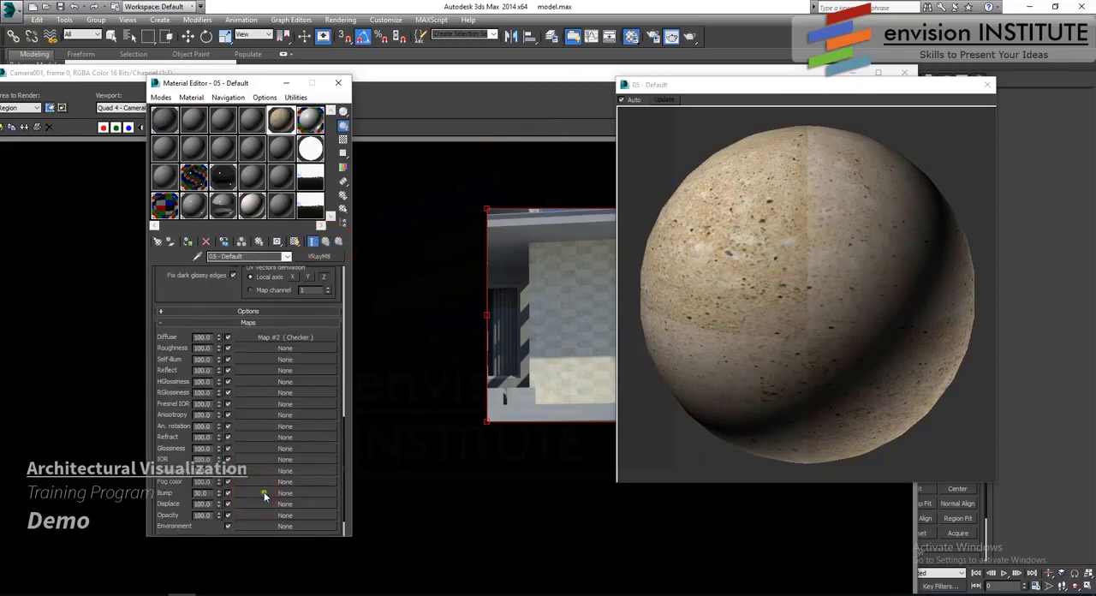
{"action": "right_click", "coordinate": [264, 491]}
{"action": "left_click", "coordinate": [297, 502]}
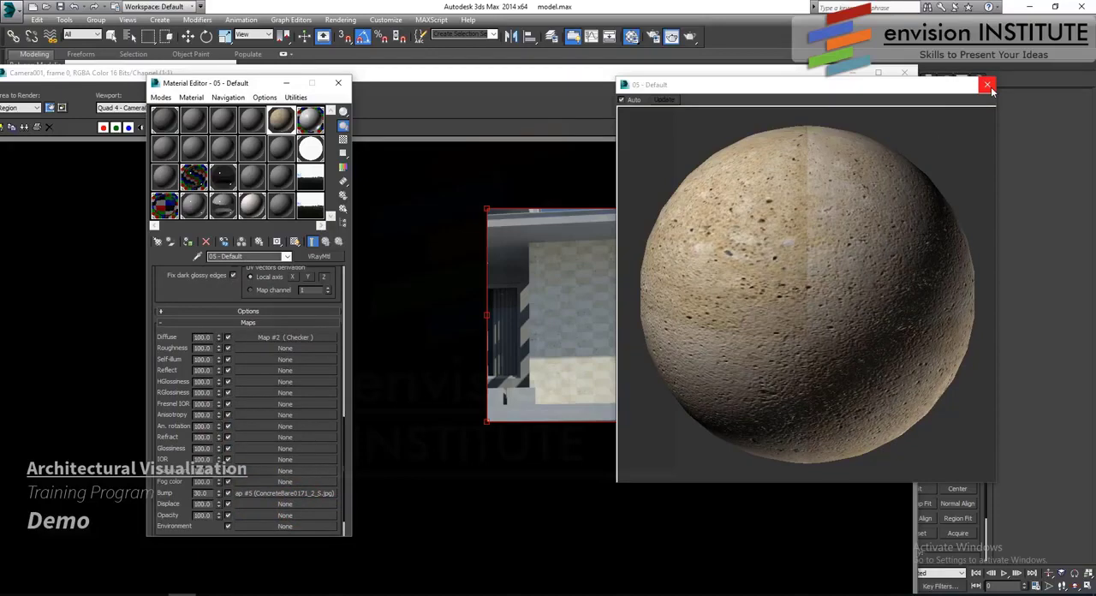
{"action": "left_click", "coordinate": [988, 86]}
{"action": "left_click", "coordinate": [286, 494]}
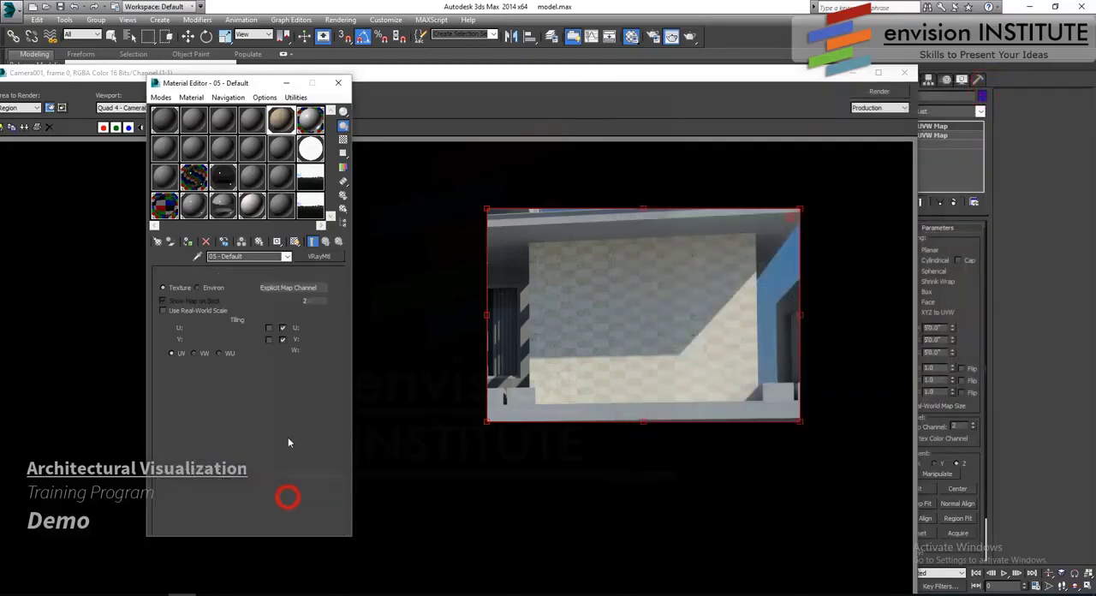
{"action": "left_click", "coordinate": [337, 243]}
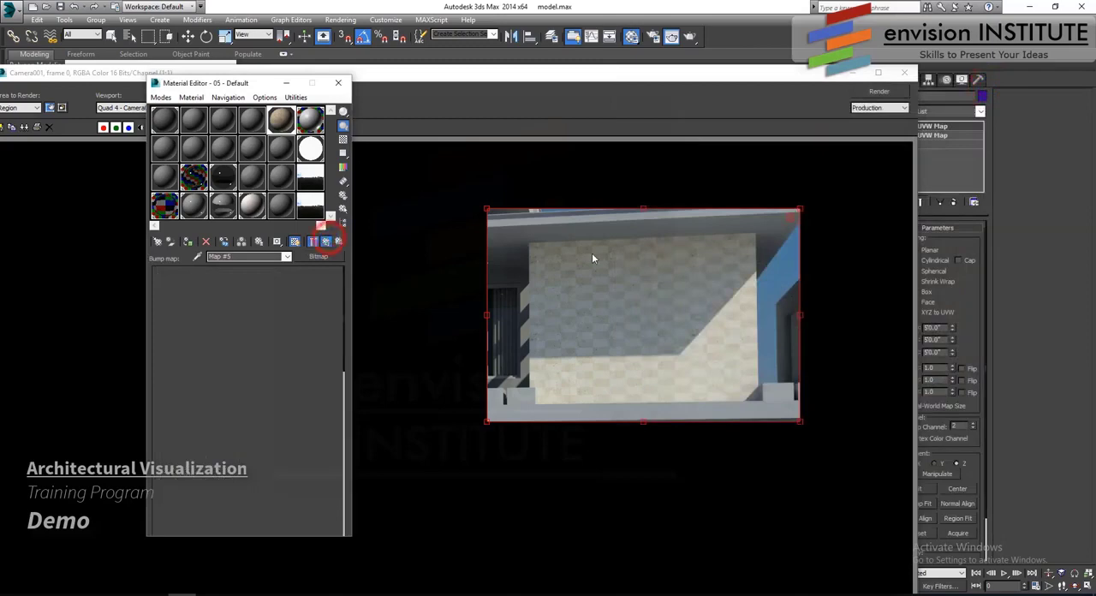
- Render the wall region again with the bump map and close the frame window
{"action": "left_click", "coordinate": [592, 252]}
{"action": "left_click", "coordinate": [879, 92]}
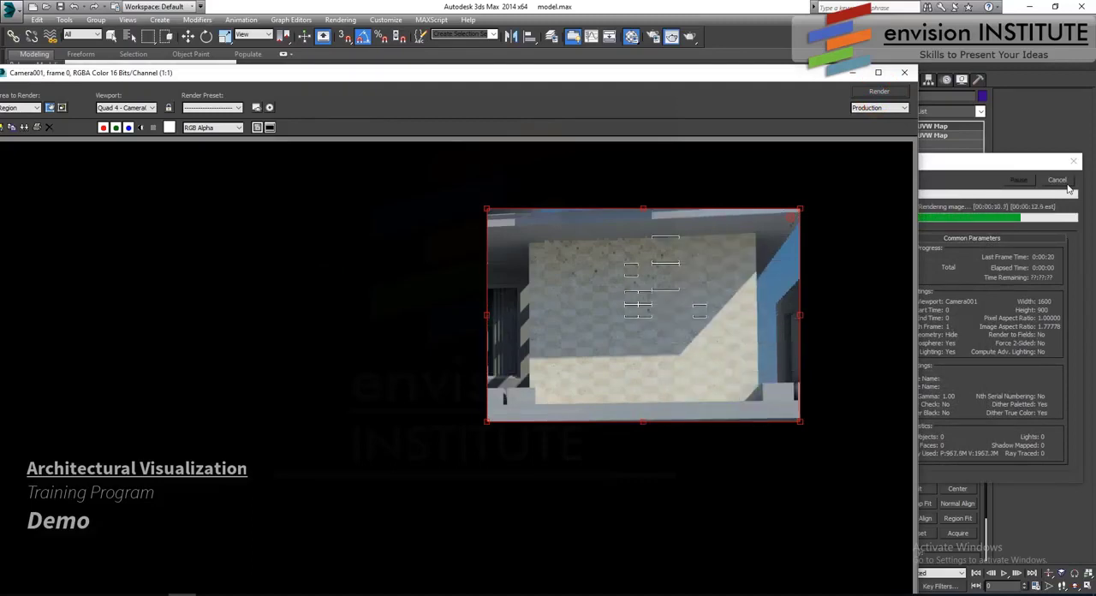
{"action": "left_click", "coordinate": [904, 71]}
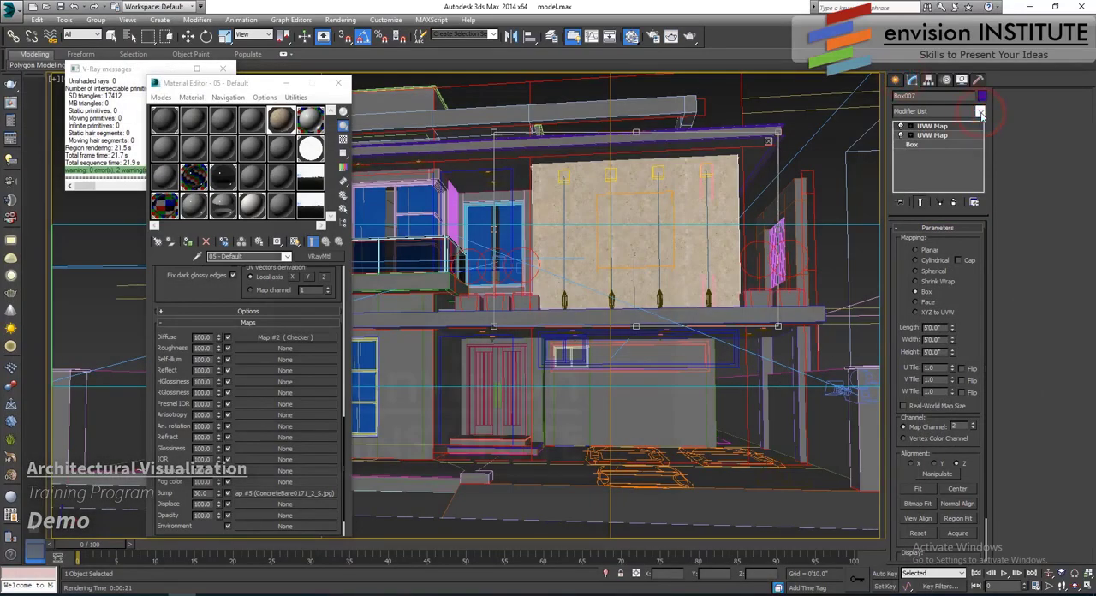
- Add a VRayDisplacementMod modifier to the upper-floor front wall
{"action": "key", "text": "w"}
{"action": "left_click", "coordinate": [713, 292]}
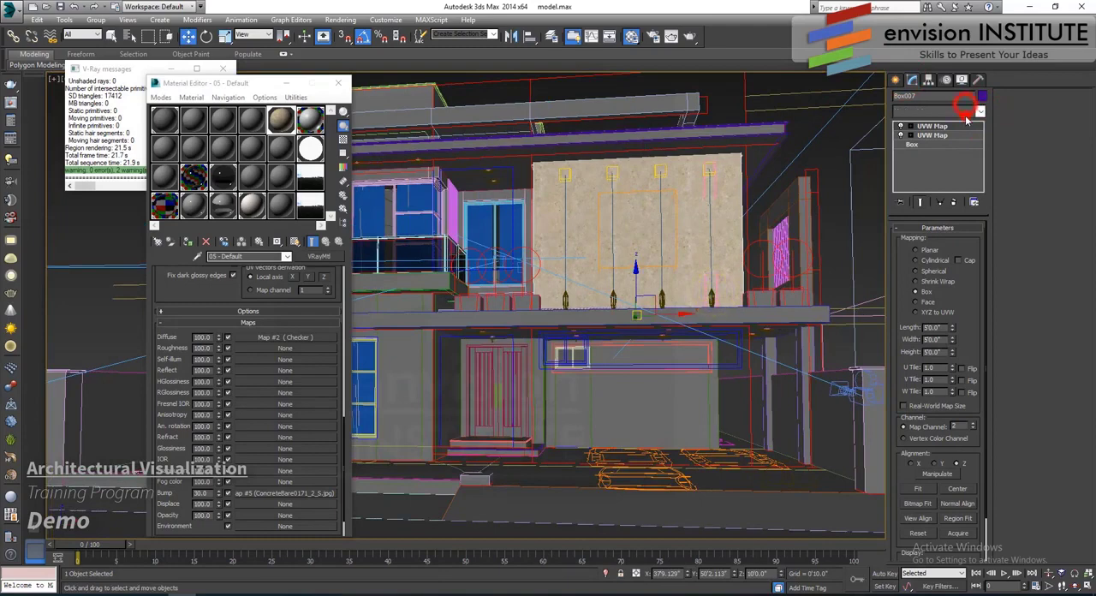
{"action": "left_click", "coordinate": [965, 114]}
{"action": "key", "text": "v"}
{"action": "key", "text": "v"}
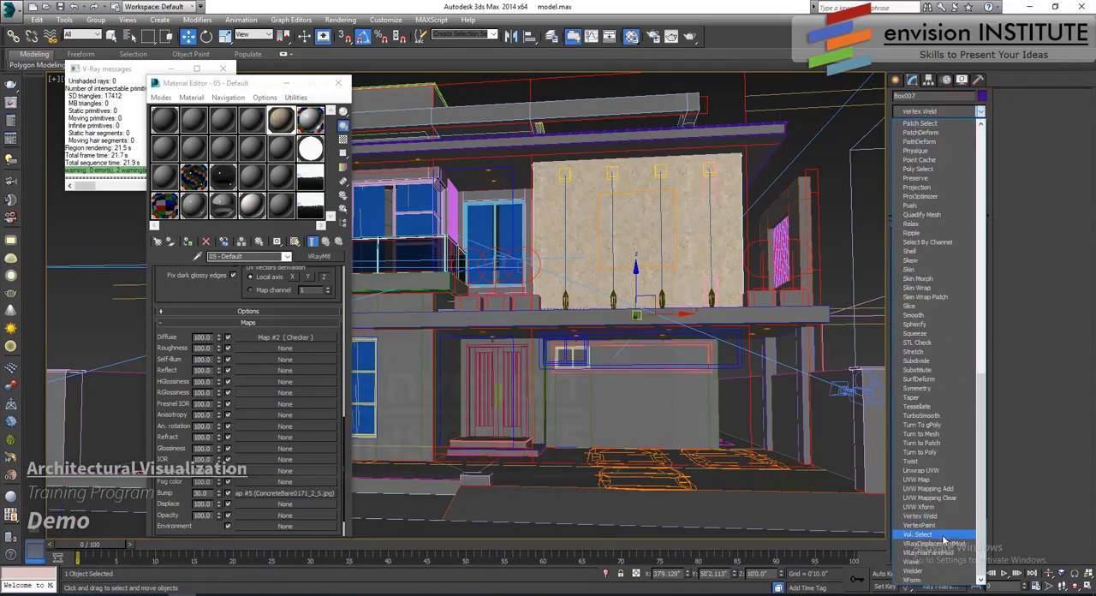
{"action": "left_click", "coordinate": [942, 542]}
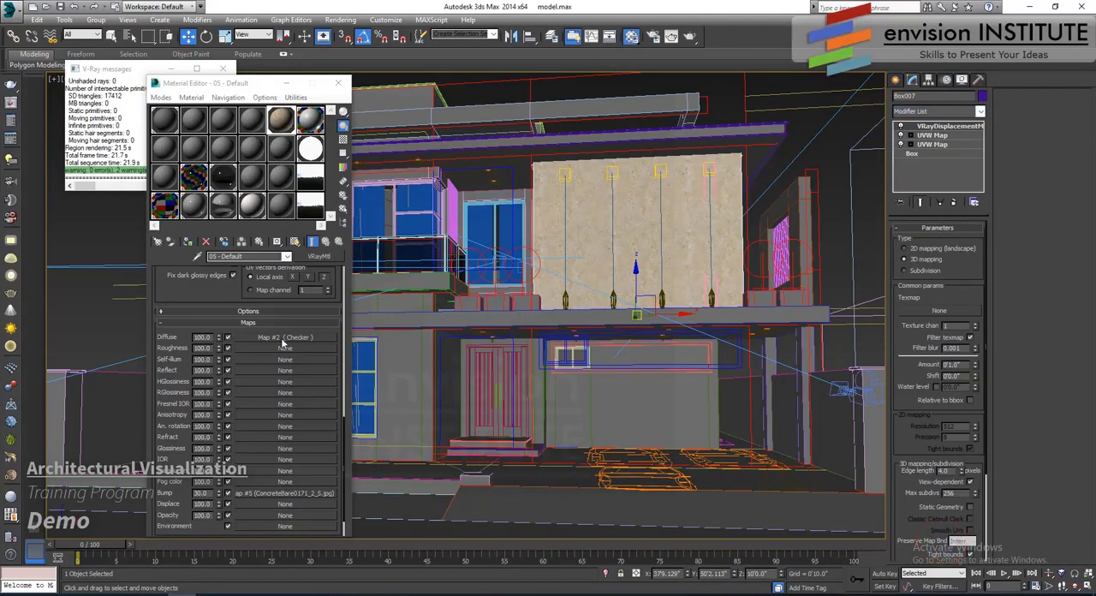
- Copy the Diffuse Checker map into the wall material's Displace slot and clear both concrete bitmaps from the copy
{"action": "left_click_drag", "start_coordinate": [282, 339], "coordinate": [255, 502]}
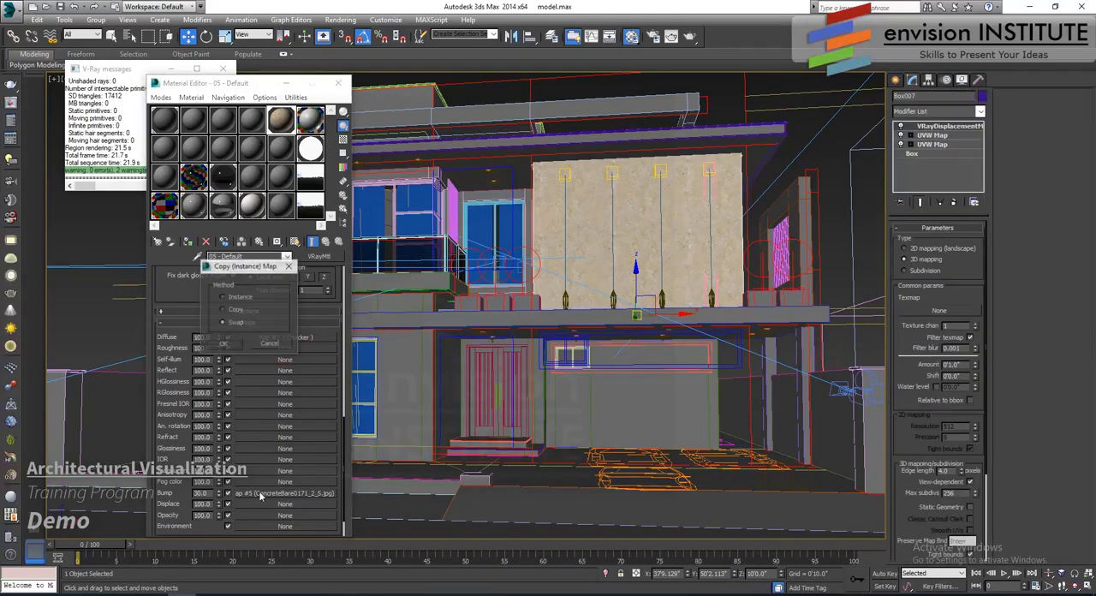
{"action": "left_click", "coordinate": [228, 343]}
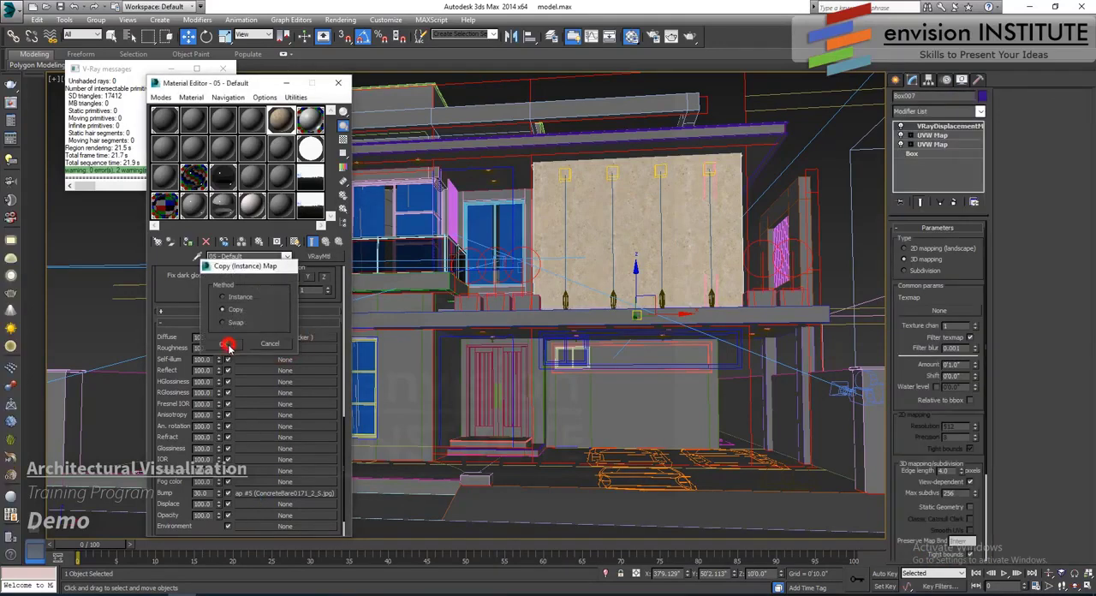
{"action": "left_click", "coordinate": [274, 505]}
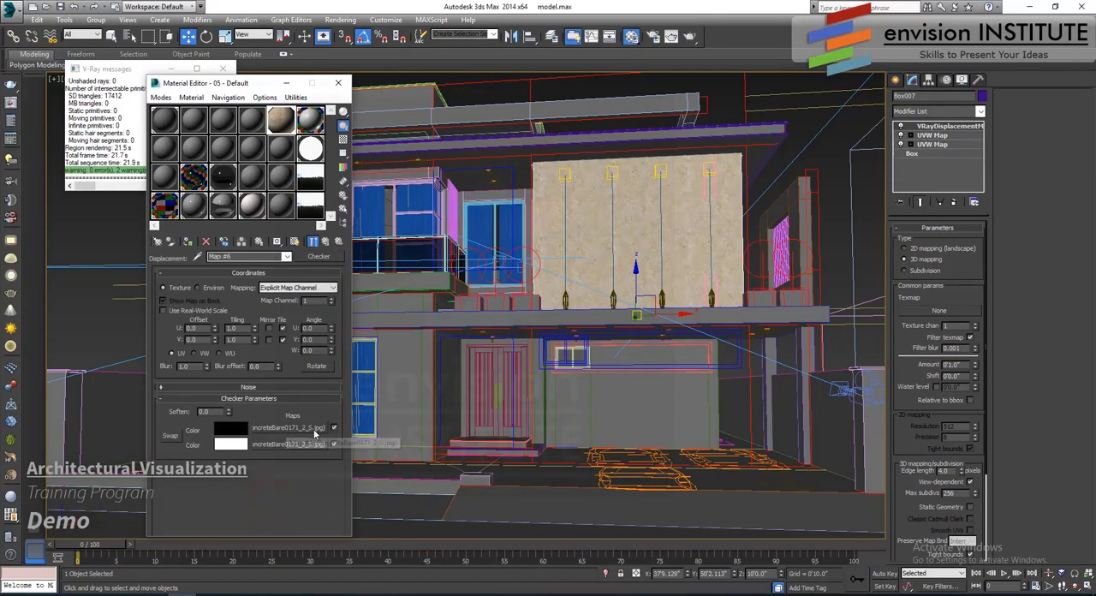
{"action": "right_click", "coordinate": [308, 429]}
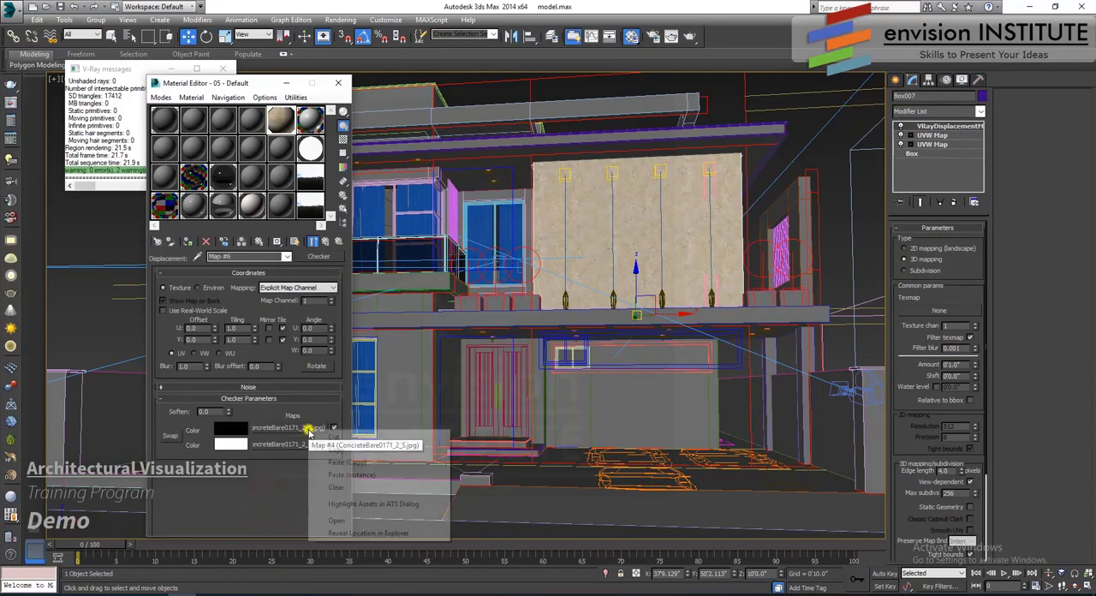
{"action": "left_click", "coordinate": [342, 489]}
{"action": "right_click", "coordinate": [288, 440]}
{"action": "left_click", "coordinate": [320, 497]}
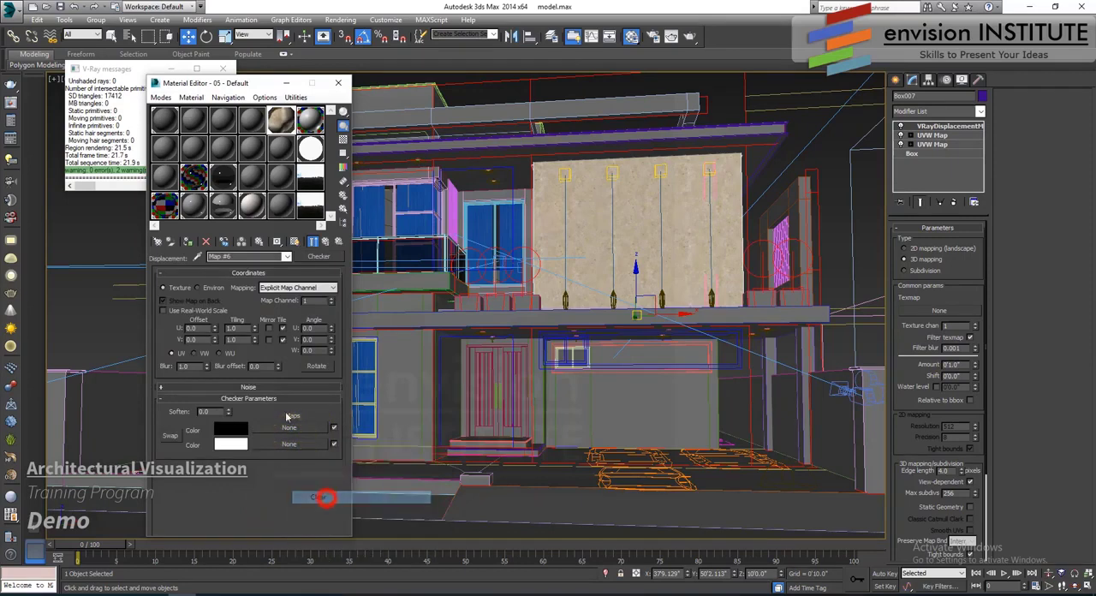
{"action": "left_click", "coordinate": [324, 241]}
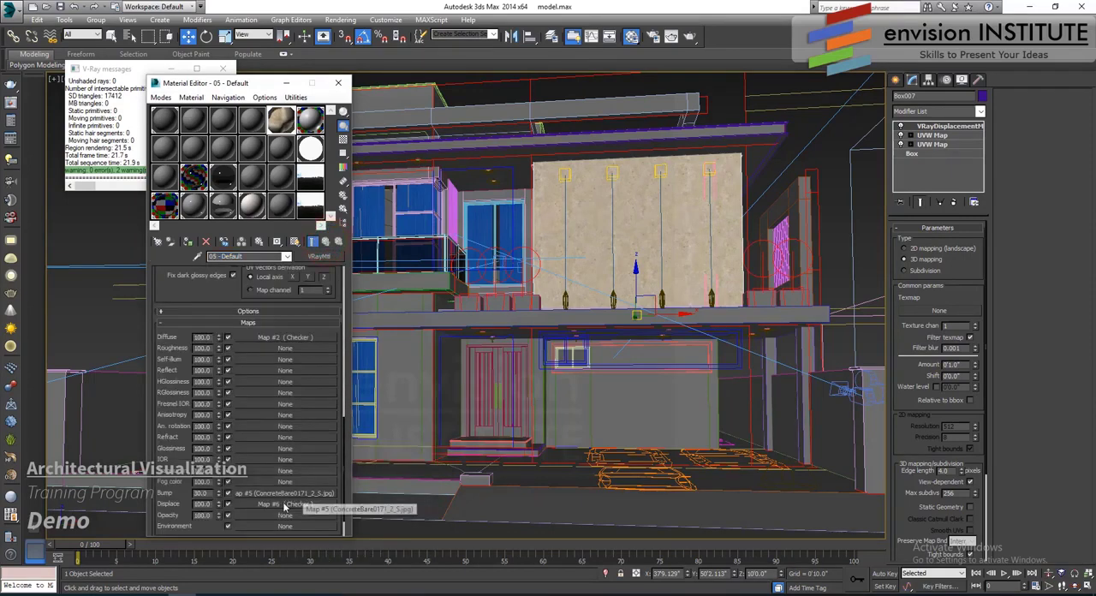
- Disable the material's Displace map and place an instance of its Checker map in the displacement modifier's Texmap slot
{"action": "left_click", "coordinate": [227, 503]}
{"action": "left_click_drag", "start_coordinate": [274, 510], "coordinate": [939, 312]}
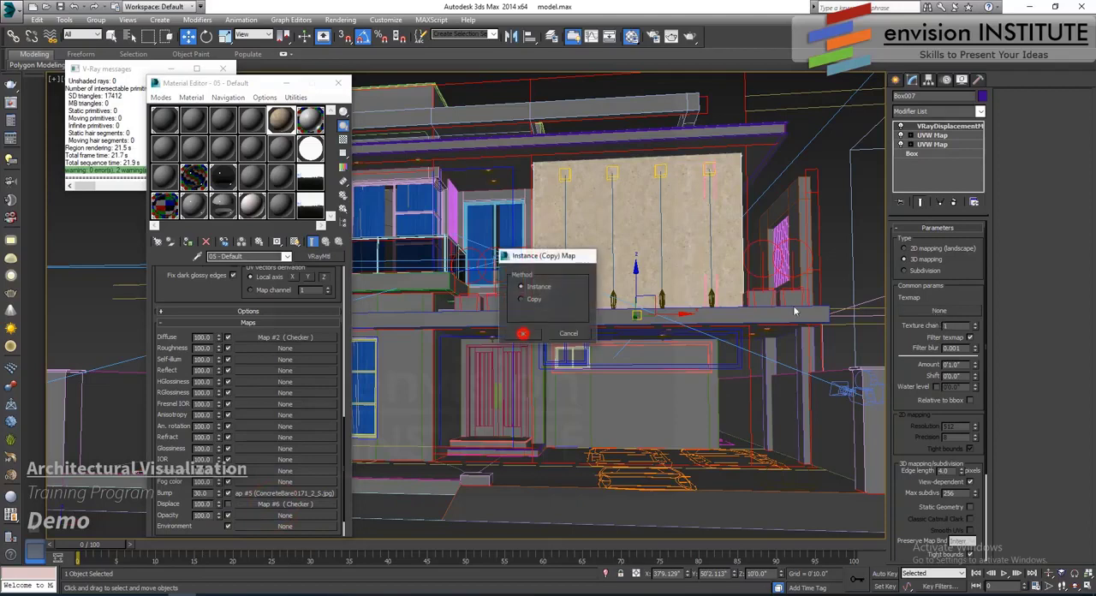
{"action": "left_click", "coordinate": [522, 333]}
- Set the wall's displacement to 2D mapping with an amount of 0.5" and render the wall region
{"action": "left_click", "coordinate": [905, 248]}
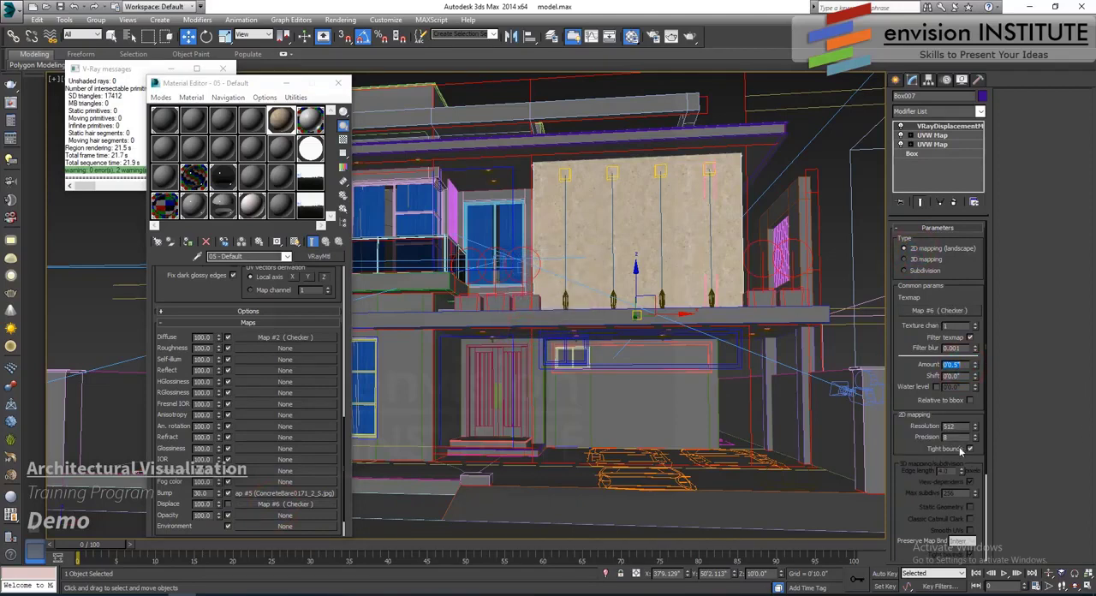
{"action": "left_click", "coordinate": [672, 36]}
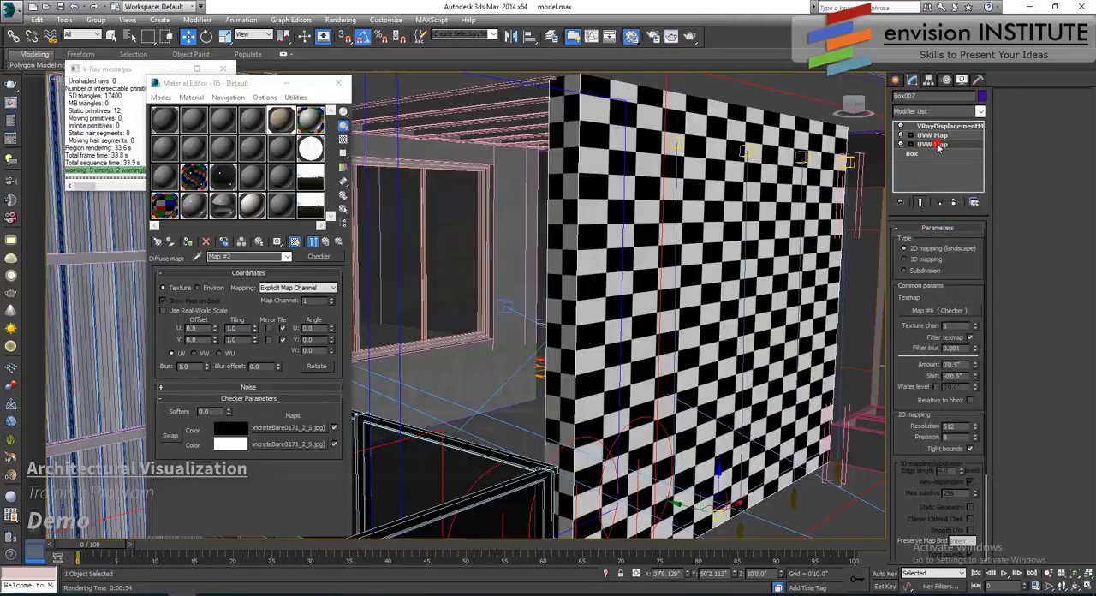
- Set the length of the wall's lower UVW Map modifier to 2'0" with its gizmo selected
{"action": "left_click", "coordinate": [931, 144]}
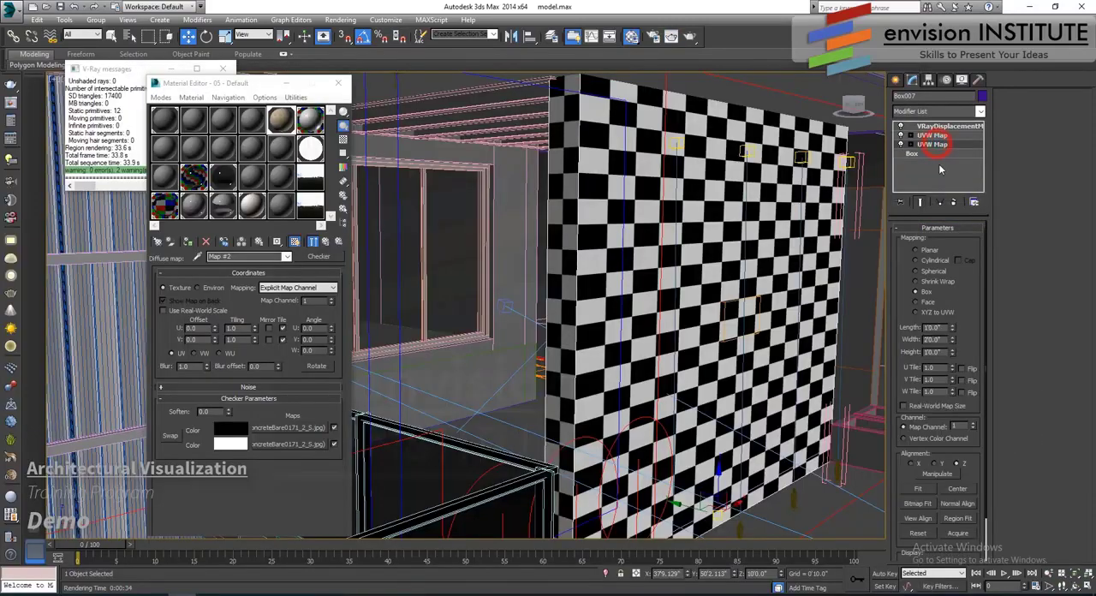
{"action": "left_click_drag", "start_coordinate": [952, 327], "coordinate": [949, 311]}
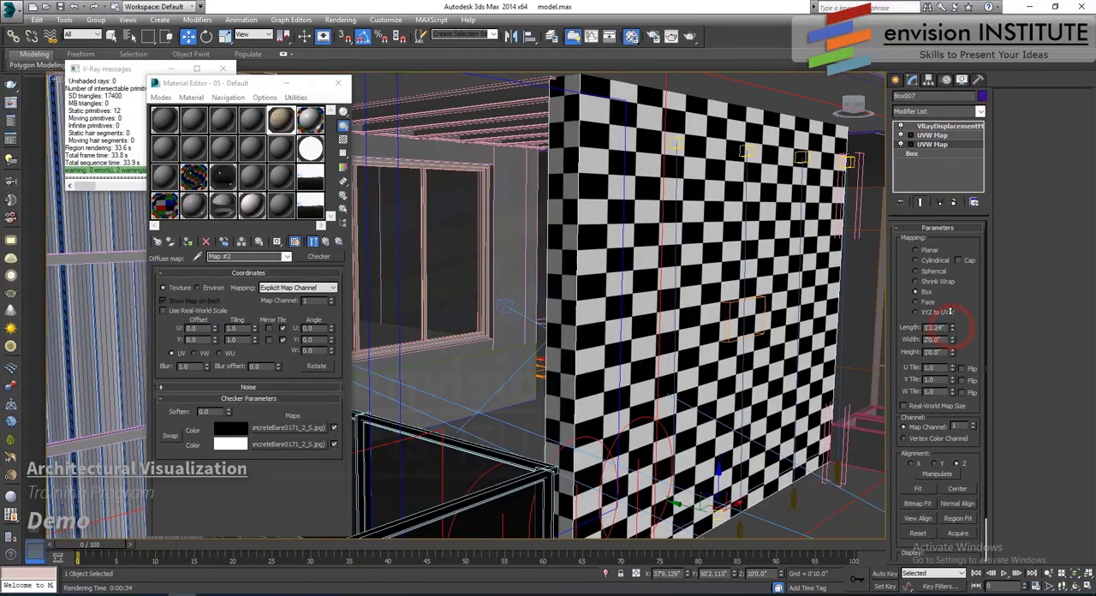
{"action": "key", "text": "ctrl+z"}
{"action": "left_click_drag", "start_coordinate": [737, 333], "coordinate": [752, 335], "text": "alt"}
{"action": "left_click", "coordinate": [206, 37]}
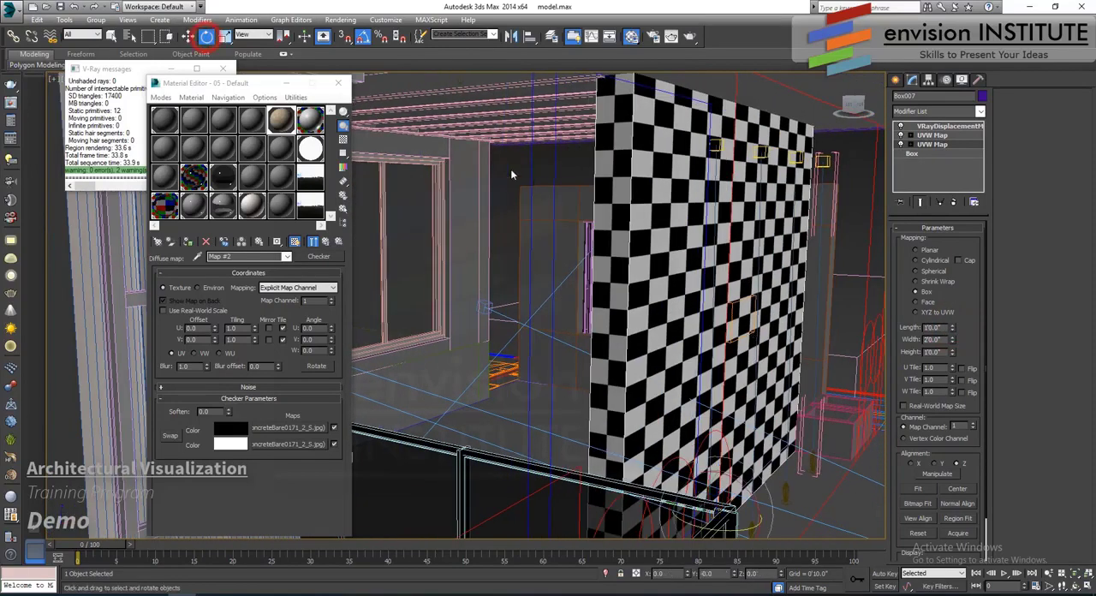
{"action": "left_click", "coordinate": [189, 36]}
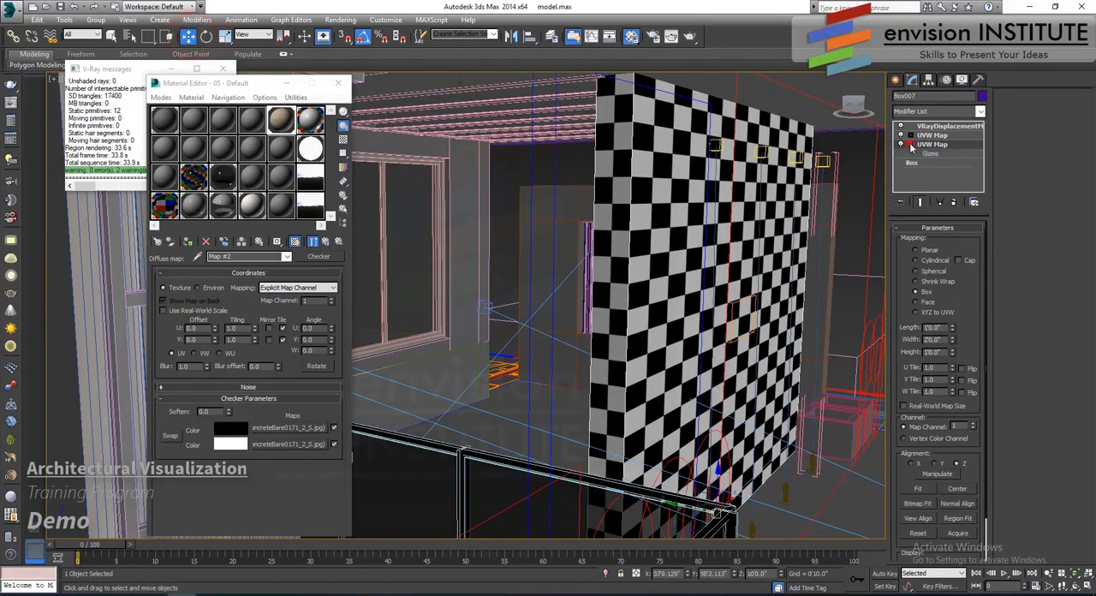
{"action": "left_click", "coordinate": [930, 154]}
{"action": "left_click_drag", "start_coordinate": [705, 314], "coordinate": [688, 315]}
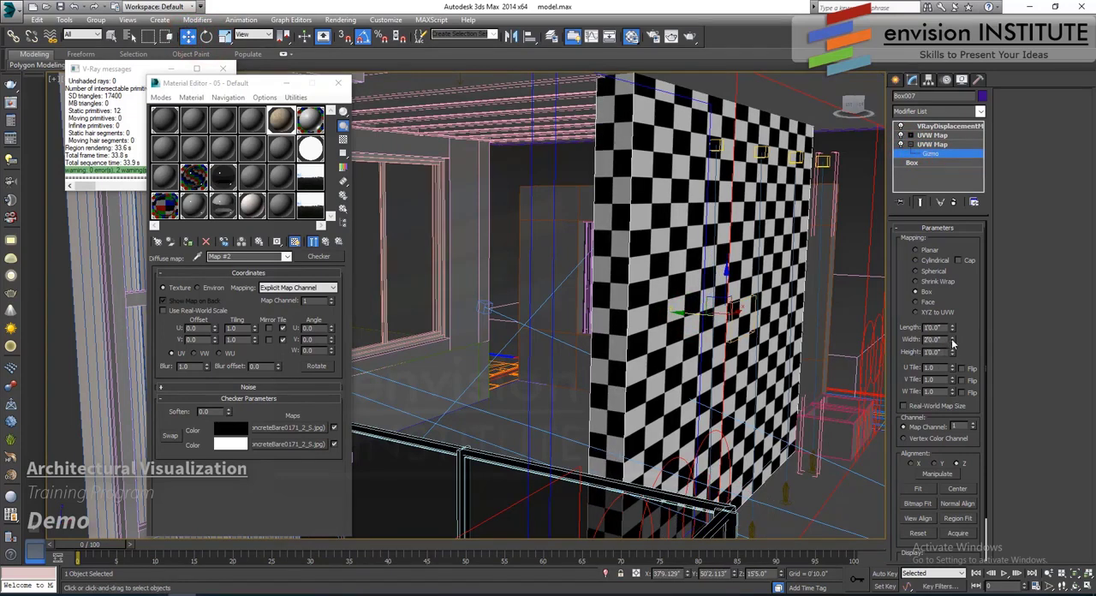
{"action": "left_click_drag", "start_coordinate": [952, 328], "coordinate": [957, 193]}
{"action": "type", "text": "20"}
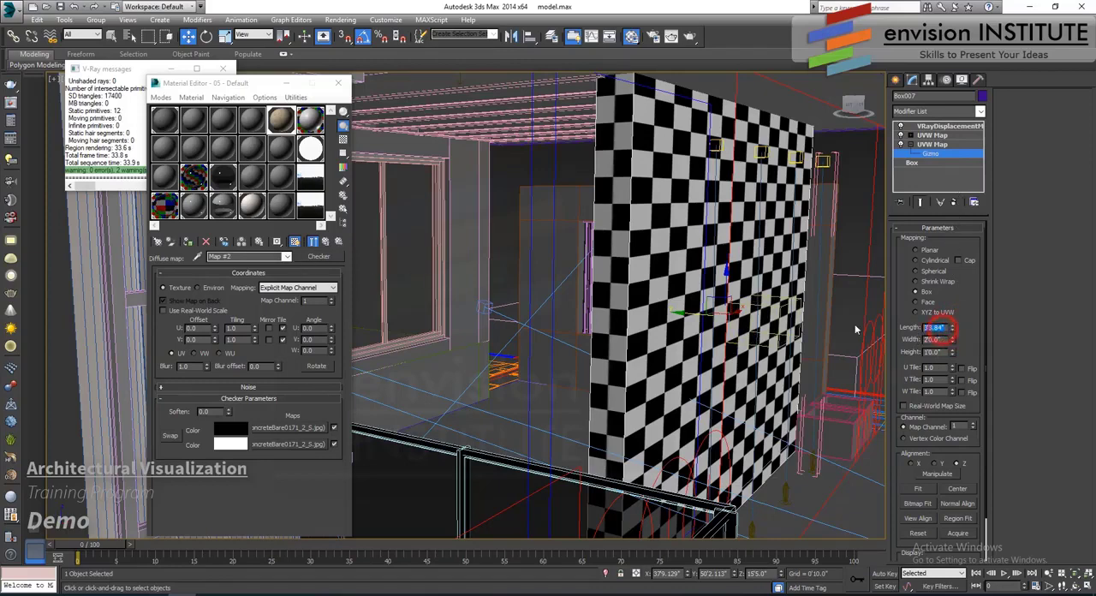
{"action": "key", "text": "Return"}
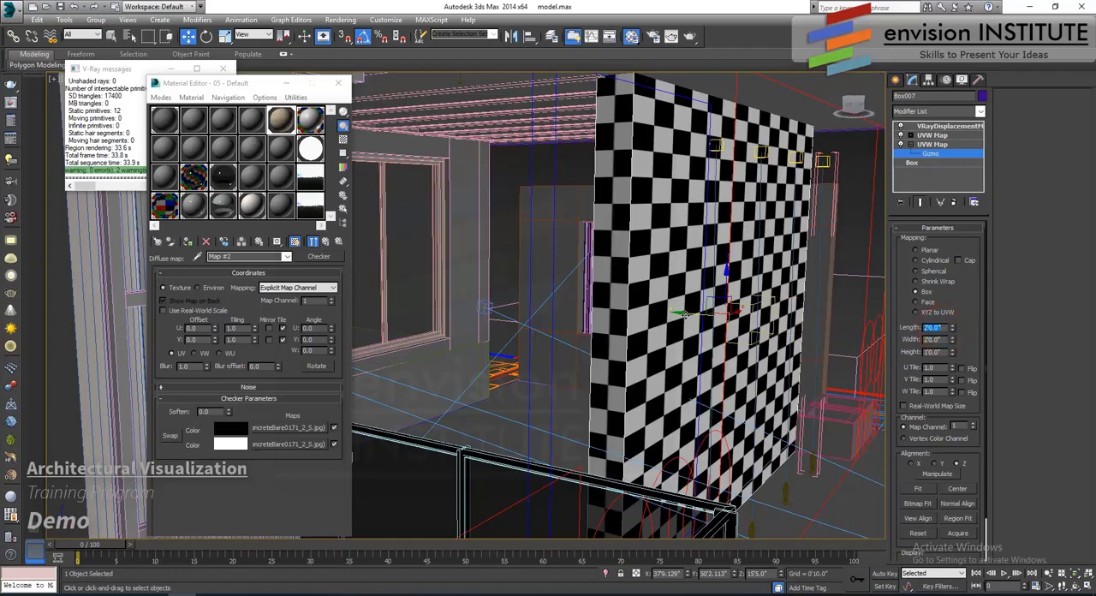
- Move the lower UVW Map gizmo along Y until each row on the wall's end face shows a single checker colour
{"action": "left_click_drag", "start_coordinate": [685, 313], "coordinate": [634, 319]}
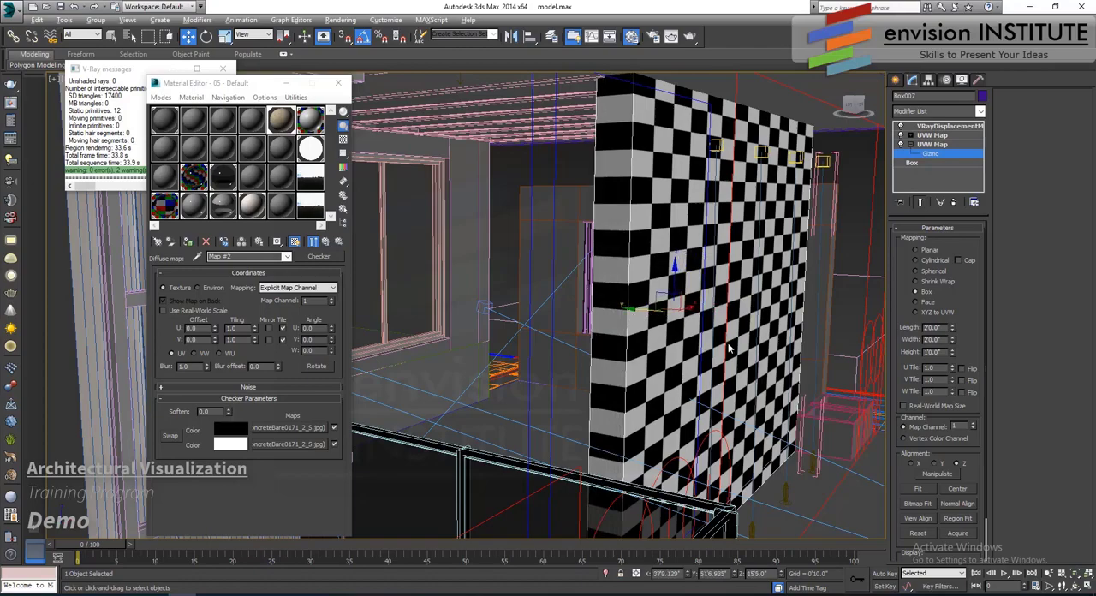
{"action": "middle_click_drag", "start_coordinate": [729, 347], "coordinate": [641, 344], "text": "alt"}
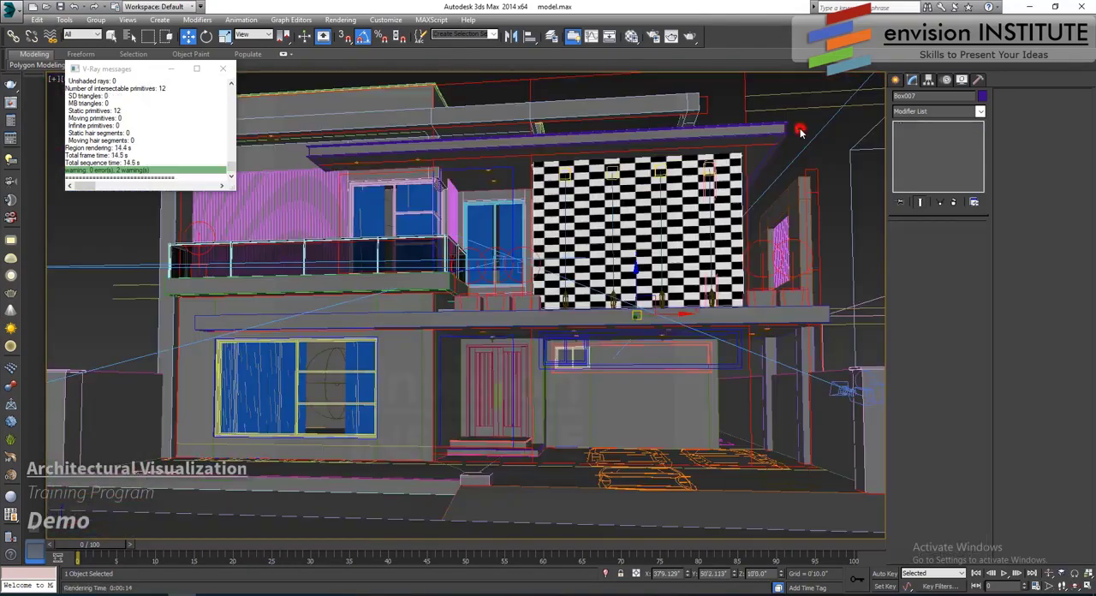
{"action": "left_click", "coordinate": [800, 129]}
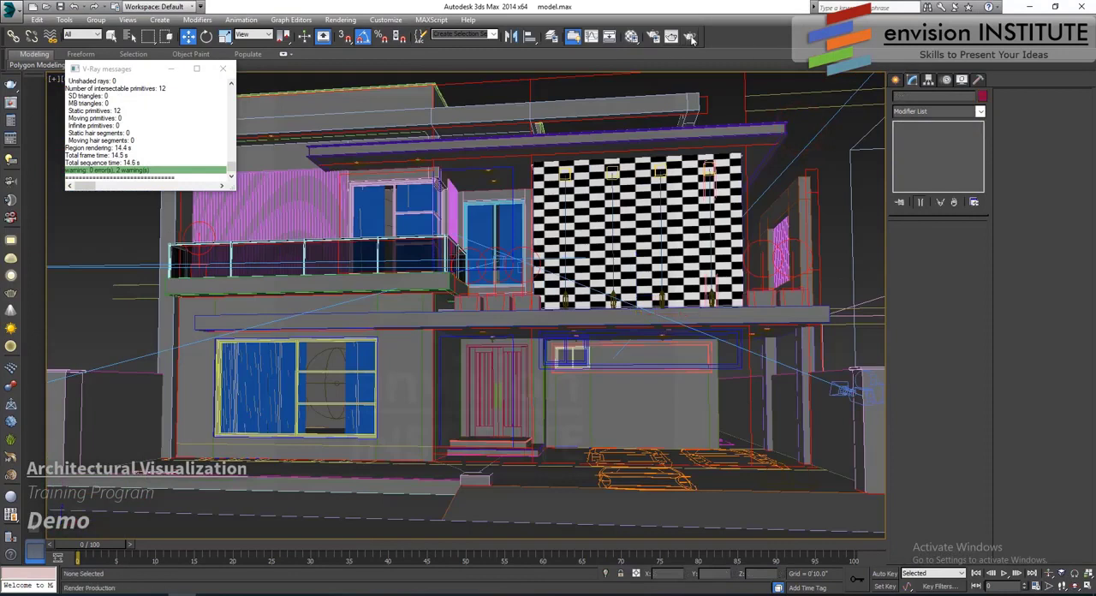
- Set the width of the wall's lower UVW Map to 2'0" and render the wall region again
{"action": "left_click", "coordinate": [682, 190]}
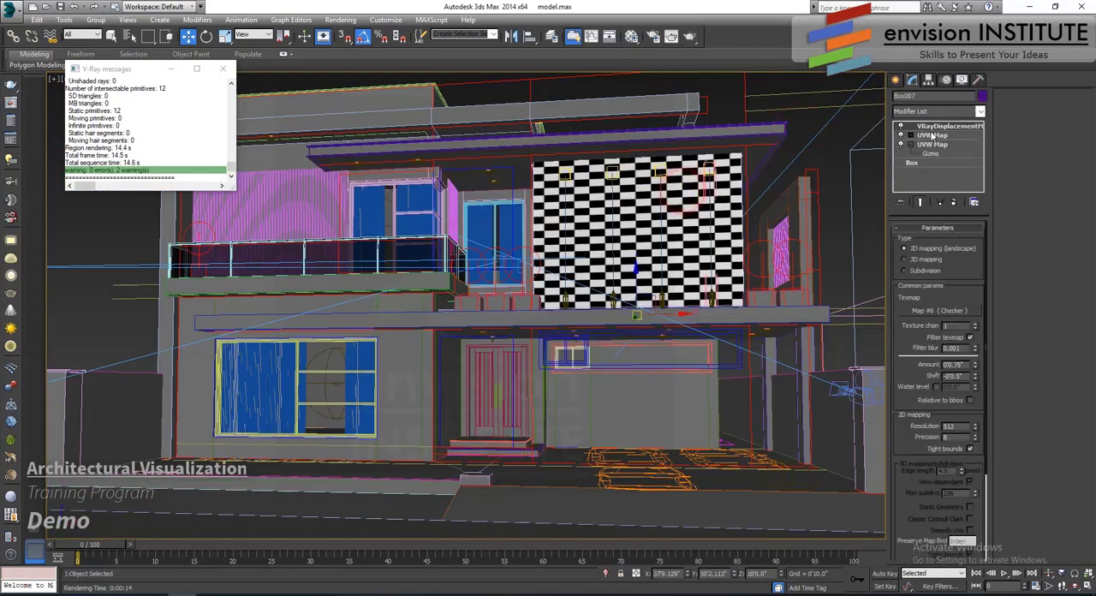
{"action": "left_click", "coordinate": [939, 144]}
{"action": "type", "text": "20.0'"}
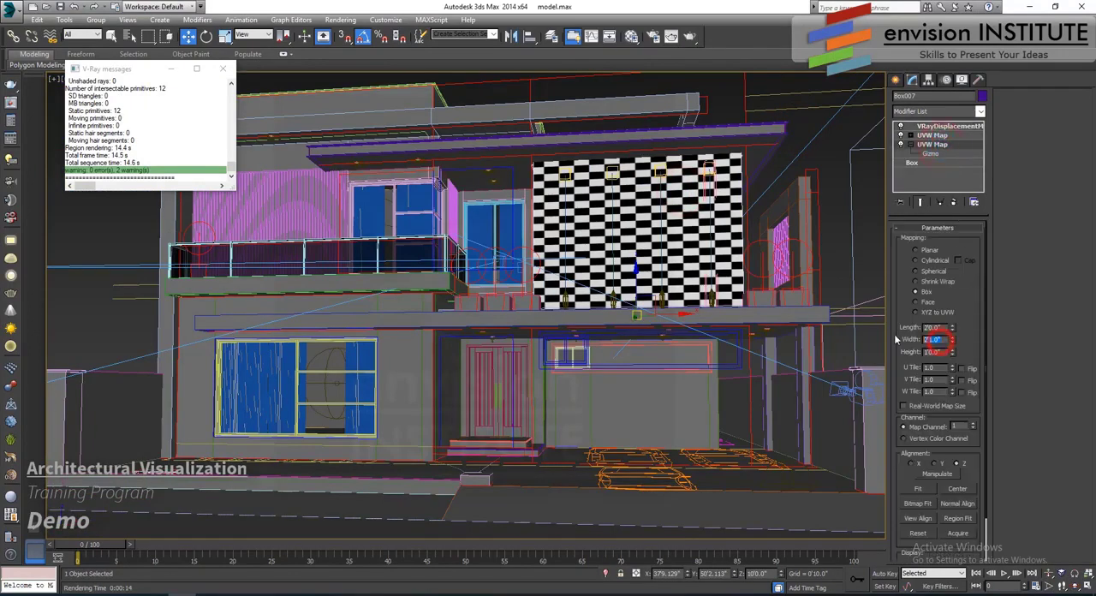
{"action": "key", "text": "Return"}
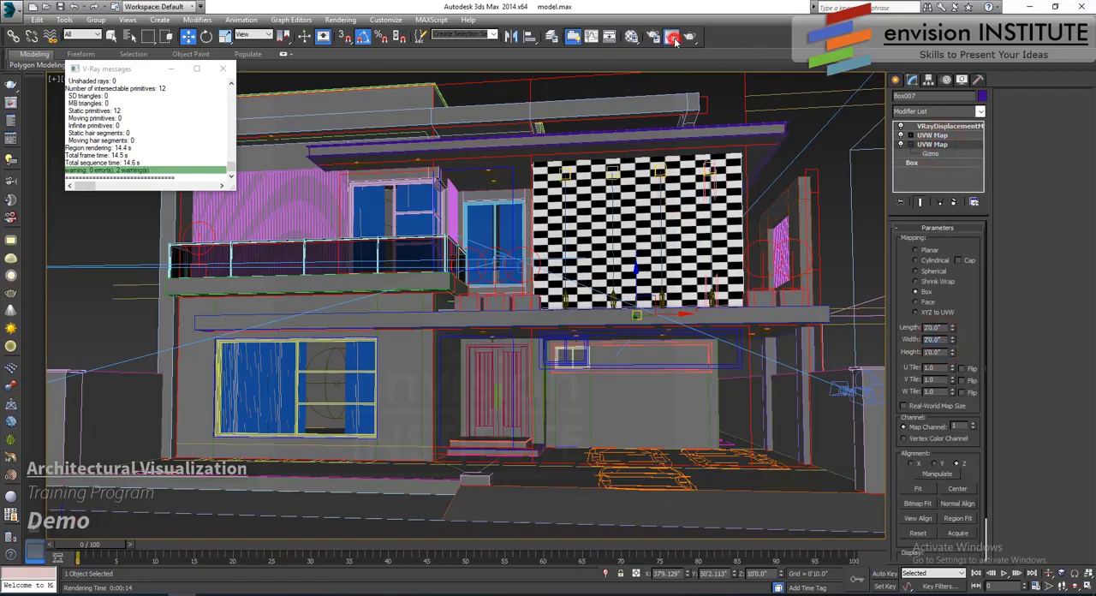
{"action": "left_click", "coordinate": [672, 38]}
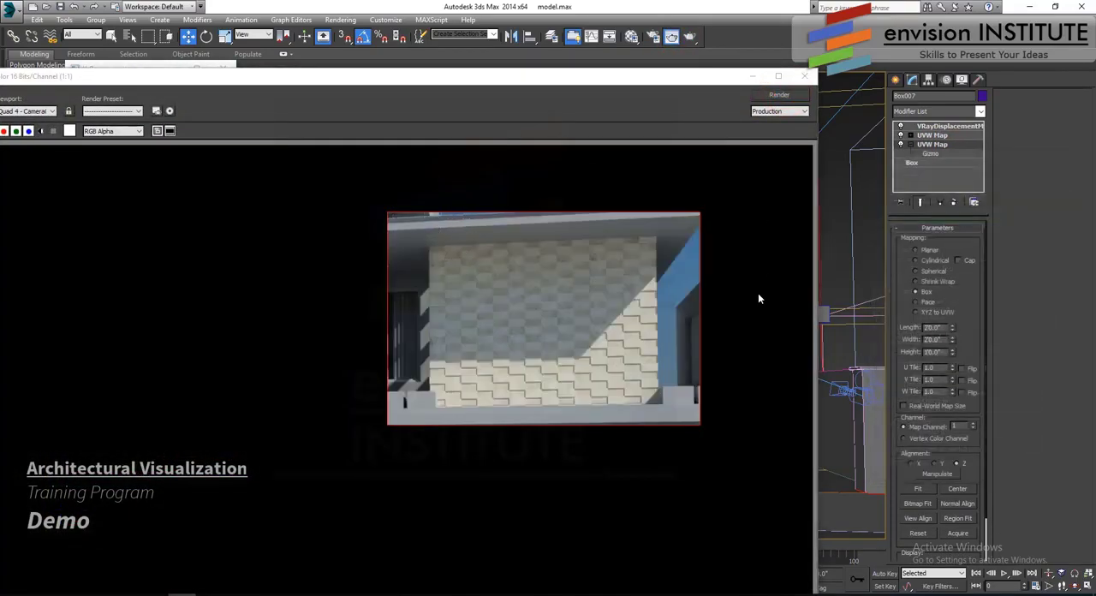
- Inspect the displaced tiles in the rendered wall, then close the render frame and the V-Ray messages window
{"action": "left_click", "coordinate": [536, 315]}
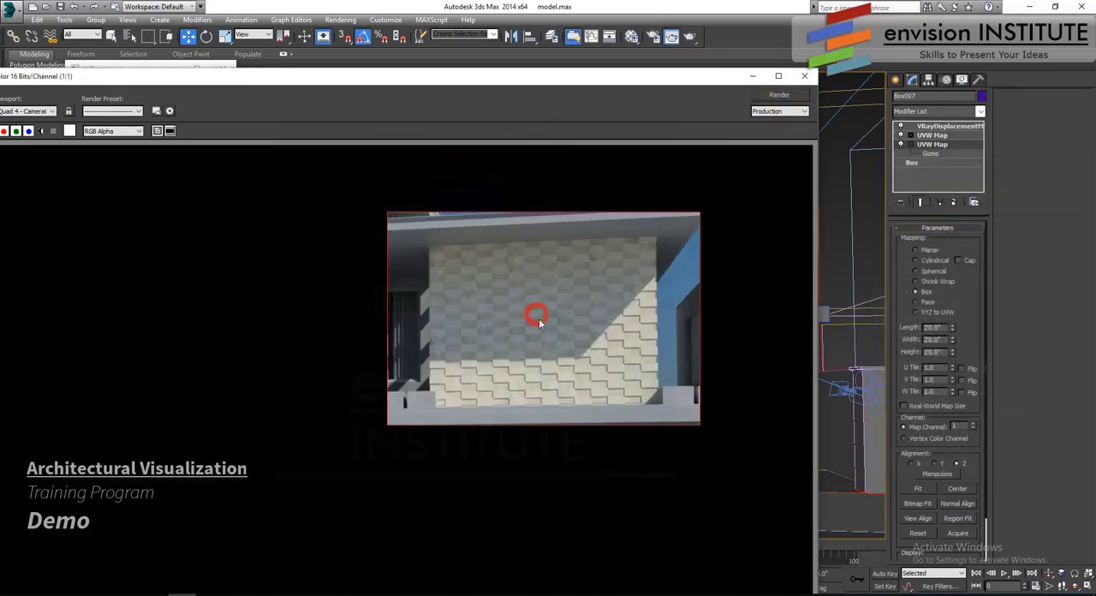
{"action": "scroll", "coordinate": [542, 323], "scroll_direction": "down", "scroll_amount": 1}
{"action": "scroll", "coordinate": [491, 347], "scroll_direction": "up", "scroll_amount": 1}
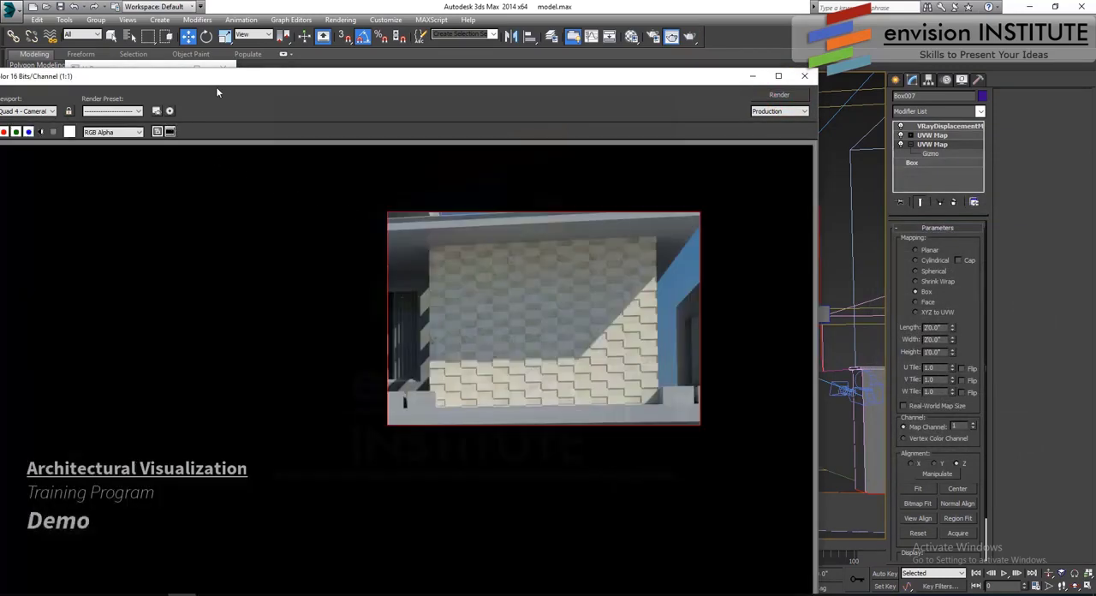
{"action": "left_click", "coordinate": [805, 76]}
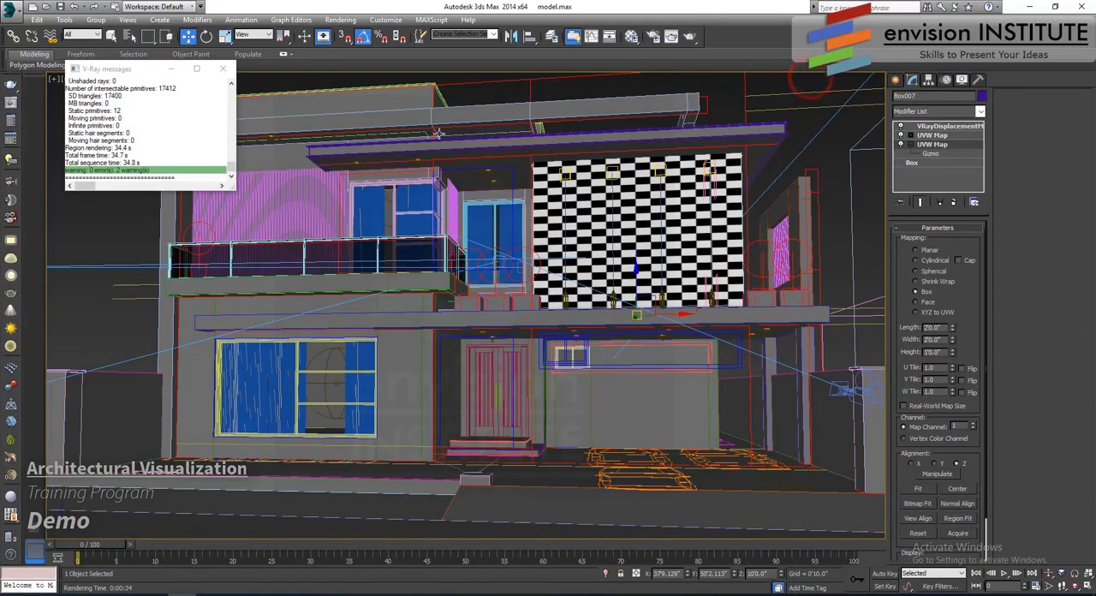
{"action": "left_click", "coordinate": [223, 67]}
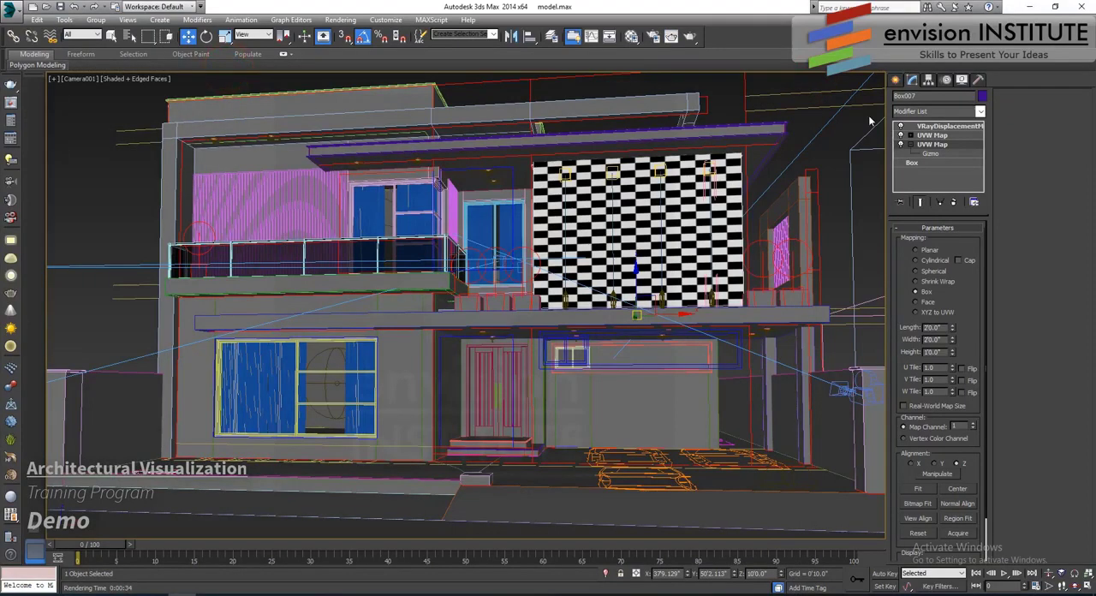
- Change the 04 - Default material to VRayMtl and assign it to the swept roof-edge beam above the wall
{"action": "left_click", "coordinate": [959, 142]}
{"action": "left_click", "coordinate": [807, 119]}
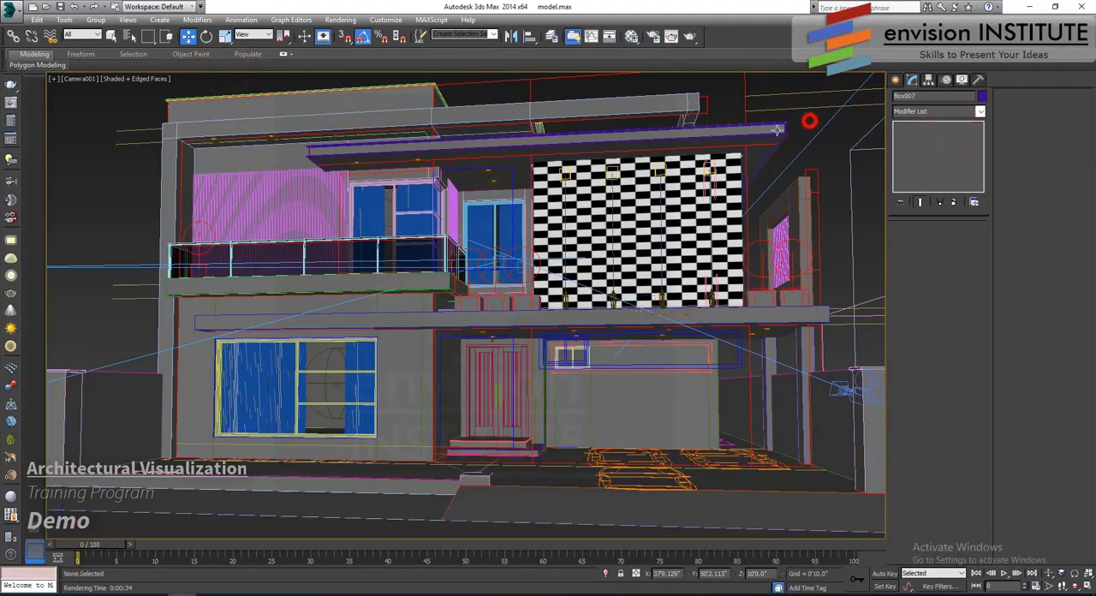
{"action": "left_click", "coordinate": [631, 36]}
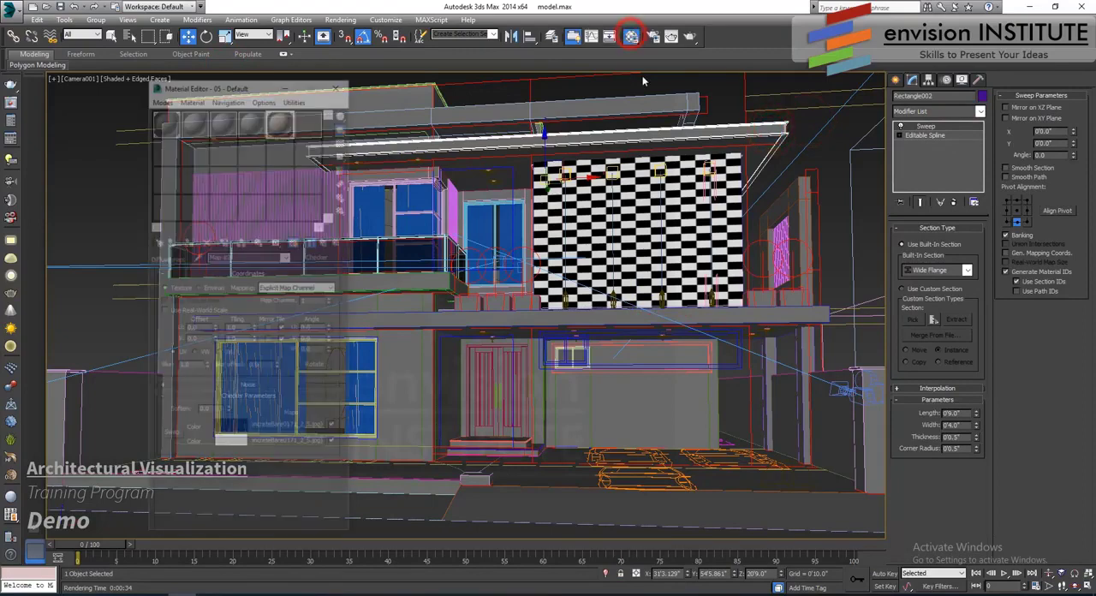
{"action": "left_click", "coordinate": [251, 120]}
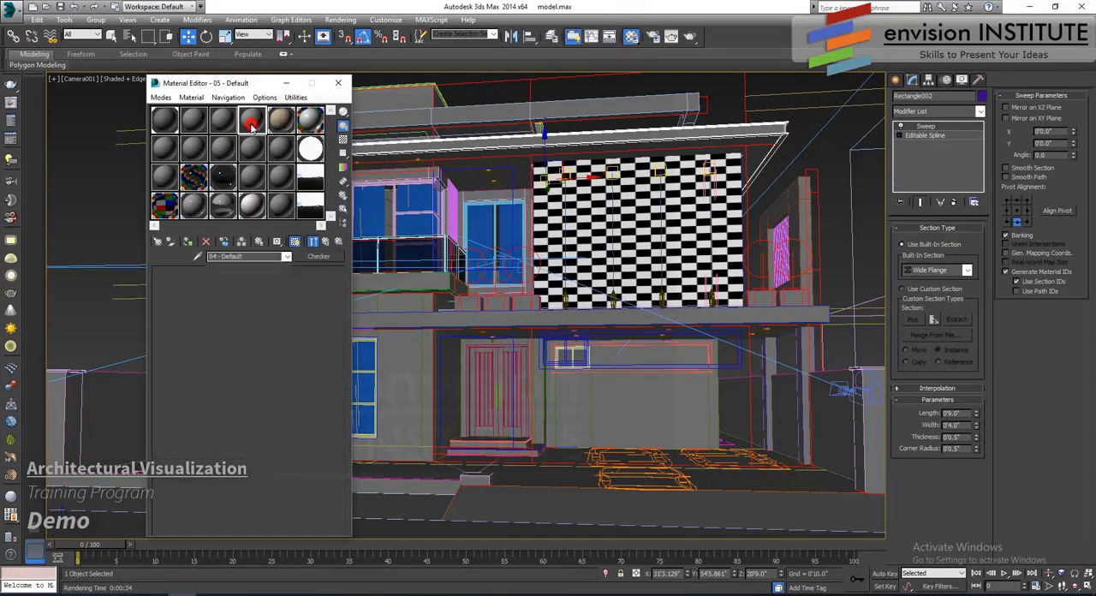
{"action": "left_click", "coordinate": [322, 256]}
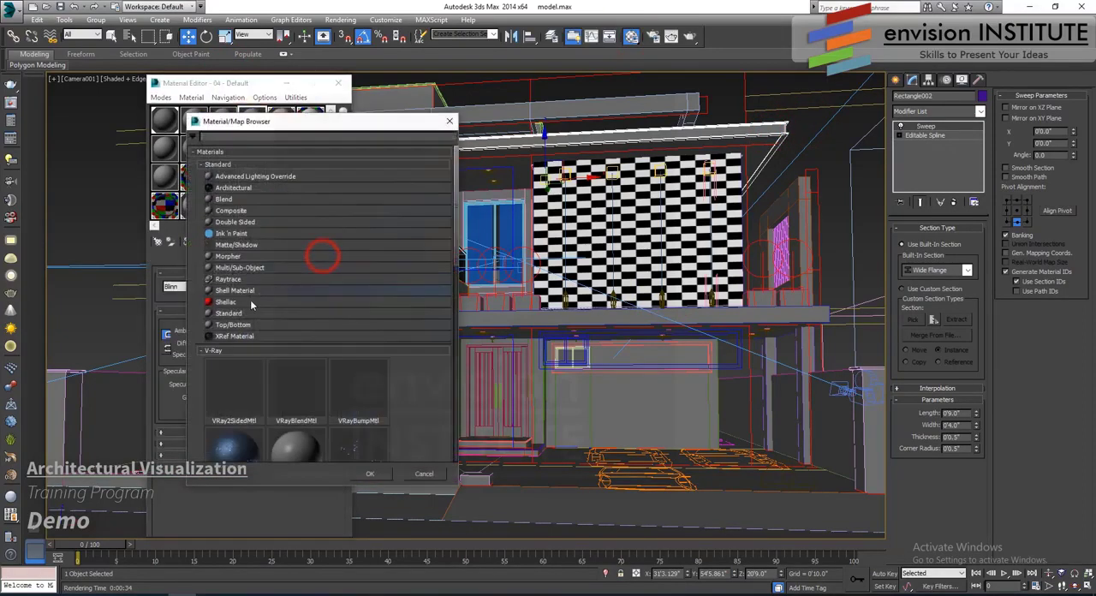
{"action": "scroll", "coordinate": [243, 367], "scroll_direction": "down", "scroll_amount": 5}
{"action": "double_click", "coordinate": [240, 408]}
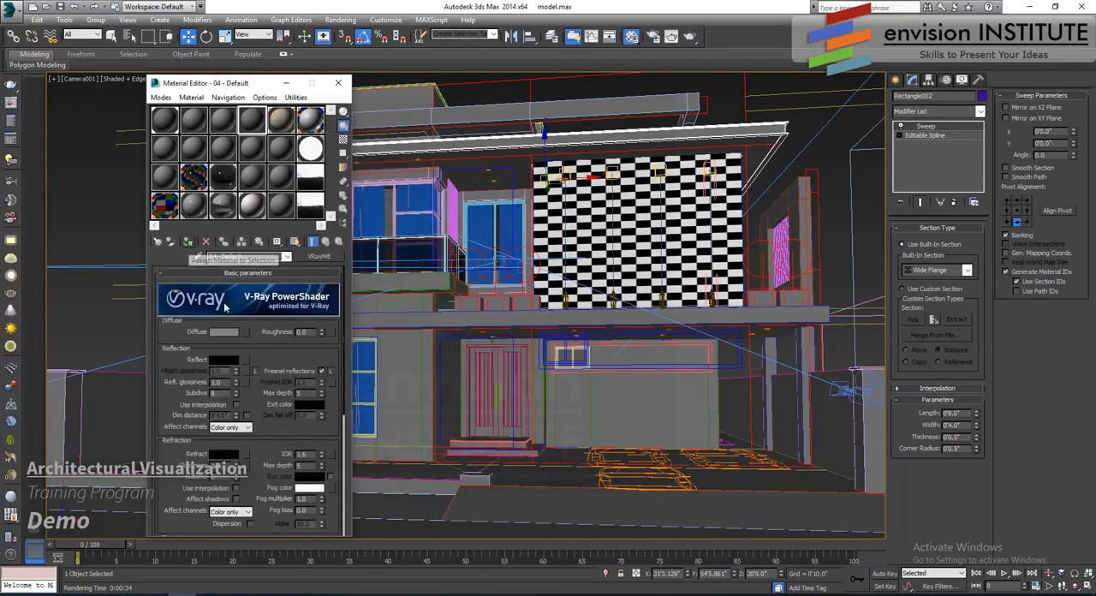
- Set the 04 - Default material's diffuse colour to near-black with value 10 and assign it to the roof-edge beam
{"action": "left_click", "coordinate": [224, 331]}
{"action": "left_click", "coordinate": [333, 89]}
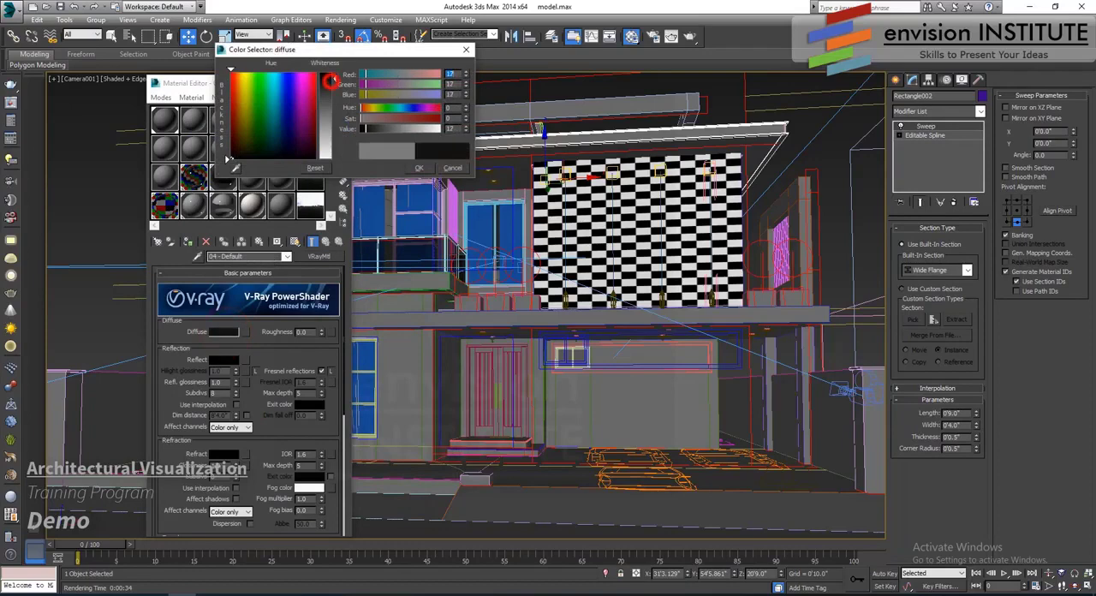
{"action": "left_click", "coordinate": [419, 166]}
{"action": "left_click", "coordinate": [191, 243]}
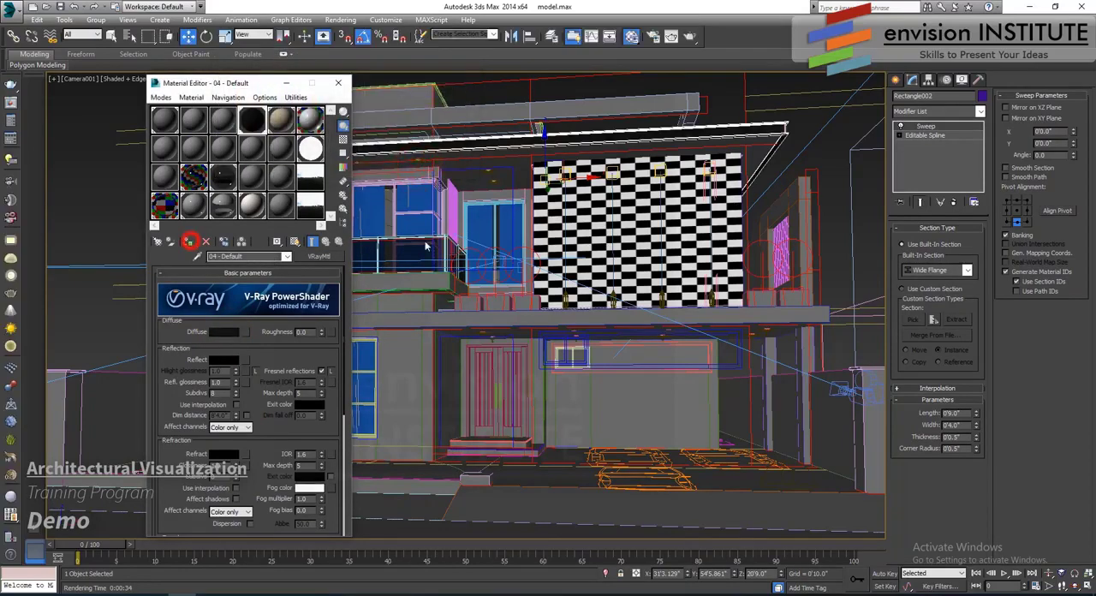
- In a perspective view, select the frame and cross bars of the roof opening and assign the 04 - Default material to them
{"action": "right_click", "coordinate": [528, 232]}
{"action": "right_click", "coordinate": [481, 254]}
{"action": "key", "text": "p"}
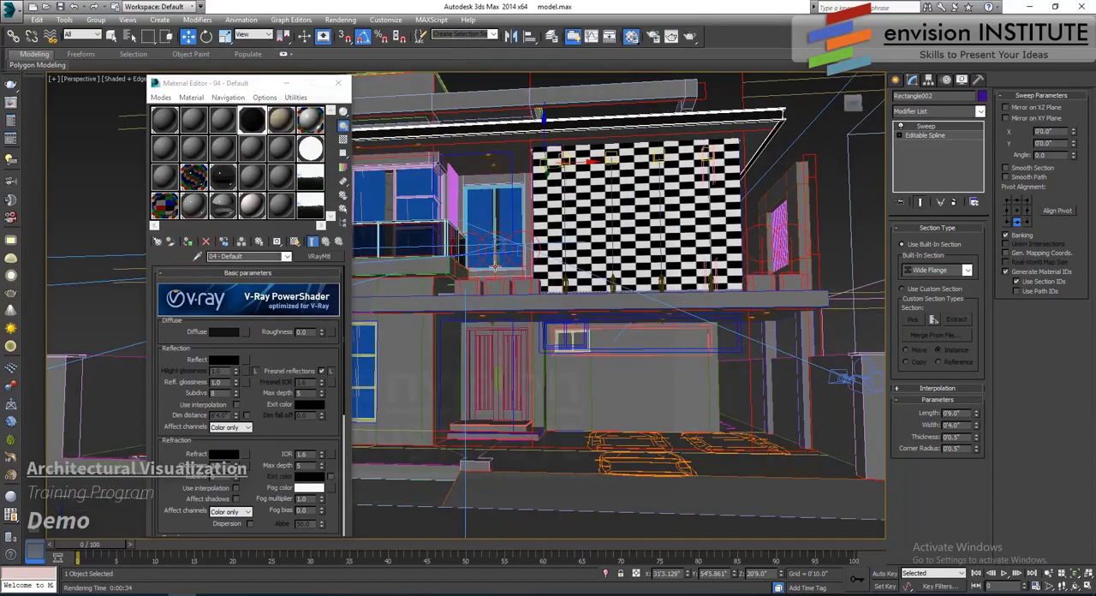
{"action": "middle_click_drag", "start_coordinate": [481, 253], "coordinate": [622, 374]}
{"action": "scroll", "coordinate": [622, 374], "scroll_direction": "up", "scroll_amount": 4}
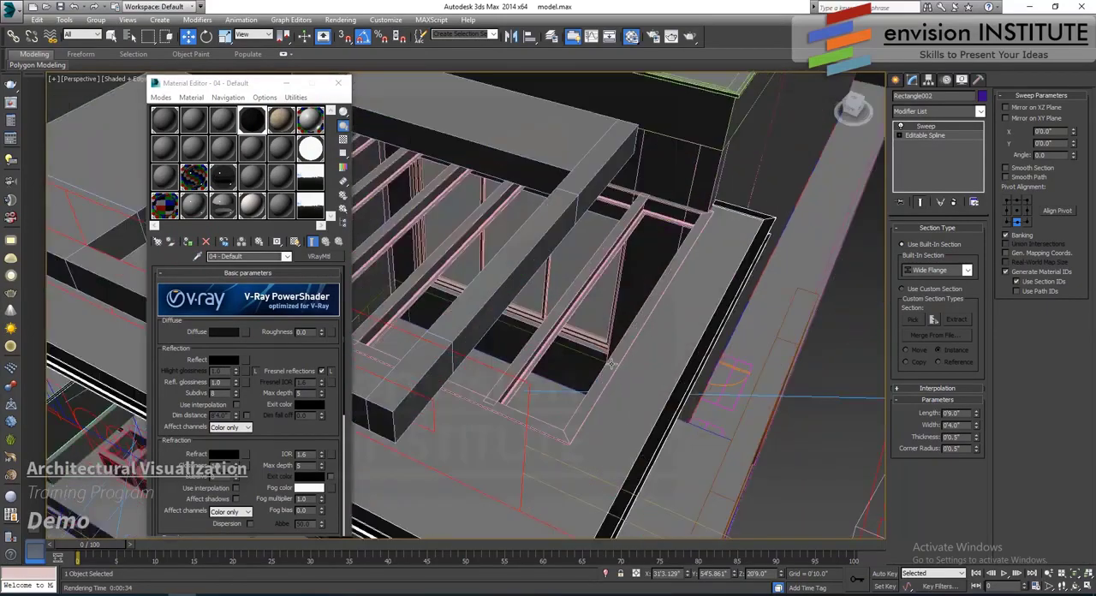
{"action": "left_click", "coordinate": [611, 365], "text": "ctrl"}
{"action": "left_click", "coordinate": [550, 326], "text": "ctrl"}
{"action": "middle_click_drag", "start_coordinate": [550, 326], "coordinate": [569, 345], "text": "alt"}
{"action": "left_click", "coordinate": [545, 321], "text": "ctrl"}
{"action": "left_click", "coordinate": [494, 314], "text": "ctrl"}
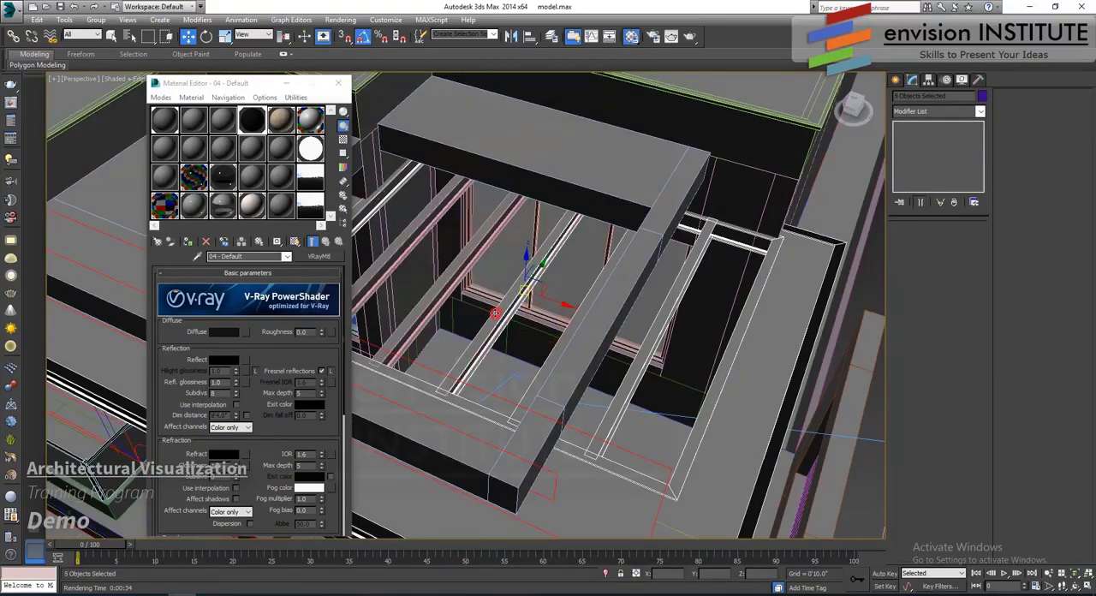
{"action": "left_click", "coordinate": [435, 291], "text": "ctrl"}
{"action": "left_click", "coordinate": [392, 261], "text": "ctrl"}
{"action": "left_click", "coordinate": [189, 243]}
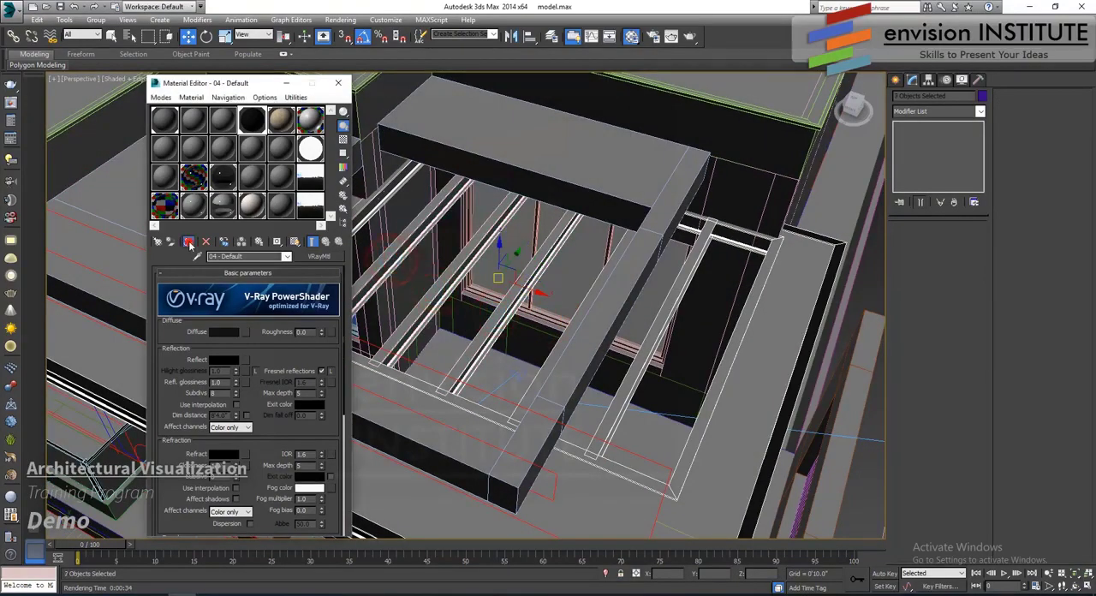
- Set the 04 - Default material's reflection colour to a grey of value 67 and its reflection glossiness to 0.7
{"action": "scroll", "coordinate": [548, 321], "scroll_direction": "down", "scroll_amount": 5}
{"action": "middle_click_drag", "start_coordinate": [554, 342], "coordinate": [612, 295], "text": "alt"}
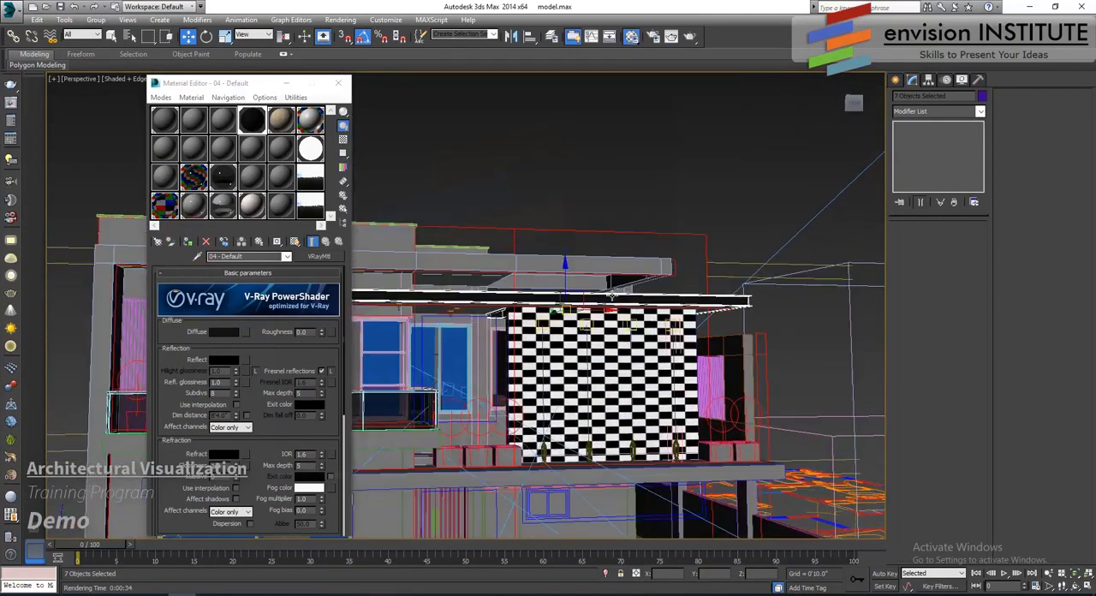
{"action": "middle_click_drag", "start_coordinate": [526, 283], "coordinate": [560, 272]}
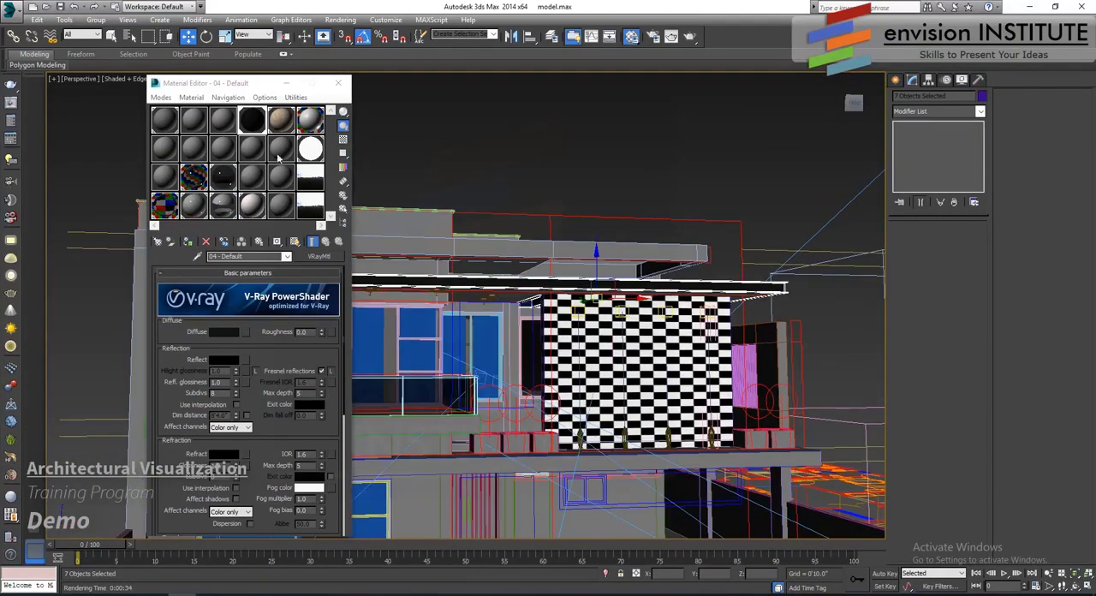
{"action": "left_click", "coordinate": [223, 360]}
{"action": "left_click", "coordinate": [332, 95]}
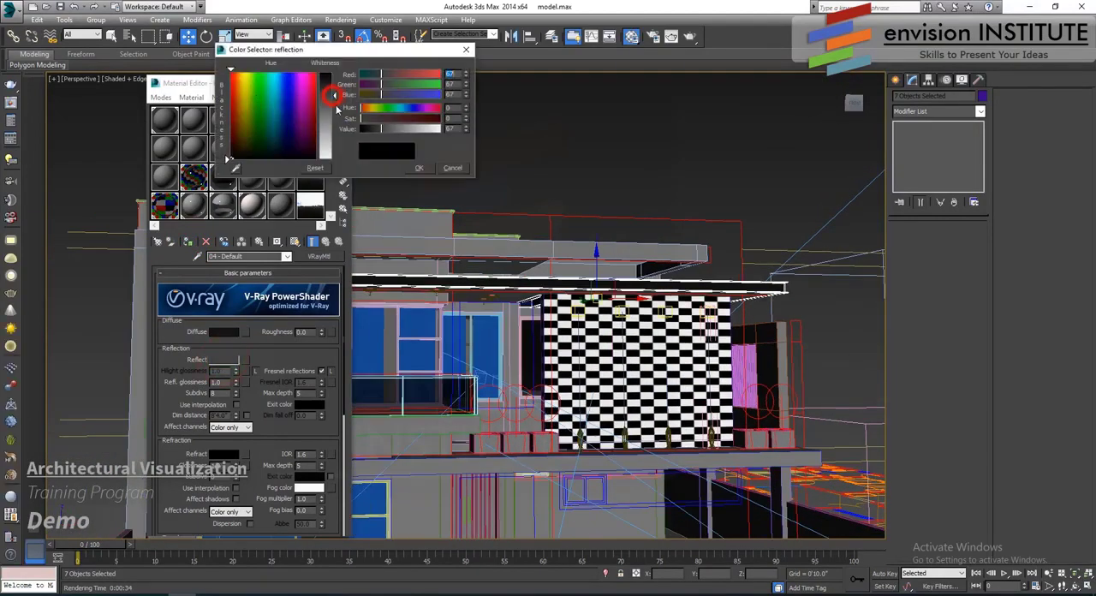
{"action": "left_click", "coordinate": [423, 169]}
{"action": "type", "text": ".7"}
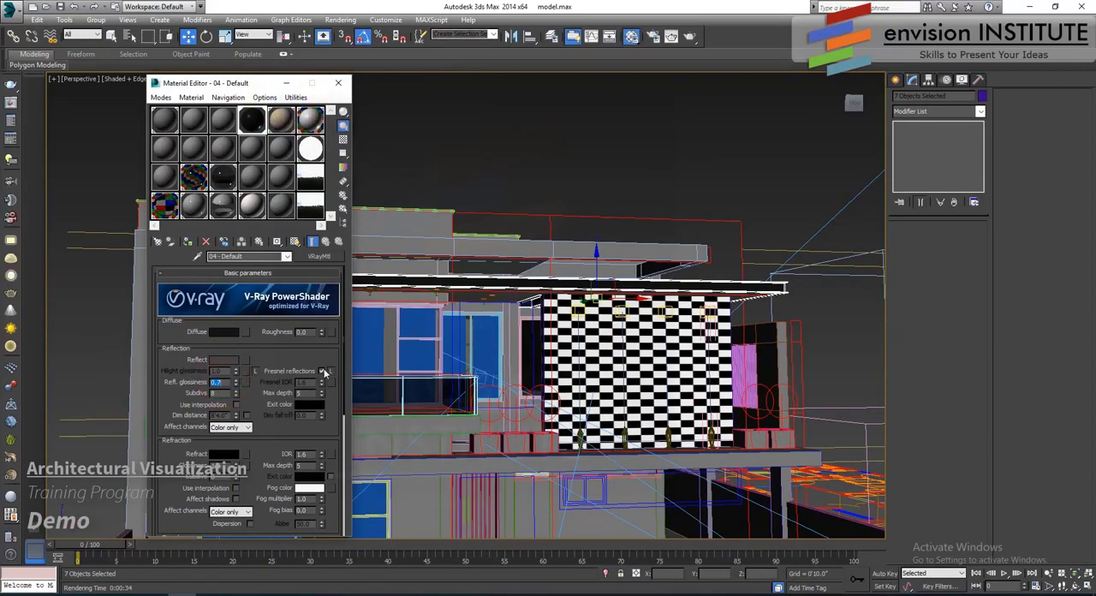
- Switch the viewport to Camera001, start editing the render region, and close the render frame and Material Editor
{"action": "right_click", "coordinate": [518, 182]}
{"action": "left_click", "coordinate": [460, 179]}
{"action": "key", "text": "c"}
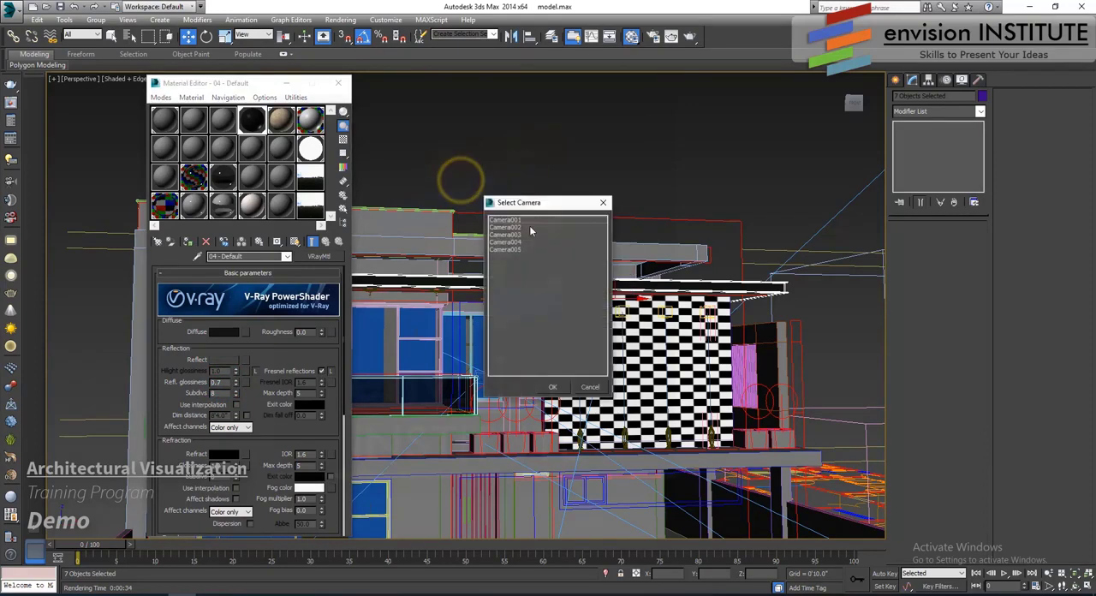
{"action": "left_click", "coordinate": [524, 219]}
{"action": "double_click", "coordinate": [524, 219]}
{"action": "key", "text": "shift+q"}
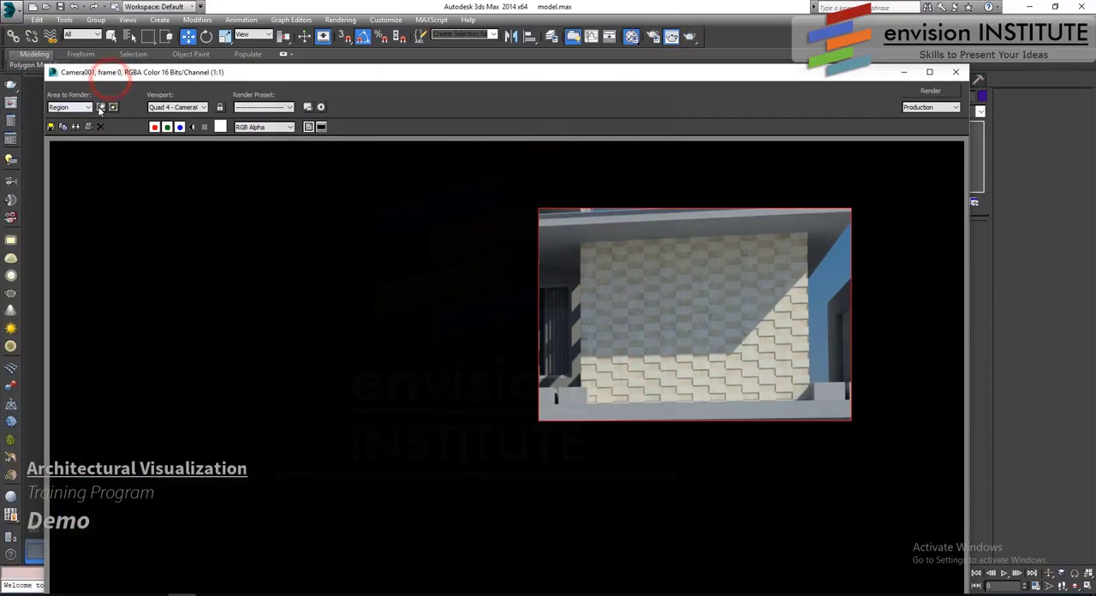
{"action": "left_click", "coordinate": [100, 107]}
{"action": "left_click", "coordinate": [955, 72]}
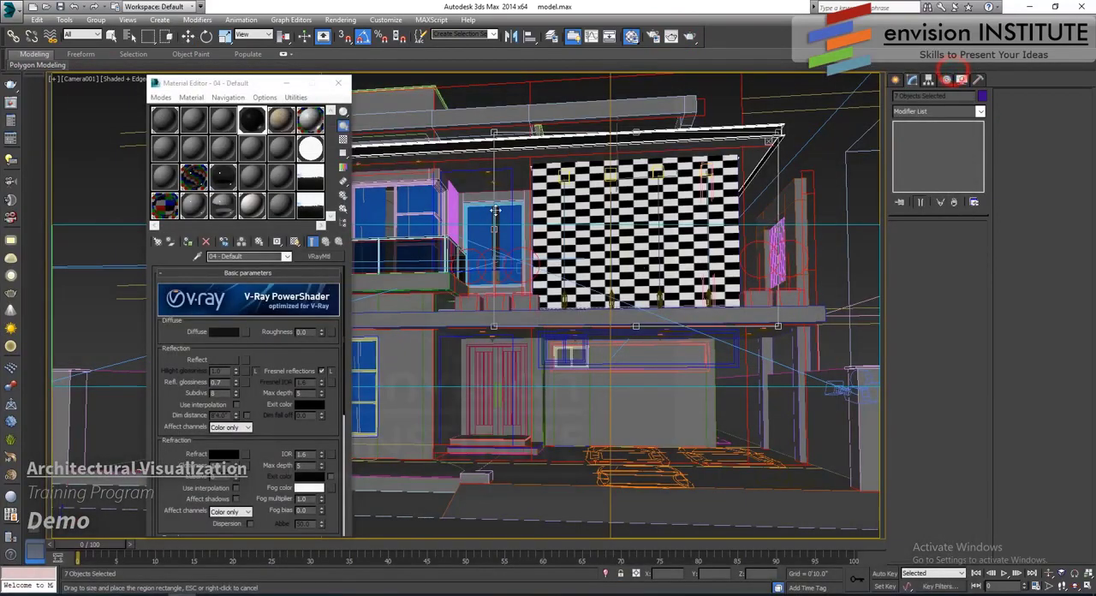
{"action": "left_click", "coordinate": [338, 84]}
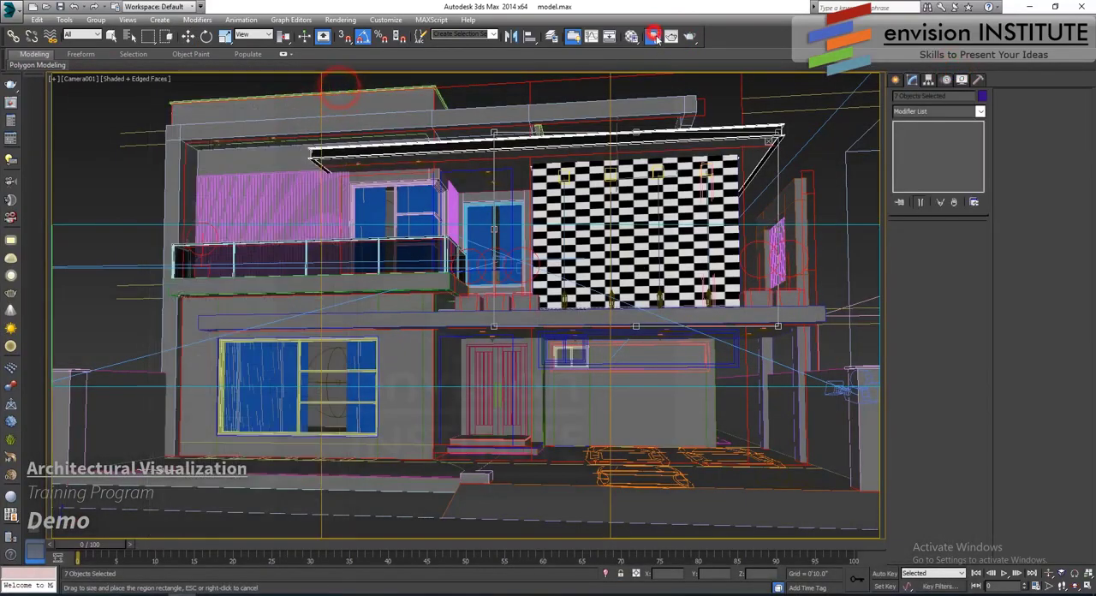
- Set the render output width to 800, then close the render setup and the rendered frame
{"action": "key", "text": "F10"}
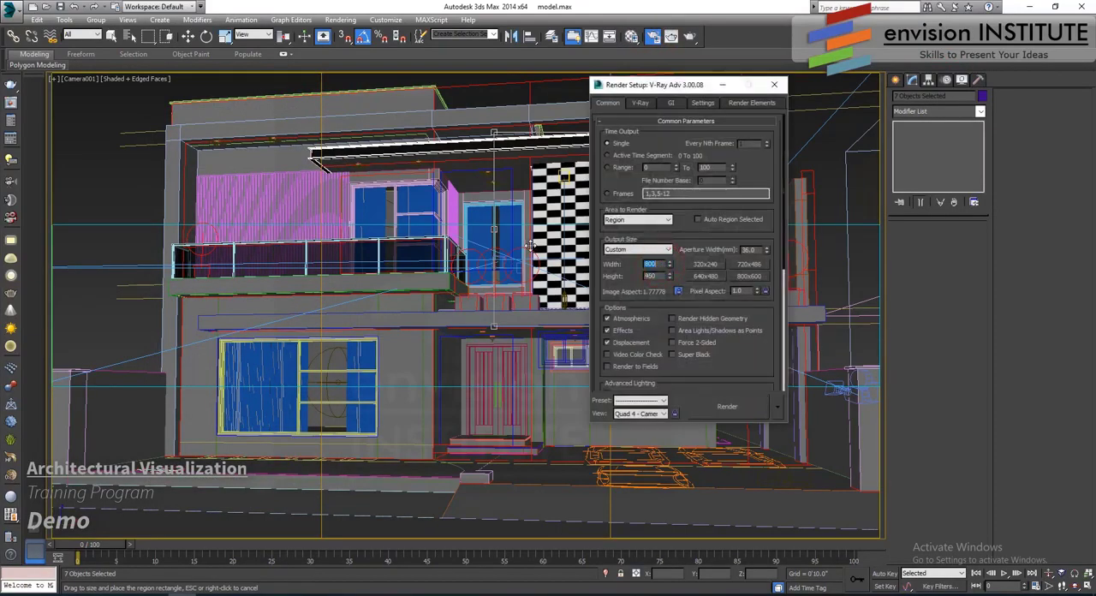
{"action": "left_click", "coordinate": [775, 87]}
{"action": "left_click", "coordinate": [671, 36]}
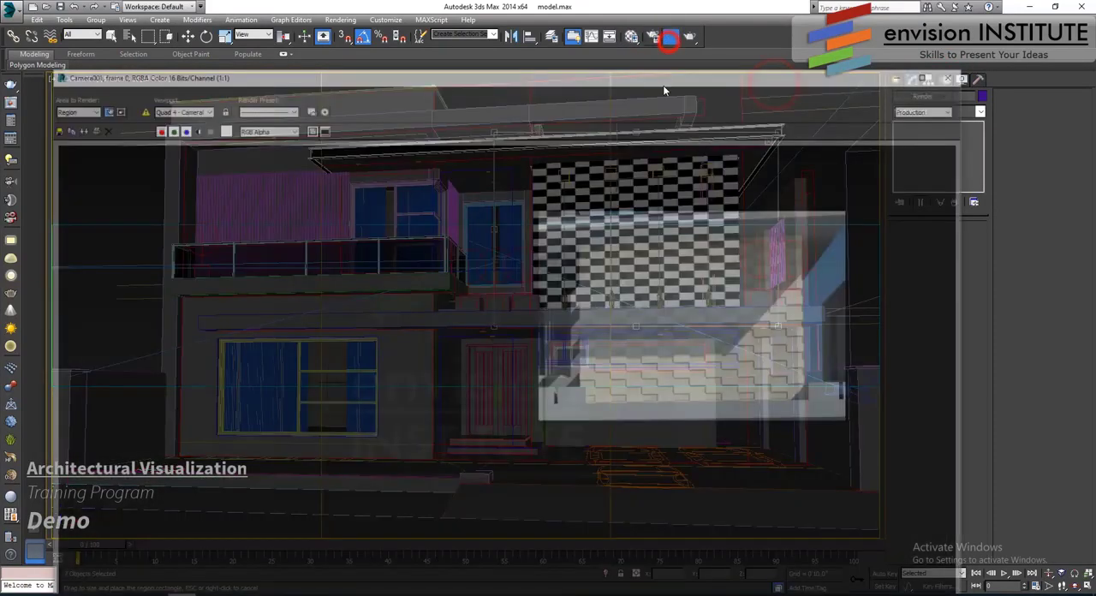
{"action": "left_click", "coordinate": [956, 72]}
- Reposition and widen the render region to span the upper floor from balcony to tiled wall, and render it
{"action": "left_click", "coordinate": [686, 231]}
{"action": "left_click_drag", "start_coordinate": [713, 208], "coordinate": [716, 199]}
{"action": "left_click_drag", "start_coordinate": [526, 304], "coordinate": [259, 313]}
{"action": "left_click", "coordinate": [689, 37]}
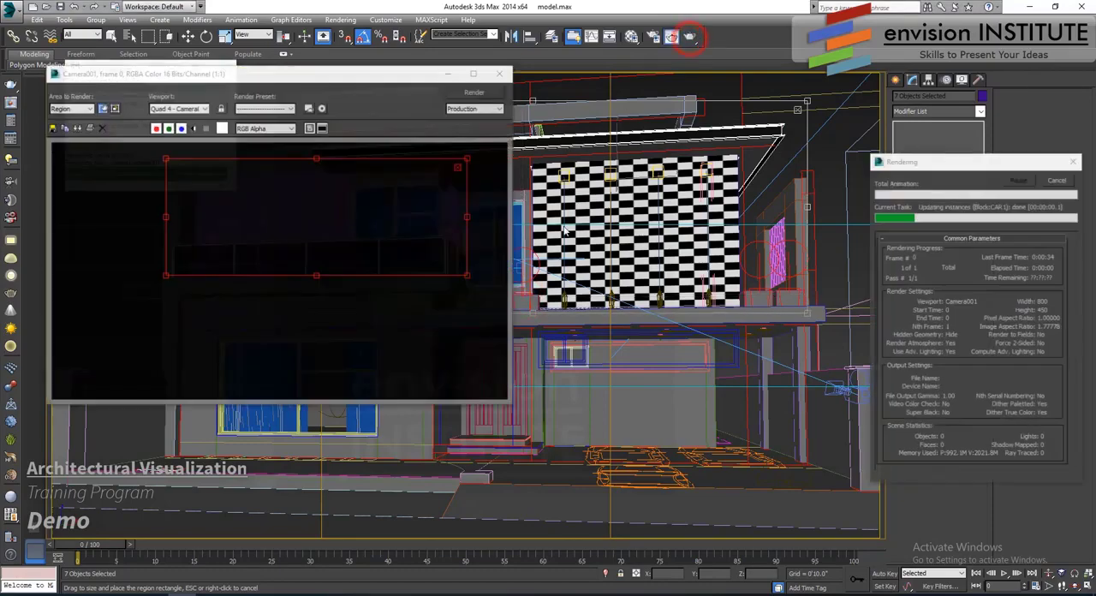
- Change the area to render to View, render the whole facade, and close the render frame
{"action": "left_click_drag", "start_coordinate": [305, 84], "coordinate": [313, 94]}
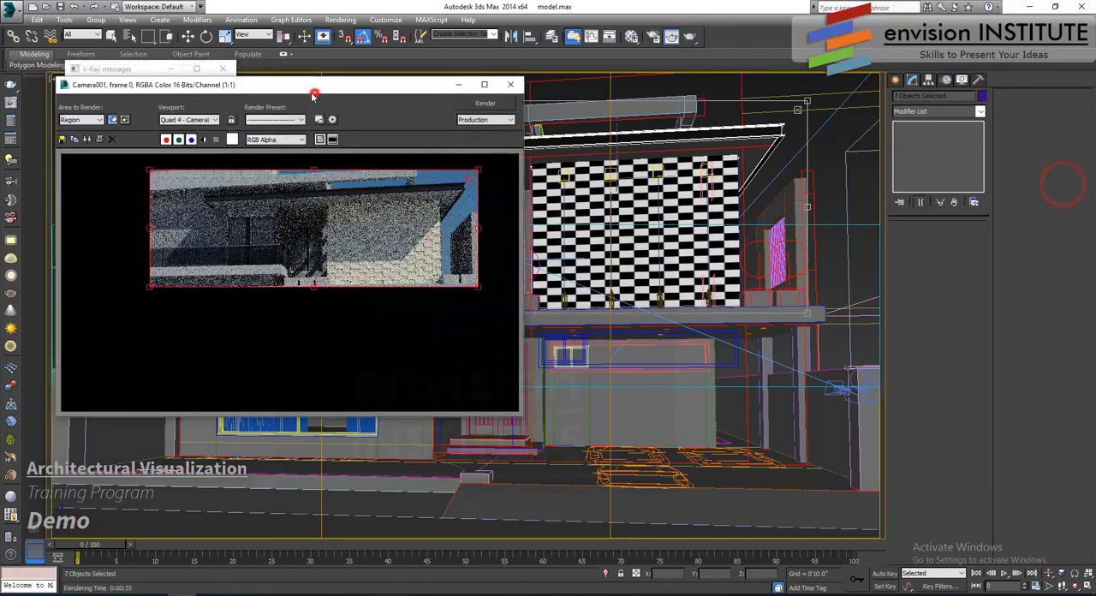
{"action": "left_click", "coordinate": [98, 120]}
{"action": "left_click", "coordinate": [77, 131]}
{"action": "left_click", "coordinate": [504, 103]}
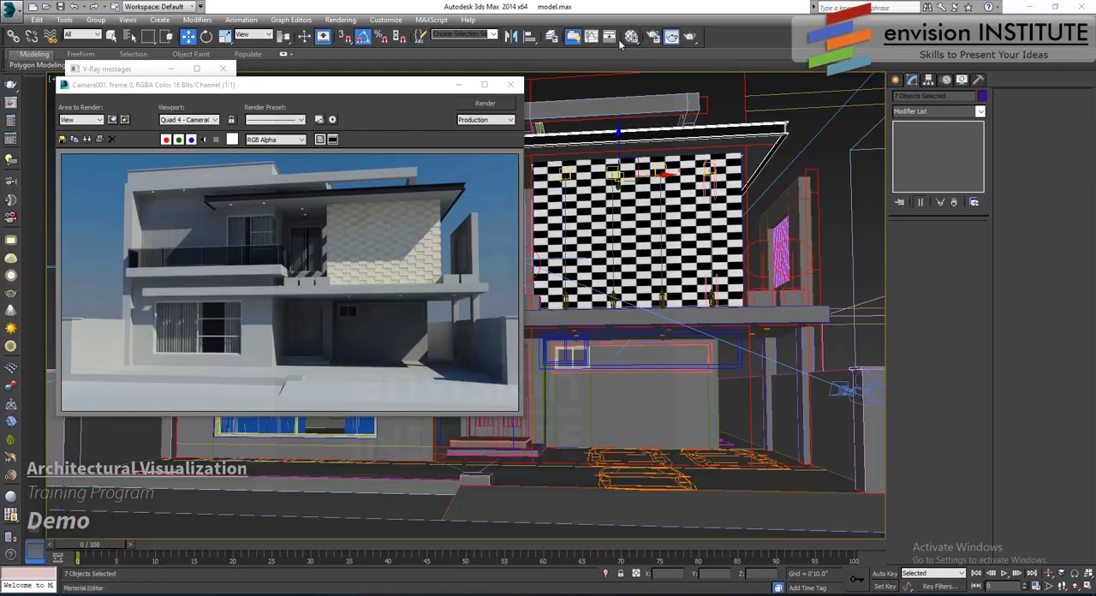
{"action": "left_click", "coordinate": [510, 89]}
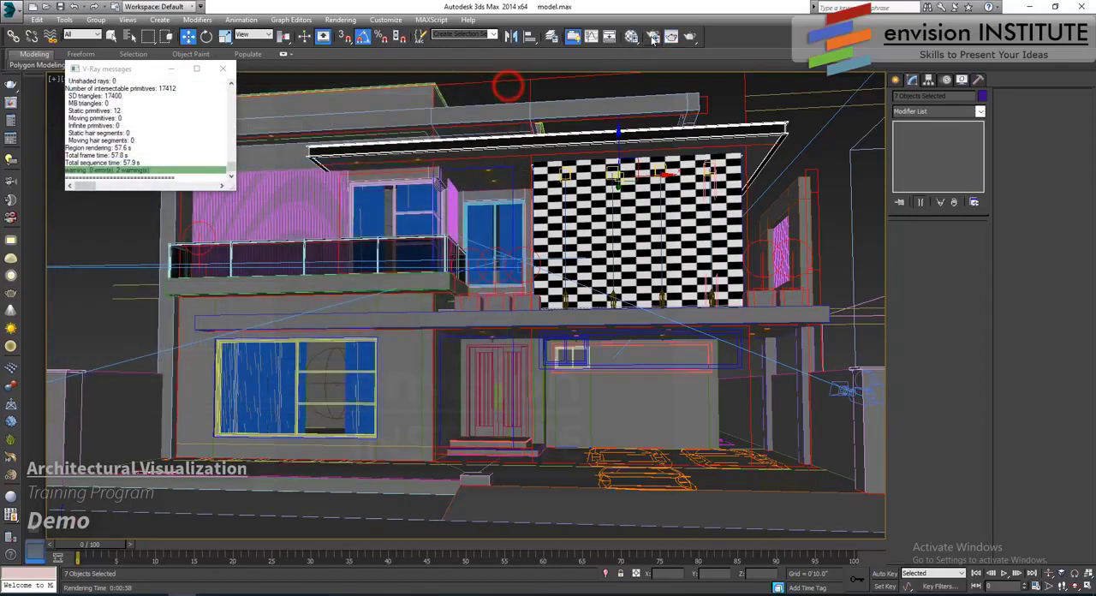
- Change the 11 - Default material to VRayMtl
{"action": "left_click", "coordinate": [632, 36]}
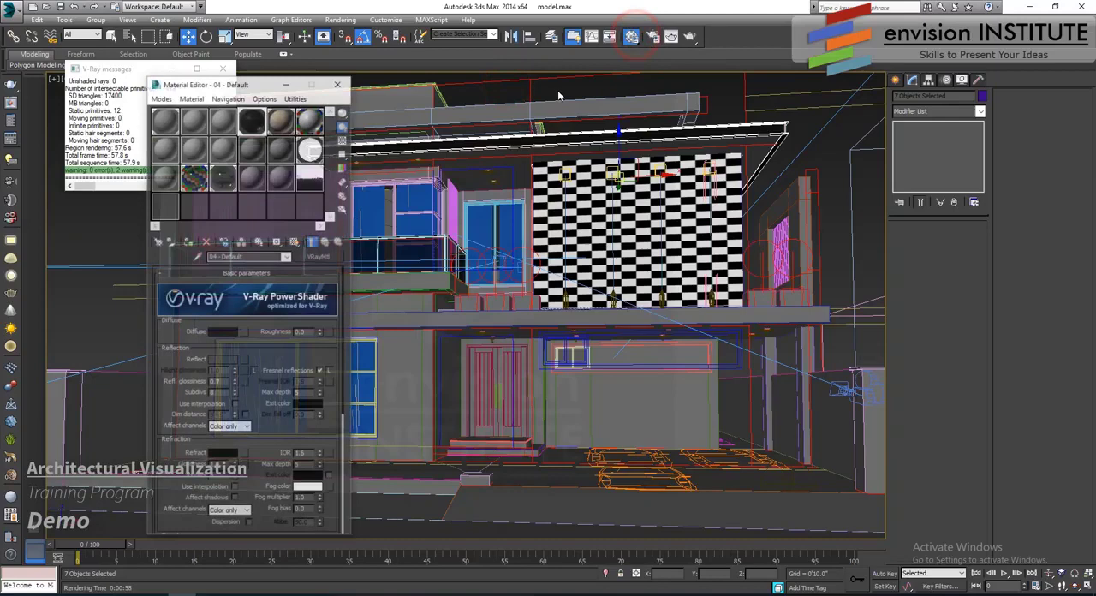
{"action": "left_click", "coordinate": [280, 149]}
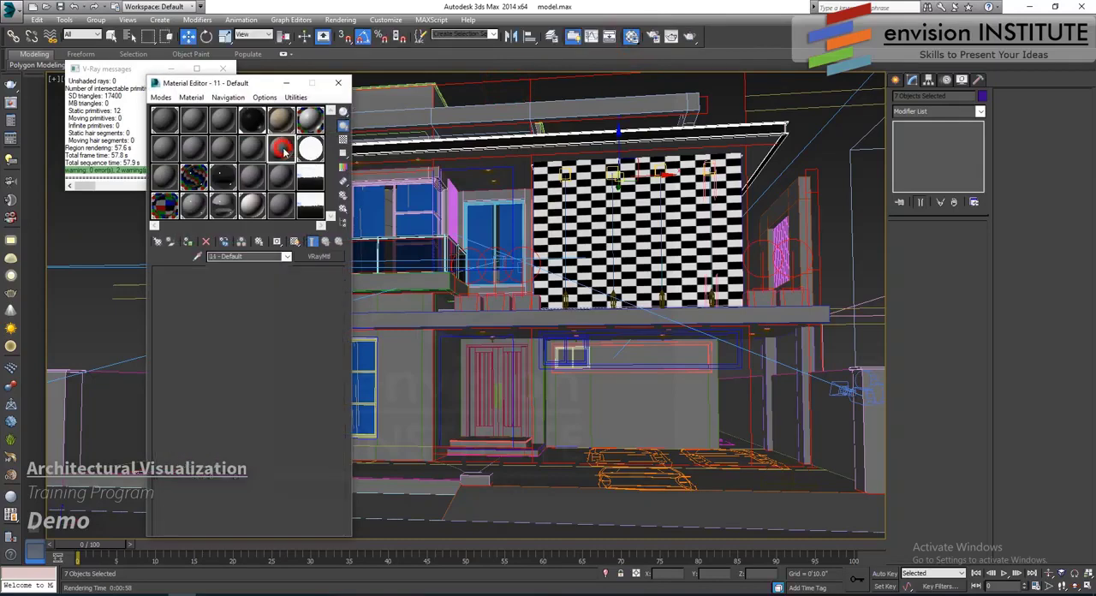
{"action": "left_click", "coordinate": [318, 256]}
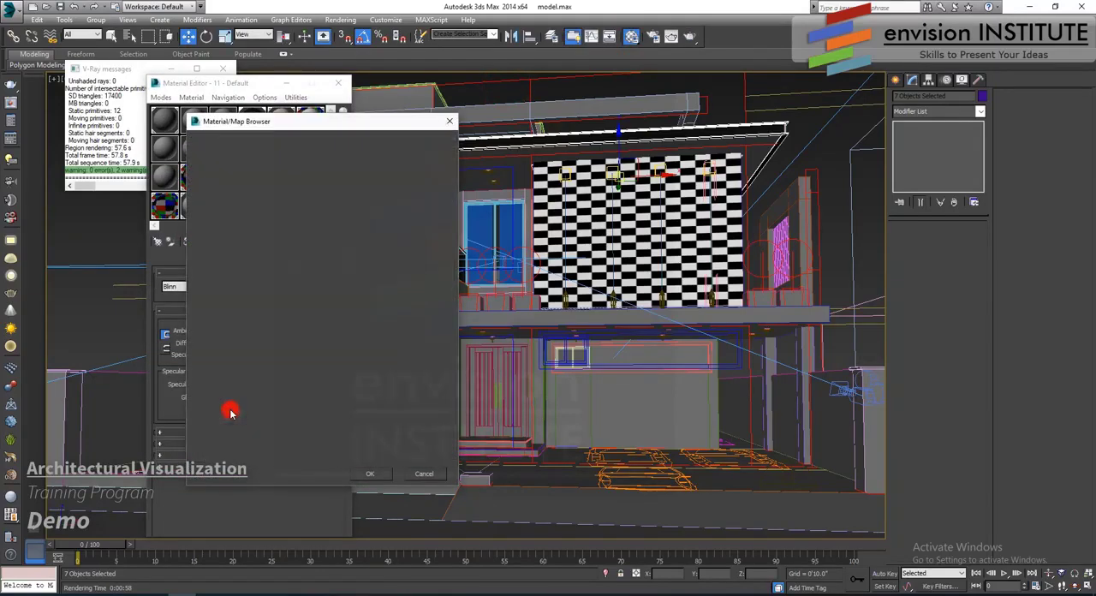
{"action": "double_click", "coordinate": [229, 412]}
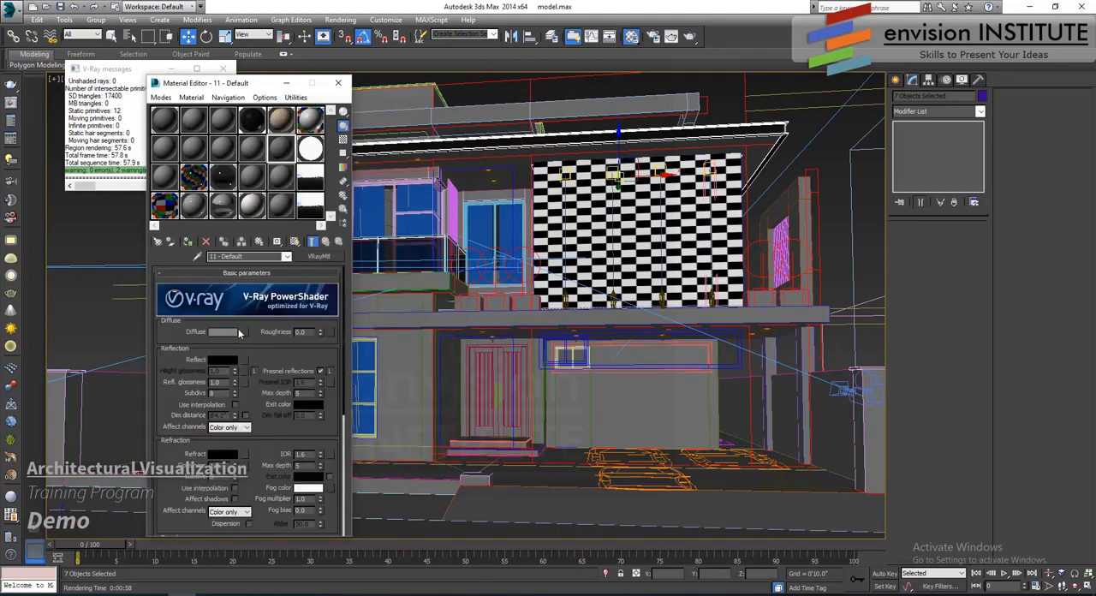
- Load the bitmap wall- (65).jpg from the textures folder as the material's diffuse map
{"action": "left_click", "coordinate": [245, 331]}
{"action": "scroll", "coordinate": [257, 257], "scroll_direction": "up", "scroll_amount": 10}
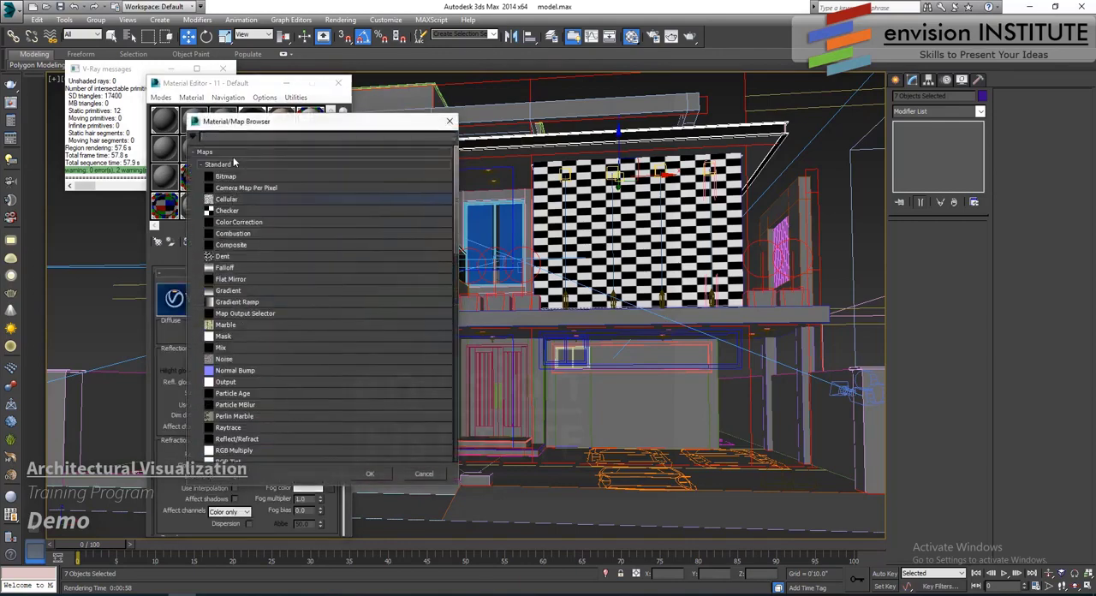
{"action": "double_click", "coordinate": [230, 176]}
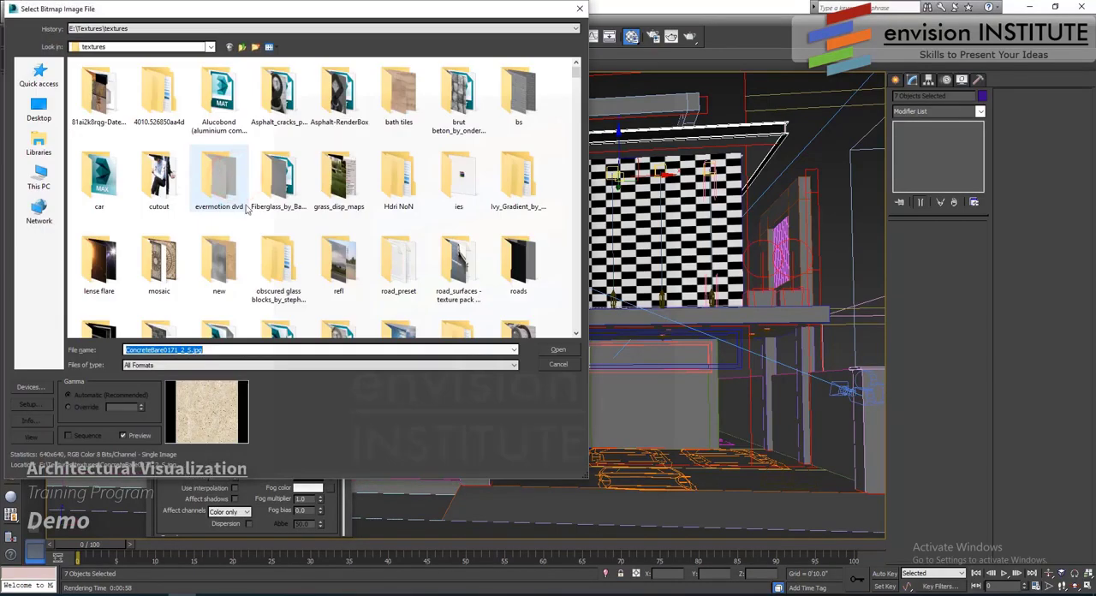
{"action": "double_click", "coordinate": [225, 180]}
{"action": "scroll", "coordinate": [237, 197], "scroll_direction": "down", "scroll_amount": 3}
{"action": "left_click", "coordinate": [161, 106]}
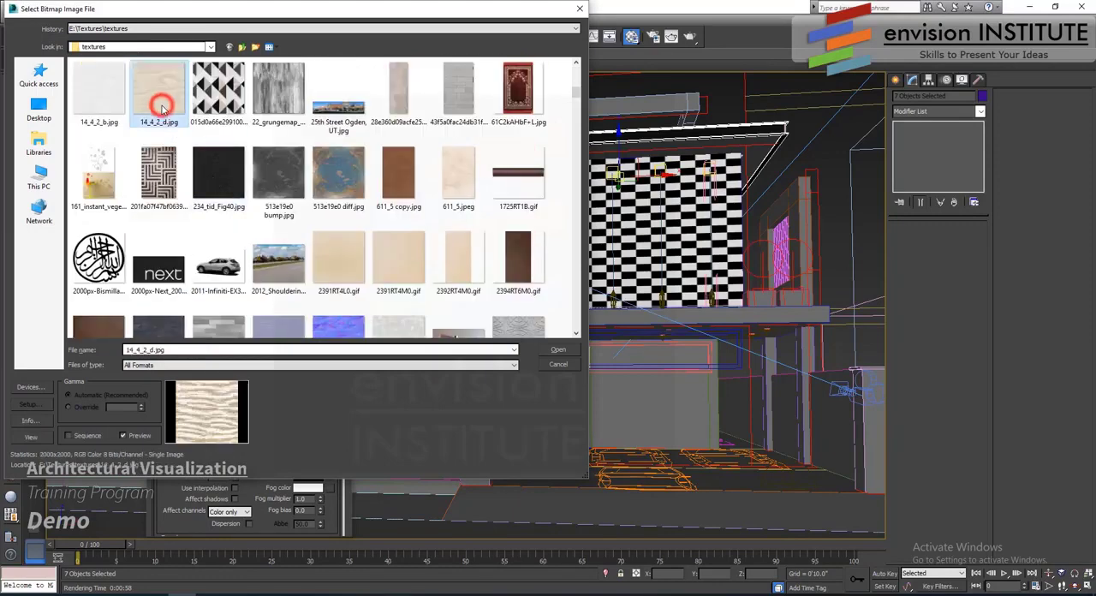
{"action": "key", "text": "w"}
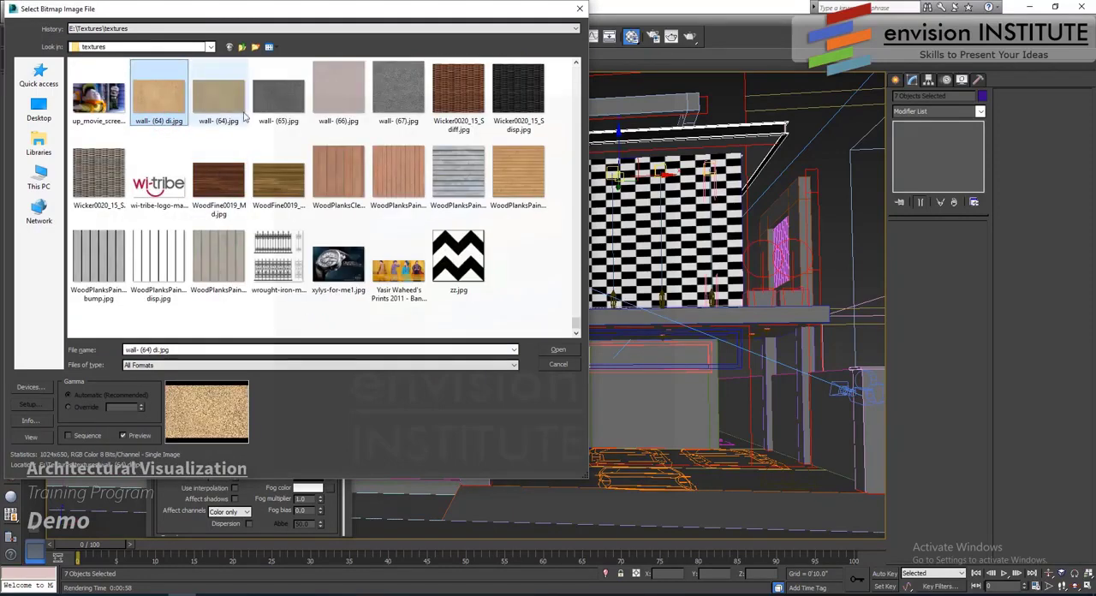
{"action": "left_click", "coordinate": [282, 106]}
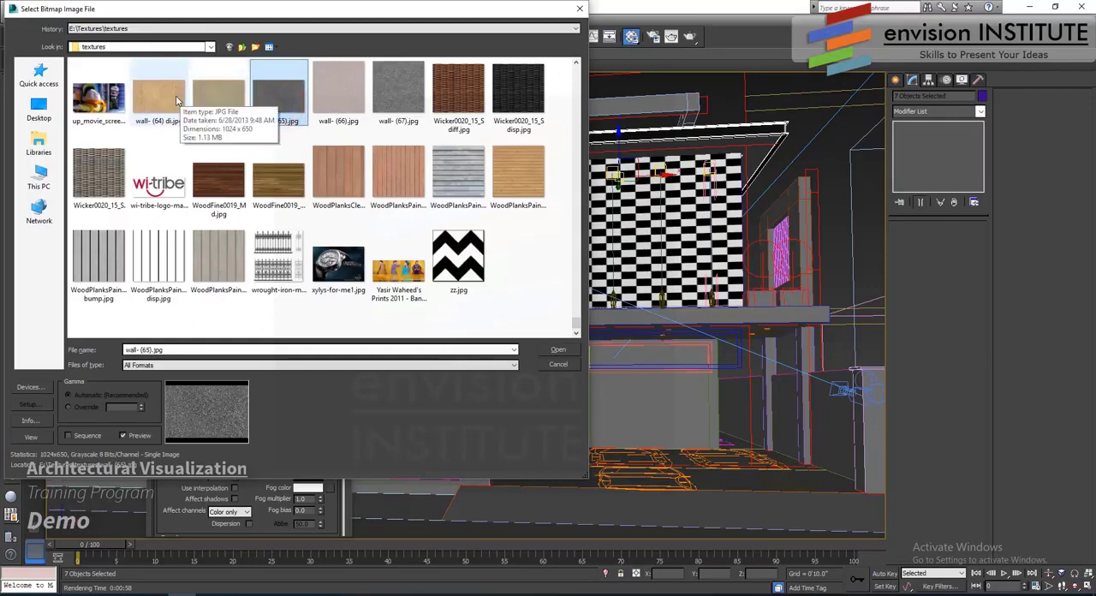
{"action": "left_click", "coordinate": [557, 350]}
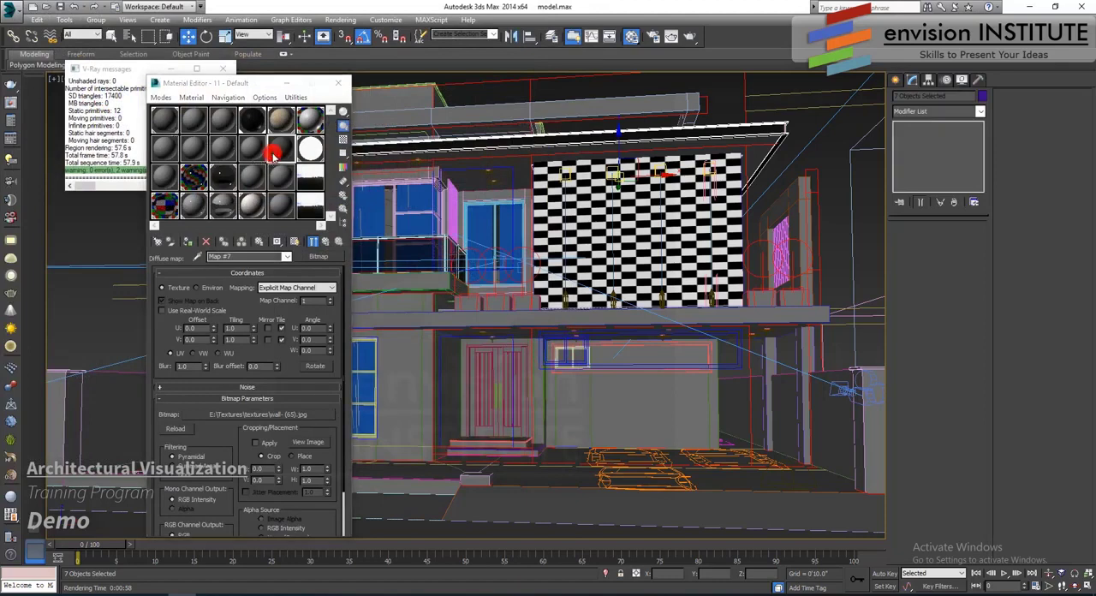
- Enlarge the material's sample preview and copy its diffuse bitmap into the Bump map slot
{"action": "double_click", "coordinate": [276, 152]}
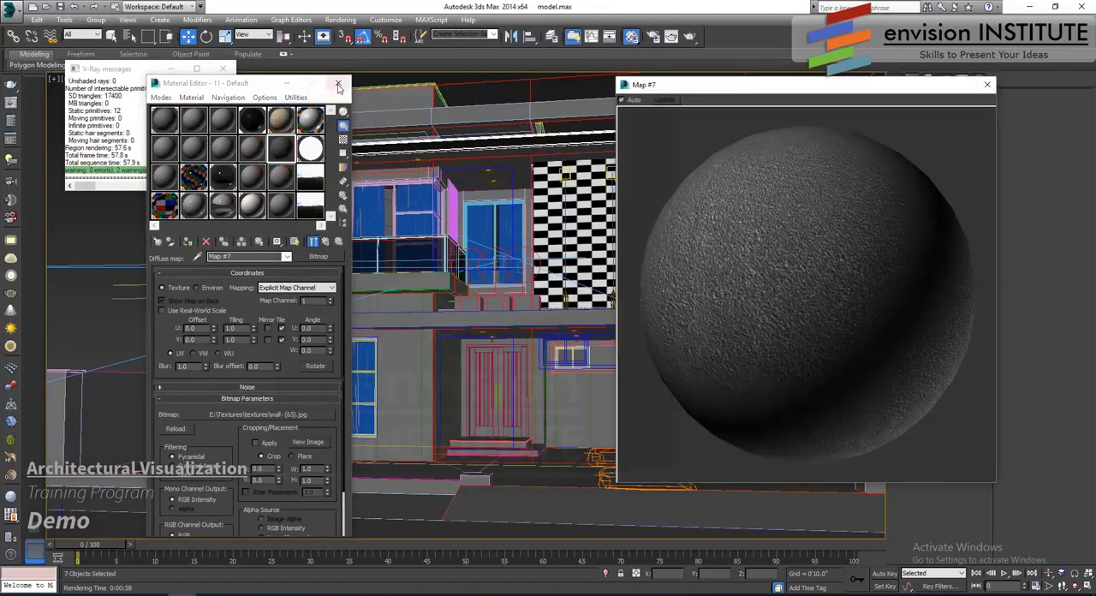
{"action": "left_click", "coordinate": [312, 245]}
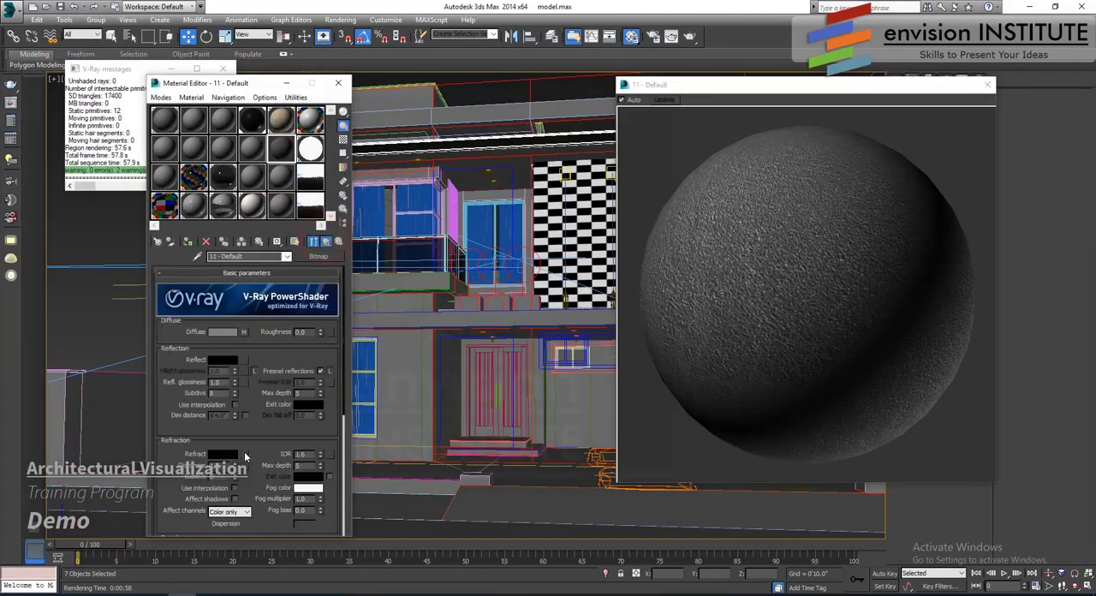
{"action": "scroll", "coordinate": [244, 451], "scroll_direction": "down", "scroll_amount": 6}
{"action": "left_click", "coordinate": [250, 495]}
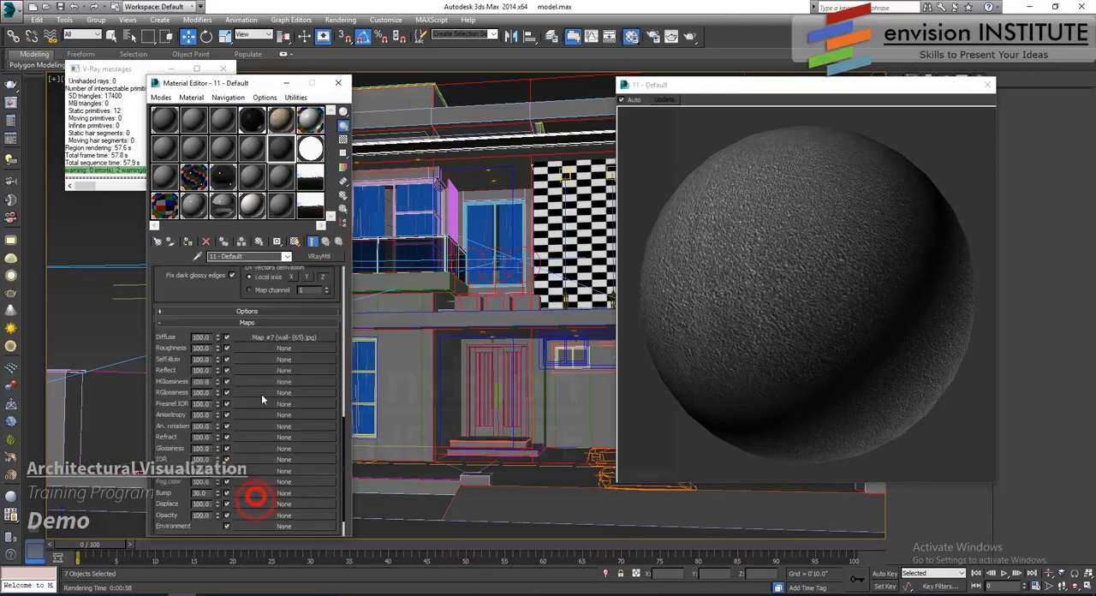
{"action": "left_click_drag", "start_coordinate": [266, 374], "coordinate": [261, 493]}
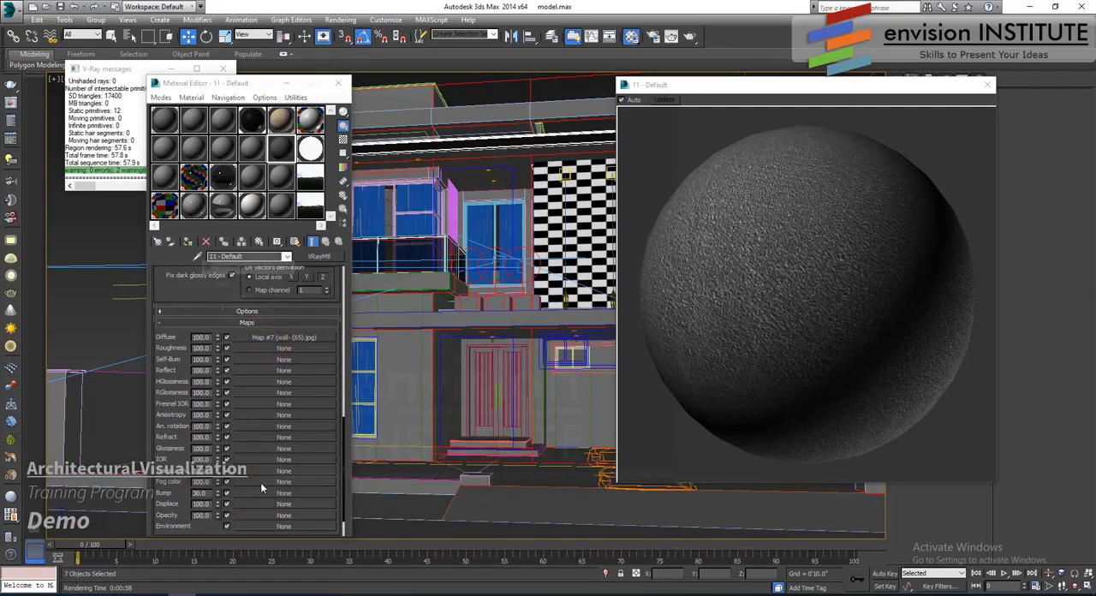
{"action": "left_click", "coordinate": [235, 347]}
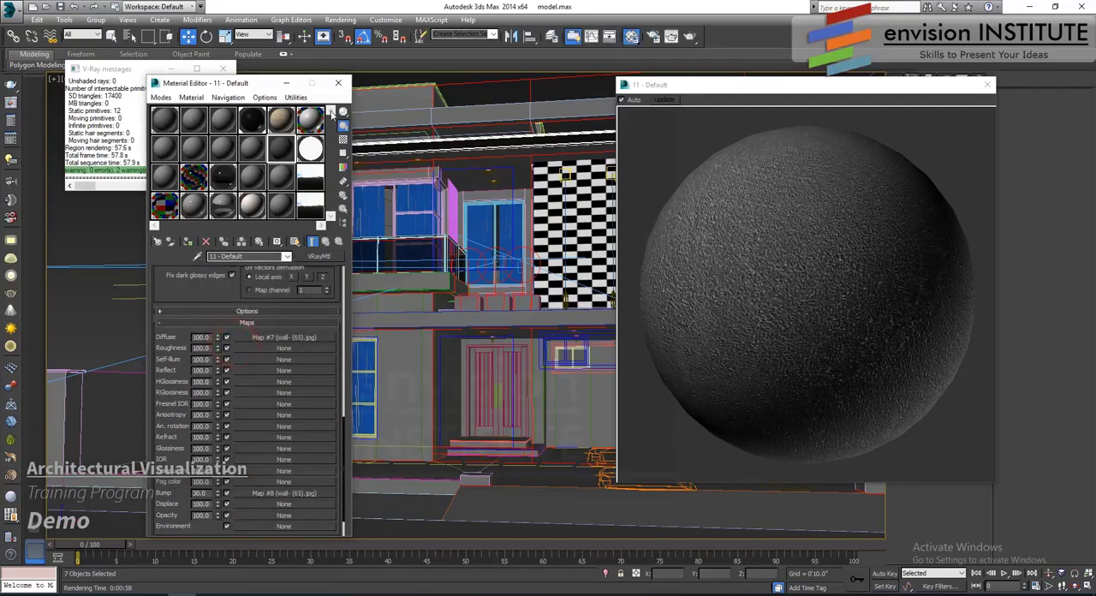
- Clear away the material editor and V-Ray messages, select the frame wall around the upper balcony, and switch the viewport to perspective
{"action": "left_click", "coordinate": [338, 84]}
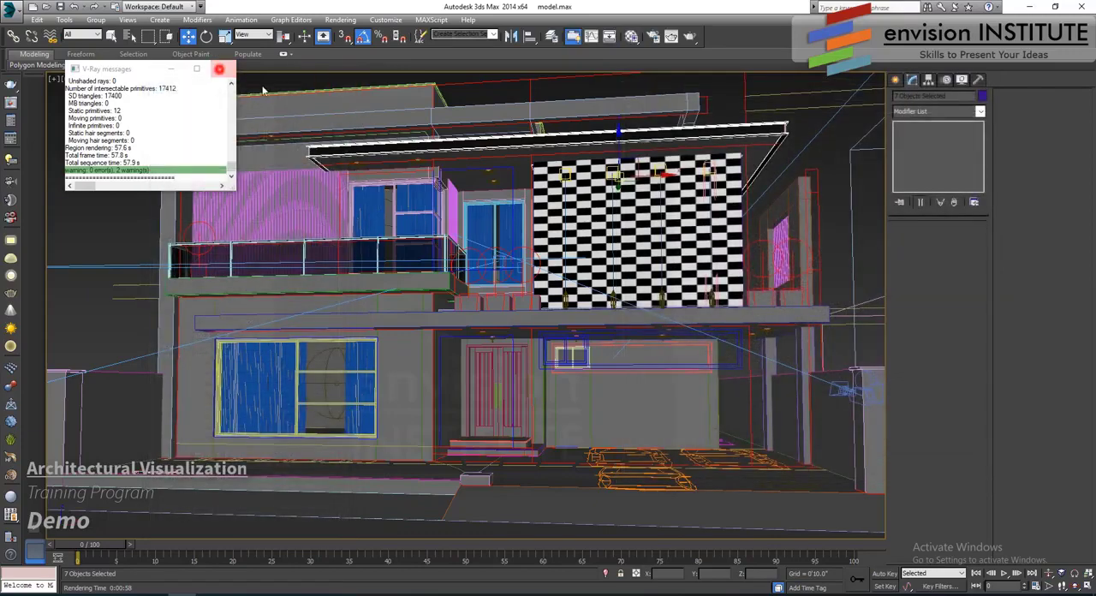
{"action": "left_click", "coordinate": [219, 69]}
{"action": "left_click", "coordinate": [345, 117]}
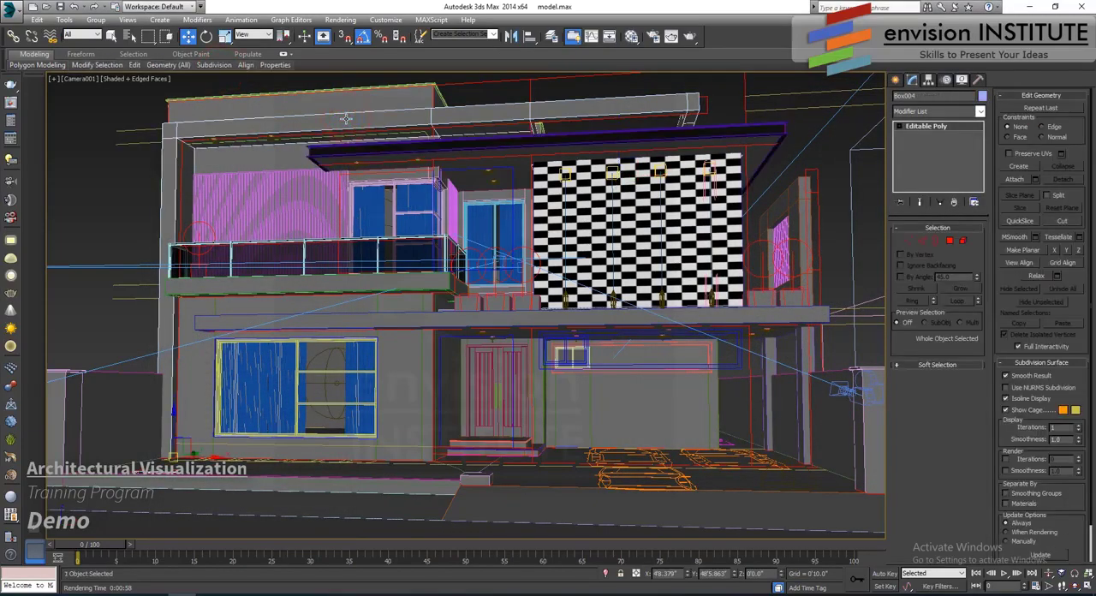
{"action": "key", "text": "p"}
{"action": "scroll", "coordinate": [355, 171], "scroll_direction": "up", "scroll_amount": 3}
{"action": "middle_click_drag", "start_coordinate": [389, 238], "coordinate": [330, 258], "text": "alt"}
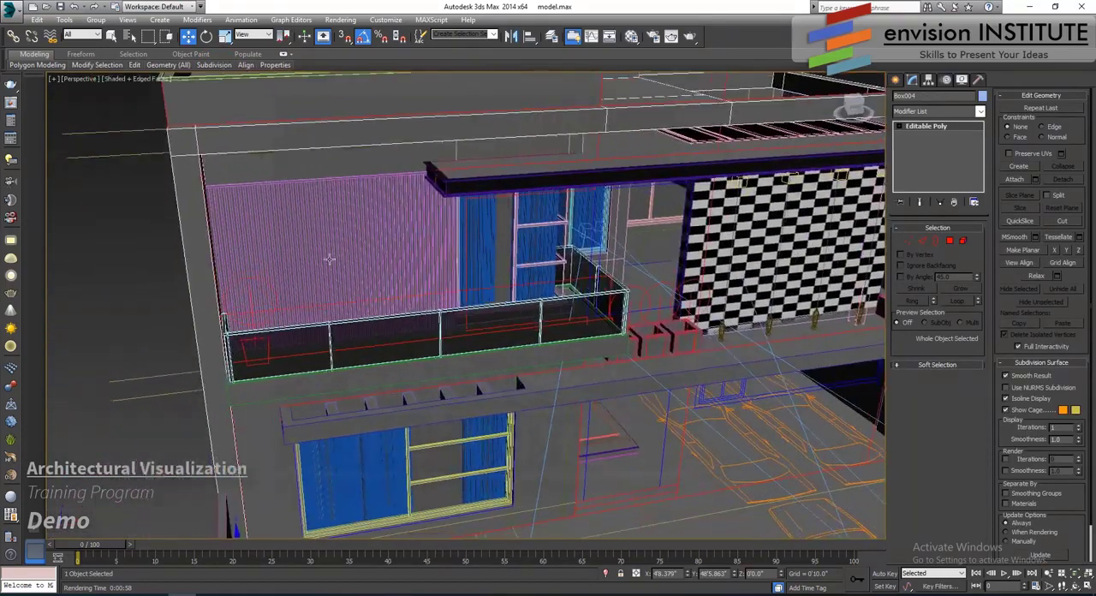
- Reopen the material editor, close the enlarged sample preview, and add a UVW Map modifier with Box mapping to the frame wall
{"action": "left_click", "coordinate": [631, 36]}
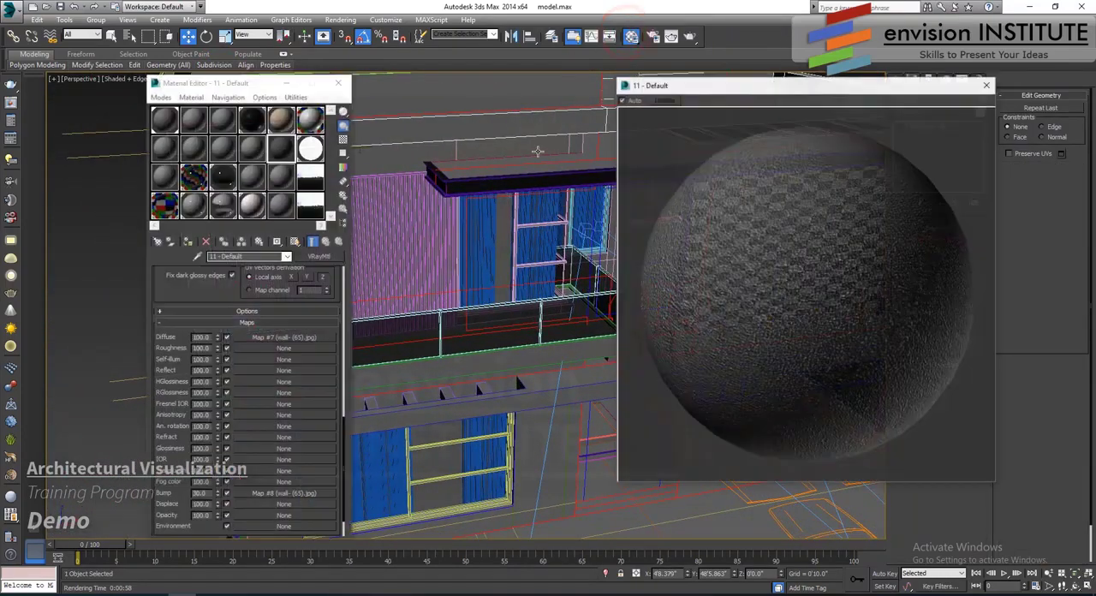
{"action": "left_click", "coordinate": [987, 85]}
{"action": "left_click", "coordinate": [960, 112]}
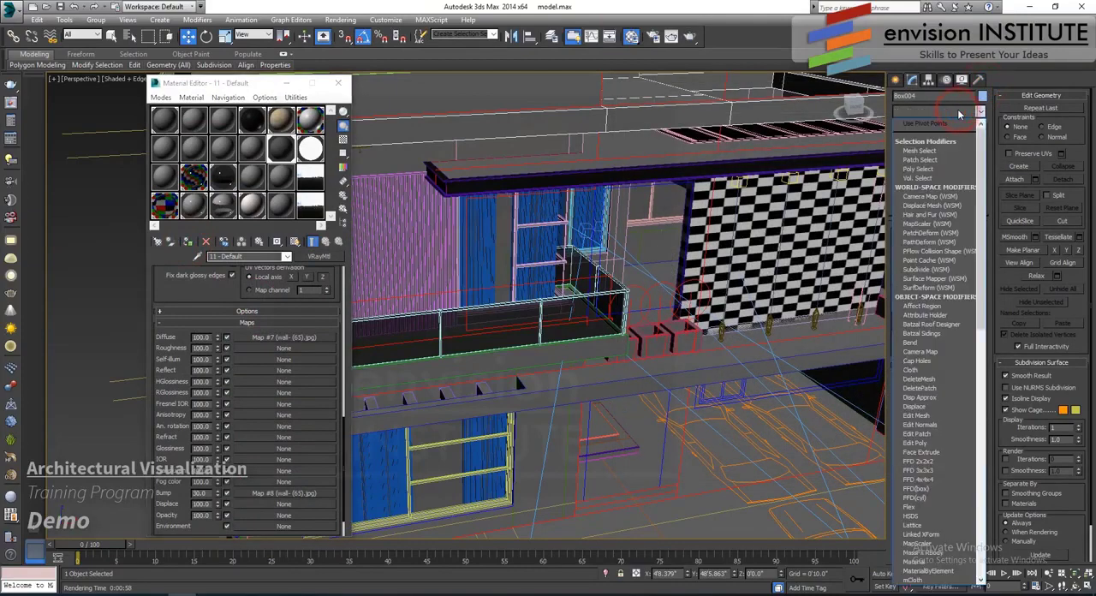
{"action": "scroll", "coordinate": [933, 342], "scroll_direction": "down", "scroll_amount": 5}
{"action": "left_click", "coordinate": [929, 478]}
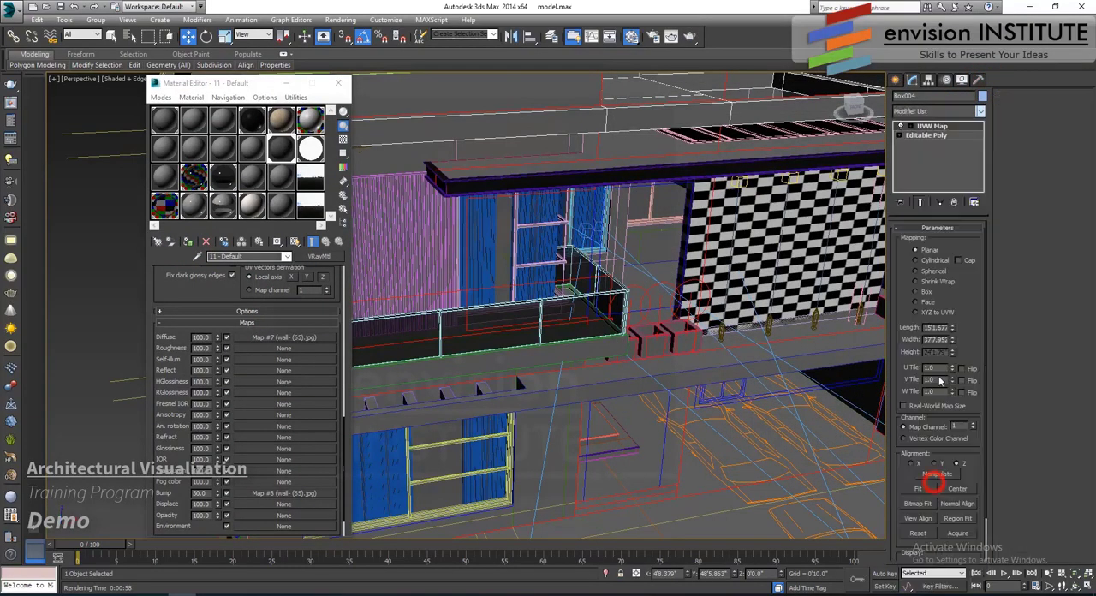
{"action": "left_click", "coordinate": [916, 292]}
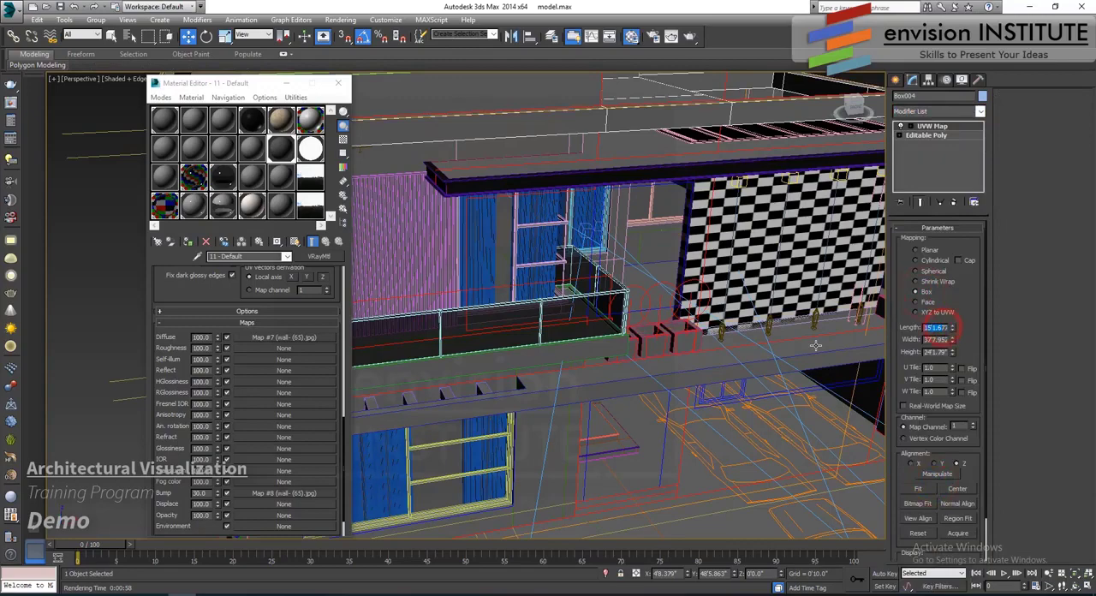
- Set the box mapping's length, width and height to 10'0" each and show the wall texture in the viewport
{"action": "type", "text": "100"}
{"action": "key", "text": "Tab"}
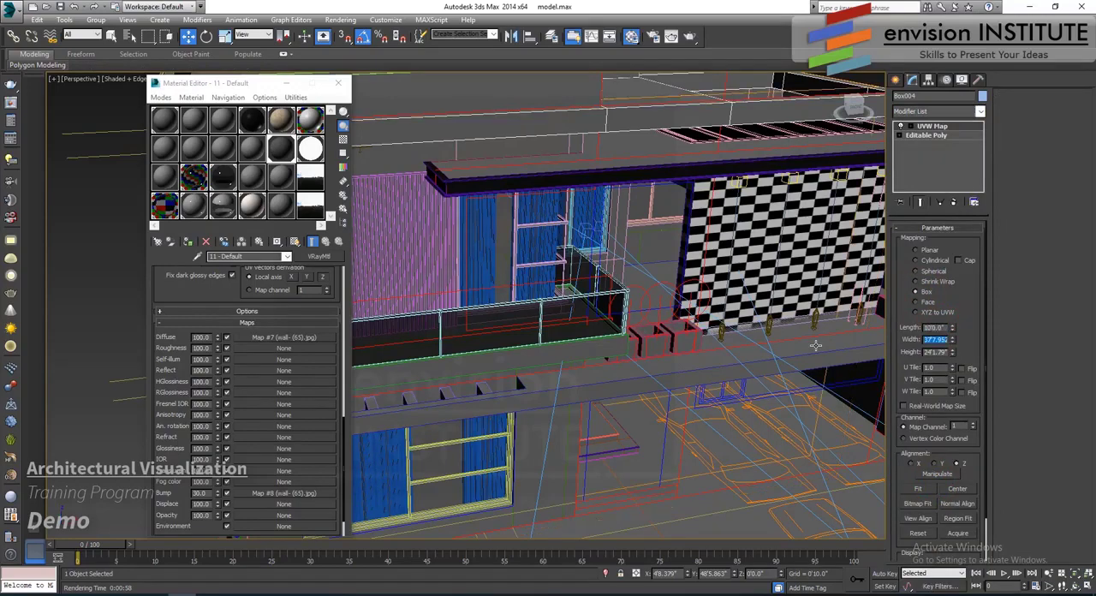
{"action": "left_click", "coordinate": [295, 242]}
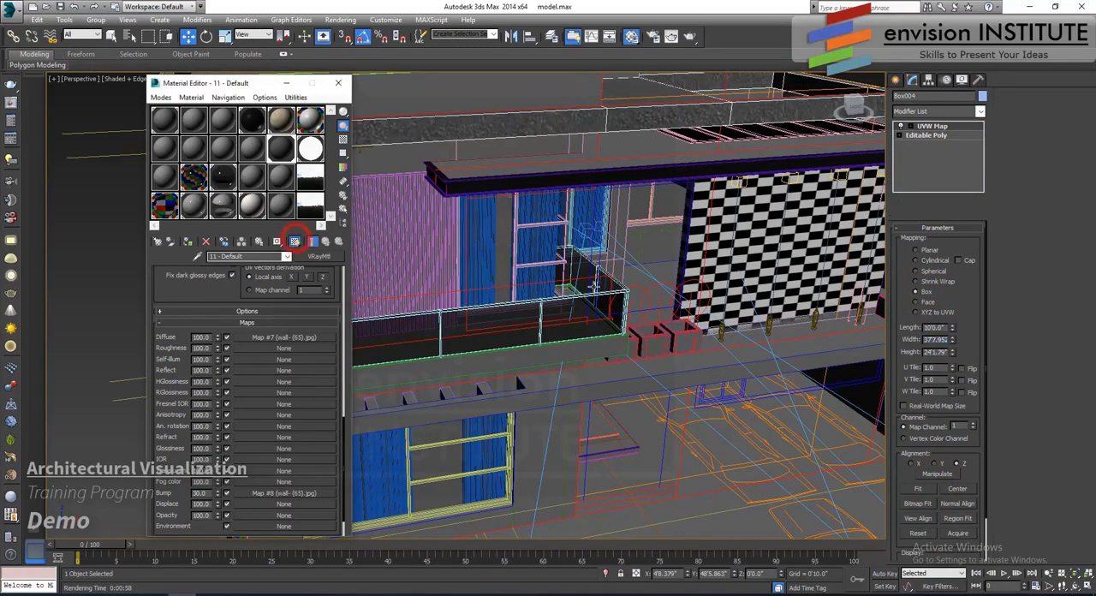
{"action": "middle_click_drag", "start_coordinate": [819, 333], "coordinate": [779, 332]}
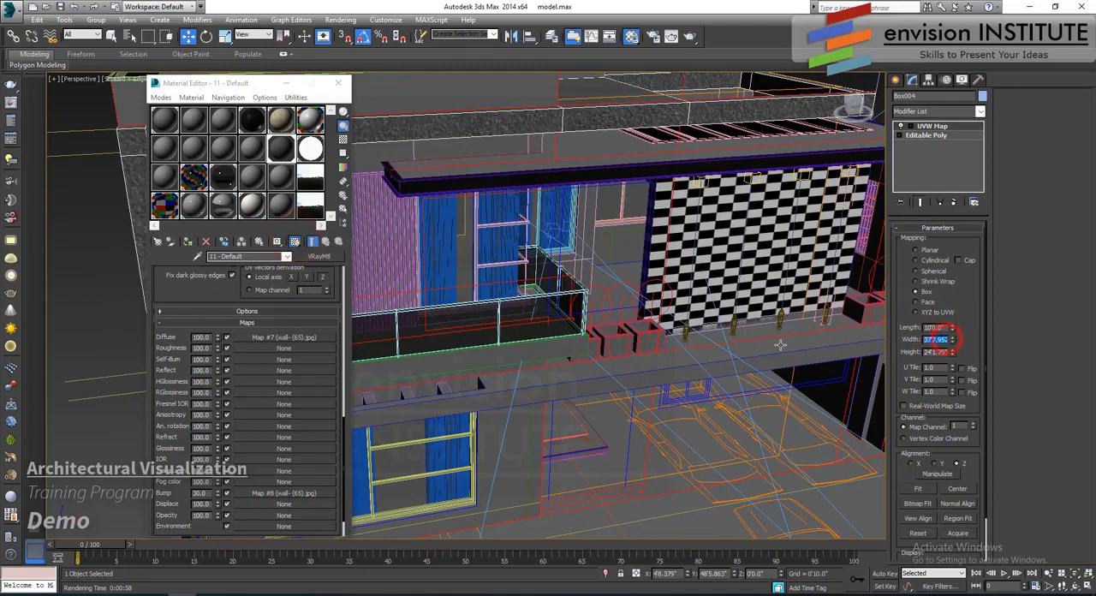
{"action": "type", "text": "100"}
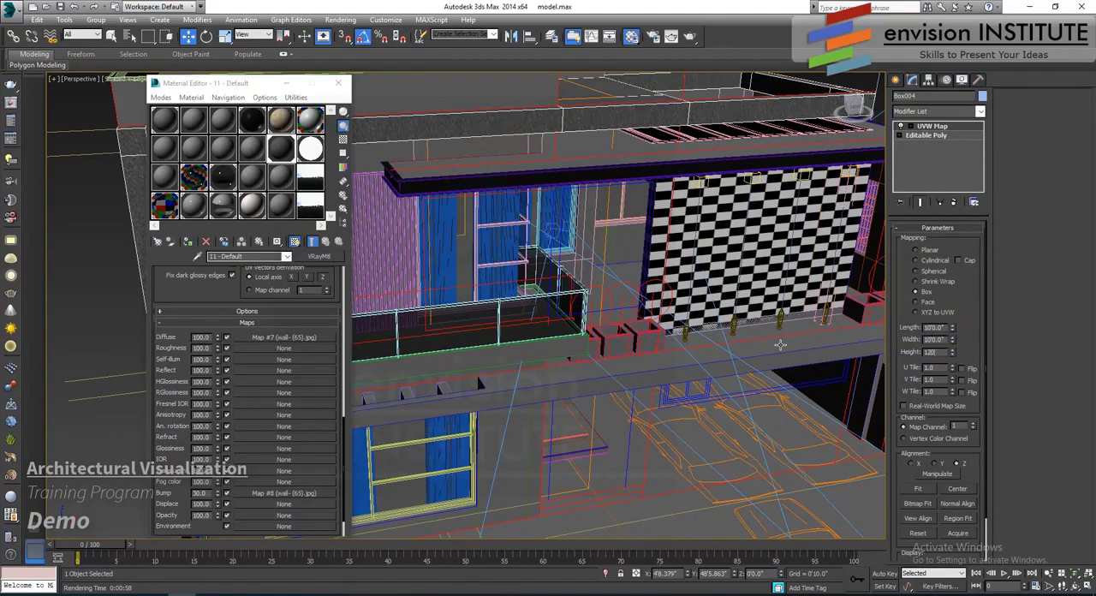
{"action": "key", "text": "Tab"}
- Examine the scale and direction of the wall texture on the frame around the upper balcony
{"action": "middle_click_drag", "start_coordinate": [495, 378], "coordinate": [616, 400]}
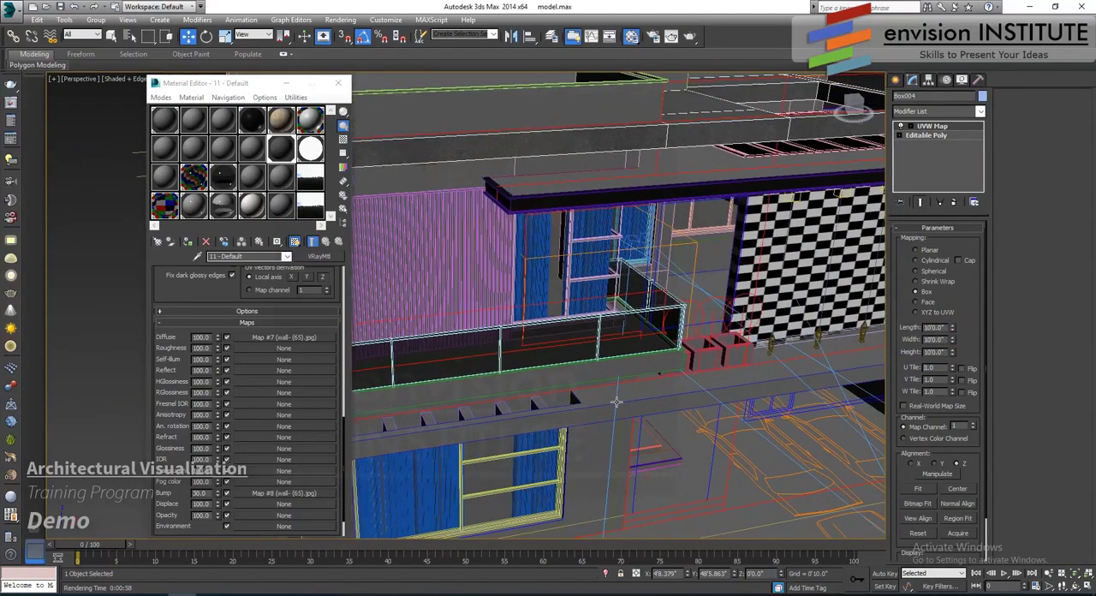
{"action": "scroll", "coordinate": [557, 402], "scroll_direction": "down", "scroll_amount": 5}
{"action": "middle_click_drag", "start_coordinate": [505, 313], "coordinate": [422, 242], "text": "alt"}
{"action": "scroll", "coordinate": [421, 243], "scroll_direction": "up", "scroll_amount": 8}
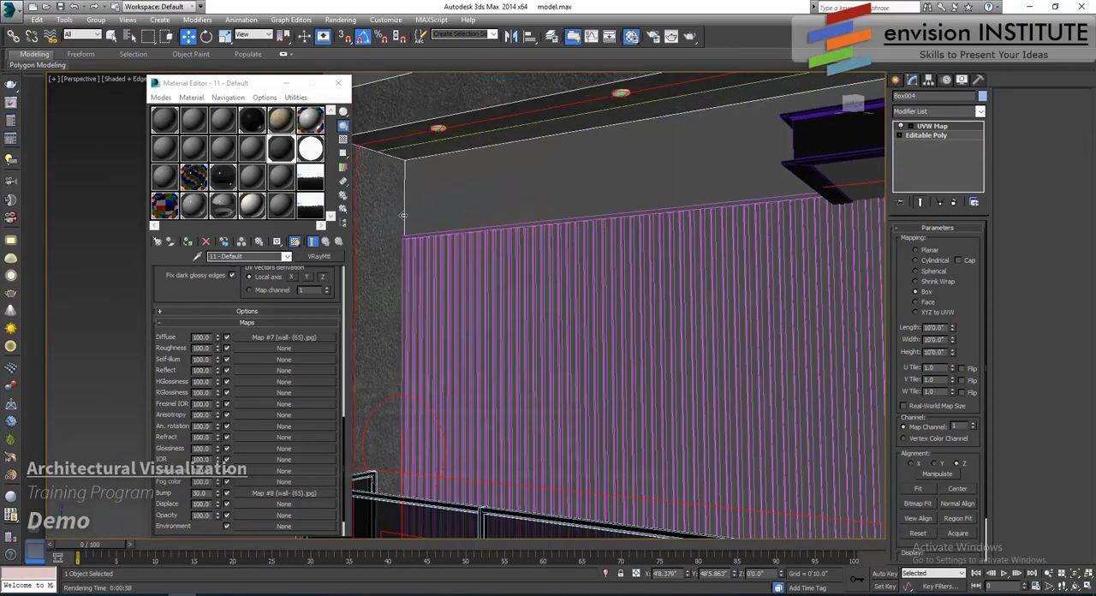
{"action": "scroll", "coordinate": [499, 280], "scroll_direction": "down", "scroll_amount": 3}
{"action": "middle_click_drag", "start_coordinate": [506, 274], "coordinate": [528, 282], "text": "alt"}
{"action": "scroll", "coordinate": [528, 282], "scroll_direction": "up", "scroll_amount": 2}
{"action": "scroll", "coordinate": [593, 321], "scroll_direction": "down", "scroll_amount": 4}
{"action": "middle_click_drag", "start_coordinate": [592, 321], "coordinate": [538, 298]}
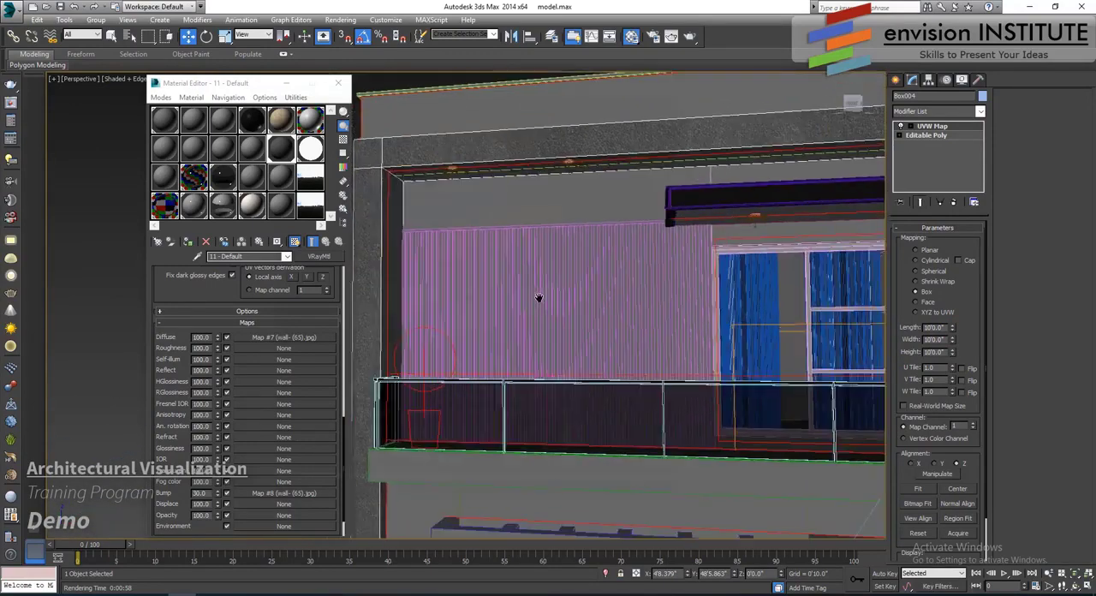
- Return the viewport to Camera001 and render the facade to check the textured wall
{"action": "key", "text": "c"}
{"action": "double_click", "coordinate": [520, 220]}
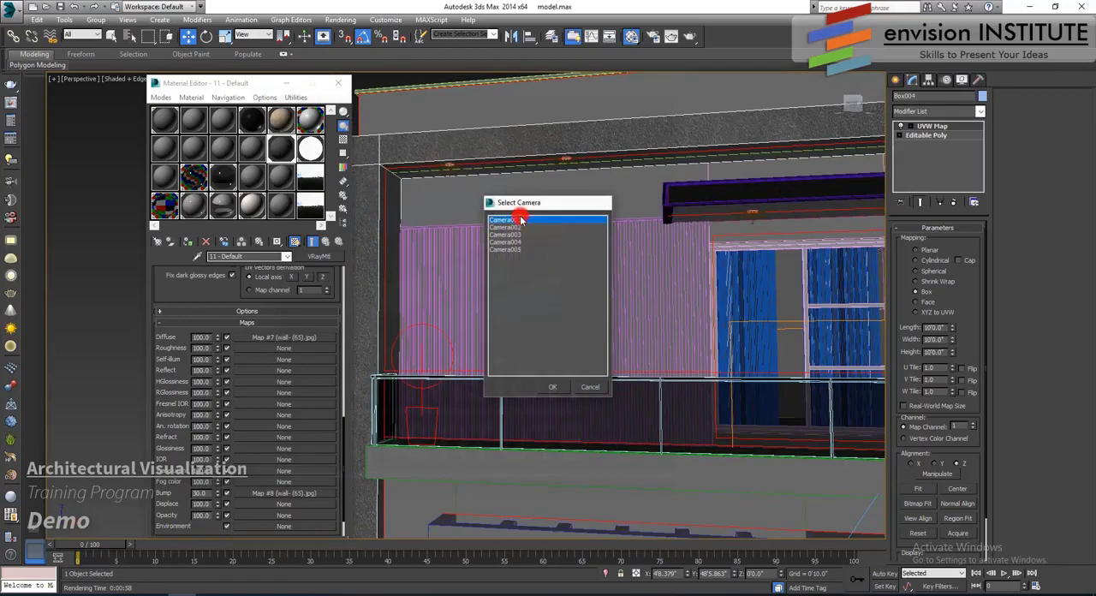
{"action": "left_click", "coordinate": [675, 36]}
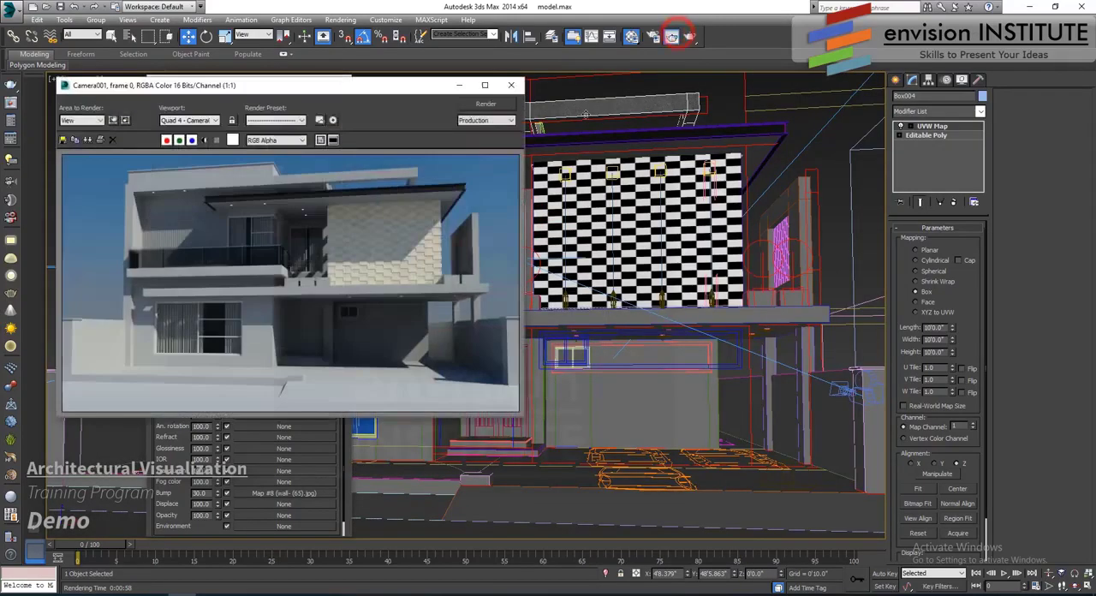
{"action": "left_click", "coordinate": [485, 104]}
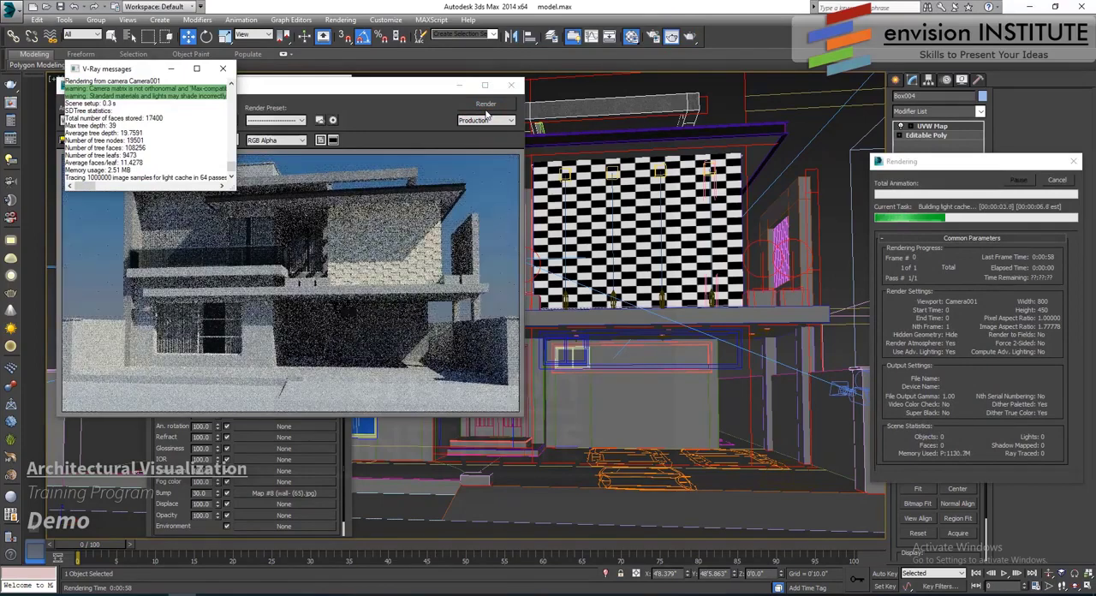
{"action": "left_click", "coordinate": [403, 190]}
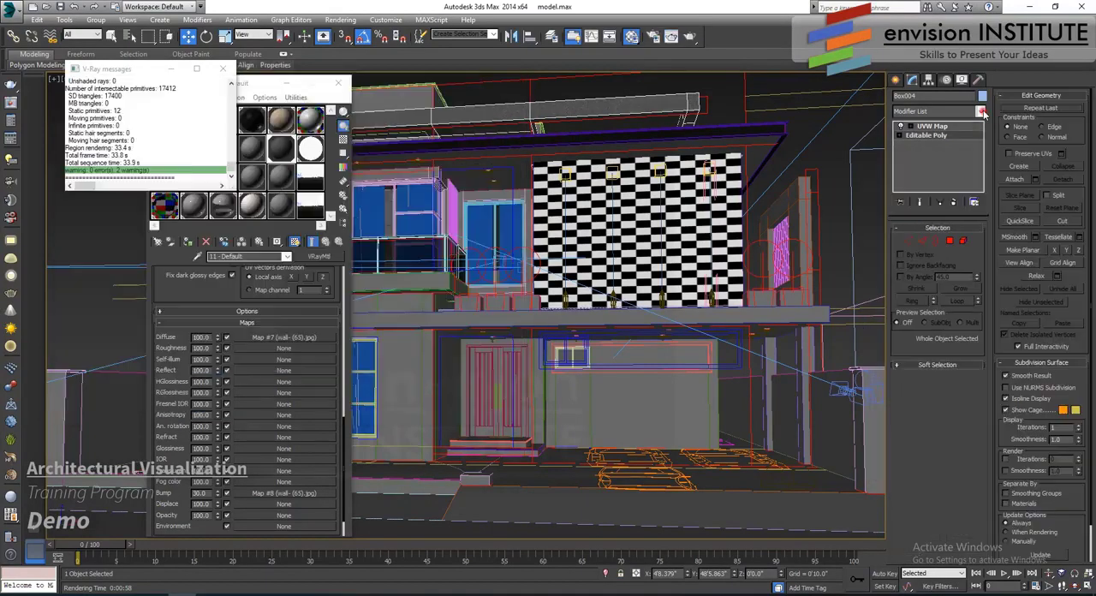
- Add an Edit Poly modifier between the wall's Editable Poly and UVW Map and select all of its edges
{"action": "left_click", "coordinate": [981, 113]}
{"action": "scroll", "coordinate": [967, 120], "scroll_direction": "down", "scroll_amount": 10}
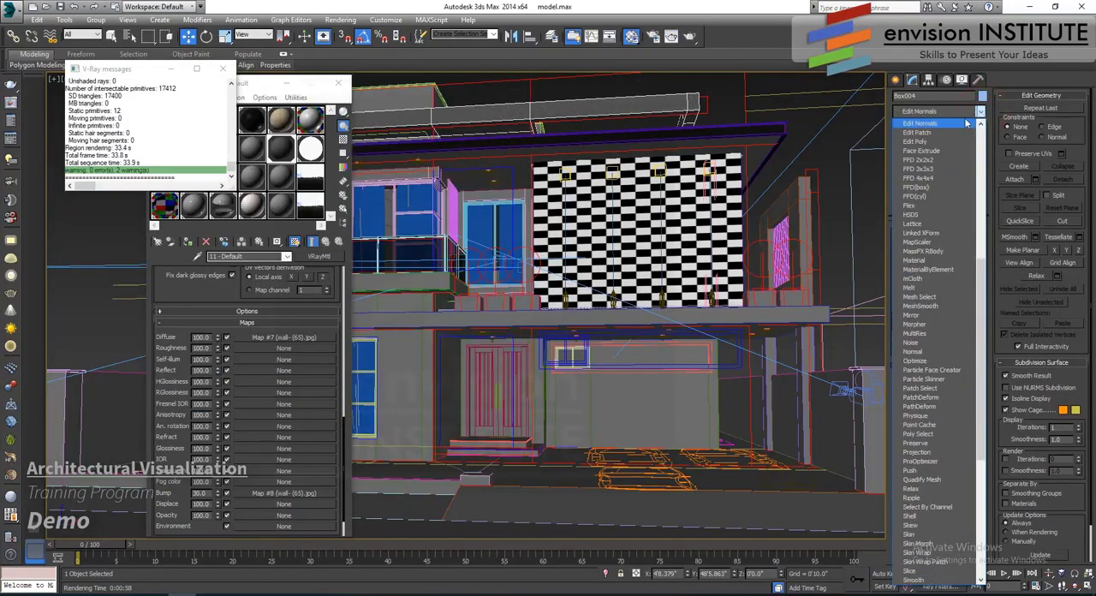
{"action": "left_click", "coordinate": [951, 142]}
{"action": "left_click", "coordinate": [922, 317]}
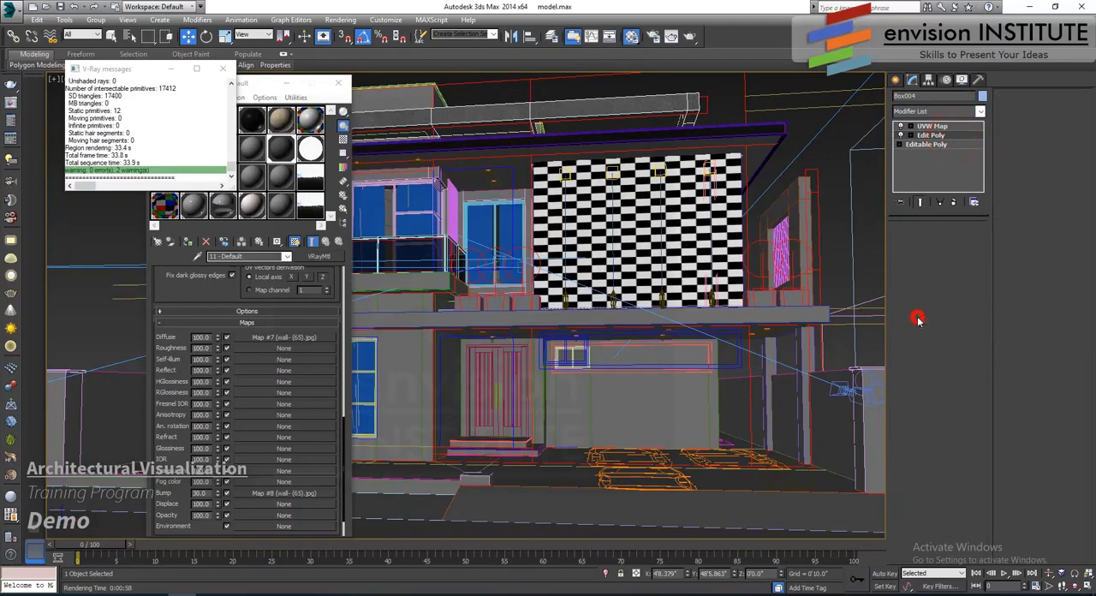
{"action": "key", "text": "ctrl+a"}
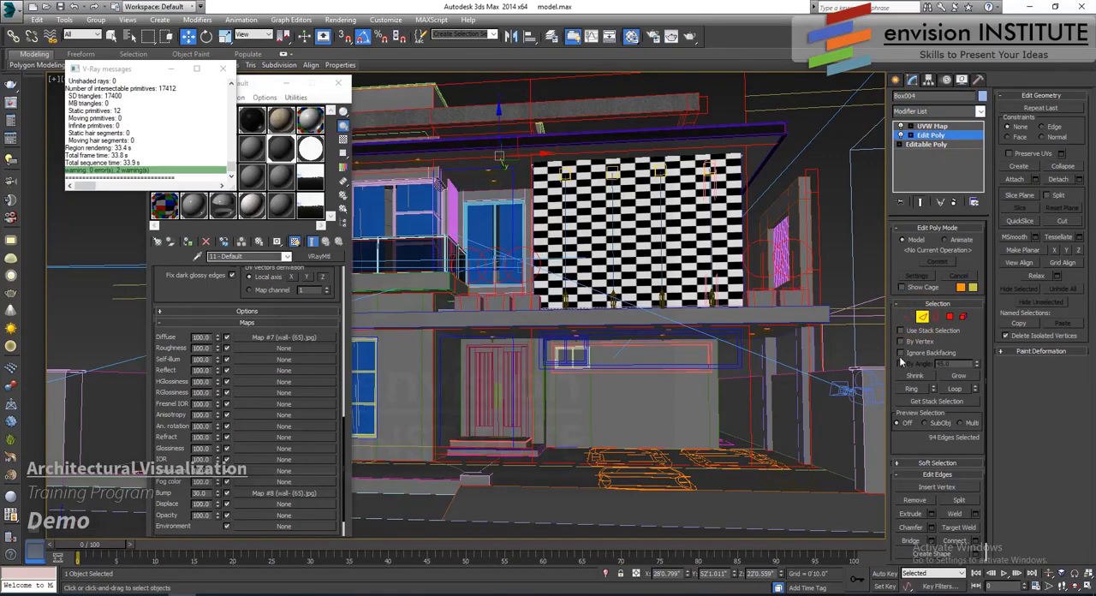
- Chamfer the selected wall edges by 0.125" and return to the UVW Map modifier
{"action": "left_click", "coordinate": [931, 528]}
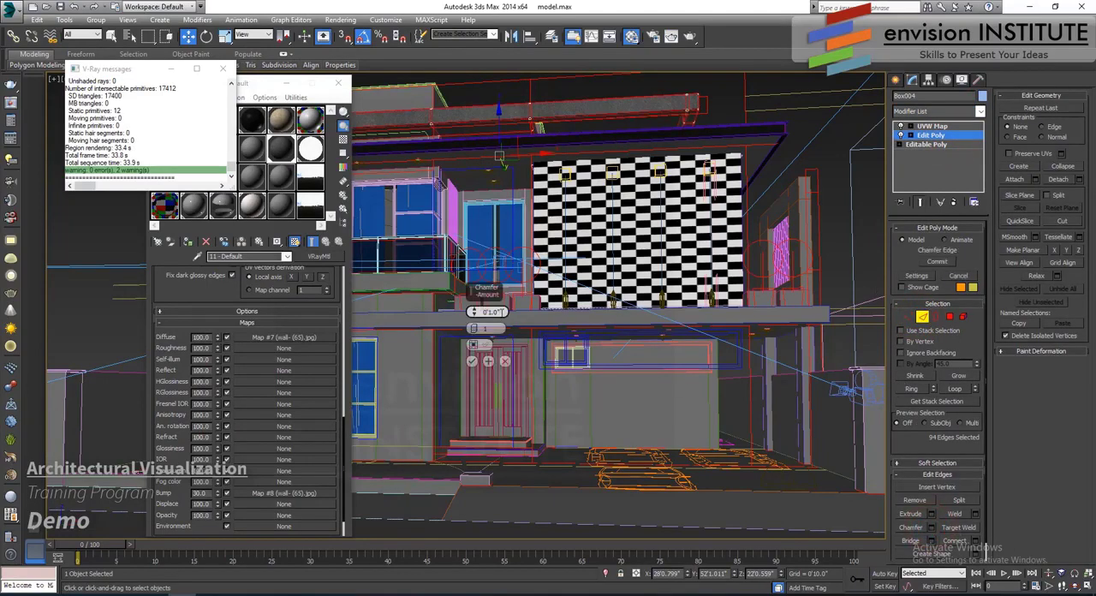
{"action": "double_click", "coordinate": [495, 313]}
{"action": "type", "text": ".125"}
{"action": "key", "text": "Return"}
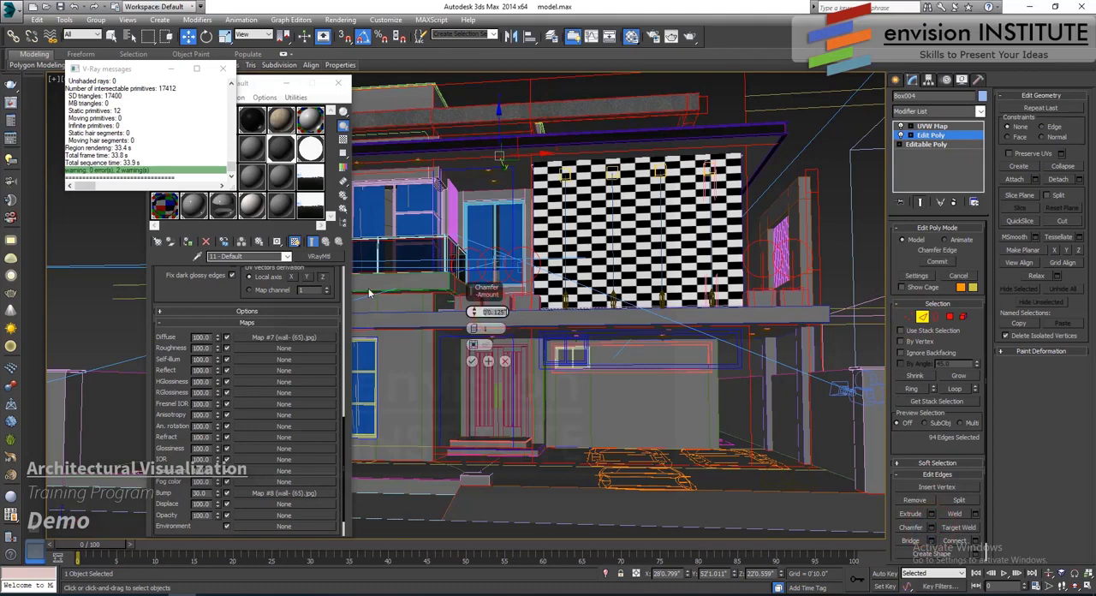
{"action": "left_click", "coordinate": [472, 360]}
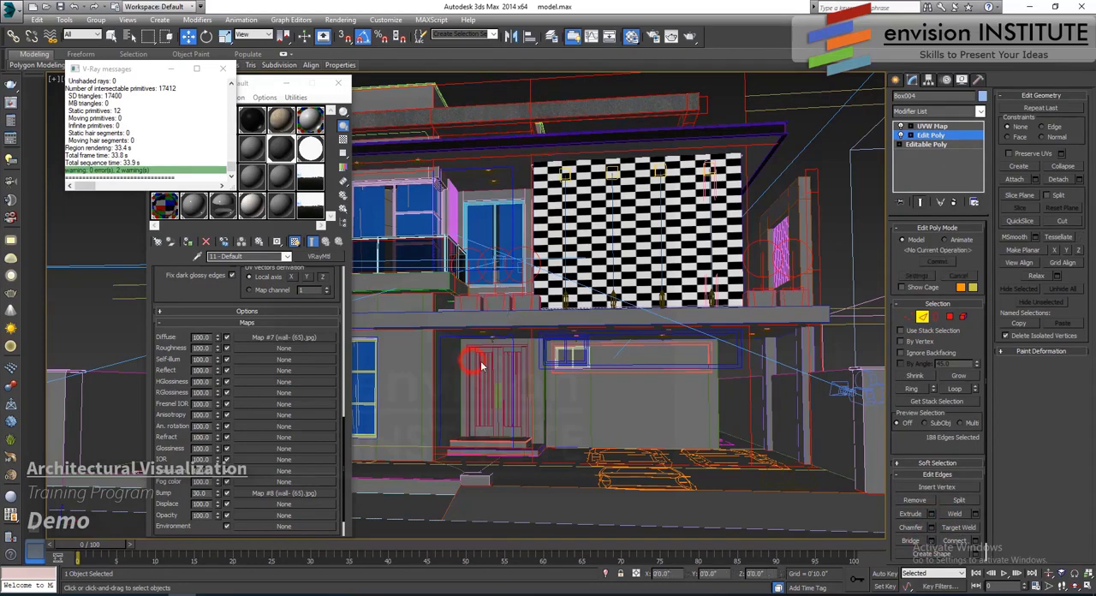
{"action": "left_click", "coordinate": [946, 126]}
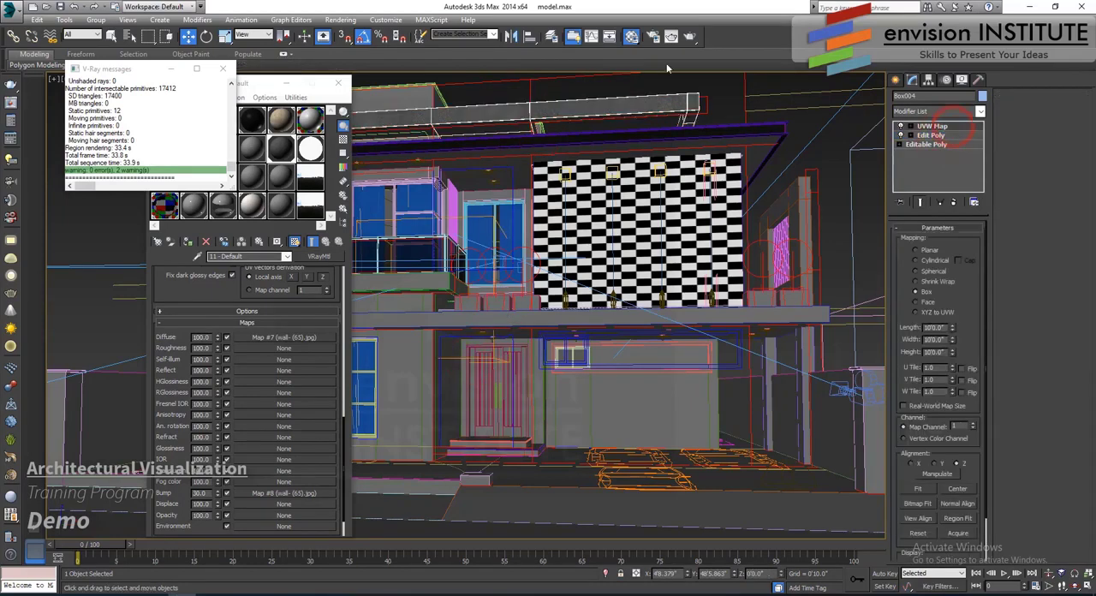
- Enable the diffuse bitmap's color map, add a mid-curve point, and lower it to about 0.52, 0.337 to darken the texture
{"action": "left_click", "coordinate": [264, 86]}
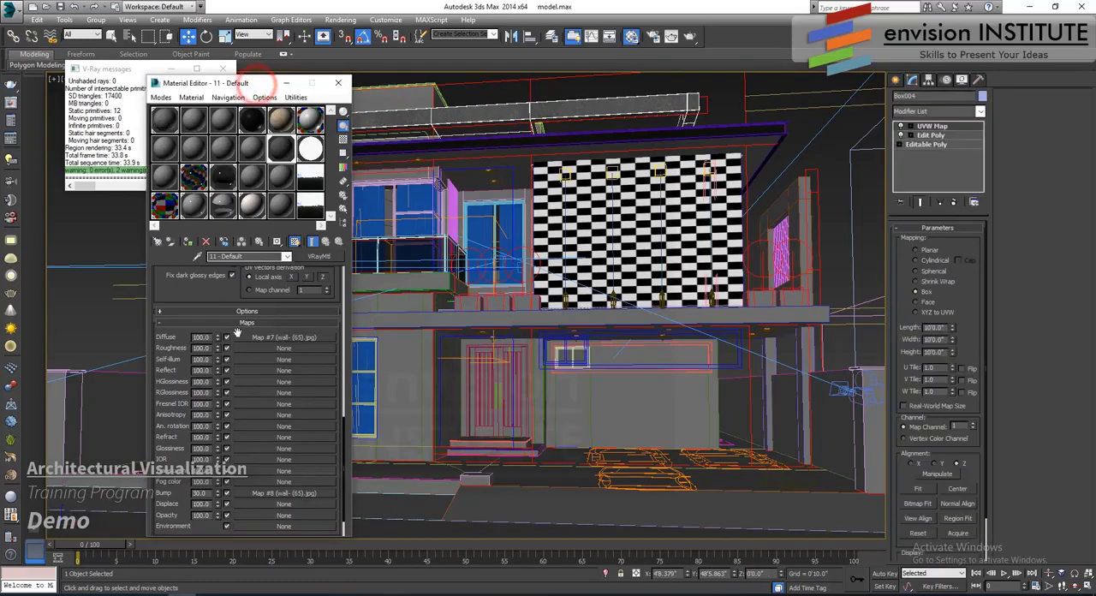
{"action": "left_click", "coordinate": [271, 339]}
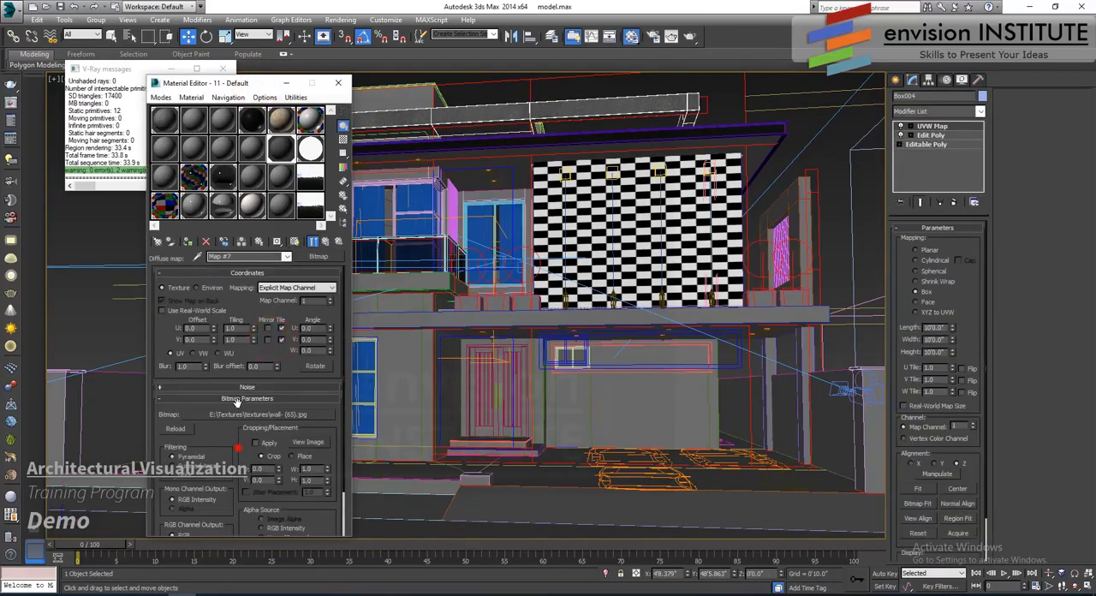
{"action": "left_click_drag", "start_coordinate": [238, 448], "coordinate": [237, 394]}
{"action": "left_click", "coordinate": [245, 529]}
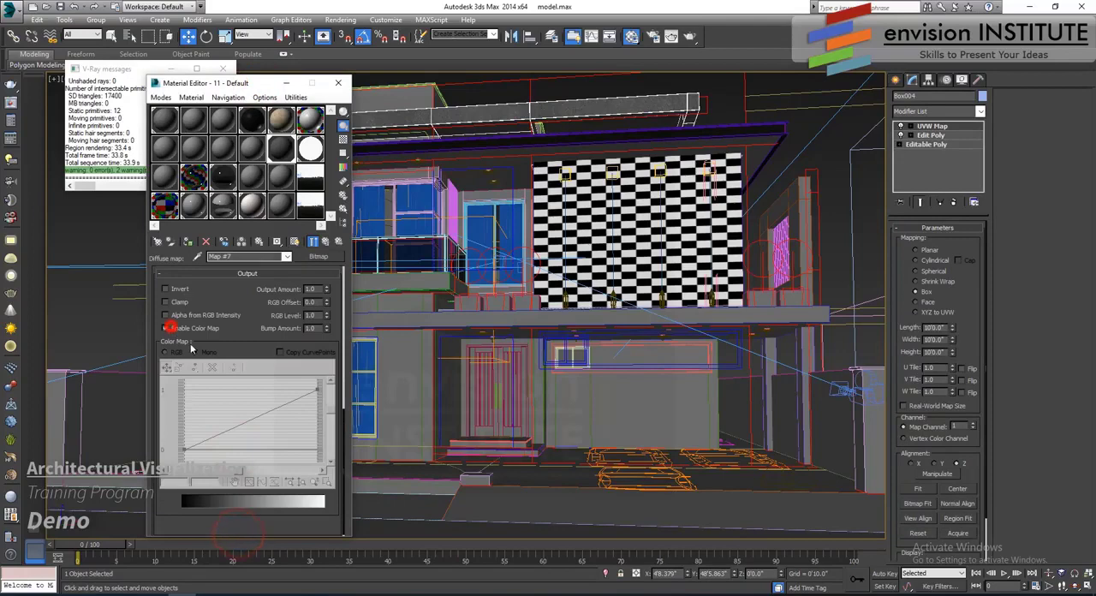
{"action": "left_click", "coordinate": [166, 328]}
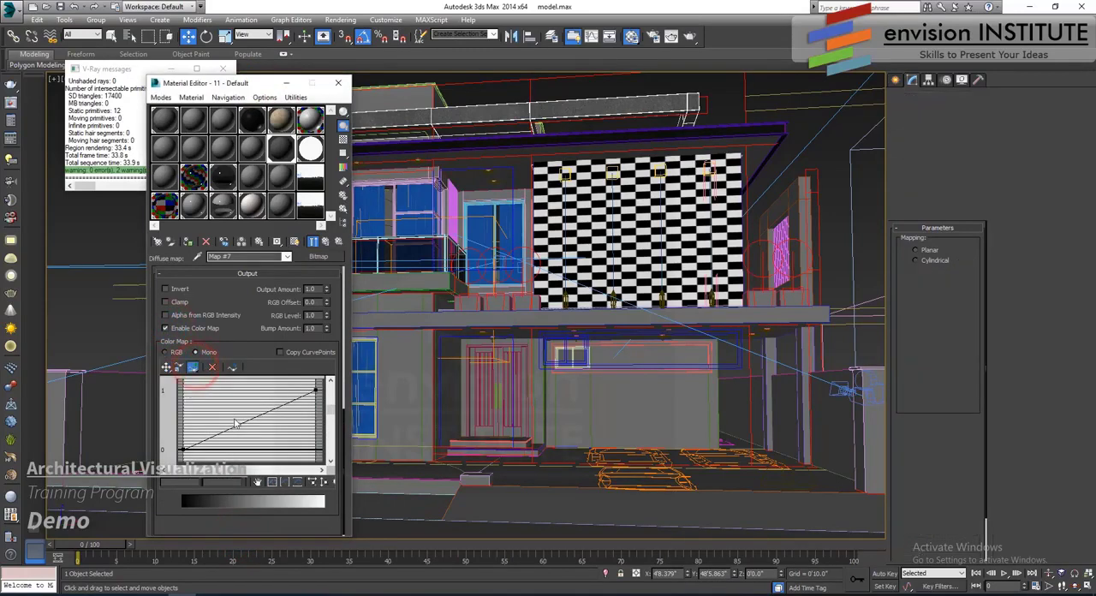
{"action": "left_click", "coordinate": [166, 366]}
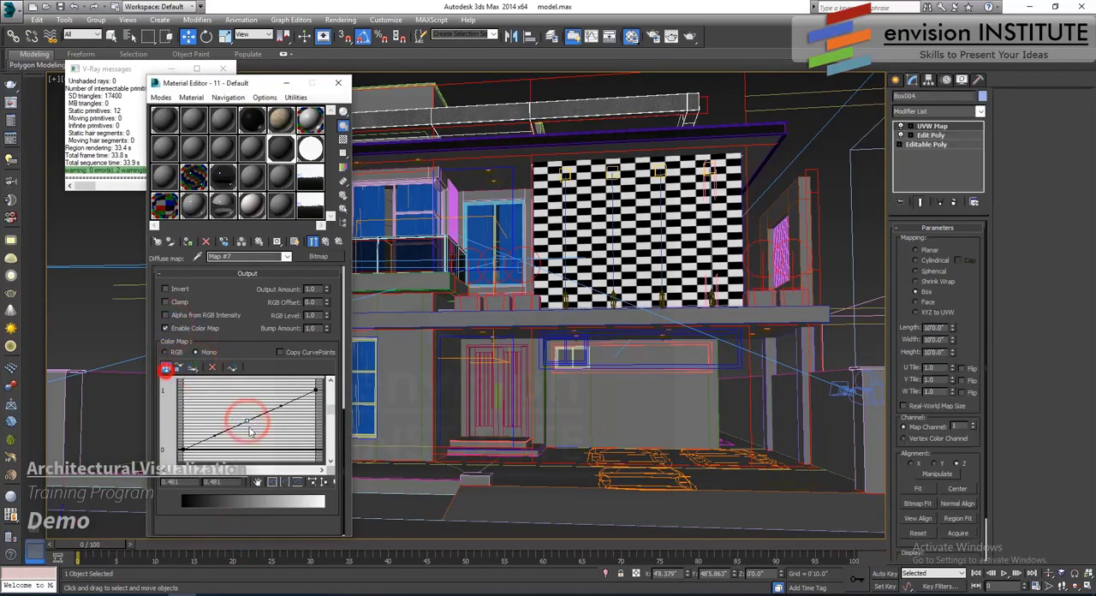
{"action": "left_click_drag", "start_coordinate": [245, 420], "coordinate": [253, 433]}
- Test-render the camera view with the darkened wall texture, cancel the render, and close the render frame
{"action": "left_click", "coordinate": [671, 36]}
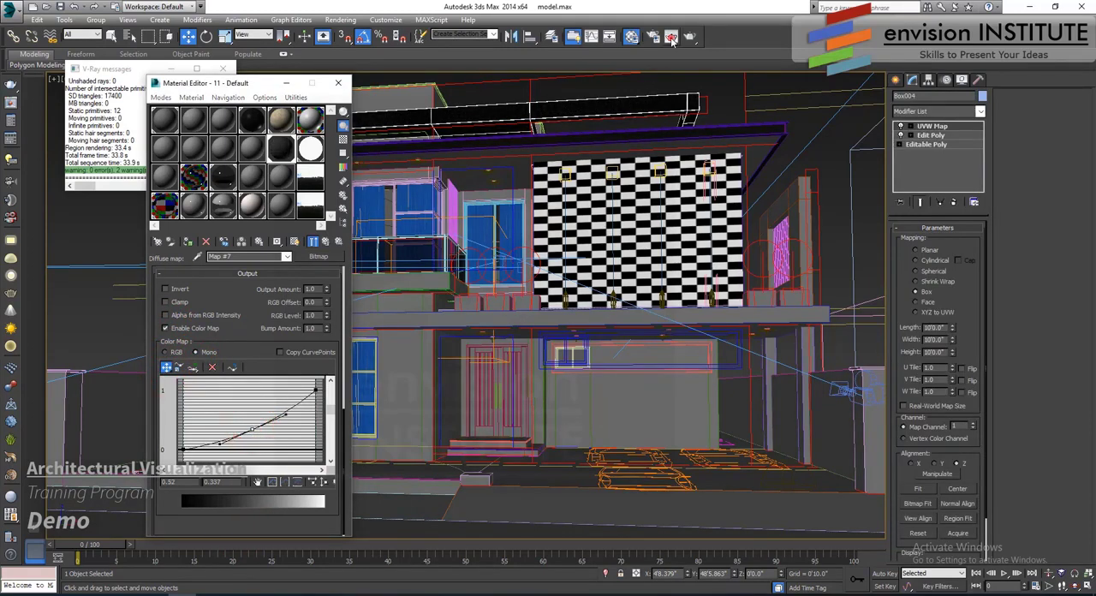
{"action": "left_click", "coordinate": [486, 104]}
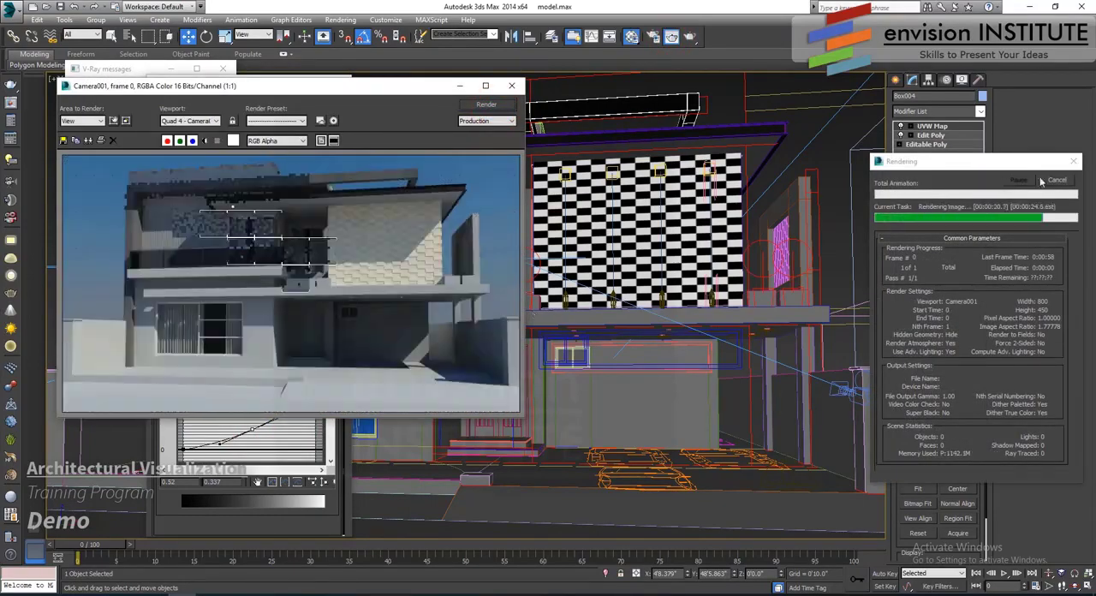
{"action": "left_click", "coordinate": [1053, 181]}
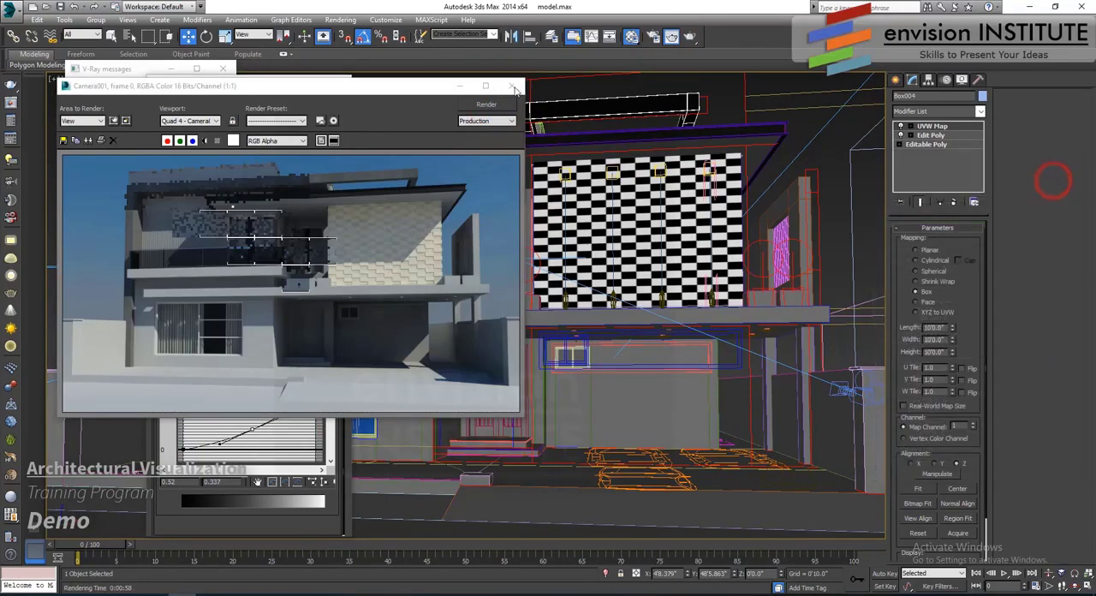
{"action": "left_click", "coordinate": [511, 85]}
- Convert the unused sample material 17 - Default to a VRayMtl
{"action": "left_click", "coordinate": [279, 174]}
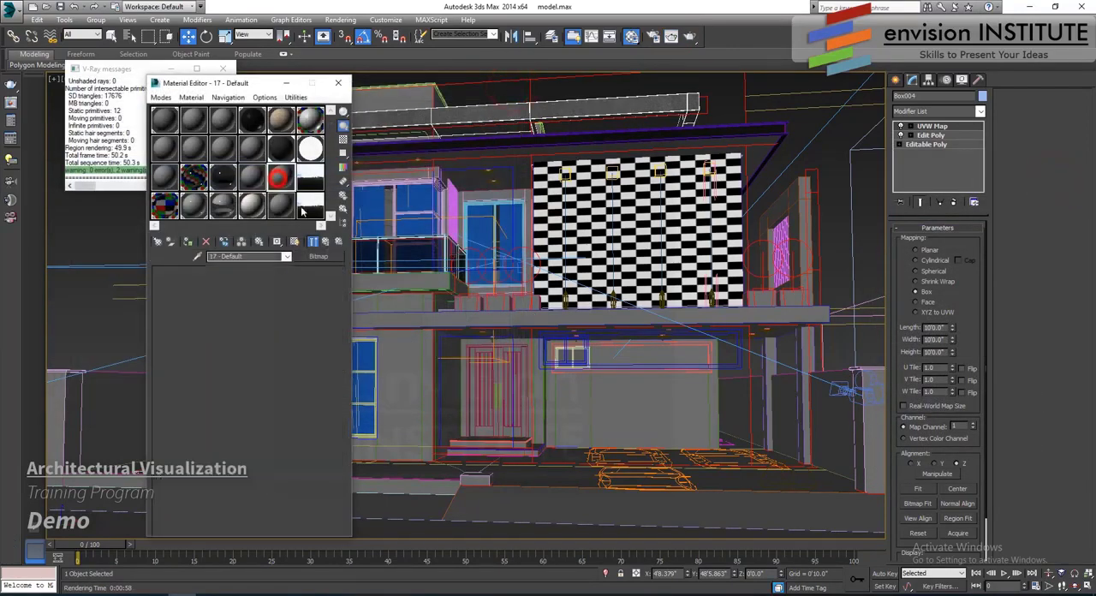
{"action": "left_click", "coordinate": [318, 257]}
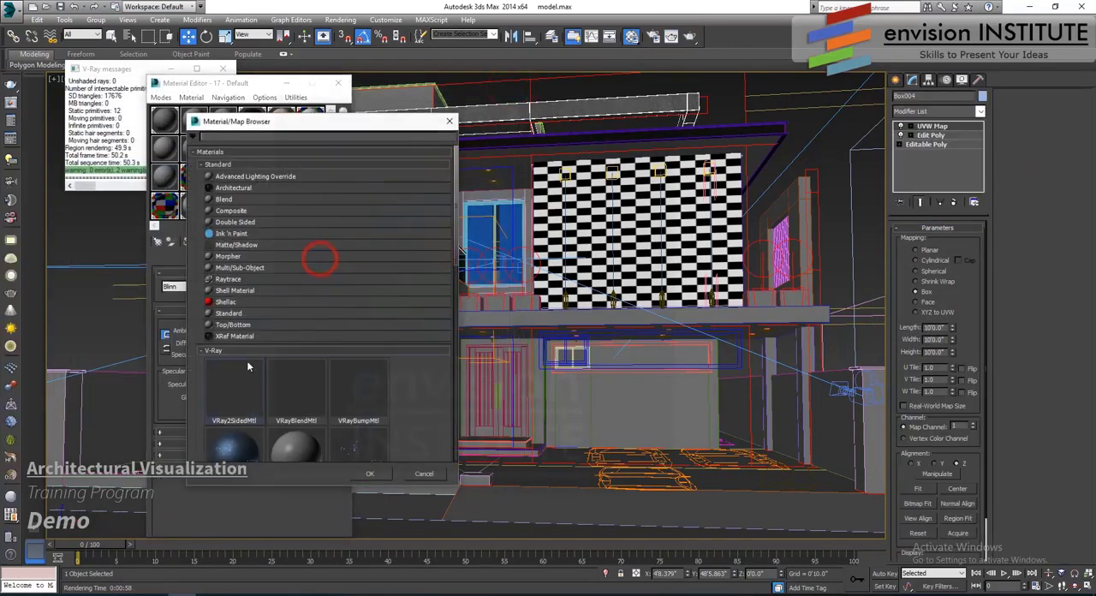
{"action": "scroll", "coordinate": [243, 377], "scroll_direction": "down", "scroll_amount": 5}
{"action": "scroll", "coordinate": [241, 393], "scroll_direction": "down", "scroll_amount": 1}
{"action": "double_click", "coordinate": [244, 421]}
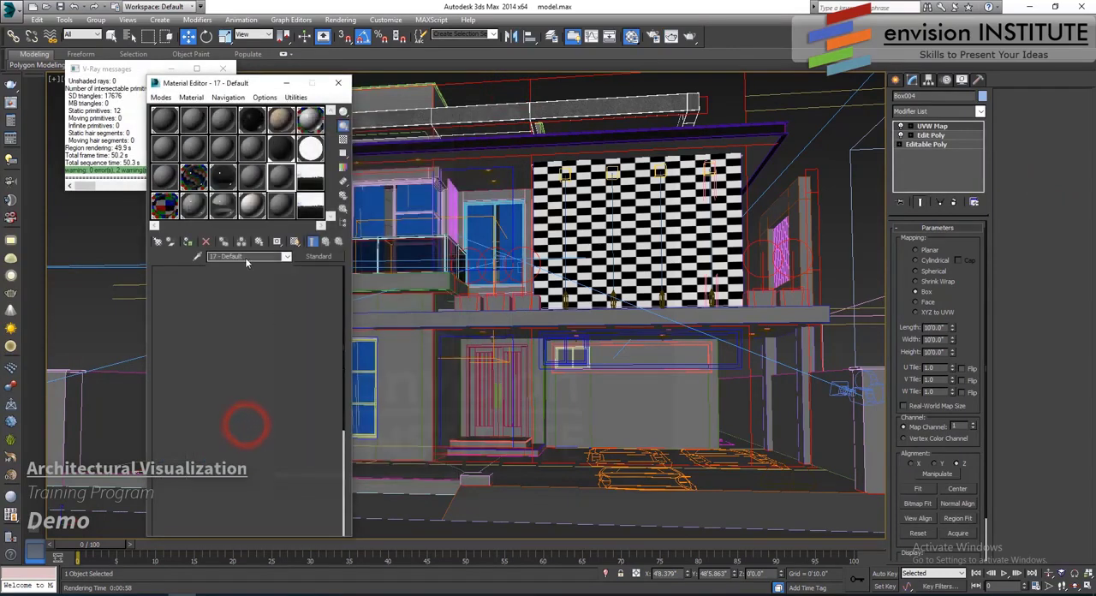
- Load the bitmap 7_1_2_d.jpg as the material's diffuse map and return to the parent material
{"action": "left_click", "coordinate": [248, 331]}
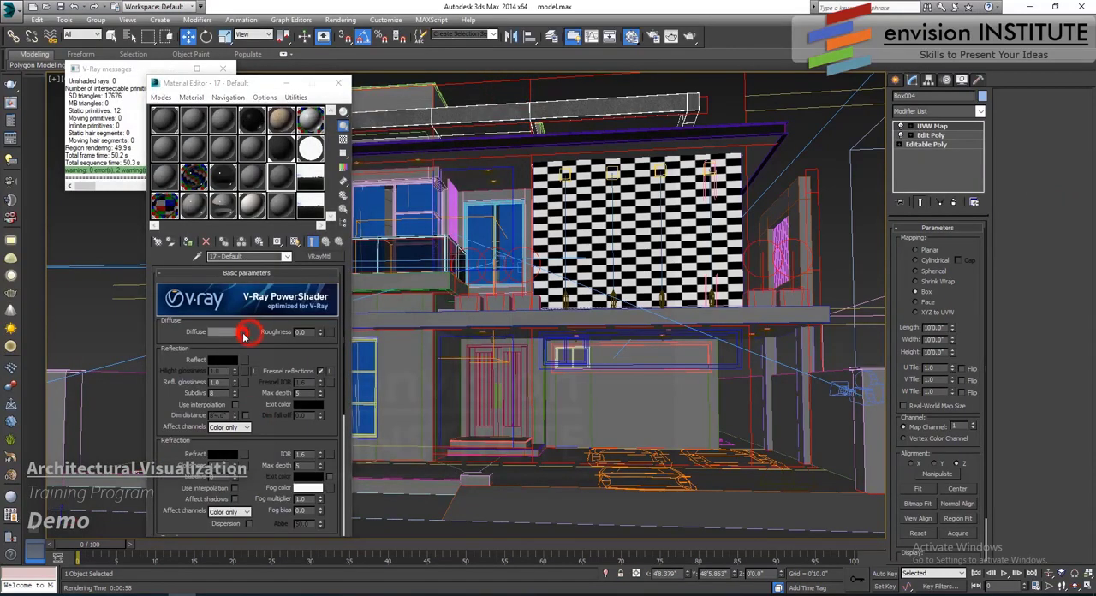
{"action": "scroll", "coordinate": [244, 157], "scroll_direction": "up", "scroll_amount": 5}
{"action": "double_click", "coordinate": [244, 161]}
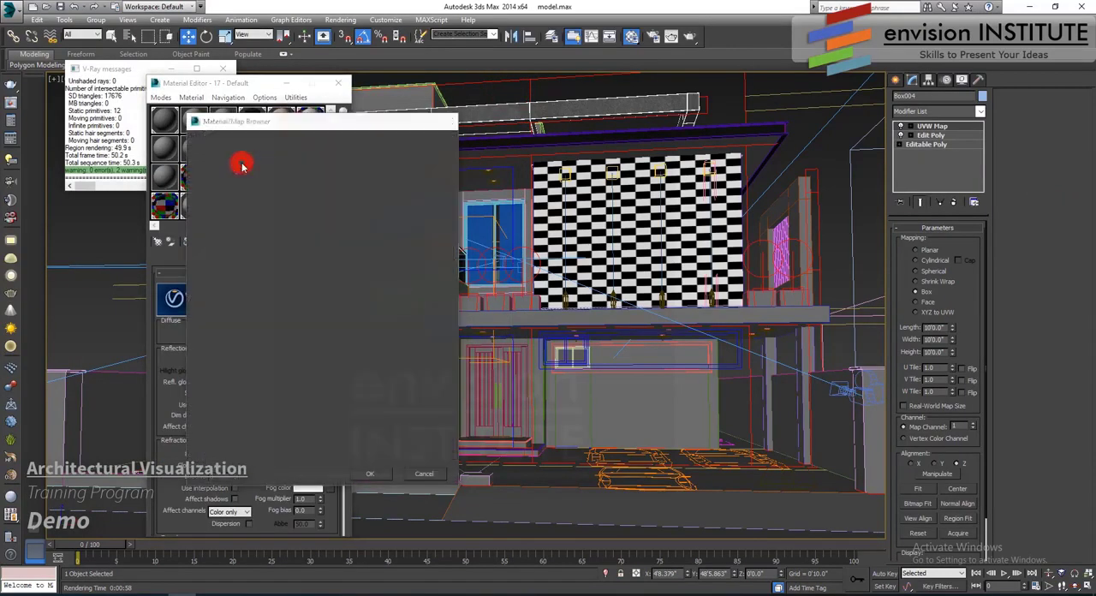
{"action": "scroll", "coordinate": [342, 171], "scroll_direction": "down", "scroll_amount": 3}
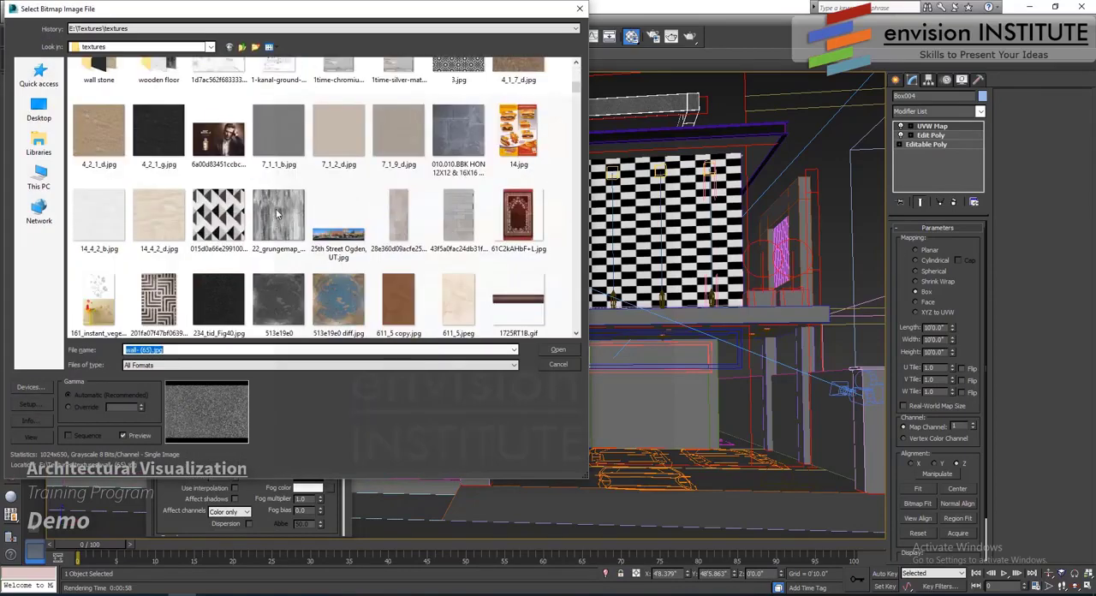
{"action": "left_click", "coordinate": [358, 133]}
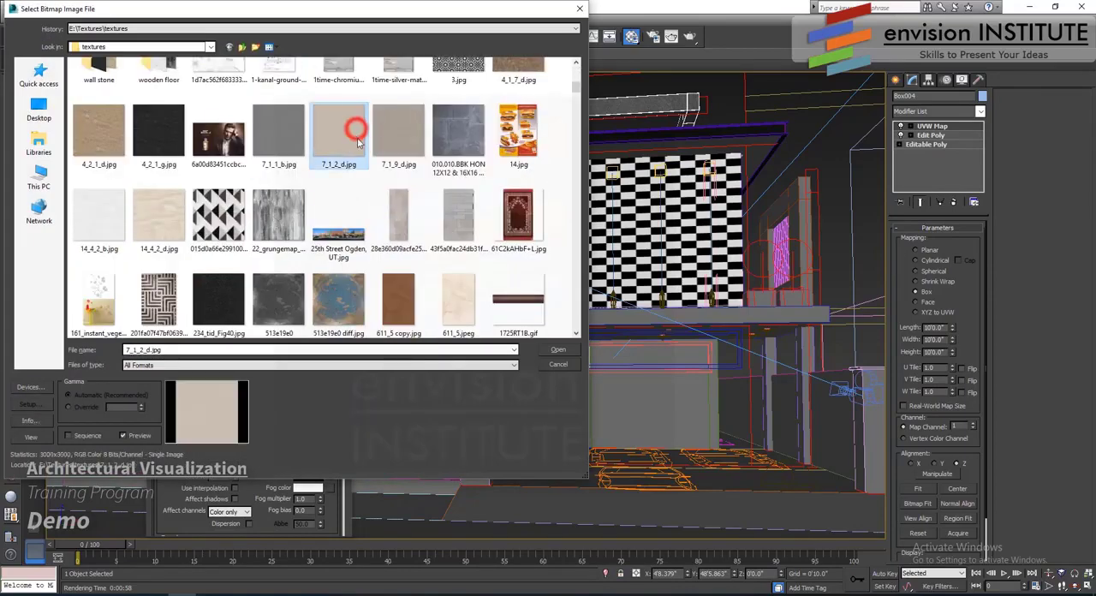
{"action": "left_click", "coordinate": [557, 349]}
{"action": "left_click", "coordinate": [324, 241]}
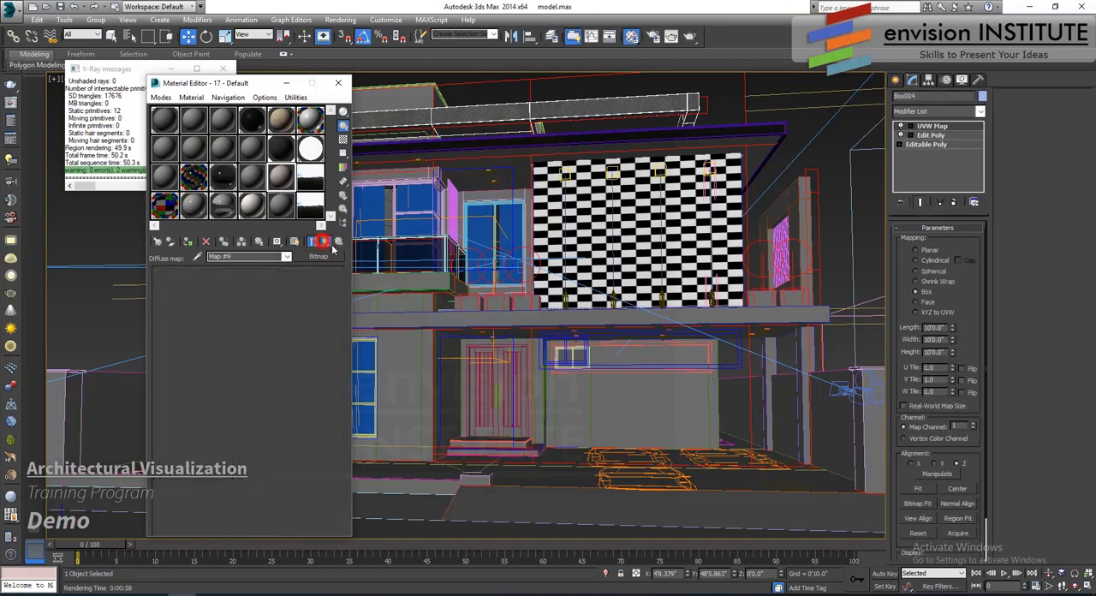
- Load the bitmap 7_1_1_b.jpg as the material's bump map, checking it in an enlarged sample preview
{"action": "double_click", "coordinate": [310, 210]}
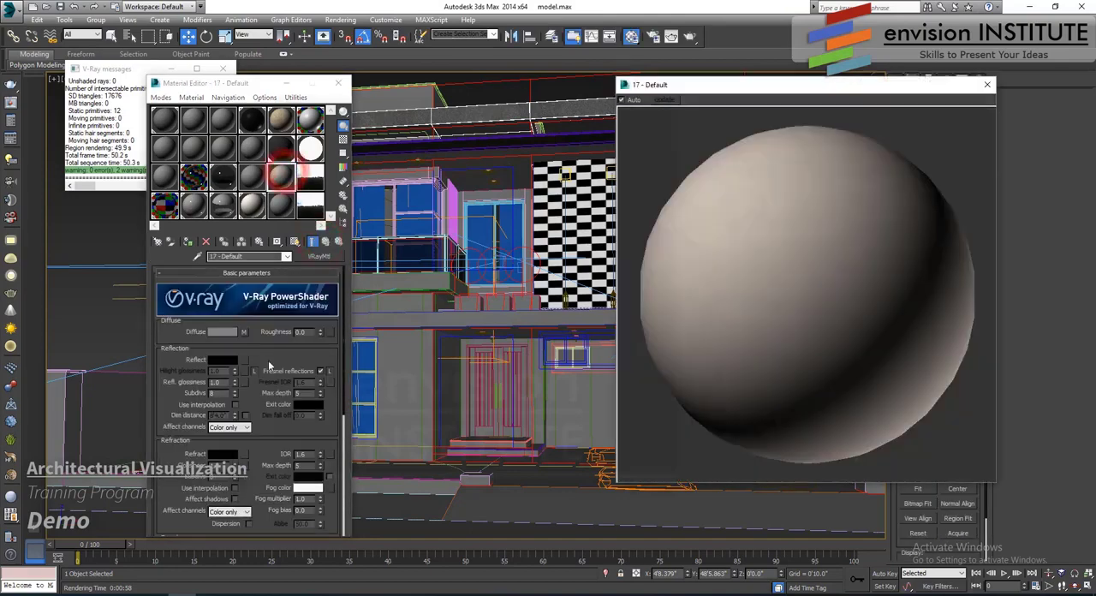
{"action": "left_click", "coordinate": [236, 495]}
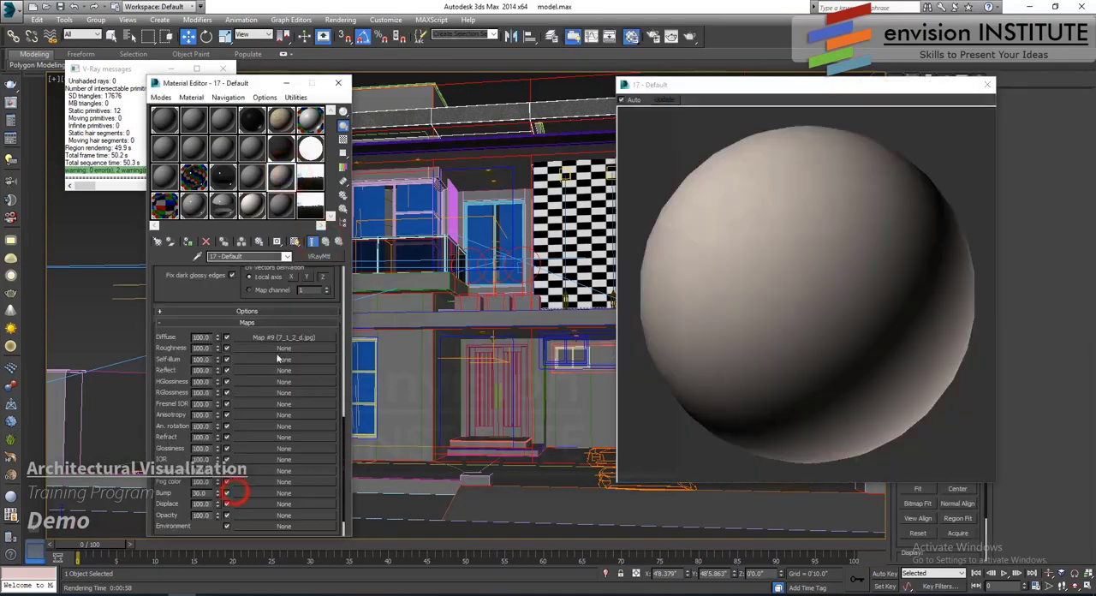
{"action": "left_click", "coordinate": [253, 493]}
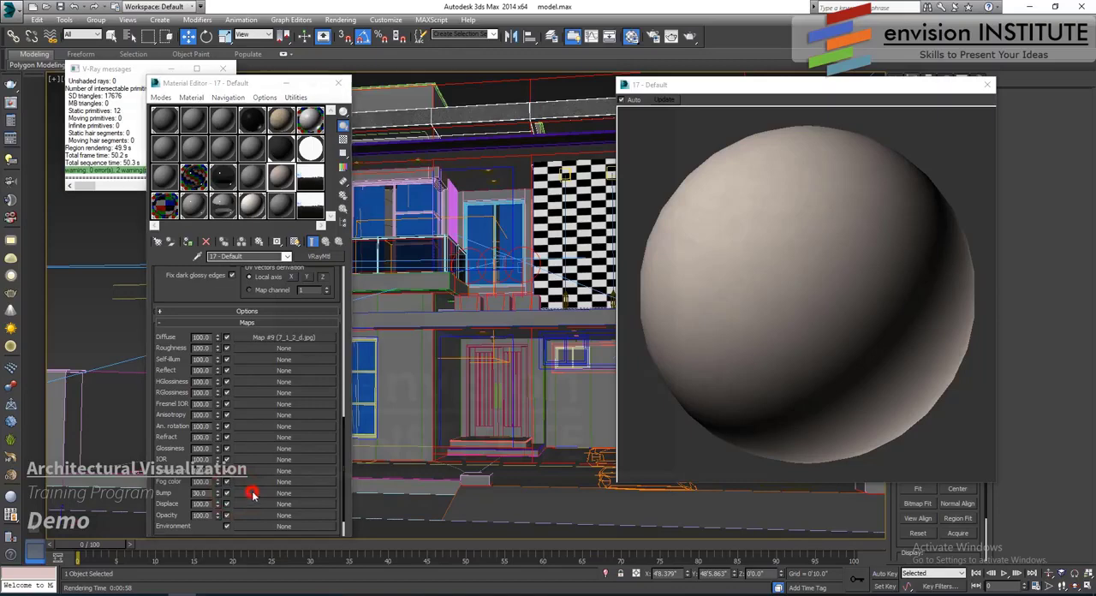
{"action": "double_click", "coordinate": [248, 163]}
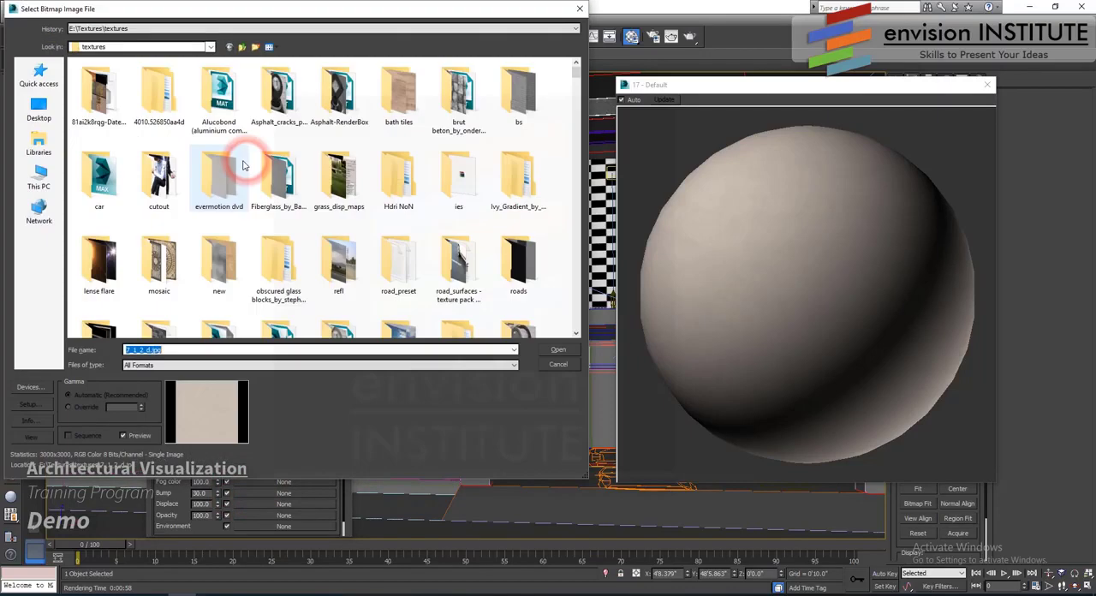
{"action": "scroll", "coordinate": [277, 209], "scroll_direction": "down", "scroll_amount": 5}
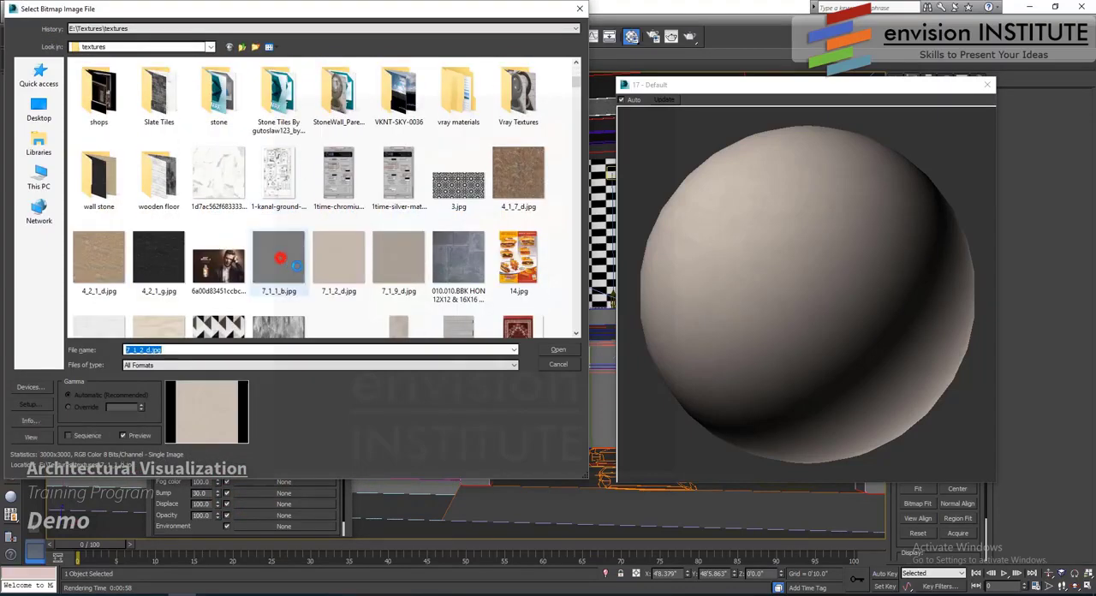
{"action": "left_click", "coordinate": [279, 258]}
{"action": "left_click", "coordinate": [556, 351]}
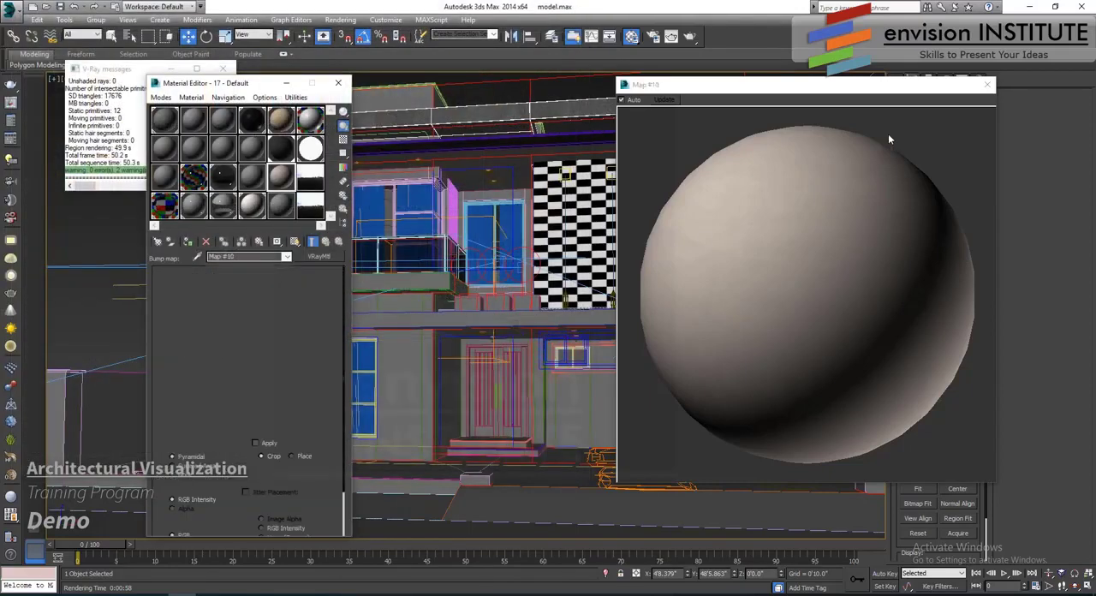
{"action": "left_click", "coordinate": [987, 84]}
- Assign the material to the three main house structure objects and show its map in the viewport
{"action": "left_click", "coordinate": [610, 402]}
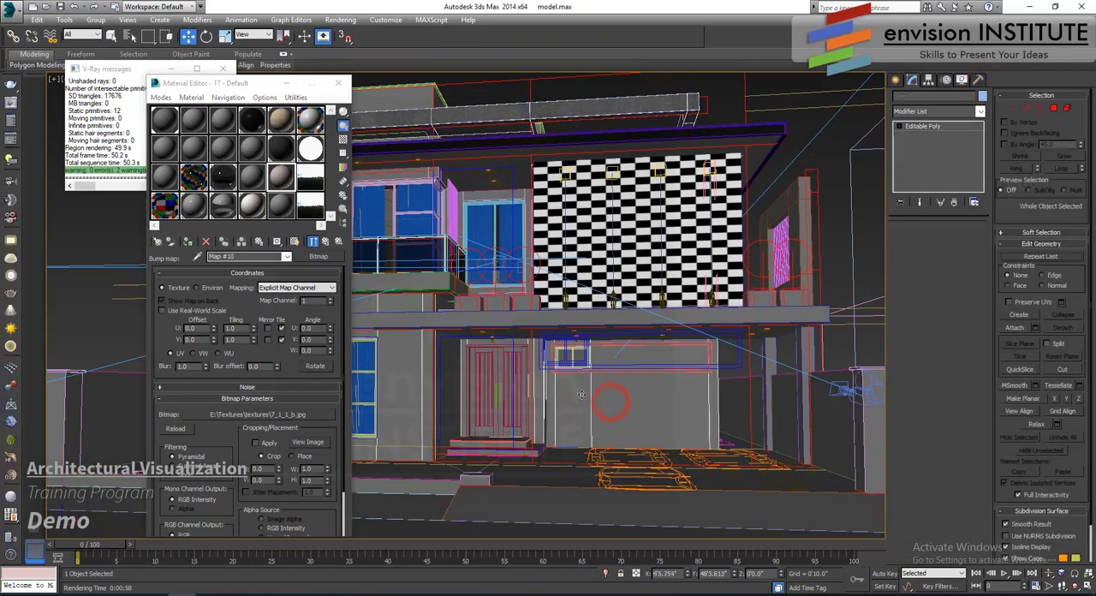
{"action": "left_click", "coordinate": [479, 193], "text": "ctrl"}
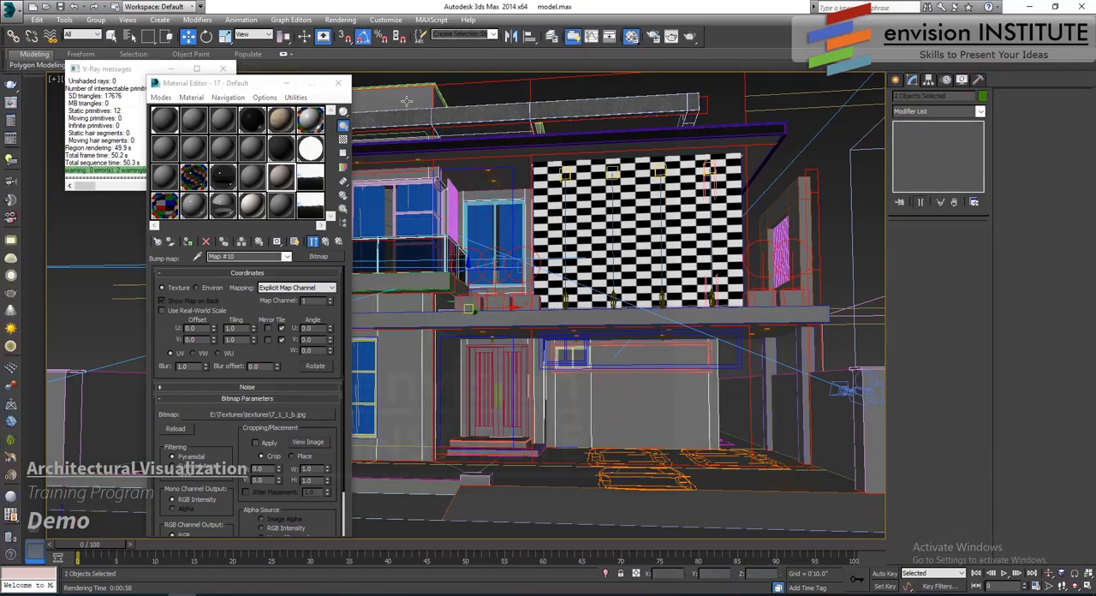
{"action": "left_click", "coordinate": [186, 242]}
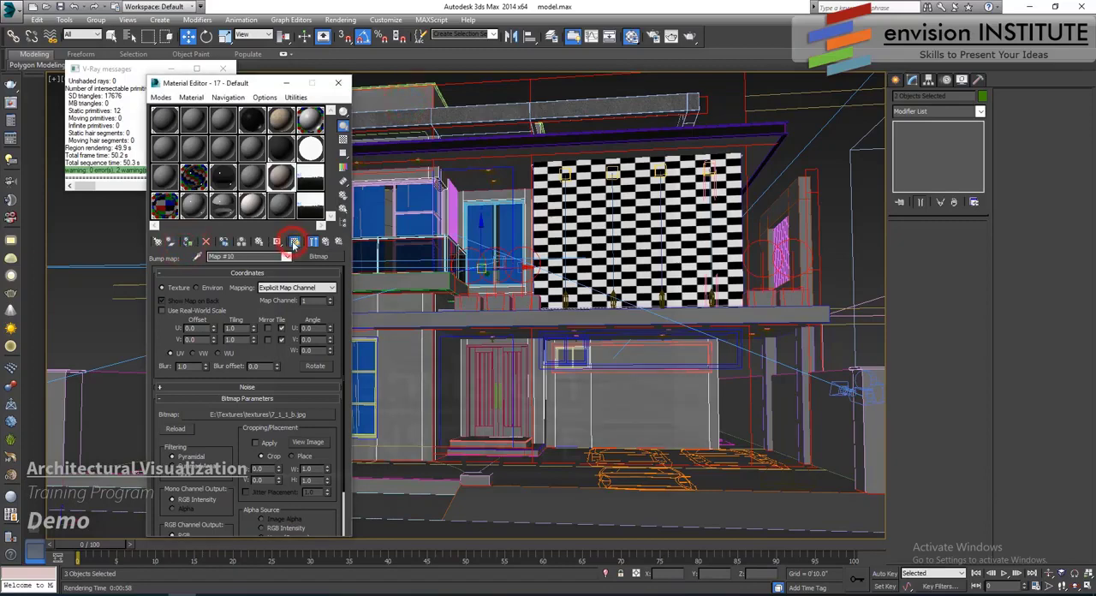
- Clear the view of the V-Ray messages and examine the selected house structure from several angles in perspective
{"action": "left_click_drag", "start_coordinate": [265, 89], "coordinate": [687, 132]}
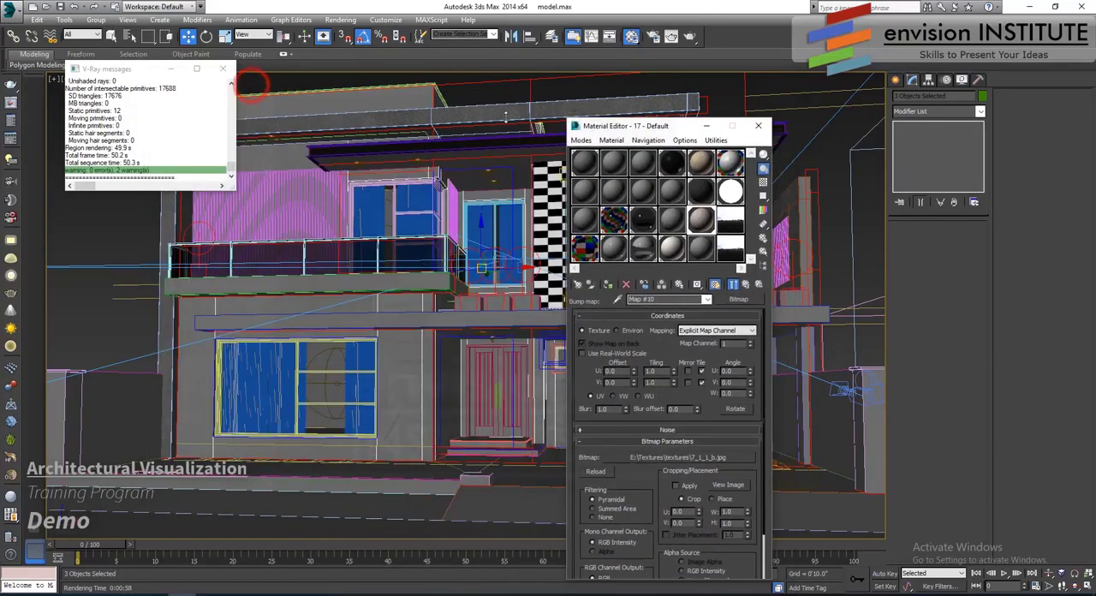
{"action": "left_click", "coordinate": [224, 69]}
{"action": "right_click", "coordinate": [379, 237]}
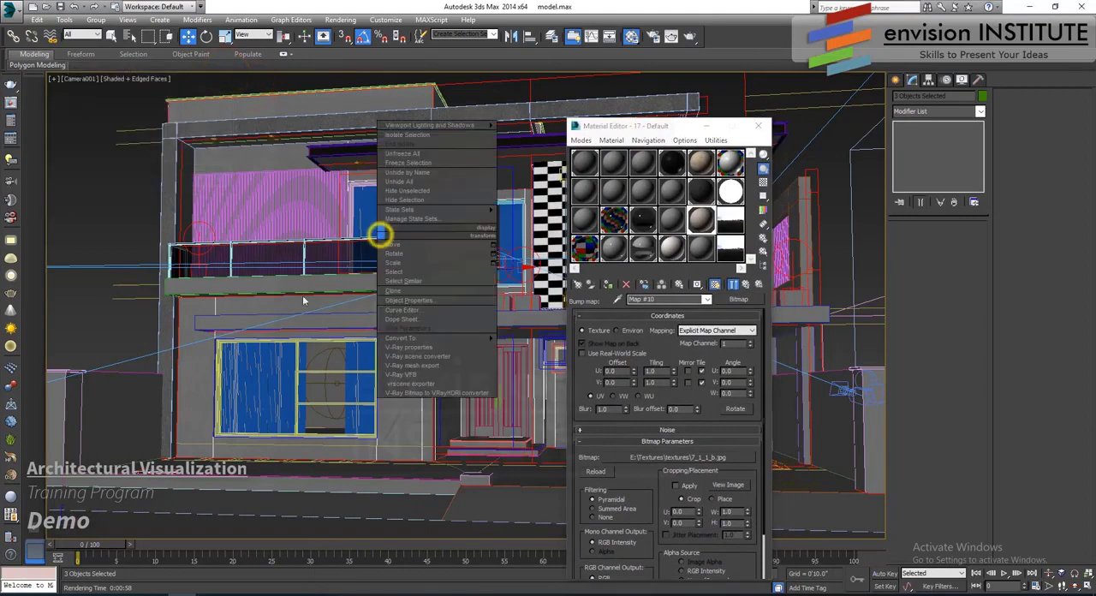
{"action": "left_click", "coordinate": [291, 298]}
{"action": "key", "text": "p"}
{"action": "key", "text": "z"}
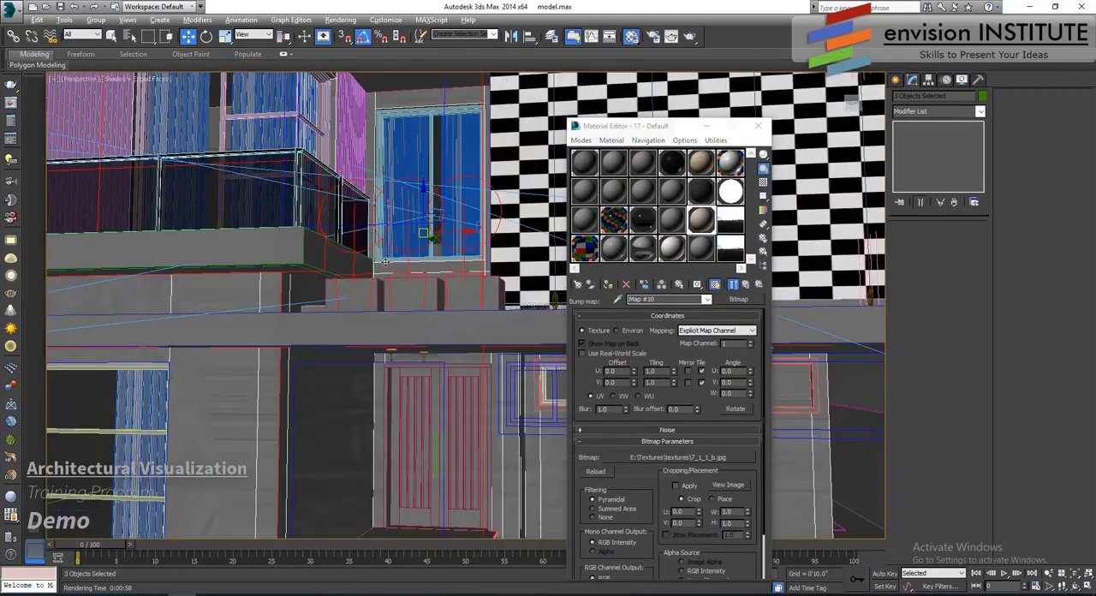
{"action": "middle_click_drag", "start_coordinate": [293, 300], "coordinate": [316, 307], "text": "alt"}
{"action": "scroll", "coordinate": [368, 320], "scroll_direction": "down", "scroll_amount": 6}
{"action": "scroll", "coordinate": [316, 307], "scroll_direction": "up", "scroll_amount": 3}
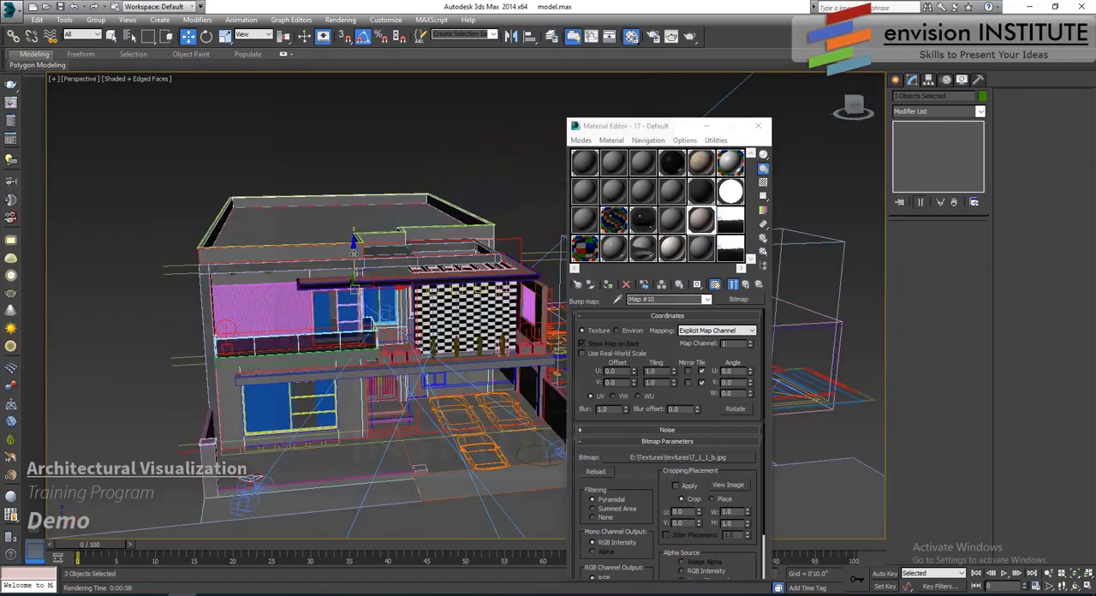
{"action": "left_click_drag", "start_coordinate": [352, 253], "coordinate": [363, 184]}
{"action": "middle_click_drag", "start_coordinate": [384, 202], "coordinate": [367, 286], "text": "alt"}
{"action": "left_click_drag", "start_coordinate": [351, 257], "coordinate": [352, 207]}
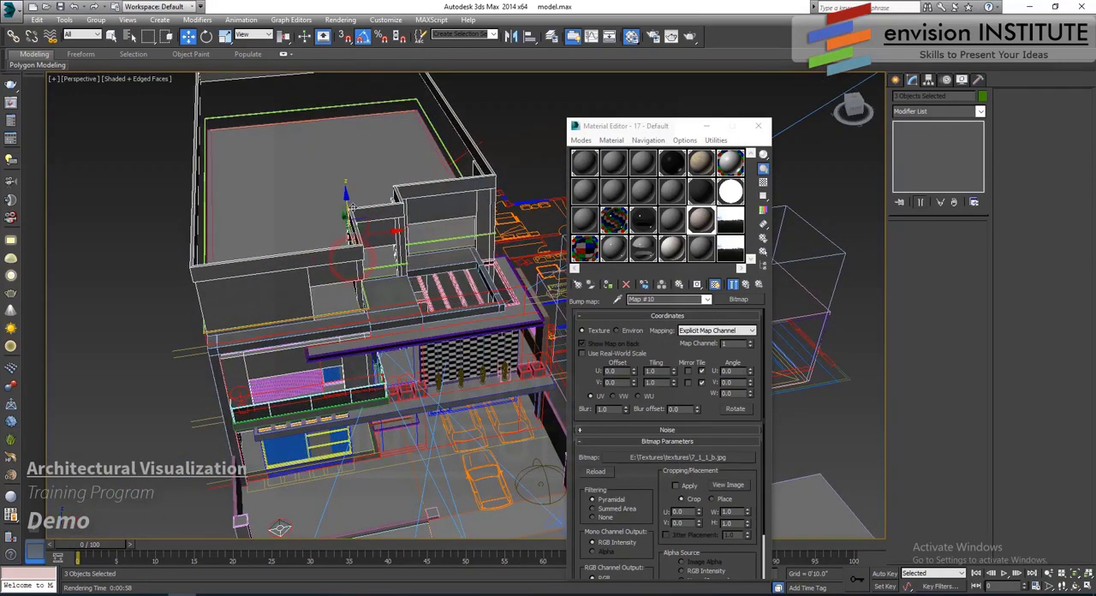
{"action": "key", "text": "ctrl+z"}
{"action": "middle_click_drag", "start_coordinate": [405, 297], "coordinate": [368, 216], "text": "alt"}
- Add a UVW Map modifier with Box mapping to the three selected house objects
{"action": "left_click", "coordinate": [952, 113]}
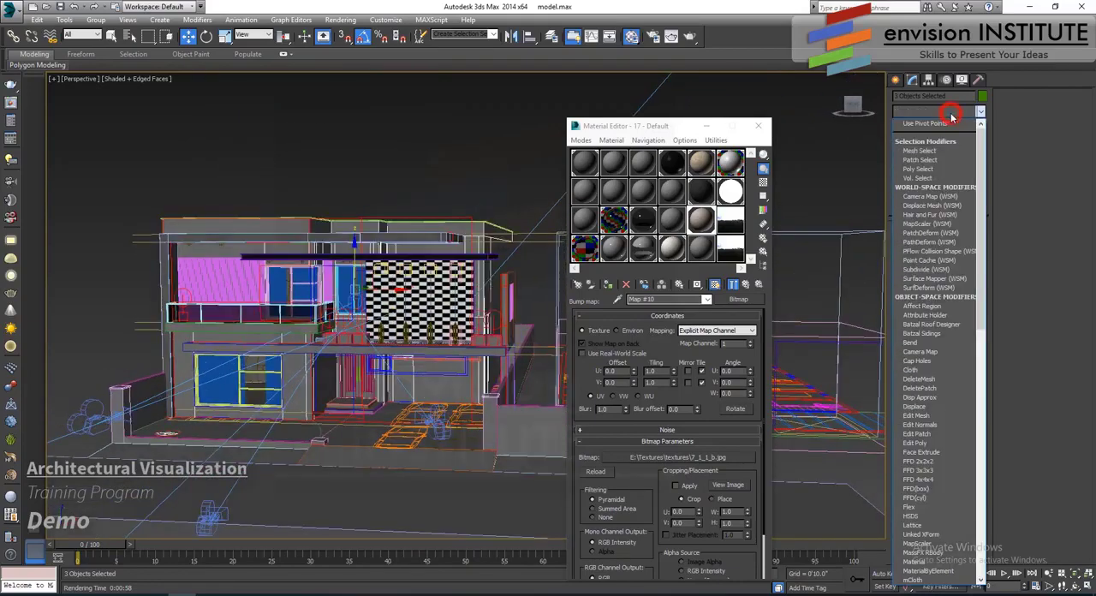
{"action": "scroll", "coordinate": [937, 343], "scroll_direction": "down", "scroll_amount": 10}
{"action": "left_click", "coordinate": [931, 480]}
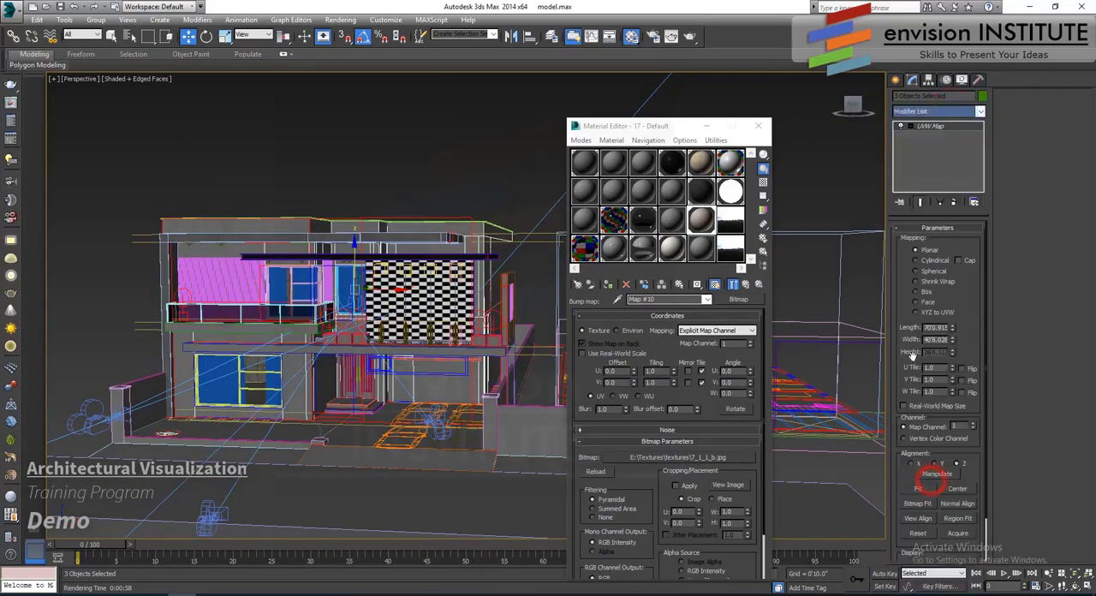
{"action": "scroll", "coordinate": [370, 271], "scroll_direction": "up", "scroll_amount": 10}
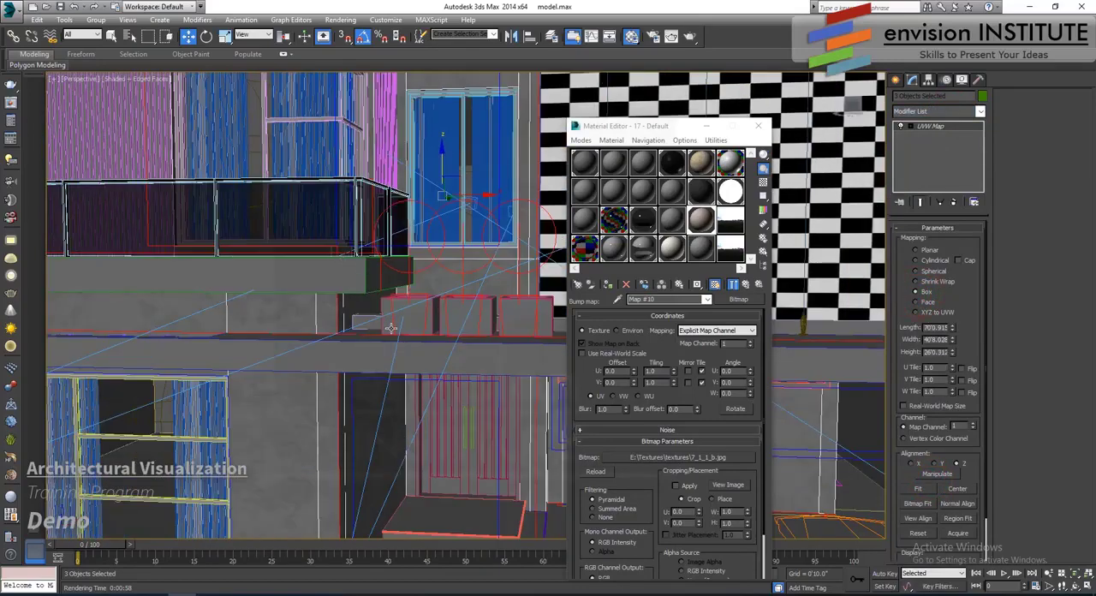
{"action": "scroll", "coordinate": [390, 328], "scroll_direction": "down", "scroll_amount": 6}
{"action": "middle_click_drag", "start_coordinate": [390, 327], "coordinate": [458, 336], "text": "alt"}
- Check the enlarged material sample and set the UVW Map's length, width and height to 10'0.0"
{"action": "left_click_drag", "start_coordinate": [658, 420], "coordinate": [656, 366]}
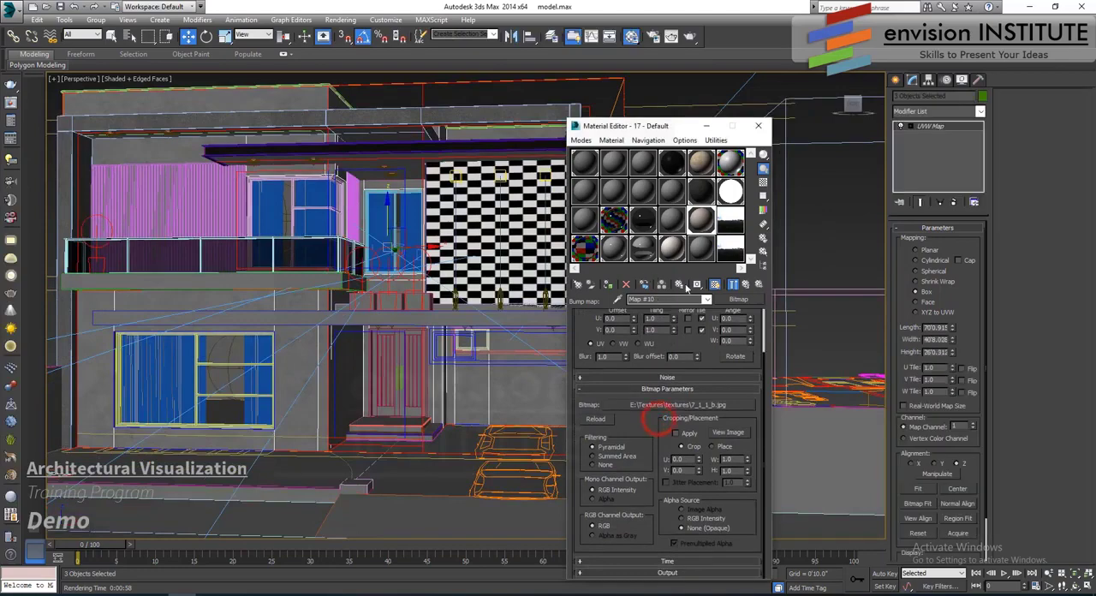
{"action": "double_click", "coordinate": [707, 218]}
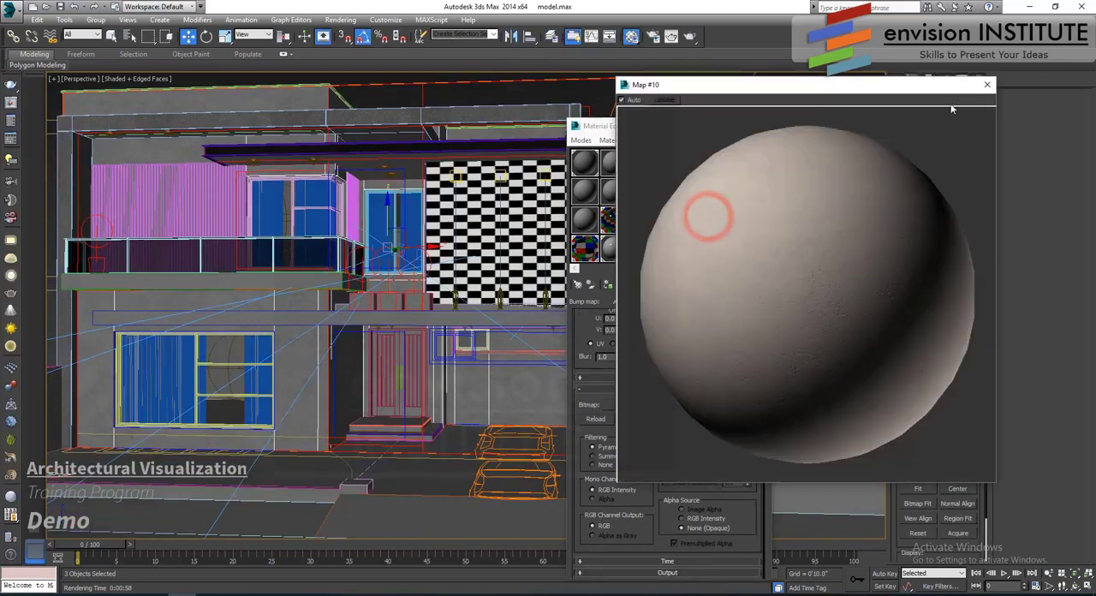
{"action": "left_click", "coordinate": [991, 83]}
{"action": "middle_click_drag", "start_coordinate": [412, 362], "coordinate": [364, 376]}
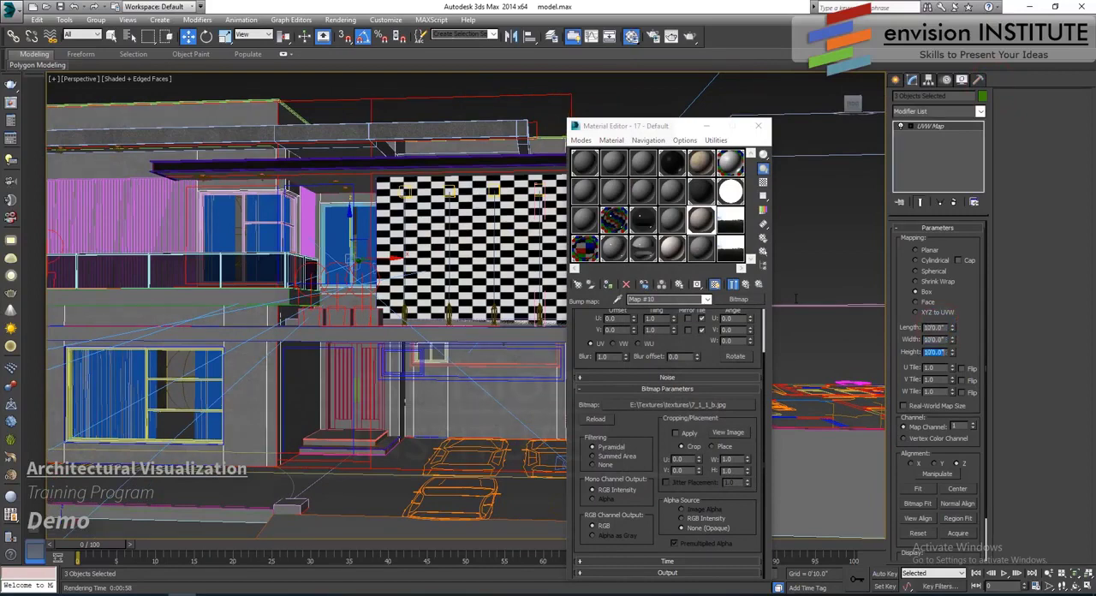
- Return to the Camera001 view, test-render the house with the new wall material, and cancel the render
{"action": "middle_click_drag", "start_coordinate": [258, 274], "coordinate": [422, 371], "text": "alt"}
{"action": "key", "text": "c"}
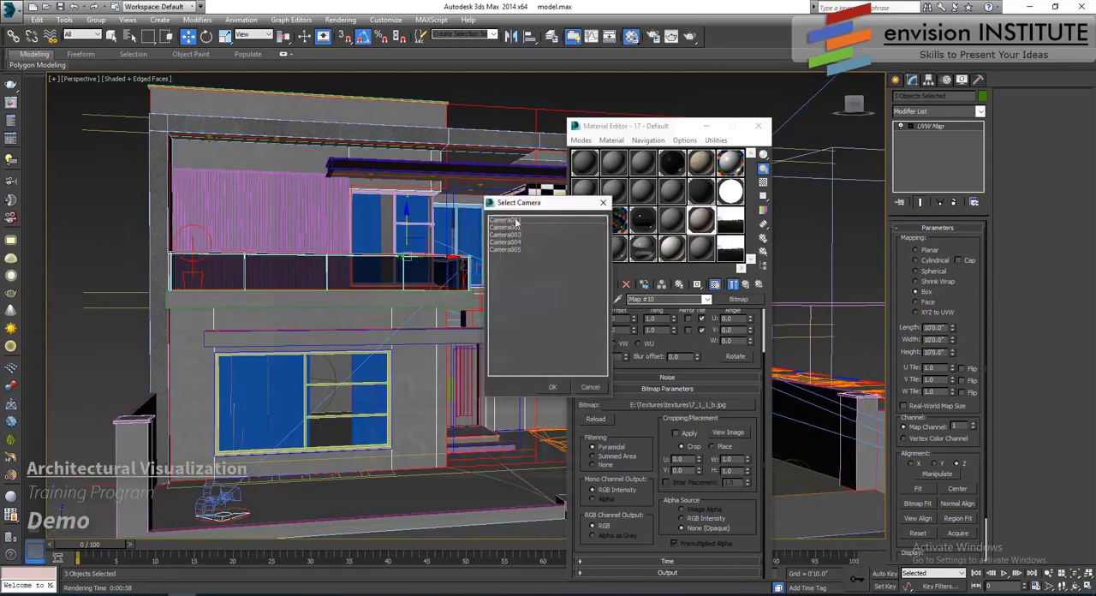
{"action": "double_click", "coordinate": [524, 221]}
{"action": "left_click", "coordinate": [671, 36]}
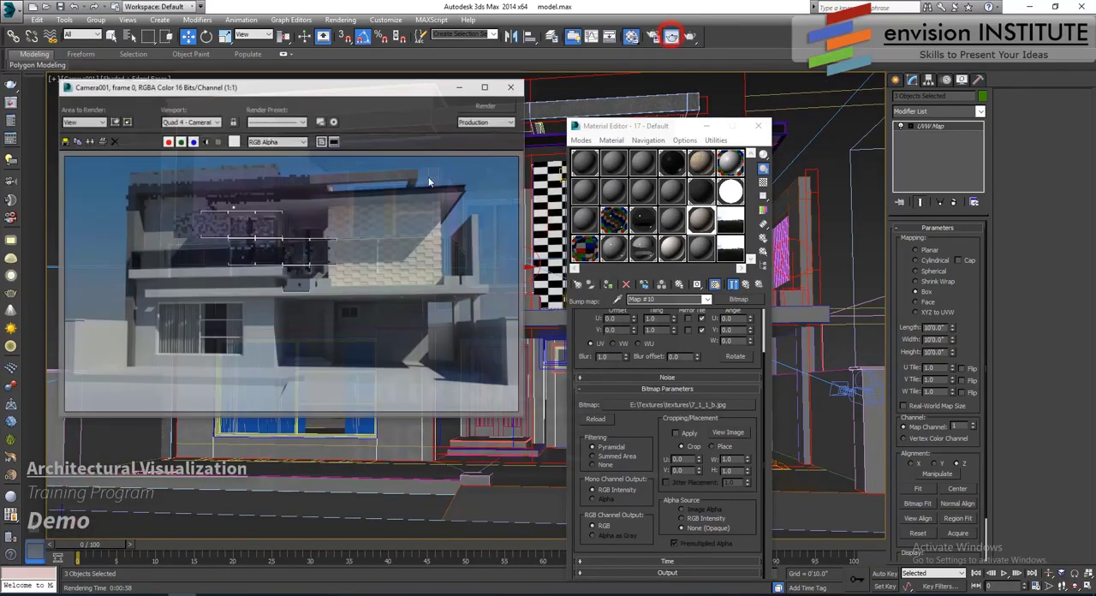
{"action": "left_click", "coordinate": [483, 105]}
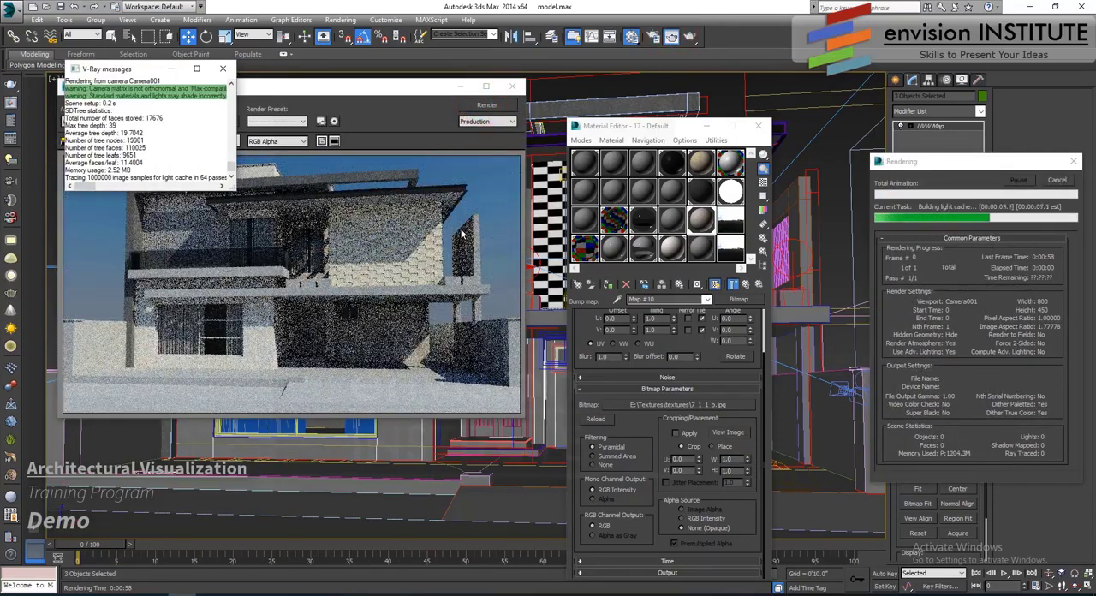
{"action": "left_click", "coordinate": [350, 249]}
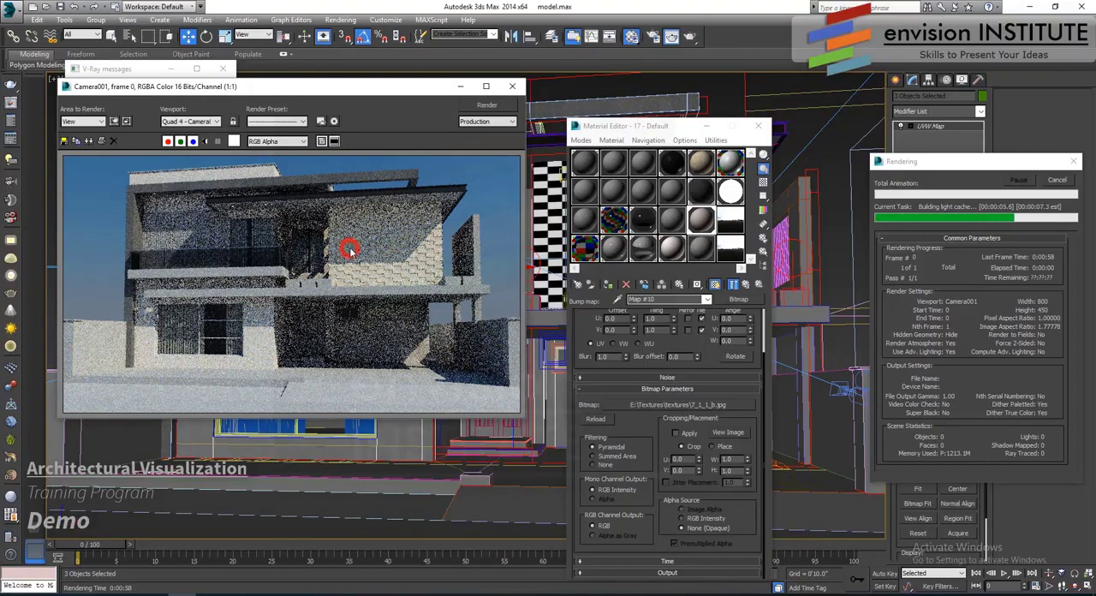
{"action": "left_click", "coordinate": [1058, 180]}
- Enable the bump bitmap's color map, add a mid-curve point, and lower it to about 0.533, 0.389
{"action": "left_click", "coordinate": [633, 127]}
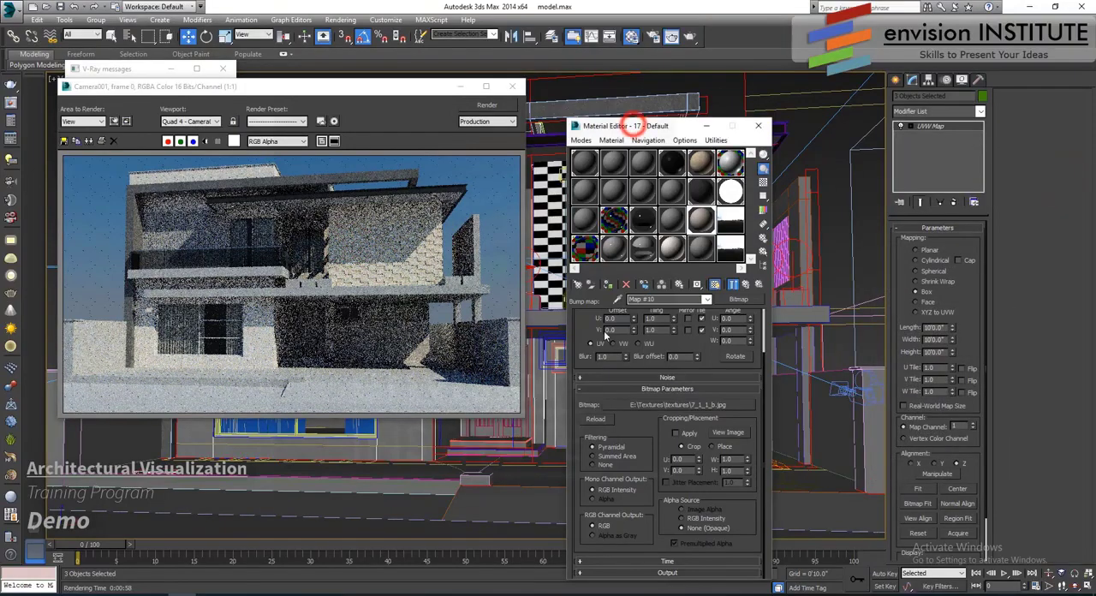
{"action": "left_click", "coordinate": [667, 572]}
{"action": "left_click", "coordinate": [586, 371]}
{"action": "left_click", "coordinate": [613, 411]}
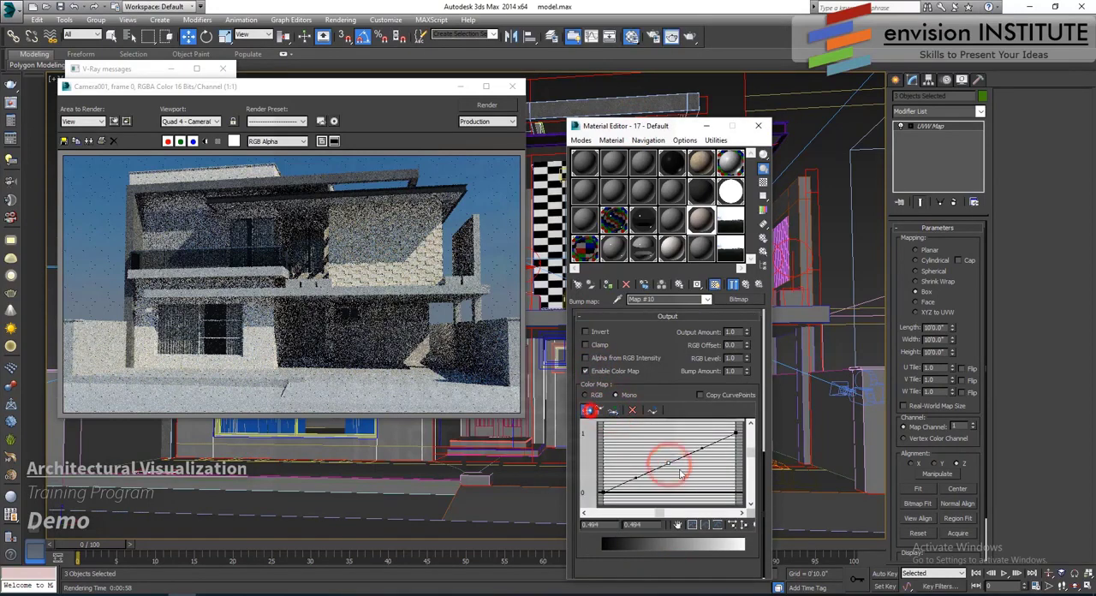
{"action": "left_click", "coordinate": [586, 410]}
{"action": "left_click_drag", "start_coordinate": [667, 463], "coordinate": [674, 475]}
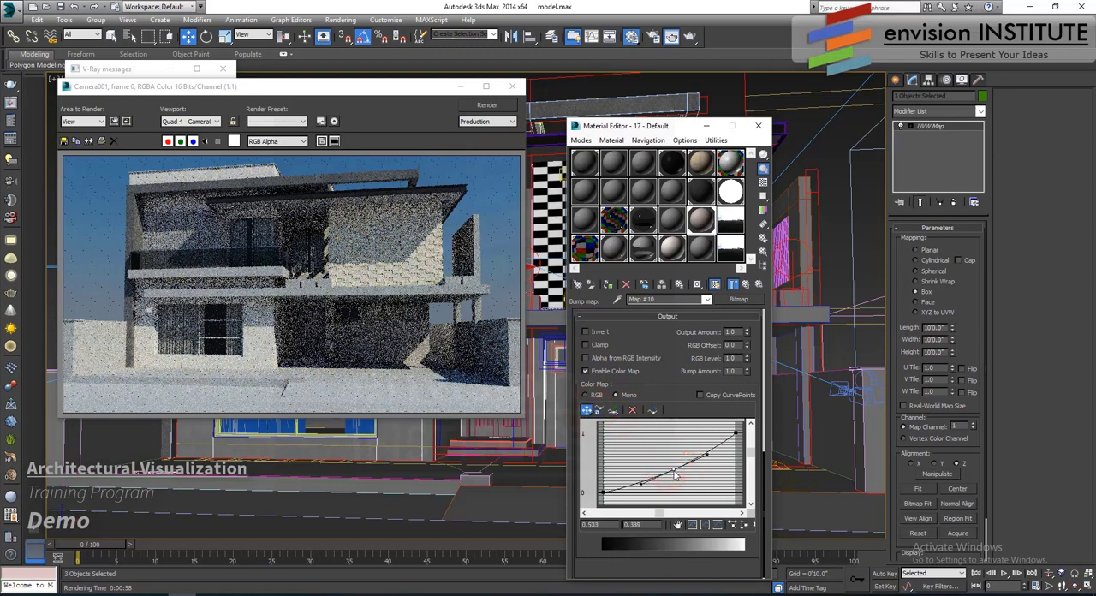
- Test-render the Camera001 view with the adjusted wall material, and cancel the render
{"action": "left_click", "coordinate": [734, 288]}
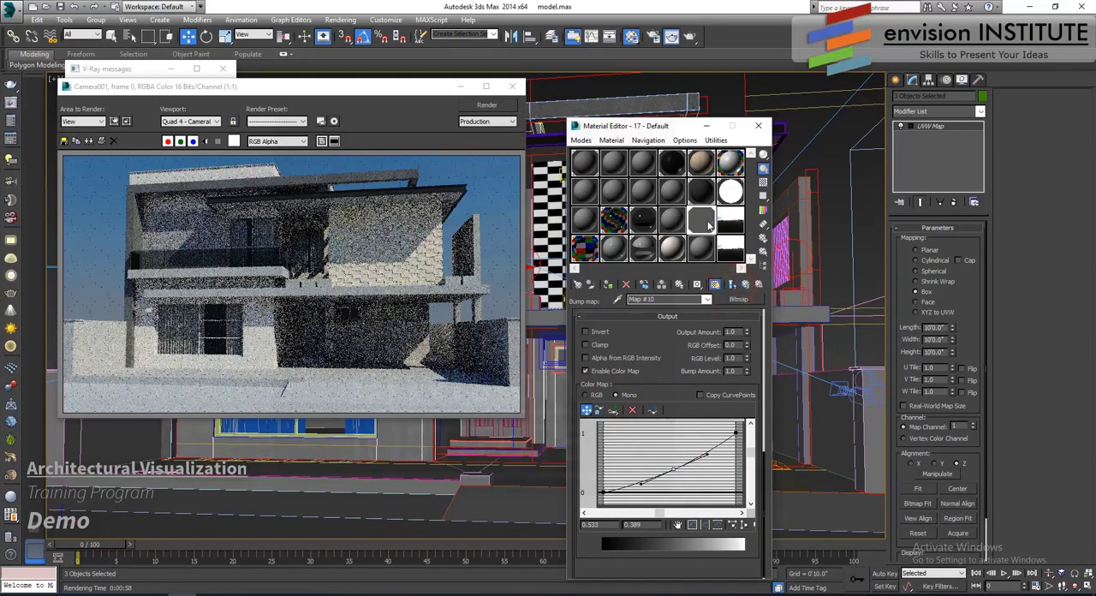
{"action": "left_click", "coordinate": [733, 286]}
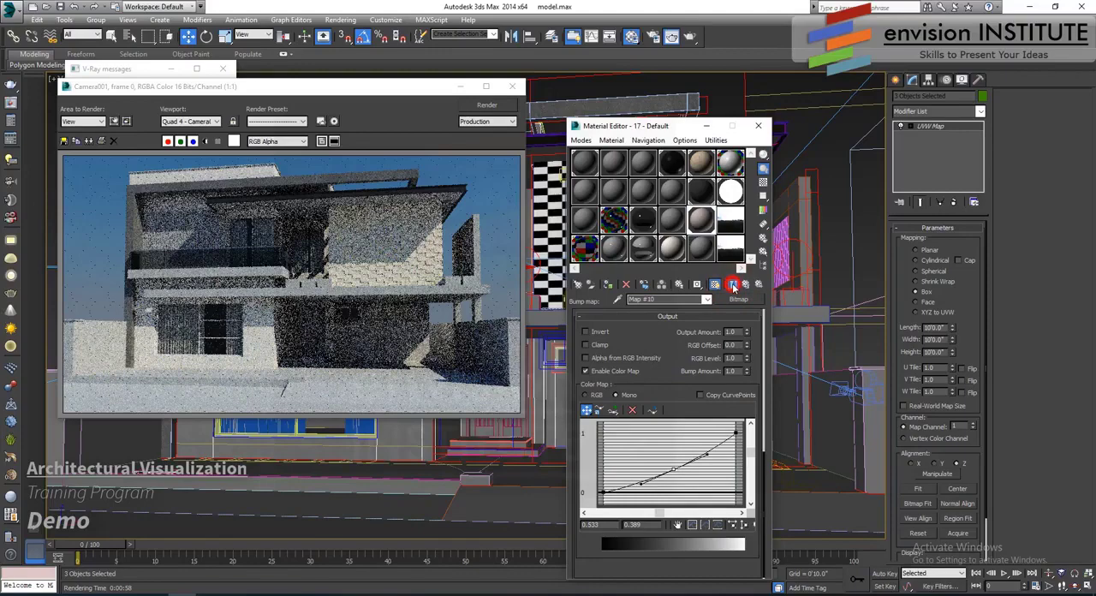
{"action": "left_click", "coordinate": [486, 105]}
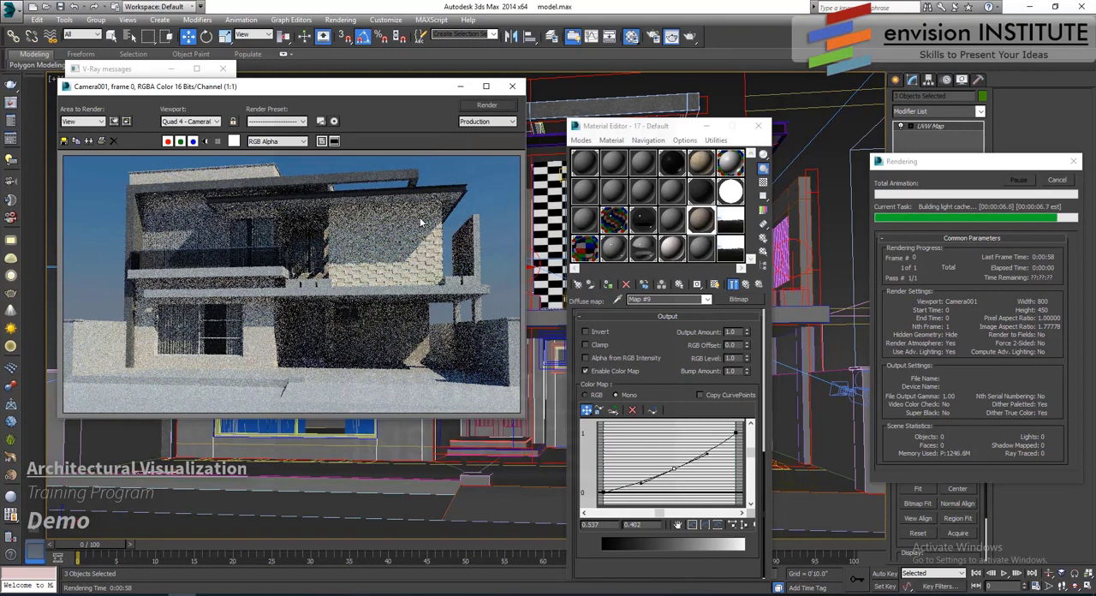
{"action": "left_click", "coordinate": [1057, 180]}
- Move the diffuse map's mid-curve point to about 0.559, 0.402, check it with a brief test render, and close the render and material windows
{"action": "left_click", "coordinate": [675, 469]}
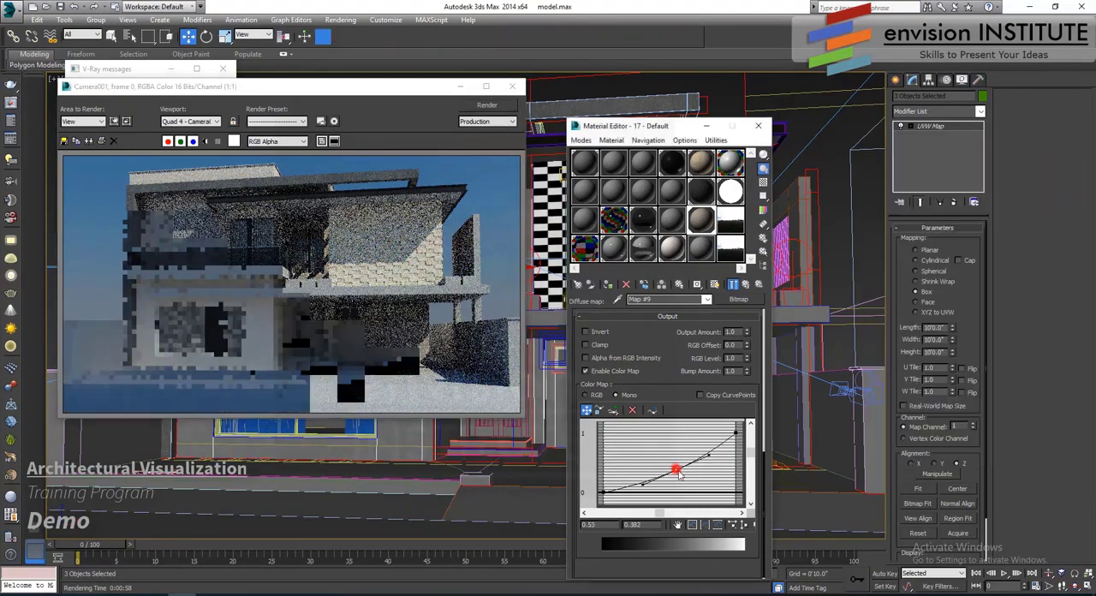
{"action": "left_click_drag", "start_coordinate": [677, 473], "coordinate": [677, 468]}
{"action": "left_click", "coordinate": [485, 104]}
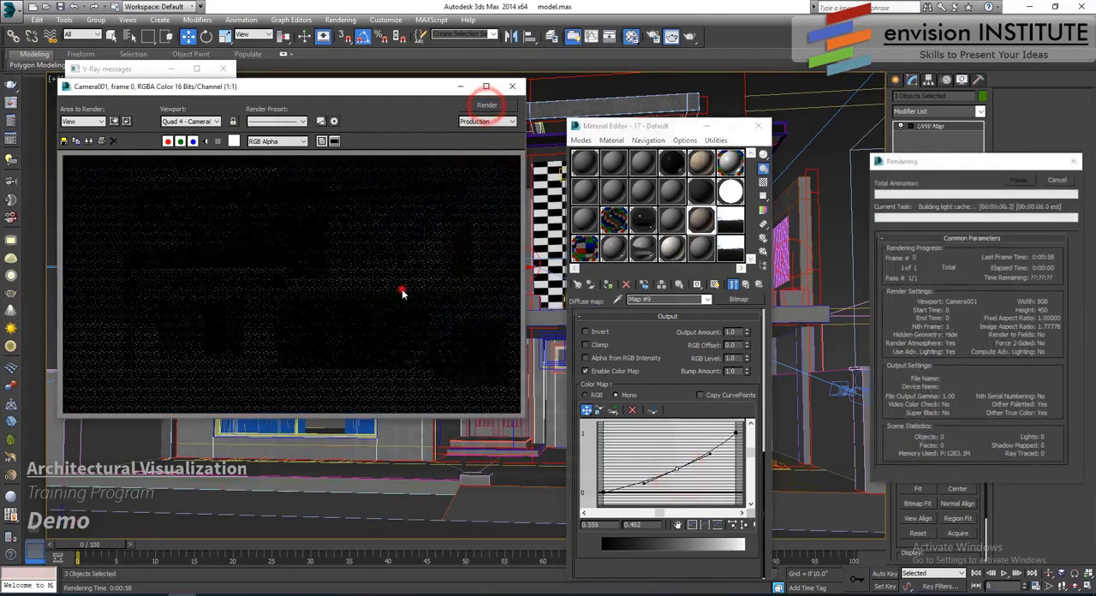
{"action": "left_click", "coordinate": [403, 289]}
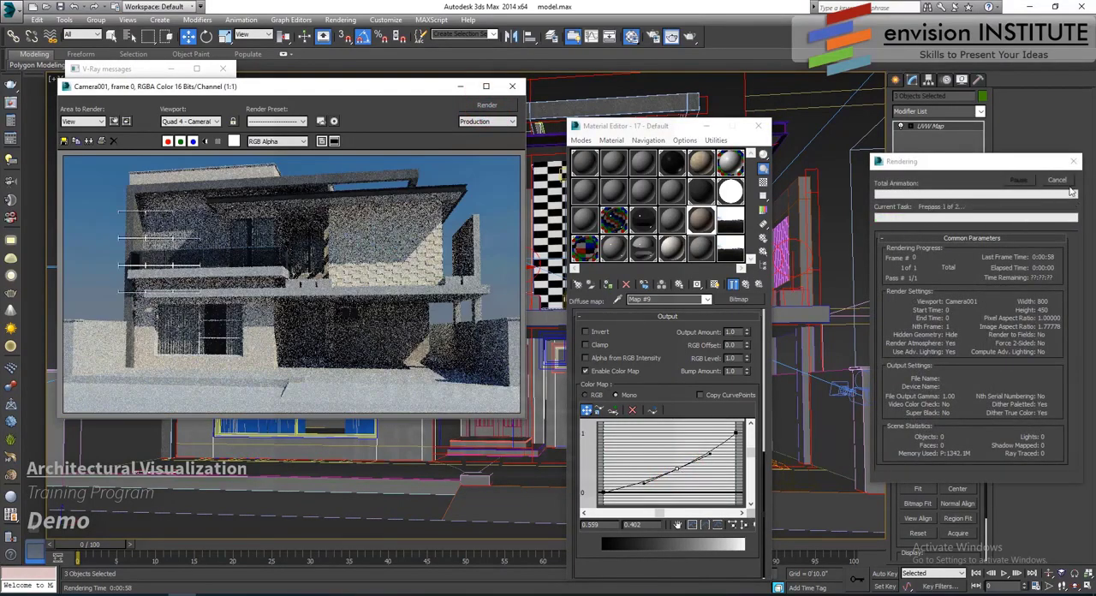
{"action": "left_click", "coordinate": [1063, 181]}
{"action": "left_click", "coordinate": [512, 88]}
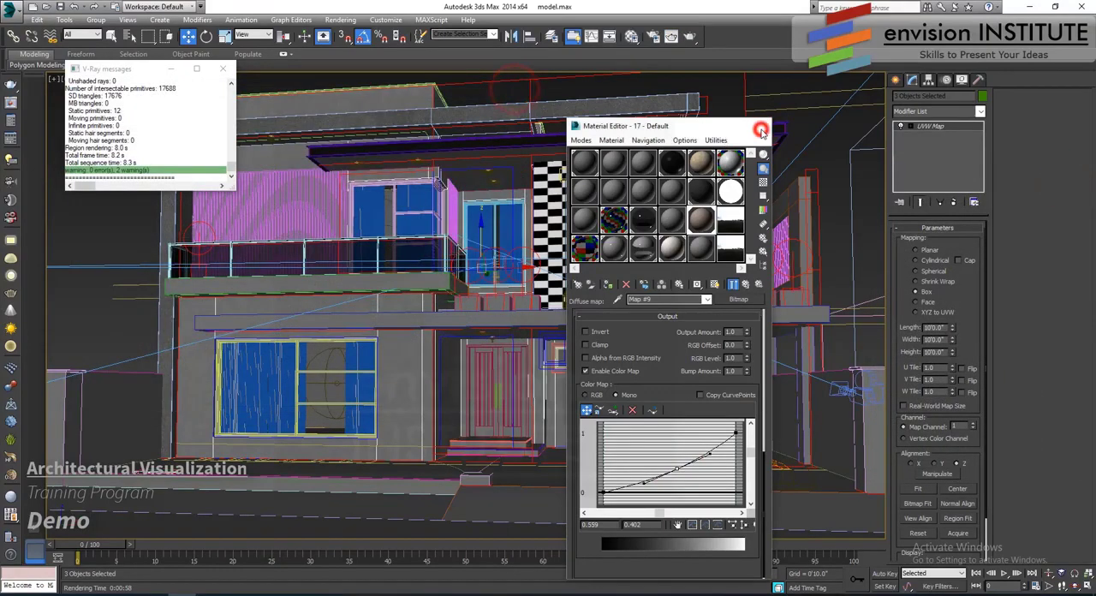
{"action": "left_click", "coordinate": [758, 125]}
- Assign the dark wall material 11 - Default to the framed side wall above the carport slab
{"action": "left_click", "coordinate": [786, 196]}
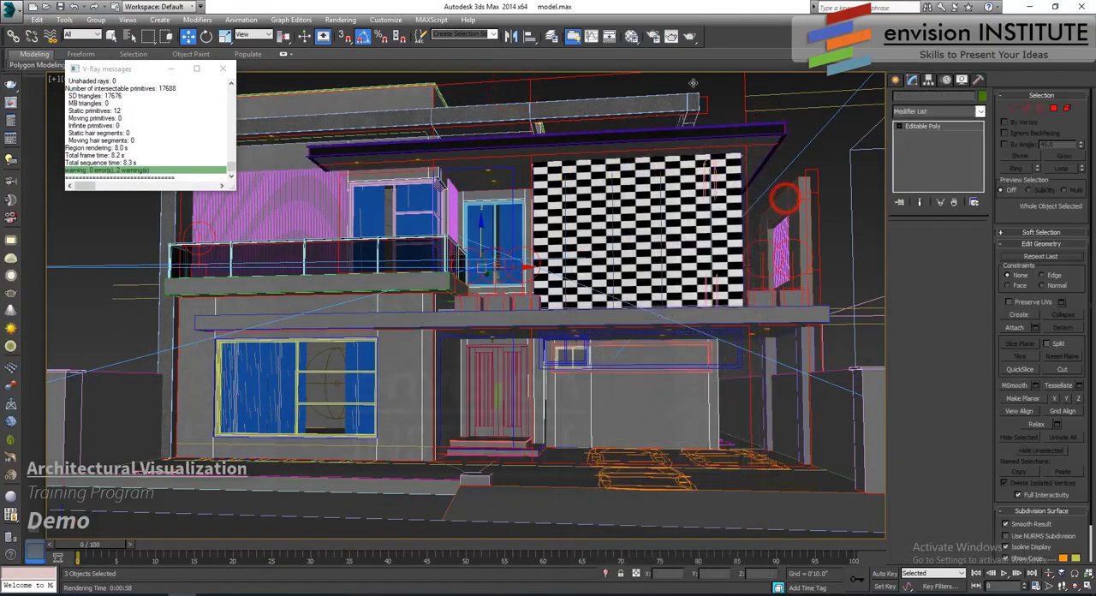
{"action": "left_click", "coordinate": [629, 36]}
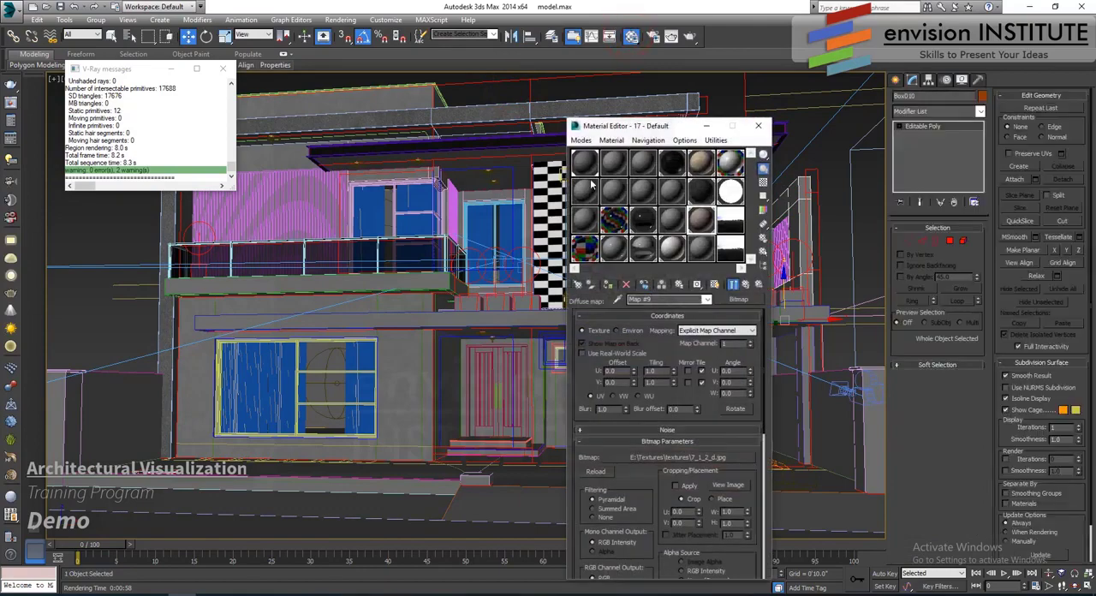
{"action": "left_click", "coordinate": [701, 193]}
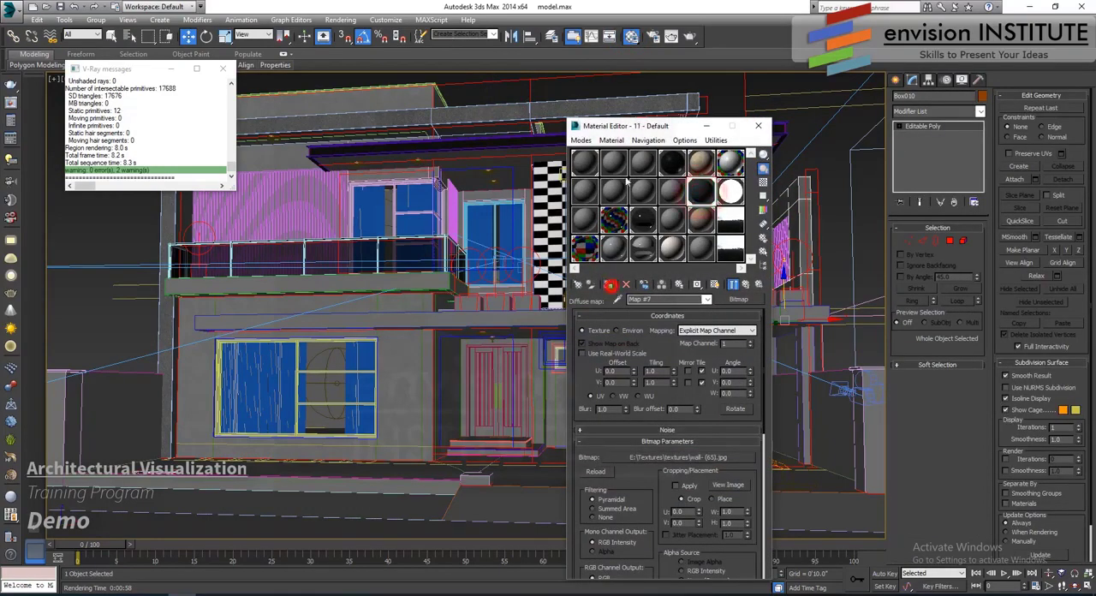
{"action": "left_click_drag", "start_coordinate": [631, 128], "coordinate": [408, 125]}
{"action": "key", "text": "p"}
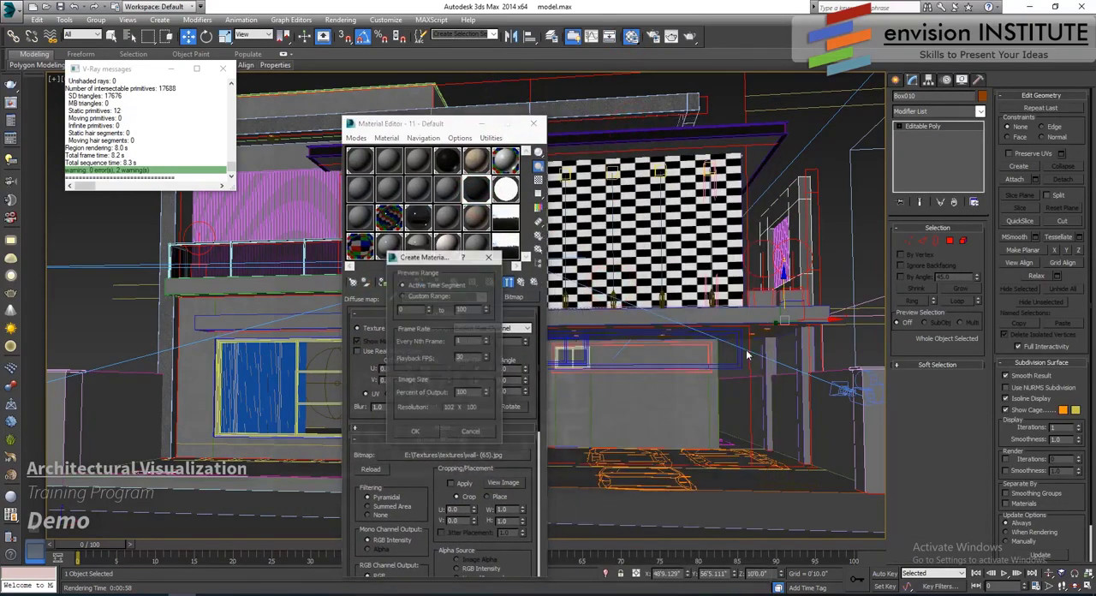
{"action": "right_click", "coordinate": [746, 314]}
{"action": "left_click", "coordinate": [481, 434]}
- Switch to the Perspective view and assign the dark wall material to the two columns supporting the carport slab
{"action": "right_click", "coordinate": [777, 293]}
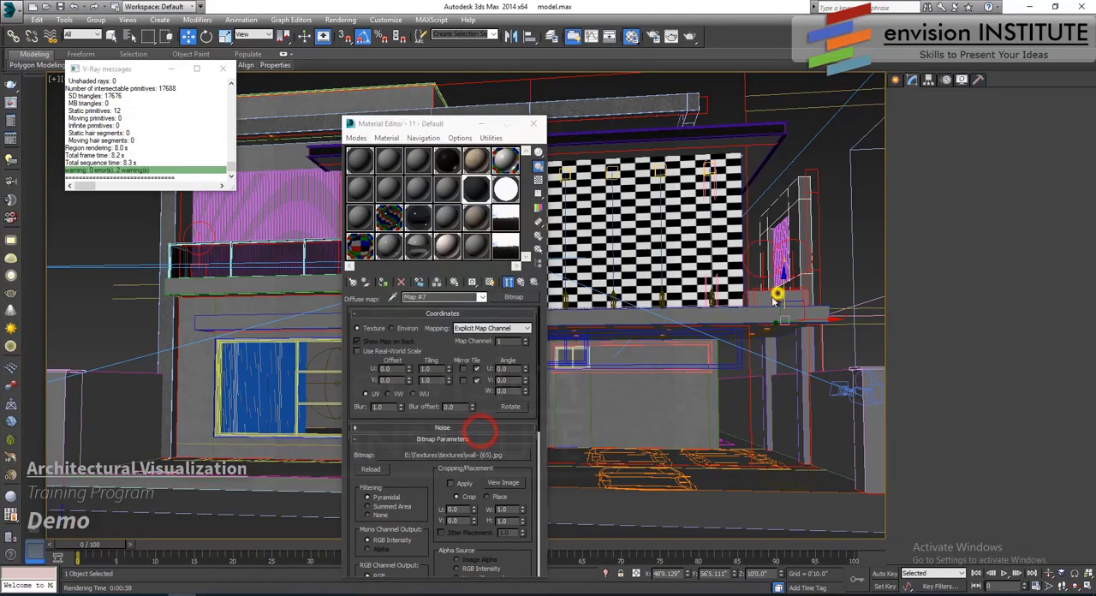
{"action": "right_click", "coordinate": [652, 376]}
{"action": "key", "text": "p"}
{"action": "scroll", "coordinate": [703, 325], "scroll_direction": "up", "scroll_amount": 5}
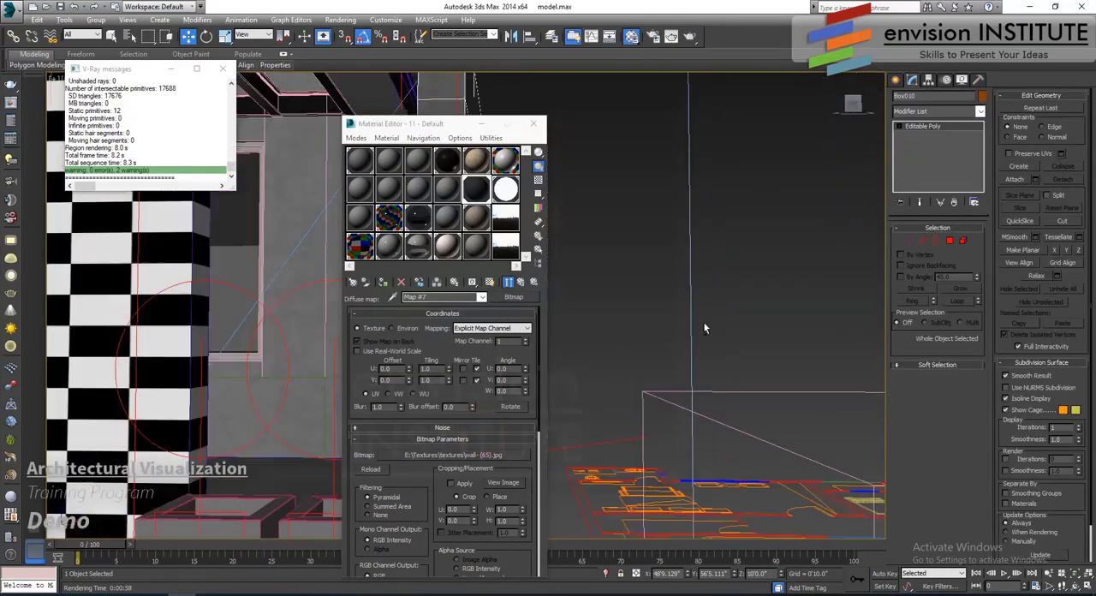
{"action": "middle_click_drag", "start_coordinate": [704, 327], "coordinate": [641, 287], "text": "alt"}
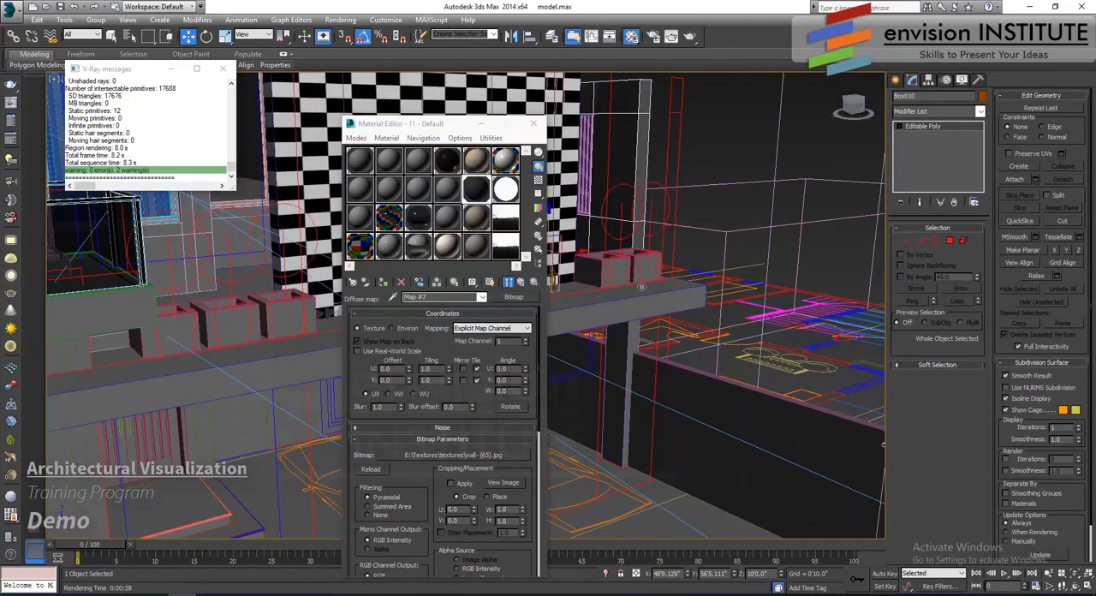
{"action": "left_click", "coordinate": [619, 343]}
{"action": "scroll", "coordinate": [619, 344], "scroll_direction": "down", "scroll_amount": 3}
{"action": "middle_click_drag", "start_coordinate": [618, 344], "coordinate": [645, 330], "text": "alt"}
{"action": "left_click", "coordinate": [655, 317], "text": "ctrl"}
{"action": "left_click", "coordinate": [382, 283]}
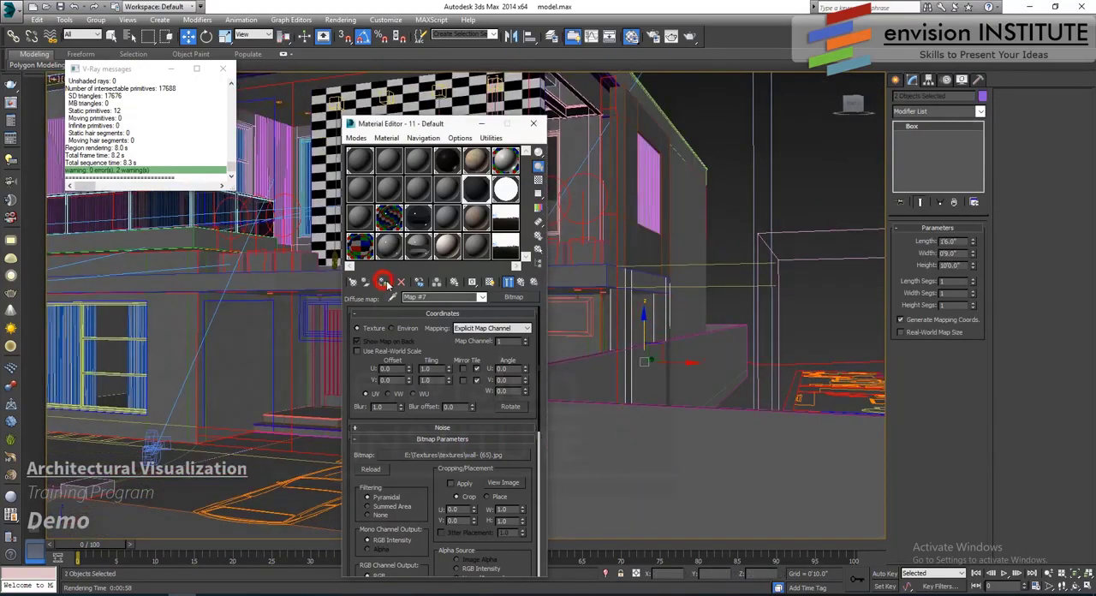
- Add the framed side wall to the column selection and apply a UVW Map modifier with Box mapping
{"action": "middle_click_drag", "start_coordinate": [593, 280], "coordinate": [625, 310], "text": "alt"}
{"action": "left_click", "coordinate": [657, 126], "text": "ctrl"}
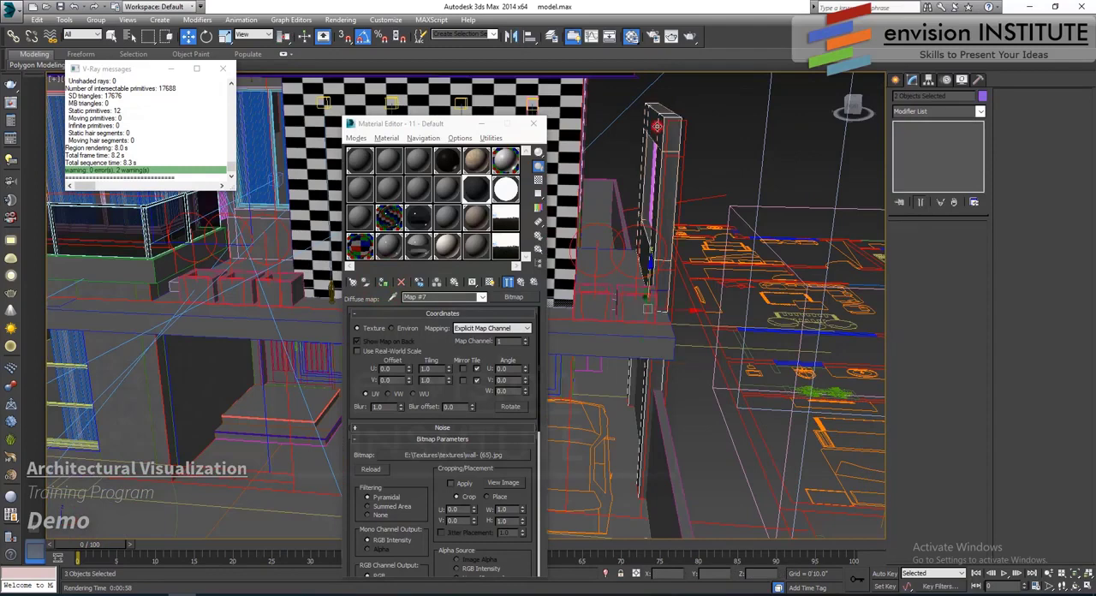
{"action": "left_click", "coordinate": [942, 110]}
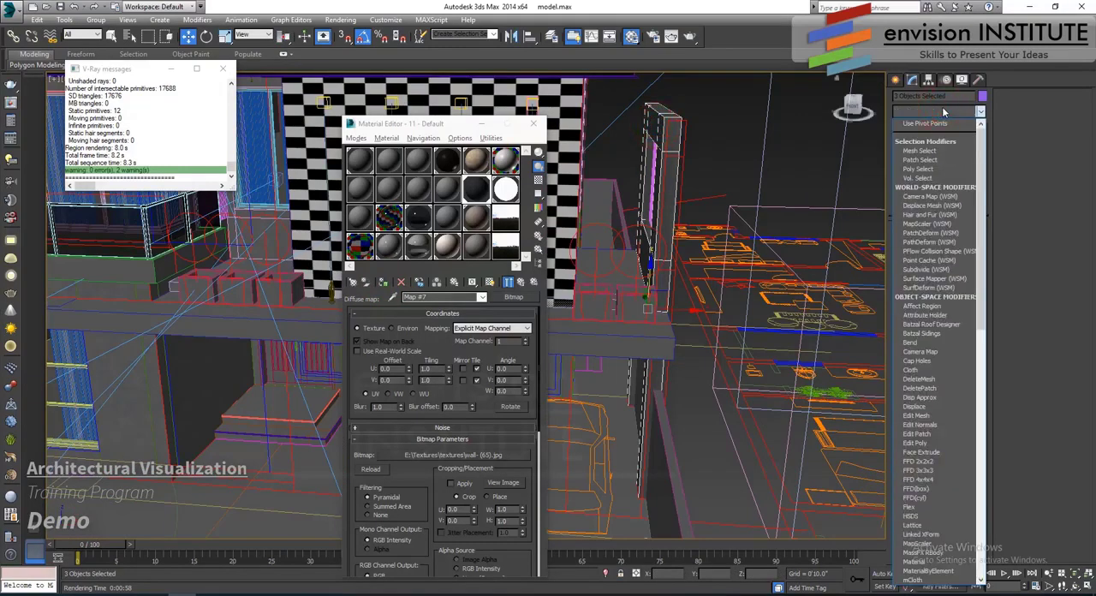
{"action": "scroll", "coordinate": [936, 172], "scroll_direction": "down", "scroll_amount": 3}
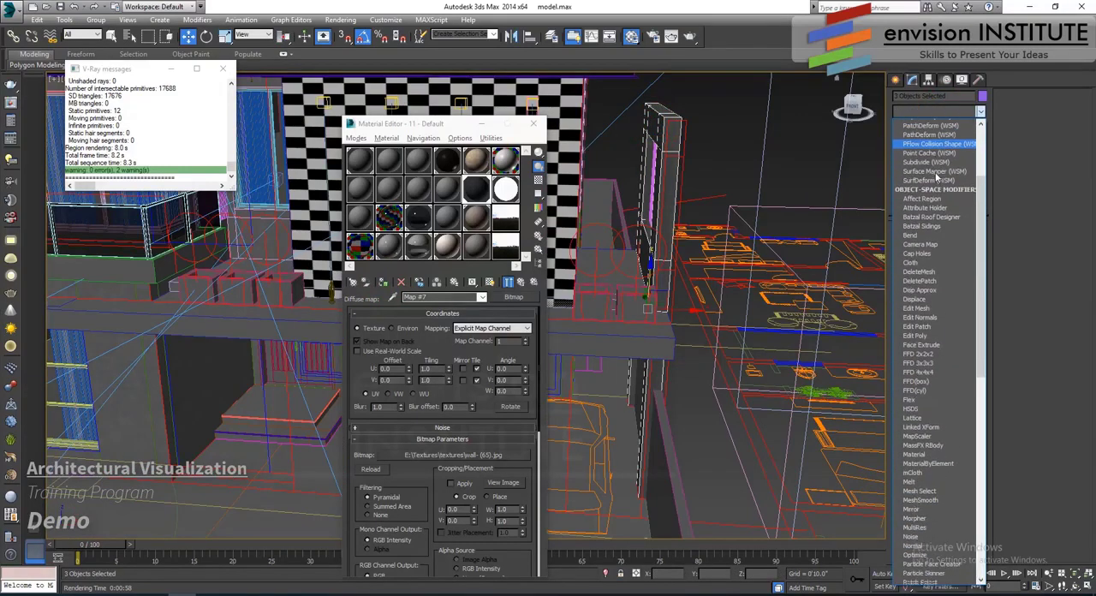
{"action": "key", "text": "u"}
{"action": "left_click", "coordinate": [916, 479]}
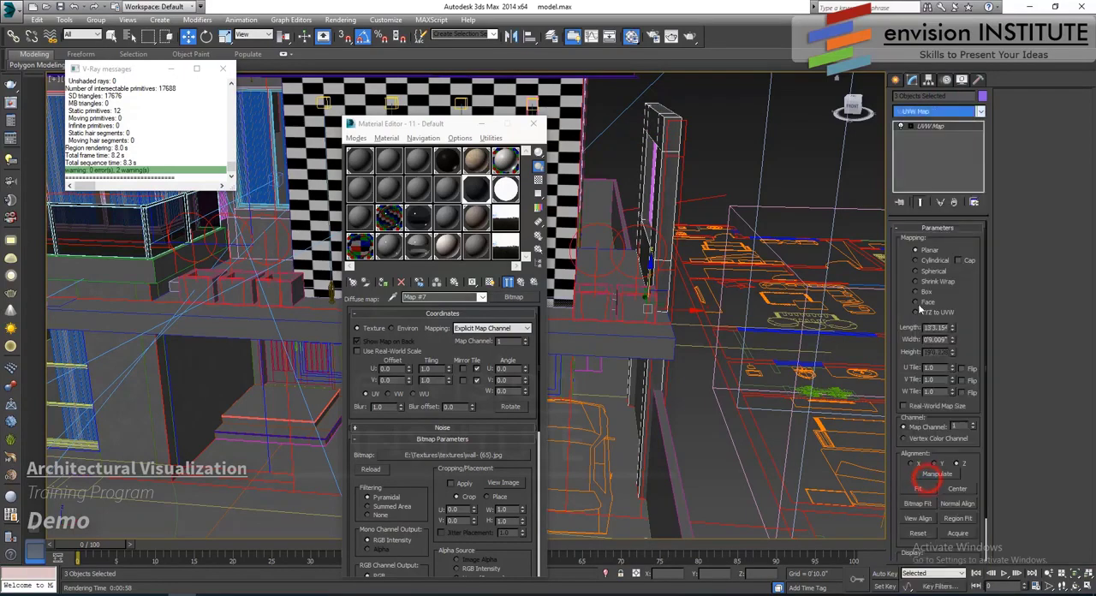
{"action": "left_click", "coordinate": [918, 291]}
- Set the columns' and side wall's UVW Map length, width and height to 10'0.0"
{"action": "type", "text": "4'"}
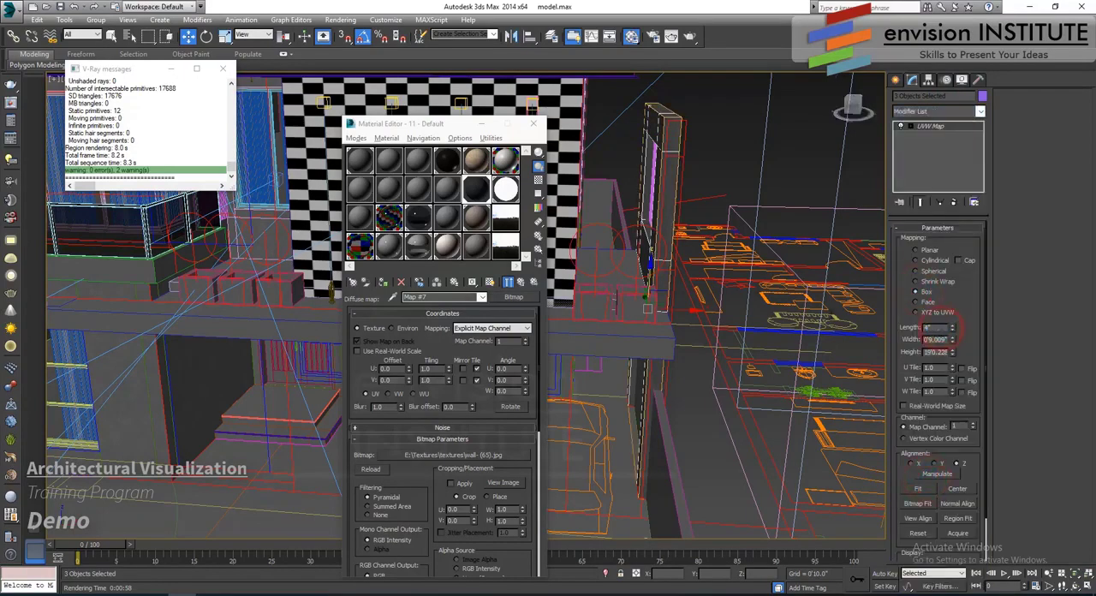
{"action": "key", "text": "Tab"}
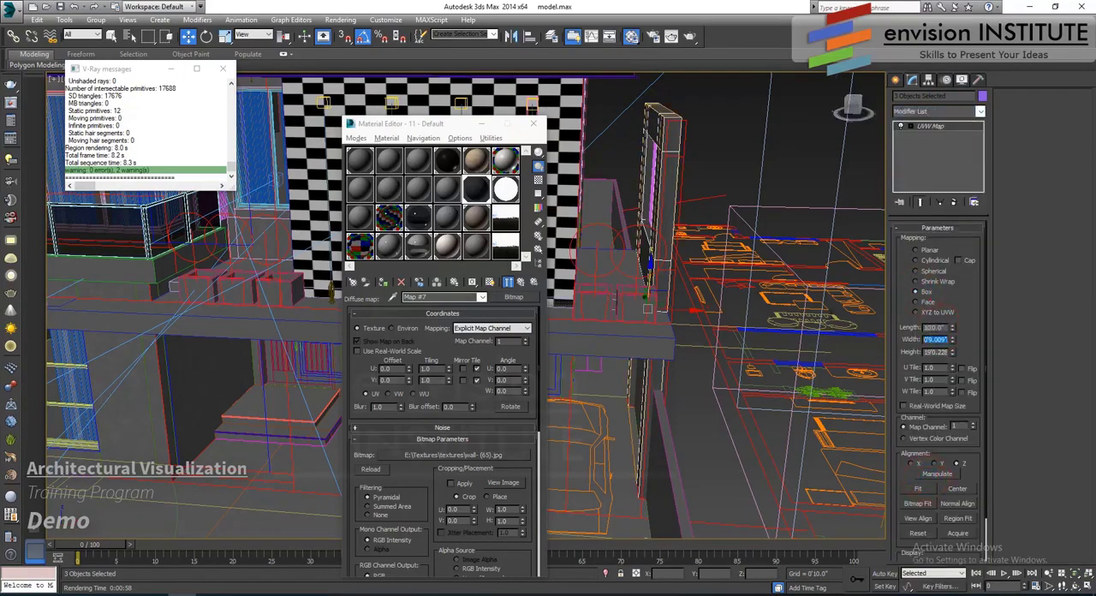
{"action": "type", "text": "120"}
{"action": "key", "text": "Tab"}
{"action": "key", "text": "Return"}
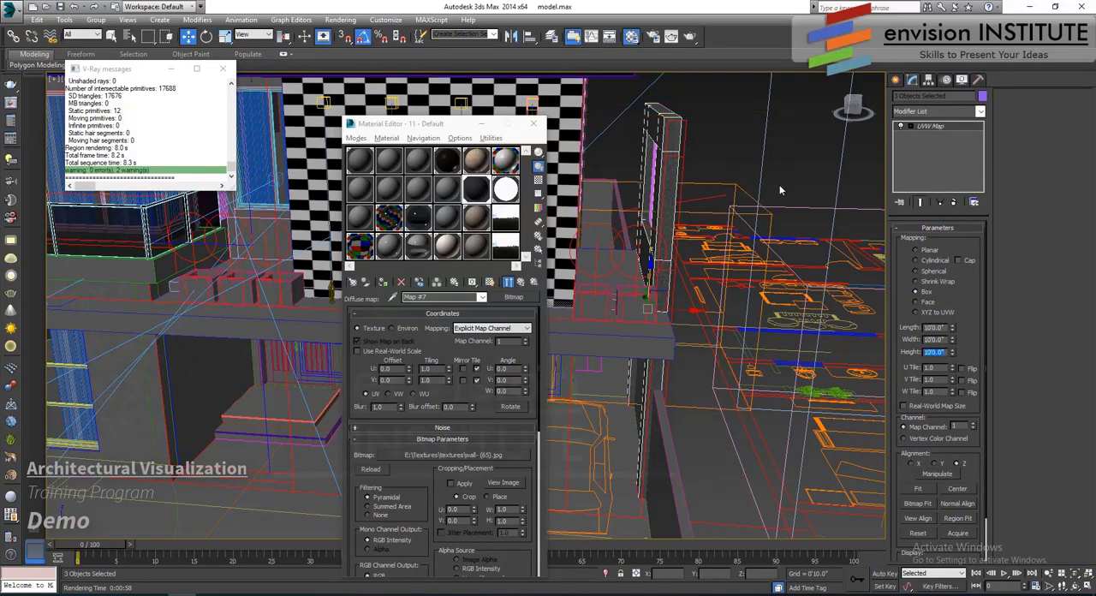
- Clear the selection, close the Material Editor, and examine the whole front facade in the Perspective view
{"action": "left_click", "coordinate": [718, 140]}
{"action": "scroll", "coordinate": [622, 256], "scroll_direction": "down", "scroll_amount": 4}
{"action": "middle_click_drag", "start_coordinate": [622, 270], "coordinate": [672, 260]}
{"action": "middle_click_drag", "start_coordinate": [645, 301], "coordinate": [591, 208]}
{"action": "left_click", "coordinate": [535, 126]}
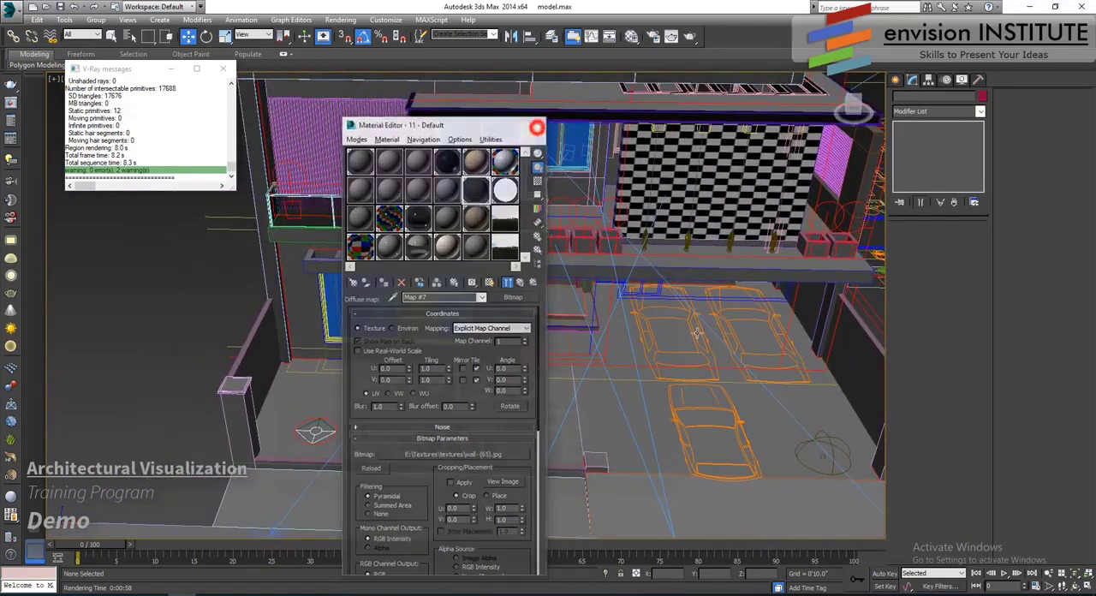
{"action": "middle_click_drag", "start_coordinate": [671, 326], "coordinate": [543, 311]}
{"action": "left_click", "coordinate": [594, 350]}
{"action": "mouse_move", "coordinate": [594, 350]}
{"action": "middle_mouse_down", "text": "alt"}
{"action": "mouse_move", "coordinate": [565, 342]}
{"action": "mouse_move", "coordinate": [567, 305]}
{"action": "mouse_move", "coordinate": [580, 351]}
{"action": "middle_mouse_up", "text": "alt"}
{"action": "scroll", "coordinate": [587, 268], "scroll_direction": "up", "scroll_amount": 5}
{"action": "scroll", "coordinate": [619, 318], "scroll_direction": "down", "scroll_amount": 5}
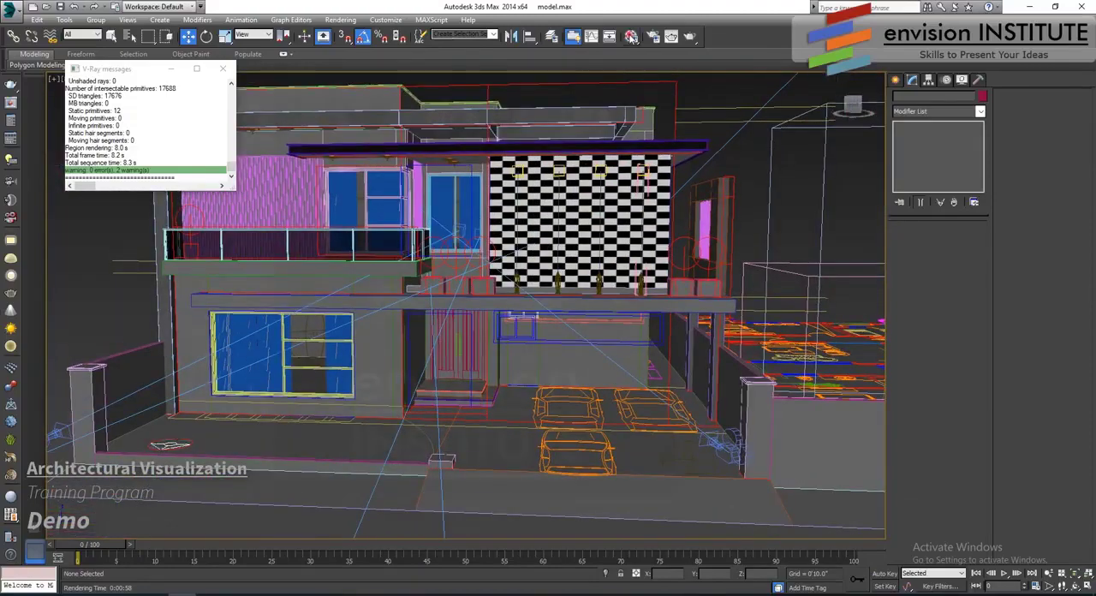
- Reopen the Material Editor and rename the 11 - Default wall material as "dark color"
{"action": "key", "text": "m"}
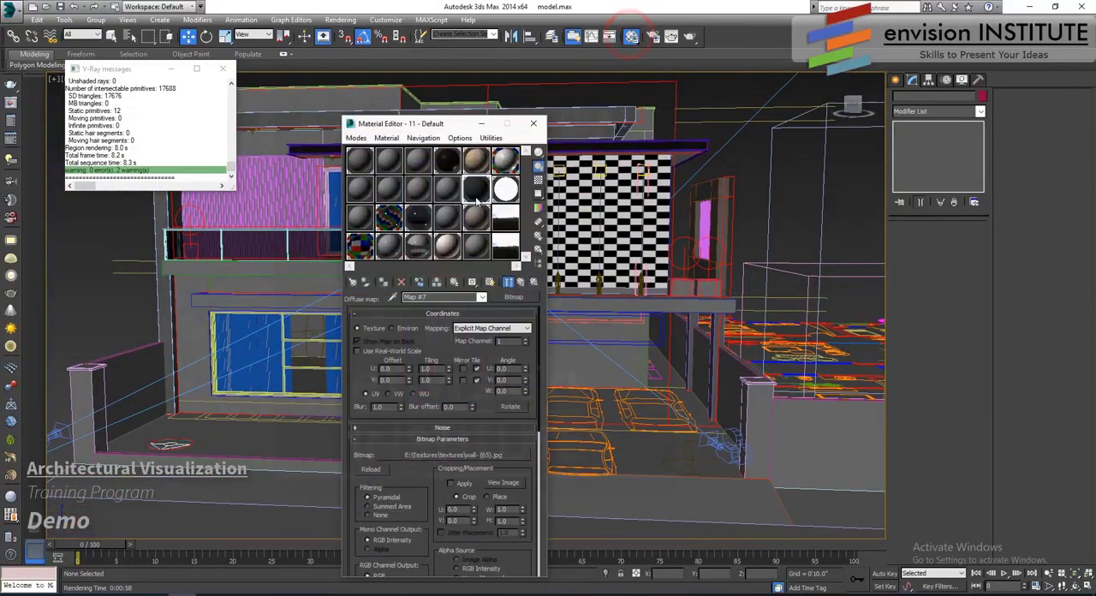
{"action": "left_click", "coordinate": [480, 249]}
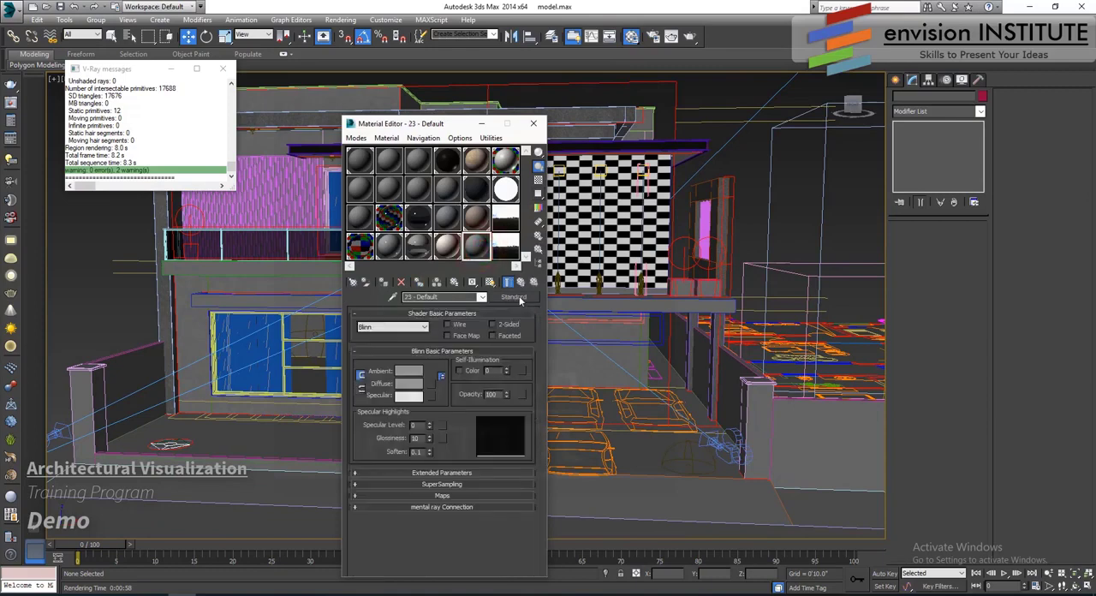
{"action": "left_click", "coordinate": [477, 189]}
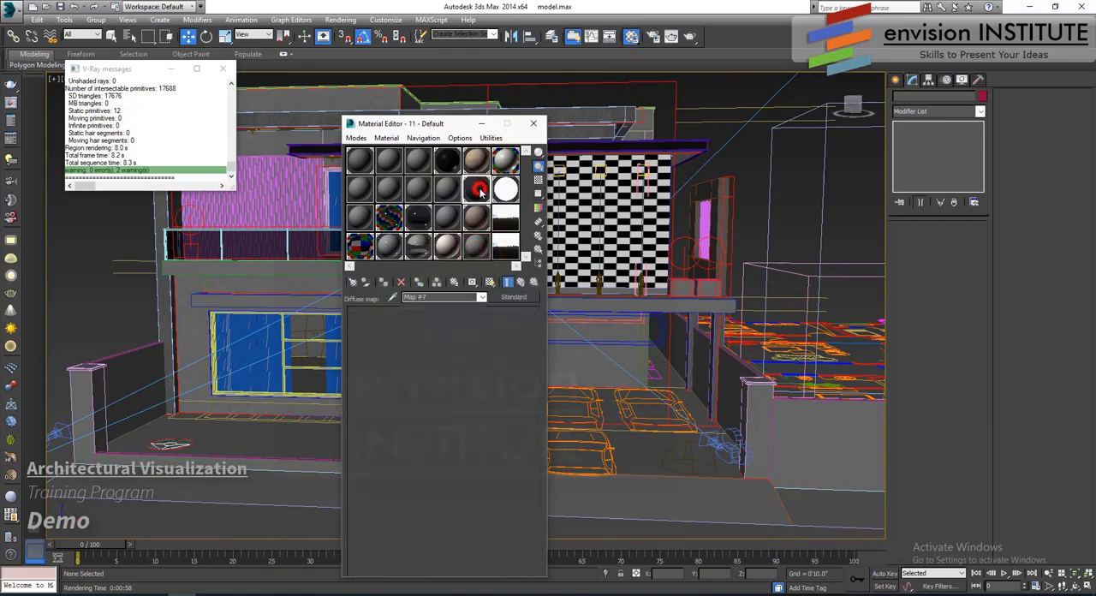
{"action": "left_click", "coordinate": [519, 283]}
{"action": "left_click", "coordinate": [442, 297]}
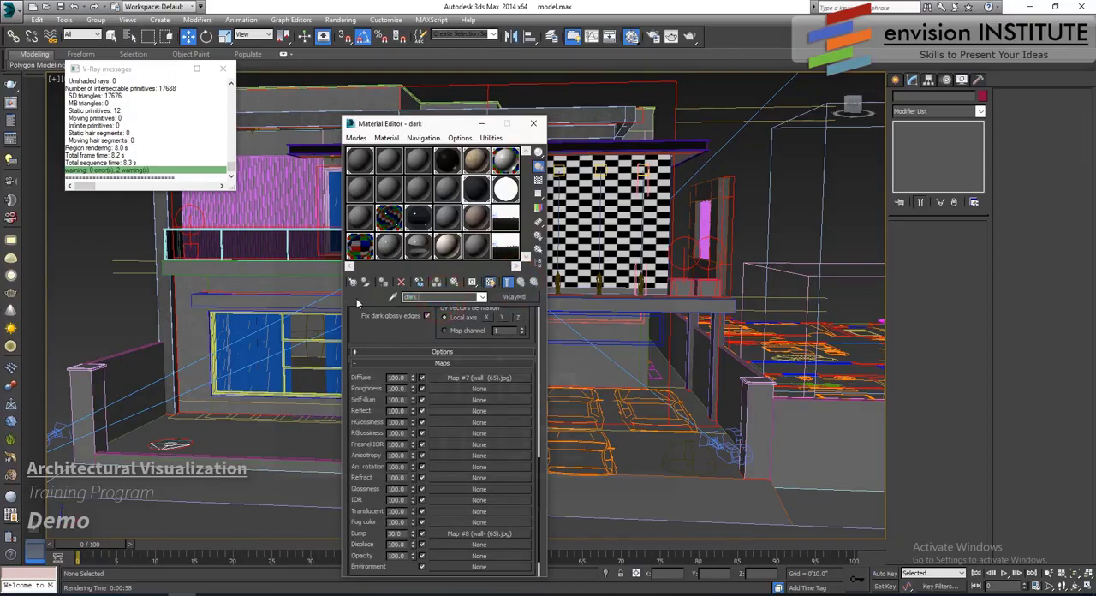
- Rename the 17 - Default wall material as "basic color"
{"action": "left_click", "coordinate": [477, 218]}
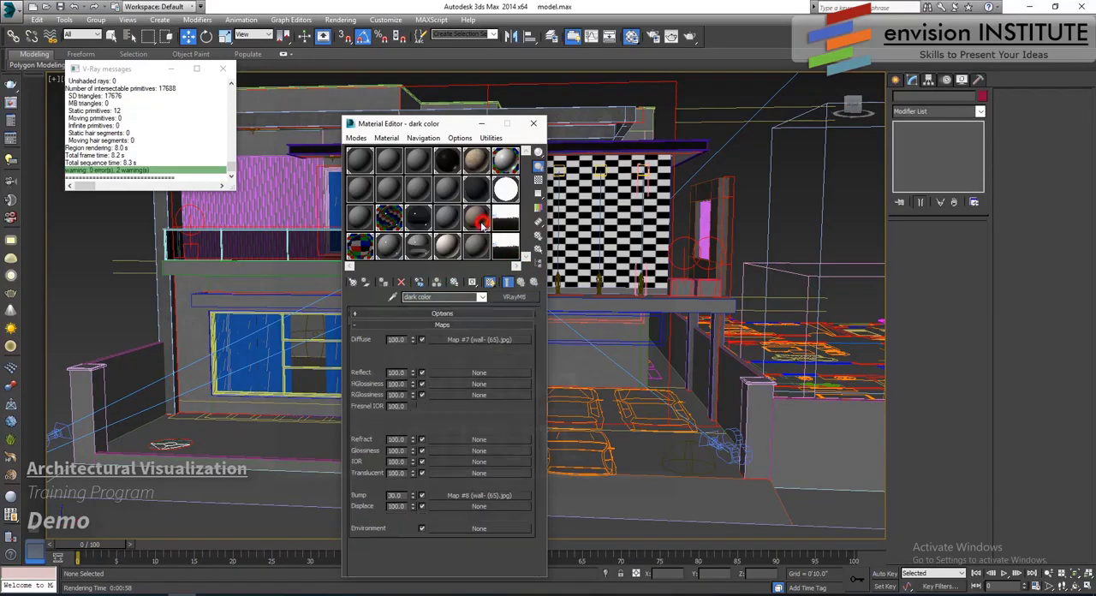
{"action": "left_click", "coordinate": [519, 283]}
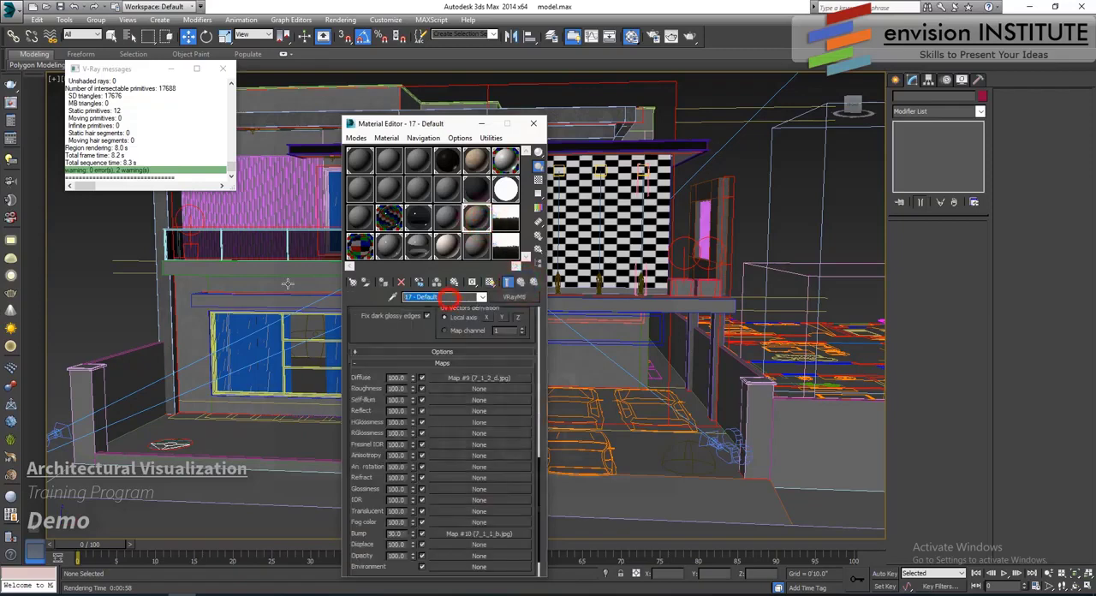
{"action": "type", "text": "basic color"}
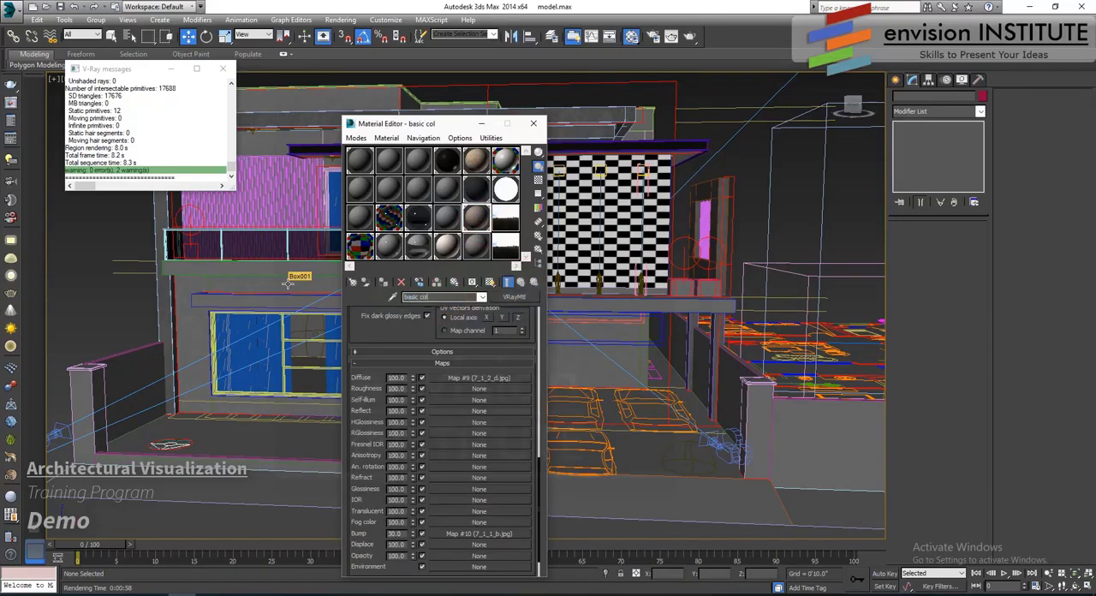
- Change the 23 - Default material to a VRayMtl and name it "white color"
{"action": "left_click", "coordinate": [476, 247]}
{"action": "left_click", "coordinate": [513, 296]}
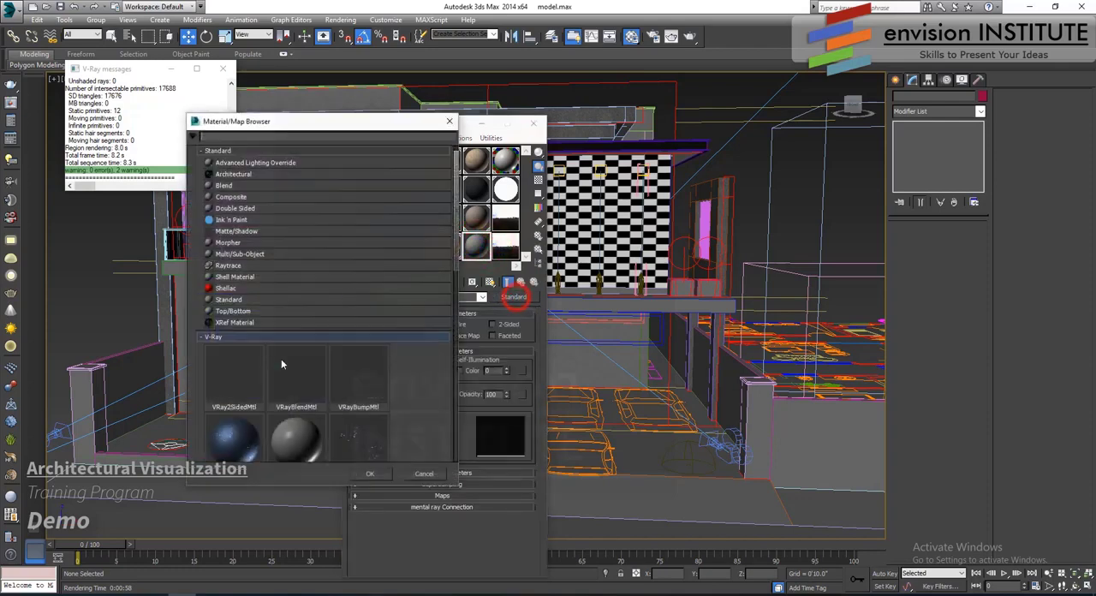
{"action": "scroll", "coordinate": [281, 364], "scroll_direction": "down", "scroll_amount": 5}
{"action": "double_click", "coordinate": [243, 418]}
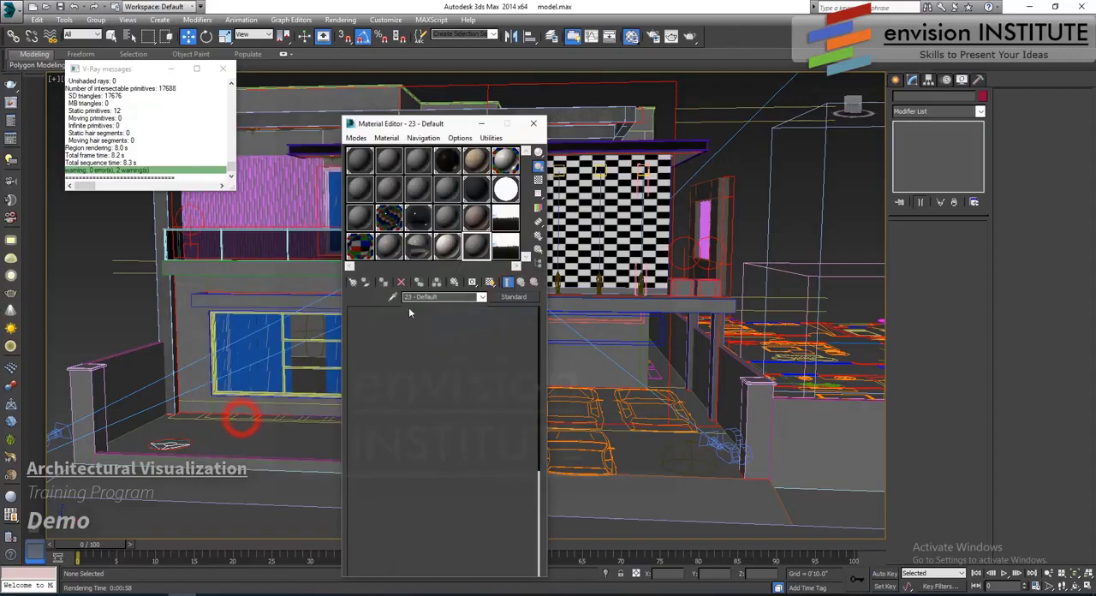
{"action": "left_click", "coordinate": [439, 297]}
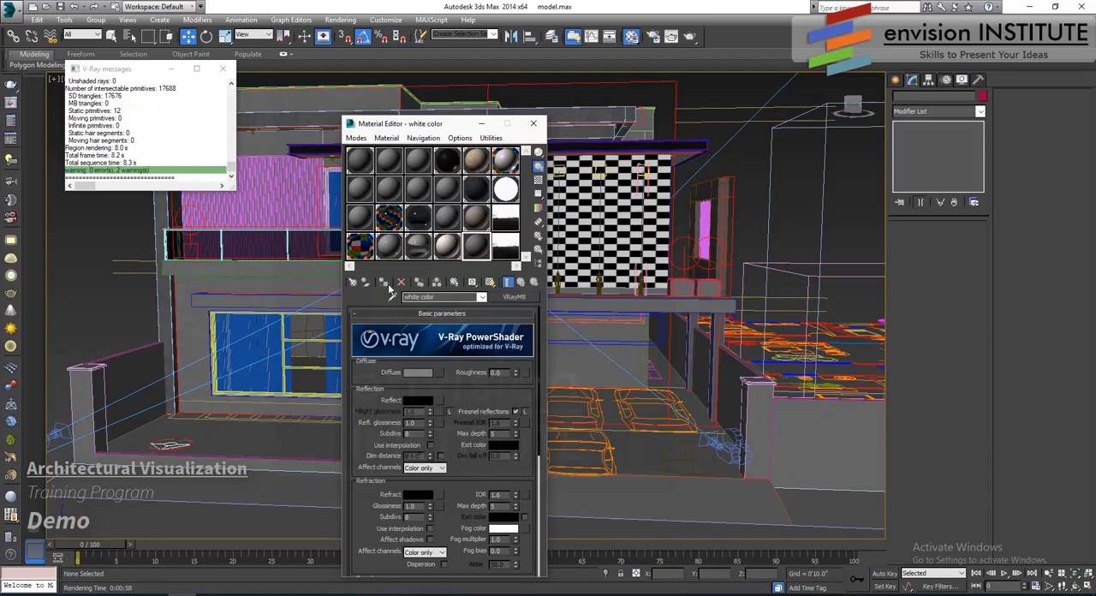
- Assign the white color material to the long slab above the ground floor and open its enlarged preview
{"action": "left_click", "coordinate": [615, 307]}
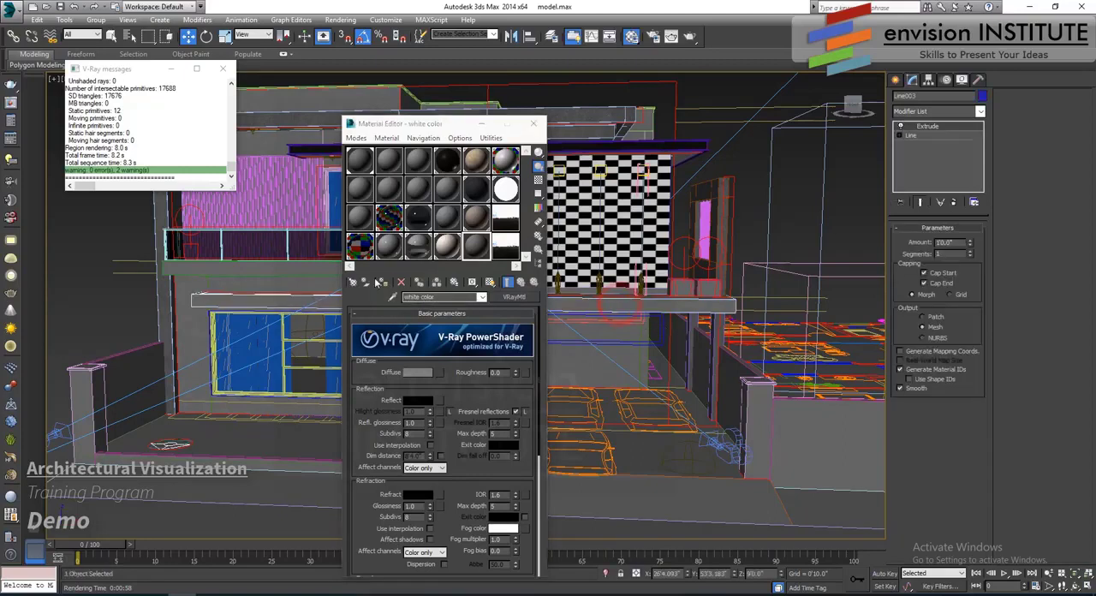
{"action": "left_click", "coordinate": [379, 283]}
{"action": "double_click", "coordinate": [476, 245]}
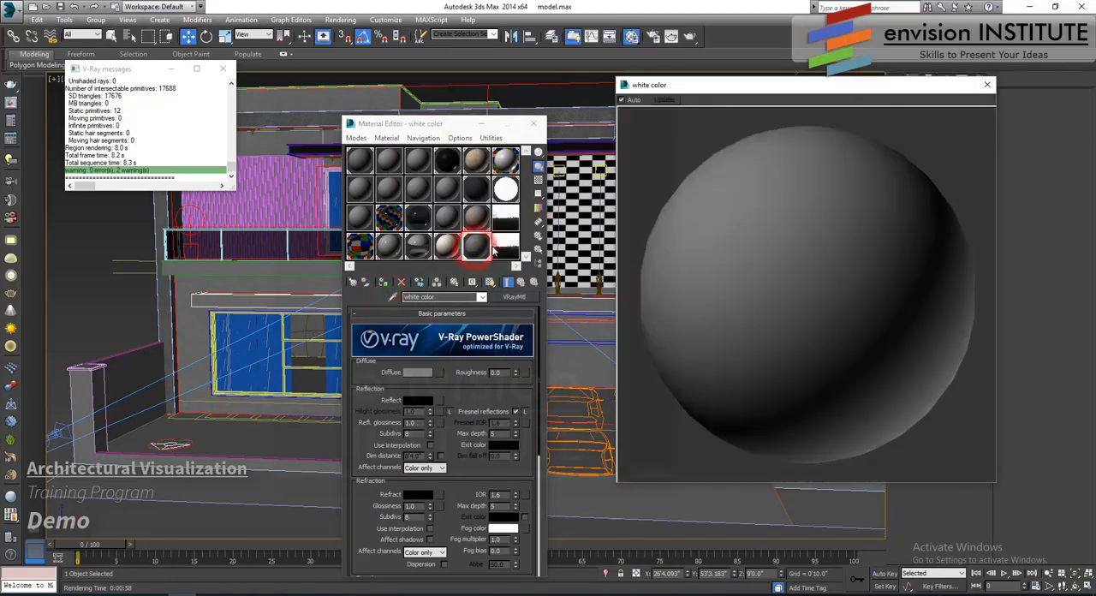
{"action": "left_click", "coordinate": [473, 224]}
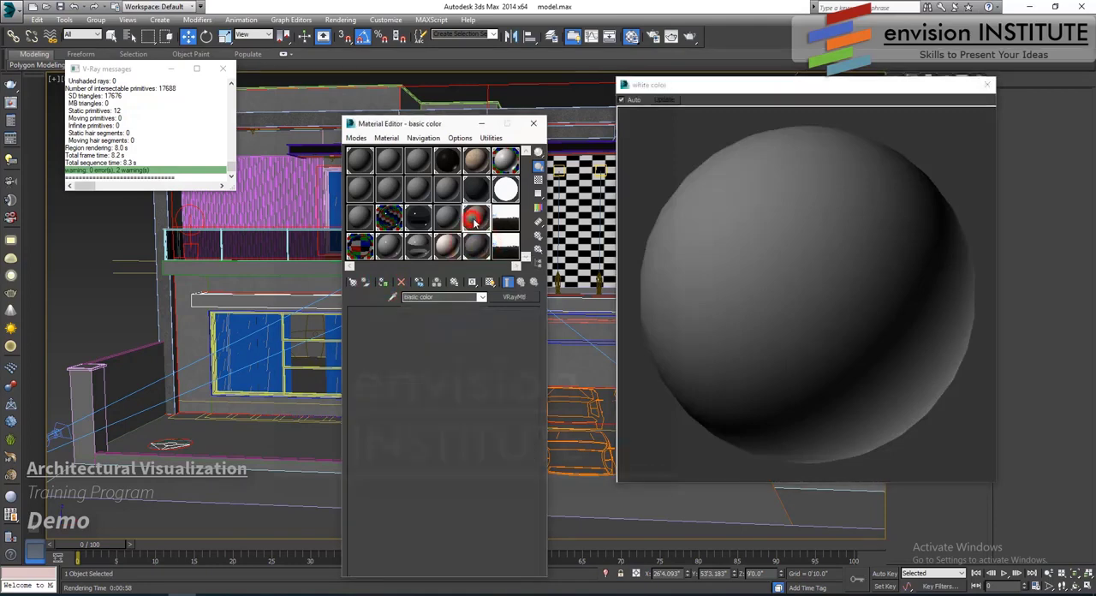
{"action": "scroll", "coordinate": [459, 386], "scroll_direction": "down", "scroll_amount": 10}
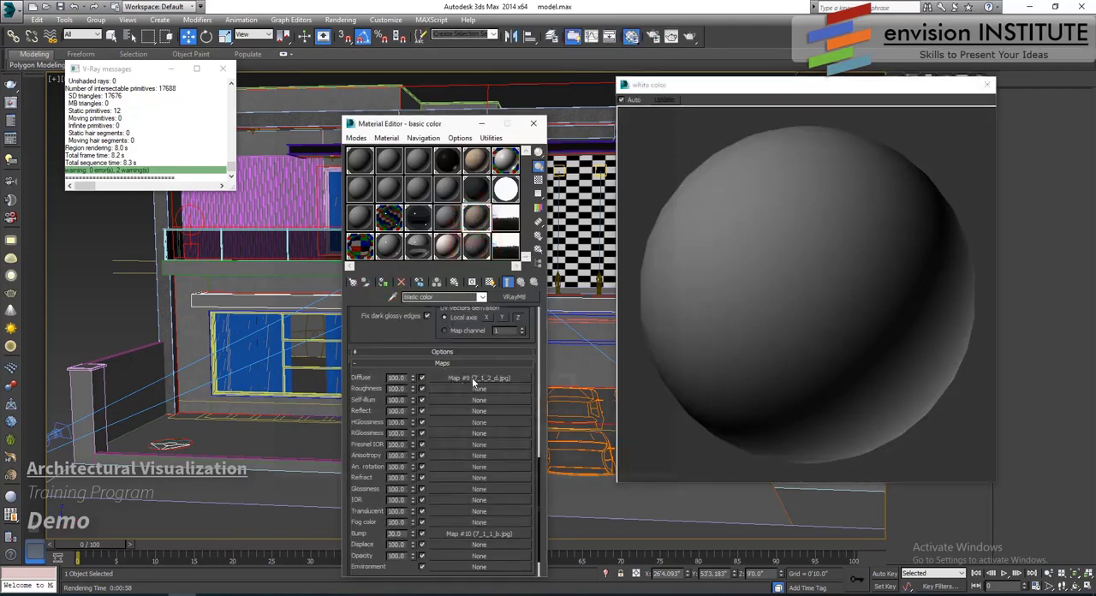
{"action": "left_click_drag", "start_coordinate": [471, 378], "coordinate": [480, 251]}
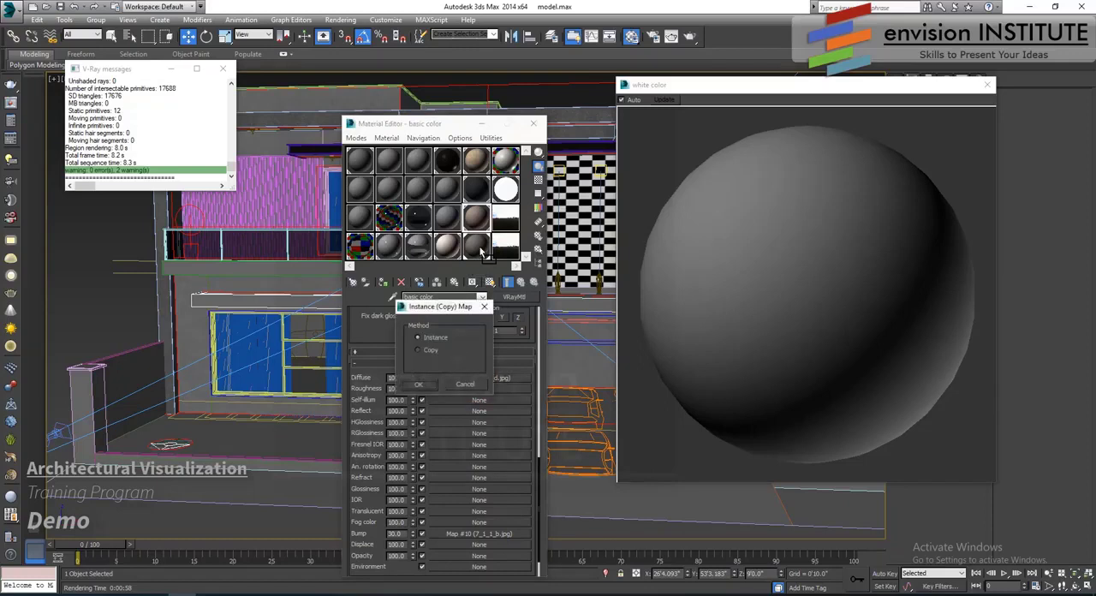
{"action": "left_click", "coordinate": [465, 386]}
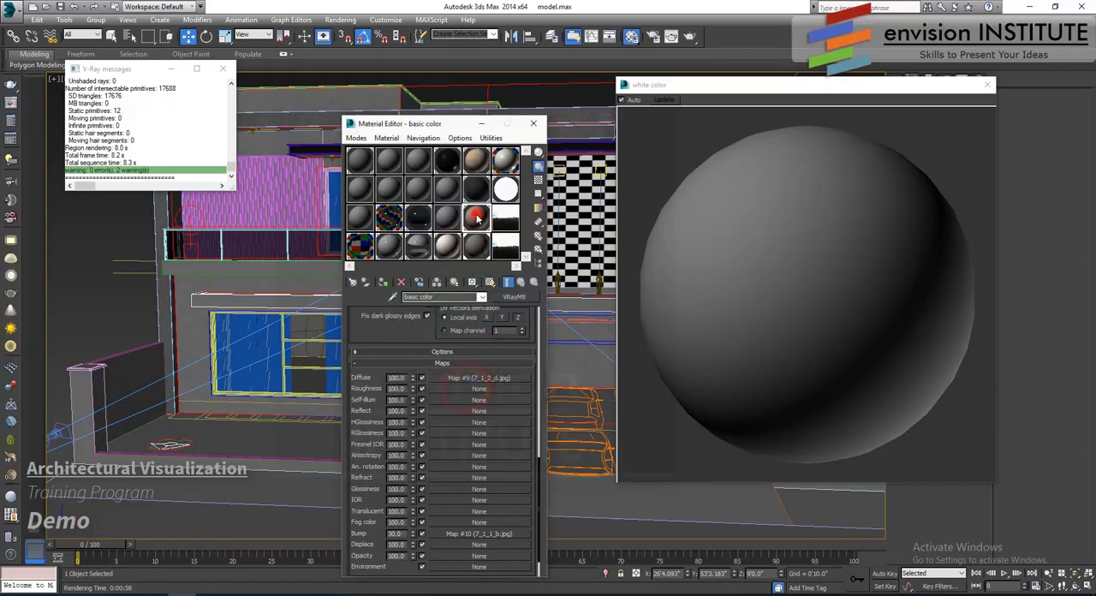
{"action": "left_click", "coordinate": [477, 249]}
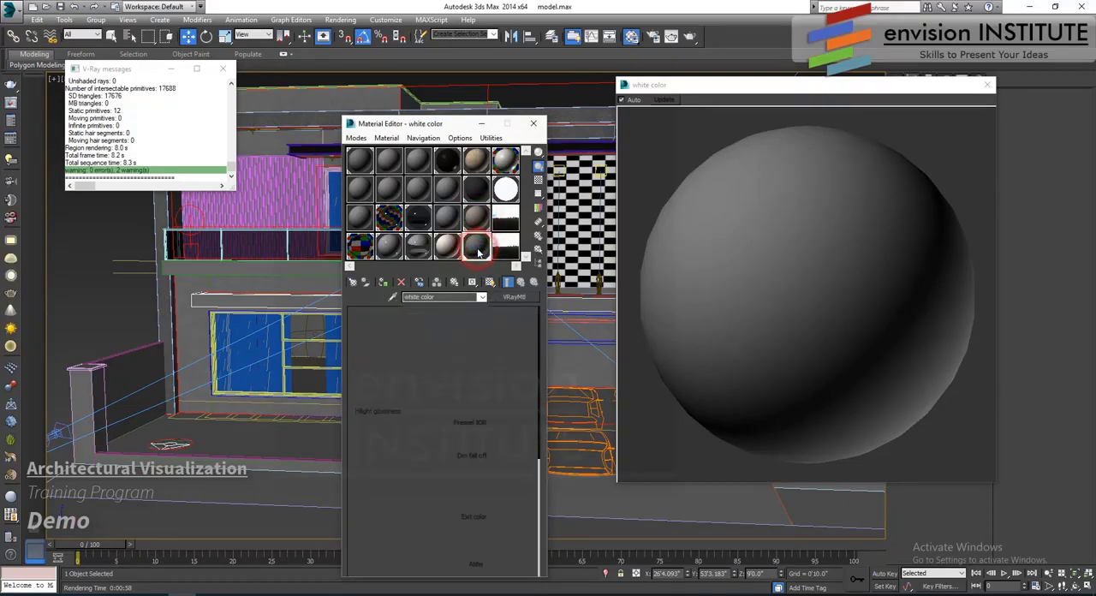
- Copy the 7_1_2_d.jpg diffuse map from the basic color material into the white color material's diffuse slot
{"action": "left_click", "coordinate": [476, 218]}
{"action": "scroll", "coordinate": [447, 403], "scroll_direction": "down", "scroll_amount": 10}
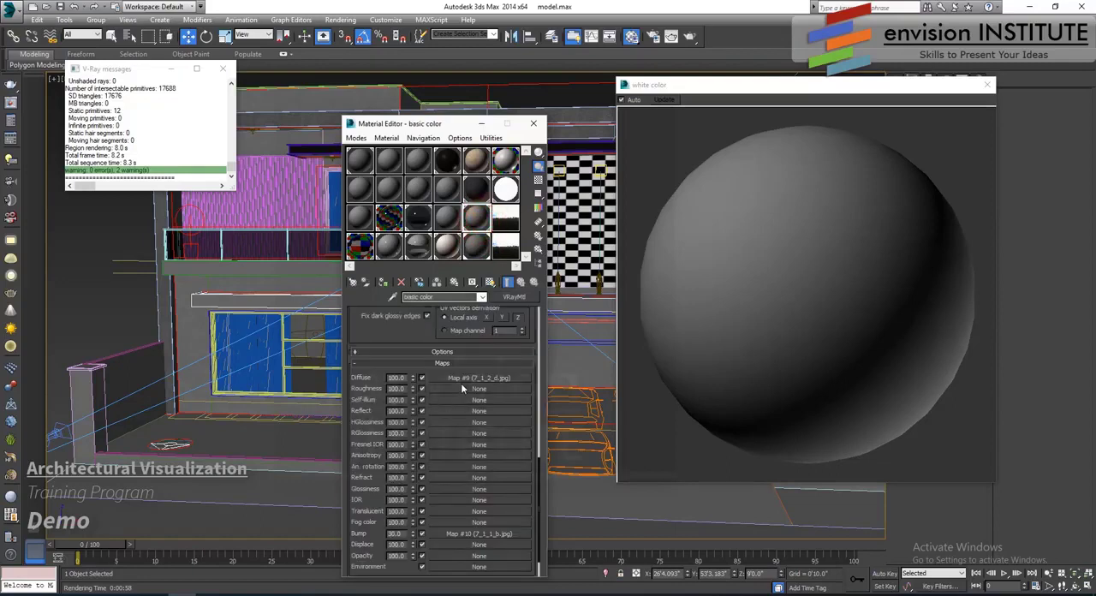
{"action": "right_click", "coordinate": [465, 379]}
{"action": "left_click", "coordinate": [497, 398]}
{"action": "left_click", "coordinate": [476, 244]}
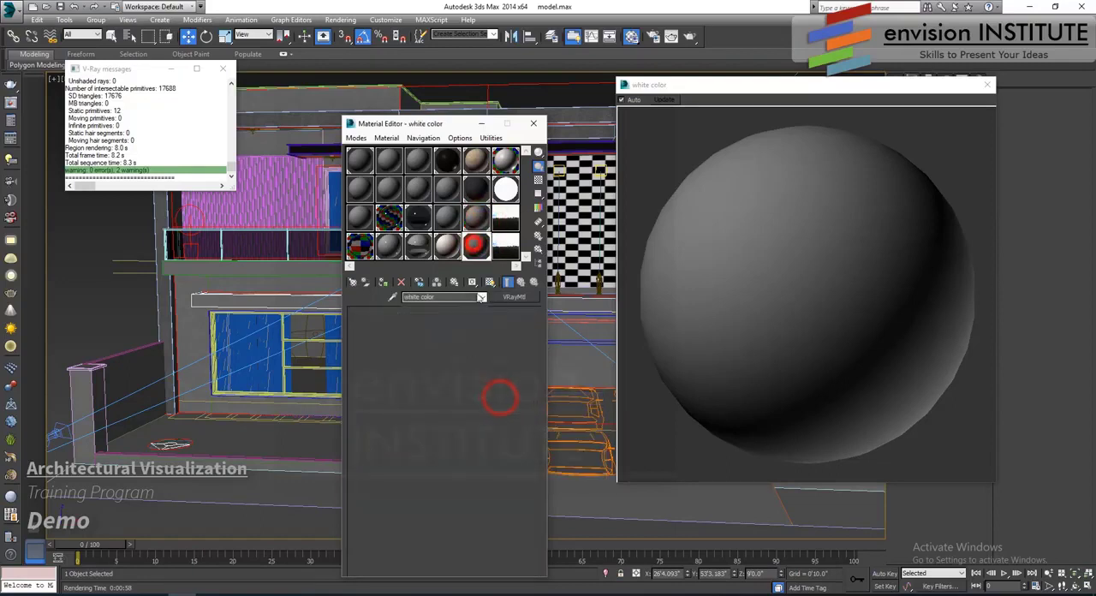
{"action": "right_click", "coordinate": [438, 373]}
{"action": "left_click", "coordinate": [454, 380]}
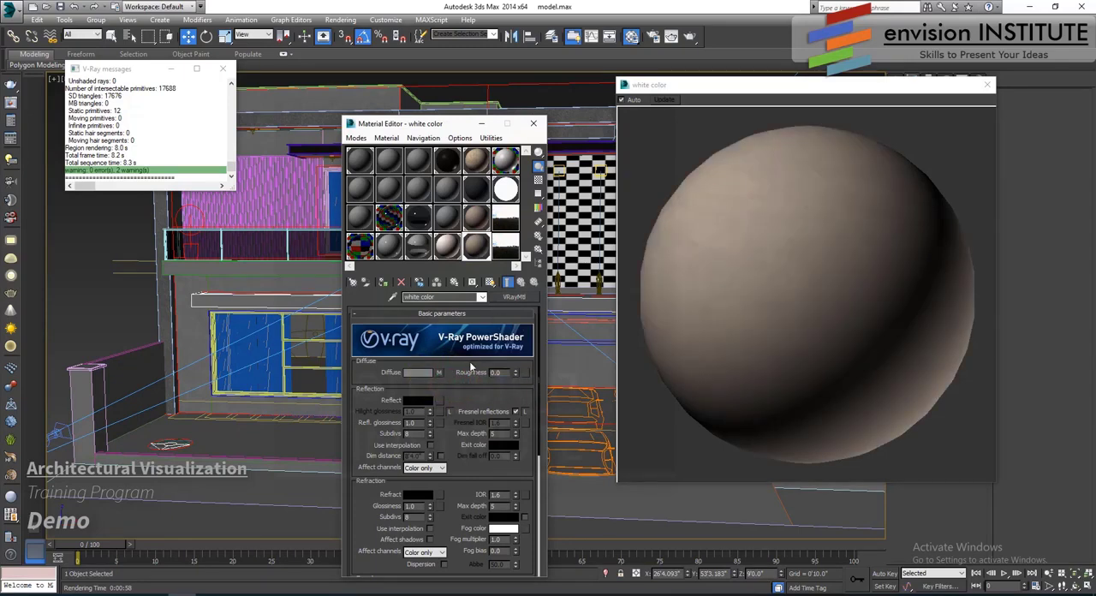
- Copy the wall- (65).jpg bump map from the dark color material into the white color material's bump slot
{"action": "scroll", "coordinate": [451, 389], "scroll_direction": "down", "scroll_amount": 5}
{"action": "scroll", "coordinate": [465, 406], "scroll_direction": "down", "scroll_amount": 5}
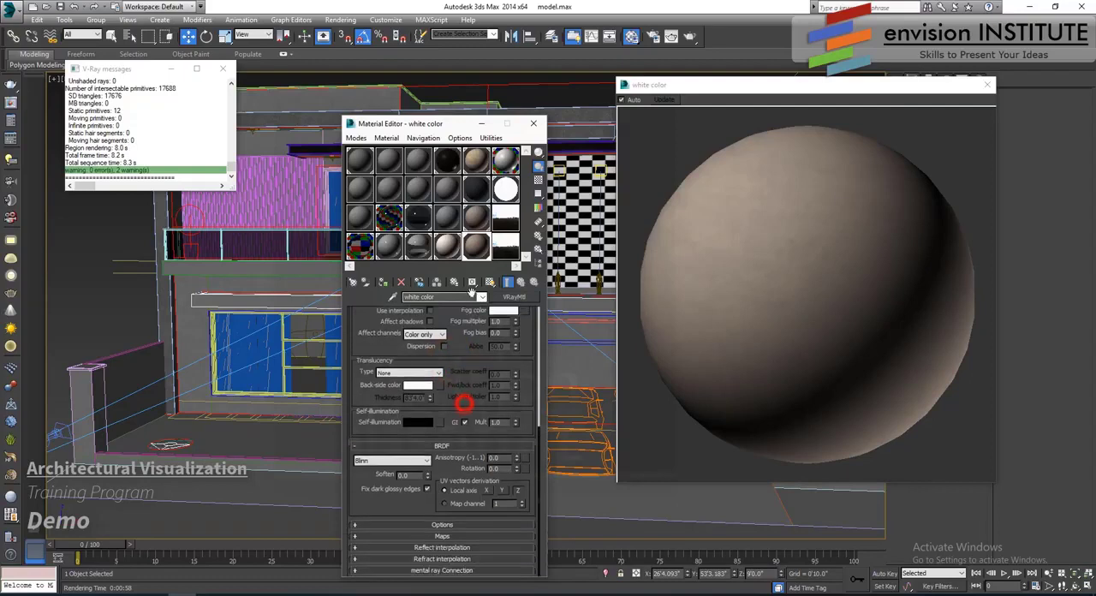
{"action": "left_click", "coordinate": [476, 188]}
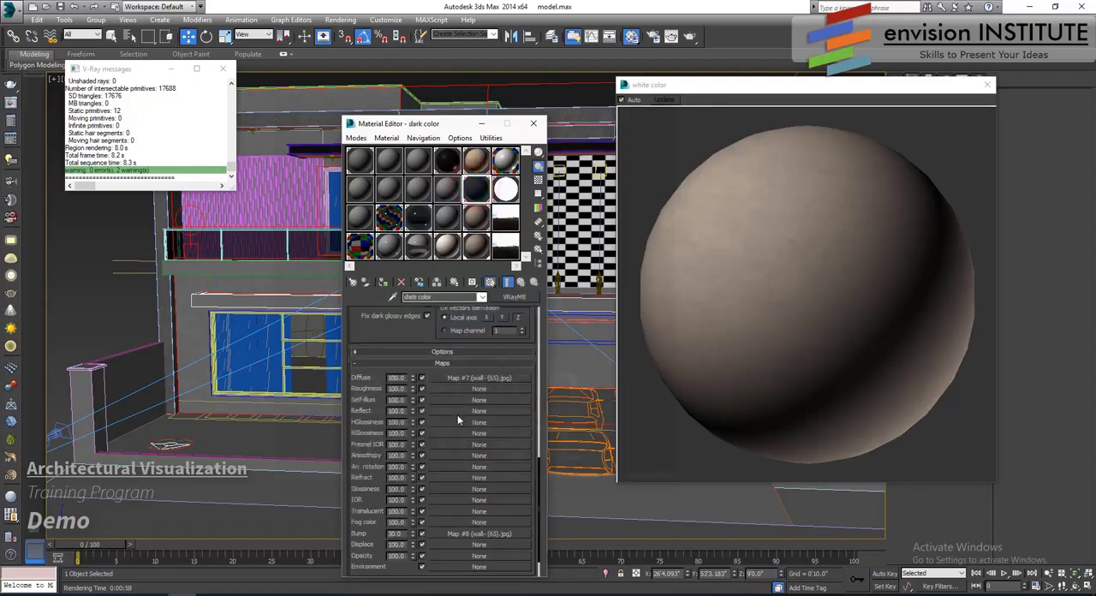
{"action": "right_click", "coordinate": [479, 534]}
{"action": "left_click", "coordinate": [509, 446]}
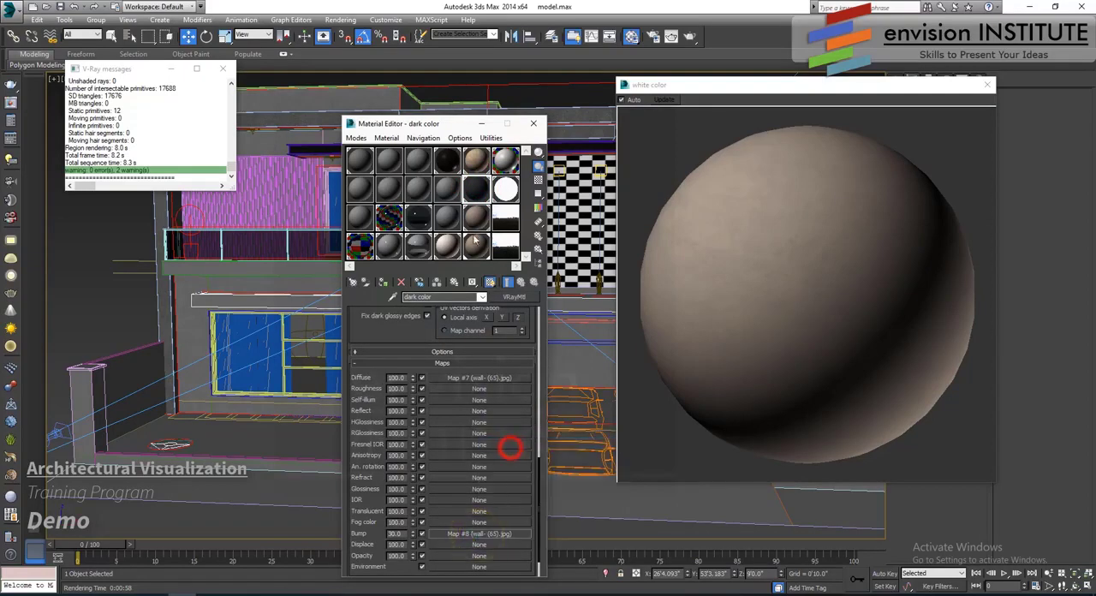
{"action": "left_click", "coordinate": [476, 246]}
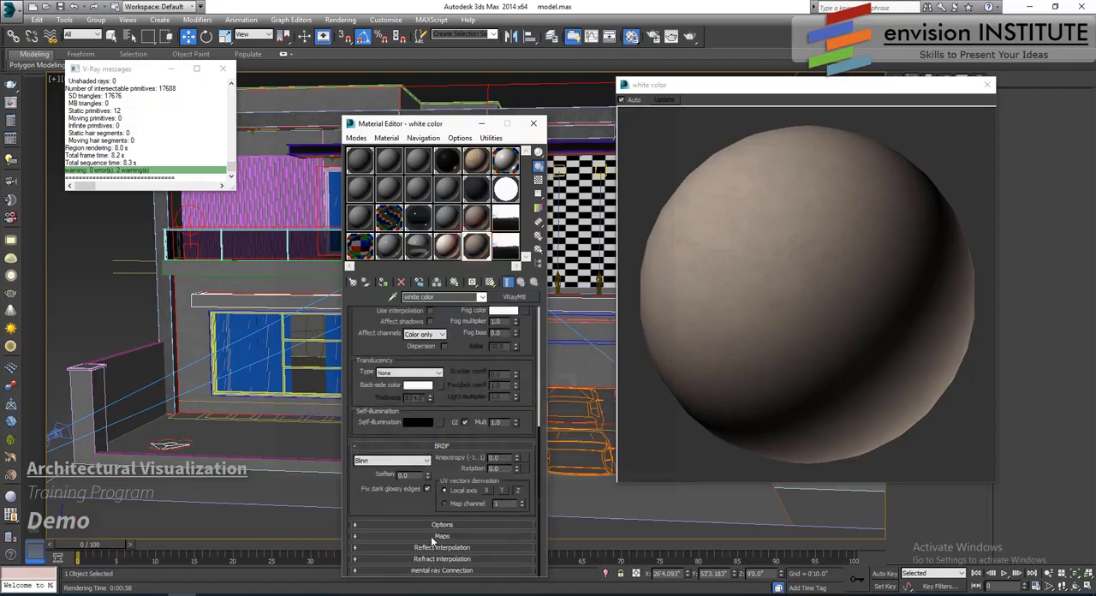
{"action": "scroll", "coordinate": [428, 537], "scroll_direction": "down", "scroll_amount": 10}
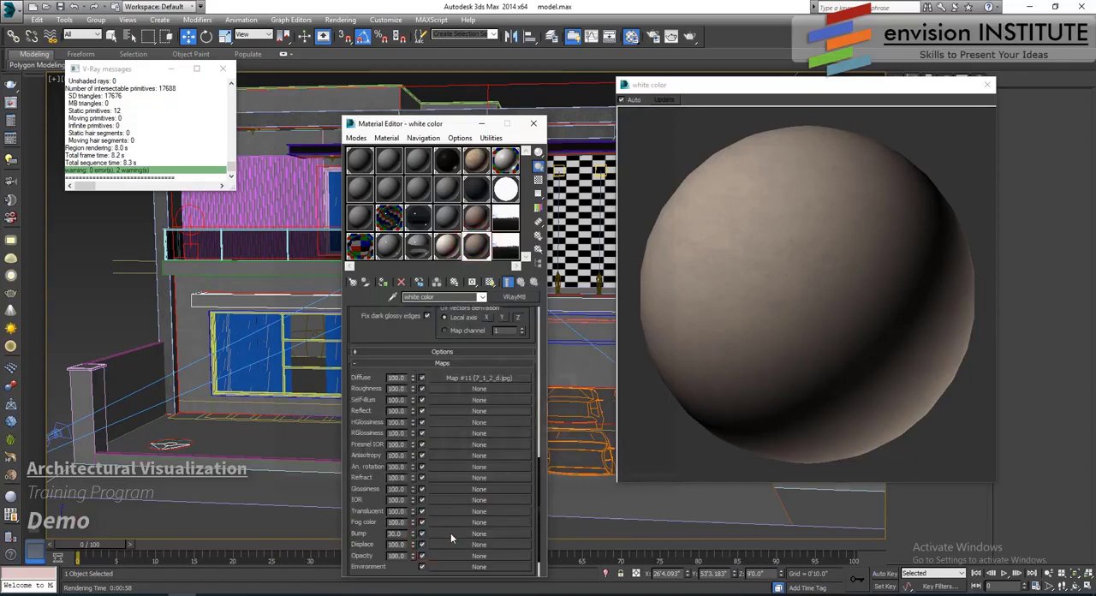
{"action": "right_click", "coordinate": [450, 532]}
{"action": "left_click", "coordinate": [470, 537]}
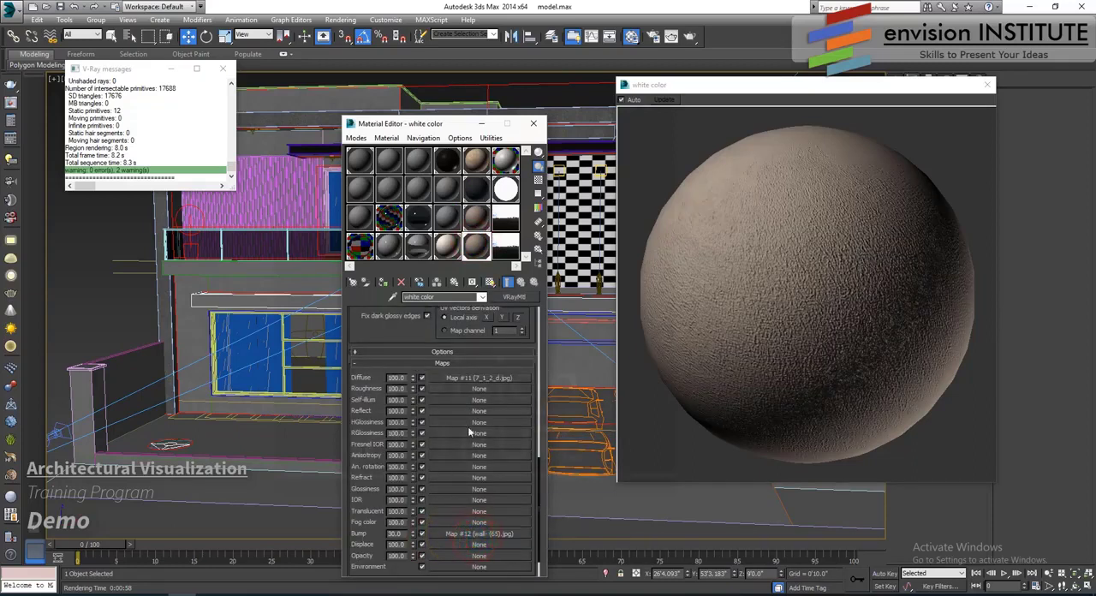
- Set the white color material's diffuse map amount to 20 and diffuse color value to 220, and close its preview and the Material Editor
{"action": "left_click", "coordinate": [522, 283]}
{"action": "scroll", "coordinate": [411, 512], "scroll_direction": "up", "scroll_amount": 5}
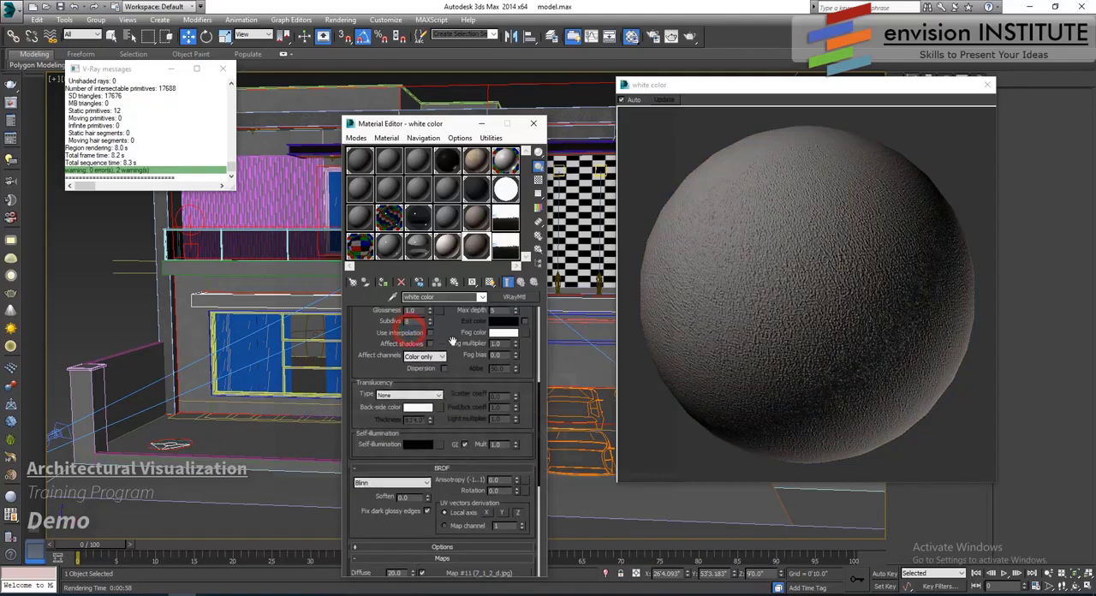
{"action": "left_click", "coordinate": [425, 321]}
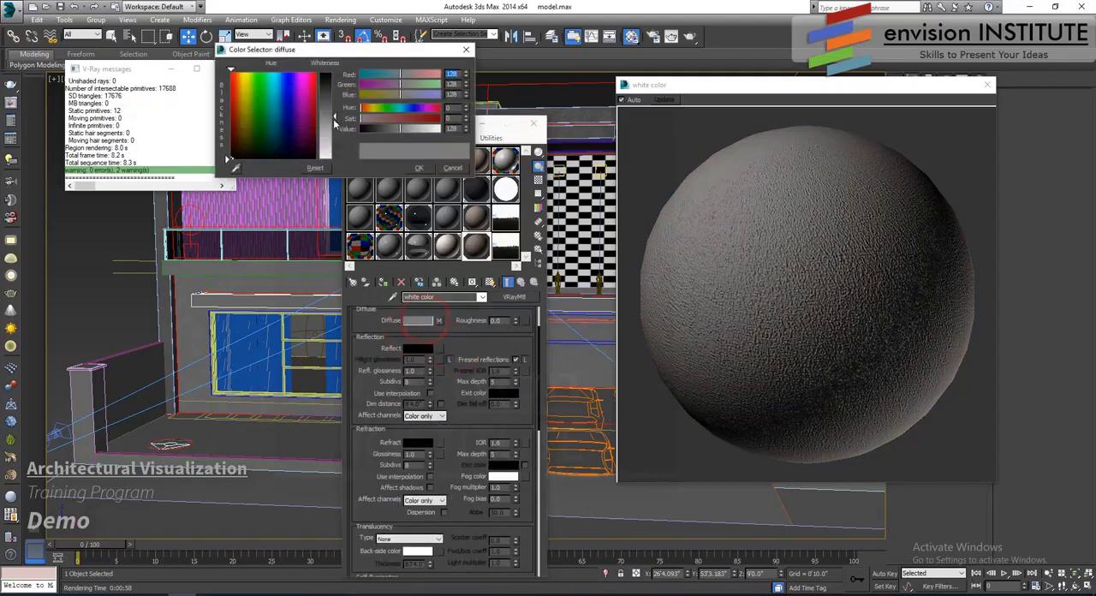
{"action": "left_click", "coordinate": [326, 121]}
{"action": "left_click", "coordinate": [459, 130]}
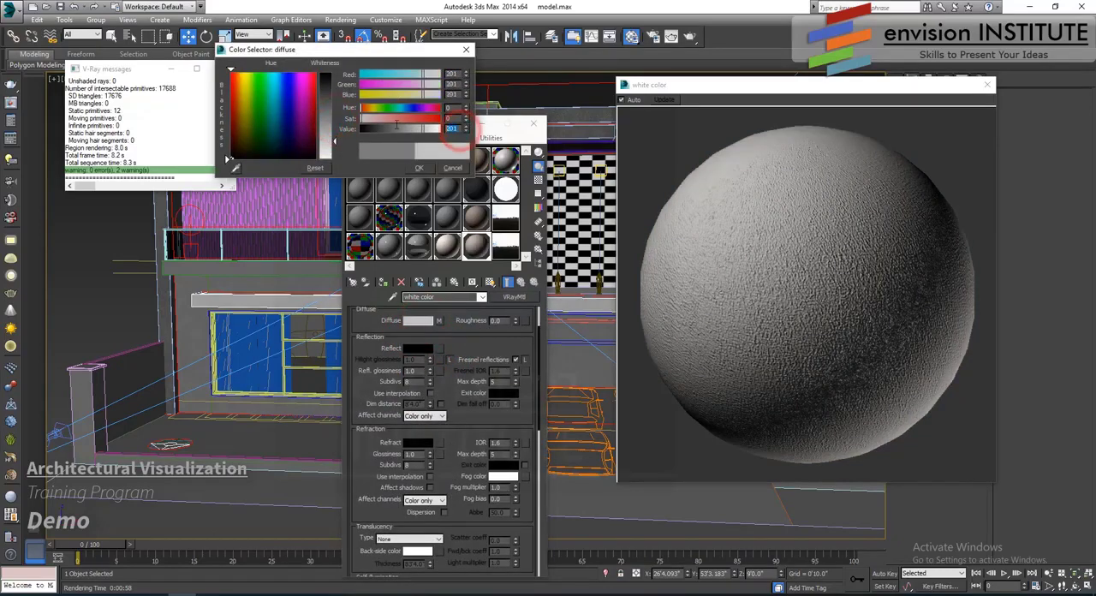
{"action": "type", "text": "220"}
{"action": "key", "text": "Return"}
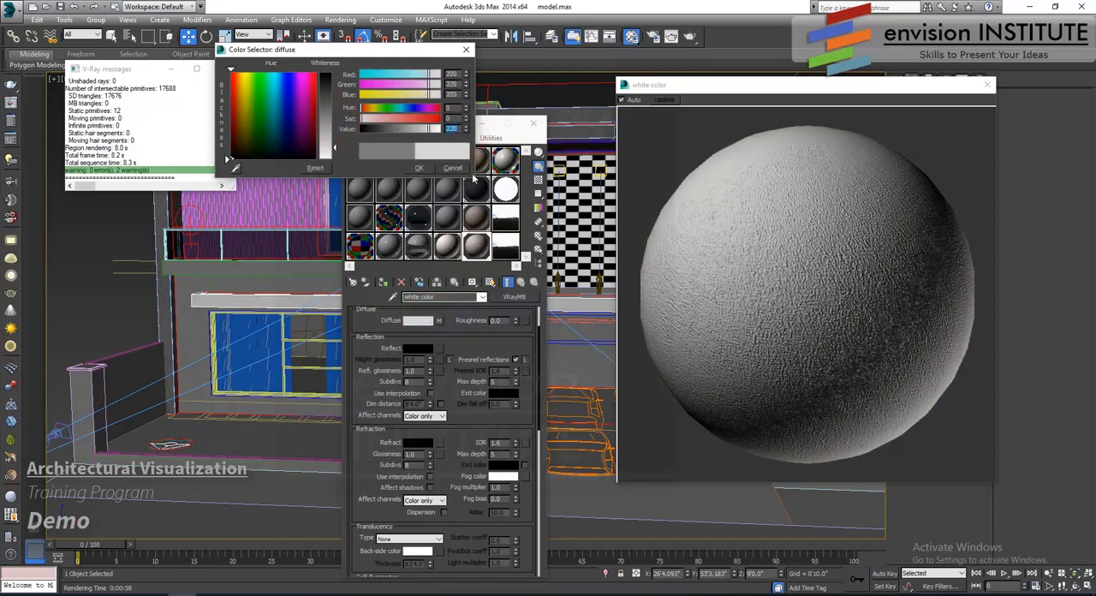
{"action": "left_click", "coordinate": [423, 168]}
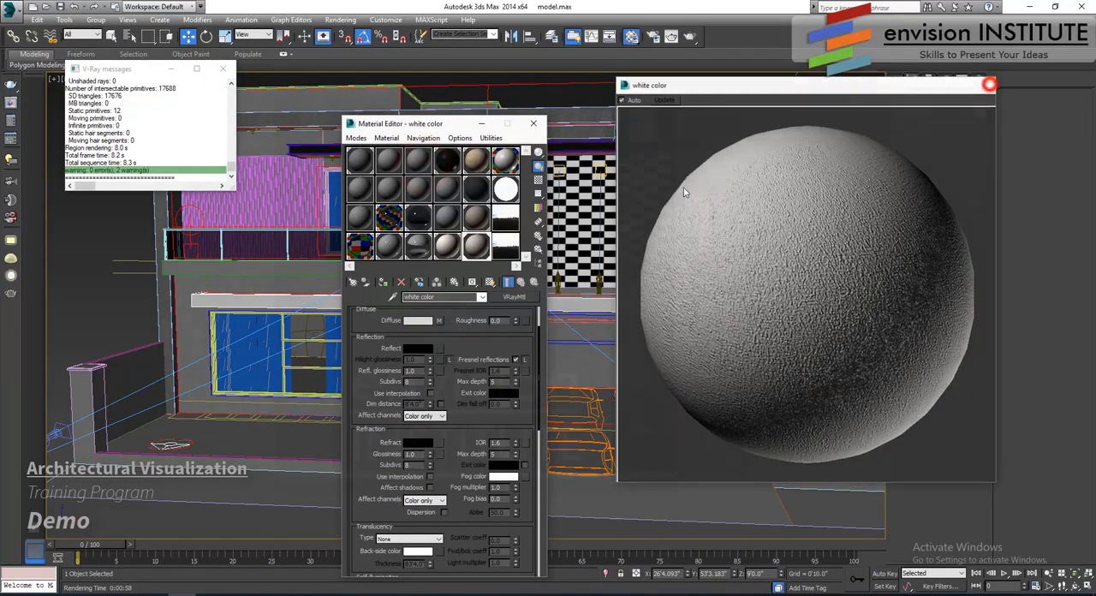
{"action": "left_click", "coordinate": [987, 85]}
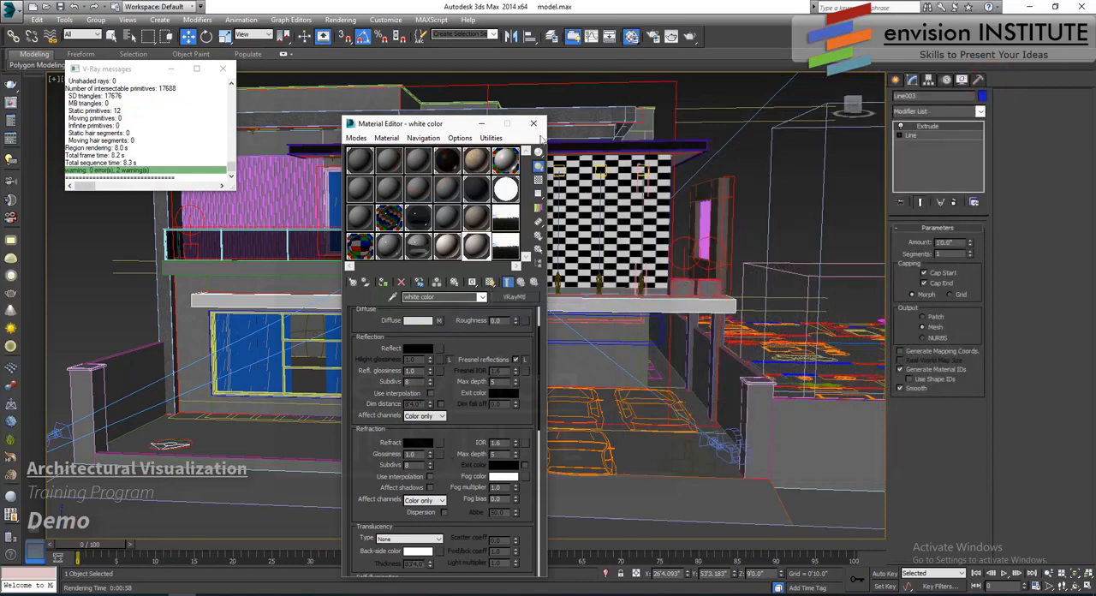
{"action": "left_click", "coordinate": [532, 126]}
- Add the balcony's front band to the slab selection and apply a UVW Map modifier to both objects
{"action": "left_click", "coordinate": [355, 269], "text": "ctrl"}
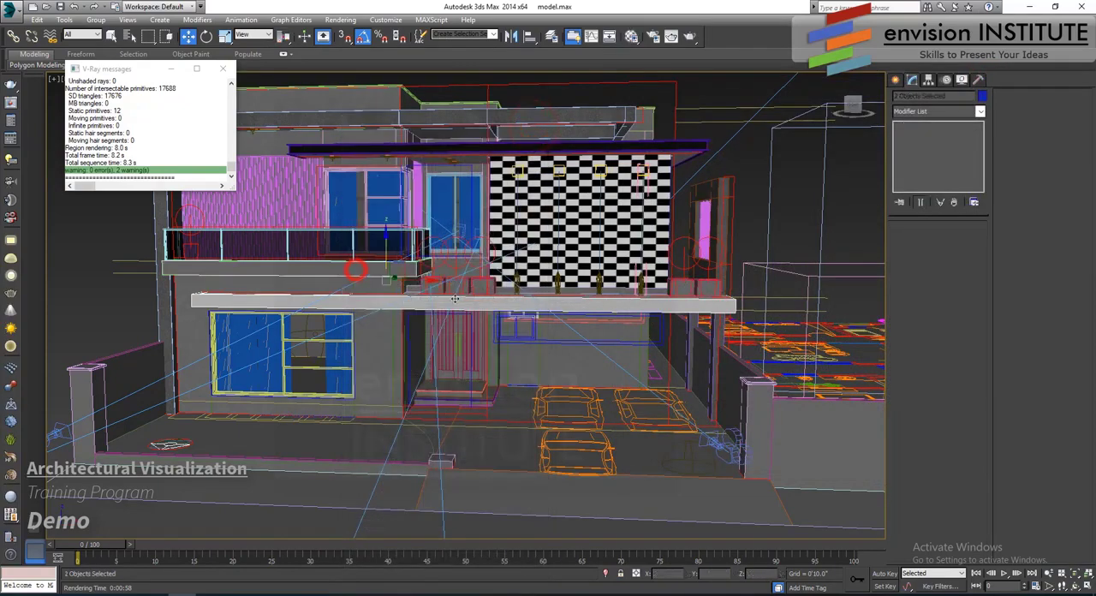
{"action": "scroll", "coordinate": [469, 287], "scroll_direction": "down", "scroll_amount": 2}
{"action": "middle_click_drag", "start_coordinate": [469, 288], "coordinate": [469, 320], "text": "alt"}
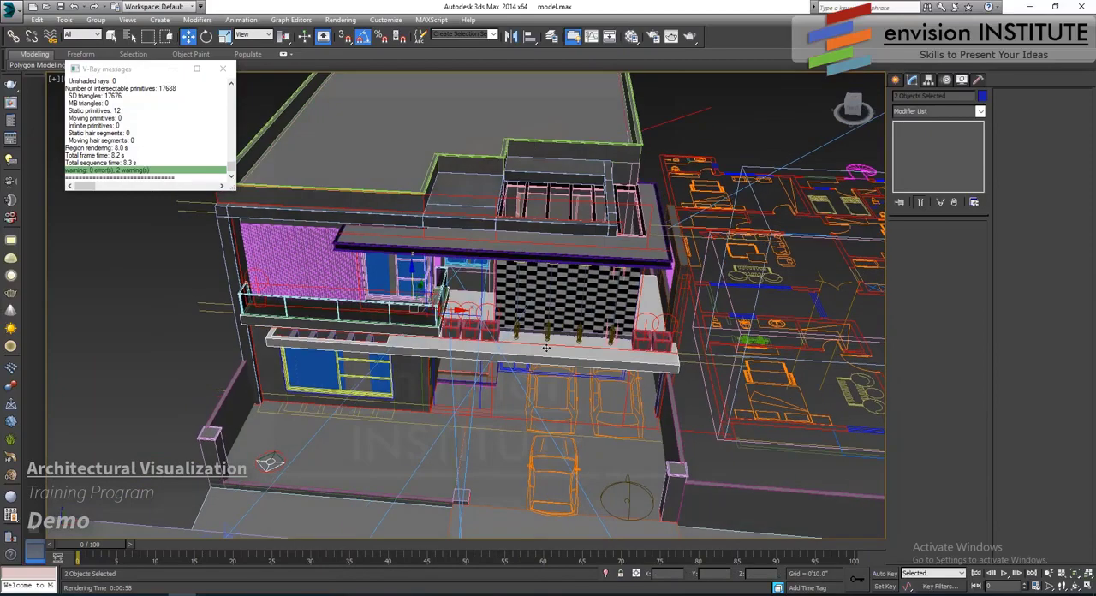
{"action": "scroll", "coordinate": [544, 346], "scroll_direction": "up", "scroll_amount": 3}
{"action": "left_click", "coordinate": [932, 115]}
{"action": "scroll", "coordinate": [936, 428], "scroll_direction": "down", "scroll_amount": 10}
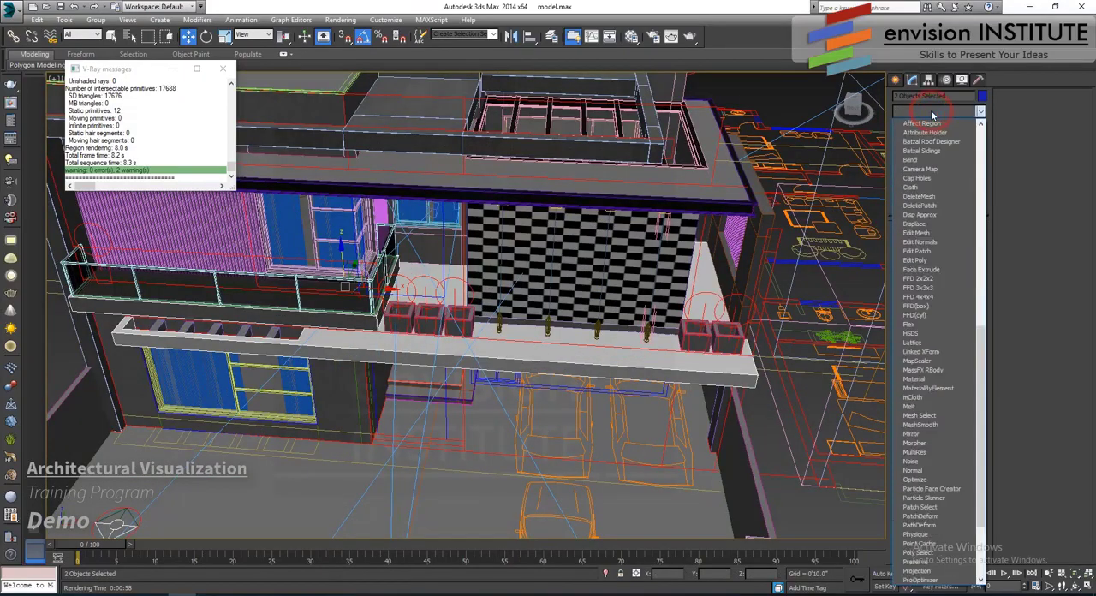
{"action": "left_click", "coordinate": [922, 480]}
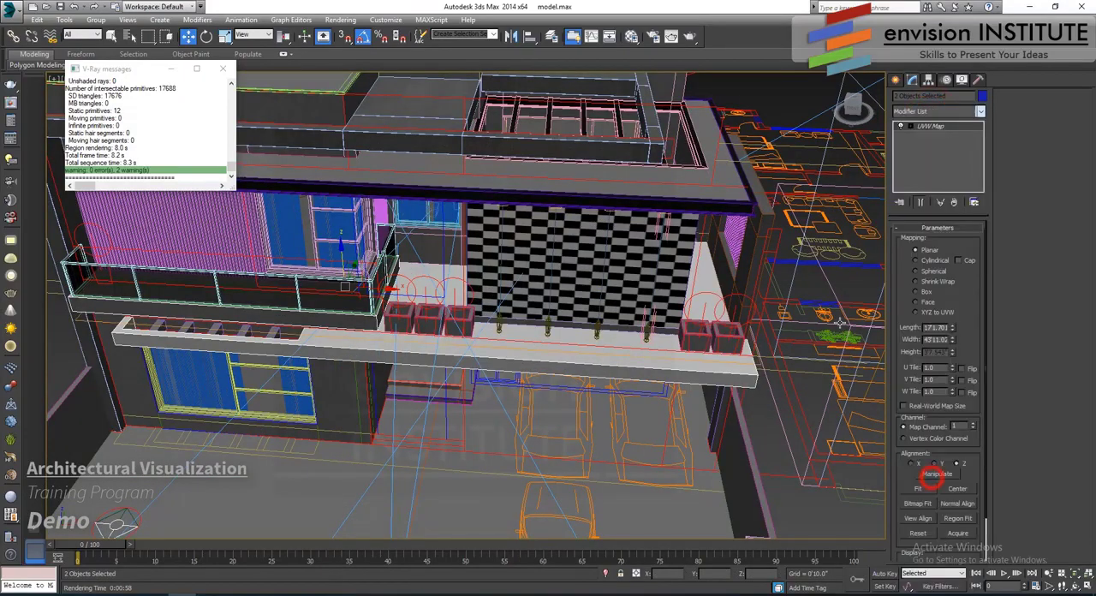
- Switch the UVW Map to Box mapping with length, width and height of 120 inches (10'0")
{"action": "left_click", "coordinate": [917, 292]}
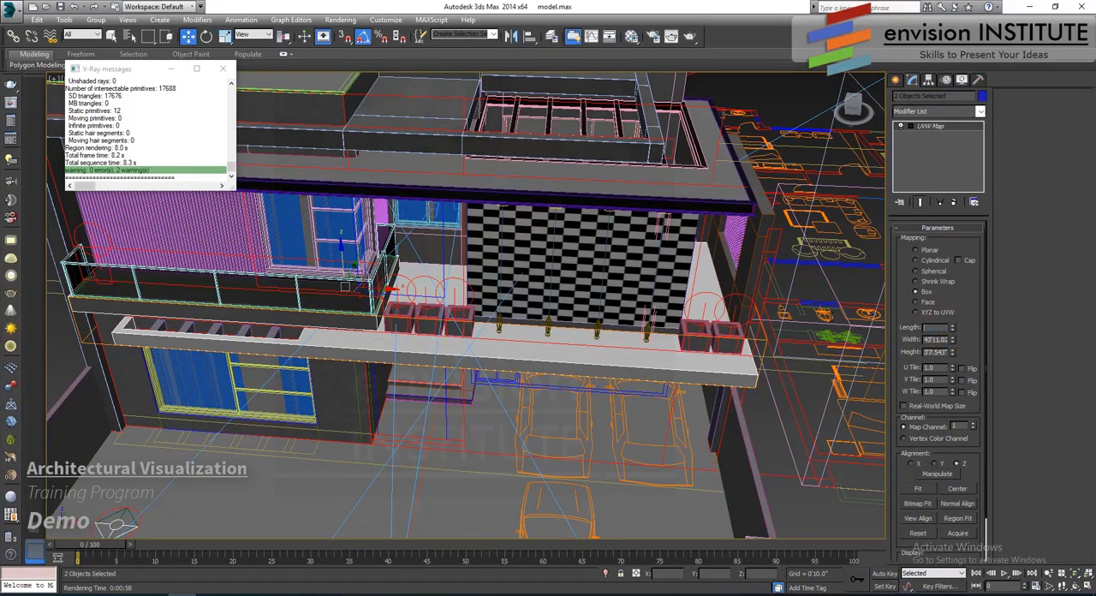
{"action": "key", "text": "Tab"}
{"action": "type", "text": "120"}
{"action": "key", "text": "Tab"}
{"action": "type", "text": "120"}
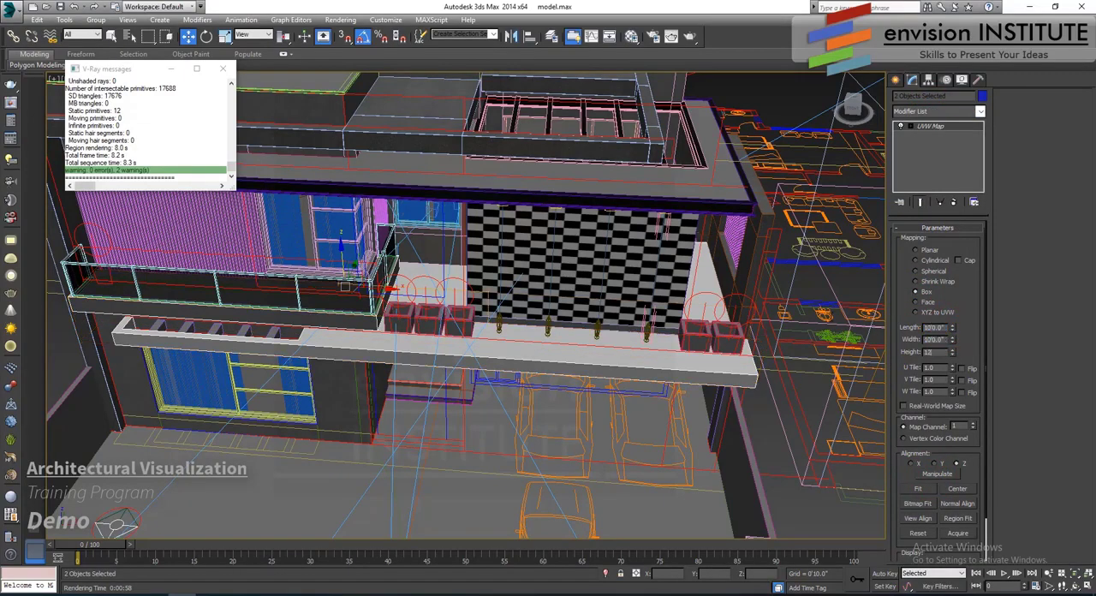
{"action": "key", "text": "Return"}
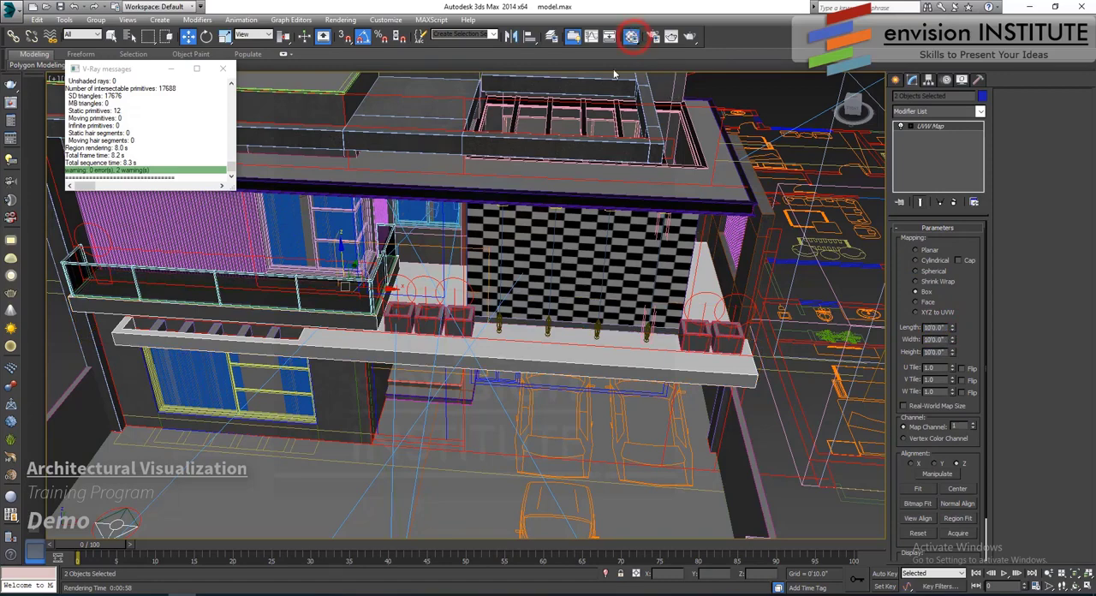
- Reopen the Material Editor, show the white color material's wall- (65).jpg bump map in the viewport, and move the editor aside
{"action": "key", "text": "m"}
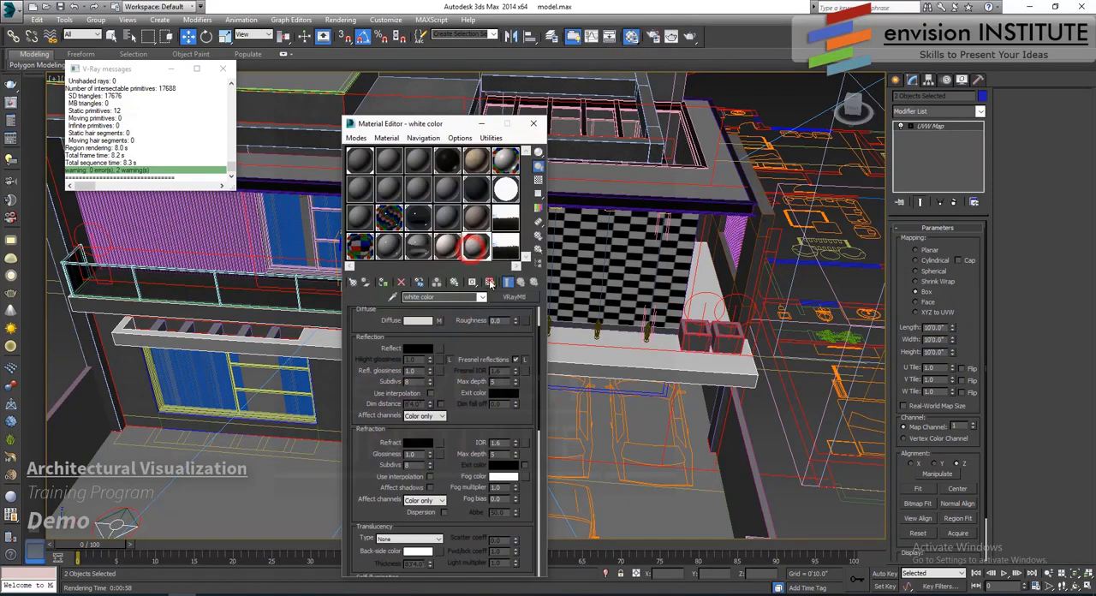
{"action": "left_click", "coordinate": [489, 281]}
{"action": "left_click_drag", "start_coordinate": [464, 421], "coordinate": [487, 205]}
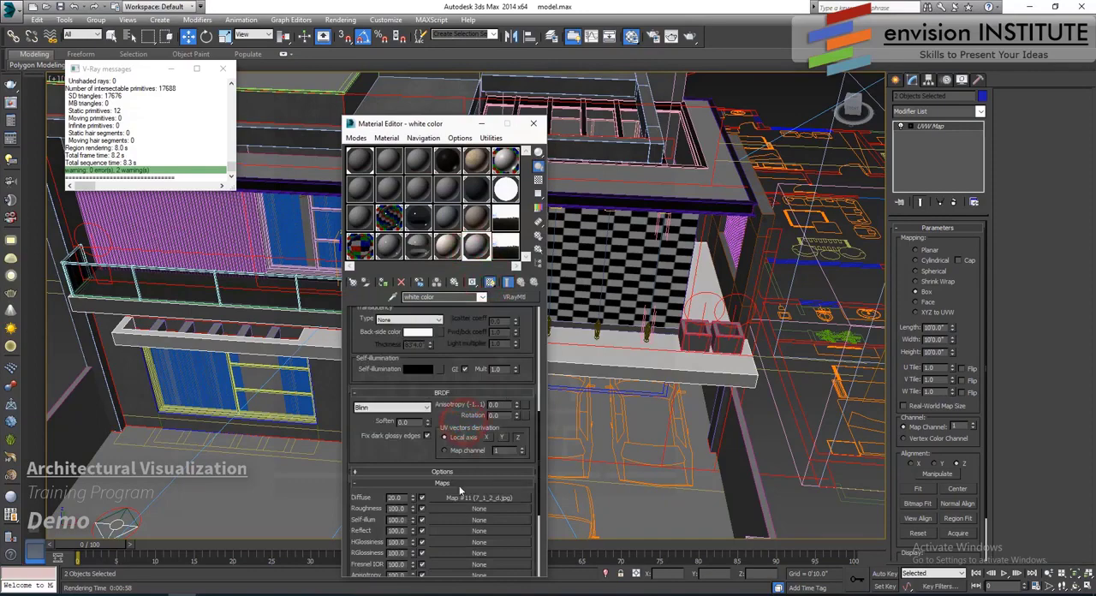
{"action": "scroll", "coordinate": [458, 438], "scroll_direction": "down", "scroll_amount": 3}
{"action": "left_click", "coordinate": [465, 519]}
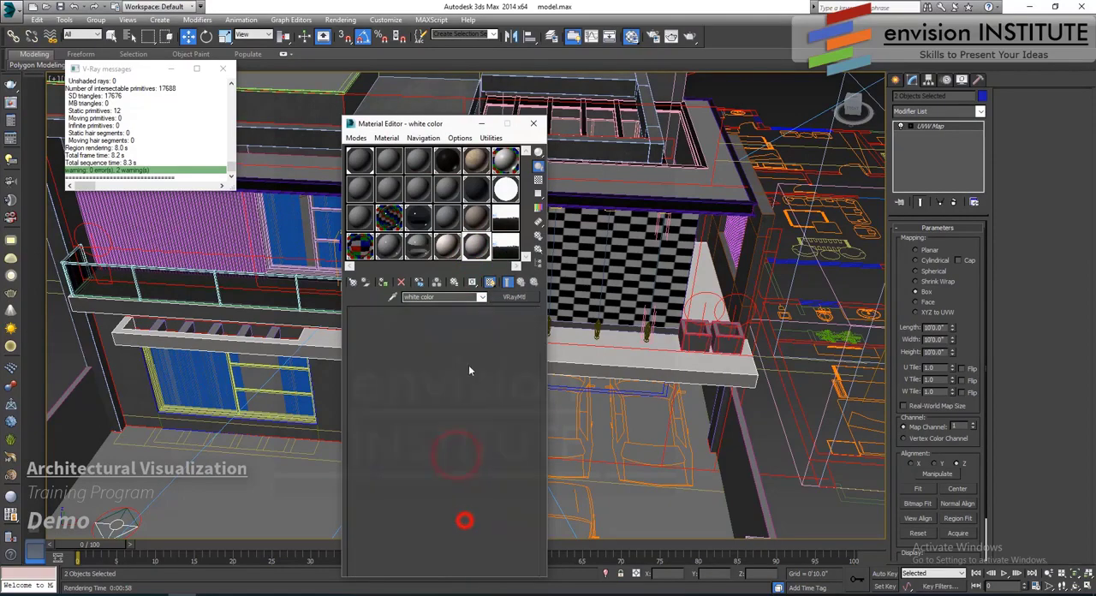
{"action": "left_click", "coordinate": [491, 282]}
{"action": "left_click_drag", "start_coordinate": [505, 125], "coordinate": [699, 128]}
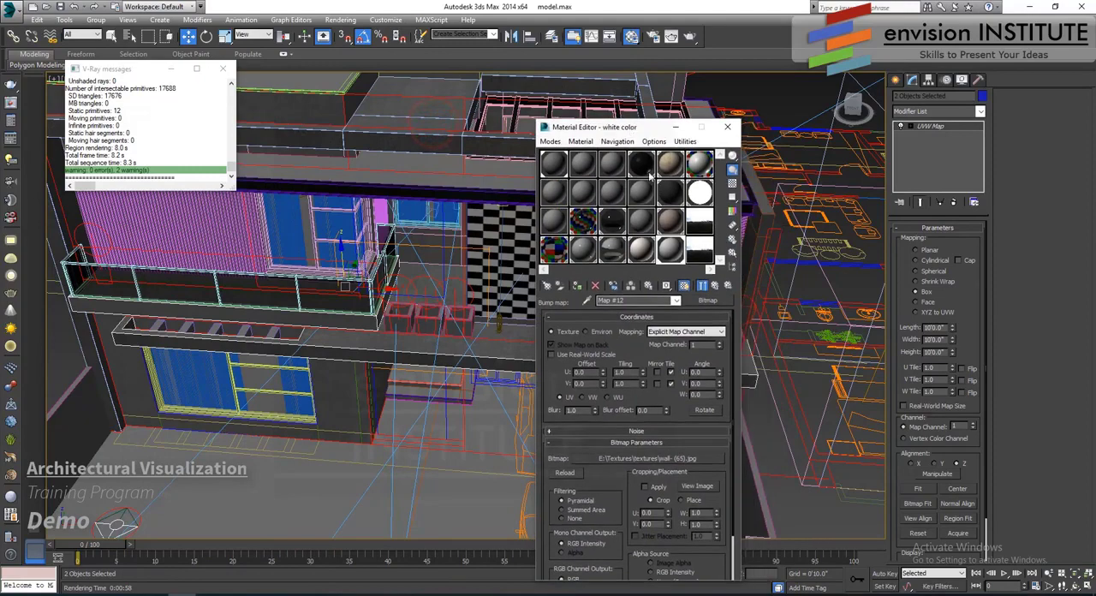
{"action": "left_click", "coordinate": [685, 286]}
{"action": "left_click", "coordinate": [685, 286]}
- Assign the white color material to the balcony's front band so its wall- (65).jpg bump map shows like the slab's
{"action": "scroll", "coordinate": [354, 309], "scroll_direction": "up", "scroll_amount": 8}
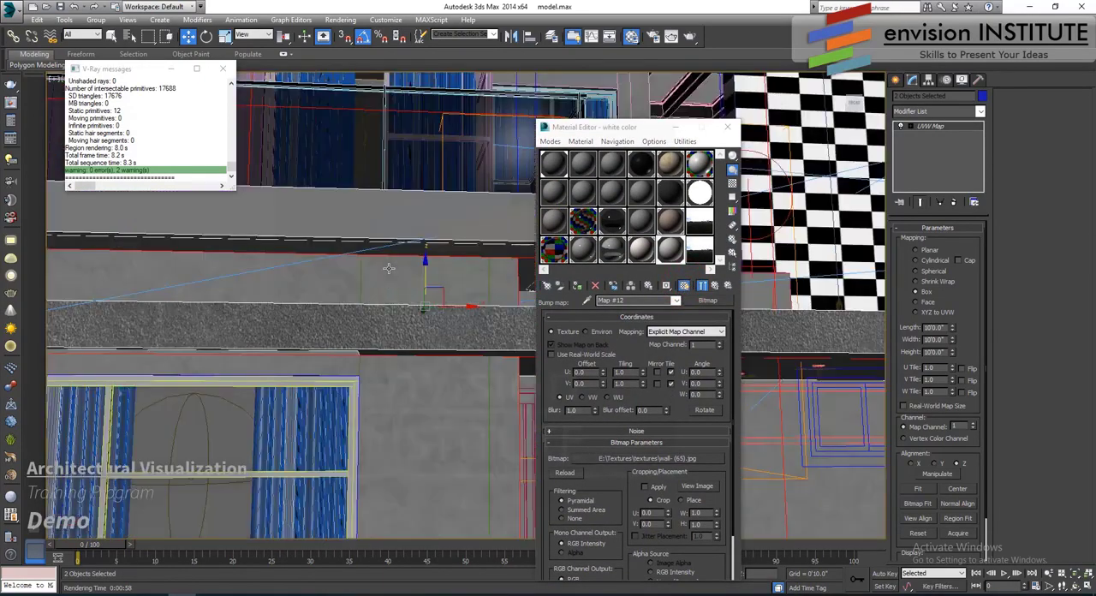
{"action": "middle_click_drag", "start_coordinate": [428, 262], "coordinate": [419, 339], "text": "alt"}
{"action": "left_click", "coordinate": [423, 339]}
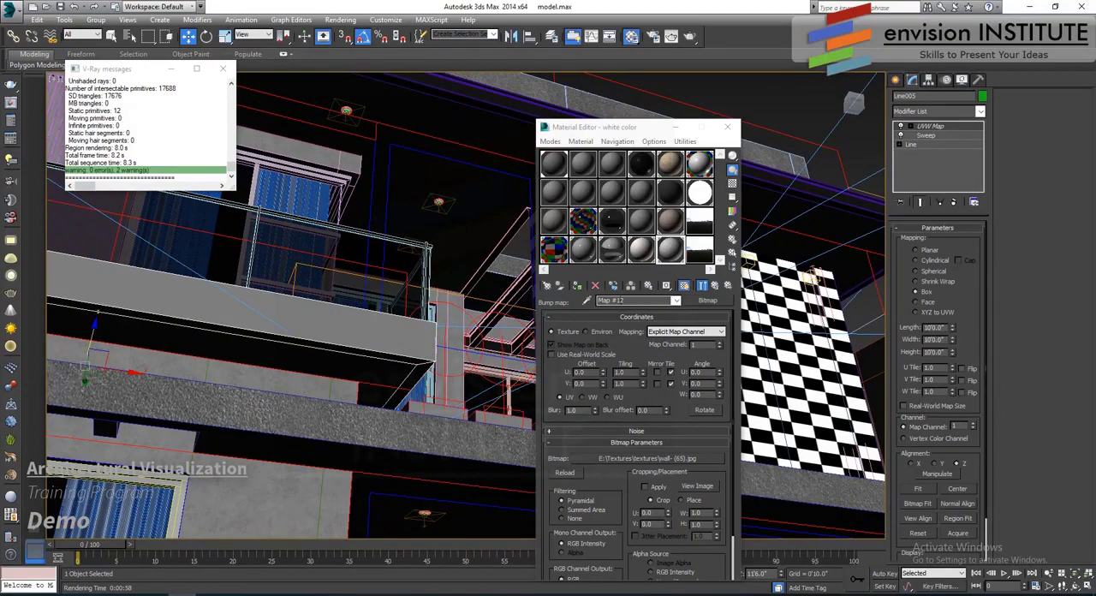
{"action": "left_click", "coordinate": [578, 286]}
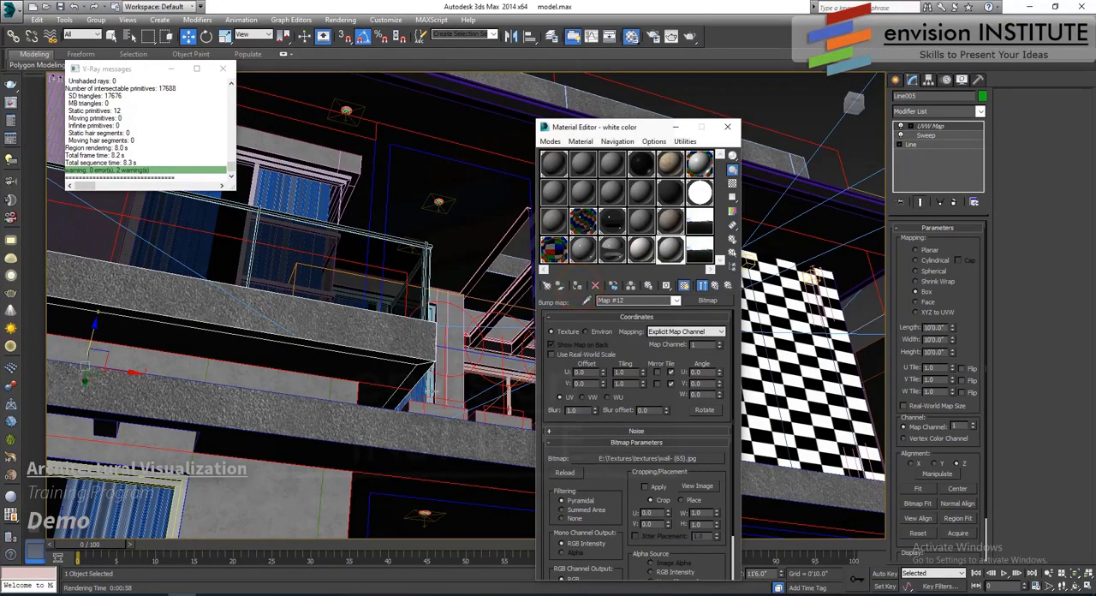
- Select the slab and the balcony's front band together, and return from the bump bitmap to the white color material's main settings
{"action": "left_click", "coordinate": [421, 439]}
{"action": "left_click", "coordinate": [419, 345], "text": "ctrl"}
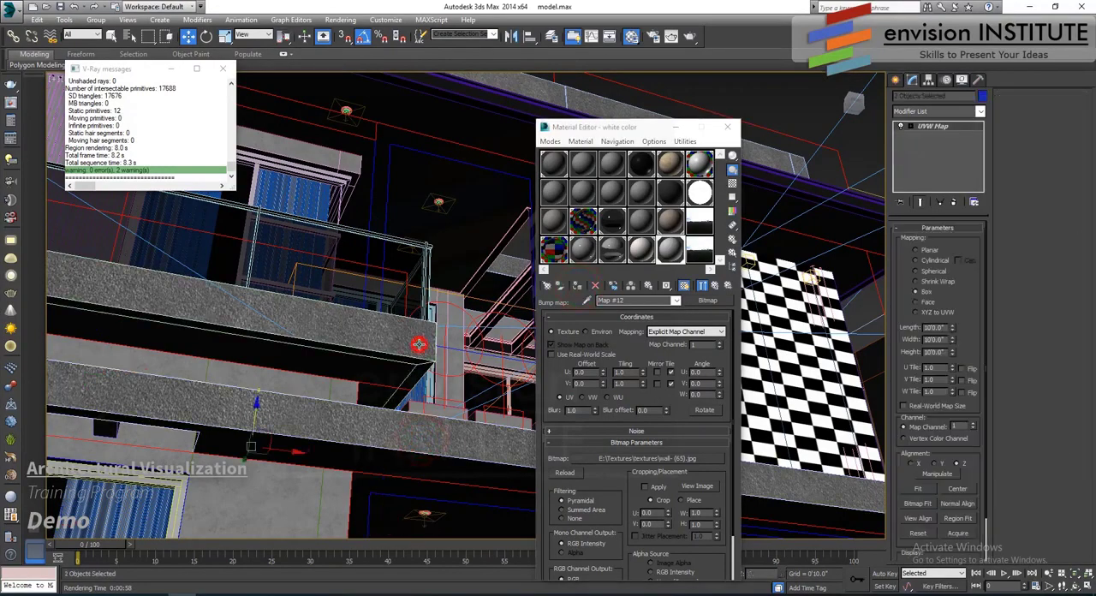
{"action": "key", "text": "z"}
{"action": "middle_click_drag", "start_coordinate": [478, 379], "coordinate": [770, 281]}
{"action": "scroll", "coordinate": [463, 353], "scroll_direction": "down", "scroll_amount": 5}
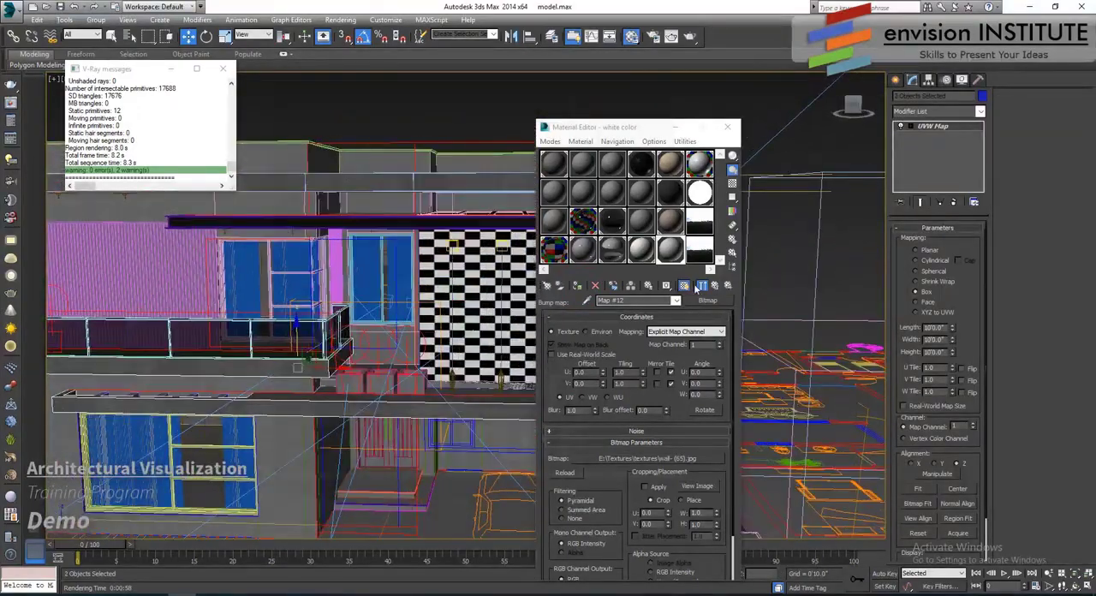
{"action": "left_click", "coordinate": [714, 286]}
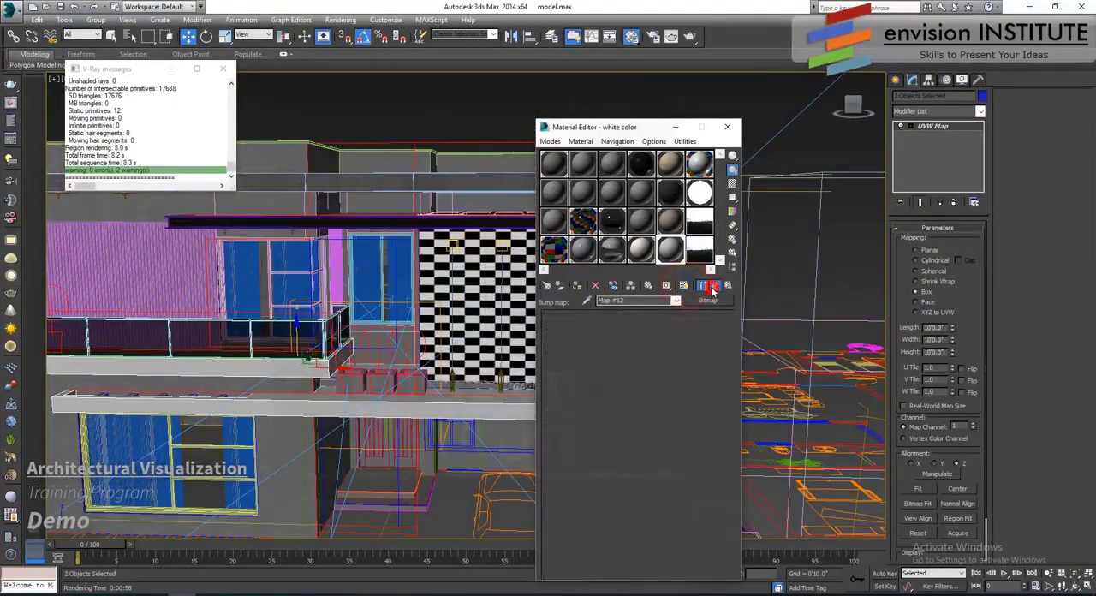
- Switch the viewport to Camera001 and render the house from that camera
{"action": "right_click", "coordinate": [437, 367]}
{"action": "right_click", "coordinate": [399, 397]}
{"action": "key", "text": "c"}
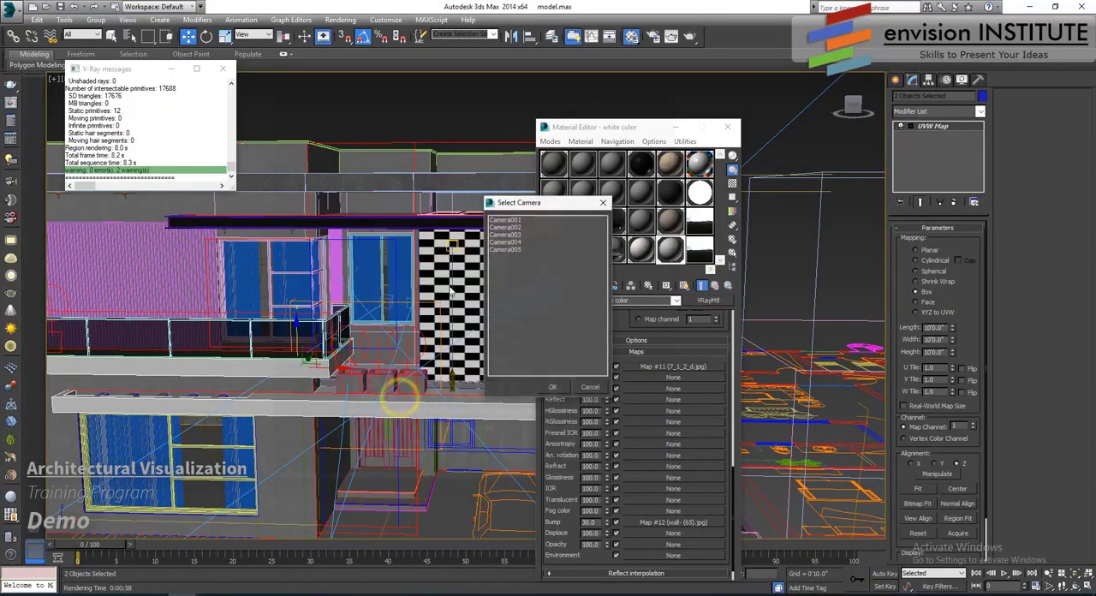
{"action": "double_click", "coordinate": [514, 220]}
{"action": "left_click", "coordinate": [673, 37]}
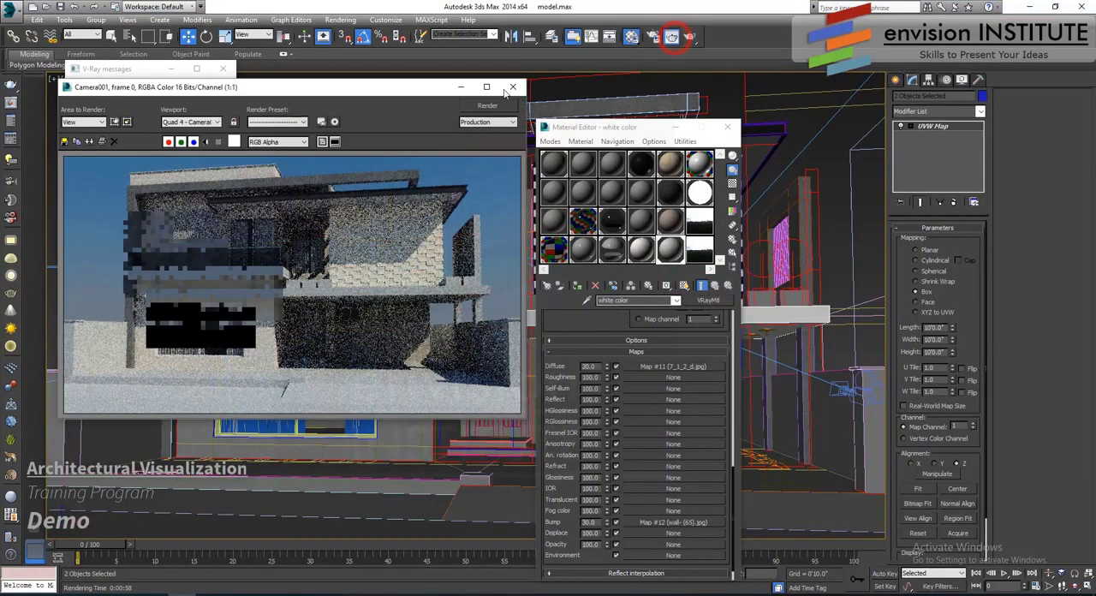
{"action": "left_click", "coordinate": [494, 108]}
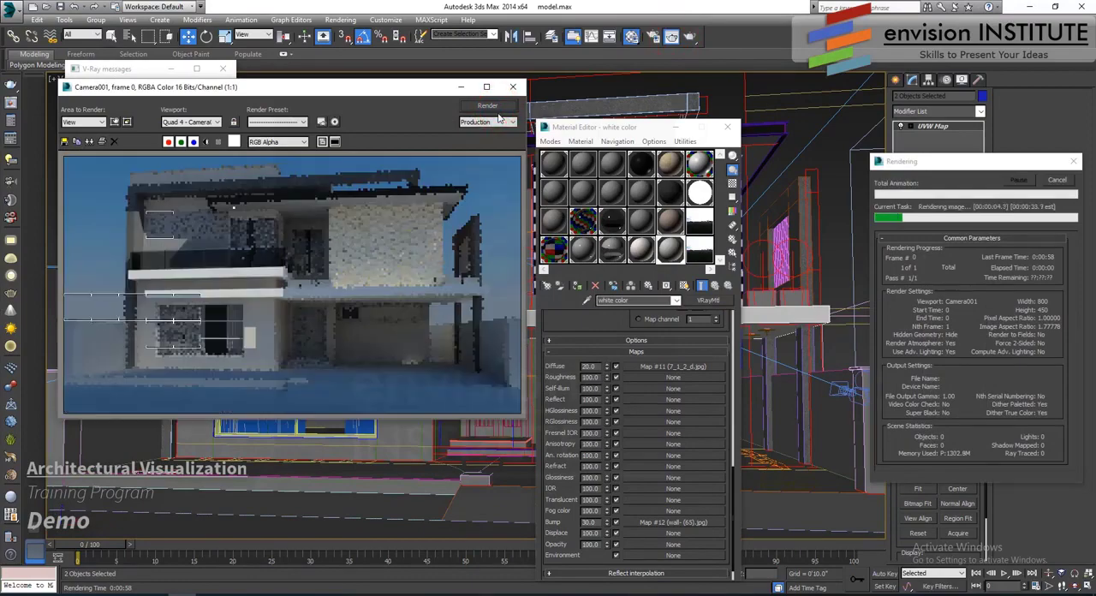
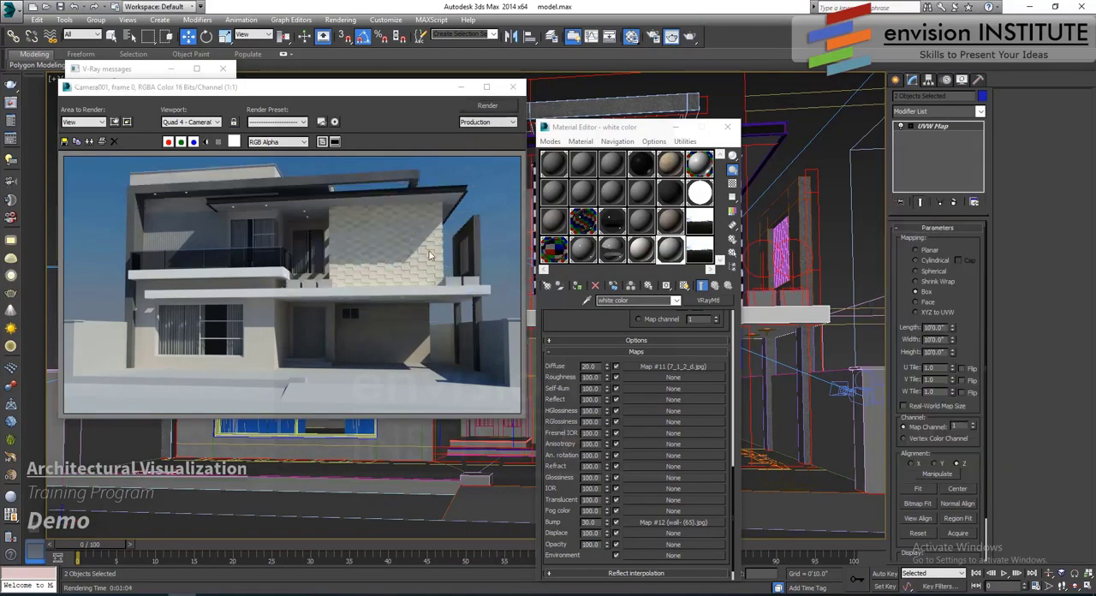
- Open the tiles wall material's main settings and copy that material onto an unused sample slot
{"action": "left_click", "coordinate": [429, 251]}
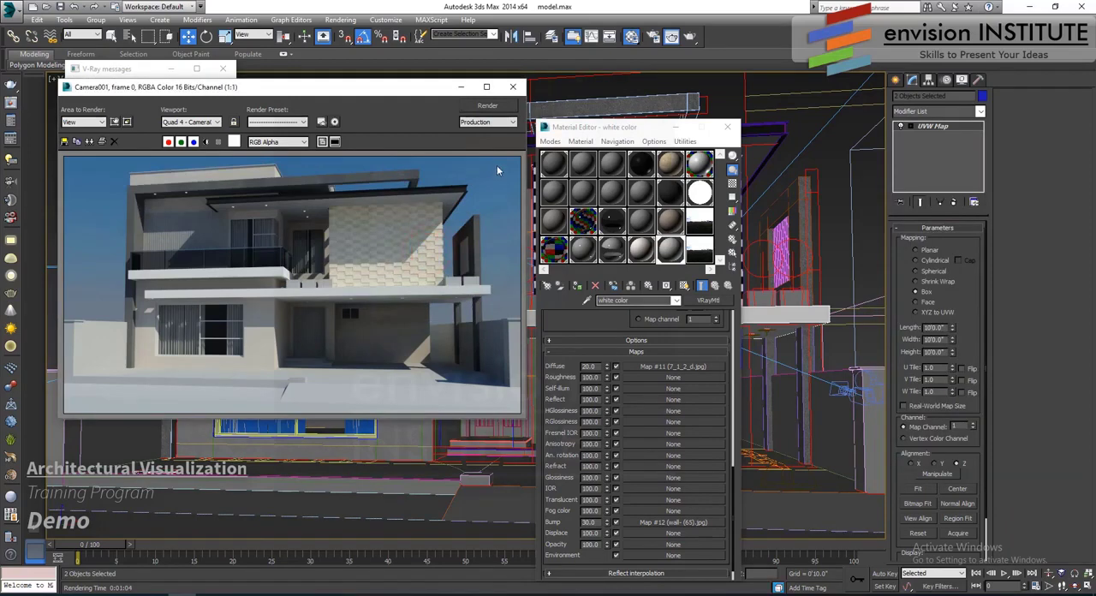
{"action": "left_click", "coordinate": [669, 164]}
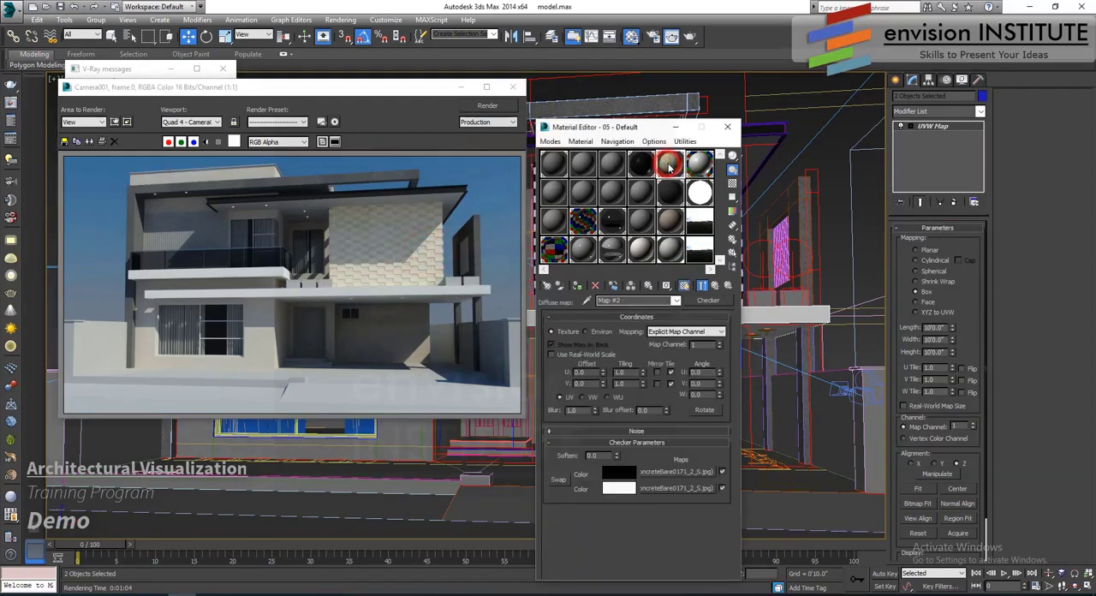
{"action": "left_click", "coordinate": [719, 291]}
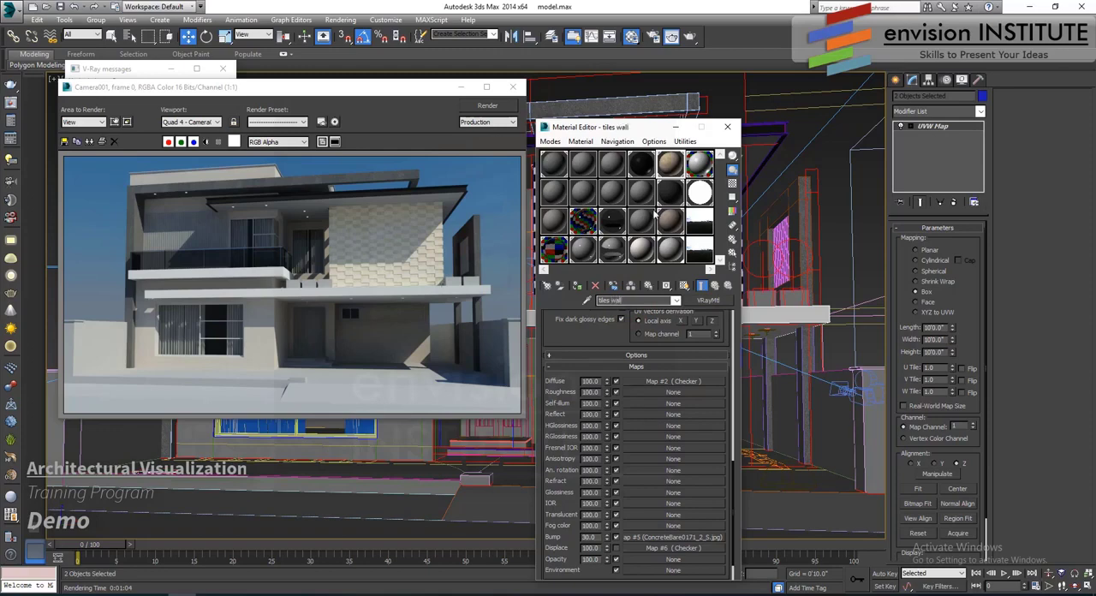
{"action": "left_click", "coordinate": [645, 195]}
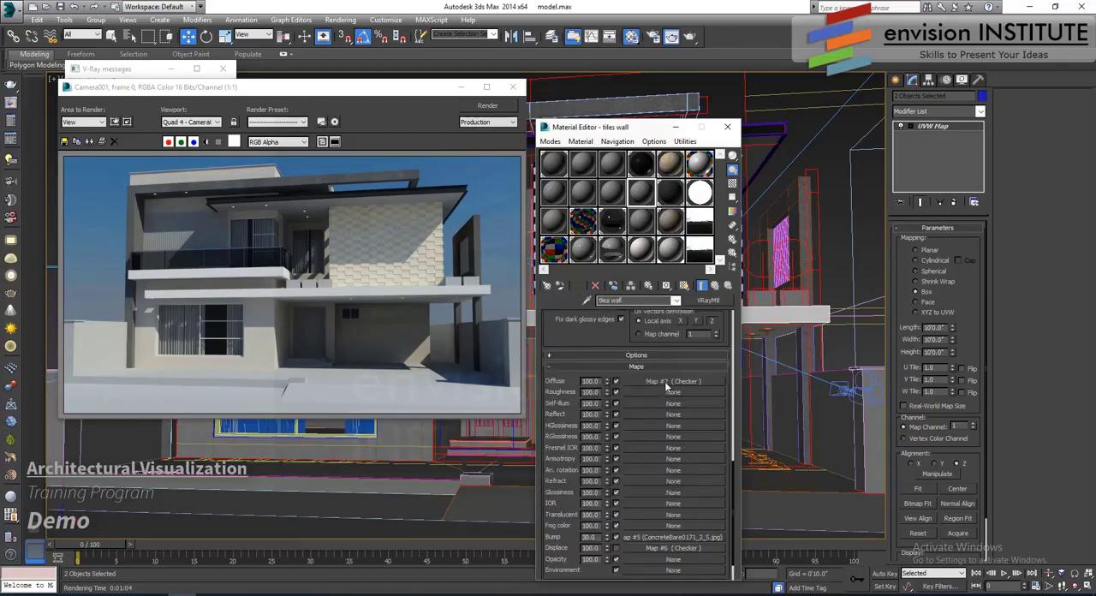
- Replace the copied material's diffuse Checker map with a copy of its ConcreteBare0171_2_S.jpg bump map
{"action": "left_click", "coordinate": [690, 537]}
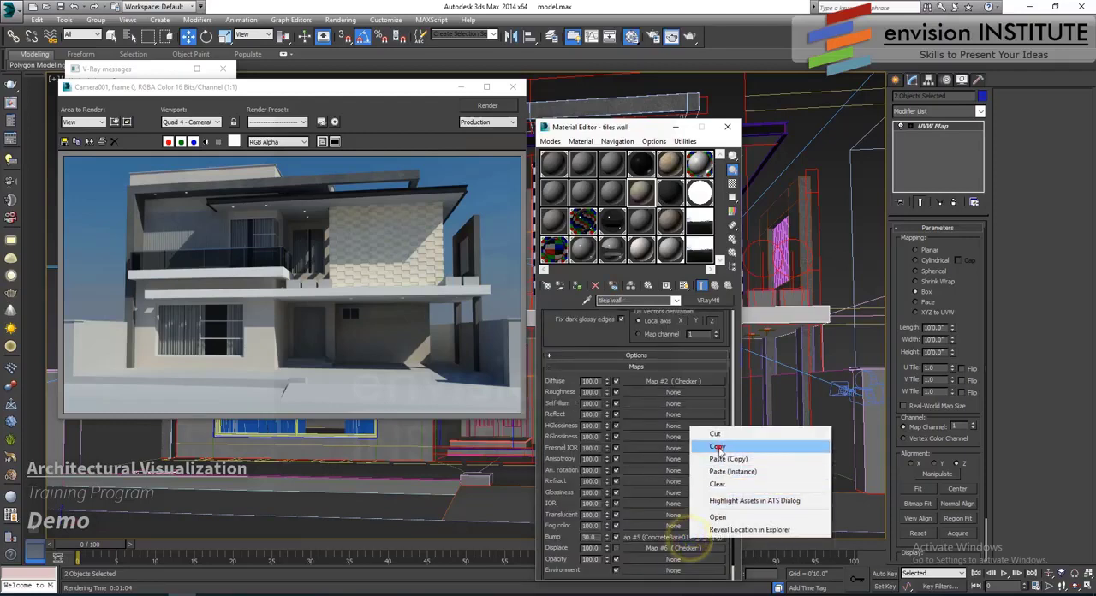
{"action": "left_click", "coordinate": [715, 446]}
{"action": "right_click", "coordinate": [668, 383]}
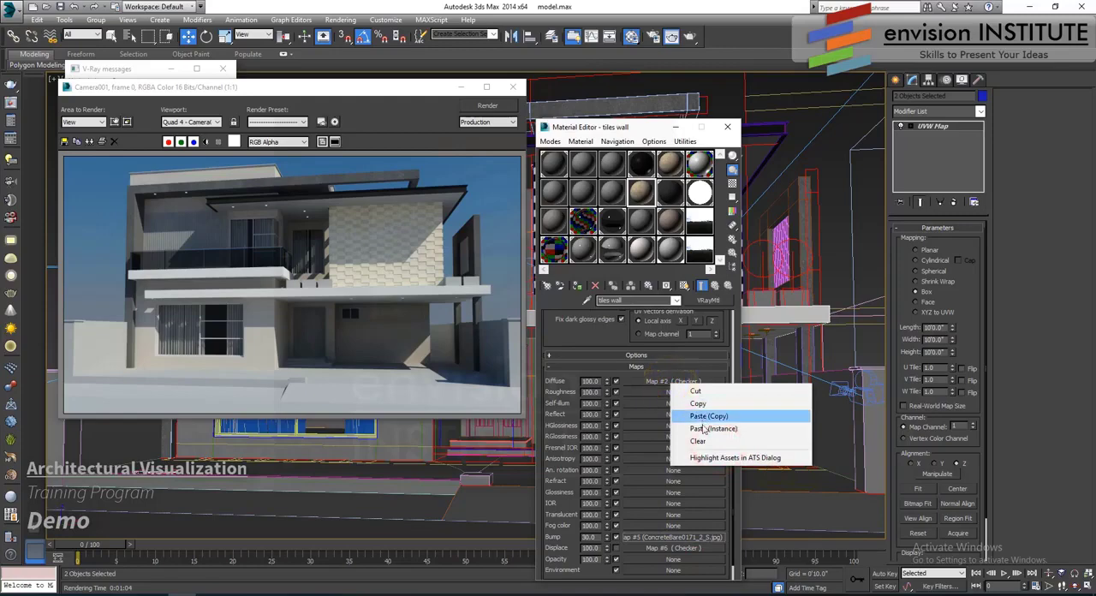
{"action": "left_click", "coordinate": [704, 417]}
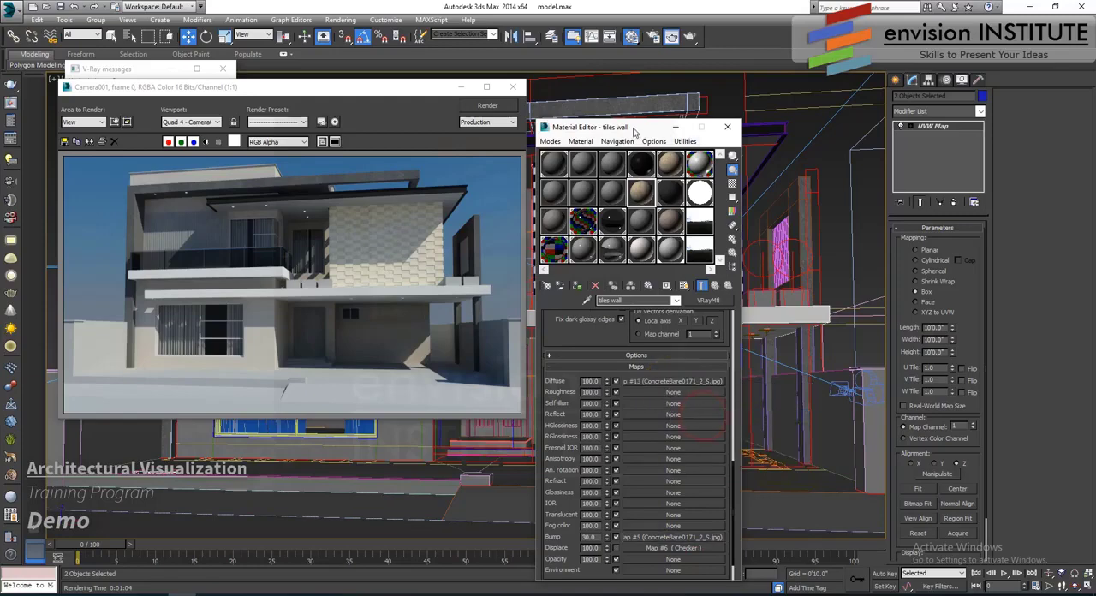
- Assign the copied material to a planter box at the slab's far end and rename the material conc
{"action": "left_click_drag", "start_coordinate": [599, 130], "coordinate": [532, 138]}
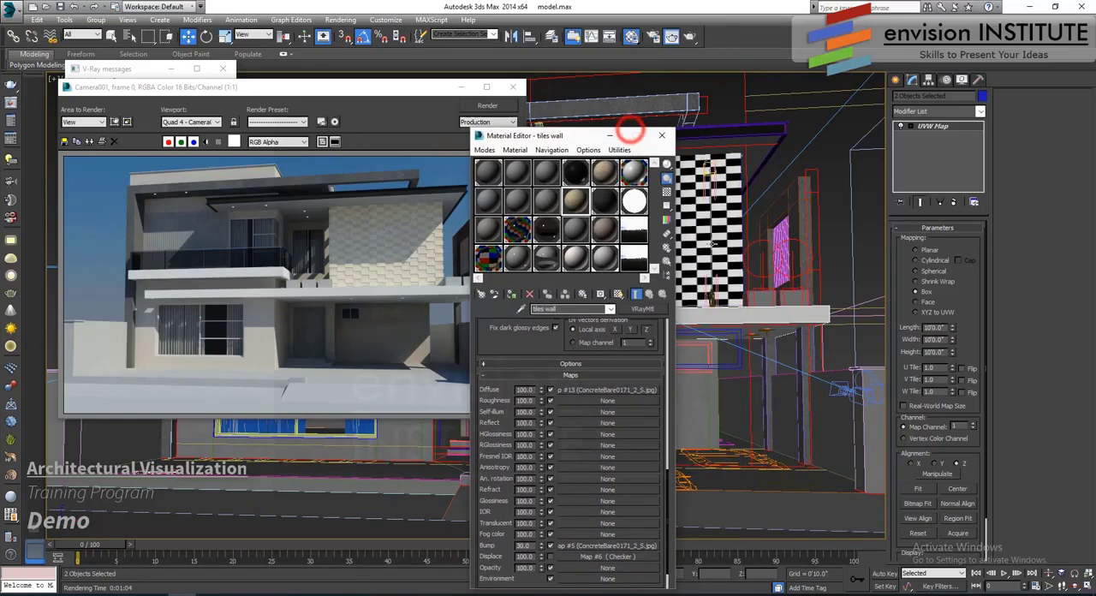
{"action": "left_click", "coordinate": [789, 300]}
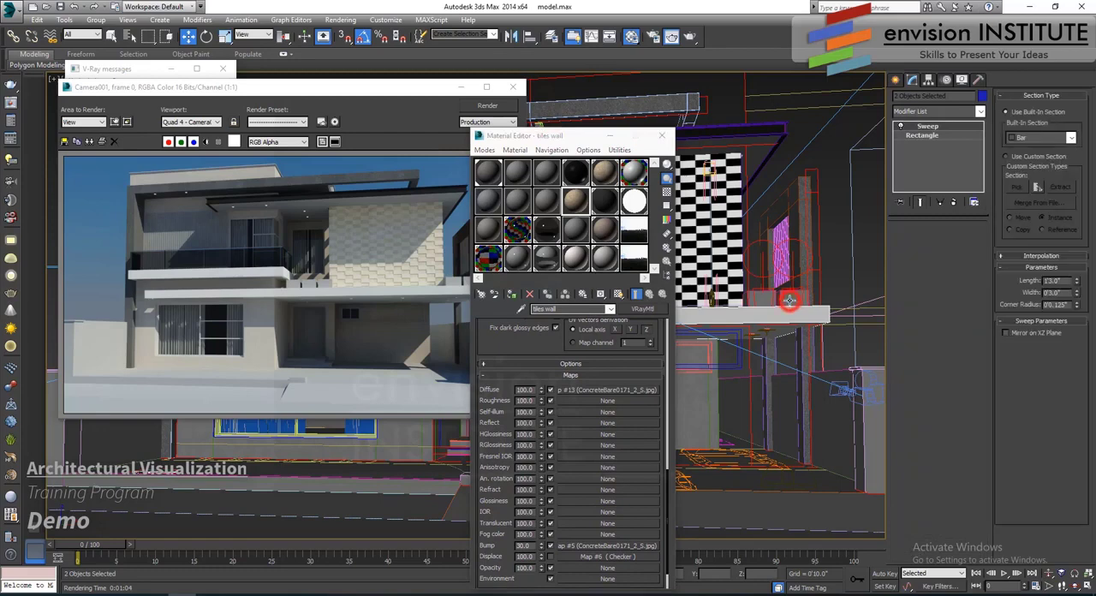
{"action": "left_click", "coordinate": [511, 293]}
{"action": "left_click", "coordinate": [606, 344]}
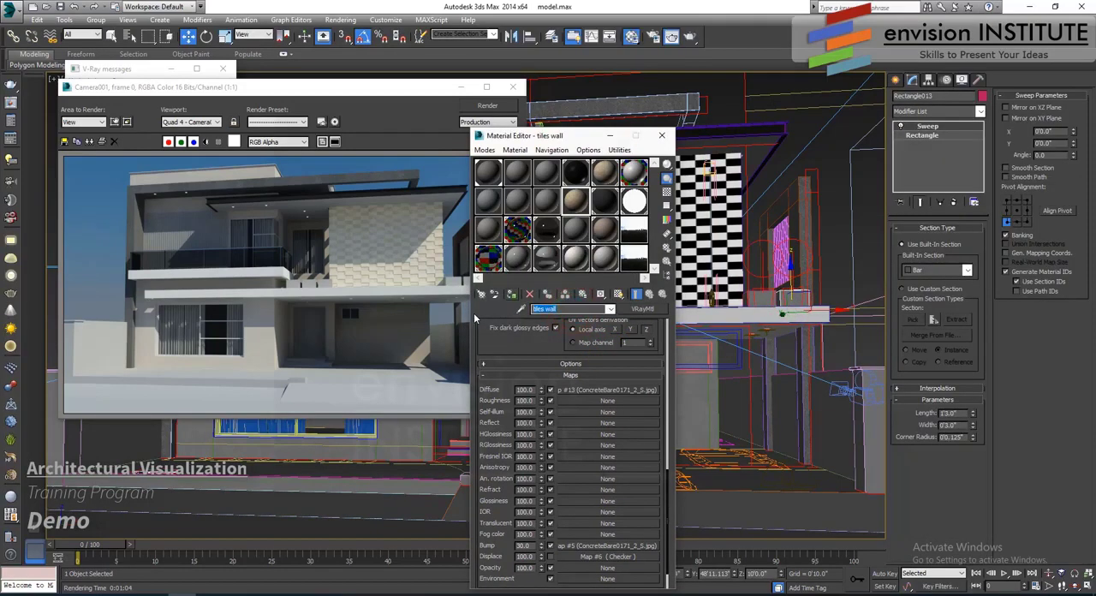
{"action": "type", "text": "conc"}
- Add a UVW Map modifier to the planter box and show the concrete texture in the viewport
{"action": "left_click", "coordinate": [936, 110]}
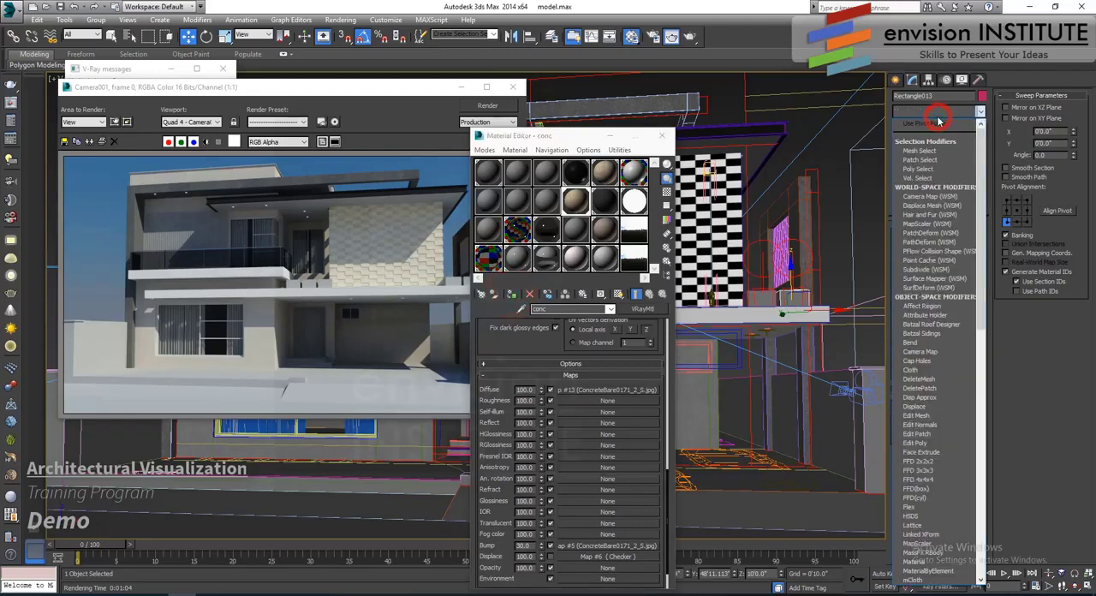
{"action": "scroll", "coordinate": [920, 385], "scroll_direction": "down", "scroll_amount": 10}
{"action": "left_click", "coordinate": [913, 478]}
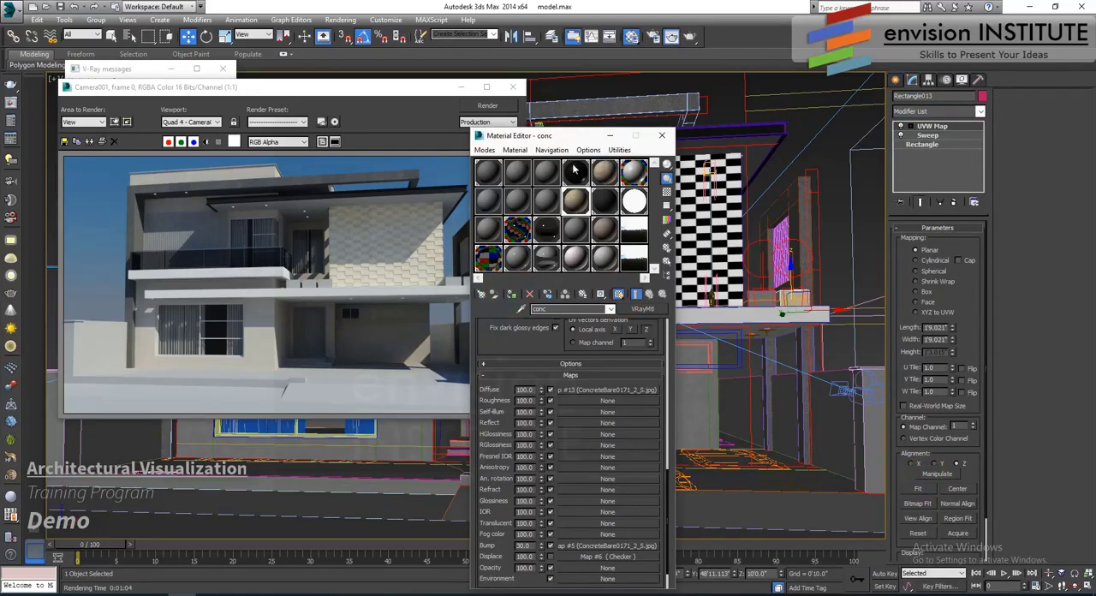
{"action": "left_click", "coordinate": [545, 149]}
{"action": "left_click", "coordinate": [548, 147]}
{"action": "left_click", "coordinate": [515, 149]}
{"action": "mouse_move", "coordinate": [584, 154]}
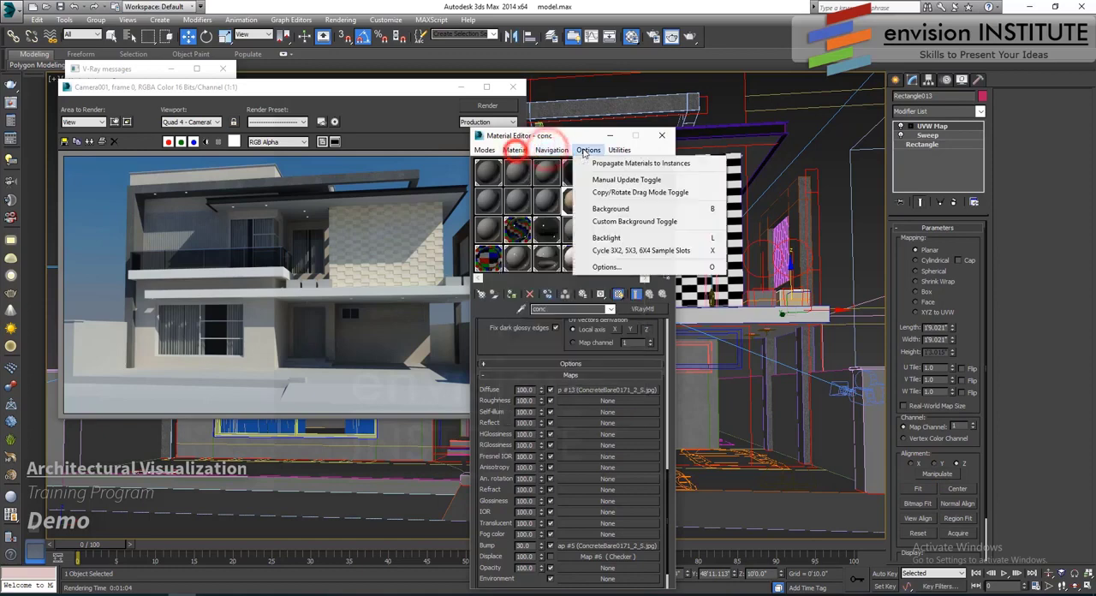
{"action": "left_click", "coordinate": [596, 162]}
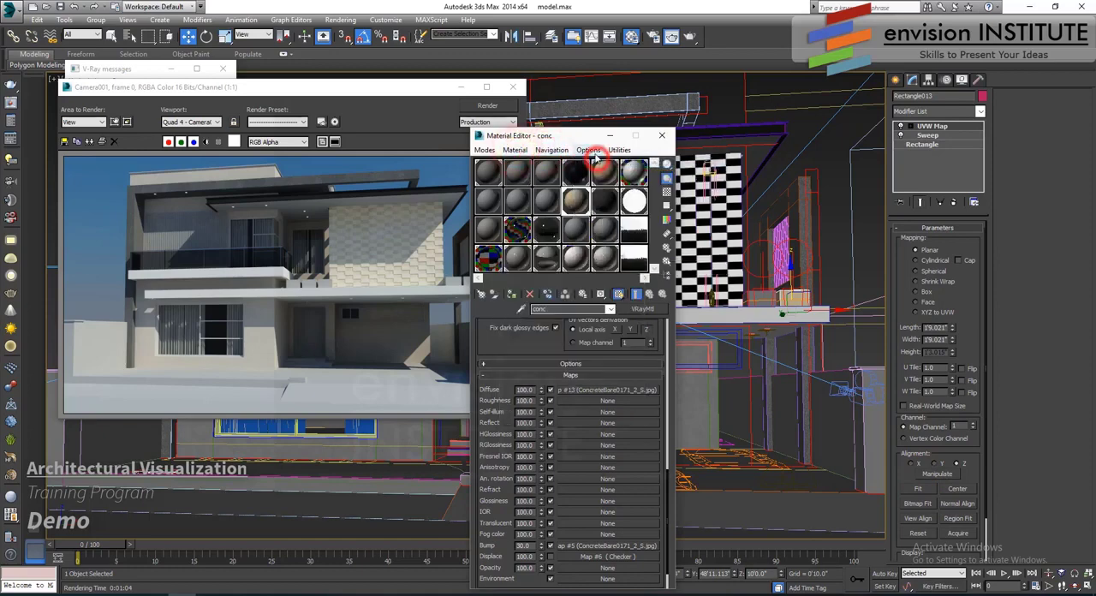
{"action": "left_click", "coordinate": [591, 150]}
{"action": "left_click", "coordinate": [591, 149]}
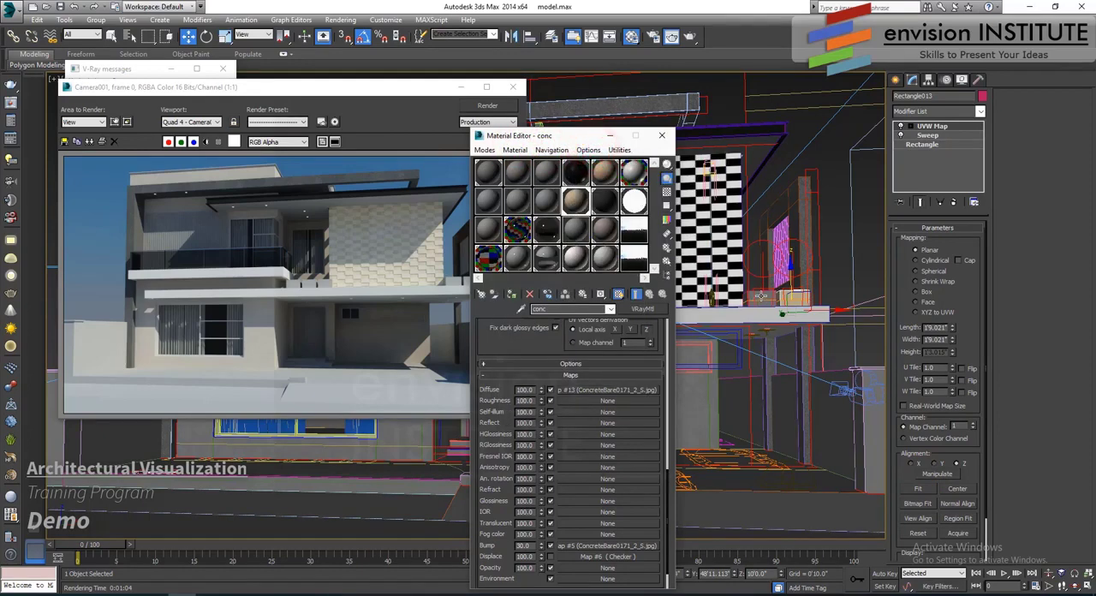
- Assign the conc material to the neighbouring planter box, and close the Material Editor and the render window
{"action": "left_click", "coordinate": [514, 294]}
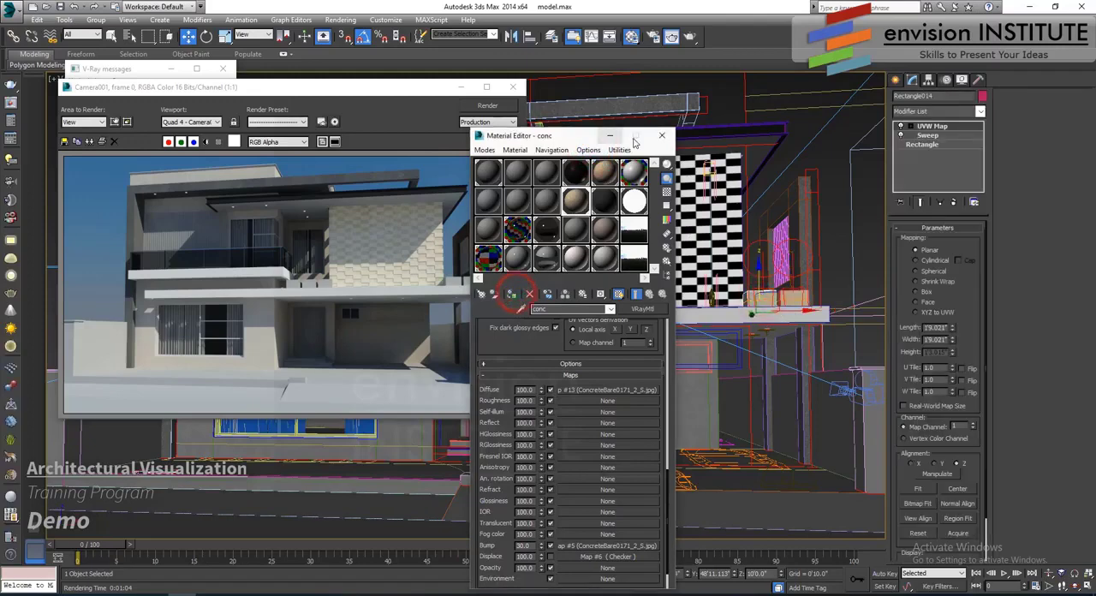
{"action": "left_click", "coordinate": [661, 135]}
{"action": "left_click", "coordinate": [513, 86]}
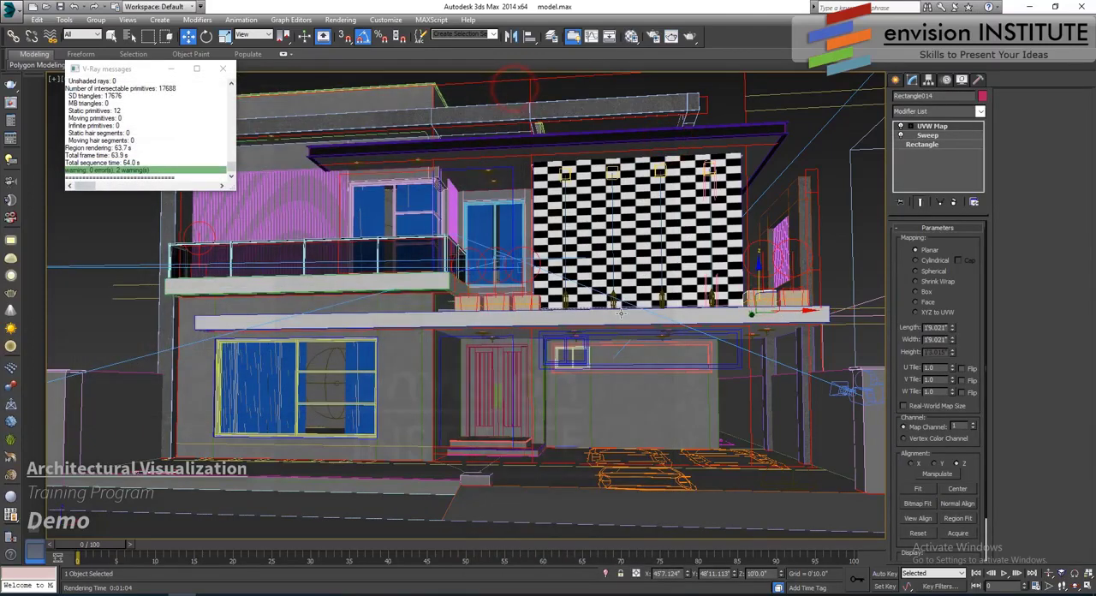
- Set the planter box's UVW mapping to map channel 2 and Box type, with length, width and height of 5'0"
{"action": "key", "text": "z"}
{"action": "scroll", "coordinate": [635, 328], "scroll_direction": "down", "scroll_amount": 5}
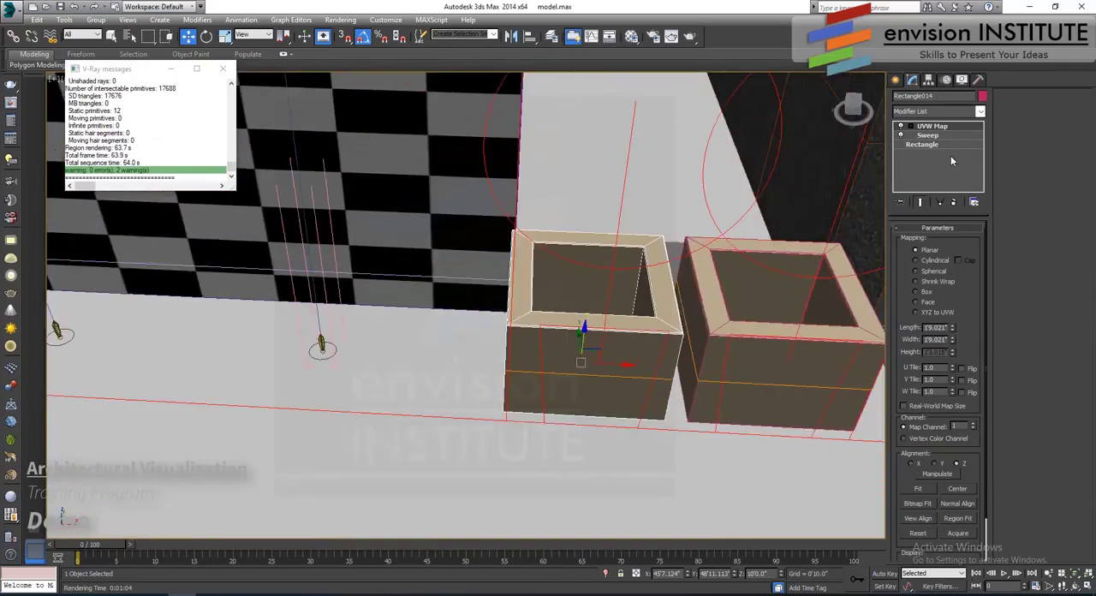
{"action": "left_click", "coordinate": [973, 423]}
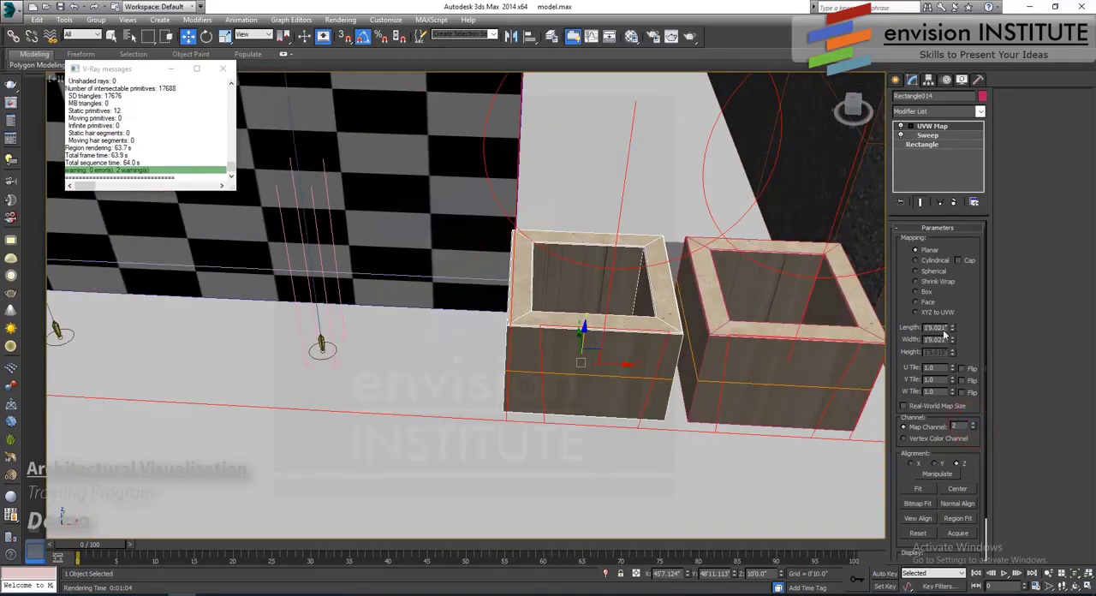
{"action": "left_click", "coordinate": [916, 292]}
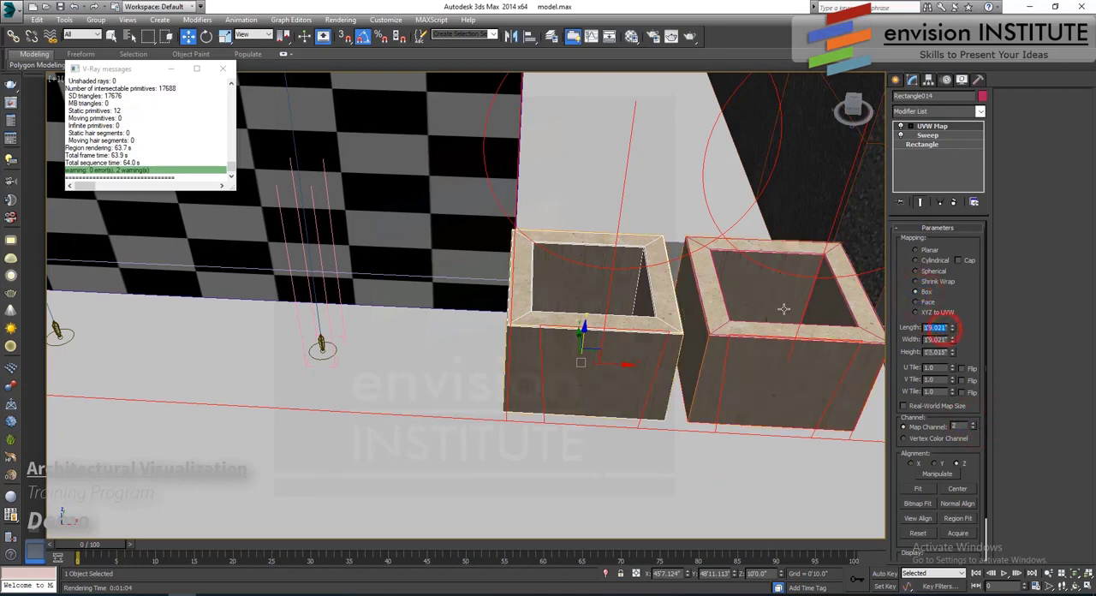
{"action": "type", "text": "5"}
{"action": "key", "text": "Tab"}
{"action": "type", "text": "5"}
{"action": "key", "text": "Tab"}
{"action": "type", "text": "5"}
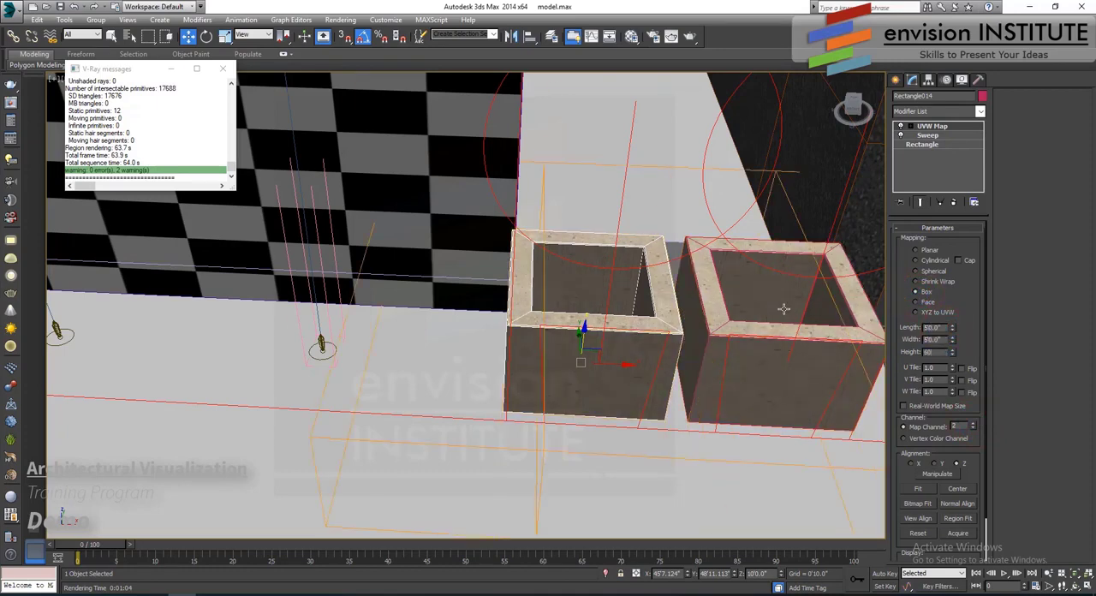
{"action": "key", "text": "Return"}
- Return the viewport to the Camera001 view
{"action": "scroll", "coordinate": [626, 267], "scroll_direction": "down", "scroll_amount": 10}
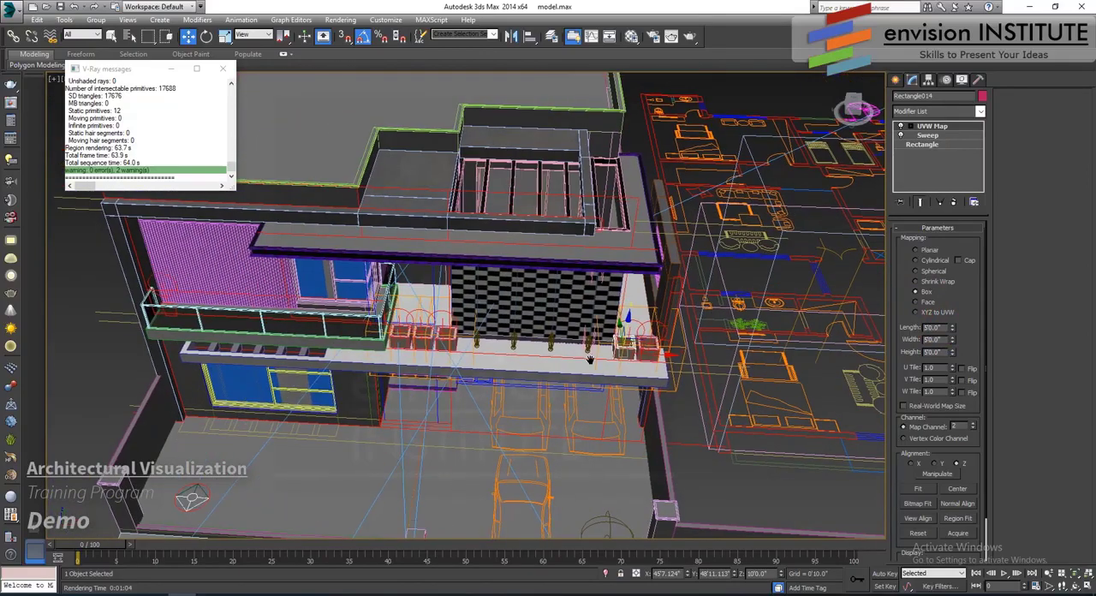
{"action": "scroll", "coordinate": [499, 352], "scroll_direction": "up", "scroll_amount": 4}
{"action": "key", "text": "c"}
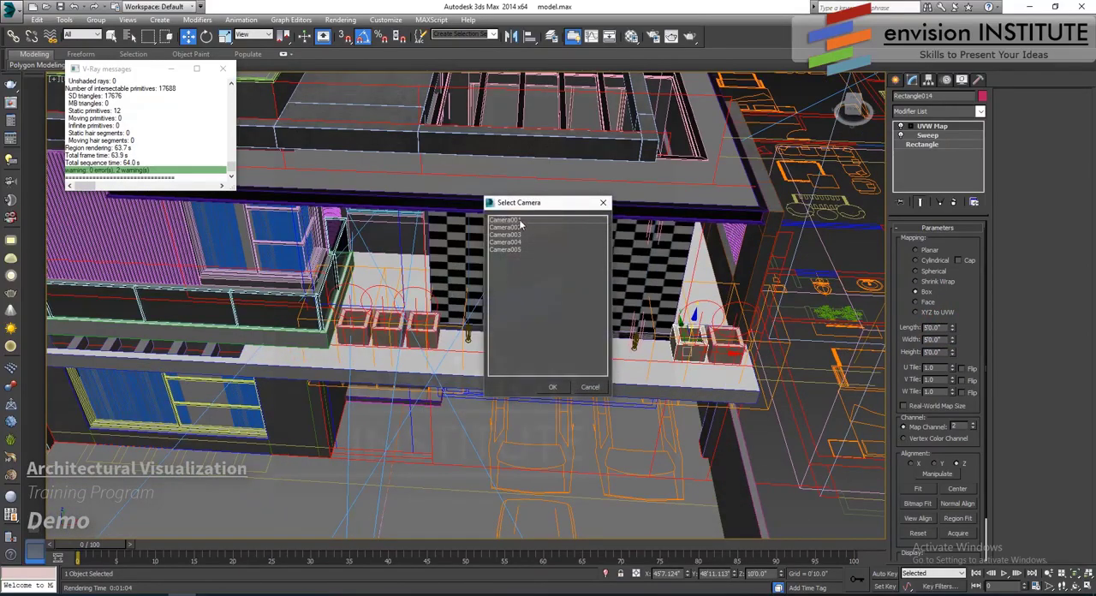
{"action": "double_click", "coordinate": [518, 221]}
- Render a region covering most of the house from Camera001, and close the render window
{"action": "left_click", "coordinate": [671, 36]}
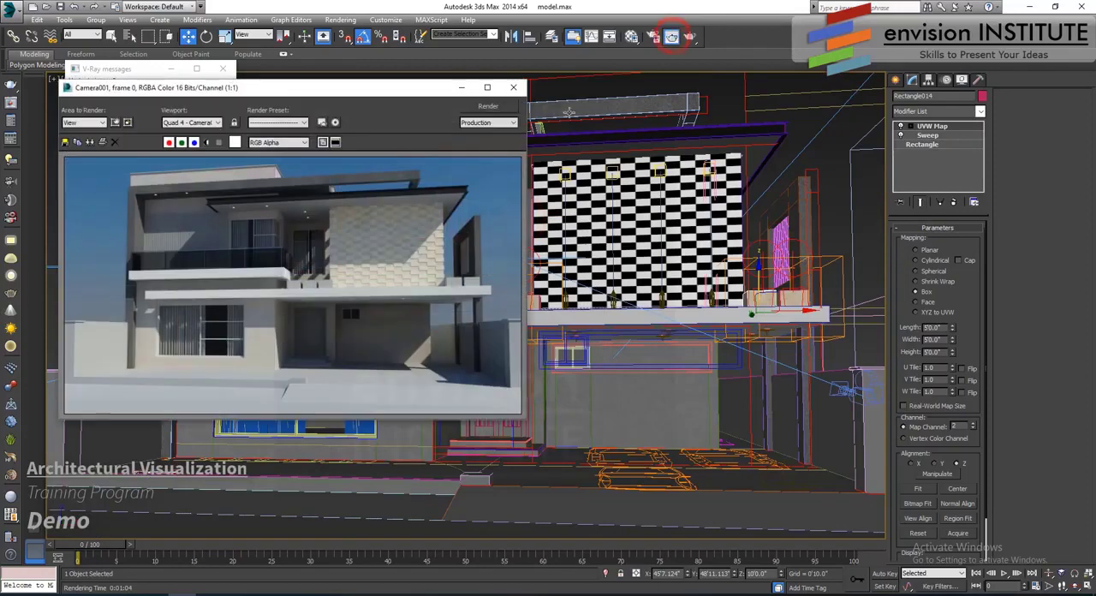
{"action": "left_click", "coordinate": [115, 124]}
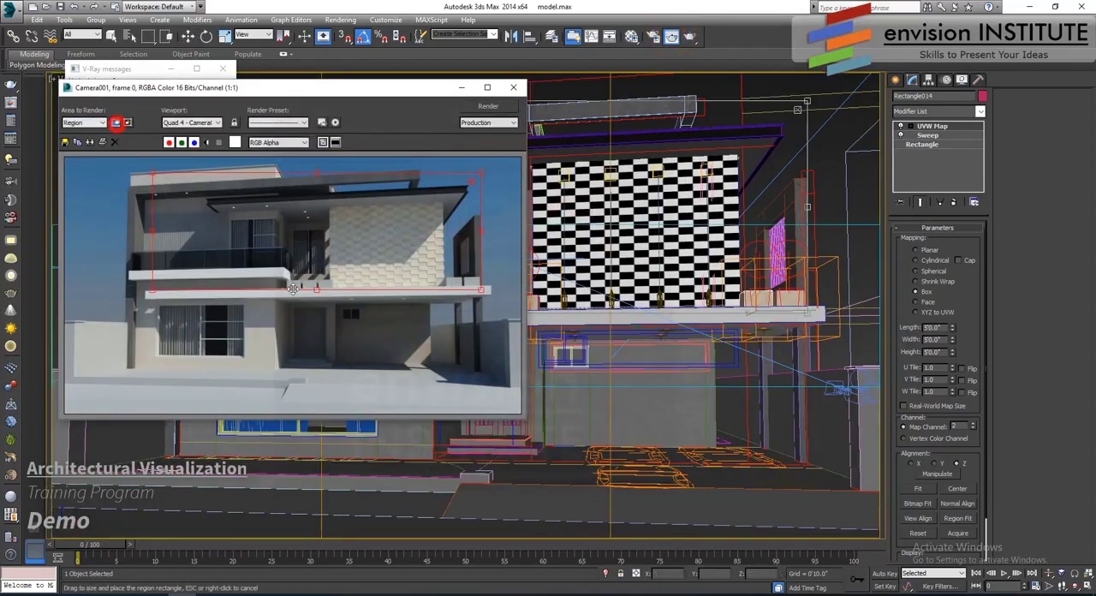
{"action": "left_click_drag", "start_coordinate": [286, 235], "coordinate": [255, 208]}
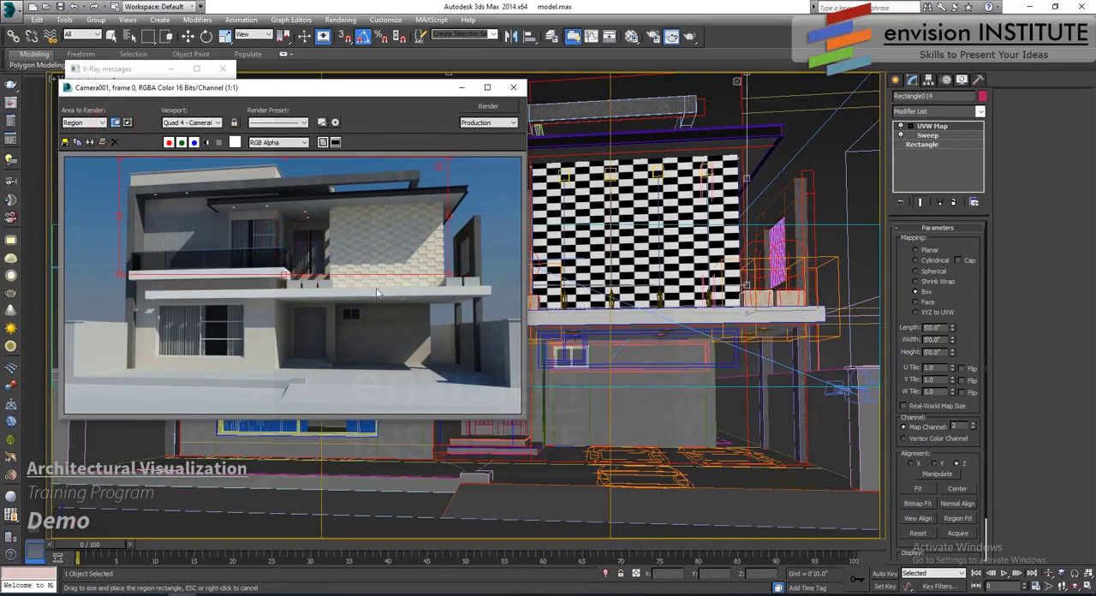
{"action": "left_click_drag", "start_coordinate": [447, 275], "coordinate": [498, 375]}
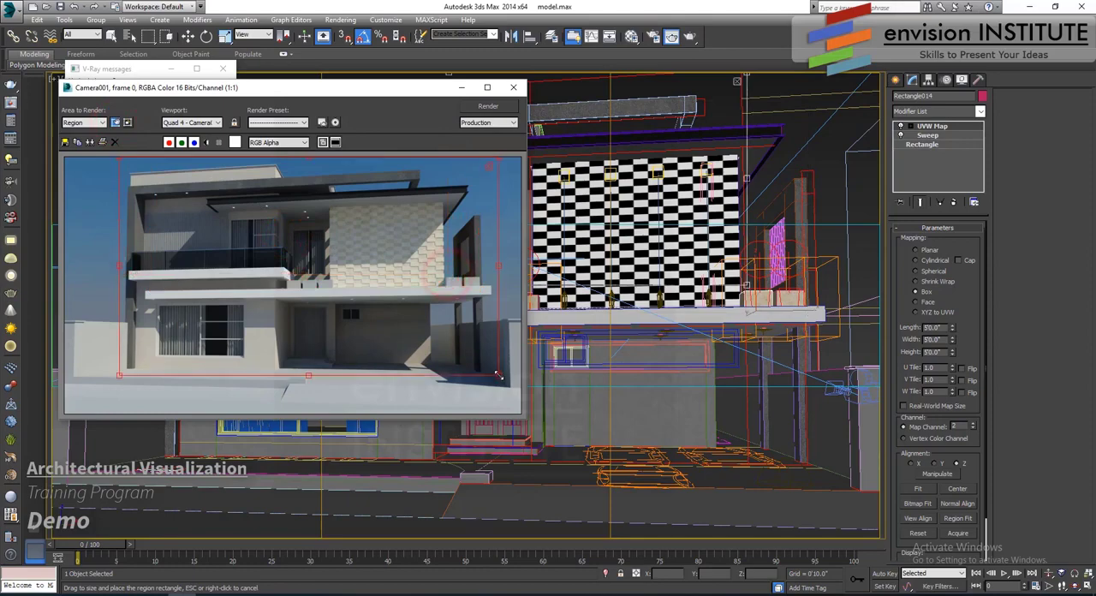
{"action": "left_click", "coordinate": [488, 107]}
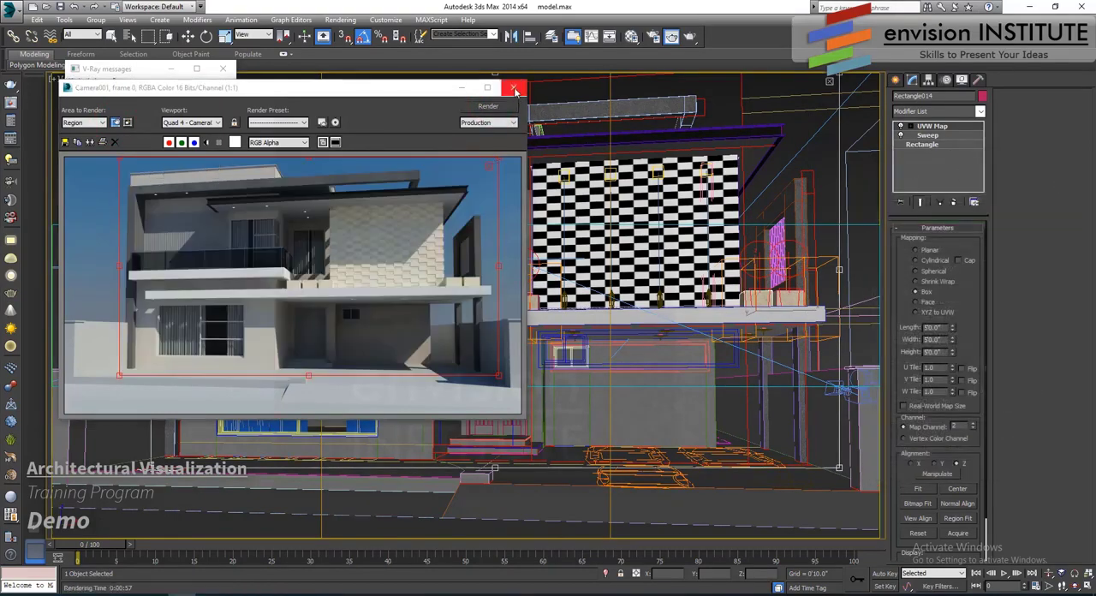
{"action": "left_click", "coordinate": [514, 89]}
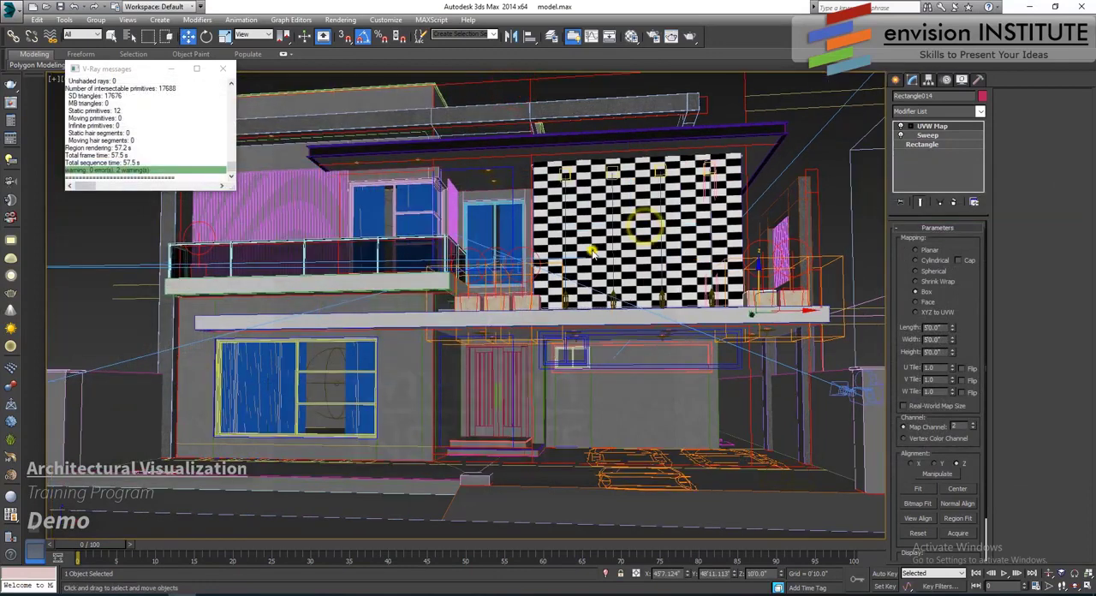
- Select the slab under the roof overhang and turn the 03 - Default material into a VRayMtl with a Tiles diffuse map
{"action": "left_click", "coordinate": [465, 166]}
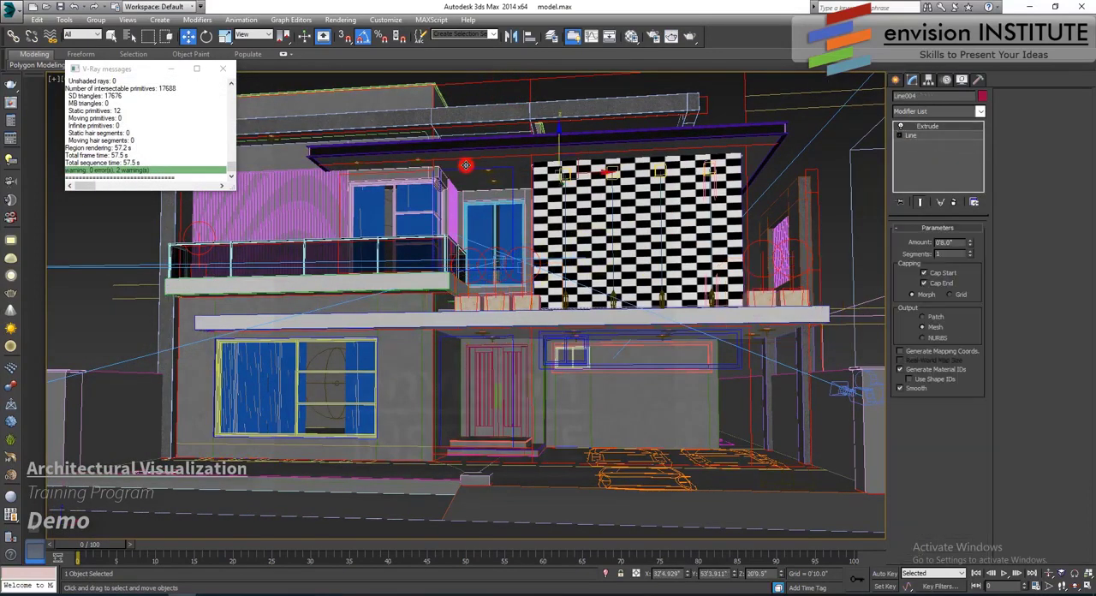
{"action": "left_click", "coordinate": [630, 37]}
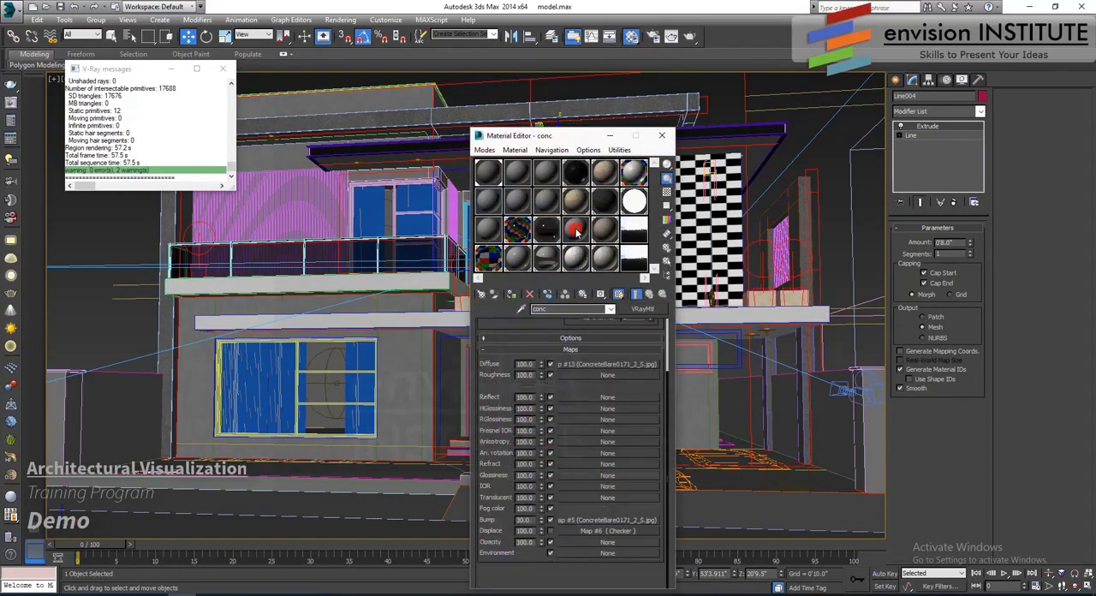
{"action": "left_click", "coordinate": [549, 174]}
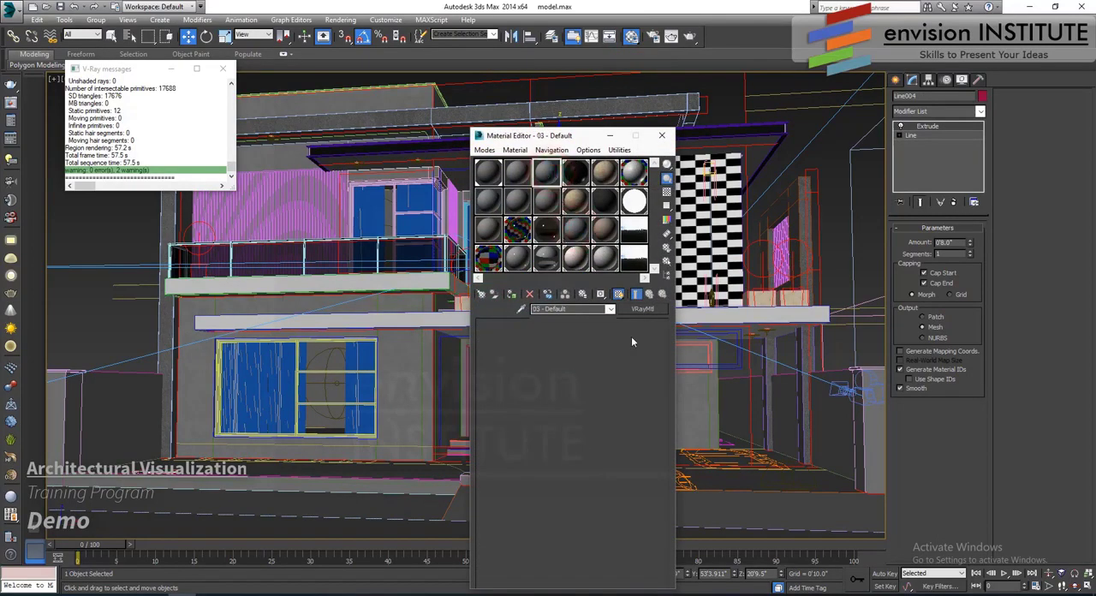
{"action": "left_click", "coordinate": [646, 310]}
{"action": "double_click", "coordinate": [240, 431]}
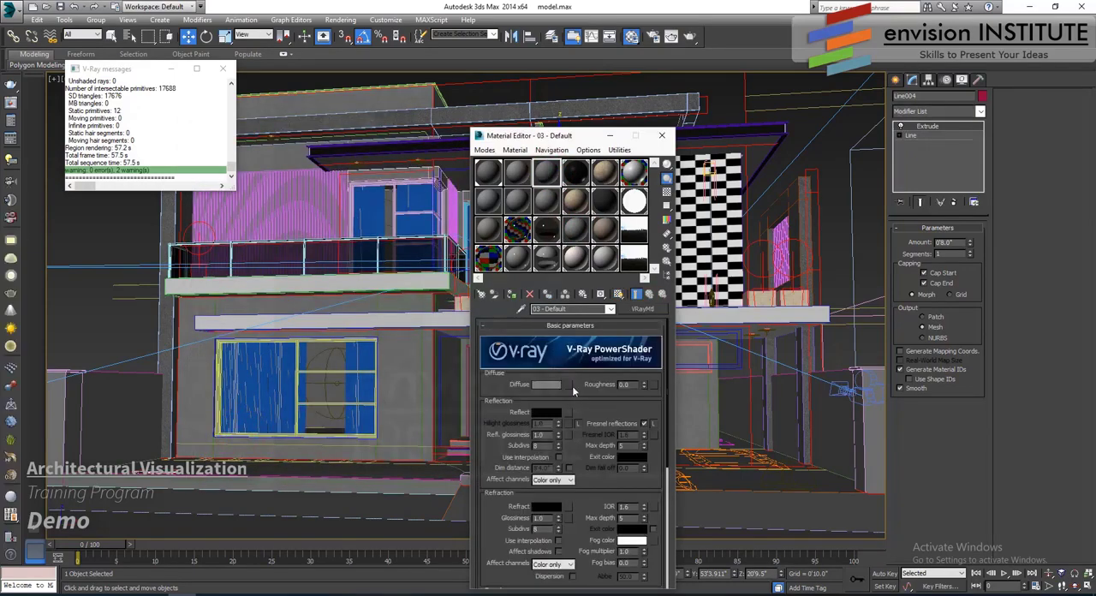
{"action": "left_click", "coordinate": [568, 384]}
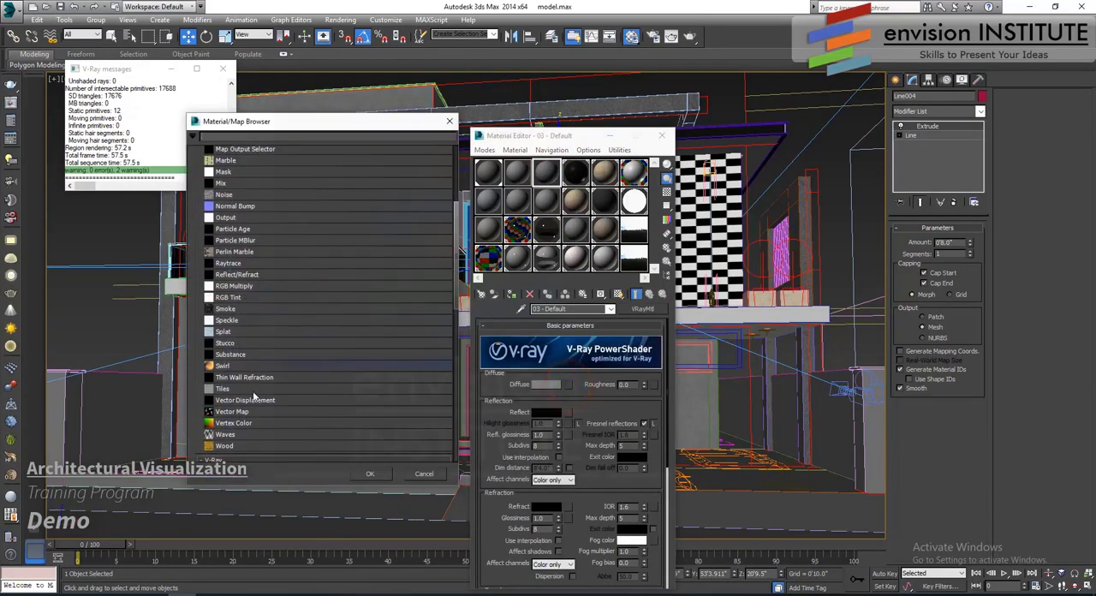
{"action": "double_click", "coordinate": [233, 390]}
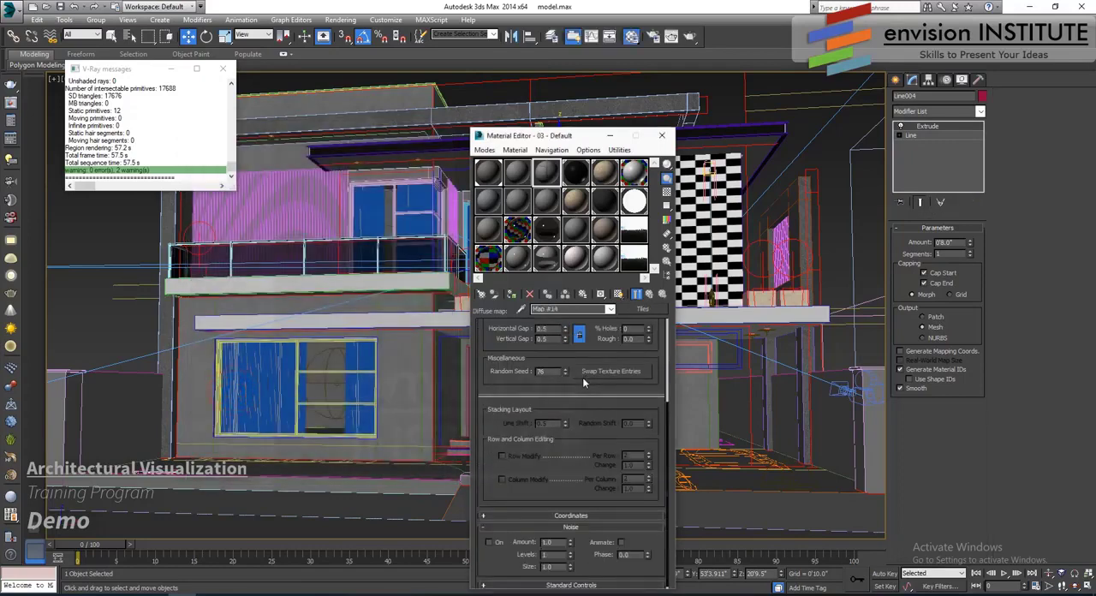
- Set the Tiles map's pattern preset to Running Bond and show the map on its own in an enlarged sample window
{"action": "left_click_drag", "start_coordinate": [571, 469], "coordinate": [571, 466]}
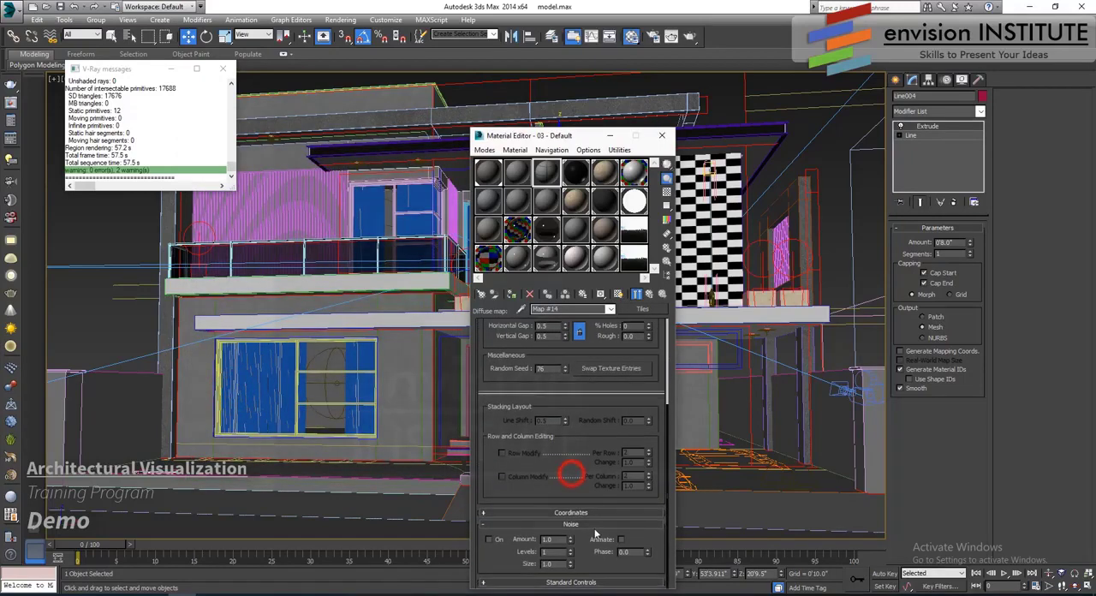
{"action": "left_click", "coordinate": [560, 589]}
{"action": "left_click", "coordinate": [580, 570]}
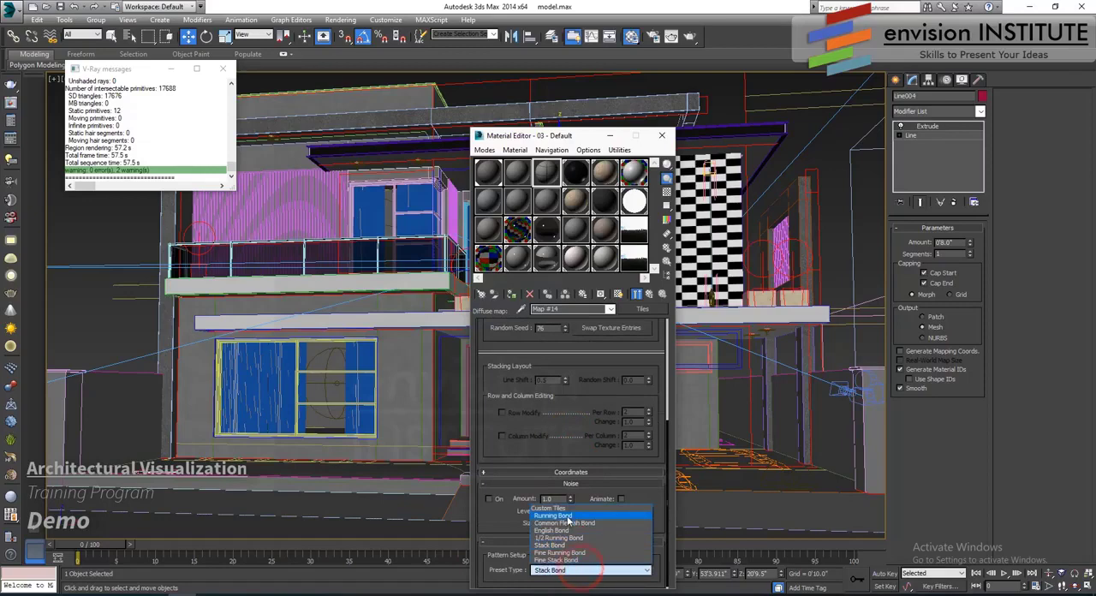
{"action": "left_click", "coordinate": [553, 515]}
{"action": "double_click", "coordinate": [547, 172]}
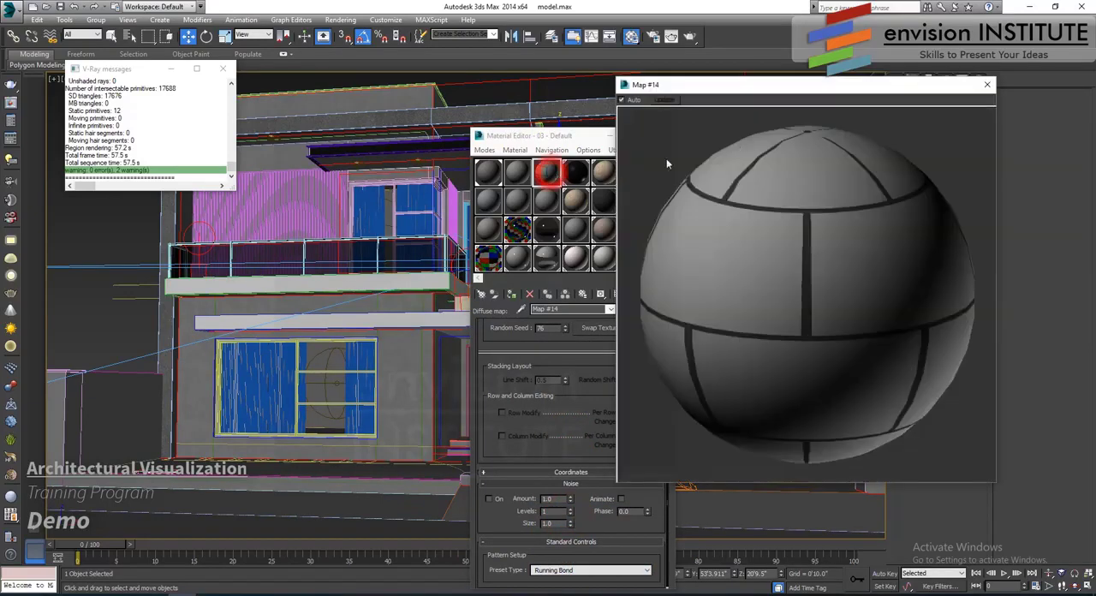
{"action": "left_click_drag", "start_coordinate": [790, 87], "coordinate": [193, 112]}
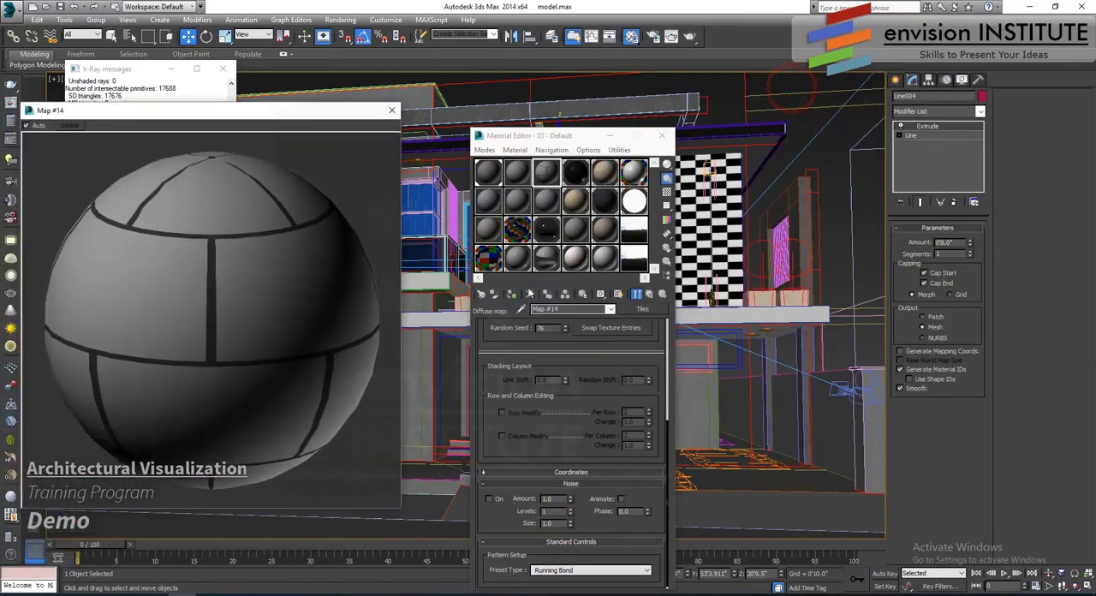
{"action": "left_click", "coordinate": [636, 294]}
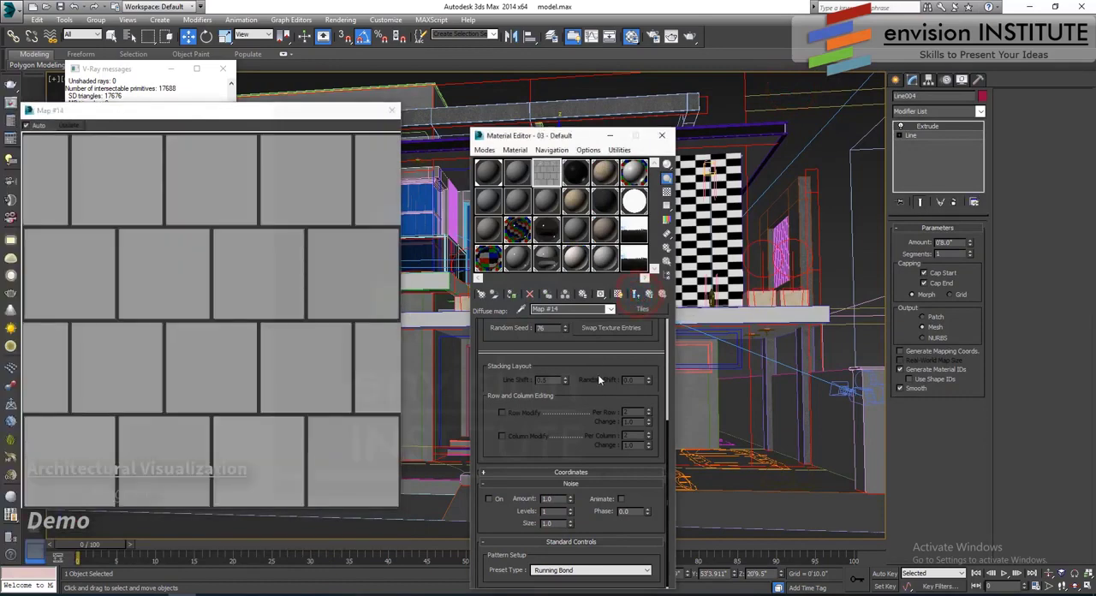
- Load the bitmap arch22_wood_01.jpg as the tiles texture, rotate it 90 degrees around W, and return to the Tiles map
{"action": "left_click_drag", "start_coordinate": [599, 379], "coordinate": [607, 552]}
{"action": "left_click", "coordinate": [604, 365]}
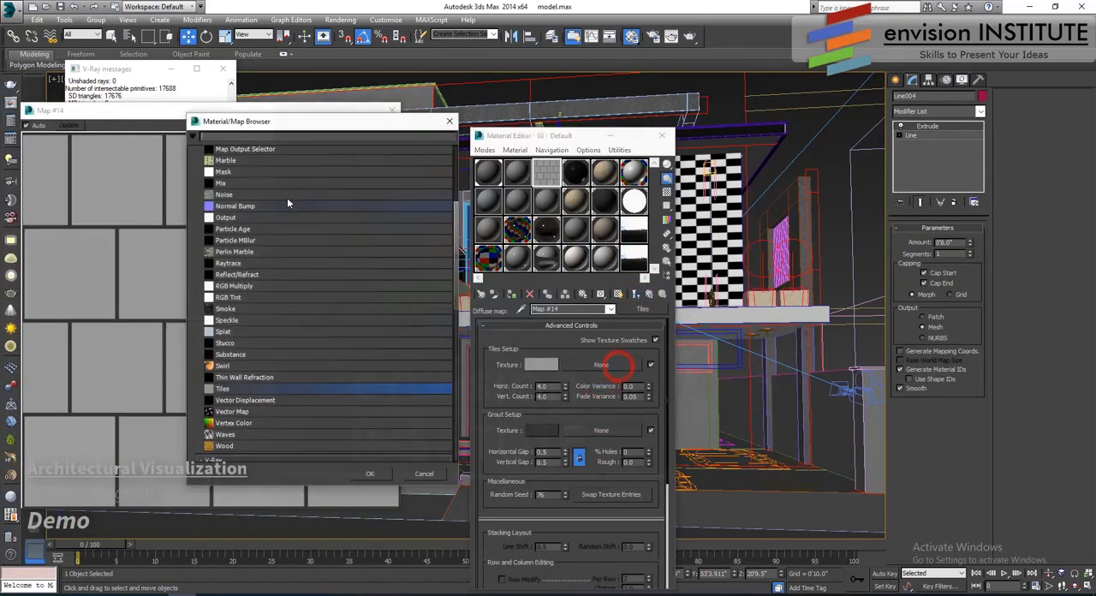
{"action": "scroll", "coordinate": [248, 166], "scroll_direction": "up", "scroll_amount": 1}
{"action": "double_click", "coordinate": [238, 173]}
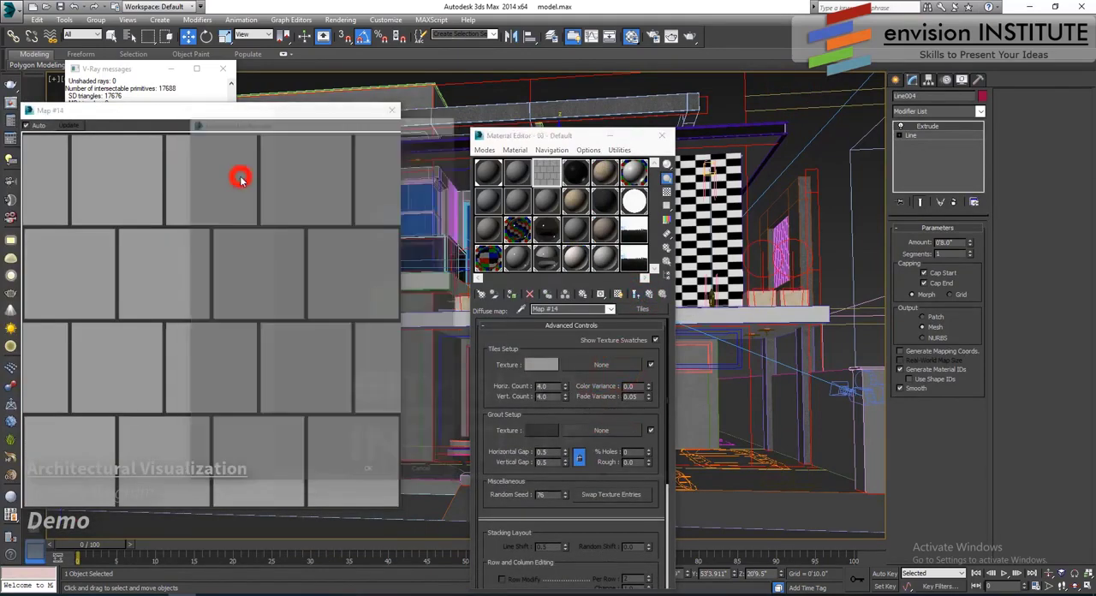
{"action": "scroll", "coordinate": [298, 166], "scroll_direction": "down", "scroll_amount": 10}
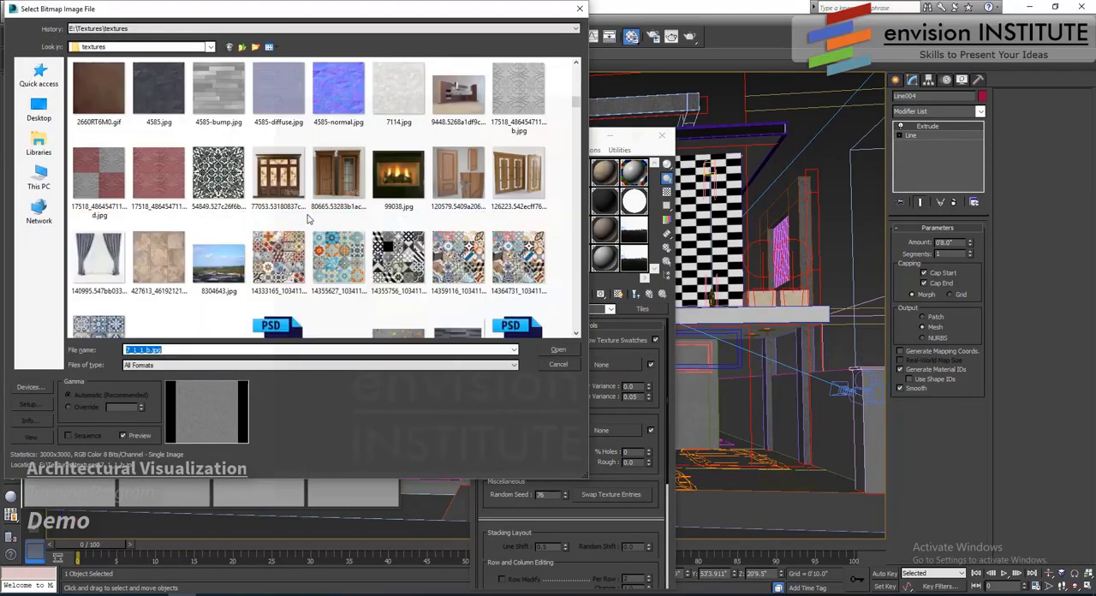
{"action": "scroll", "coordinate": [308, 219], "scroll_direction": "down", "scroll_amount": 10}
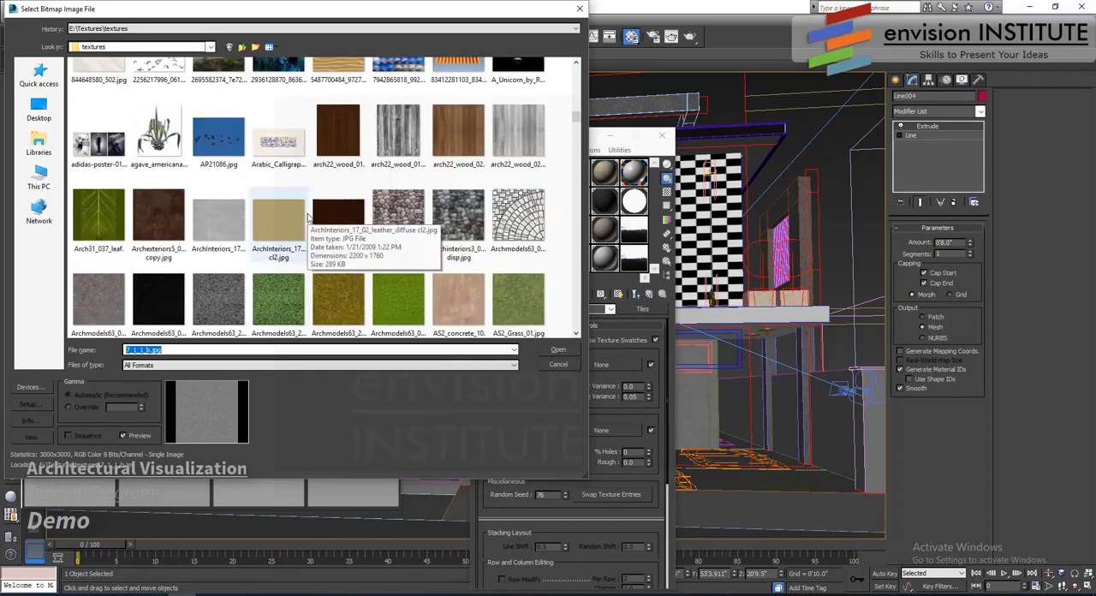
{"action": "left_click", "coordinate": [342, 135]}
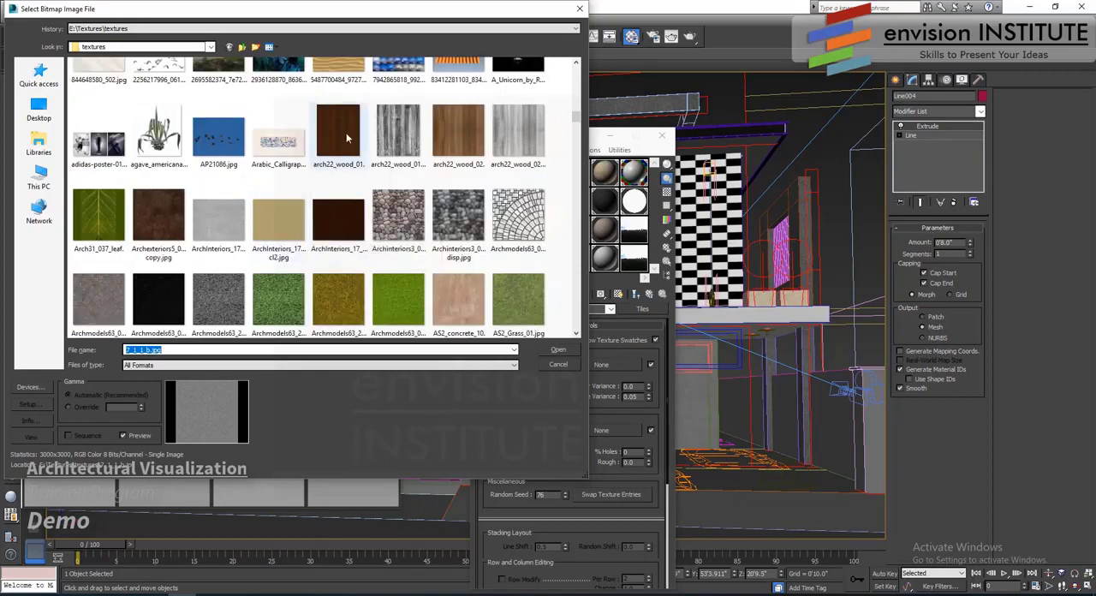
{"action": "left_click", "coordinate": [558, 349]}
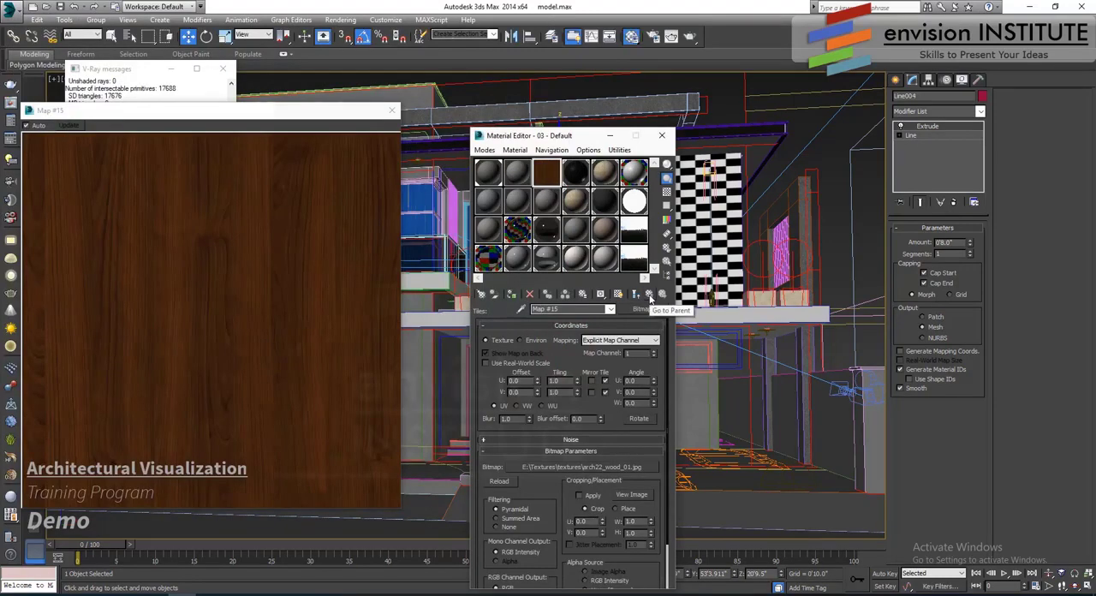
{"action": "left_click", "coordinate": [631, 402]}
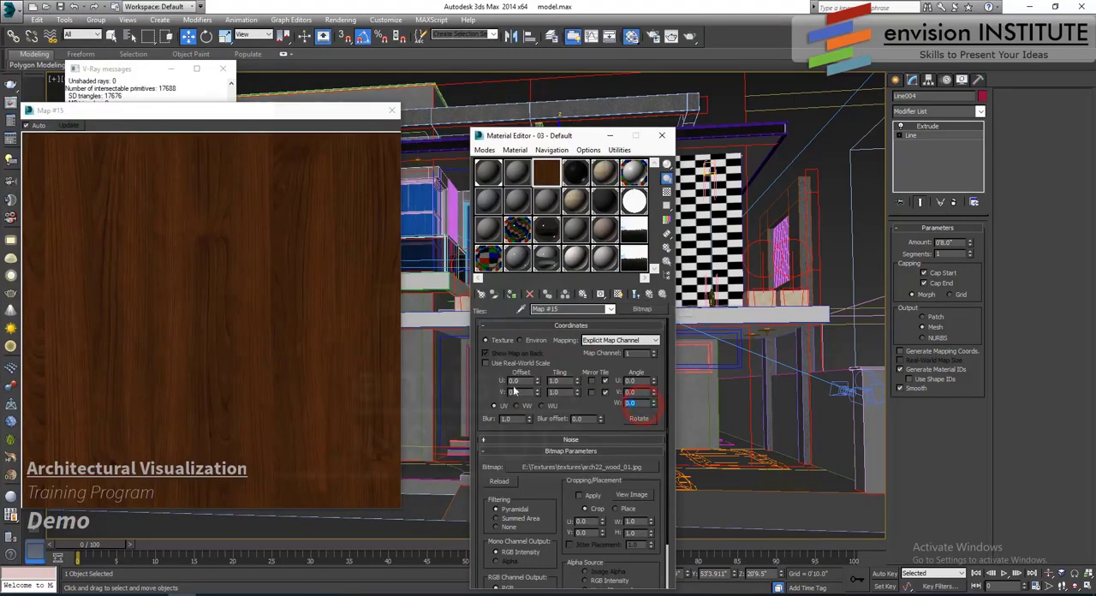
{"action": "left_click", "coordinate": [647, 293]}
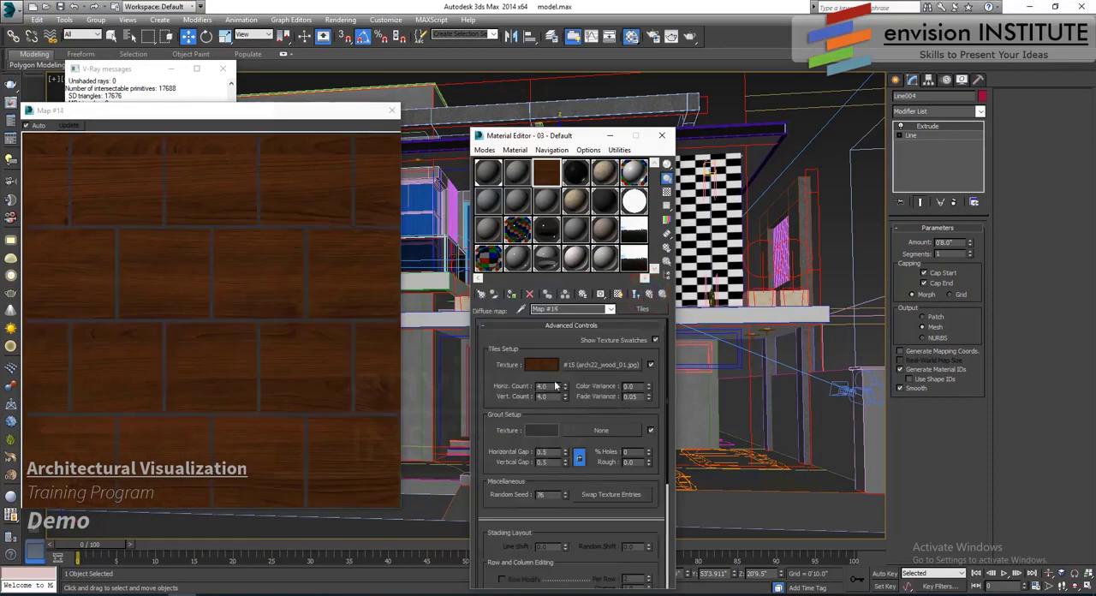
- Set the grout color of the Tiles map to pure black
{"action": "left_click", "coordinate": [541, 431]}
{"action": "left_click", "coordinate": [328, 85]}
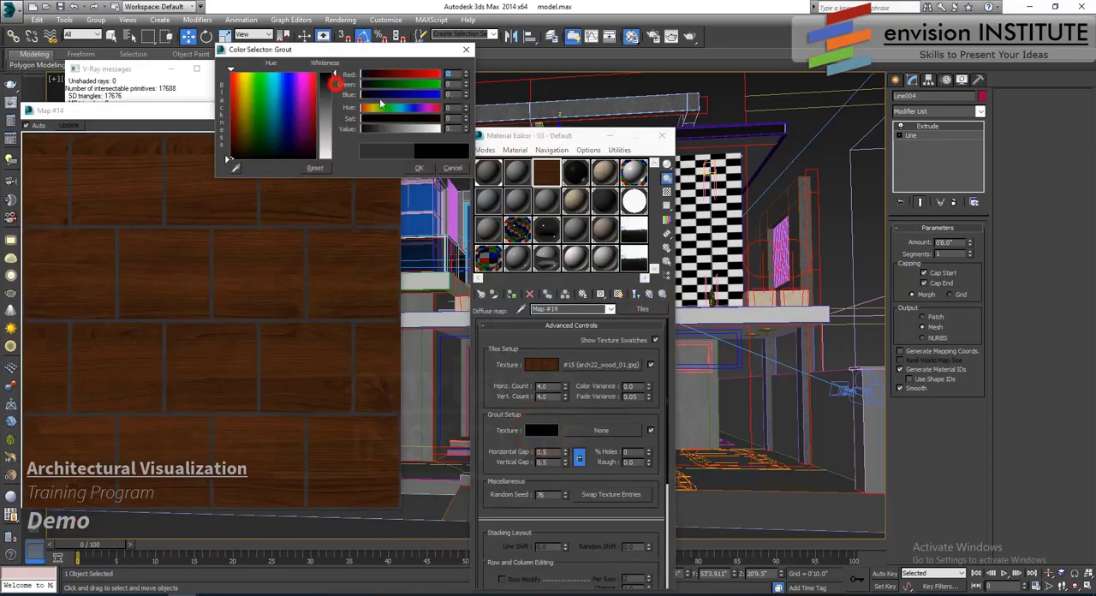
{"action": "left_click", "coordinate": [417, 167]}
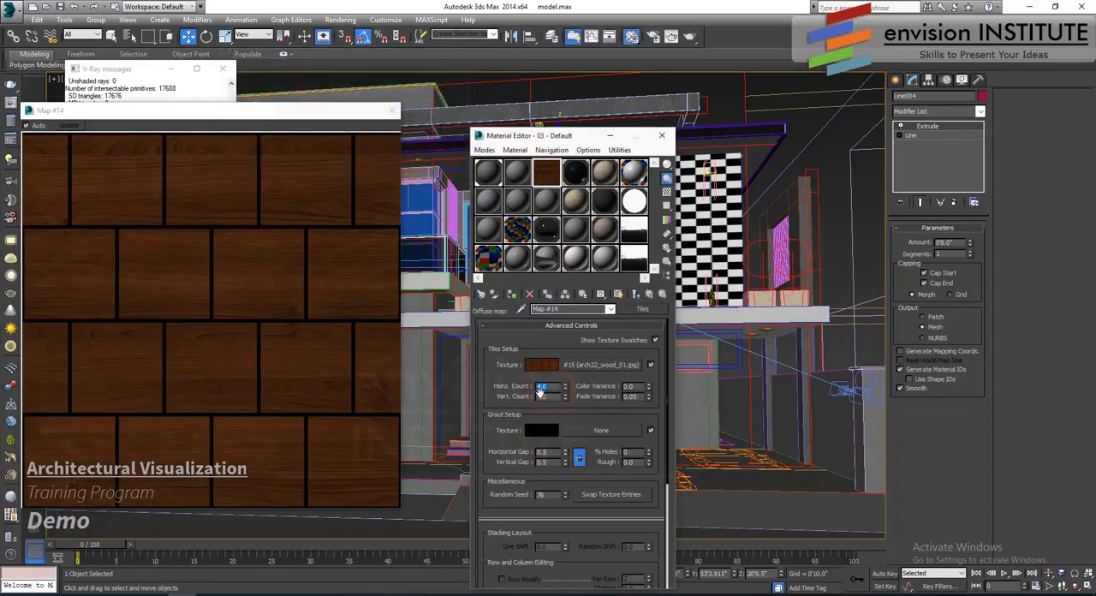
- Try horizontal tile counts of 10 and 5 with a vertical count of 10
{"action": "type", "text": "10"}
{"action": "key", "text": "Return"}
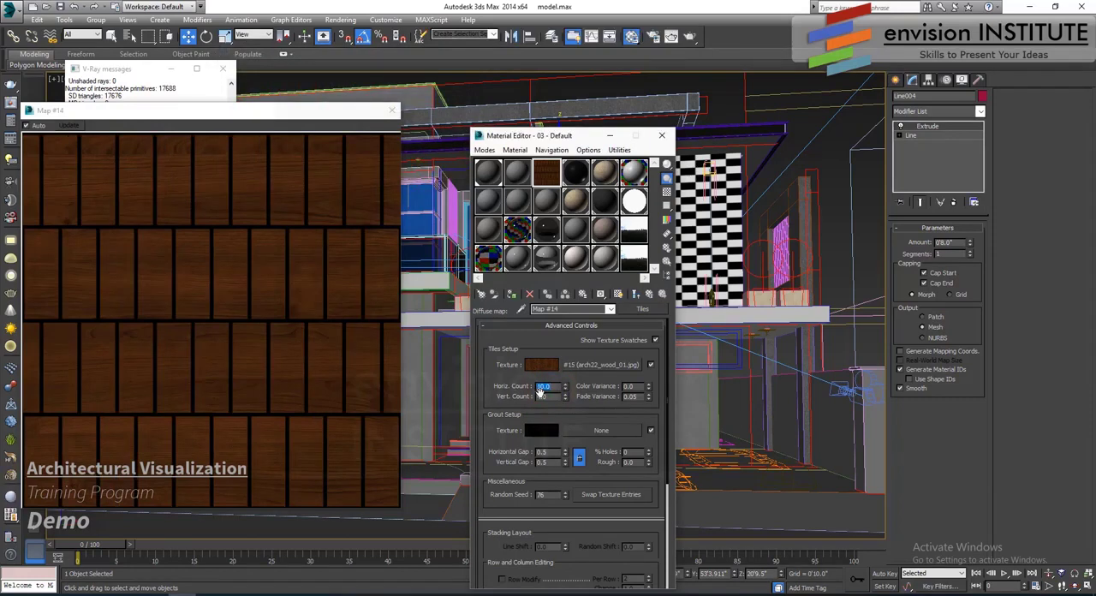
{"action": "type", "text": "5"}
{"action": "key", "text": "Return"}
{"action": "double_click", "coordinate": [548, 397]}
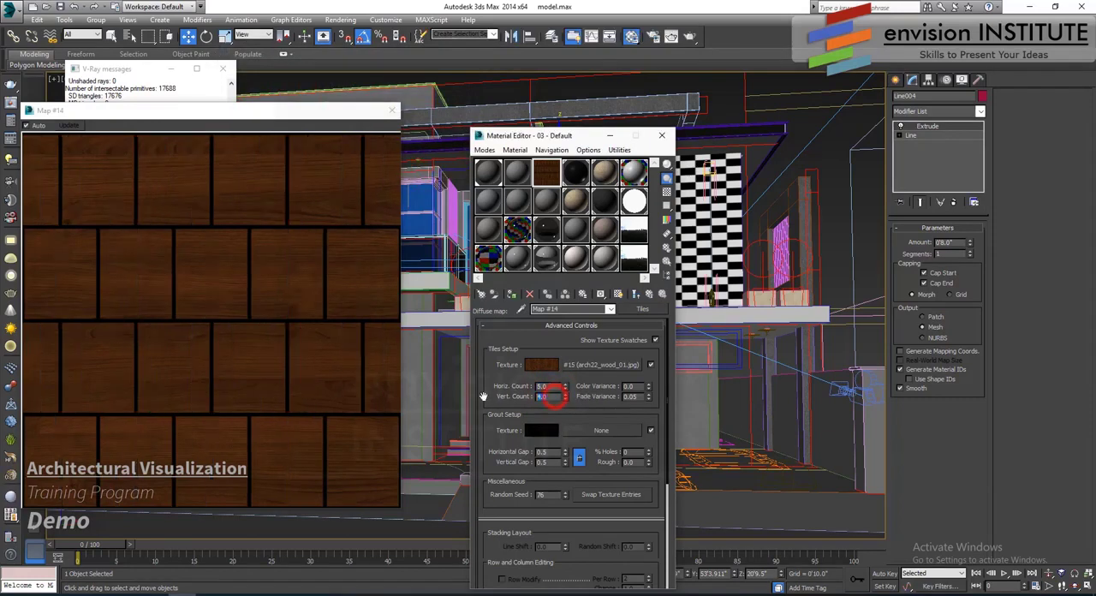
{"action": "type", "text": "10"}
{"action": "key", "text": "Return"}
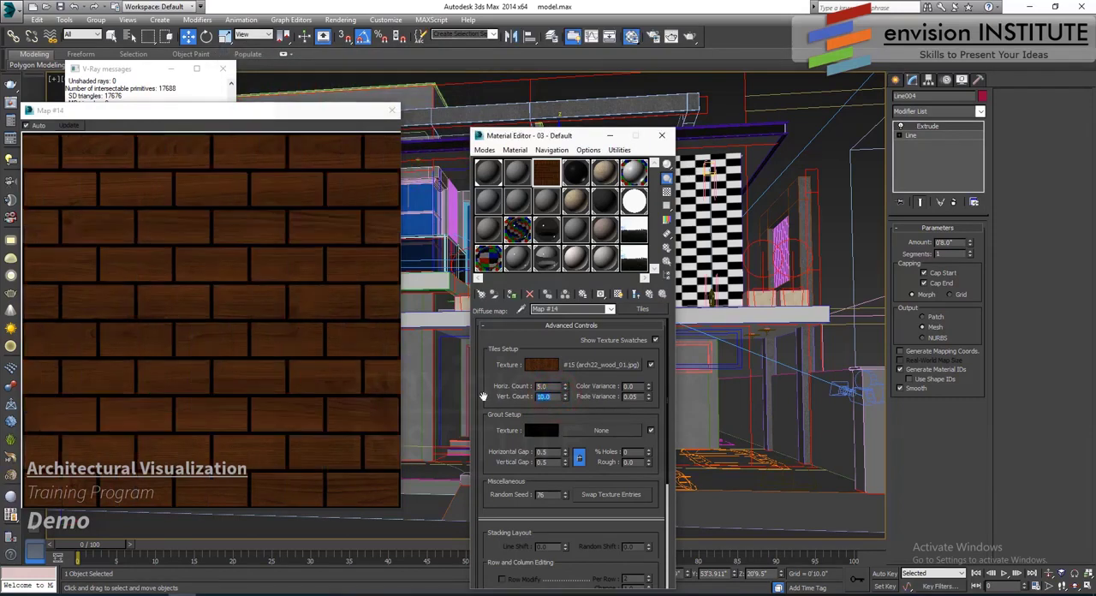
- Set the tile counts to 2 horizontal and 20 vertical for long, narrow wood planks
{"action": "double_click", "coordinate": [546, 386]}
{"action": "type", "text": "2"}
{"action": "key", "text": "Return"}
{"action": "double_click", "coordinate": [548, 396]}
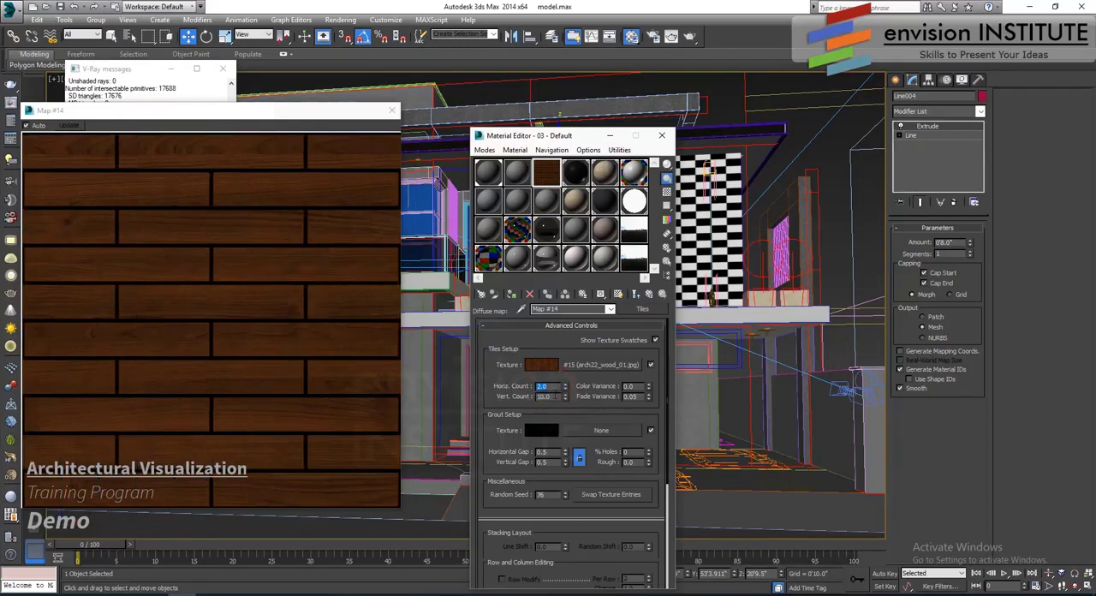
{"action": "type", "text": "20"}
{"action": "key", "text": "Return"}
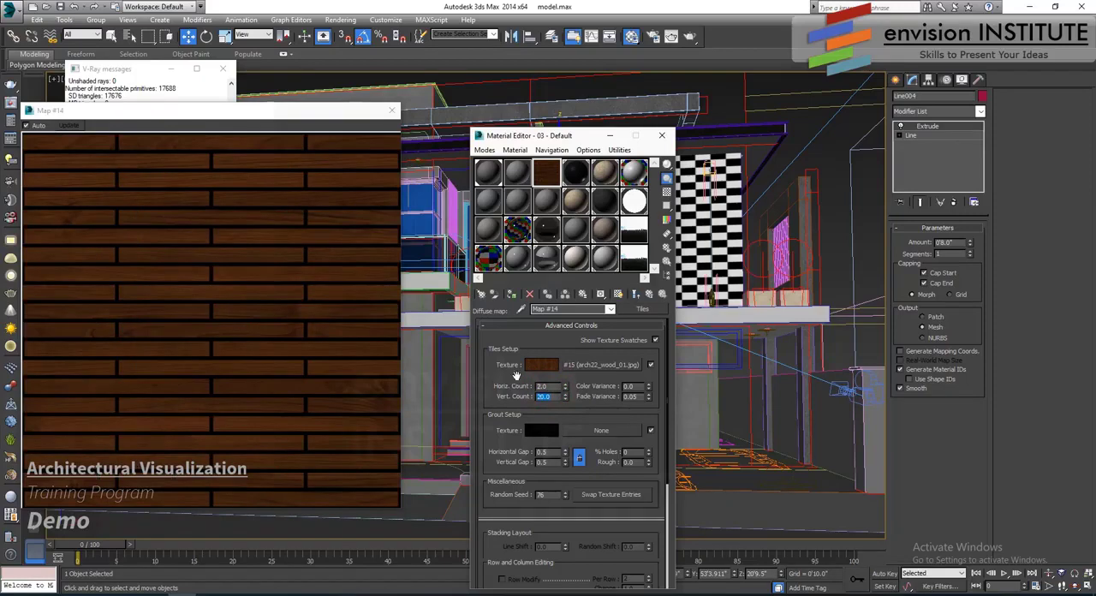
{"action": "double_click", "coordinate": [546, 386]}
- Set the horizontal and vertical grout gaps to 0.2
{"action": "left_click_drag", "start_coordinate": [546, 451], "coordinate": [425, 437]}
{"action": "type", "text": "0.2"}
{"action": "key", "text": "Return"}
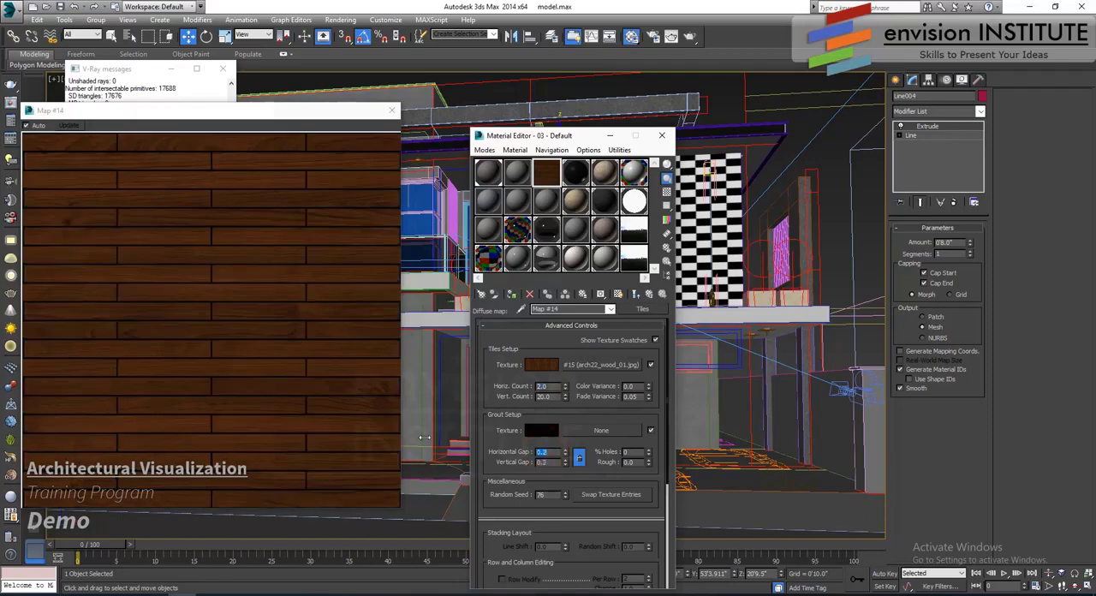
- Wrap the tiles' wood bitmap in a Color Correction map, keeping the old map as a sub-map
{"action": "left_click", "coordinate": [598, 365]}
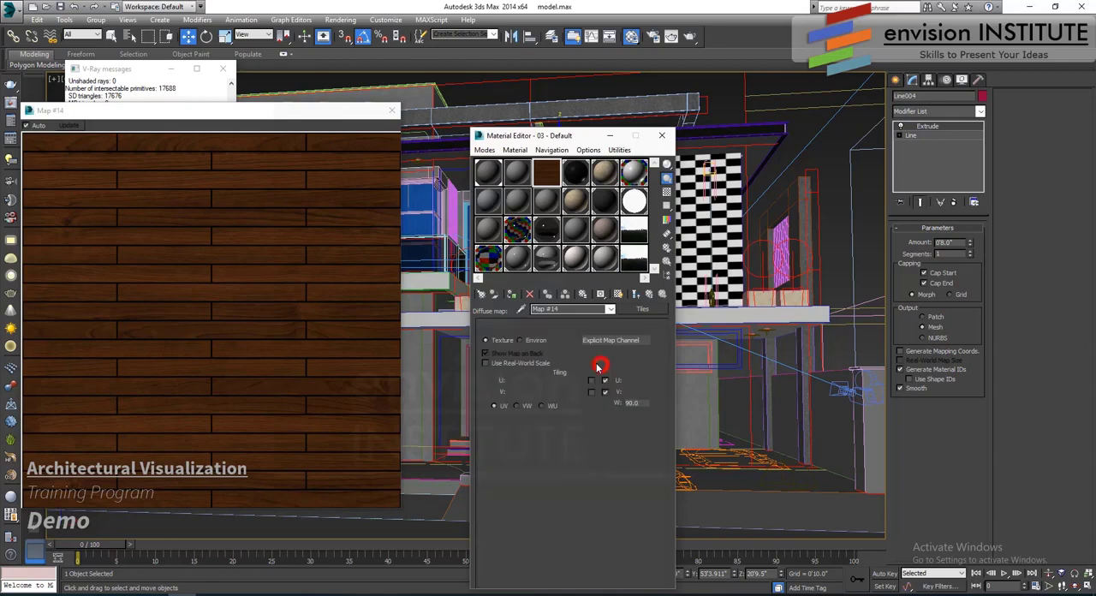
{"action": "left_click", "coordinate": [646, 308]}
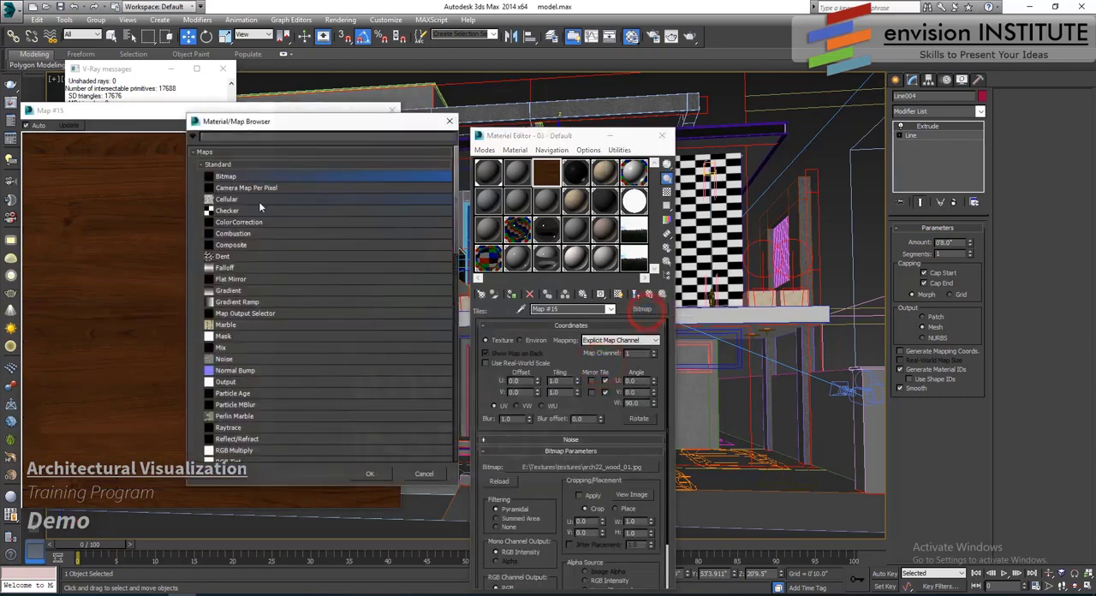
{"action": "double_click", "coordinate": [249, 223]}
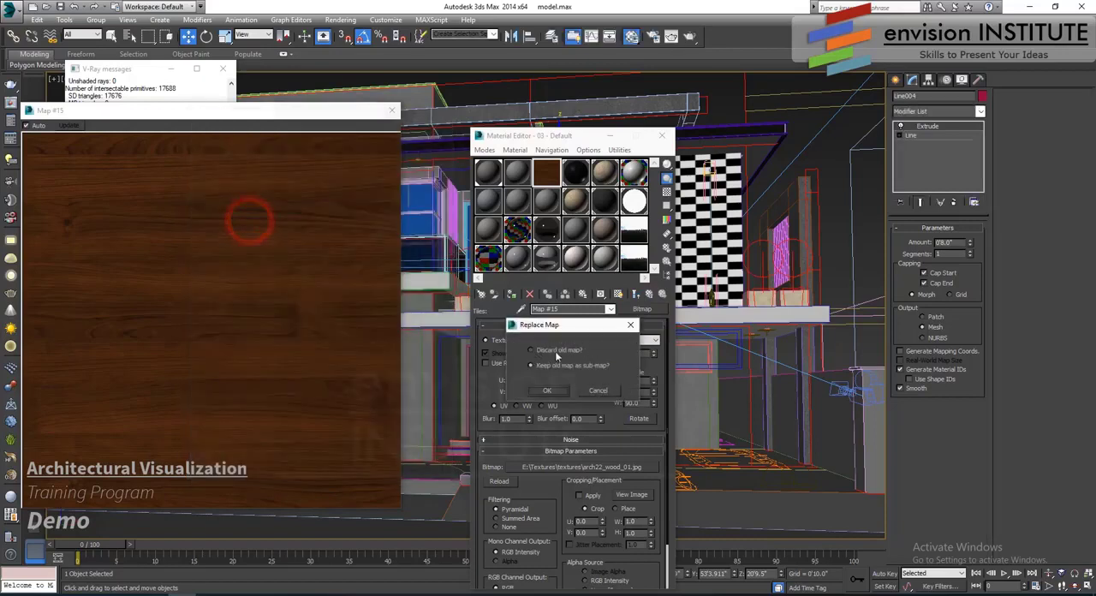
{"action": "left_click", "coordinate": [550, 391]}
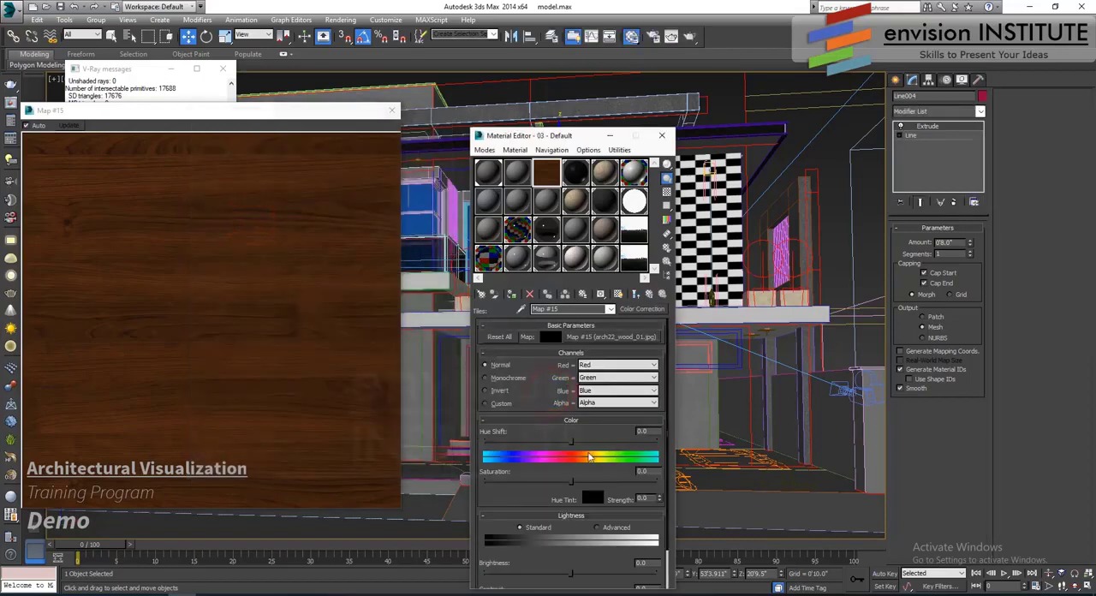
- Adjust the wood's color correction to hue shift 4.186, saturation 4.319, brightness 6.312 and contrast 6.977, and return to the Tiles map
{"action": "left_click_drag", "start_coordinate": [548, 482], "coordinate": [536, 489]}
{"action": "left_click_drag", "start_coordinate": [519, 498], "coordinate": [521, 434]}
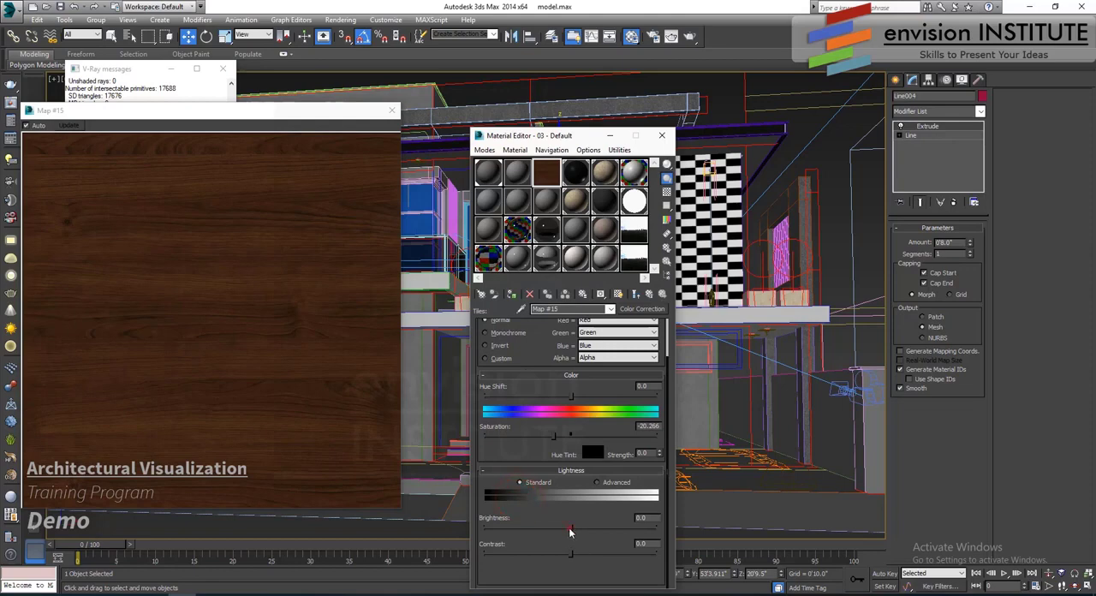
{"action": "left_click_drag", "start_coordinate": [570, 530], "coordinate": [573, 528]}
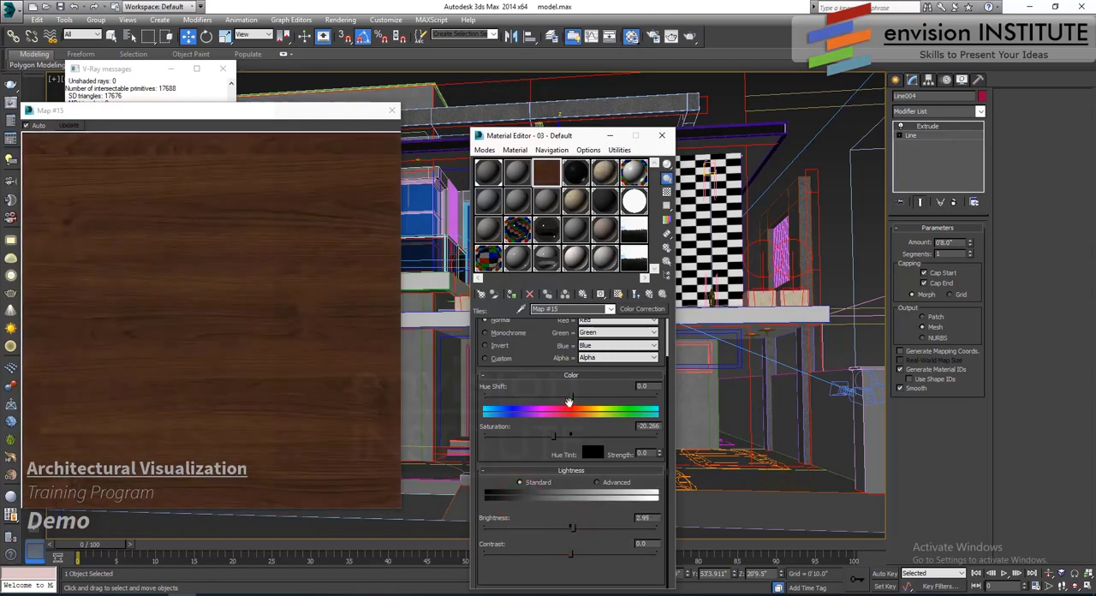
{"action": "left_click_drag", "start_coordinate": [568, 394], "coordinate": [574, 396]}
{"action": "mouse_move", "coordinate": [552, 435]}
{"action": "left_mouse_down"}
{"action": "mouse_move", "coordinate": [582, 435]}
{"action": "mouse_move", "coordinate": [573, 434]}
{"action": "left_mouse_up"}
{"action": "left_click_drag", "start_coordinate": [574, 397], "coordinate": [572, 394]}
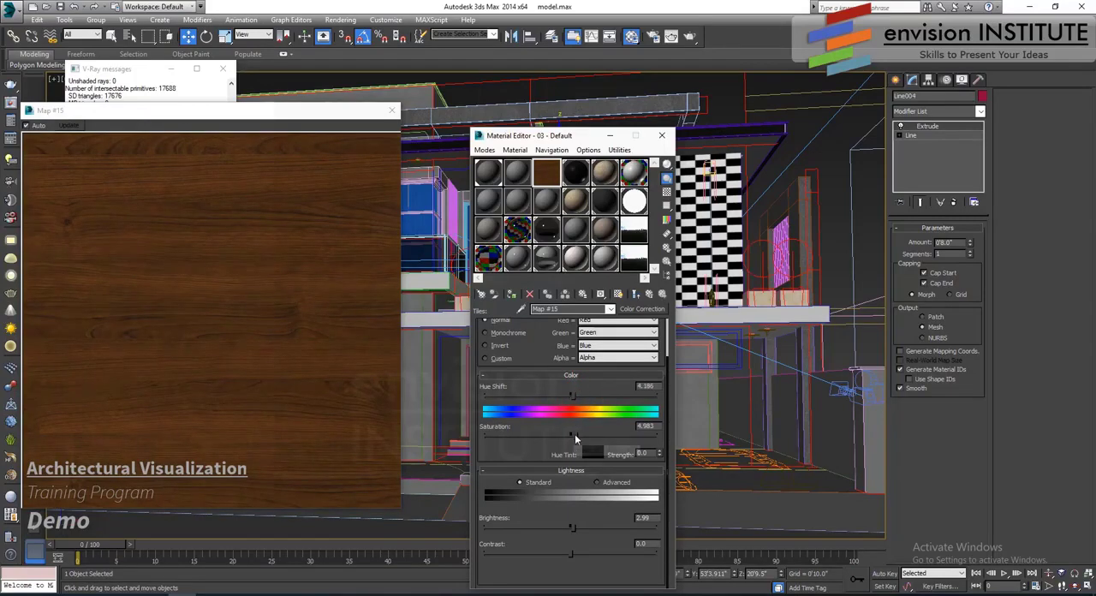
{"action": "left_click_drag", "start_coordinate": [575, 436], "coordinate": [573, 434]}
{"action": "left_click_drag", "start_coordinate": [575, 529], "coordinate": [573, 552]}
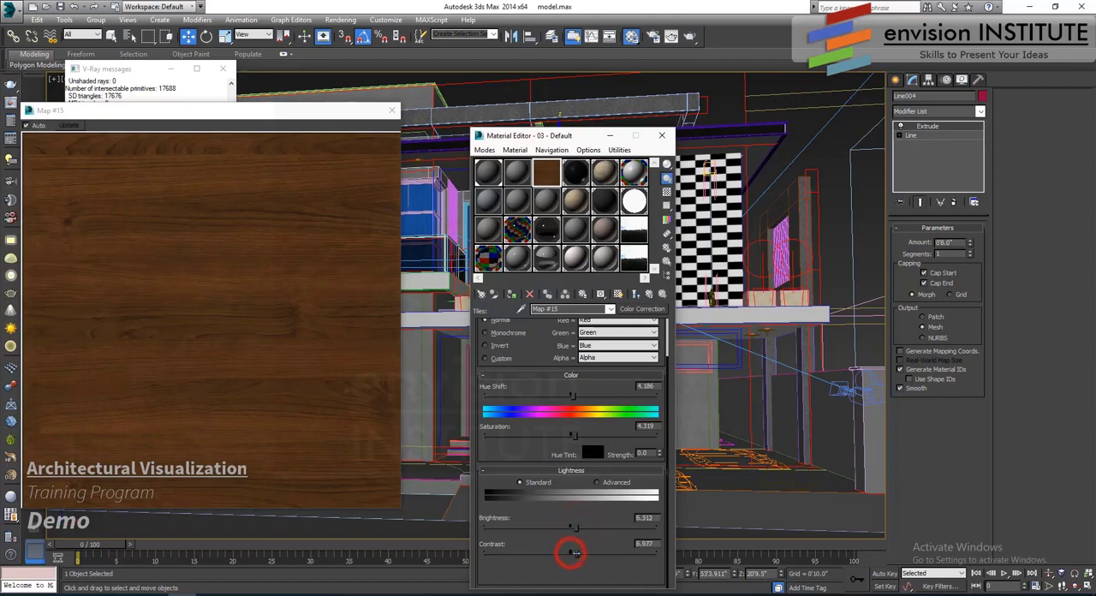
{"action": "left_click", "coordinate": [648, 295]}
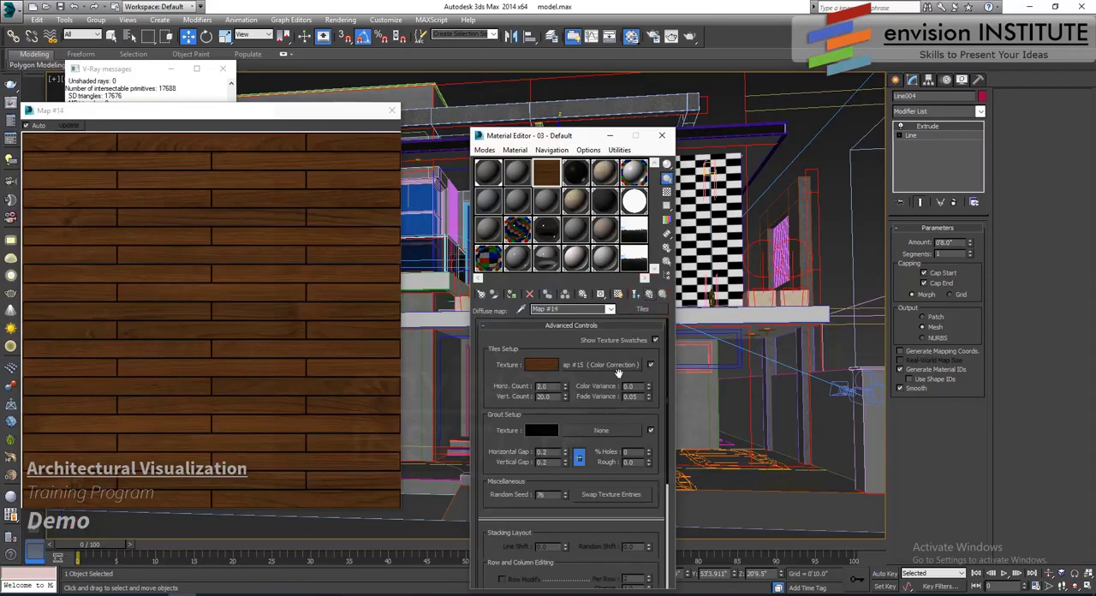
- Place a non-instanced copy of the 03 - Default material's diffuse Tiles map in its Bump slot, and open the bump map's settings
{"action": "left_click", "coordinate": [649, 294]}
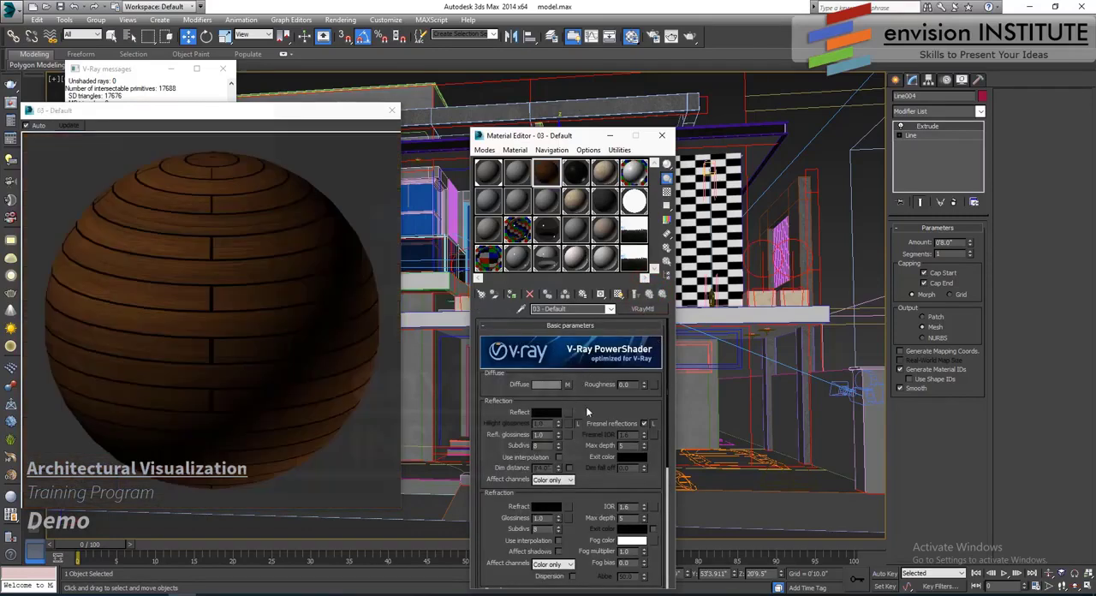
{"action": "scroll", "coordinate": [585, 405], "scroll_direction": "down", "scroll_amount": 5}
{"action": "left_click", "coordinate": [566, 548]}
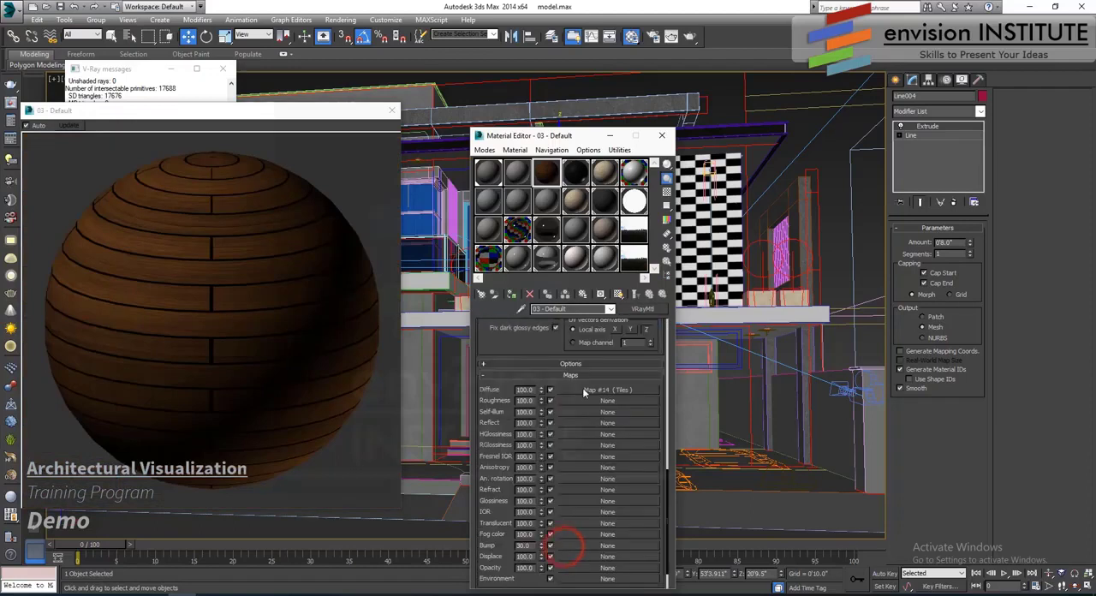
{"action": "left_click_drag", "start_coordinate": [575, 547], "coordinate": [575, 548]}
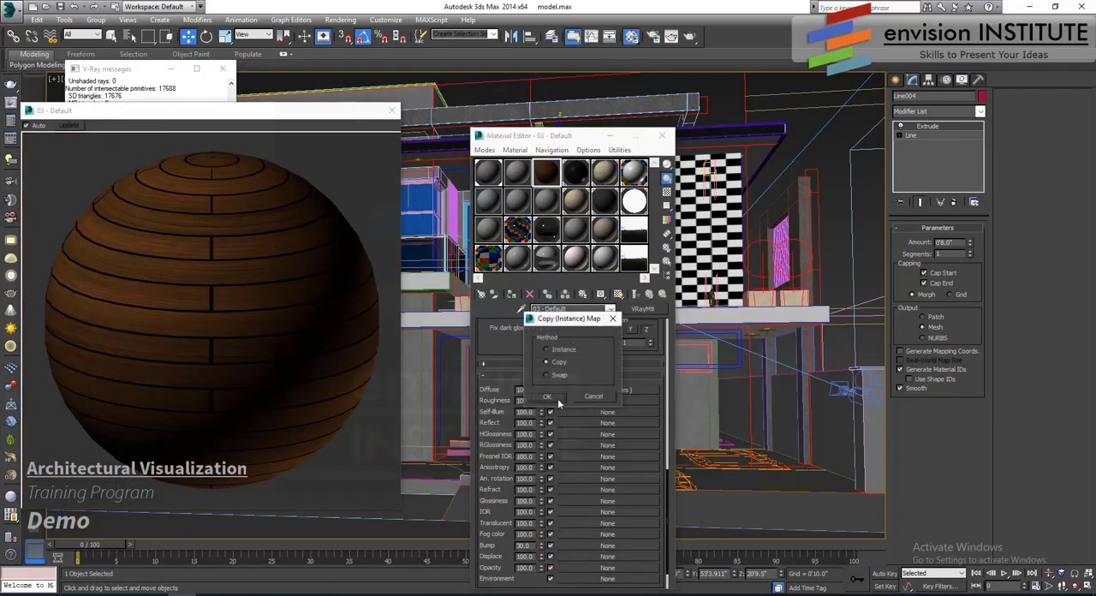
{"action": "left_click", "coordinate": [553, 400]}
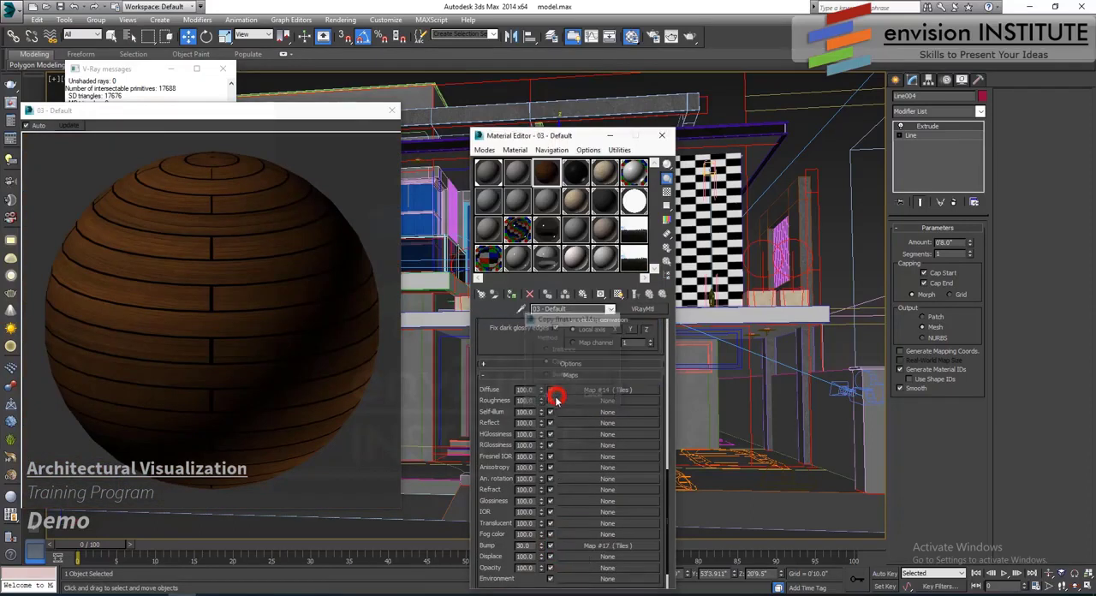
{"action": "left_click", "coordinate": [589, 547]}
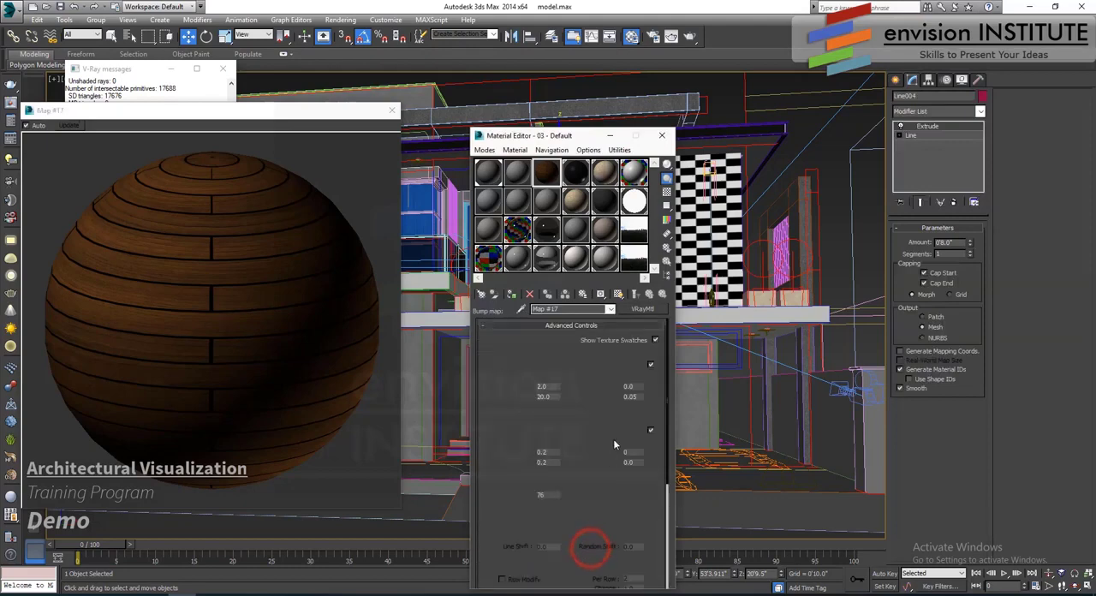
- Turn off the wood texture for the tiles in the bump Tiles map and return to the material
{"action": "left_click", "coordinate": [650, 365]}
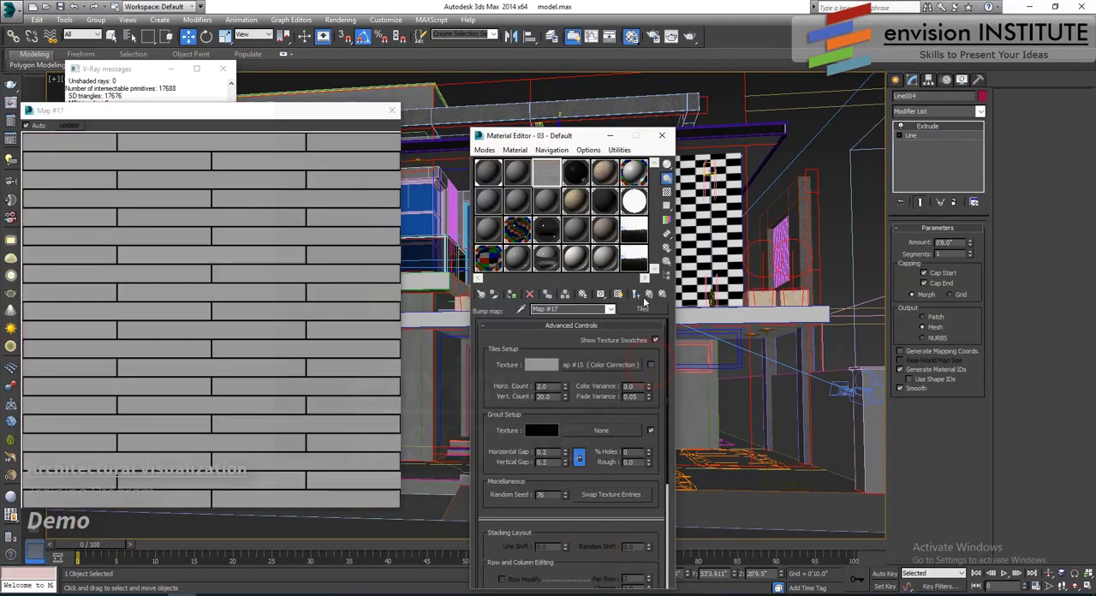
{"action": "left_click", "coordinate": [648, 293]}
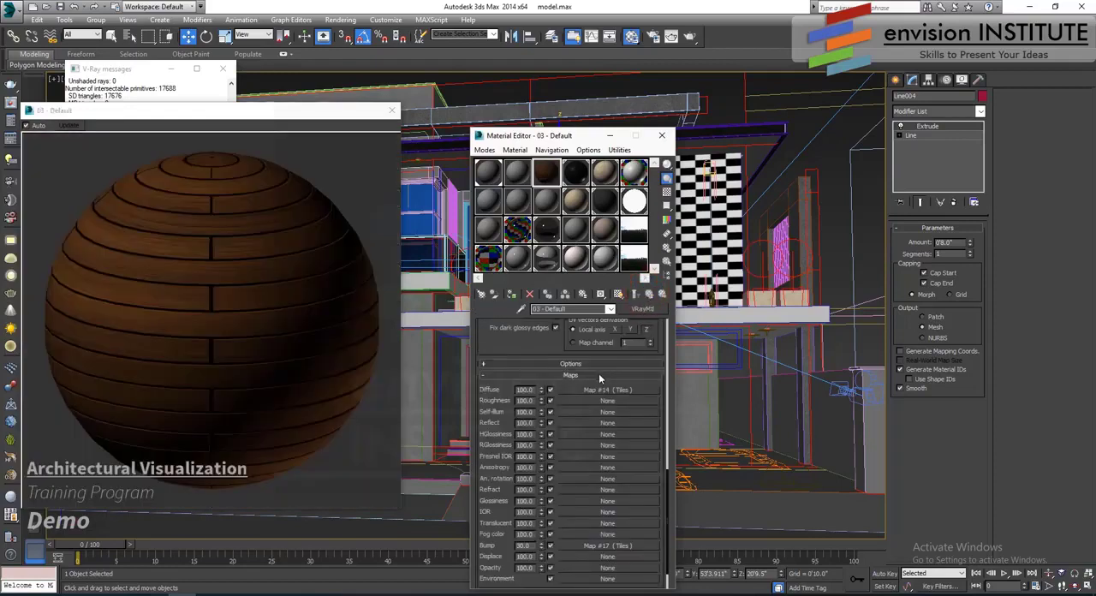
- Place a non-instanced copy of the diffuse Tiles map in the Reflect slot and show the checker background behind the sample
{"action": "scroll", "coordinate": [540, 342], "scroll_direction": "up", "scroll_amount": 5}
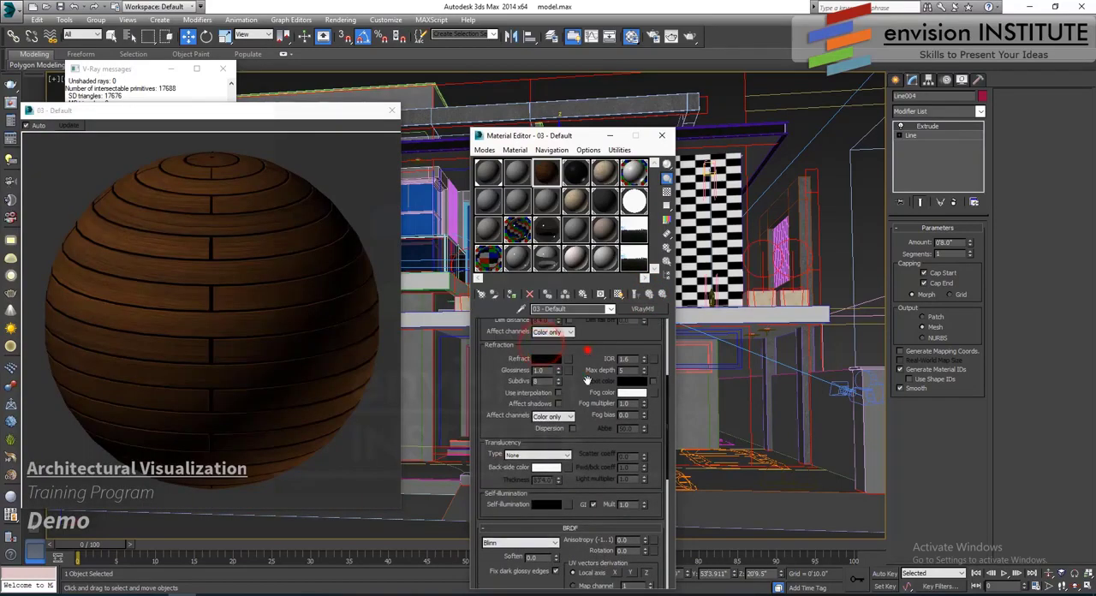
{"action": "scroll", "coordinate": [572, 392], "scroll_direction": "up", "scroll_amount": 5}
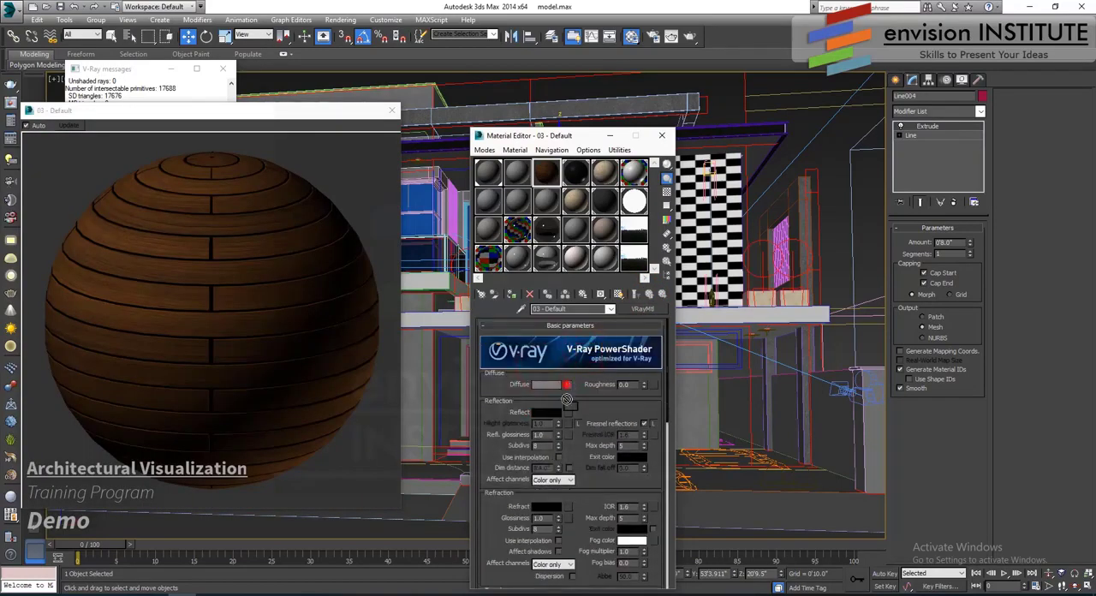
{"action": "left_click_drag", "start_coordinate": [569, 385], "coordinate": [566, 412]}
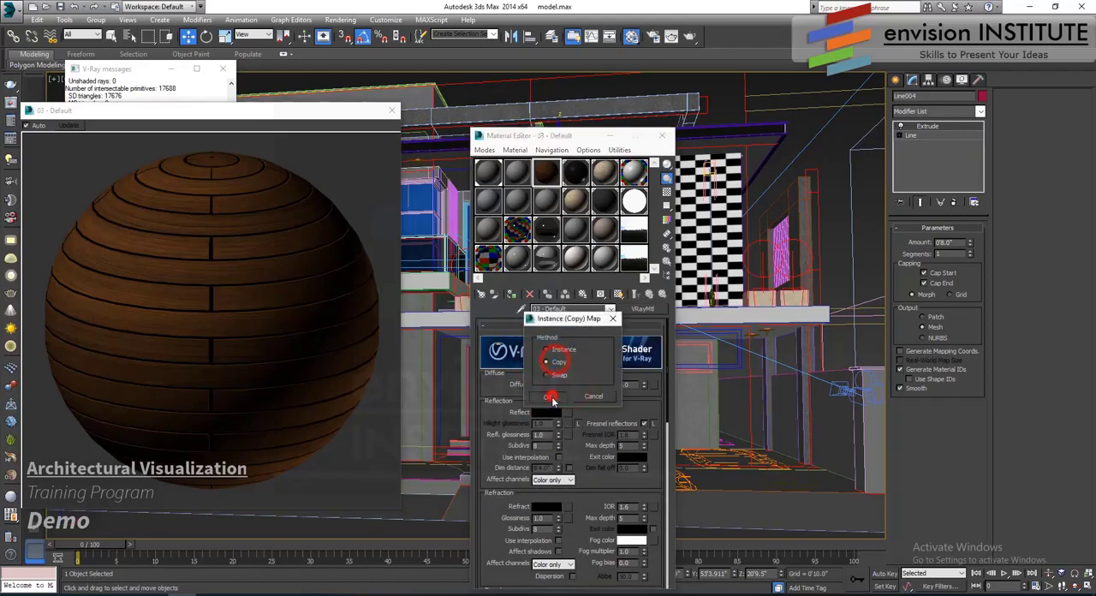
{"action": "left_click", "coordinate": [546, 396]}
{"action": "left_click", "coordinate": [667, 192]}
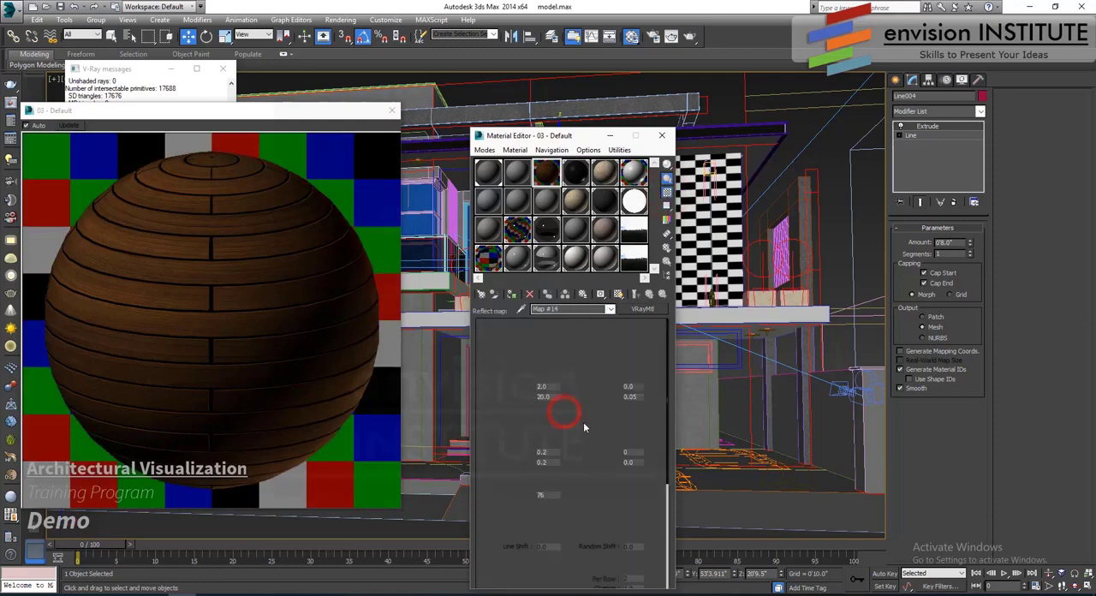
- Set the reflect map's wood color correction to saturation -100, brightness 22.924 and contrast -31.561, and return to the material
{"action": "left_click", "coordinate": [608, 366]}
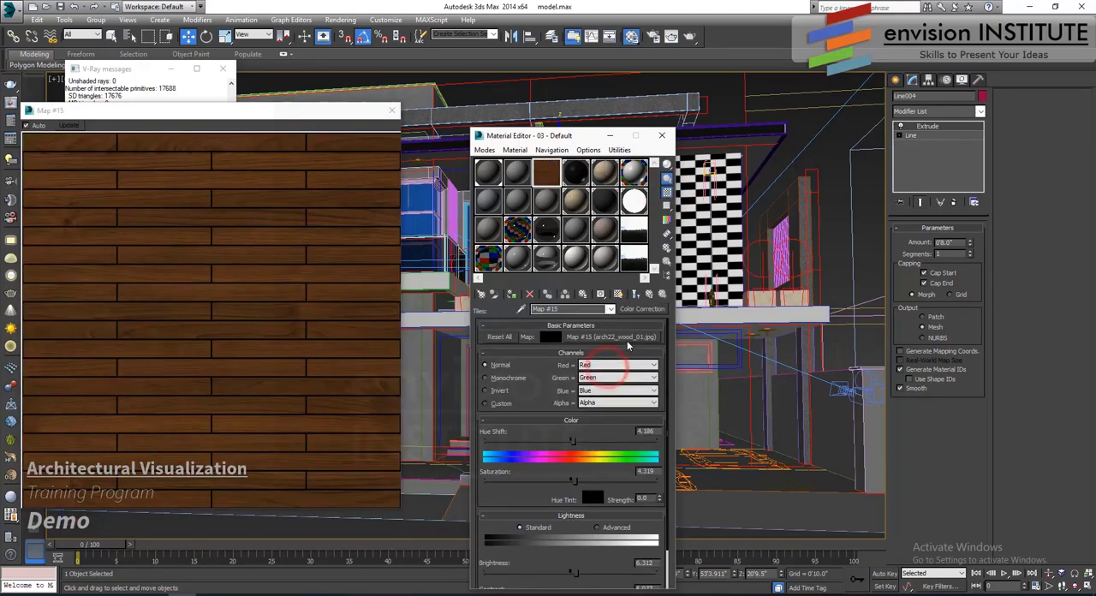
{"action": "left_click_drag", "start_coordinate": [540, 394], "coordinate": [547, 333]}
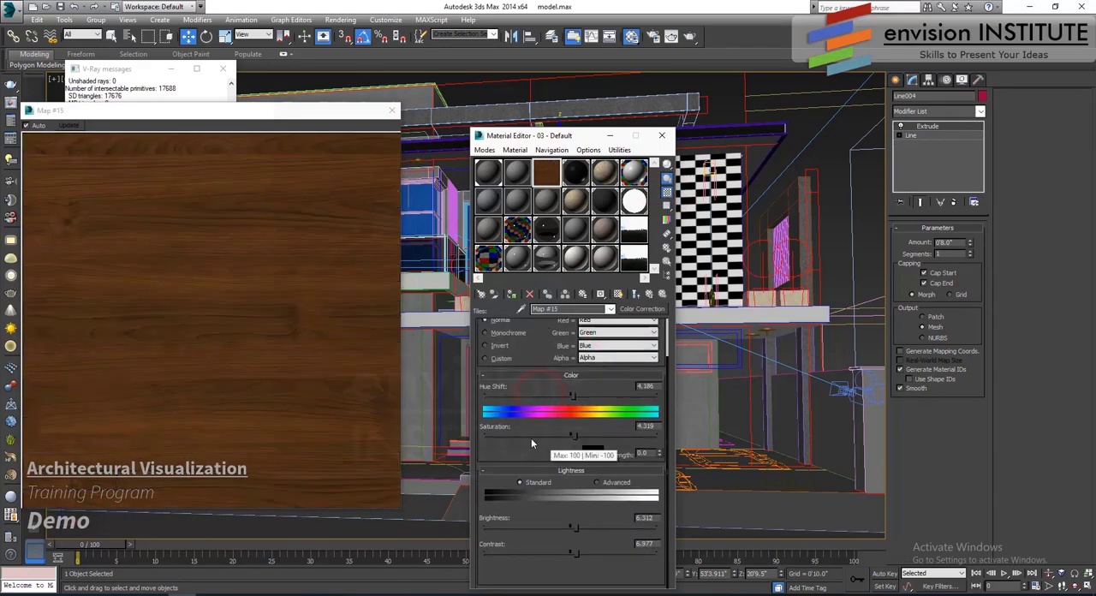
{"action": "left_click", "coordinate": [522, 438]}
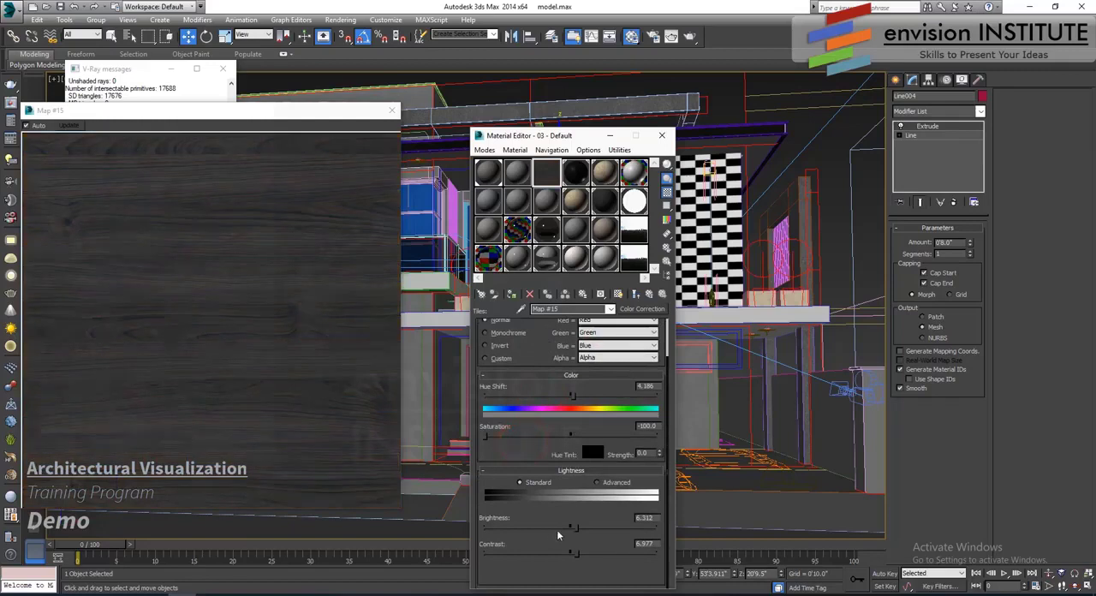
{"action": "left_click_drag", "start_coordinate": [573, 527], "coordinate": [604, 558]}
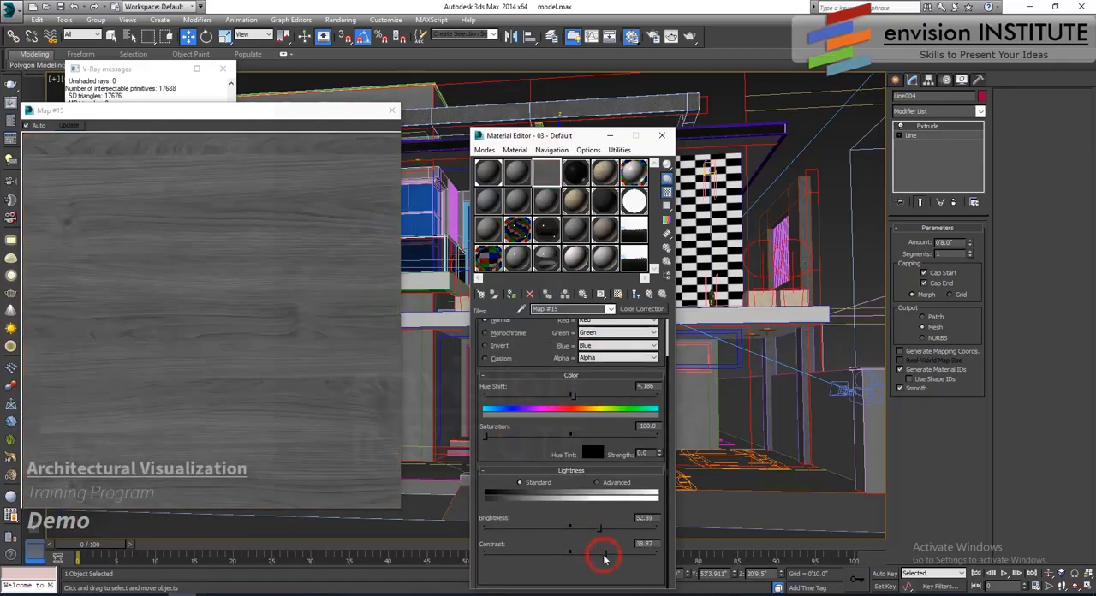
{"action": "left_click_drag", "start_coordinate": [543, 529], "coordinate": [578, 528]}
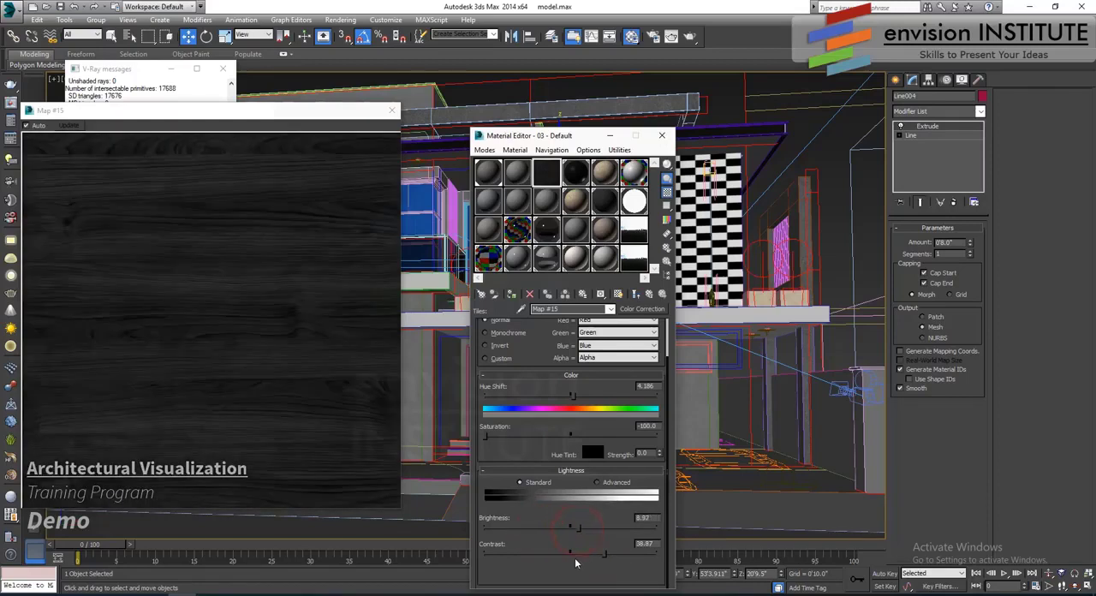
{"action": "left_click_drag", "start_coordinate": [627, 552], "coordinate": [548, 553]}
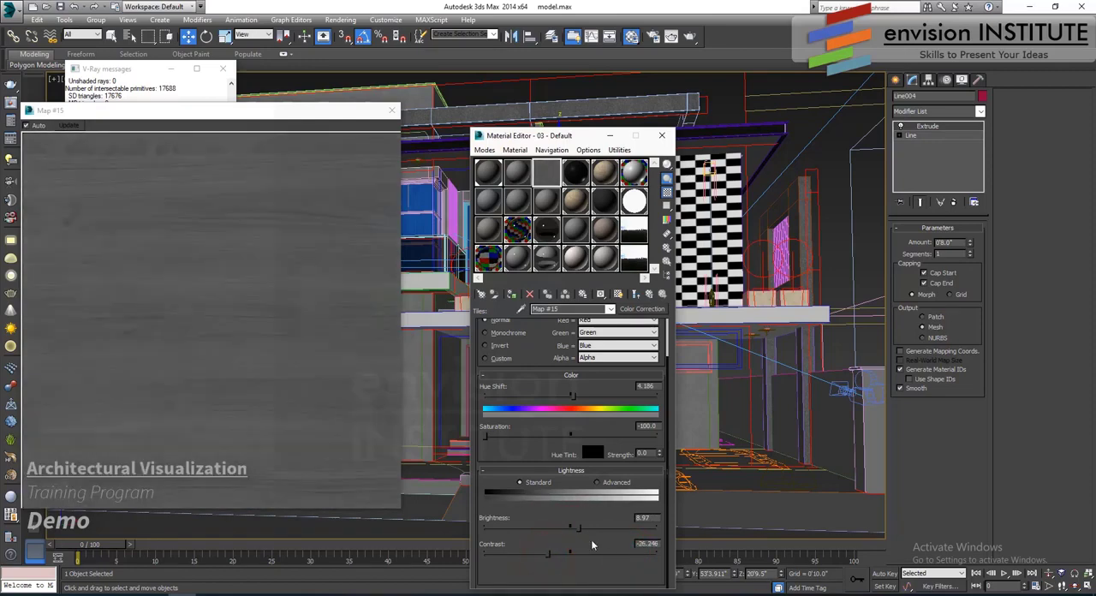
{"action": "left_click_drag", "start_coordinate": [597, 526], "coordinate": [542, 554]}
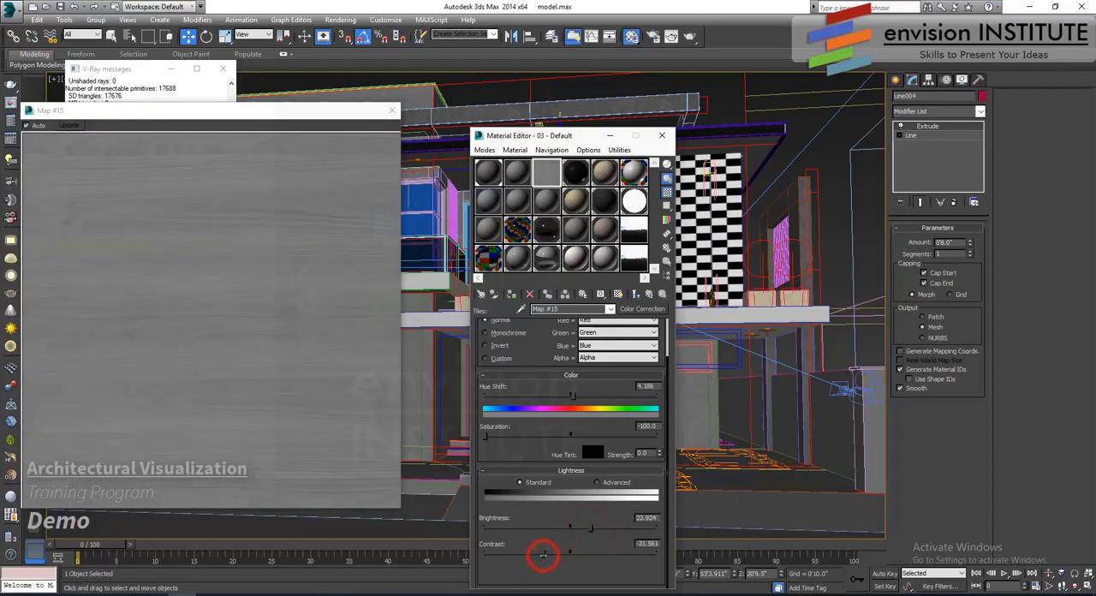
{"action": "left_click", "coordinate": [649, 295]}
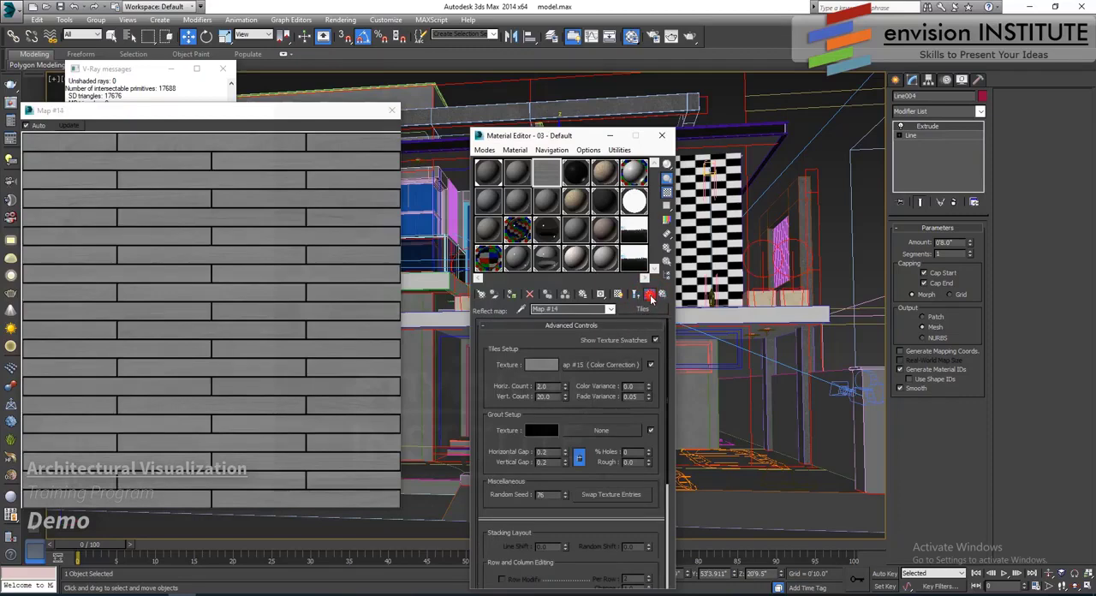
{"action": "left_click", "coordinate": [649, 295]}
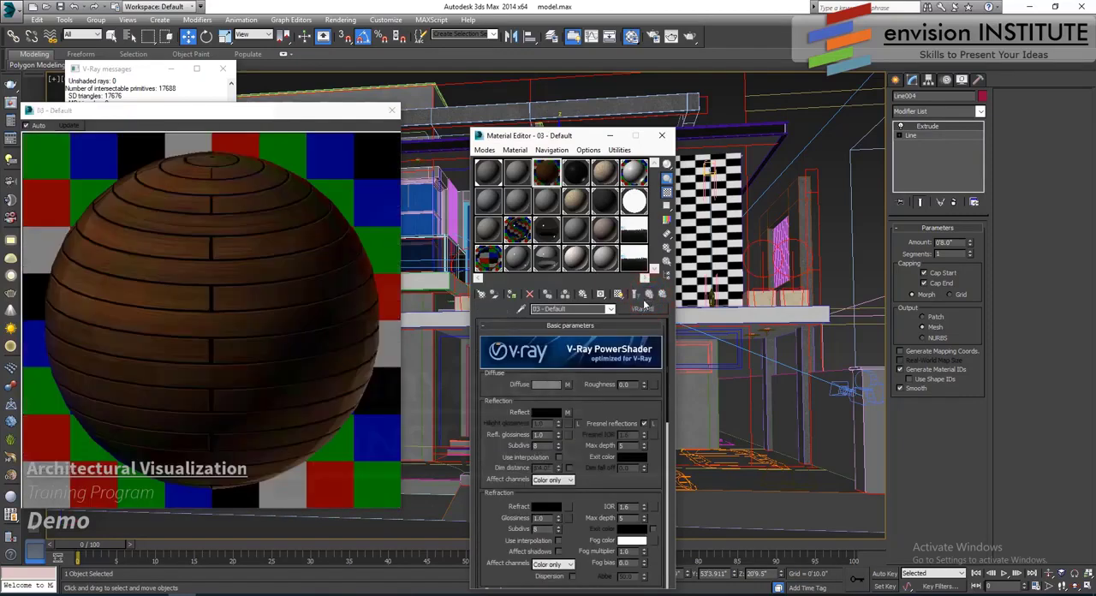
- Set the reflection glossiness to 0.9 and place a non-instanced copy of the reflect Tiles map in the reflection glossiness slot
{"action": "left_click_drag", "start_coordinate": [546, 435], "coordinate": [496, 436]}
{"action": "type", "text": ".9"}
{"action": "scroll", "coordinate": [580, 440], "scroll_direction": "down", "scroll_amount": 5}
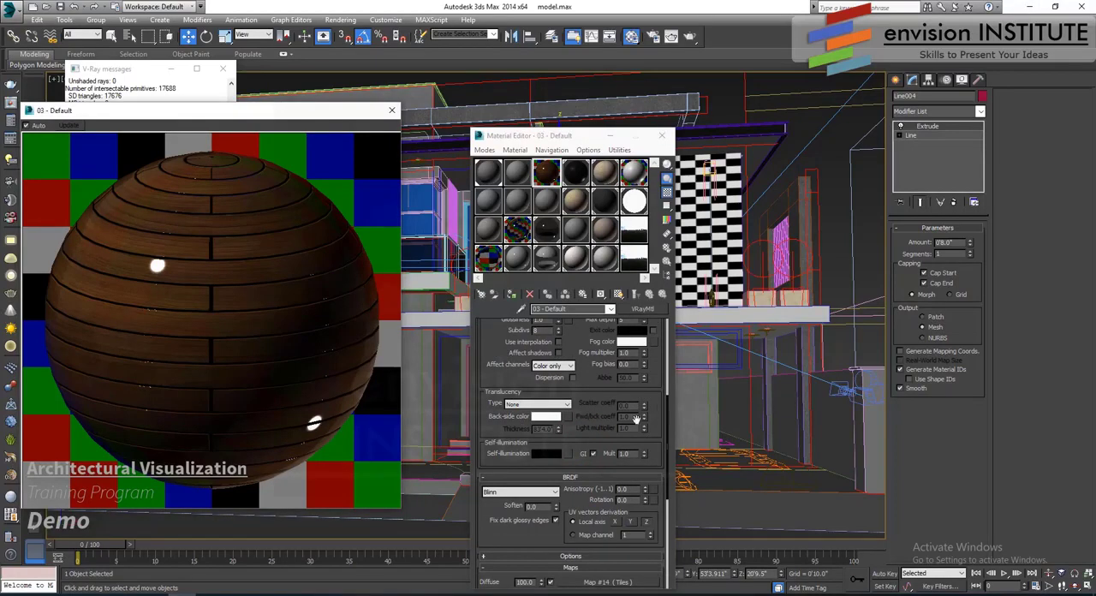
{"action": "scroll", "coordinate": [596, 414], "scroll_direction": "down", "scroll_amount": 3}
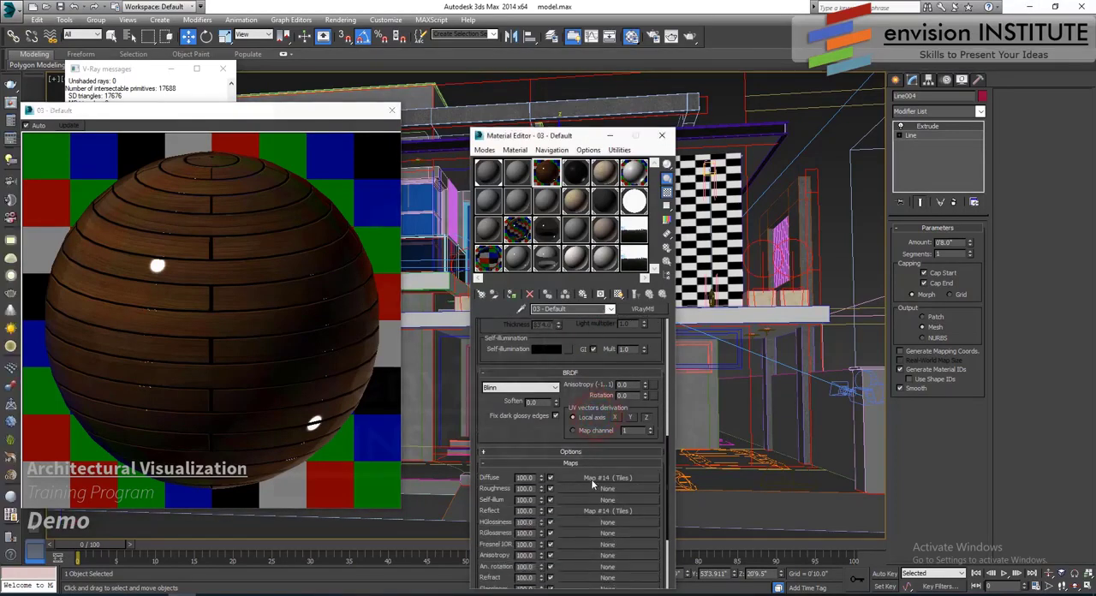
{"action": "scroll", "coordinate": [530, 439], "scroll_direction": "down", "scroll_amount": 3}
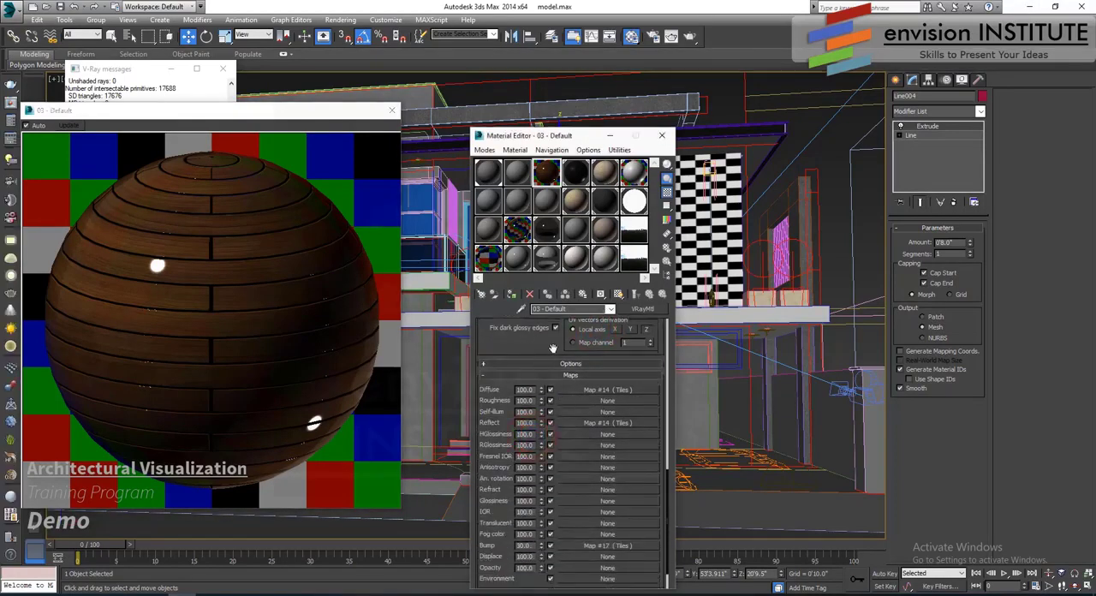
{"action": "left_click_drag", "start_coordinate": [554, 348], "coordinate": [556, 591]}
{"action": "left_click_drag", "start_coordinate": [591, 355], "coordinate": [591, 440]}
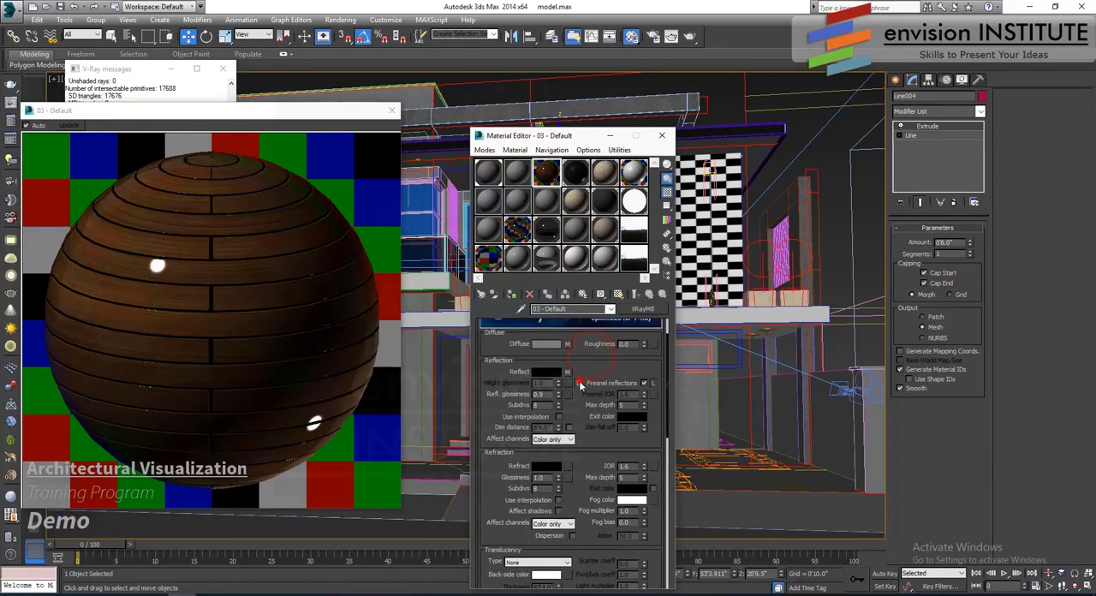
{"action": "left_click", "coordinate": [579, 382]}
{"action": "left_click", "coordinate": [576, 383]}
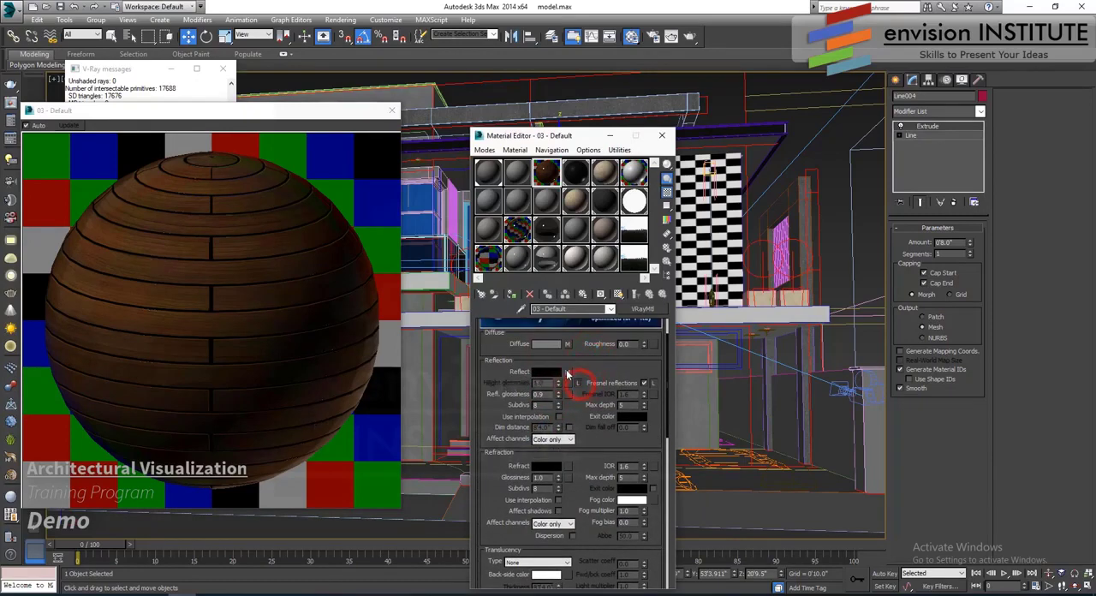
{"action": "left_click_drag", "start_coordinate": [567, 373], "coordinate": [570, 394]}
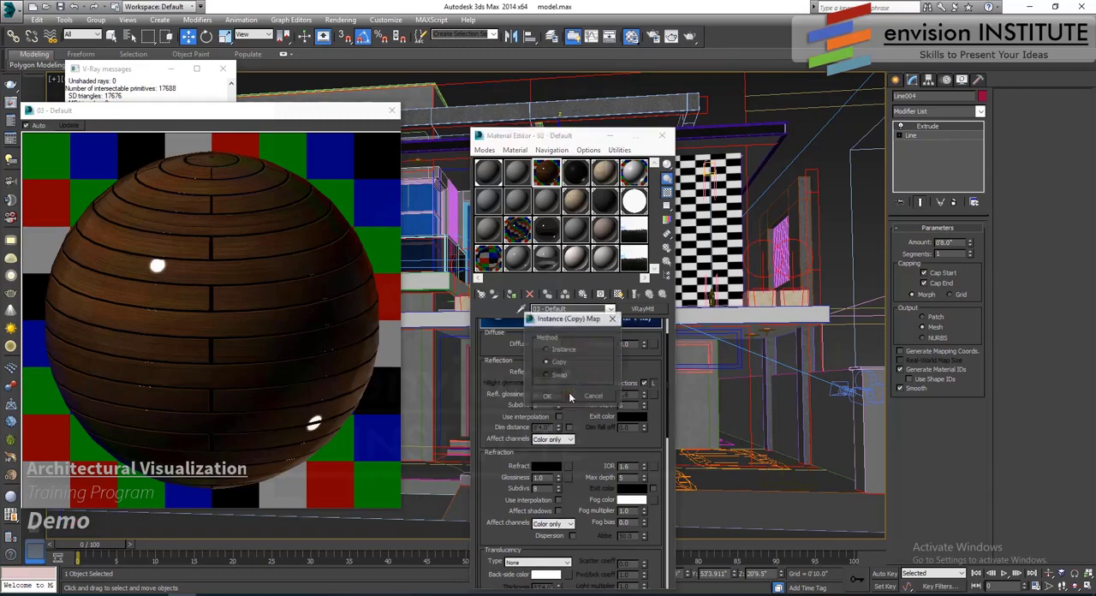
{"action": "left_click", "coordinate": [558, 397]}
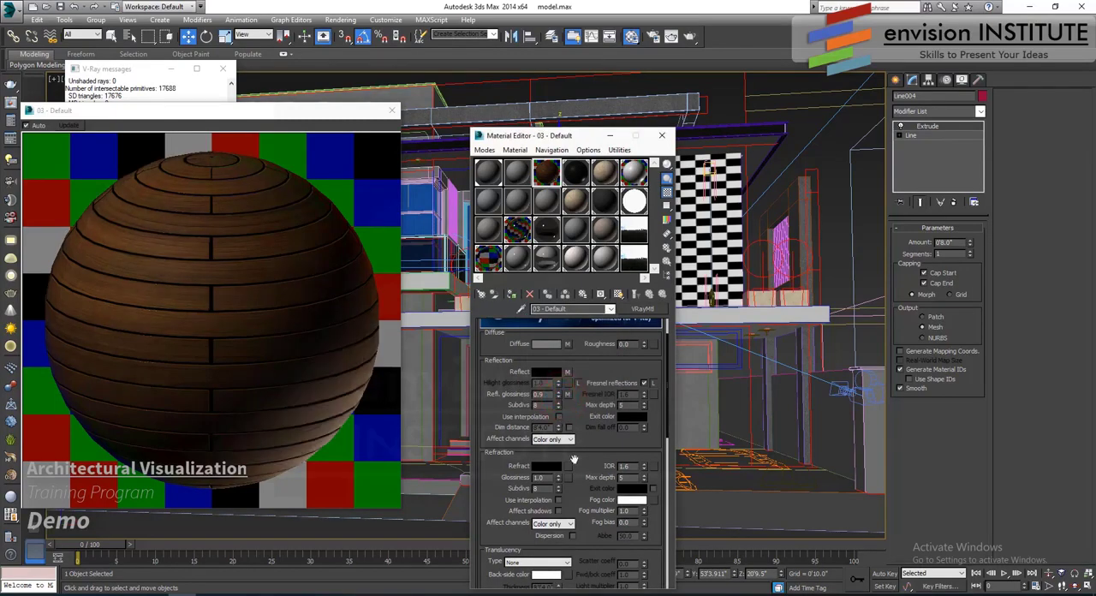
- Set the RGlossiness map amount to 30 and close the Material Editor
{"action": "scroll", "coordinate": [574, 460], "scroll_direction": "down", "scroll_amount": 10}
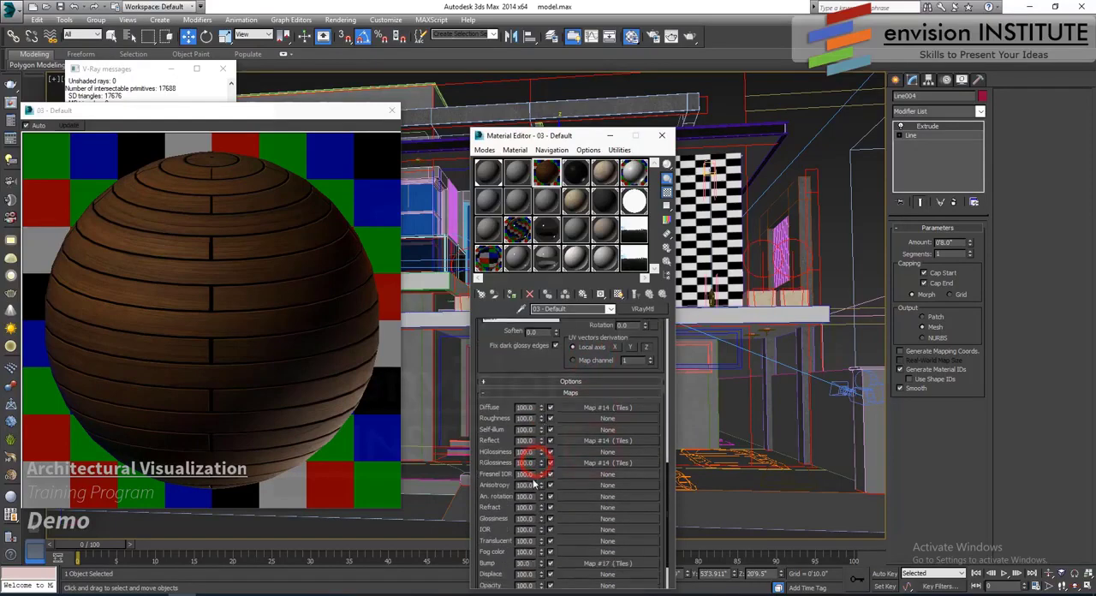
{"action": "double_click", "coordinate": [527, 462]}
{"action": "type", "text": "20"}
{"action": "key", "text": "Return"}
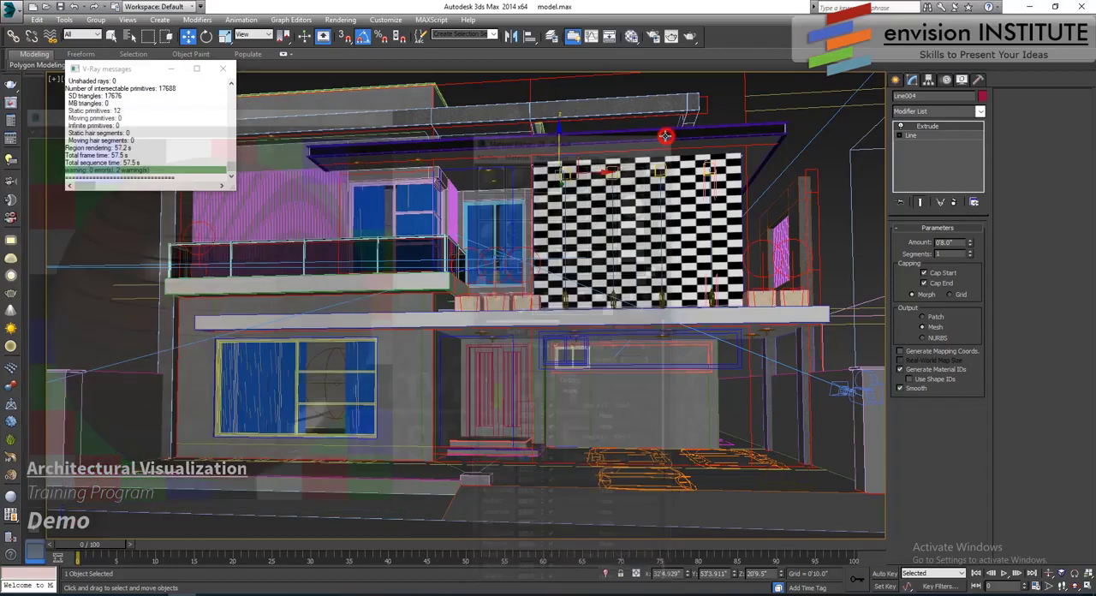
{"action": "left_click", "coordinate": [662, 135]}
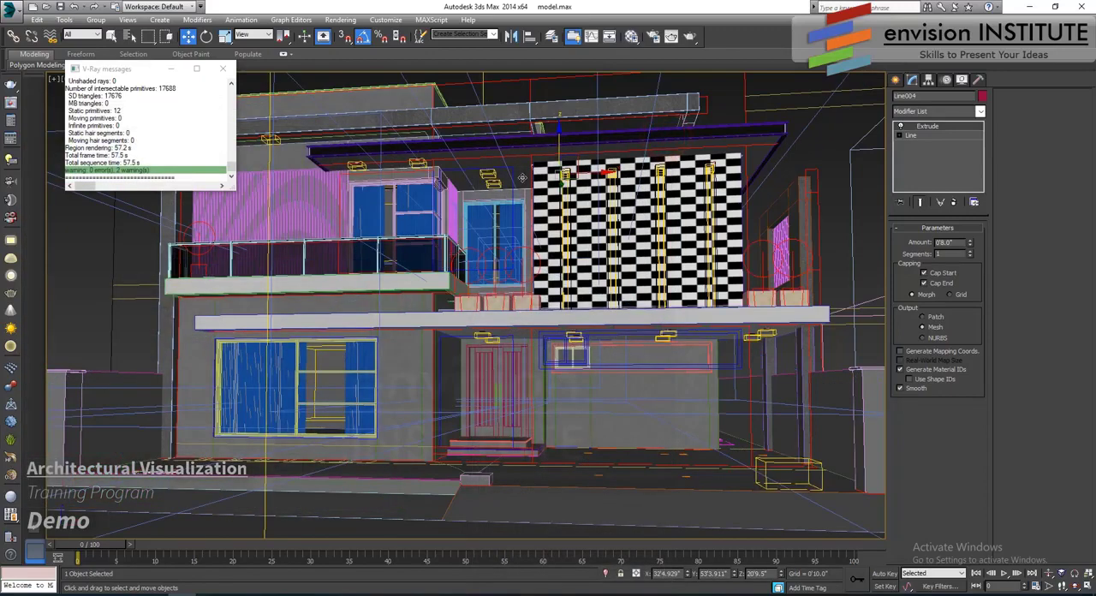
- Assign the 03 - Default wood material to the selected roof slab and show its map in the viewport
{"action": "right_click", "coordinate": [520, 178]}
{"action": "right_click", "coordinate": [477, 214]}
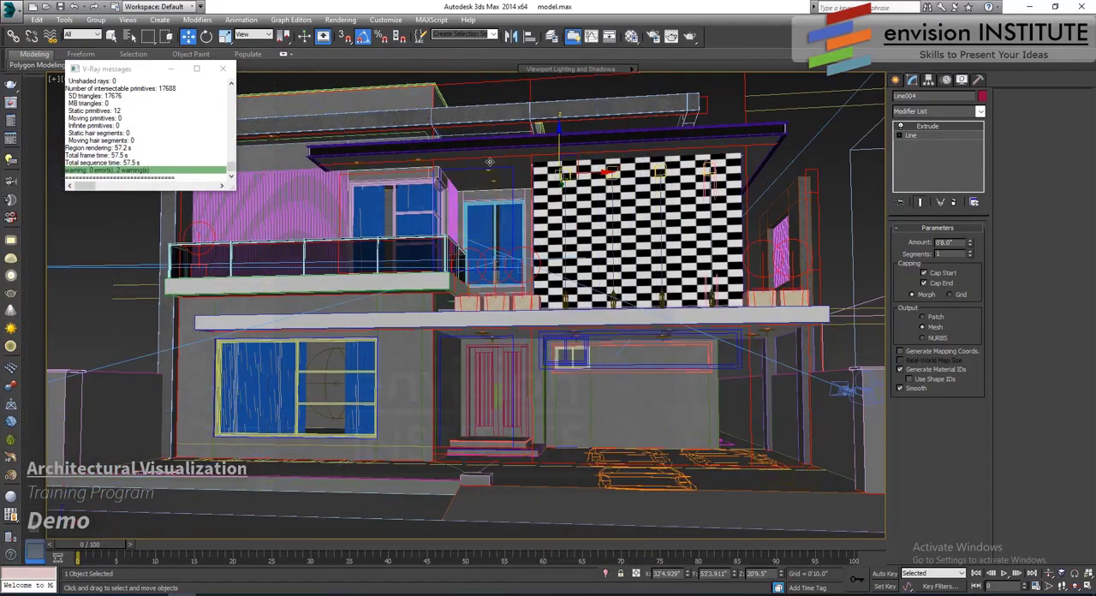
{"action": "middle_click_drag", "start_coordinate": [489, 162], "coordinate": [629, 152], "text": "alt"}
{"action": "left_click", "coordinate": [629, 37]}
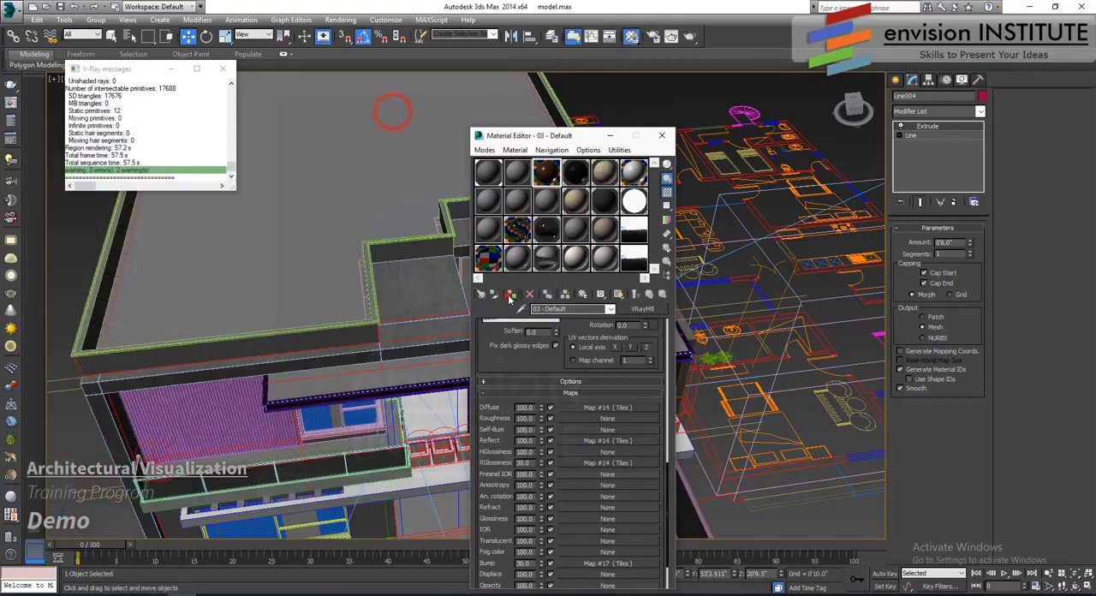
{"action": "left_click", "coordinate": [617, 293]}
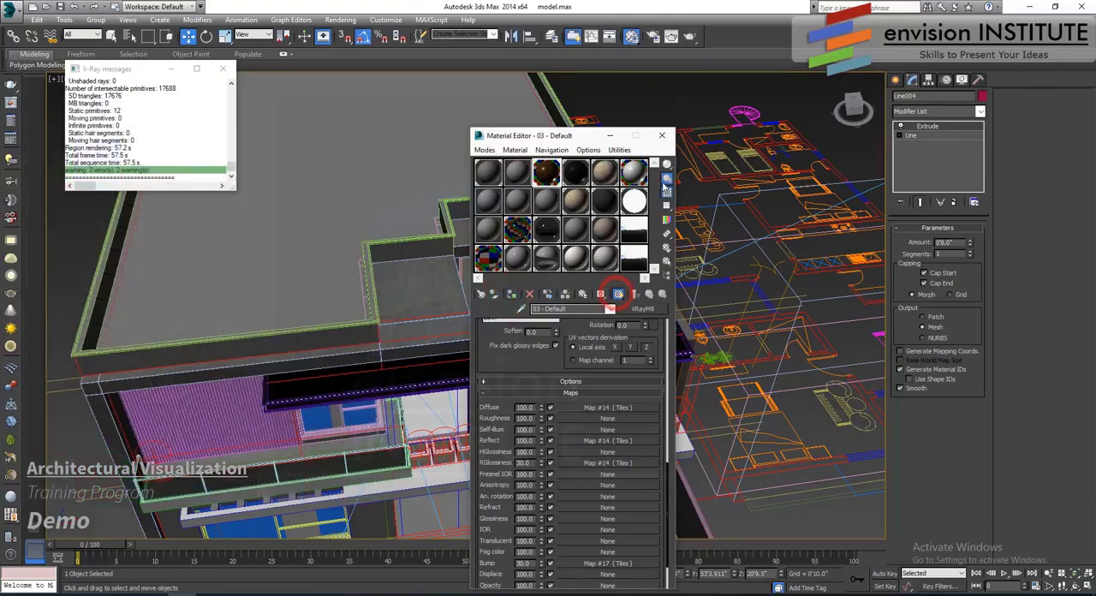
- Add a UVW Map modifier with Box mapping to the roof slab and close the Material Editor
{"action": "left_click", "coordinate": [938, 112]}
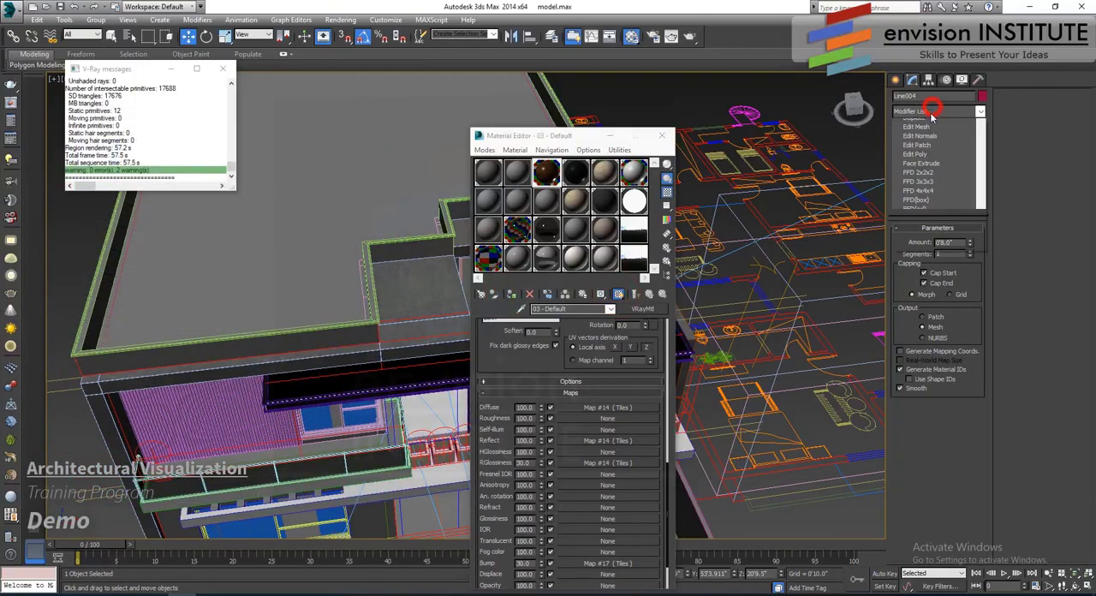
{"action": "scroll", "coordinate": [935, 488], "scroll_direction": "down", "scroll_amount": 10}
{"action": "left_click", "coordinate": [916, 479]}
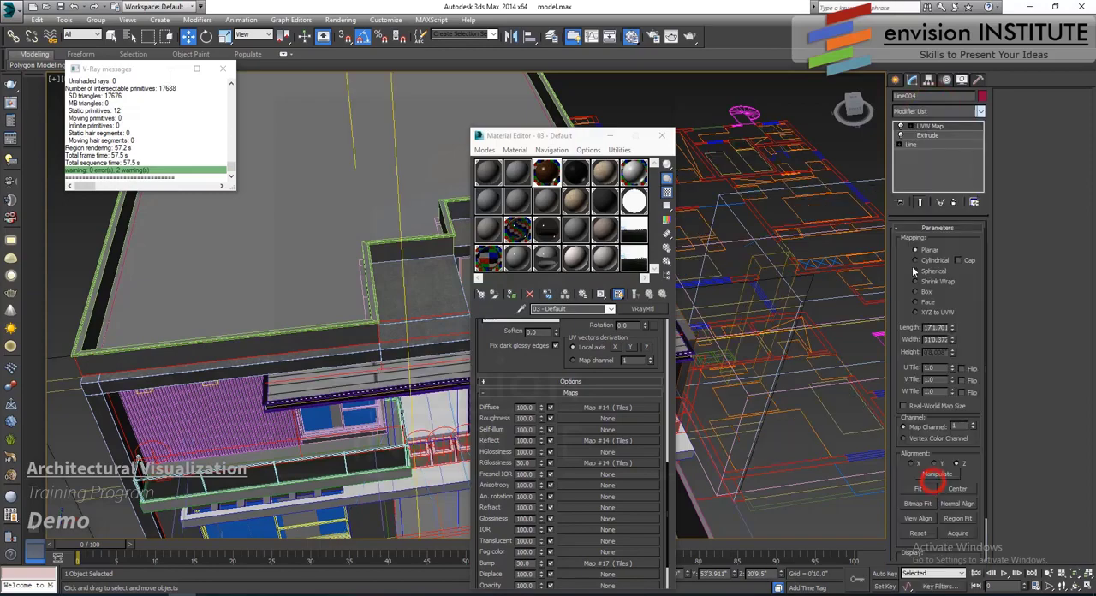
{"action": "left_click", "coordinate": [917, 292]}
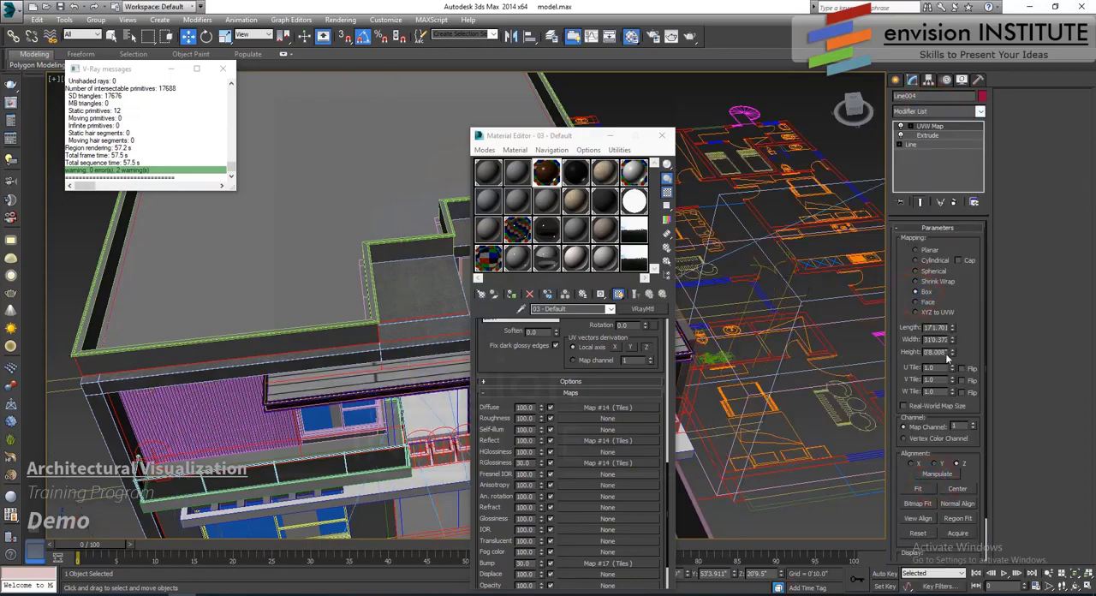
{"action": "left_click", "coordinate": [661, 135]}
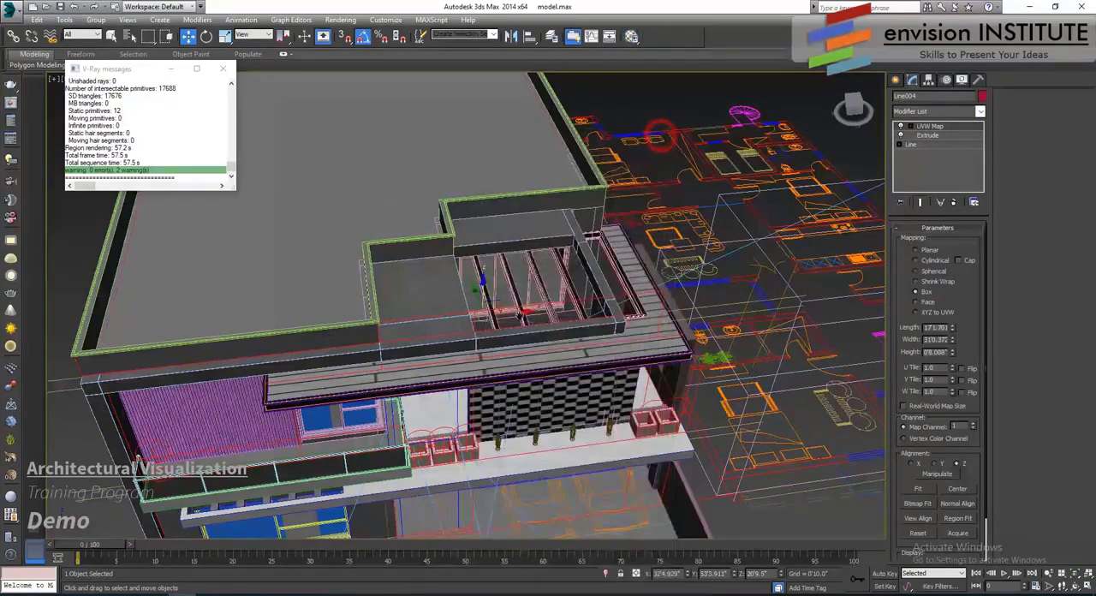
- Inspect the plank pattern on the roof slab and compute 20*6 in Calculator for the mapping size
{"action": "middle_click_drag", "start_coordinate": [572, 302], "coordinate": [494, 318], "text": "alt"}
{"action": "scroll", "coordinate": [438, 333], "scroll_direction": "up", "scroll_amount": 3}
{"action": "left_click", "coordinate": [154, 594]}
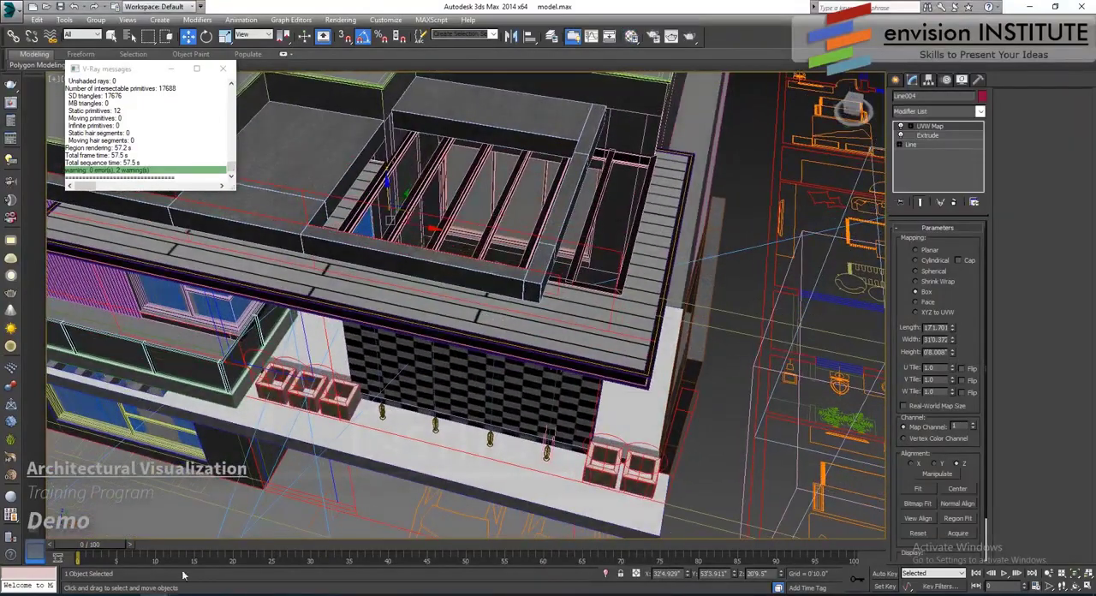
{"action": "left_click", "coordinate": [694, 331]}
{"action": "type", "text": "20*6"}
{"action": "key", "text": "Return"}
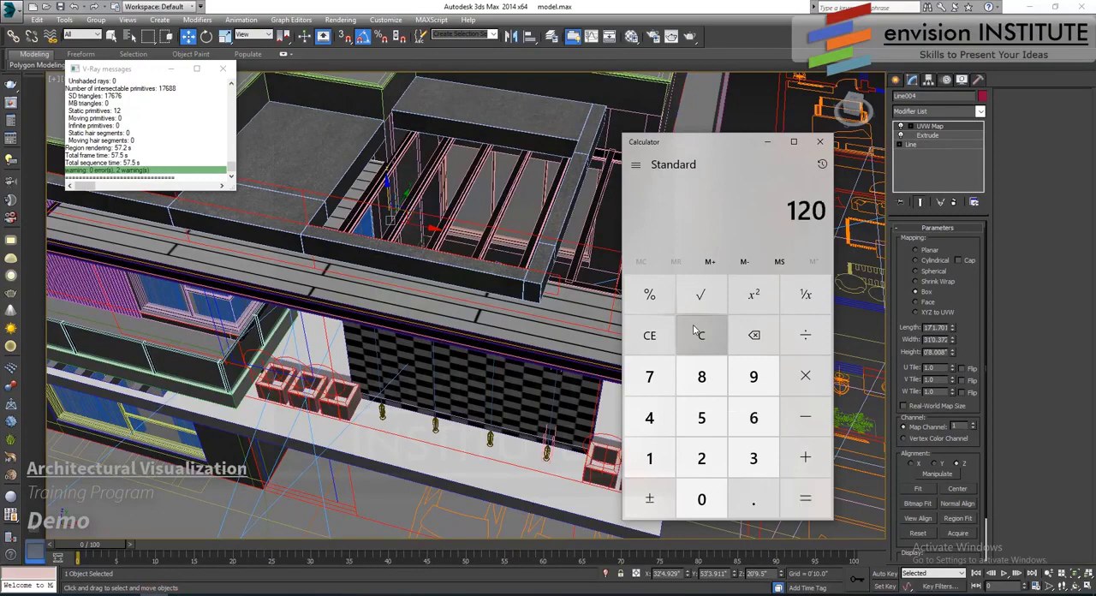
{"action": "left_click", "coordinate": [819, 141]}
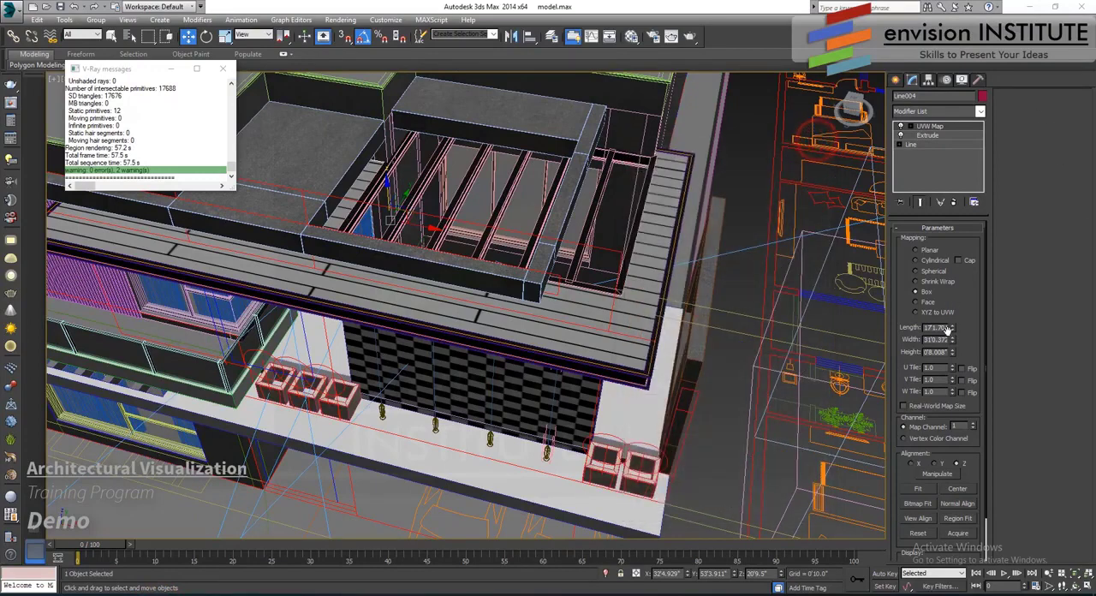
- Set the roof slab's UVW Map box length, width and height to 120 inches (10'0.0") each
{"action": "double_click", "coordinate": [946, 327]}
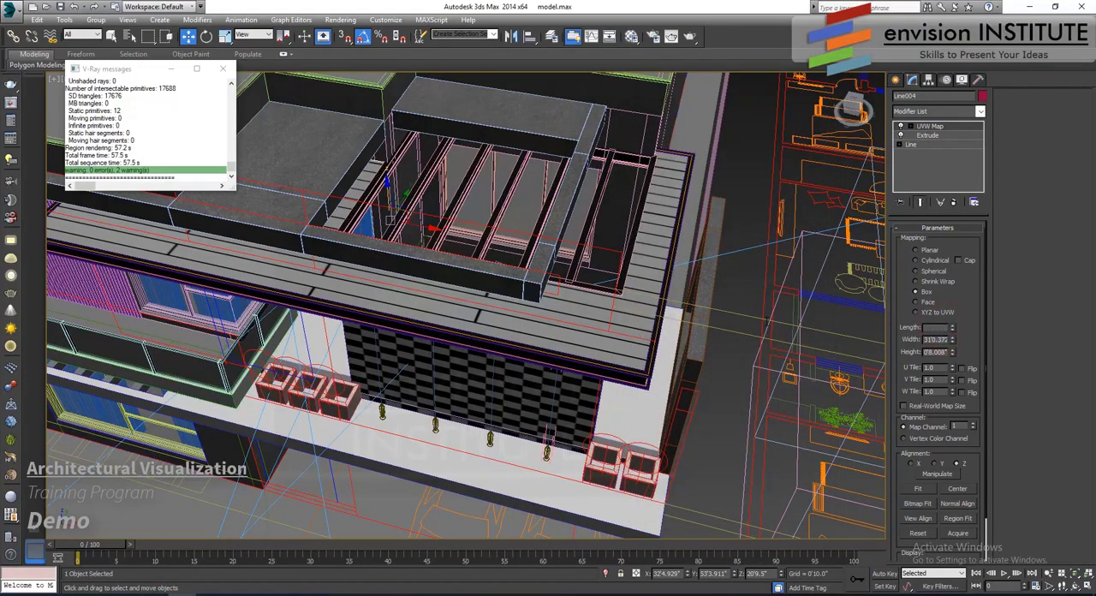
{"action": "key", "text": "Tab"}
{"action": "type", "text": "120"}
{"action": "key", "text": "Tab"}
{"action": "type", "text": "120"}
{"action": "key", "text": "Return"}
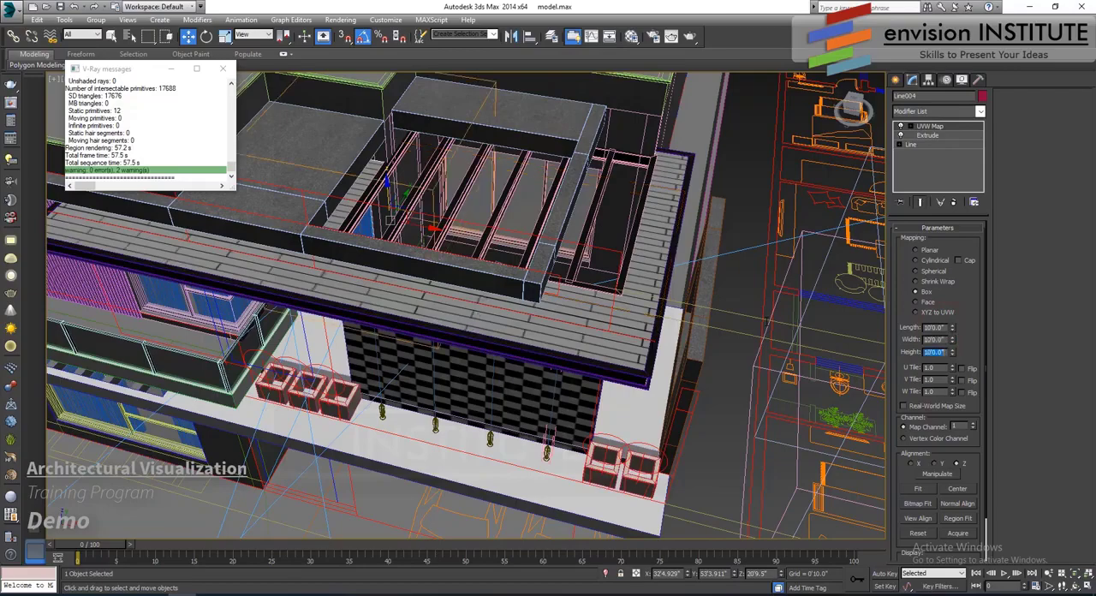
- Return to the Camera001 view, narrow the render region to the roof soffit, render it and close the render window
{"action": "middle_click_drag", "start_coordinate": [456, 344], "coordinate": [478, 336]}
{"action": "scroll", "coordinate": [486, 356], "scroll_direction": "up", "scroll_amount": 3}
{"action": "key", "text": "c"}
{"action": "double_click", "coordinate": [515, 220]}
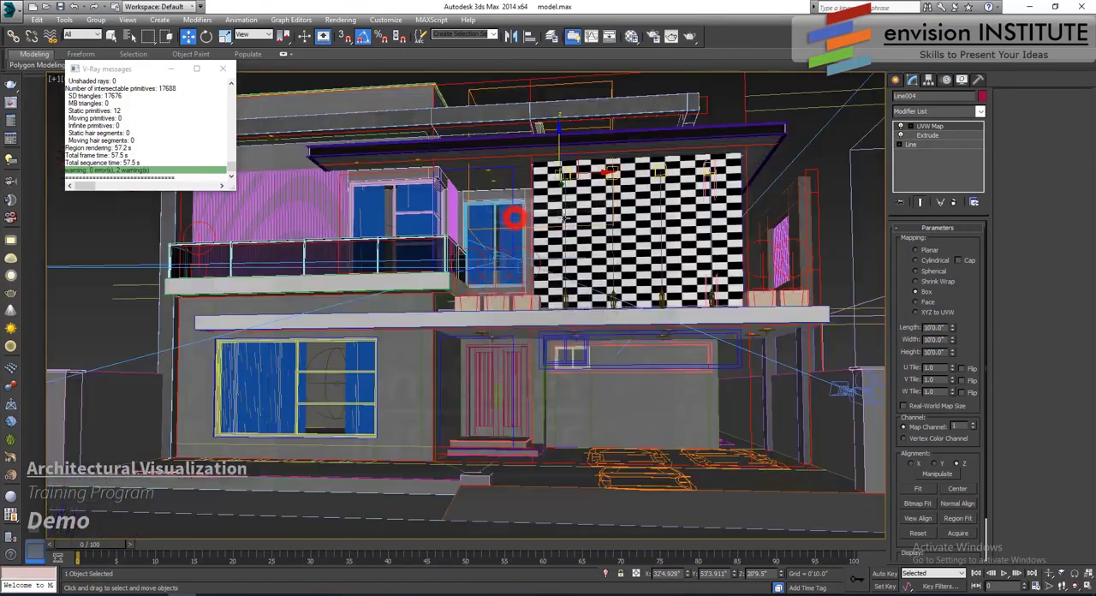
{"action": "left_click", "coordinate": [671, 36]}
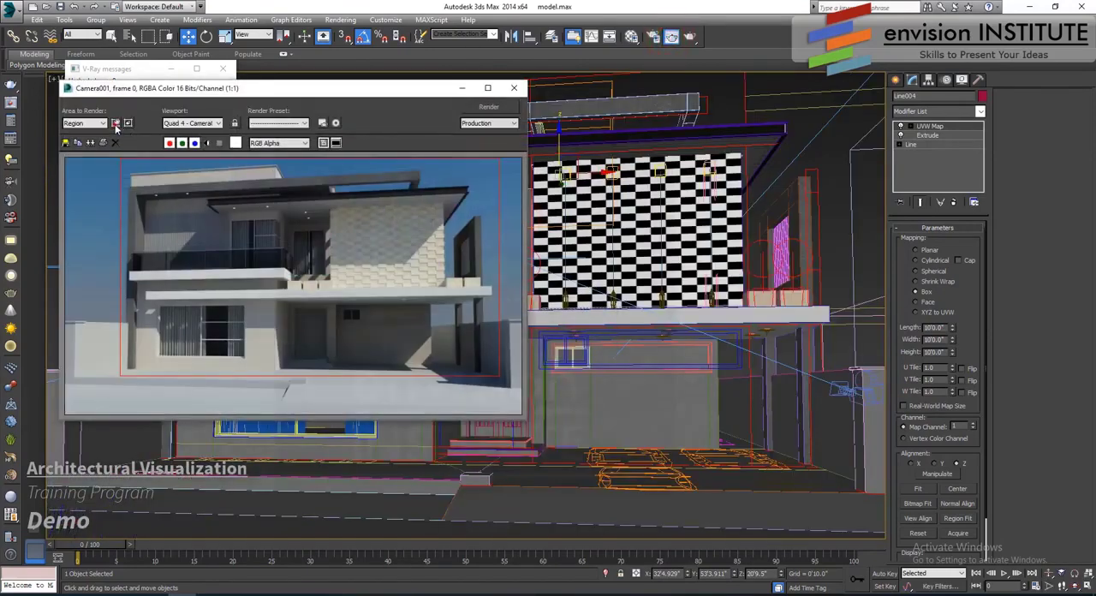
{"action": "left_click", "coordinate": [115, 122]}
{"action": "left_click_drag", "start_coordinate": [309, 377], "coordinate": [325, 241]}
{"action": "left_click_drag", "start_coordinate": [310, 160], "coordinate": [310, 182]}
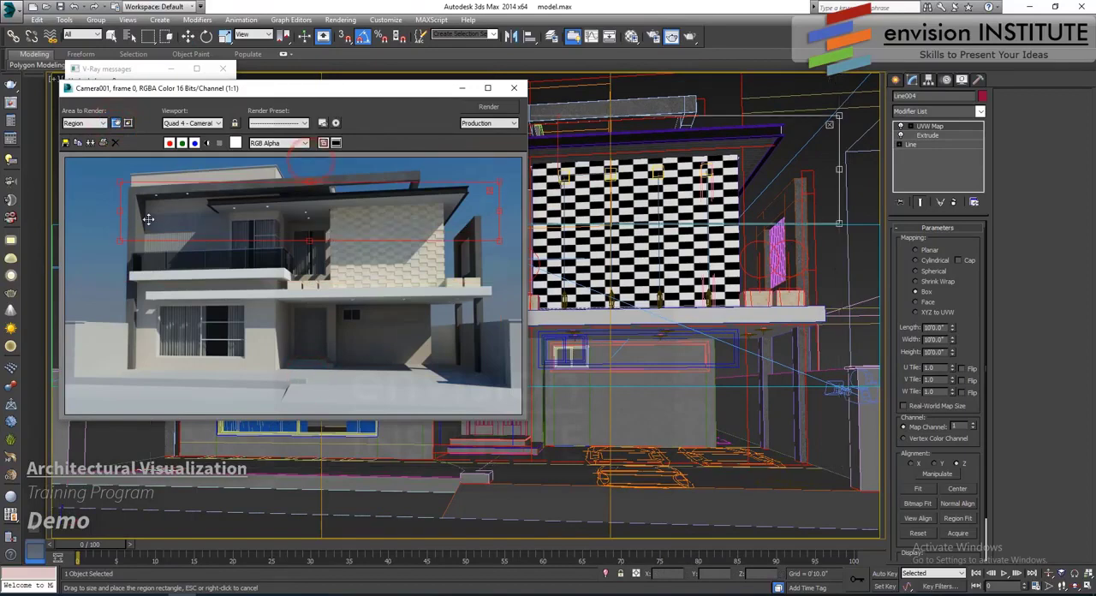
{"action": "left_click", "coordinate": [508, 109]}
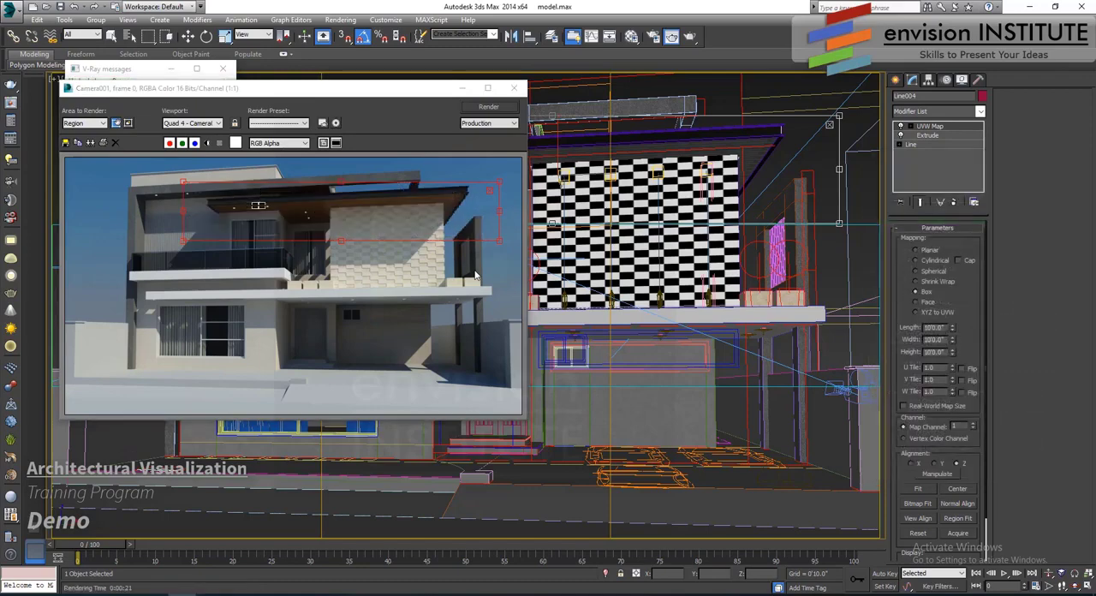
{"action": "left_click", "coordinate": [514, 88]}
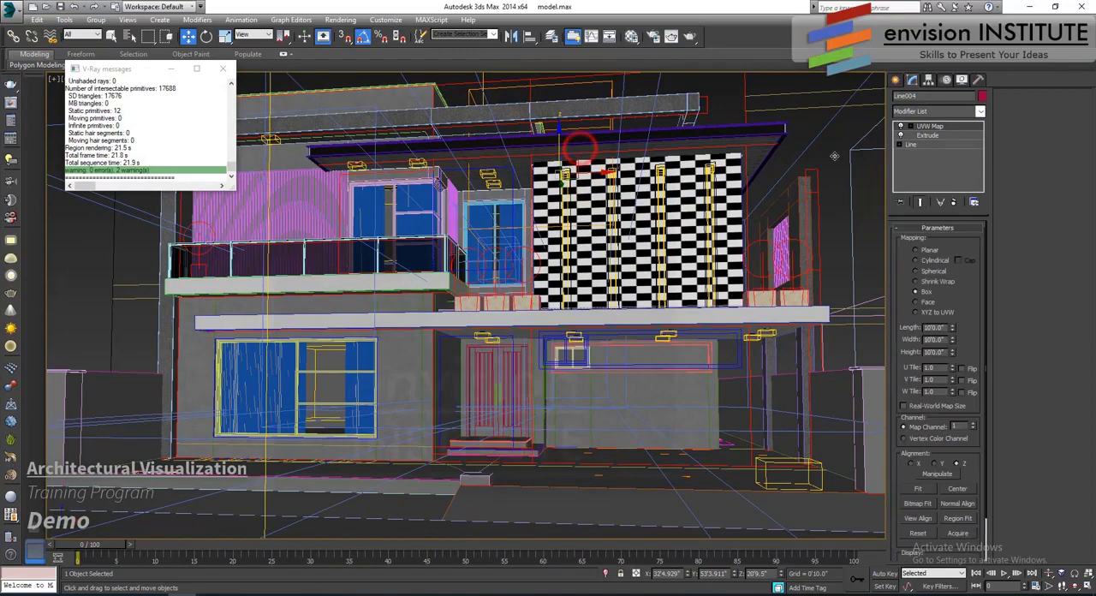
- Move the roof slab's UVW Map gizmo about 1'1" along X to shift the plank joints
{"action": "left_click", "coordinate": [911, 126]}
{"action": "left_click", "coordinate": [925, 136]}
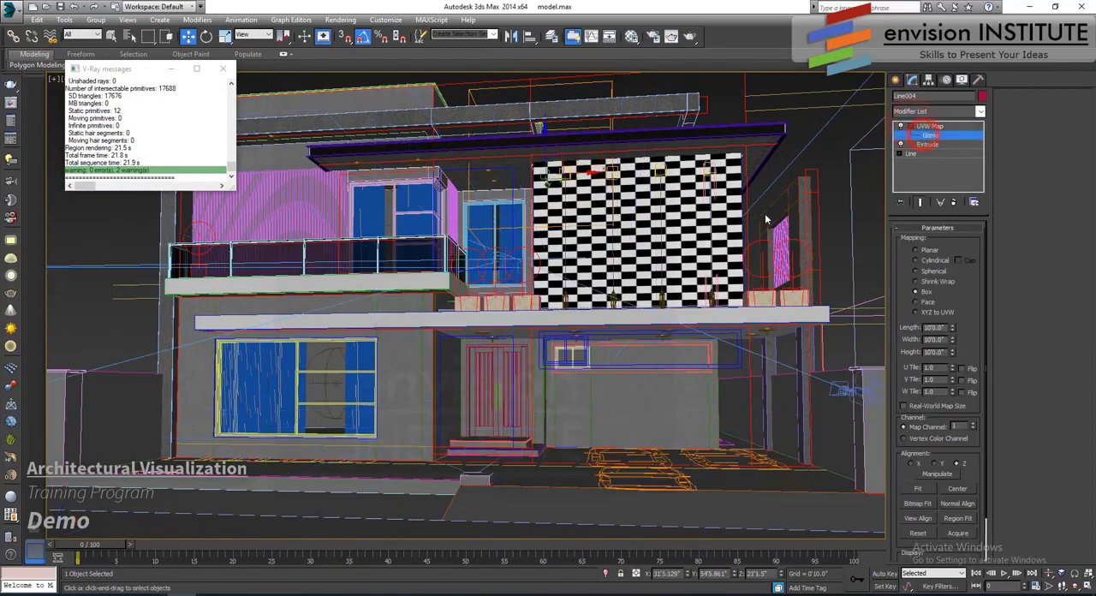
{"action": "key", "text": "p"}
{"action": "middle_click_drag", "start_coordinate": [713, 217], "coordinate": [631, 217], "text": "alt"}
{"action": "scroll", "coordinate": [632, 217], "scroll_direction": "up", "scroll_amount": 8}
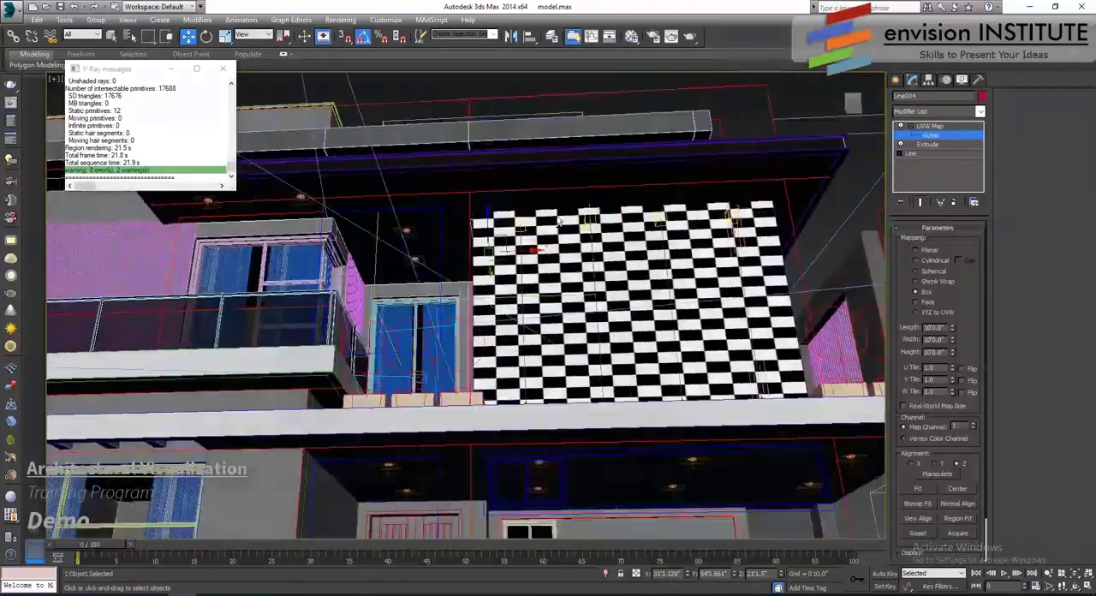
{"action": "middle_click_drag", "start_coordinate": [559, 220], "coordinate": [545, 313], "text": "alt"}
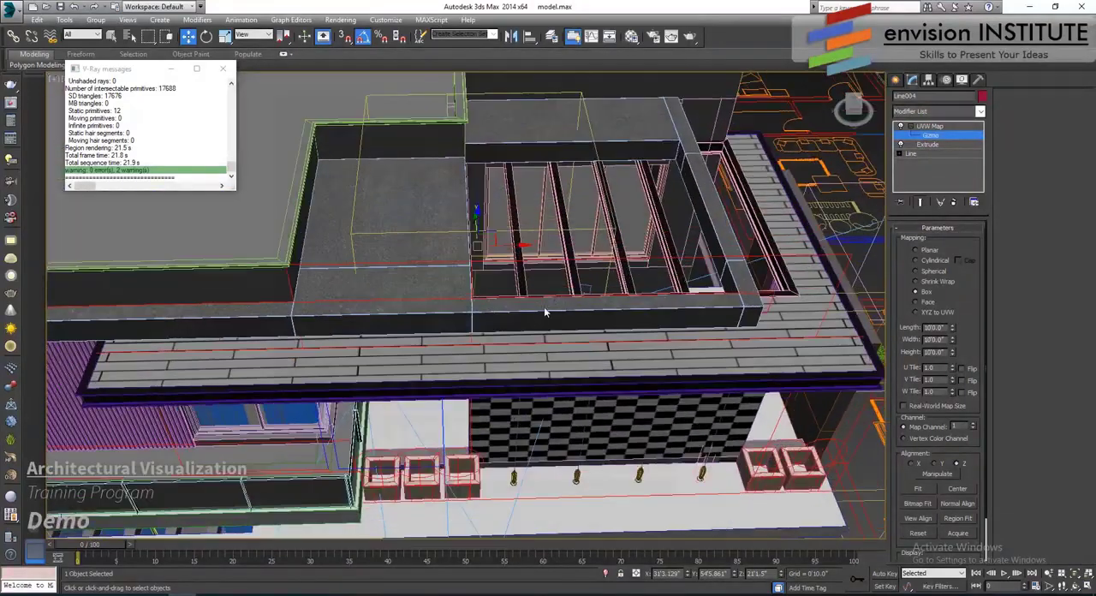
{"action": "left_click_drag", "start_coordinate": [516, 246], "coordinate": [539, 254]}
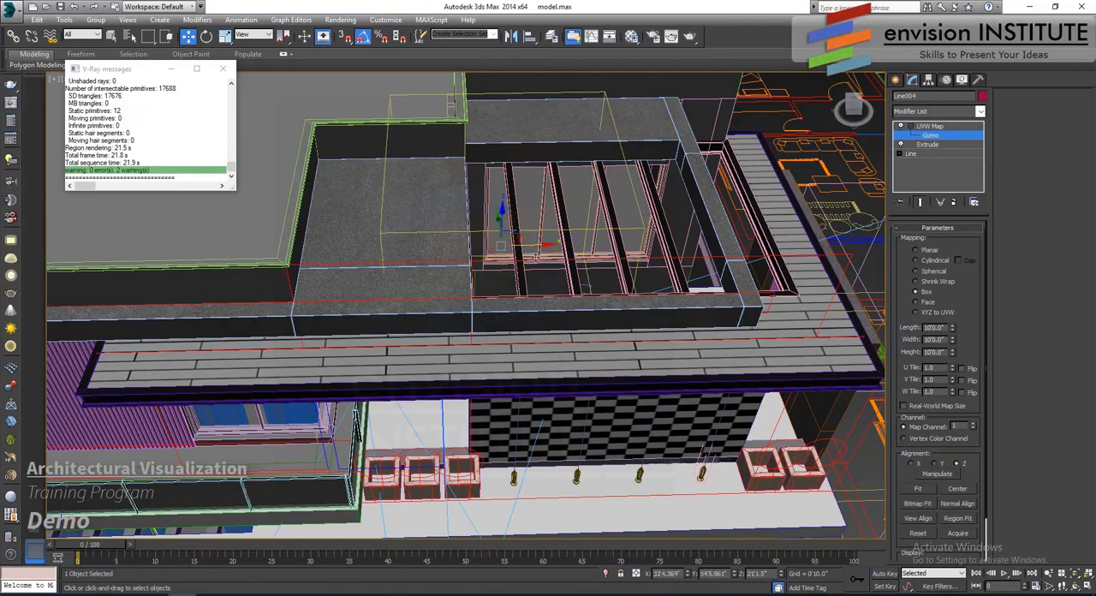
- Leave gizmo editing and copy the UVW Map modifier from the roof slab
{"action": "scroll", "coordinate": [590, 334], "scroll_direction": "down", "scroll_amount": 3}
{"action": "middle_click_drag", "start_coordinate": [596, 322], "coordinate": [584, 269], "text": "alt"}
{"action": "middle_click_drag", "start_coordinate": [589, 316], "coordinate": [700, 265], "text": "alt"}
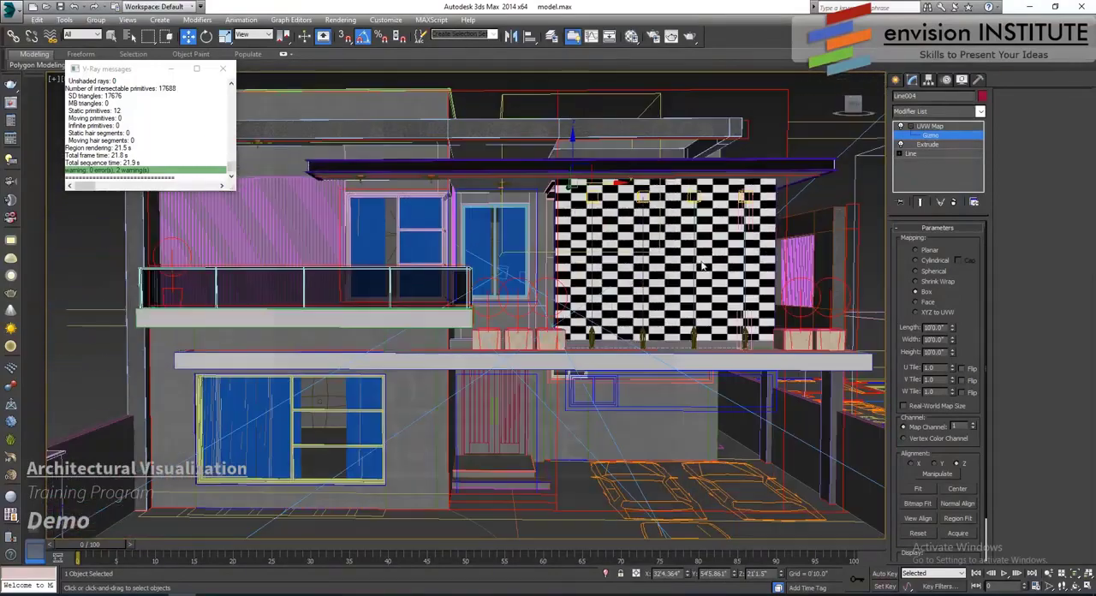
{"action": "left_click", "coordinate": [931, 127]}
{"action": "right_click", "coordinate": [933, 128]}
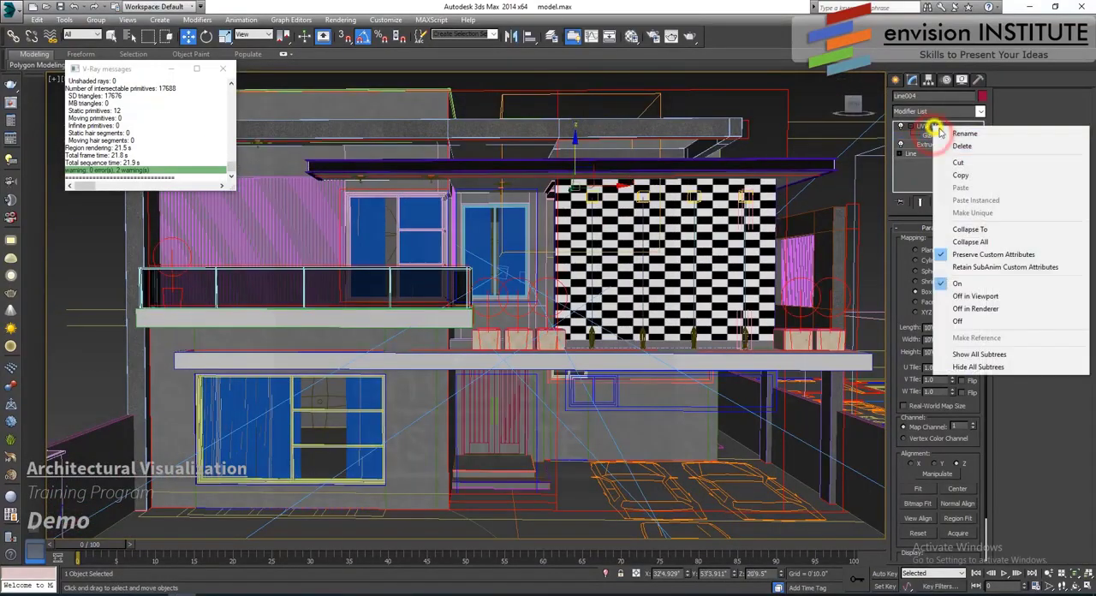
{"action": "left_click", "coordinate": [966, 174]}
- Select the balcony slab below the glass railing and paste the copied UVW Map modifier above its Extrude
{"action": "middle_click_drag", "start_coordinate": [488, 320], "coordinate": [458, 382], "text": "alt"}
{"action": "scroll", "coordinate": [440, 312], "scroll_direction": "up", "scroll_amount": 4}
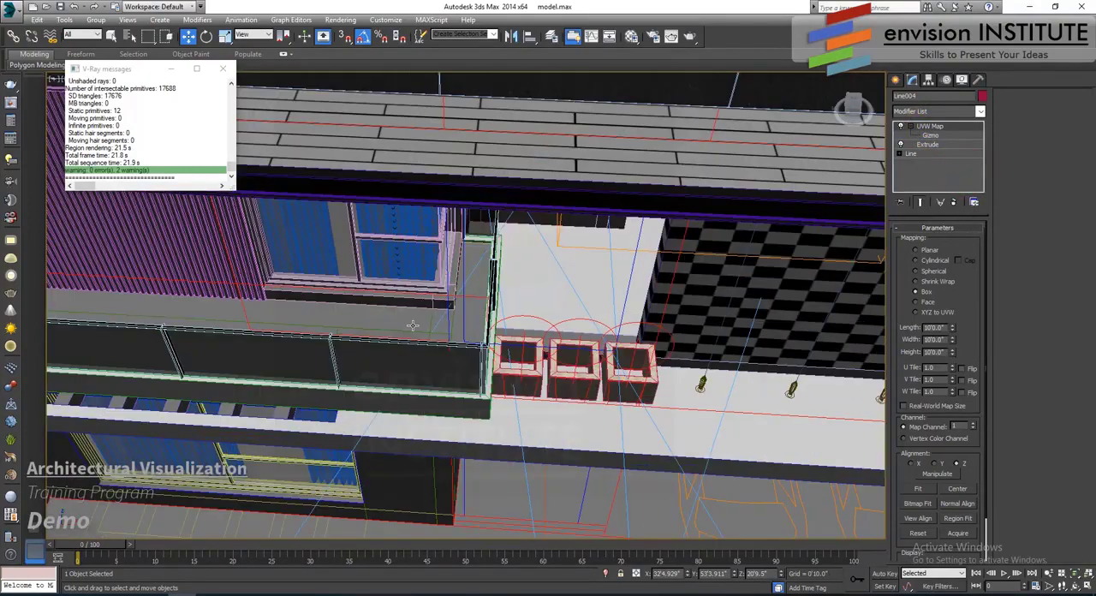
{"action": "left_click", "coordinate": [408, 322]}
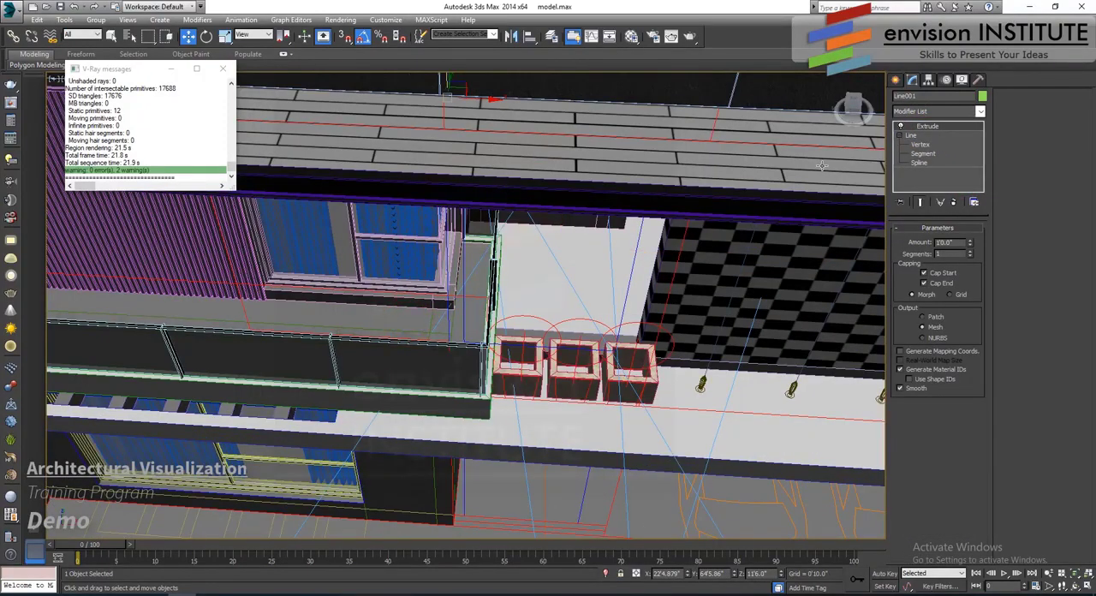
{"action": "scroll", "coordinate": [592, 333], "scroll_direction": "down", "scroll_amount": 3}
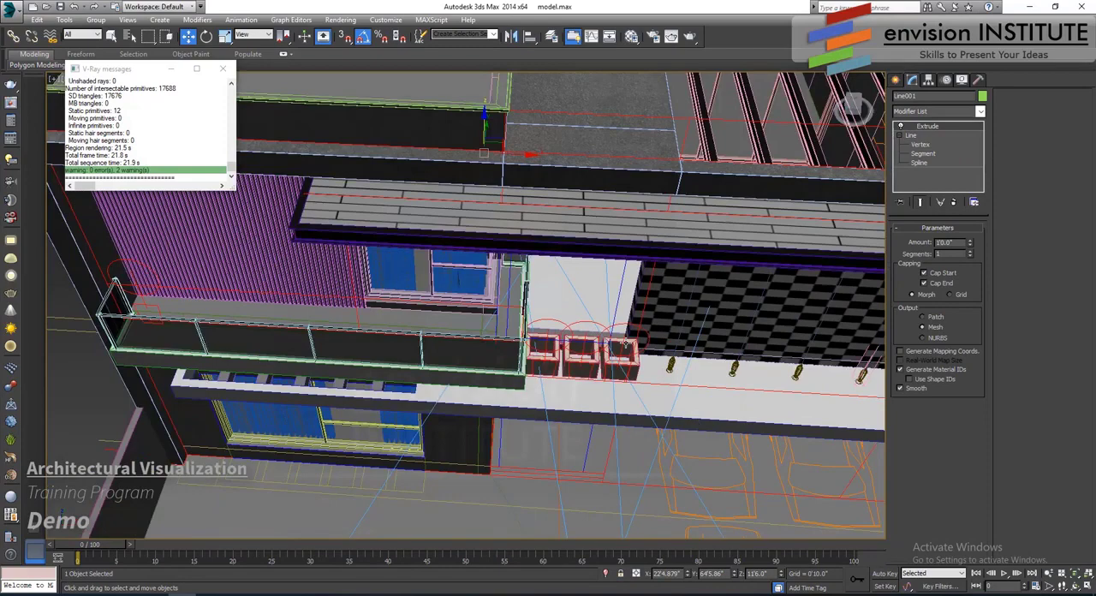
{"action": "middle_click_drag", "start_coordinate": [480, 437], "coordinate": [485, 372], "text": "alt"}
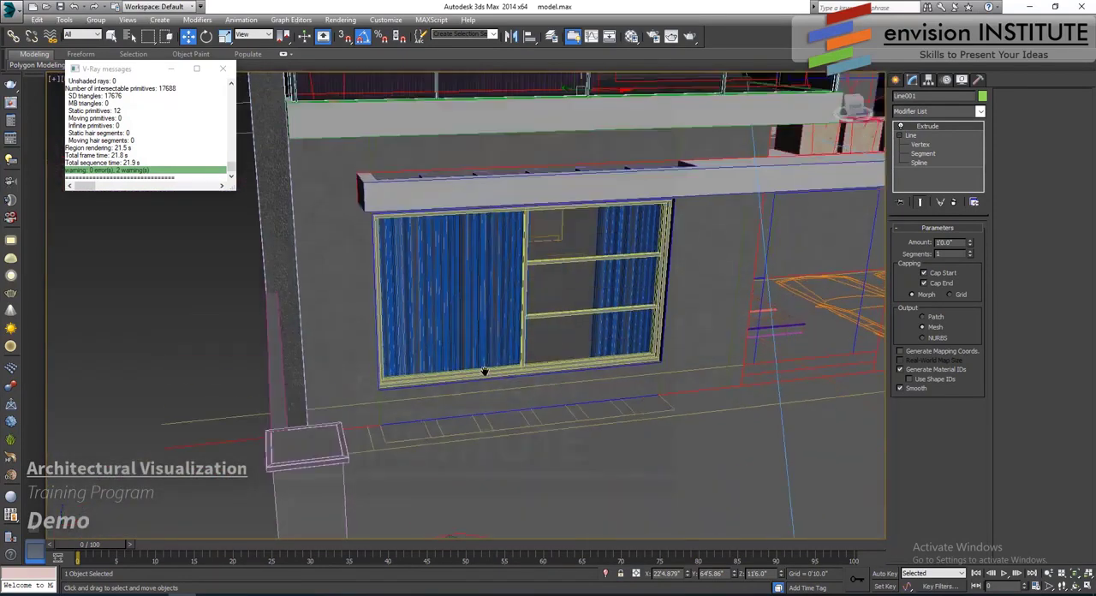
{"action": "scroll", "coordinate": [501, 340], "scroll_direction": "down", "scroll_amount": 4}
{"action": "middle_click_drag", "start_coordinate": [503, 323], "coordinate": [408, 294], "text": "alt"}
{"action": "scroll", "coordinate": [407, 293], "scroll_direction": "up", "scroll_amount": 6}
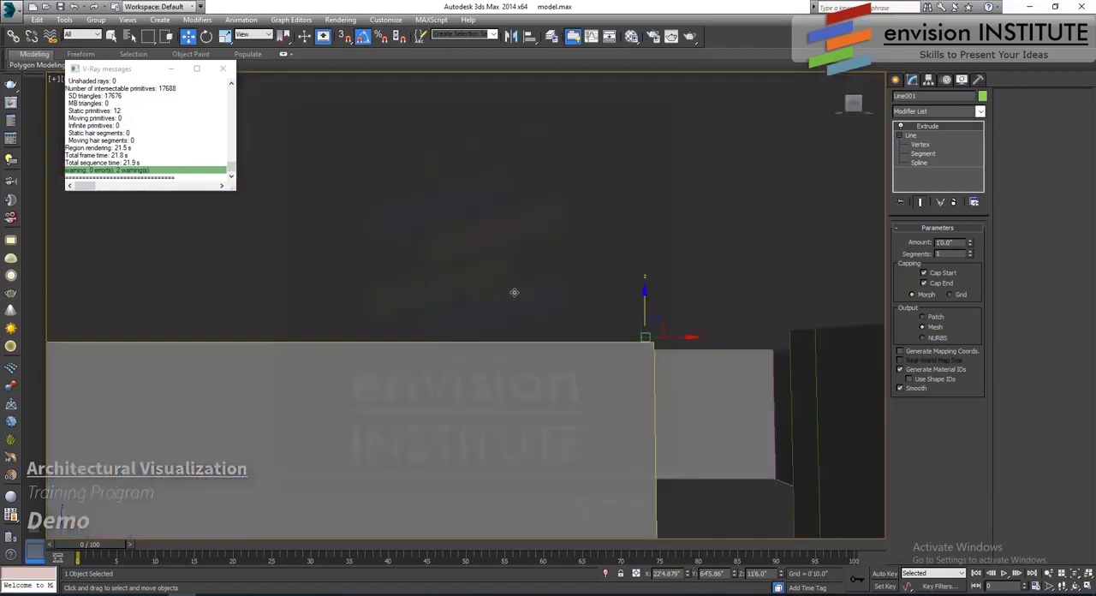
{"action": "scroll", "coordinate": [514, 294], "scroll_direction": "down", "scroll_amount": 2}
{"action": "middle_click_drag", "start_coordinate": [514, 294], "coordinate": [534, 303]}
{"action": "middle_click_drag", "start_coordinate": [562, 260], "coordinate": [567, 305]}
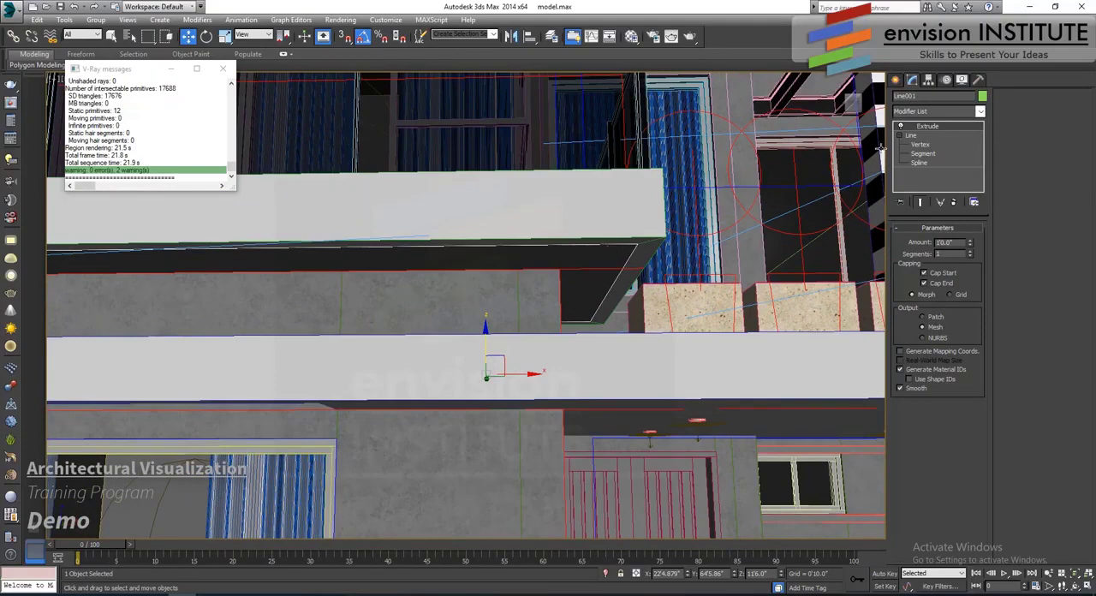
{"action": "right_click", "coordinate": [937, 127]}
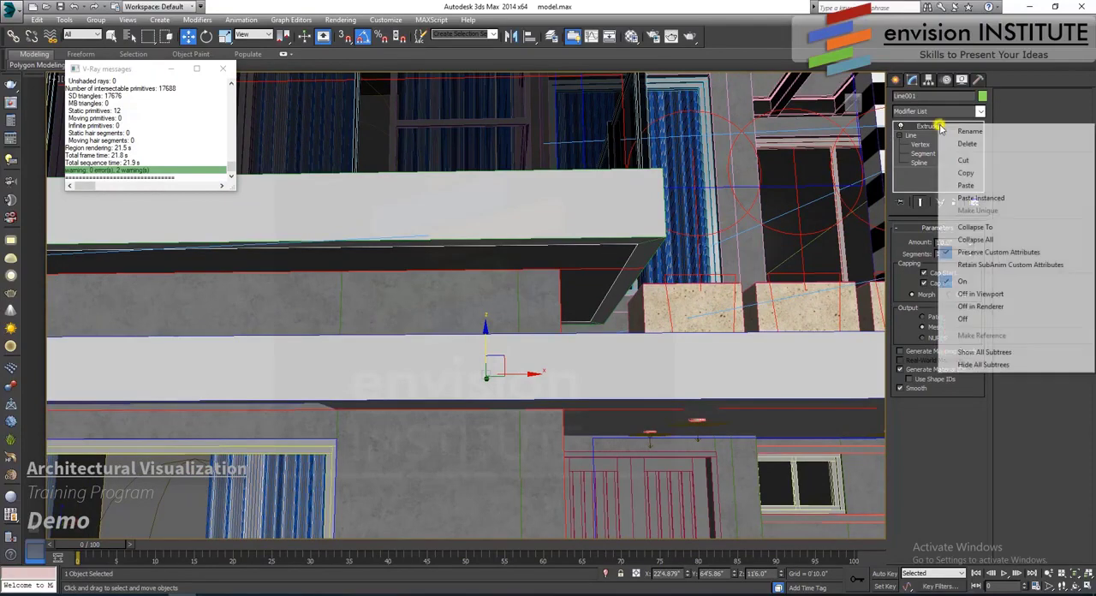
{"action": "left_click", "coordinate": [970, 181]}
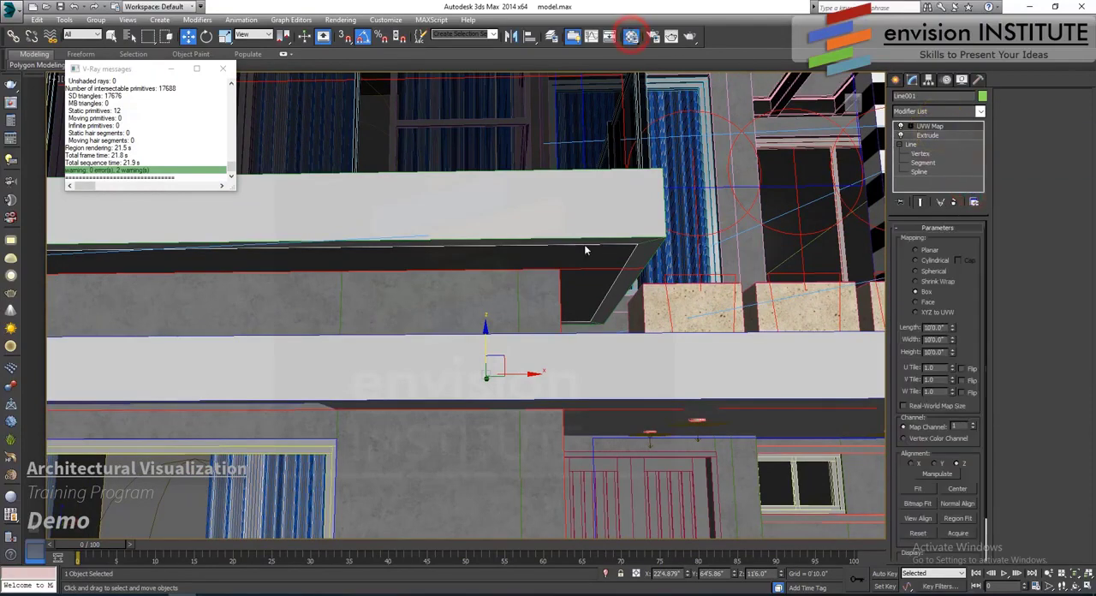
- Assign the 03 - Default wood material to the balcony slab and close the Material Editor
{"action": "key", "text": "m"}
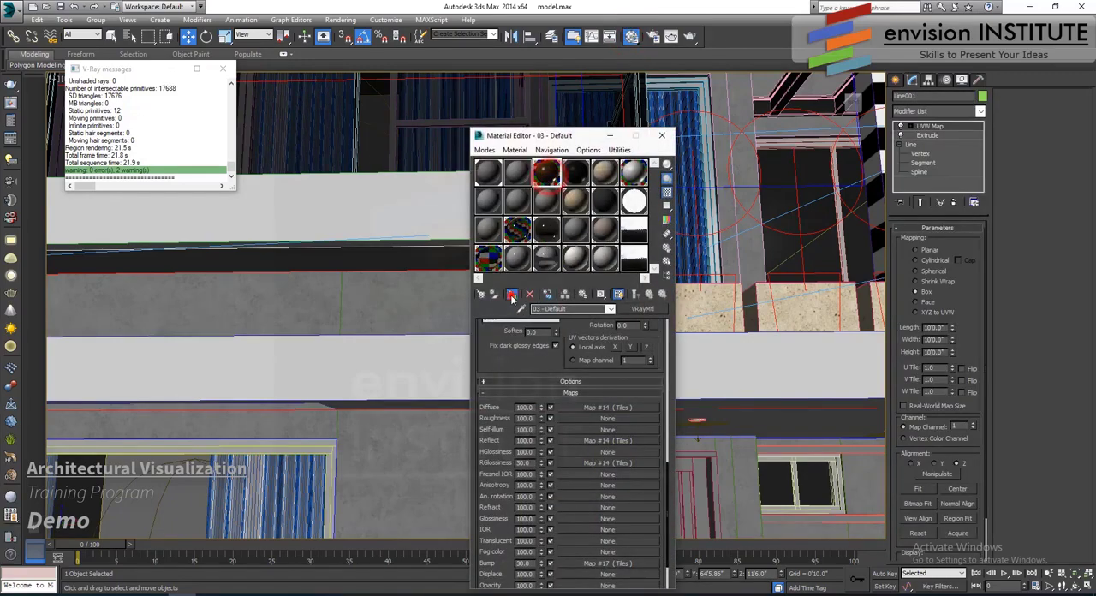
{"action": "left_click", "coordinate": [511, 293]}
{"action": "left_click", "coordinate": [660, 136]}
- Move the balcony slab's UVW Map gizmo about 5" along X to shift the planks on its underside
{"action": "middle_click_drag", "start_coordinate": [518, 283], "coordinate": [916, 148], "text": "alt"}
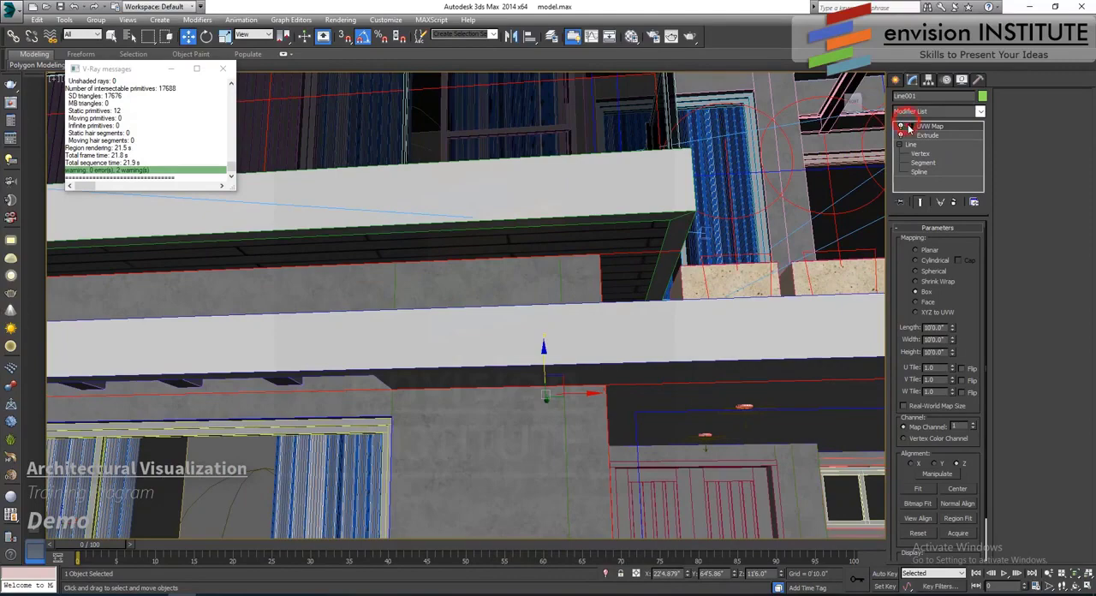
{"action": "left_click", "coordinate": [899, 126]}
{"action": "left_click", "coordinate": [926, 134]}
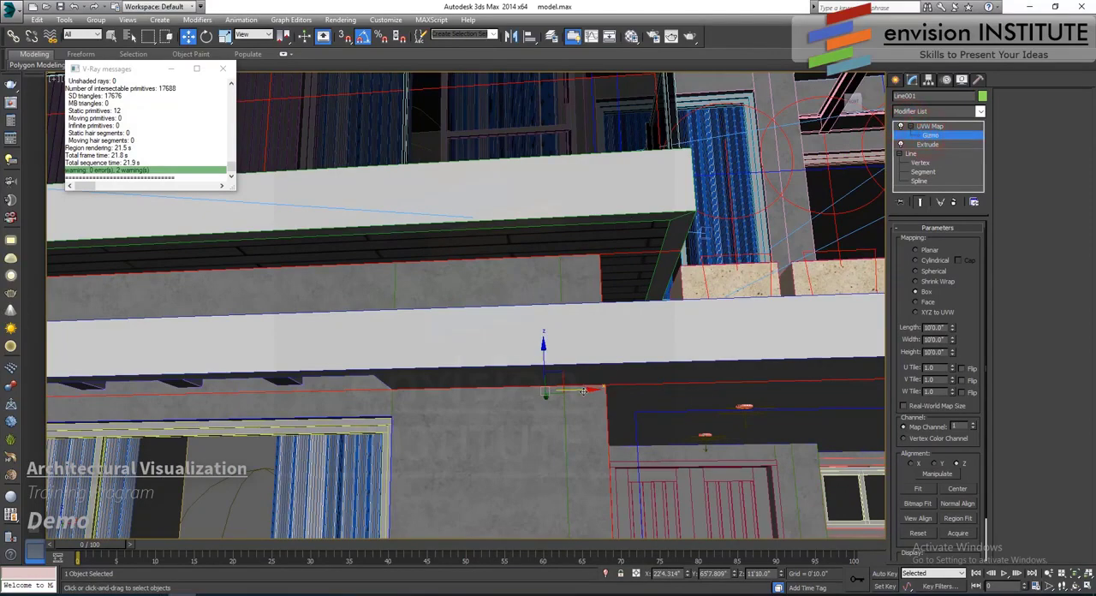
{"action": "middle_click_drag", "start_coordinate": [557, 391], "coordinate": [724, 330], "text": "alt"}
- Return to the Camera001 view, enlarge the render region to cover the whole upper floor, render it and close the render window
{"action": "key", "text": "c"}
{"action": "double_click", "coordinate": [535, 221]}
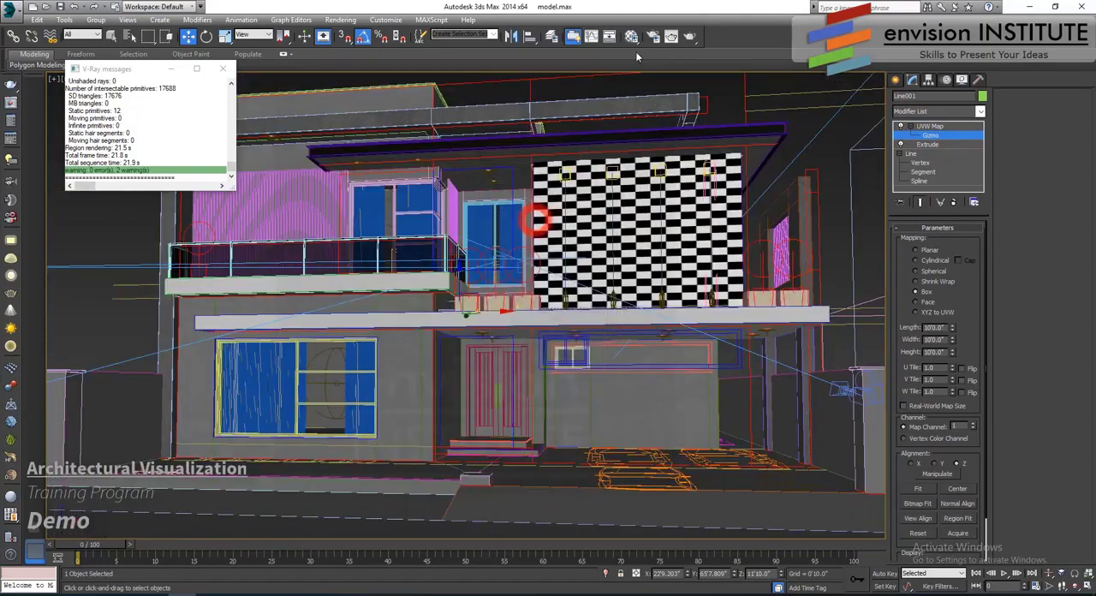
{"action": "left_click", "coordinate": [671, 36]}
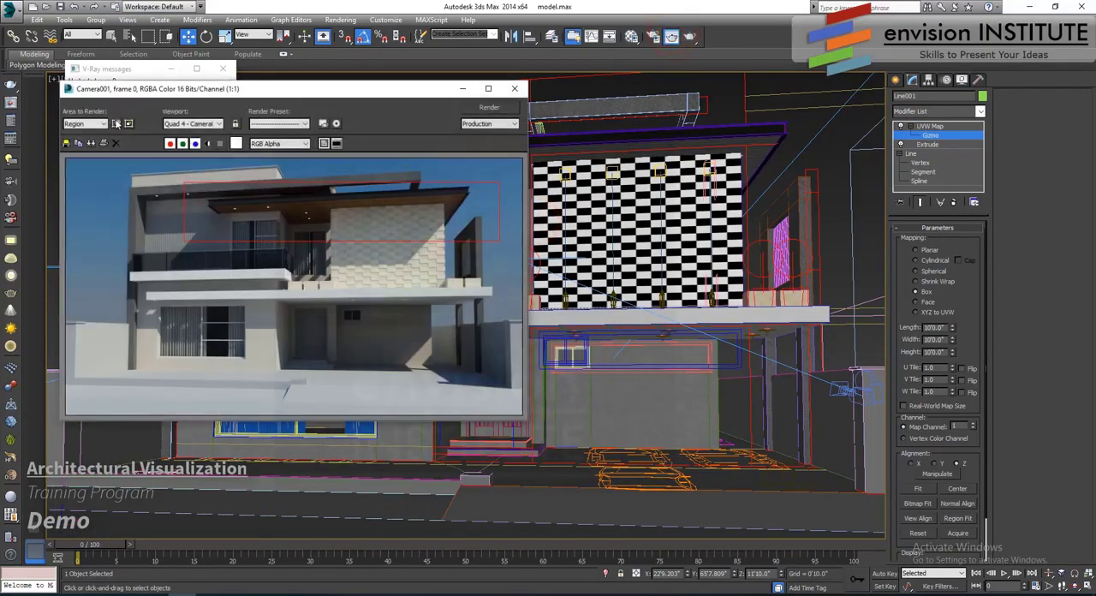
{"action": "left_click", "coordinate": [117, 123]}
{"action": "left_click_drag", "start_coordinate": [183, 242], "coordinate": [117, 294]}
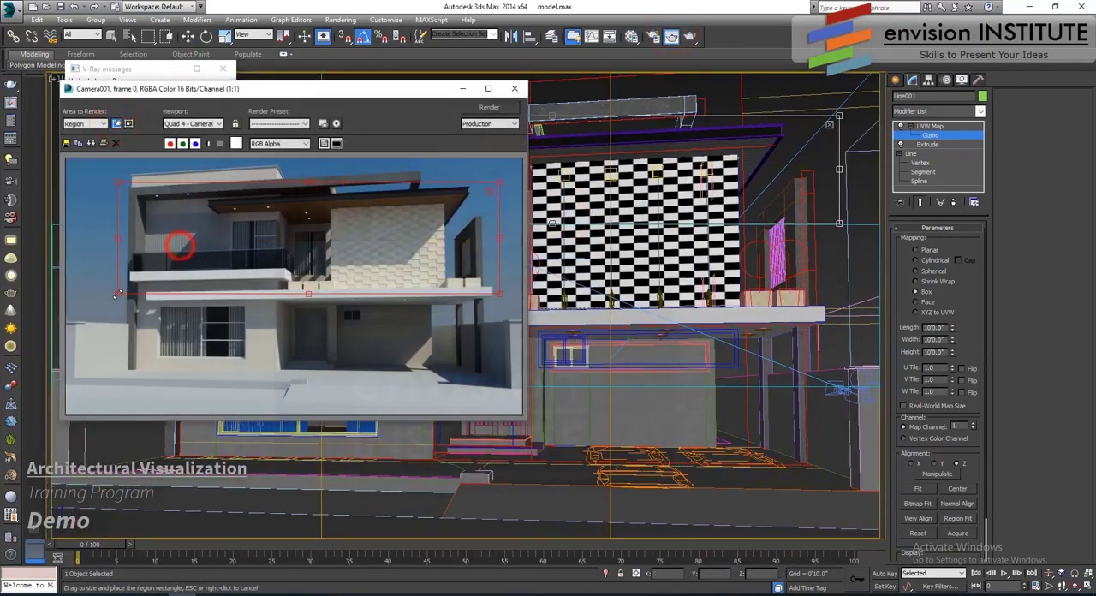
{"action": "left_click", "coordinate": [491, 107]}
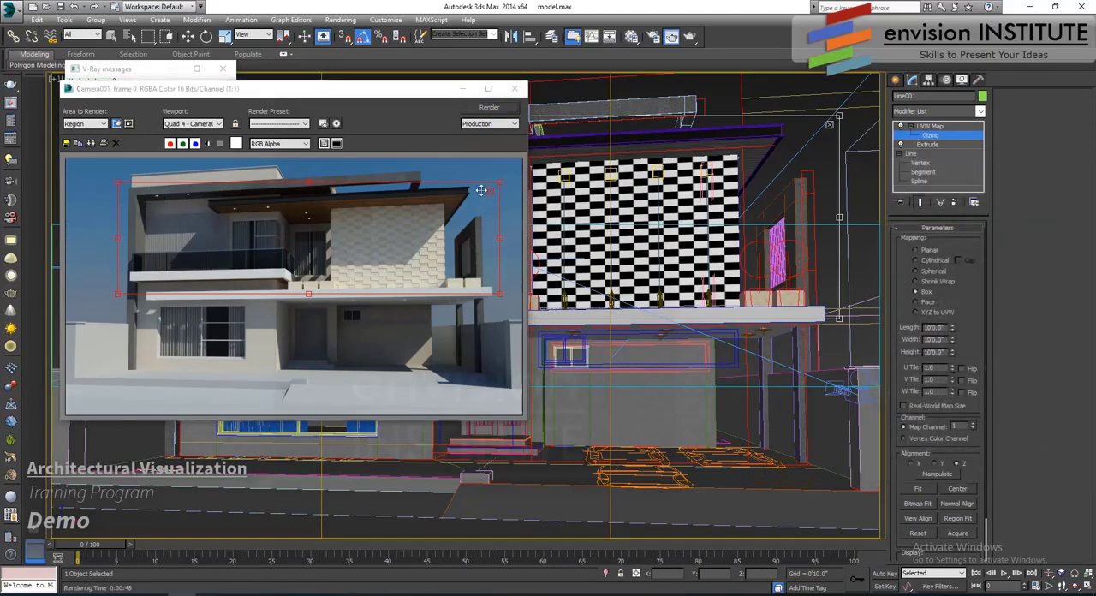
{"action": "left_click", "coordinate": [514, 88]}
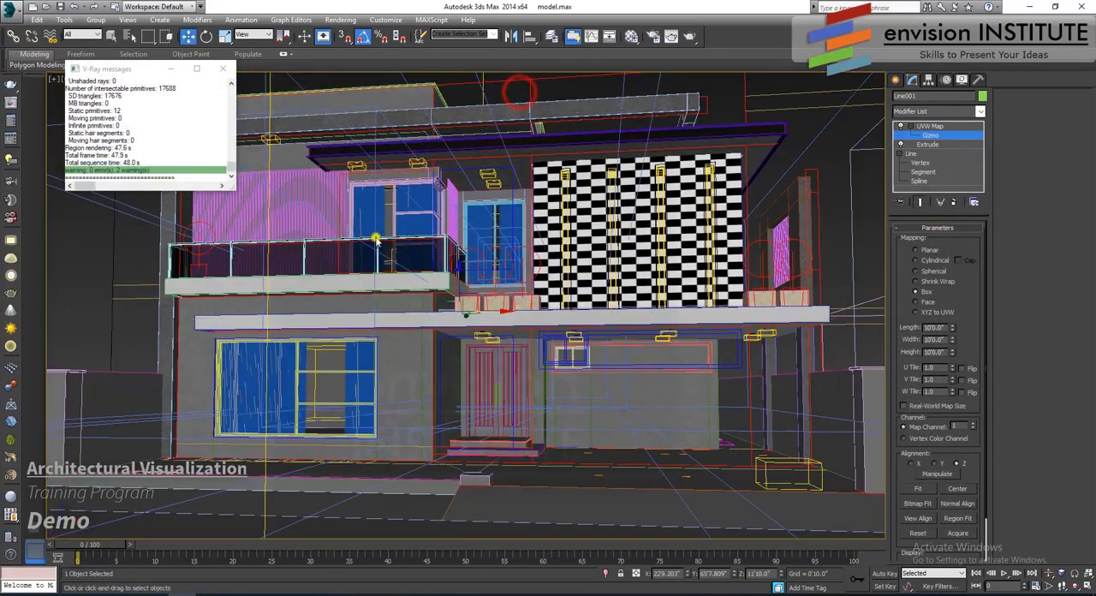
- Select the vertical-slat railing screen behind the balcony, change the 09 - Default material to VRayMtl and assign it to the screen
{"action": "left_click", "coordinate": [317, 177]}
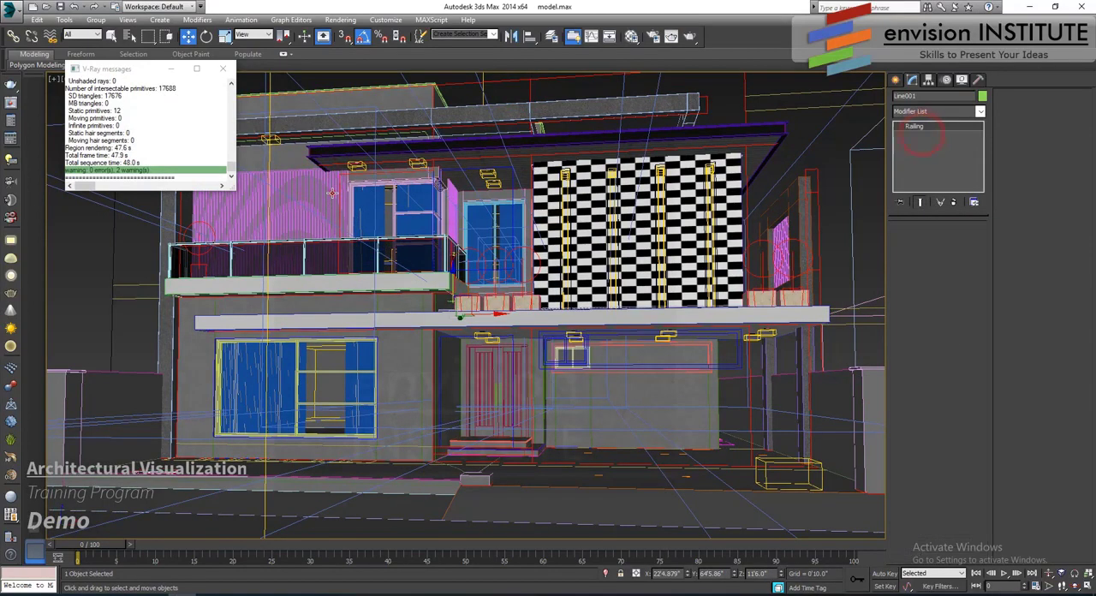
{"action": "left_click", "coordinate": [332, 193]}
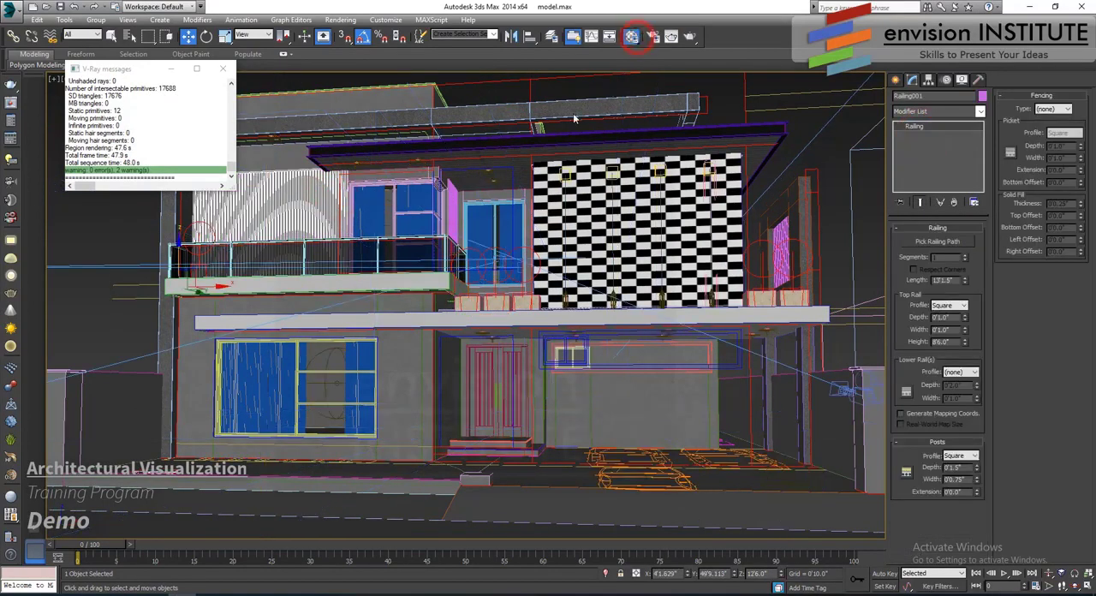
{"action": "key", "text": "m"}
{"action": "left_click", "coordinate": [548, 200]}
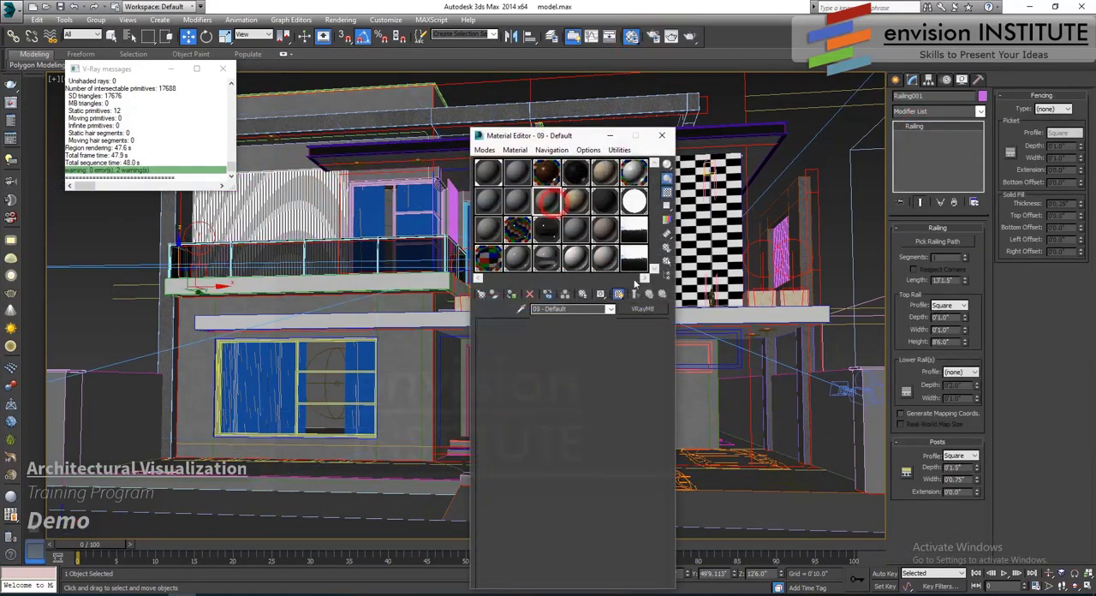
{"action": "left_click", "coordinate": [643, 309]}
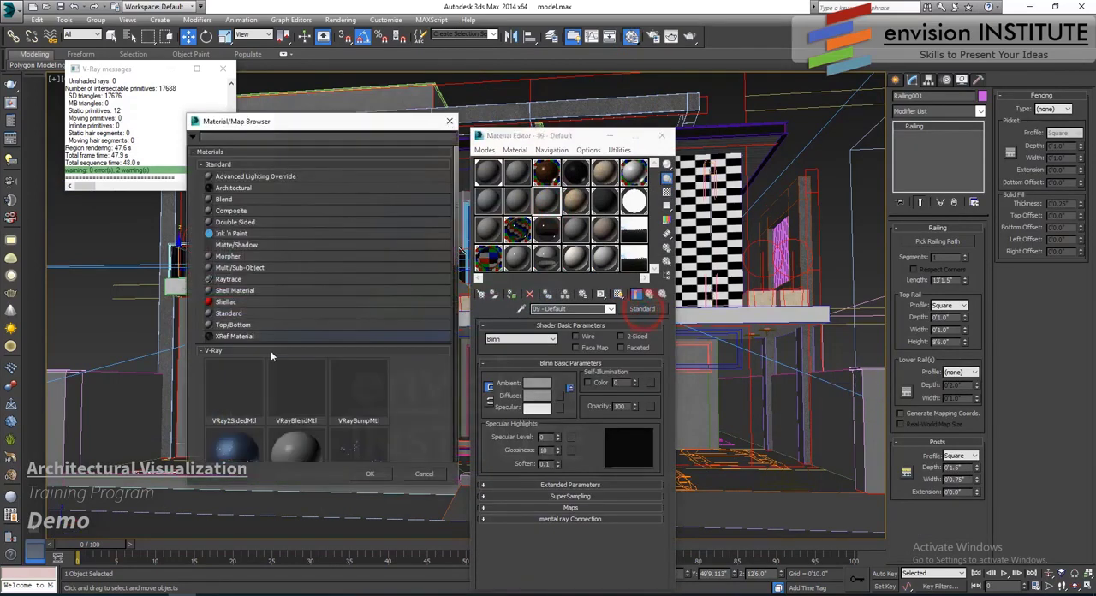
{"action": "scroll", "coordinate": [270, 350], "scroll_direction": "down", "scroll_amount": 5}
{"action": "double_click", "coordinate": [236, 429]}
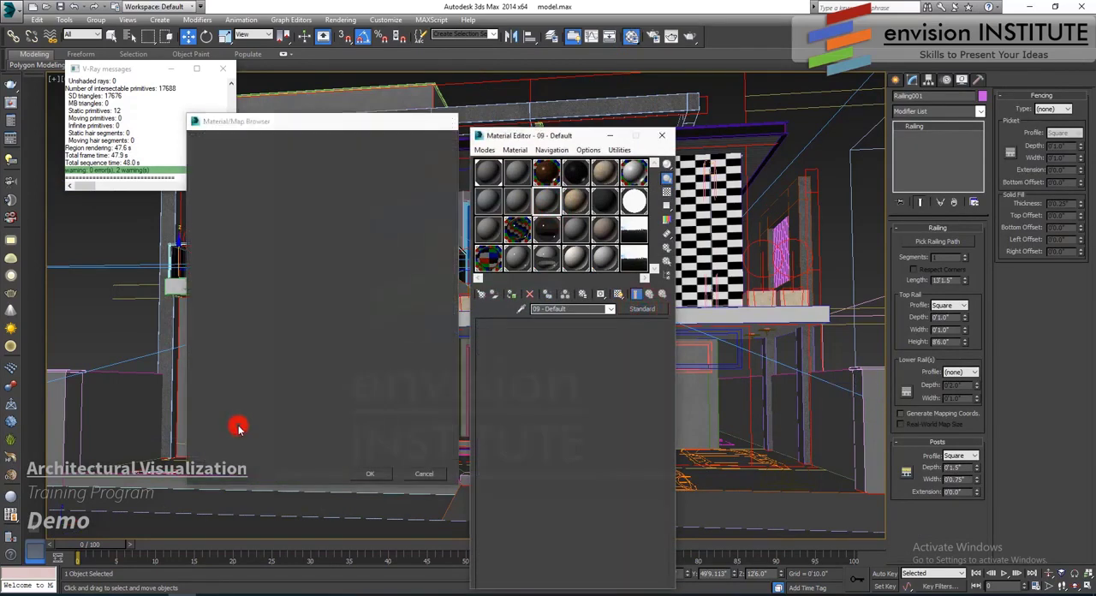
{"action": "left_click", "coordinate": [511, 295]}
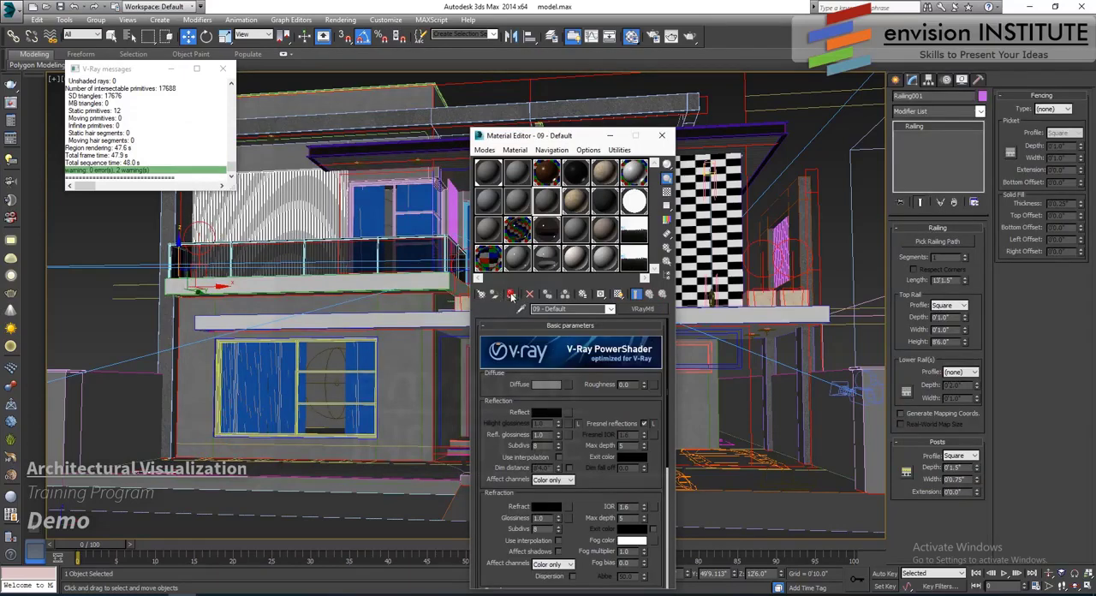
- Set the diffuse colour of the 09 - Default material to dark brown, RGB 38, 23, 10
{"action": "left_click", "coordinate": [545, 384]}
{"action": "left_click", "coordinate": [237, 79]}
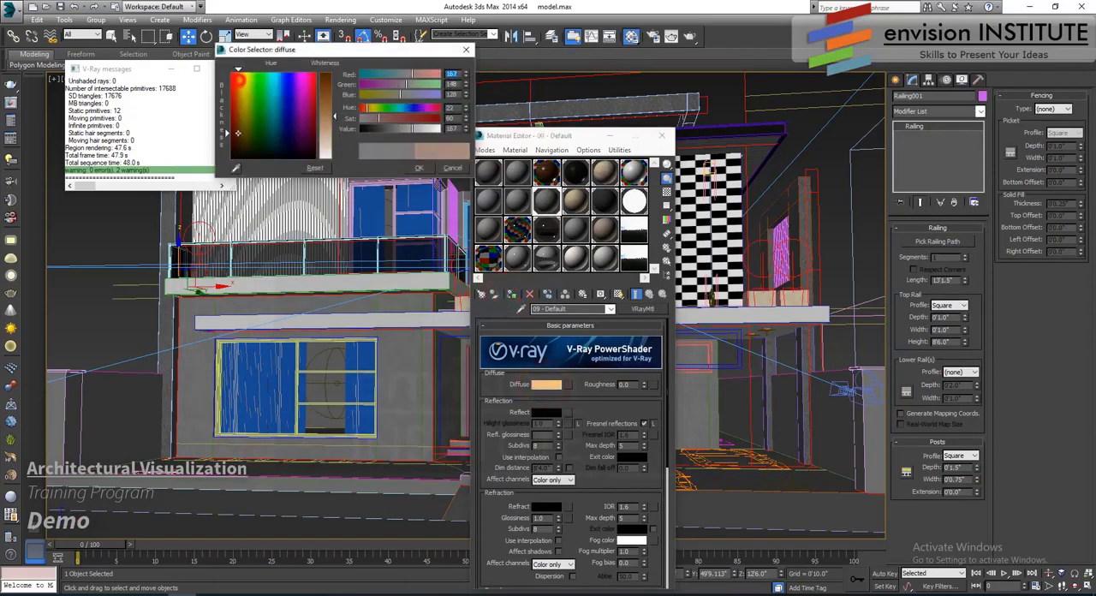
{"action": "left_click_drag", "start_coordinate": [333, 115], "coordinate": [331, 73]}
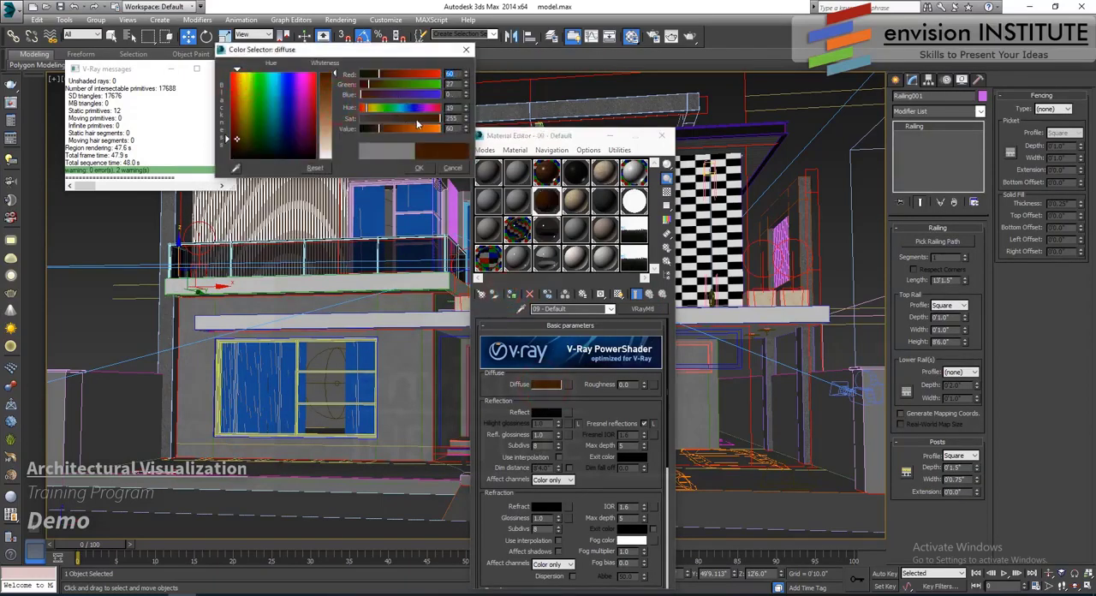
{"action": "left_click", "coordinate": [421, 119]}
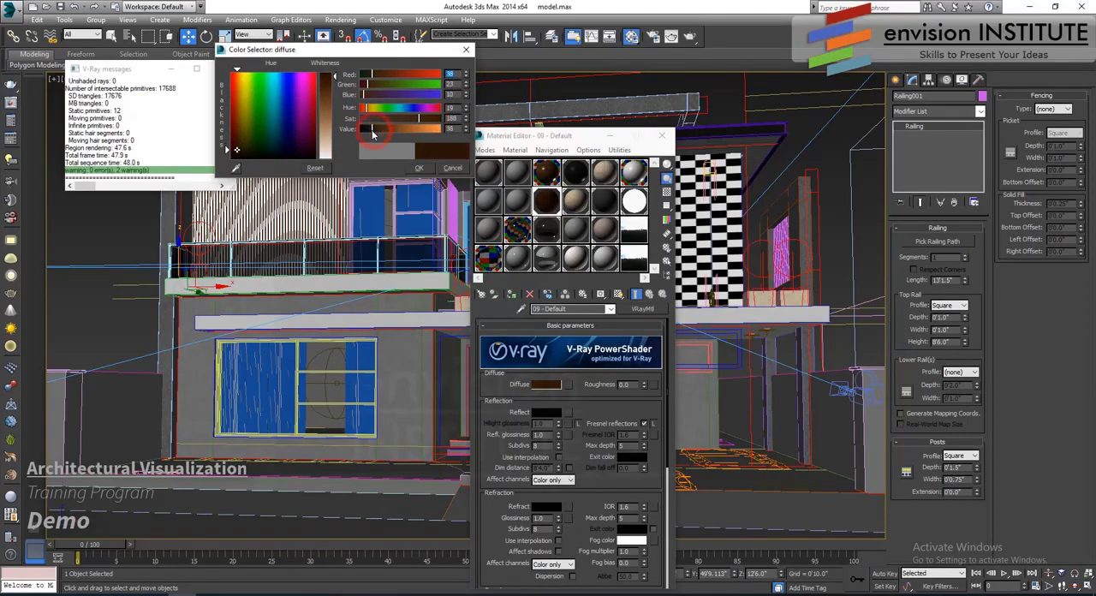
{"action": "left_click", "coordinate": [237, 149]}
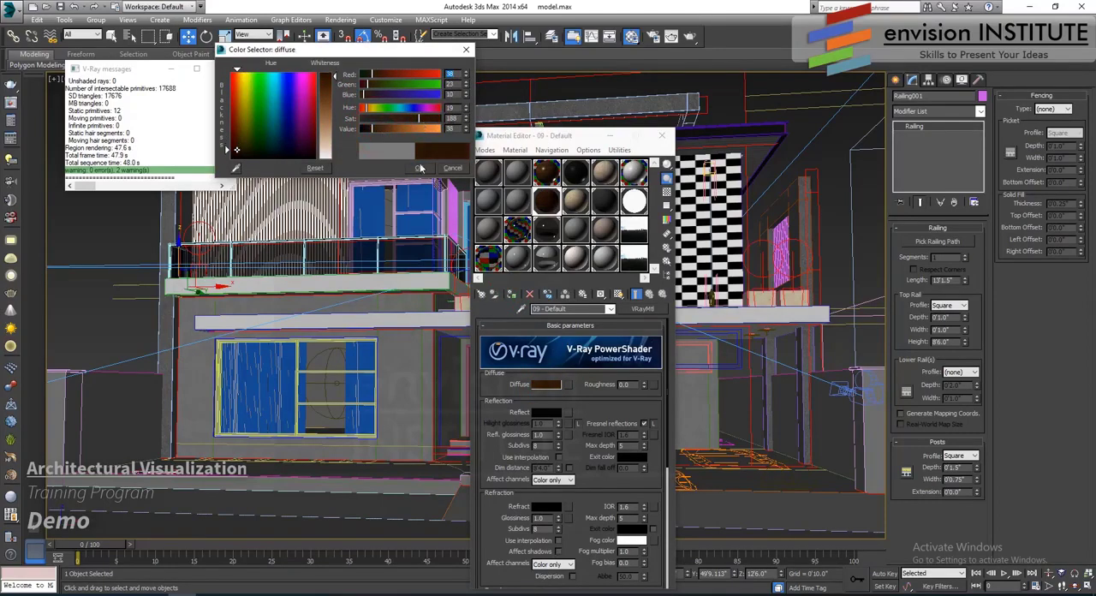
{"action": "left_click", "coordinate": [419, 168]}
- Give the 09 - Default material a dark grey reflection colour and a reflection glossiness of 0.7
{"action": "left_click", "coordinate": [546, 412]}
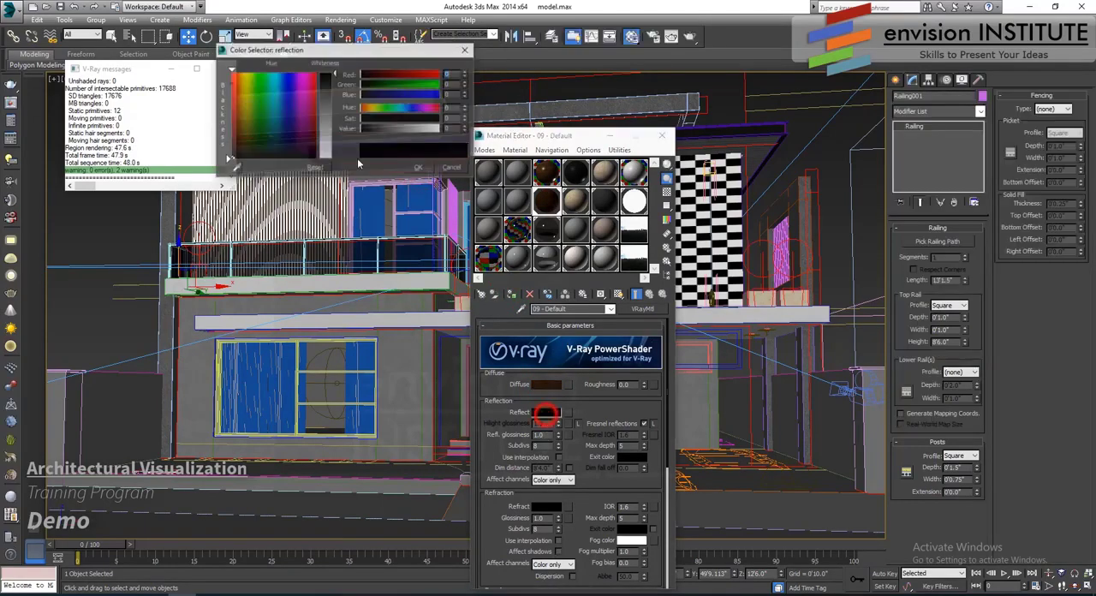
{"action": "left_click", "coordinate": [330, 89]}
{"action": "left_click", "coordinate": [419, 169]}
{"action": "left_click_drag", "start_coordinate": [547, 435], "coordinate": [482, 435]}
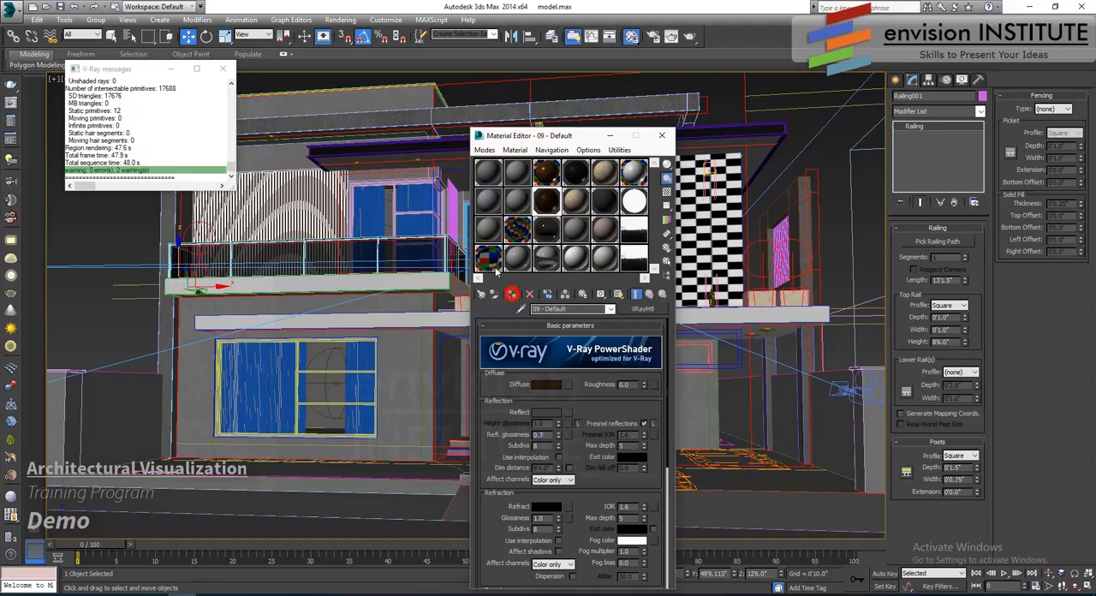
- Assign the 09 - Default material to the short slat screen at the balcony's inner end, render the Camera001 region and close the render window
{"action": "left_click", "coordinate": [454, 196]}
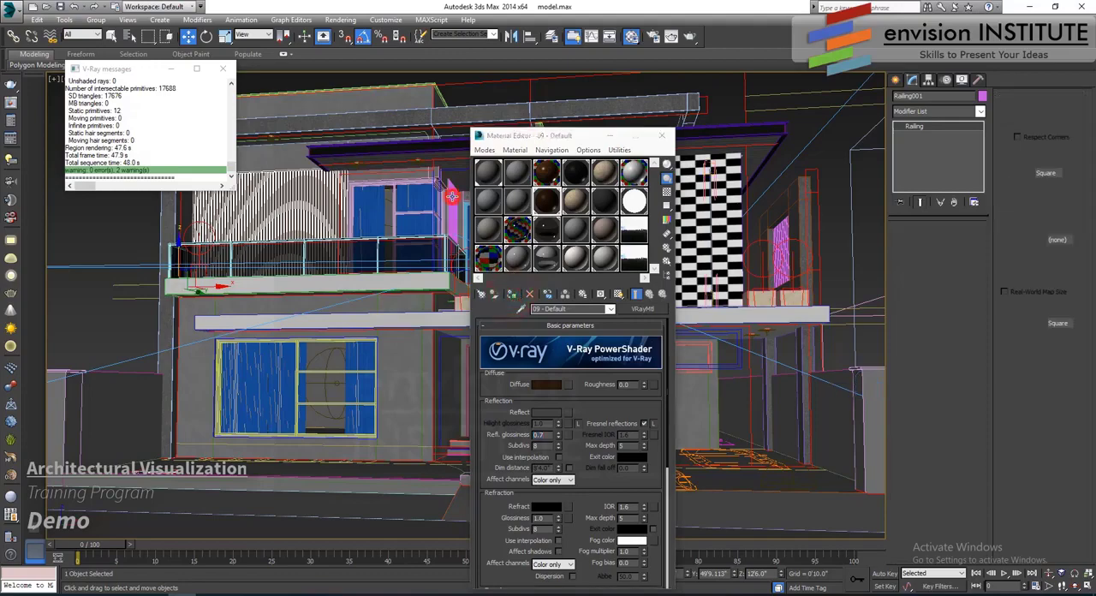
{"action": "left_click", "coordinate": [512, 295]}
{"action": "left_click", "coordinate": [671, 36]}
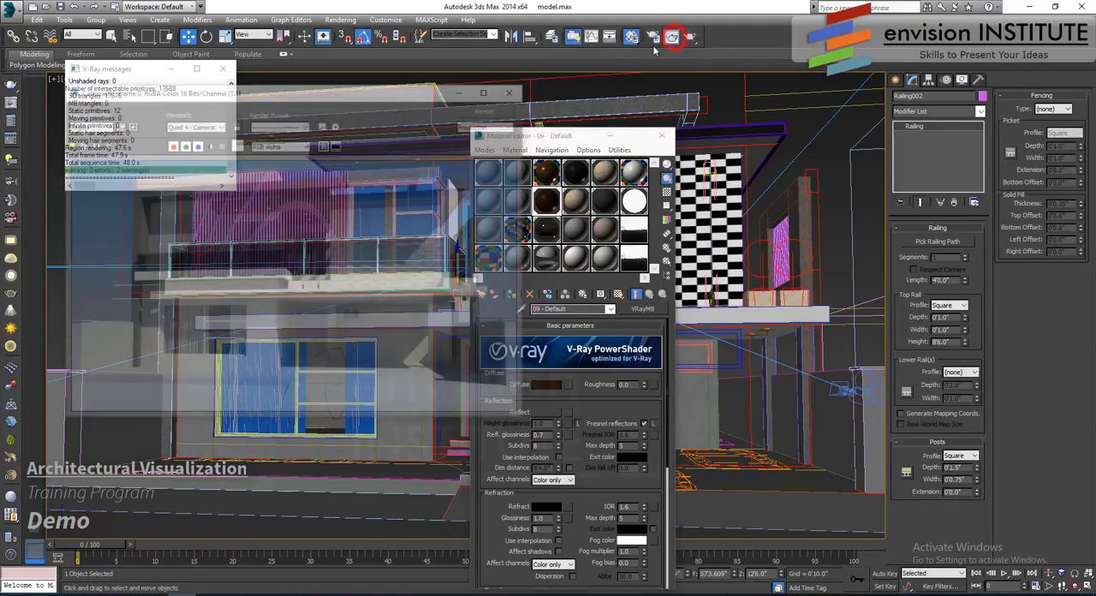
{"action": "left_click", "coordinate": [489, 108]}
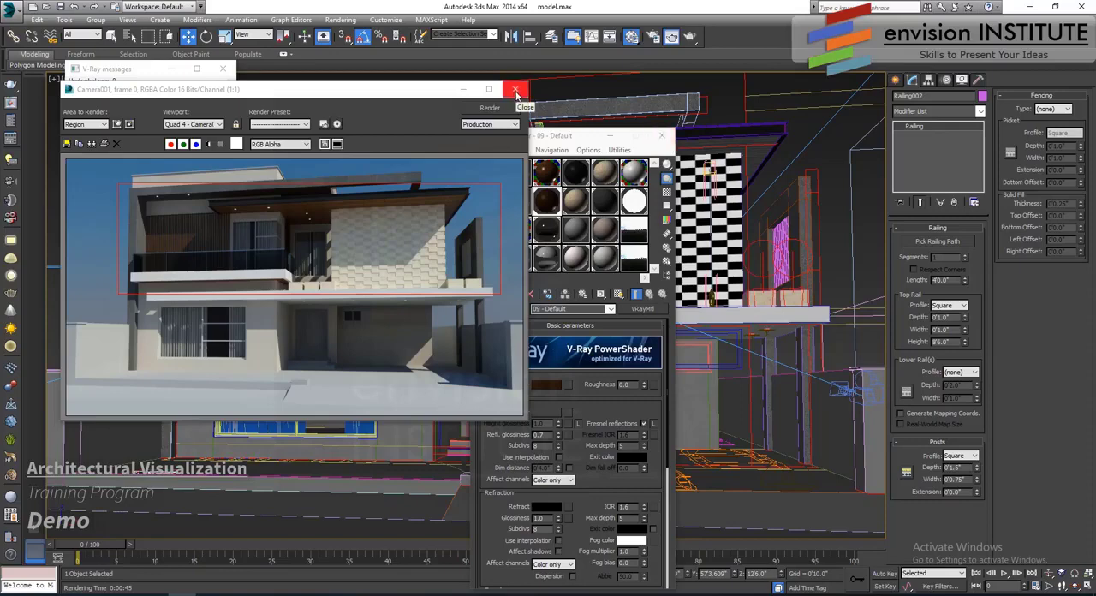
{"action": "left_click", "coordinate": [516, 94]}
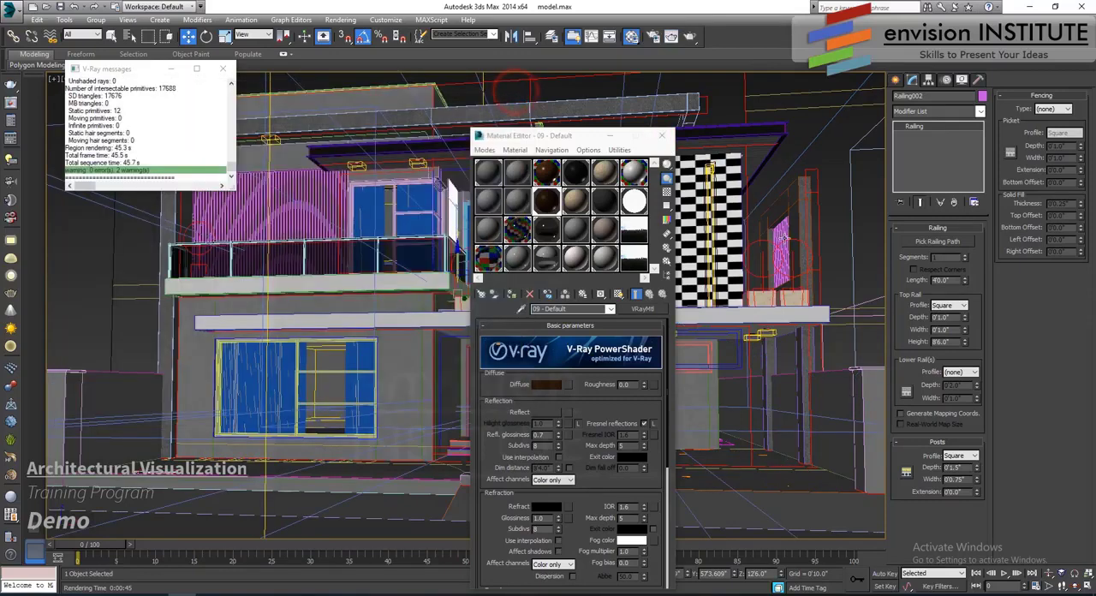
- Assign the 09 - Default material to the slat screen beyond the checkered wall, start a test render and close the render window
{"action": "left_click", "coordinate": [779, 232]}
{"action": "left_click", "coordinate": [511, 294]}
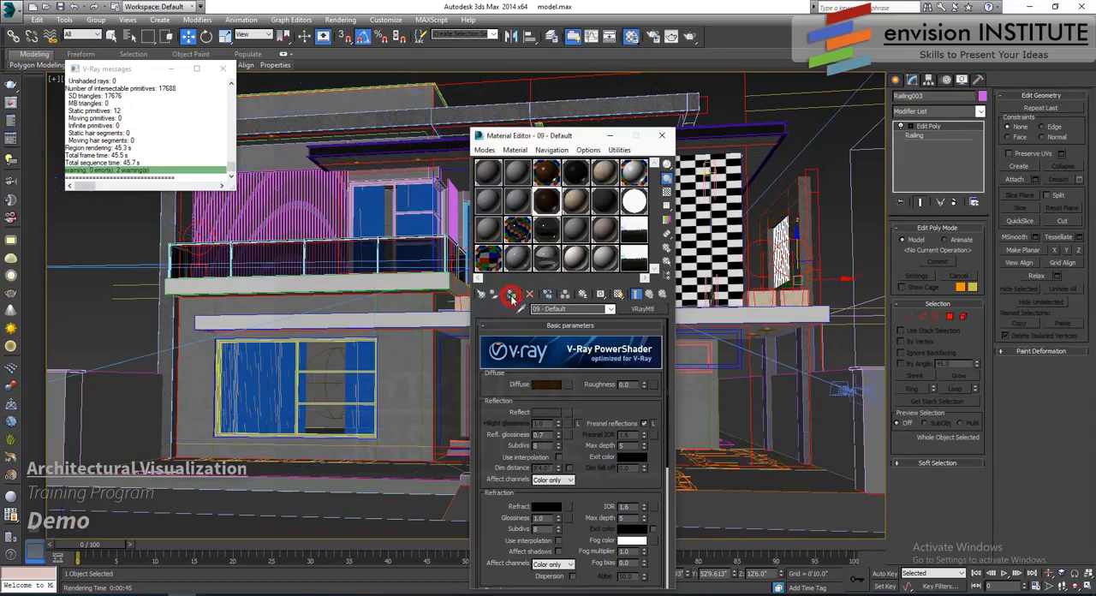
{"action": "left_click", "coordinate": [671, 36]}
{"action": "left_click", "coordinate": [516, 90]}
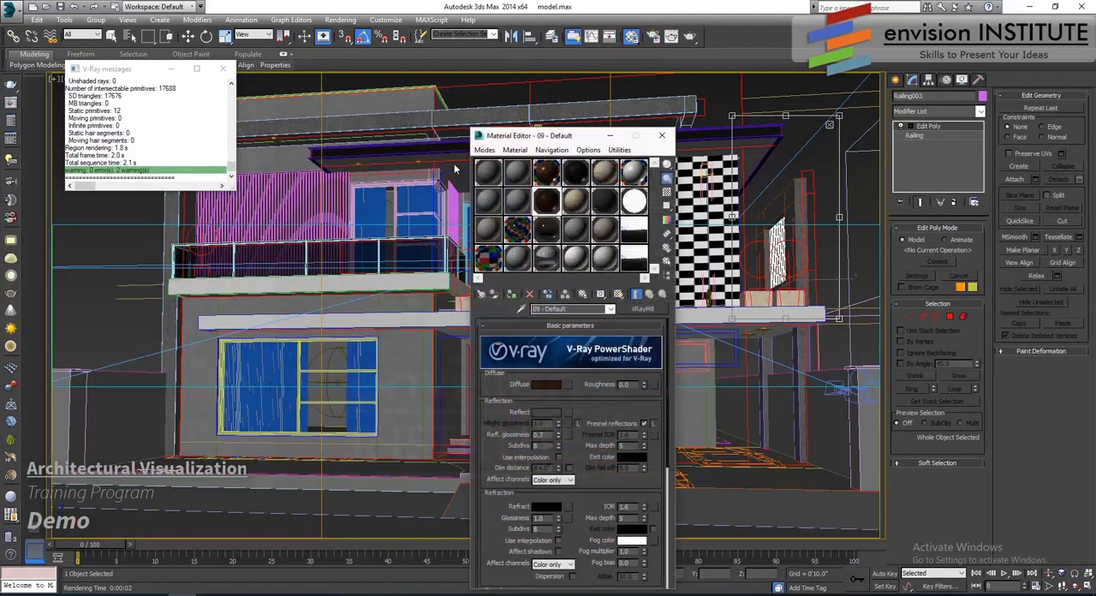
- Rename the 03 - Default tiled wood material as wooden tile
{"action": "left_click", "coordinate": [546, 173]}
{"action": "scroll", "coordinate": [578, 389], "scroll_direction": "down", "scroll_amount": 10}
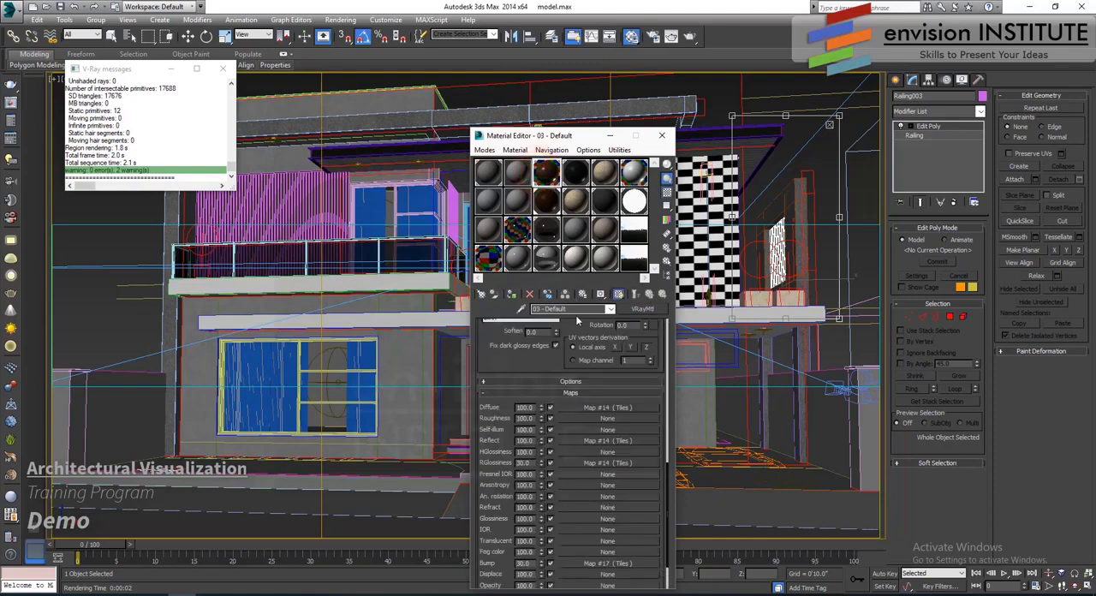
{"action": "scroll", "coordinate": [578, 390], "scroll_direction": "up", "scroll_amount": 8}
{"action": "left_click", "coordinate": [575, 309]}
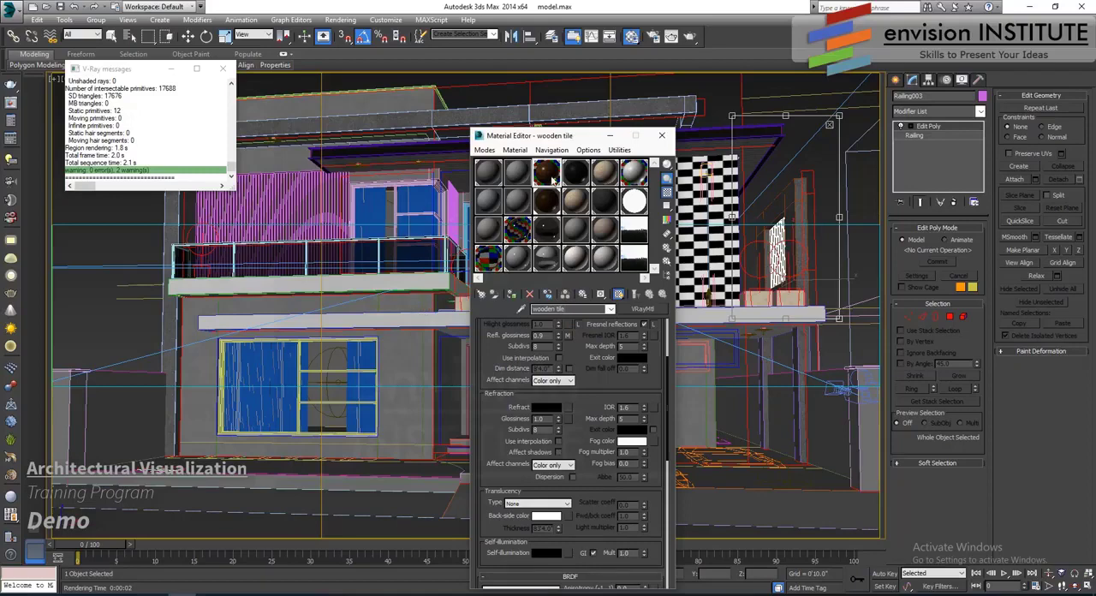
- Copy the wooden tile material over the 02 - Default sample slot and rename the copy as wood
{"action": "left_click", "coordinate": [516, 173]}
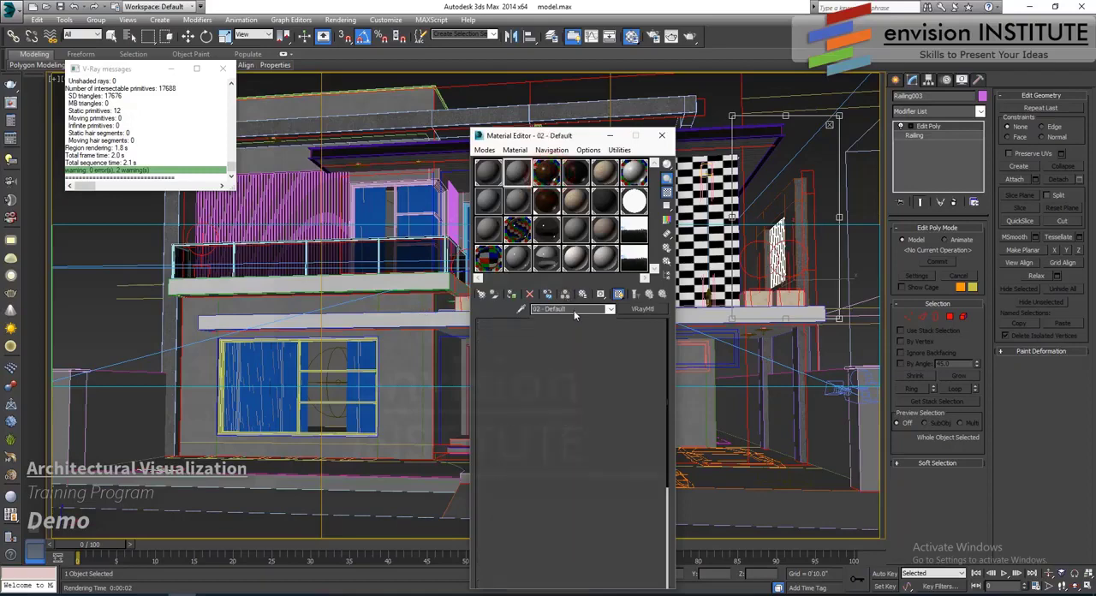
{"action": "left_click", "coordinate": [573, 310]}
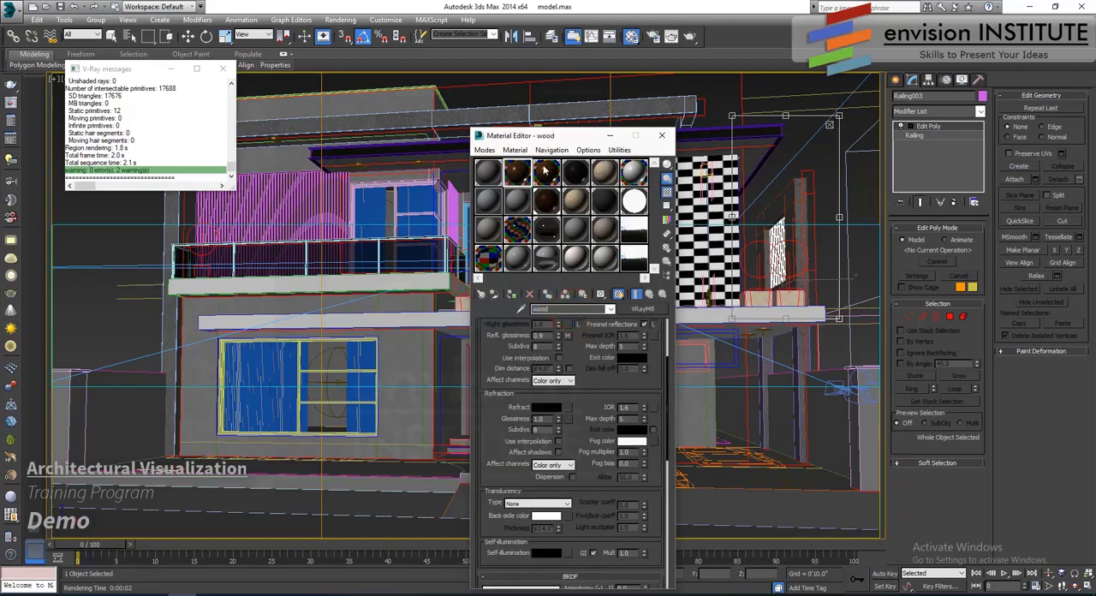
{"action": "scroll", "coordinate": [587, 342], "scroll_direction": "up", "scroll_amount": 3}
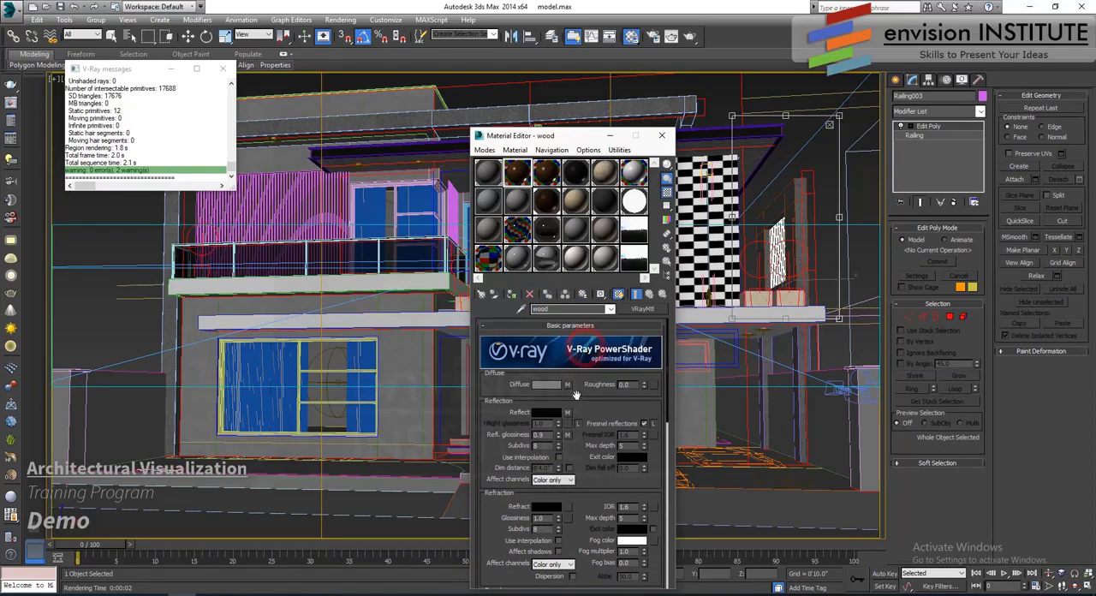
- Copy the Color Correction map from the wooden tile material's diffuse Tiles texture and paste it as the wood material's Diffuse map
{"action": "left_click", "coordinate": [548, 174]}
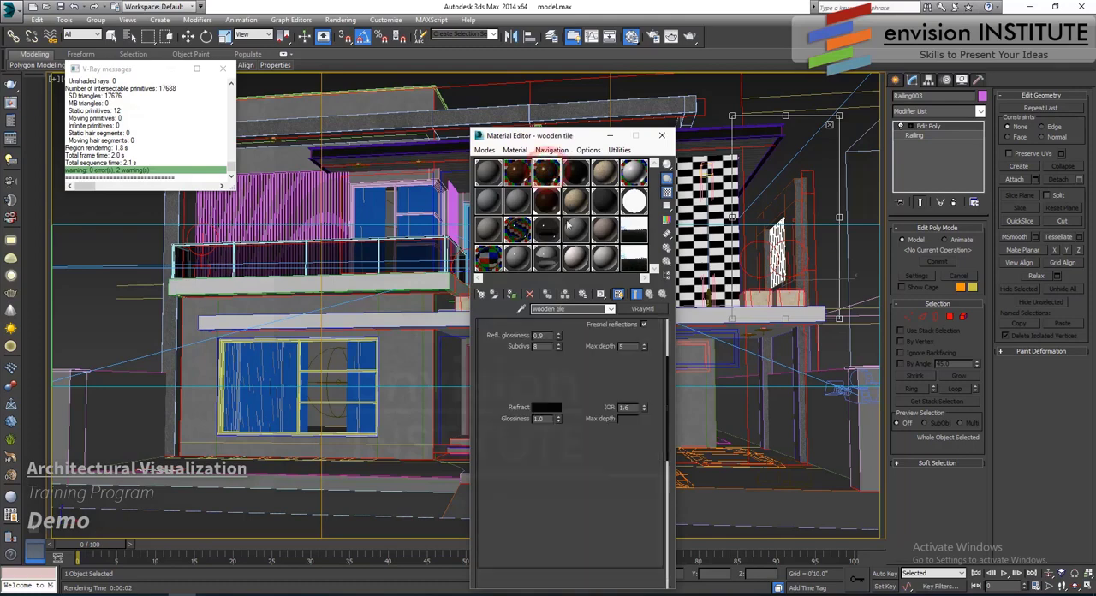
{"action": "left_click_drag", "start_coordinate": [588, 373], "coordinate": [588, 503]}
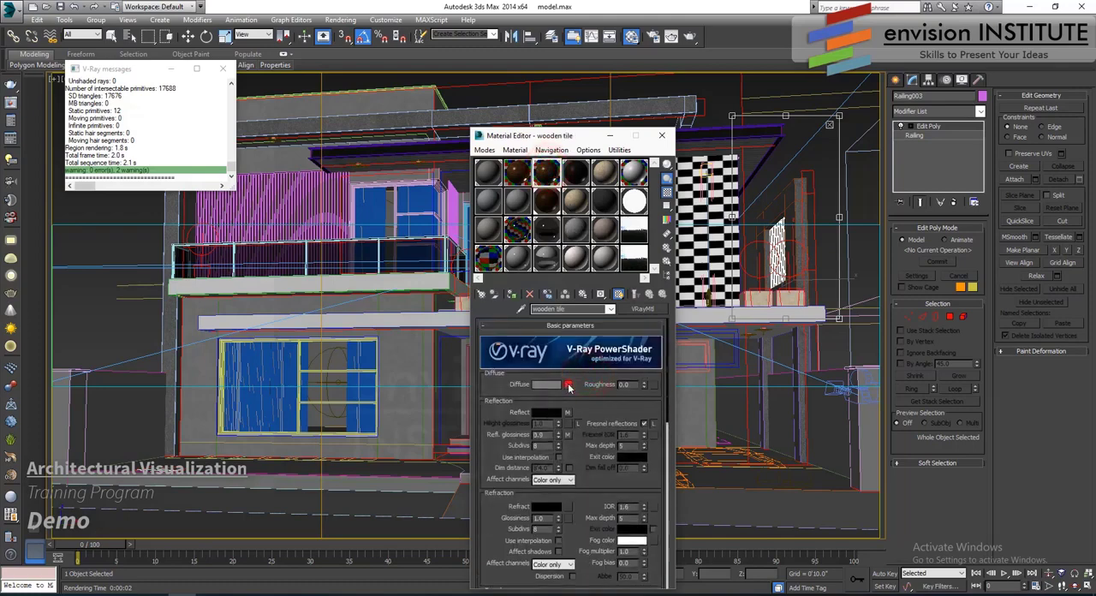
{"action": "left_click", "coordinate": [568, 386]}
{"action": "right_click", "coordinate": [614, 364]}
{"action": "left_click", "coordinate": [642, 386]}
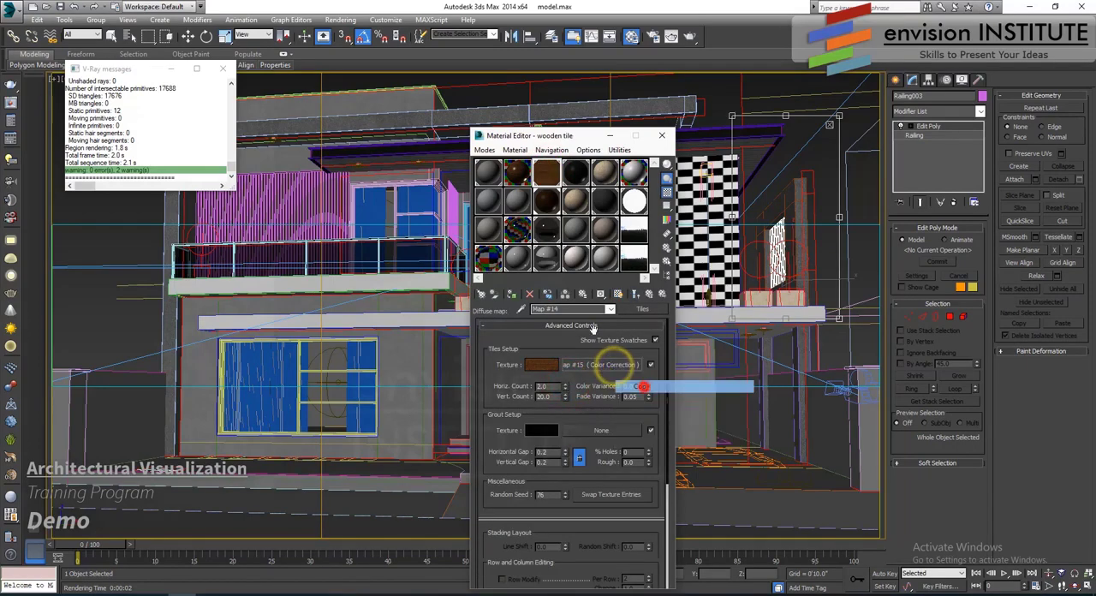
{"action": "left_click", "coordinate": [517, 173]}
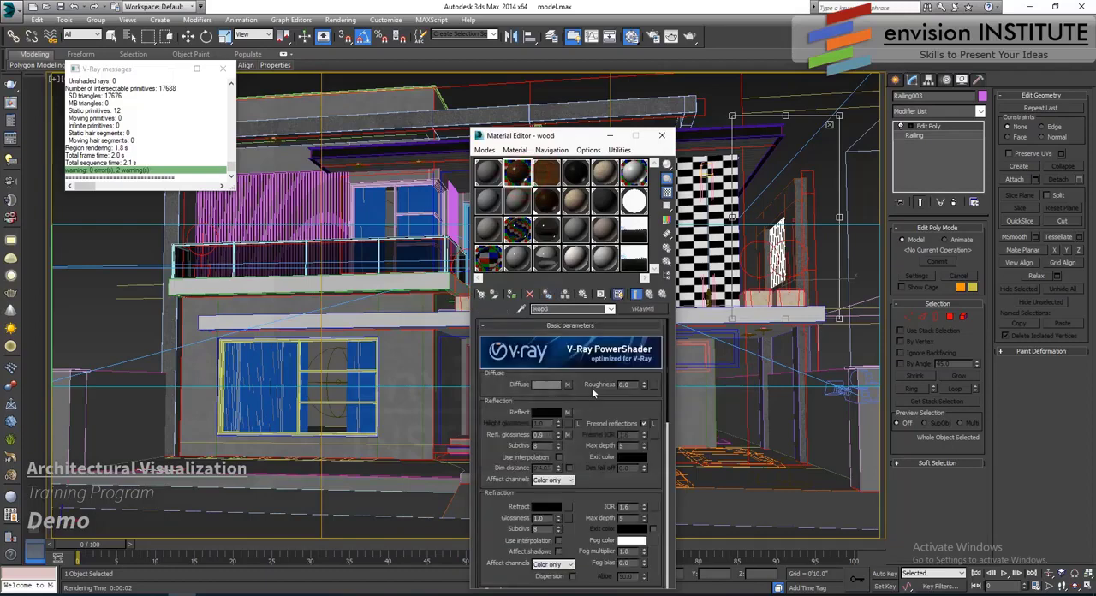
{"action": "right_click", "coordinate": [570, 387]}
{"action": "left_click", "coordinate": [599, 420]}
- Replace the wood material's Reflect Tiles map with a copy of wooden tile's reflect Color Correction map, discarding the old map
{"action": "left_click", "coordinate": [552, 176]}
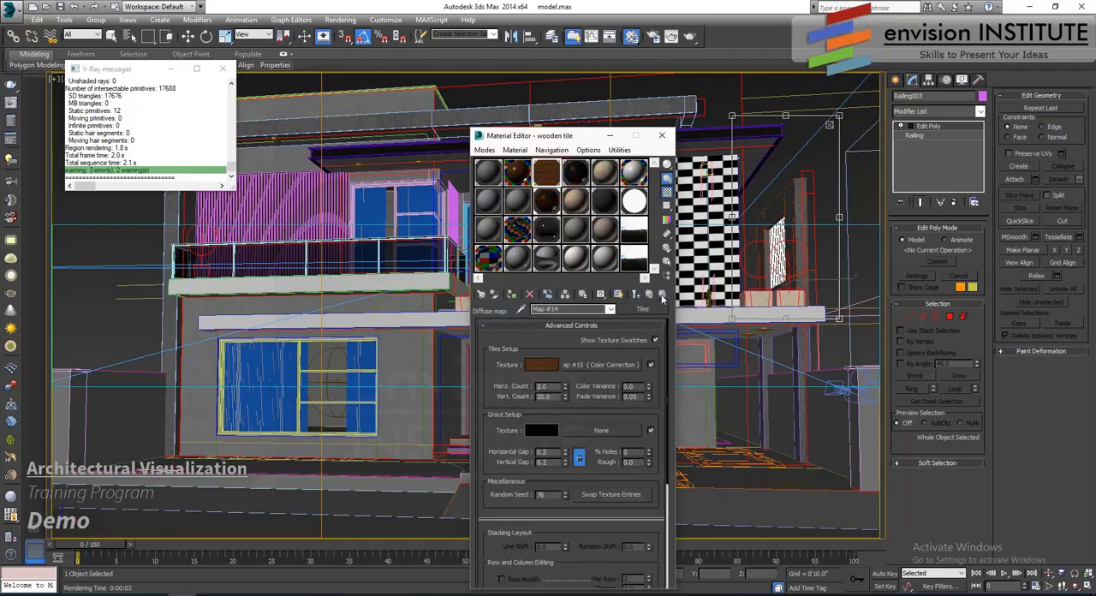
{"action": "left_click", "coordinate": [661, 295]}
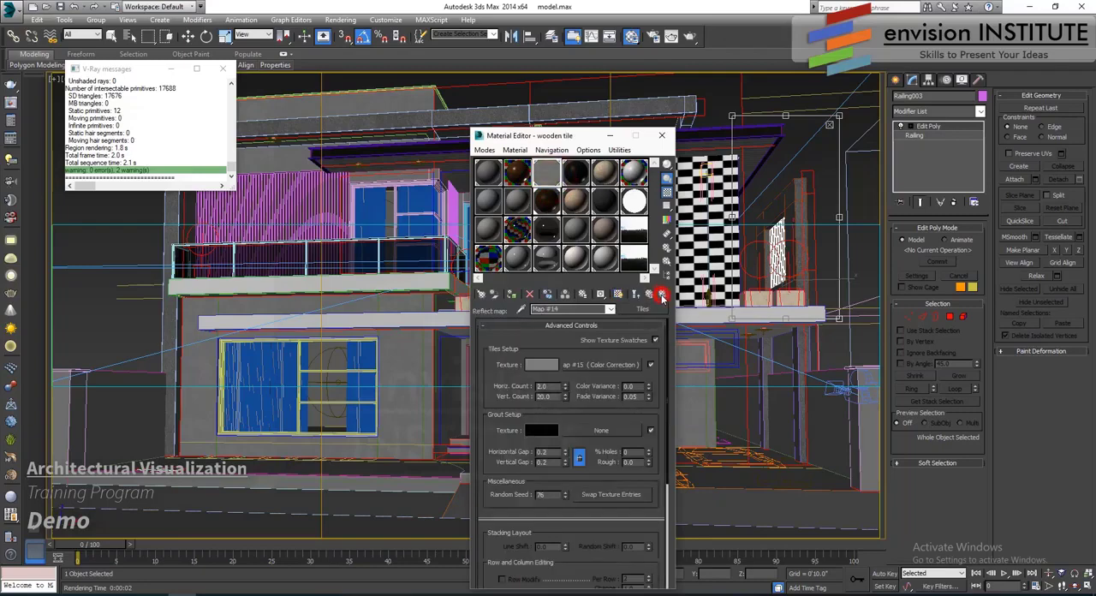
{"action": "right_click", "coordinate": [607, 370]}
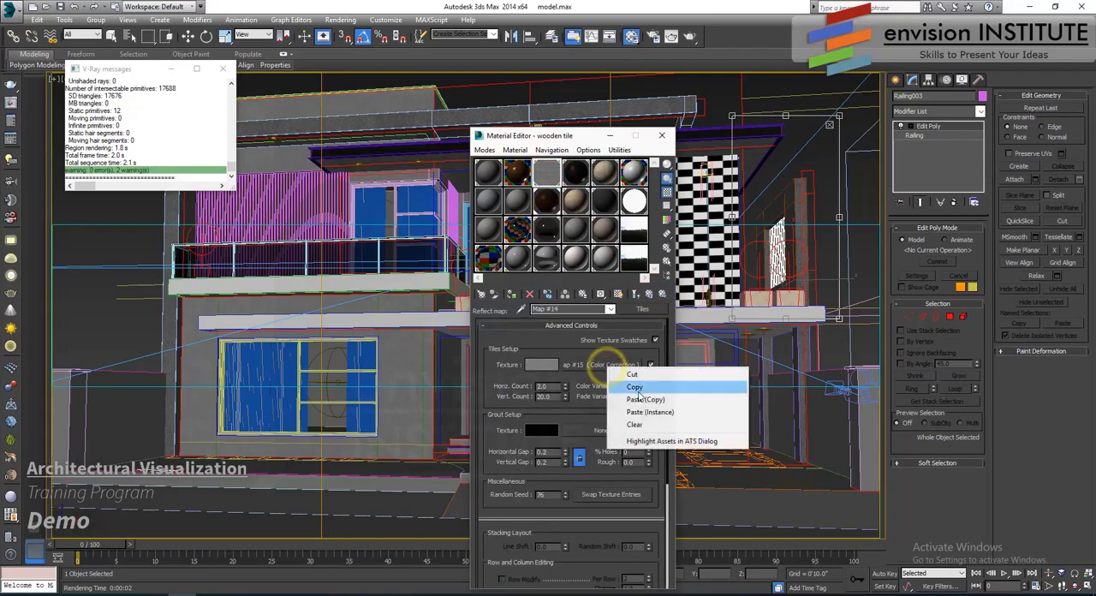
{"action": "left_click", "coordinate": [635, 388]}
{"action": "left_click", "coordinate": [661, 295]}
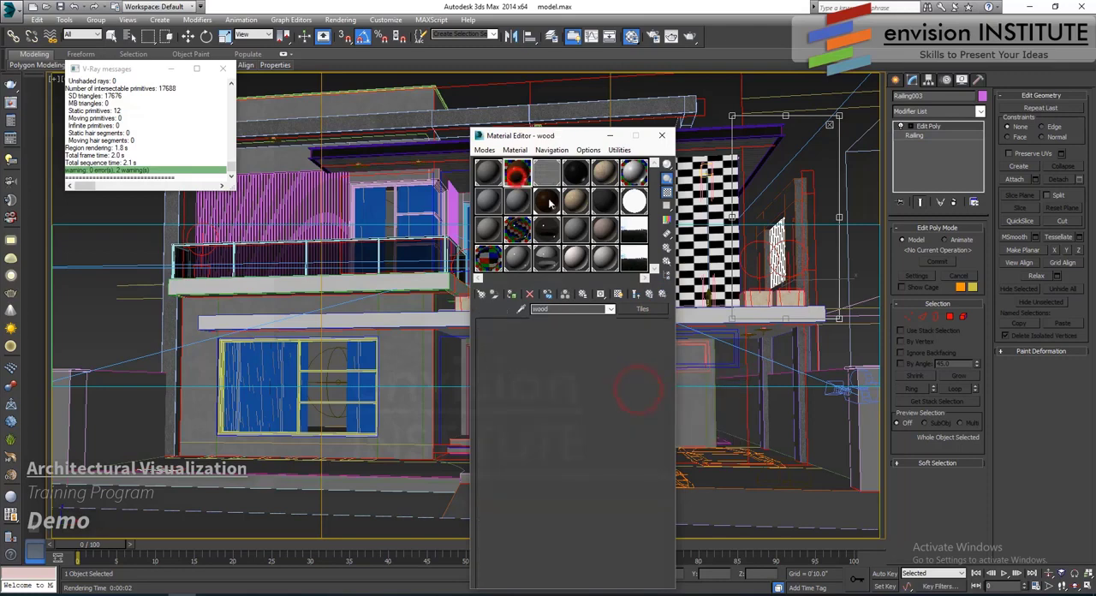
{"action": "left_click", "coordinate": [661, 294]}
{"action": "left_click", "coordinate": [661, 295]}
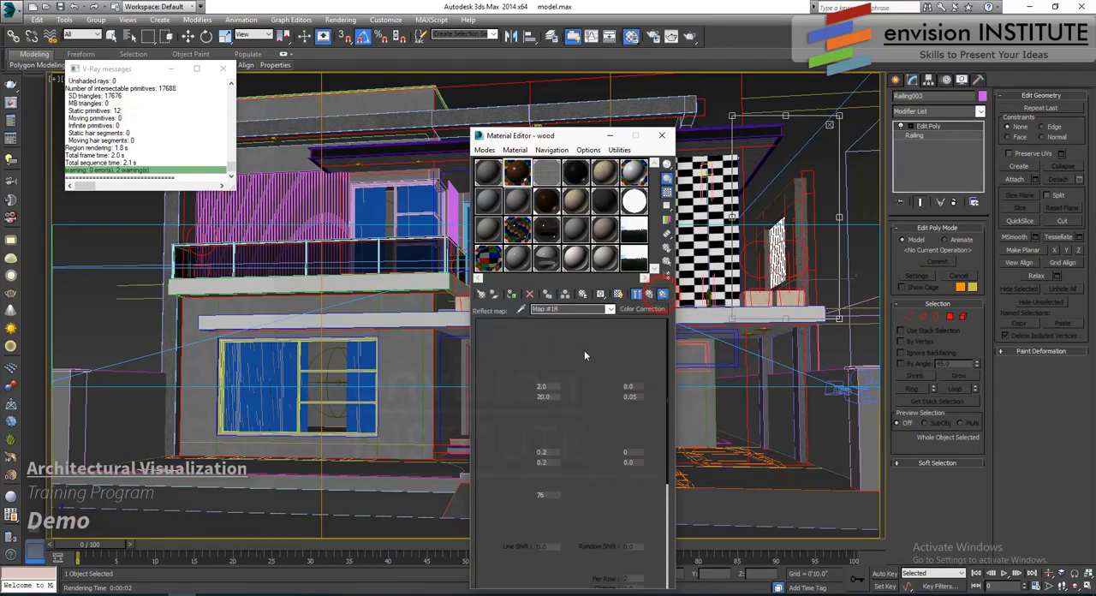
{"action": "right_click", "coordinate": [589, 363]}
{"action": "right_click", "coordinate": [635, 313]}
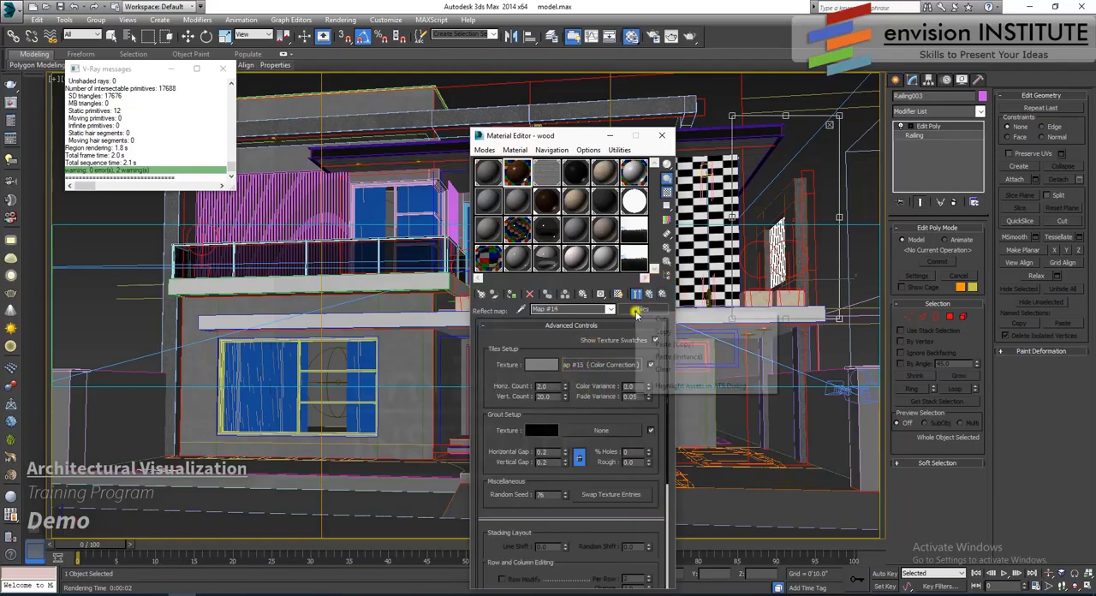
{"action": "right_click", "coordinate": [637, 309]}
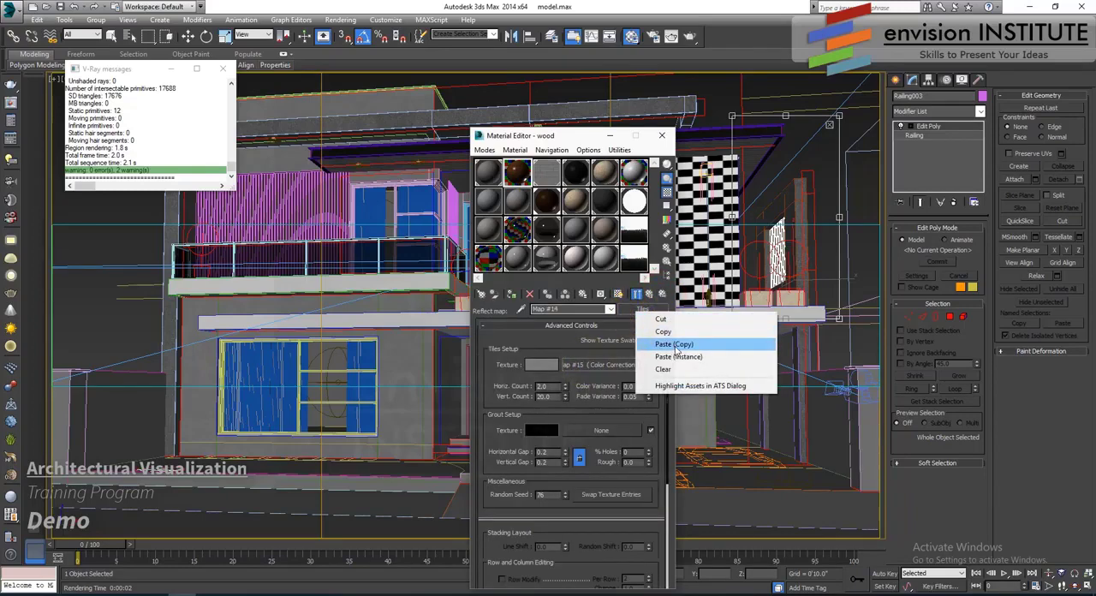
{"action": "left_click", "coordinate": [675, 344]}
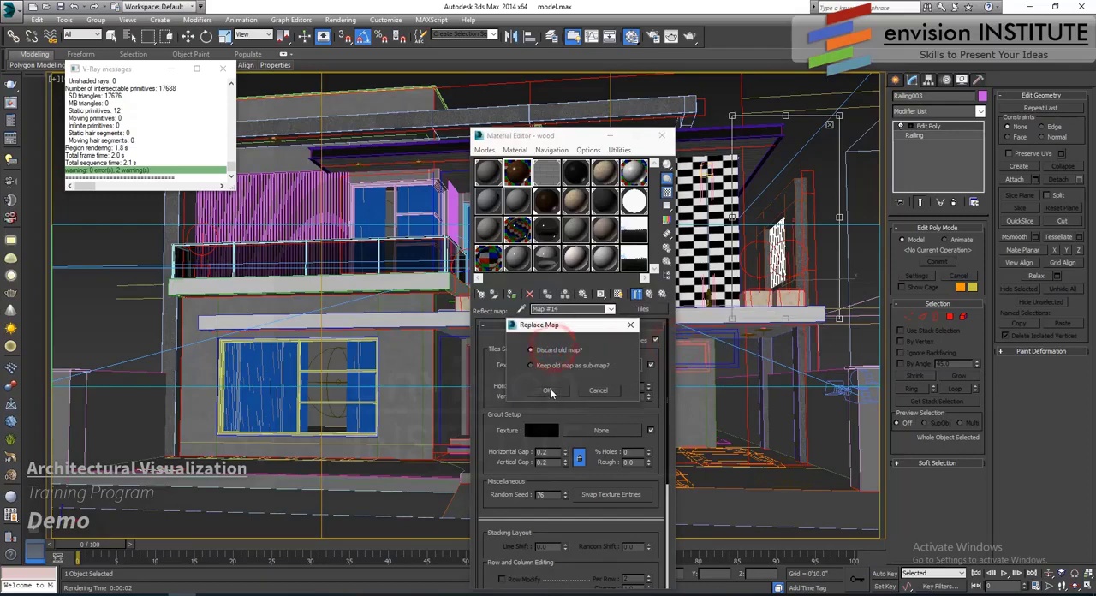
{"action": "left_click", "coordinate": [548, 390]}
- Paste copies of the wood material's Reflect Color Correction map into its RGlossiness and Bump maps, and check the enlarged material preview
{"action": "right_click", "coordinate": [618, 389]}
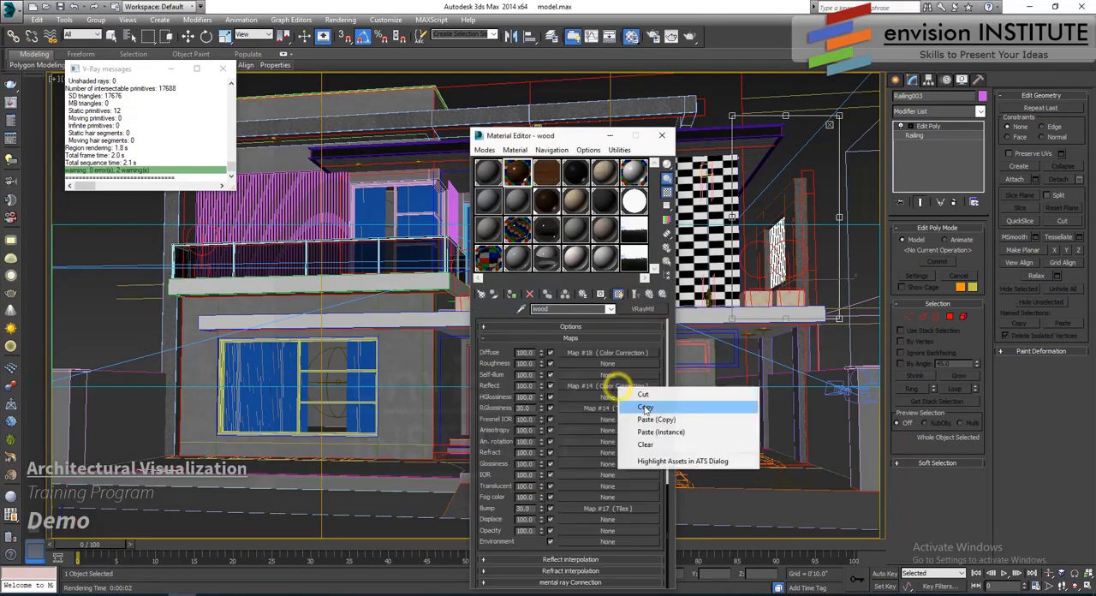
{"action": "key", "text": "Escape"}
{"action": "right_click", "coordinate": [613, 409]}
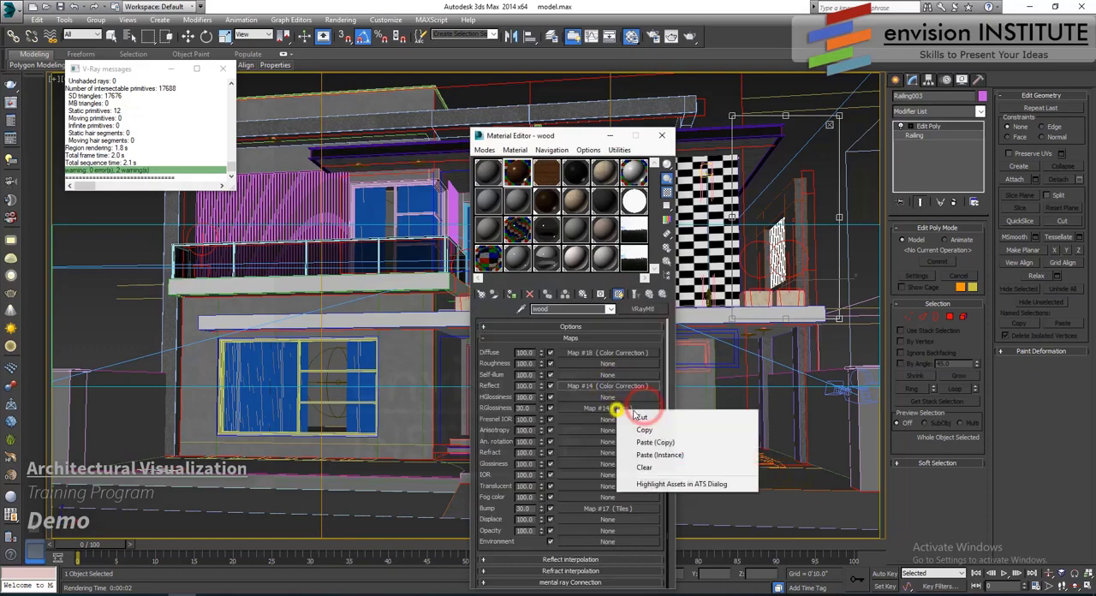
{"action": "left_click", "coordinate": [654, 442]}
{"action": "right_click", "coordinate": [609, 508]}
{"action": "left_click", "coordinate": [649, 463]}
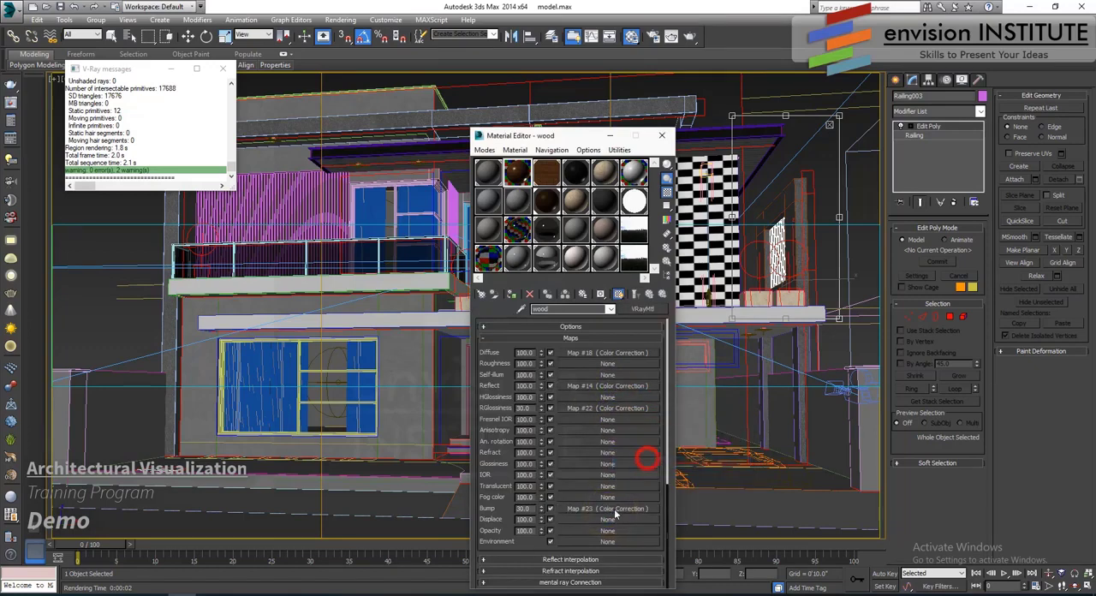
{"action": "double_click", "coordinate": [516, 172]}
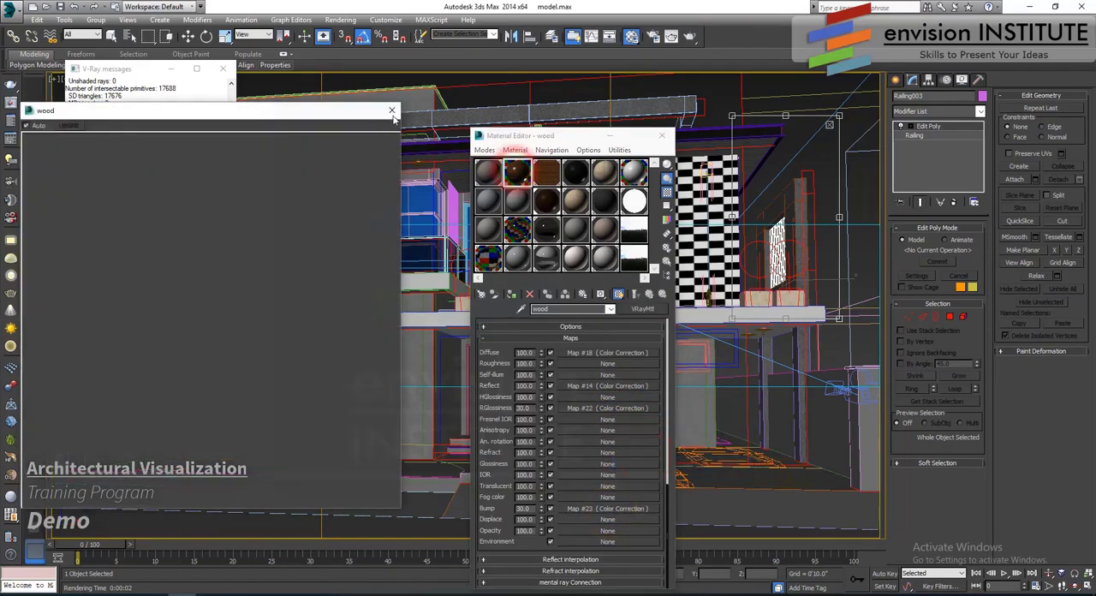
{"action": "left_click", "coordinate": [392, 113]}
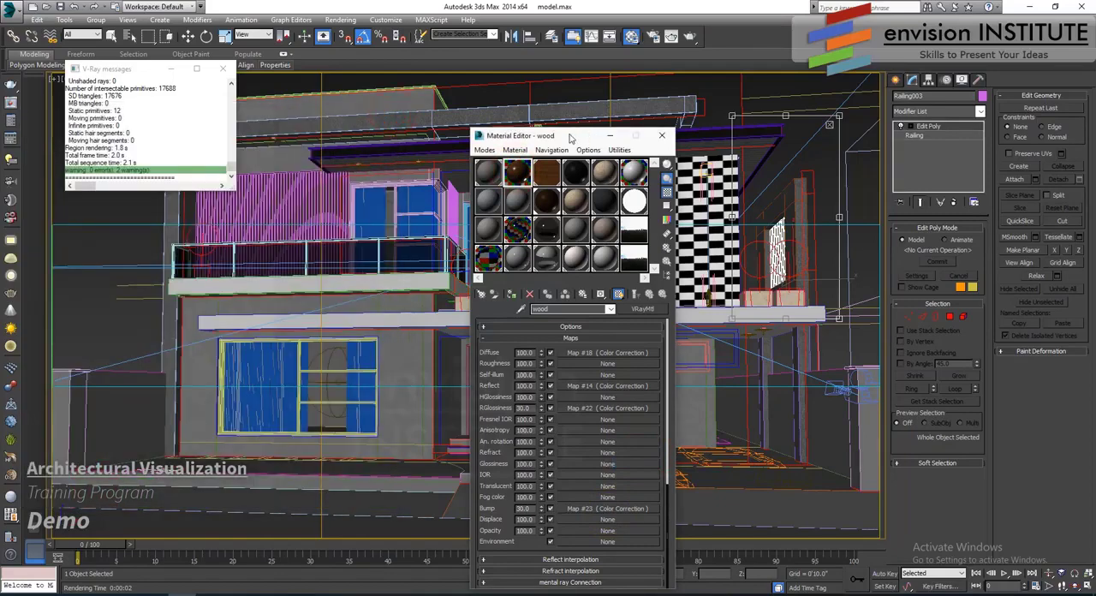
- Assign the wood material to the vertical slats on the entrance door
{"action": "left_click_drag", "start_coordinate": [571, 138], "coordinate": [739, 125]}
{"action": "key", "text": "w"}
{"action": "left_click", "coordinate": [520, 351]}
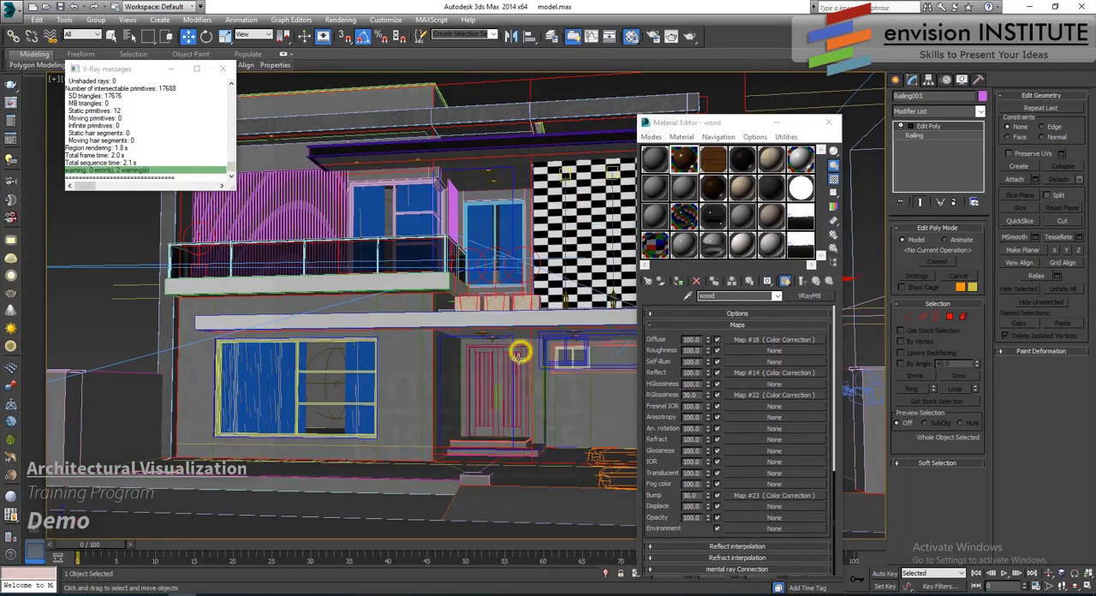
{"action": "left_click", "coordinate": [520, 353]}
{"action": "key", "text": "p"}
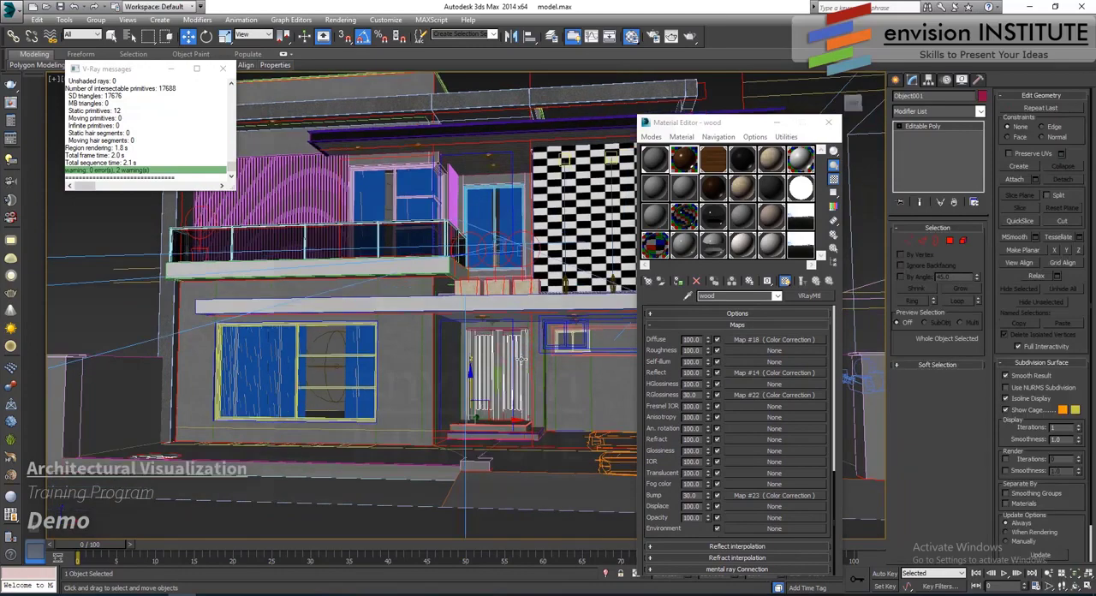
{"action": "key", "text": "z"}
{"action": "left_click", "coordinate": [677, 281]}
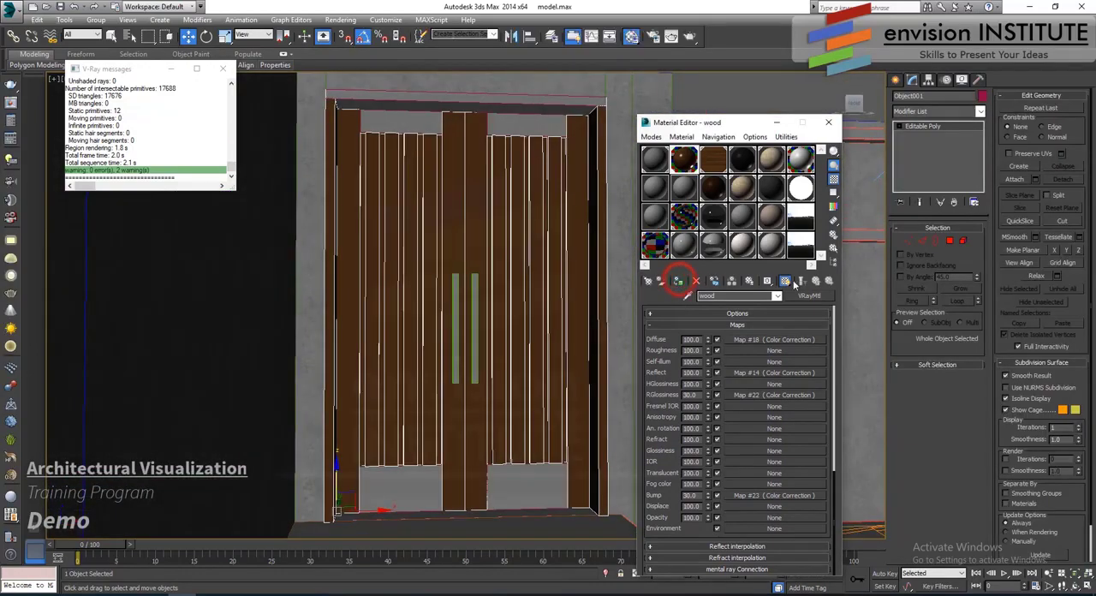
- Add a UVW Map modifier to the door slats with Box mapping and length, width and height of 5'0"
{"action": "left_click", "coordinate": [942, 112]}
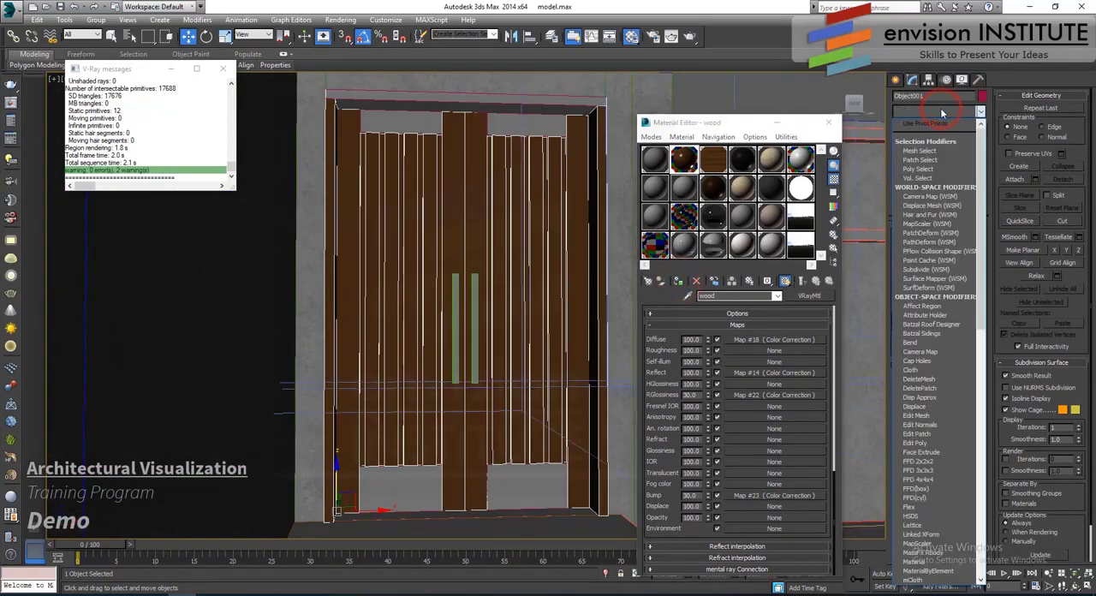
{"action": "scroll", "coordinate": [938, 359], "scroll_direction": "down", "scroll_amount": 5}
{"action": "left_click", "coordinate": [929, 480]}
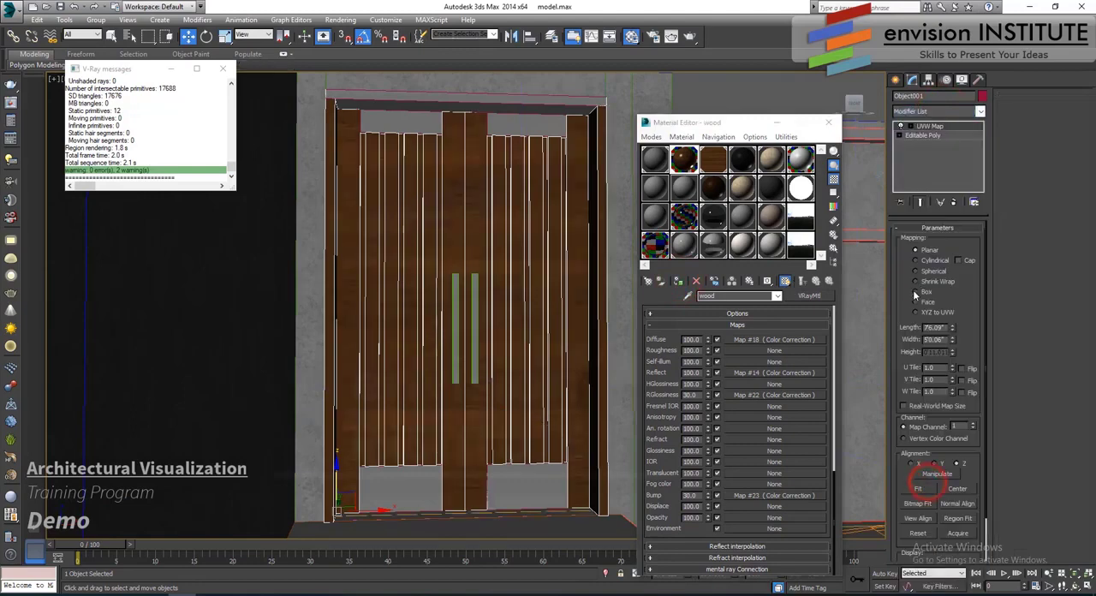
{"action": "left_click", "coordinate": [914, 291]}
{"action": "left_click_drag", "start_coordinate": [944, 329], "coordinate": [803, 330]}
{"action": "type", "text": "5"}
{"action": "key", "text": "Tab"}
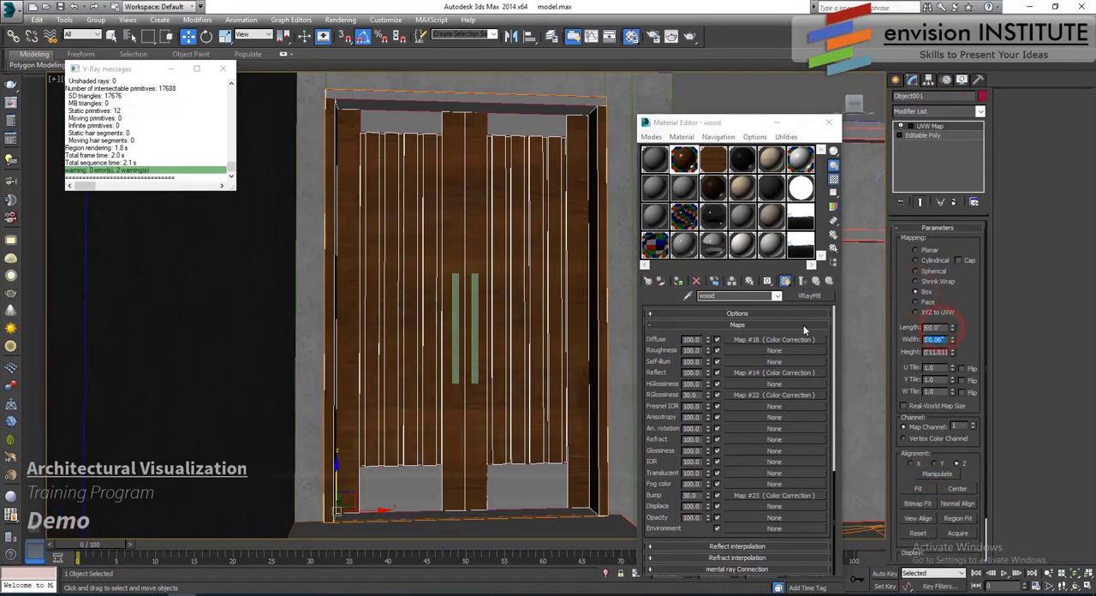
{"action": "type", "text": "5"}
{"action": "key", "text": "Tab"}
{"action": "type", "text": "5"}
{"action": "key", "text": "Return"}
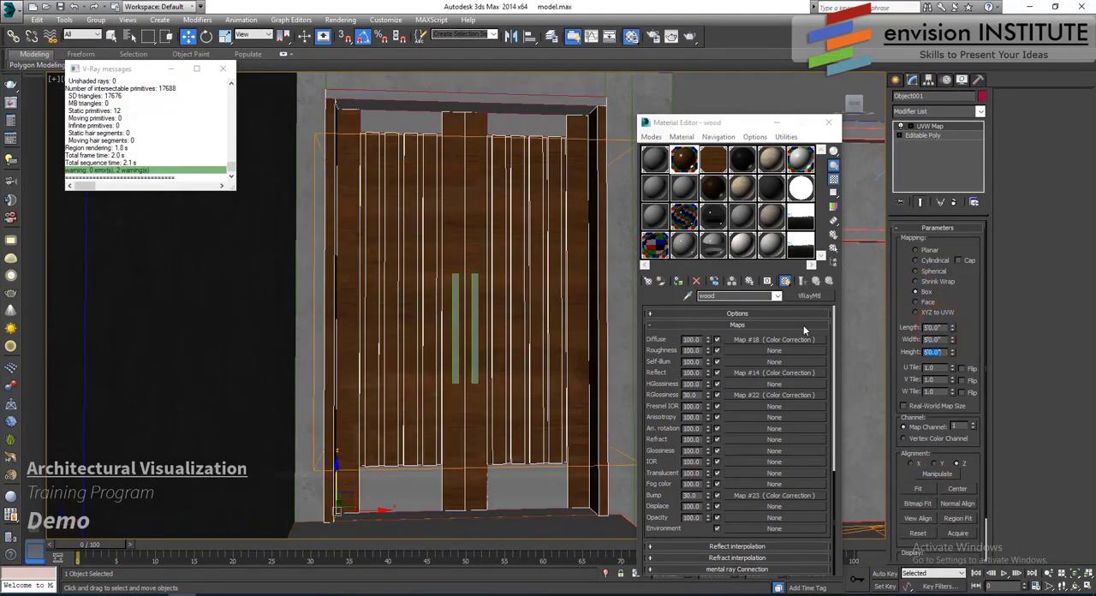
- Rotate the UVW Map gizmo of the door slats so the wood grain runs vertically
{"action": "left_click", "coordinate": [899, 126]}
{"action": "left_click", "coordinate": [924, 136]}
{"action": "key", "text": "e"}
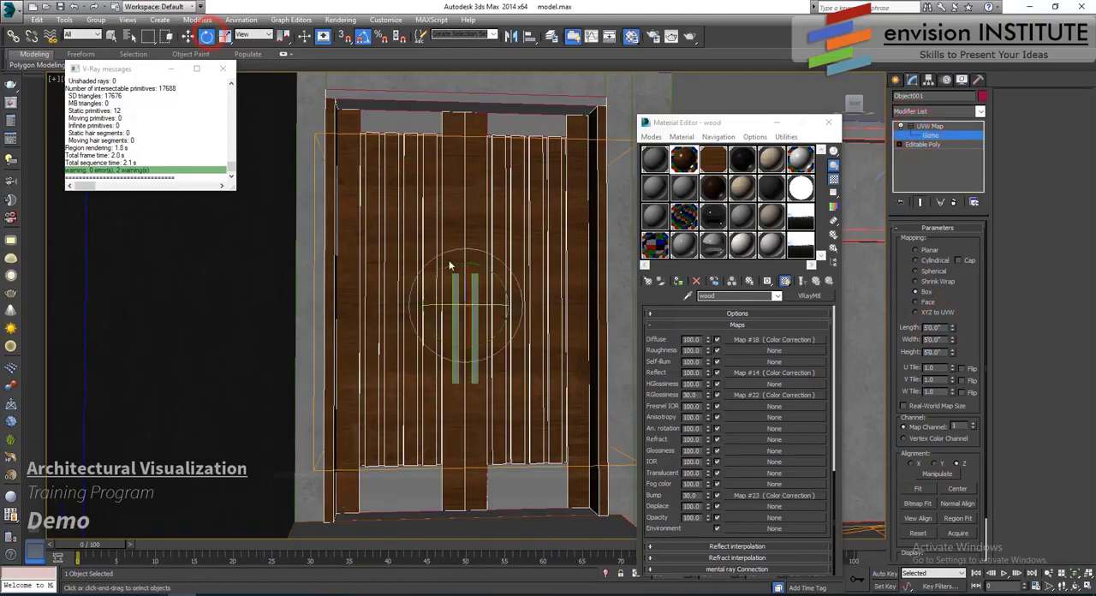
{"action": "left_click_drag", "start_coordinate": [450, 266], "coordinate": [418, 365]}
{"action": "middle_click_drag", "start_coordinate": [528, 266], "coordinate": [409, 256]}
{"action": "scroll", "coordinate": [406, 248], "scroll_direction": "up", "scroll_amount": 4}
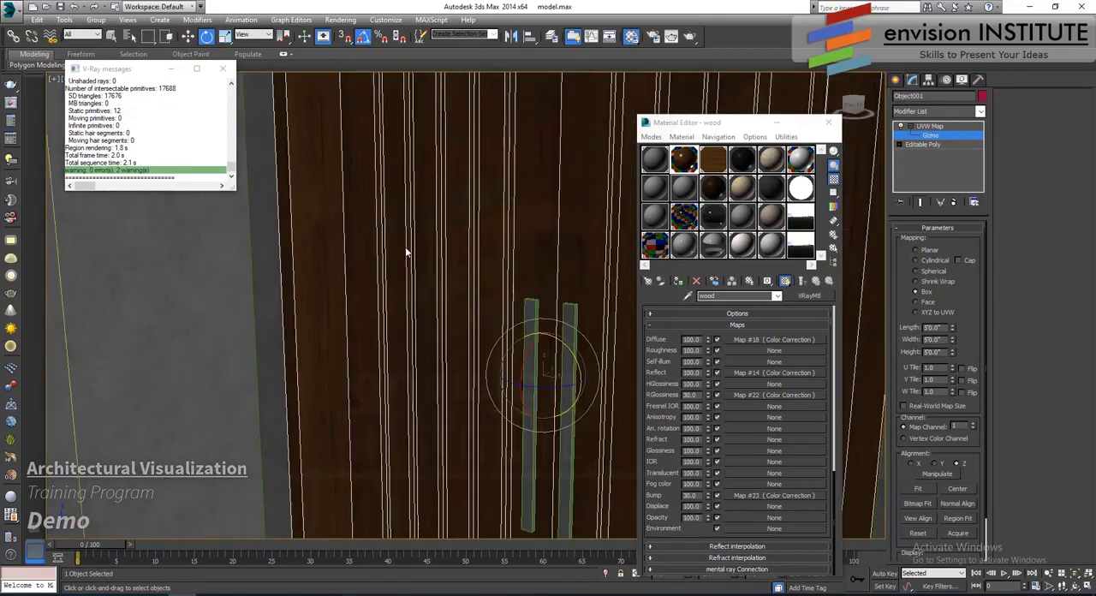
{"action": "scroll", "coordinate": [406, 248], "scroll_direction": "down", "scroll_amount": 6}
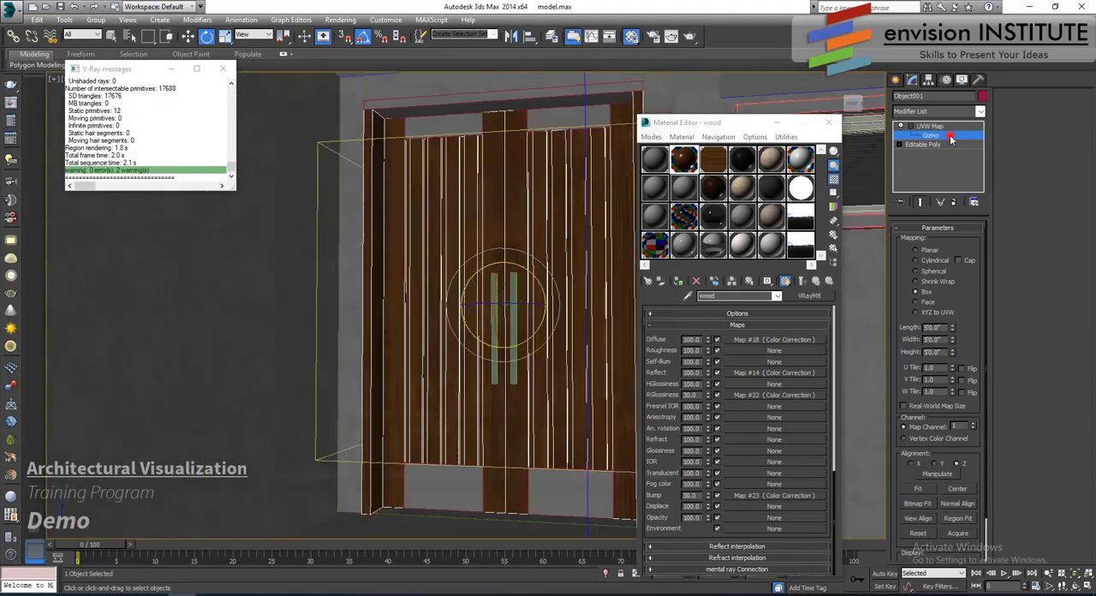
- Insert an Edit Poly modifier between the door slats' Editable Poly base and their UVW Map
{"action": "left_click", "coordinate": [950, 138]}
{"action": "left_click", "coordinate": [942, 144]}
{"action": "left_click", "coordinate": [980, 113]}
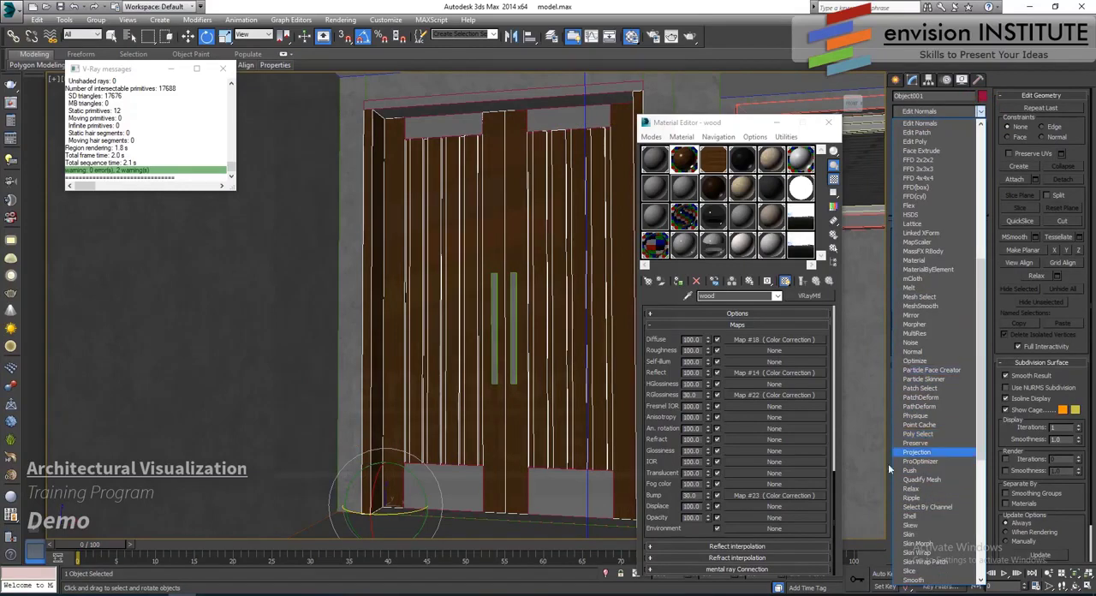
{"action": "left_click", "coordinate": [891, 433]}
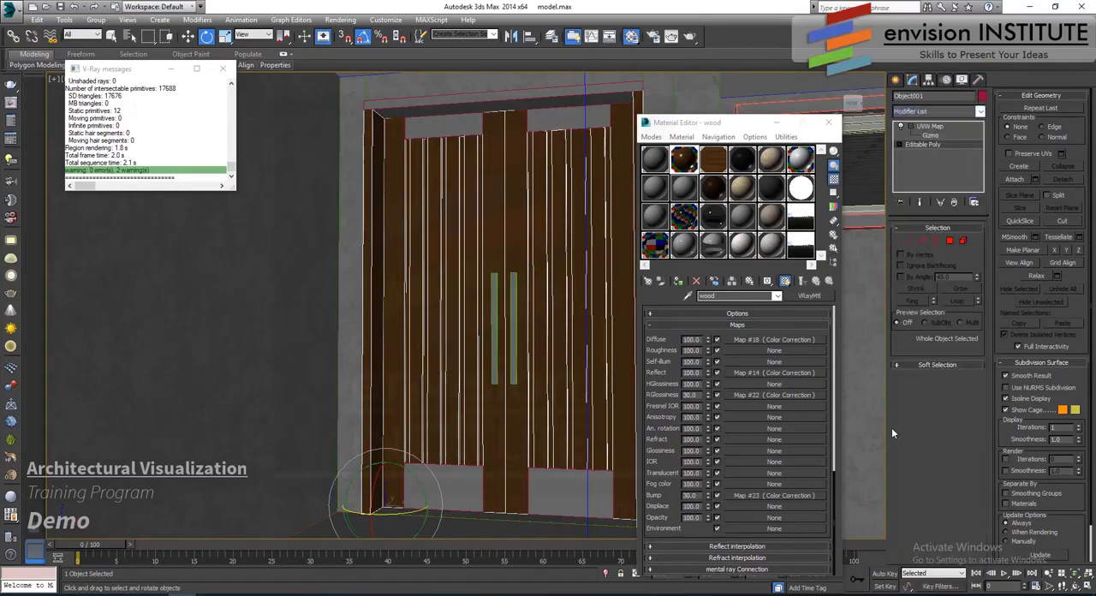
{"action": "left_click", "coordinate": [980, 113]}
{"action": "scroll", "coordinate": [924, 428], "scroll_direction": "down", "scroll_amount": 3}
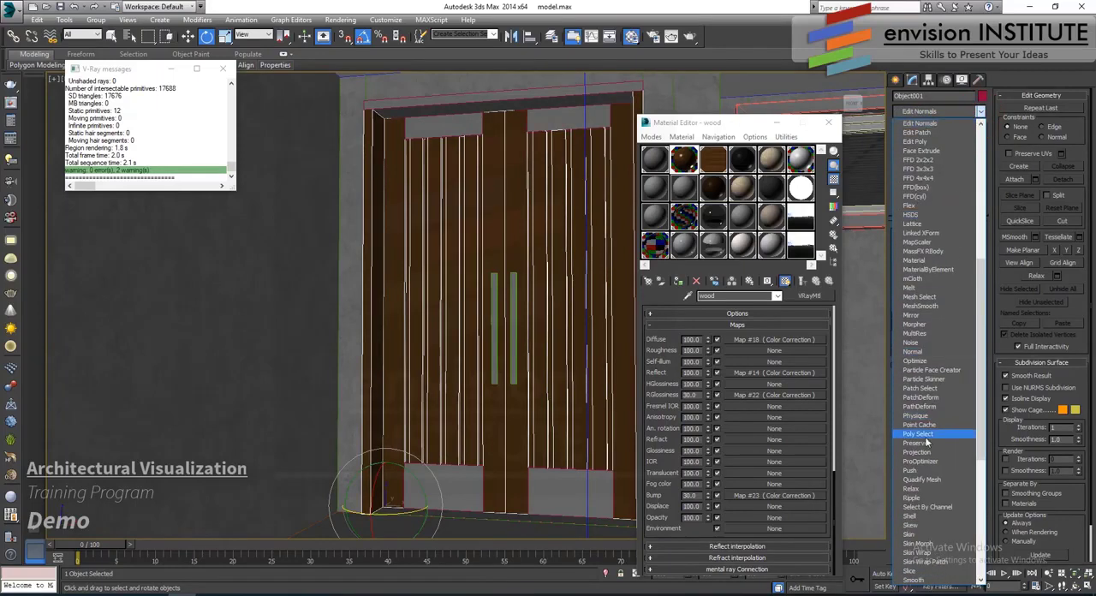
{"action": "left_click", "coordinate": [916, 141]}
- Chamfer all edges of the door slats by 0.063"
{"action": "left_click", "coordinate": [922, 318]}
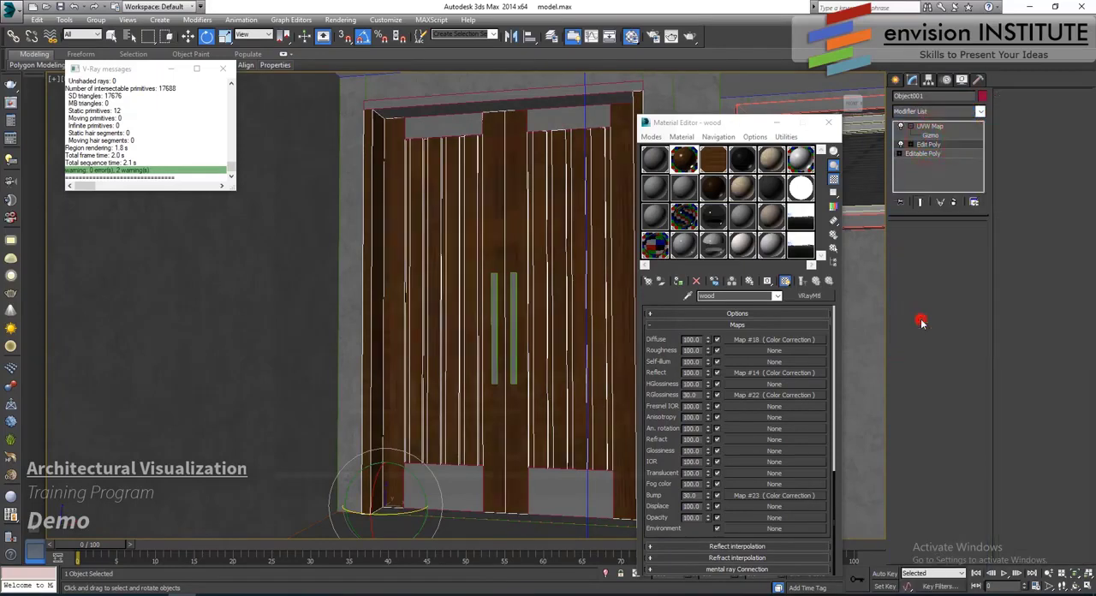
{"action": "key", "text": "ctrl+a"}
{"action": "scroll", "coordinate": [509, 227], "scroll_direction": "up", "scroll_amount": 5}
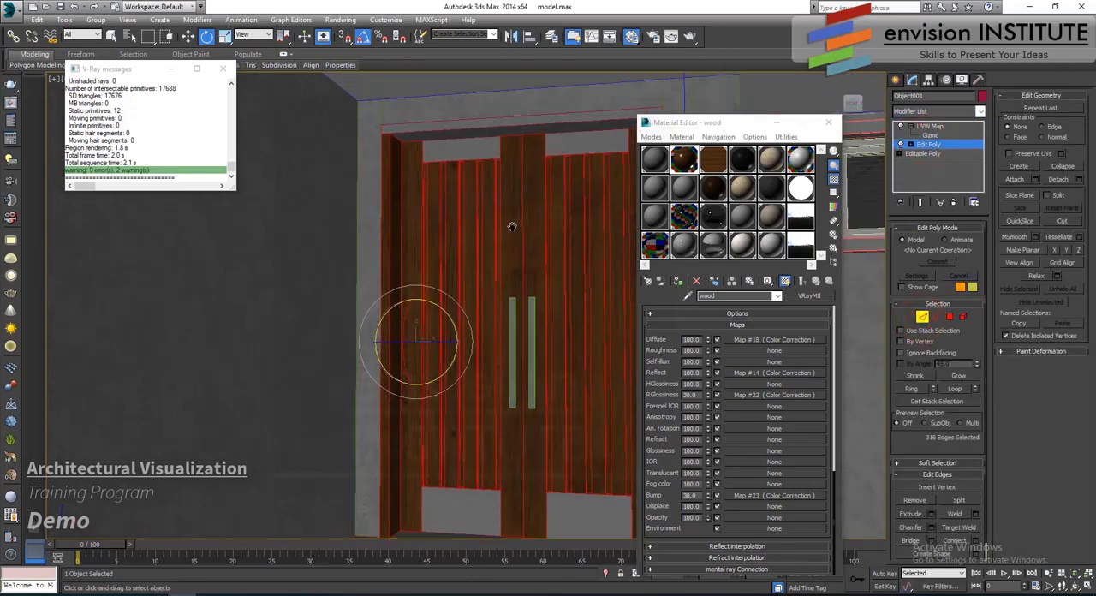
{"action": "left_click", "coordinate": [931, 528]}
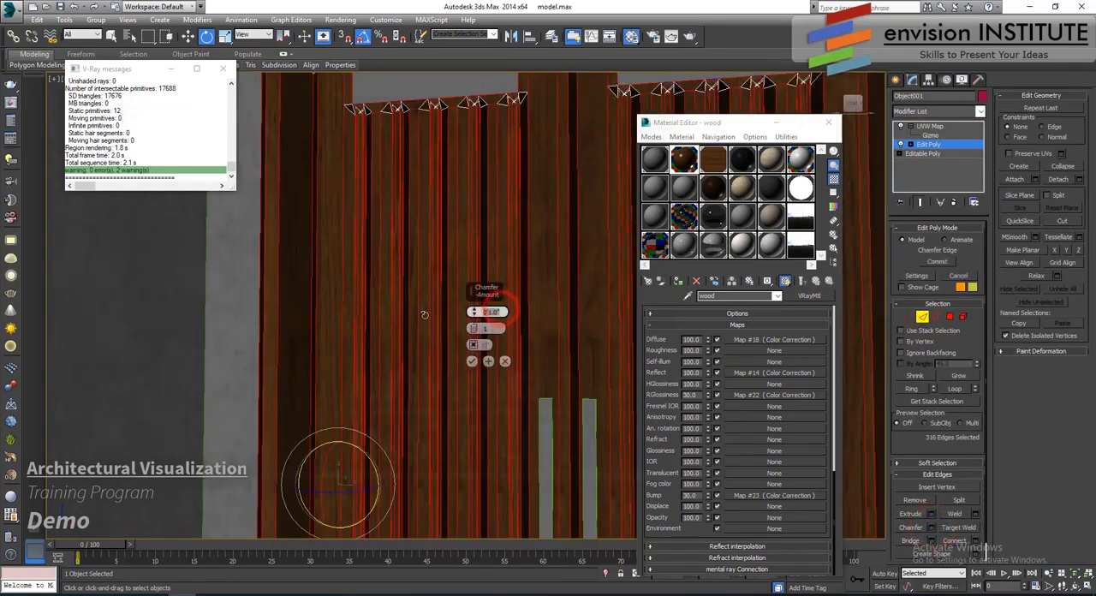
{"action": "type", "text": "1"}
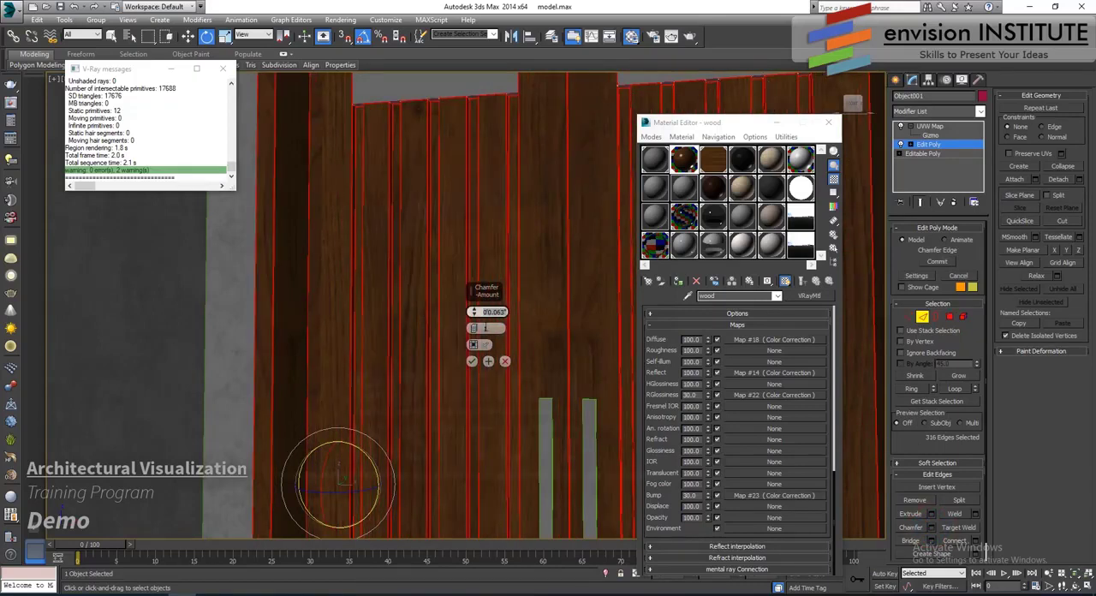
{"action": "left_click", "coordinate": [471, 363]}
{"action": "left_click", "coordinate": [921, 317]}
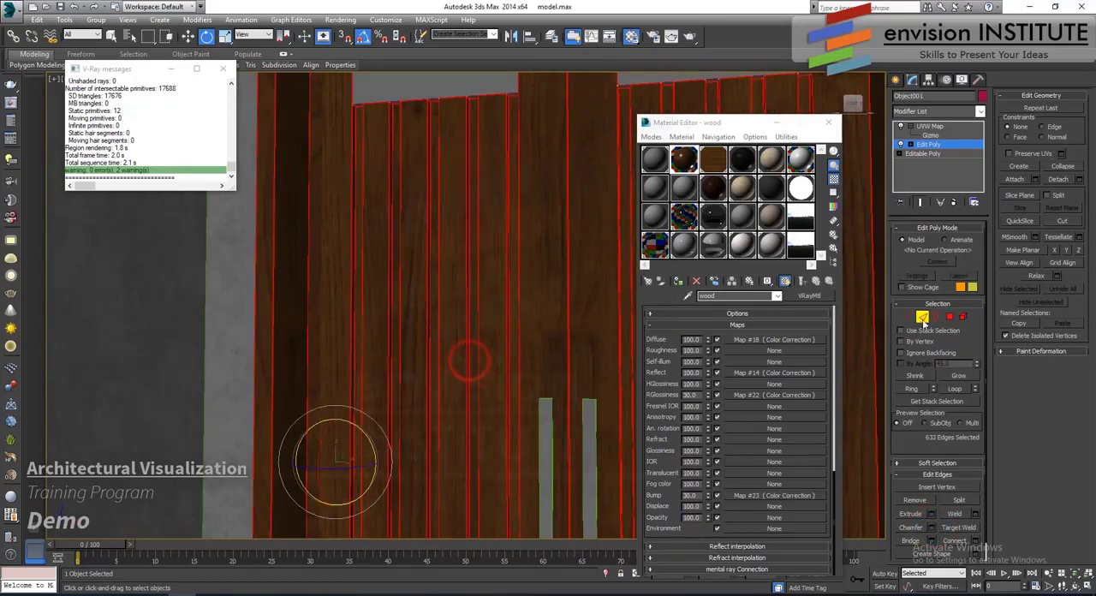
{"action": "scroll", "coordinate": [506, 317], "scroll_direction": "down", "scroll_amount": 5}
- Assign the wood material to the pivot door behind the slats
{"action": "left_click", "coordinate": [931, 127]}
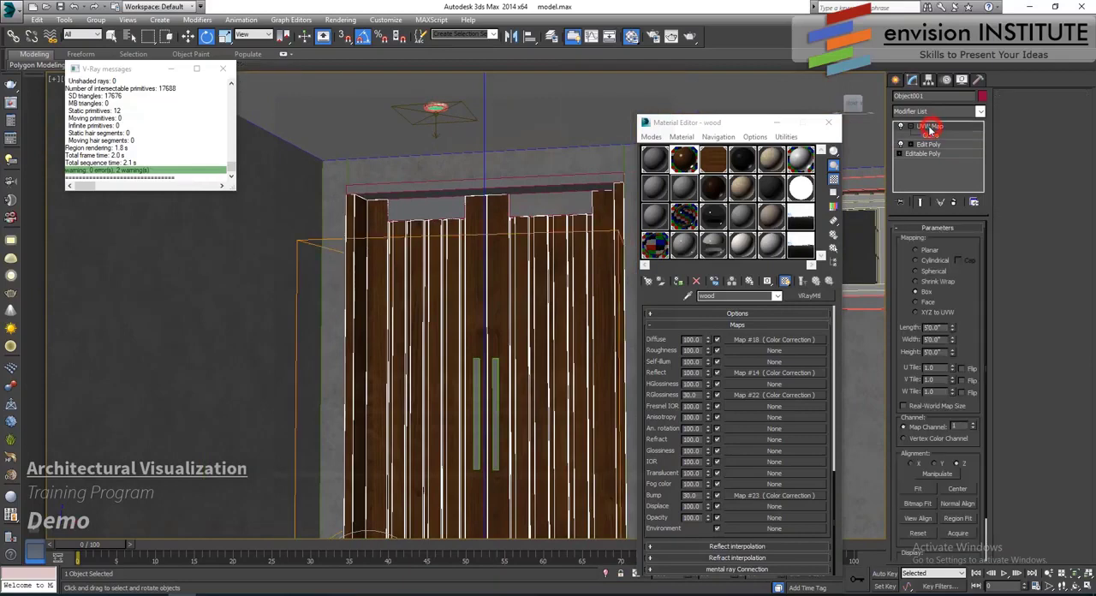
{"action": "right_click", "coordinate": [947, 130]}
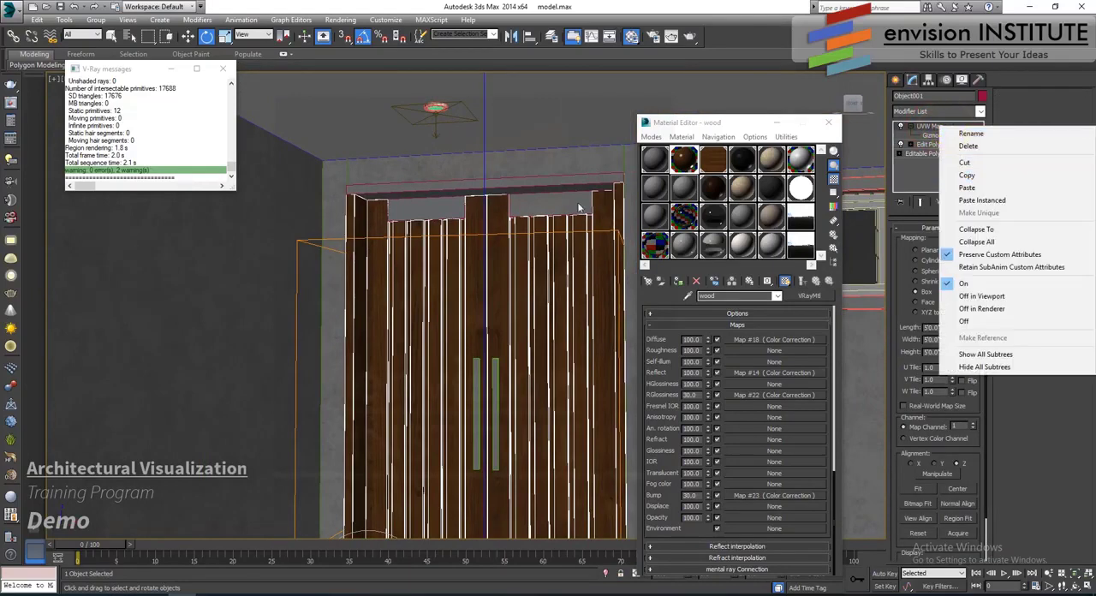
{"action": "left_click", "coordinate": [552, 208]}
{"action": "left_click", "coordinate": [677, 281]}
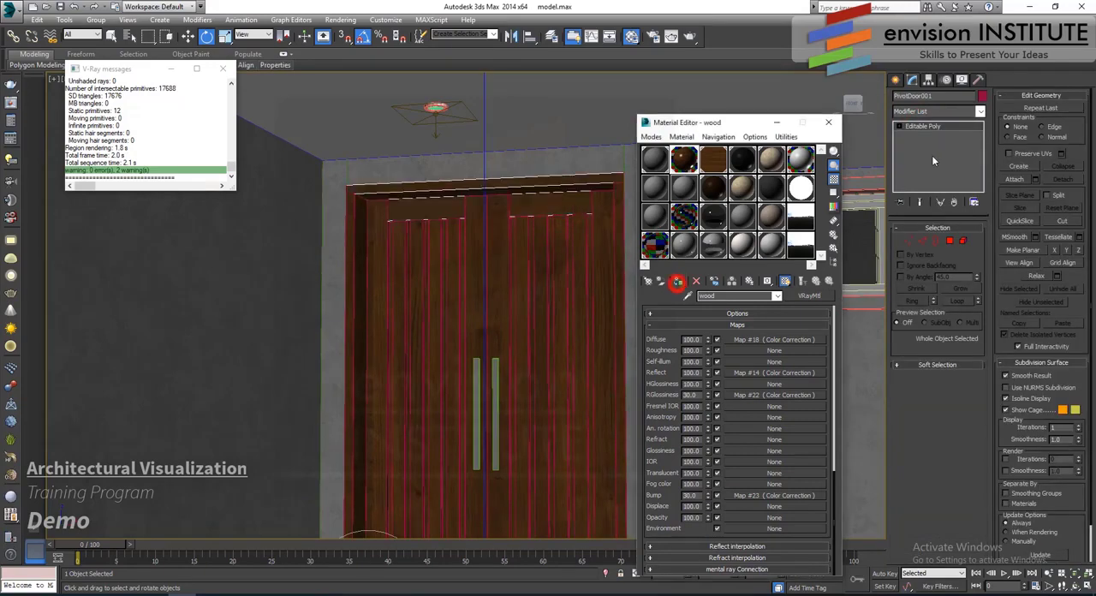
- Add a UVW Map modifier to the pivot door with Box mapping and length, width and height of 5'0"
{"action": "left_click", "coordinate": [960, 111]}
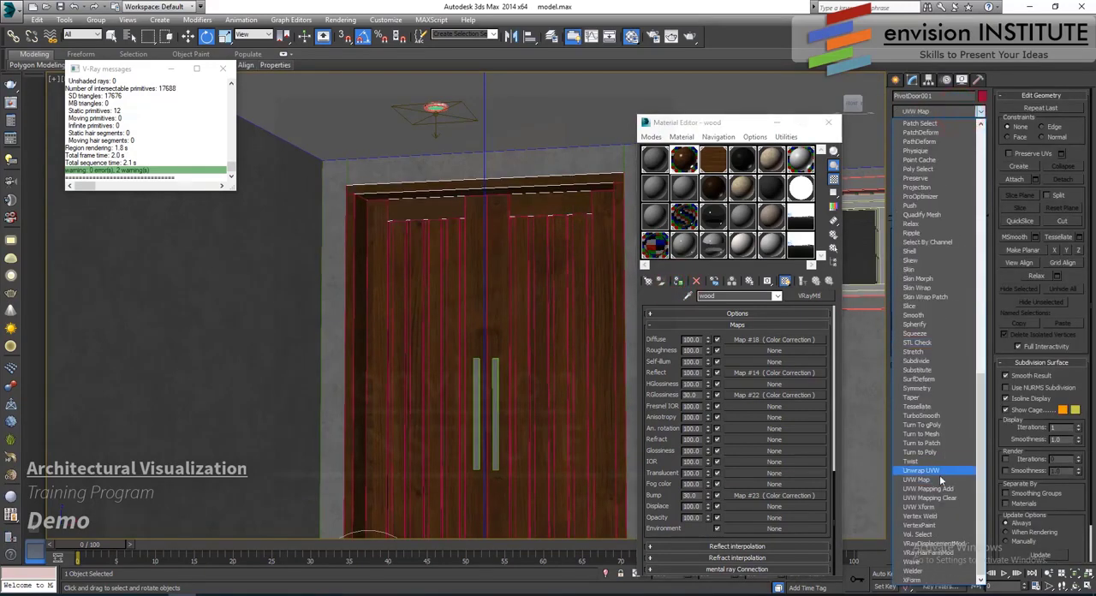
{"action": "left_click", "coordinate": [933, 473]}
{"action": "left_click", "coordinate": [926, 291]}
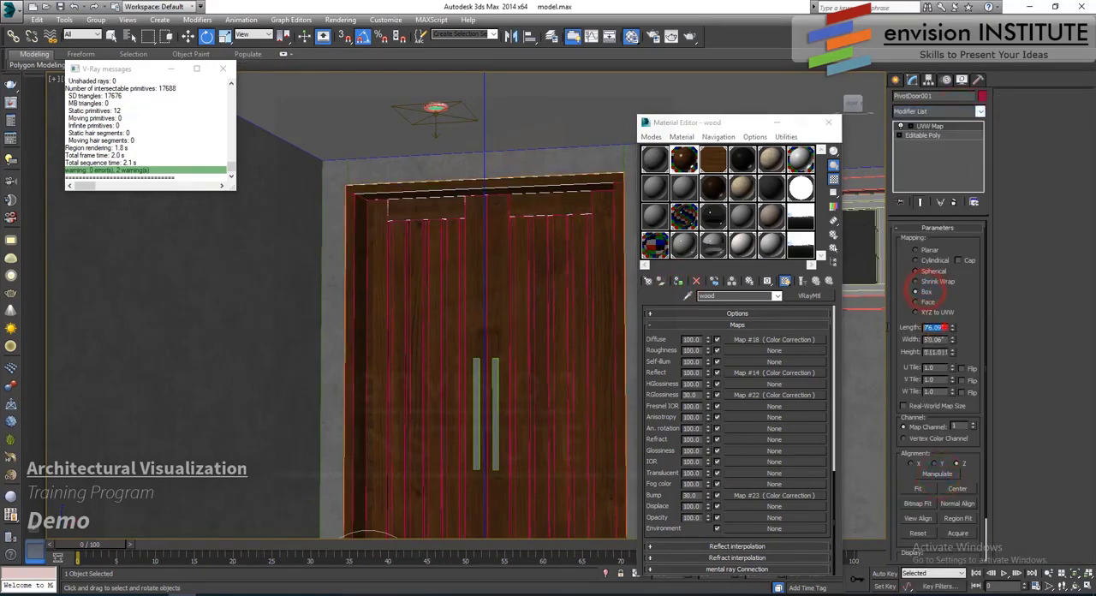
{"action": "type", "text": "50"}
{"action": "key", "text": "Tab"}
{"action": "key", "text": "Return"}
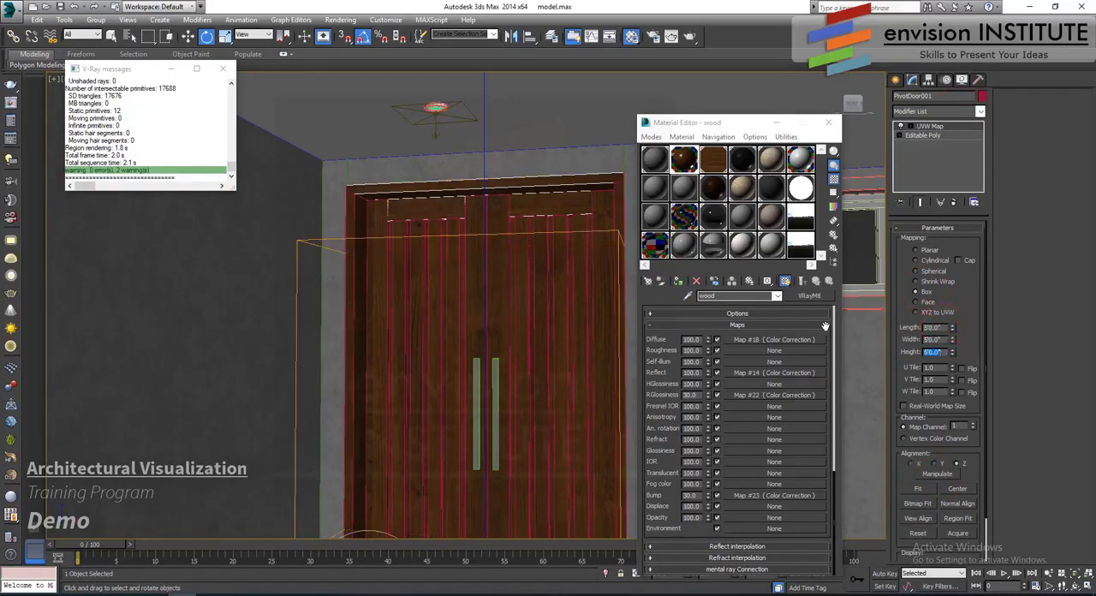
- Insert an Edit Poly modifier beneath the pivot door's UVW Map and chamfer all the door's edges by 1/16"
{"action": "left_click", "coordinate": [967, 135]}
{"action": "left_click", "coordinate": [980, 111]}
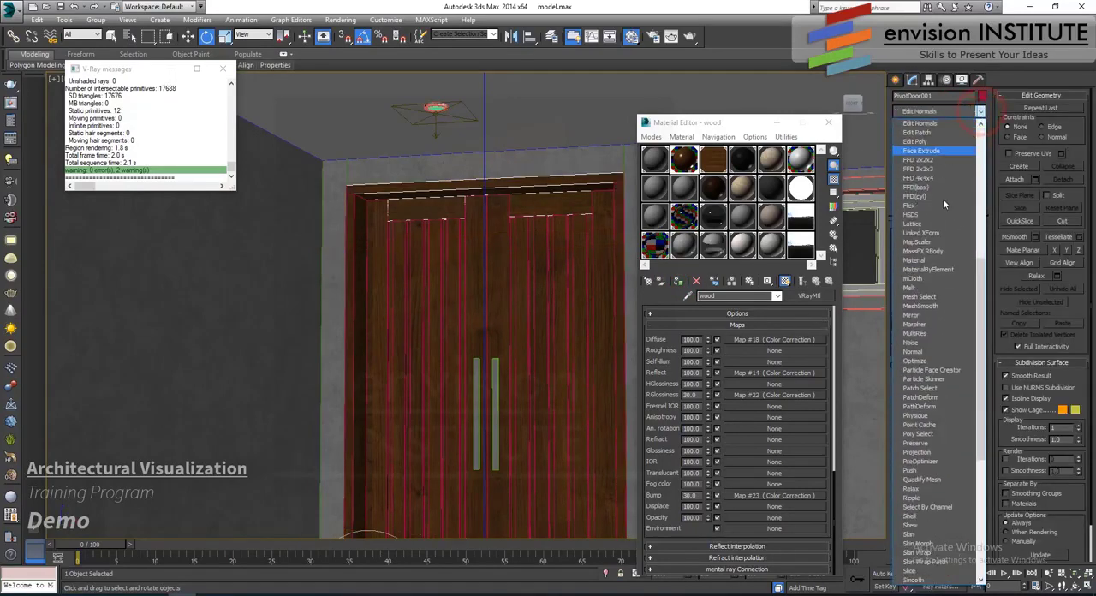
{"action": "left_click", "coordinate": [931, 142]}
{"action": "left_click", "coordinate": [922, 316]}
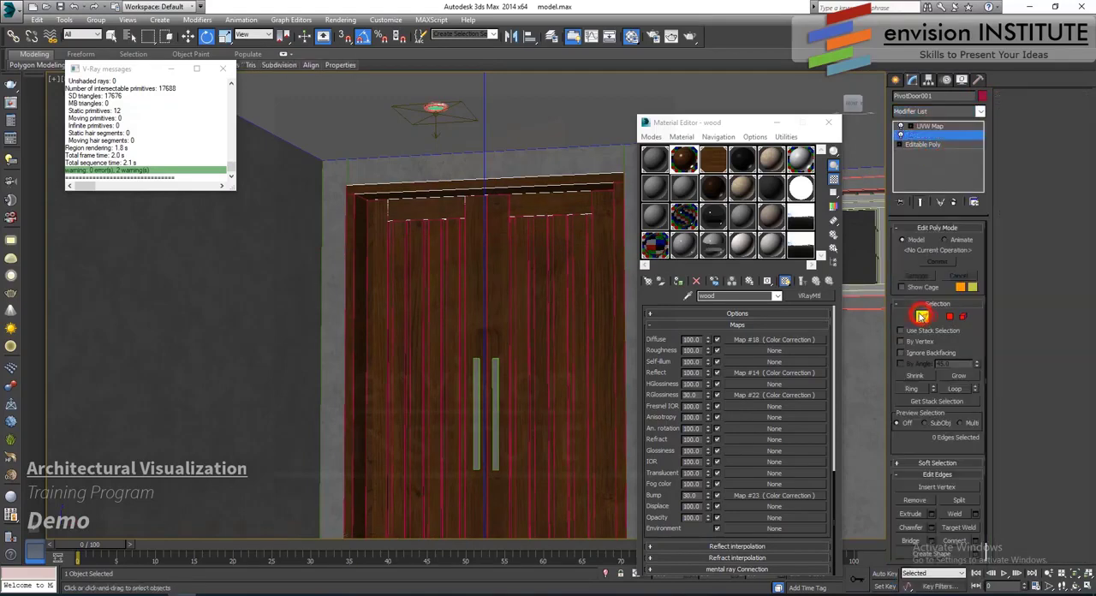
{"action": "left_click", "coordinate": [931, 527]}
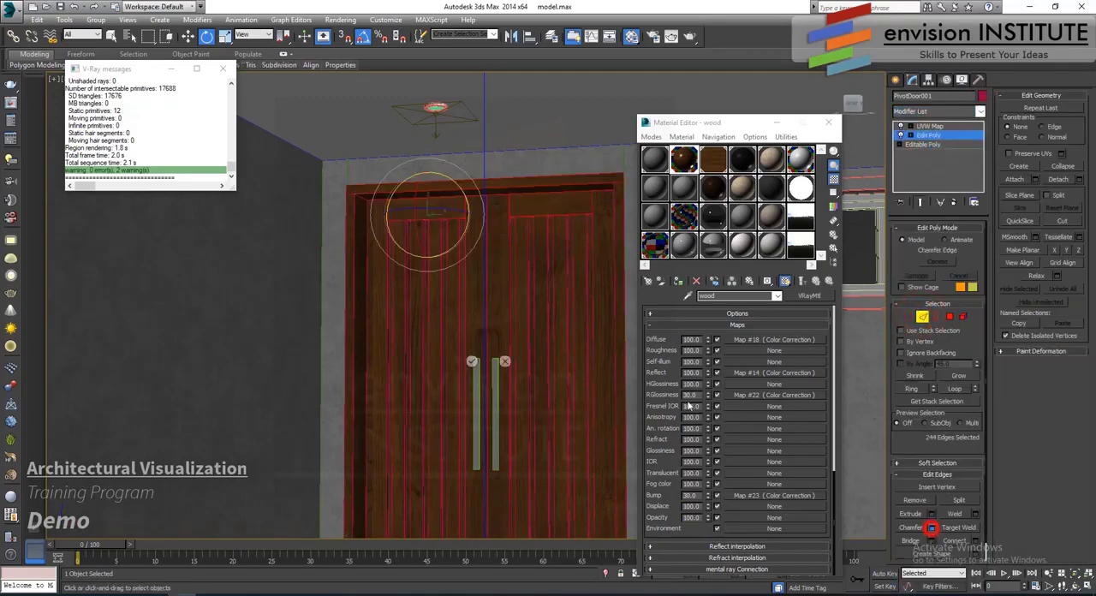
{"action": "left_click_drag", "start_coordinate": [501, 311], "coordinate": [395, 309]}
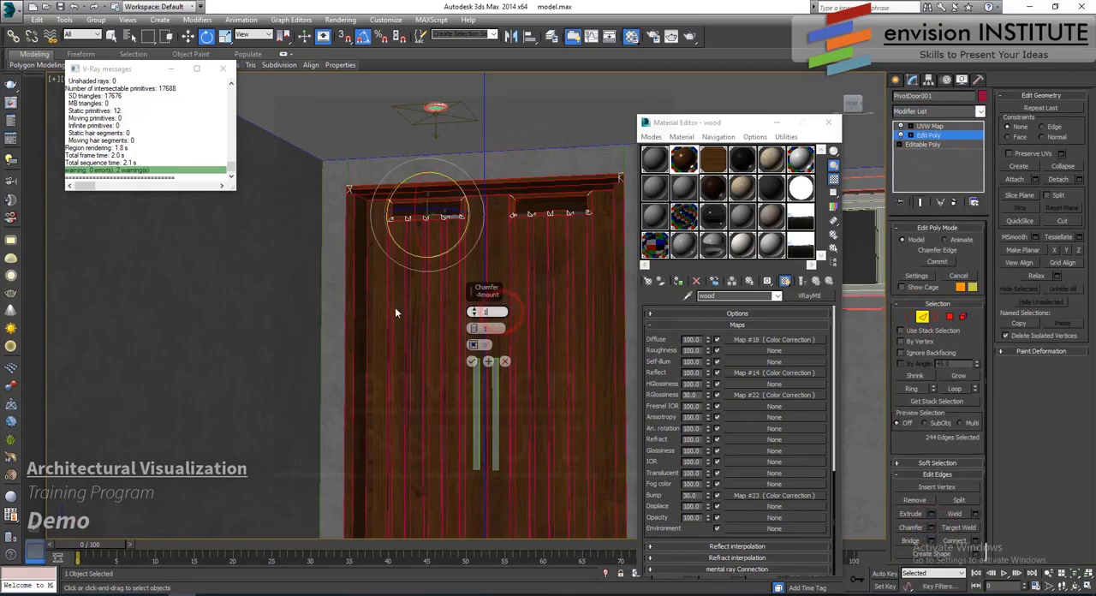
{"action": "type", "text": "1/16"}
{"action": "key", "text": "Return"}
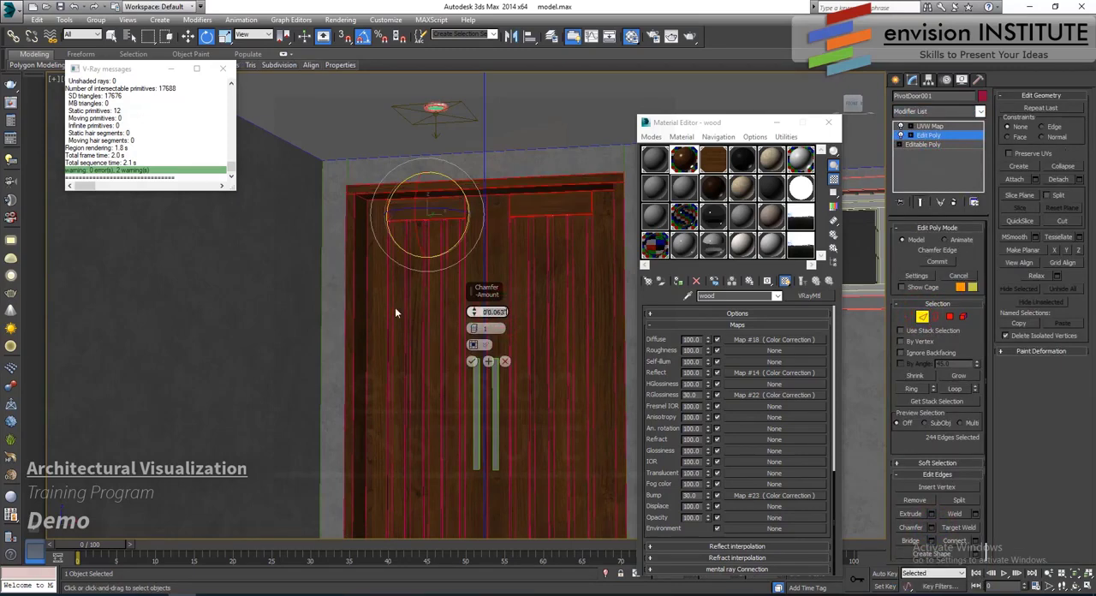
{"action": "left_click", "coordinate": [473, 362]}
{"action": "left_click", "coordinate": [925, 318]}
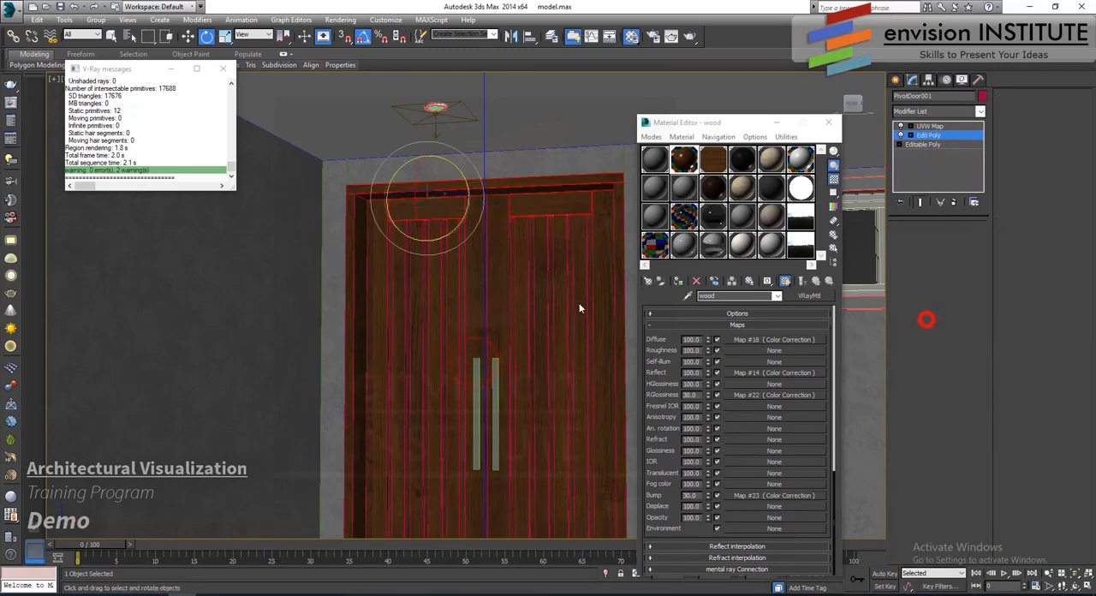
- Assign the METAL material to the two entrance door handles and return to the Move tool
{"action": "middle_click_drag", "start_coordinate": [544, 284], "coordinate": [483, 192]}
{"action": "scroll", "coordinate": [457, 228], "scroll_direction": "up", "scroll_amount": 5}
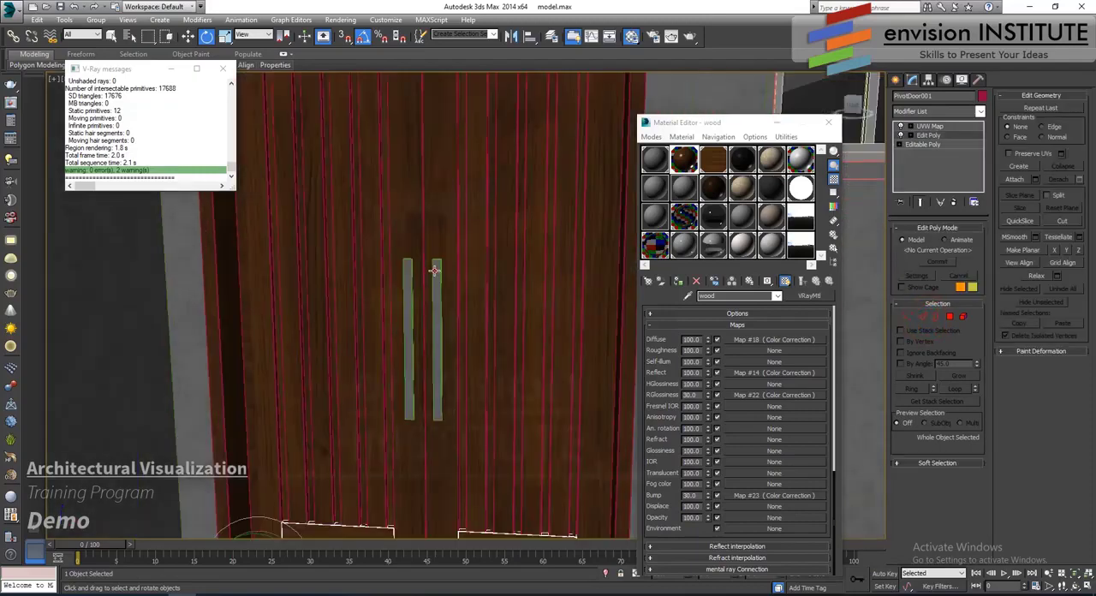
{"action": "left_click", "coordinate": [435, 269]}
{"action": "left_click", "coordinate": [407, 273], "text": "ctrl"}
{"action": "left_click", "coordinate": [683, 217]}
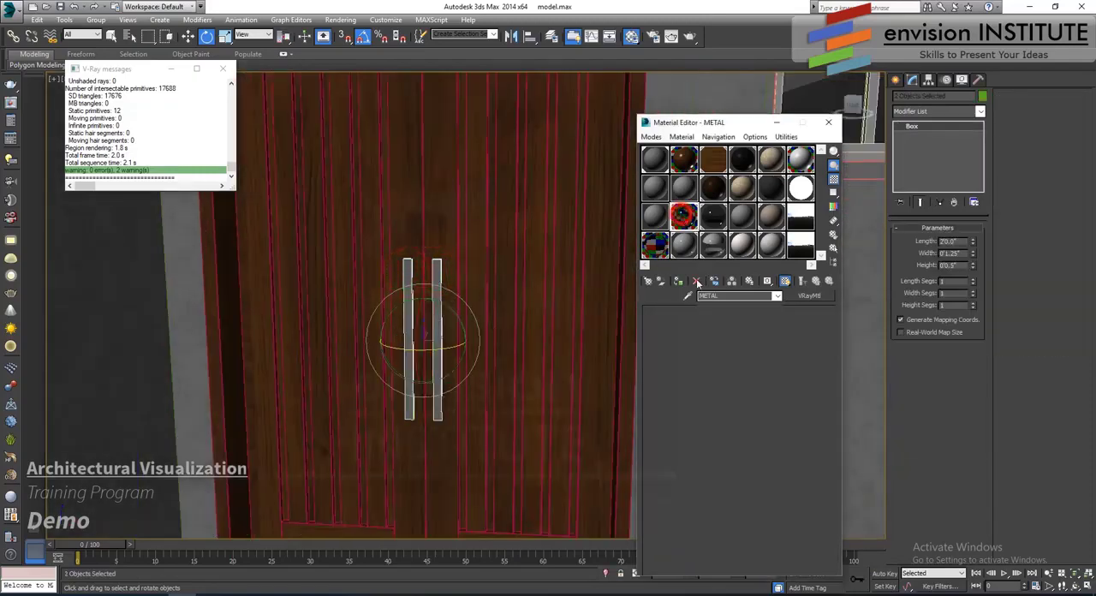
{"action": "left_click", "coordinate": [677, 281]}
{"action": "right_click", "coordinate": [537, 244]}
{"action": "right_click", "coordinate": [467, 263]}
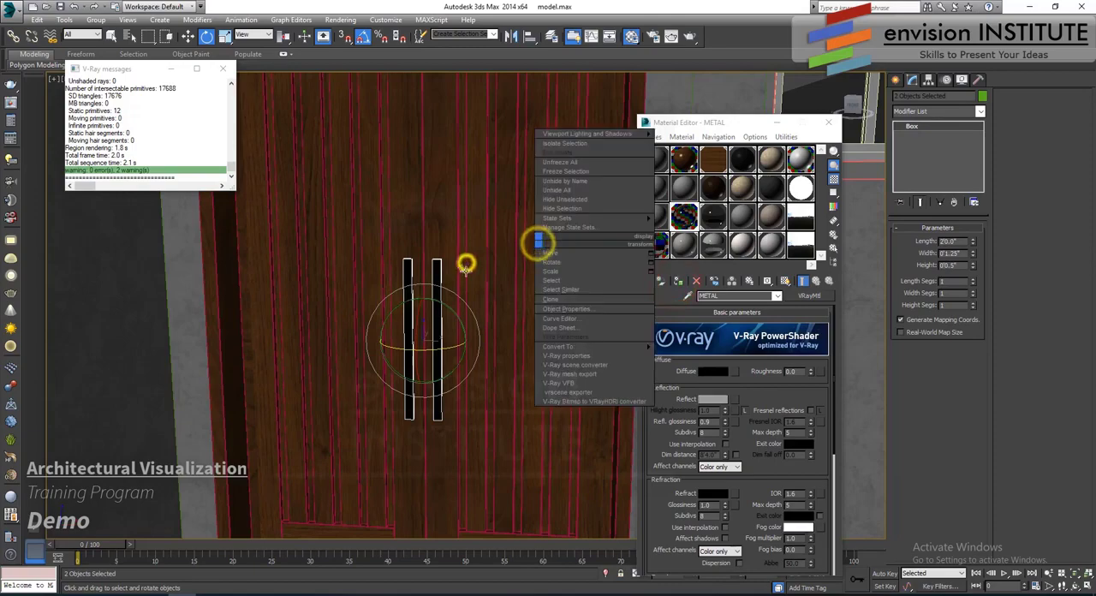
{"action": "right_click", "coordinate": [477, 275]}
{"action": "right_click", "coordinate": [424, 278]}
{"action": "scroll", "coordinate": [463, 277], "scroll_direction": "down", "scroll_amount": 5}
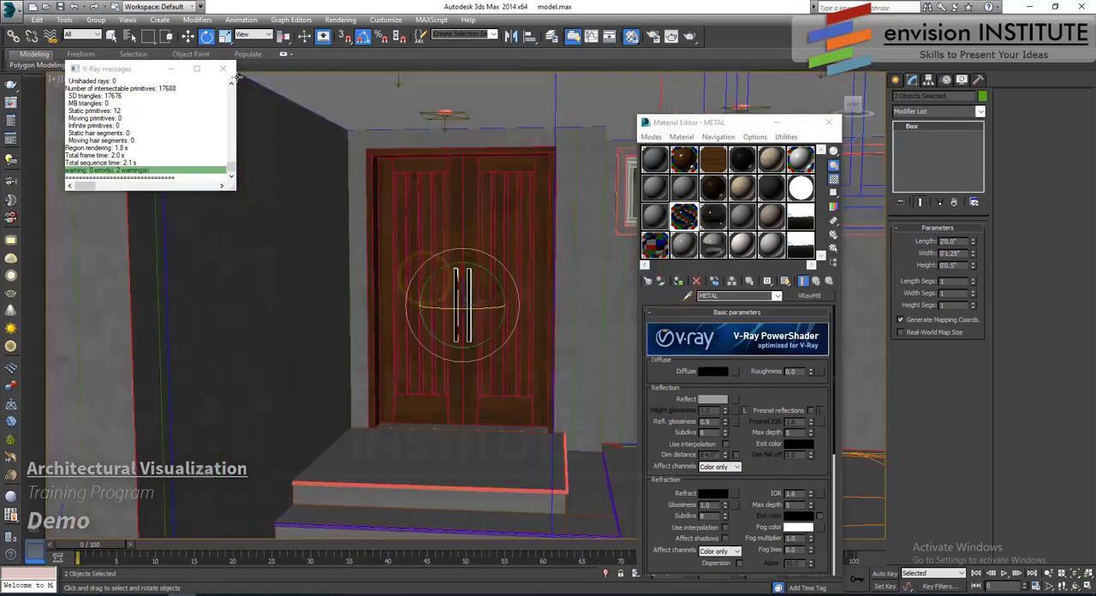
{"action": "left_click", "coordinate": [189, 36]}
{"action": "scroll", "coordinate": [469, 241], "scroll_direction": "down", "scroll_amount": 3}
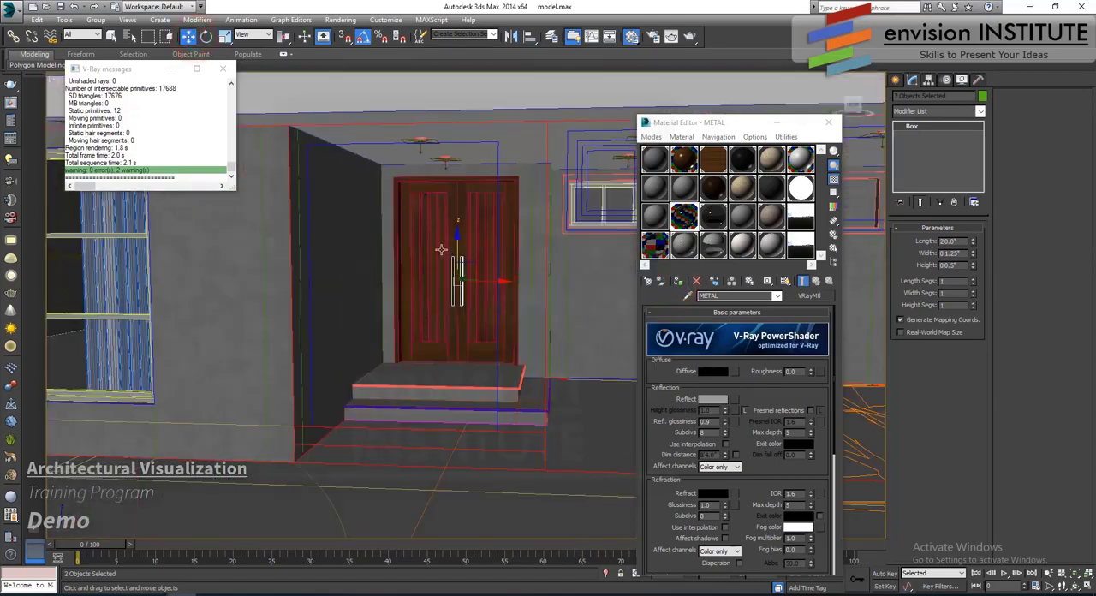
- Assign the dark color material to the rectangular frame around the long high window recess to the right of the entrance
{"action": "scroll", "coordinate": [447, 247], "scroll_direction": "down", "scroll_amount": 4}
{"action": "middle_click_drag", "start_coordinate": [521, 272], "coordinate": [475, 274]}
{"action": "scroll", "coordinate": [475, 274], "scroll_direction": "up", "scroll_amount": 3}
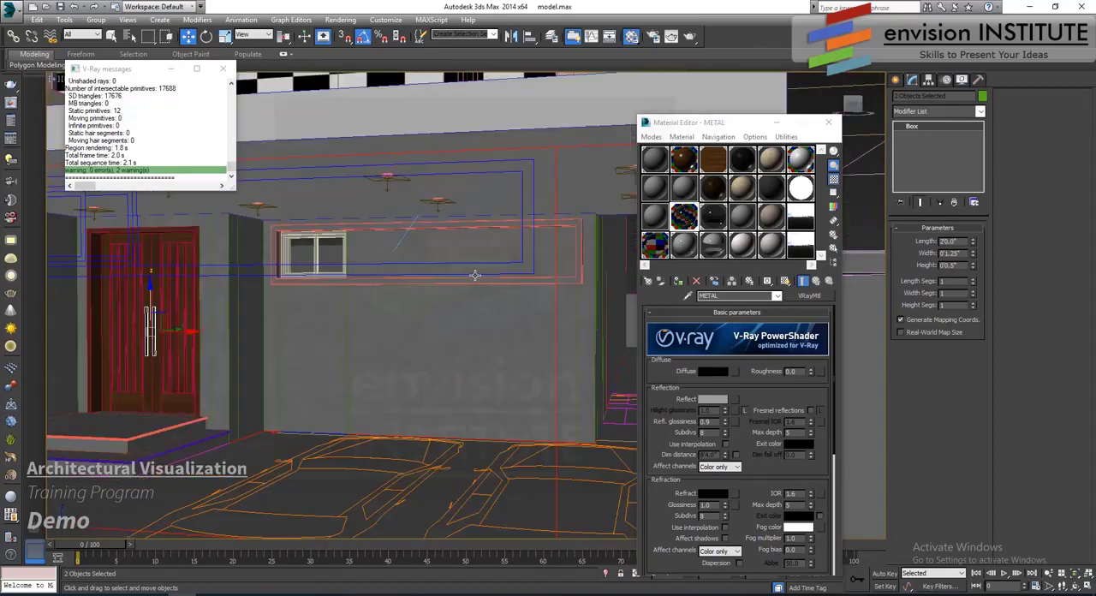
{"action": "scroll", "coordinate": [472, 274], "scroll_direction": "up", "scroll_amount": 4}
{"action": "left_click", "coordinate": [475, 170]}
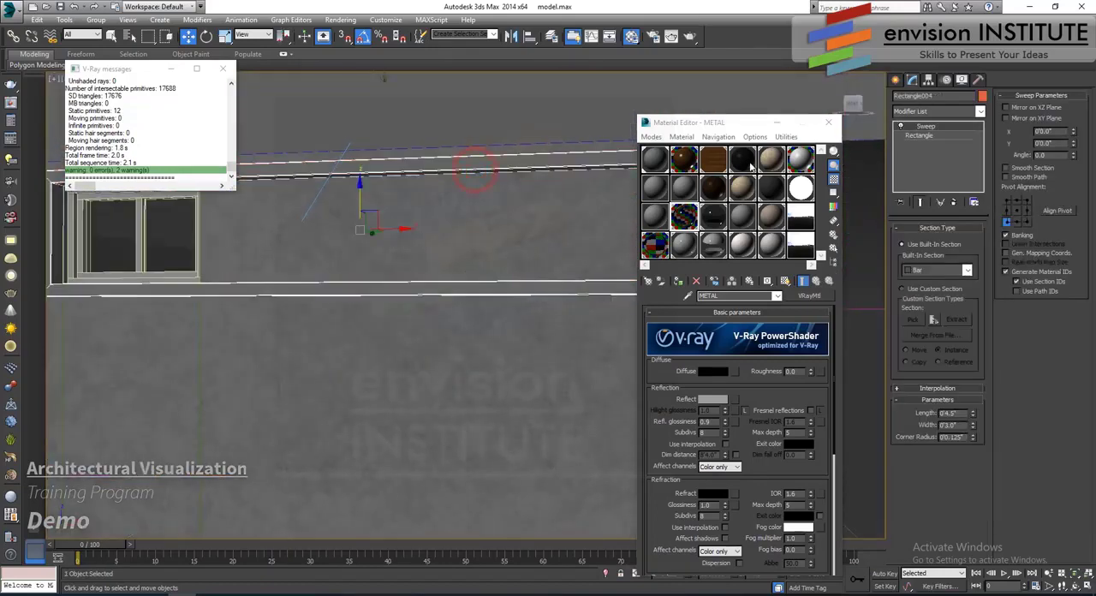
{"action": "left_click", "coordinate": [772, 187]}
{"action": "left_click", "coordinate": [677, 280]}
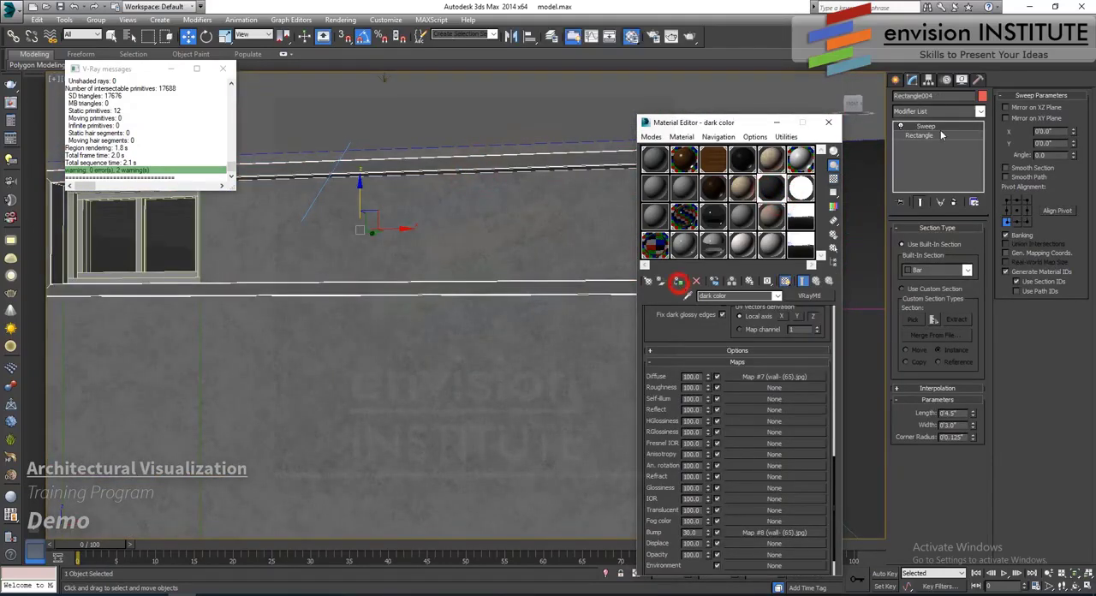
- Add a UVW Map modifier to the recess frame with Box mapping and length, width and height of 10'0"
{"action": "left_click", "coordinate": [937, 113]}
{"action": "scroll", "coordinate": [929, 308], "scroll_direction": "down", "scroll_amount": 10}
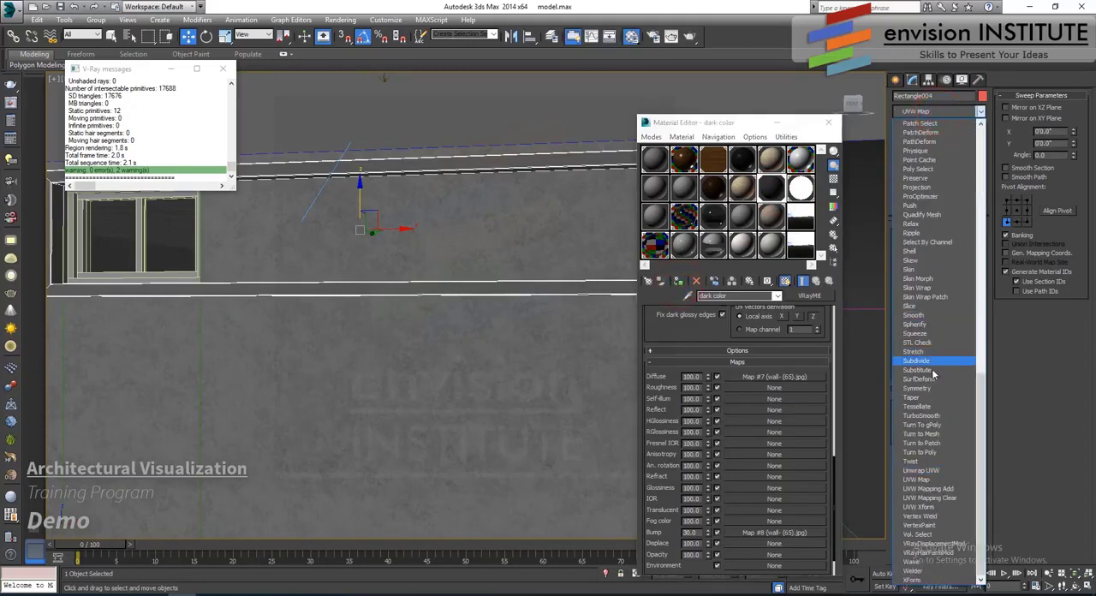
{"action": "left_click", "coordinate": [939, 480]}
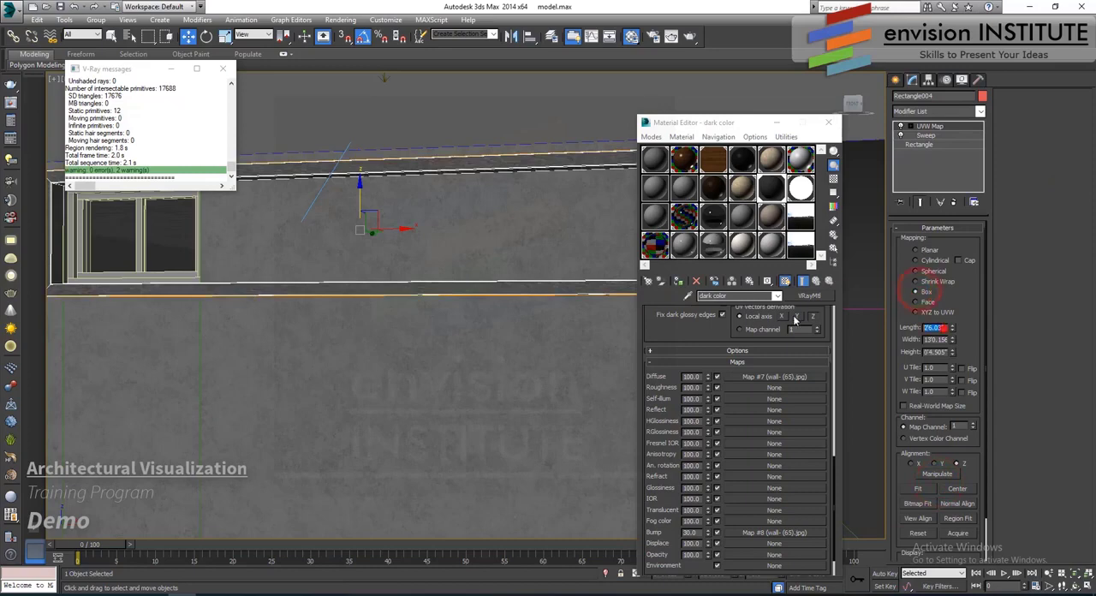
{"action": "type", "text": "10"}
{"action": "key", "text": "Tab"}
{"action": "type", "text": "10"}
{"action": "key", "text": "Tab"}
{"action": "type", "text": "10"}
{"action": "key", "text": "Return"}
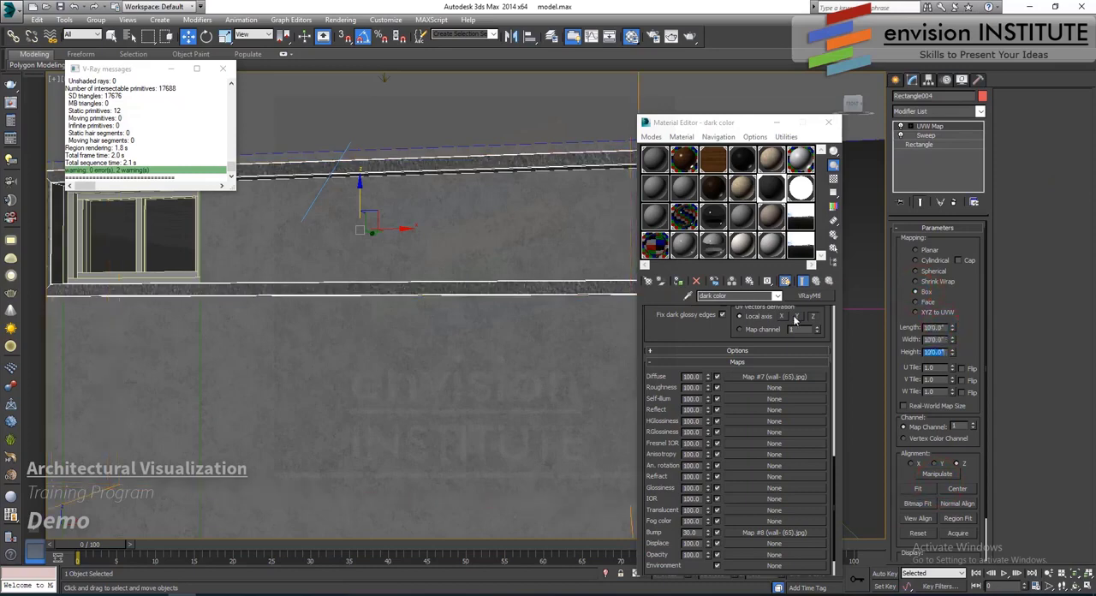
- Create a box about 2'0" by 9'6" using AutoGrid and vertex snapping, filling the recess beside the small window
{"action": "scroll", "coordinate": [471, 283], "scroll_direction": "down", "scroll_amount": 4}
{"action": "middle_click_drag", "start_coordinate": [487, 302], "coordinate": [432, 301], "text": "alt"}
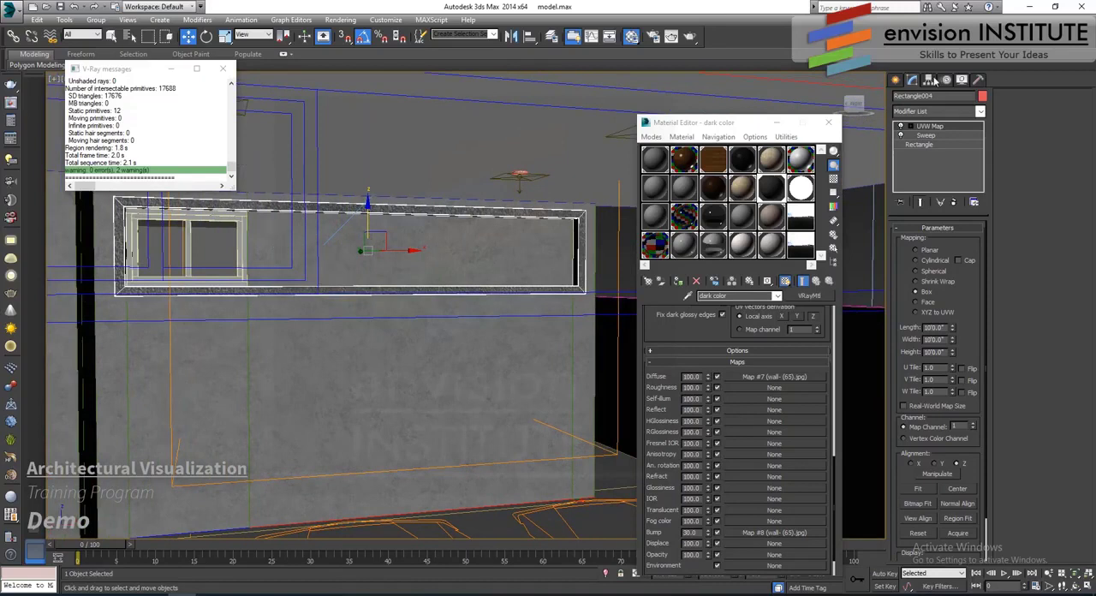
{"action": "left_click", "coordinate": [895, 80]}
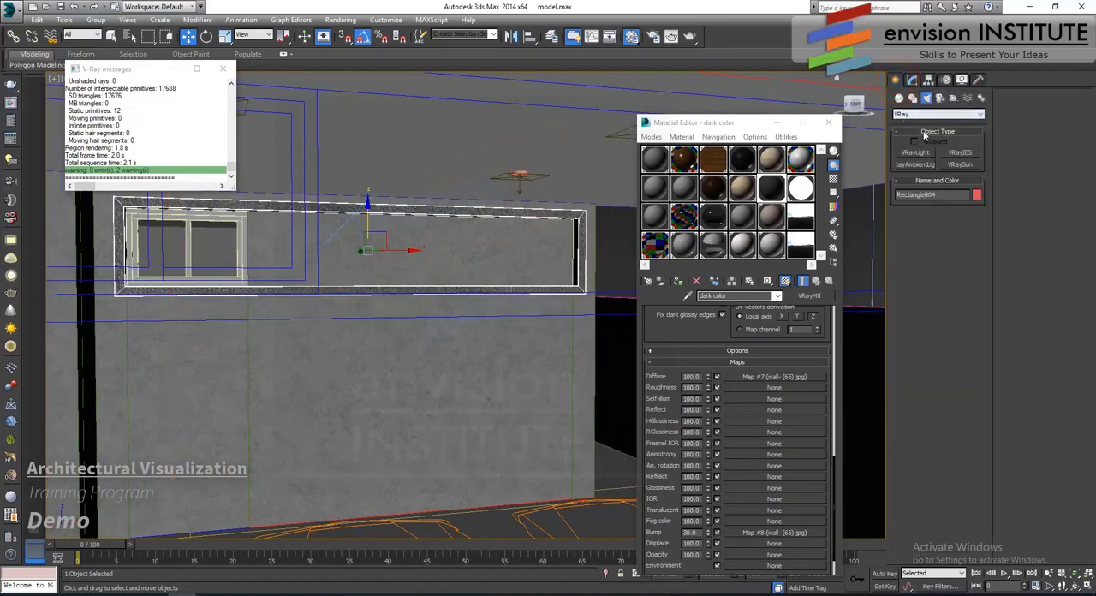
{"action": "left_click", "coordinate": [899, 100]}
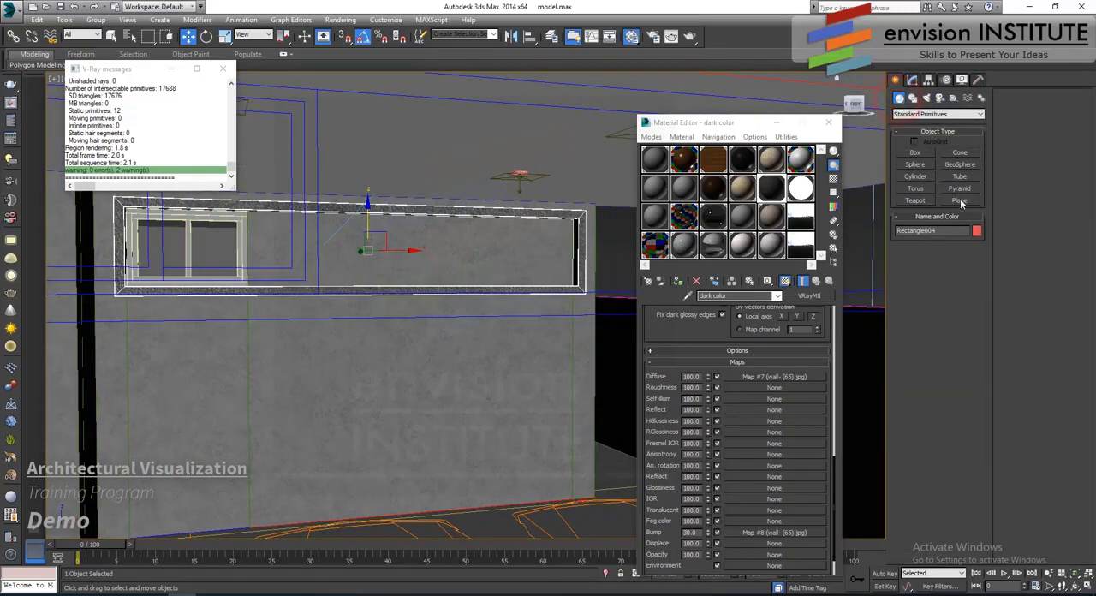
{"action": "left_click", "coordinate": [960, 200]}
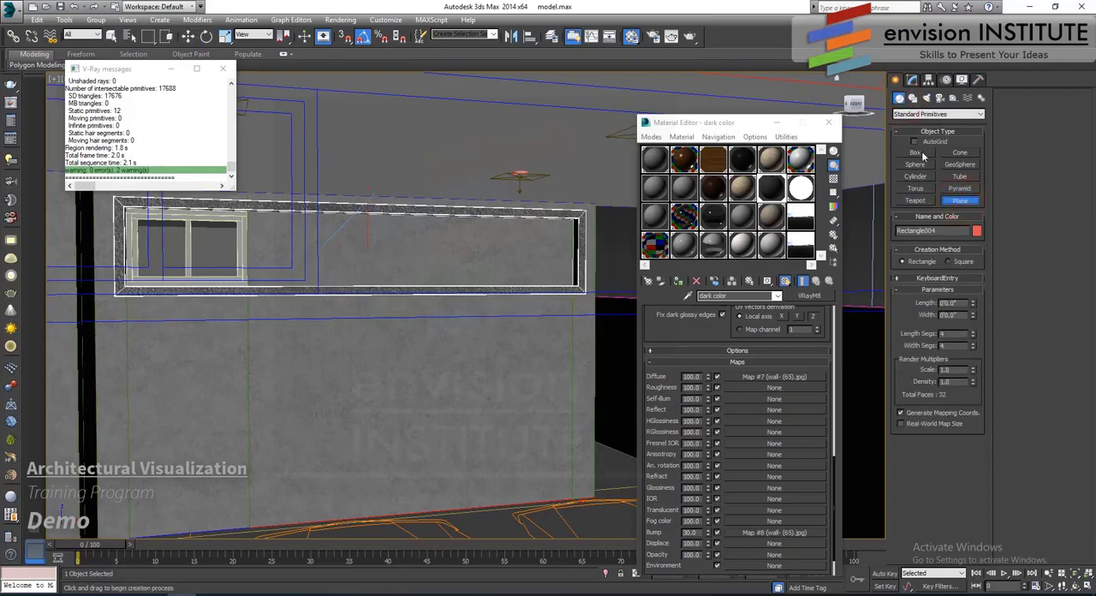
{"action": "left_click", "coordinate": [915, 152]}
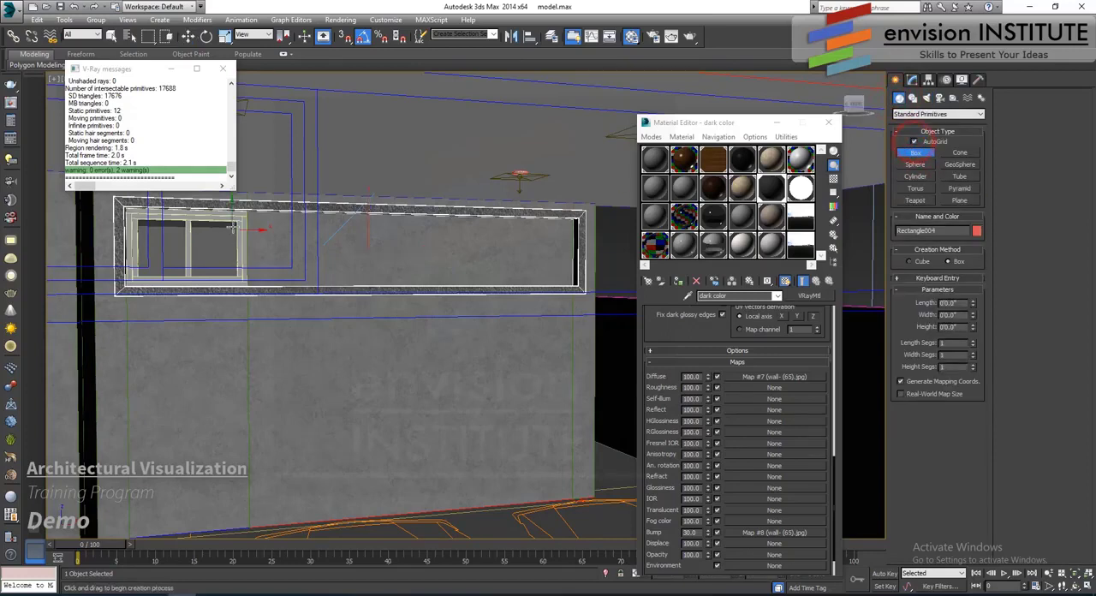
{"action": "key", "text": "s"}
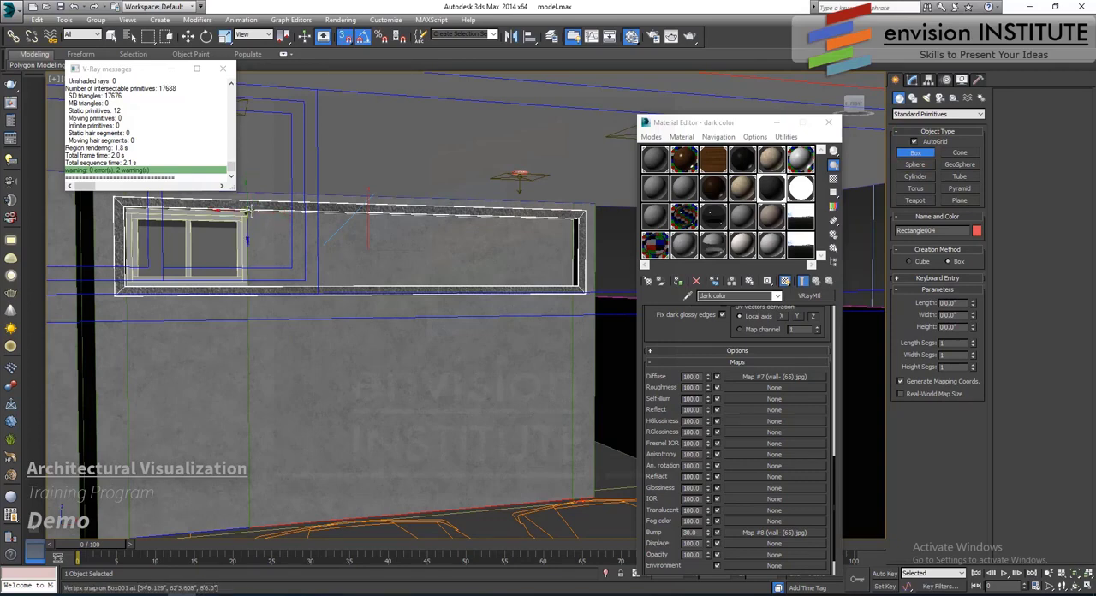
{"action": "left_click_drag", "start_coordinate": [255, 218], "coordinate": [575, 282]}
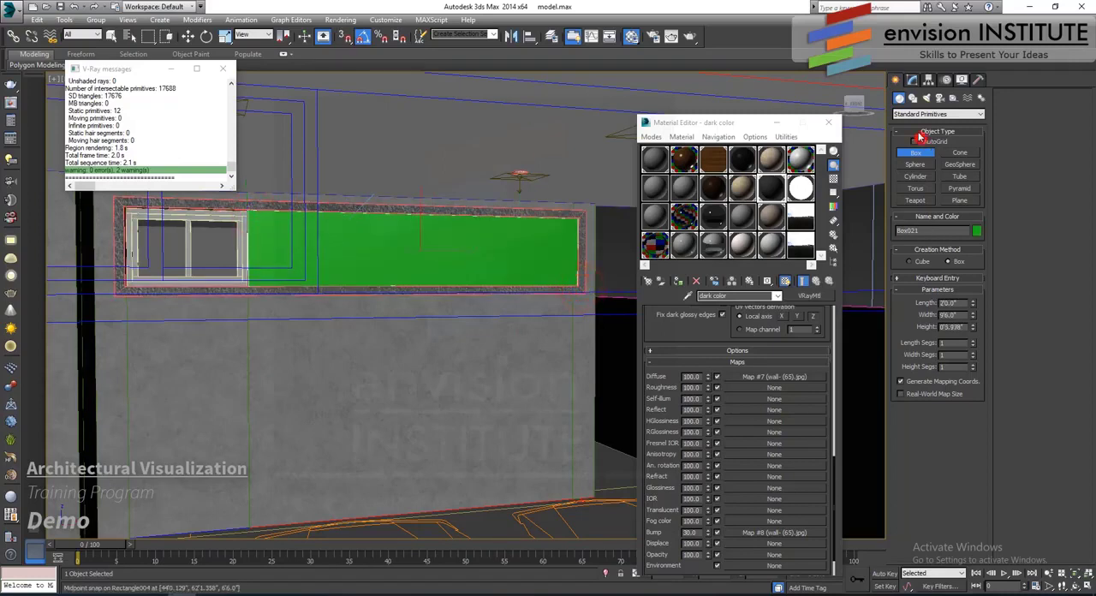
- Turn AutoGrid off and set the recess panel's height to 0'0.5"
{"action": "left_click", "coordinate": [919, 135]}
{"action": "left_click", "coordinate": [911, 79]}
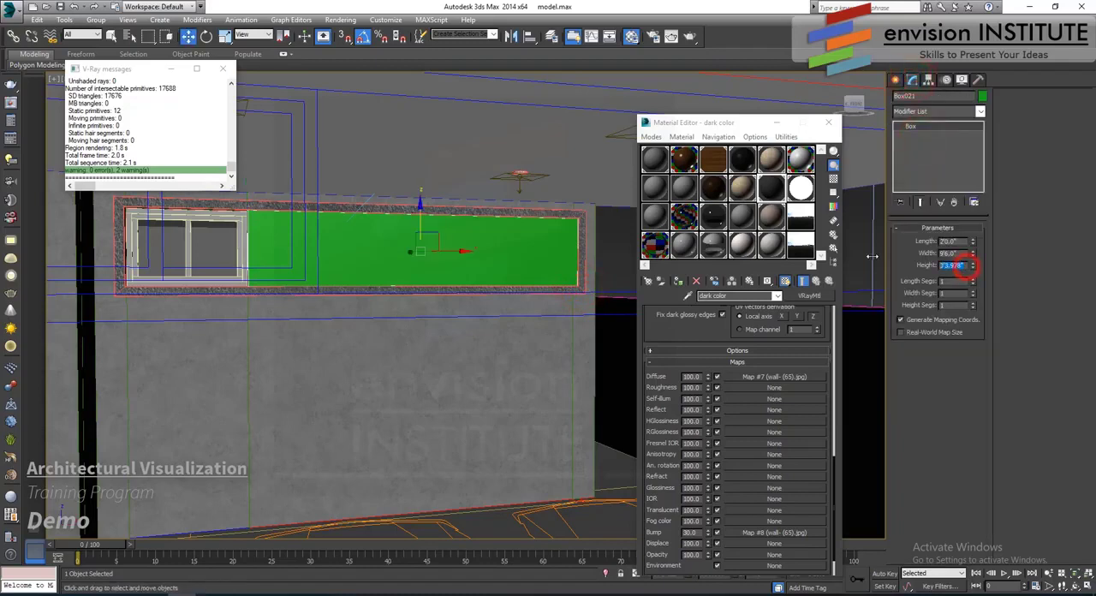
{"action": "key", "text": "Tab"}
{"action": "right_click", "coordinate": [439, 313]}
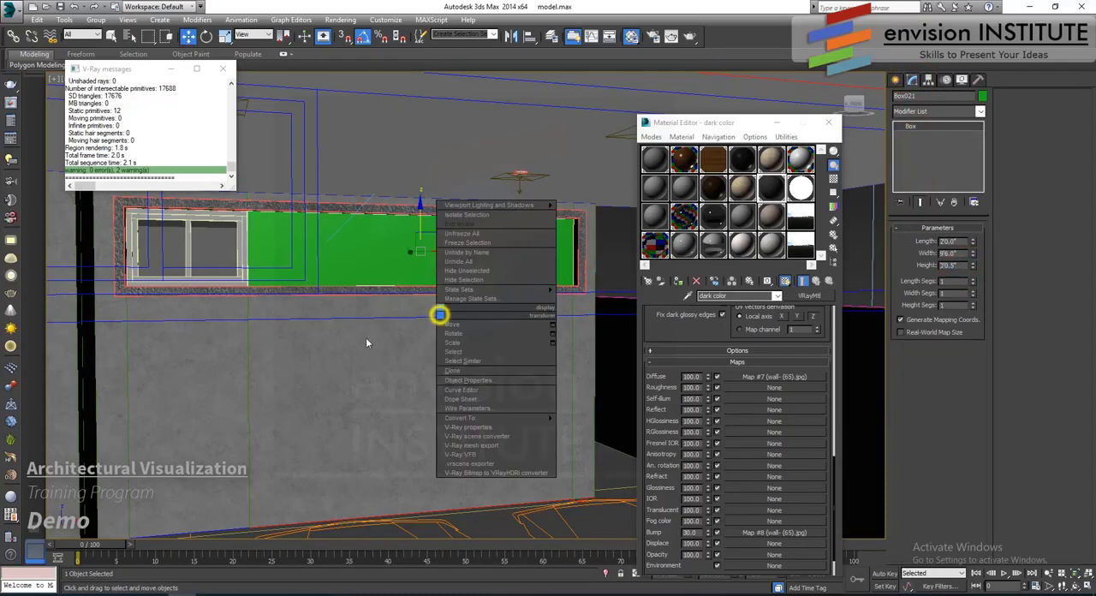
{"action": "left_click", "coordinate": [345, 339]}
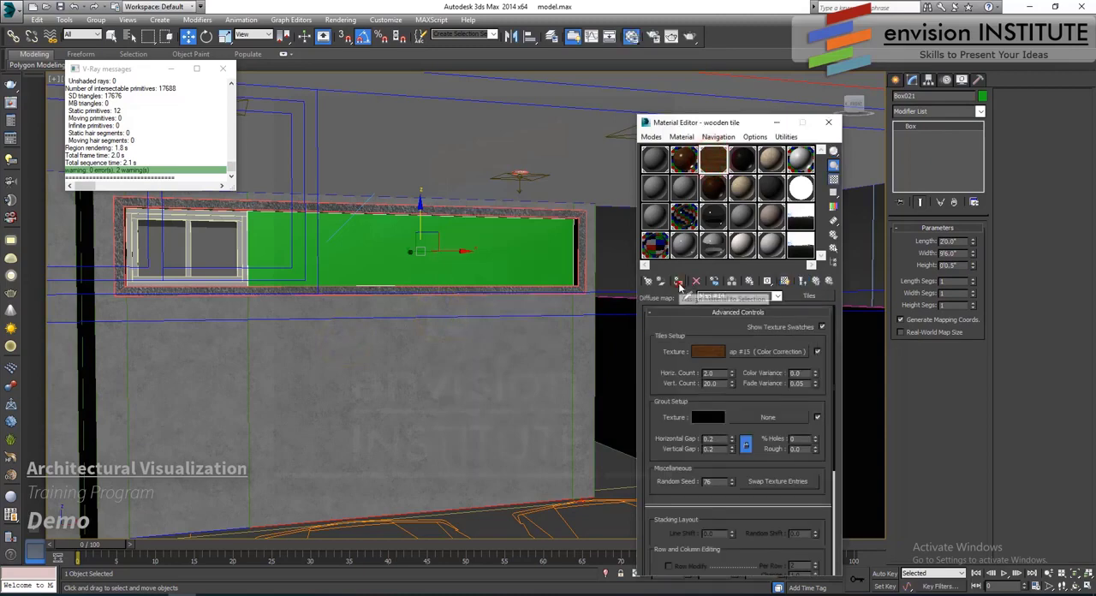
- Assign the wooden tile material to the recess panel and add a Box UVW Map with length, width and height of 10'0"
{"action": "left_click", "coordinate": [677, 281]}
{"action": "left_click", "coordinate": [941, 112]}
{"action": "key", "text": "u"}
{"action": "key", "text": "u"}
{"action": "key", "text": "u"}
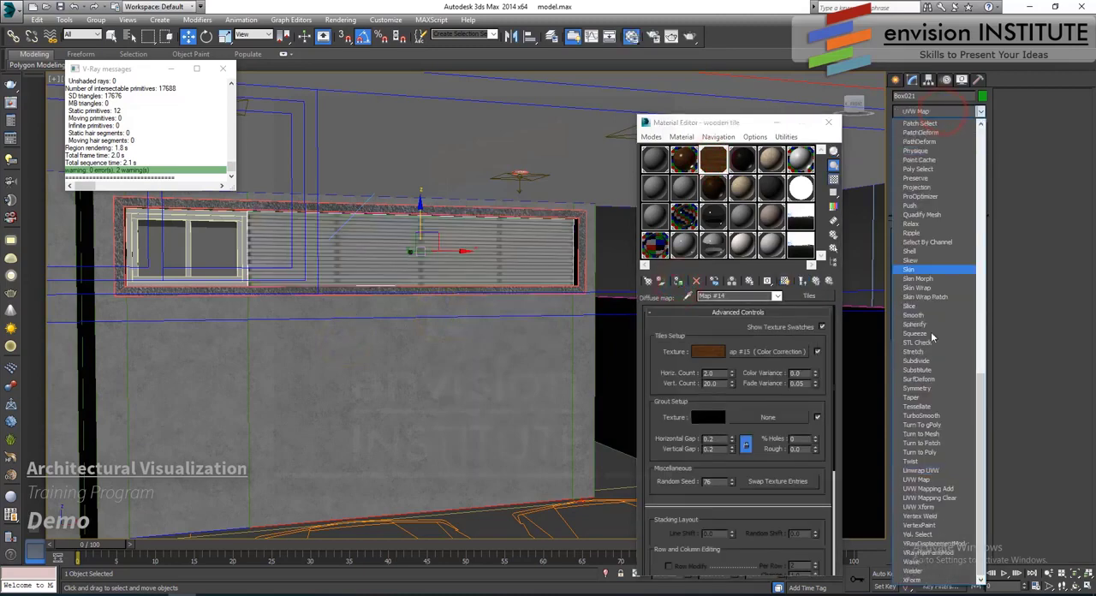
{"action": "left_click", "coordinate": [932, 481]}
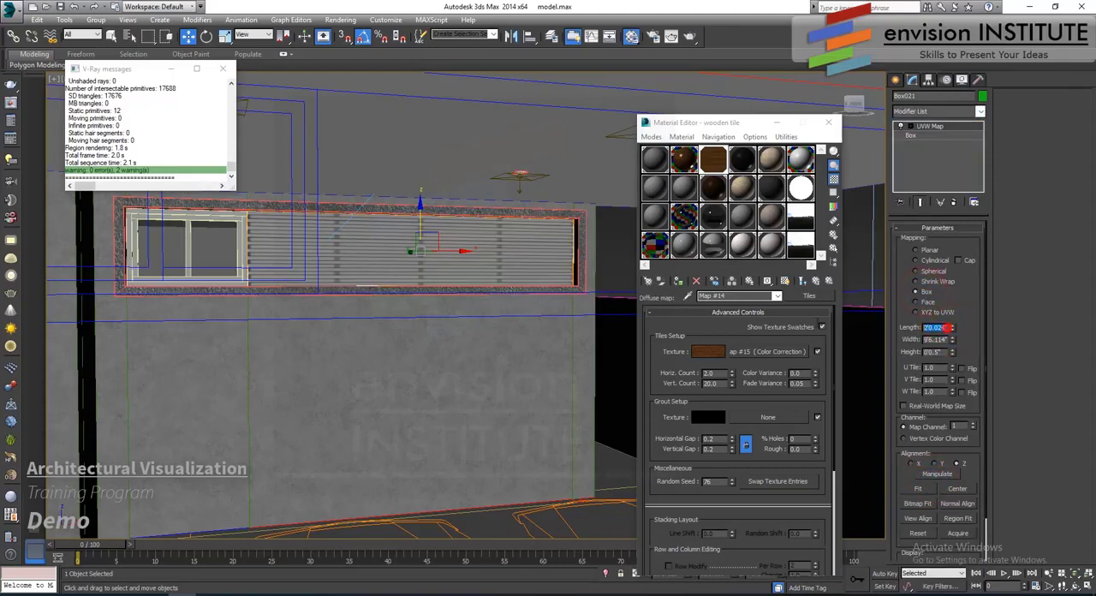
{"action": "type", "text": "100"}
{"action": "key", "text": "Tab"}
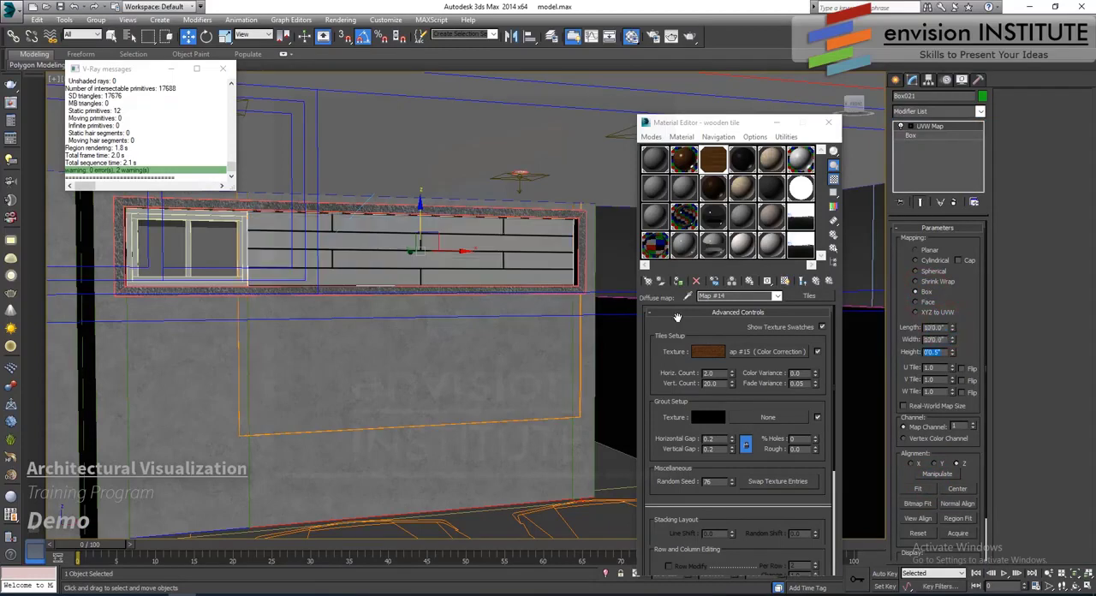
{"action": "scroll", "coordinate": [438, 351], "scroll_direction": "down", "scroll_amount": 4}
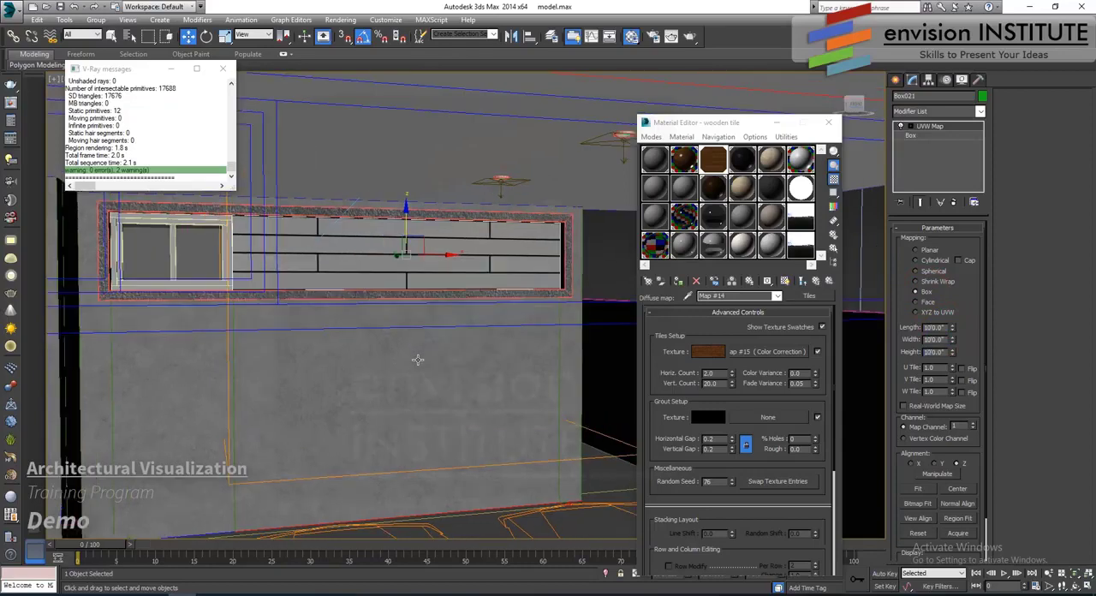
{"action": "left_click", "coordinate": [559, 310]}
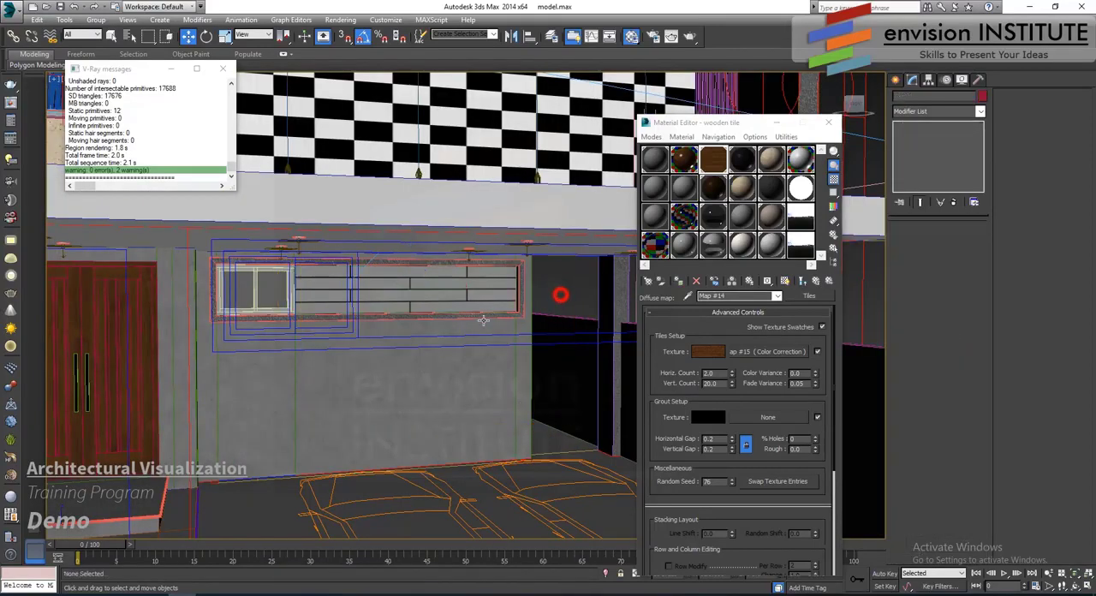
- Select the entrance steps with both tread slabs, and change the 16 - Default material to VRayMtl
{"action": "scroll", "coordinate": [548, 308], "scroll_direction": "down", "scroll_amount": 6}
{"action": "scroll", "coordinate": [478, 317], "scroll_direction": "up", "scroll_amount": 8}
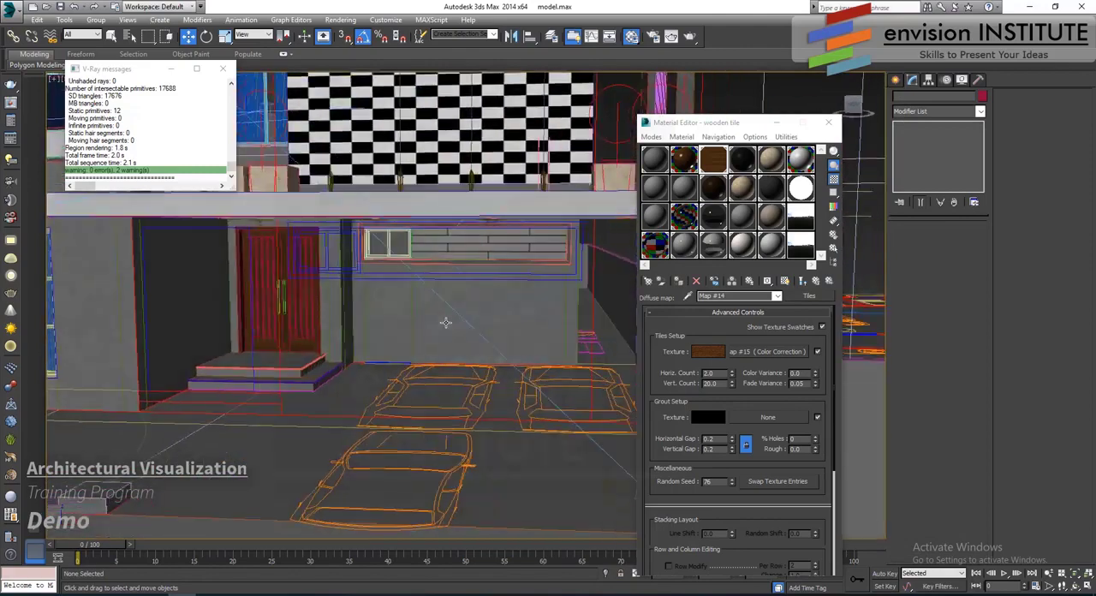
{"action": "left_click", "coordinate": [381, 315]}
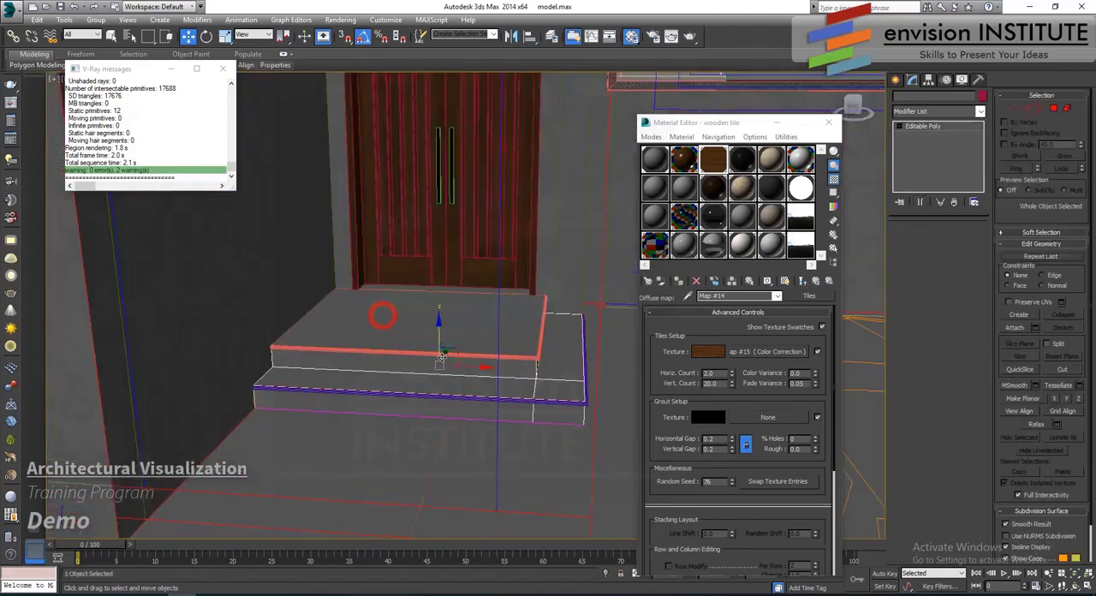
{"action": "left_click", "coordinate": [407, 353], "text": "ctrl"}
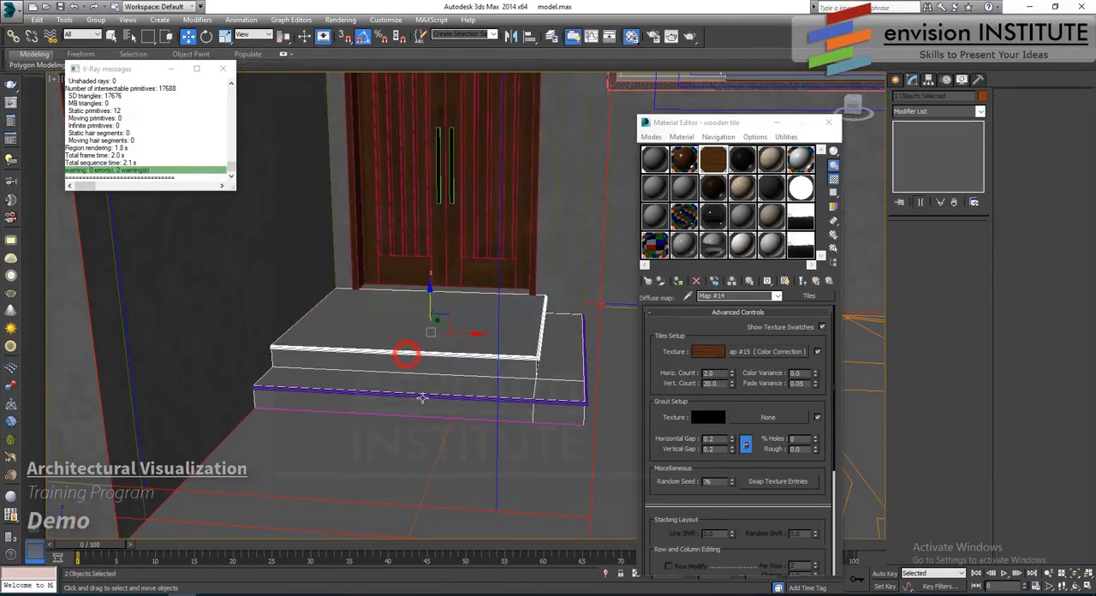
{"action": "left_click", "coordinate": [416, 394], "text": "ctrl"}
{"action": "left_click", "coordinate": [742, 219]}
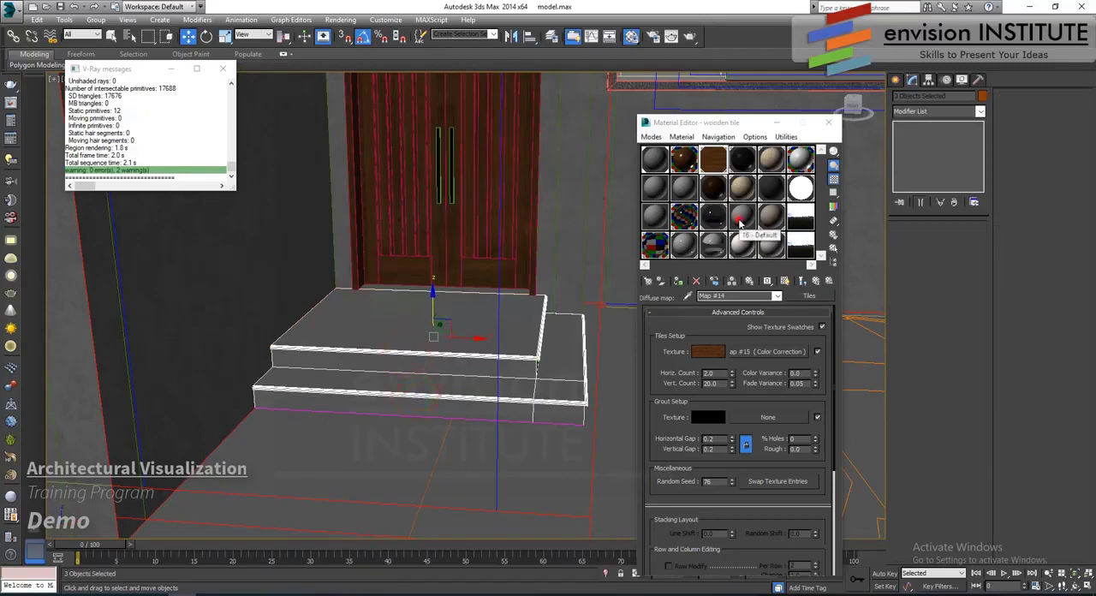
{"action": "left_click", "coordinate": [808, 295]}
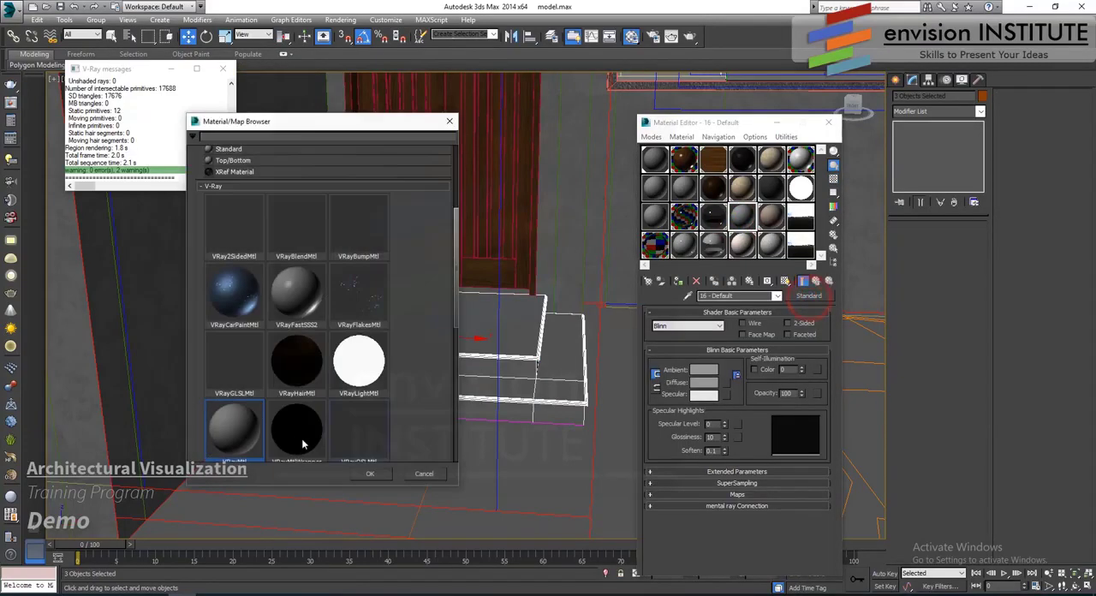
{"action": "double_click", "coordinate": [248, 441]}
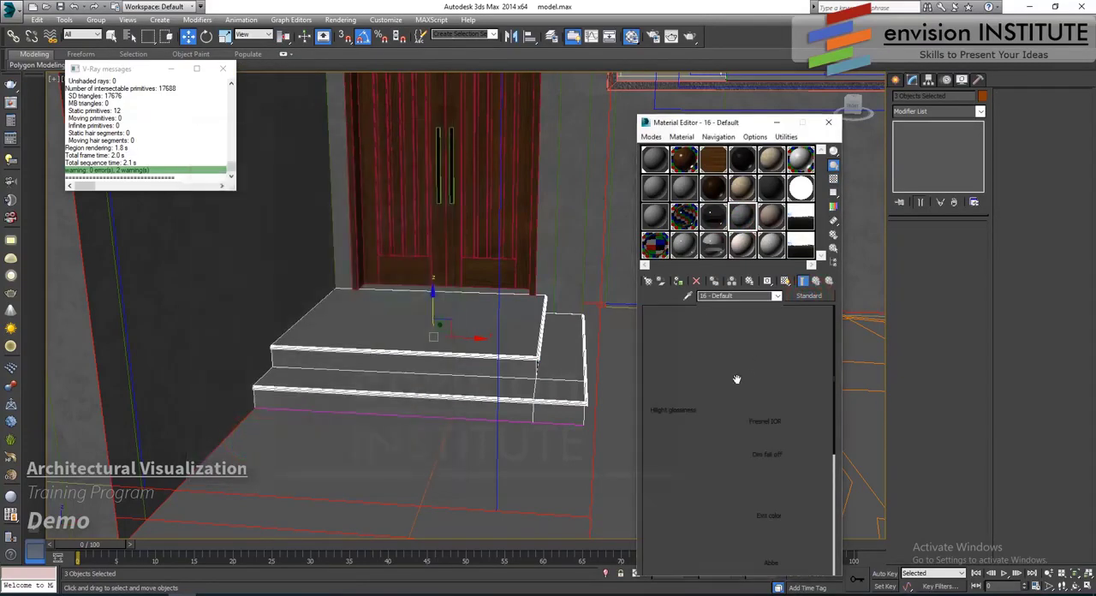
- Load 4_2_1_d.jpg as the material's diffuse bitmap, assign it to the selected entrance steps and show the map in the viewport
{"action": "left_click", "coordinate": [732, 371]}
{"action": "scroll", "coordinate": [257, 222], "scroll_direction": "down", "scroll_amount": 5}
{"action": "scroll", "coordinate": [239, 184], "scroll_direction": "up", "scroll_amount": 6}
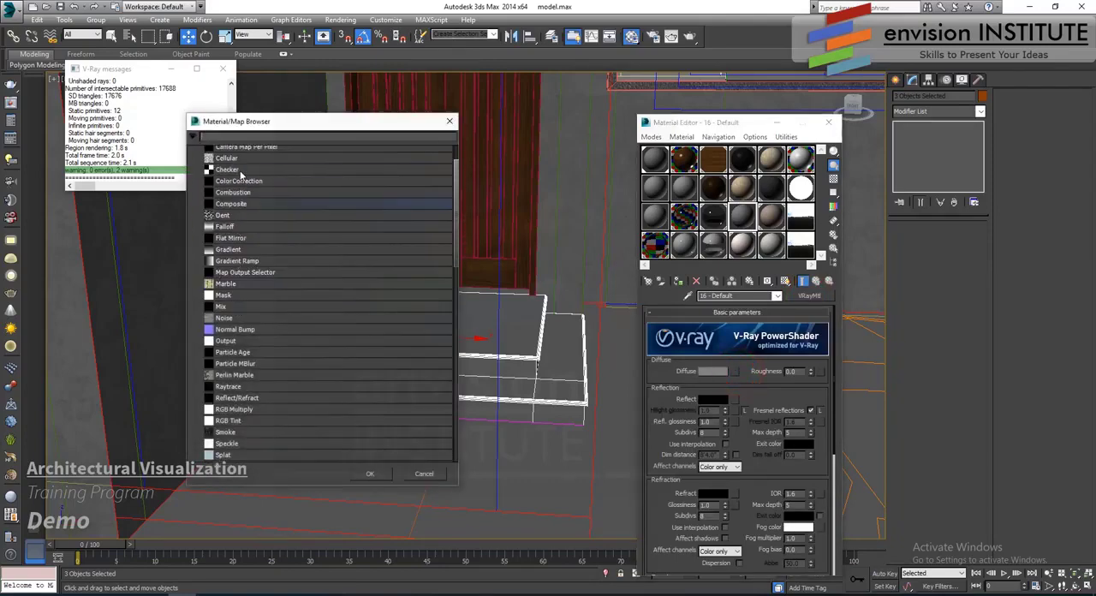
{"action": "double_click", "coordinate": [242, 177]}
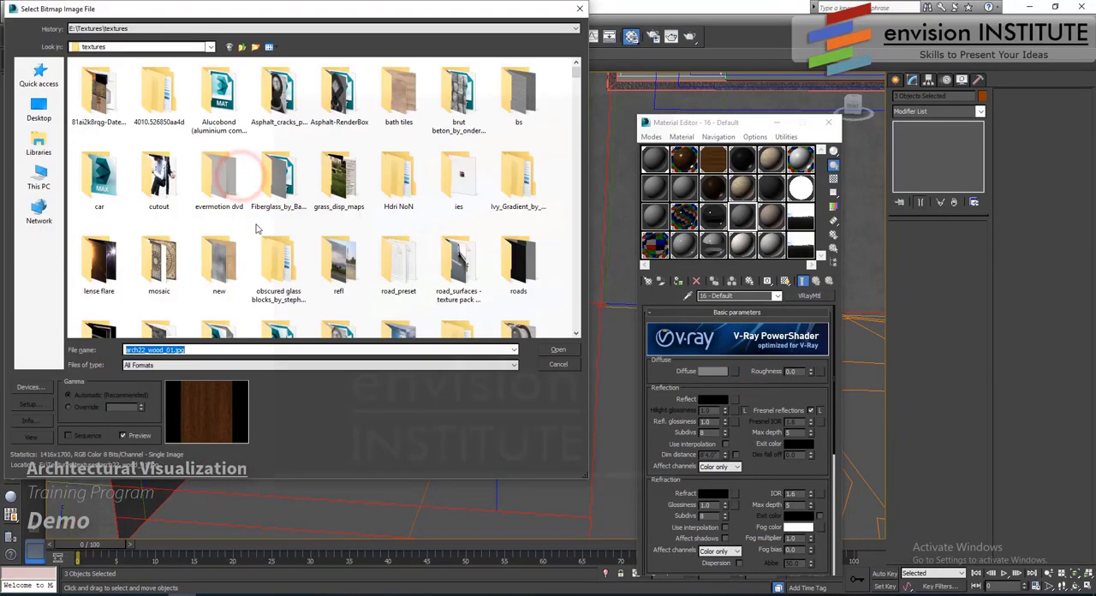
{"action": "scroll", "coordinate": [107, 141], "scroll_direction": "down", "scroll_amount": 5}
{"action": "left_click", "coordinate": [106, 140]}
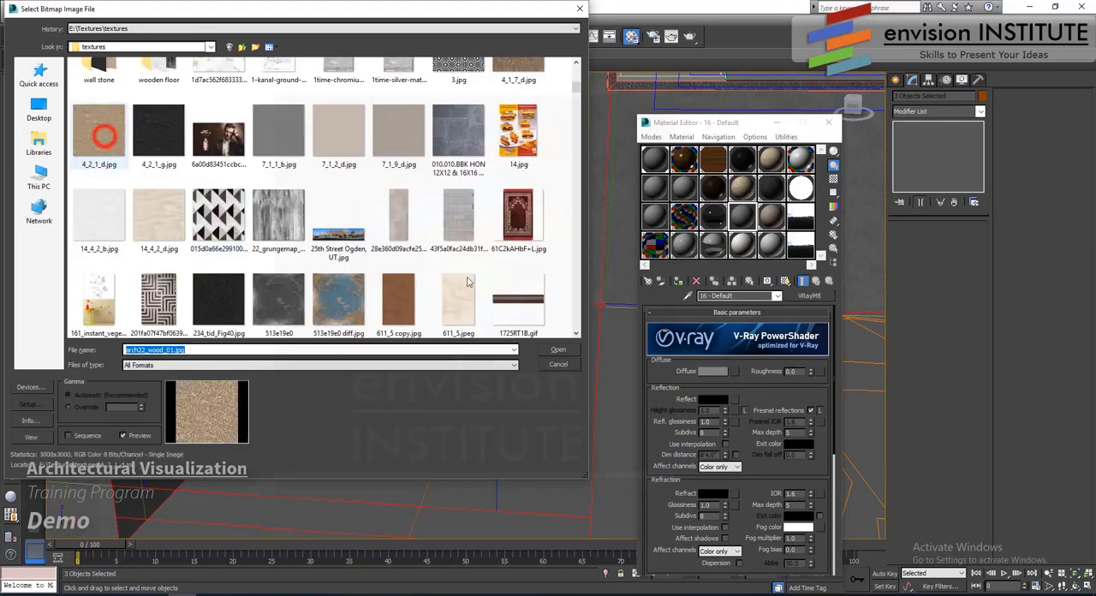
{"action": "left_click", "coordinate": [558, 351]}
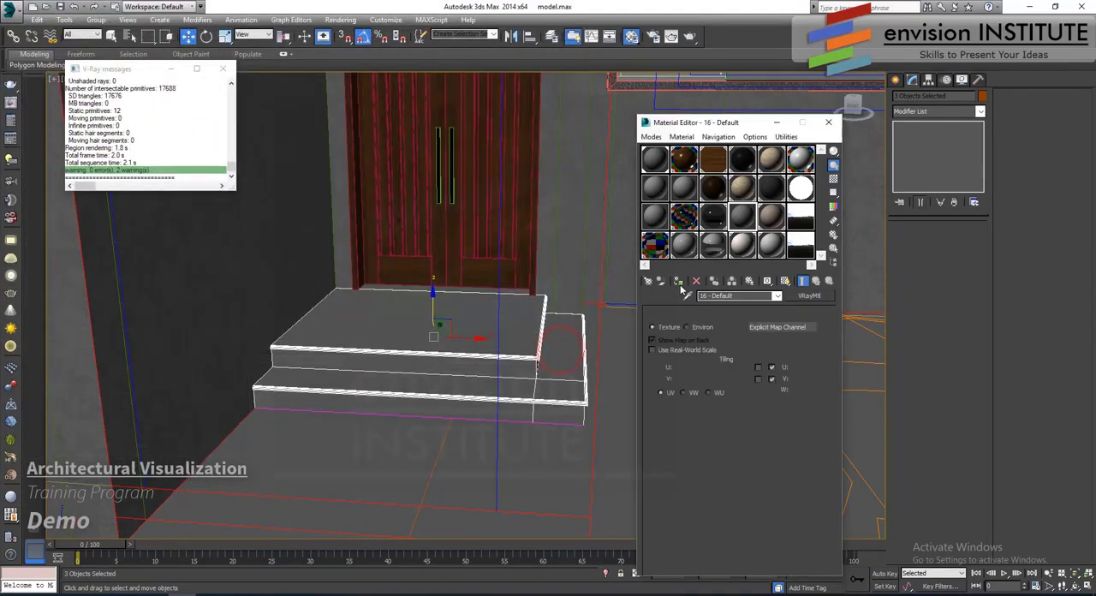
{"action": "left_click", "coordinate": [678, 280]}
{"action": "left_click", "coordinate": [785, 281]}
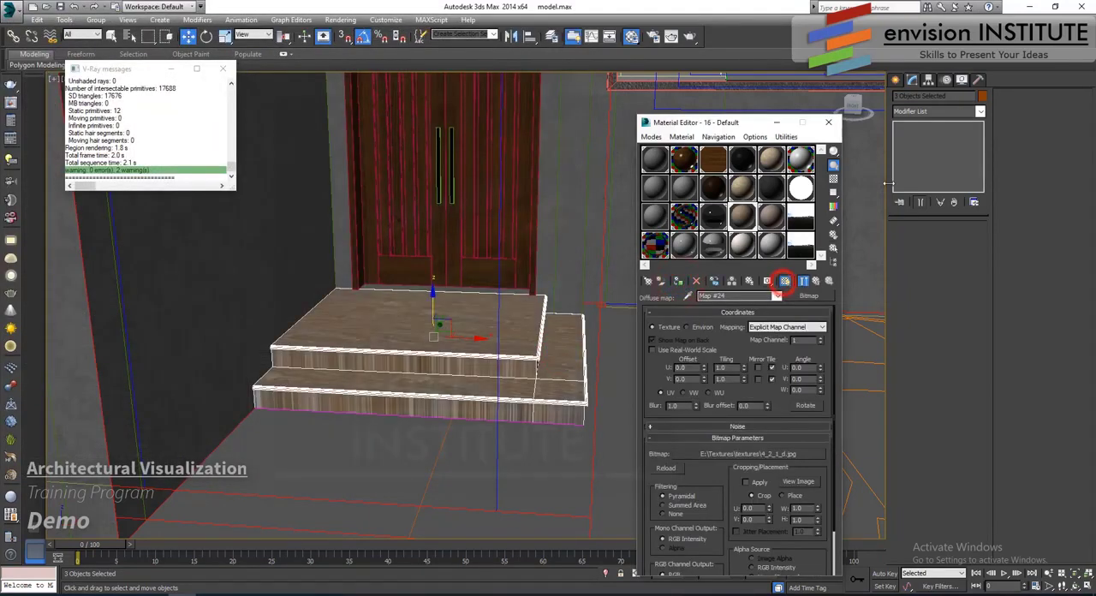
- Add a UVW Map modifier to the entrance steps with Box mapping and length, width and height of 10'0"
{"action": "left_click", "coordinate": [935, 111]}
{"action": "scroll", "coordinate": [937, 257], "scroll_direction": "down", "scroll_amount": 15}
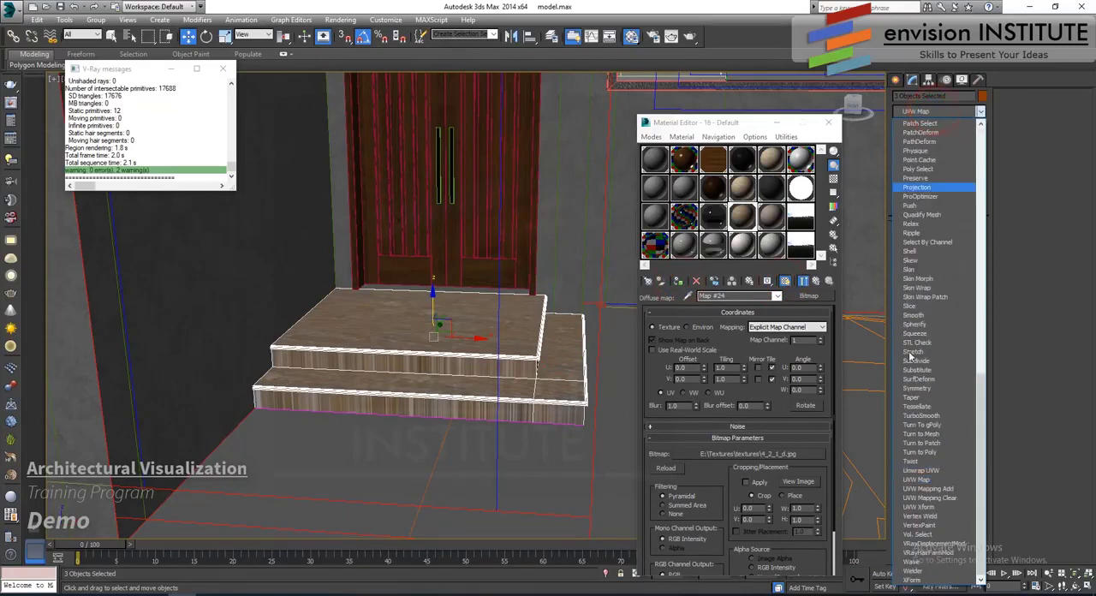
{"action": "left_click", "coordinate": [938, 479]}
{"action": "left_click", "coordinate": [915, 291]}
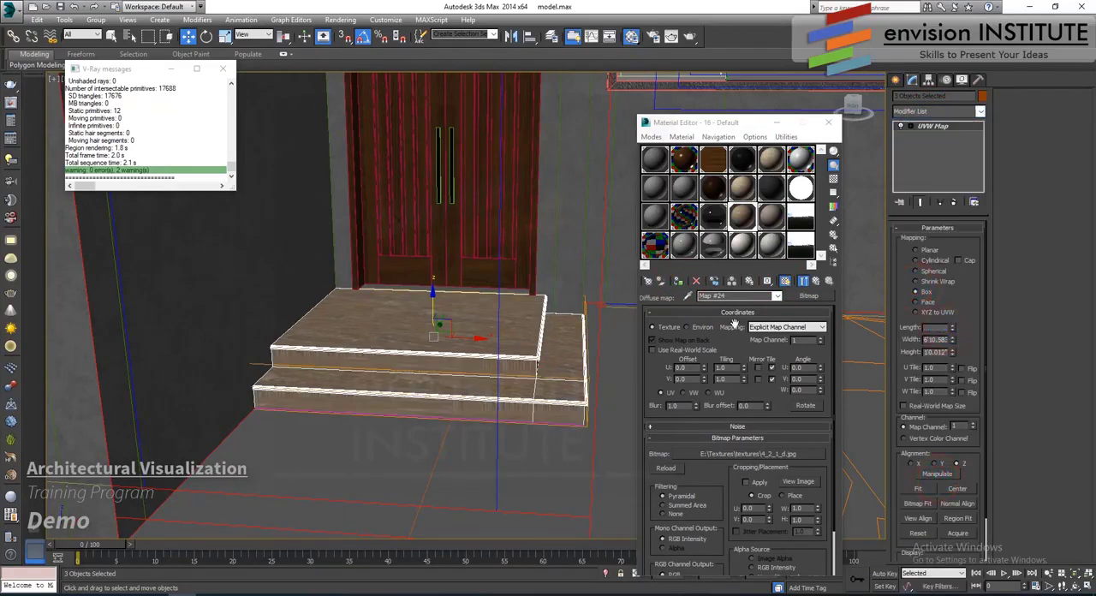
{"action": "type", "text": "120"}
{"action": "key", "text": "Tab"}
{"action": "type", "text": "120"}
{"action": "key", "text": "Tab"}
{"action": "type", "text": "120"}
{"action": "key", "text": "Return"}
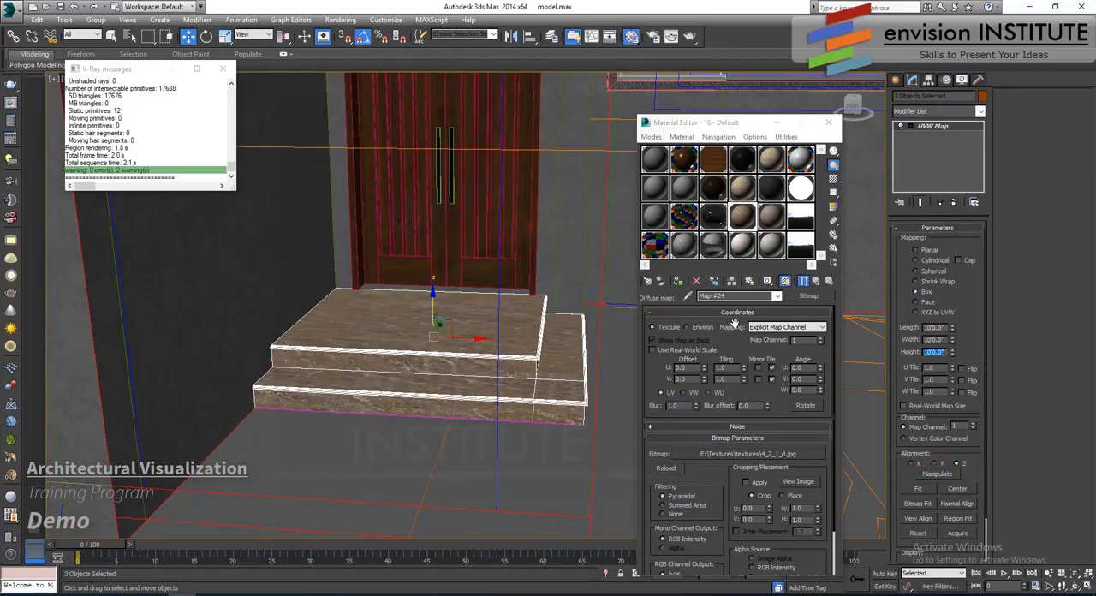
- Enable the color map in the steps bitmap's output and lower an added Bezier curve midpoint to about 0.57, 0.25 to darken the texture
{"action": "scroll", "coordinate": [714, 416], "scroll_direction": "down", "scroll_amount": 2}
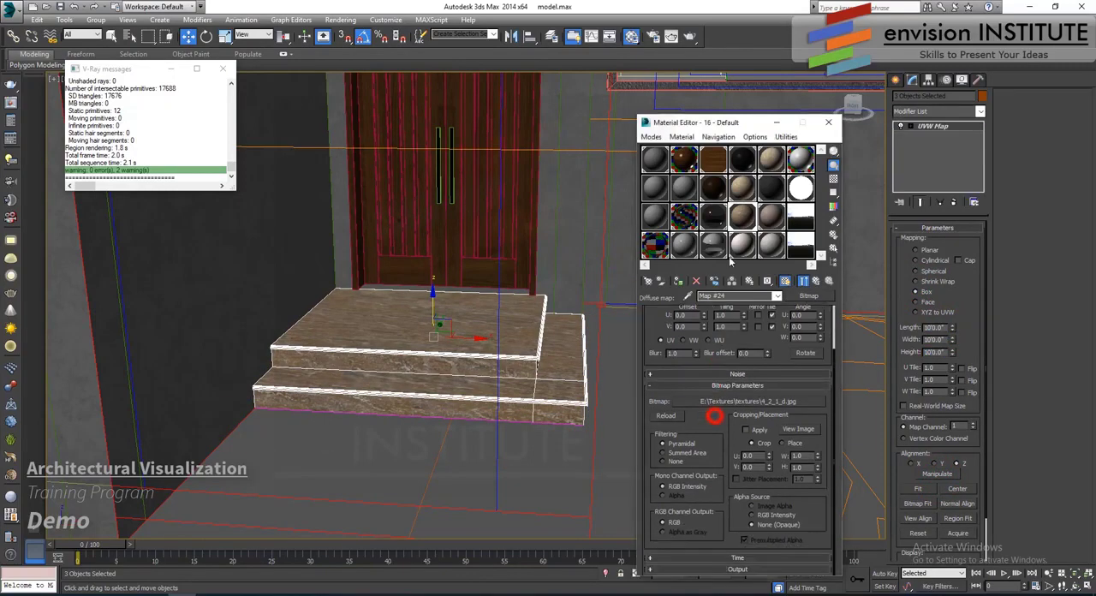
{"action": "left_click", "coordinate": [726, 570]}
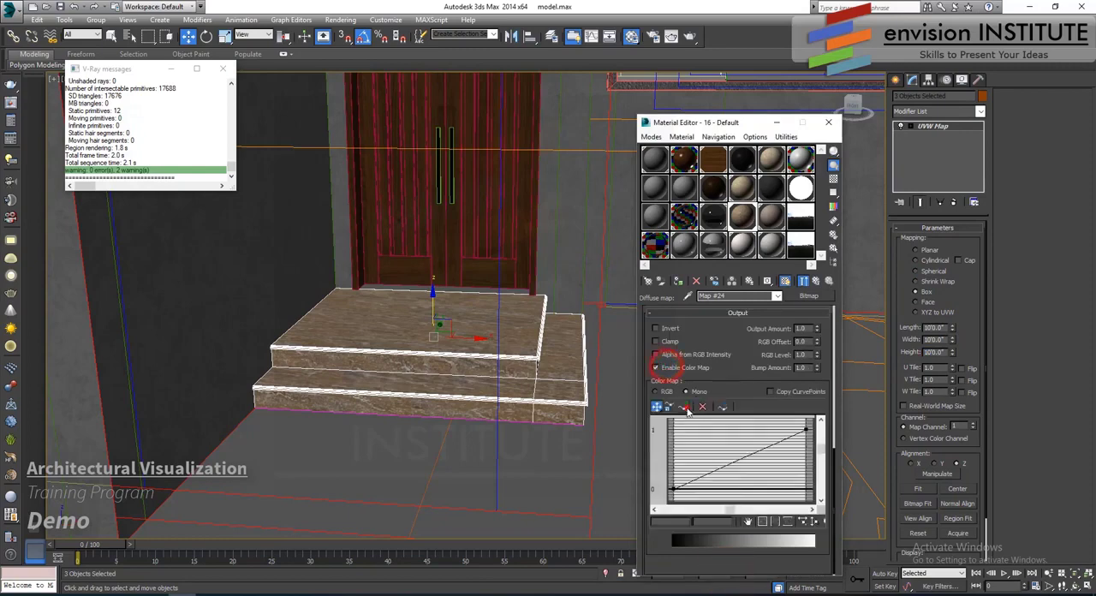
{"action": "left_click", "coordinate": [682, 406]}
{"action": "left_click", "coordinate": [741, 459]}
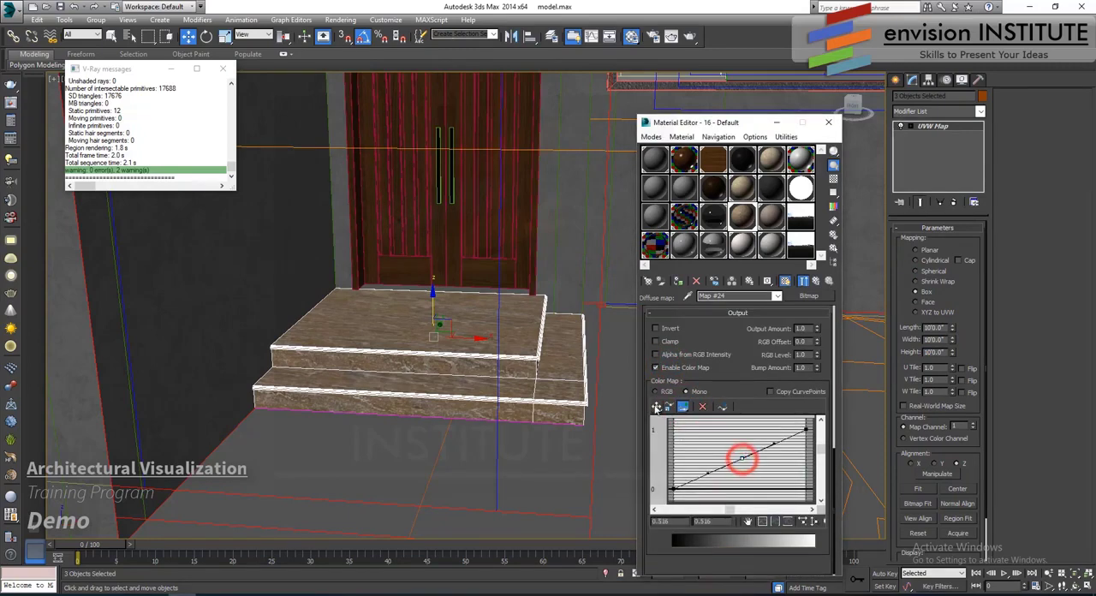
{"action": "left_click", "coordinate": [657, 406]}
{"action": "left_click_drag", "start_coordinate": [742, 459], "coordinate": [750, 472]}
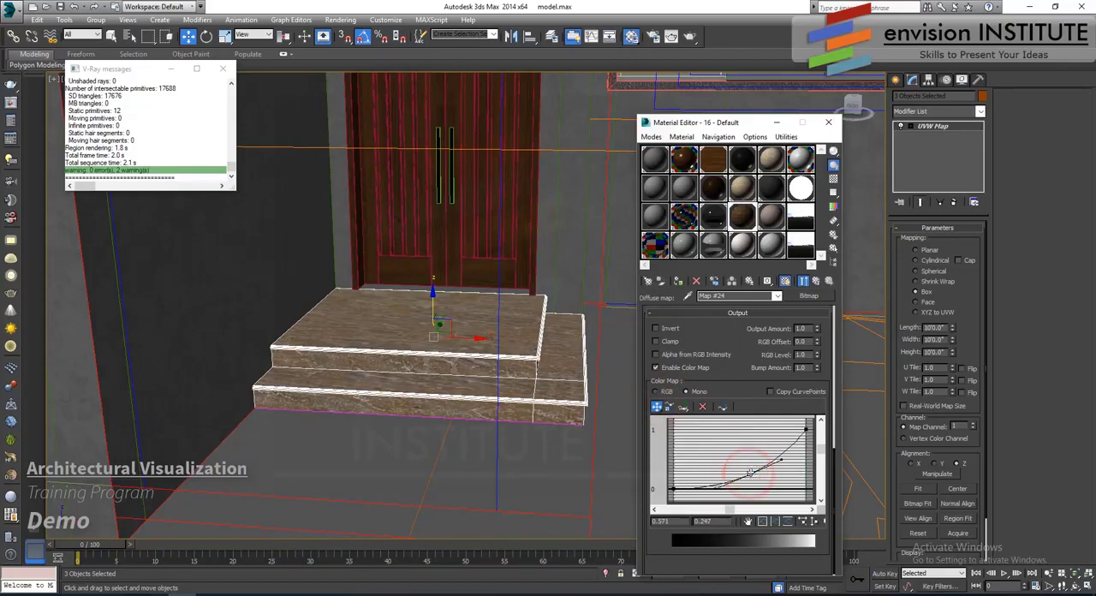
{"action": "left_click", "coordinate": [815, 282]}
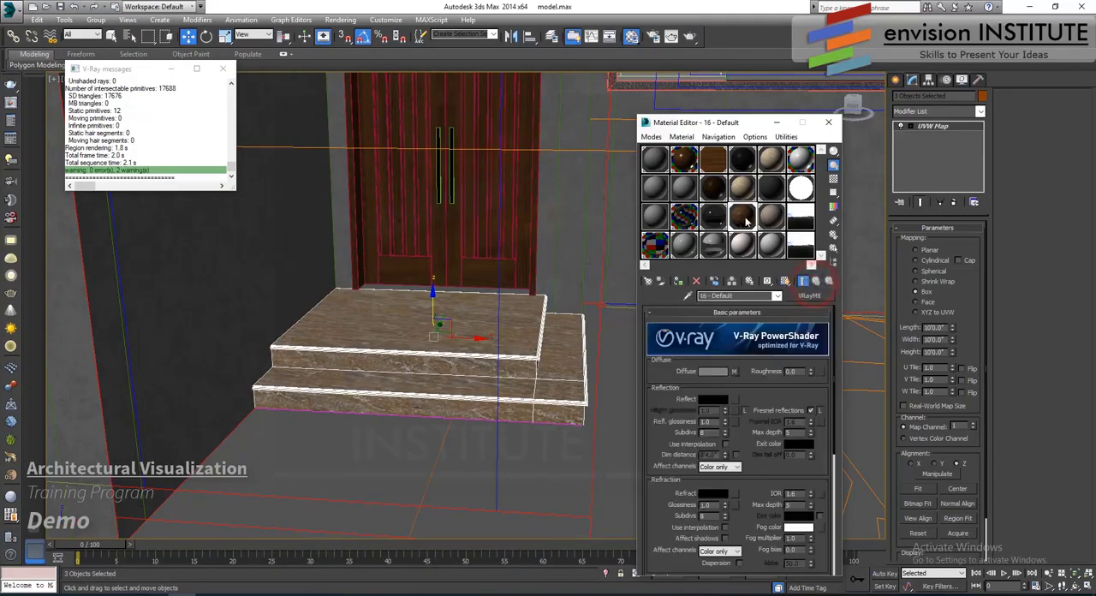
- Open an enlarged preview of the steps material and set its reflection color to a medium gray
{"action": "double_click", "coordinate": [742, 216]}
{"action": "left_click", "coordinate": [712, 399]}
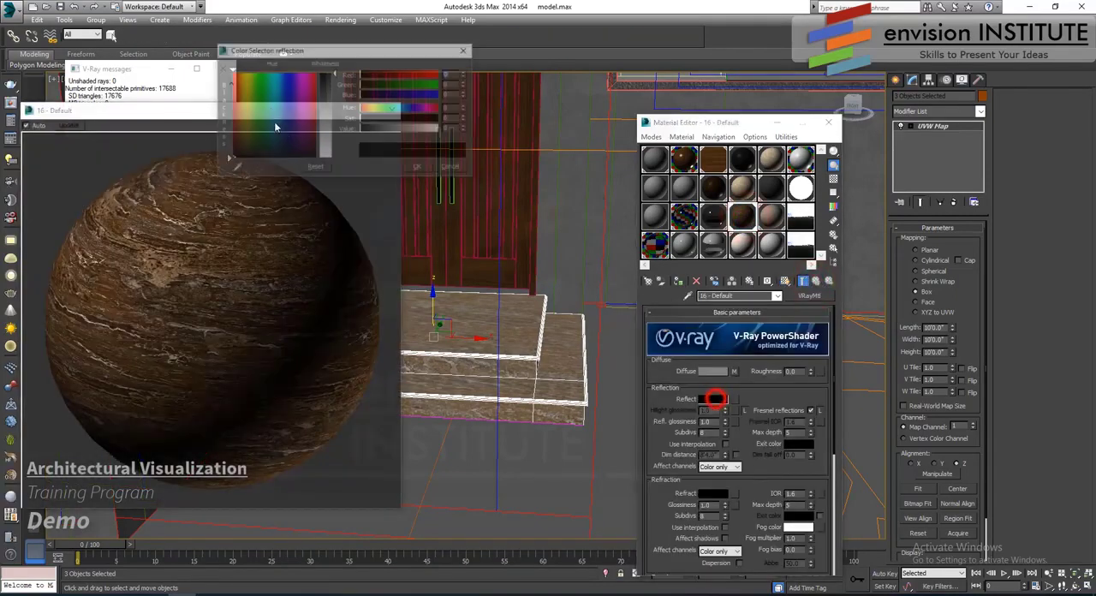
{"action": "left_click", "coordinate": [330, 95]}
{"action": "left_click_drag", "start_coordinate": [335, 114], "coordinate": [335, 108]}
{"action": "left_click", "coordinate": [418, 168]}
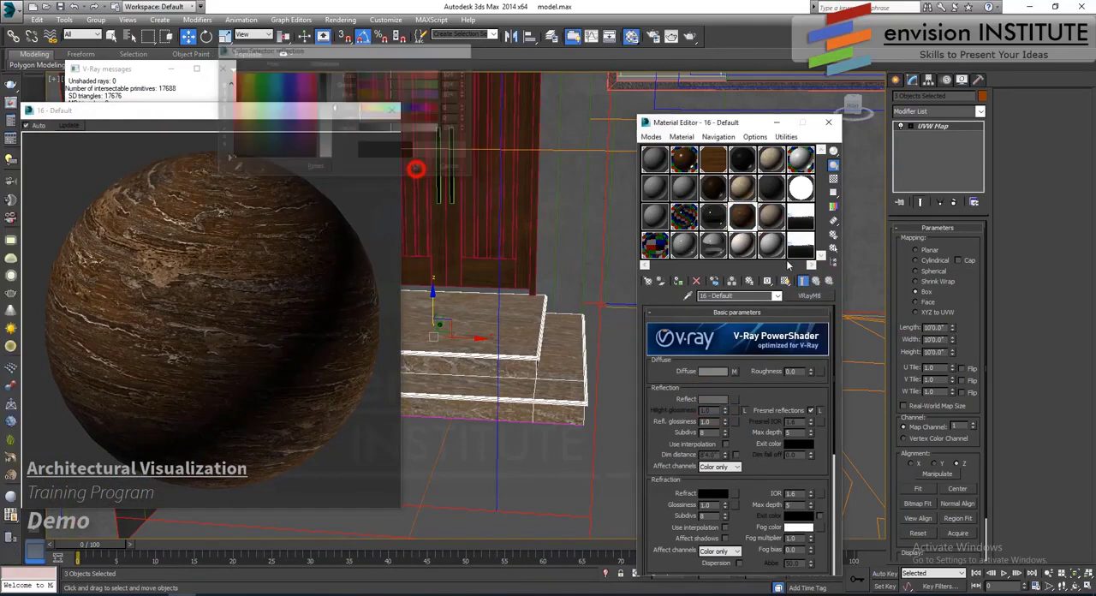
- Show the checkered background behind the steps material sample, set reflection glossiness to 0.9 and unlock the Fresnel IOR
{"action": "left_click", "coordinate": [831, 180]}
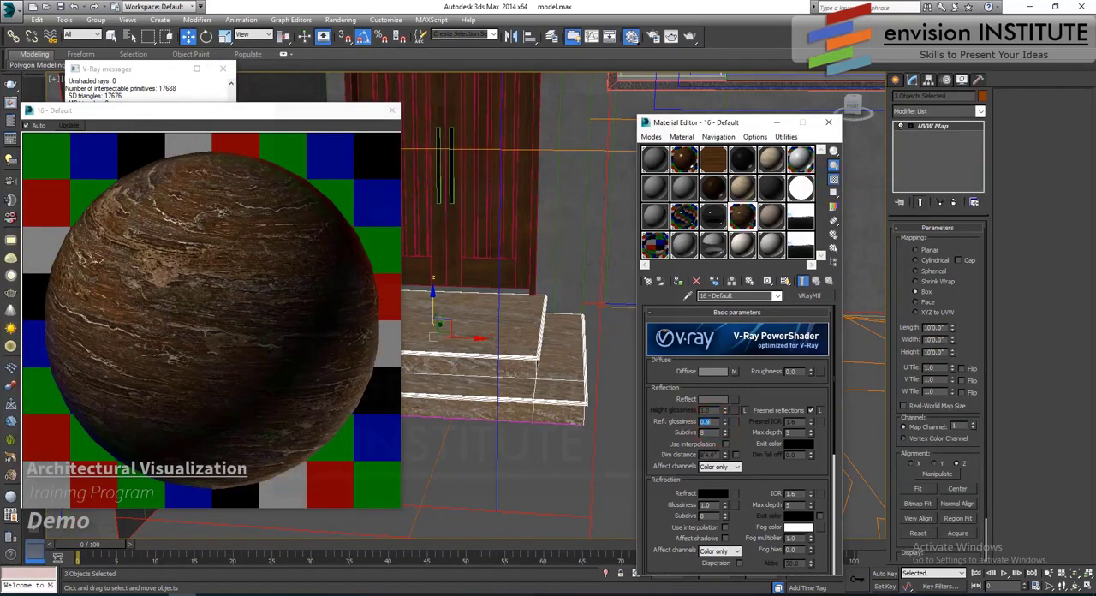
{"action": "left_click", "coordinate": [813, 411]}
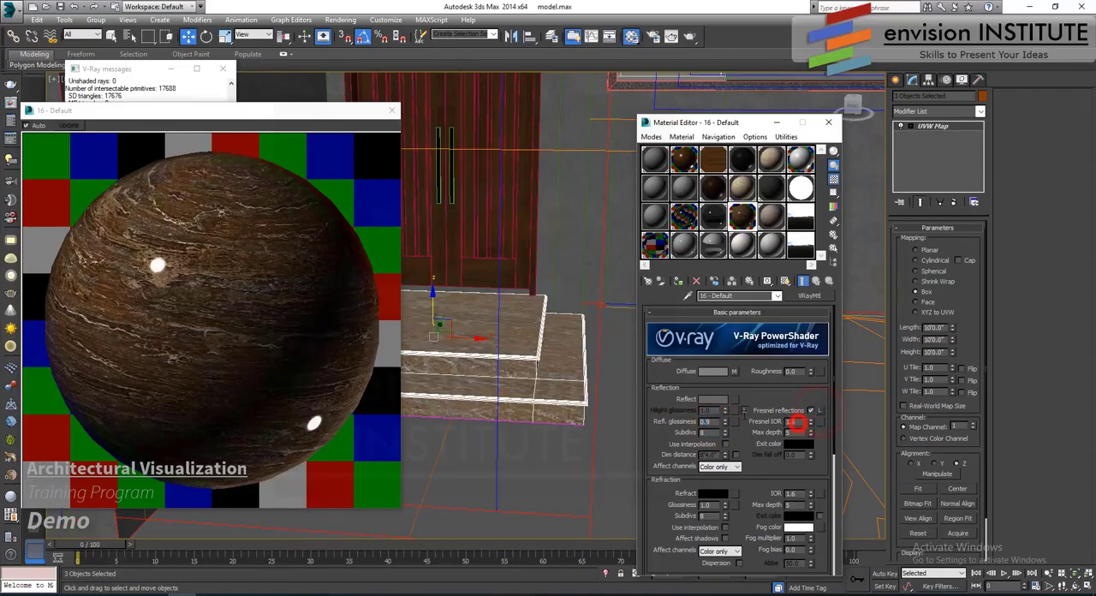
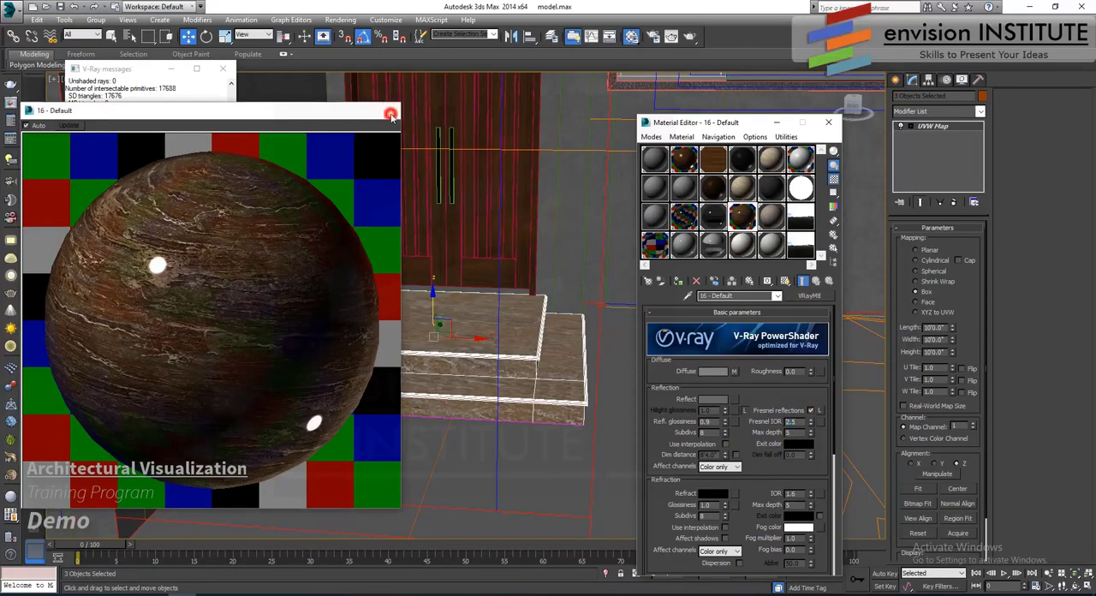
- Close the enlarged steps material preview and select the driveway floor plane in front of the entrance steps
{"action": "left_click", "coordinate": [391, 111]}
{"action": "right_click", "coordinate": [513, 294]}
{"action": "left_click", "coordinate": [477, 343]}
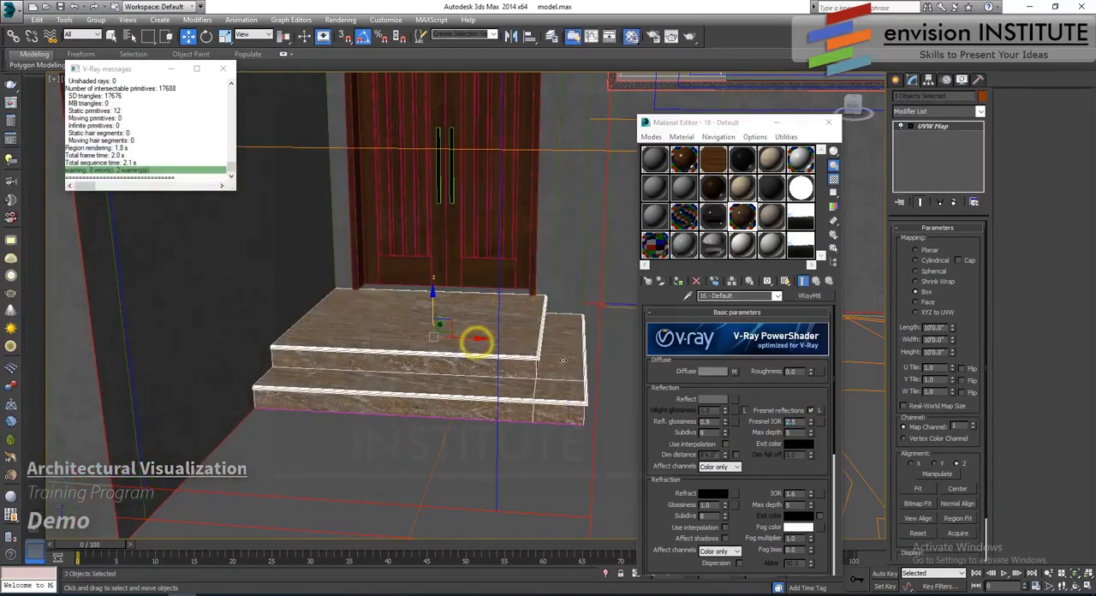
{"action": "scroll", "coordinate": [480, 339], "scroll_direction": "down", "scroll_amount": 4}
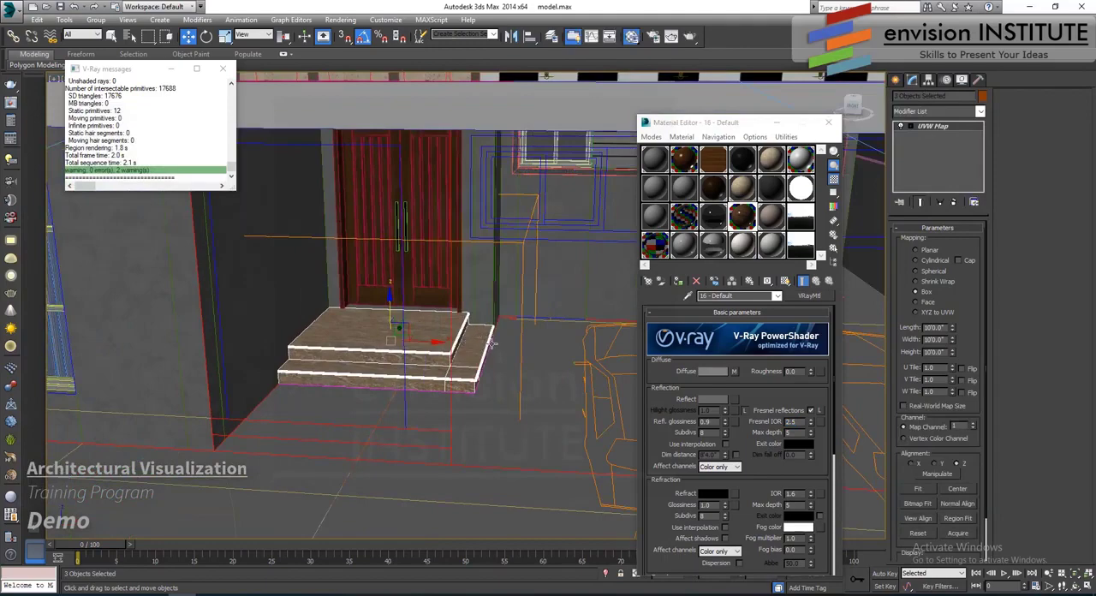
{"action": "scroll", "coordinate": [491, 344], "scroll_direction": "down", "scroll_amount": 3}
{"action": "middle_click_drag", "start_coordinate": [491, 344], "coordinate": [482, 322]}
{"action": "left_click", "coordinate": [494, 324]}
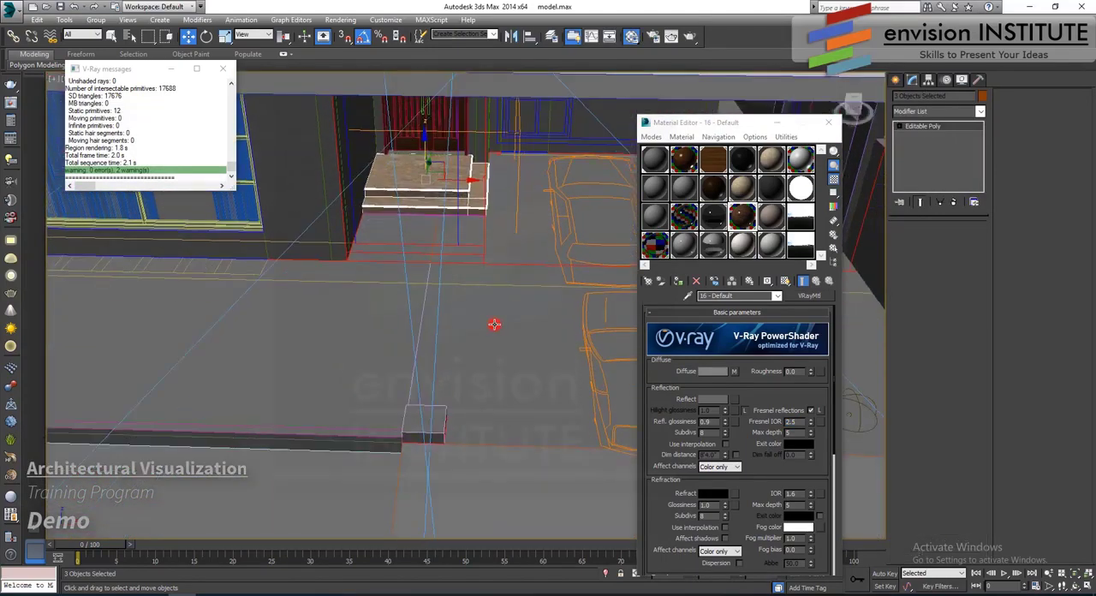
{"action": "left_click", "coordinate": [496, 324]}
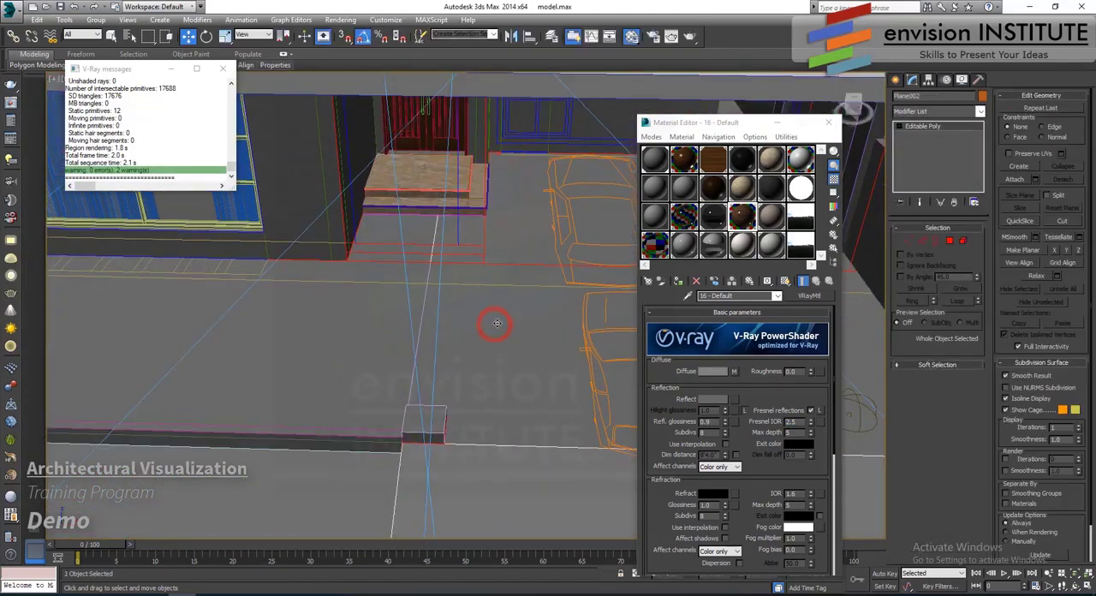
- Change the unused sample material 08 - Default from Standard to VRayMtl
{"action": "left_click", "coordinate": [690, 190]}
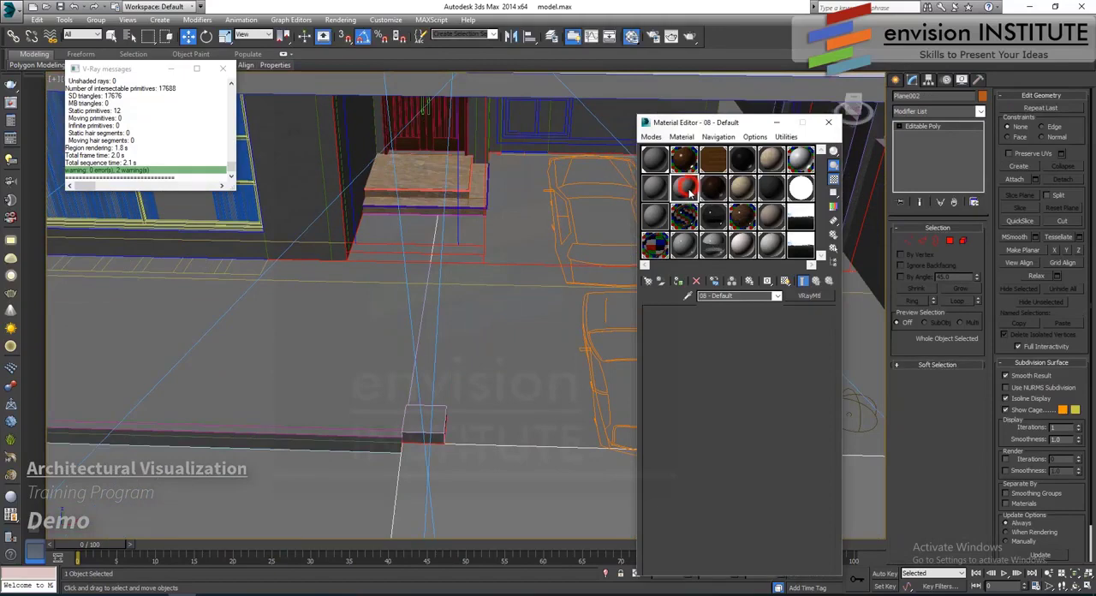
{"action": "left_click", "coordinate": [808, 296]}
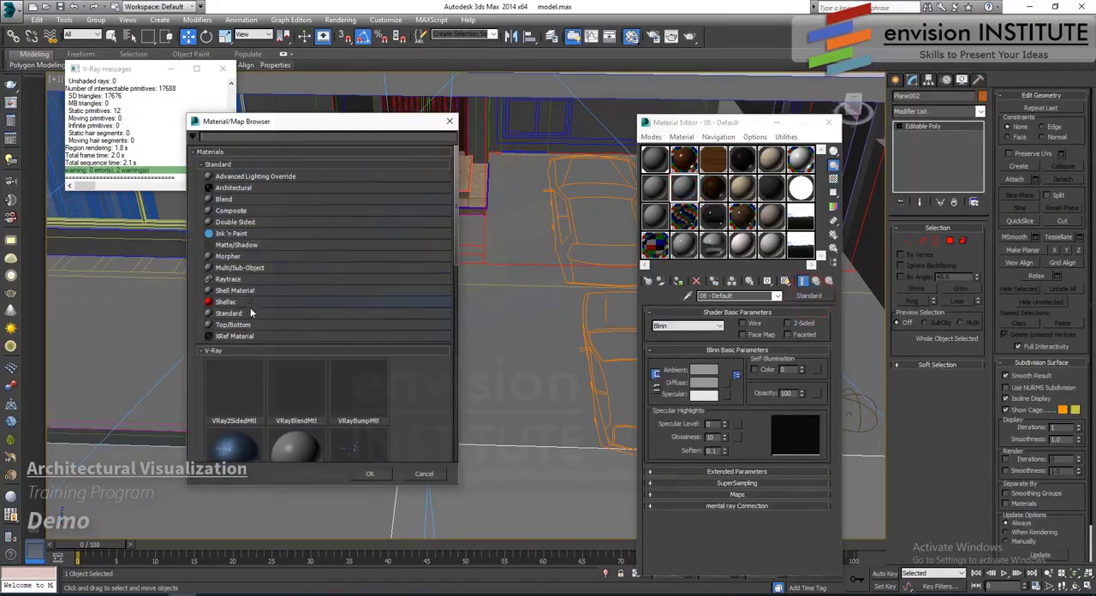
{"action": "scroll", "coordinate": [254, 380], "scroll_direction": "down", "scroll_amount": 10}
{"action": "double_click", "coordinate": [244, 353]}
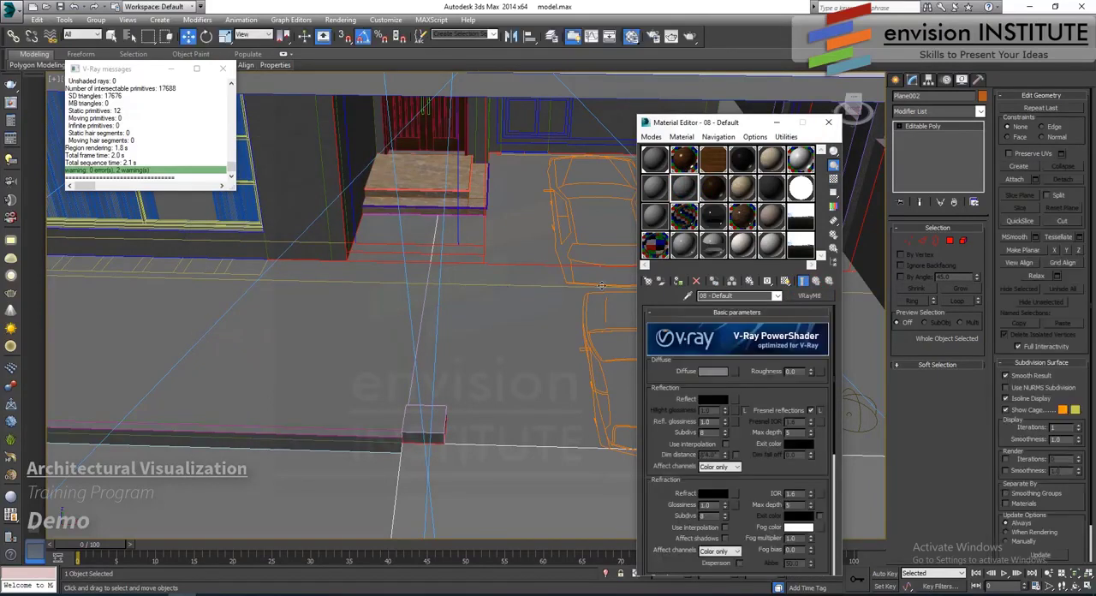
- Load FloorsRegular0204_1_S.jpg as the material's diffuse bitmap, assign the material to the driveway plane and show its texture in the viewport
{"action": "left_click", "coordinate": [727, 370]}
{"action": "scroll", "coordinate": [242, 171], "scroll_direction": "down", "scroll_amount": 5}
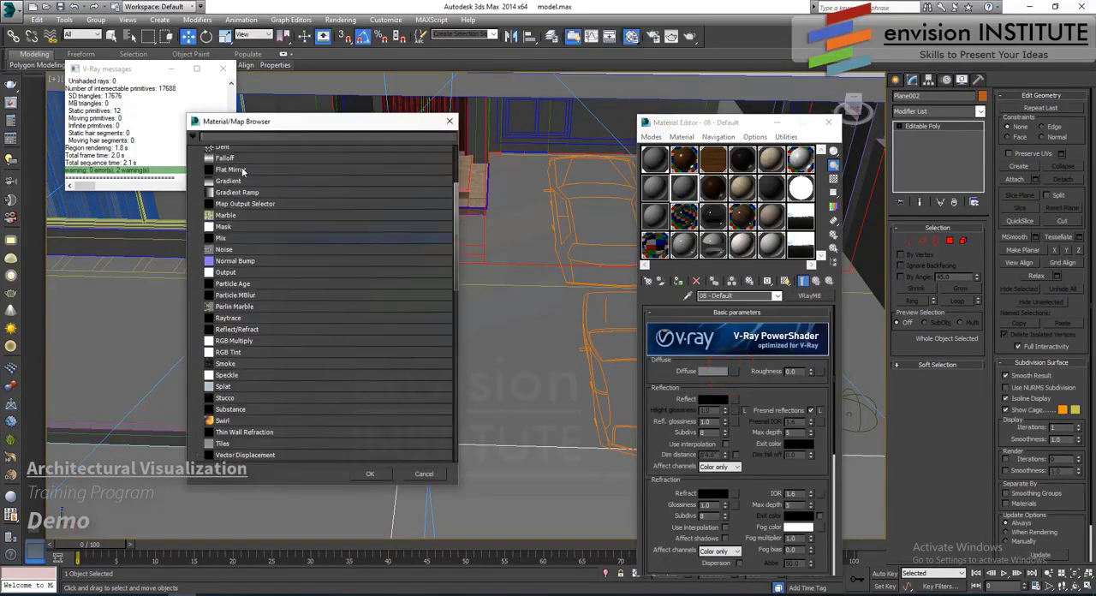
{"action": "scroll", "coordinate": [243, 171], "scroll_direction": "up", "scroll_amount": 3}
{"action": "double_click", "coordinate": [237, 171]}
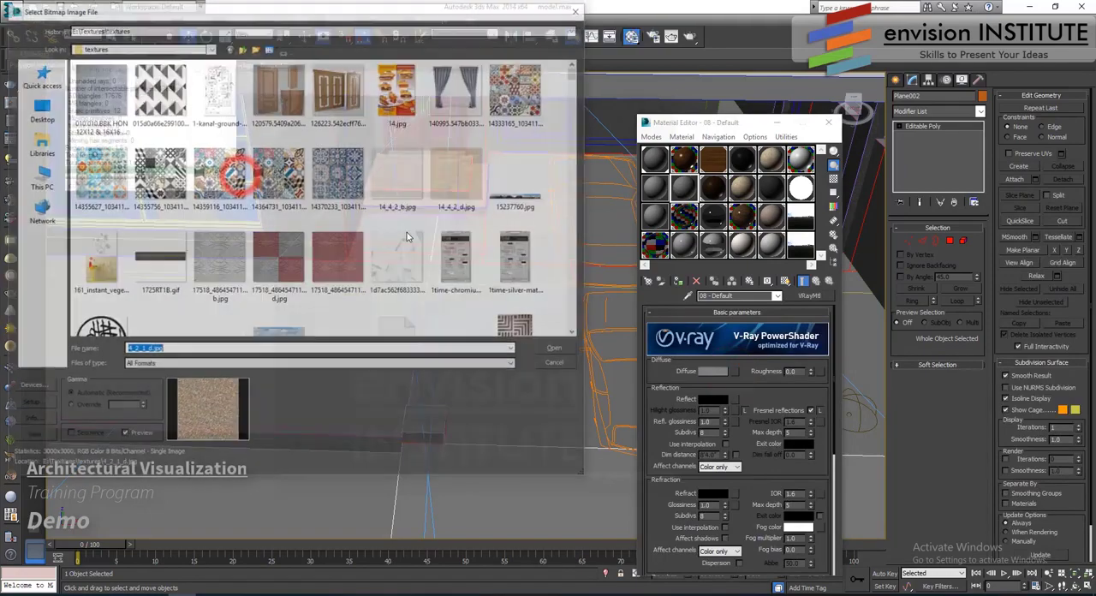
{"action": "scroll", "coordinate": [387, 203], "scroll_direction": "down", "scroll_amount": 8}
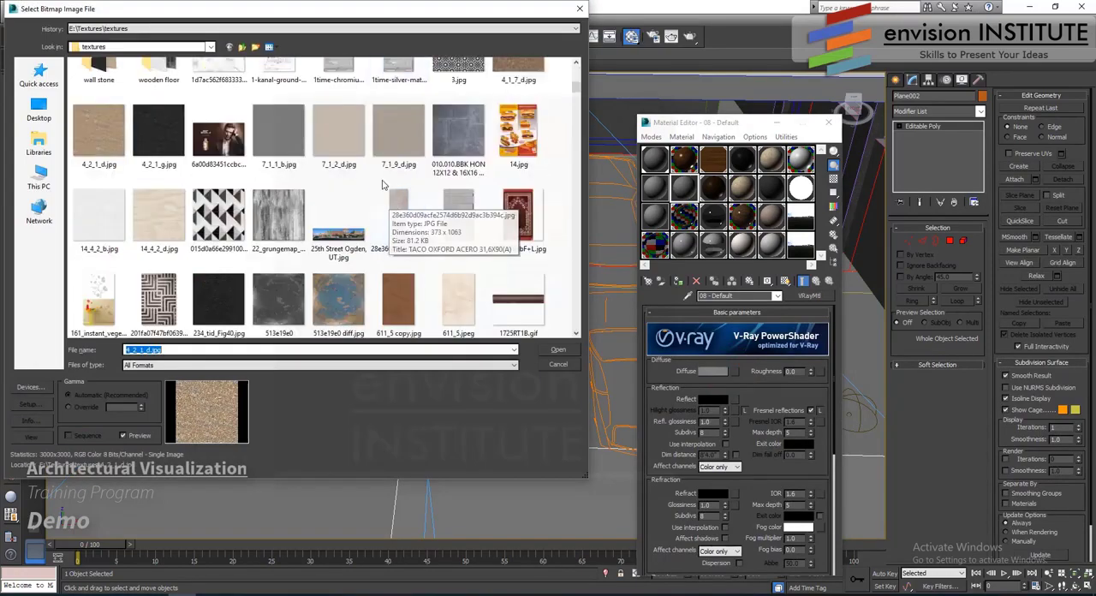
{"action": "scroll", "coordinate": [388, 188], "scroll_direction": "down", "scroll_amount": 10}
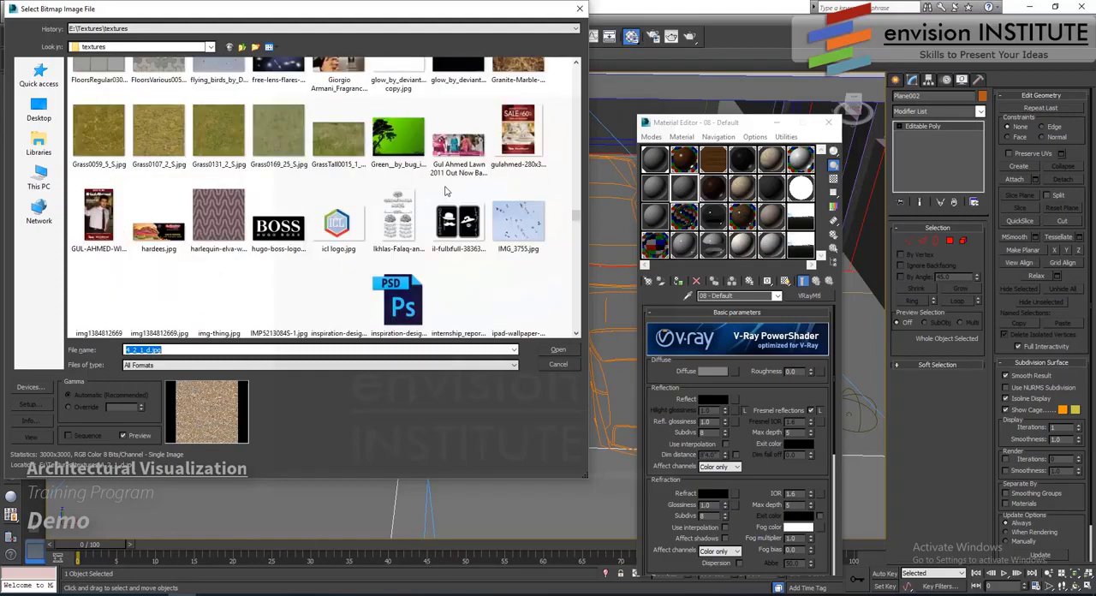
{"action": "scroll", "coordinate": [443, 191], "scroll_direction": "up", "scroll_amount": 3}
{"action": "left_click", "coordinate": [518, 90]}
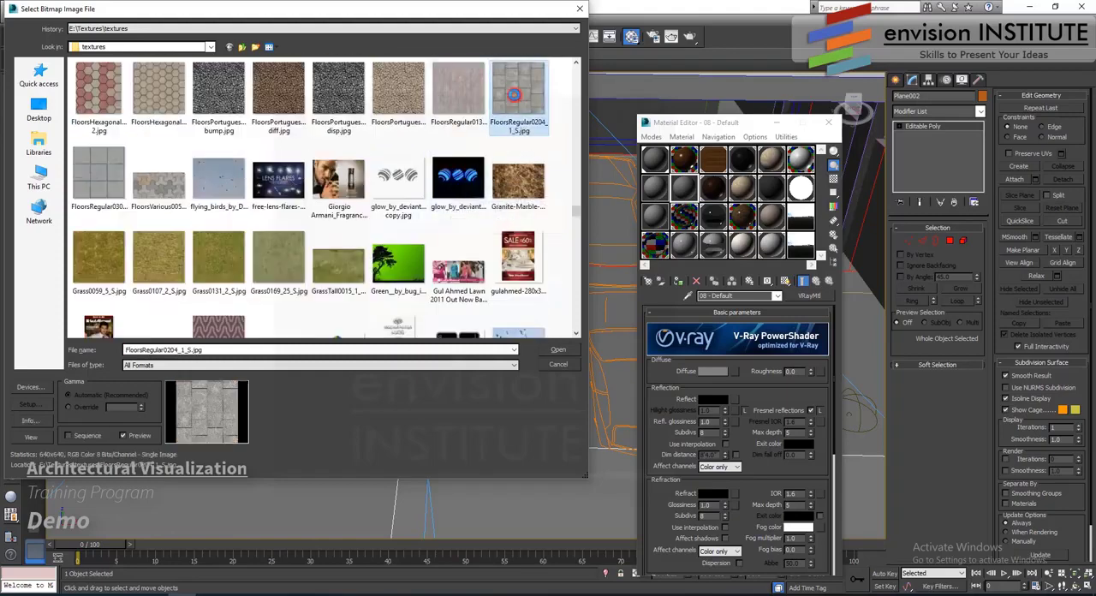
{"action": "left_click", "coordinate": [557, 350]}
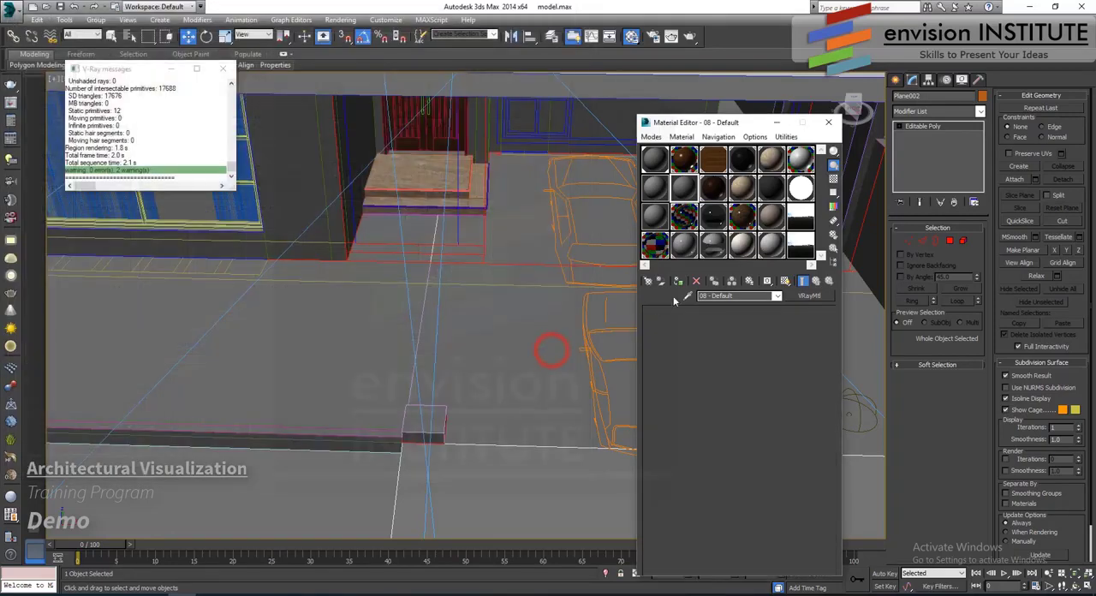
{"action": "left_click", "coordinate": [785, 280]}
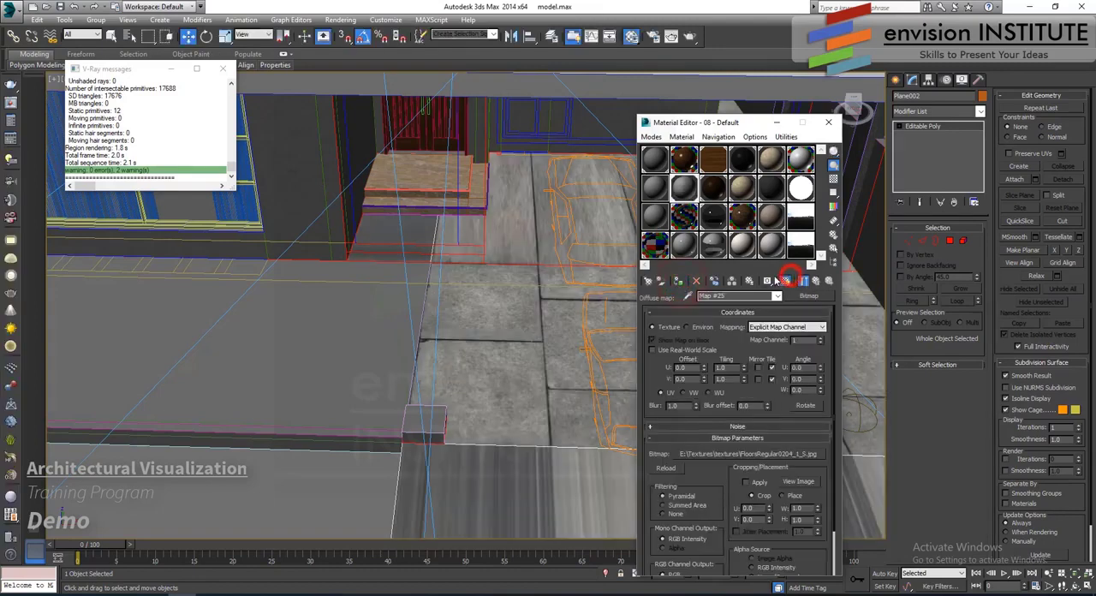
- Add a UVW Map modifier to the driveway plane with Box mapping and length, width and height of 10'0"
{"action": "left_click", "coordinate": [963, 114]}
{"action": "scroll", "coordinate": [933, 385], "scroll_direction": "down", "scroll_amount": 5}
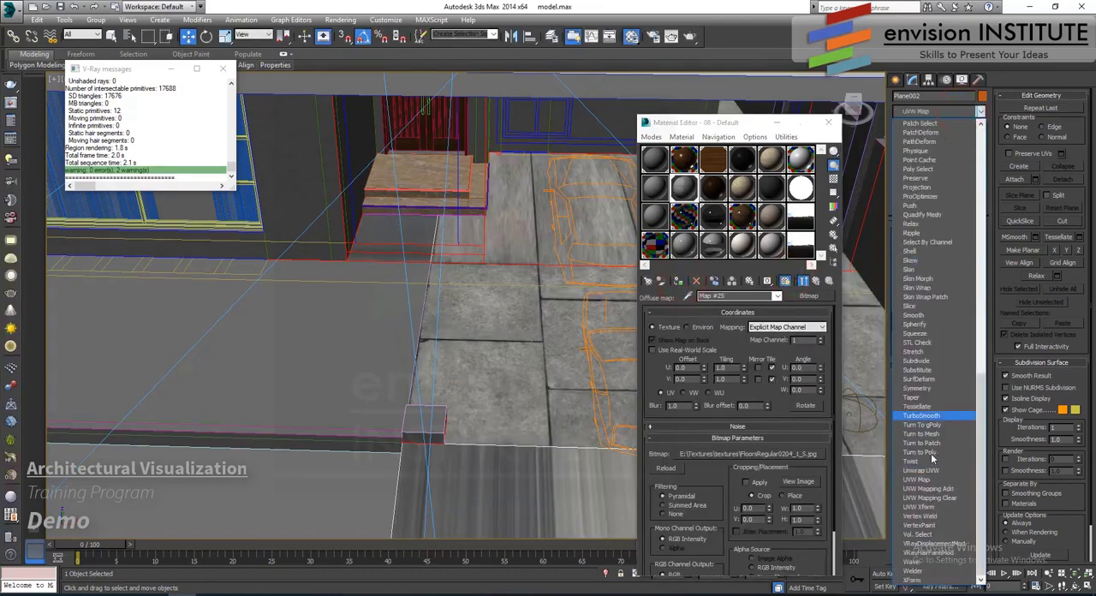
{"action": "left_click", "coordinate": [917, 479]}
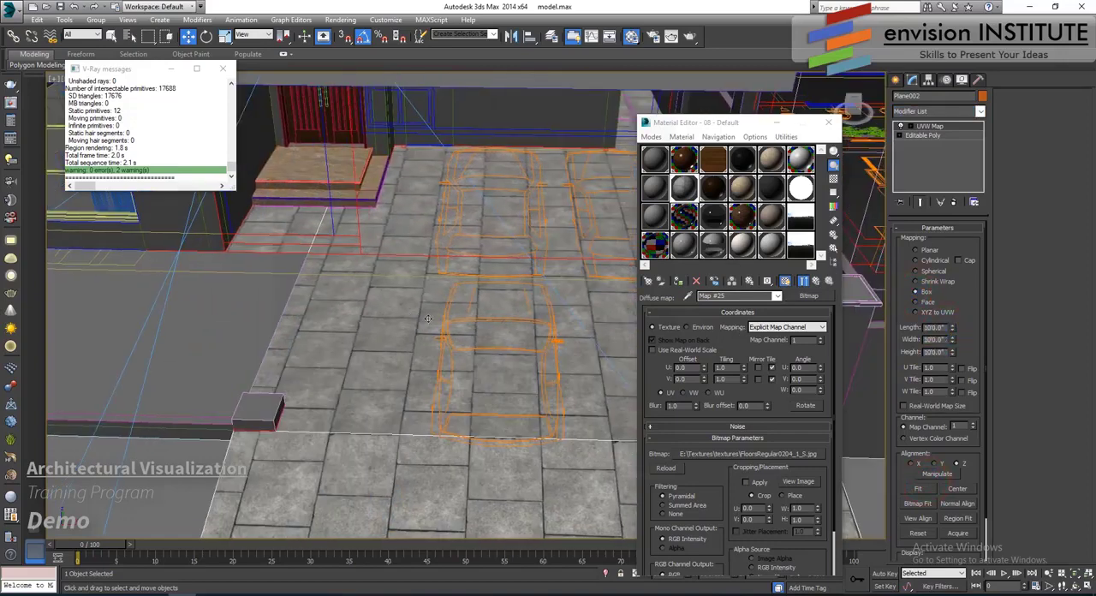
- Enable the color map in the driveway bitmap's output and lower an added Bezier curve midpoint to about 0.58, 0.28
{"action": "left_click_drag", "start_coordinate": [709, 475], "coordinate": [712, 417]}
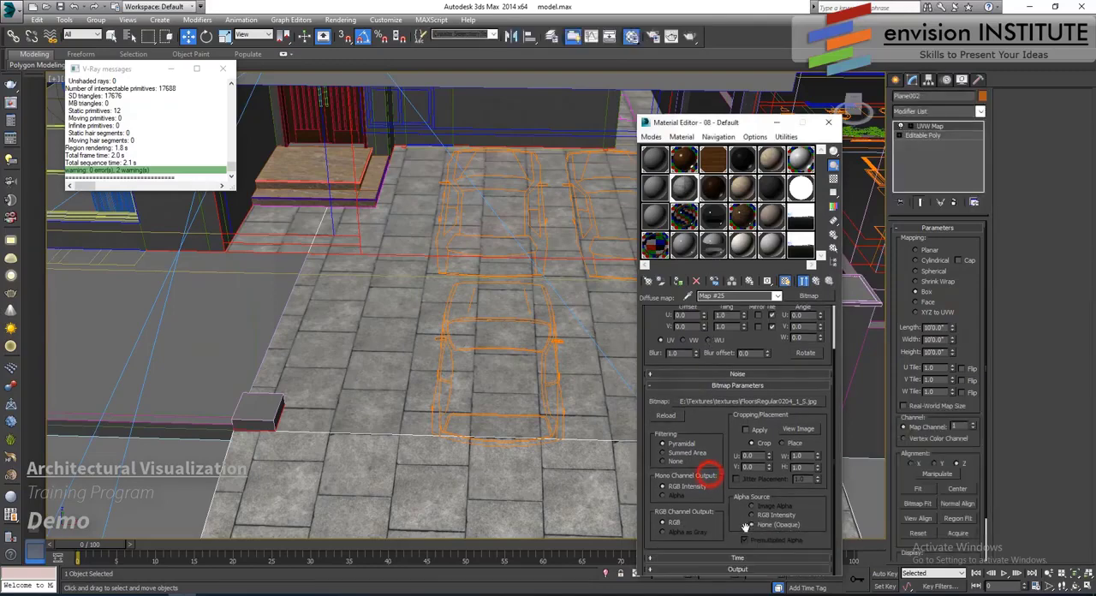
{"action": "left_click", "coordinate": [736, 571]}
{"action": "left_click", "coordinate": [655, 367]}
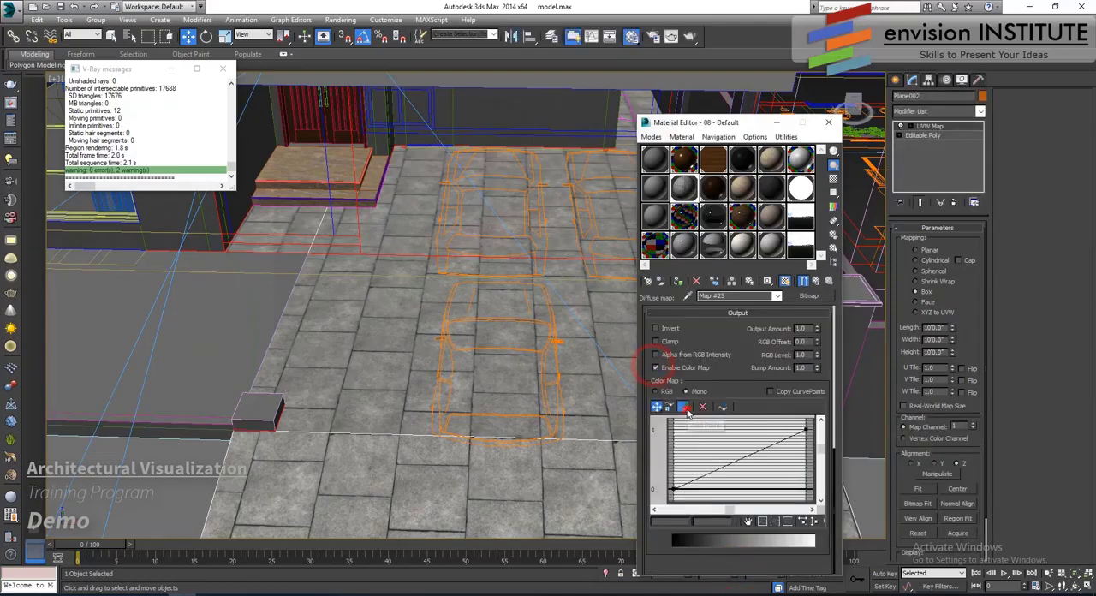
{"action": "left_click", "coordinate": [686, 408]}
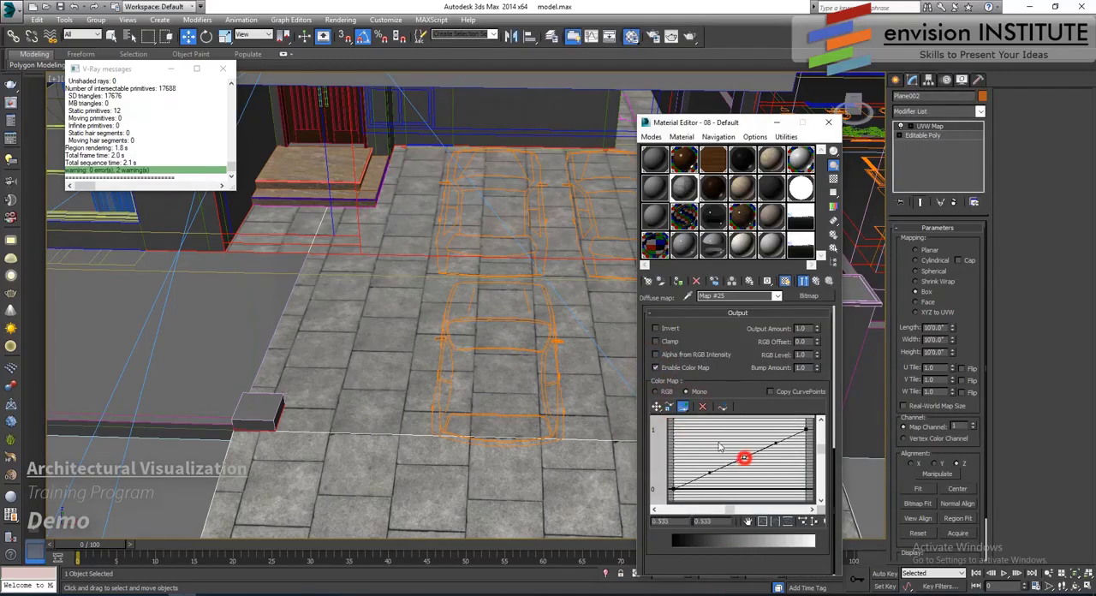
{"action": "left_click", "coordinate": [657, 406]}
{"action": "left_click_drag", "start_coordinate": [745, 462], "coordinate": [751, 478]}
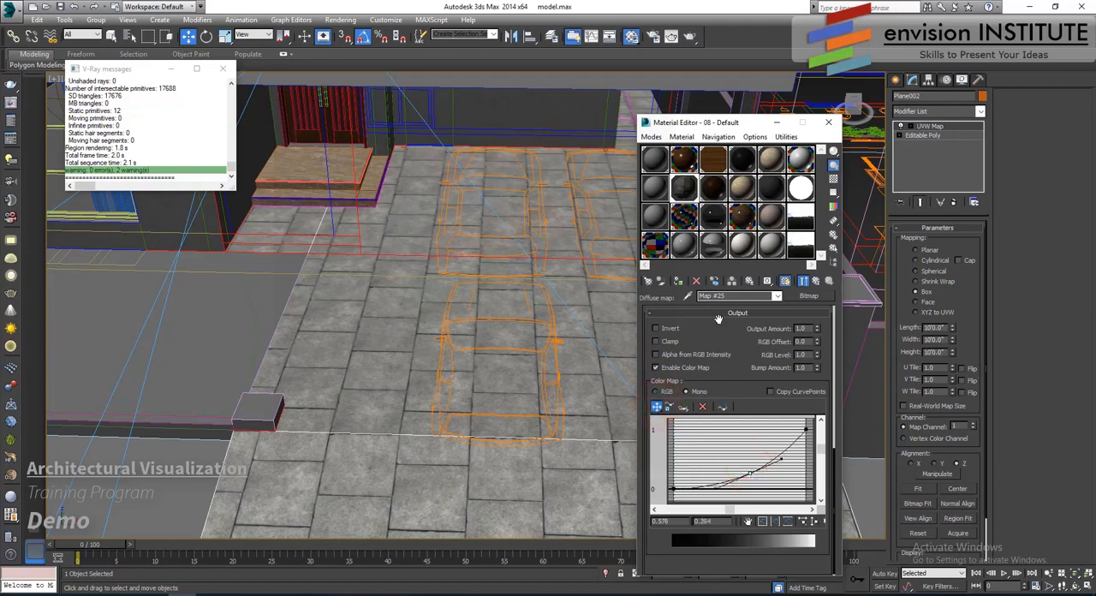
- With an enlarged preview of the driveway material, copy its diffuse map to Bump, set the bump amount to 100 and close the preview
{"action": "double_click", "coordinate": [681, 190]}
{"action": "left_click", "coordinate": [815, 280]}
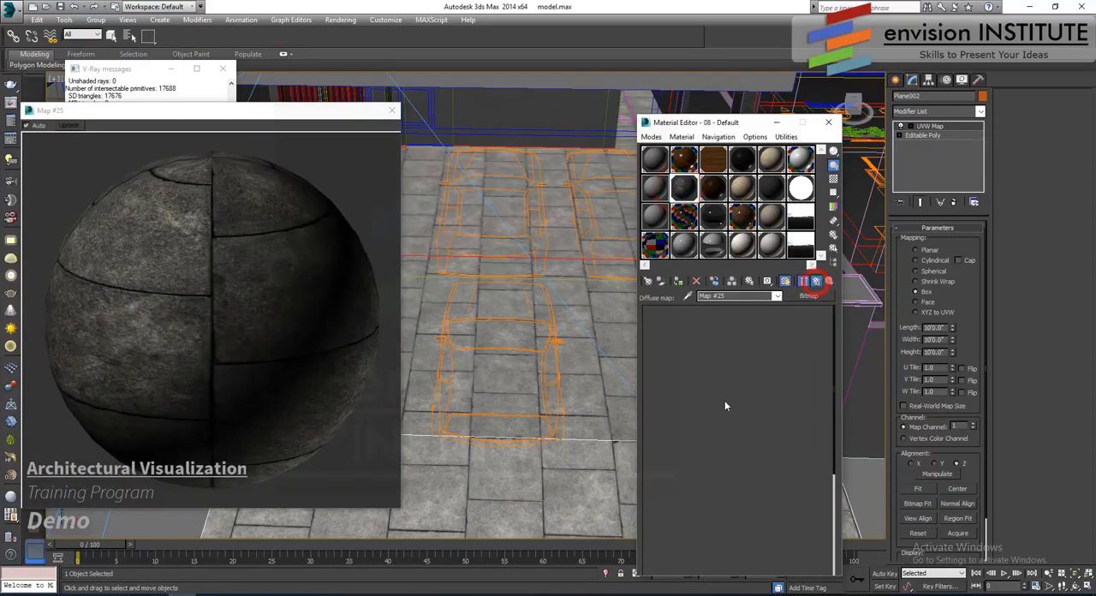
{"action": "left_click_drag", "start_coordinate": [661, 493], "coordinate": [733, 461]}
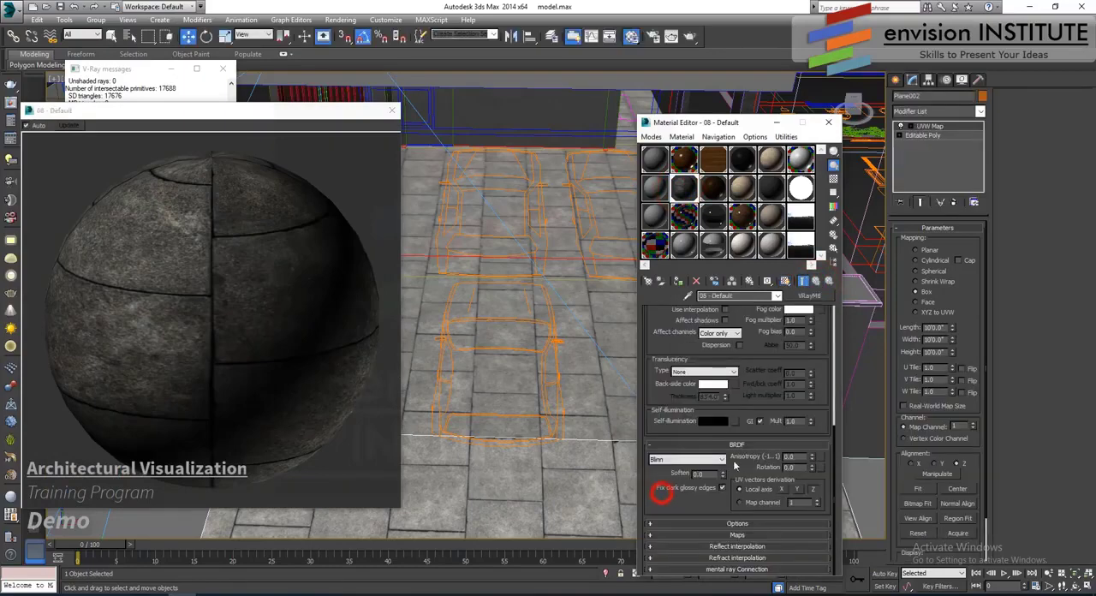
{"action": "left_click", "coordinate": [725, 536]}
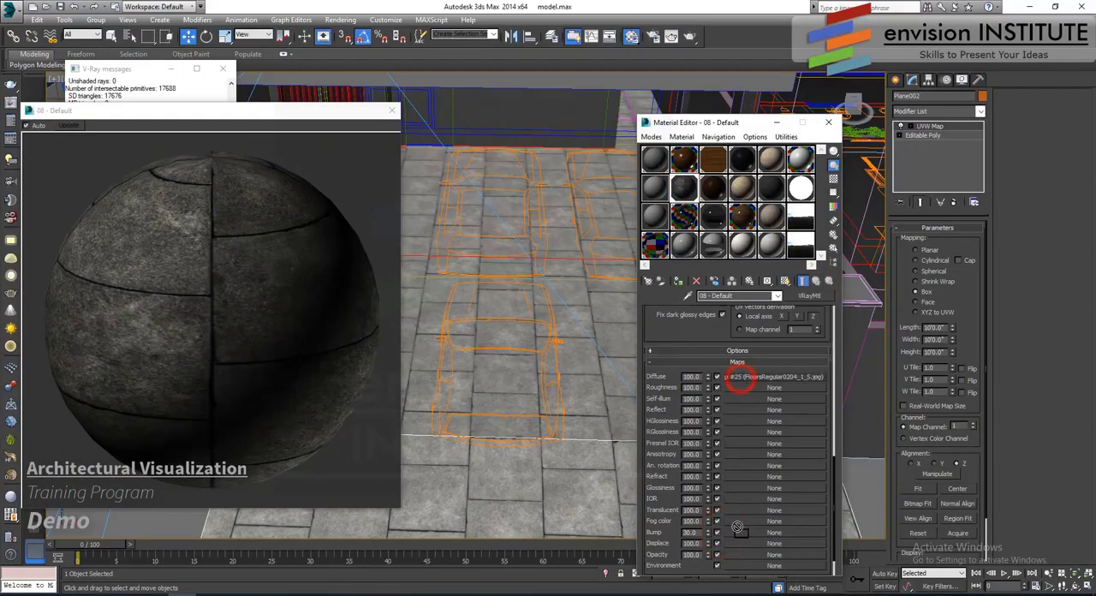
{"action": "left_click_drag", "start_coordinate": [738, 535], "coordinate": [745, 534]}
{"action": "left_click", "coordinate": [710, 386]}
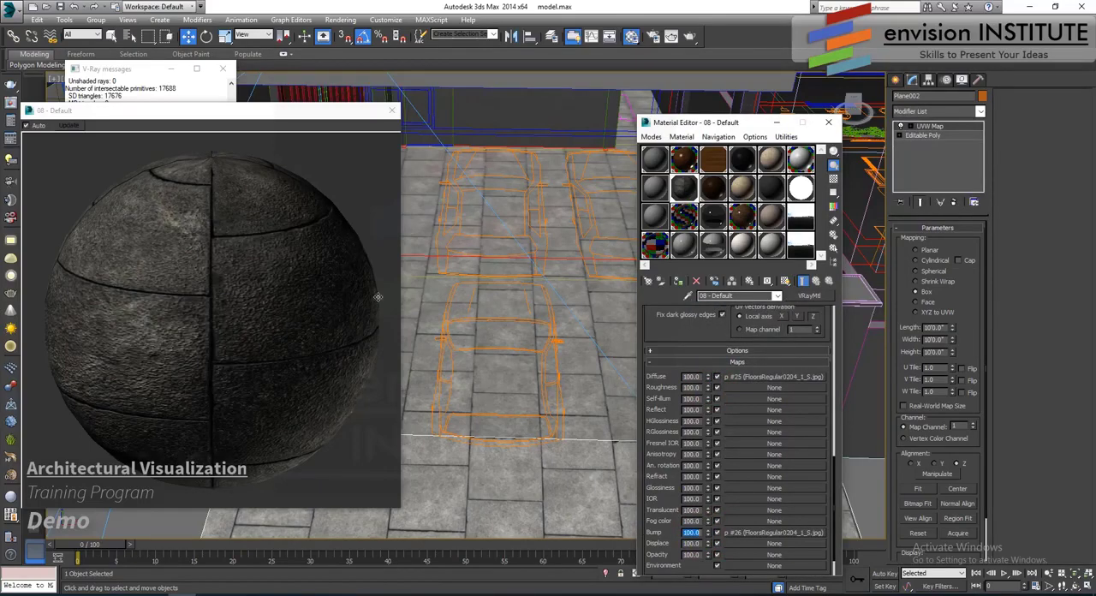
{"action": "left_click", "coordinate": [393, 111]}
- Select the lawn plane beside the driveway and change the sample material 07 - Default to VRayMtl
{"action": "scroll", "coordinate": [368, 257], "scroll_direction": "down", "scroll_amount": 3}
{"action": "middle_click_drag", "start_coordinate": [296, 295], "coordinate": [438, 281]}
{"action": "scroll", "coordinate": [426, 331], "scroll_direction": "down", "scroll_amount": 2}
{"action": "left_click", "coordinate": [402, 386]}
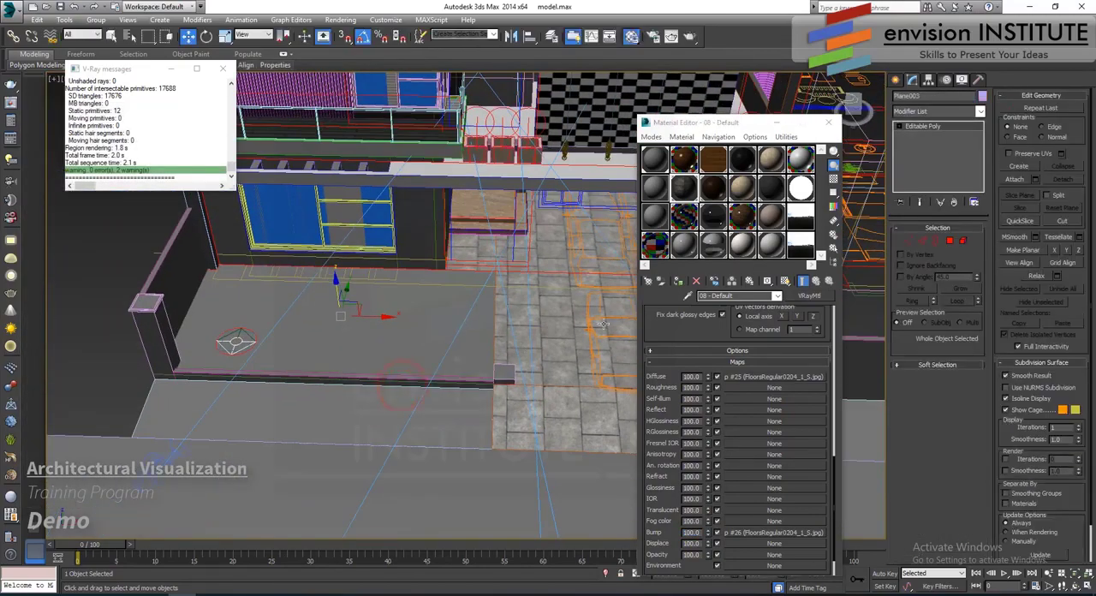
{"action": "left_click", "coordinate": [656, 188]}
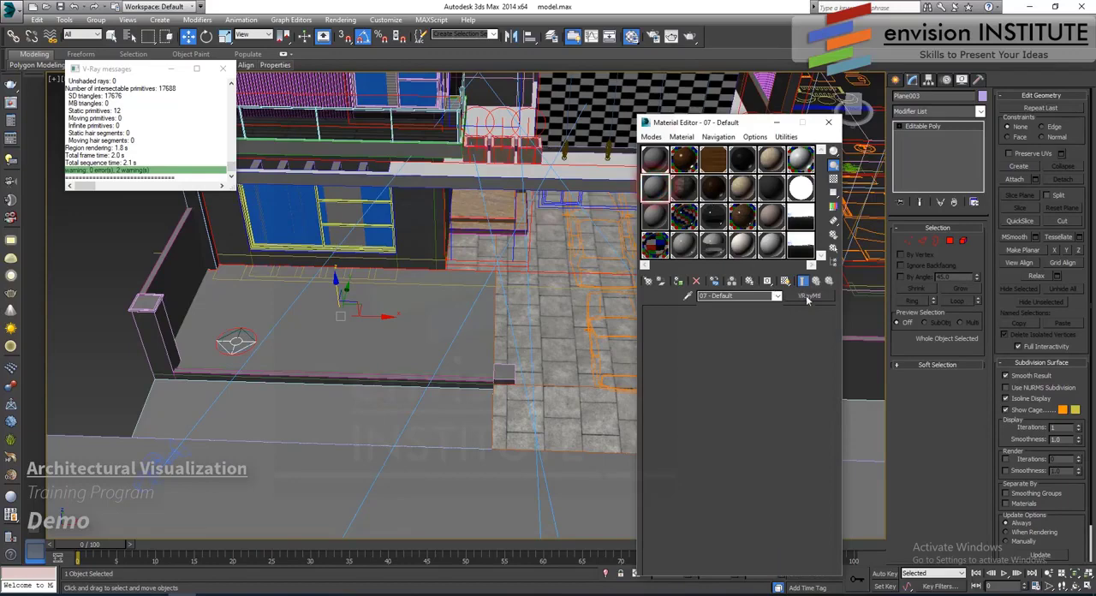
{"action": "left_click", "coordinate": [808, 296]}
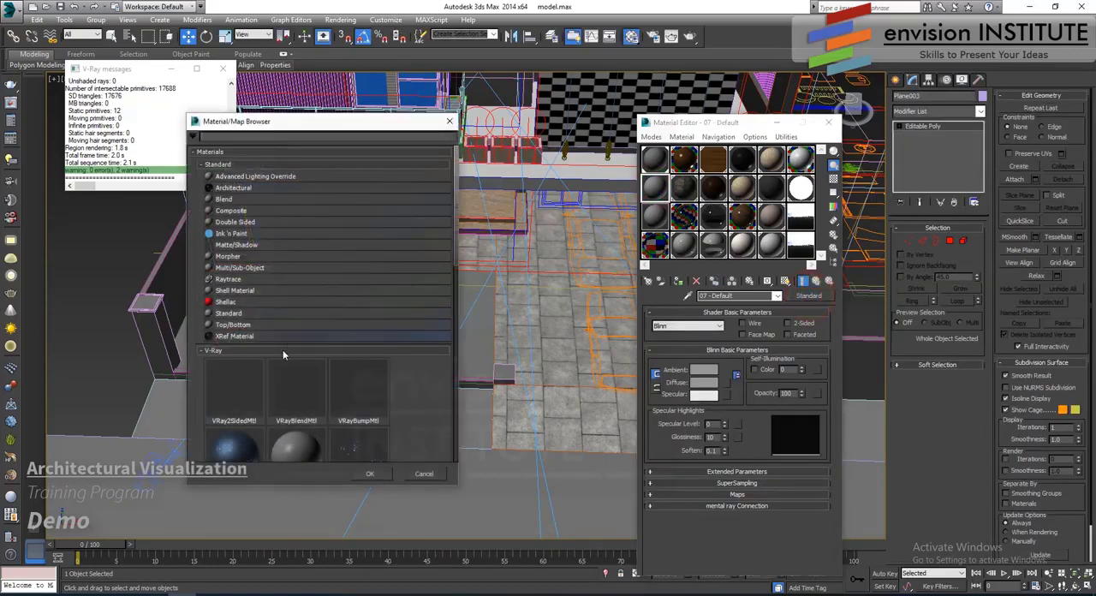
{"action": "scroll", "coordinate": [282, 355], "scroll_direction": "down", "scroll_amount": 5}
{"action": "double_click", "coordinate": [245, 374]}
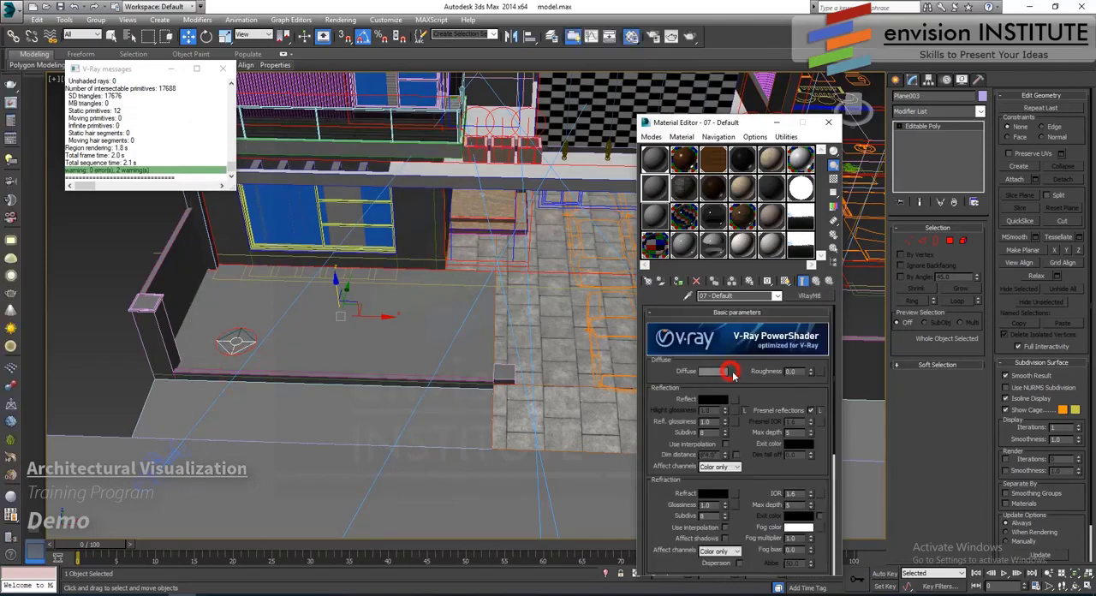
- Load Grass0131_2_S.jpg as the material's diffuse bitmap, assign the material to the lawn plane and show its texture in the viewport
{"action": "left_click", "coordinate": [724, 371]}
{"action": "scroll", "coordinate": [261, 169], "scroll_direction": "up", "scroll_amount": 6}
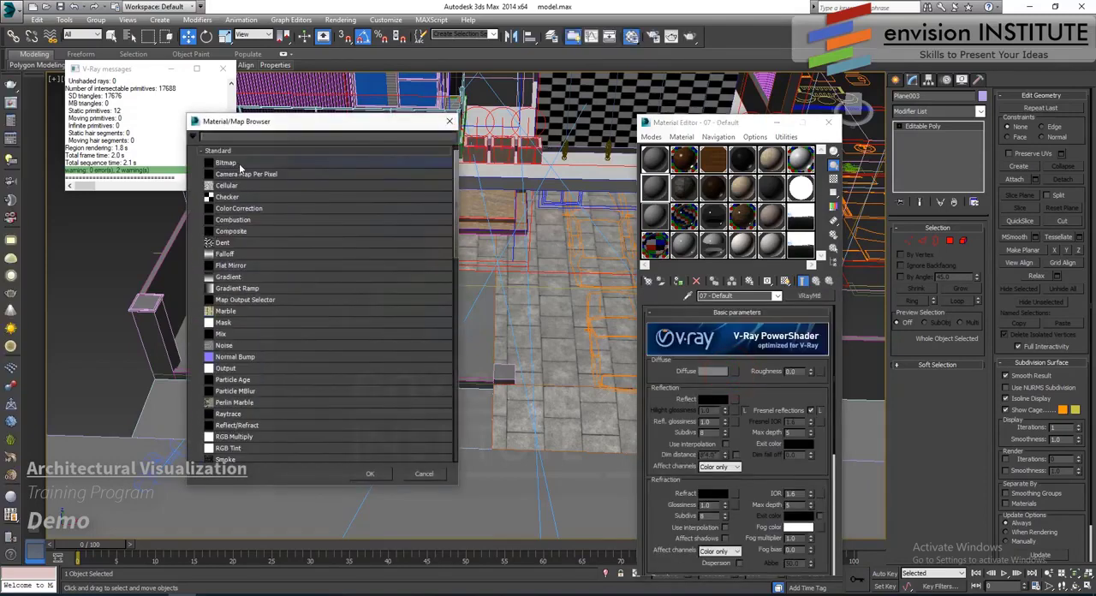
{"action": "double_click", "coordinate": [240, 181]}
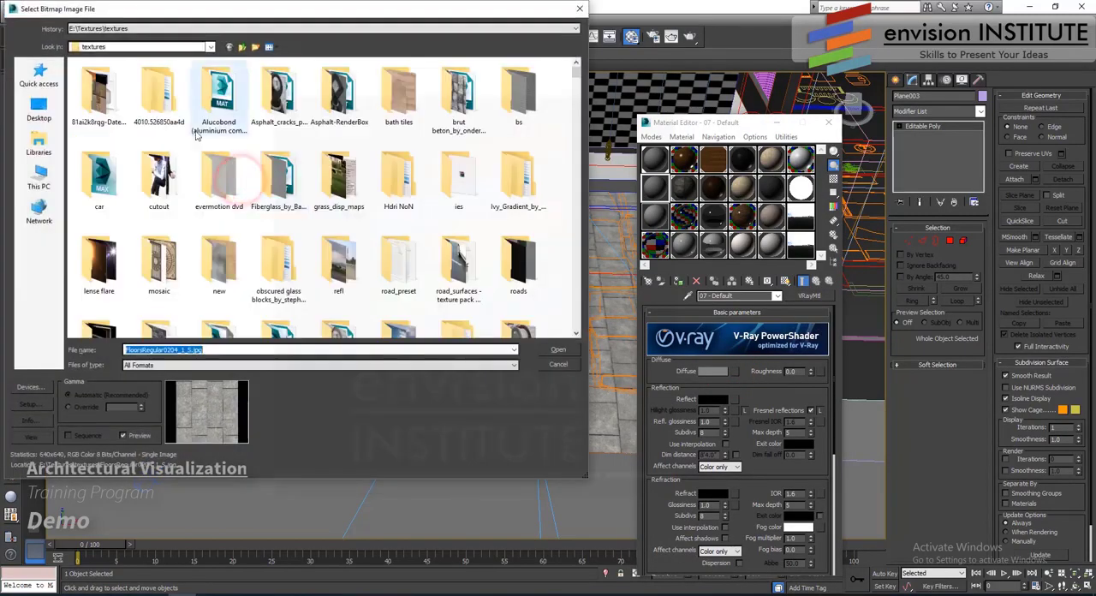
{"action": "left_click", "coordinate": [231, 182]}
{"action": "left_click", "coordinate": [338, 179]}
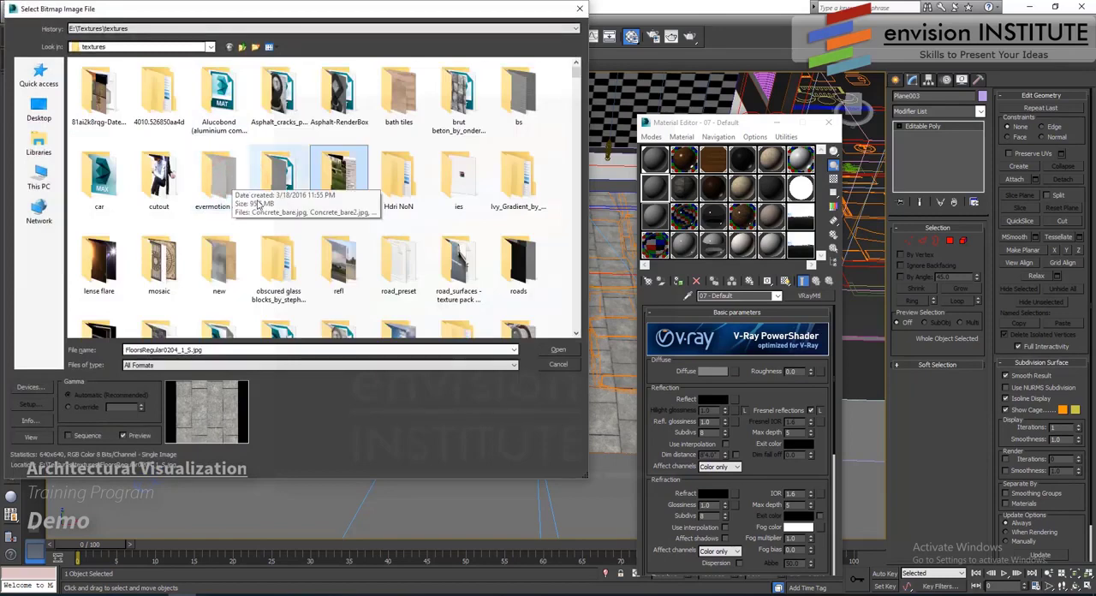
{"action": "left_click", "coordinate": [362, 272]}
{"action": "key", "text": "g"}
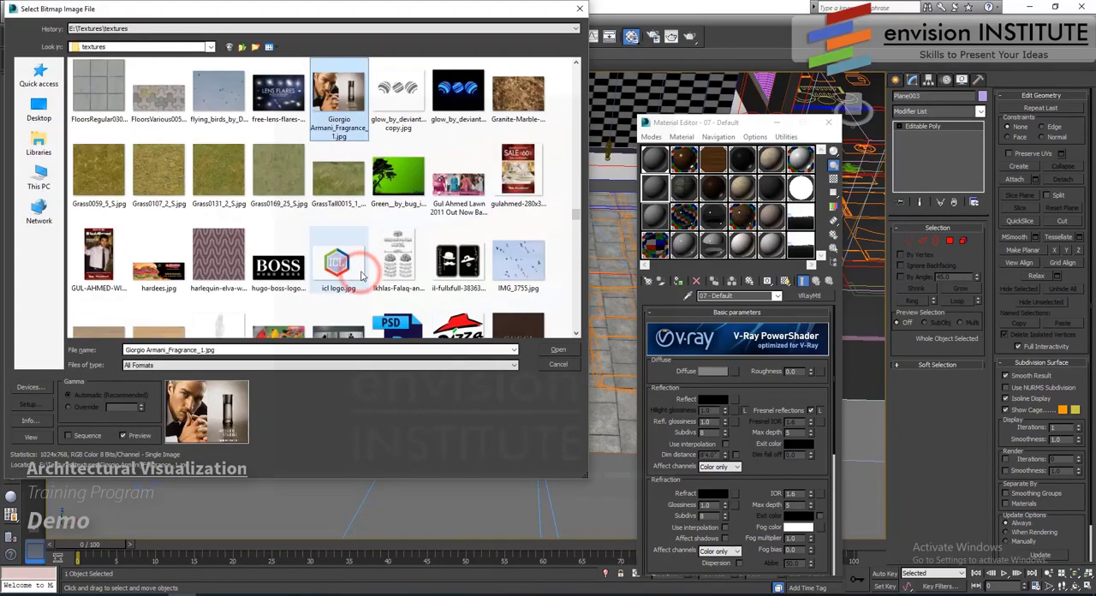
{"action": "left_click", "coordinate": [221, 173]}
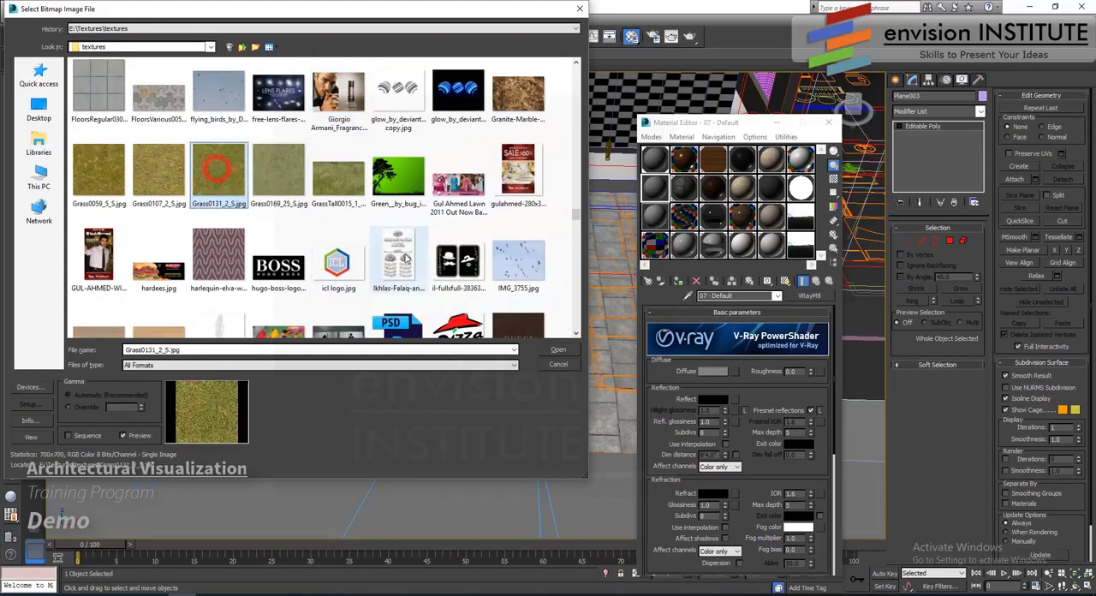
{"action": "left_click", "coordinate": [557, 350]}
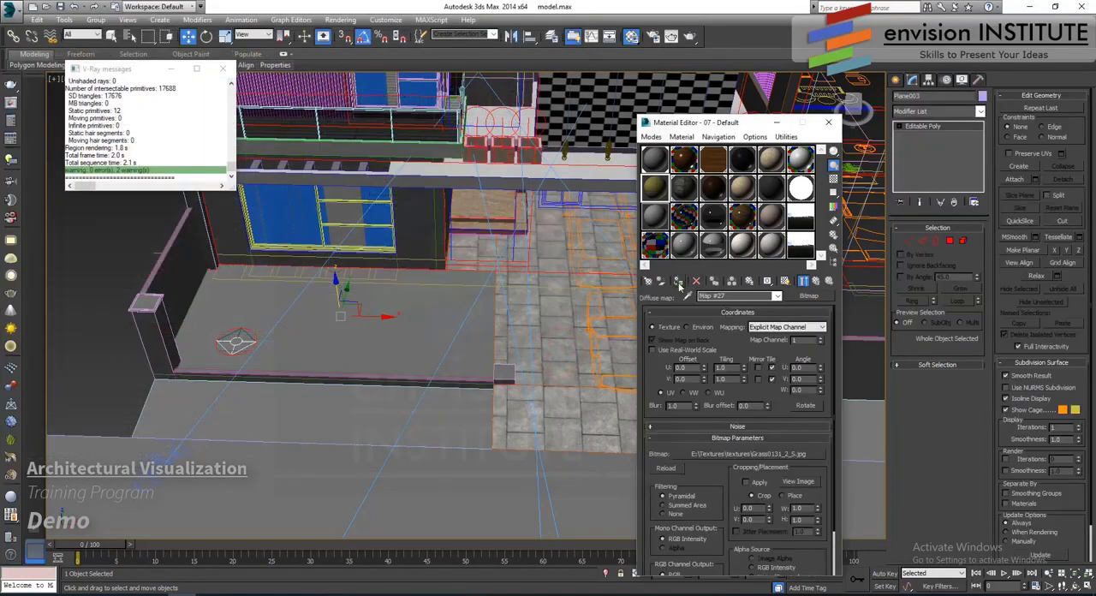
{"action": "left_click", "coordinate": [679, 281]}
{"action": "left_click", "coordinate": [785, 282]}
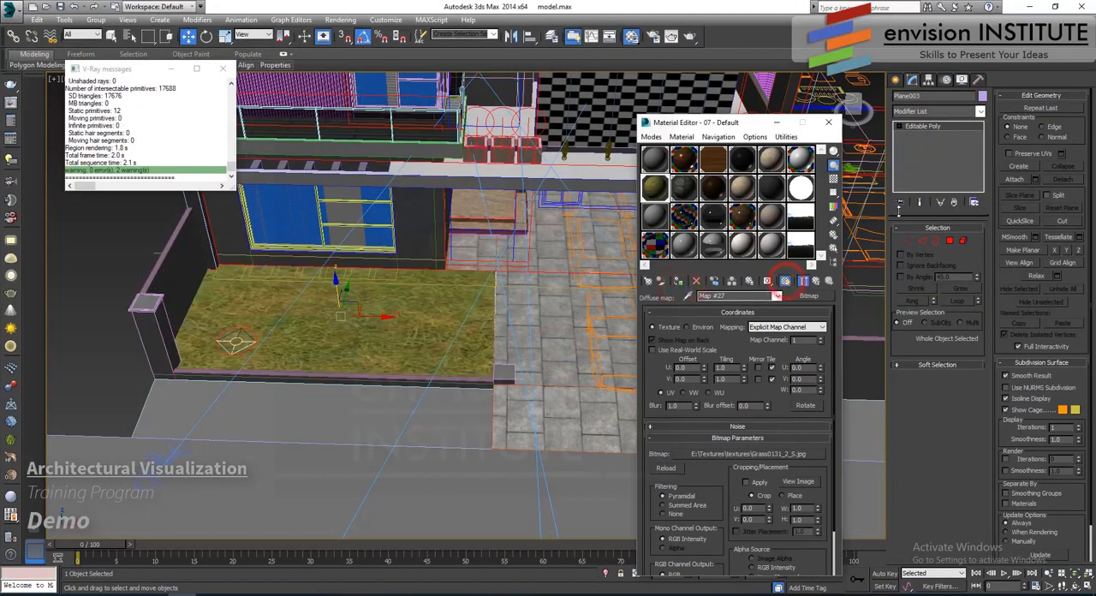
- Set the grass diffuse bitmap to map channel 2 and add a Box UVW Map on channel 2 to the lawn plane
{"action": "left_click", "coordinate": [822, 340]}
{"action": "left_click", "coordinate": [950, 112]}
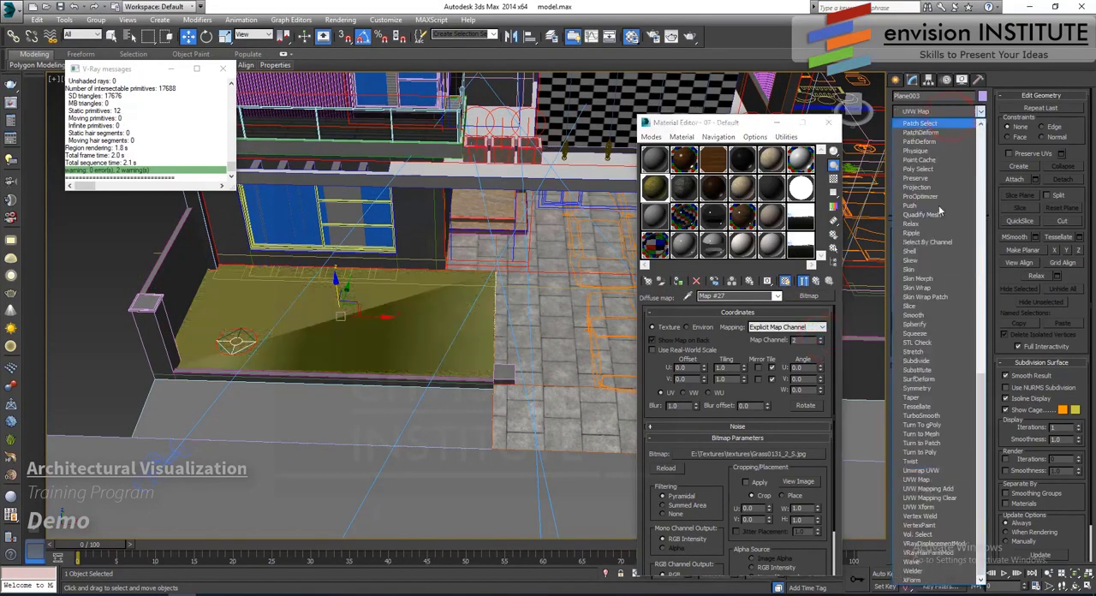
{"action": "left_click", "coordinate": [916, 479]}
{"action": "left_click", "coordinate": [917, 293]}
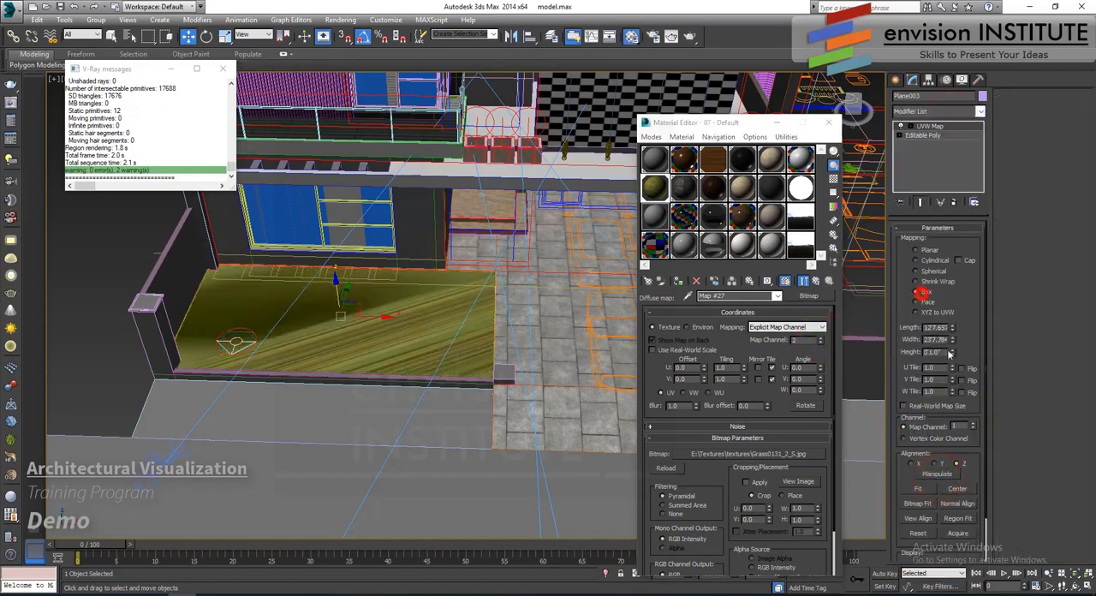
{"action": "left_click", "coordinate": [973, 425]}
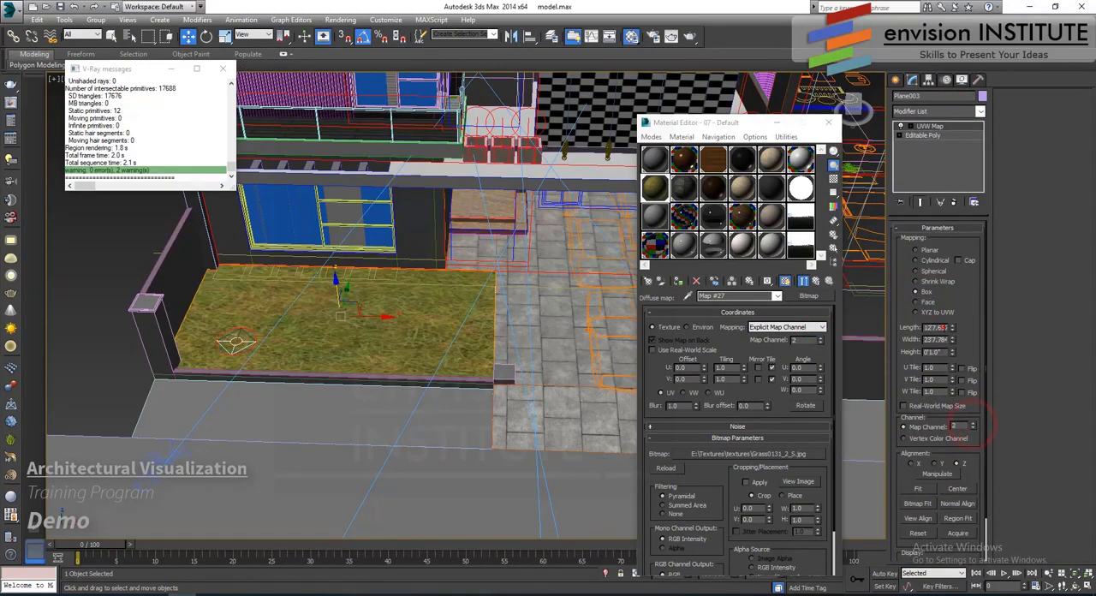
- Set the length, width and height of the lawn's UVW Map box to 20'0.0"
{"action": "type", "text": "200"}
{"action": "key", "text": "Tab"}
{"action": "type", "text": "200"}
{"action": "key", "text": "Return"}
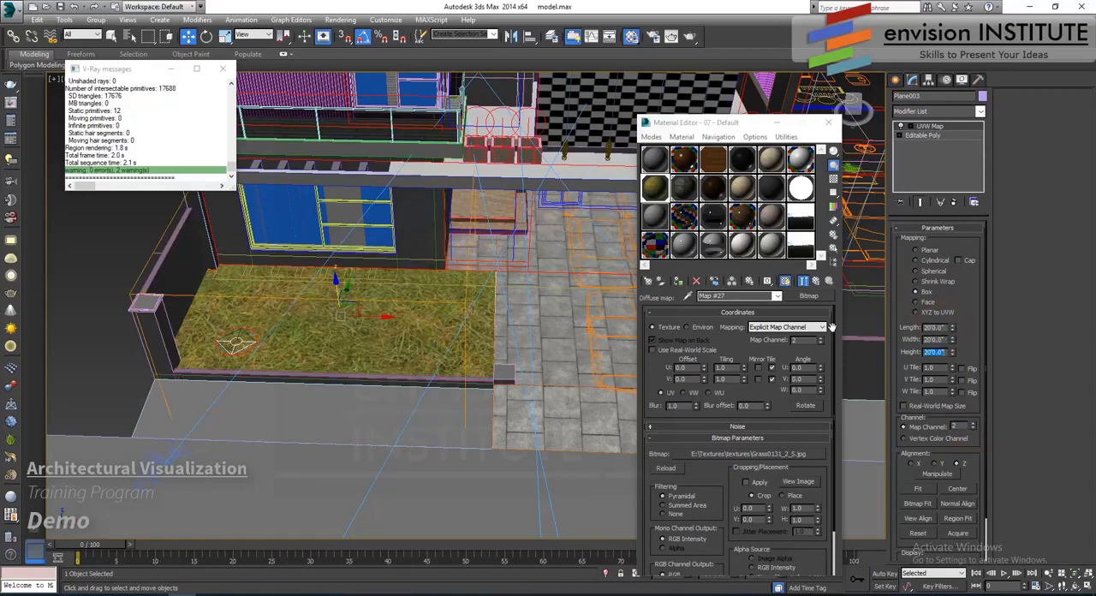
- Load grass_DISPLACEMENT.jpg from the grass_disp_maps folder as the grass material's bump bitmap
{"action": "left_click", "coordinate": [804, 281]}
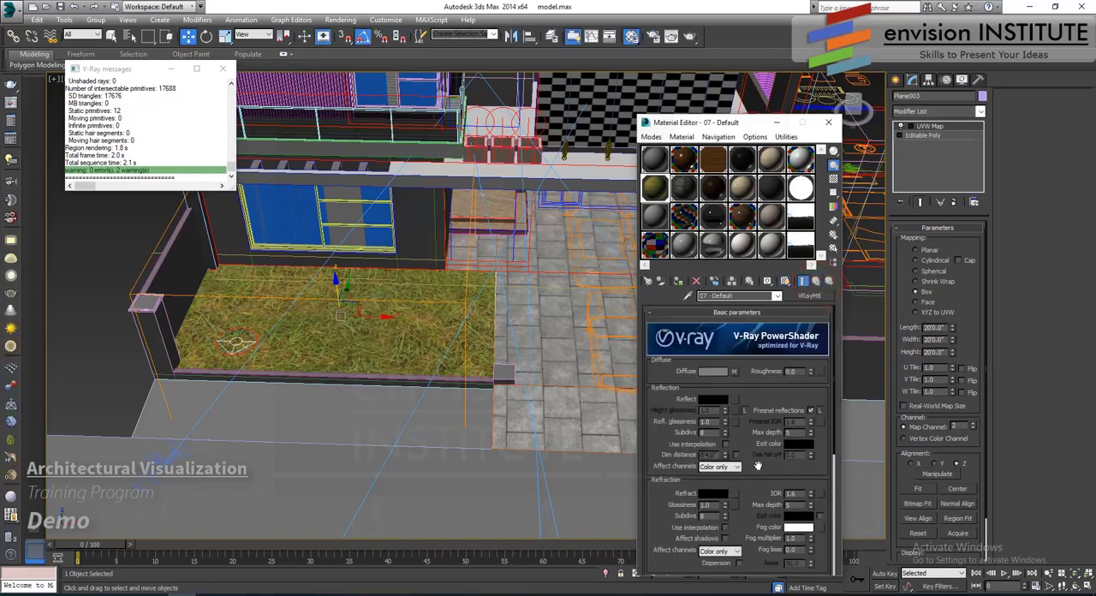
{"action": "scroll", "coordinate": [757, 465], "scroll_direction": "down", "scroll_amount": 3}
{"action": "left_click", "coordinate": [741, 557]}
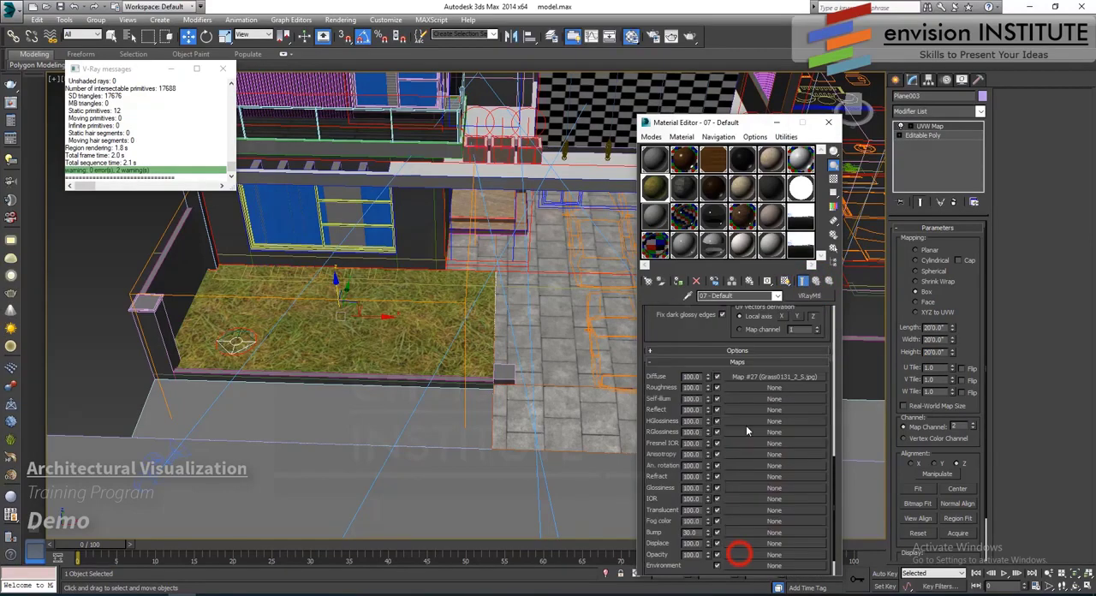
{"action": "left_click", "coordinate": [744, 533]}
{"action": "double_click", "coordinate": [229, 177]}
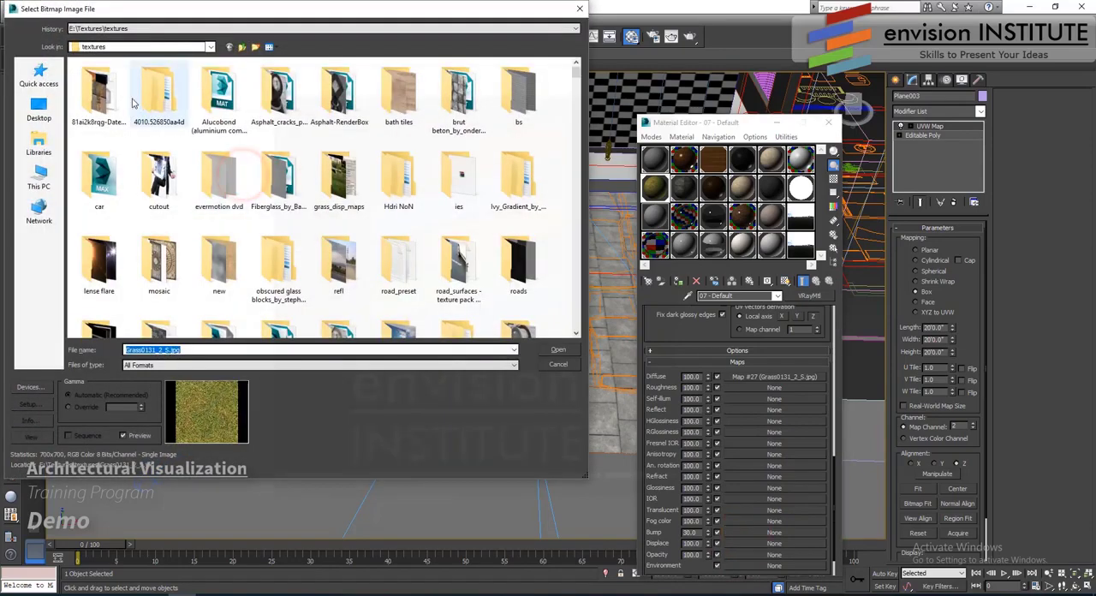
{"action": "double_click", "coordinate": [341, 181]}
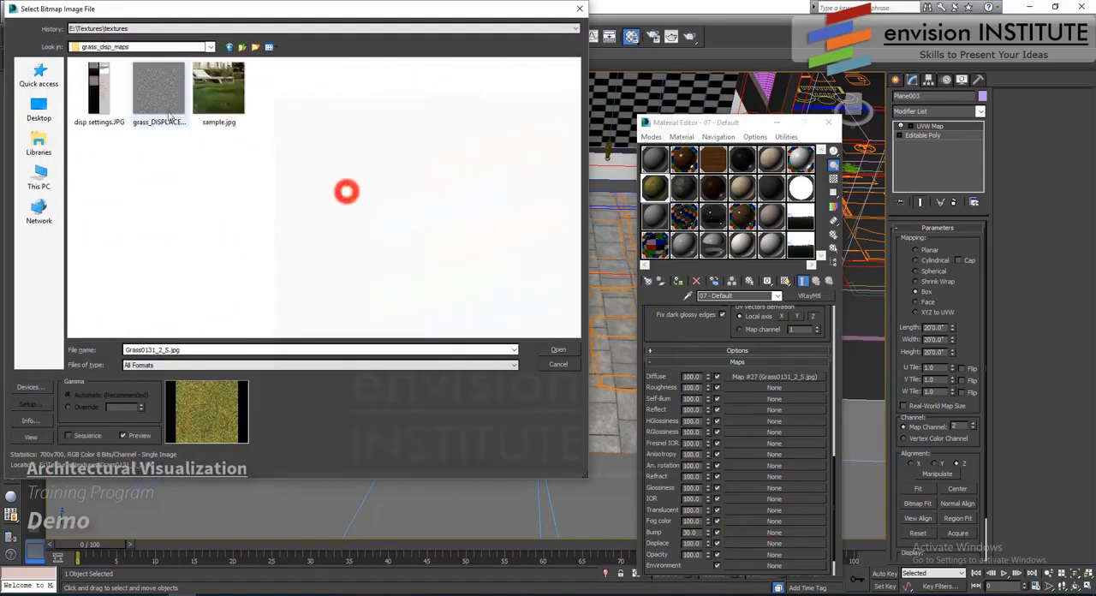
{"action": "left_click", "coordinate": [143, 92]}
{"action": "double_click", "coordinate": [143, 91]}
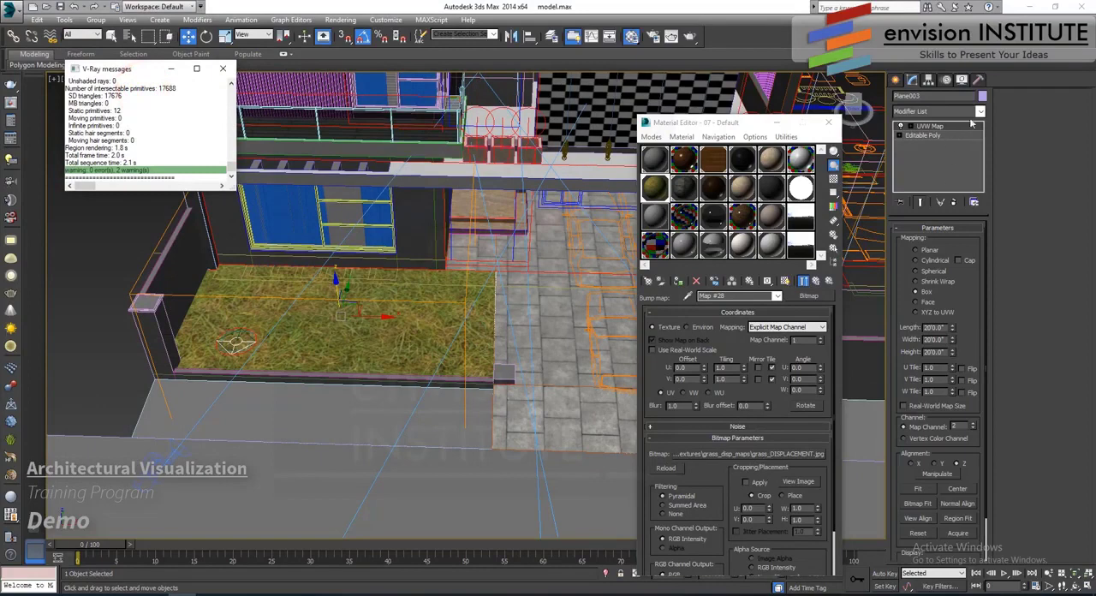
- Add a second Box UVW Map to the lawn plane on channel 1 with length, width and height of 5'0.0"
{"action": "left_click", "coordinate": [980, 111]}
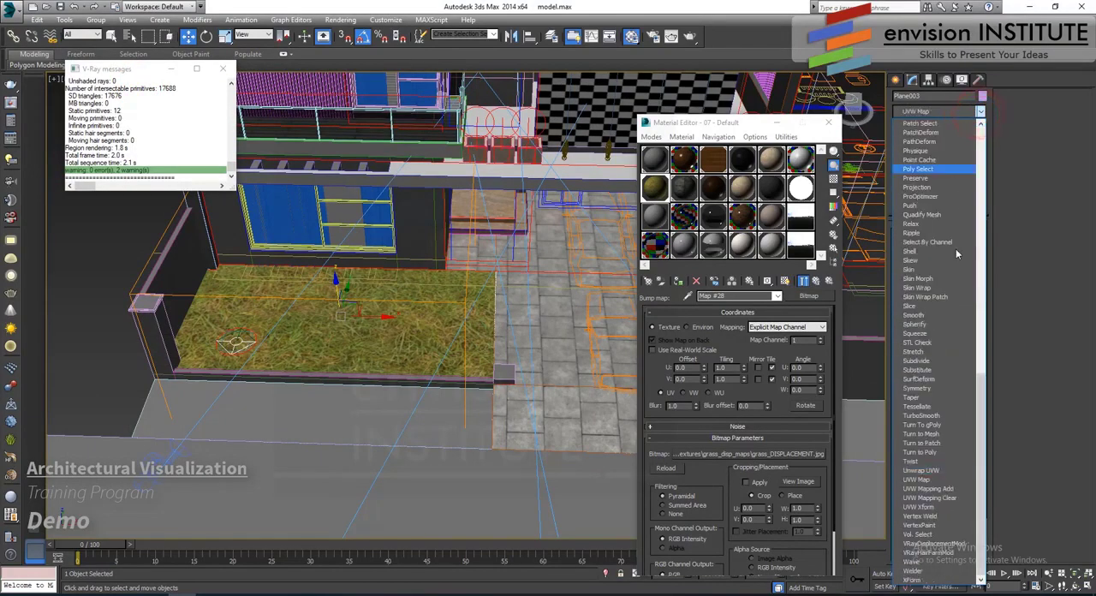
{"action": "left_click", "coordinate": [930, 478]}
{"action": "left_click", "coordinate": [915, 291]}
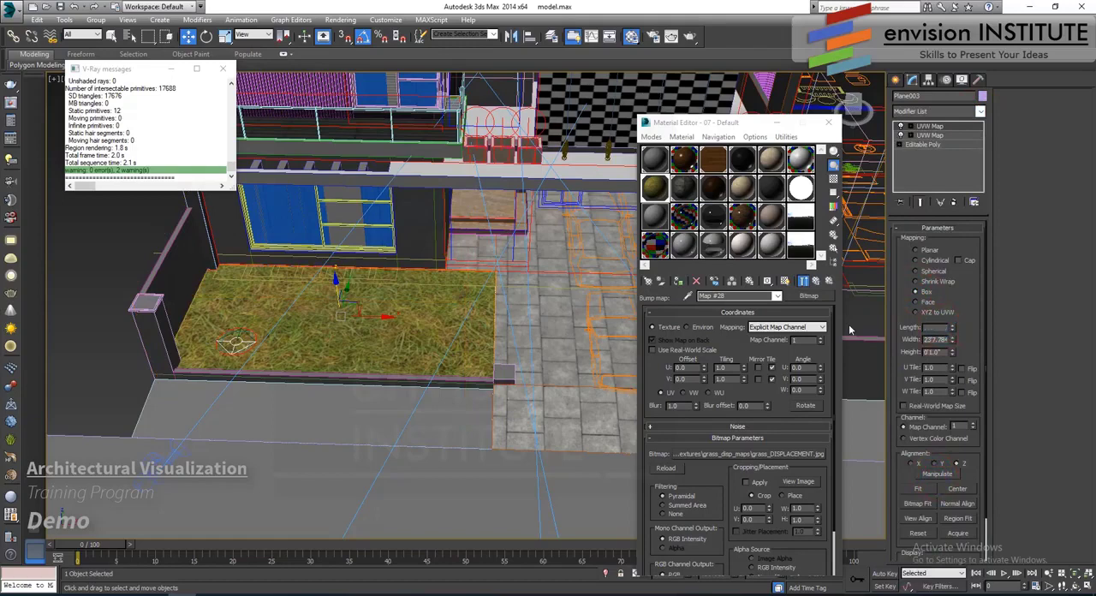
{"action": "key", "text": "Tab"}
{"action": "type", "text": "60"}
{"action": "key", "text": "Tab"}
{"action": "type", "text": "60"}
{"action": "key", "text": "Return"}
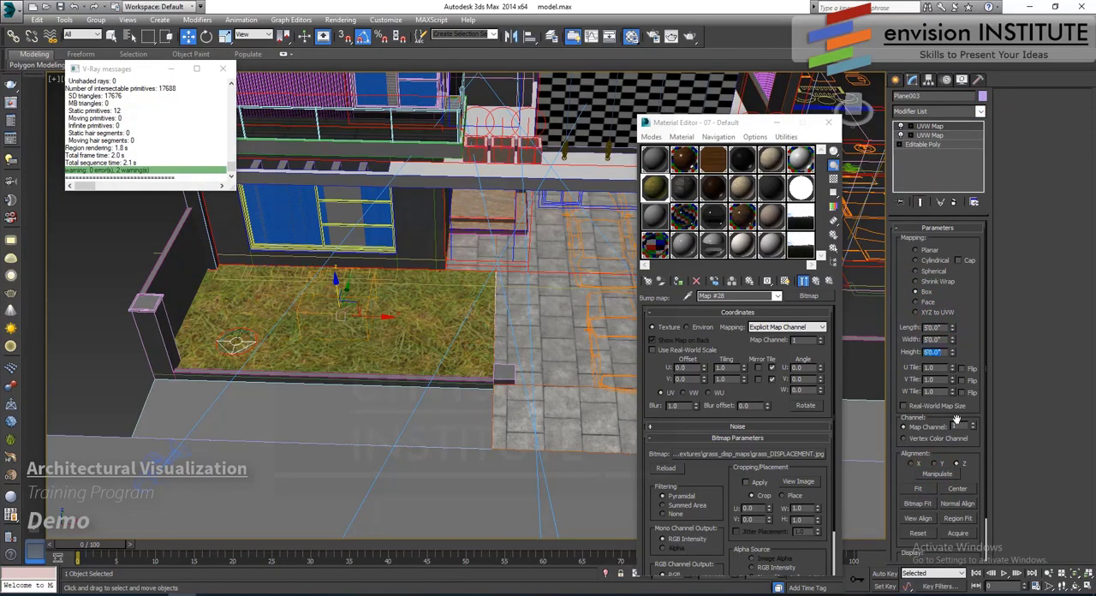
- Add a VRayDisplacementMod to the lawn using an instance of the bump map as its texmap, with amount 0'3.0" and shift -0'2.0"
{"action": "left_click", "coordinate": [981, 112]}
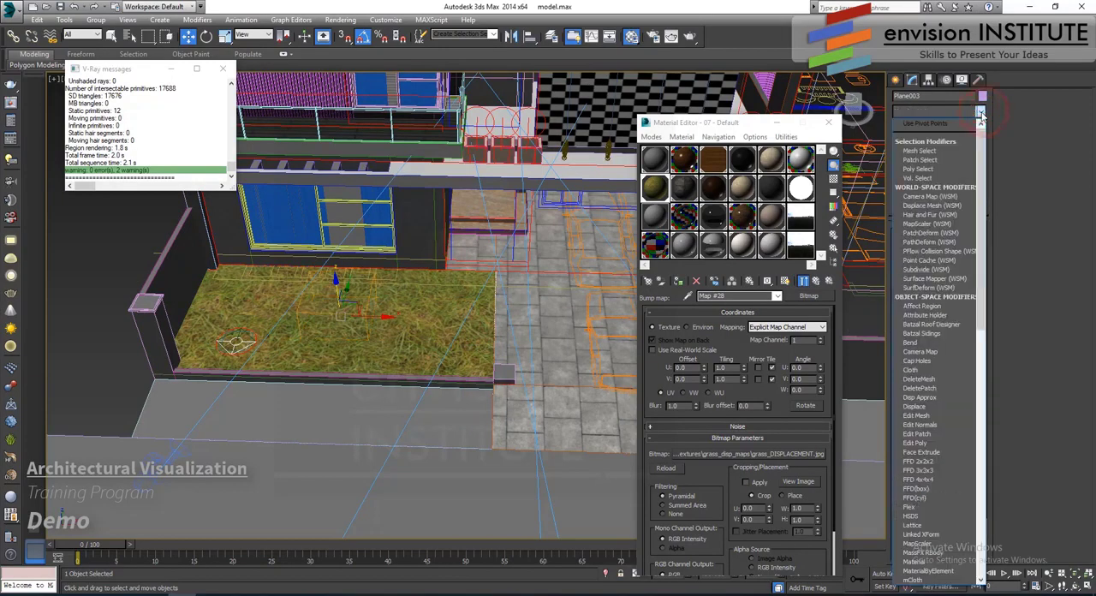
{"action": "scroll", "coordinate": [937, 343], "scroll_direction": "down", "scroll_amount": 20}
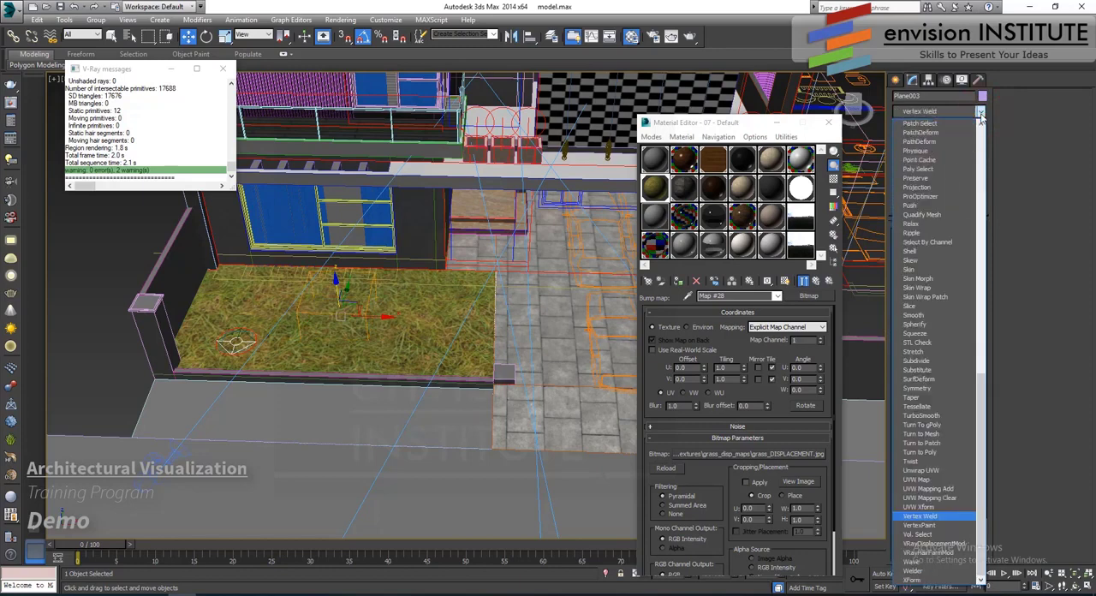
{"action": "left_click", "coordinate": [937, 544]}
{"action": "left_click", "coordinate": [813, 281]}
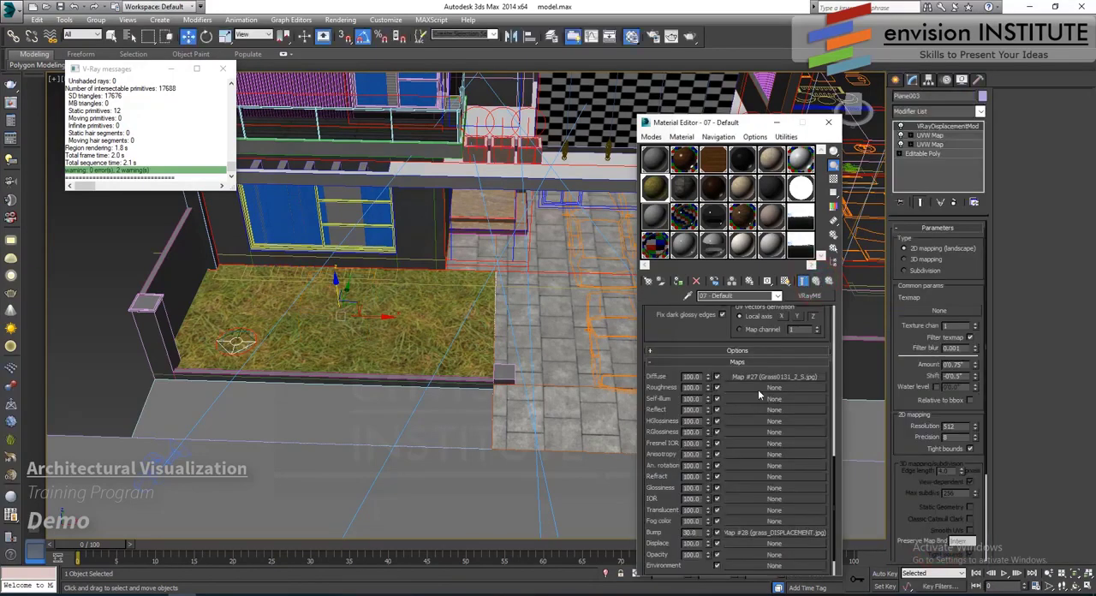
{"action": "left_click_drag", "start_coordinate": [902, 444], "coordinate": [939, 311]}
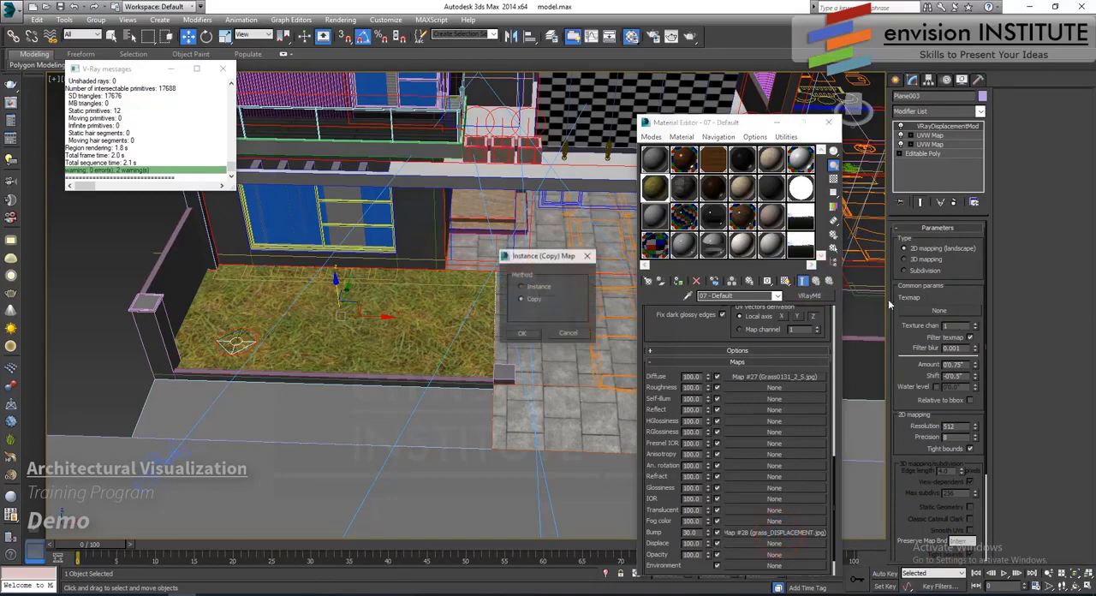
{"action": "left_click", "coordinate": [526, 334]}
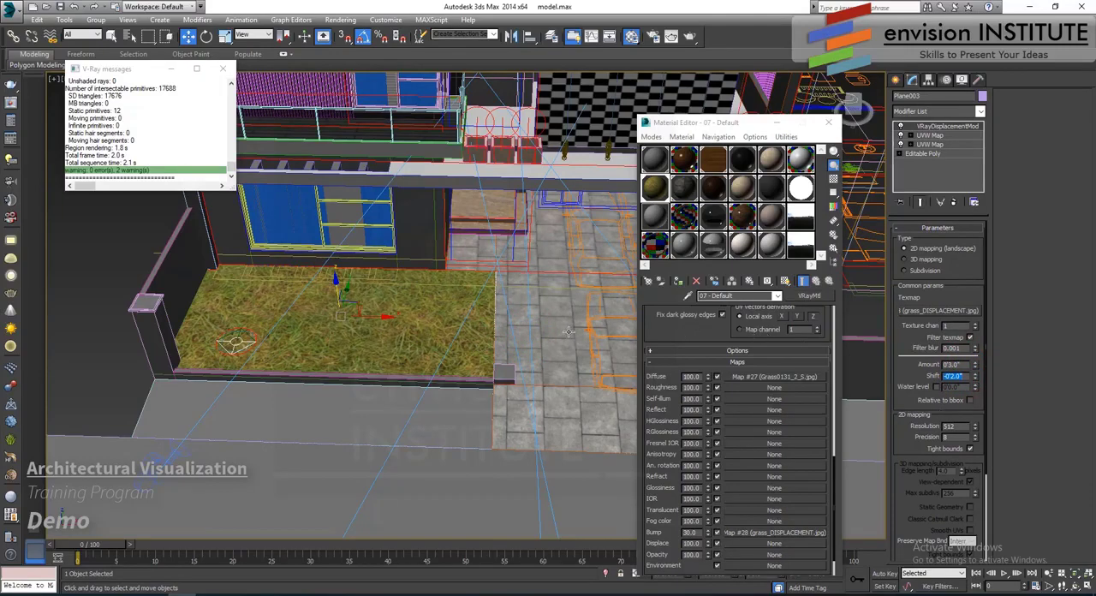
- Copy the lawn's UVW Map and displacement modifiers, paste them as instances onto the strip in front of the boundary wall, and assign it the grass material
{"action": "left_click", "coordinate": [930, 145]}
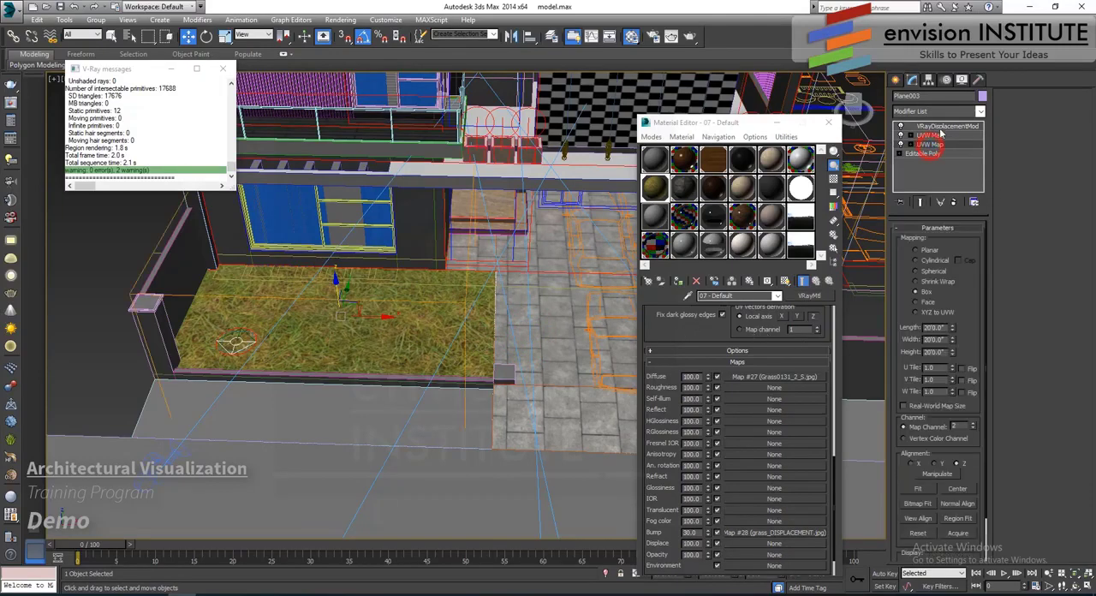
{"action": "right_click", "coordinate": [933, 143]}
{"action": "left_click", "coordinate": [965, 172]}
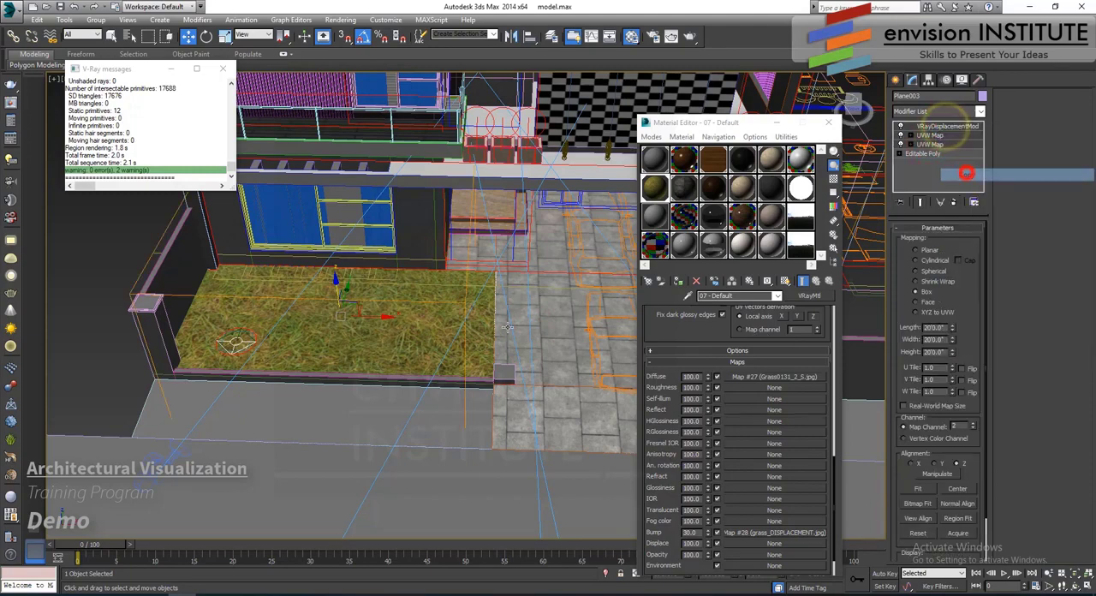
{"action": "left_click", "coordinate": [367, 403]}
{"action": "right_click", "coordinate": [939, 126]}
{"action": "left_click", "coordinate": [970, 144]}
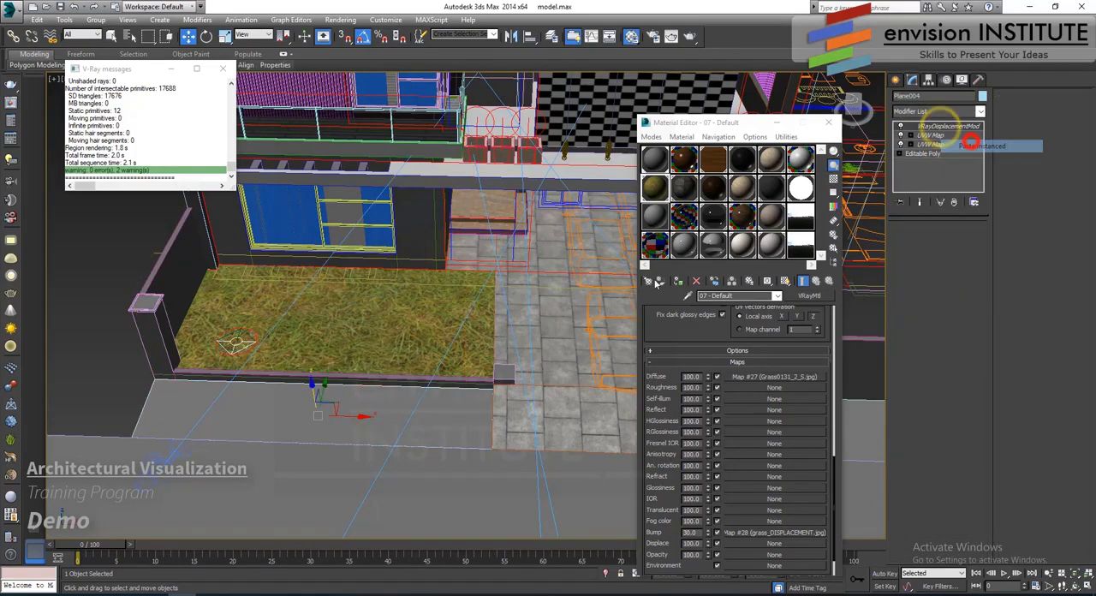
{"action": "left_click", "coordinate": [677, 280]}
- Paste the copied modifiers as instances onto the ground strip across the driveway, assign it the grass material and clear the selection
{"action": "middle_click_drag", "start_coordinate": [599, 385], "coordinate": [490, 371]}
{"action": "left_click", "coordinate": [500, 373]}
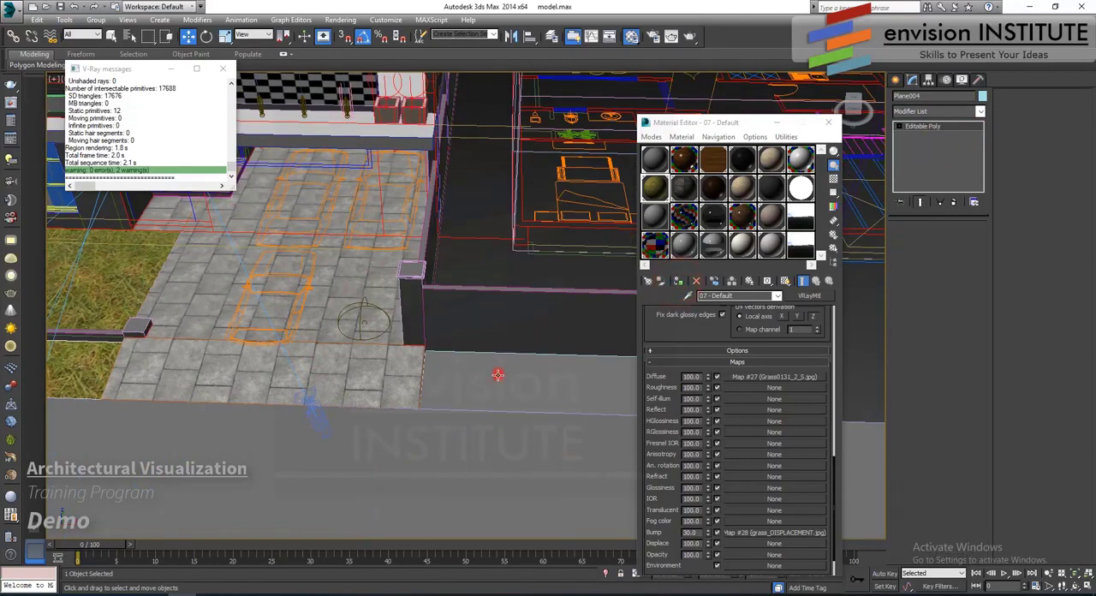
{"action": "right_click", "coordinate": [914, 128]}
{"action": "left_click", "coordinate": [954, 143]}
{"action": "left_click", "coordinate": [676, 280]}
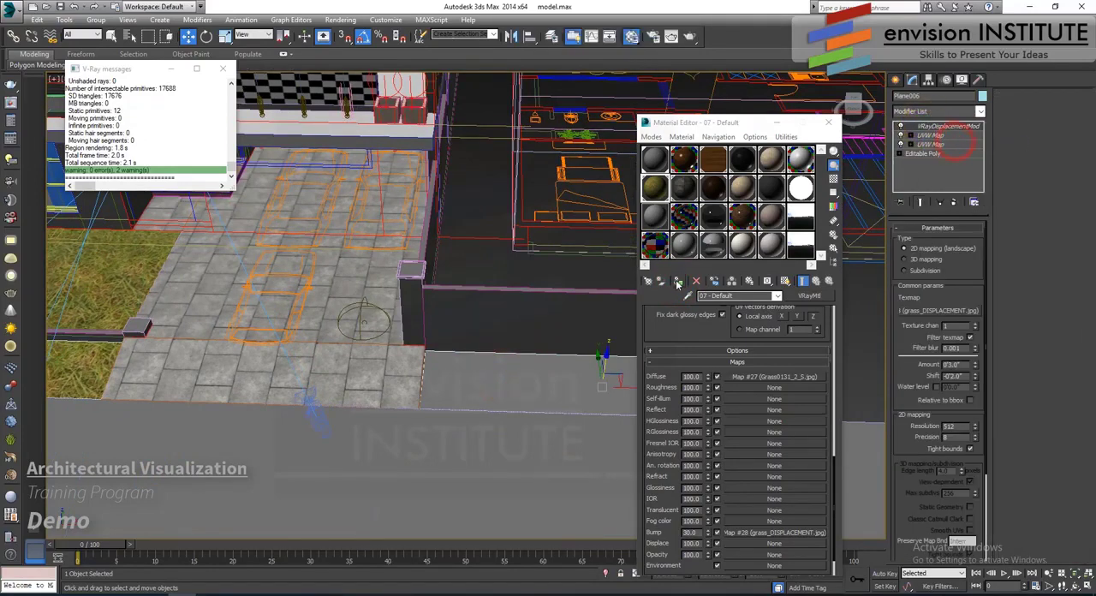
{"action": "left_click", "coordinate": [484, 265]}
- Switch to the Camera001 view and render a region covering the lawn strips and most of the driveway
{"action": "middle_click_drag", "start_coordinate": [499, 303], "coordinate": [558, 306]}
{"action": "key", "text": "c"}
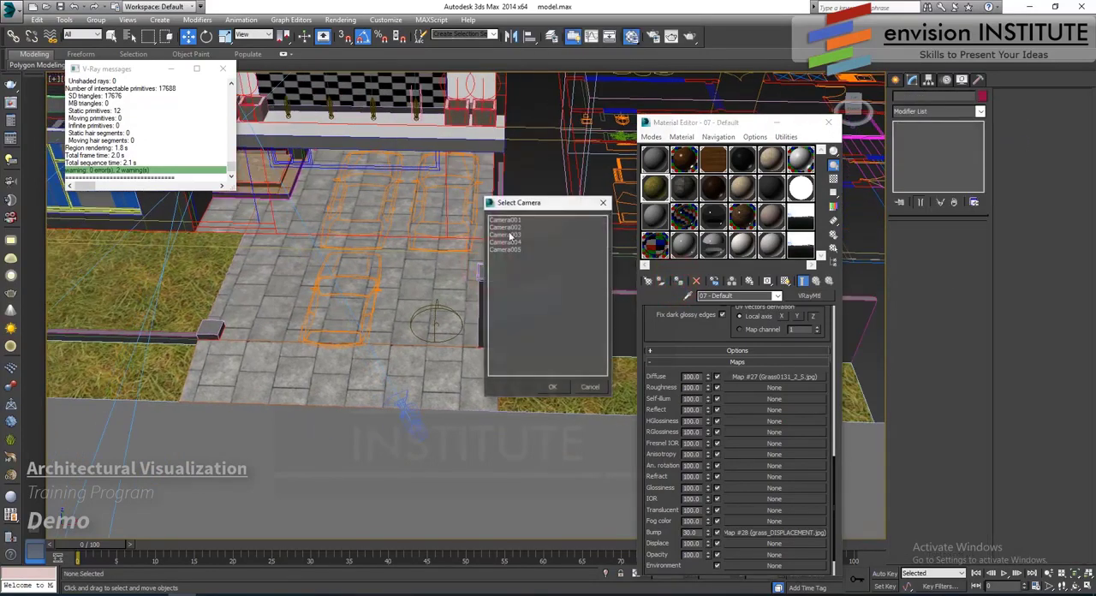
{"action": "double_click", "coordinate": [507, 219]}
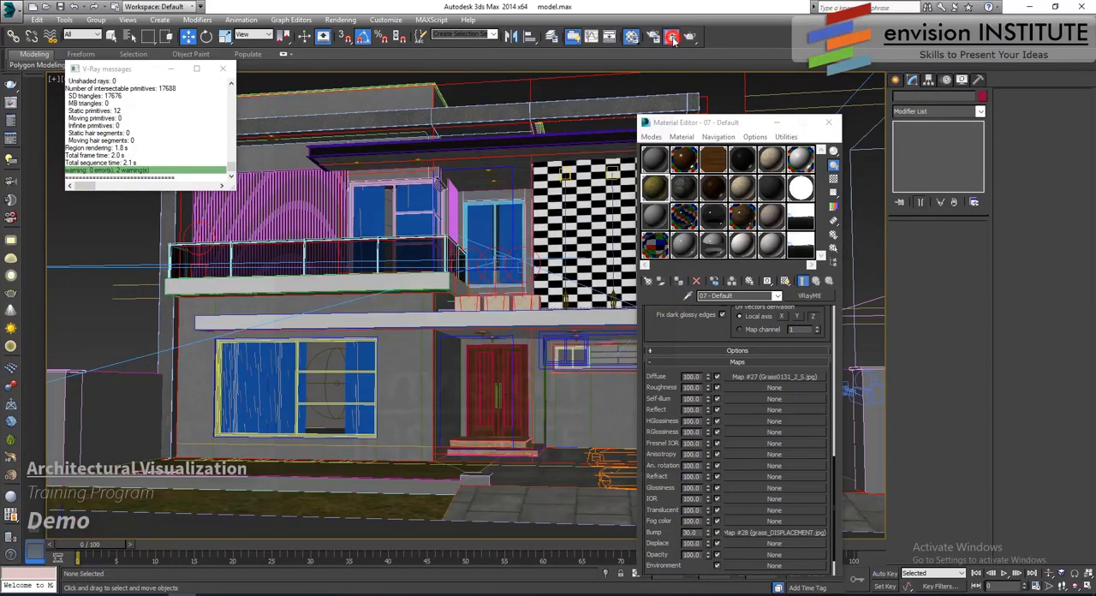
{"action": "left_click", "coordinate": [673, 37]}
{"action": "left_click", "coordinate": [118, 125]}
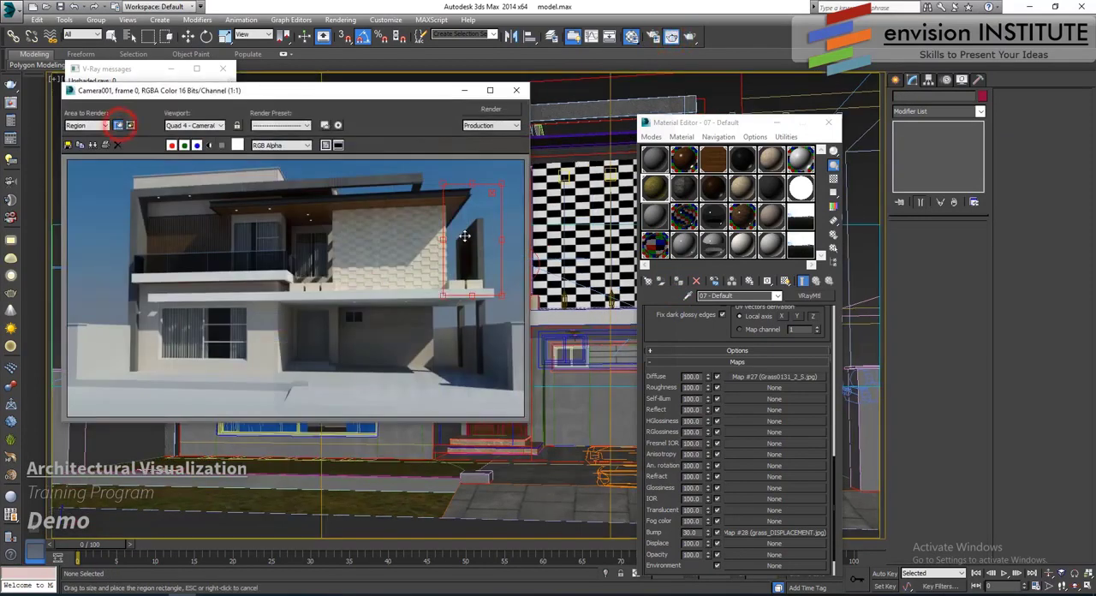
{"action": "left_click_drag", "start_coordinate": [467, 240], "coordinate": [68, 359]}
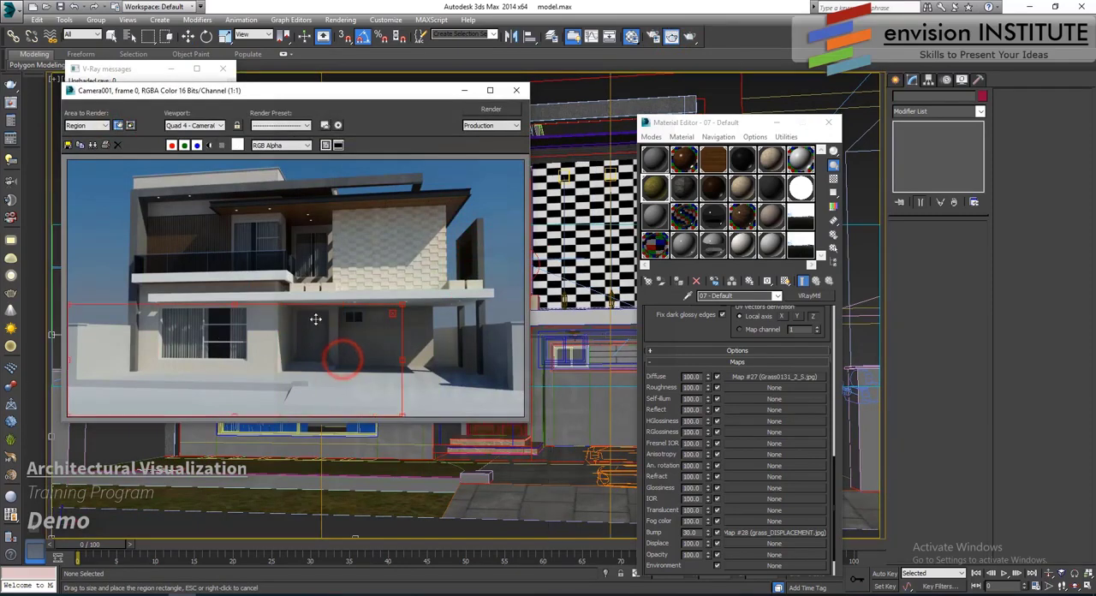
{"action": "left_click_drag", "start_coordinate": [237, 305], "coordinate": [241, 364]}
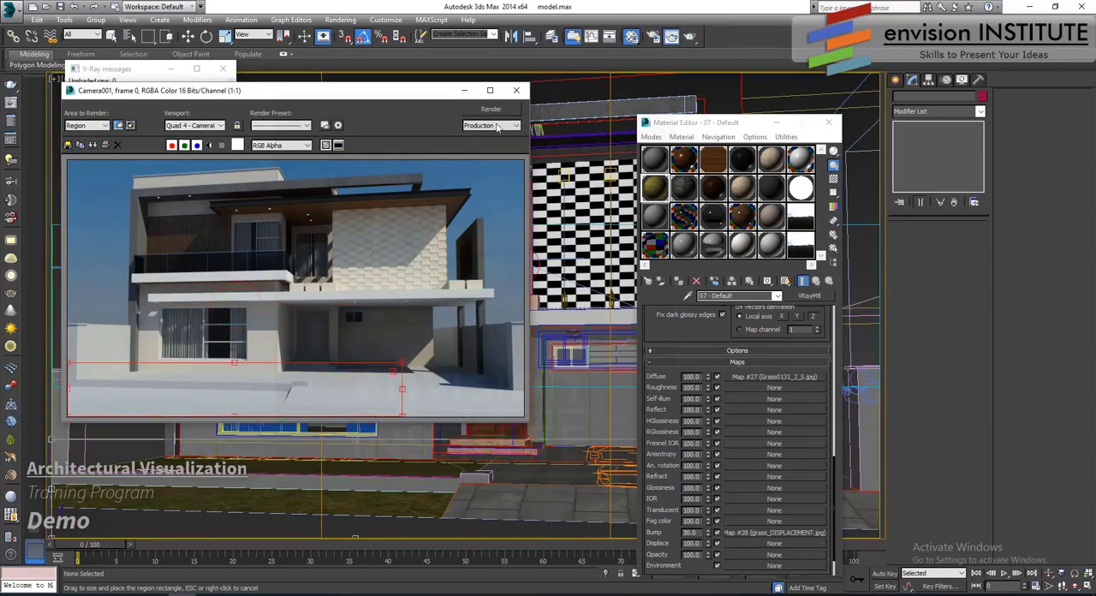
{"action": "left_click", "coordinate": [491, 110]}
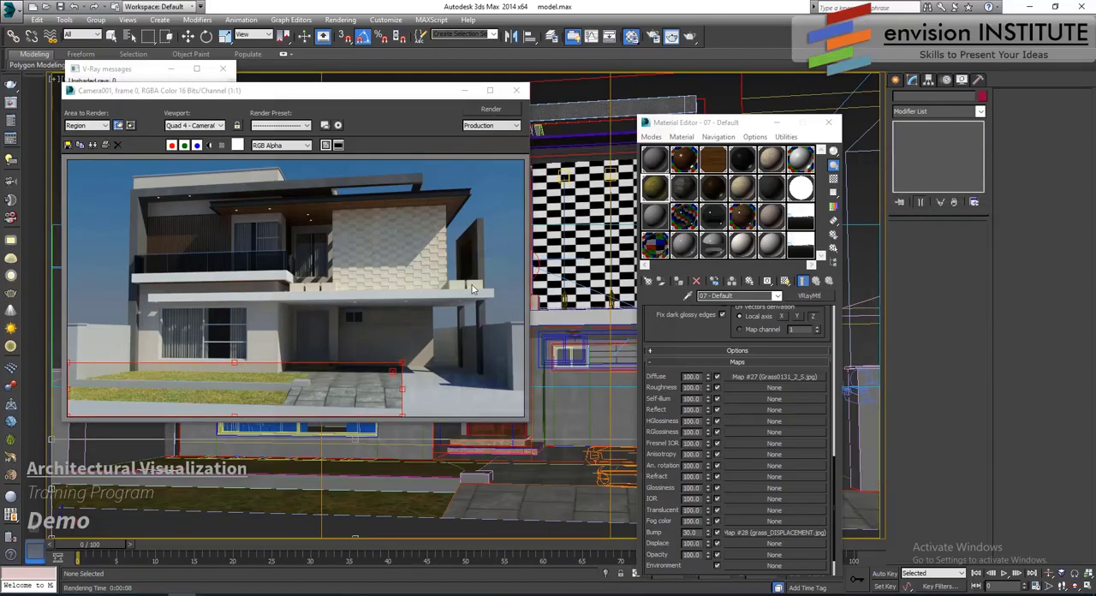
- Enable the color map in the grass diffuse bitmap's output and add a Bezier point midway along the curve
{"action": "left_click", "coordinate": [769, 377]}
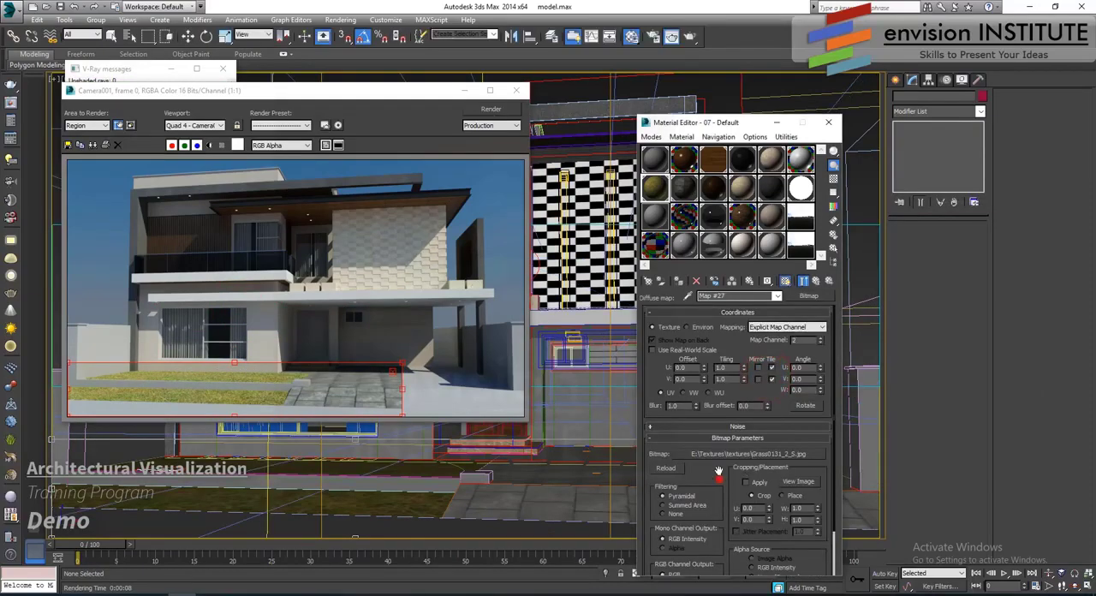
{"action": "left_click_drag", "start_coordinate": [719, 479], "coordinate": [720, 427]}
{"action": "left_click", "coordinate": [724, 570]}
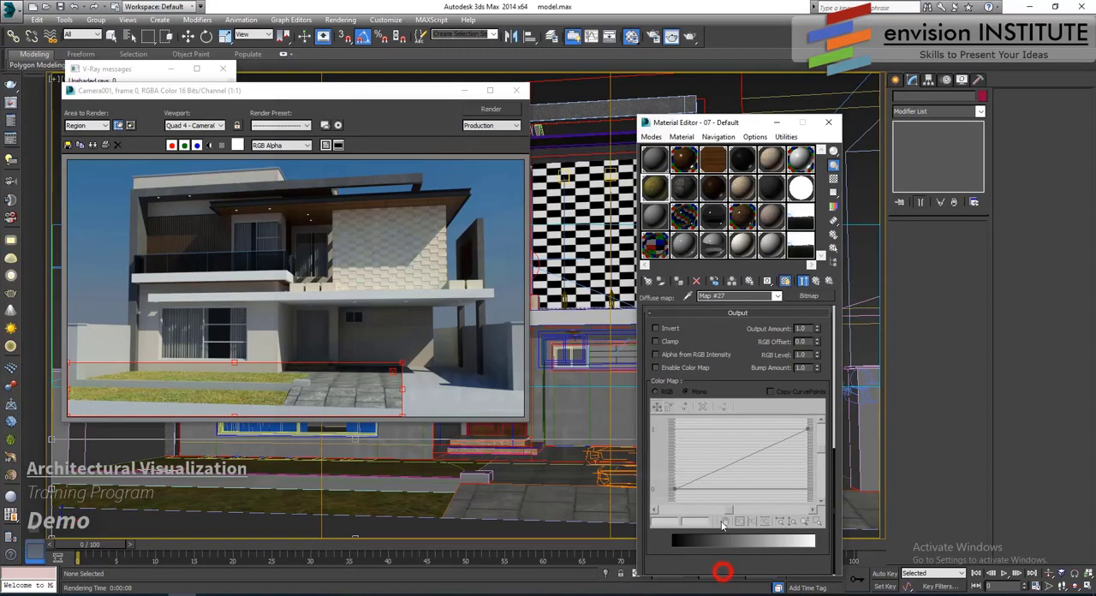
{"action": "left_click", "coordinate": [656, 367]}
{"action": "left_click_drag", "start_coordinate": [689, 408], "coordinate": [682, 419]}
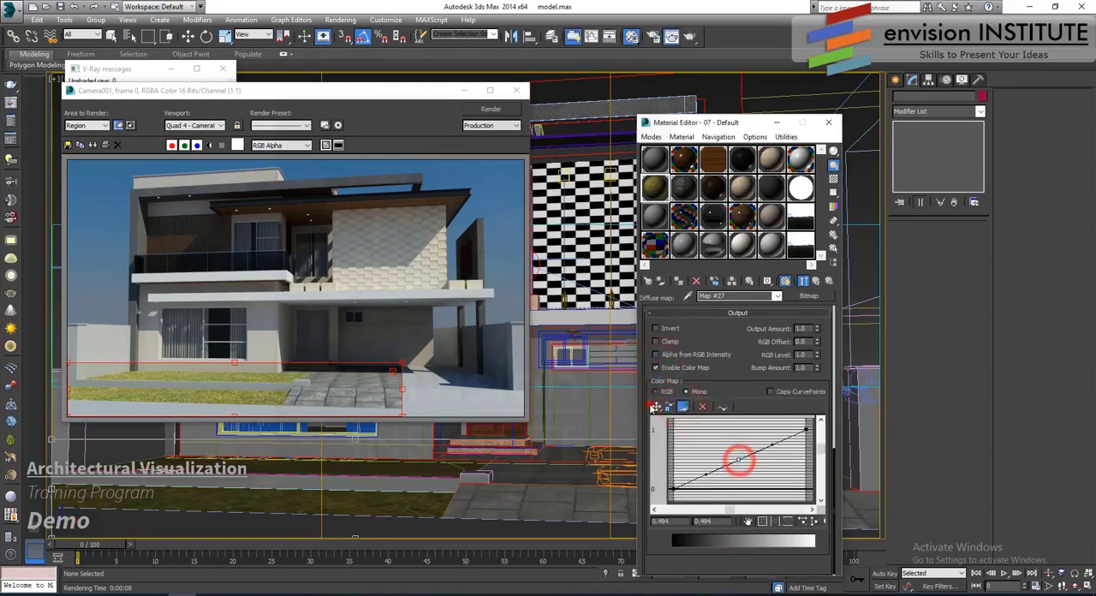
- Lower the grass curve's middle point to about 0.54, 0.34 and render the ground region again
{"action": "left_click", "coordinate": [655, 407]}
{"action": "left_click_drag", "start_coordinate": [737, 460], "coordinate": [743, 474]}
{"action": "left_click", "coordinate": [328, 312]}
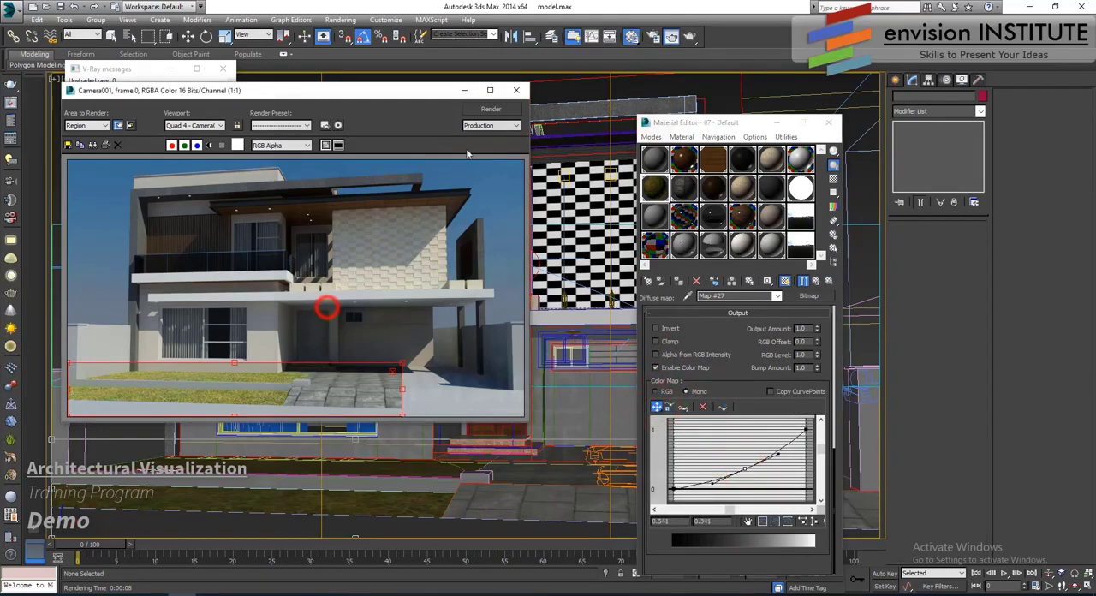
{"action": "left_click", "coordinate": [490, 109]}
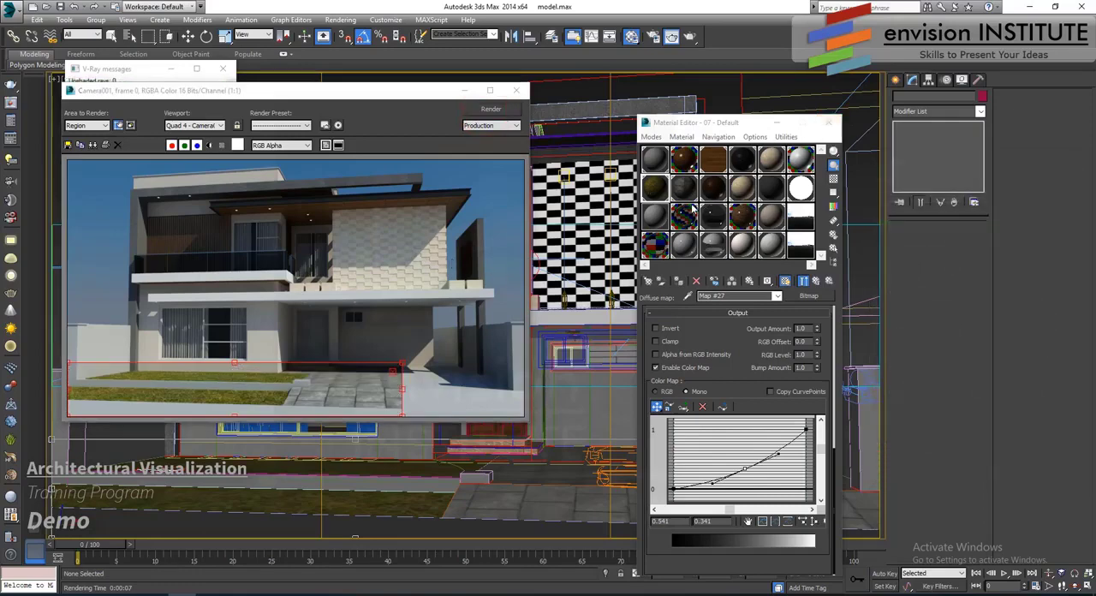
- Convert the unused 13 - Default material to a VRayMtl
{"action": "left_click", "coordinate": [663, 218]}
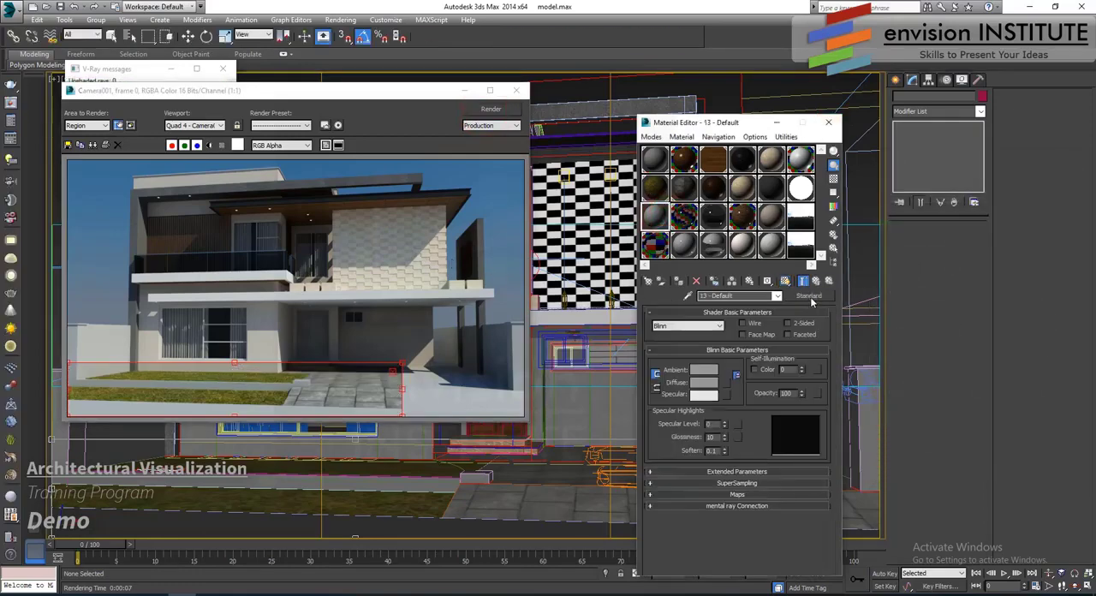
{"action": "left_click", "coordinate": [809, 296]}
{"action": "scroll", "coordinate": [296, 349], "scroll_direction": "down", "scroll_amount": 6}
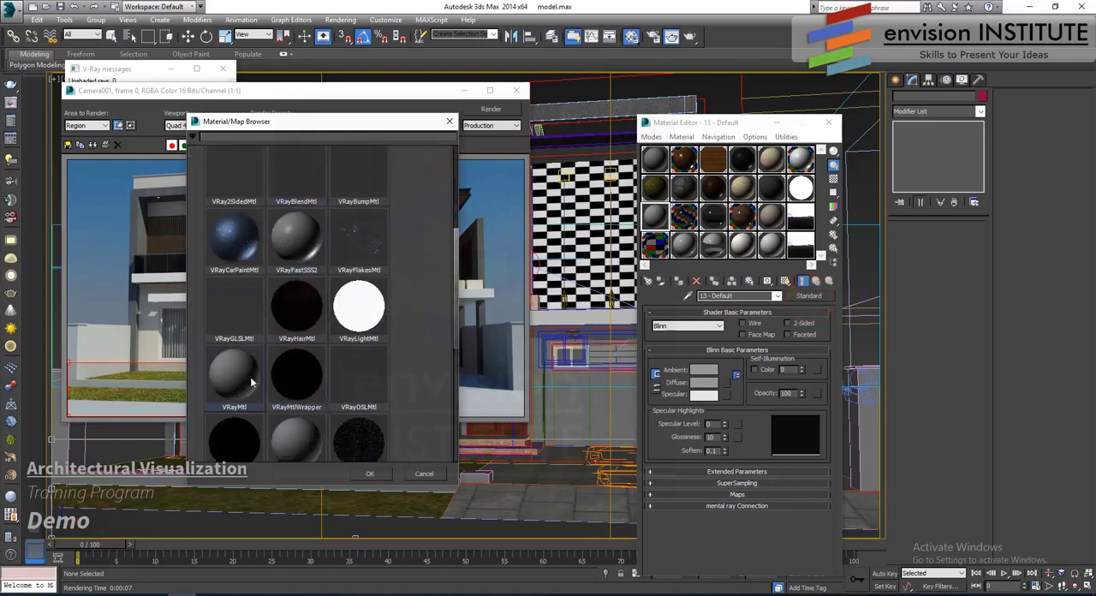
{"action": "double_click", "coordinate": [245, 381]}
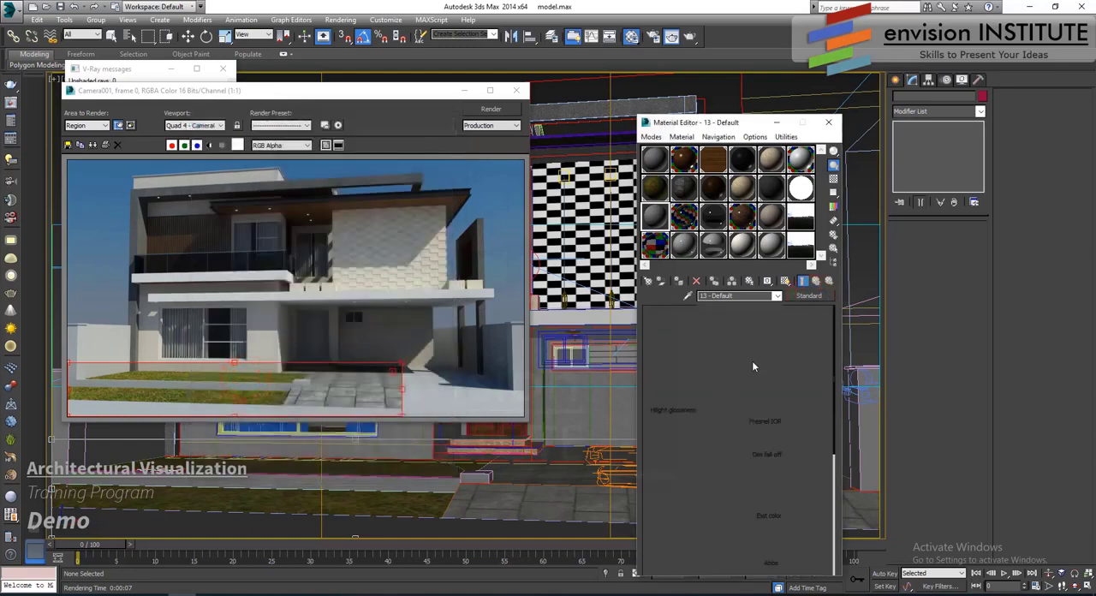
- Load Archmodels63_038_02-diff.jpg from the roads texture folder as the material's diffuse bitmap
{"action": "left_click", "coordinate": [735, 371]}
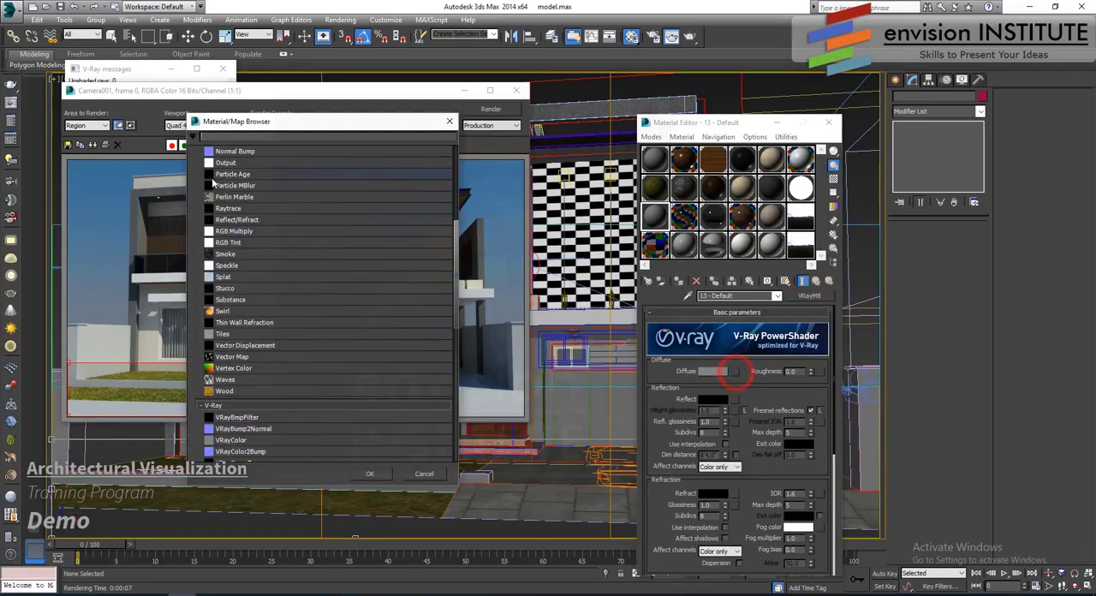
{"action": "scroll", "coordinate": [242, 173], "scroll_direction": "up", "scroll_amount": 5}
{"action": "double_click", "coordinate": [239, 175]}
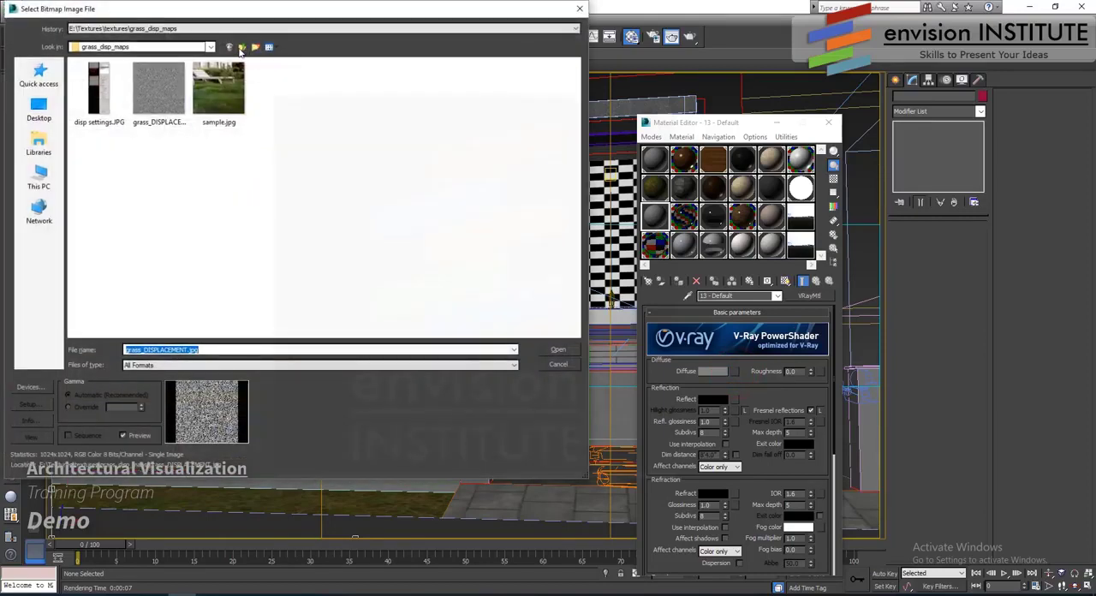
{"action": "left_click", "coordinate": [241, 46]}
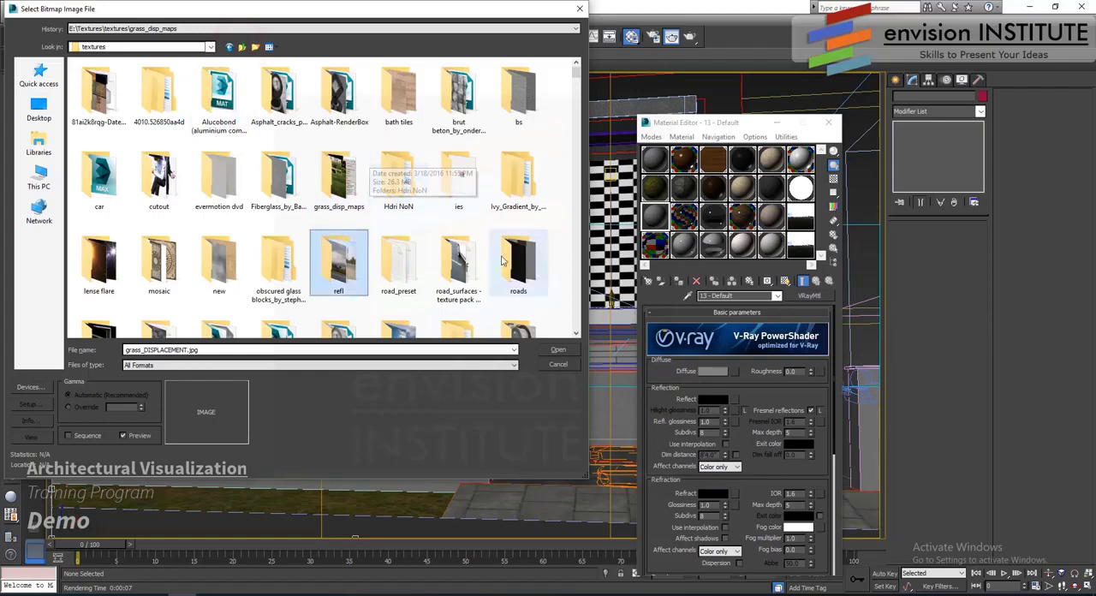
{"action": "double_click", "coordinate": [522, 272]}
{"action": "left_click", "coordinate": [334, 85]}
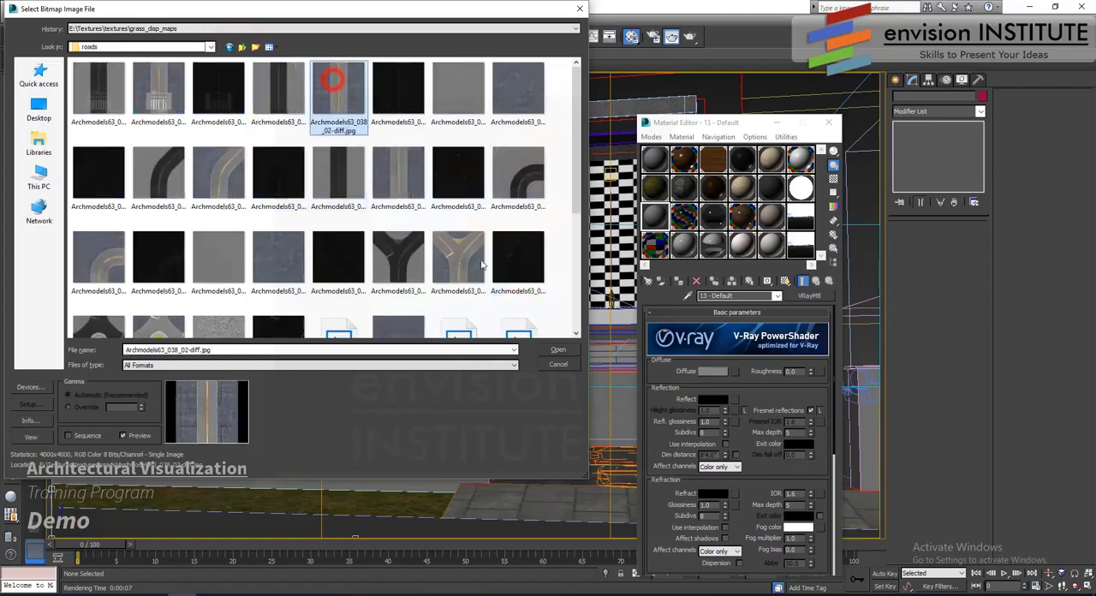
{"action": "left_click", "coordinate": [555, 349]}
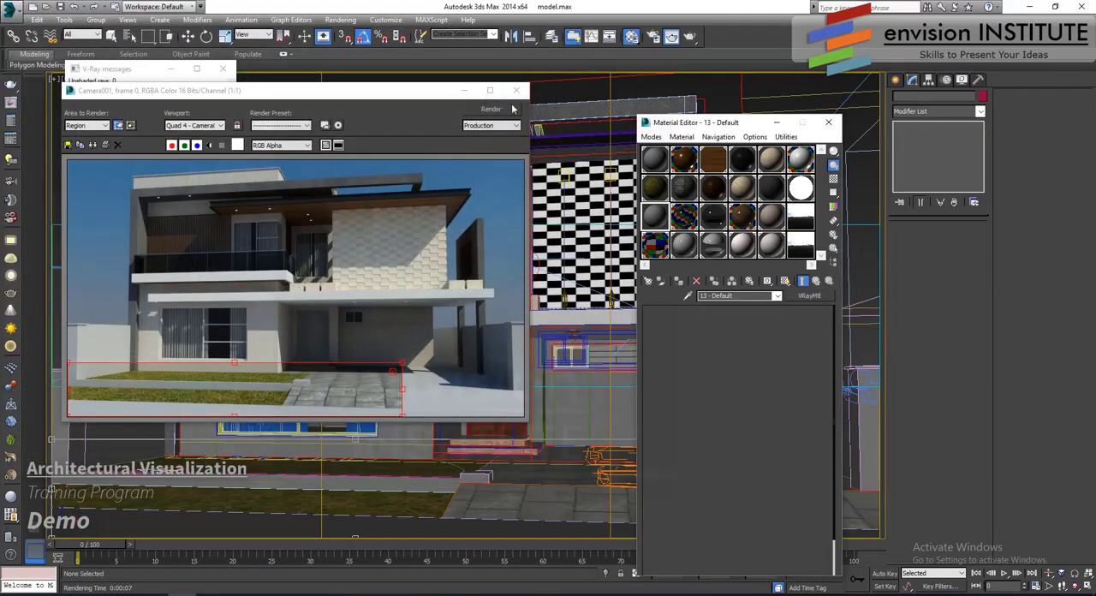
- Close the render window, assign the road material to the street plane in front of the house and show its diffuse map in the viewport
{"action": "left_click", "coordinate": [517, 91]}
{"action": "left_click", "coordinate": [461, 344]}
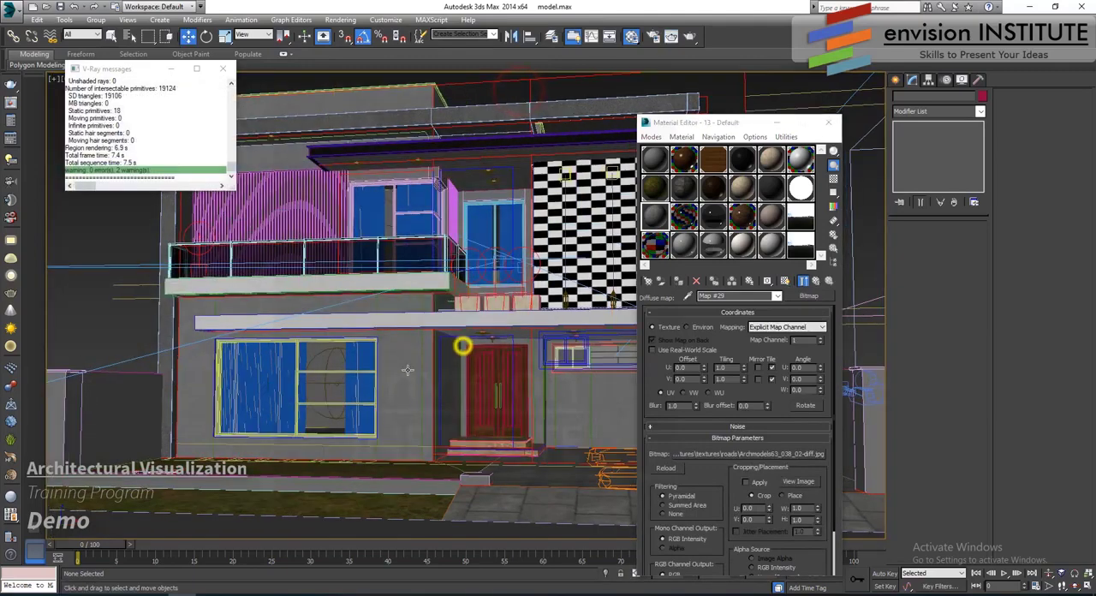
{"action": "left_click", "coordinate": [386, 523]}
{"action": "scroll", "coordinate": [502, 402], "scroll_direction": "down", "scroll_amount": 5}
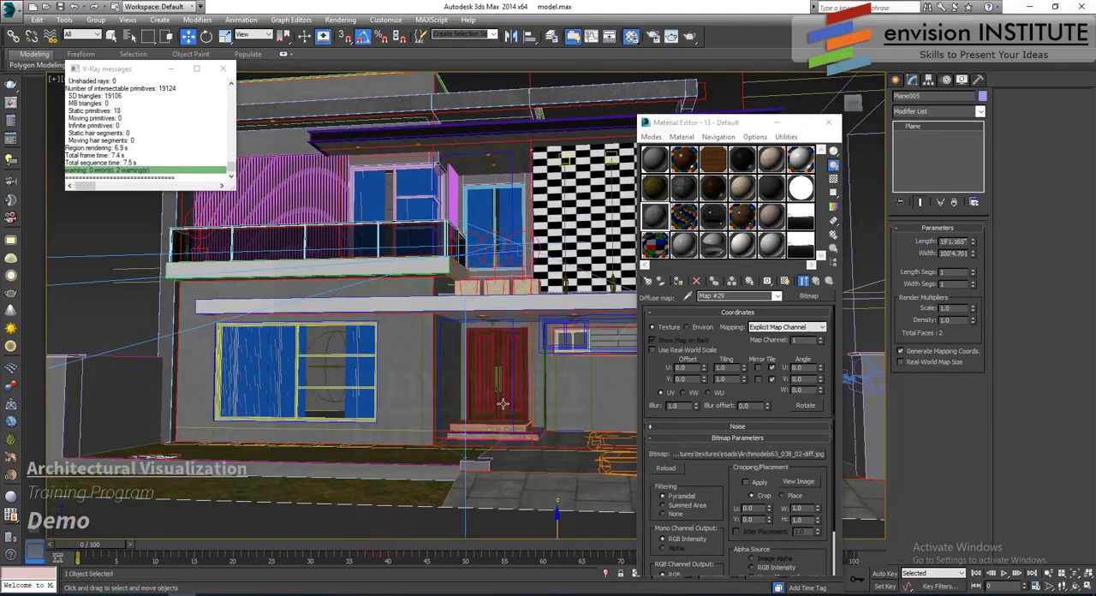
{"action": "scroll", "coordinate": [461, 295], "scroll_direction": "up", "scroll_amount": 8}
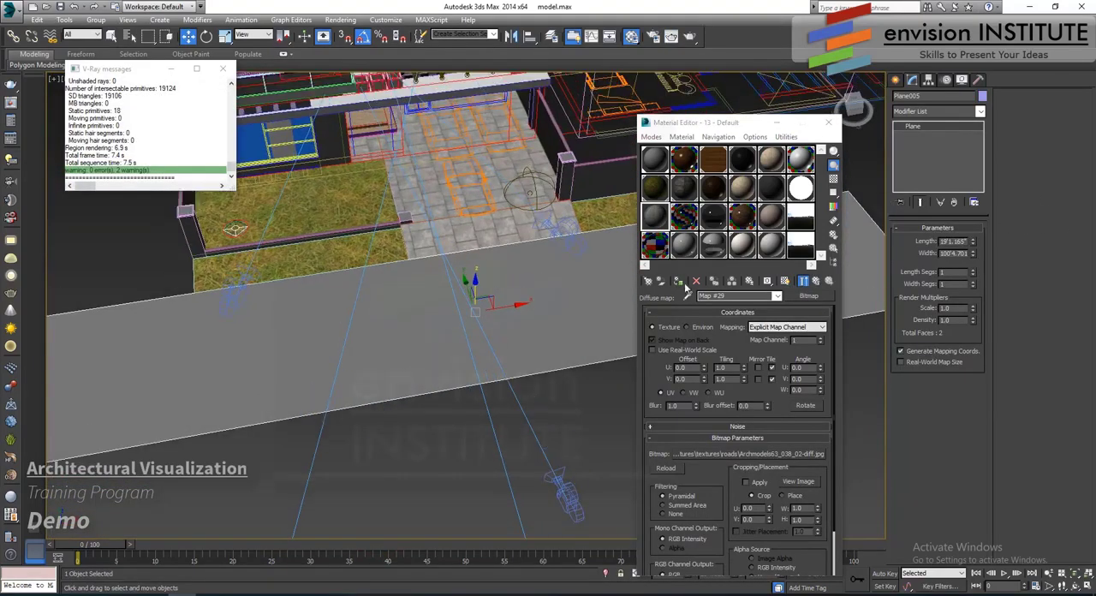
{"action": "left_click", "coordinate": [678, 281]}
{"action": "left_click", "coordinate": [784, 281]}
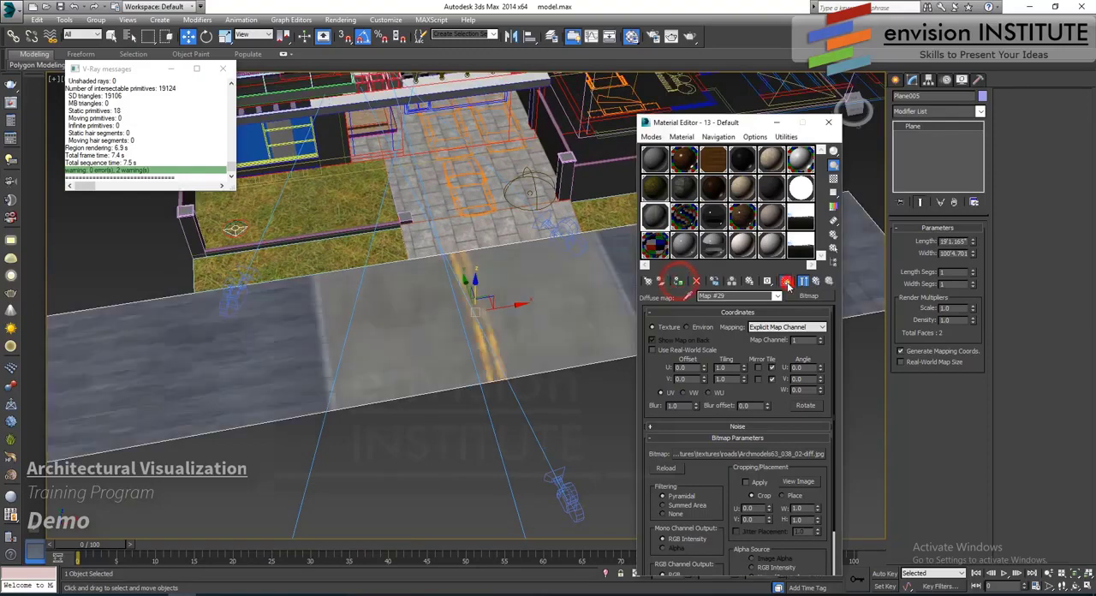
- Add a UVW Map modifier to the street plane, rotate its gizmo so the lane lines run along the street, and fit it to the plane
{"action": "left_click", "coordinate": [946, 111]}
{"action": "scroll", "coordinate": [933, 342], "scroll_direction": "down", "scroll_amount": 10}
{"action": "left_click", "coordinate": [925, 476]}
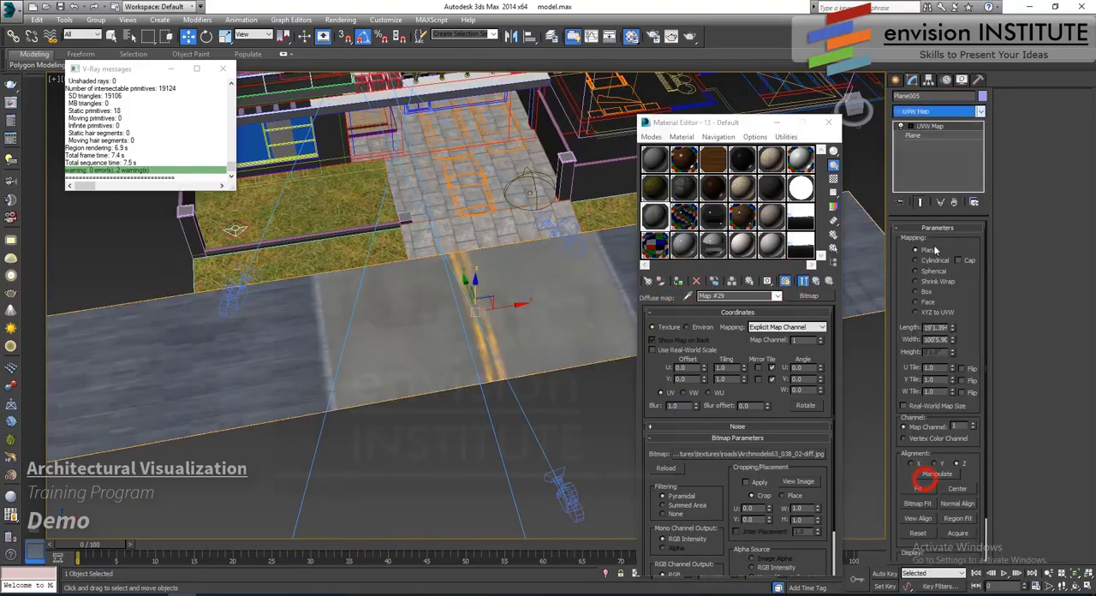
{"action": "left_click", "coordinate": [901, 126]}
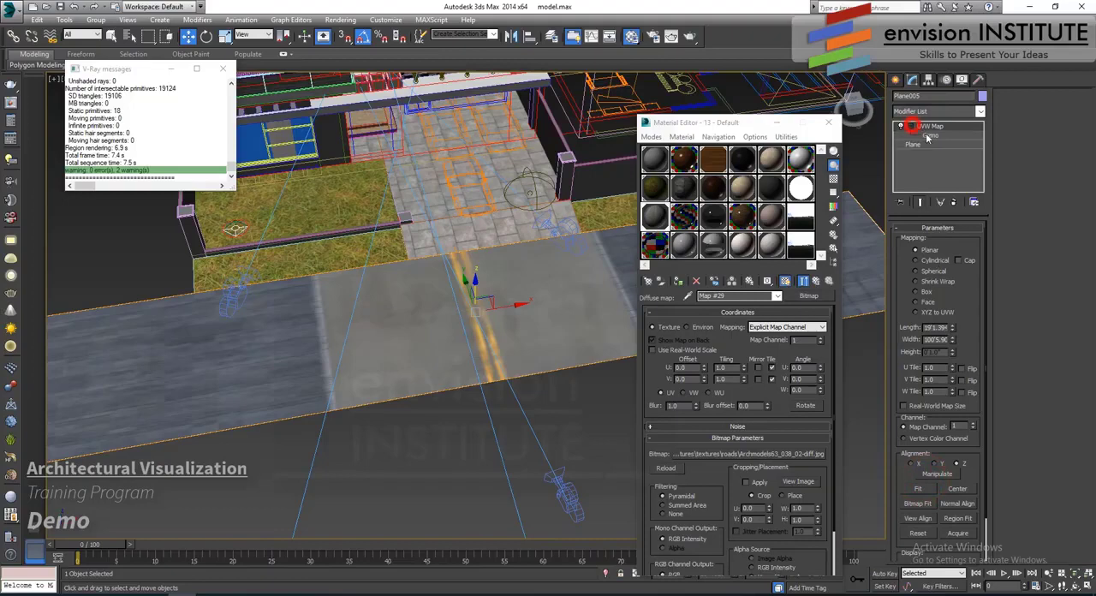
{"action": "left_click", "coordinate": [929, 136]}
{"action": "left_click", "coordinate": [207, 36]}
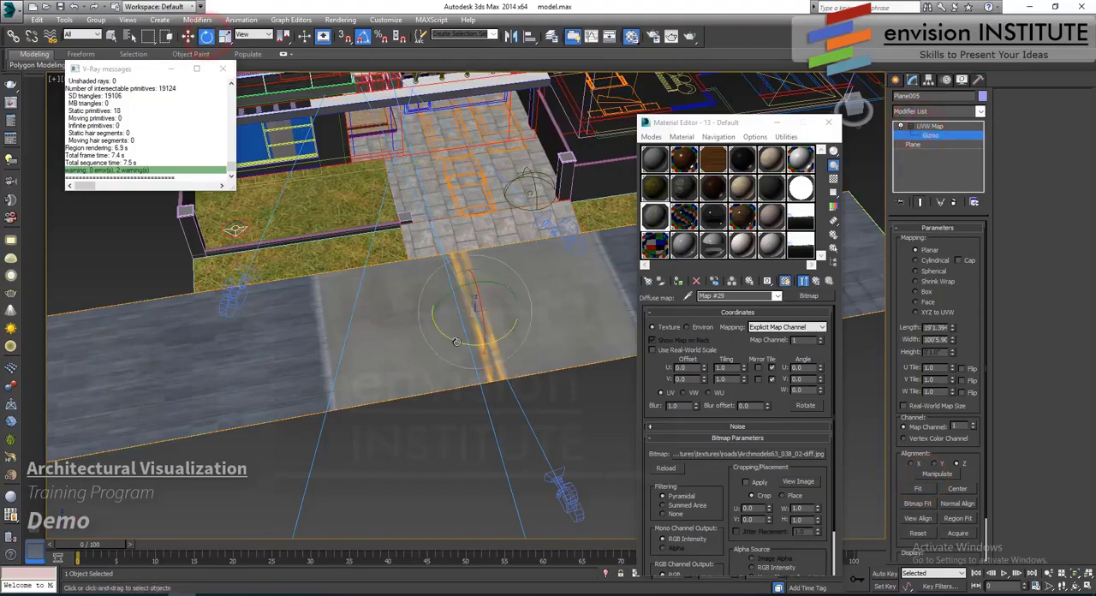
{"action": "left_click_drag", "start_coordinate": [459, 341], "coordinate": [509, 344]}
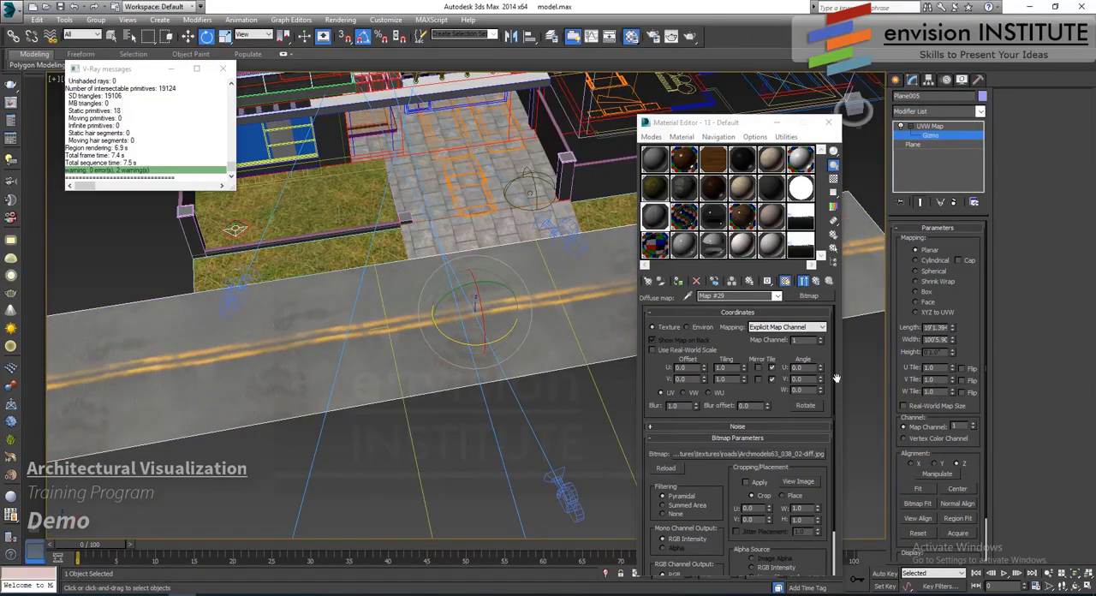
{"action": "left_click", "coordinate": [918, 488]}
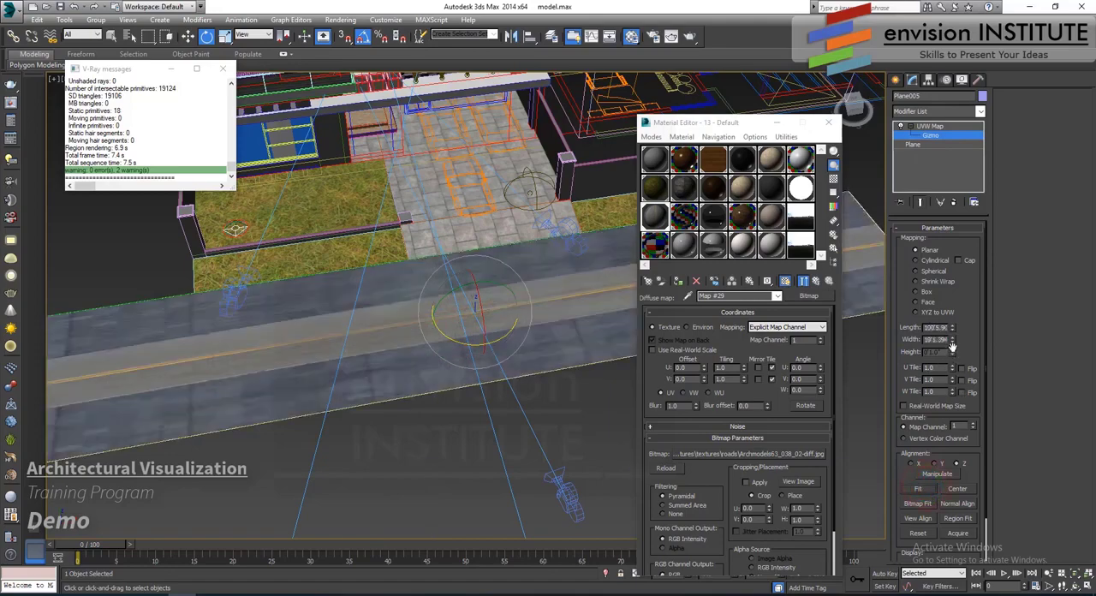
- Crop the diffuse bitmap to the asphalt between the two pavements, with U 0.335 and W 0.33, and apply the cropping
{"action": "left_click", "coordinate": [746, 482]}
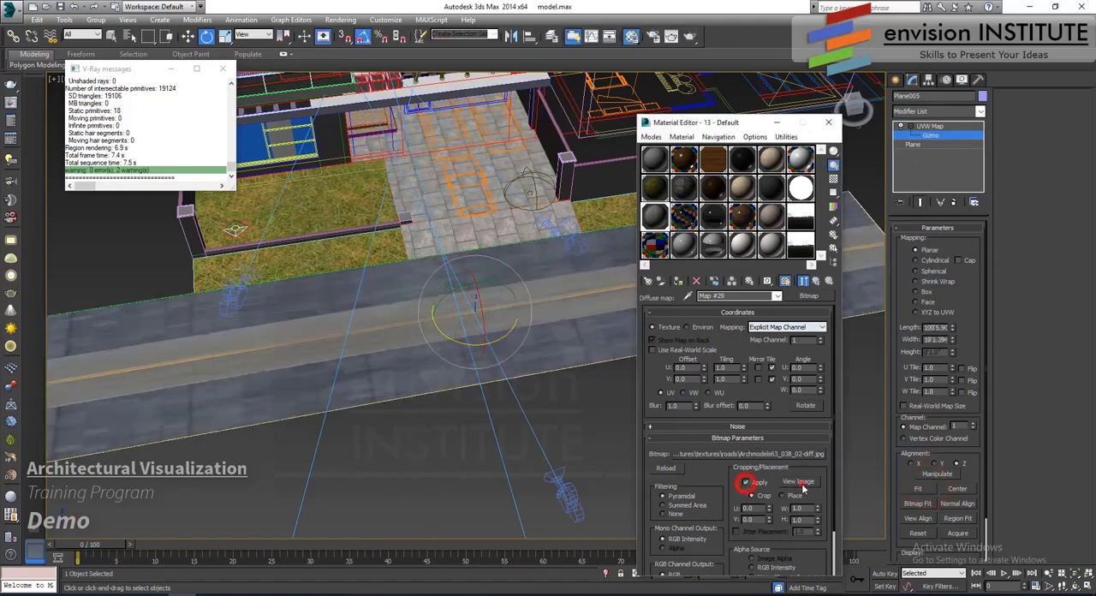
{"action": "left_click", "coordinate": [798, 481]}
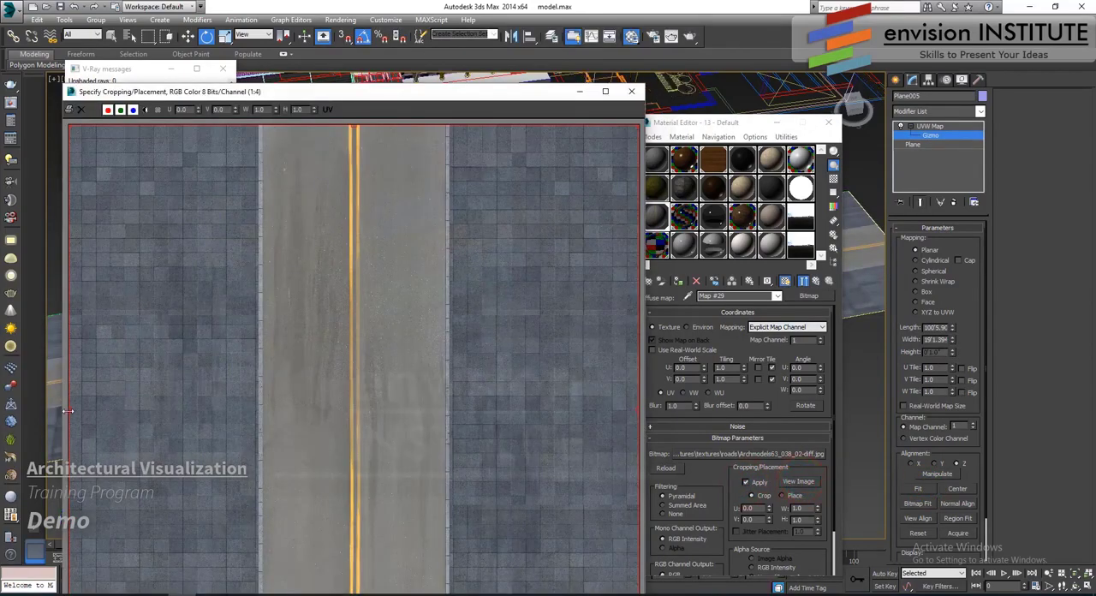
{"action": "left_click_drag", "start_coordinate": [245, 424], "coordinate": [258, 427]}
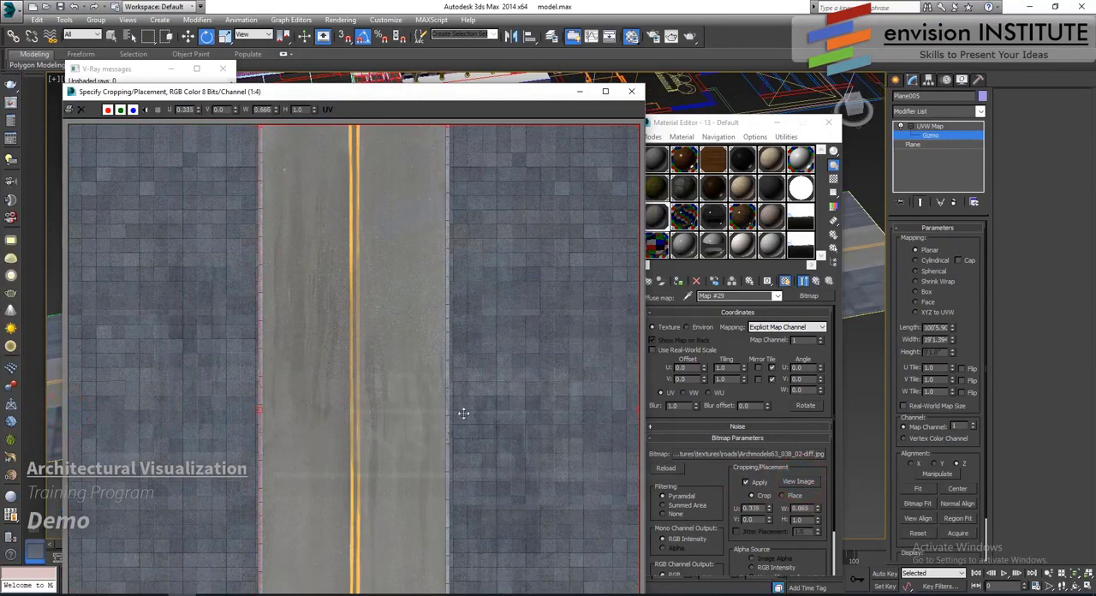
{"action": "left_click_drag", "start_coordinate": [454, 410], "coordinate": [447, 408]}
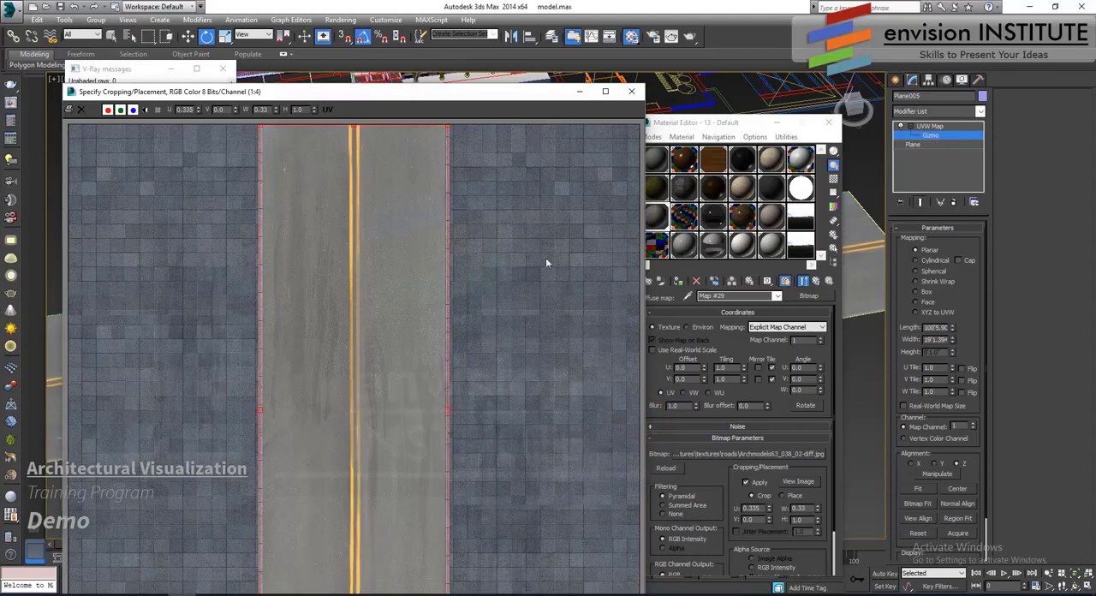
{"action": "left_click", "coordinate": [631, 91]}
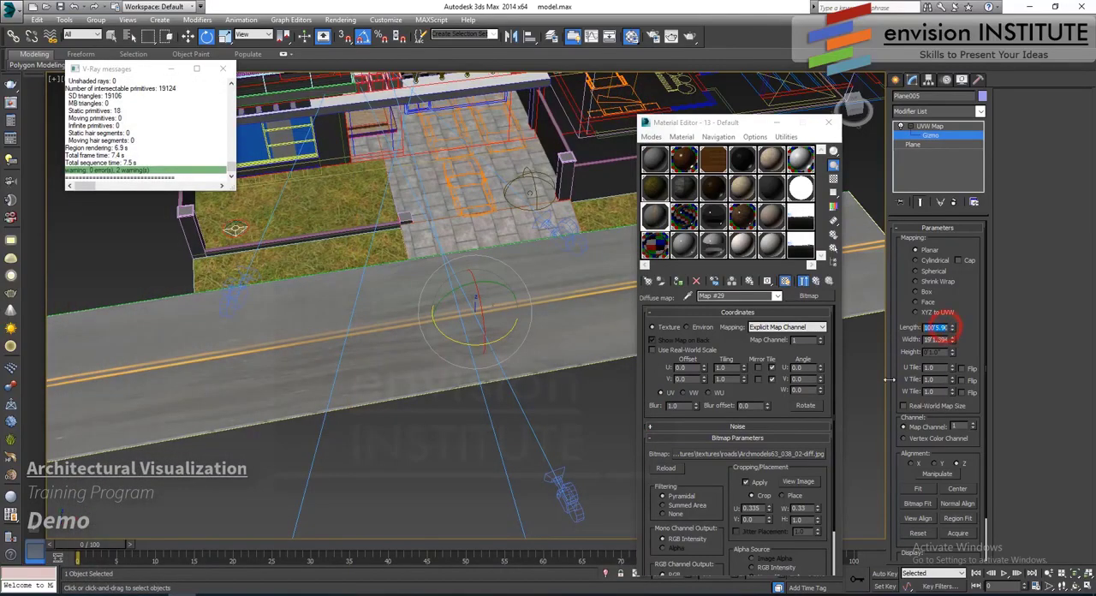
- Try a length of 80' for the street's UVW mapping, and settle on 50'
{"action": "key", "text": "Return"}
{"action": "type", "text": "80"}
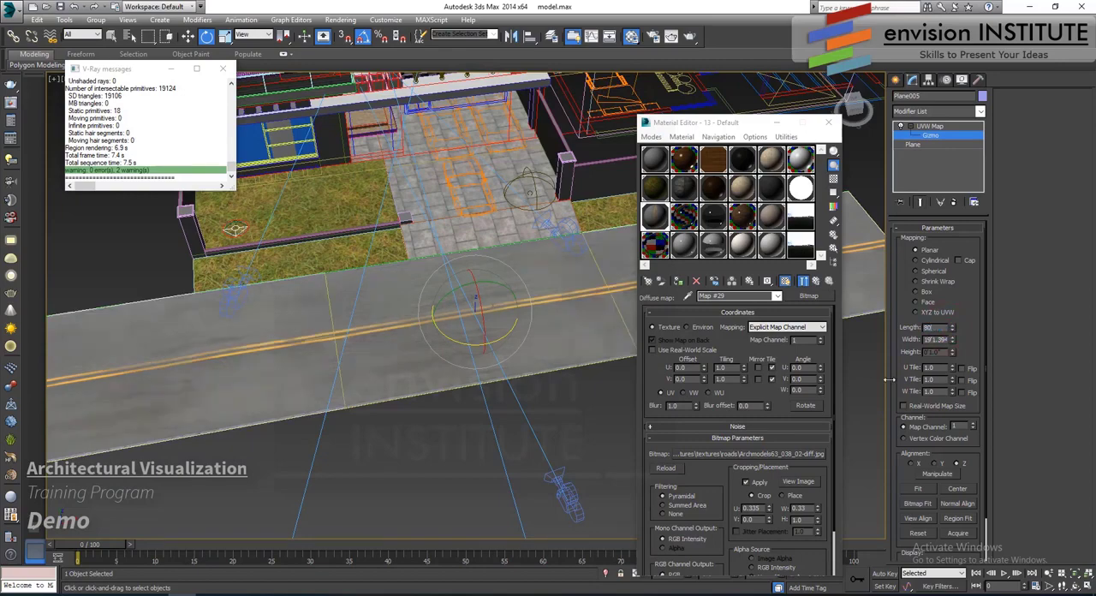
{"action": "type", "text": "0"}
{"action": "key", "text": "Return"}
{"action": "type", "text": "50"}
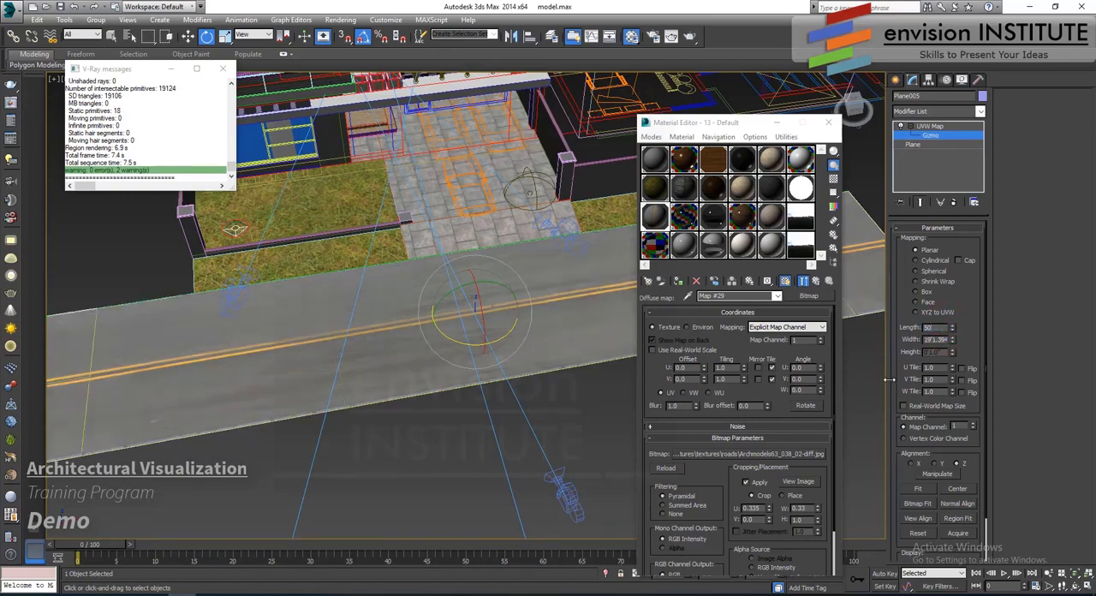
{"action": "type", "text": "0"}
{"action": "key", "text": "Return"}
{"action": "middle_click_drag", "start_coordinate": [439, 374], "coordinate": [296, 374]}
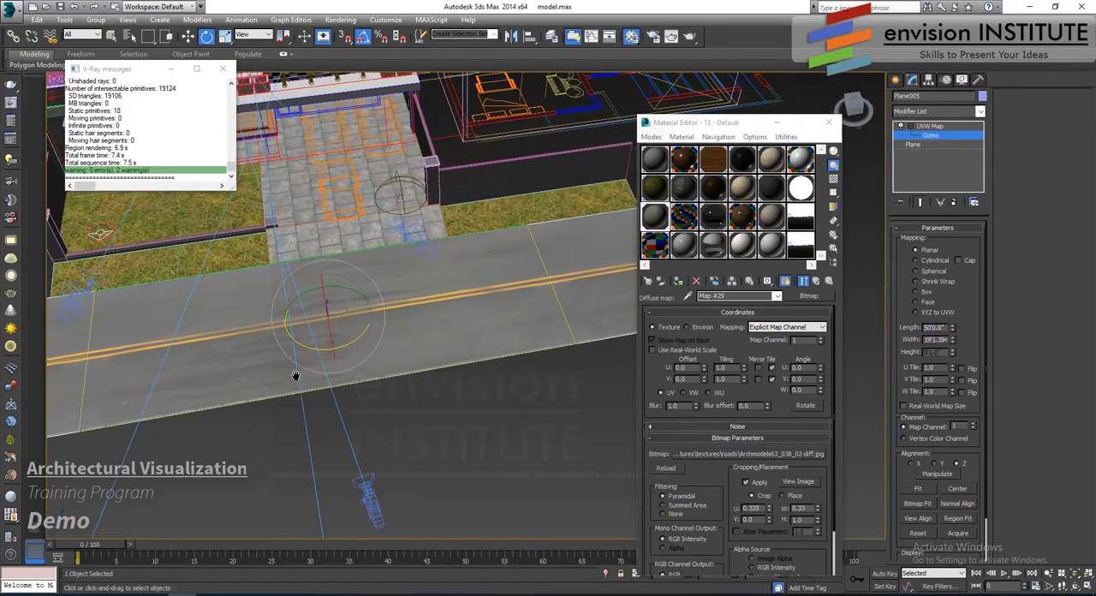
{"action": "scroll", "coordinate": [404, 351], "scroll_direction": "up", "scroll_amount": 4}
{"action": "scroll", "coordinate": [430, 364], "scroll_direction": "down", "scroll_amount": 3}
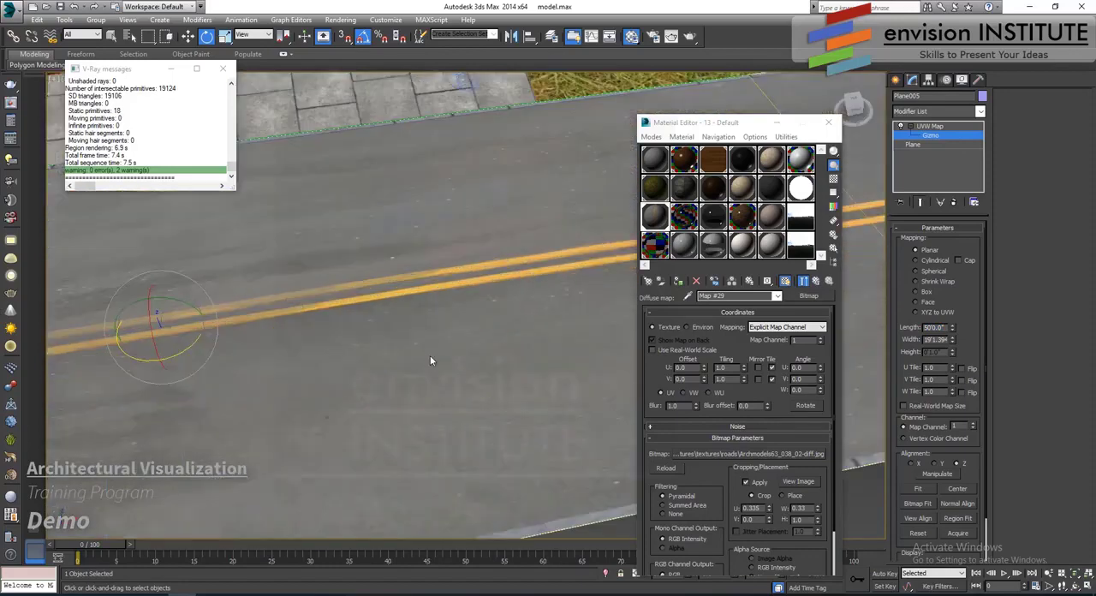
- Load asphalt bump.jpg from the textures folder as a bitmap in the road material's Bump slot
{"action": "left_click", "coordinate": [816, 282]}
{"action": "scroll", "coordinate": [723, 500], "scroll_direction": "down", "scroll_amount": 10}
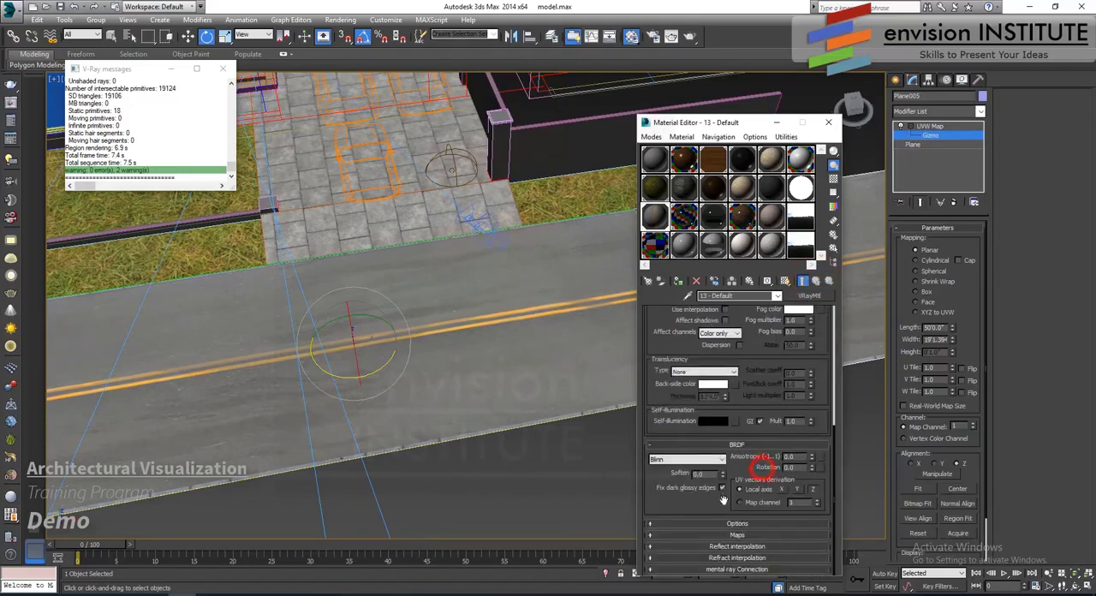
{"action": "left_click", "coordinate": [734, 534]}
{"action": "left_click", "coordinate": [745, 532]}
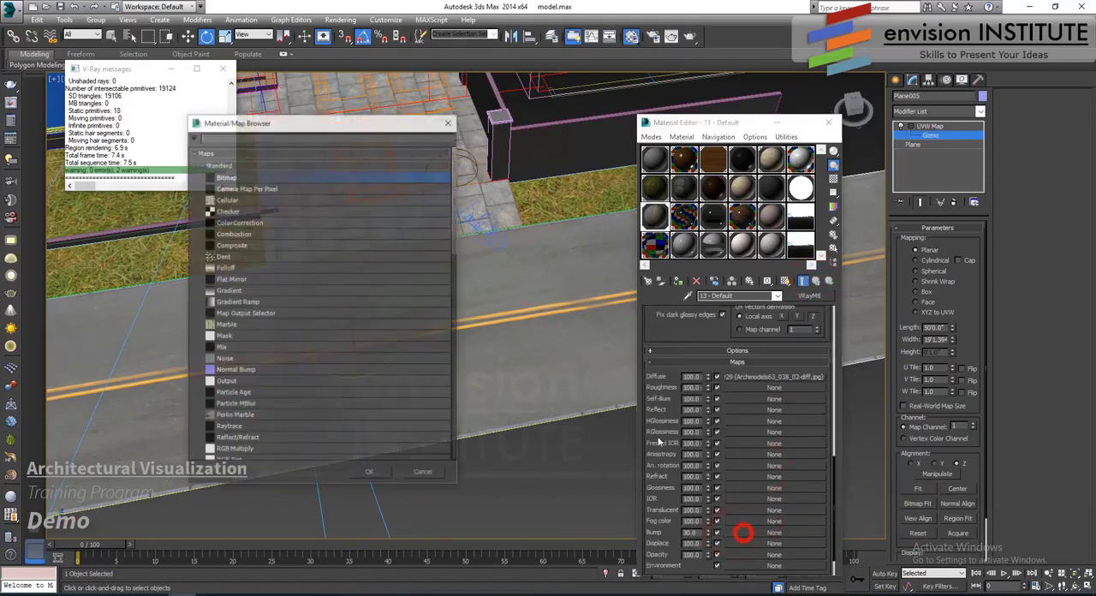
{"action": "double_click", "coordinate": [245, 173]}
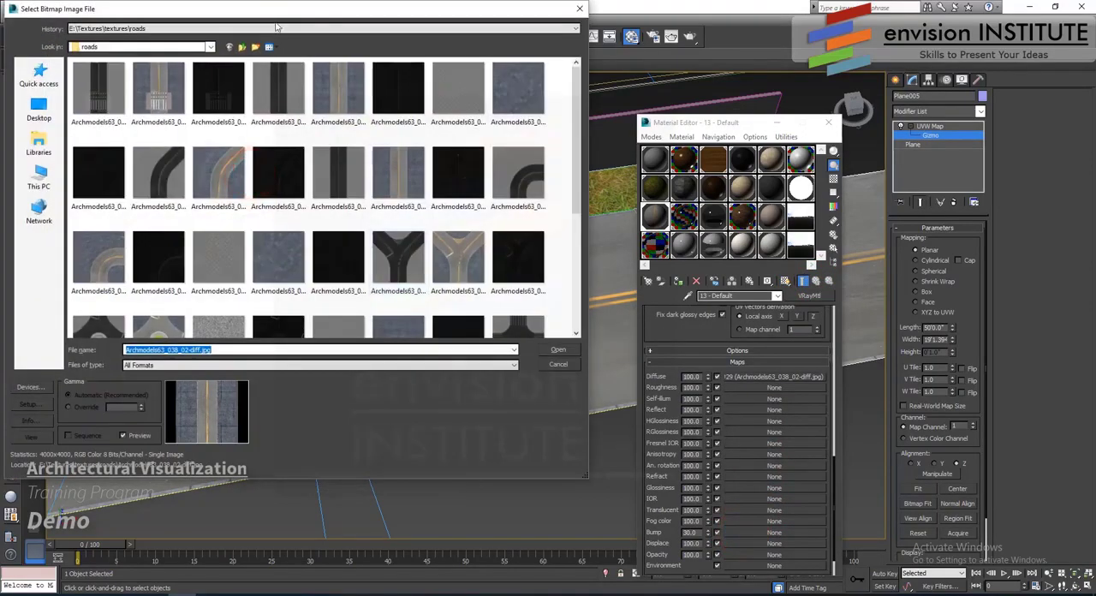
{"action": "left_click", "coordinate": [242, 47]}
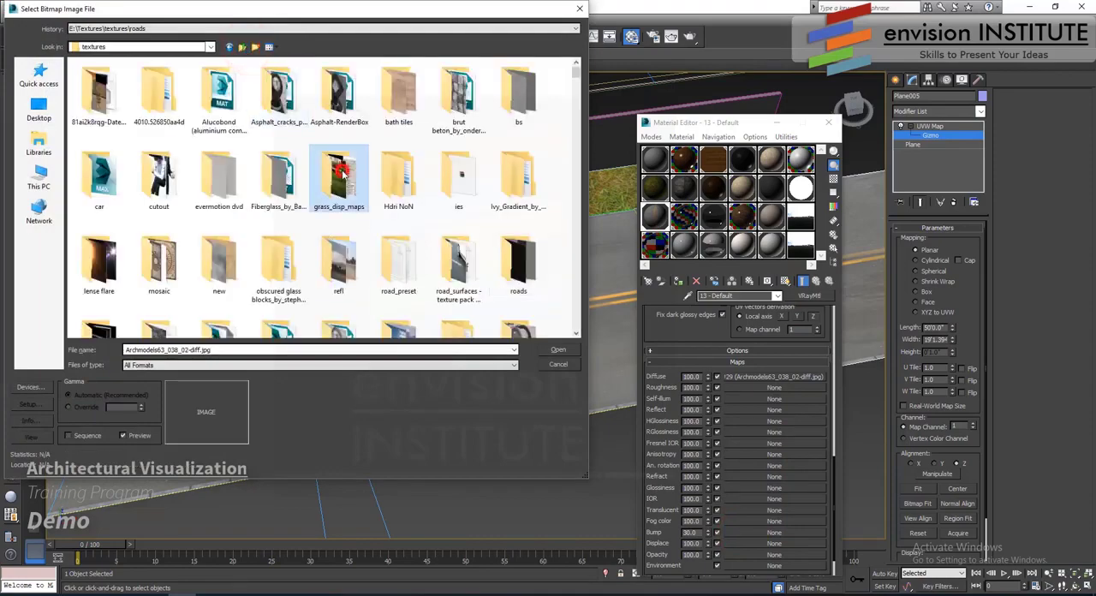
{"action": "scroll", "coordinate": [342, 175], "scroll_direction": "down", "scroll_amount": 5}
{"action": "left_click", "coordinate": [342, 174]}
{"action": "scroll", "coordinate": [342, 175], "scroll_direction": "down", "scroll_amount": 3}
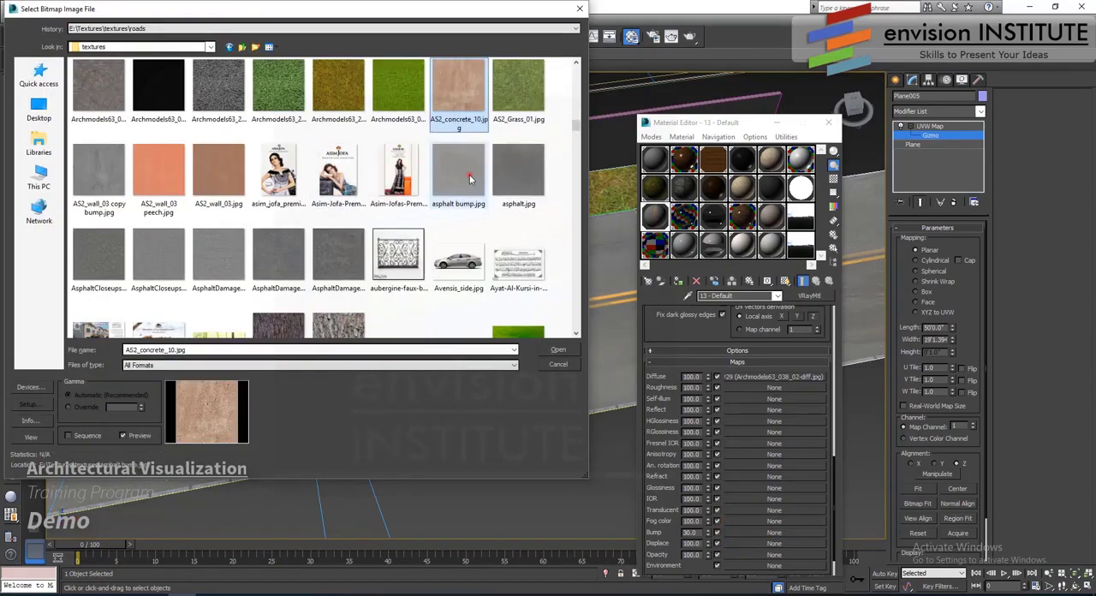
{"action": "left_click", "coordinate": [469, 175]}
{"action": "left_click", "coordinate": [558, 350]}
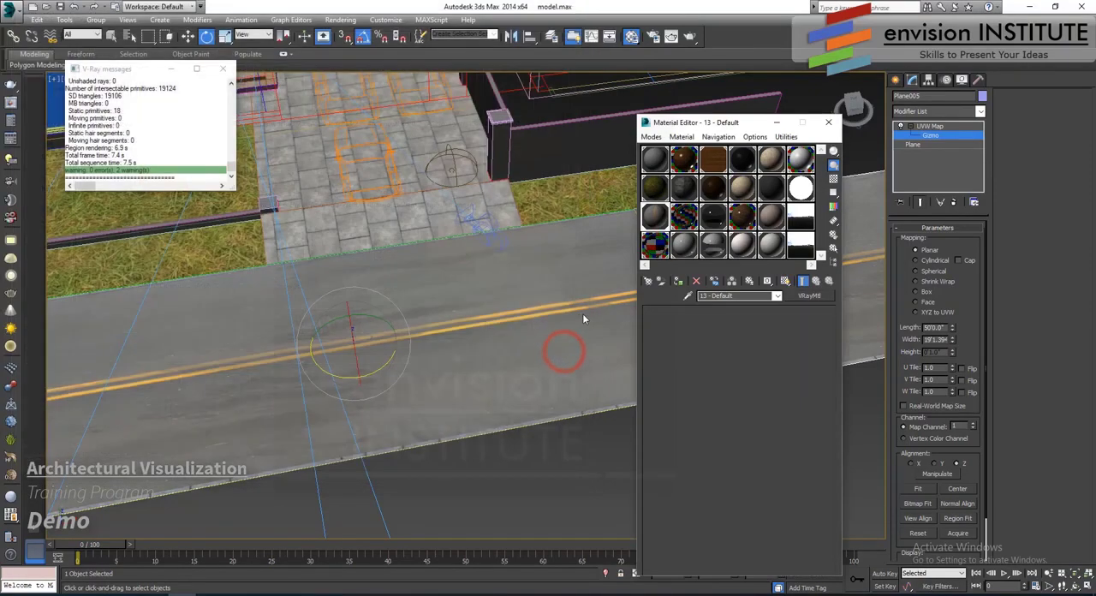
- Enlarge the road material's preview, show the bump map in the viewport and set its U and V tiling to 2.0
{"action": "double_click", "coordinate": [652, 214]}
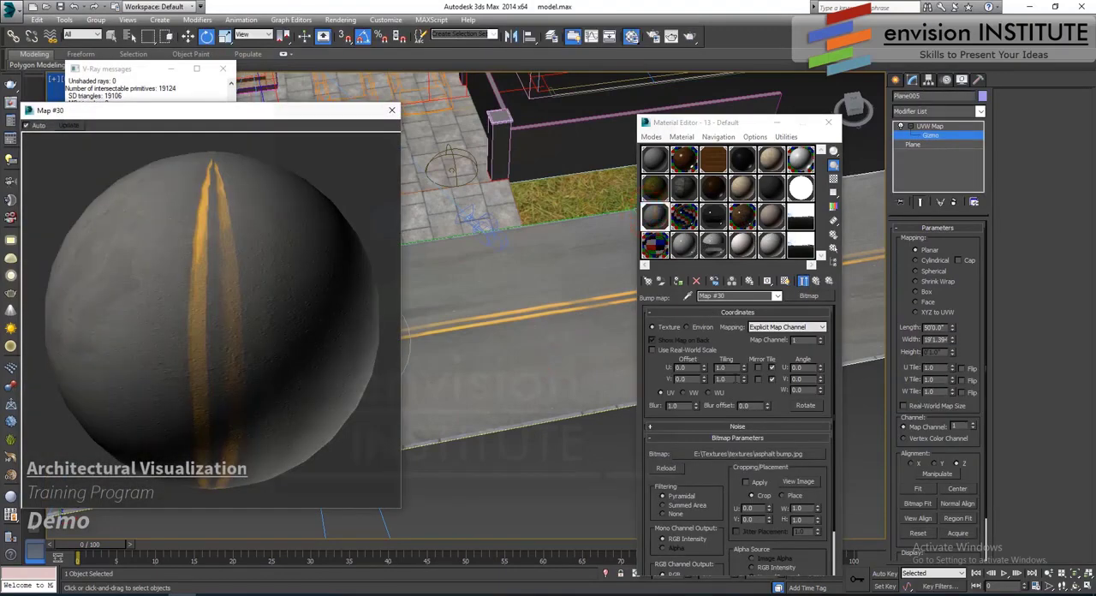
{"action": "double_click", "coordinate": [720, 368]}
{"action": "left_click", "coordinate": [784, 281]}
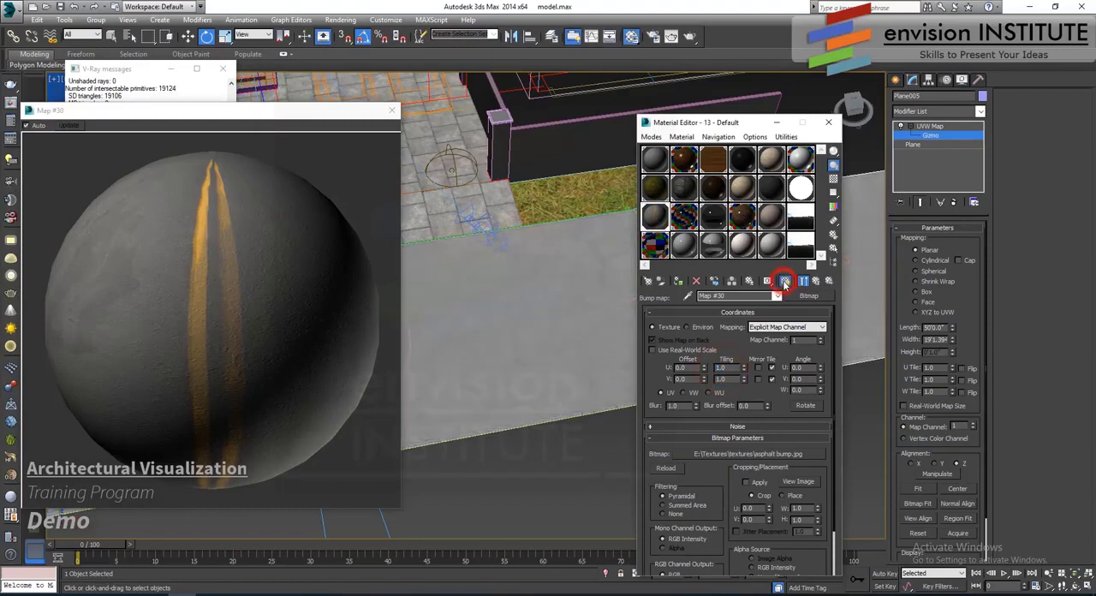
{"action": "type", "text": "22"}
{"action": "key", "text": "Return"}
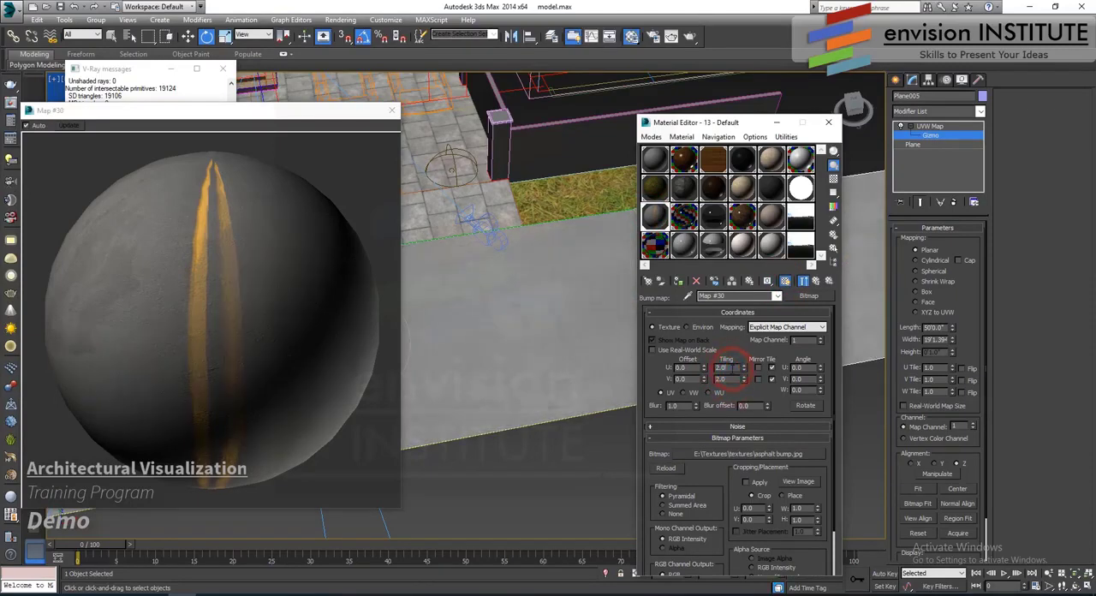
- Set the asphalt bump map's W angle to 90.0 and its U and V tiling to 3.0
{"action": "middle_click_drag", "start_coordinate": [428, 315], "coordinate": [577, 303]}
{"action": "scroll", "coordinate": [548, 298], "scroll_direction": "up", "scroll_amount": 5}
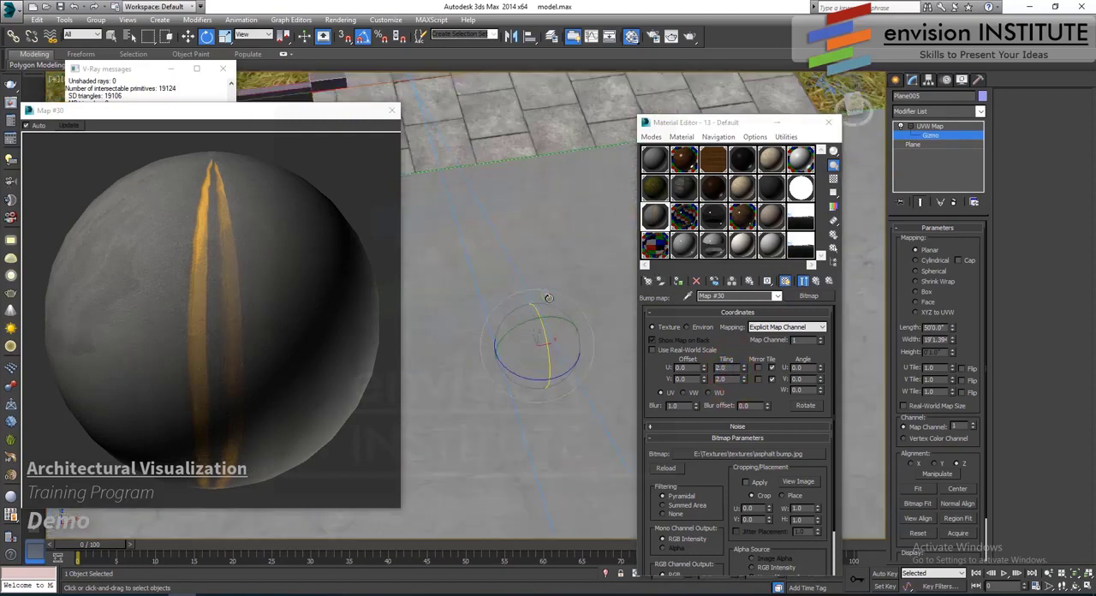
{"action": "left_click", "coordinate": [800, 389]}
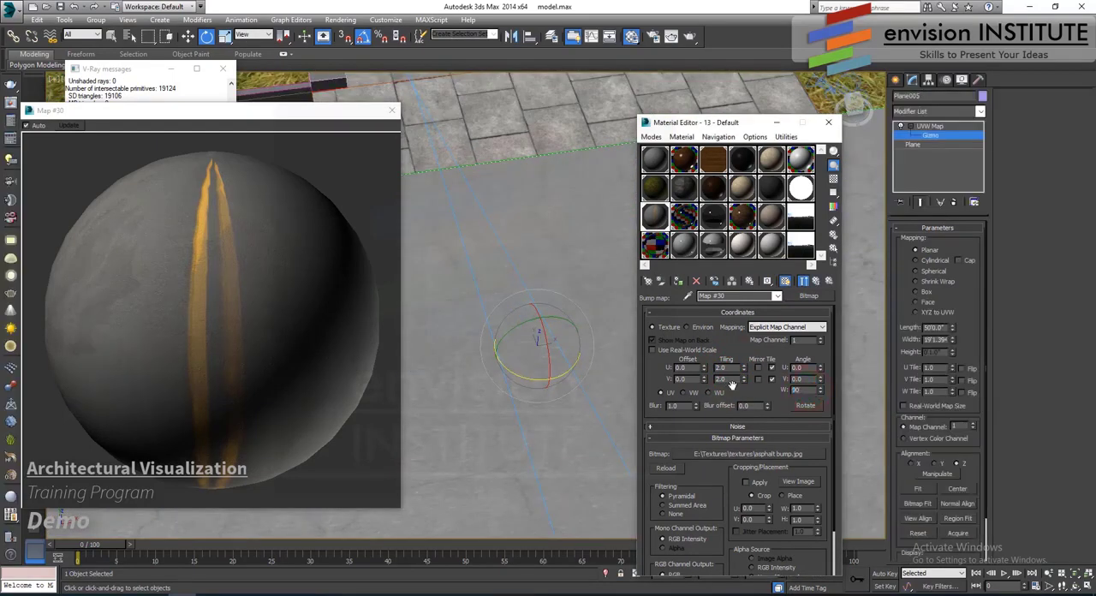
{"action": "key", "text": "Return"}
{"action": "scroll", "coordinate": [552, 250], "scroll_direction": "down", "scroll_amount": 3}
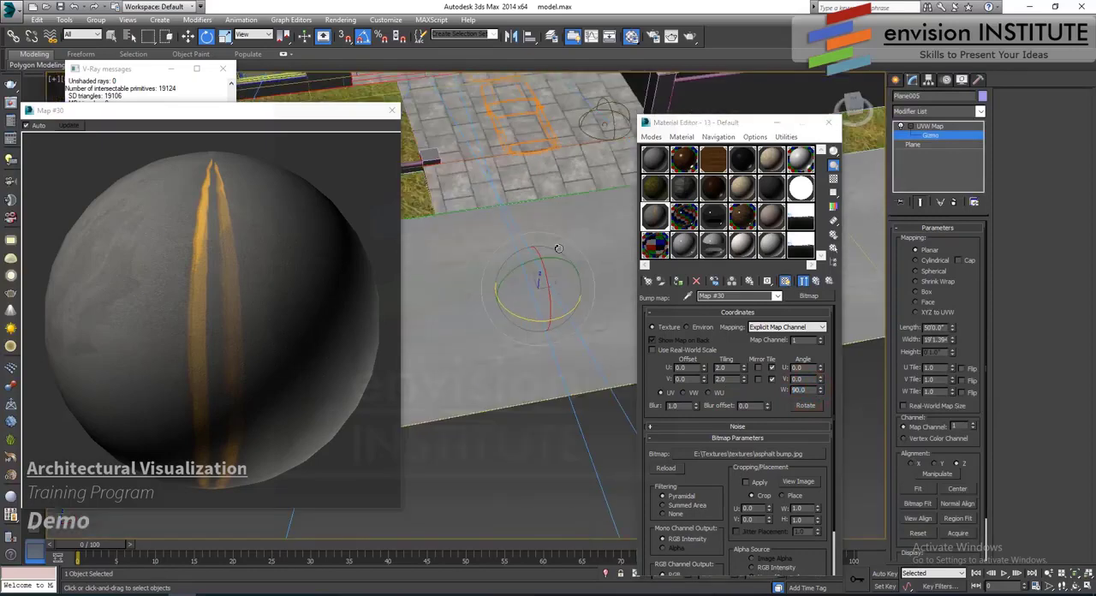
{"action": "middle_click_drag", "start_coordinate": [556, 250], "coordinate": [570, 297]}
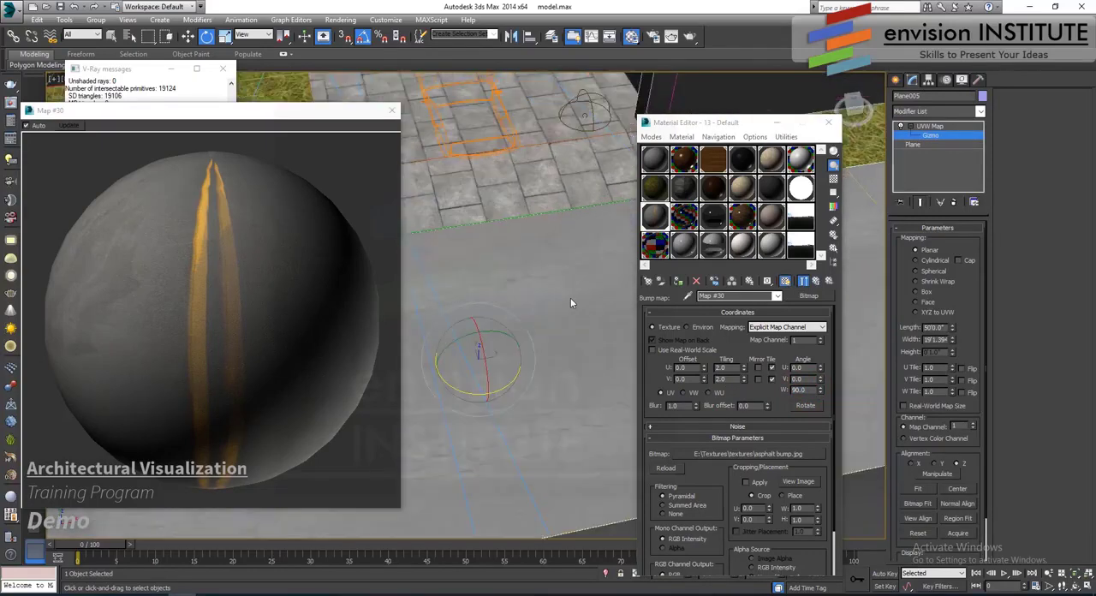
{"action": "left_click", "coordinate": [732, 367]}
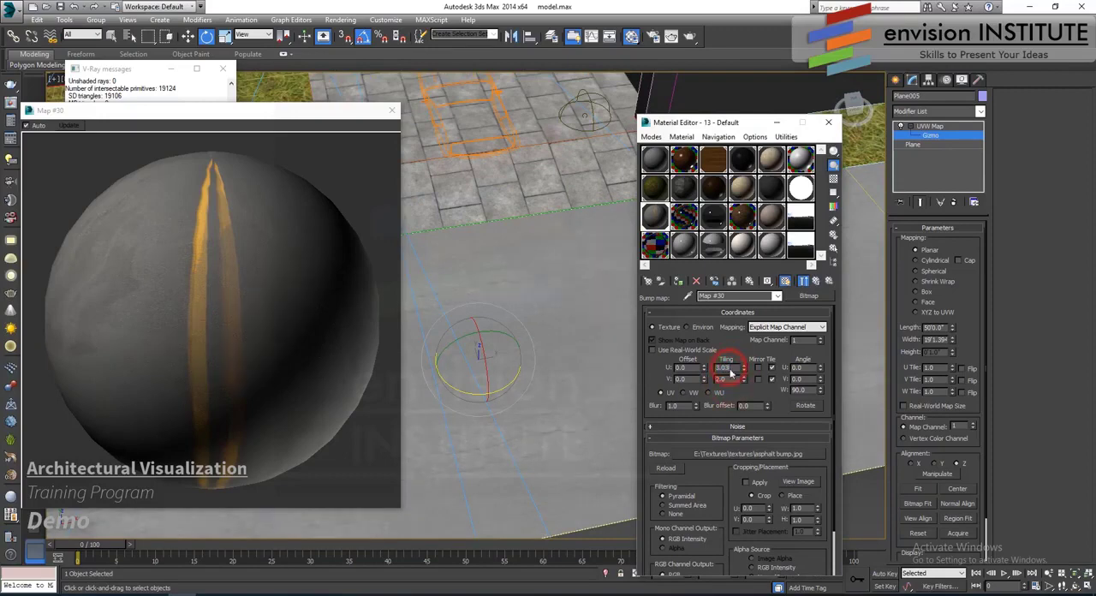
{"action": "left_click", "coordinate": [729, 367]}
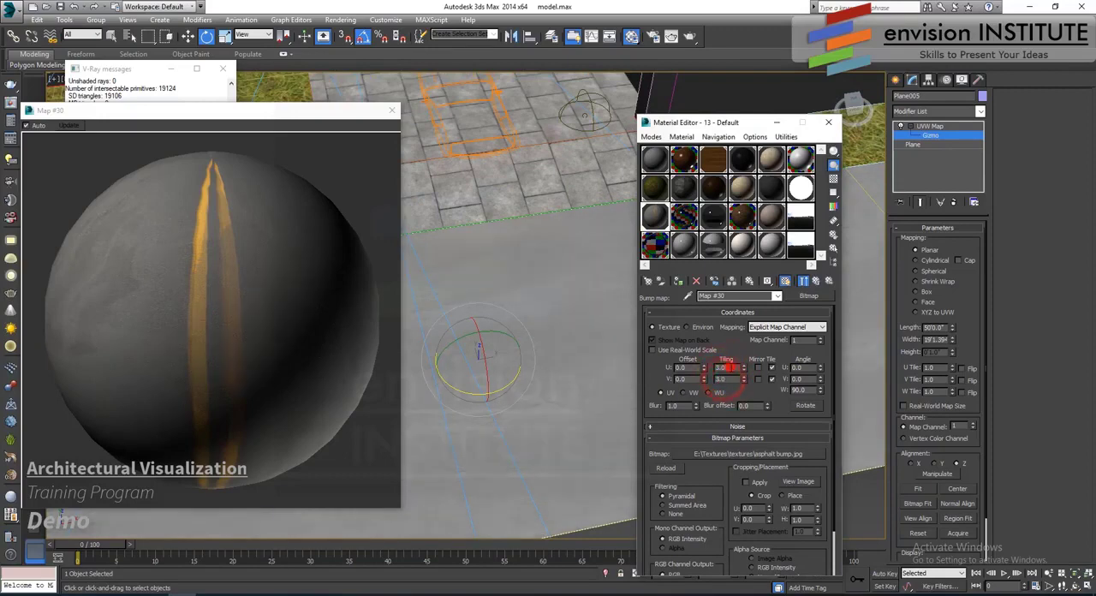
- Set the road material's bump amount to 200, close the enlarged preview and show the shaded material in the viewport
{"action": "left_click", "coordinate": [803, 281]}
{"action": "scroll", "coordinate": [763, 355], "scroll_direction": "down", "scroll_amount": 5}
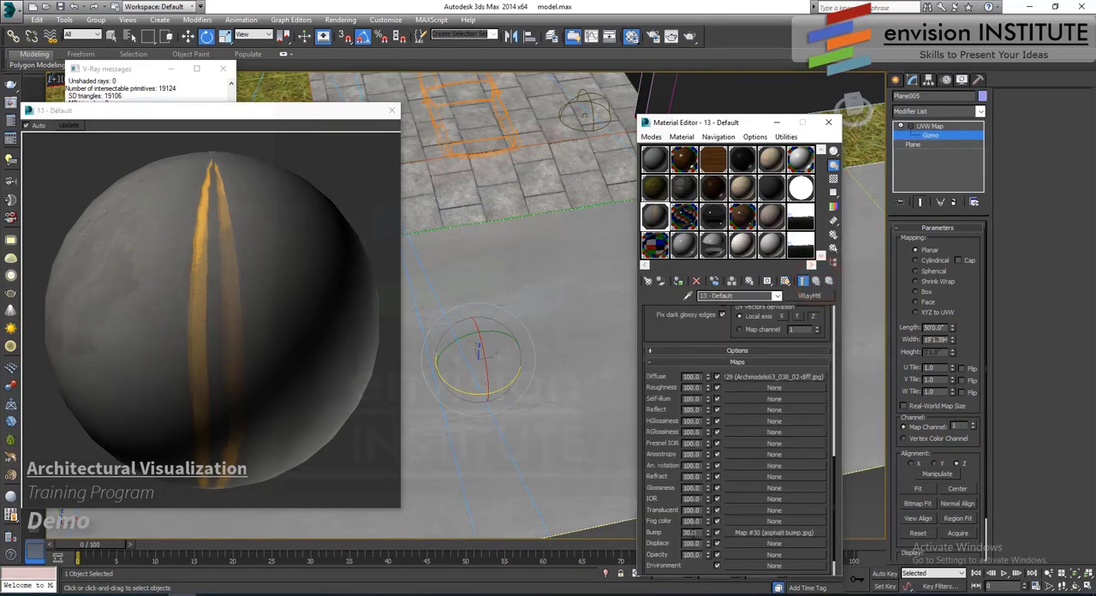
{"action": "double_click", "coordinate": [691, 532]}
{"action": "type", "text": "200"}
{"action": "key", "text": "Return"}
{"action": "left_click", "coordinate": [392, 111]}
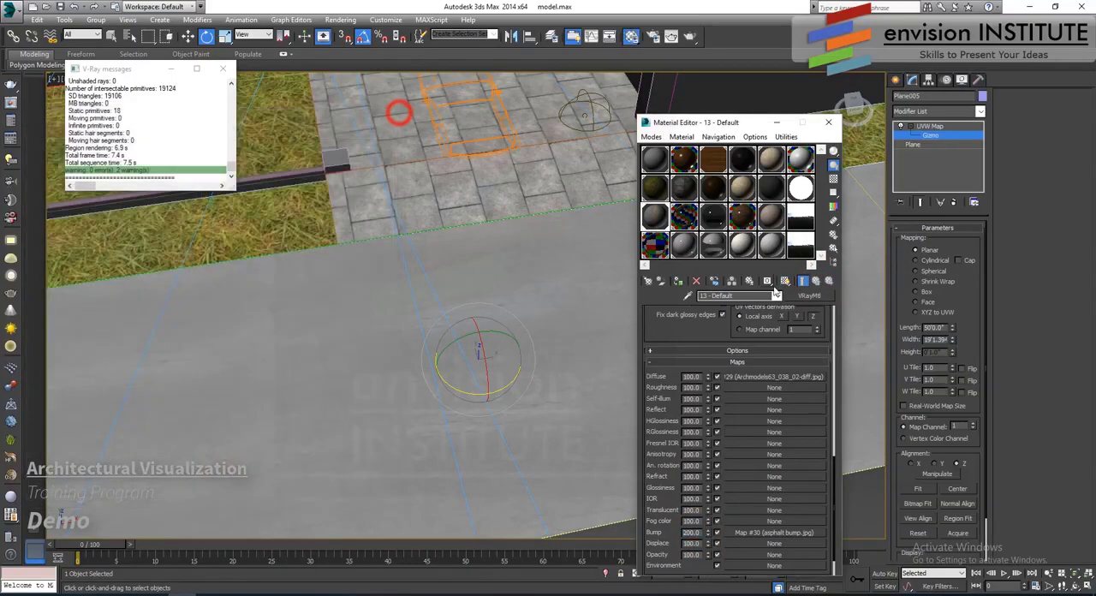
{"action": "left_click", "coordinate": [784, 283]}
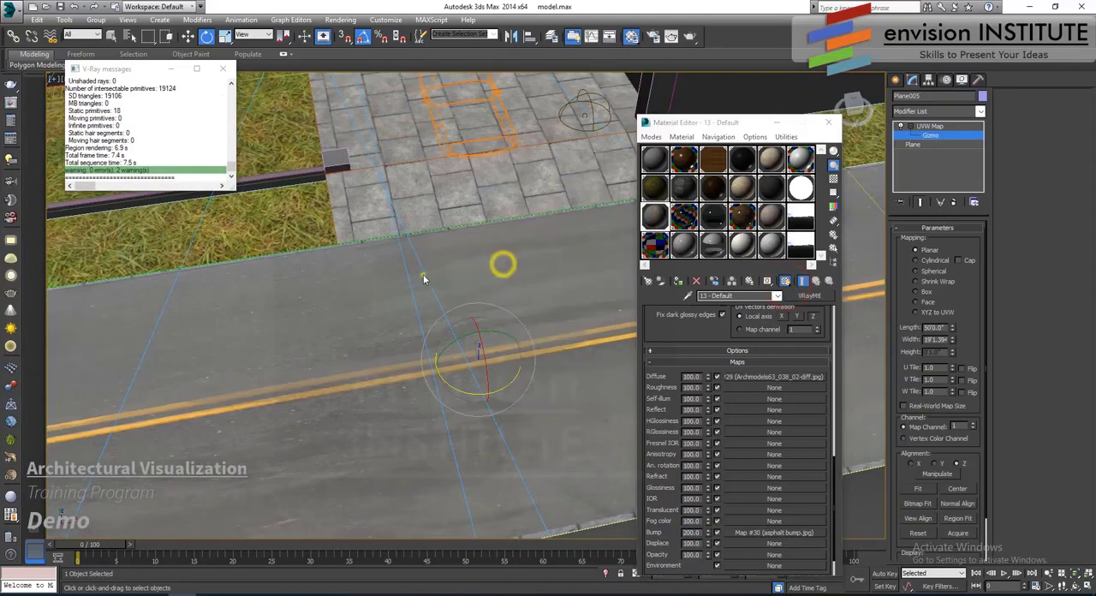
- Enable the color map in the road diffuse bitmap's output and darken it by lowering an added mid-curve point to about 0.27
{"action": "left_click", "coordinate": [929, 135]}
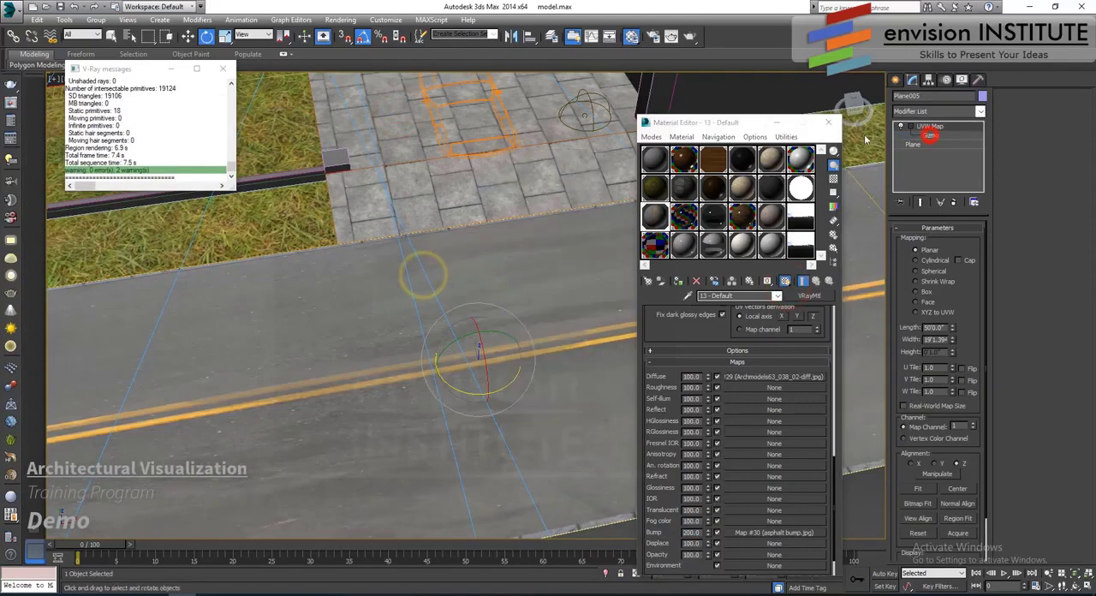
{"action": "left_click", "coordinate": [764, 378]}
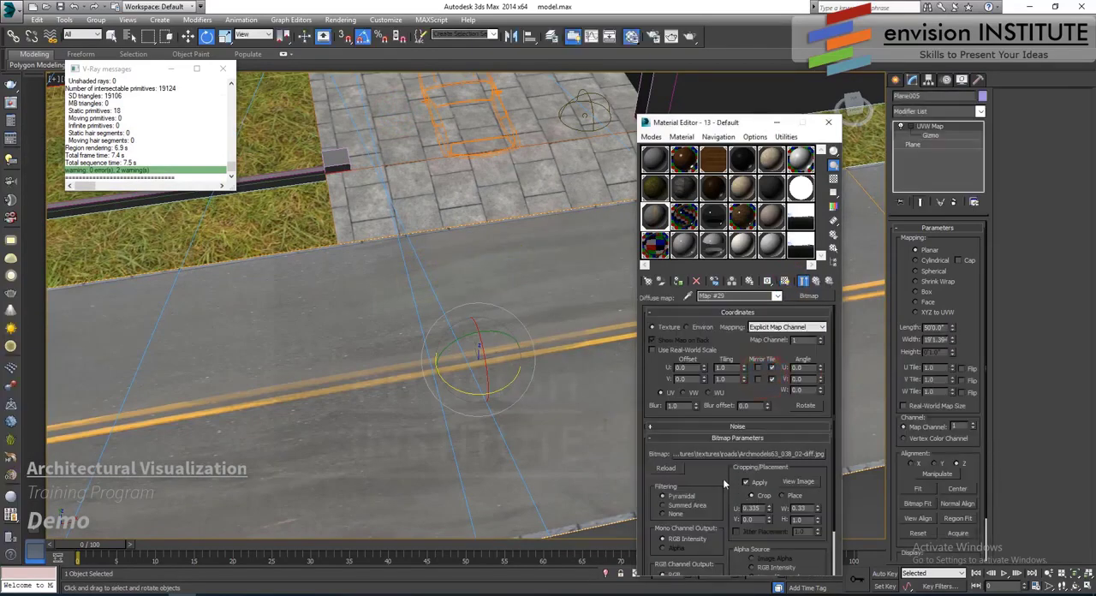
{"action": "left_click_drag", "start_coordinate": [724, 482], "coordinate": [723, 430]}
{"action": "left_click", "coordinate": [726, 570]}
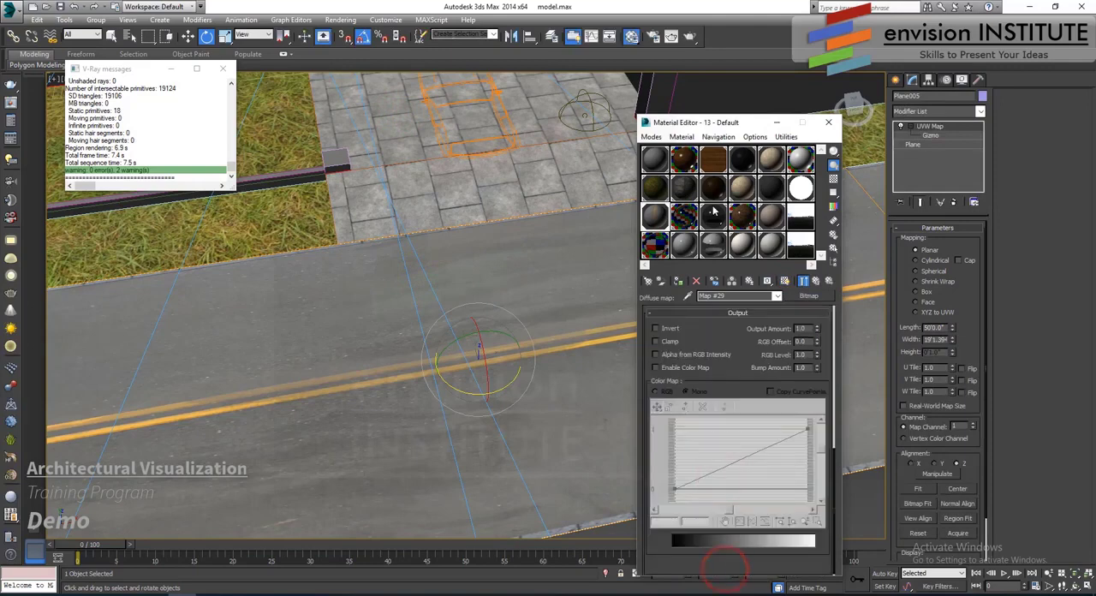
{"action": "double_click", "coordinate": [655, 217]}
{"action": "left_click", "coordinate": [655, 367]}
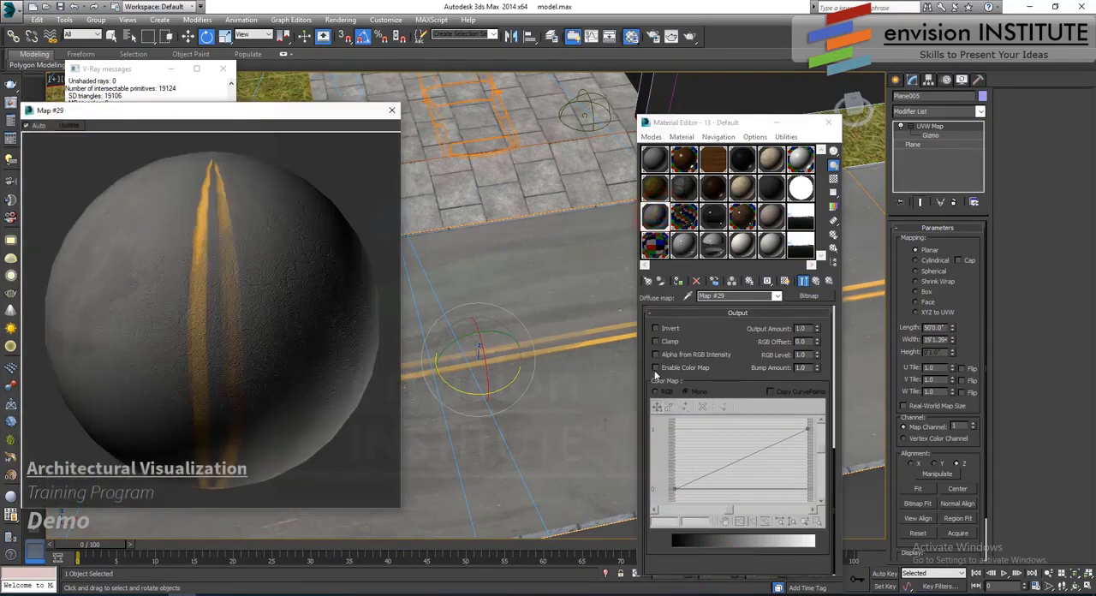
{"action": "left_click", "coordinate": [682, 407]}
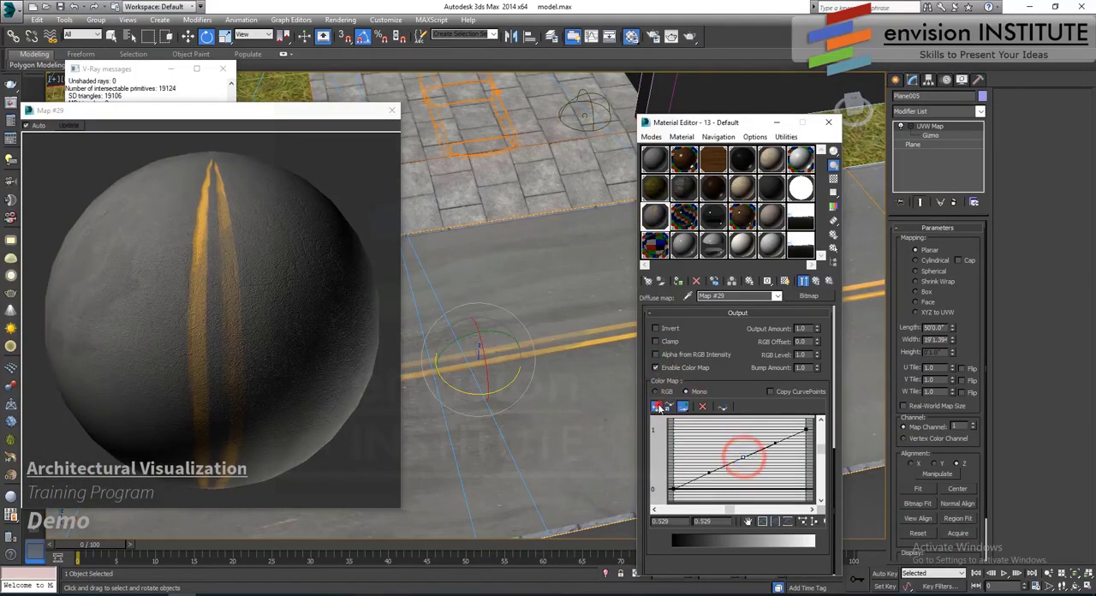
{"action": "left_click", "coordinate": [656, 407]}
{"action": "left_click_drag", "start_coordinate": [743, 457], "coordinate": [747, 479]}
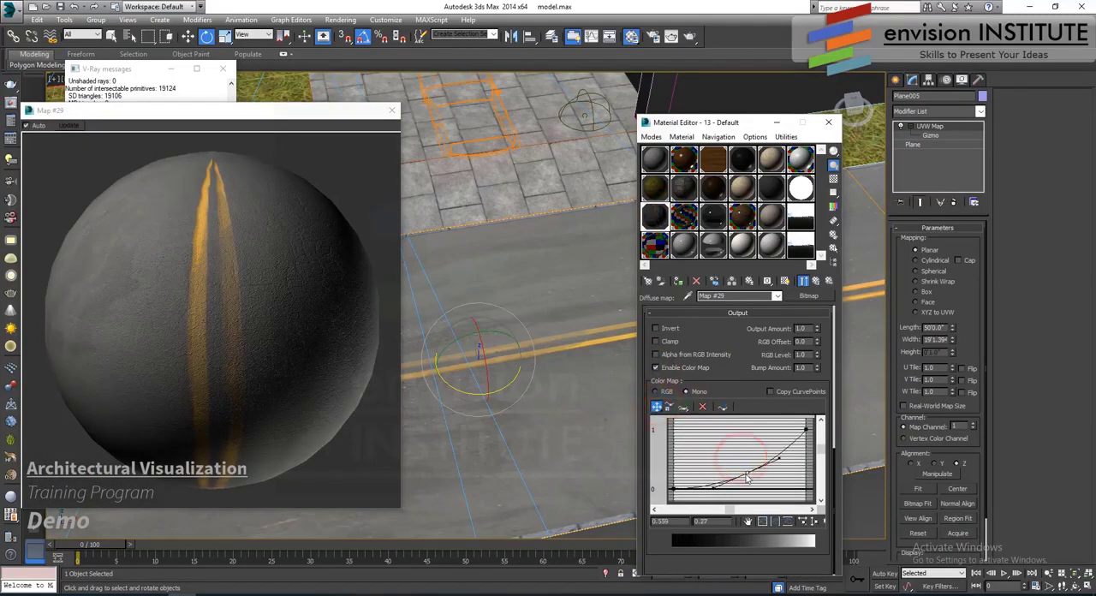
{"action": "left_click", "coordinate": [392, 111]}
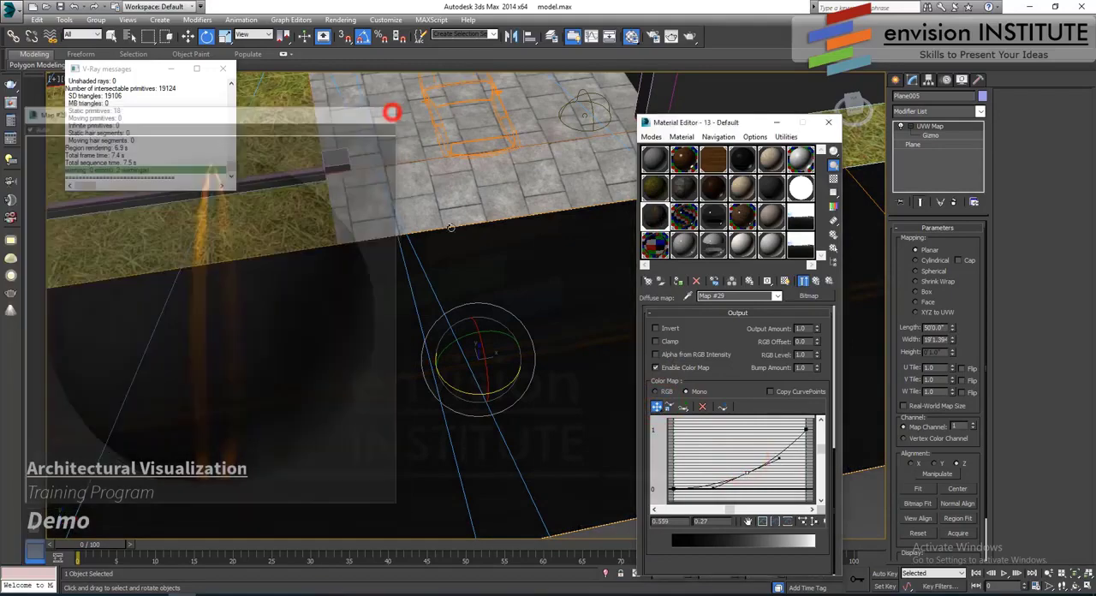
- Render the Camera001 view to check the street, and close the render, Material Editor and V-Ray messages windows
{"action": "key", "text": "c"}
{"action": "double_click", "coordinate": [517, 220]}
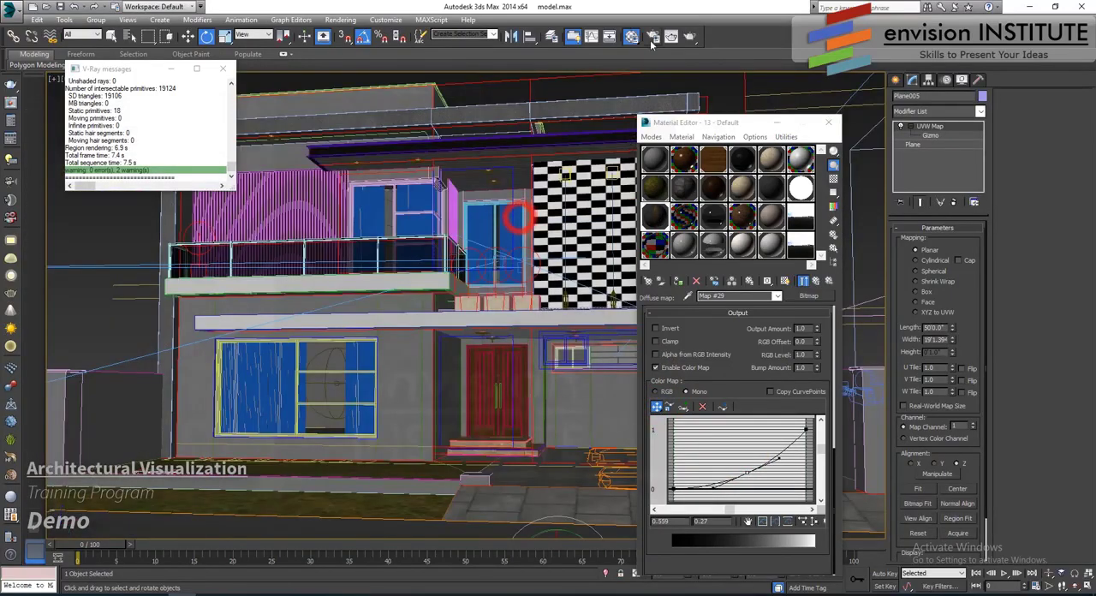
{"action": "key", "text": "shift+q"}
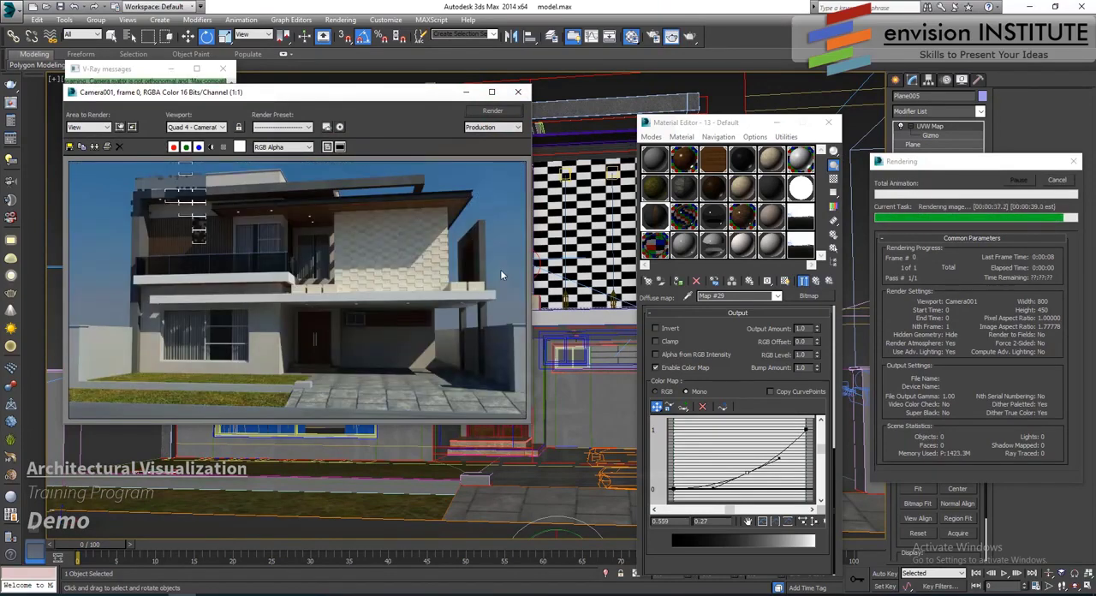
{"action": "left_click", "coordinate": [520, 92]}
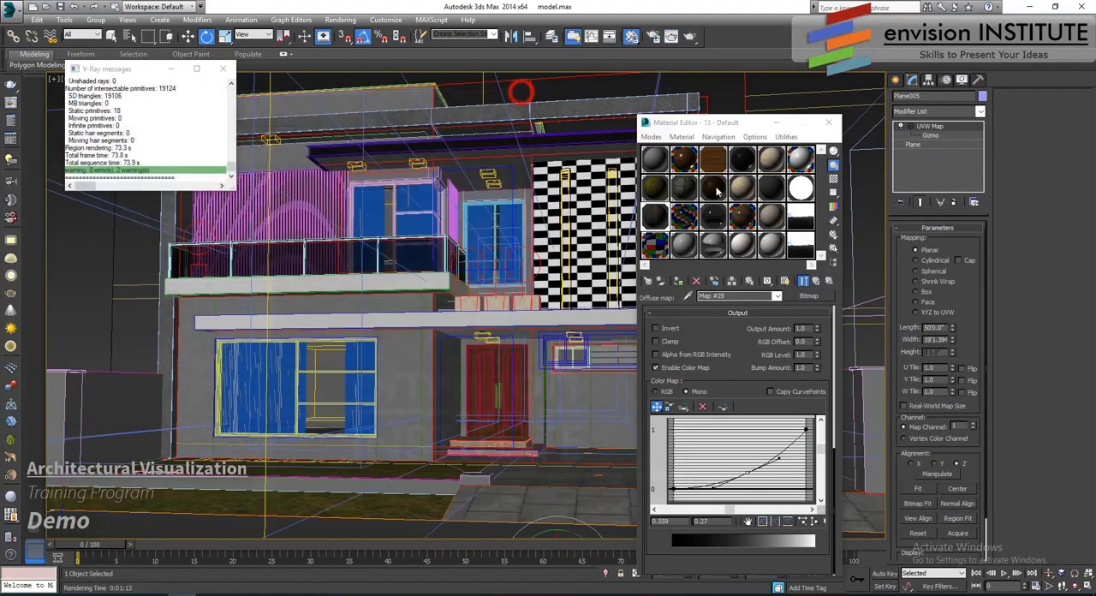
{"action": "left_click", "coordinate": [828, 123]}
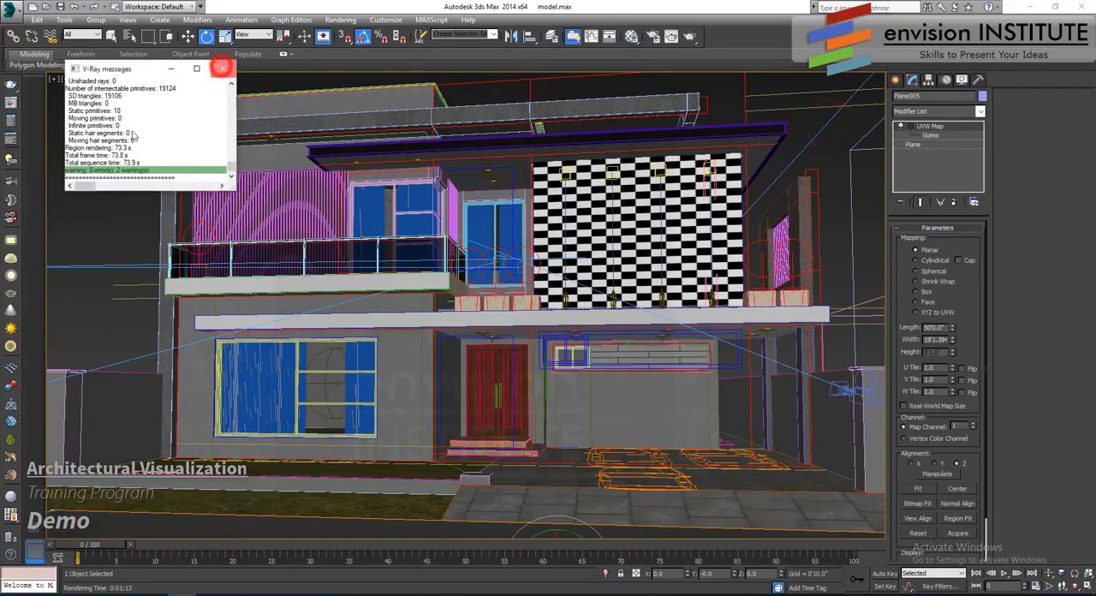
{"action": "left_click", "coordinate": [222, 70]}
- Merge imp 1.max from the project's max folder into the scene in the Top view, placing its objects beside the floor plans
{"action": "left_click", "coordinate": [115, 212]}
{"action": "key", "text": "t"}
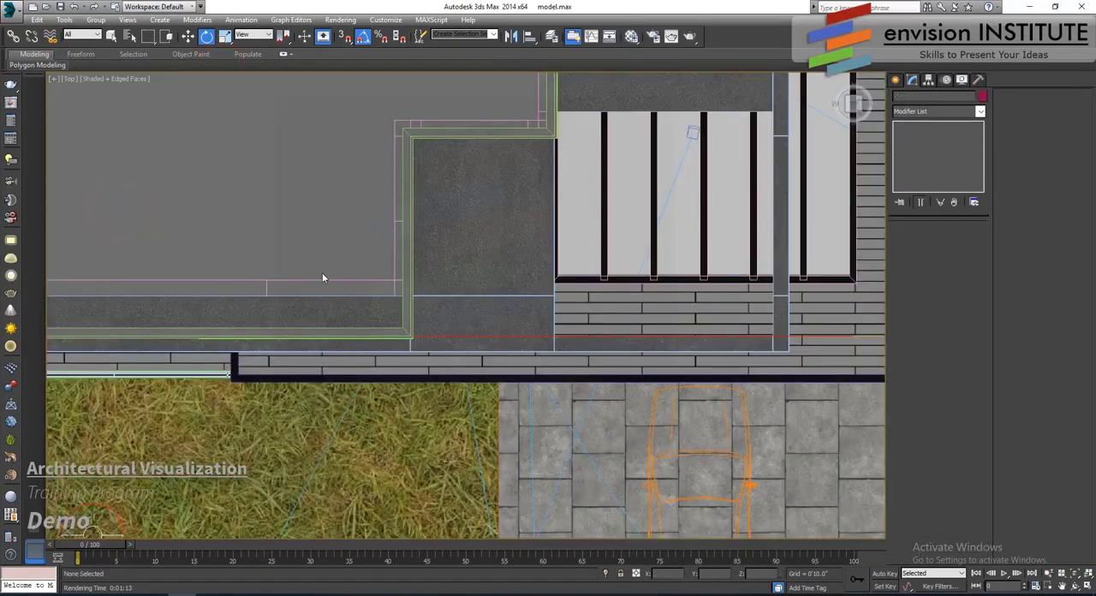
{"action": "scroll", "coordinate": [322, 278], "scroll_direction": "down", "scroll_amount": 15}
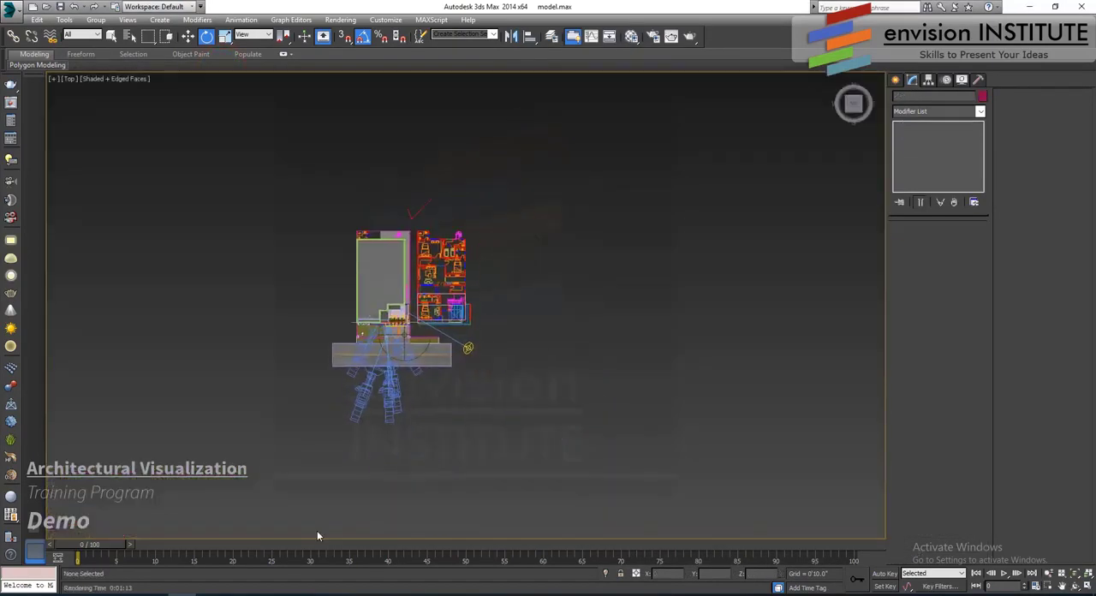
{"action": "mouse_move", "coordinate": [125, 594]}
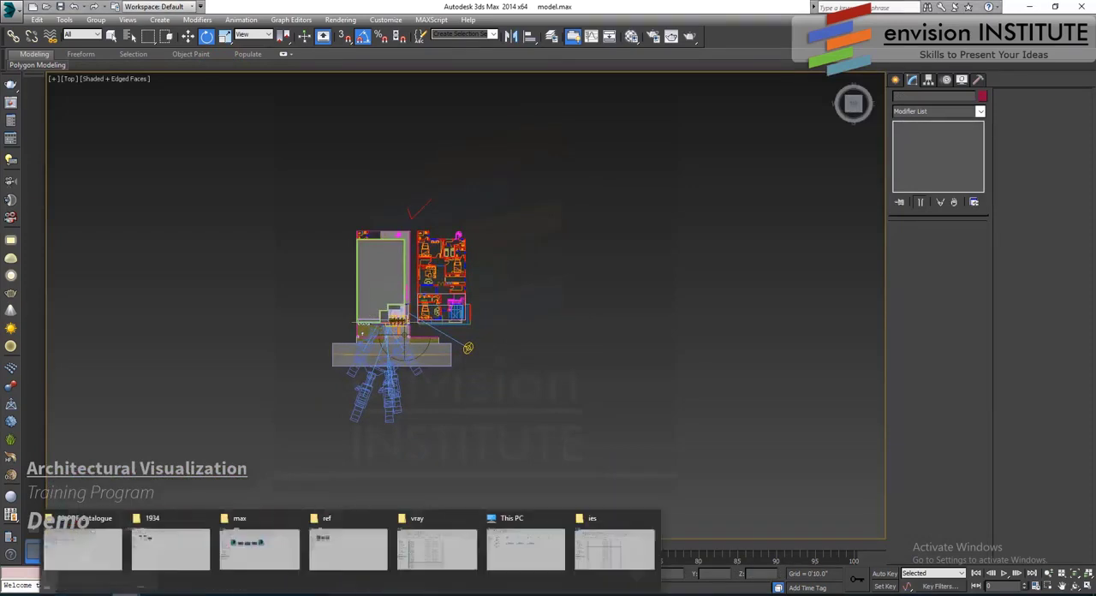
{"action": "left_click", "coordinate": [294, 557]}
{"action": "left_click", "coordinate": [328, 320]}
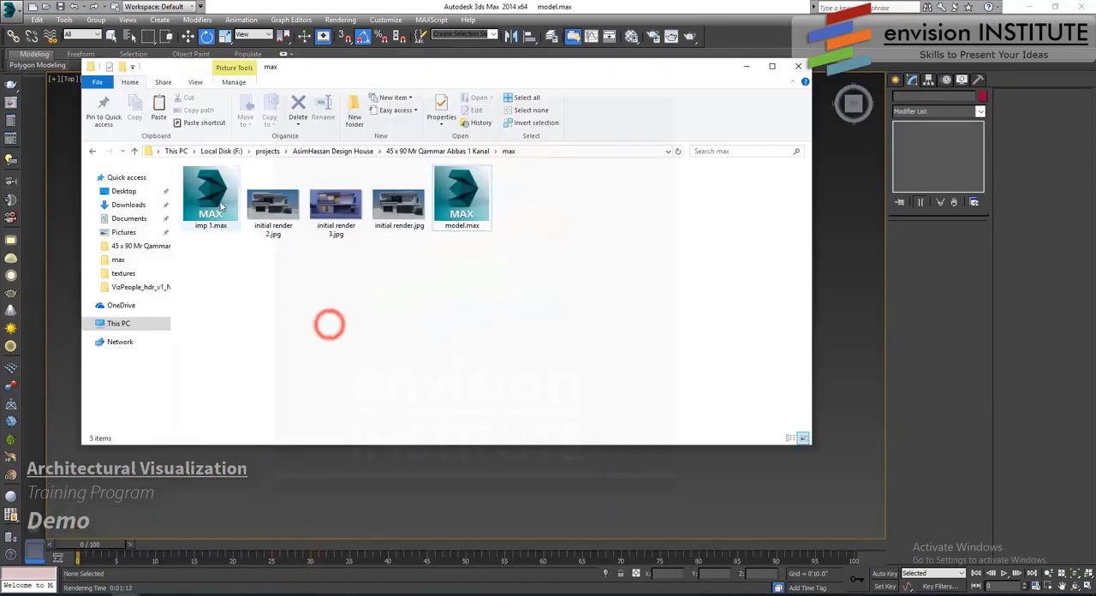
{"action": "left_click_drag", "start_coordinate": [211, 201], "coordinate": [563, 313]}
{"action": "left_click", "coordinate": [574, 337]}
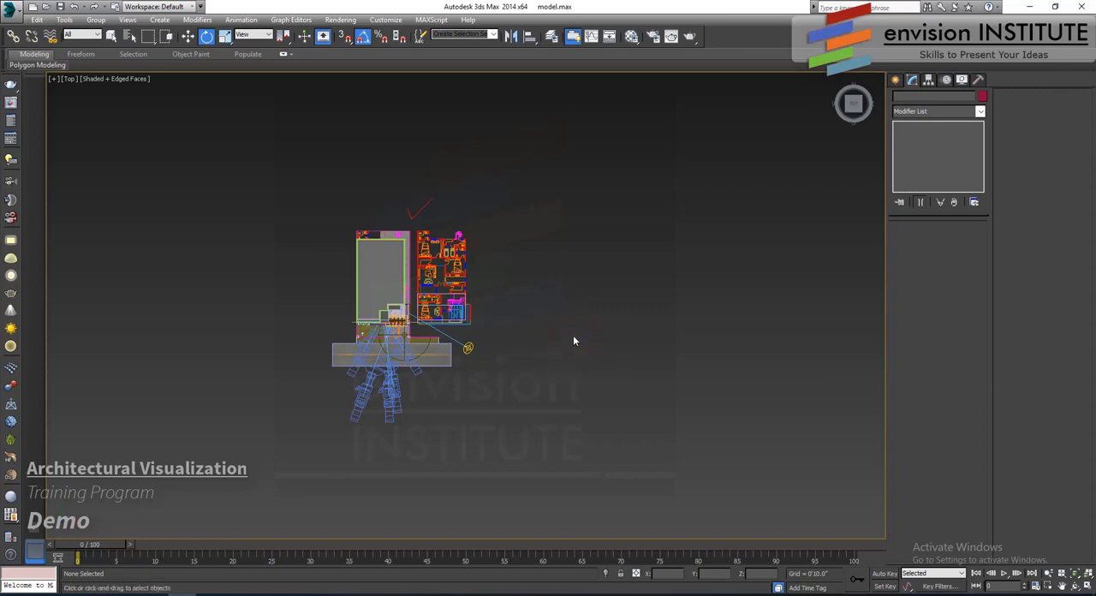
{"action": "left_click", "coordinate": [505, 346]}
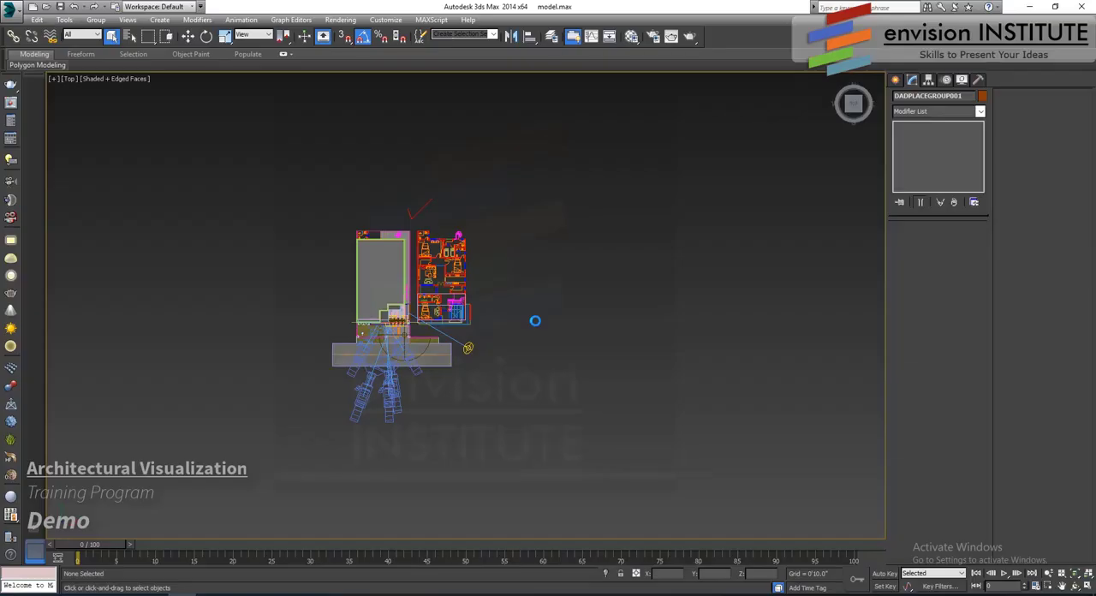
{"action": "left_click", "coordinate": [303, 376]}
- Move the two merged cars together into the house's carport, with the Top view displayed in wireframe
{"action": "scroll", "coordinate": [536, 336], "scroll_direction": "up", "scroll_amount": 5}
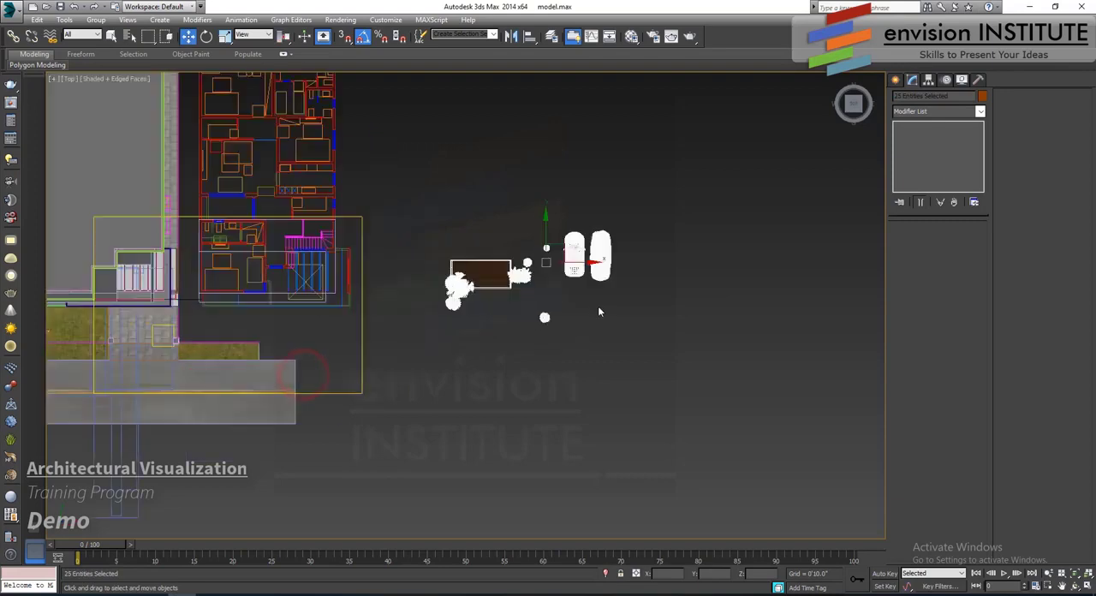
{"action": "scroll", "coordinate": [597, 305], "scroll_direction": "up", "scroll_amount": 3}
{"action": "left_click", "coordinate": [604, 292]}
{"action": "left_click", "coordinate": [633, 219]}
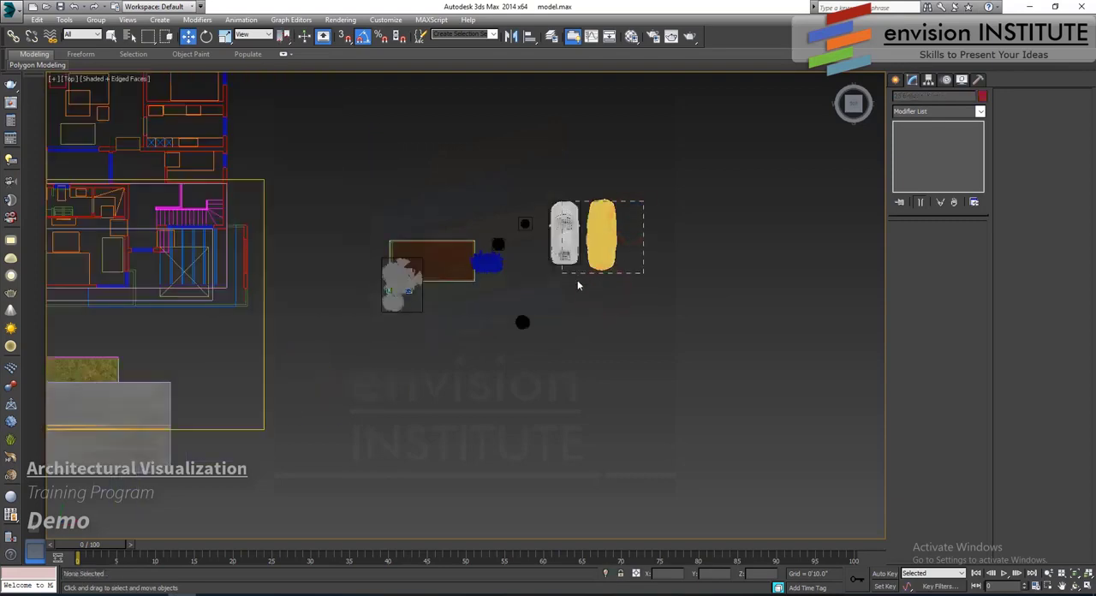
{"action": "left_click_drag", "start_coordinate": [644, 201], "coordinate": [562, 273]}
{"action": "middle_click_drag", "start_coordinate": [588, 258], "coordinate": [778, 299]}
{"action": "left_click_drag", "start_coordinate": [782, 274], "coordinate": [173, 343]}
{"action": "scroll", "coordinate": [151, 346], "scroll_direction": "up", "scroll_amount": 3}
{"action": "middle_click_drag", "start_coordinate": [156, 296], "coordinate": [451, 298]}
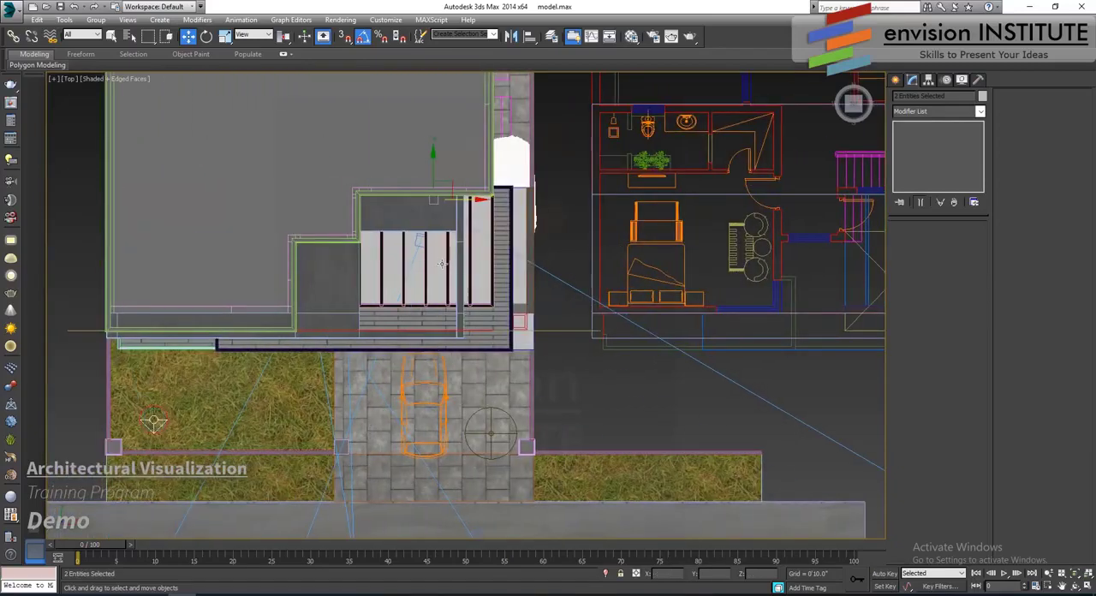
{"action": "key", "text": "F3"}
{"action": "left_click_drag", "start_coordinate": [444, 221], "coordinate": [423, 254]}
{"action": "scroll", "coordinate": [510, 302], "scroll_direction": "down", "scroll_amount": 3}
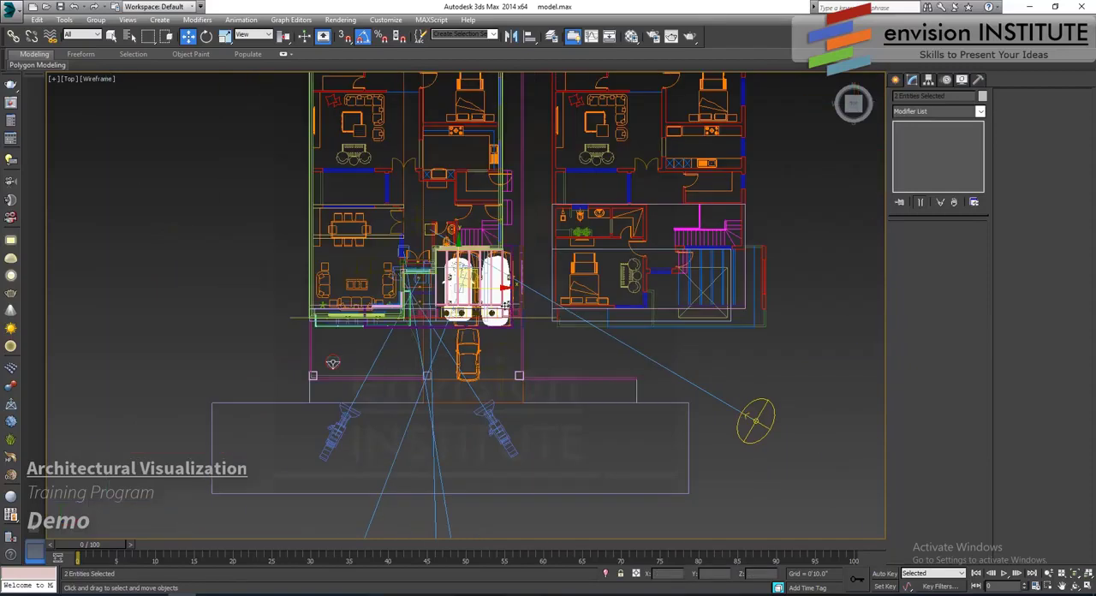
- Select the merged palm cluster with its planter and rectangular frame, and move it over to the house's front lawn
{"action": "middle_click_drag", "start_coordinate": [509, 302], "coordinate": [219, 274]}
{"action": "scroll", "coordinate": [546, 292], "scroll_direction": "up", "scroll_amount": 2}
{"action": "left_click", "coordinate": [445, 241]}
{"action": "scroll", "coordinate": [493, 224], "scroll_direction": "up", "scroll_amount": 2}
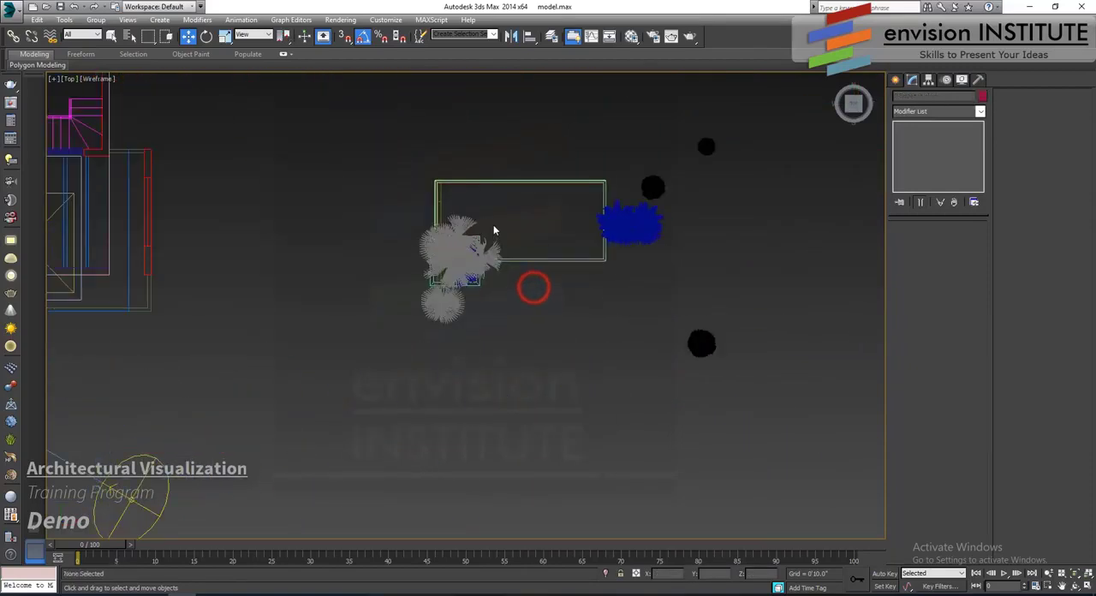
{"action": "left_click_drag", "start_coordinate": [516, 198], "coordinate": [377, 409]}
{"action": "scroll", "coordinate": [396, 344], "scroll_direction": "down", "scroll_amount": 3}
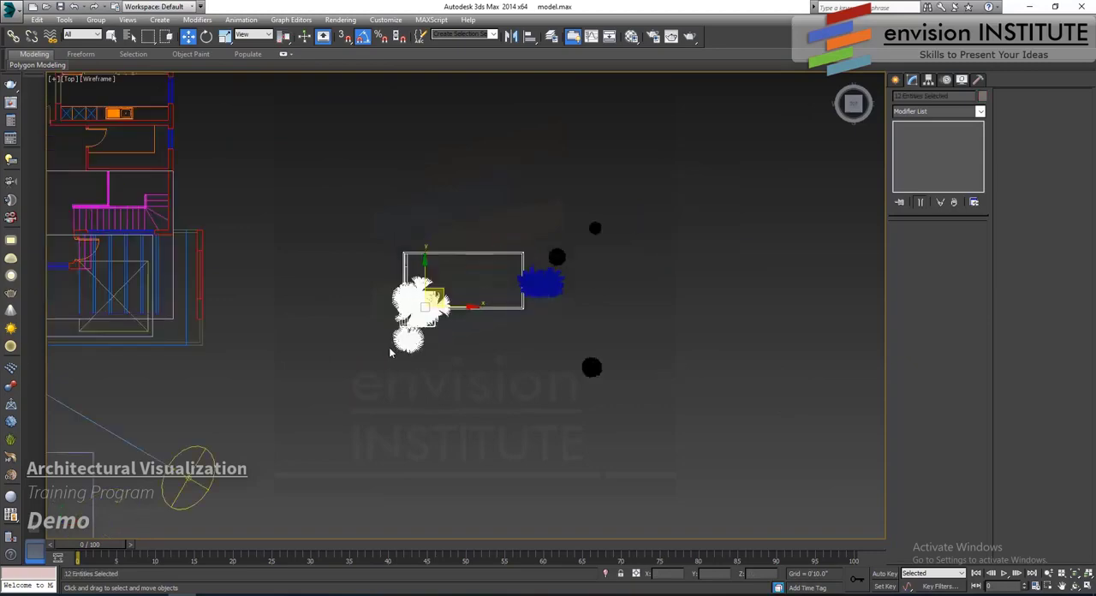
{"action": "middle_click_drag", "start_coordinate": [392, 348], "coordinate": [644, 344]}
{"action": "left_click_drag", "start_coordinate": [685, 303], "coordinate": [140, 344]}
{"action": "middle_click_drag", "start_coordinate": [131, 330], "coordinate": [438, 287]}
{"action": "scroll", "coordinate": [248, 327], "scroll_direction": "up", "scroll_amount": 5}
{"action": "scroll", "coordinate": [438, 287], "scroll_direction": "up", "scroll_amount": 3}
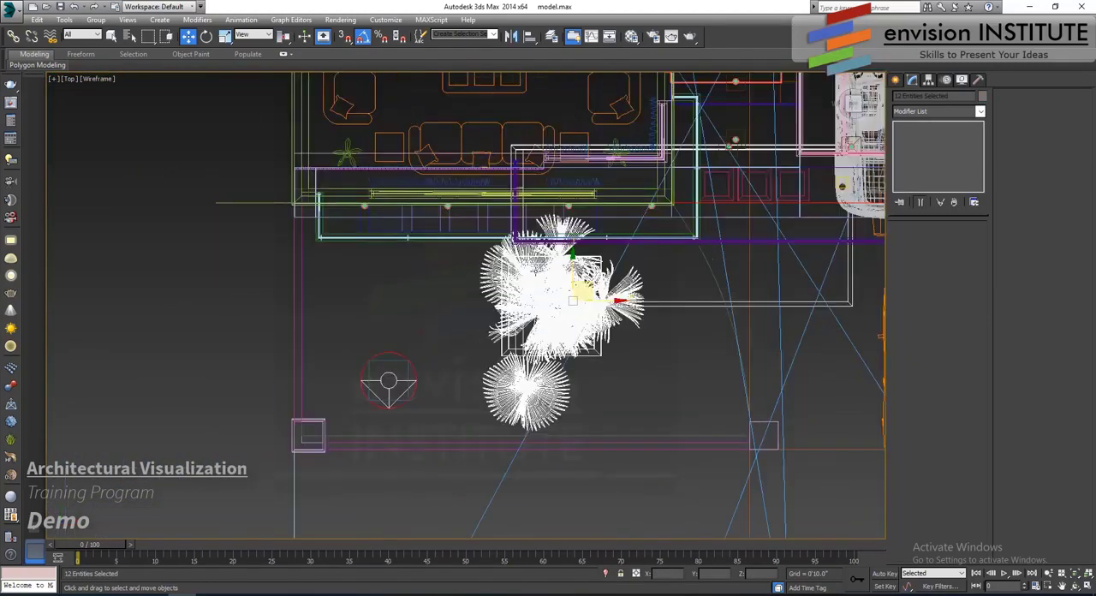
- Move the selected palm, planter and deck group across the front lawn and snap its side wall's corner to the boundary corner at the pillar
{"action": "left_click_drag", "start_coordinate": [578, 242], "coordinate": [370, 310]}
{"action": "scroll", "coordinate": [371, 310], "scroll_direction": "up", "scroll_amount": 2}
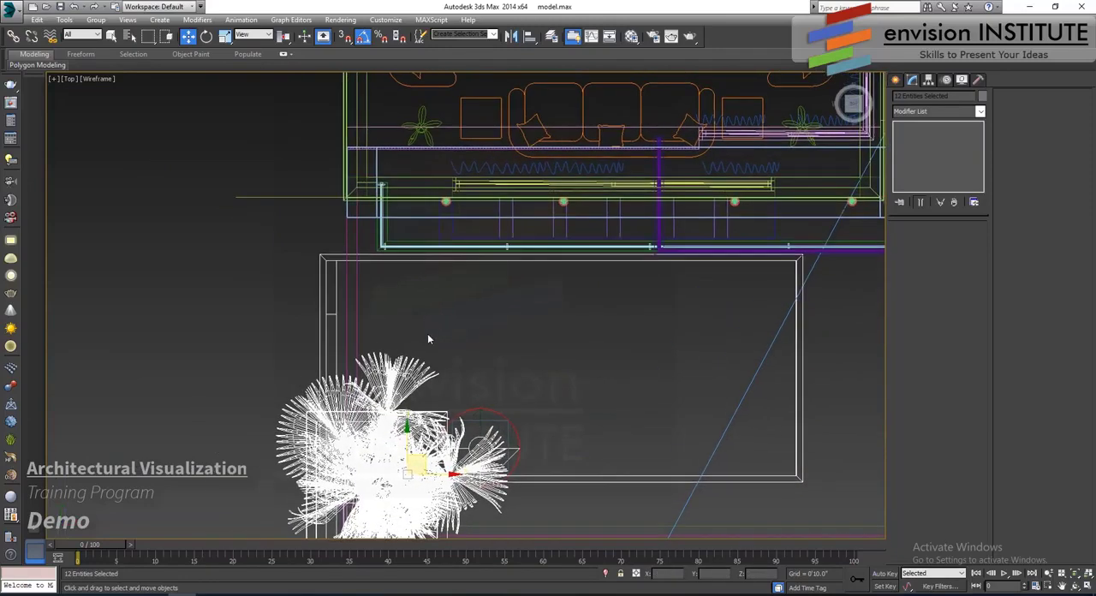
{"action": "middle_click_drag", "start_coordinate": [386, 322], "coordinate": [392, 232]}
{"action": "left_click_drag", "start_coordinate": [404, 288], "coordinate": [524, 204]}
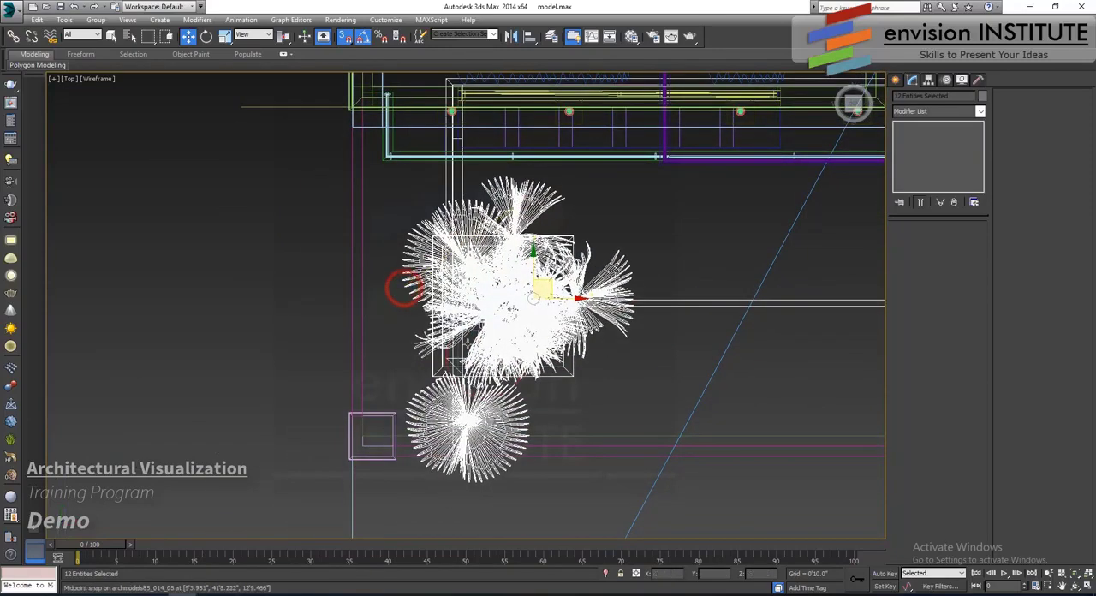
{"action": "scroll", "coordinate": [424, 460], "scroll_direction": "up", "scroll_amount": 8}
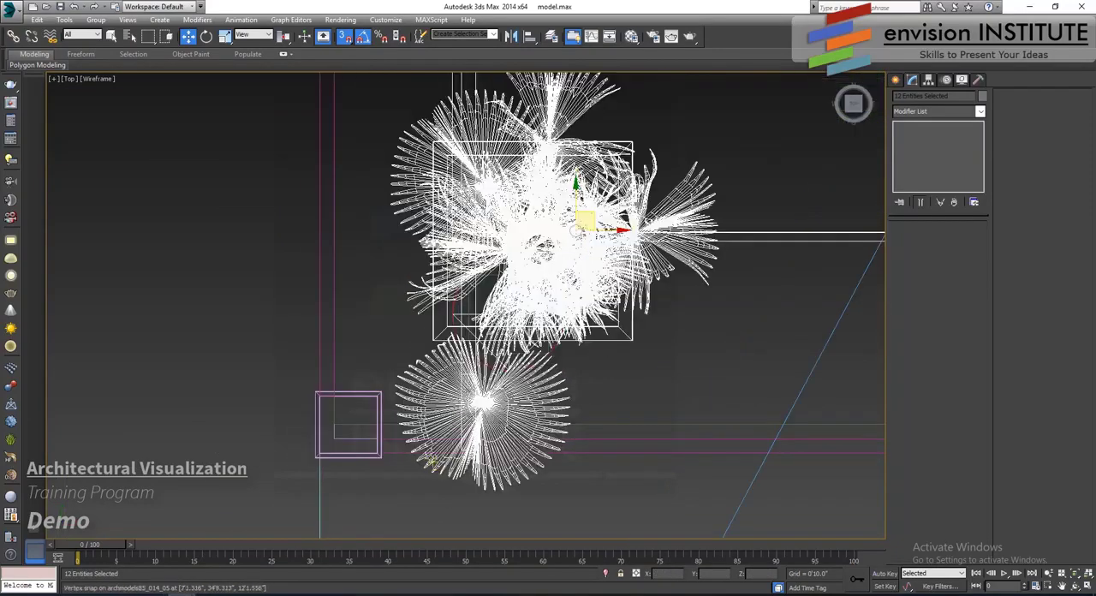
{"action": "scroll", "coordinate": [460, 417], "scroll_direction": "down", "scroll_amount": 2}
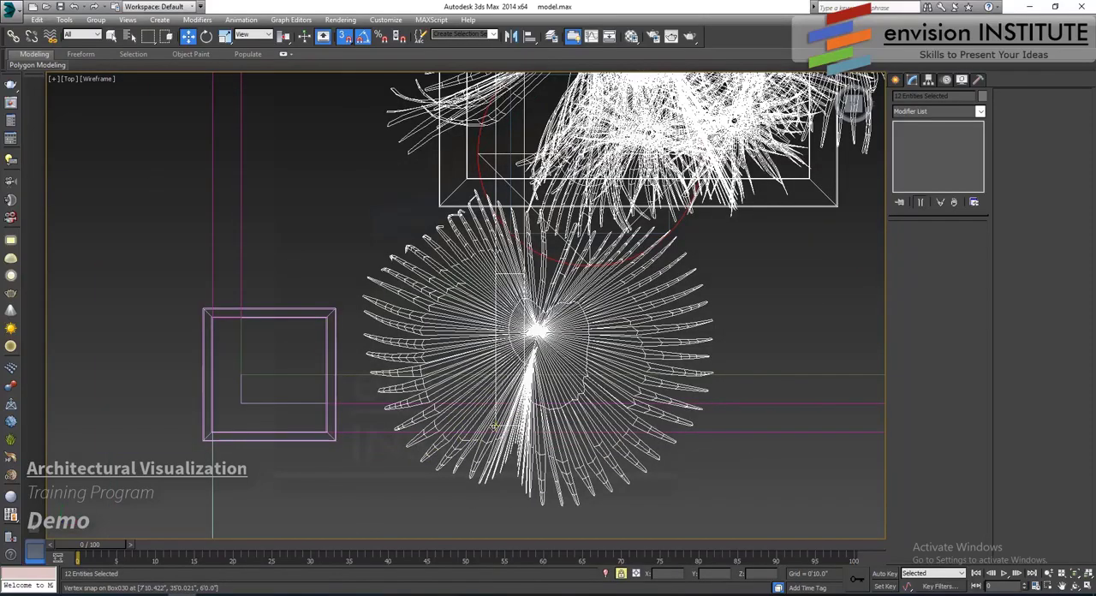
{"action": "left_click_drag", "start_coordinate": [495, 425], "coordinate": [240, 404]}
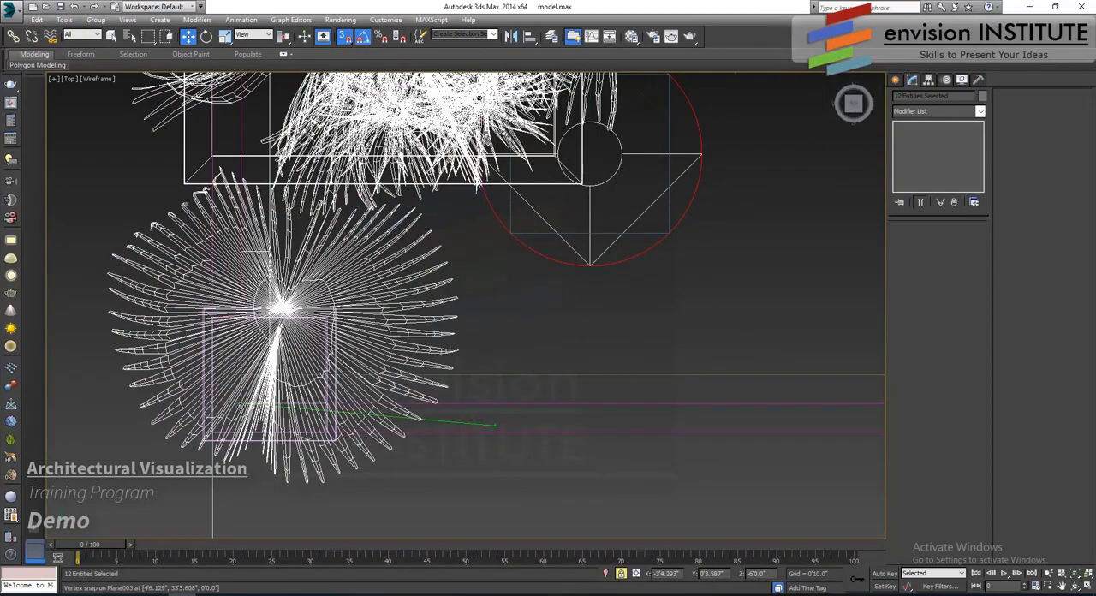
{"action": "scroll", "coordinate": [256, 452], "scroll_direction": "down", "scroll_amount": 6}
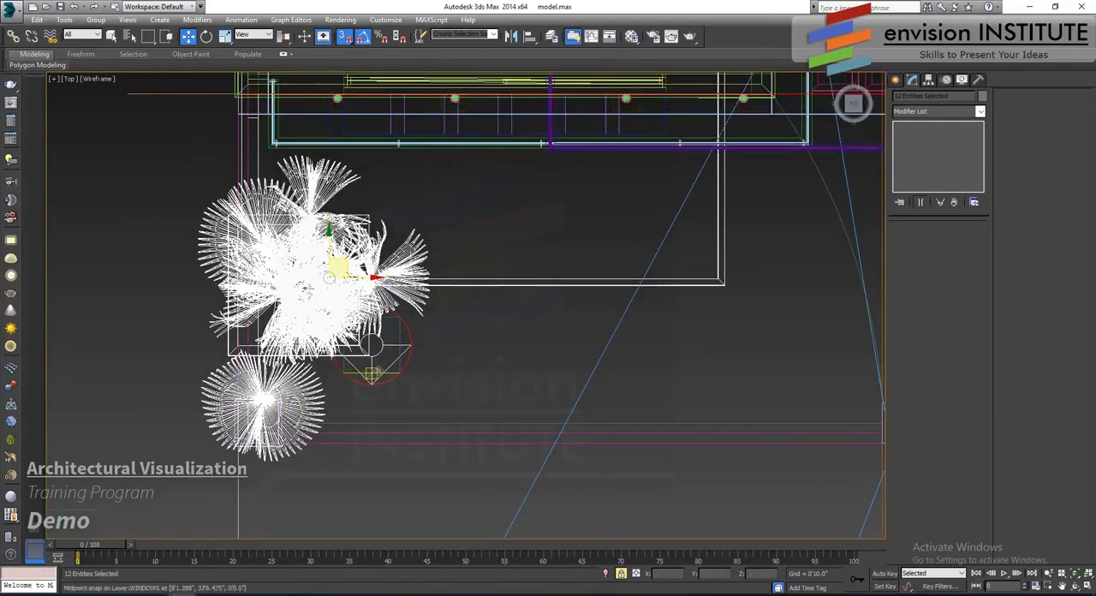
- Show the placed palm, planter and deck group in a shaded Perspective view and clear the selection
{"action": "key", "text": "p"}
{"action": "scroll", "coordinate": [333, 383], "scroll_direction": "down", "scroll_amount": 2}
{"action": "middle_click_drag", "start_coordinate": [330, 385], "coordinate": [390, 261], "text": "alt"}
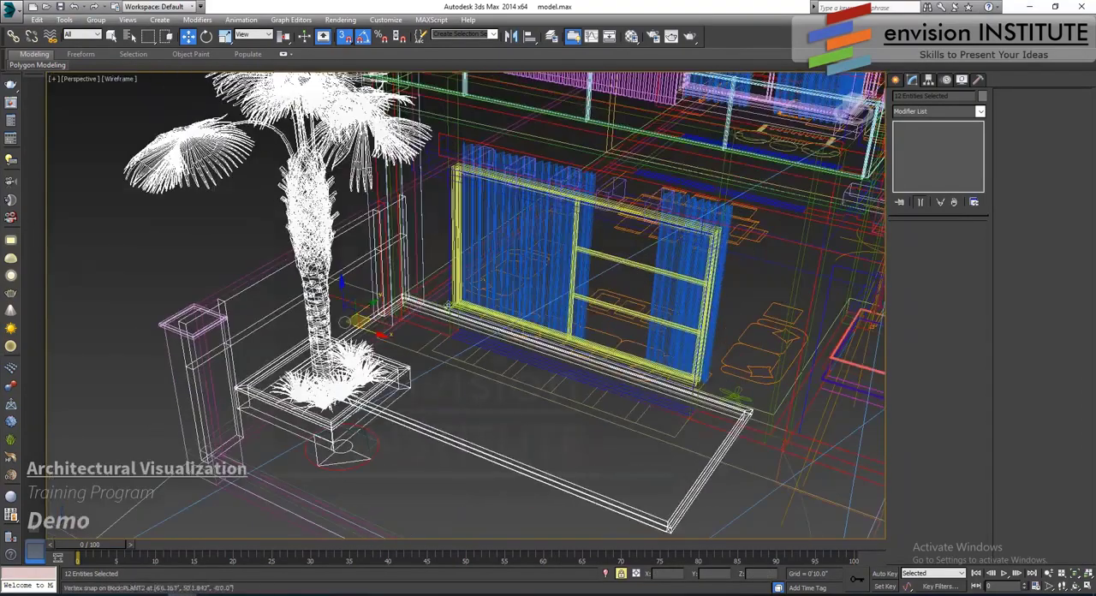
{"action": "key", "text": "F3"}
{"action": "mouse_move", "coordinate": [448, 306]}
{"action": "middle_mouse_down", "text": "alt"}
{"action": "mouse_move", "coordinate": [435, 291]}
{"action": "mouse_move", "coordinate": [338, 324]}
{"action": "mouse_move", "coordinate": [364, 314]}
{"action": "middle_mouse_up", "text": "alt"}
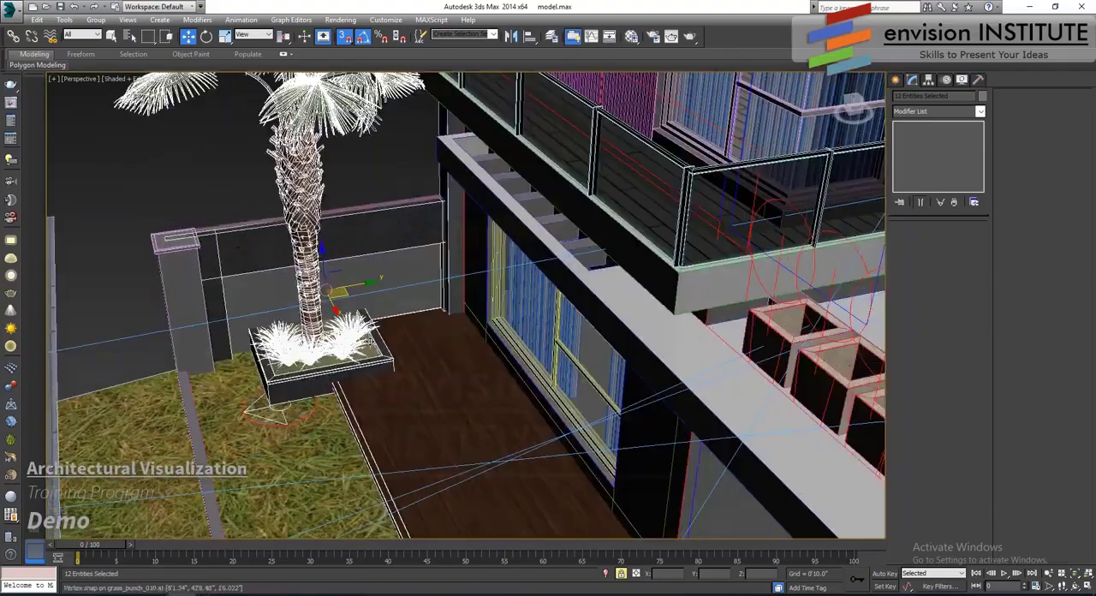
{"action": "middle_click_drag", "start_coordinate": [430, 309], "coordinate": [382, 246], "text": "alt"}
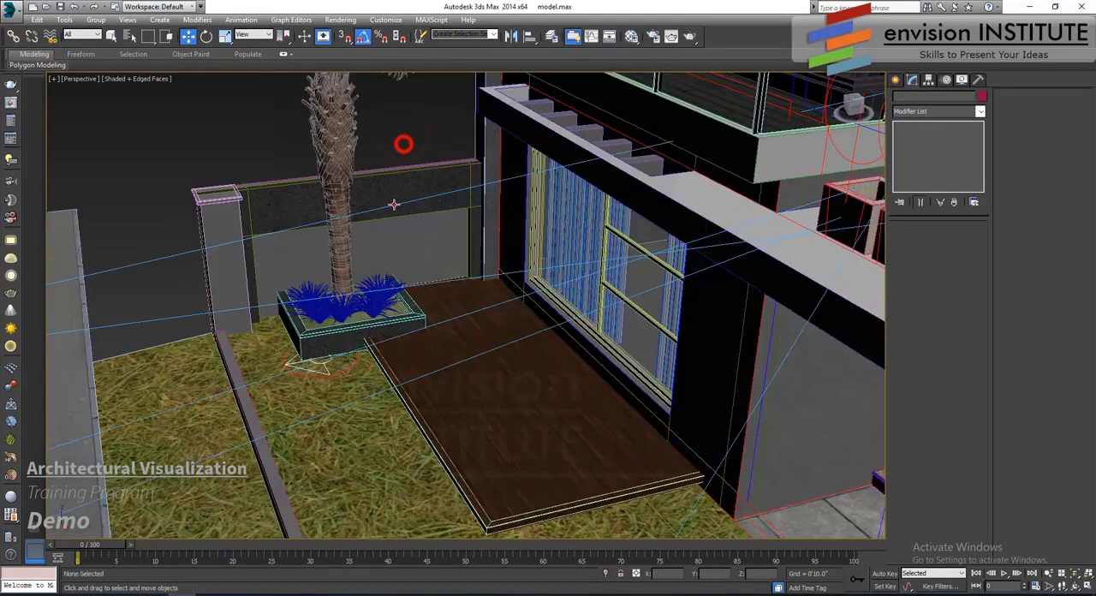
- Edit the vertices of the side boundary wall behind the palm, moving its street-end vertices to meet the corner pillar
{"action": "left_click", "coordinate": [519, 181]}
{"action": "left_click", "coordinate": [437, 175]}
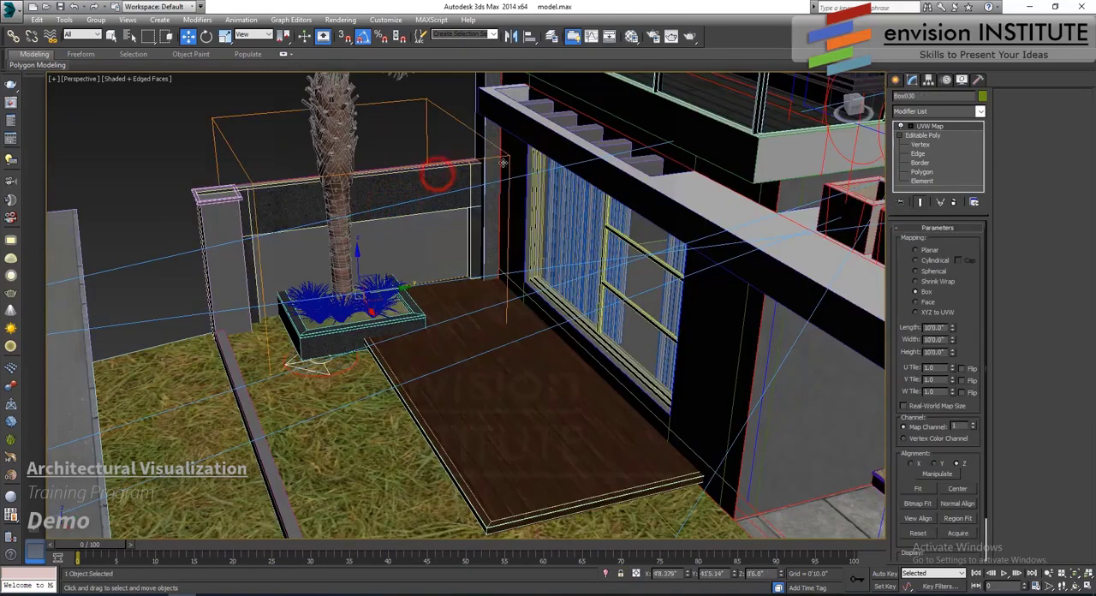
{"action": "left_click", "coordinate": [922, 144]}
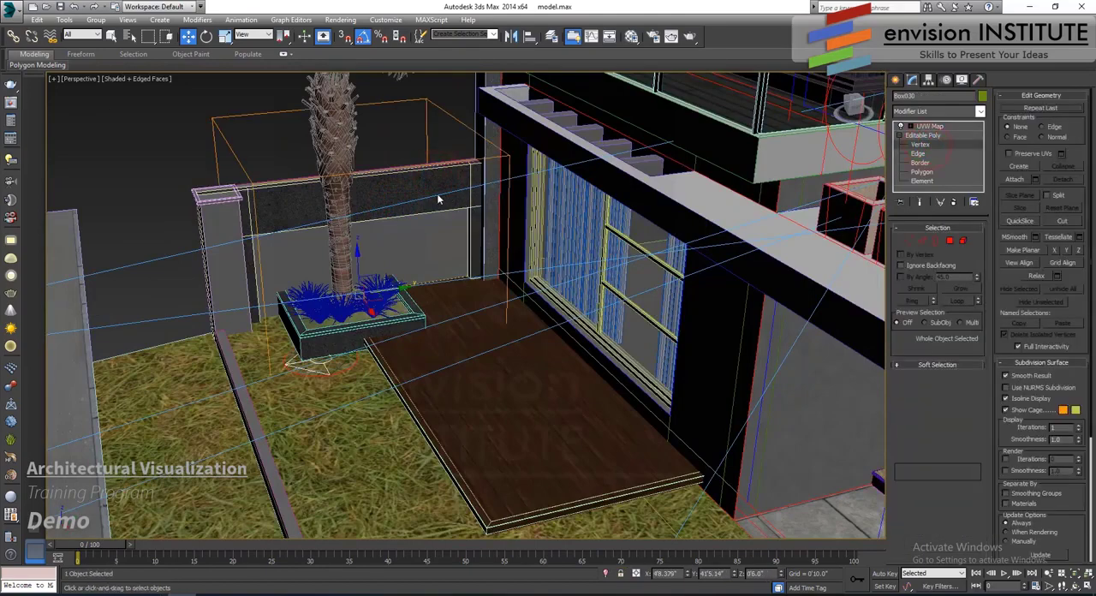
{"action": "middle_click_drag", "start_coordinate": [440, 196], "coordinate": [528, 141], "text": "alt"}
{"action": "left_click_drag", "start_coordinate": [522, 159], "coordinate": [467, 301]}
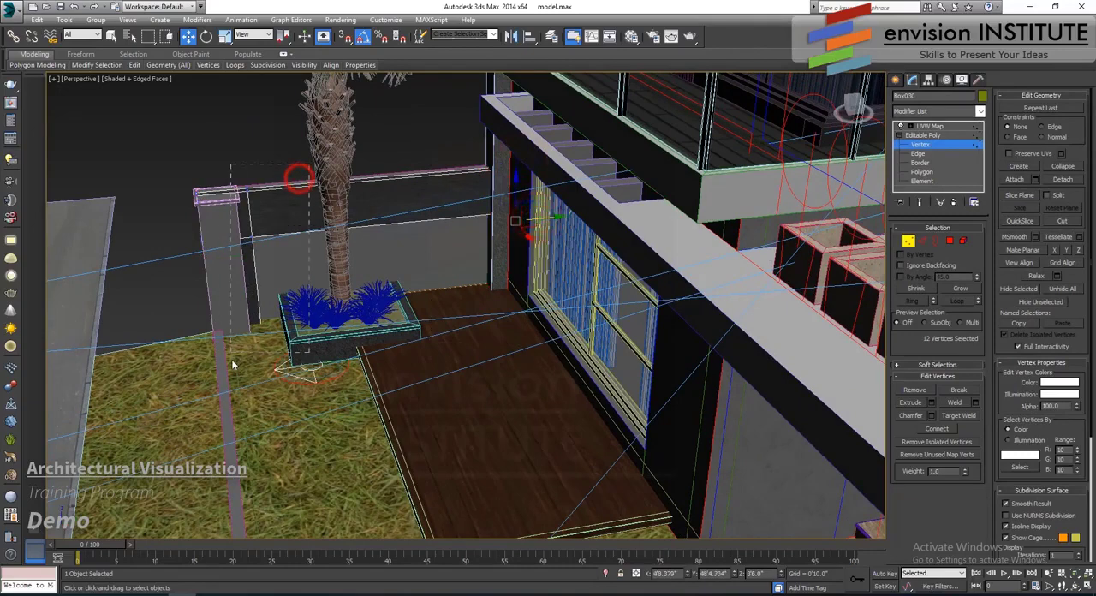
{"action": "left_click_drag", "start_coordinate": [164, 382], "coordinate": [164, 382]}
{"action": "left_click_drag", "start_coordinate": [271, 252], "coordinate": [320, 253]}
{"action": "left_click_drag", "start_coordinate": [303, 318], "coordinate": [296, 355]}
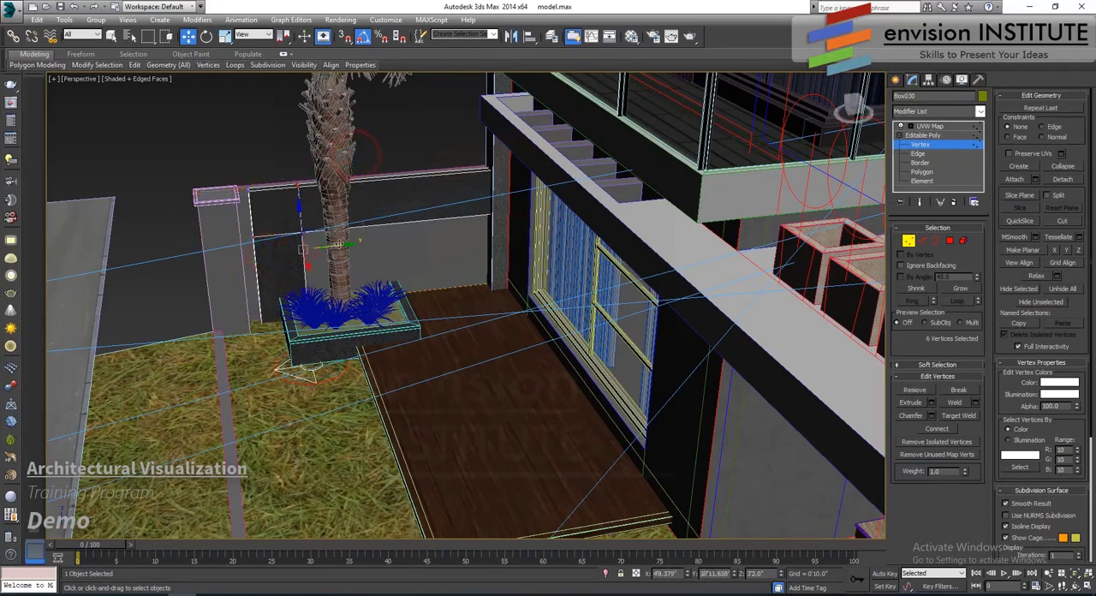
{"action": "left_click_drag", "start_coordinate": [339, 244], "coordinate": [268, 258]}
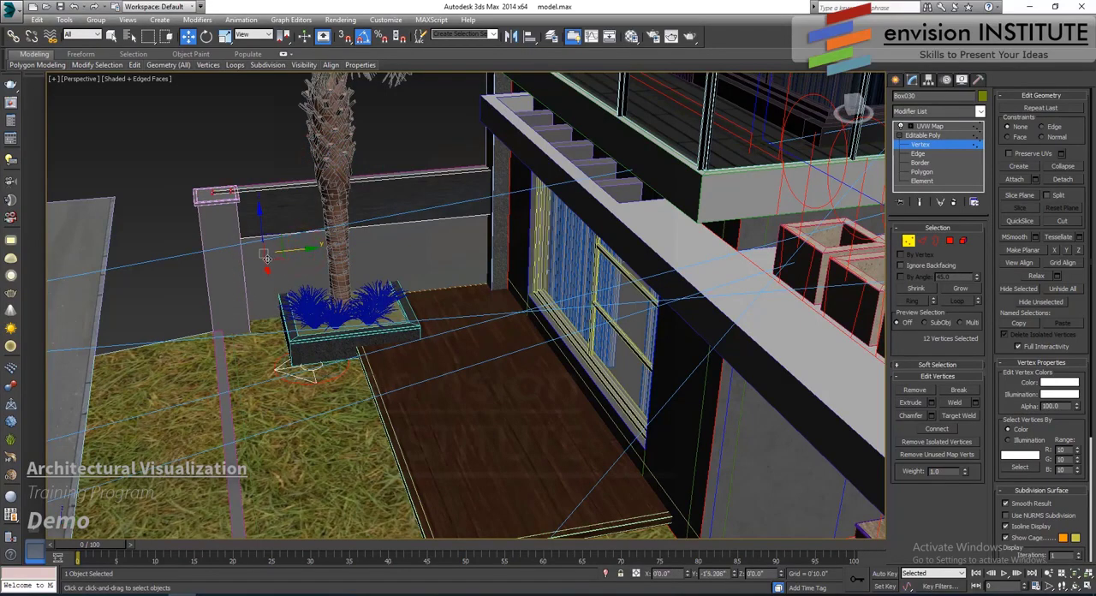
{"action": "left_click", "coordinate": [908, 242]}
- Examine the palm planter, deck and side wall from several angles around the front of the house
{"action": "middle_click_drag", "start_coordinate": [381, 263], "coordinate": [456, 294], "text": "alt"}
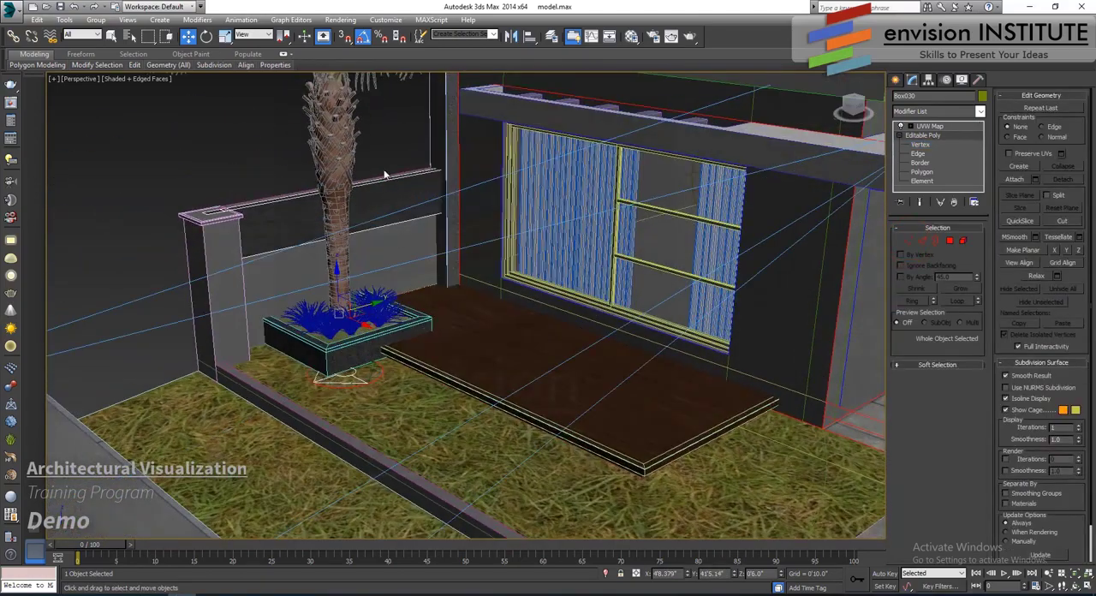
{"action": "left_click", "coordinate": [395, 142]}
{"action": "scroll", "coordinate": [389, 227], "scroll_direction": "up", "scroll_amount": 5}
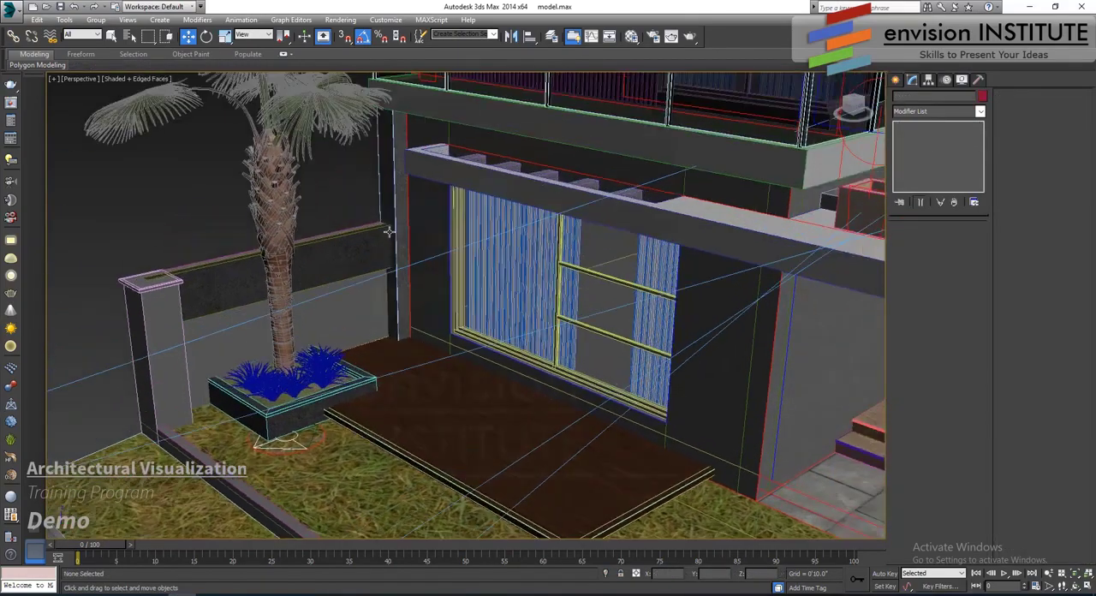
{"action": "scroll", "coordinate": [394, 248], "scroll_direction": "down", "scroll_amount": 8}
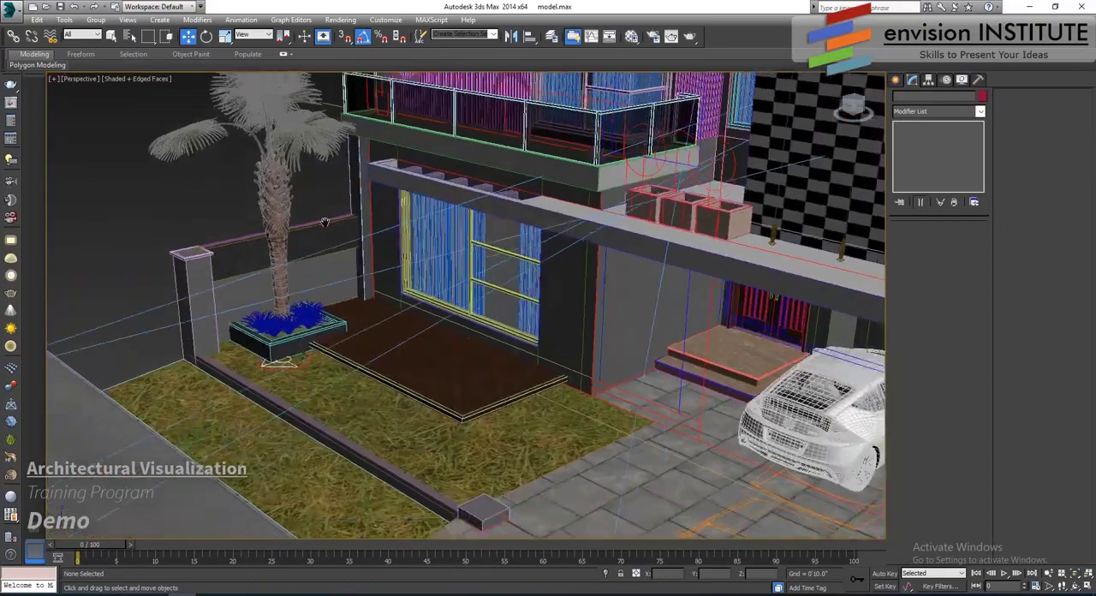
{"action": "scroll", "coordinate": [451, 324], "scroll_direction": "up", "scroll_amount": 4}
{"action": "scroll", "coordinate": [507, 387], "scroll_direction": "down", "scroll_amount": 6}
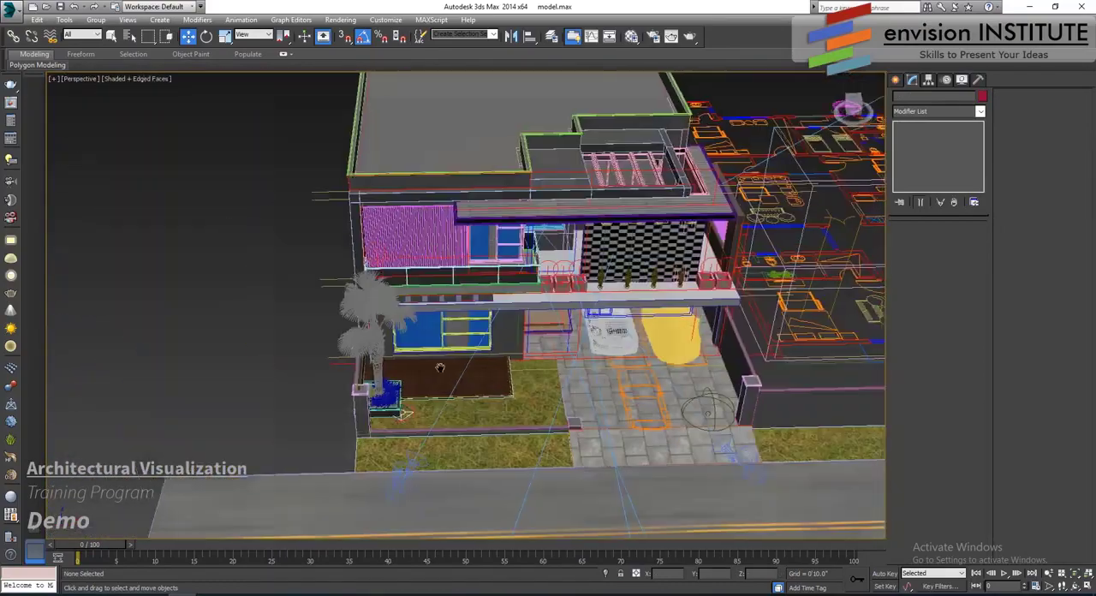
{"action": "scroll", "coordinate": [419, 374], "scroll_direction": "up", "scroll_amount": 4}
{"action": "scroll", "coordinate": [399, 361], "scroll_direction": "down", "scroll_amount": 10}
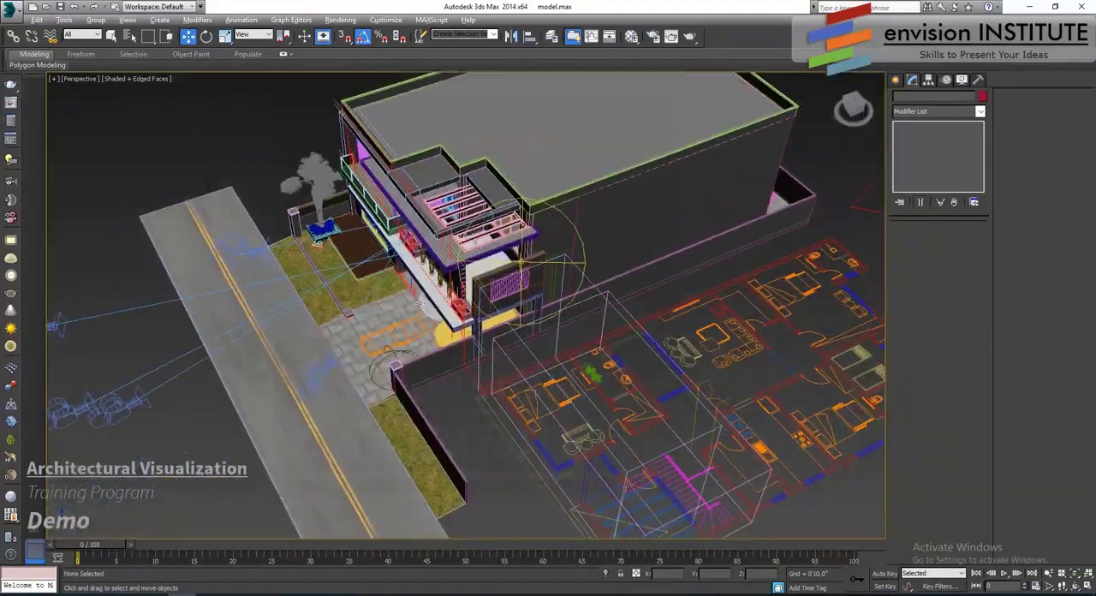
{"action": "middle_click_drag", "start_coordinate": [419, 302], "coordinate": [547, 331], "text": "alt"}
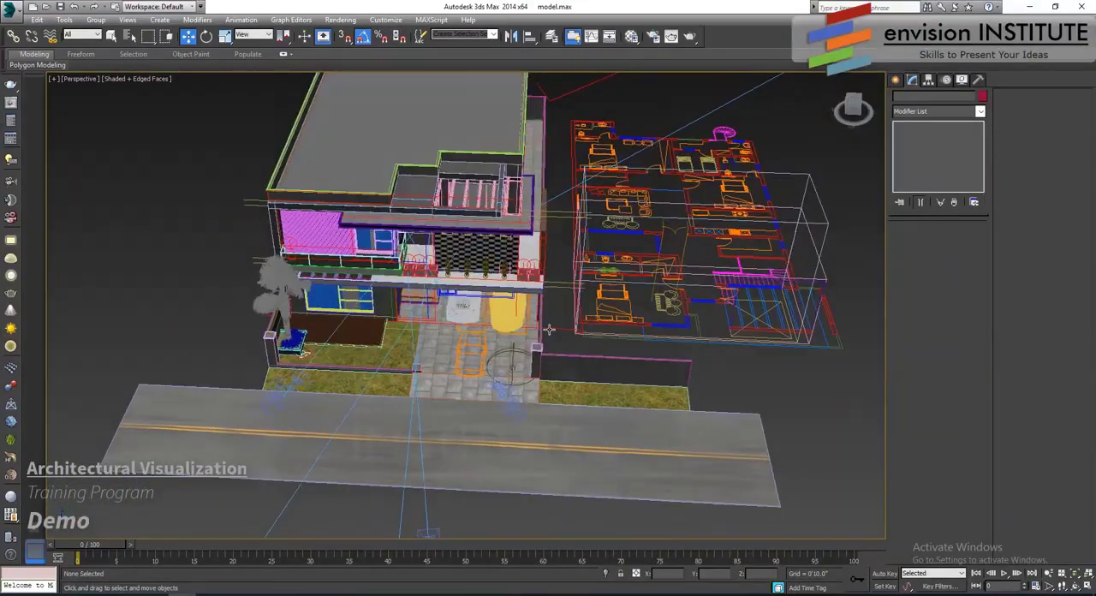
- Move the distant merged round bush to the house, placing it on the street-side grass strip beside the driveway pillar
{"action": "key", "text": "i"}
{"action": "left_click", "coordinate": [749, 306]}
{"action": "scroll", "coordinate": [749, 305], "scroll_direction": "down", "scroll_amount": 6}
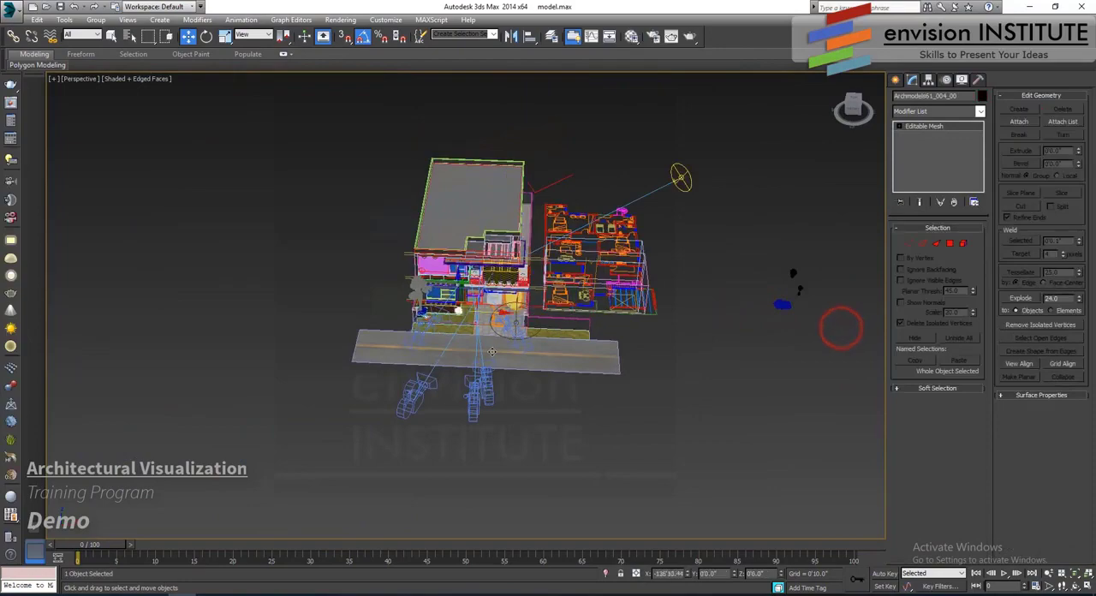
{"action": "key", "text": "t"}
{"action": "key", "text": "z"}
{"action": "scroll", "coordinate": [519, 334], "scroll_direction": "down", "scroll_amount": 10}
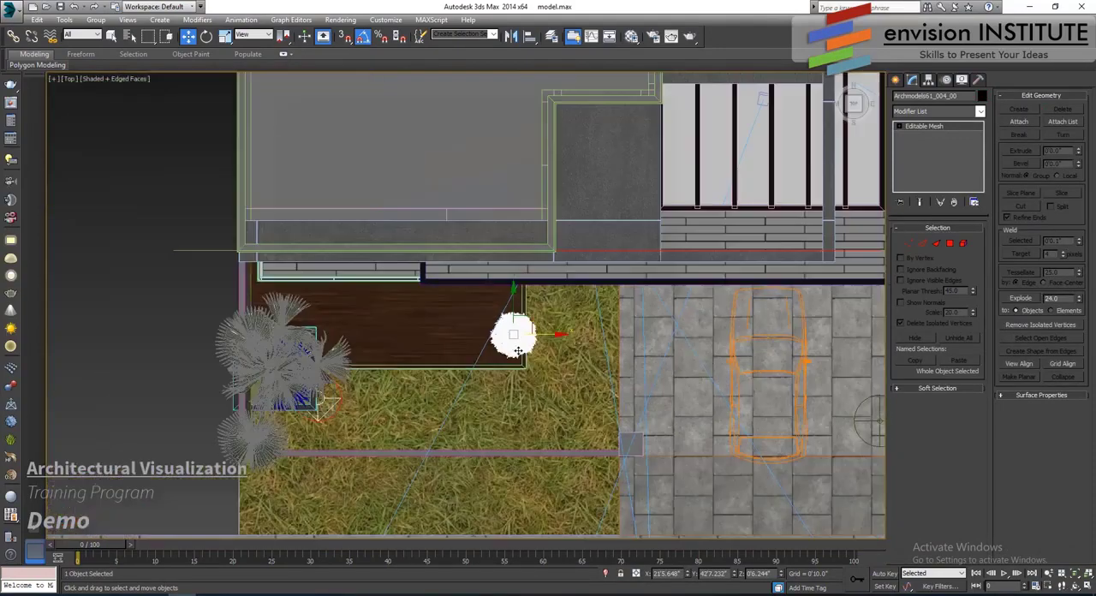
{"action": "middle_click_drag", "start_coordinate": [524, 333], "coordinate": [526, 277]}
{"action": "left_click_drag", "start_coordinate": [541, 272], "coordinate": [582, 355]}
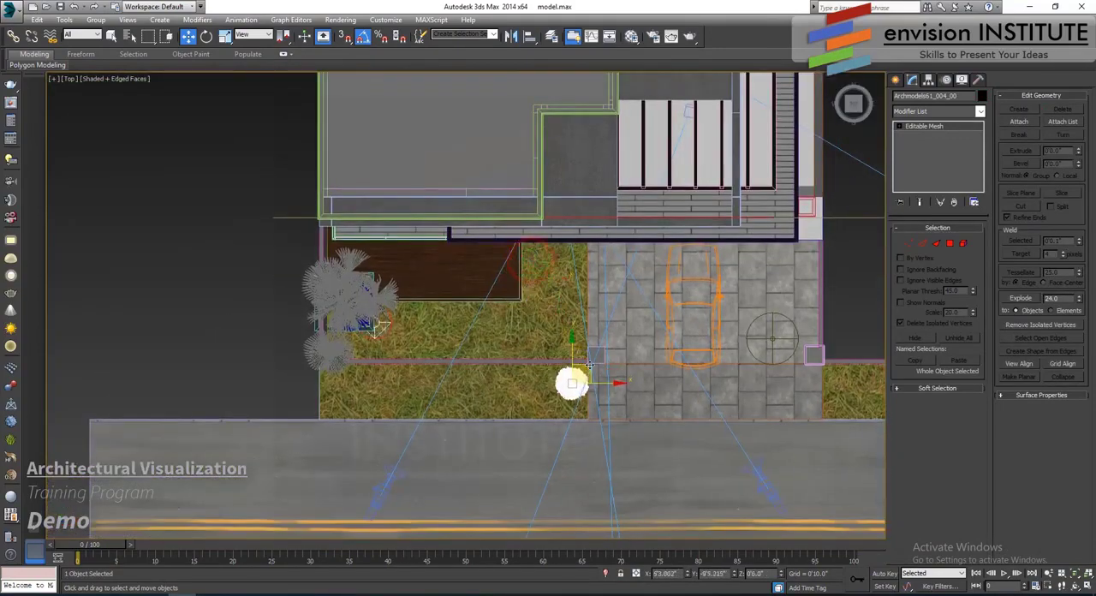
- Fine-tune the bush's position next to the low wall's driveway end and show it in the Perspective view
{"action": "key", "text": "z"}
{"action": "scroll", "coordinate": [558, 329], "scroll_direction": "down", "scroll_amount": 5}
{"action": "left_click_drag", "start_coordinate": [548, 315], "coordinate": [538, 304]}
{"action": "key", "text": "p"}
{"action": "key", "text": "z"}
{"action": "middle_click_drag", "start_coordinate": [533, 368], "coordinate": [517, 344], "text": "alt"}
{"action": "scroll", "coordinate": [508, 317], "scroll_direction": "down", "scroll_amount": 5}
{"action": "scroll", "coordinate": [516, 366], "scroll_direction": "down", "scroll_amount": 5}
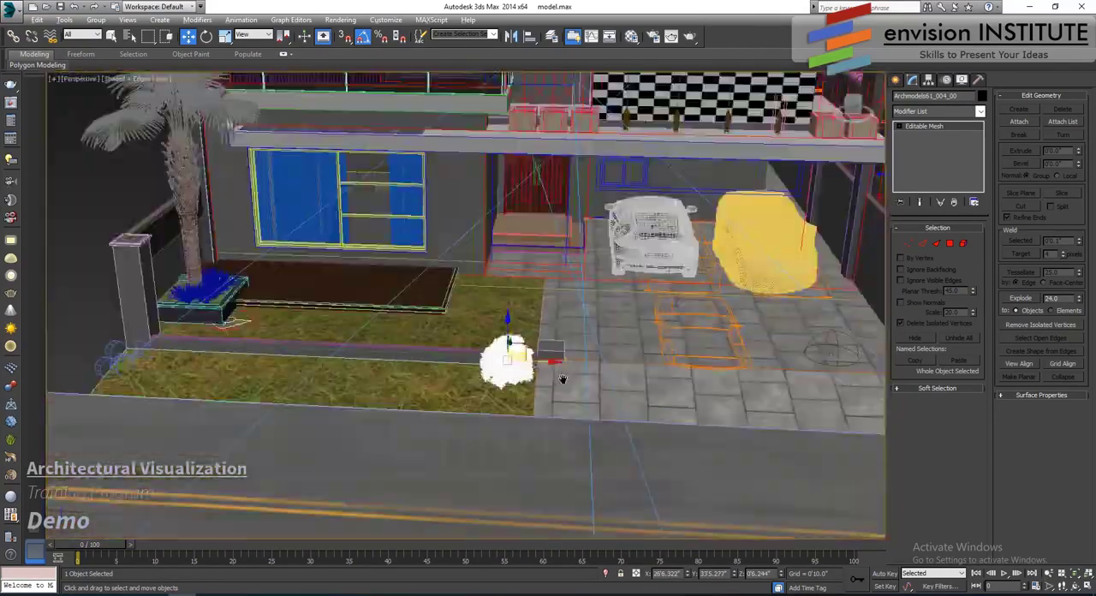
- Clone the bush once as an instance to the palm end of the grass strip and scale the instance up uniformly
{"action": "middle_click_drag", "start_coordinate": [562, 379], "coordinate": [624, 363]}
{"action": "left_click_drag", "start_coordinate": [626, 359], "coordinate": [262, 376], "text": "shift"}
{"action": "left_click", "coordinate": [548, 350]}
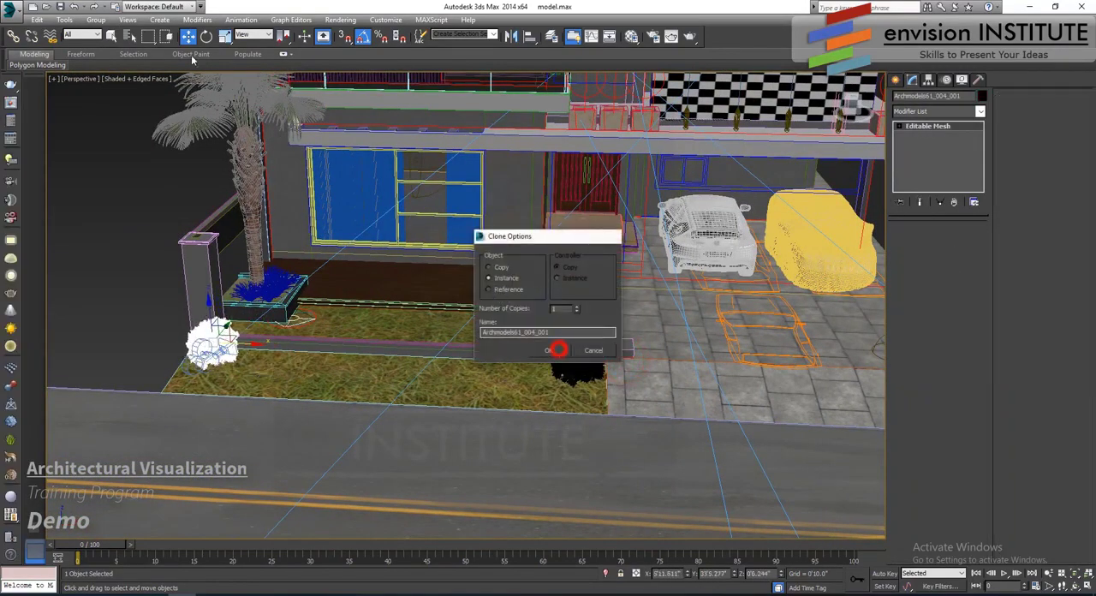
{"action": "left_click", "coordinate": [224, 36]}
{"action": "scroll", "coordinate": [214, 360], "scroll_direction": "up", "scroll_amount": 2}
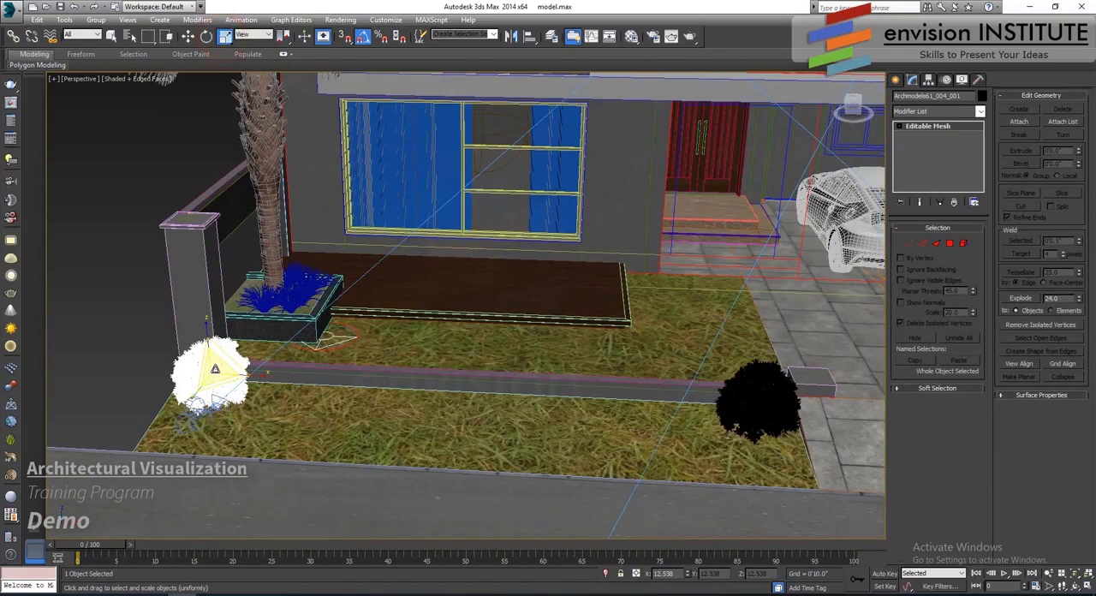
{"action": "left_click_drag", "start_coordinate": [215, 368], "coordinate": [214, 88]}
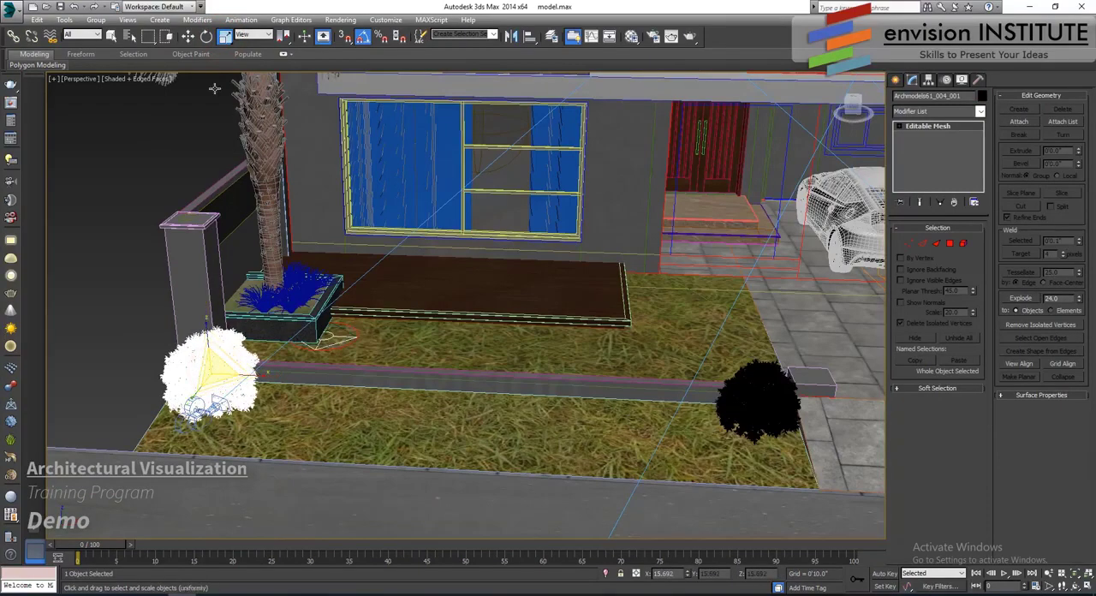
- Raise the enlarged bush slightly onto the grass and clone another bush beside it along the low wall
{"action": "left_click", "coordinate": [189, 39]}
{"action": "middle_click_drag", "start_coordinate": [231, 407], "coordinate": [242, 329], "text": "alt"}
{"action": "mouse_move", "coordinate": [210, 341]}
{"action": "left_mouse_down"}
{"action": "mouse_move", "coordinate": [216, 311]}
{"action": "mouse_move", "coordinate": [216, 326]}
{"action": "left_mouse_up"}
{"action": "middle_click_drag", "start_coordinate": [261, 345], "coordinate": [245, 367], "text": "alt"}
{"action": "left_click_drag", "start_coordinate": [251, 368], "coordinate": [328, 370], "text": "shift"}
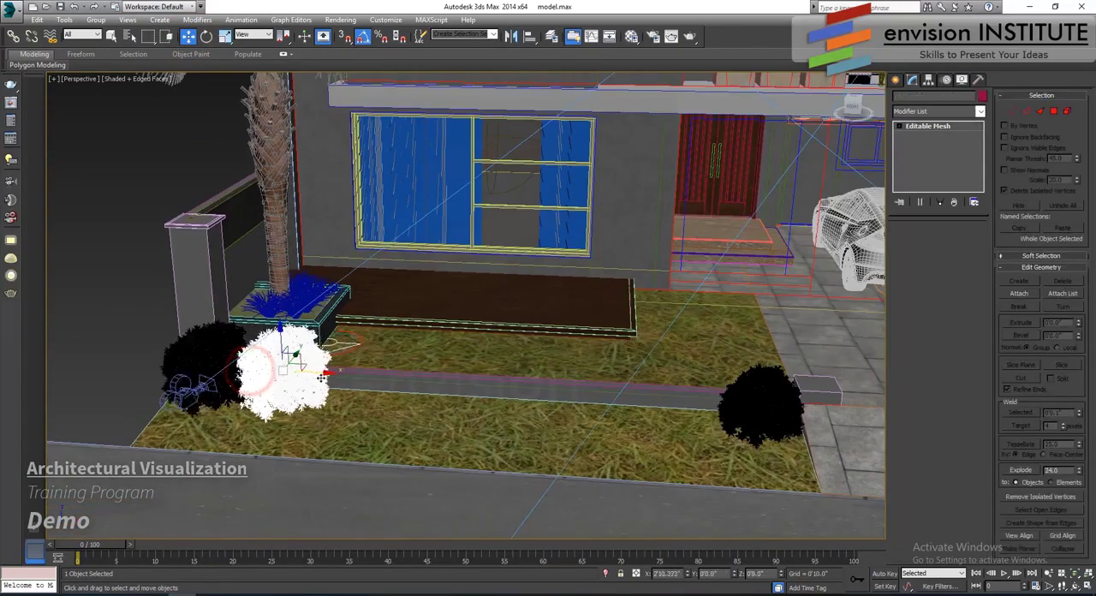
{"action": "left_click", "coordinate": [547, 351]}
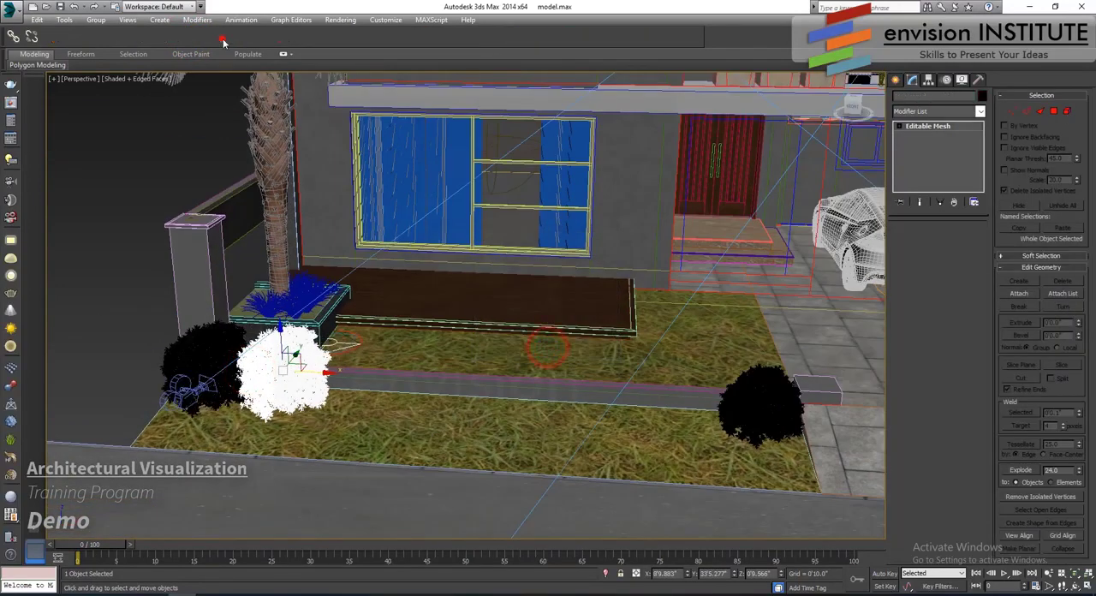
- Scale the newest bush down uniformly and lower it onto the grass
{"action": "left_click", "coordinate": [224, 36]}
{"action": "left_click_drag", "start_coordinate": [286, 363], "coordinate": [286, 375]}
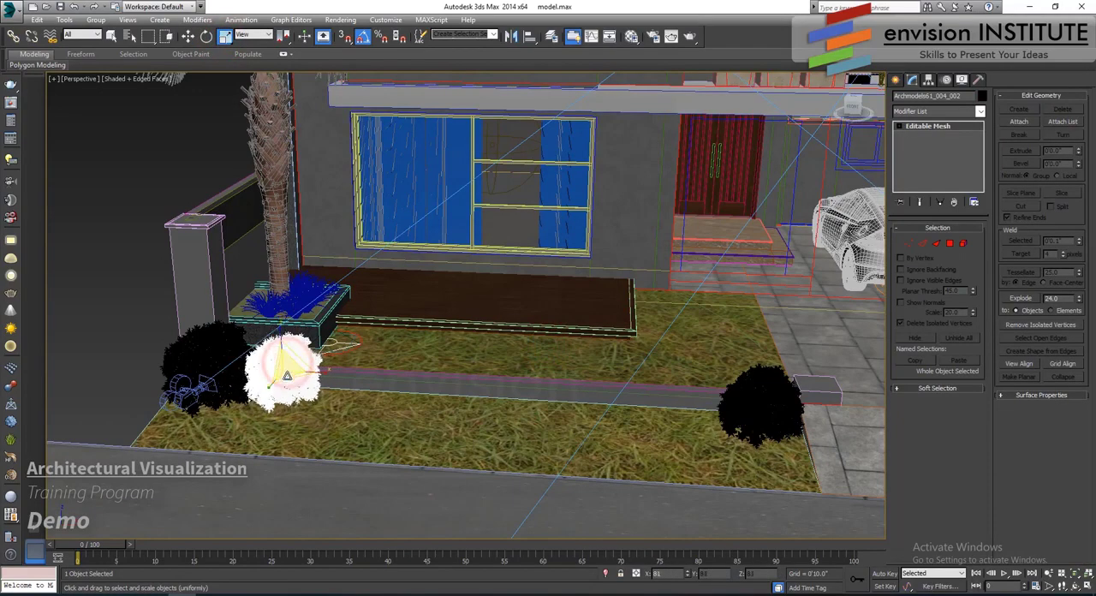
{"action": "left_click", "coordinate": [189, 37]}
{"action": "middle_click_drag", "start_coordinate": [289, 278], "coordinate": [299, 220], "text": "alt"}
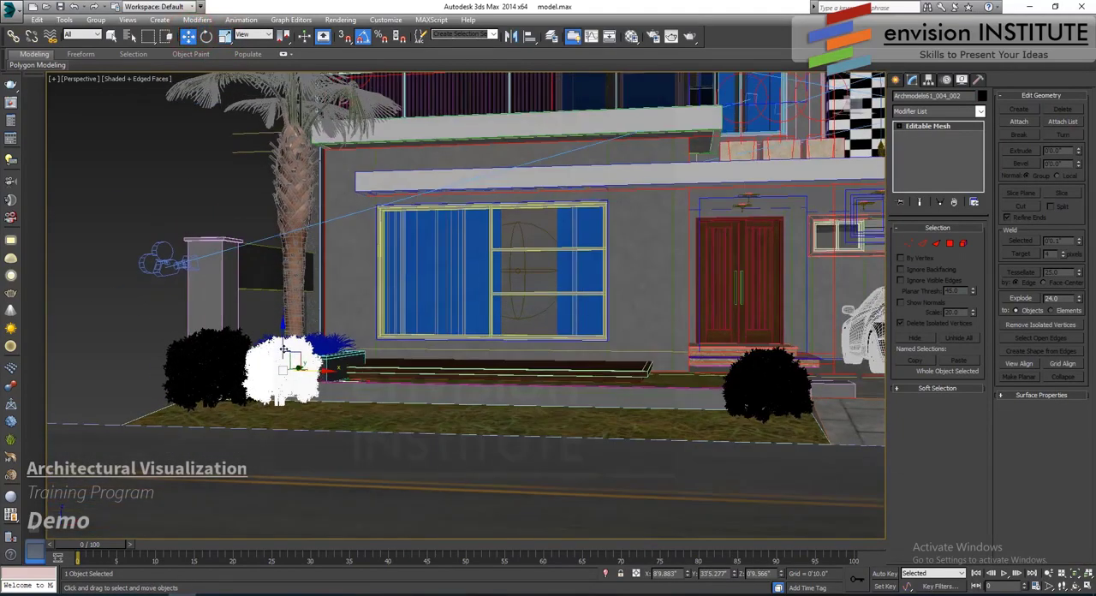
{"action": "left_click_drag", "start_coordinate": [283, 347], "coordinate": [282, 350]}
- Check the bushes through Camera001, and frame the bush beside the driveway closely in the Perspective view
{"action": "key", "text": "c"}
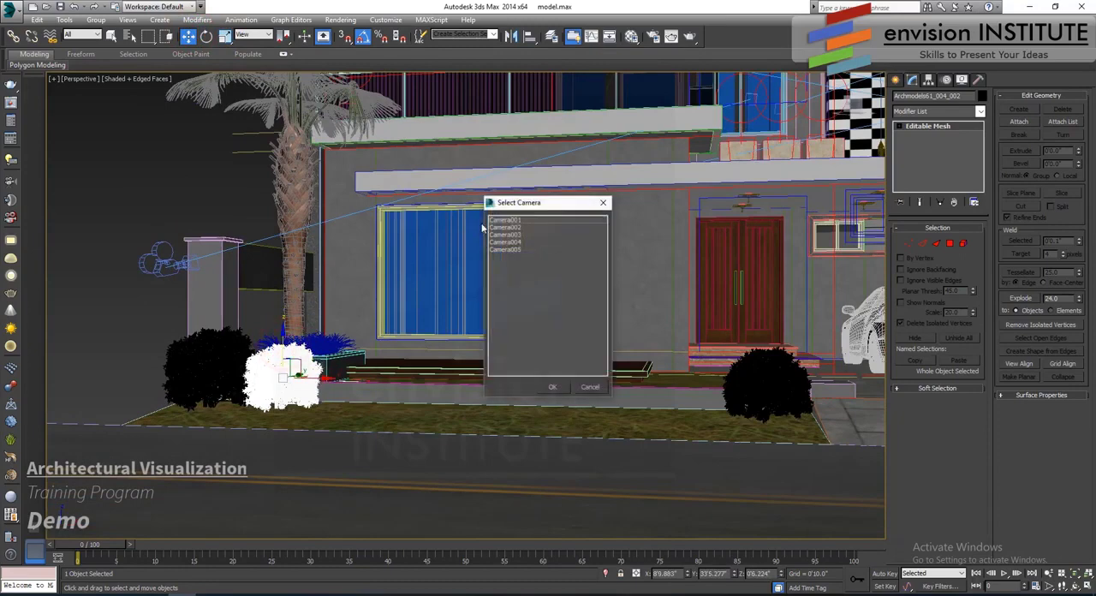
{"action": "double_click", "coordinate": [516, 220]}
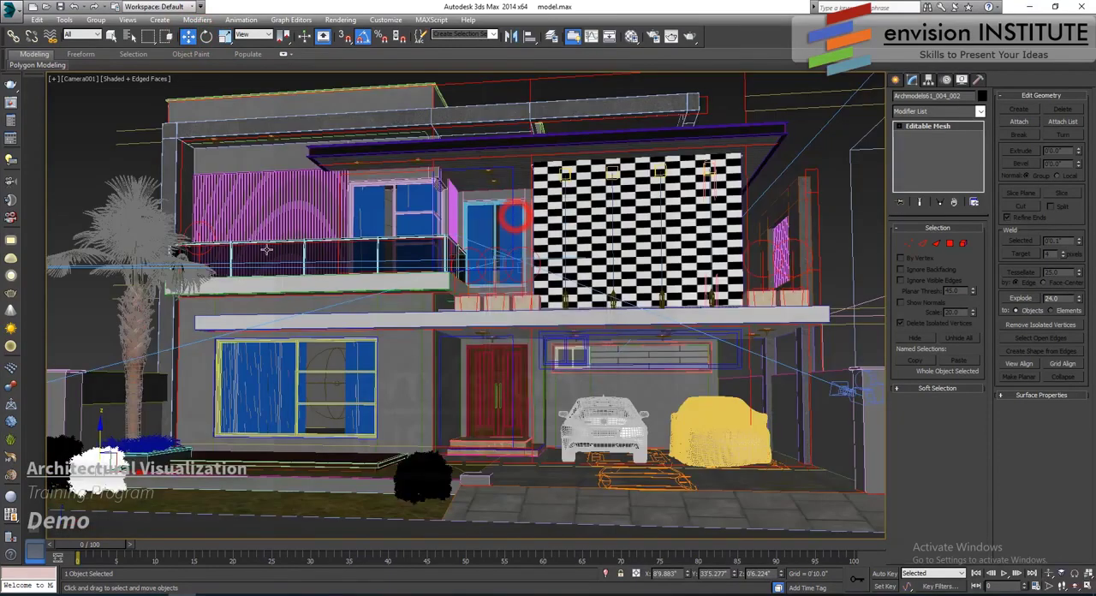
{"action": "left_click", "coordinate": [99, 319]}
{"action": "left_click", "coordinate": [423, 473]}
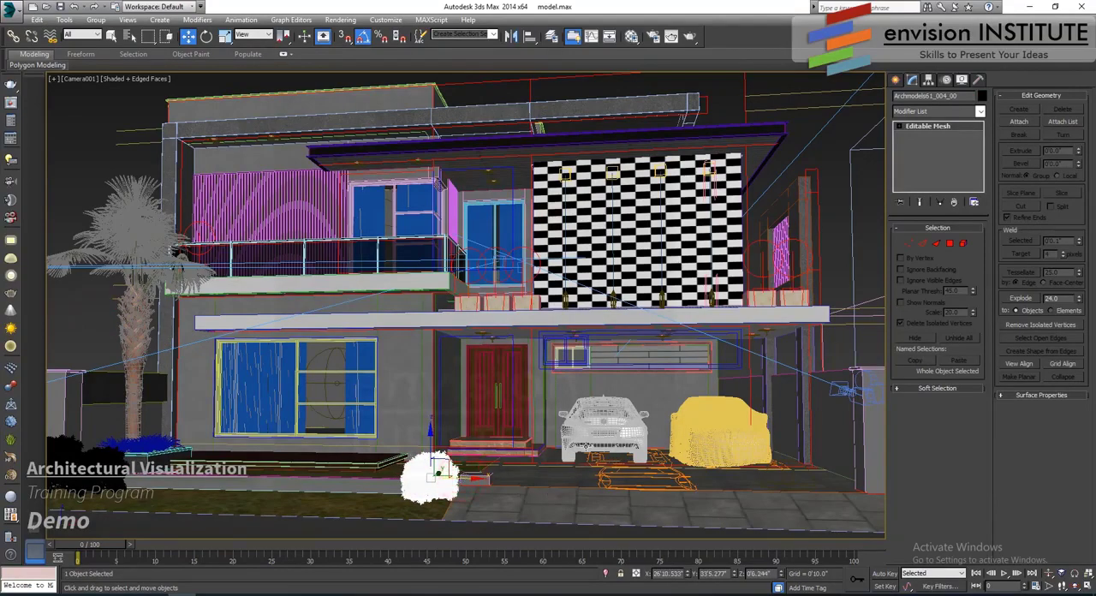
{"action": "key", "text": "p"}
{"action": "key", "text": "z"}
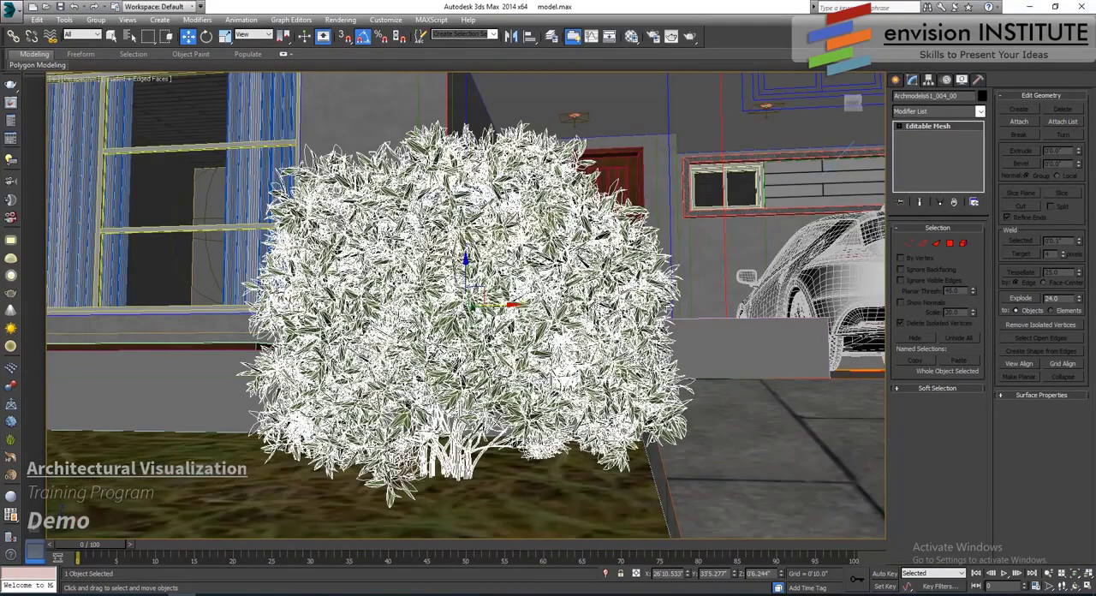
- Select the two ferns and the grass bunches lying outside the house plot
{"action": "scroll", "coordinate": [571, 429], "scroll_direction": "down", "scroll_amount": 5}
{"action": "middle_click_drag", "start_coordinate": [571, 428], "coordinate": [584, 409], "text": "alt"}
{"action": "scroll", "coordinate": [584, 409], "scroll_direction": "down", "scroll_amount": 8}
{"action": "middle_click_drag", "start_coordinate": [395, 448], "coordinate": [220, 450]}
{"action": "middle_click_drag", "start_coordinate": [726, 345], "coordinate": [333, 342]}
{"action": "scroll", "coordinate": [648, 323], "scroll_direction": "up", "scroll_amount": 8}
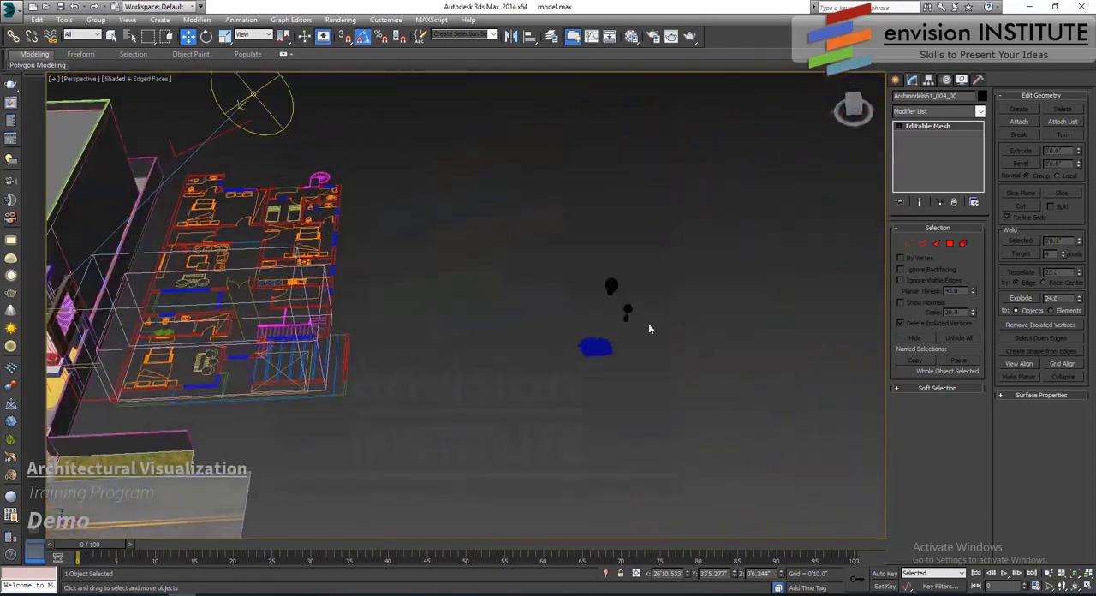
{"action": "middle_click_drag", "start_coordinate": [525, 423], "coordinate": [552, 357]}
{"action": "scroll", "coordinate": [552, 358], "scroll_direction": "up", "scroll_amount": 2}
{"action": "left_click", "coordinate": [519, 391]}
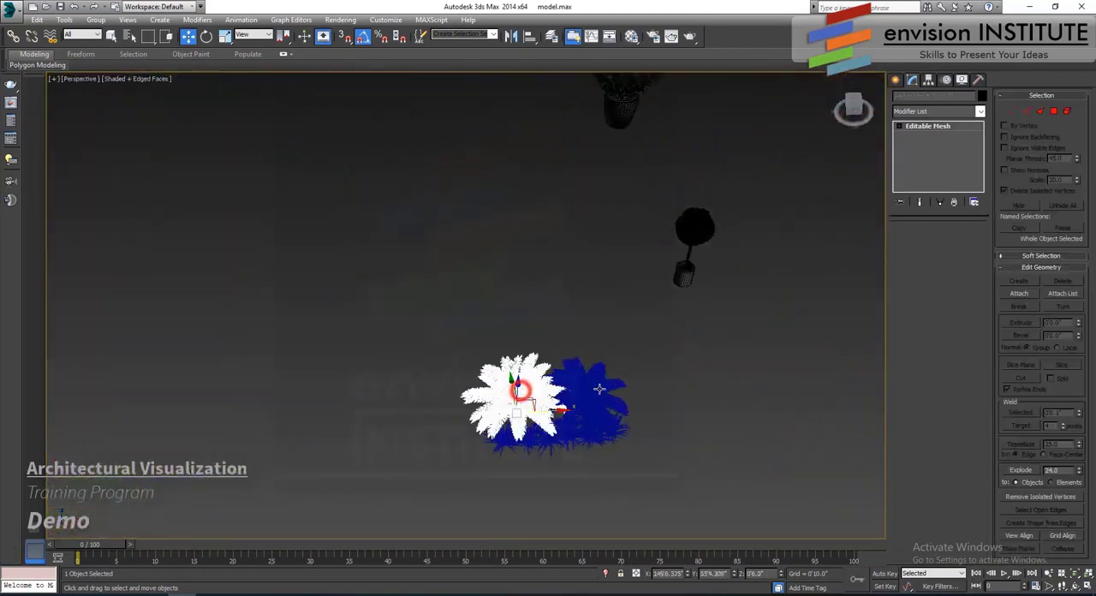
{"action": "left_click", "coordinate": [599, 388], "text": "ctrl"}
{"action": "scroll", "coordinate": [570, 417], "scroll_direction": "down", "scroll_amount": 2}
{"action": "left_click_drag", "start_coordinate": [647, 382], "coordinate": [450, 475]}
{"action": "scroll", "coordinate": [450, 474], "scroll_direction": "down", "scroll_amount": 4}
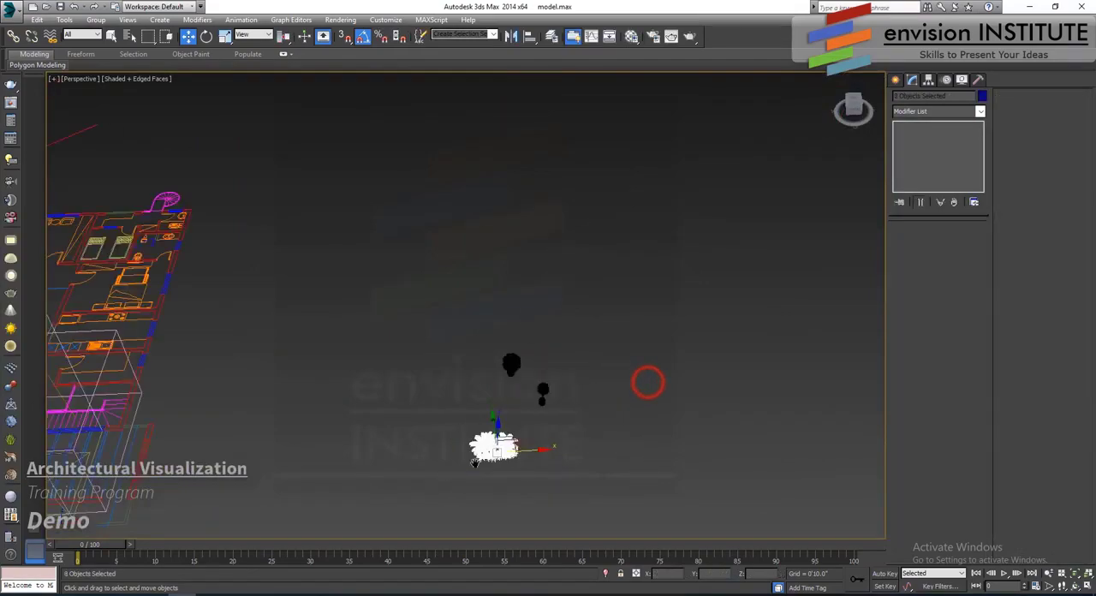
- Move the selected fern and grass cluster in the wireframe Top view to the lawn beside the entrance walkway
{"action": "middle_click_drag", "start_coordinate": [452, 474], "coordinate": [767, 400]}
{"action": "left_click_drag", "start_coordinate": [766, 384], "coordinate": [61, 406]}
{"action": "middle_click_drag", "start_coordinate": [561, 406], "coordinate": [916, 368]}
{"action": "key", "text": "t"}
{"action": "key", "text": "z"}
{"action": "scroll", "coordinate": [557, 373], "scroll_direction": "down", "scroll_amount": 8}
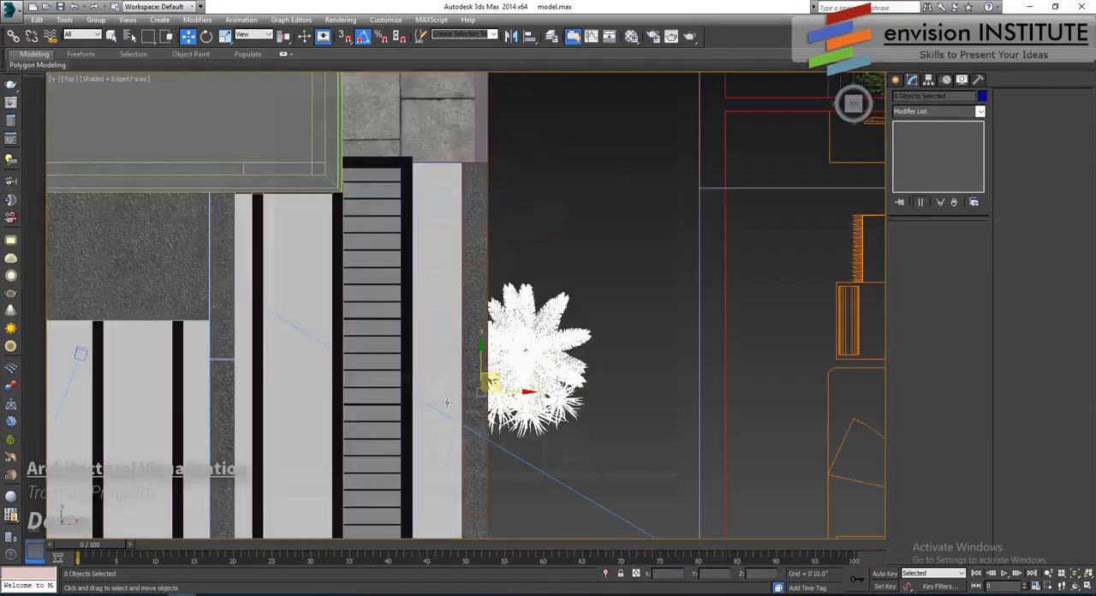
{"action": "middle_click_drag", "start_coordinate": [439, 417], "coordinate": [642, 277]}
{"action": "scroll", "coordinate": [638, 281], "scroll_direction": "up", "scroll_amount": 5}
{"action": "key", "text": "F3"}
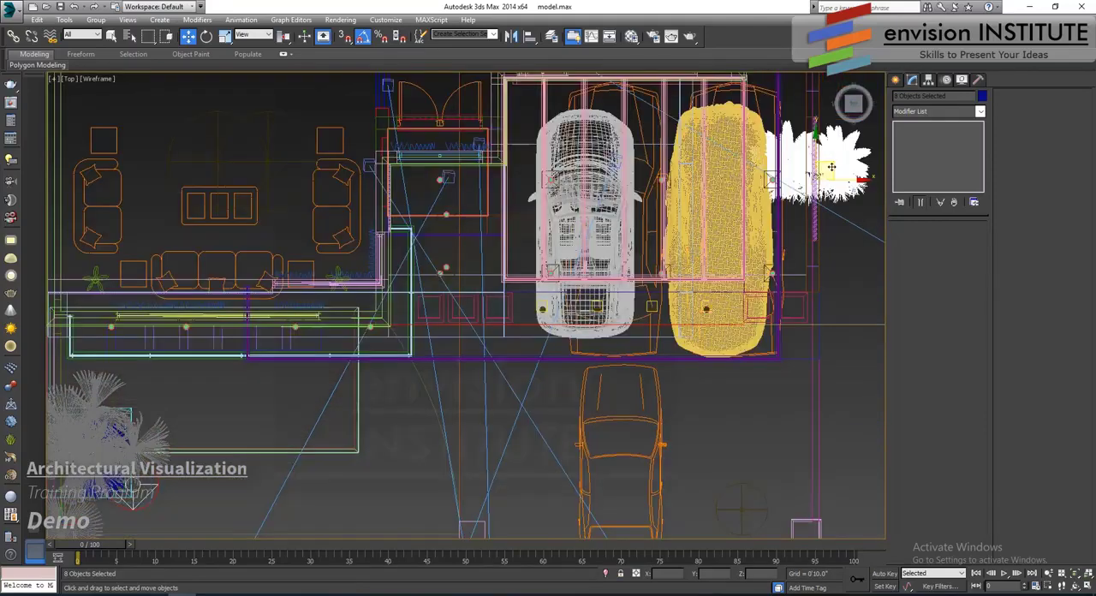
{"action": "left_click_drag", "start_coordinate": [830, 167], "coordinate": [430, 369]}
- Settle the fern and grass cluster on the lawn near the entrance steps, using the shaded Perspective view
{"action": "key", "text": "p"}
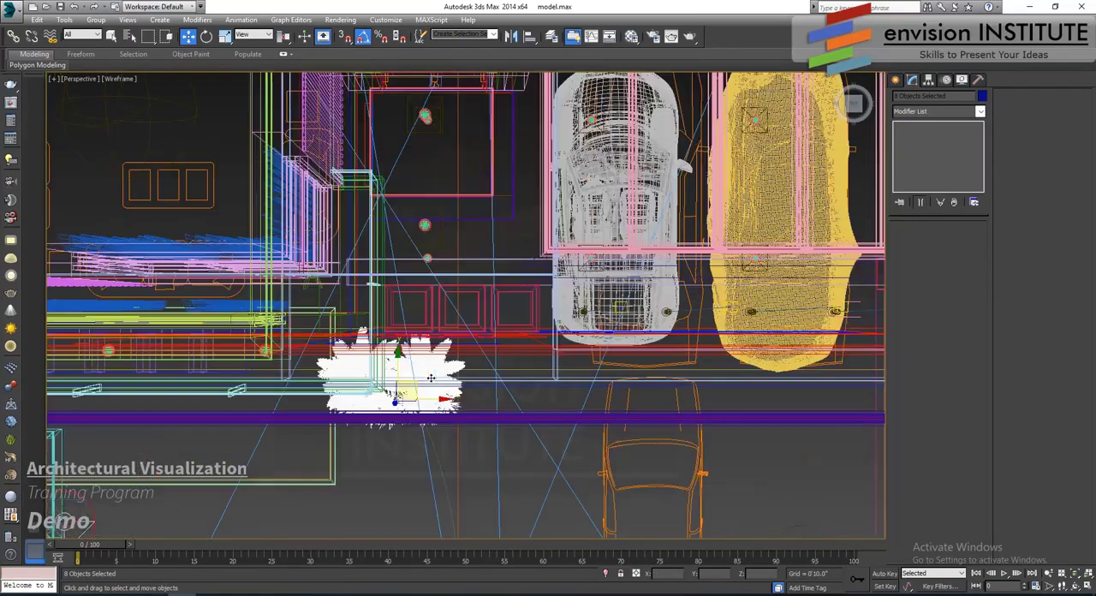
{"action": "key", "text": "z"}
{"action": "mouse_move", "coordinate": [431, 396]}
{"action": "middle_mouse_down", "text": "alt"}
{"action": "mouse_move", "coordinate": [438, 345]}
{"action": "mouse_move", "coordinate": [459, 395]}
{"action": "mouse_move", "coordinate": [447, 367]}
{"action": "mouse_move", "coordinate": [491, 380]}
{"action": "mouse_move", "coordinate": [517, 352]}
{"action": "mouse_move", "coordinate": [548, 386]}
{"action": "mouse_move", "coordinate": [528, 363]}
{"action": "mouse_move", "coordinate": [480, 403]}
{"action": "mouse_move", "coordinate": [447, 402]}
{"action": "mouse_move", "coordinate": [467, 376]}
{"action": "mouse_move", "coordinate": [476, 413]}
{"action": "middle_mouse_up", "text": "alt"}
{"action": "key", "text": "F3"}
{"action": "scroll", "coordinate": [442, 349], "scroll_direction": "down", "scroll_amount": 3}
{"action": "scroll", "coordinate": [477, 379], "scroll_direction": "up", "scroll_amount": 3}
{"action": "scroll", "coordinate": [539, 382], "scroll_direction": "down", "scroll_amount": 4}
{"action": "scroll", "coordinate": [441, 431], "scroll_direction": "up", "scroll_amount": 5}
- Select the three grass bunches at the walkway end of the cluster and clone them once as rotated instances
{"action": "left_click", "coordinate": [269, 406]}
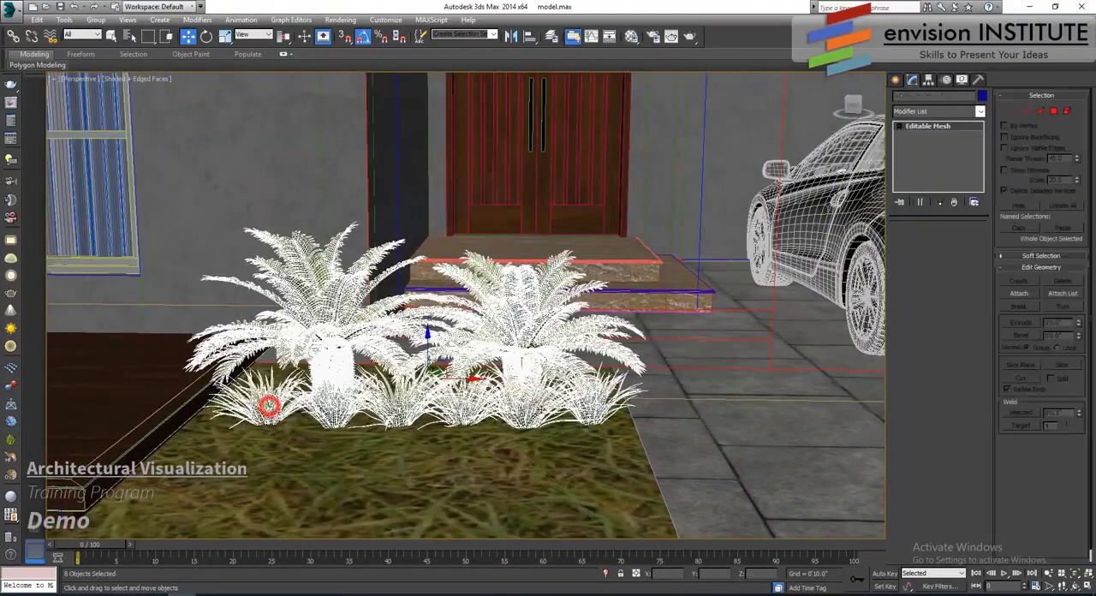
{"action": "middle_click_drag", "start_coordinate": [548, 385], "coordinate": [479, 467], "text": "alt"}
{"action": "middle_click_drag", "start_coordinate": [480, 467], "coordinate": [398, 416]}
{"action": "left_click", "coordinate": [384, 423]}
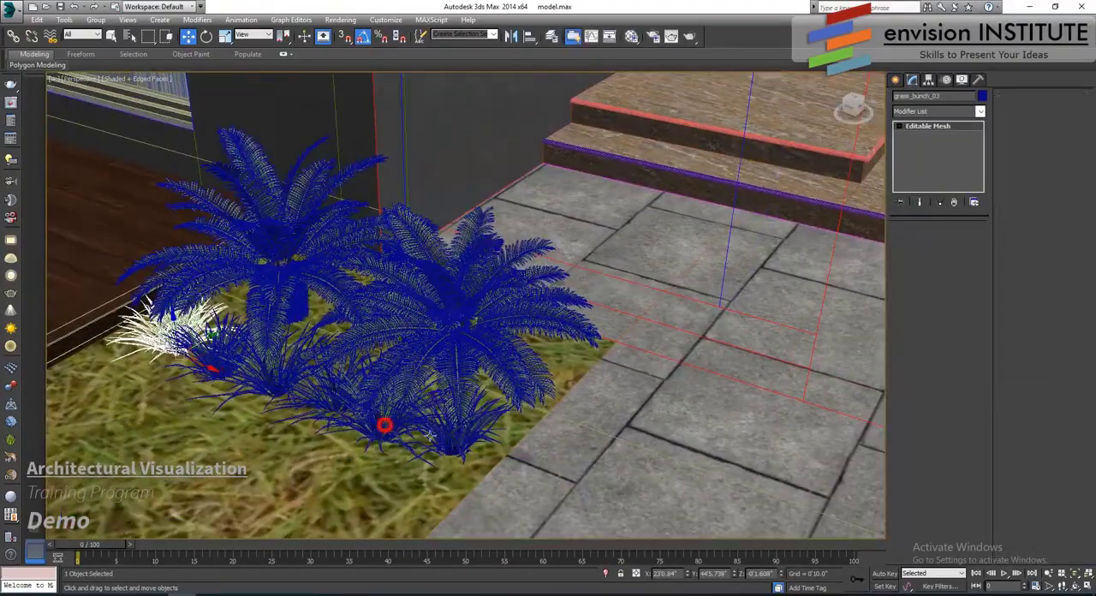
{"action": "left_click", "coordinate": [456, 431], "text": "ctrl"}
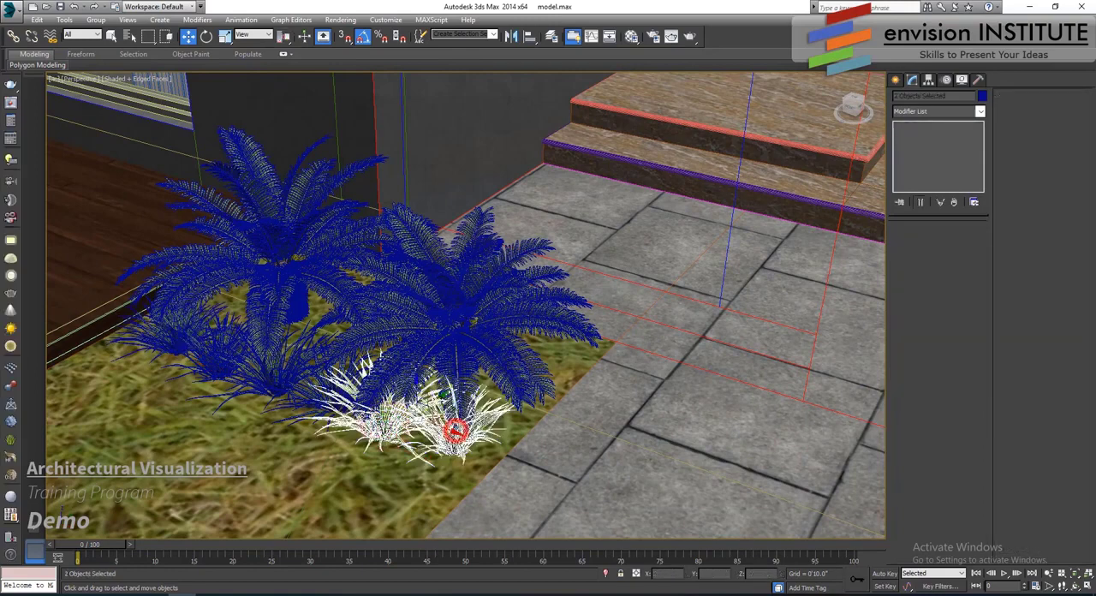
{"action": "left_click", "coordinate": [309, 392], "text": "ctrl"}
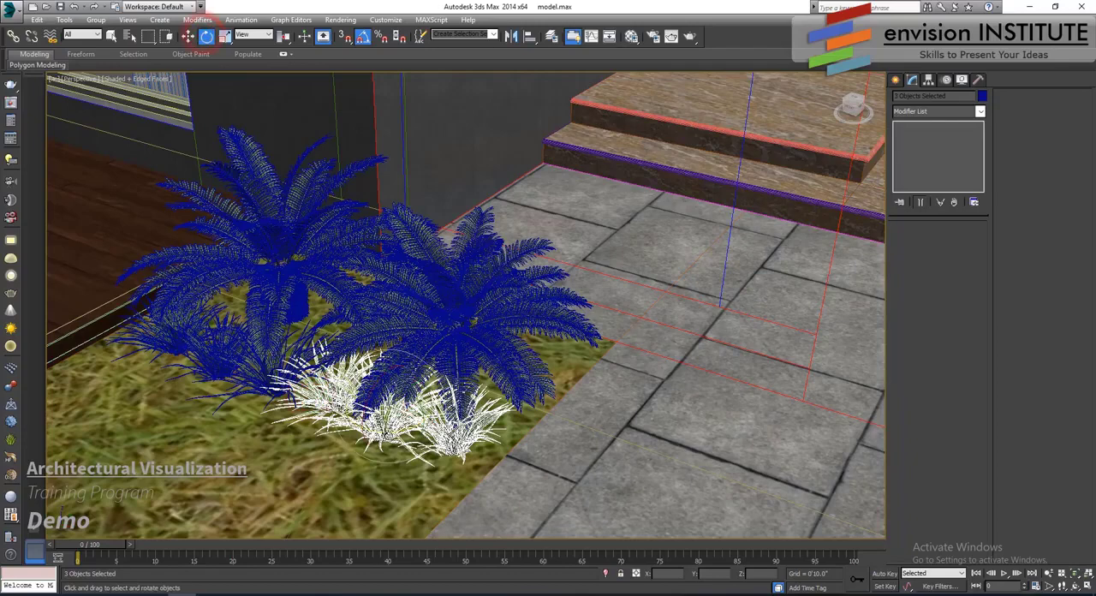
{"action": "left_click_drag", "start_coordinate": [387, 421], "coordinate": [373, 436], "text": "shift"}
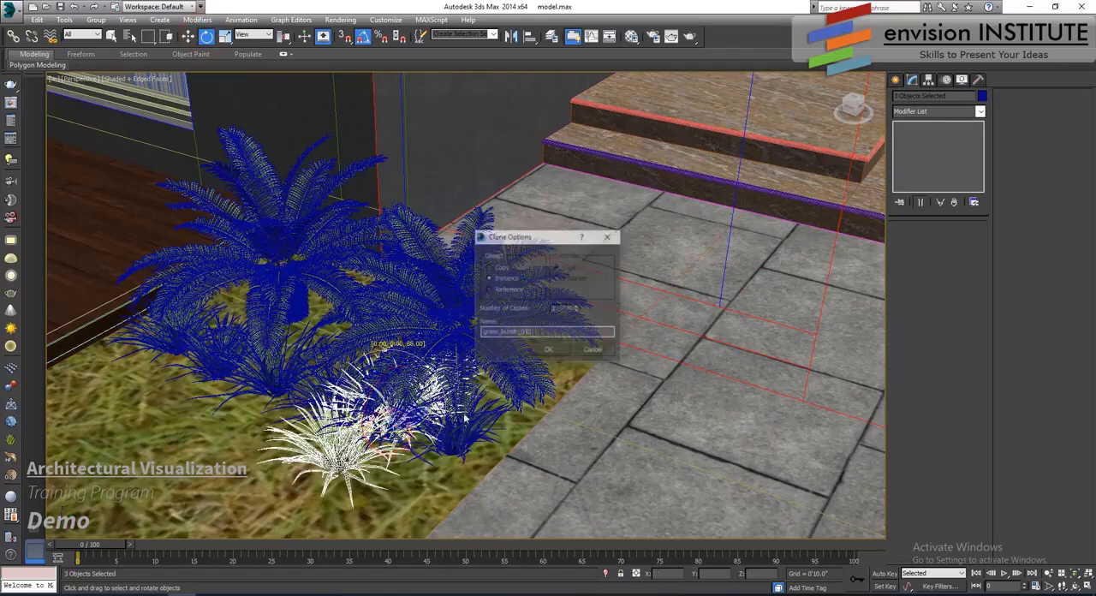
{"action": "left_click", "coordinate": [552, 351]}
- Move the cloned grass bunches along the walkway edge under the fern and check the planting through Camera001
{"action": "left_click", "coordinate": [188, 36]}
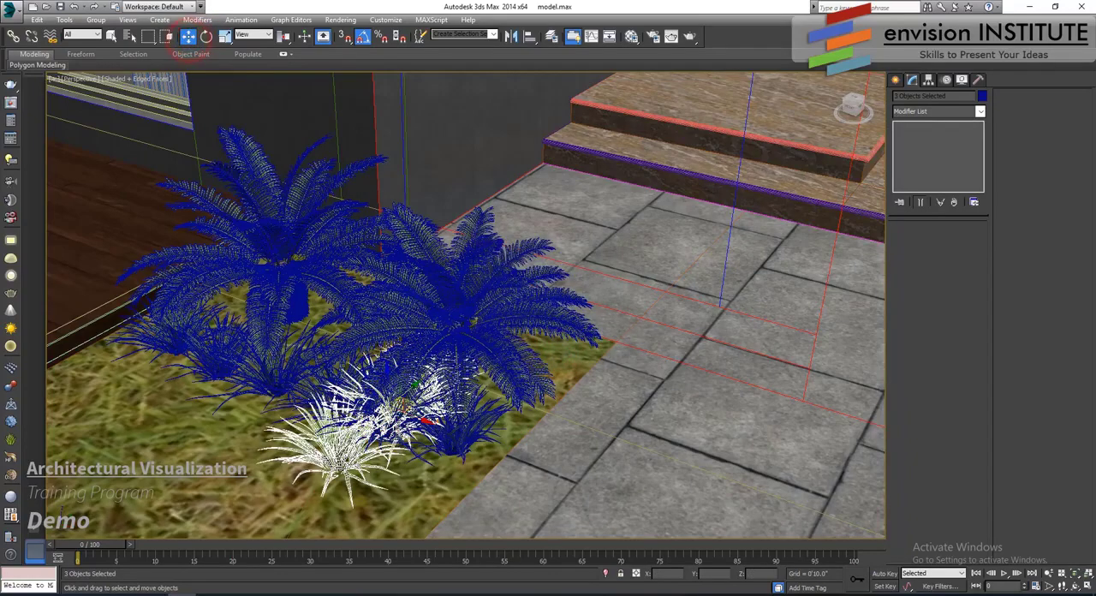
{"action": "left_click_drag", "start_coordinate": [415, 403], "coordinate": [575, 392]}
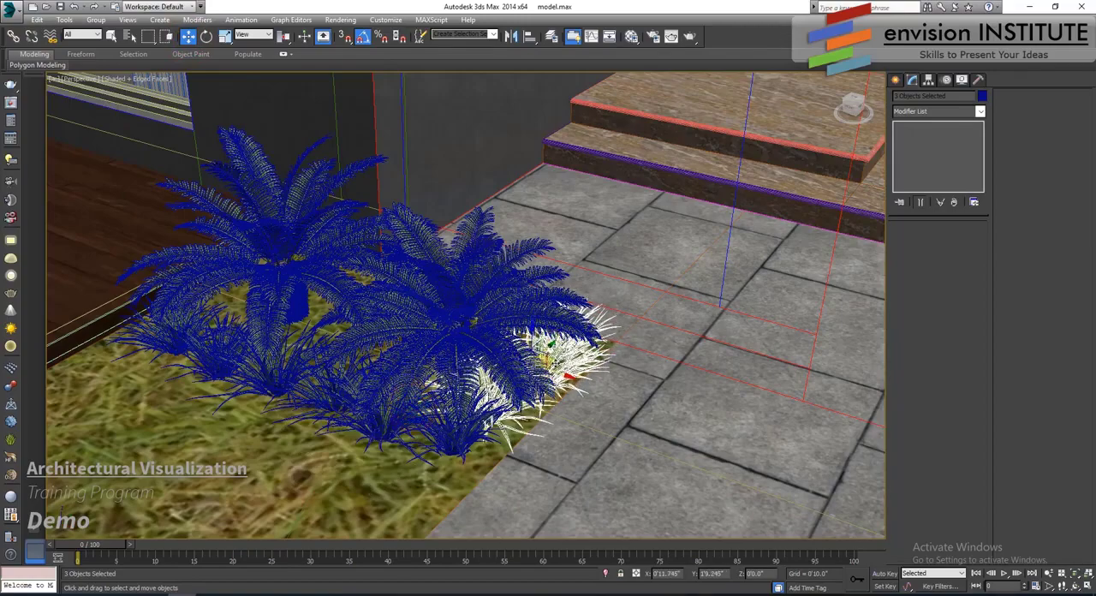
{"action": "middle_click_drag", "start_coordinate": [575, 394], "coordinate": [564, 353], "text": "alt"}
{"action": "key", "text": "c"}
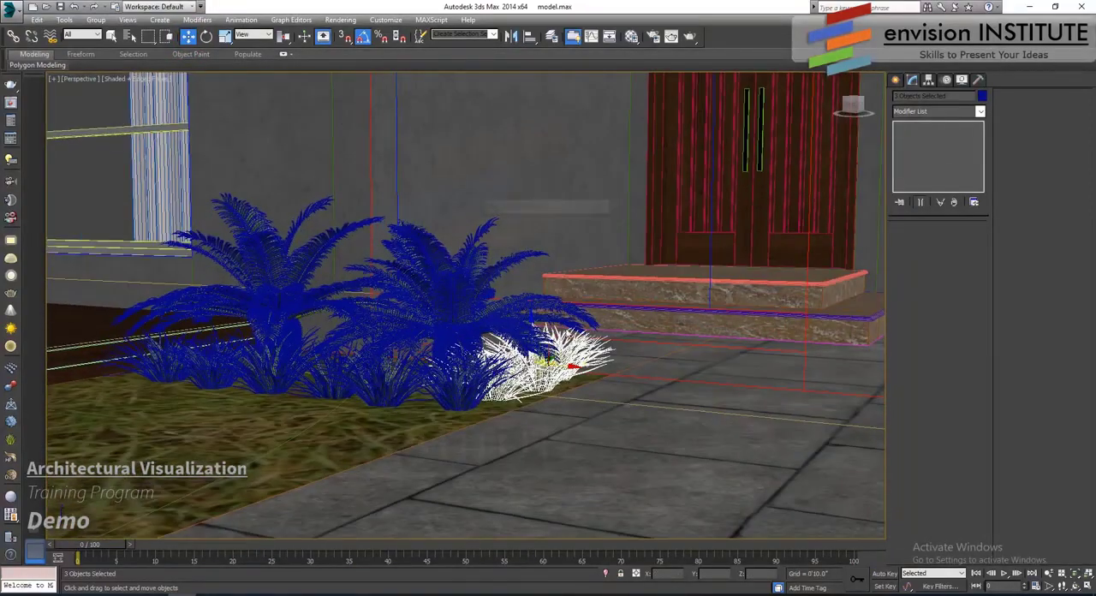
{"action": "double_click", "coordinate": [519, 221]}
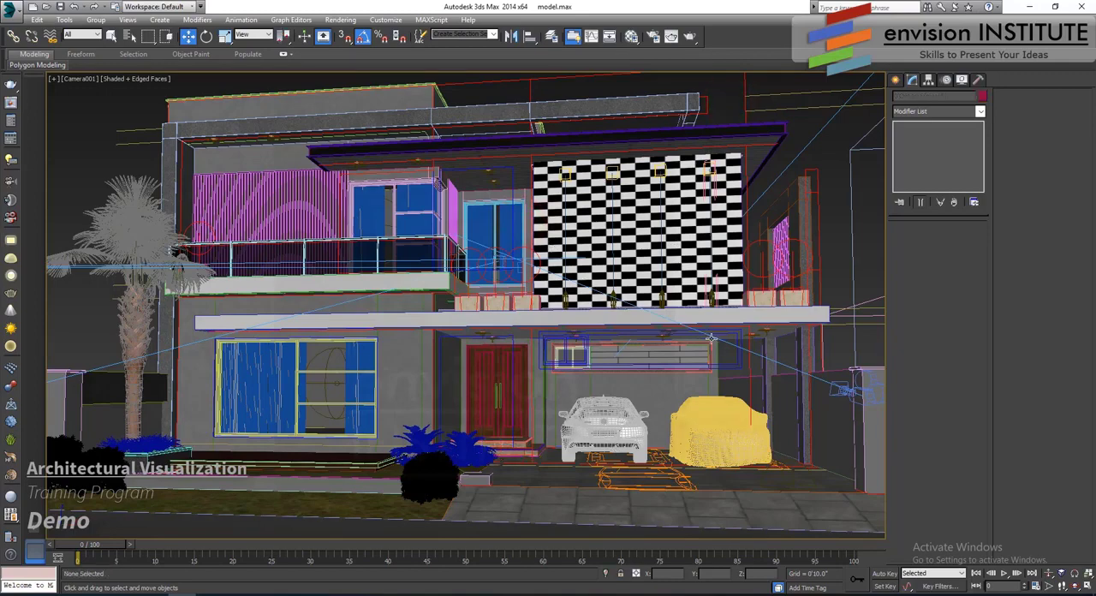
- Select the round potted bush standing away from the house and frame it in the Perspective view
{"action": "key", "text": "t"}
{"action": "scroll", "coordinate": [676, 312], "scroll_direction": "down", "scroll_amount": 6}
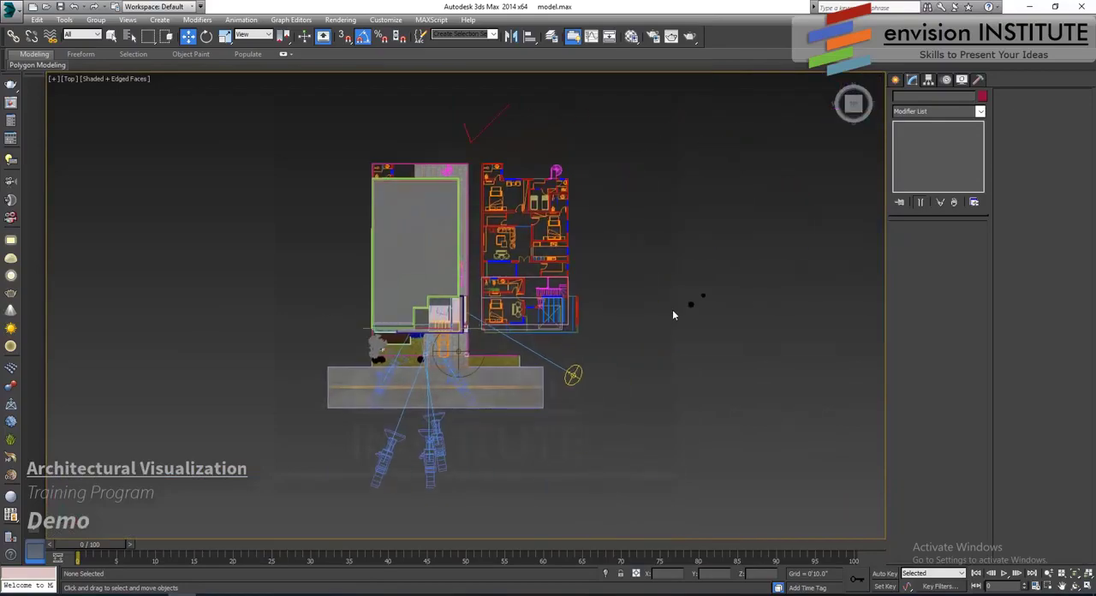
{"action": "scroll", "coordinate": [676, 310], "scroll_direction": "up", "scroll_amount": 4}
{"action": "scroll", "coordinate": [698, 299], "scroll_direction": "up", "scroll_amount": 4}
{"action": "left_click", "coordinate": [693, 302]}
{"action": "key", "text": "p"}
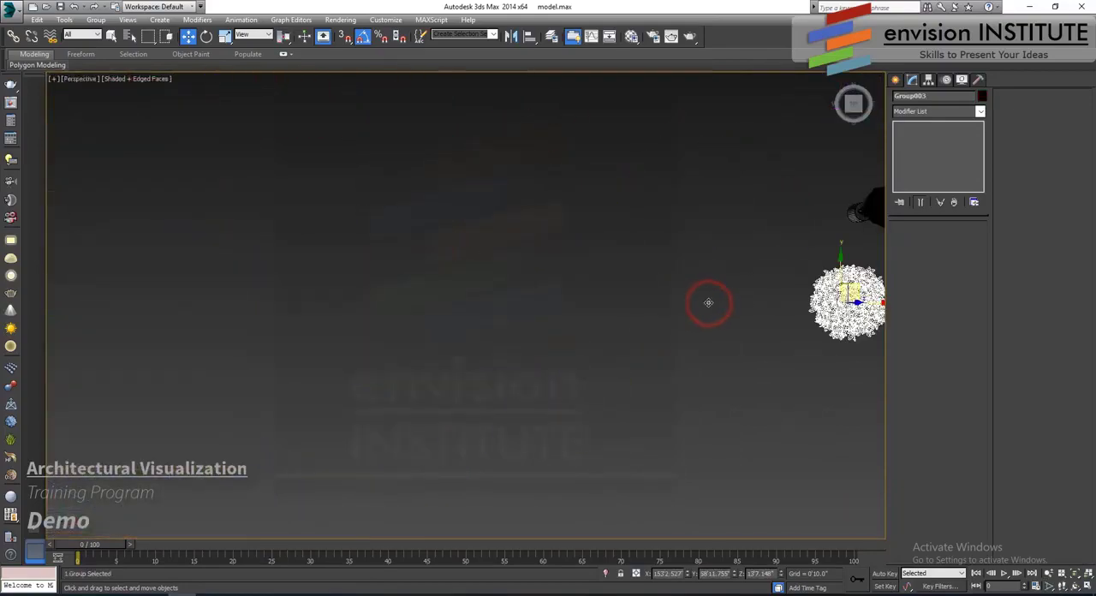
{"action": "key", "text": "z"}
{"action": "scroll", "coordinate": [599, 347], "scroll_direction": "down", "scroll_amount": 6}
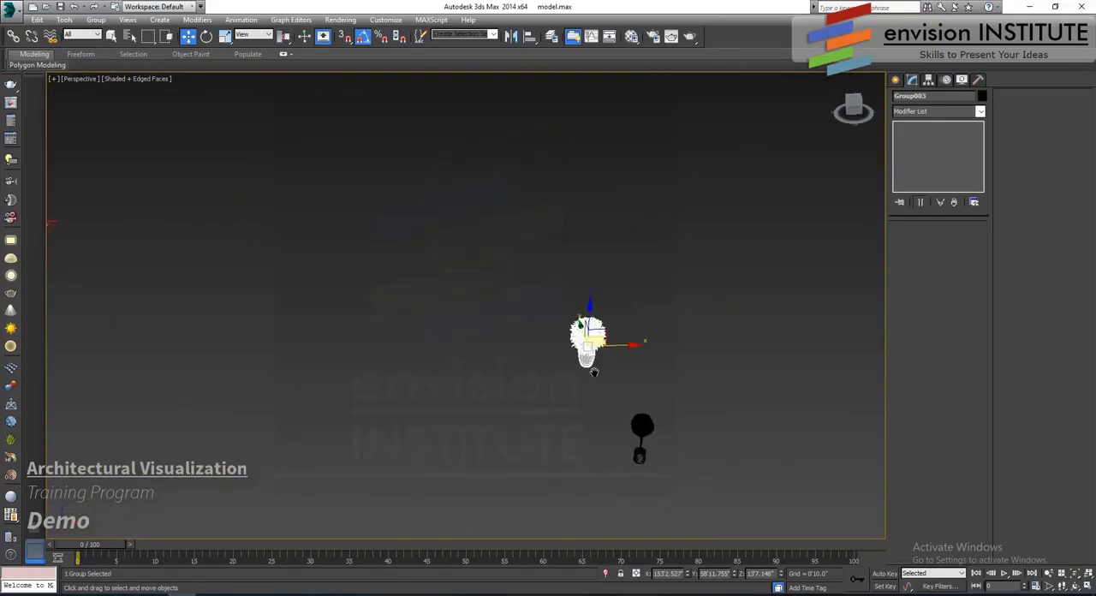
- Move the potted bush in the Front view into the outer planter box beside the checkered wall
{"action": "key", "text": "f"}
{"action": "scroll", "coordinate": [585, 384], "scroll_direction": "down", "scroll_amount": 5}
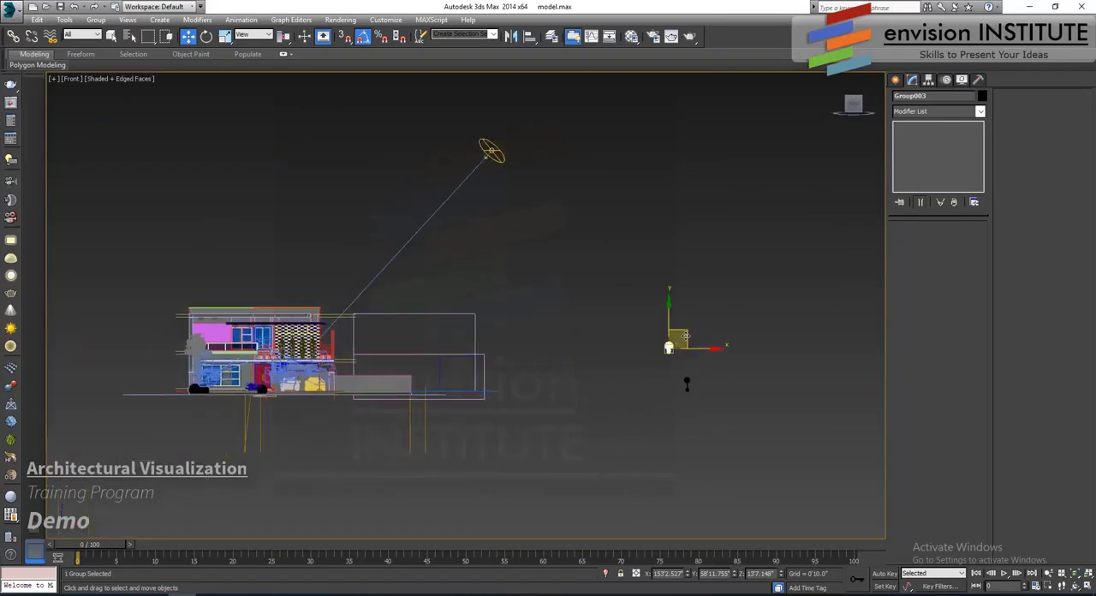
{"action": "left_click_drag", "start_coordinate": [686, 336], "coordinate": [340, 345]}
{"action": "key", "text": "z"}
{"action": "scroll", "coordinate": [541, 387], "scroll_direction": "down", "scroll_amount": 2}
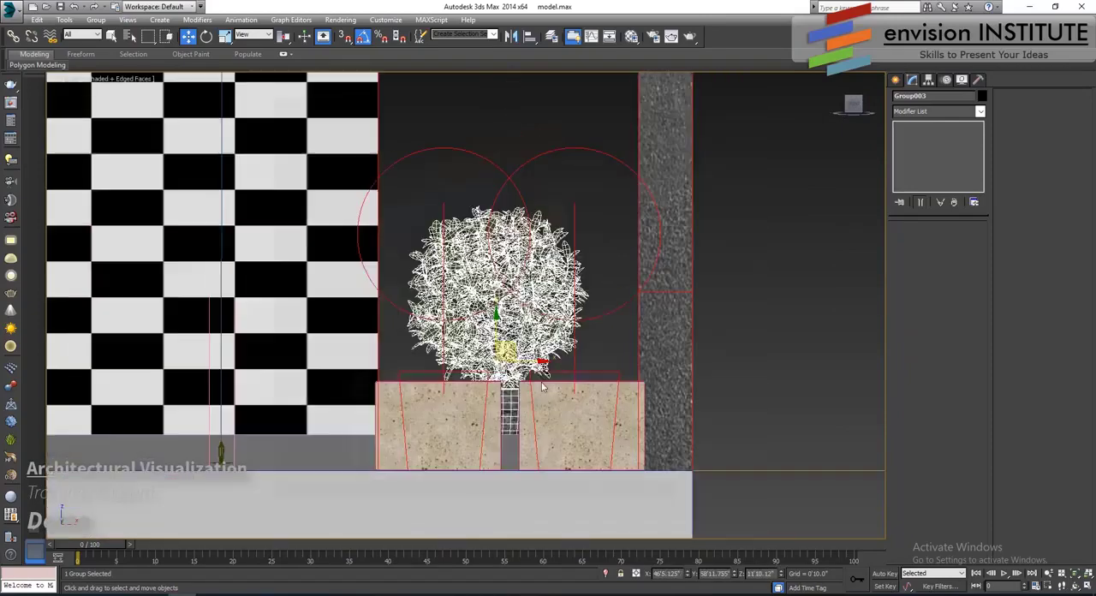
{"action": "scroll", "coordinate": [582, 383], "scroll_direction": "up", "scroll_amount": 4}
{"action": "left_click_drag", "start_coordinate": [420, 325], "coordinate": [596, 318]}
- Align the potted bush with the outer planter box in the Top view and inspect it in Perspective
{"action": "key", "text": "t"}
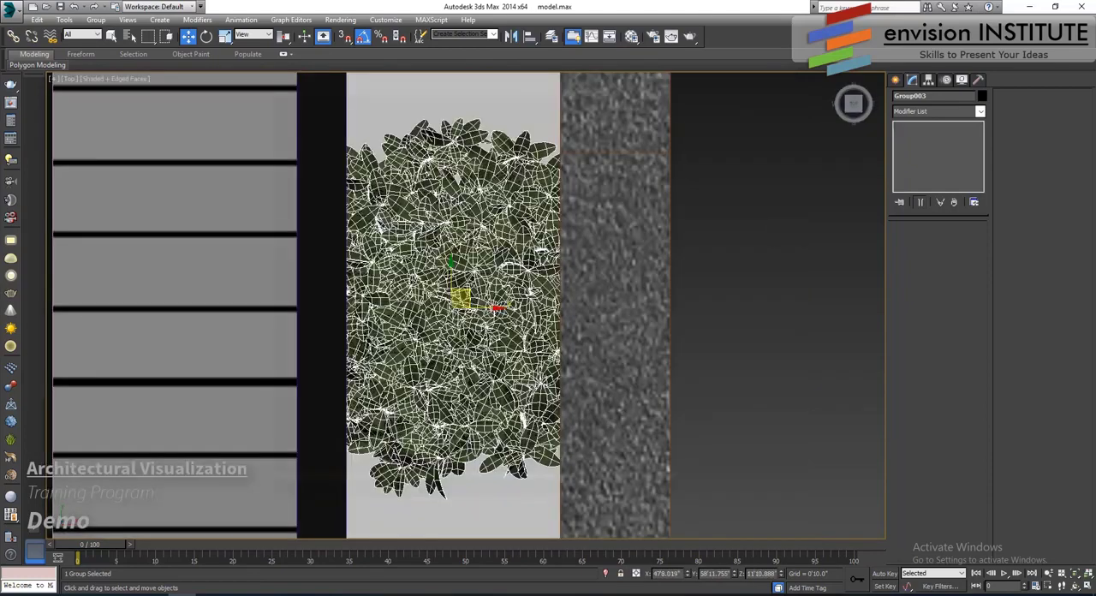
{"action": "scroll", "coordinate": [597, 316], "scroll_direction": "down", "scroll_amount": 5}
{"action": "middle_click_drag", "start_coordinate": [542, 239], "coordinate": [541, 190]}
{"action": "left_click_drag", "start_coordinate": [540, 141], "coordinate": [543, 326]}
{"action": "key", "text": "p"}
{"action": "key", "text": "z"}
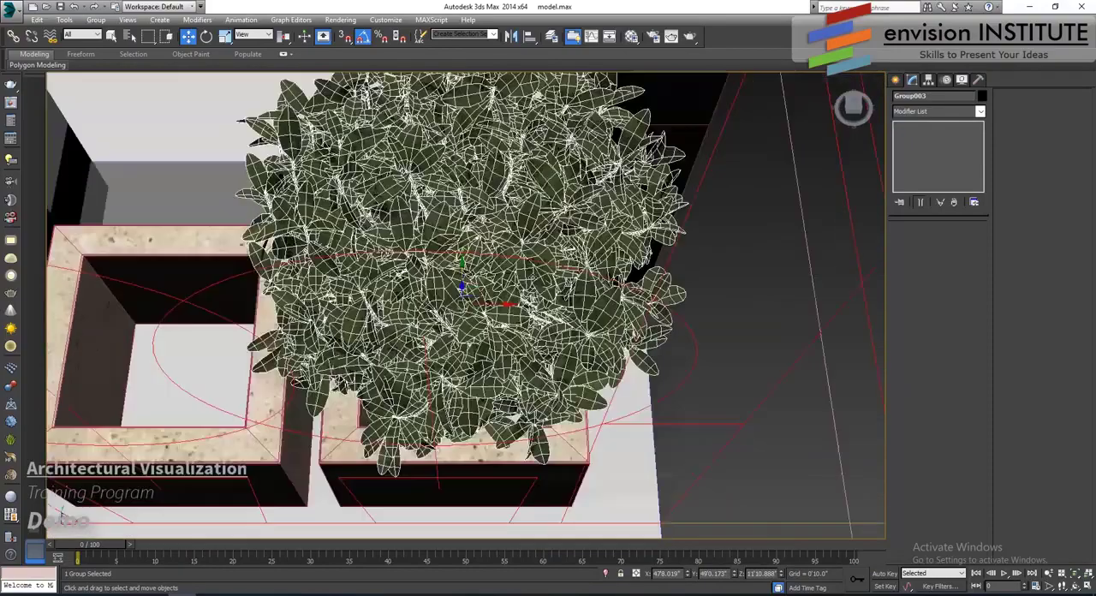
- Isolate the five stone planter boxes together with the potted bush, leaving only the bush selected
{"action": "middle_click_drag", "start_coordinate": [492, 467], "coordinate": [500, 368], "text": "alt"}
{"action": "scroll", "coordinate": [500, 368], "scroll_direction": "down", "scroll_amount": 3}
{"action": "left_click", "coordinate": [501, 369]}
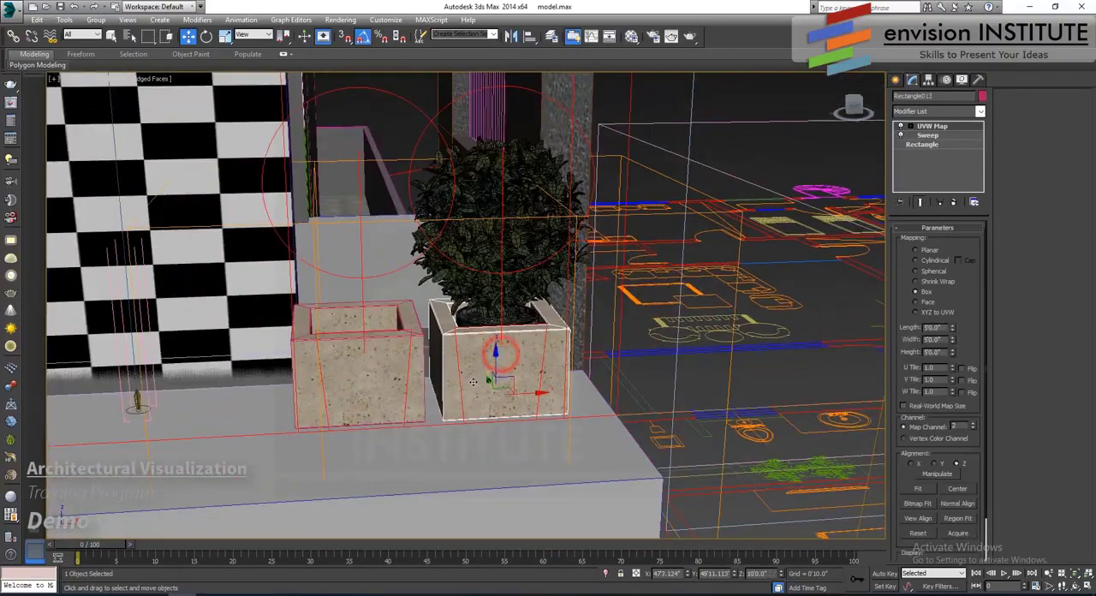
{"action": "key", "text": "ctrl+q"}
{"action": "left_click", "coordinate": [482, 291], "text": "ctrl"}
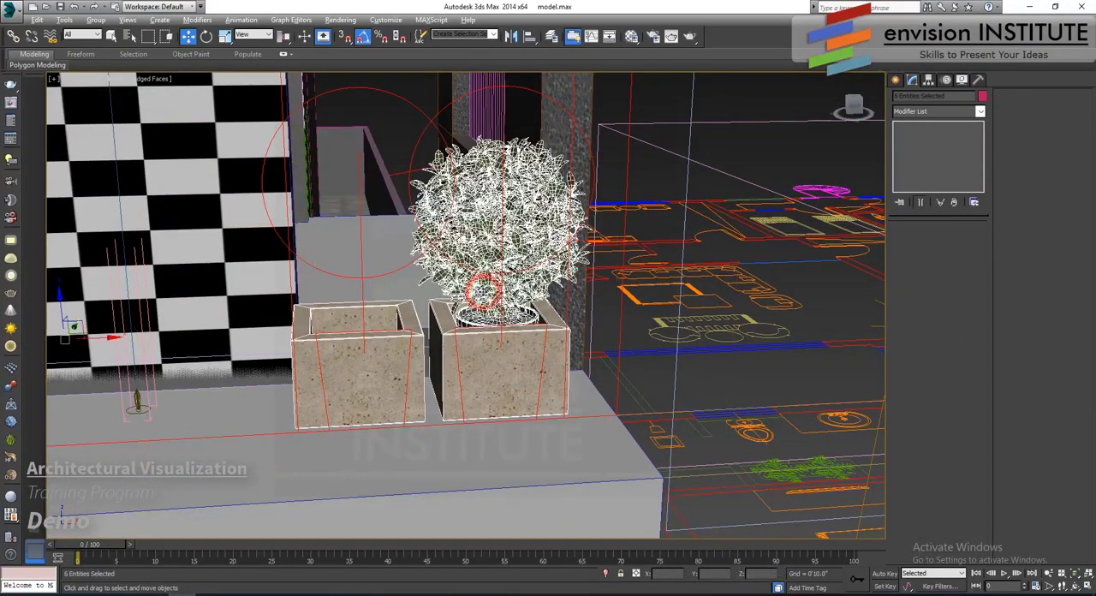
{"action": "scroll", "coordinate": [744, 345], "scroll_direction": "down", "scroll_amount": 6}
{"action": "left_click", "coordinate": [745, 333]}
{"action": "left_click", "coordinate": [641, 291]}
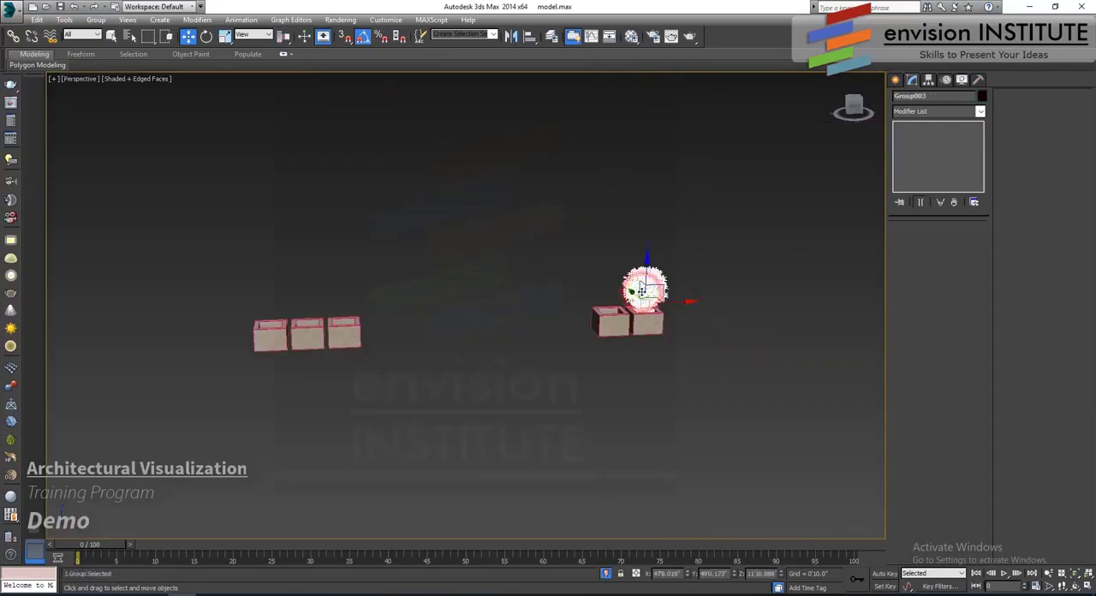
- Clone the potted bush once as an instance into the adjacent planter box
{"action": "key", "text": "t"}
{"action": "key", "text": "z"}
{"action": "key", "text": "p"}
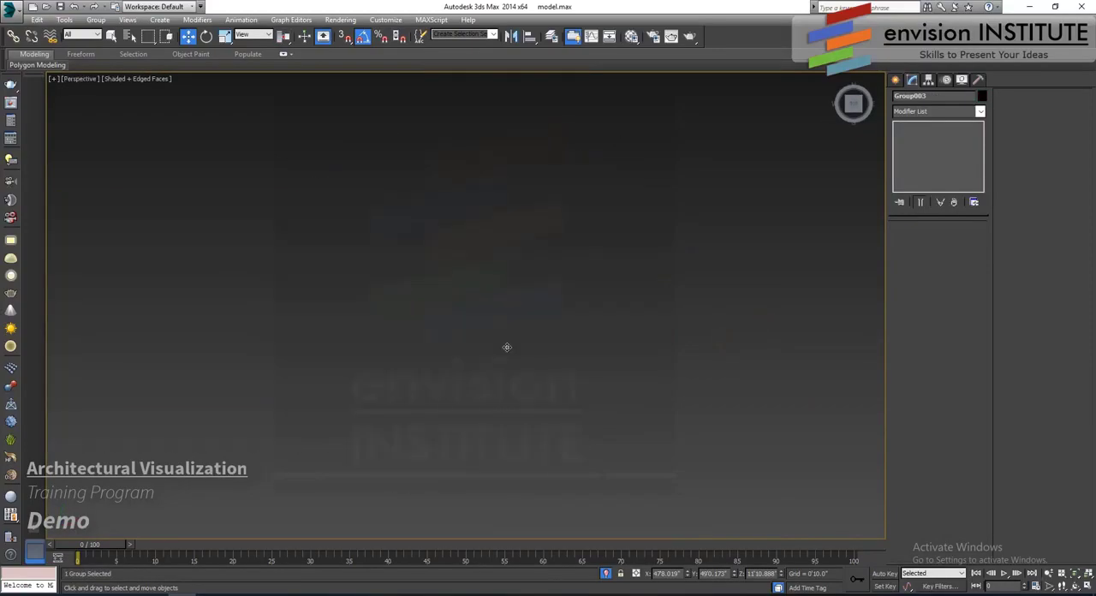
{"action": "key", "text": "z"}
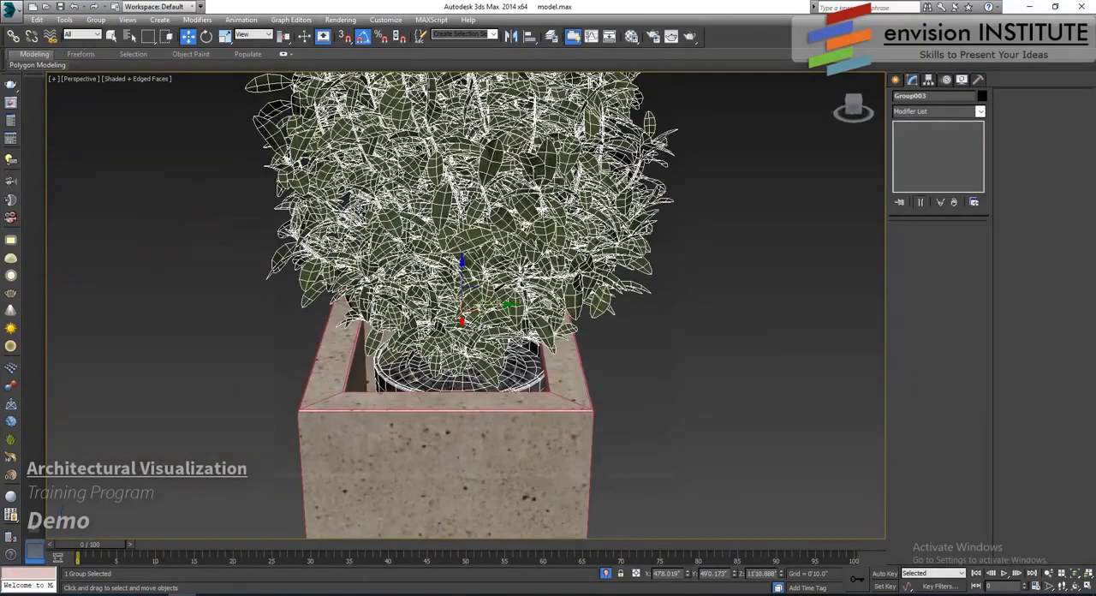
{"action": "left_click_drag", "start_coordinate": [499, 303], "coordinate": [499, 304]}
{"action": "scroll", "coordinate": [500, 304], "scroll_direction": "down", "scroll_amount": 3}
{"action": "middle_click_drag", "start_coordinate": [500, 304], "coordinate": [659, 355], "text": "alt"}
{"action": "mouse_move", "coordinate": [587, 313]}
{"action": "left_mouse_down", "text": "shift"}
{"action": "mouse_move", "coordinate": [376, 313]}
{"action": "mouse_move", "coordinate": [394, 324]}
{"action": "left_mouse_up", "text": "shift"}
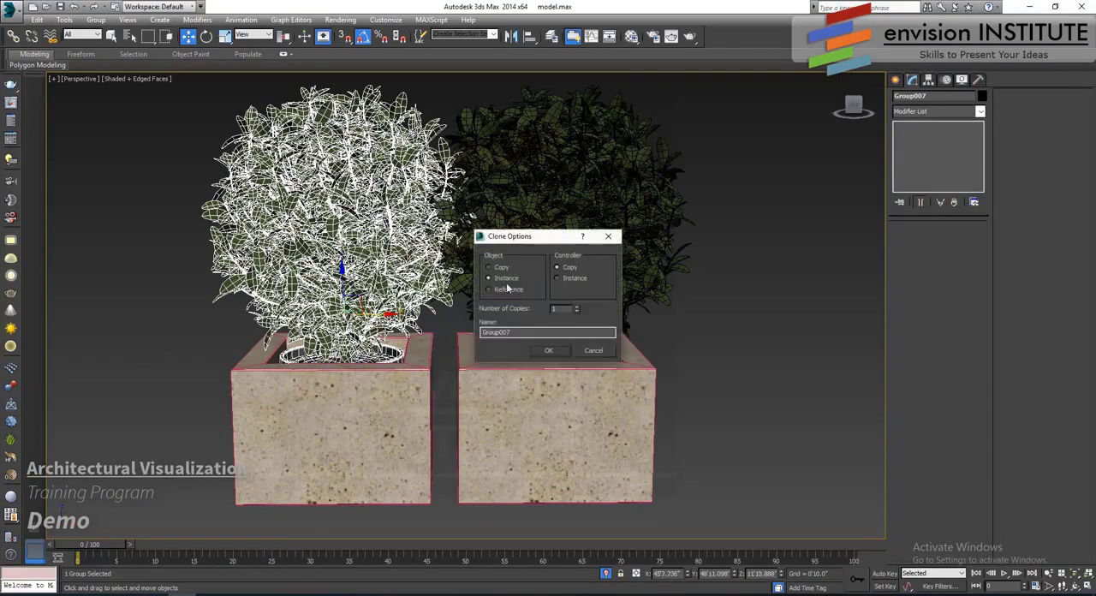
{"action": "left_click", "coordinate": [551, 350]}
- Rotate the cloned bush 90 degrees about its vertical axis
{"action": "key", "text": "e"}
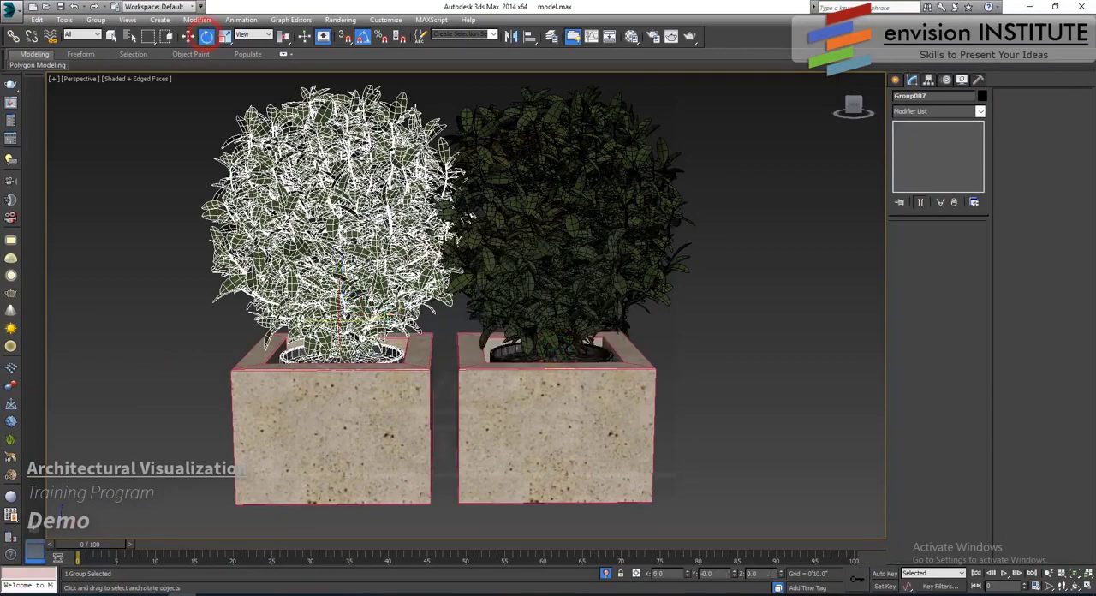
{"action": "left_click_drag", "start_coordinate": [329, 321], "coordinate": [392, 324]}
{"action": "scroll", "coordinate": [396, 376], "scroll_direction": "down", "scroll_amount": 4}
- Clone the rotated bush once as an instance into the nearest box of the three-planter row
{"action": "middle_click_drag", "start_coordinate": [395, 397], "coordinate": [743, 414]}
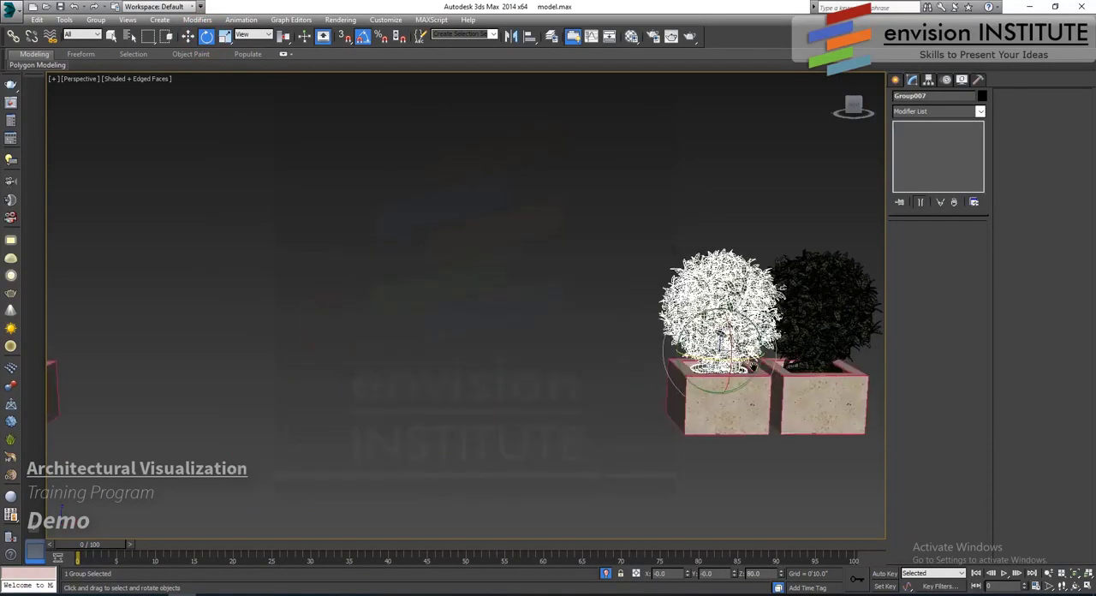
{"action": "scroll", "coordinate": [632, 357], "scroll_direction": "down", "scroll_amount": 4}
{"action": "middle_click_drag", "start_coordinate": [640, 356], "coordinate": [689, 345]}
{"action": "left_click", "coordinate": [188, 37]}
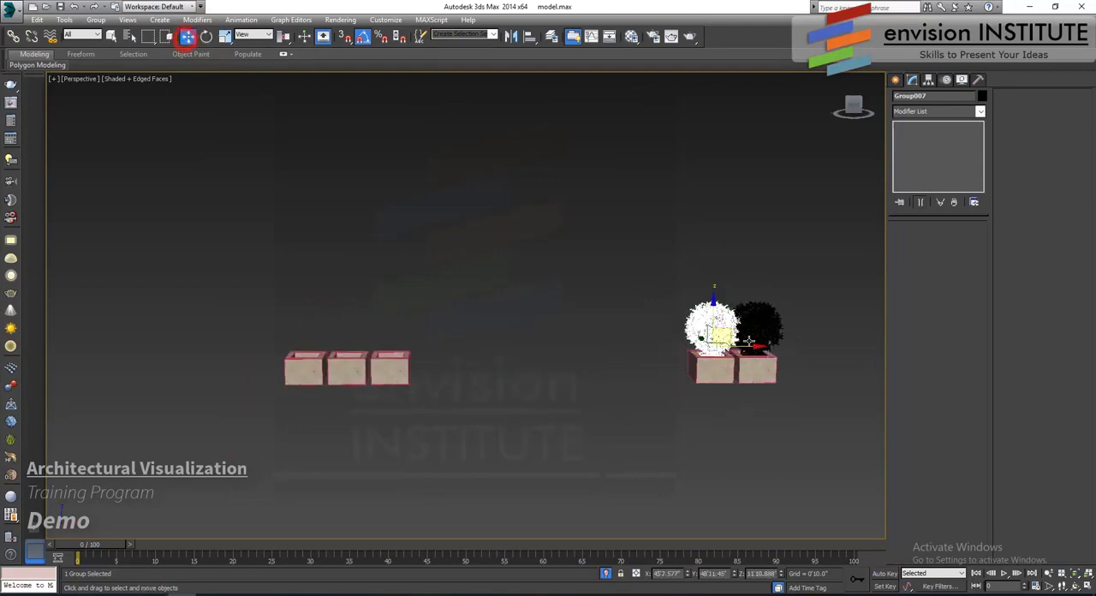
{"action": "left_click_drag", "start_coordinate": [752, 347], "coordinate": [437, 354], "text": "shift"}
{"action": "left_click", "coordinate": [433, 353], "text": "shift"}
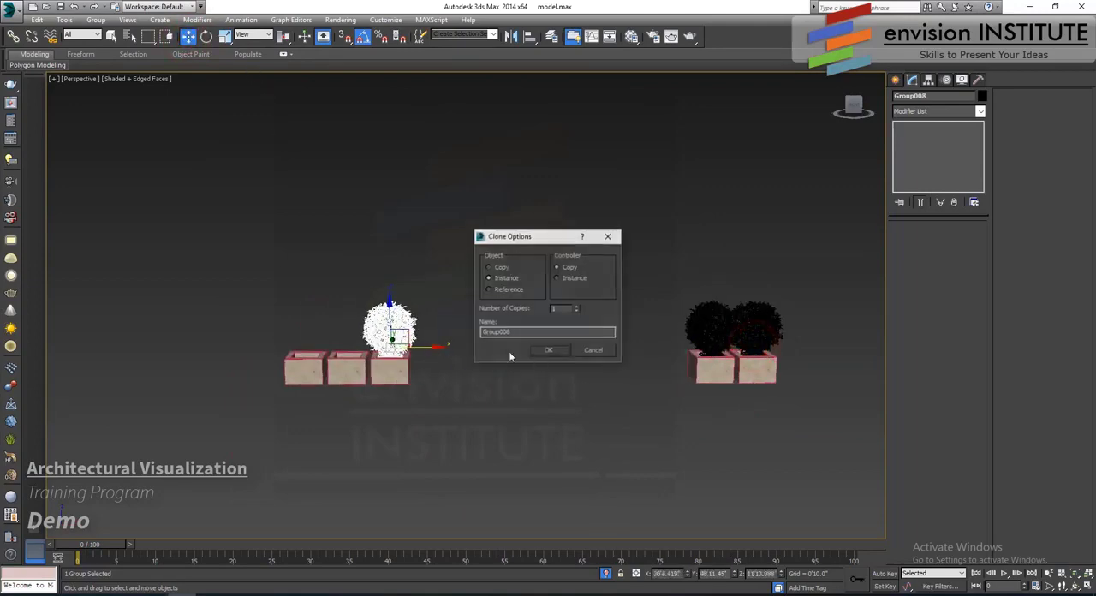
{"action": "left_click", "coordinate": [540, 349]}
- Clone the bush as an instance into the middle box of the three-planter row and rotate it about its vertical axis
{"action": "key", "text": "z"}
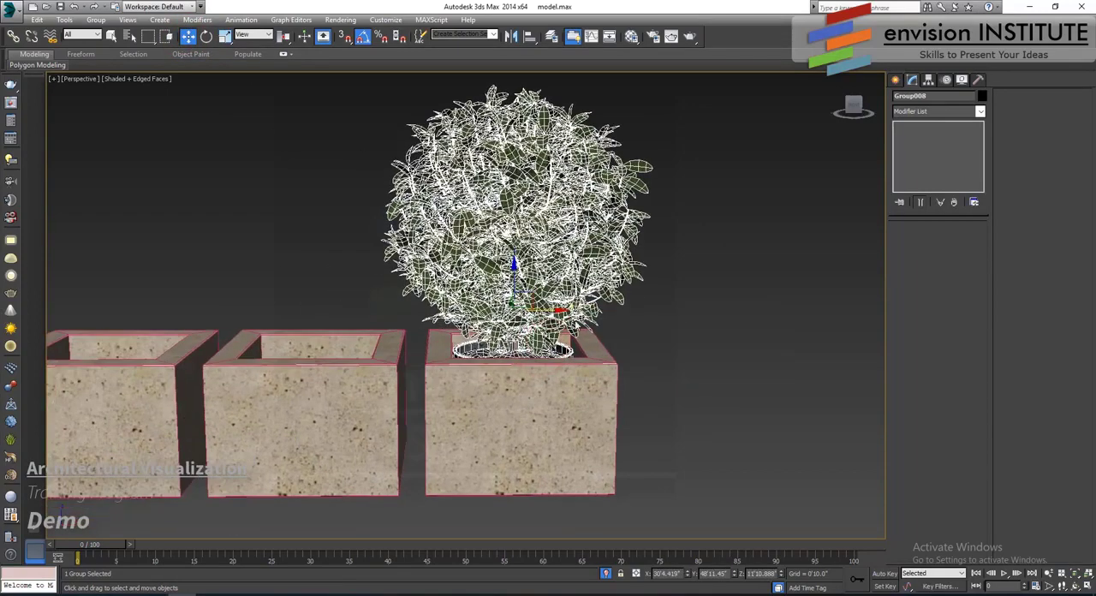
{"action": "left_click_drag", "start_coordinate": [557, 310], "coordinate": [356, 309], "text": "shift"}
{"action": "left_click", "coordinate": [546, 351]}
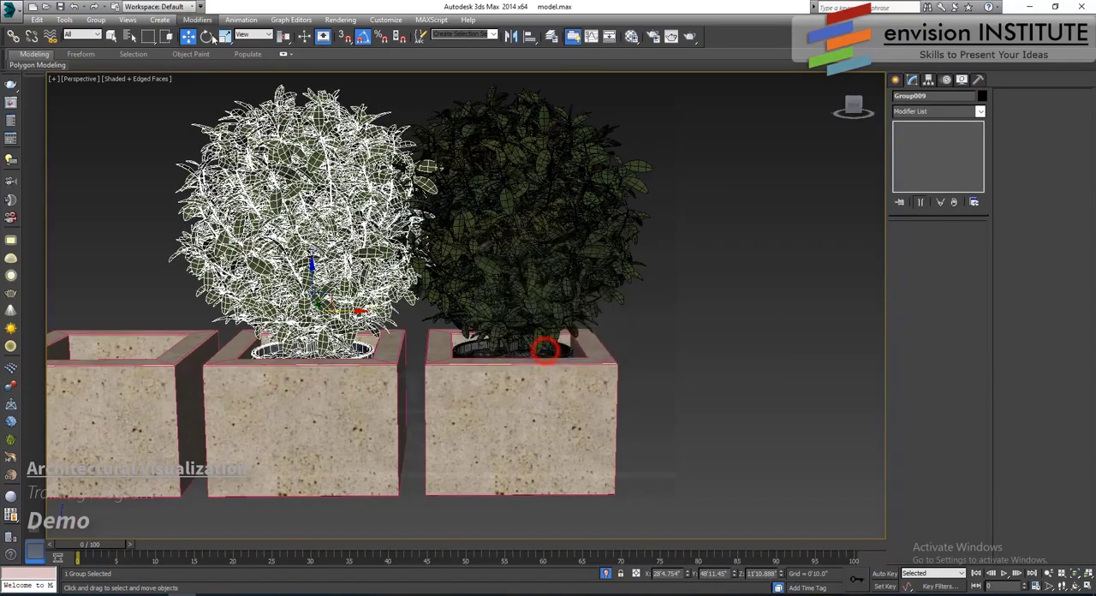
{"action": "left_click", "coordinate": [206, 36]}
{"action": "left_click_drag", "start_coordinate": [322, 318], "coordinate": [327, 313]}
{"action": "middle_click_drag", "start_coordinate": [327, 313], "coordinate": [569, 347]}
{"action": "key", "text": "w"}
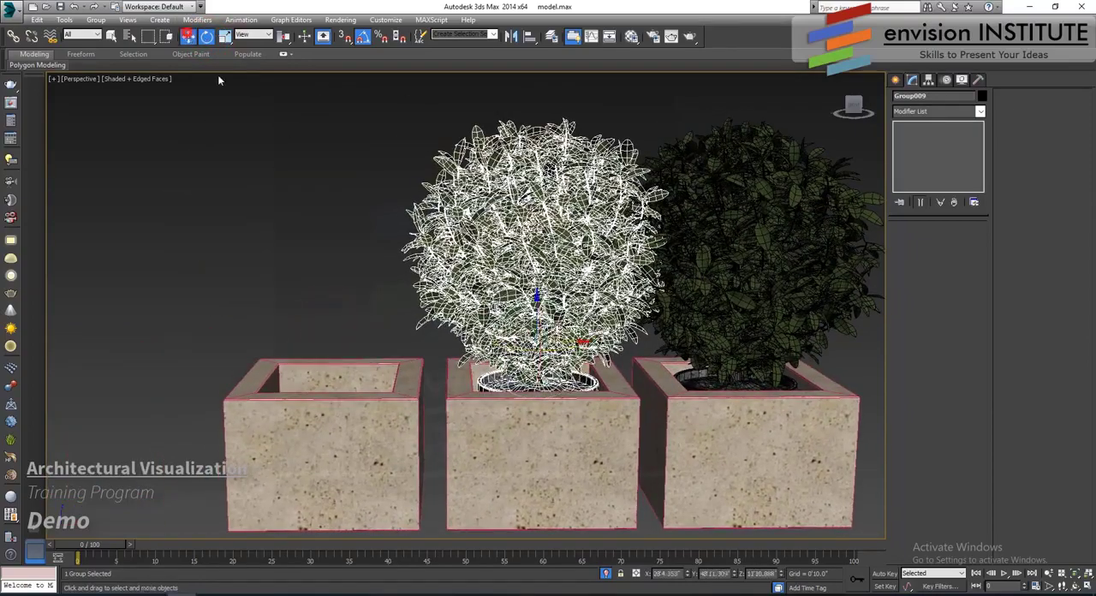
- Clone the bush into the remaining empty box of the three-planter row and rotate the clone about its vertical axis
{"action": "left_click_drag", "start_coordinate": [577, 345], "coordinate": [374, 342], "text": "shift"}
{"action": "left_click", "coordinate": [549, 350]}
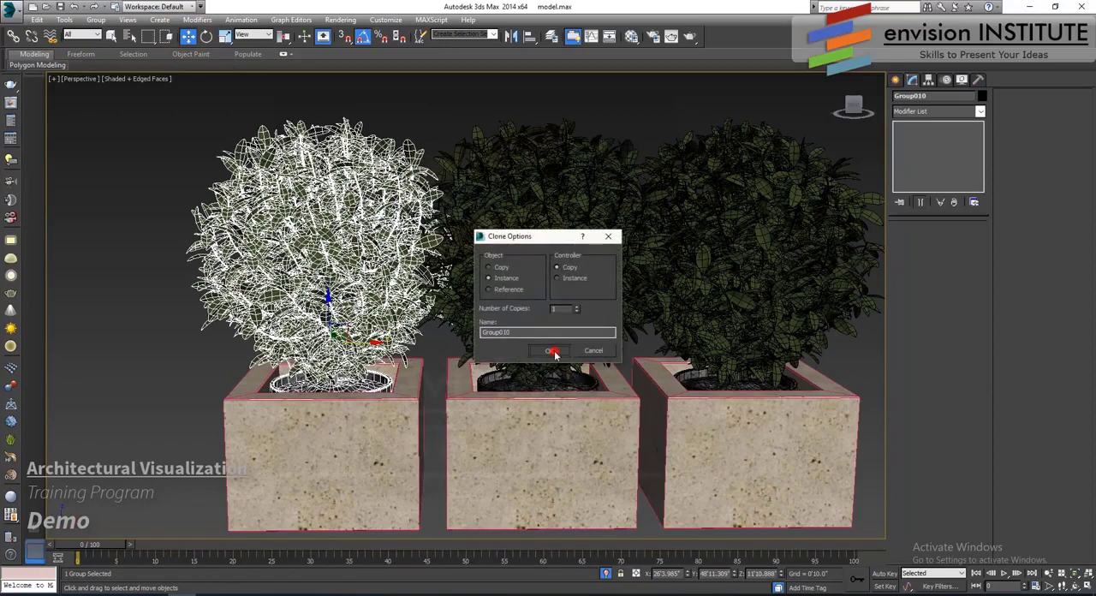
{"action": "left_click", "coordinate": [206, 36]}
{"action": "left_click_drag", "start_coordinate": [353, 376], "coordinate": [347, 349]}
{"action": "left_click", "coordinate": [188, 36]}
- Deselect the bush and exit isolation to bring back the whole house scene
{"action": "scroll", "coordinate": [531, 249], "scroll_direction": "down", "scroll_amount": 10}
{"action": "middle_click_drag", "start_coordinate": [570, 249], "coordinate": [426, 259]}
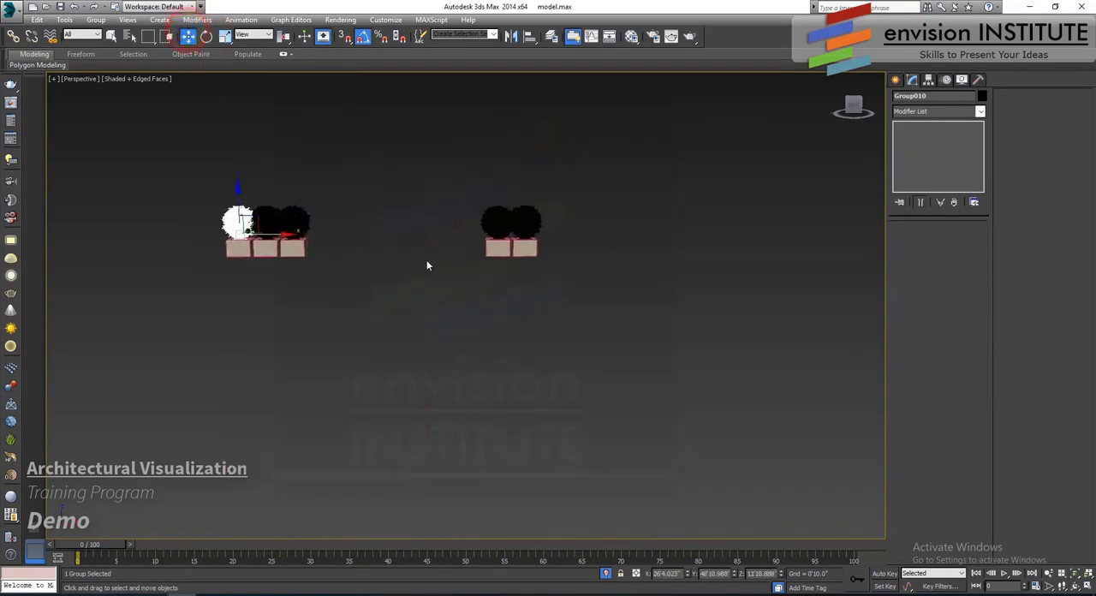
{"action": "left_click", "coordinate": [477, 274]}
{"action": "scroll", "coordinate": [470, 304], "scroll_direction": "down", "scroll_amount": 4}
{"action": "middle_click_drag", "start_coordinate": [663, 339], "coordinate": [485, 346]}
{"action": "scroll", "coordinate": [483, 346], "scroll_direction": "down", "scroll_amount": 4}
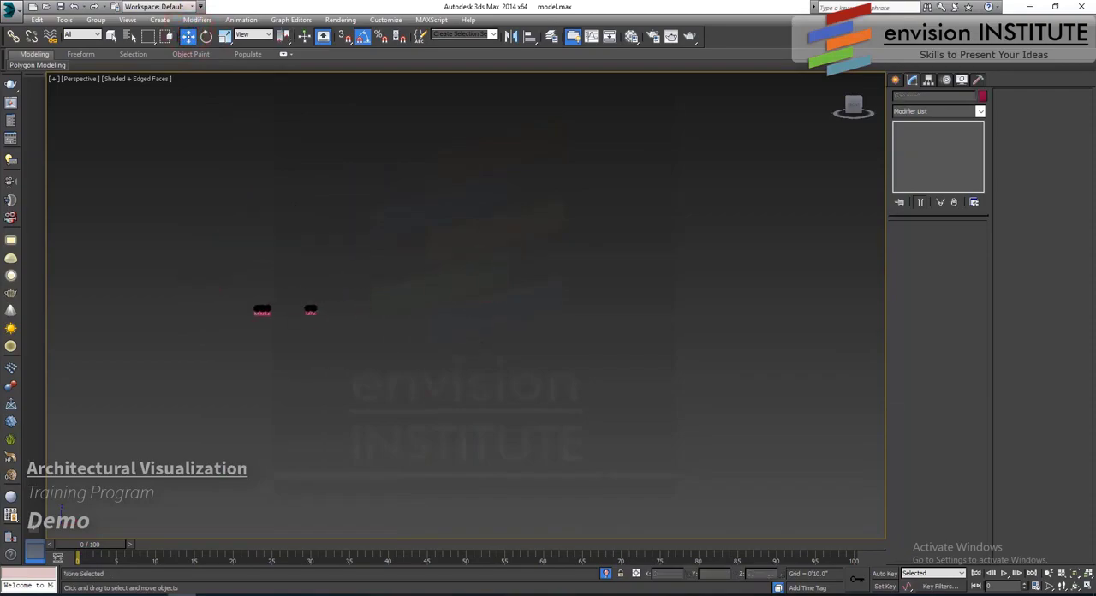
{"action": "left_click", "coordinate": [604, 574]}
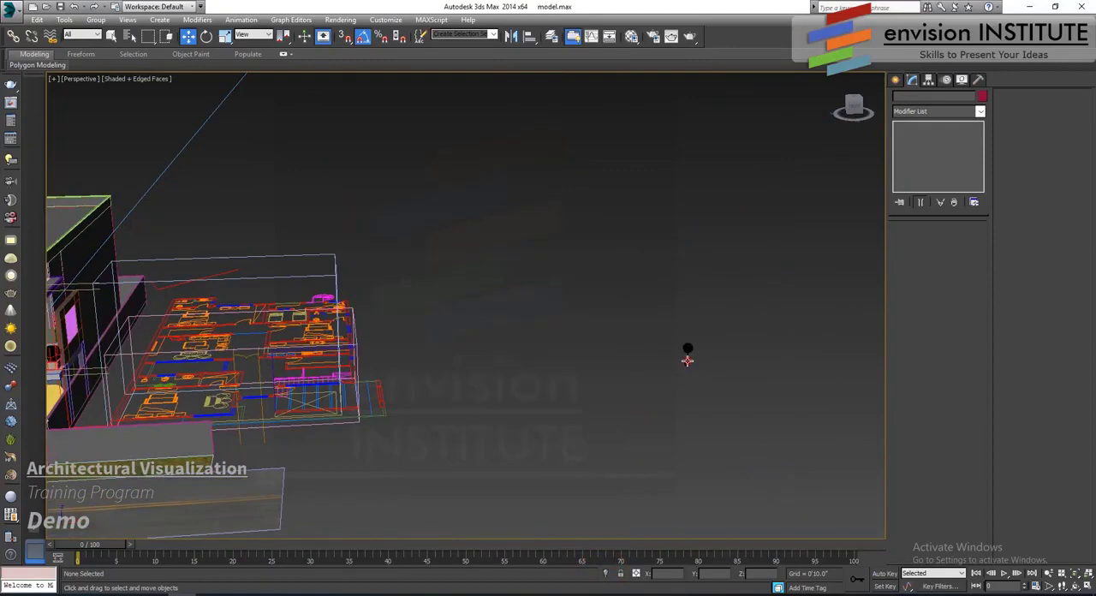
- Move the round potted topiary from beyond the floor plans to the front-left part of the house in plan view
{"action": "left_click", "coordinate": [687, 360]}
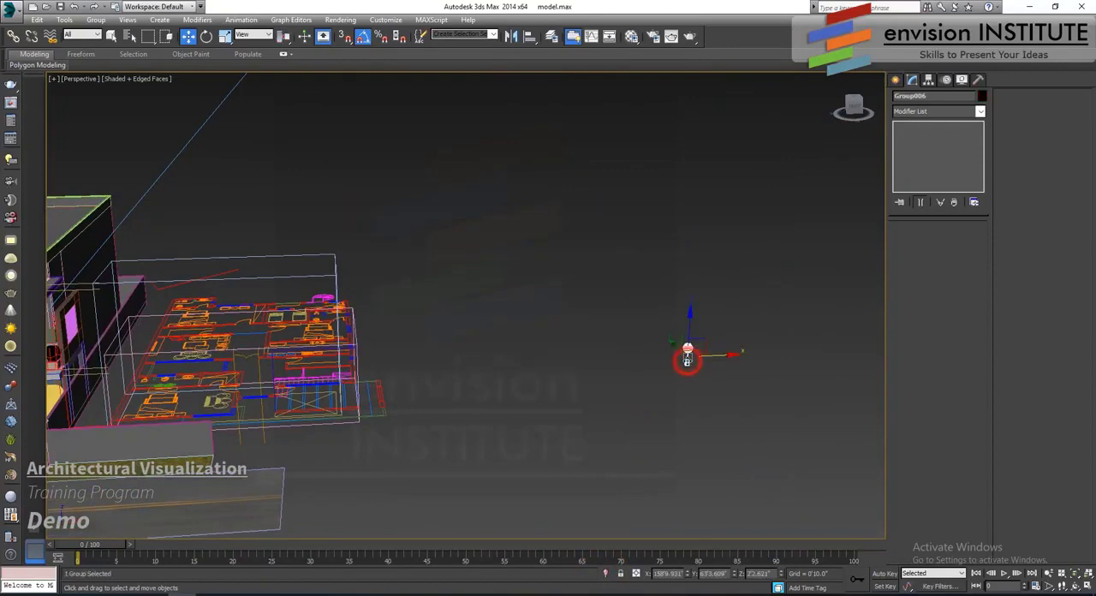
{"action": "key", "text": "t"}
{"action": "key", "text": "z"}
{"action": "scroll", "coordinate": [569, 382], "scroll_direction": "down", "scroll_amount": 12}
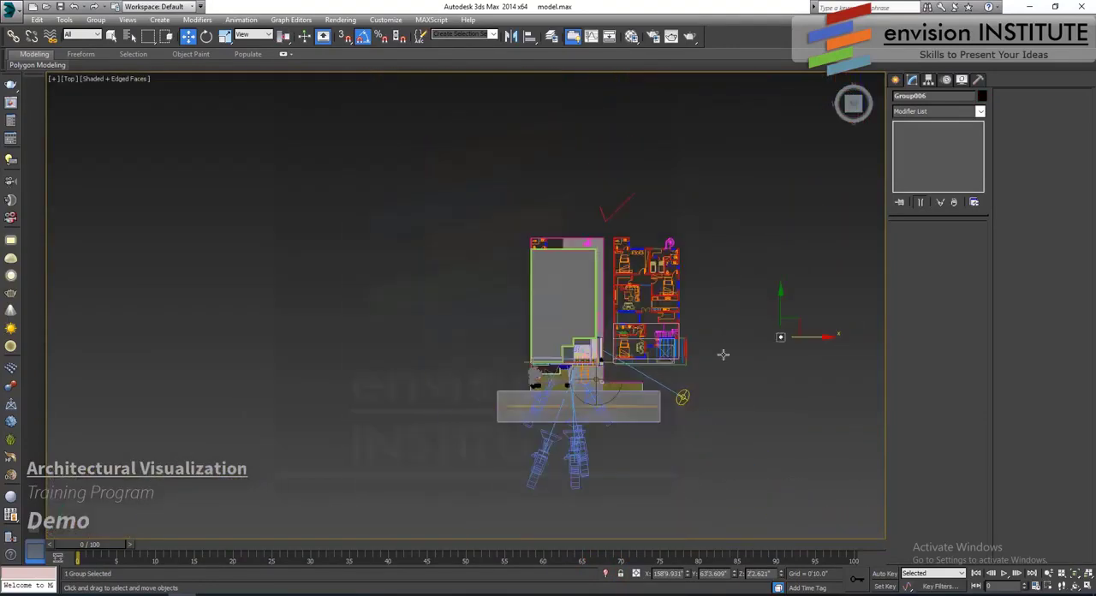
{"action": "left_click_drag", "start_coordinate": [801, 323], "coordinate": [563, 349]}
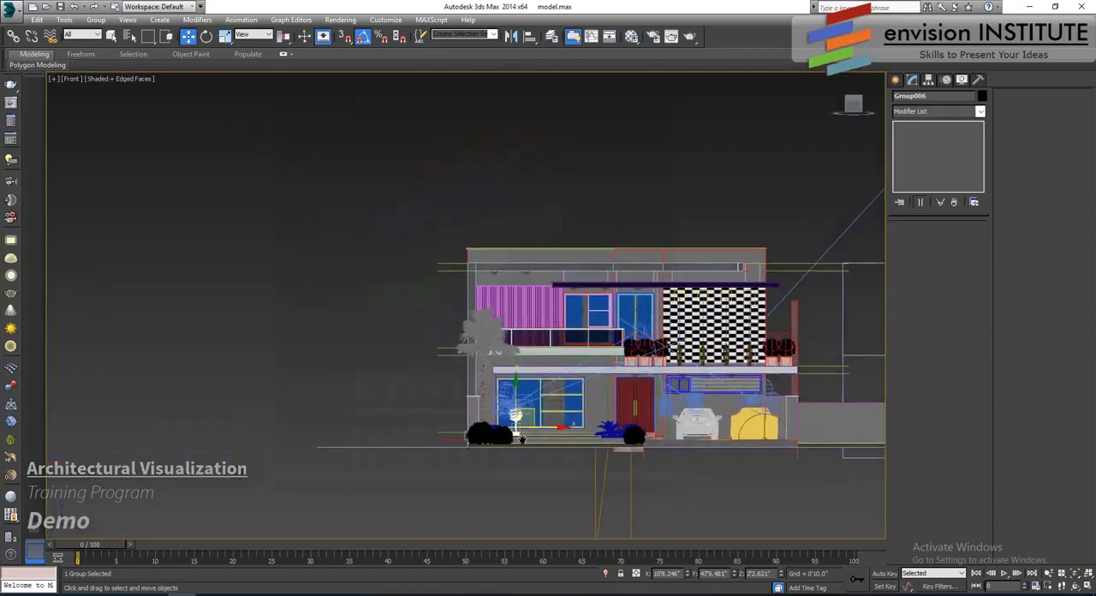
{"action": "scroll", "coordinate": [524, 419], "scroll_direction": "up", "scroll_amount": 4}
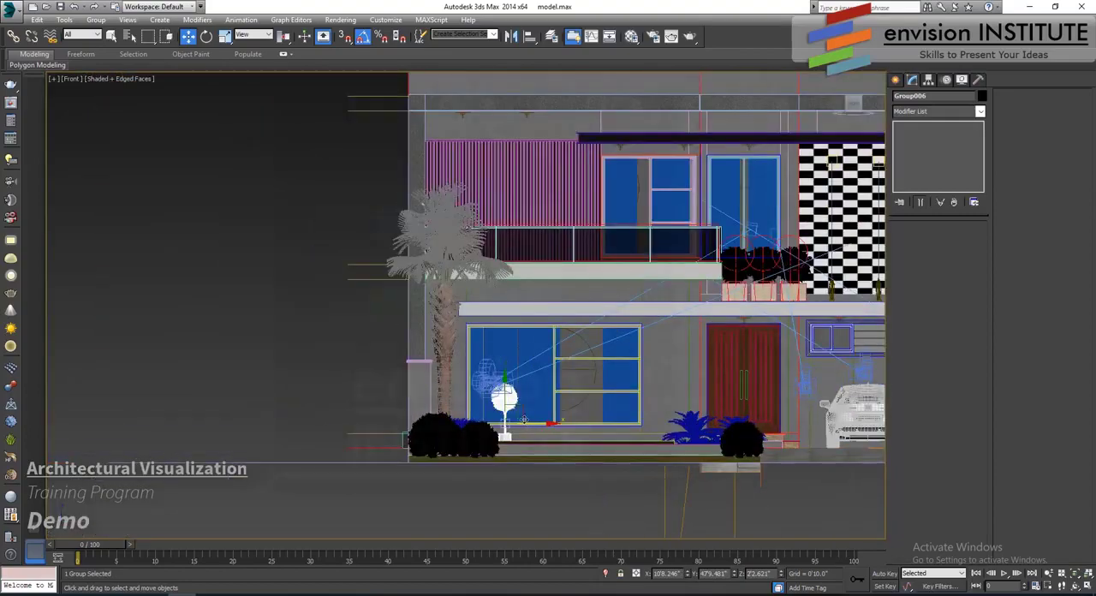
- Raise the potted topiary to the upper balcony in elevation, and lower it slightly toward the deck floor
{"action": "scroll", "coordinate": [522, 419], "scroll_direction": "up", "scroll_amount": 3}
{"action": "left_click_drag", "start_coordinate": [510, 408], "coordinate": [428, 147]}
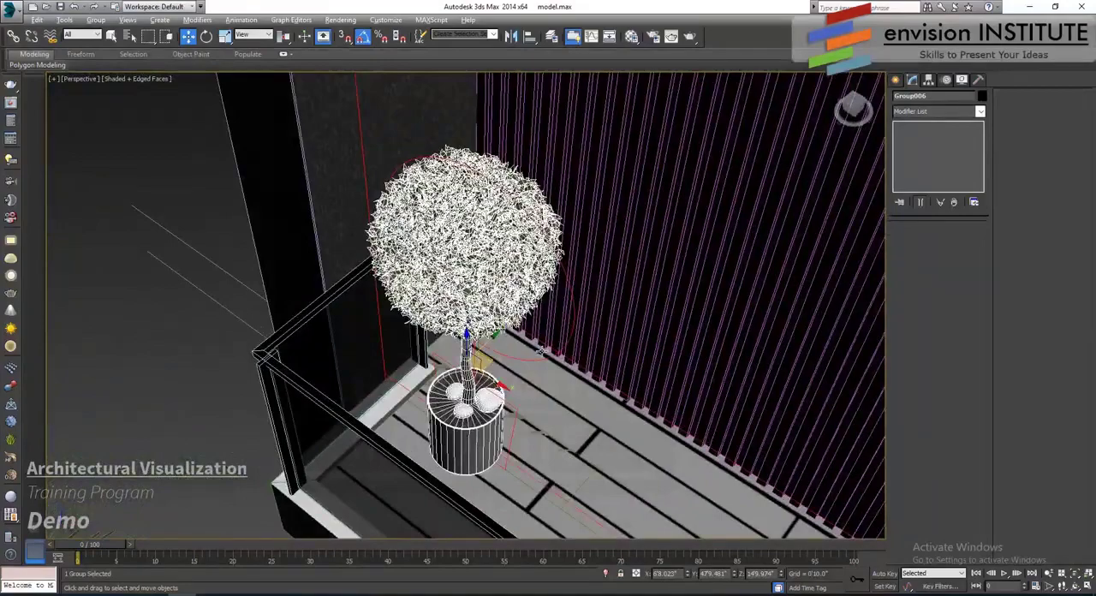
{"action": "middle_click_drag", "start_coordinate": [540, 351], "coordinate": [481, 159], "text": "alt"}
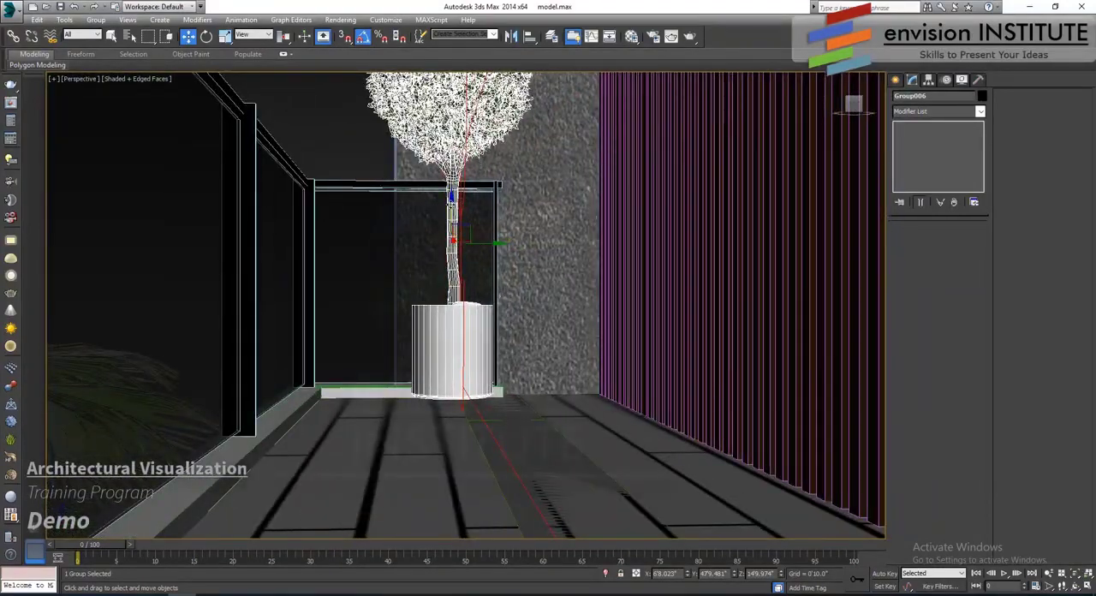
{"action": "left_click_drag", "start_coordinate": [451, 199], "coordinate": [458, 214]}
- Scale the potted topiary uniformly to about 113.5%
{"action": "scroll", "coordinate": [493, 287], "scroll_direction": "down", "scroll_amount": 5}
{"action": "middle_click_drag", "start_coordinate": [493, 287], "coordinate": [555, 360], "text": "alt"}
{"action": "left_click", "coordinate": [225, 37]}
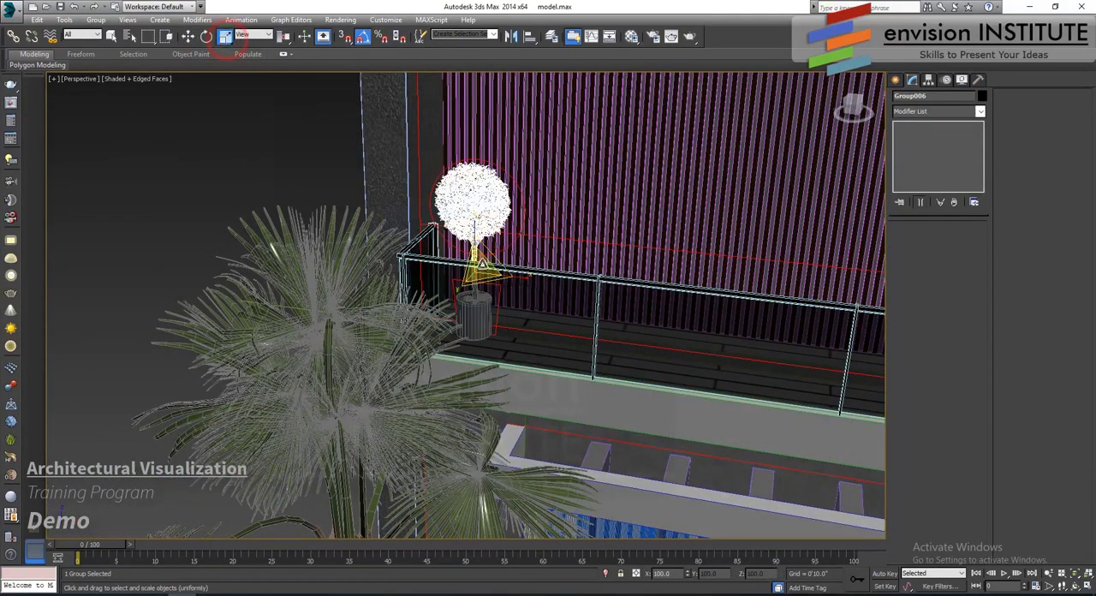
{"action": "key", "text": "f"}
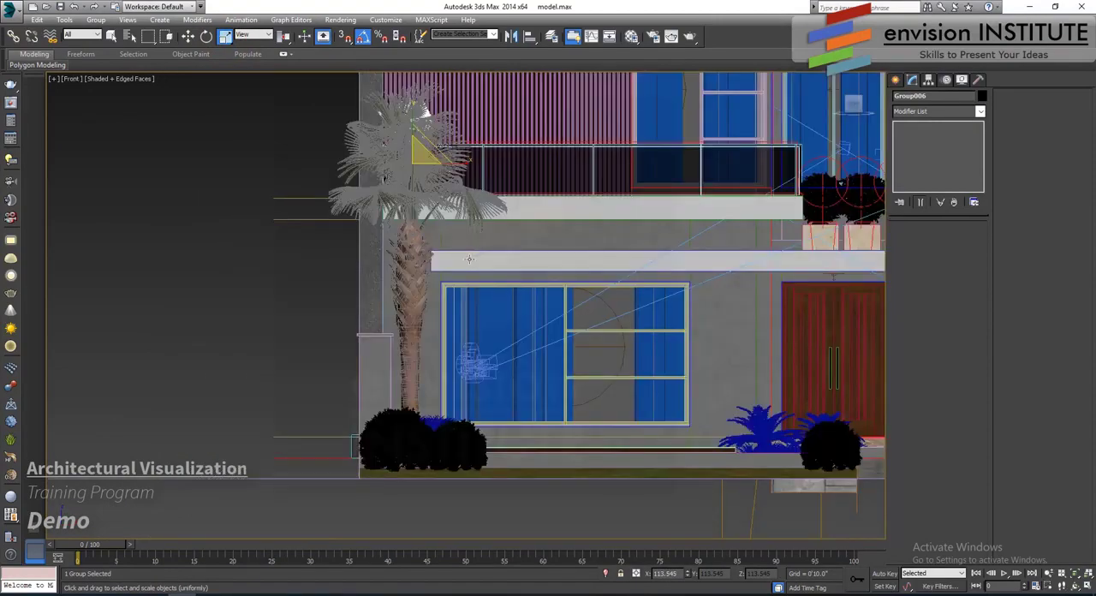
- Shift the topiary along the balcony clear of the palm and raise it until its pot sits on the floor line
{"action": "key", "text": "z"}
{"action": "middle_click_drag", "start_coordinate": [413, 248], "coordinate": [303, 225]}
{"action": "left_click", "coordinate": [186, 37]}
{"action": "middle_click_drag", "start_coordinate": [460, 271], "coordinate": [392, 219]}
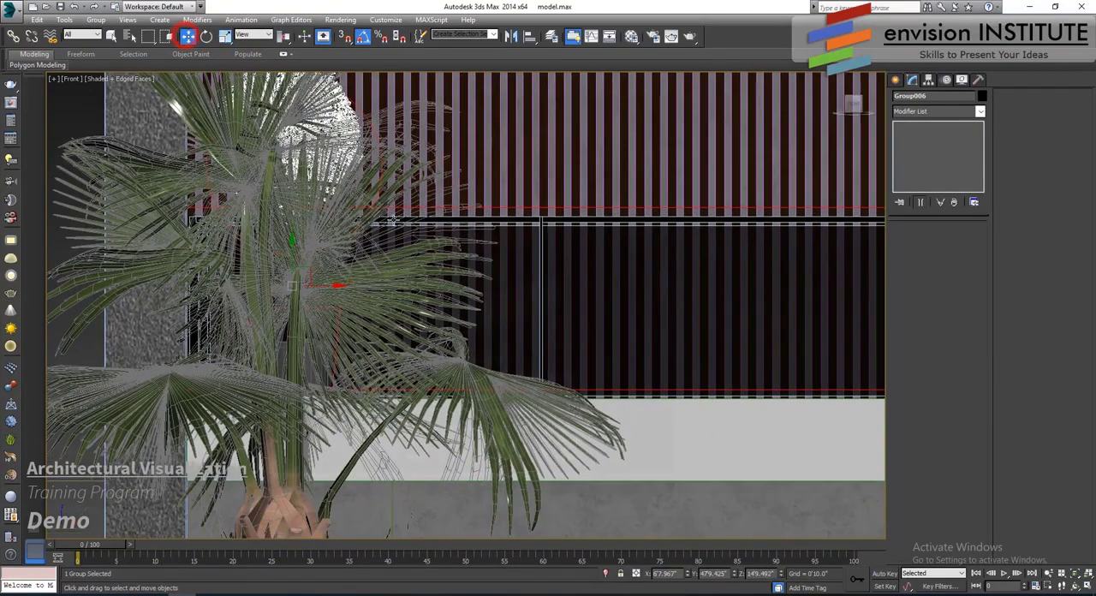
{"action": "left_click_drag", "start_coordinate": [334, 283], "coordinate": [704, 320]}
{"action": "scroll", "coordinate": [696, 371], "scroll_direction": "up", "scroll_amount": 4}
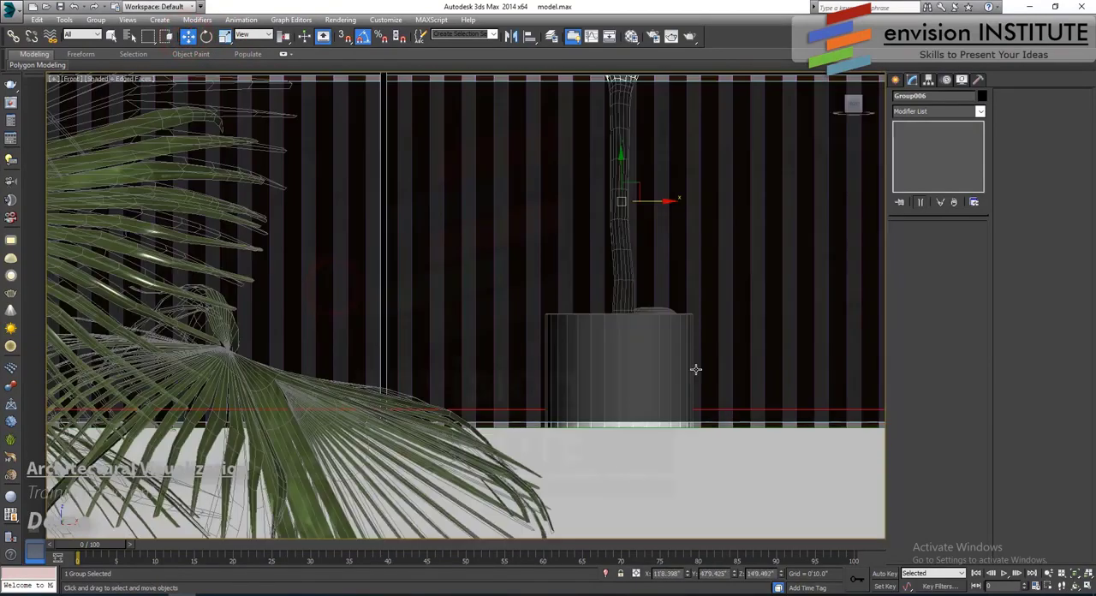
{"action": "middle_click_drag", "start_coordinate": [695, 369], "coordinate": [667, 332]}
{"action": "key", "text": "F3"}
{"action": "left_click_drag", "start_coordinate": [596, 137], "coordinate": [604, 100]}
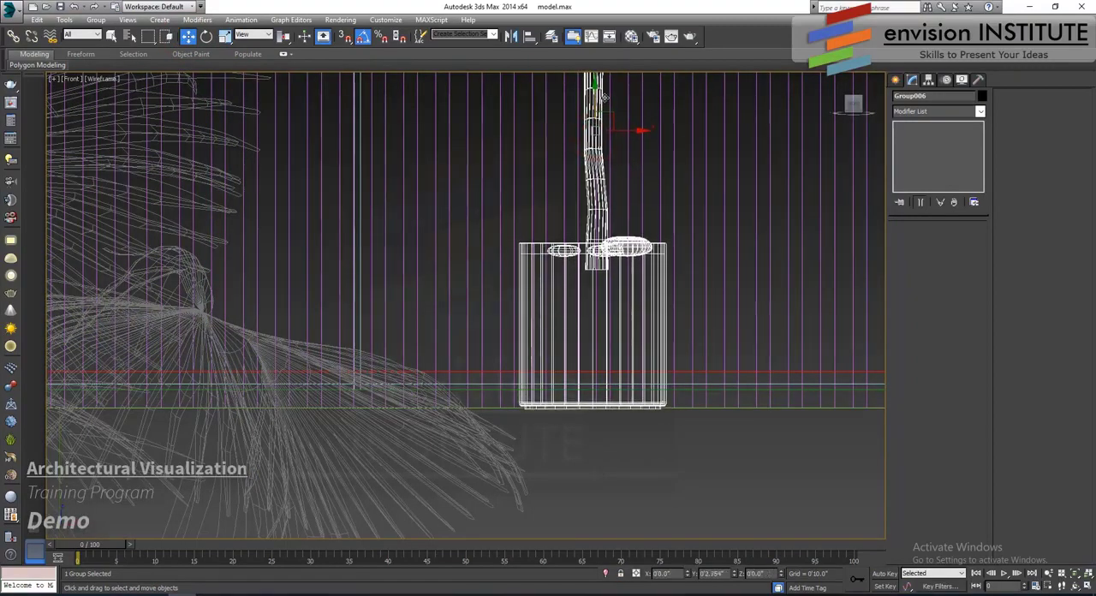
- Move the topiary horizontally back to the end of the balcony behind the palm
{"action": "scroll", "coordinate": [679, 356], "scroll_direction": "down", "scroll_amount": 5}
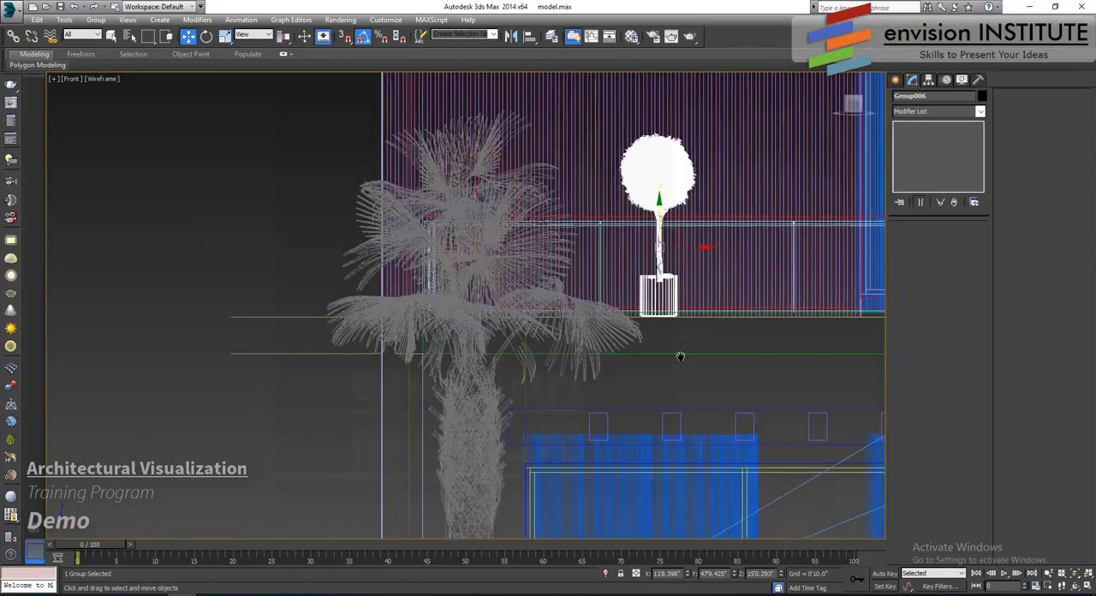
{"action": "middle_click_drag", "start_coordinate": [679, 357], "coordinate": [655, 424]}
{"action": "key", "text": "F3"}
{"action": "key", "text": "F3"}
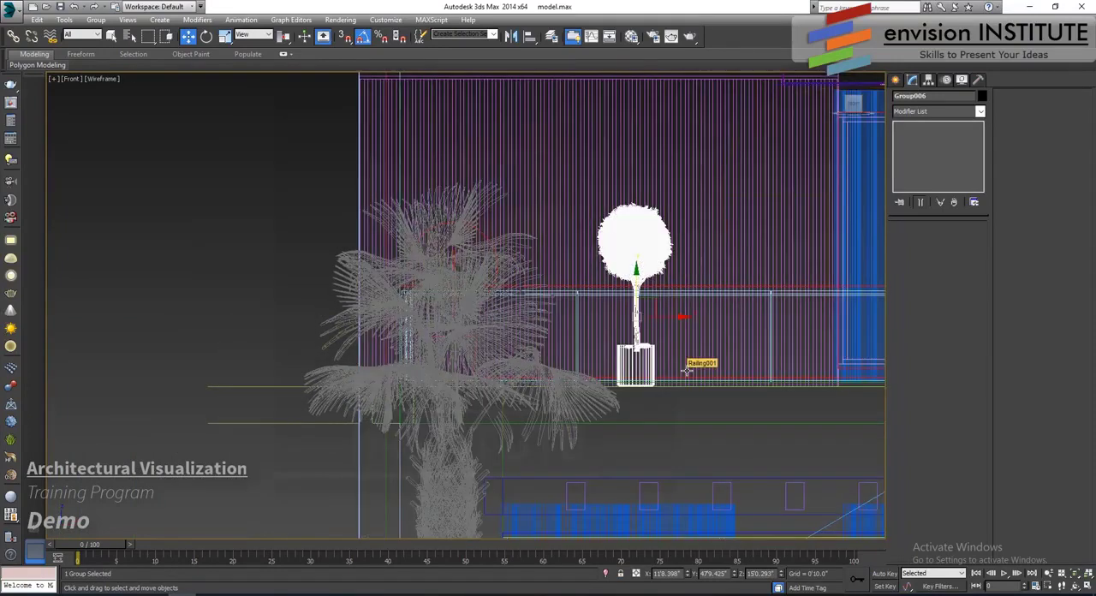
{"action": "key", "text": "F3"}
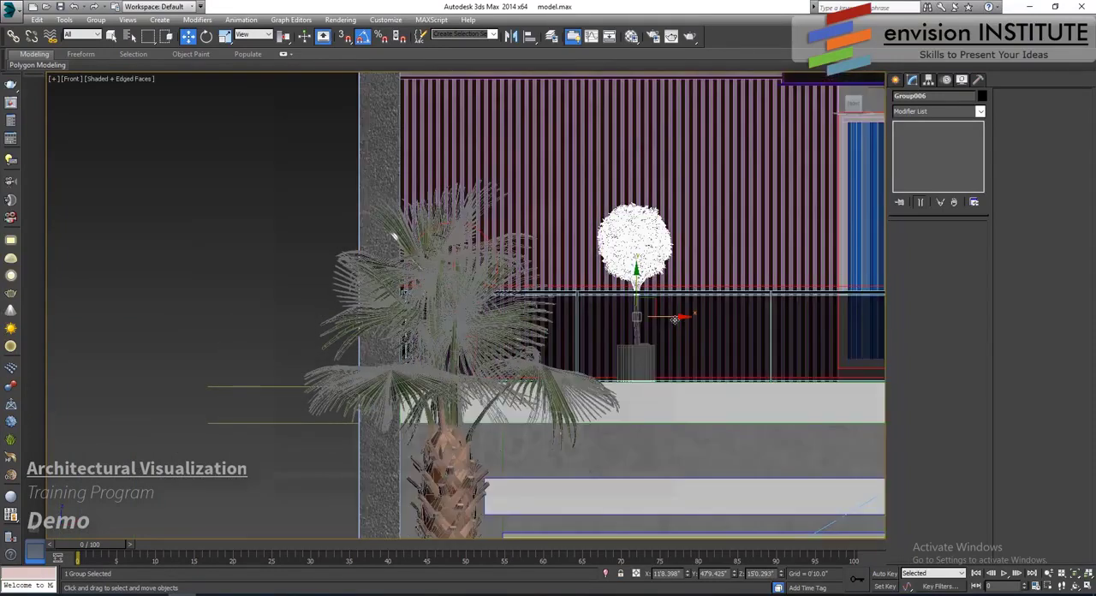
{"action": "left_click_drag", "start_coordinate": [675, 317], "coordinate": [495, 321]}
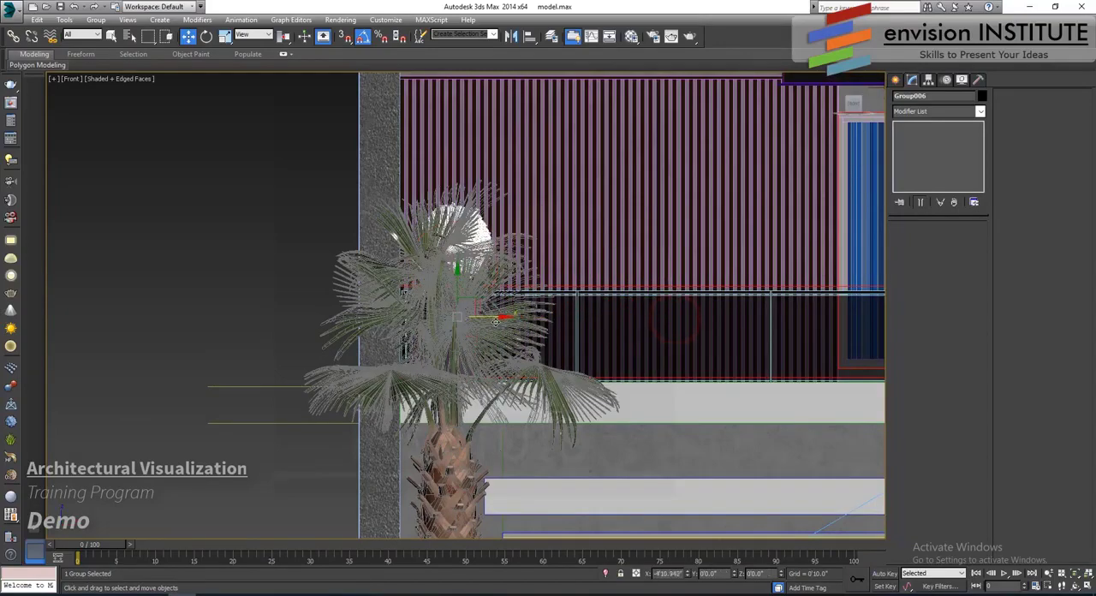
- Check the topiary on the balcony in perspective, and show the scene through Camera001
{"action": "key", "text": "p"}
{"action": "key", "text": "z"}
{"action": "middle_click_drag", "start_coordinate": [599, 318], "coordinate": [562, 345], "text": "alt"}
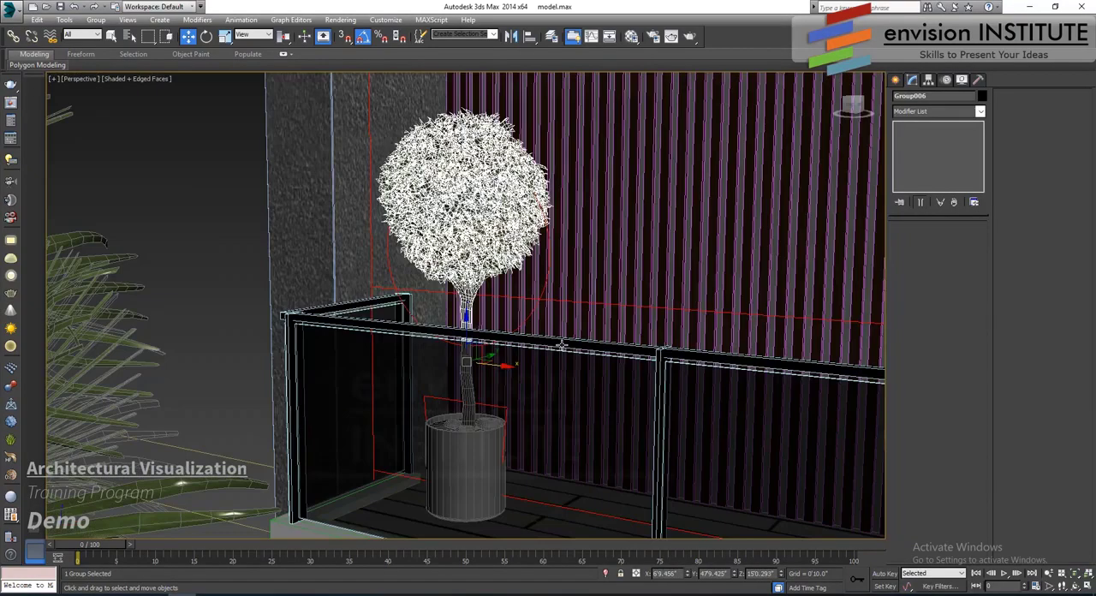
{"action": "key", "text": "c"}
{"action": "double_click", "coordinate": [516, 222]}
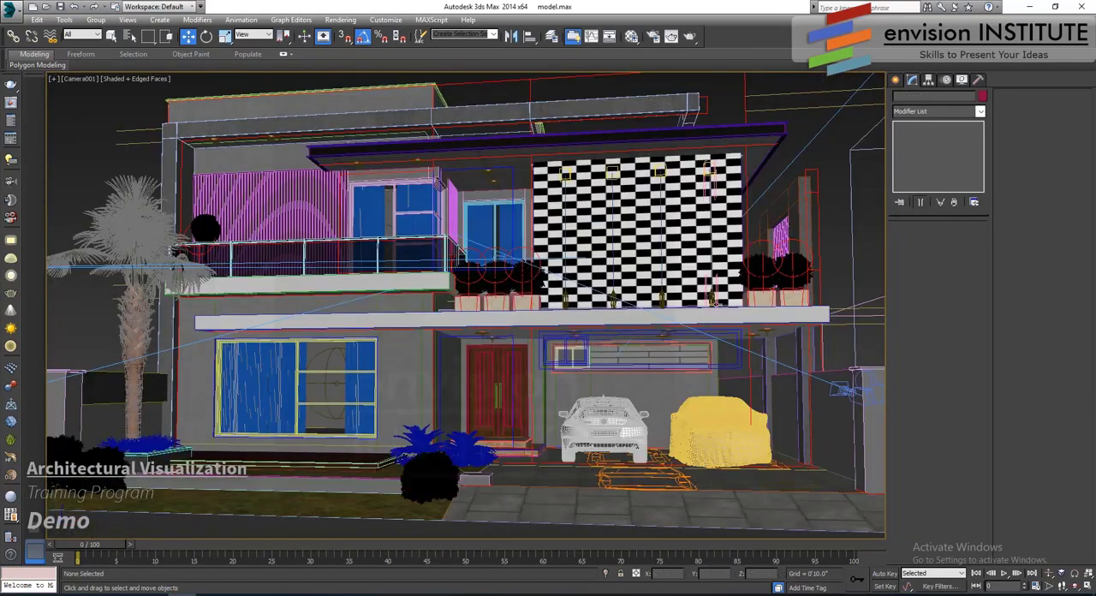
- Clone the inner bush of the two-planter row once as an instance over the driveway near the boundary wall
{"action": "left_click", "coordinate": [754, 266]}
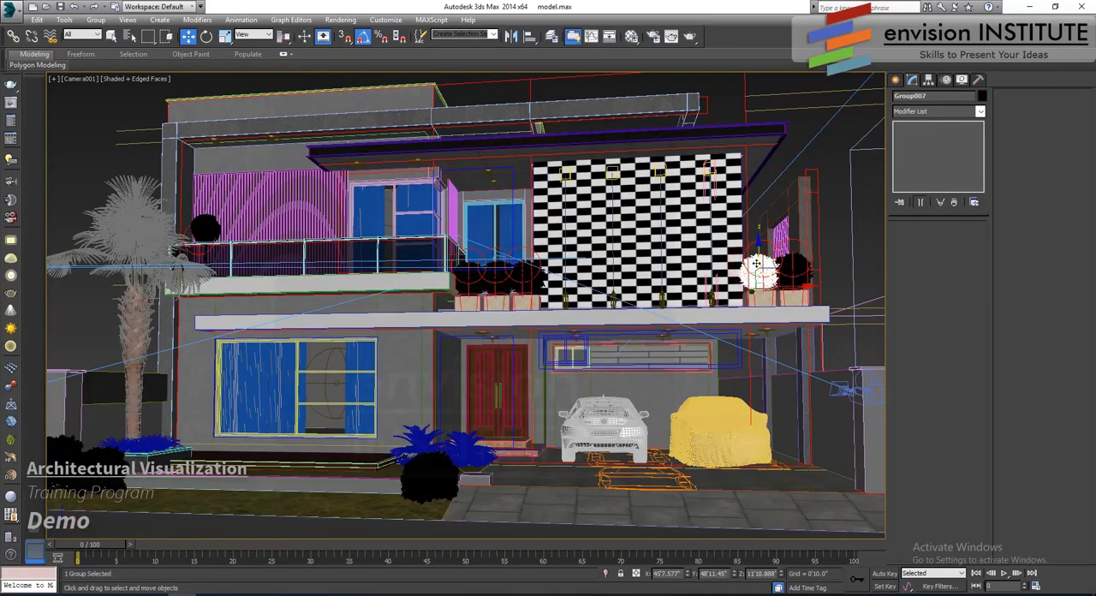
{"action": "key", "text": "t"}
{"action": "key", "text": "z"}
{"action": "scroll", "coordinate": [589, 252], "scroll_direction": "down", "scroll_amount": 10}
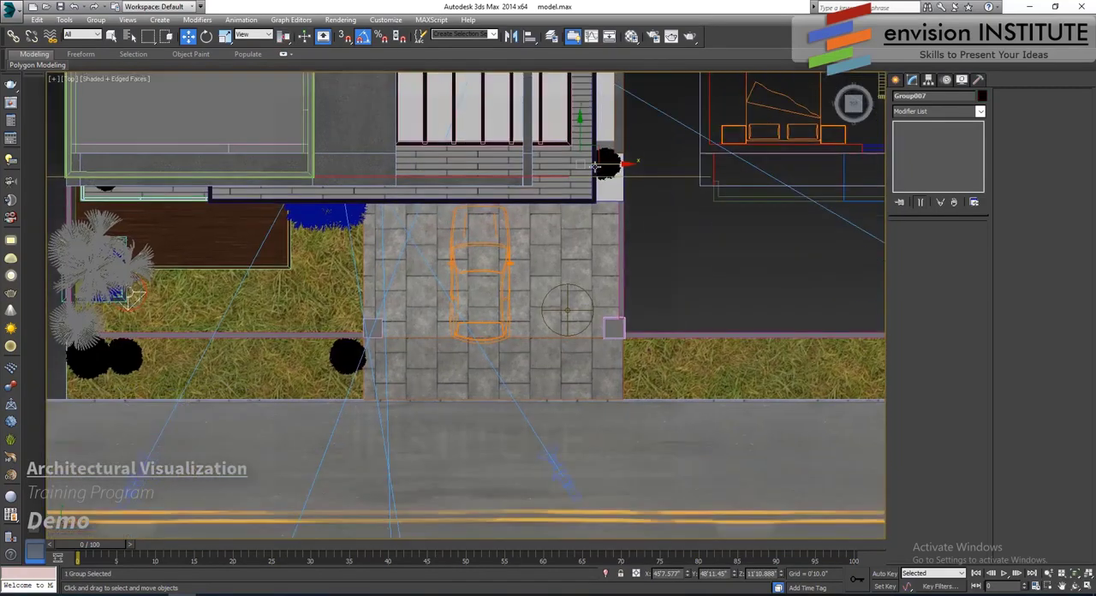
{"action": "left_click_drag", "start_coordinate": [600, 152], "coordinate": [602, 295], "text": "shift"}
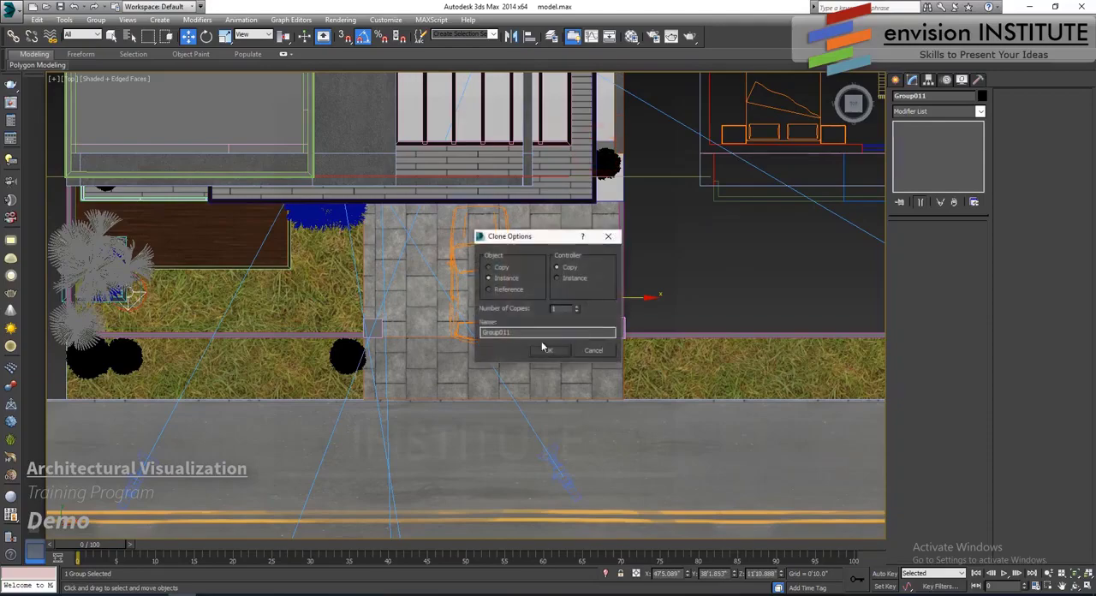
{"action": "left_click", "coordinate": [548, 353]}
- Lower the cloned potted bush in elevation until its pot rests on the driveway beside the covered car
{"action": "key", "text": "f"}
{"action": "key", "text": "z"}
{"action": "scroll", "coordinate": [567, 283], "scroll_direction": "down", "scroll_amount": 8}
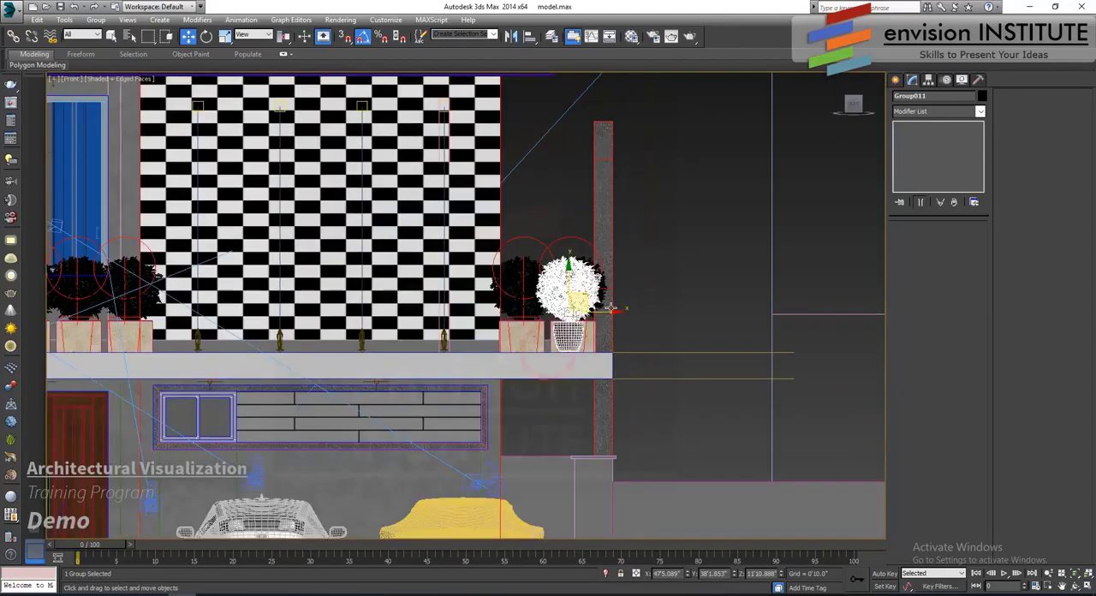
{"action": "middle_click_drag", "start_coordinate": [571, 276], "coordinate": [551, 154]}
{"action": "scroll", "coordinate": [550, 154], "scroll_direction": "down", "scroll_amount": 2}
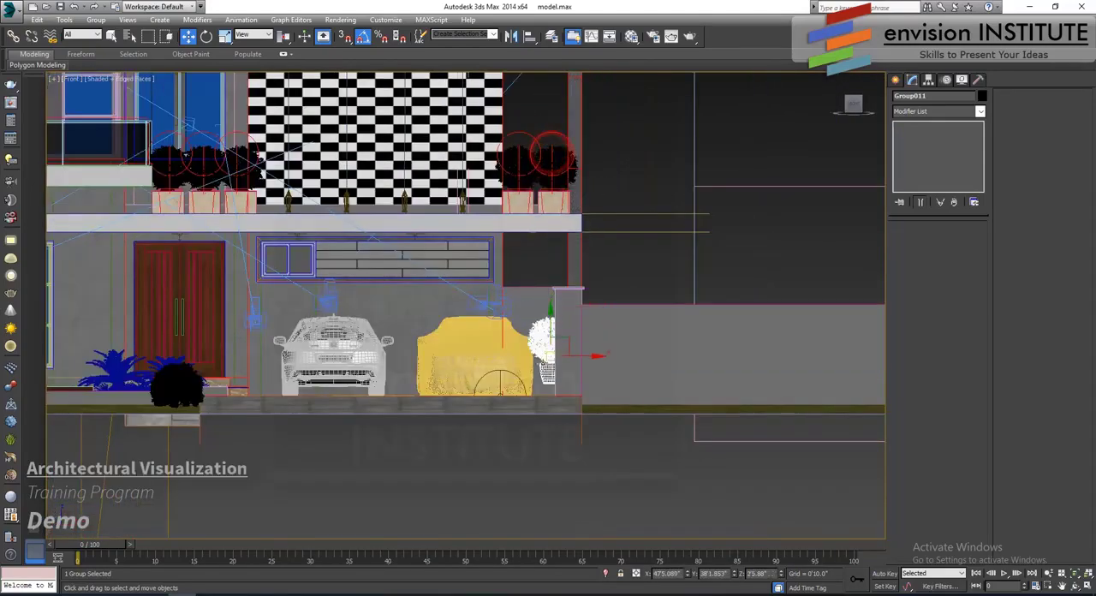
{"action": "scroll", "coordinate": [561, 363], "scroll_direction": "up", "scroll_amount": 6}
{"action": "key", "text": "F3"}
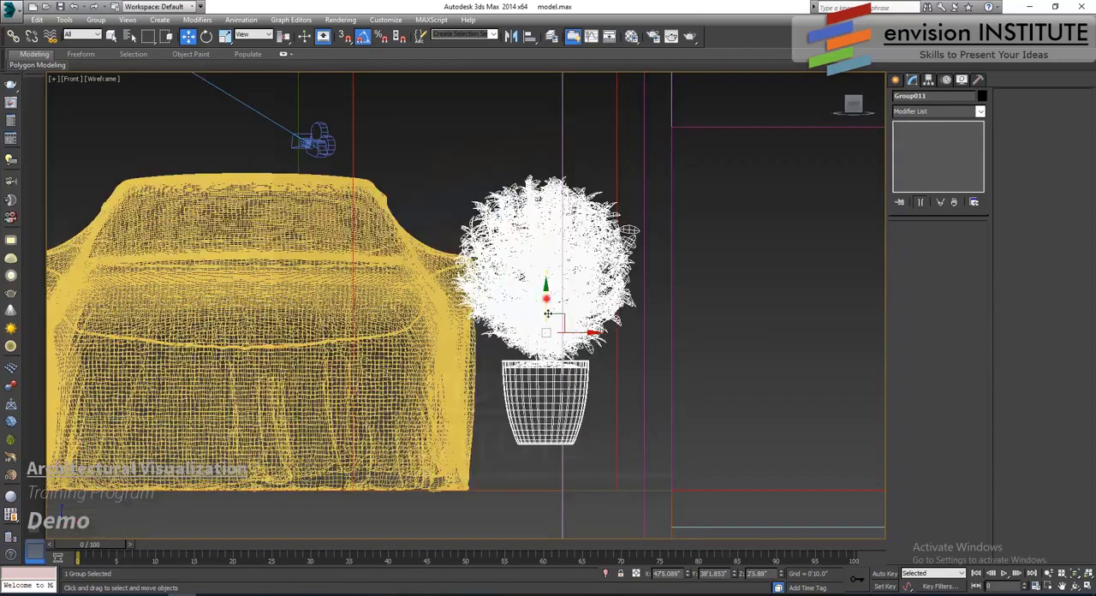
{"action": "left_click_drag", "start_coordinate": [547, 314], "coordinate": [547, 357]}
{"action": "key", "text": "F3"}
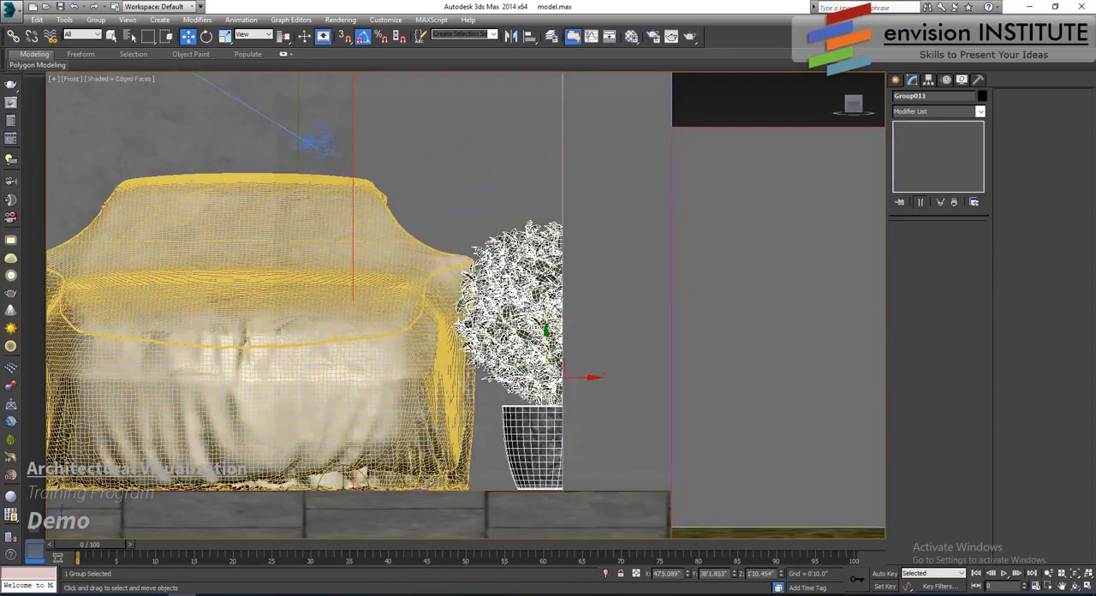
- Shift the driveway bush slightly along the boundary wall relative to the gate pillar
{"action": "key", "text": "p"}
{"action": "scroll", "coordinate": [555, 344], "scroll_direction": "up", "scroll_amount": 5}
{"action": "middle_click_drag", "start_coordinate": [621, 365], "coordinate": [633, 420], "text": "alt"}
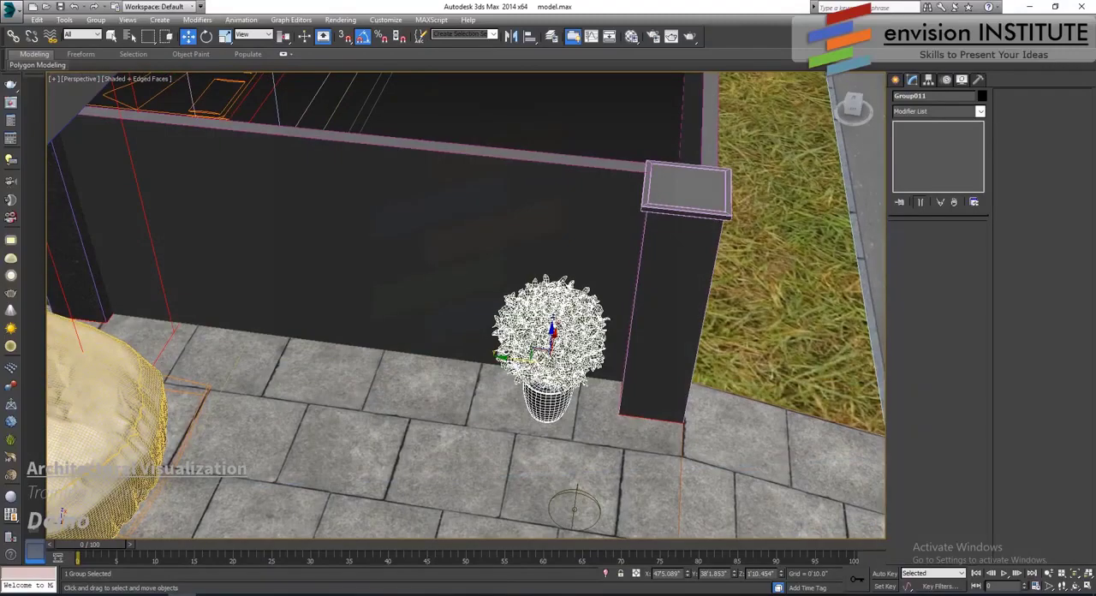
{"action": "left_click_drag", "start_coordinate": [495, 354], "coordinate": [508, 361]}
{"action": "scroll", "coordinate": [510, 361], "scroll_direction": "down", "scroll_amount": 3}
{"action": "middle_click_drag", "start_coordinate": [510, 360], "coordinate": [623, 374]}
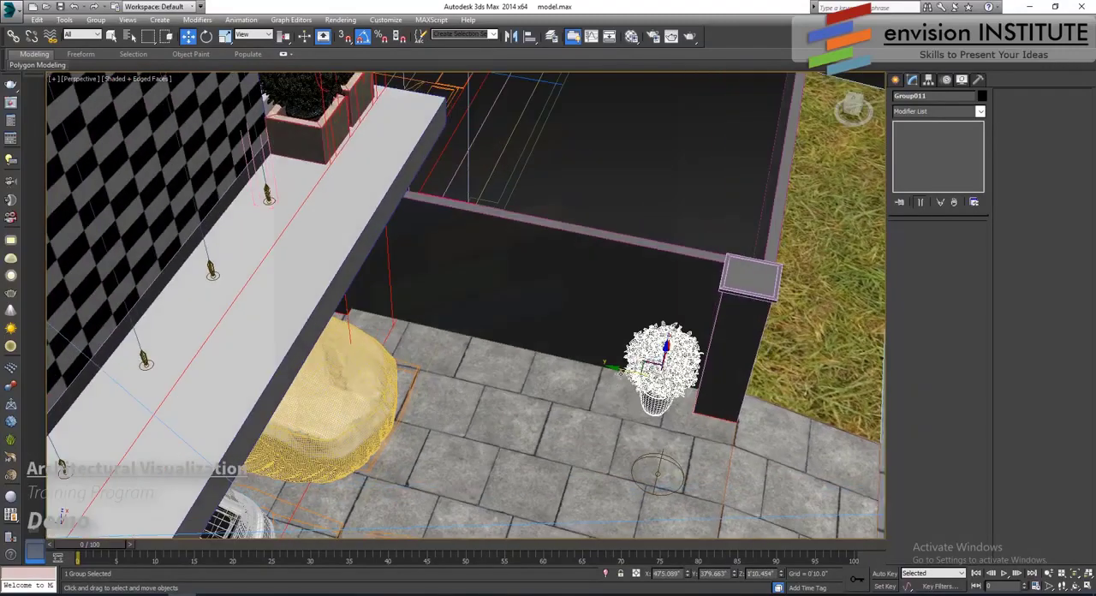
- Clone the driveway bush once as an instance beside the covered car and rotate the clone about its vertical axis
{"action": "left_click_drag", "start_coordinate": [600, 364], "coordinate": [322, 302], "text": "shift"}
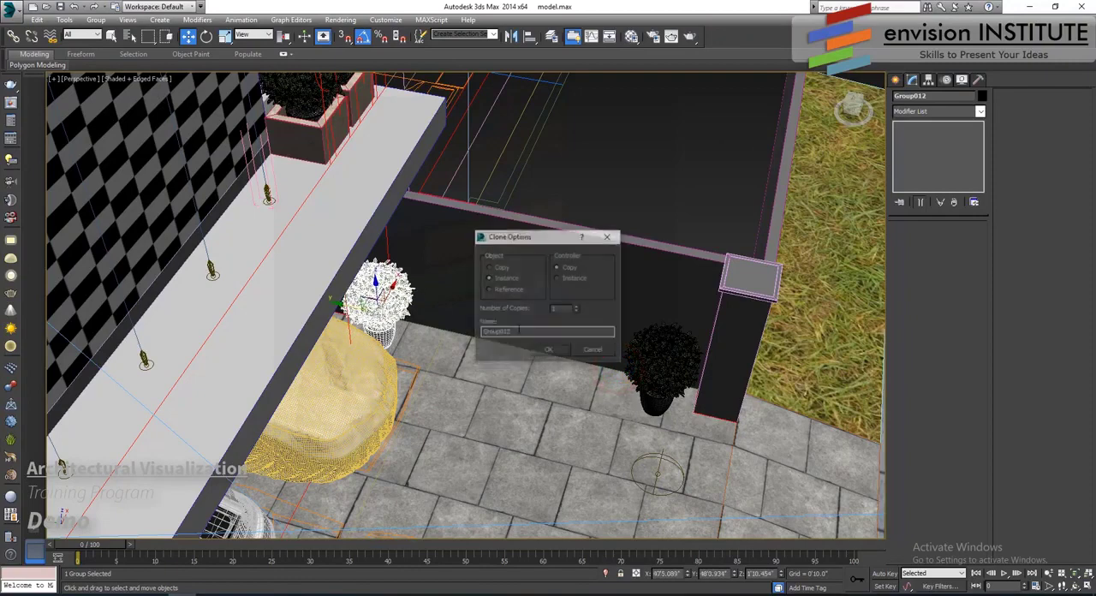
{"action": "left_click", "coordinate": [548, 351]}
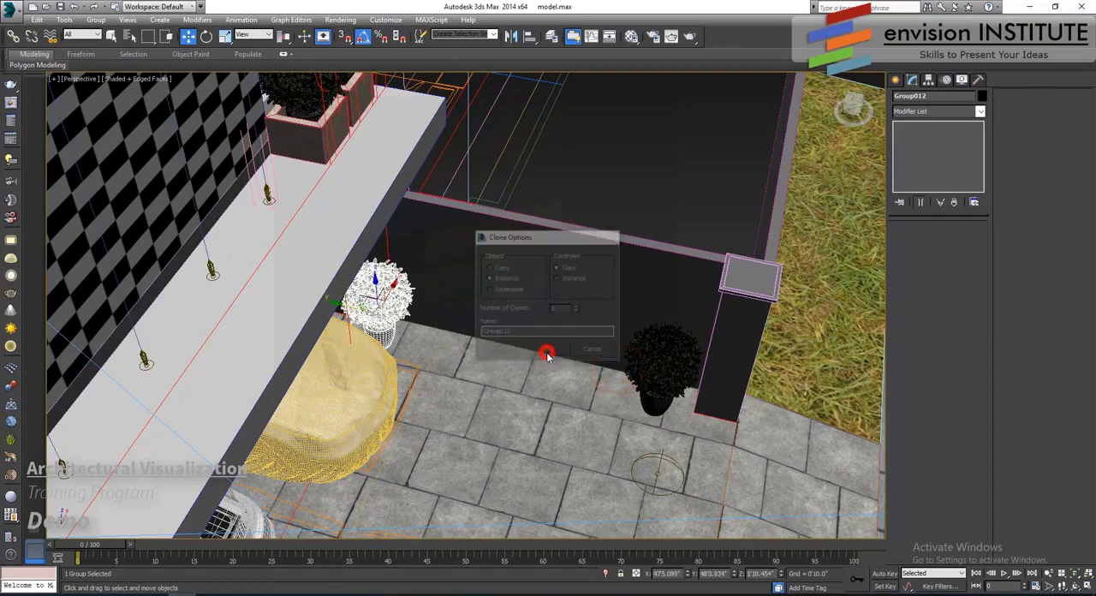
{"action": "left_click", "coordinate": [206, 36]}
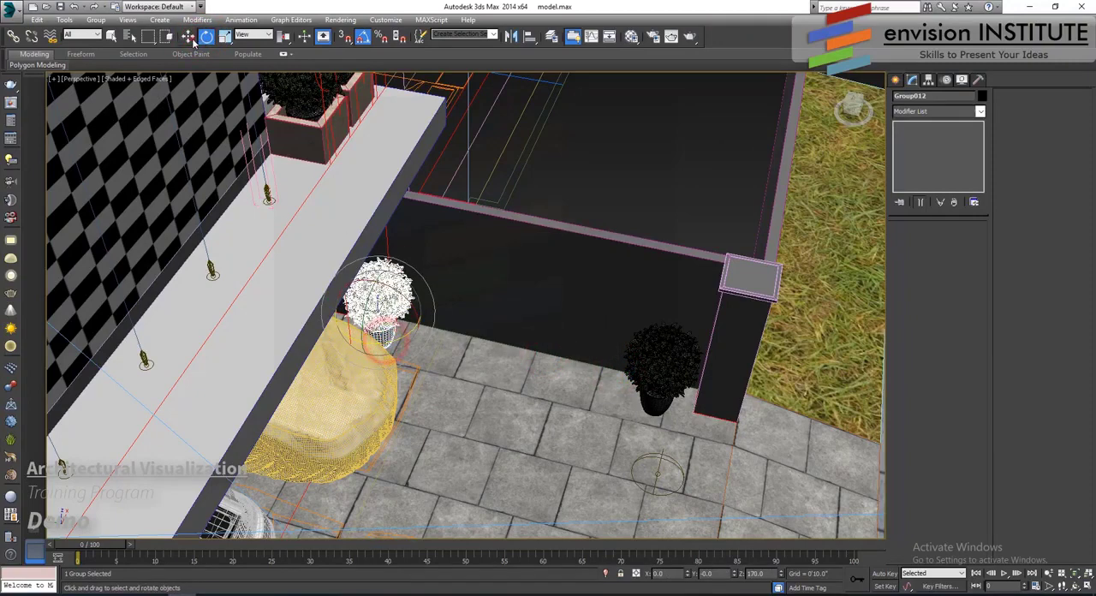
- Return to the Camera001 view and clear the selection
{"action": "key", "text": "w"}
{"action": "key", "text": "c"}
{"action": "double_click", "coordinate": [507, 220]}
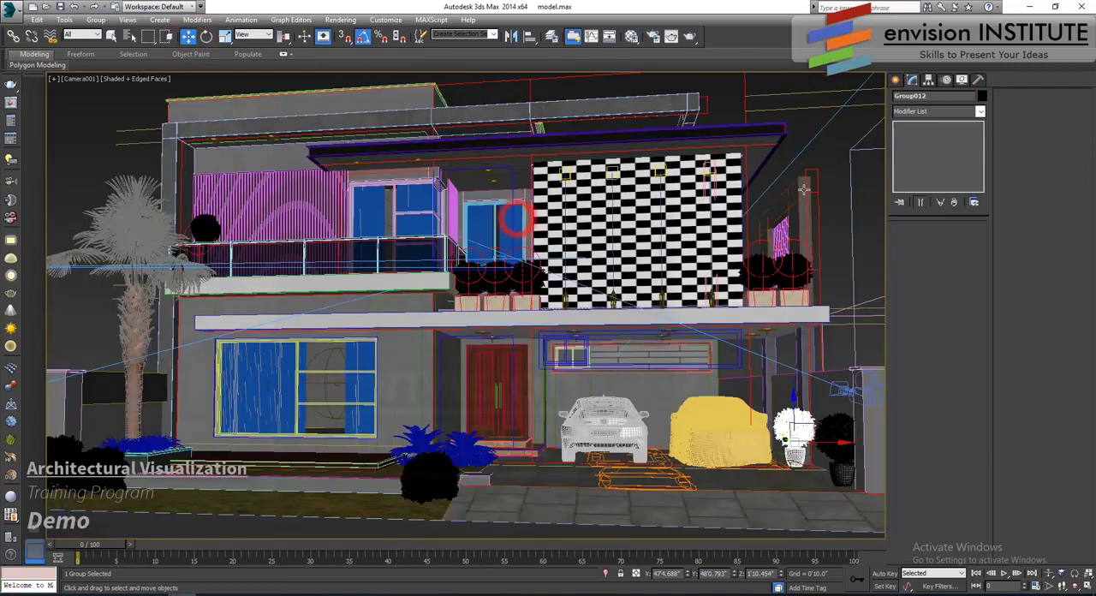
{"action": "left_click", "coordinate": [836, 197]}
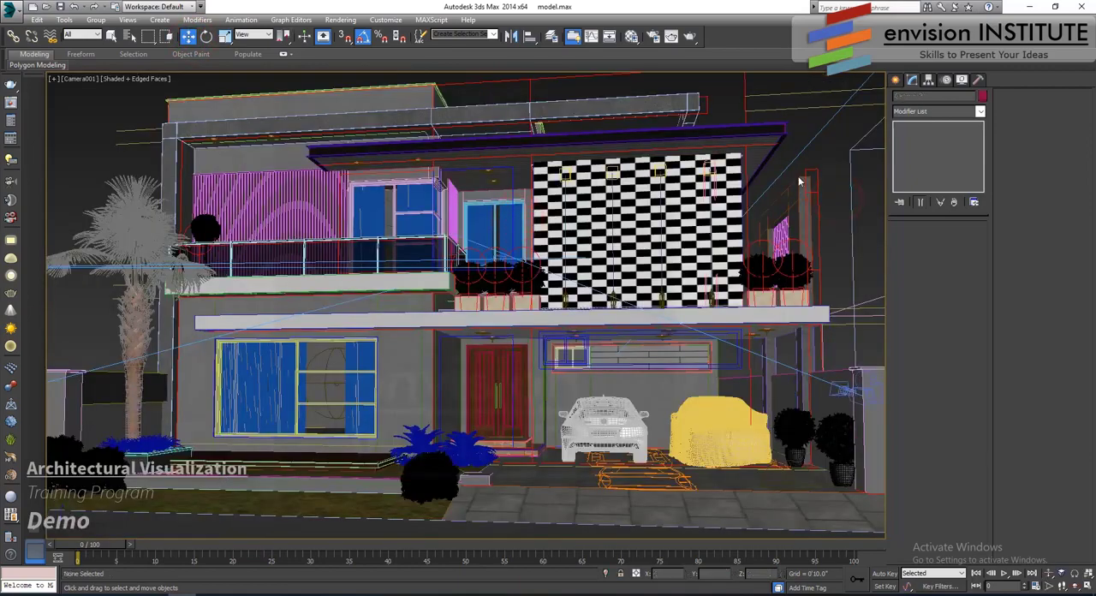
- Through the Camera003 view, clone the lawn bush beside the driveway once as an instance onto the grass beyond the gate pillar
{"action": "key", "text": "c"}
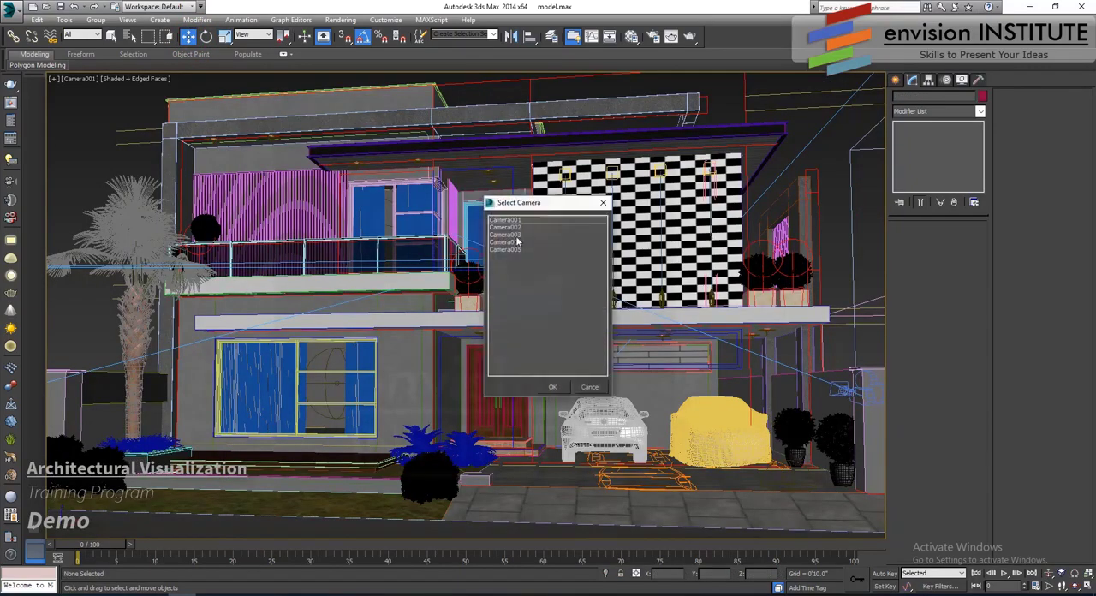
{"action": "double_click", "coordinate": [514, 235]}
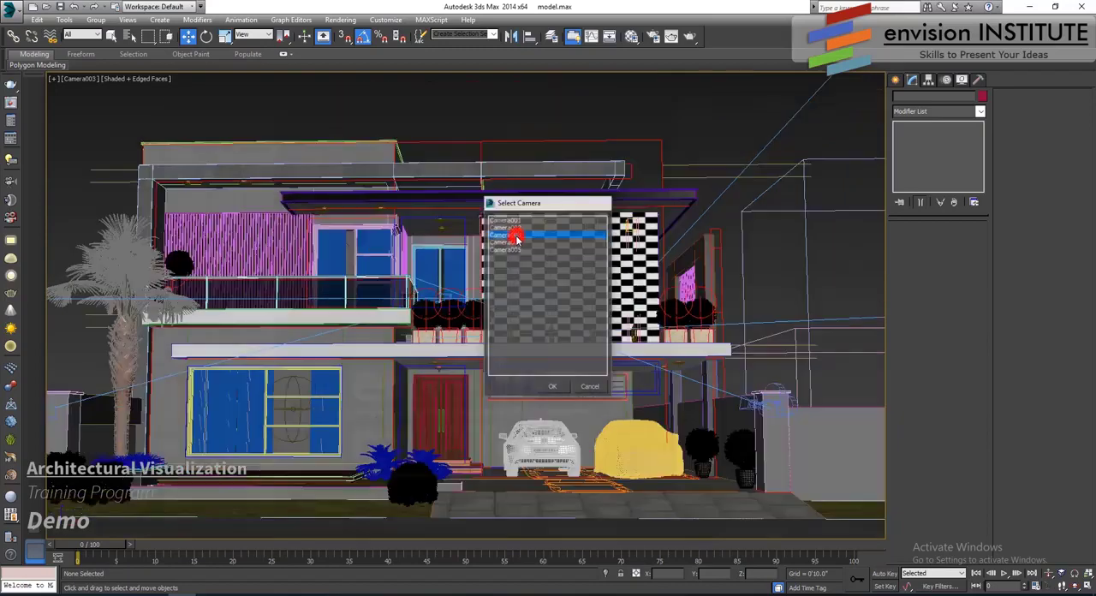
{"action": "left_click", "coordinate": [411, 488]}
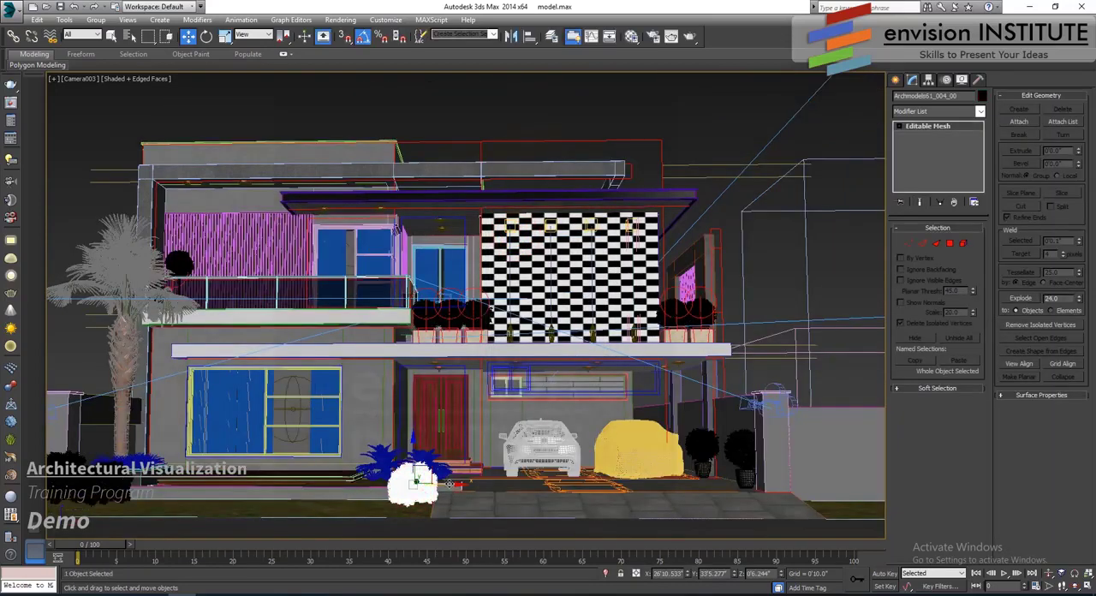
{"action": "left_click_drag", "start_coordinate": [452, 485], "coordinate": [856, 494], "text": "shift"}
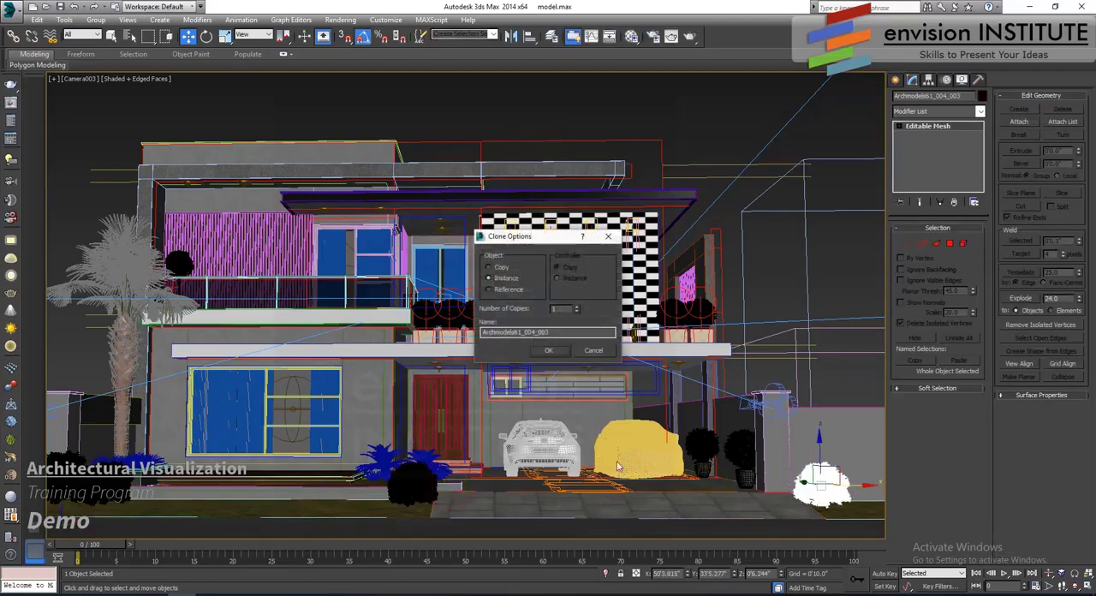
{"action": "left_click", "coordinate": [549, 350]}
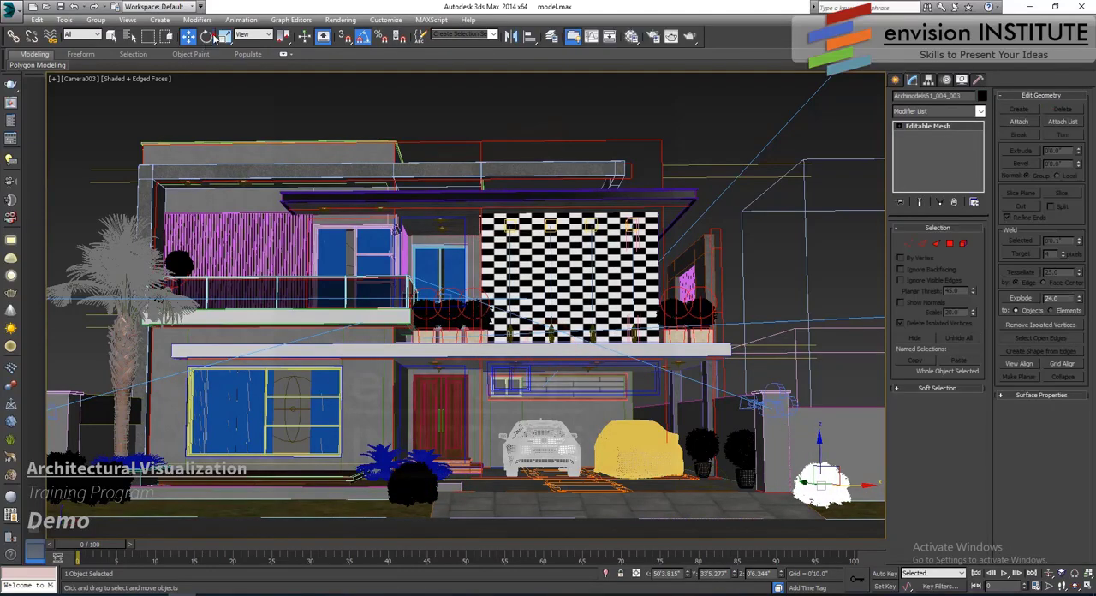
- Rotate the cloned bush beyond the gate pillar about its vertical axis and clear the selection
{"action": "key", "text": "e"}
{"action": "left_click_drag", "start_coordinate": [839, 498], "coordinate": [848, 498]}
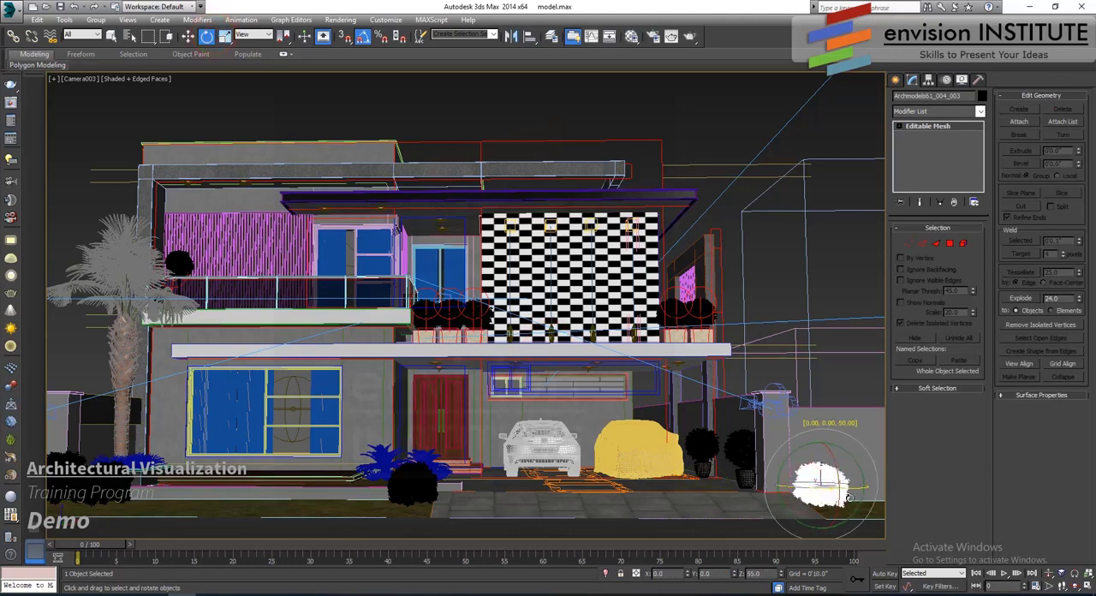
{"action": "left_click", "coordinate": [114, 484]}
{"action": "left_click_drag", "start_coordinate": [114, 485], "coordinate": [114, 486]}
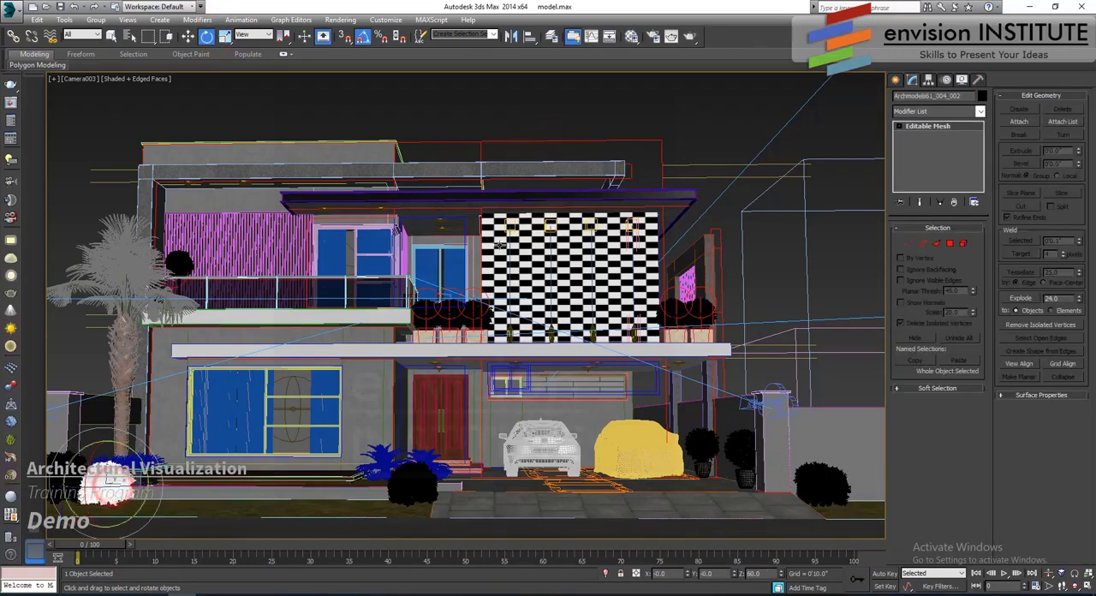
{"action": "left_click", "coordinate": [187, 36]}
{"action": "left_click", "coordinate": [579, 121]}
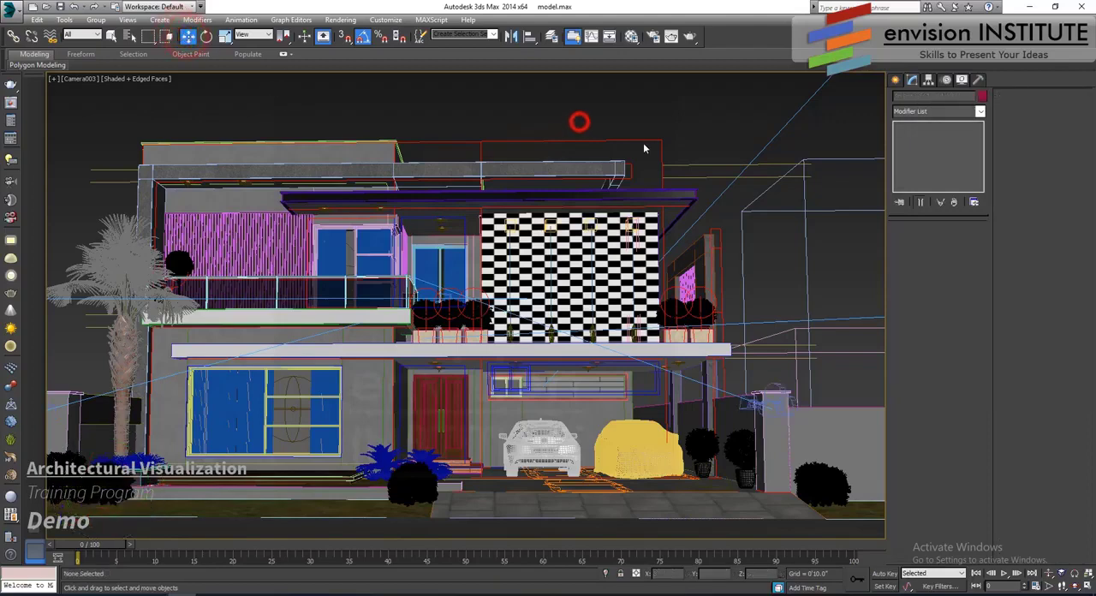
- Run a test render of the Camera001 view, stop it during the prepass and close the render and V-Ray message windows
{"action": "left_click", "coordinate": [673, 37]}
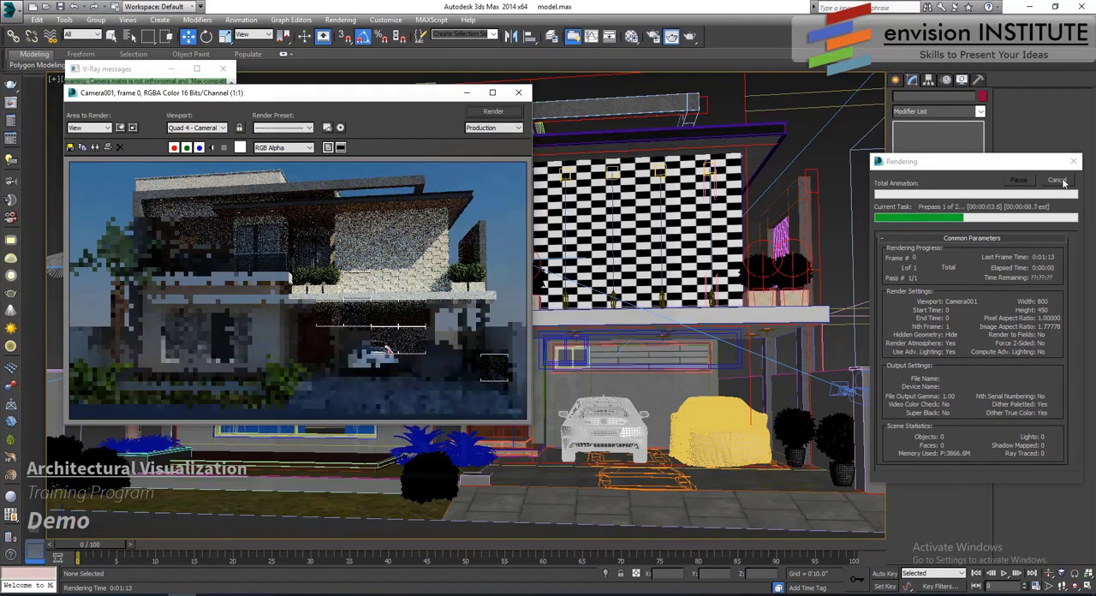
{"action": "left_click", "coordinate": [1059, 179]}
{"action": "left_click", "coordinate": [518, 95]}
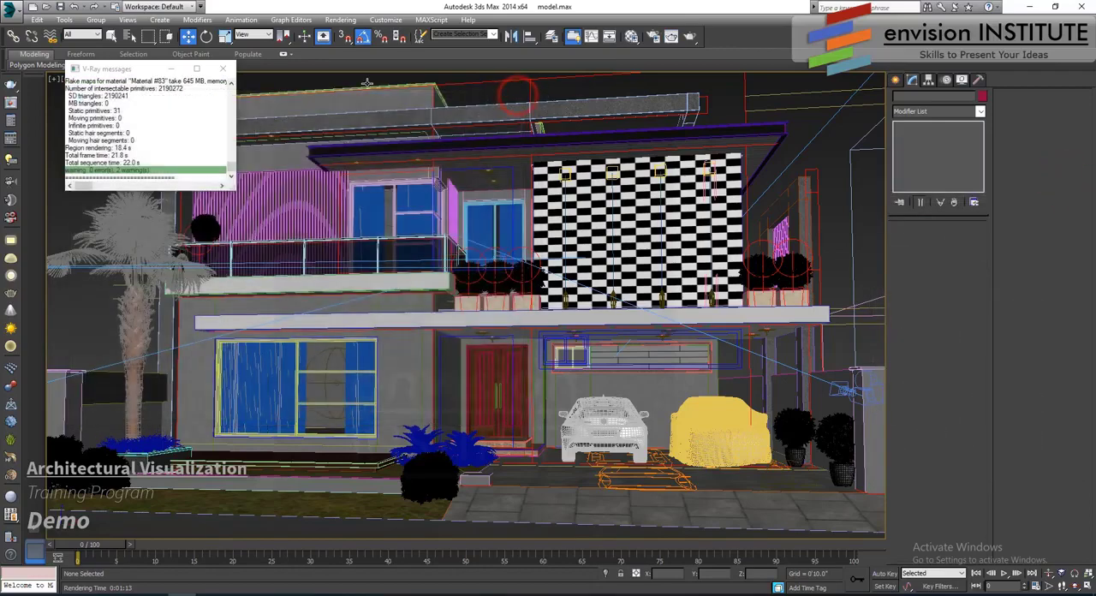
{"action": "left_click", "coordinate": [227, 73]}
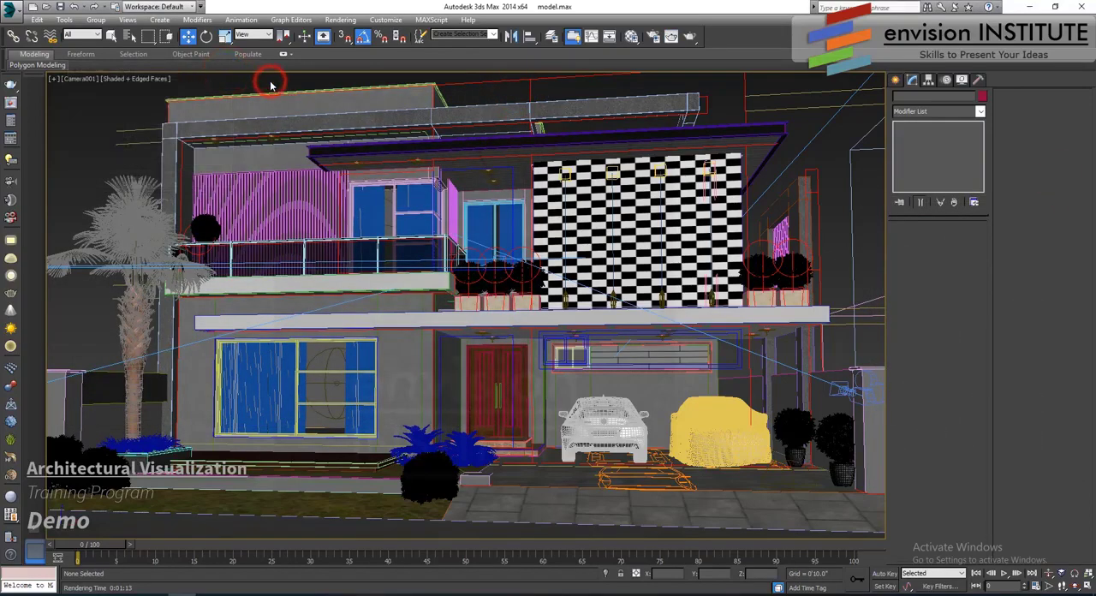
- Merge the ash trees from iTrees-02_AshTree.max into the top view and place the row along the front of the road
{"action": "key", "text": "t"}
{"action": "key", "text": "z"}
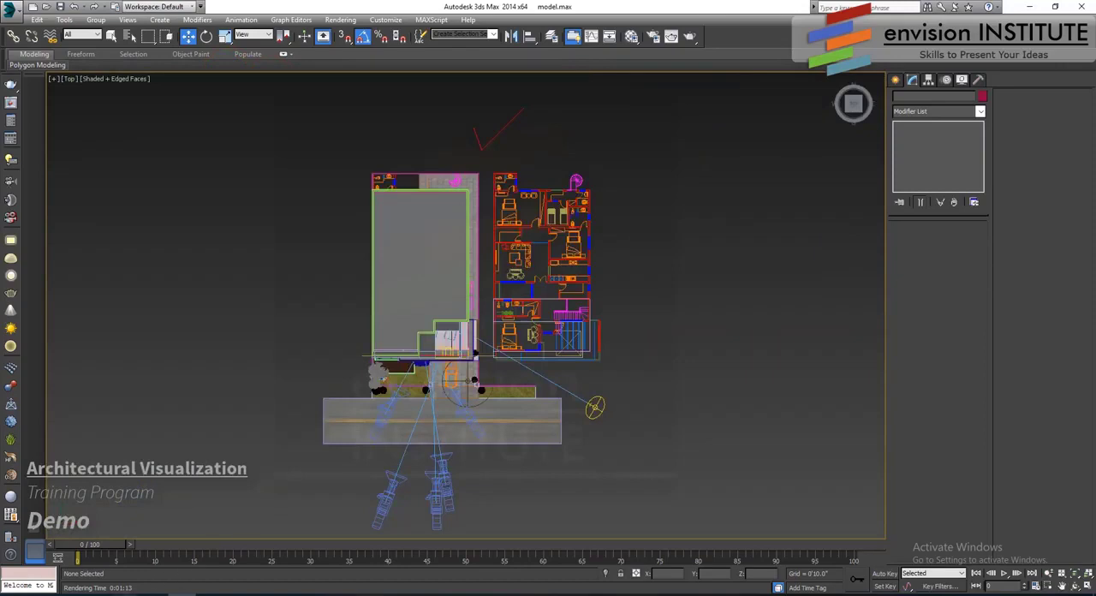
{"action": "key", "text": "alt+Tab"}
{"action": "double_click", "coordinate": [262, 342]}
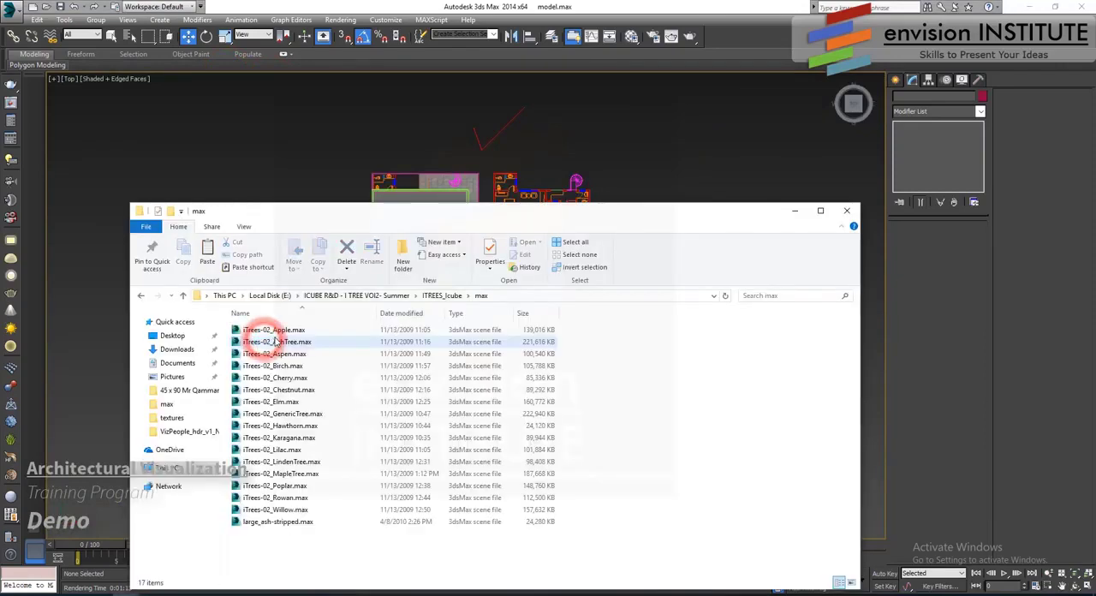
{"action": "left_click", "coordinate": [298, 342]}
{"action": "left_click_drag", "start_coordinate": [313, 342], "coordinate": [312, 318]}
{"action": "left_click", "coordinate": [337, 340]}
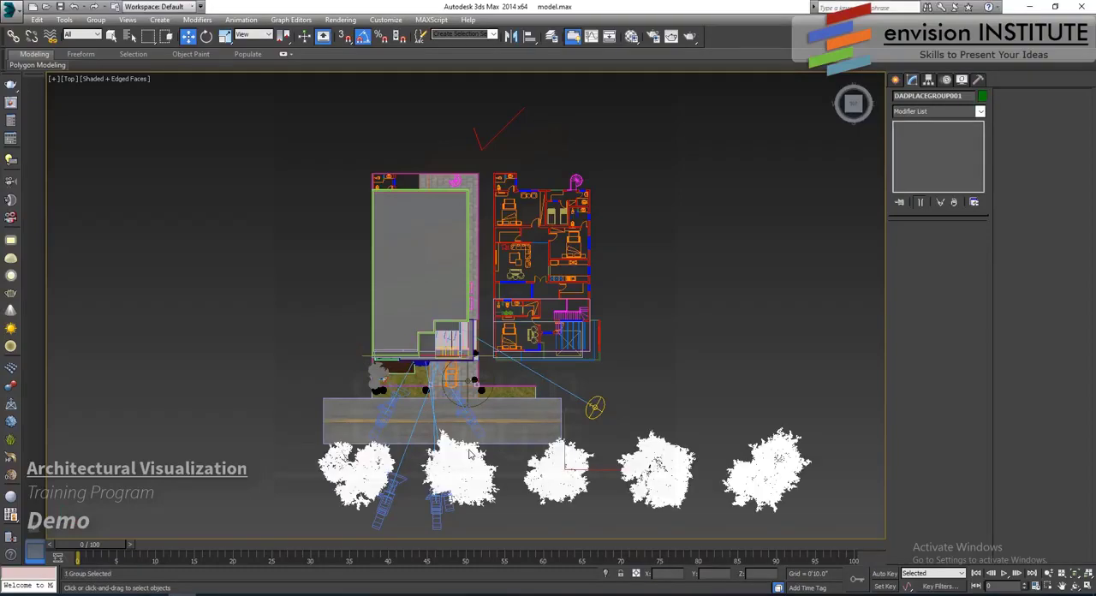
{"action": "left_click", "coordinate": [481, 455]}
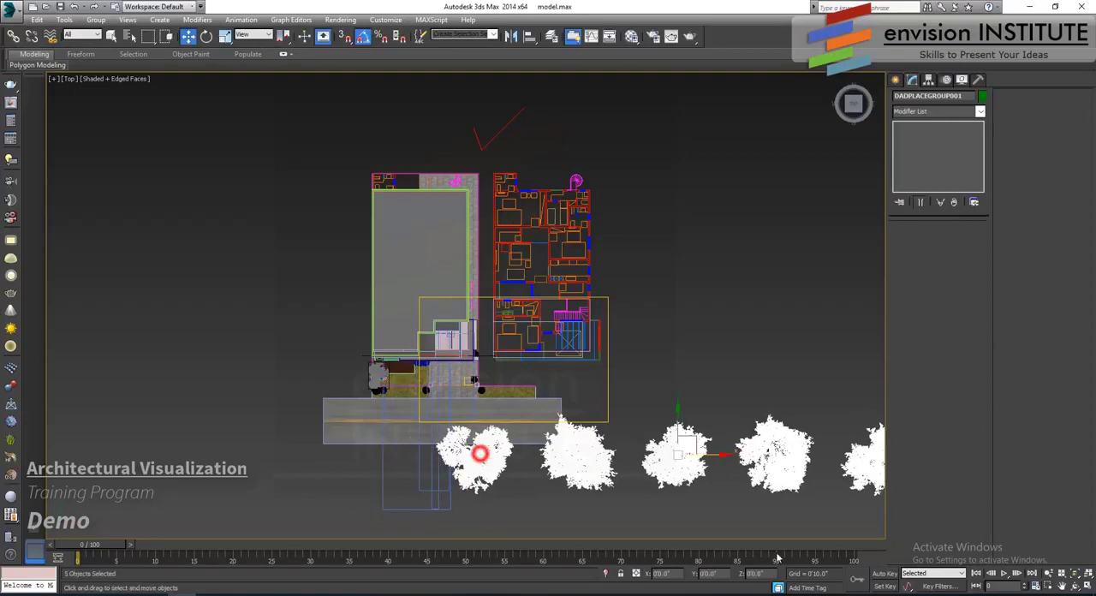
- Export all merged ash trees except the one nearest the house as separate V-Ray meshes, automatically creating proxies and overwriting existing files
{"action": "left_click", "coordinate": [777, 588]}
{"action": "middle_click_drag", "start_coordinate": [536, 486], "coordinate": [301, 389]}
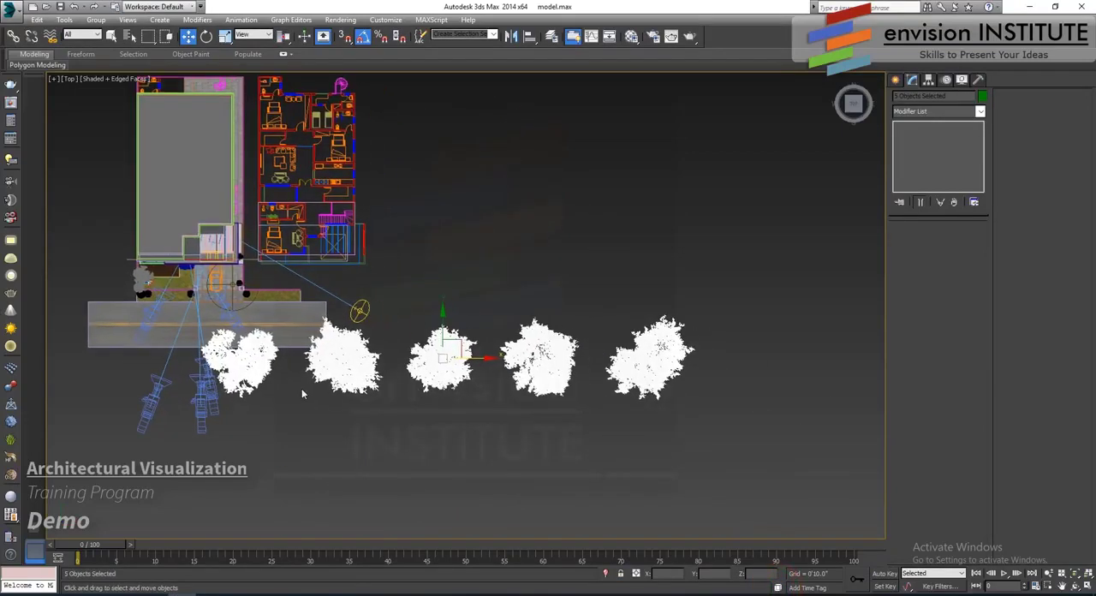
{"action": "left_click", "coordinate": [256, 355], "text": "alt"}
{"action": "right_click", "coordinate": [343, 358]}
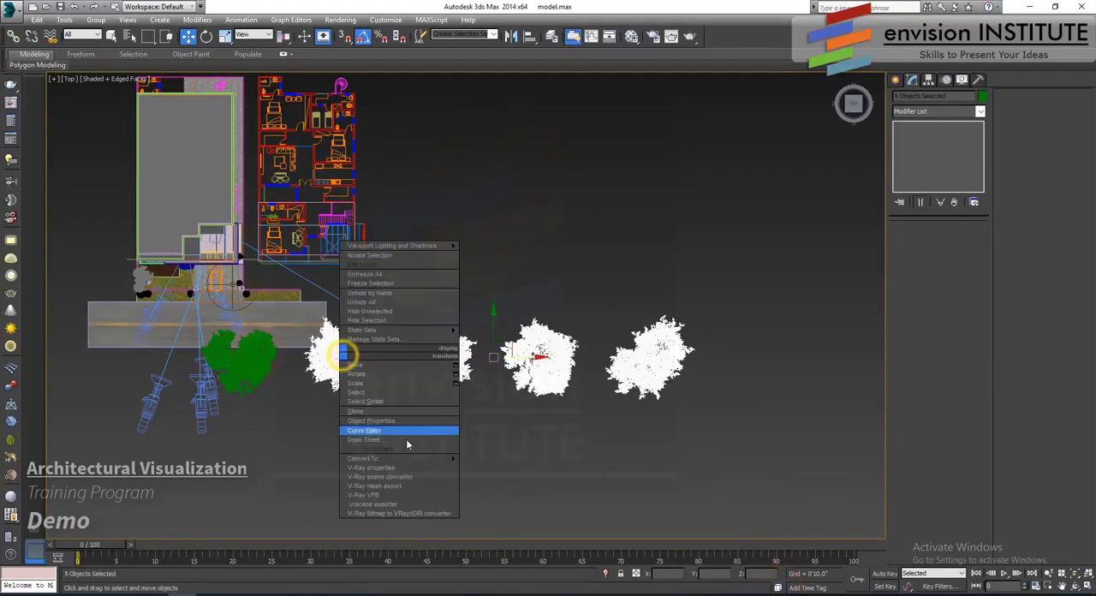
{"action": "left_click", "coordinate": [394, 486]}
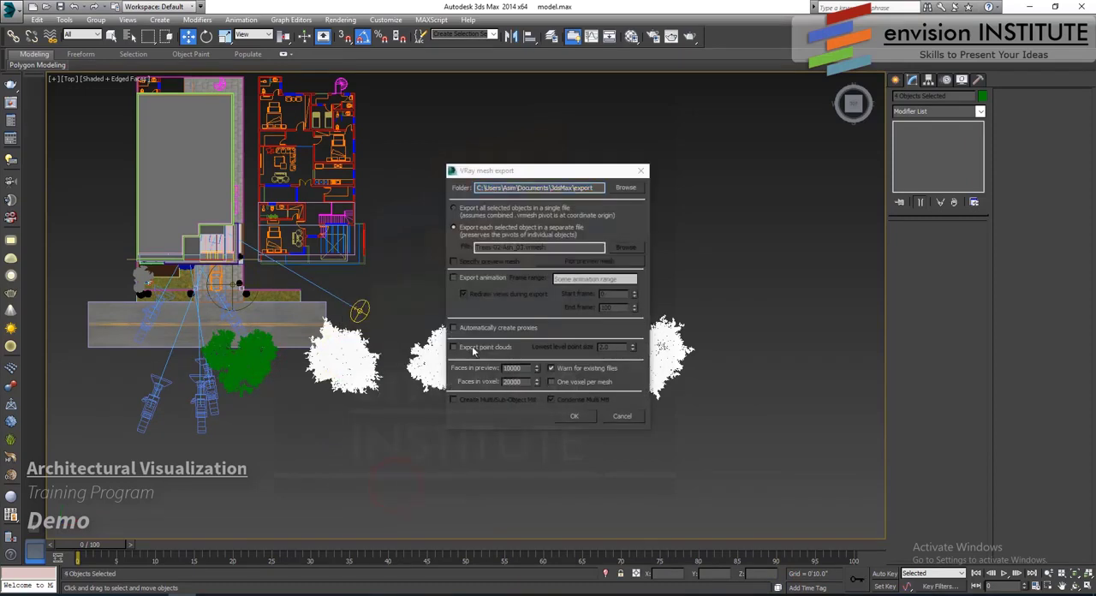
{"action": "left_click", "coordinate": [456, 327]}
{"action": "left_click", "coordinate": [574, 416]}
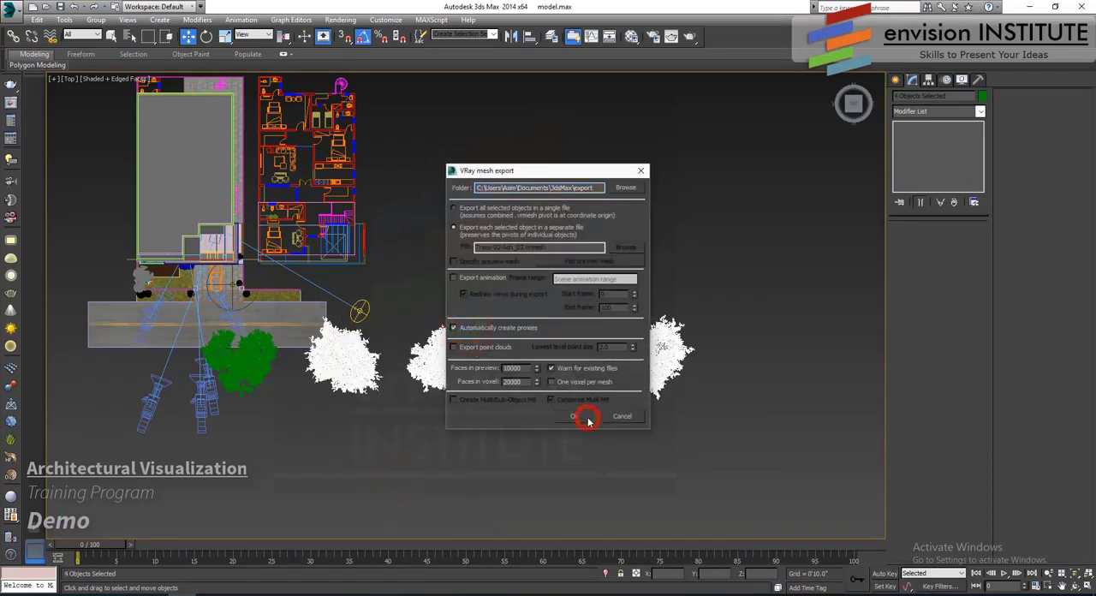
{"action": "left_click", "coordinate": [590, 343]}
{"action": "left_click", "coordinate": [590, 342]}
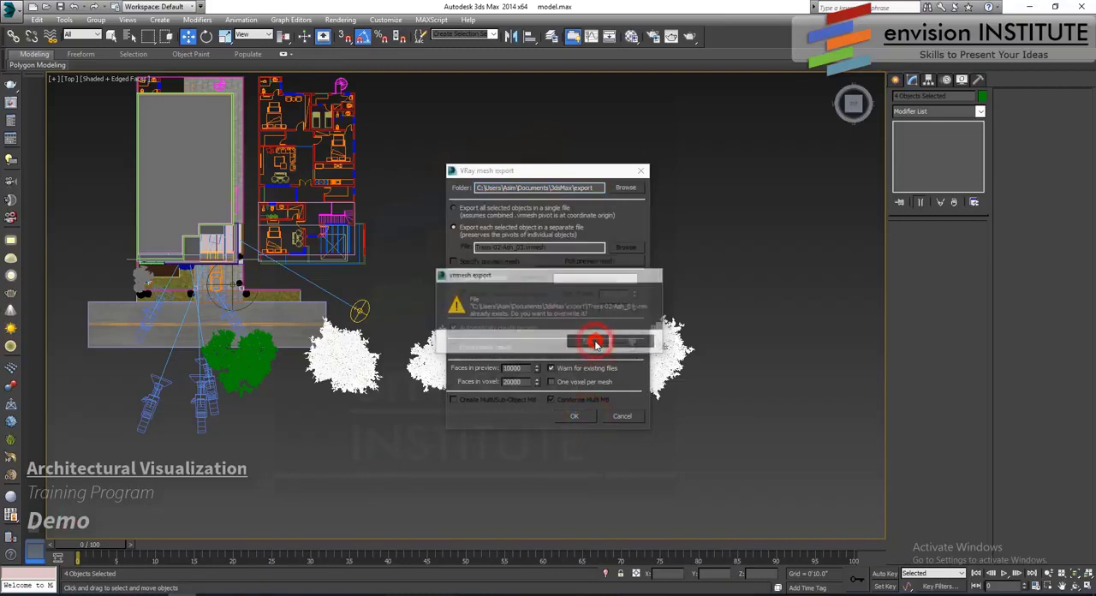
{"action": "left_click", "coordinate": [590, 342]}
{"action": "left_click", "coordinate": [591, 343]}
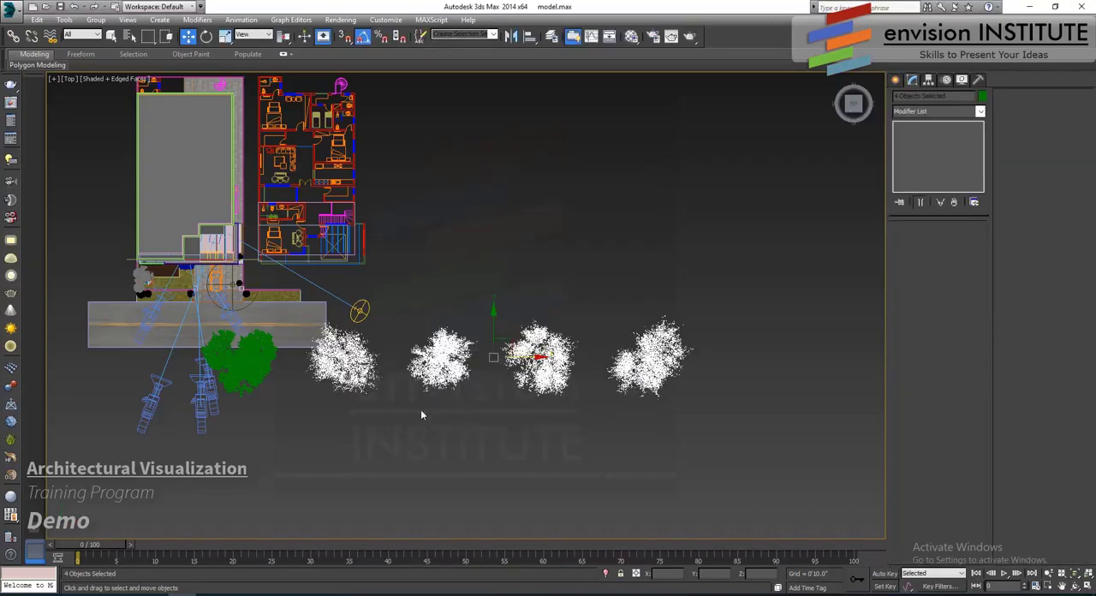
- Select all five ash trees together and lower them in the front view until their trunks meet the ground line
{"action": "left_click", "coordinate": [252, 371], "text": "ctrl"}
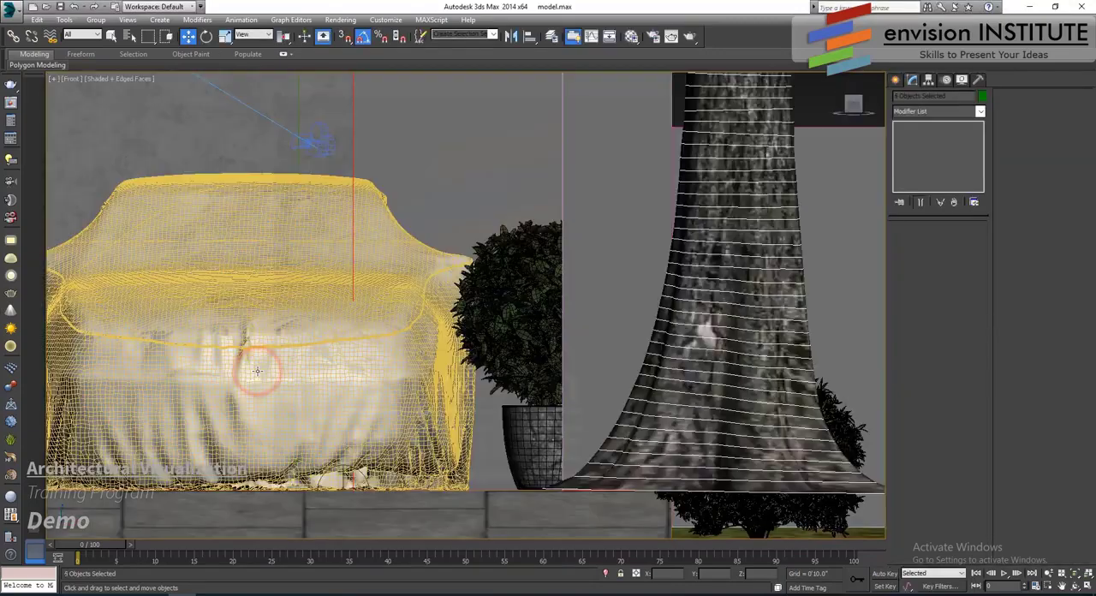
{"action": "key", "text": "f"}
{"action": "scroll", "coordinate": [419, 354], "scroll_direction": "down", "scroll_amount": 3}
{"action": "scroll", "coordinate": [341, 353], "scroll_direction": "up", "scroll_amount": 3}
{"action": "scroll", "coordinate": [449, 345], "scroll_direction": "up", "scroll_amount": 2}
{"action": "middle_click_drag", "start_coordinate": [385, 351], "coordinate": [585, 323]}
{"action": "scroll", "coordinate": [272, 352], "scroll_direction": "up", "scroll_amount": 7}
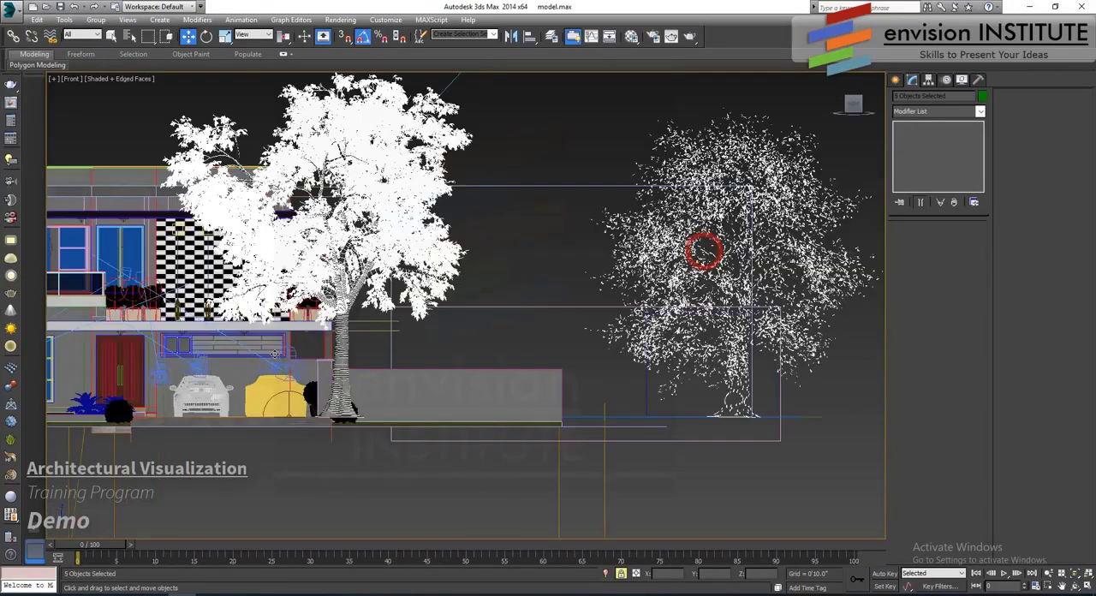
{"action": "middle_click_drag", "start_coordinate": [357, 416], "coordinate": [368, 366]}
{"action": "scroll", "coordinate": [368, 366], "scroll_direction": "up", "scroll_amount": 2}
{"action": "mouse_move", "coordinate": [370, 367]}
{"action": "left_mouse_down"}
{"action": "mouse_move", "coordinate": [372, 378]}
{"action": "mouse_move", "coordinate": [368, 368]}
{"action": "left_mouse_up"}
{"action": "scroll", "coordinate": [401, 433], "scroll_direction": "down", "scroll_amount": 6}
{"action": "scroll", "coordinate": [402, 433], "scroll_direction": "down", "scroll_amount": 4}
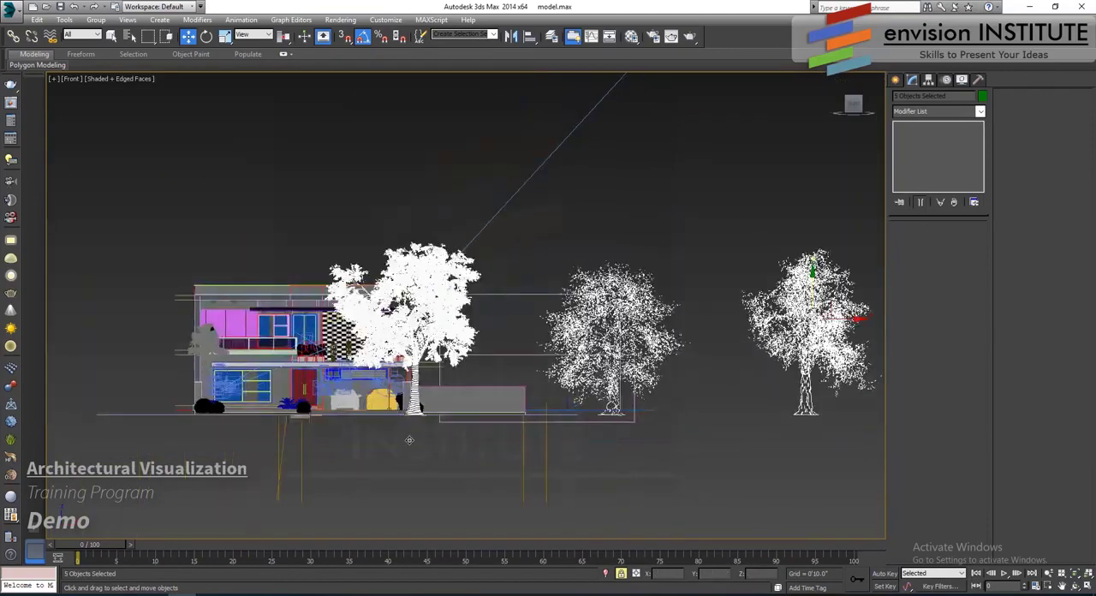
- Switch to a four-viewport layout showing the Camera001 and Camera003 views alongside the top and left views
{"action": "key", "text": "t"}
{"action": "scroll", "coordinate": [438, 417], "scroll_direction": "down", "scroll_amount": 2}
{"action": "middle_click_drag", "start_coordinate": [438, 416], "coordinate": [502, 448]}
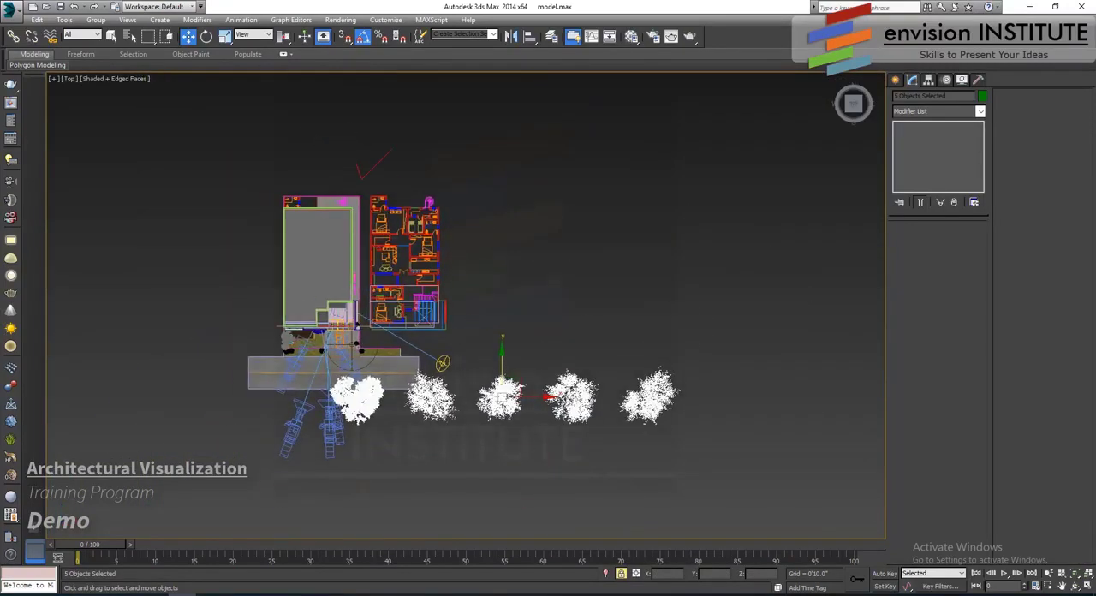
{"action": "left_click", "coordinate": [1085, 587]}
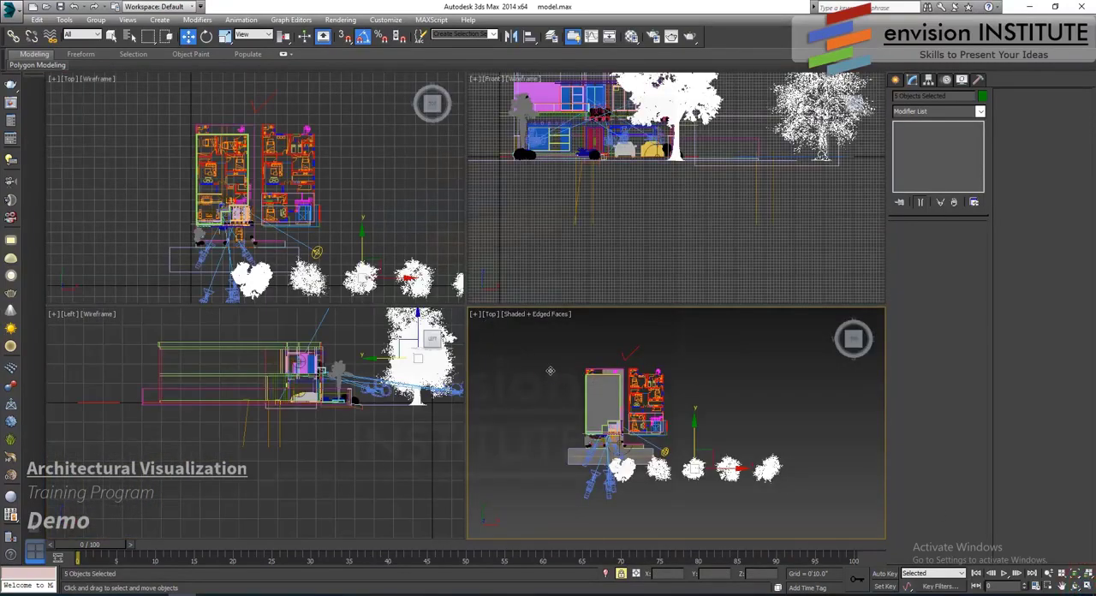
{"action": "right_click", "coordinate": [551, 371]}
{"action": "left_click", "coordinate": [511, 398]}
{"action": "key", "text": "c"}
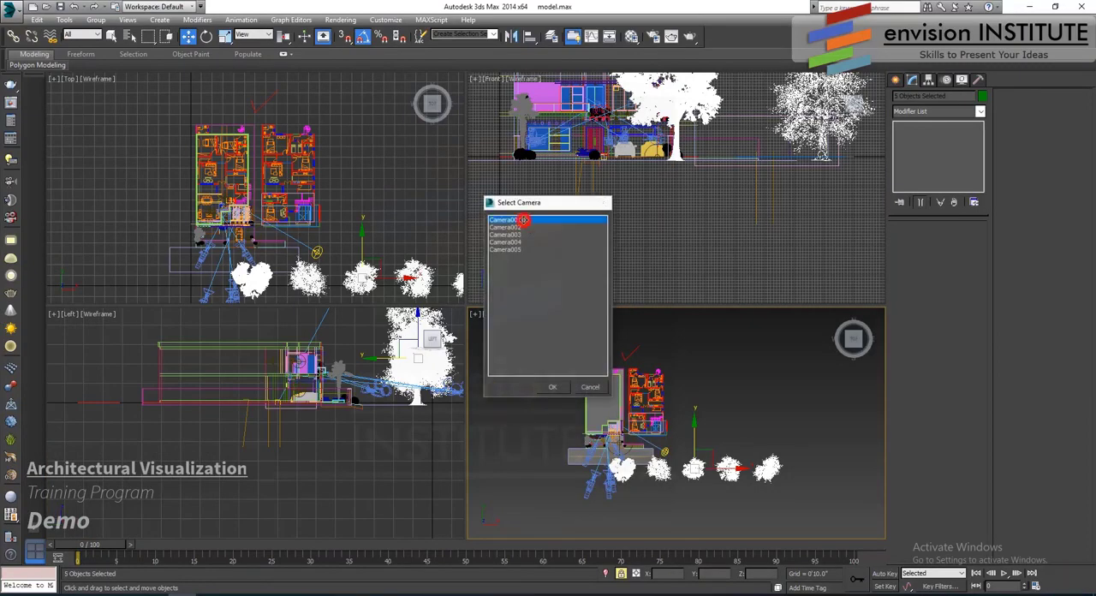
{"action": "double_click", "coordinate": [522, 220]}
{"action": "key", "text": "c"}
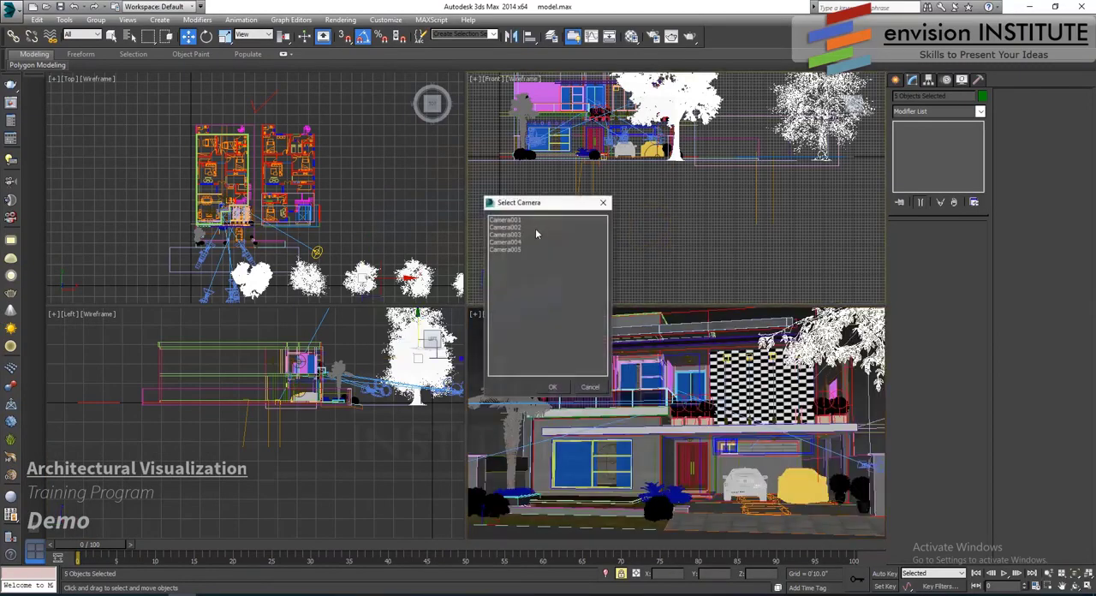
{"action": "double_click", "coordinate": [523, 234]}
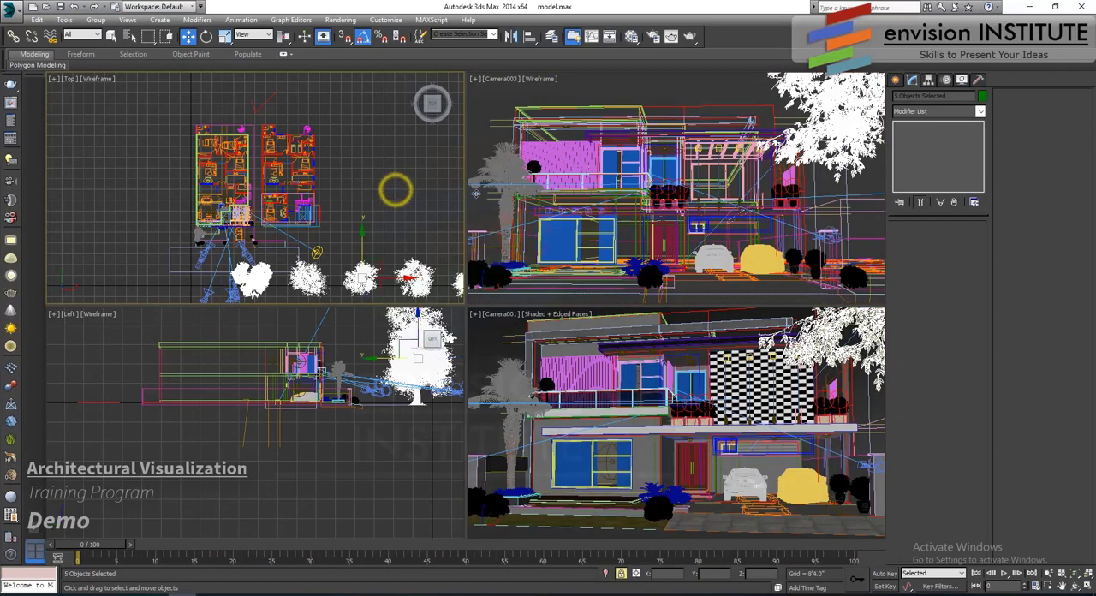
- Set both camera viewports to shaded display without edged faces, then unlock and clear the tree selection
{"action": "left_click", "coordinate": [540, 170]}
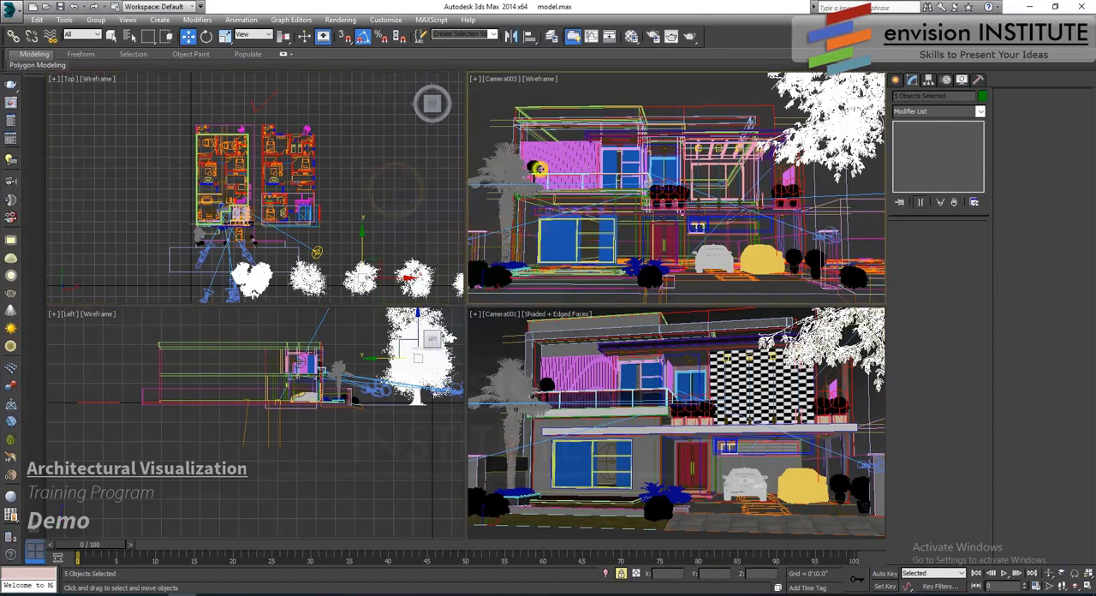
{"action": "key", "text": "F3"}
{"action": "left_click", "coordinate": [539, 78]}
{"action": "left_click", "coordinate": [560, 105]}
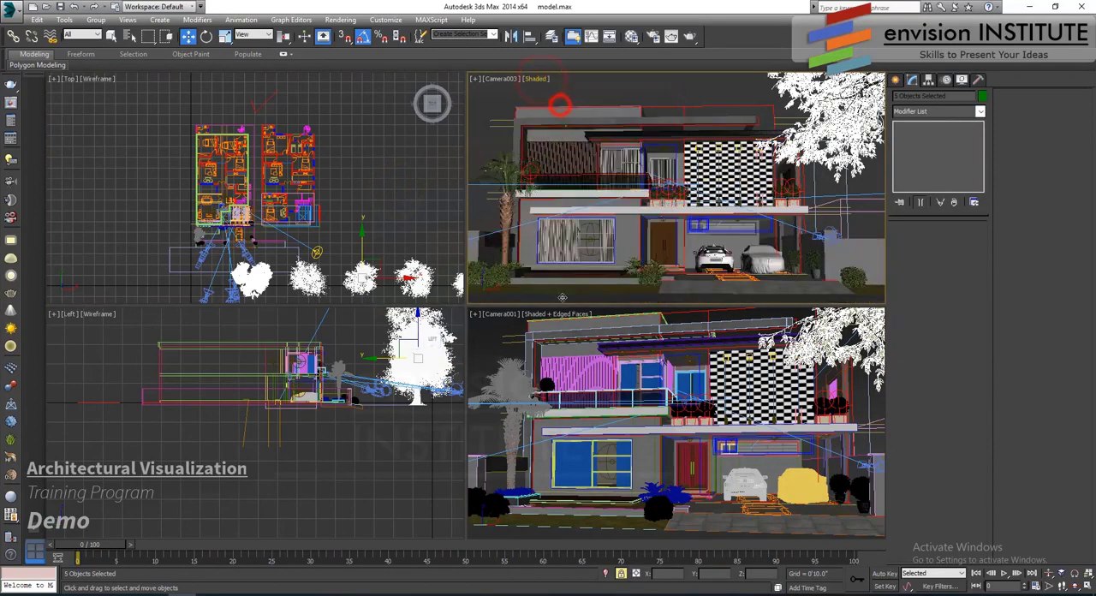
{"action": "left_click", "coordinate": [564, 352]}
{"action": "right_click", "coordinate": [528, 363]}
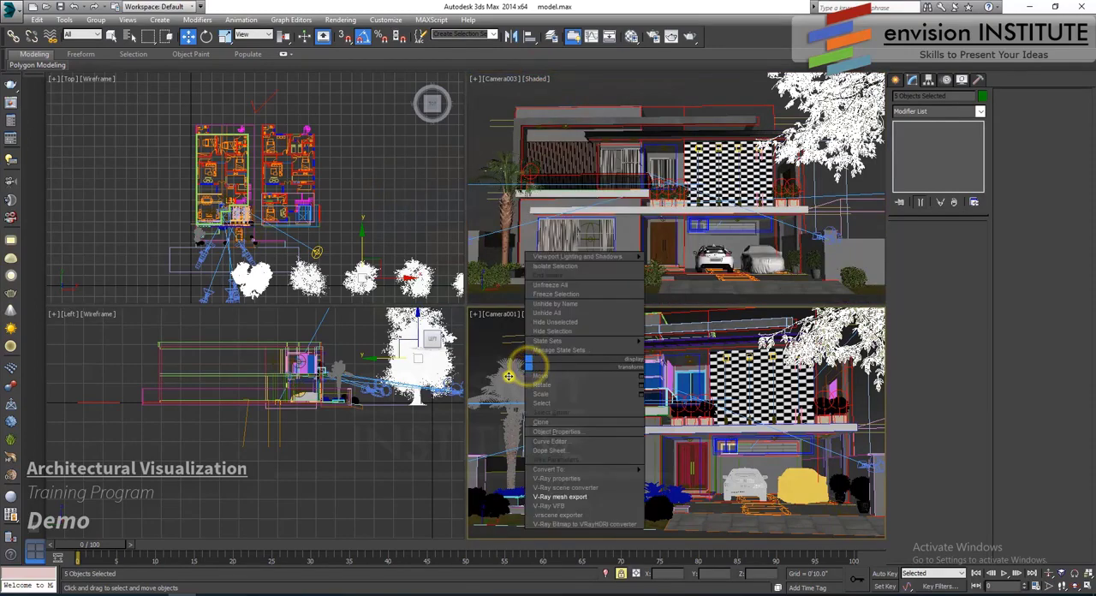
{"action": "key", "text": "space"}
{"action": "key", "text": "F3"}
{"action": "key", "text": "F3"}
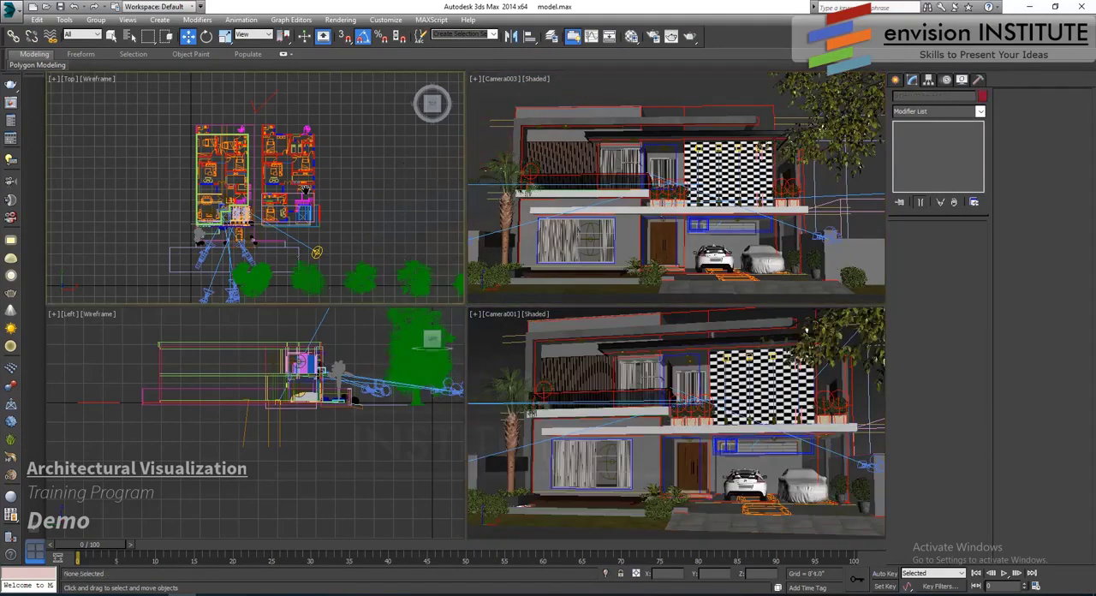
- Select the ash tree nearest the house and shift it in the top view at the road's edge
{"action": "scroll", "coordinate": [318, 190], "scroll_direction": "up", "scroll_amount": 6}
{"action": "left_click", "coordinate": [319, 190]}
{"action": "scroll", "coordinate": [319, 190], "scroll_direction": "down", "scroll_amount": 3}
{"action": "mouse_move", "coordinate": [369, 227]}
{"action": "left_mouse_down"}
{"action": "mouse_move", "coordinate": [340, 262]}
{"action": "mouse_move", "coordinate": [273, 255]}
{"action": "mouse_move", "coordinate": [381, 236]}
{"action": "mouse_move", "coordinate": [380, 219]}
{"action": "left_mouse_up"}
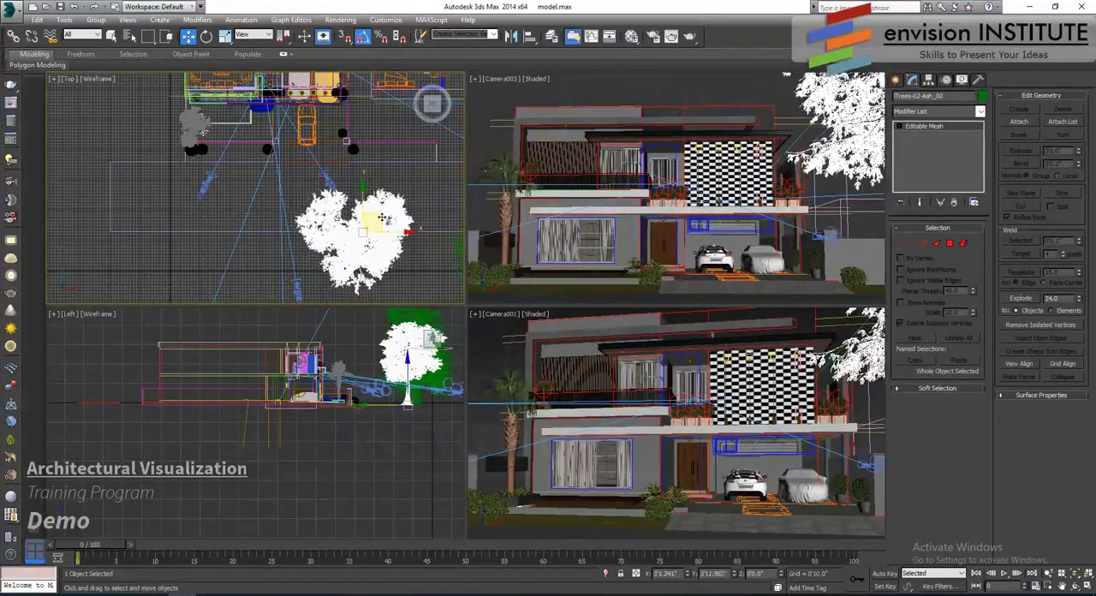
- Rotate the selected ash tree about its vertical axis and reposition it so its branches frame the edge of the Camera003 view
{"action": "left_click", "coordinate": [207, 36]}
{"action": "middle_click_drag", "start_coordinate": [304, 178], "coordinate": [220, 150]}
{"action": "scroll", "coordinate": [219, 150], "scroll_direction": "up", "scroll_amount": 4}
{"action": "left_click_drag", "start_coordinate": [341, 198], "coordinate": [371, 231]}
{"action": "left_click", "coordinate": [188, 37]}
{"action": "middle_click_drag", "start_coordinate": [349, 237], "coordinate": [346, 216]}
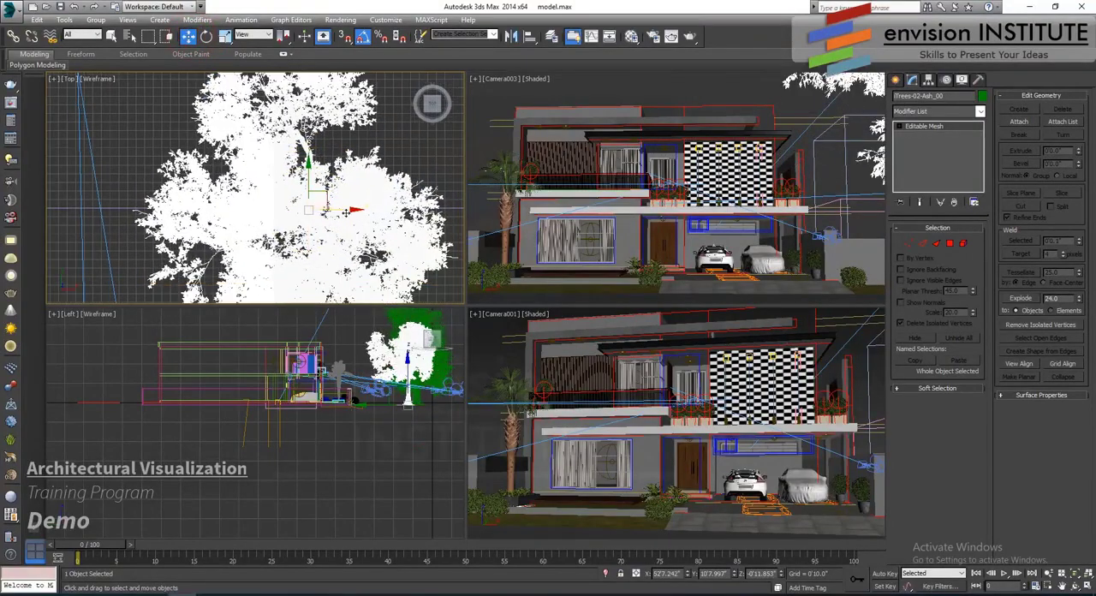
- Shift the selected ash tree so its foliage reaches into both camera views, and place a proxy ash tree beside the house
{"action": "left_click_drag", "start_coordinate": [347, 213], "coordinate": [298, 216]}
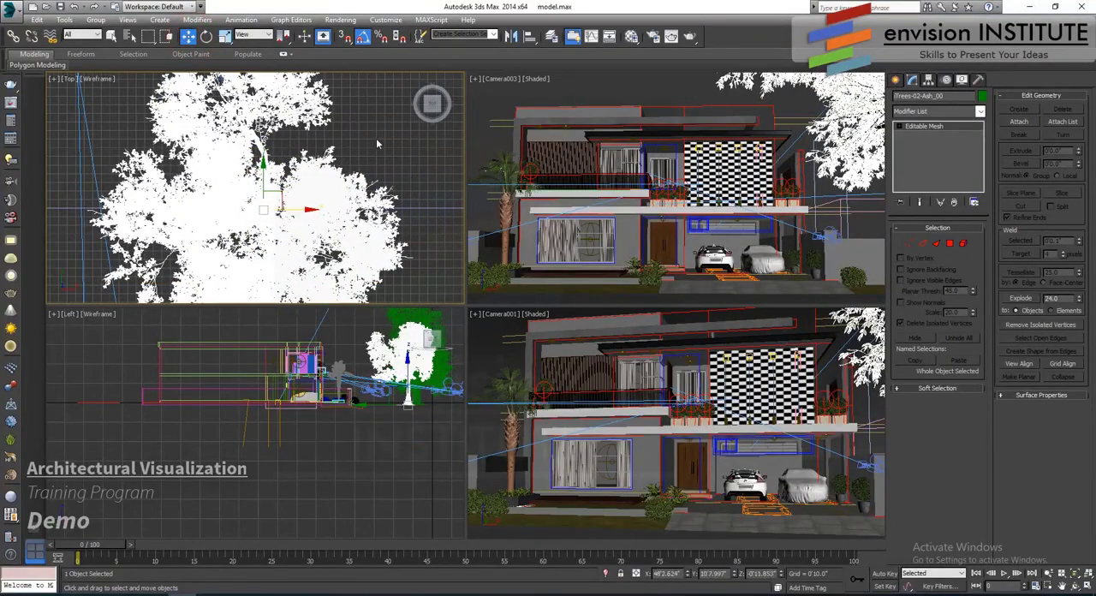
{"action": "left_click", "coordinate": [366, 127]}
{"action": "scroll", "coordinate": [358, 184], "scroll_direction": "down", "scroll_amount": 7}
{"action": "middle_click_drag", "start_coordinate": [359, 205], "coordinate": [277, 273]}
{"action": "left_click", "coordinate": [346, 271]}
{"action": "left_click_drag", "start_coordinate": [347, 272], "coordinate": [115, 92]}
- Place a proxy ash tree at the rear of the neighbouring house in the top view
{"action": "scroll", "coordinate": [418, 253], "scroll_direction": "down", "scroll_amount": 4}
{"action": "middle_click_drag", "start_coordinate": [417, 256], "coordinate": [335, 266]}
{"action": "left_click_drag", "start_coordinate": [334, 265], "coordinate": [313, 117]}
{"action": "scroll", "coordinate": [258, 212], "scroll_direction": "up", "scroll_amount": 6}
{"action": "scroll", "coordinate": [257, 210], "scroll_direction": "down", "scroll_amount": 2}
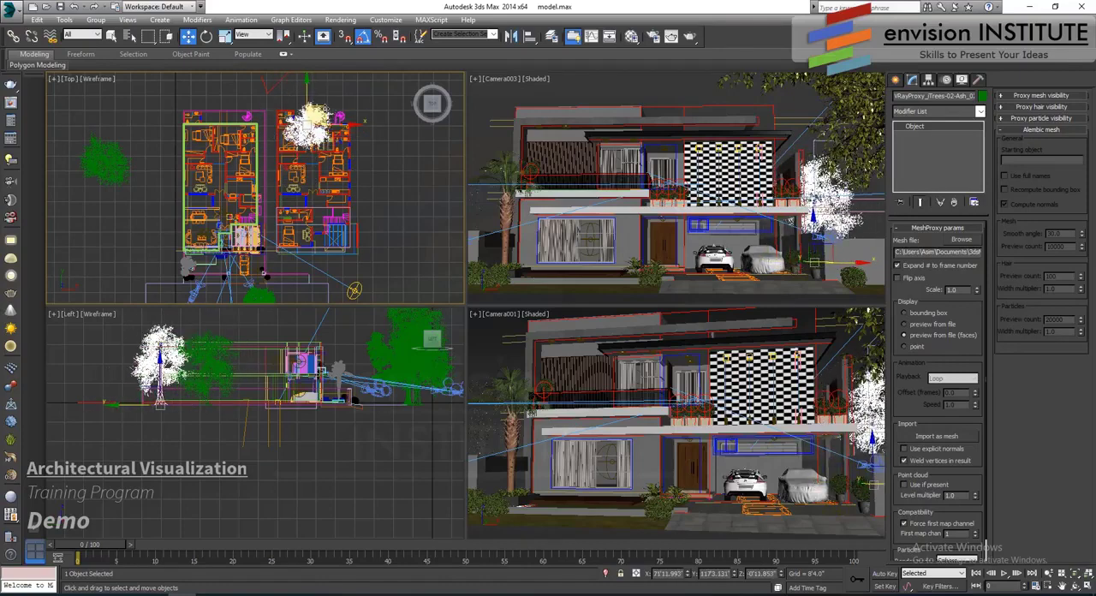
- Place another proxy ash tree behind the two houses, then deselect it and turn on edged faces in the Camera003 view
{"action": "scroll", "coordinate": [368, 252], "scroll_direction": "down", "scroll_amount": 3}
{"action": "middle_click_drag", "start_coordinate": [372, 257], "coordinate": [355, 201]}
{"action": "left_click_drag", "start_coordinate": [438, 237], "coordinate": [362, 67]}
{"action": "scroll", "coordinate": [362, 67], "scroll_direction": "down", "scroll_amount": 2}
{"action": "middle_click_drag", "start_coordinate": [362, 68], "coordinate": [354, 176]}
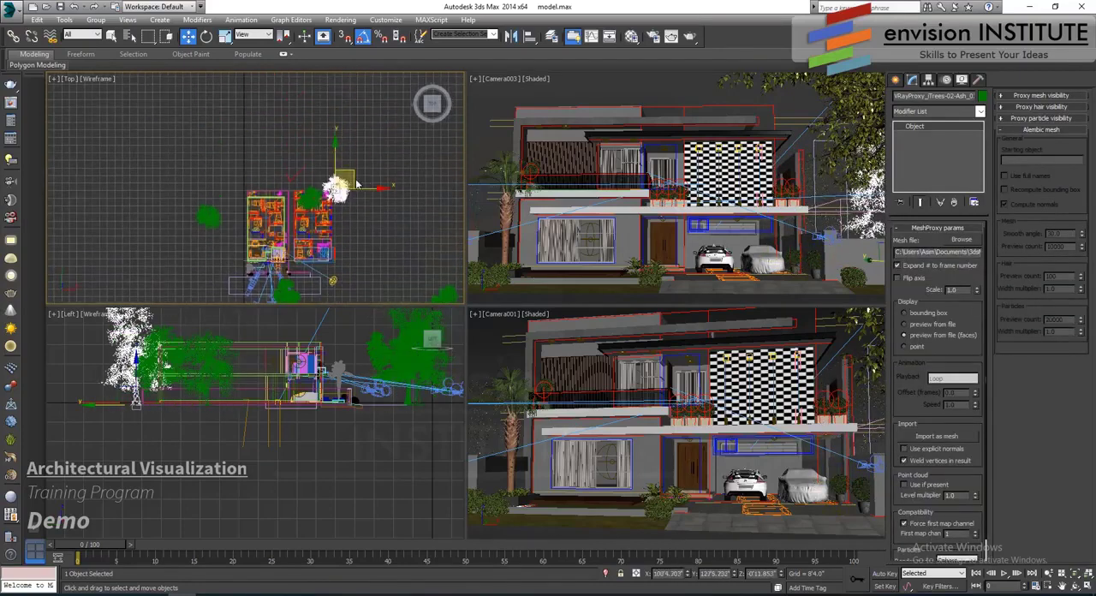
{"action": "left_click_drag", "start_coordinate": [355, 176], "coordinate": [327, 134]}
{"action": "middle_click_drag", "start_coordinate": [424, 163], "coordinate": [434, 145]}
{"action": "left_click", "coordinate": [481, 145]}
{"action": "key", "text": "F4"}
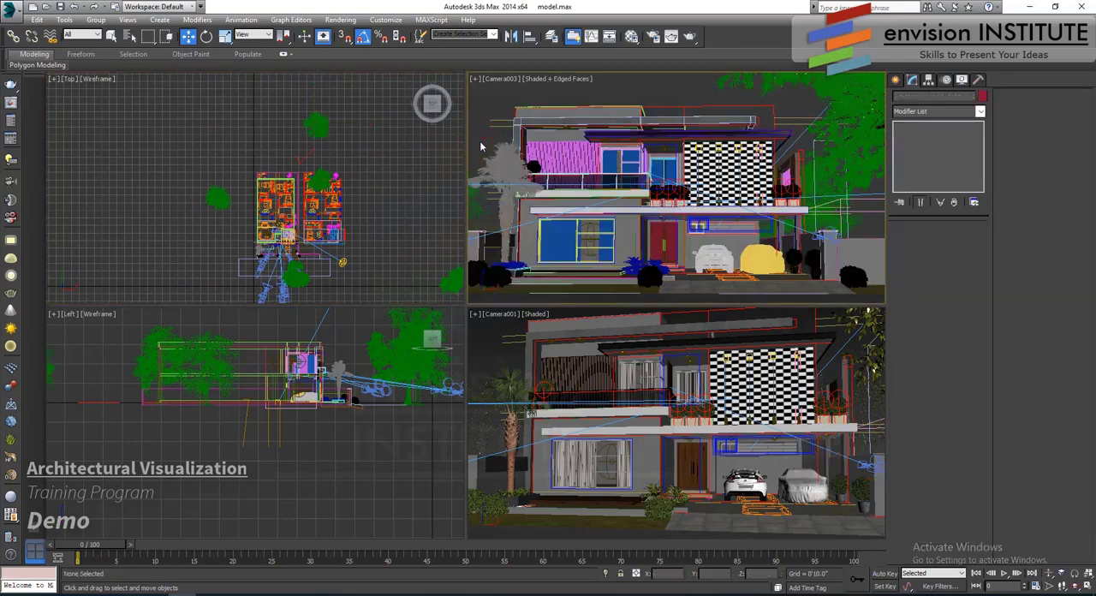
- Move the proxy ash tree from the far front of the plots to behind the house's outer rear corner, then deselect it
{"action": "left_click", "coordinate": [457, 275]}
{"action": "left_click_drag", "start_coordinate": [451, 283], "coordinate": [230, 139]}
{"action": "key", "text": "Delete"}
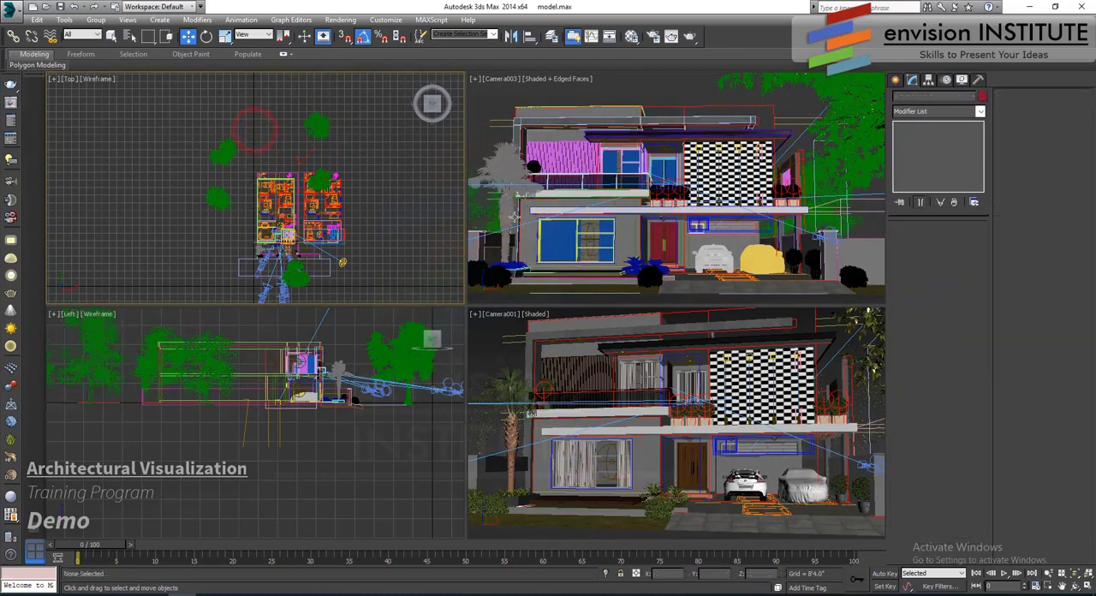
- Clone the proxy ash tree standing beside the house to a spot well behind the neighbouring house
{"action": "left_click", "coordinate": [220, 196]}
{"action": "mouse_move", "coordinate": [235, 182]}
{"action": "left_mouse_down", "text": "shift"}
{"action": "mouse_move", "coordinate": [372, 168]}
{"action": "mouse_move", "coordinate": [388, 77]}
{"action": "left_mouse_up", "text": "shift"}
{"action": "left_click", "coordinate": [553, 351]}
{"action": "middle_click_drag", "start_coordinate": [412, 154], "coordinate": [373, 178]}
{"action": "left_click", "coordinate": [373, 178]}
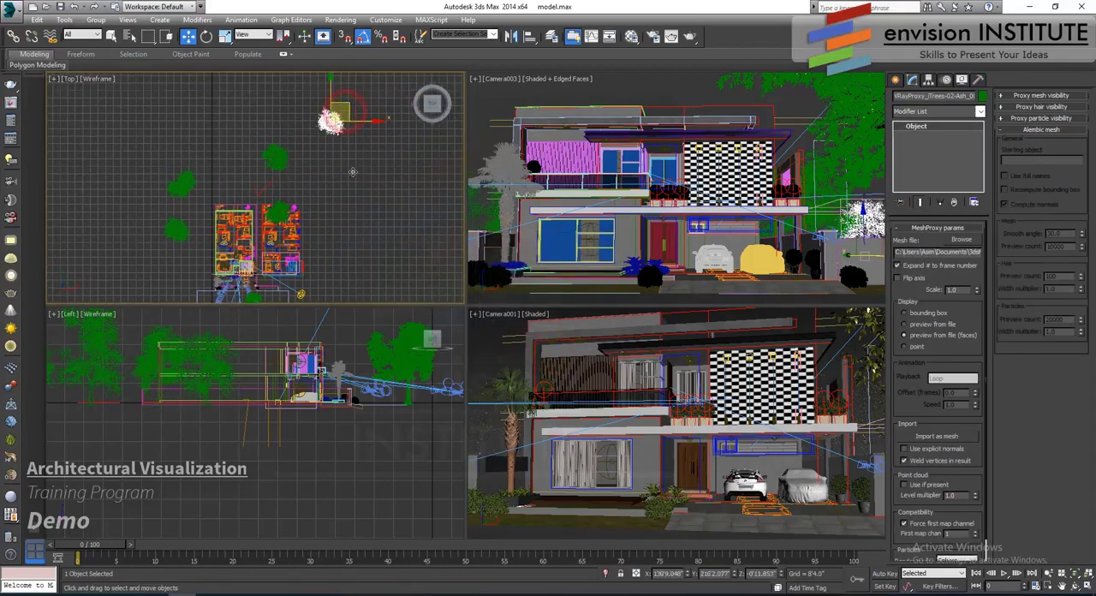
- Clone a proxy ash tree to the far side of the road, next to the cameras facing the house
{"action": "scroll", "coordinate": [368, 179], "scroll_direction": "down", "scroll_amount": 3}
{"action": "left_click", "coordinate": [232, 216]}
{"action": "middle_click_drag", "start_coordinate": [232, 216], "coordinate": [251, 175]}
{"action": "left_click_drag", "start_coordinate": [264, 161], "coordinate": [289, 233], "text": "shift"}
{"action": "left_click", "coordinate": [553, 352]}
{"action": "scroll", "coordinate": [338, 262], "scroll_direction": "up", "scroll_amount": 4}
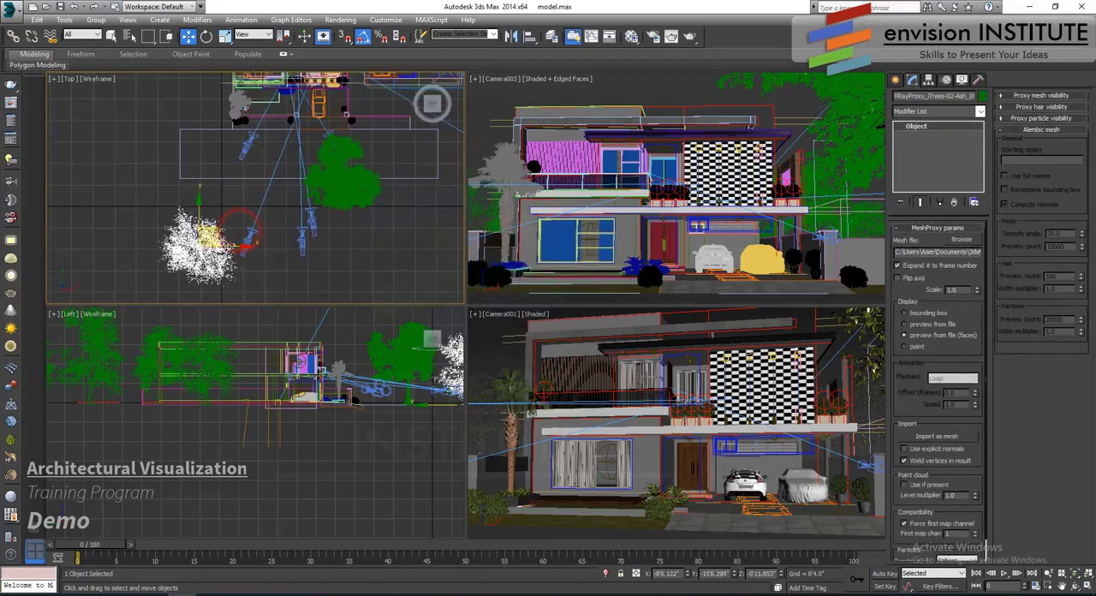
- Clone the ash tree by the cameras as four instances, forming an evenly spaced row parallel to the road
{"action": "left_click_drag", "start_coordinate": [241, 247], "coordinate": [313, 246], "text": "shift"}
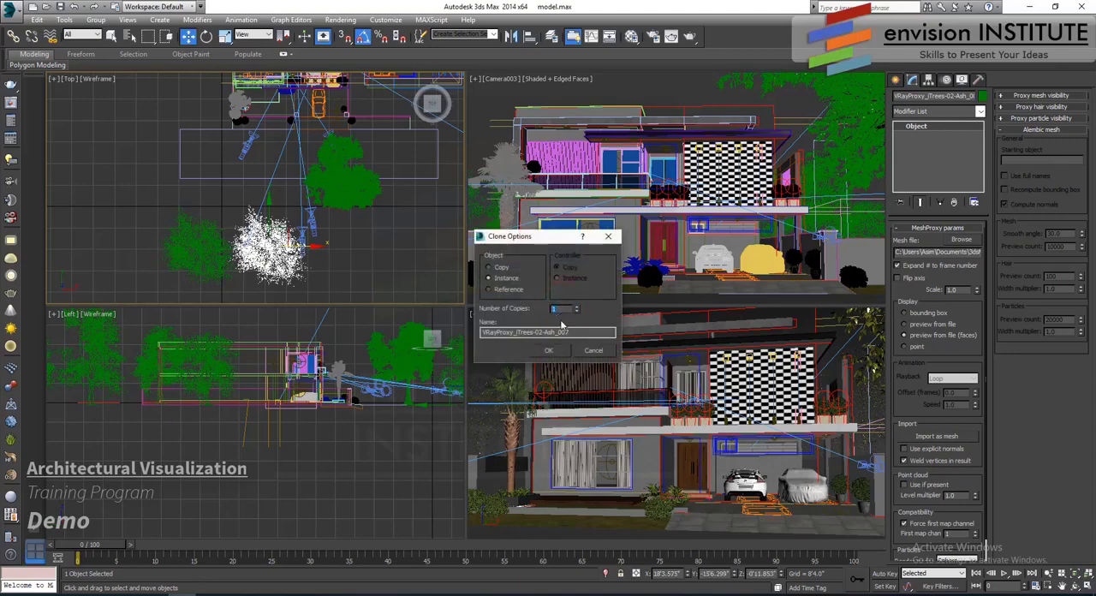
{"action": "left_click", "coordinate": [551, 351]}
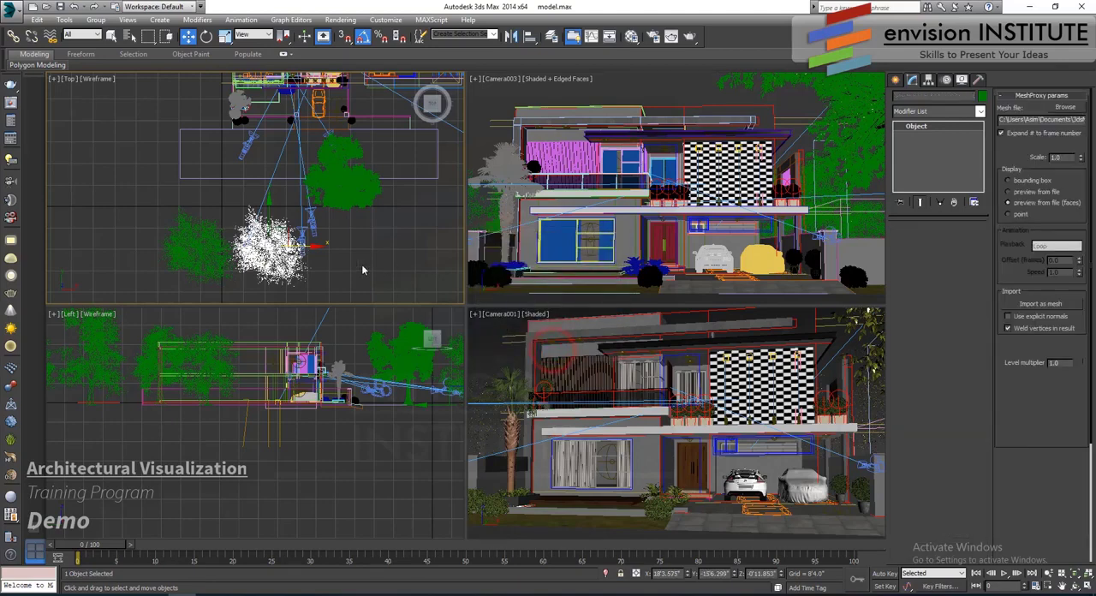
{"action": "scroll", "coordinate": [254, 267], "scroll_direction": "down", "scroll_amount": 2}
- Rotate individual ash trees in the roadside row by different angles about their vertical axes to vary their appearance
{"action": "left_click", "coordinate": [220, 262]}
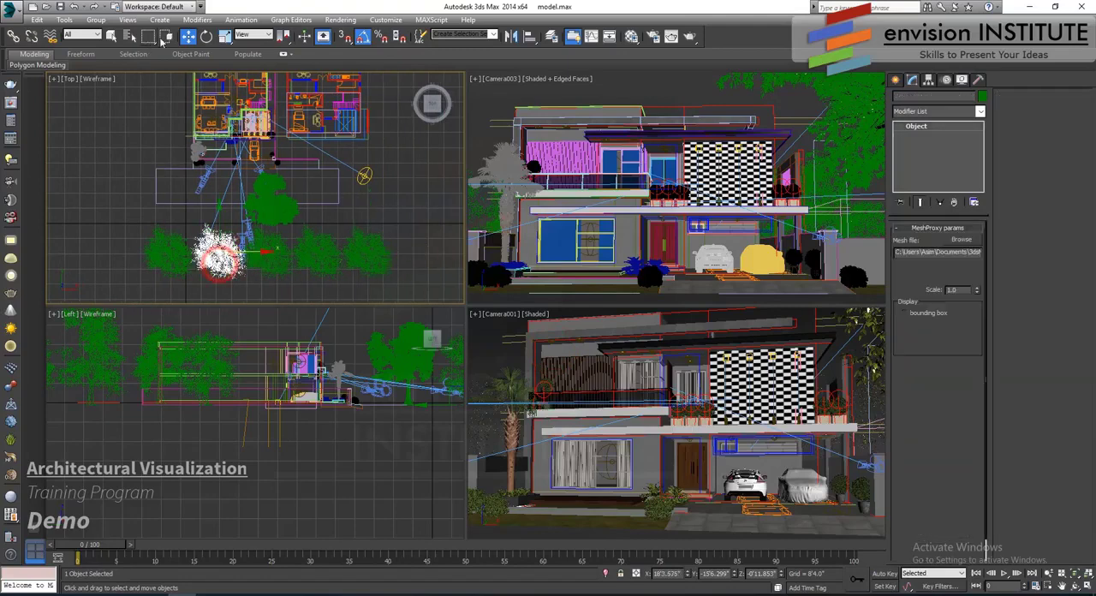
{"action": "key", "text": "e"}
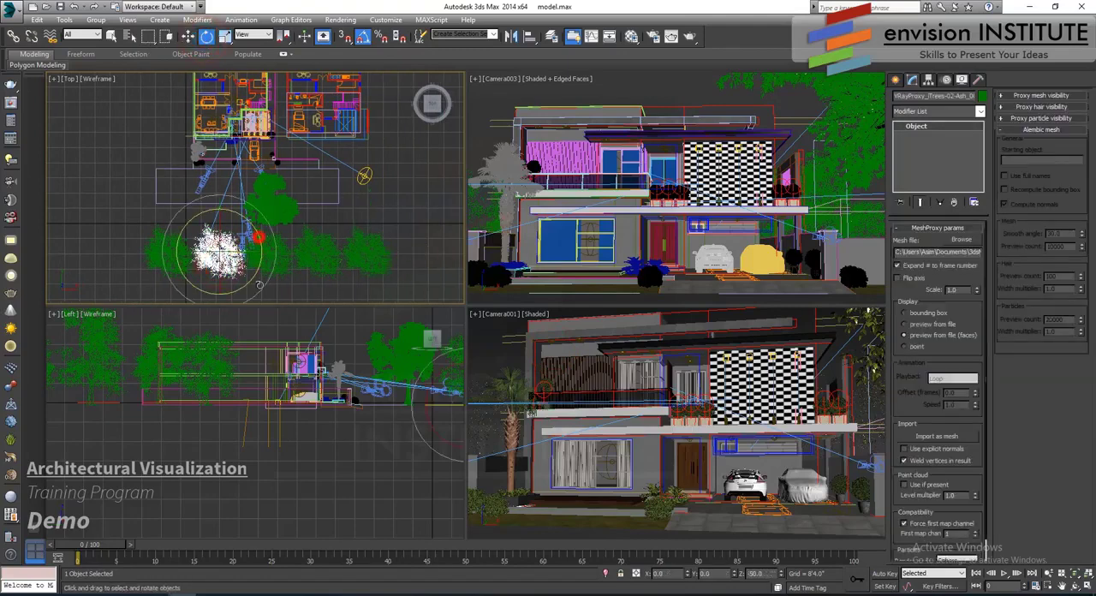
{"action": "left_click", "coordinate": [299, 243]}
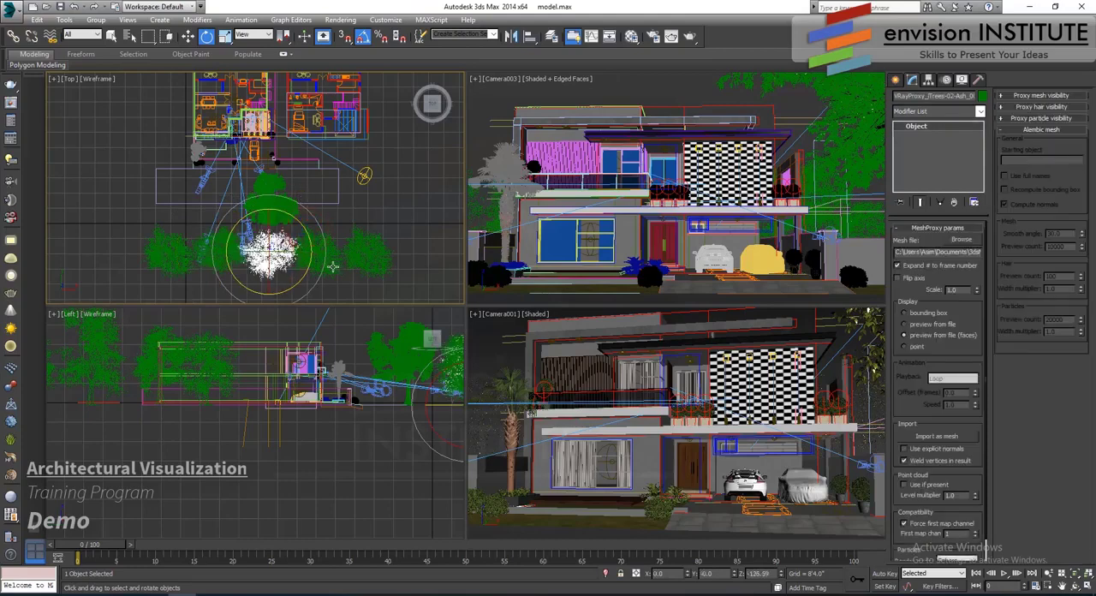
{"action": "left_click", "coordinate": [333, 262]}
{"action": "left_click_drag", "start_coordinate": [348, 225], "coordinate": [365, 250]}
{"action": "key", "text": "w"}
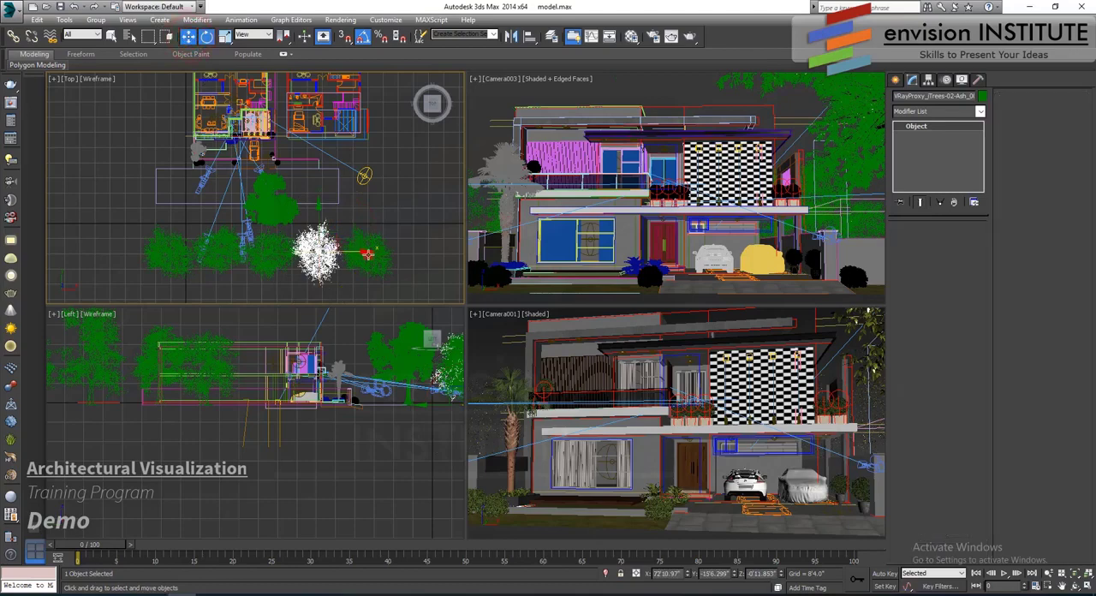
{"action": "left_click", "coordinate": [366, 254], "text": "ctrl"}
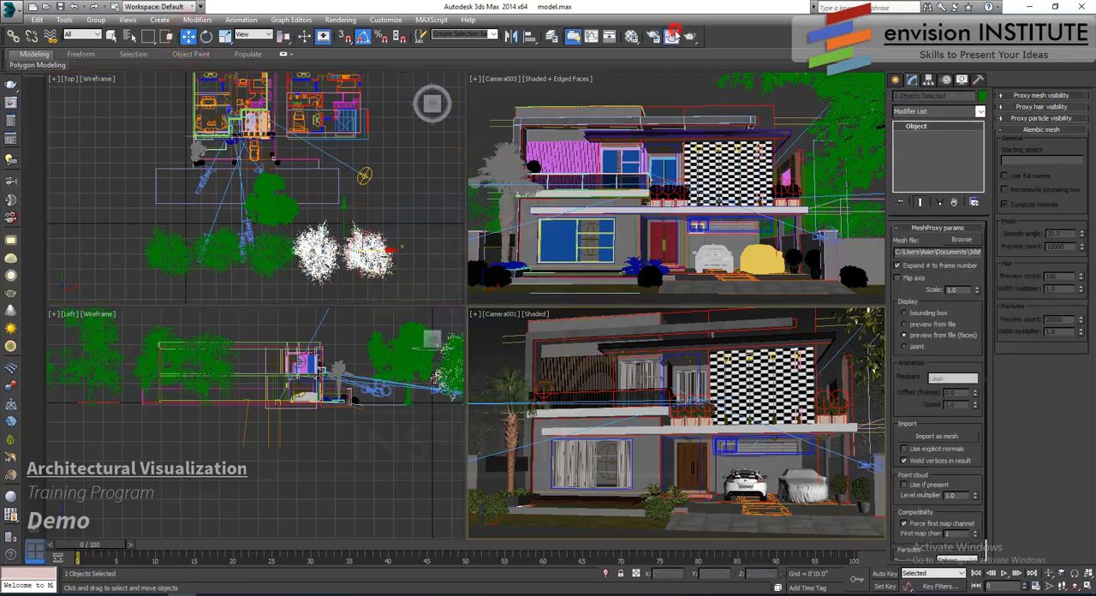
- Render the Camera001 view
{"action": "left_click", "coordinate": [672, 35]}
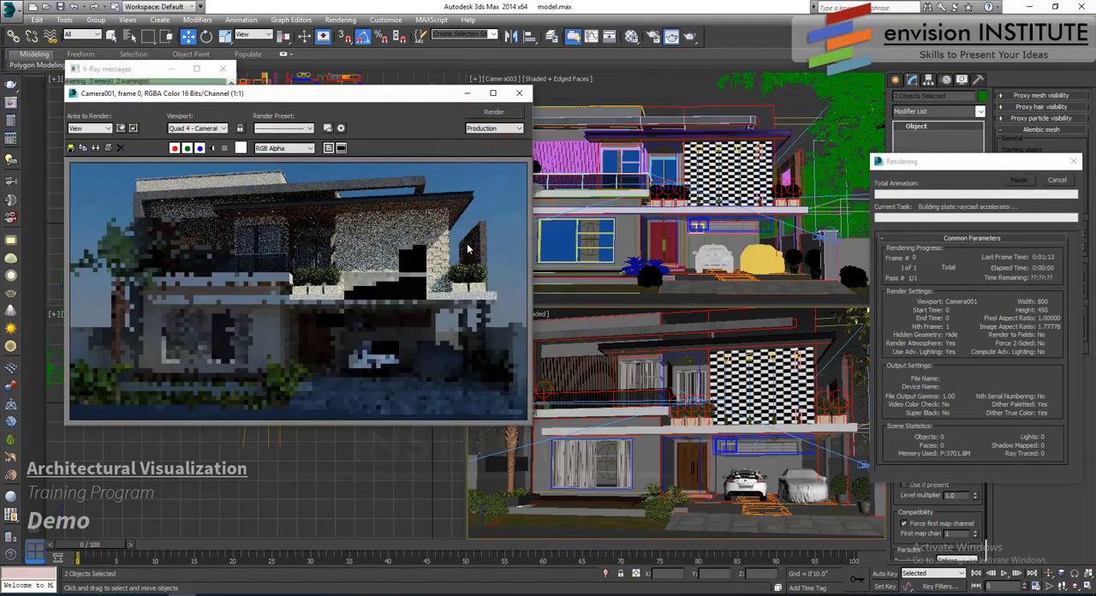
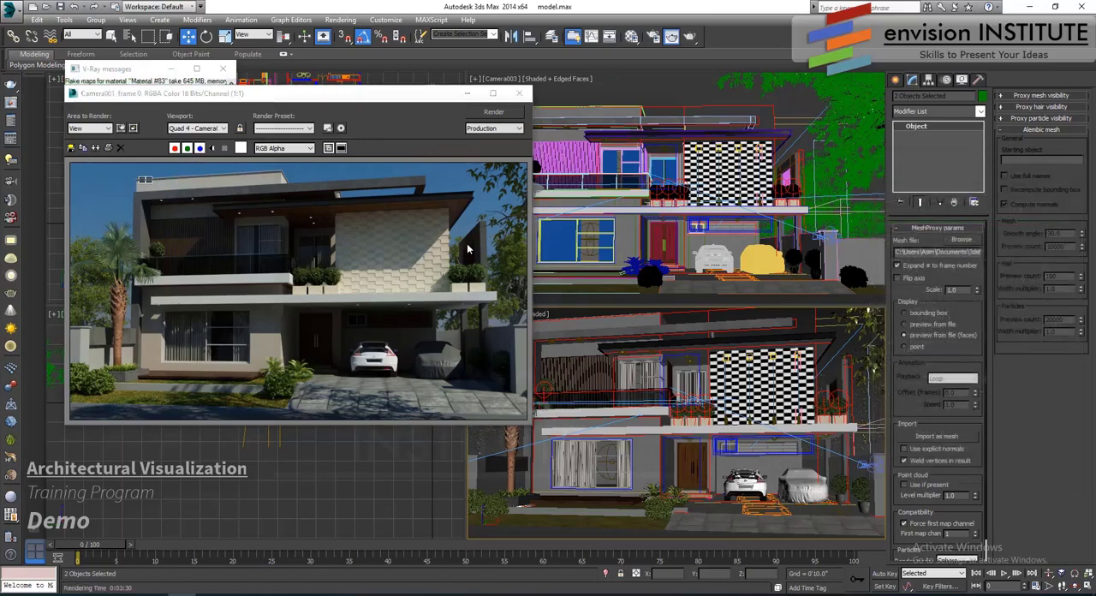
- Save the finished Camera001 render as an image file in the max folder, and save the scene
{"action": "left_click", "coordinate": [62, 148]}
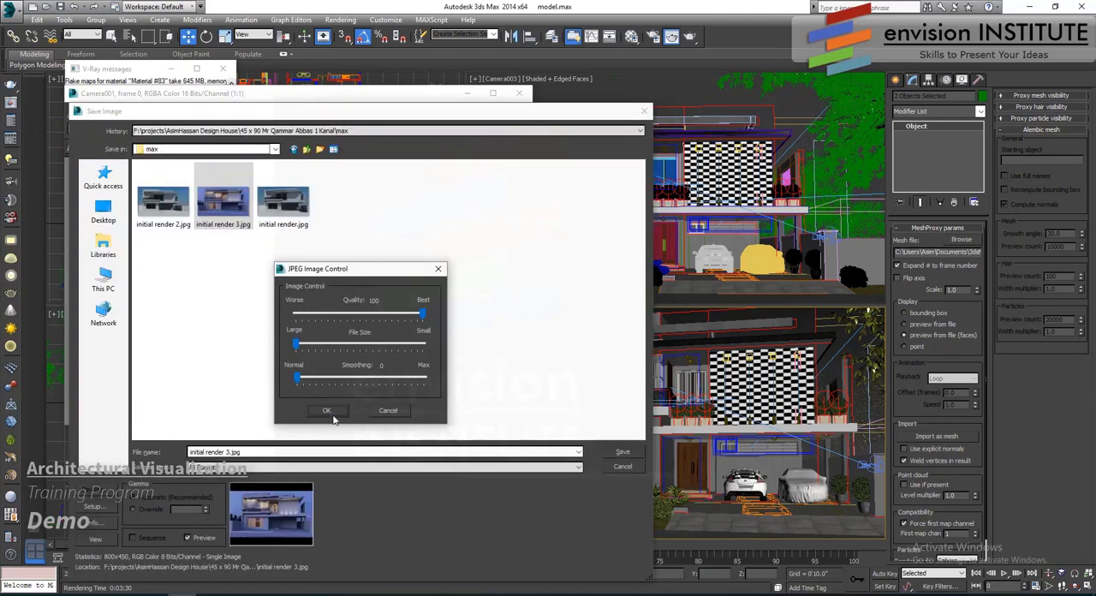
{"action": "left_click", "coordinate": [332, 413]}
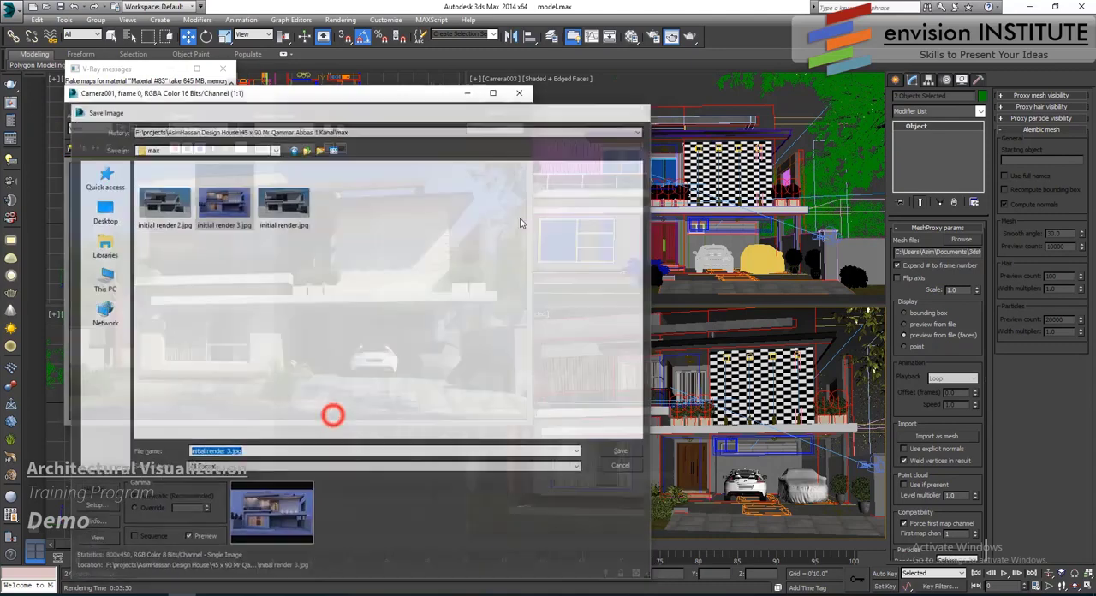
{"action": "left_click", "coordinate": [522, 94]}
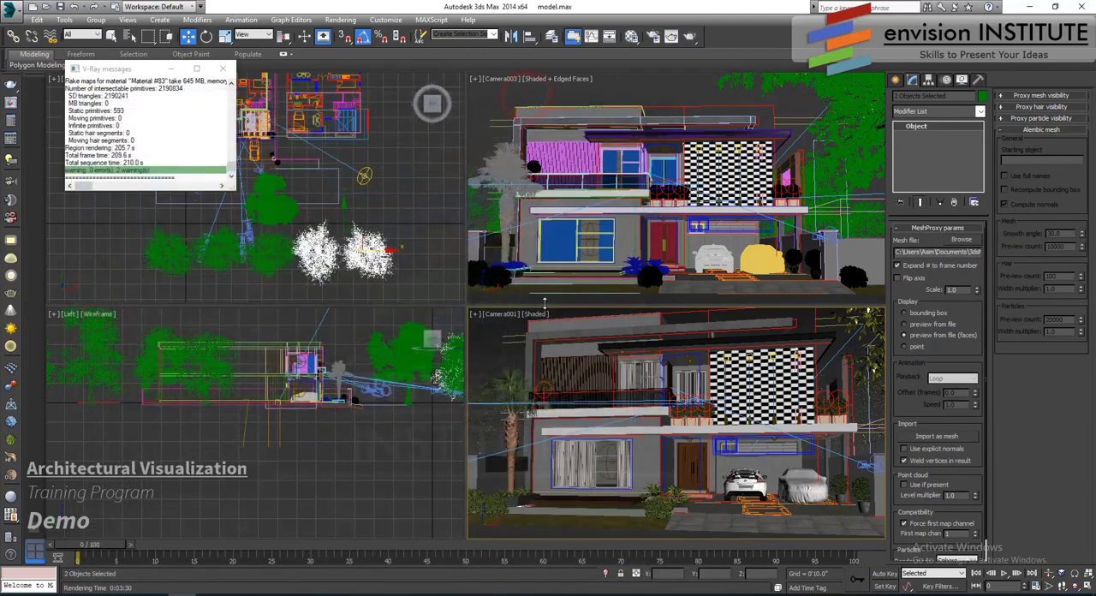
{"action": "key", "text": "ctrl+s"}
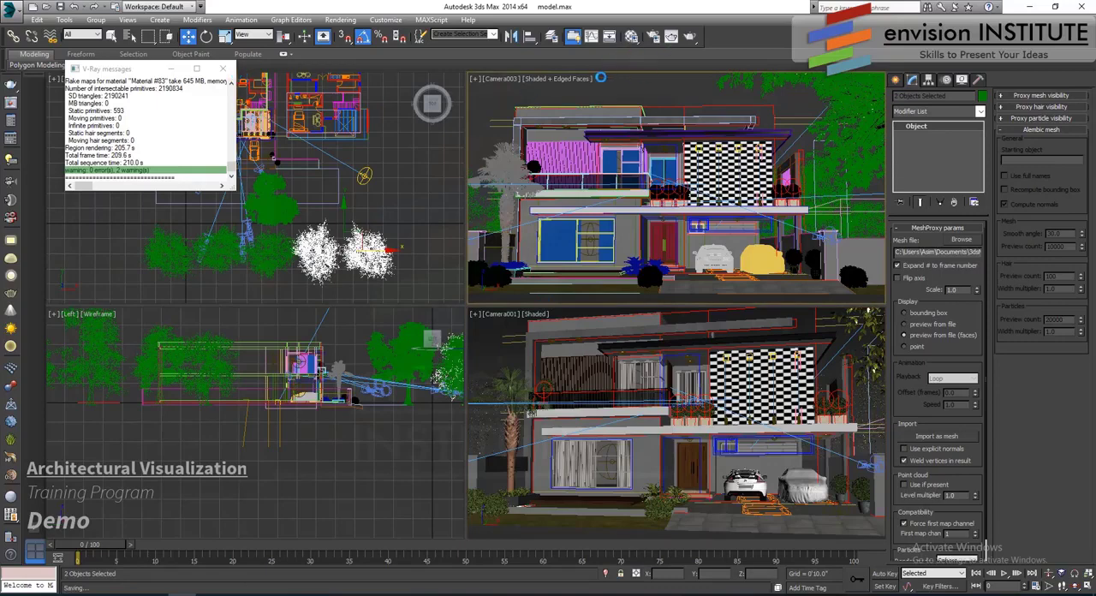
{"action": "left_click", "coordinate": [223, 70]}
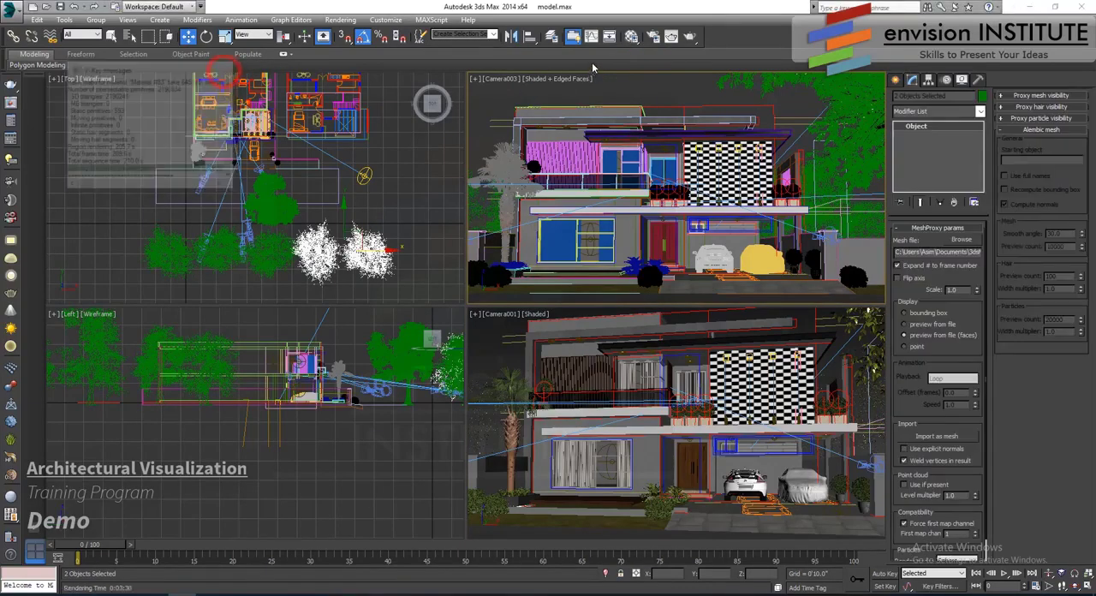
- Bring back the last rendered frame beside the plan view and move the ash tree farther back behind the houses
{"action": "left_click", "coordinate": [673, 37]}
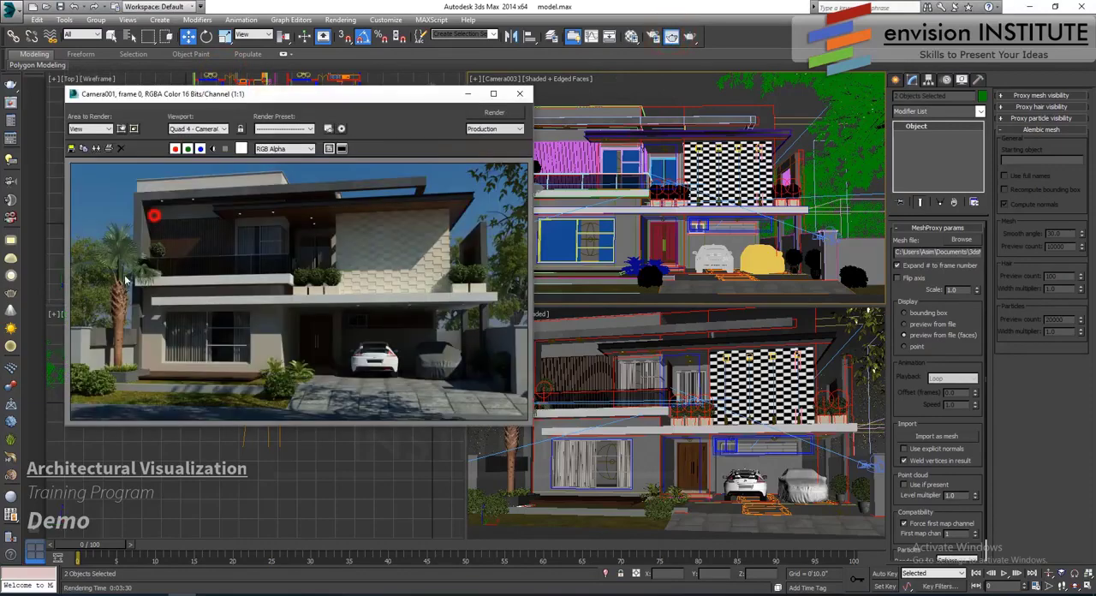
{"action": "left_click_drag", "start_coordinate": [277, 101], "coordinate": [734, 150]}
{"action": "middle_click_drag", "start_coordinate": [169, 100], "coordinate": [117, 205]}
{"action": "left_click", "coordinate": [73, 158]}
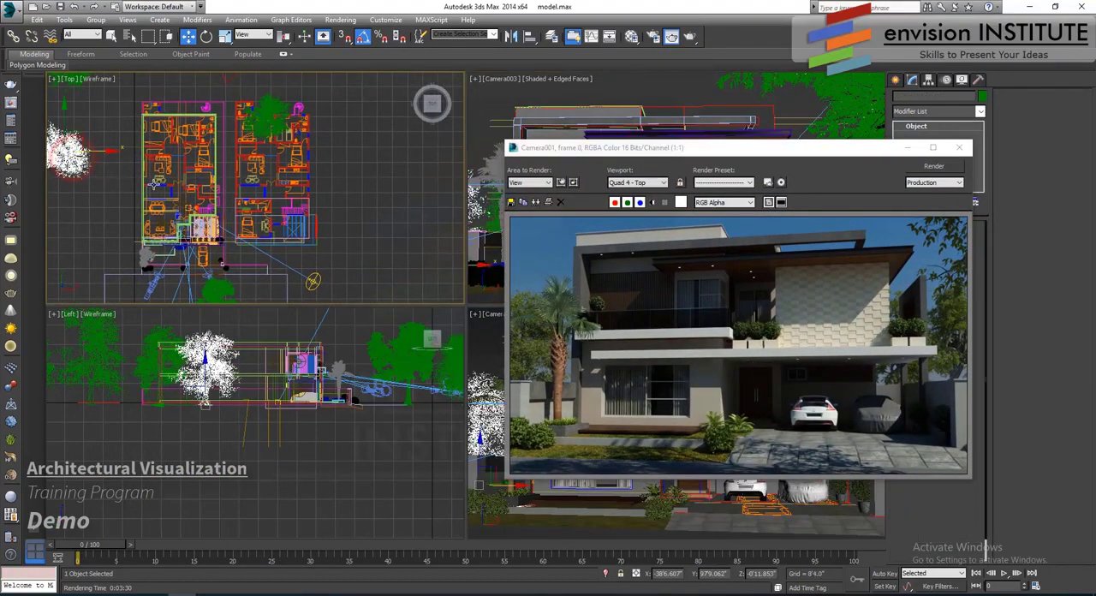
{"action": "scroll", "coordinate": [153, 179], "scroll_direction": "down", "scroll_amount": 2}
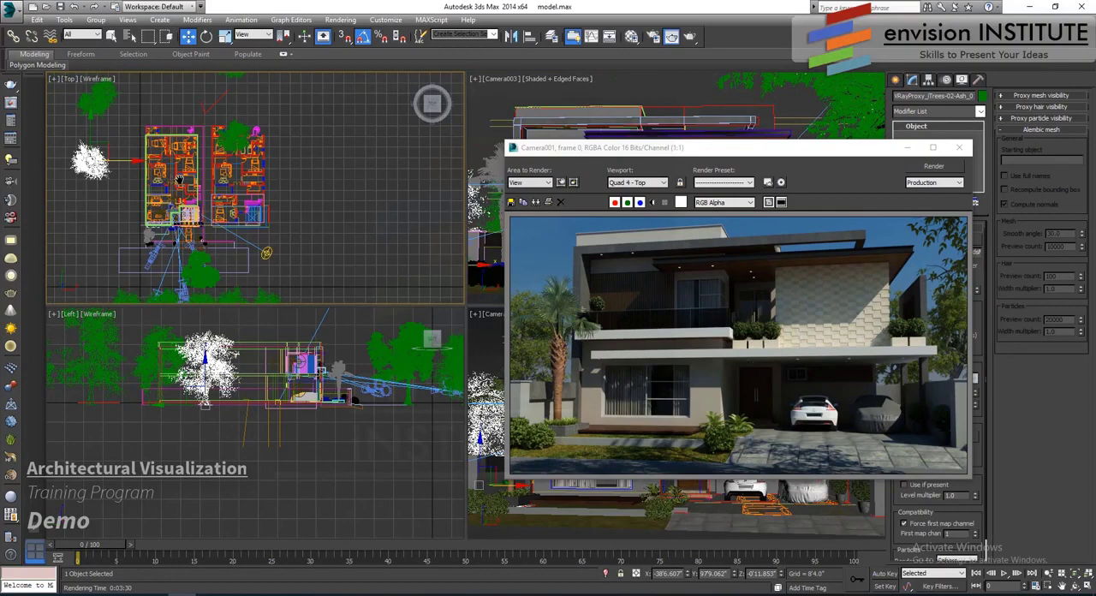
{"action": "middle_click_drag", "start_coordinate": [179, 180], "coordinate": [210, 190]}
{"action": "left_click", "coordinate": [128, 110]}
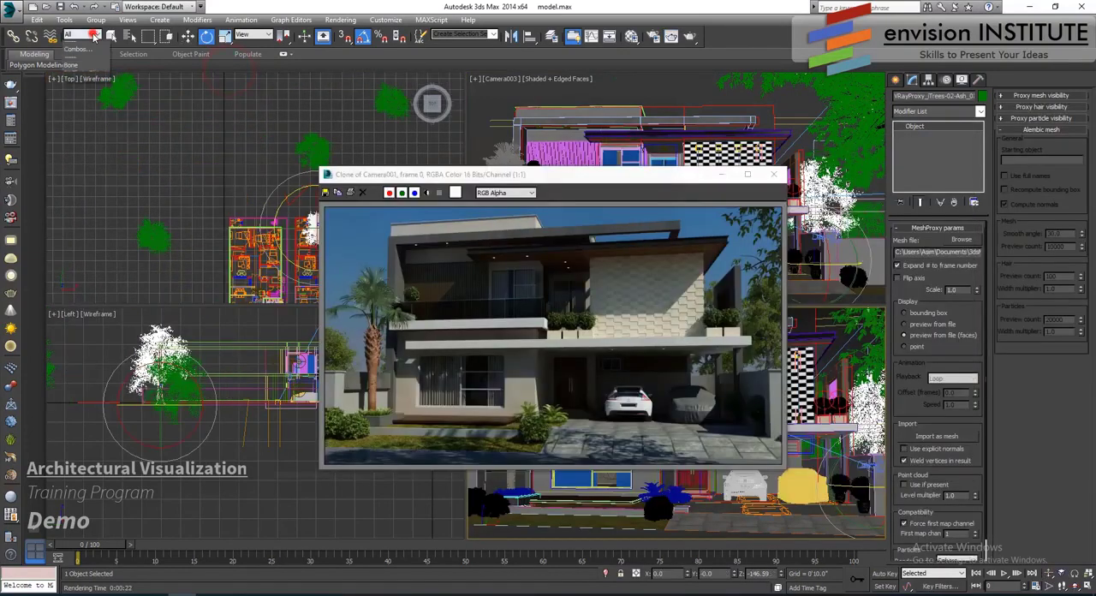
- Limit the selection filter to Lights and disable the VRaySun in the plan view
{"action": "left_click", "coordinate": [90, 34]}
{"action": "left_click", "coordinate": [89, 68]}
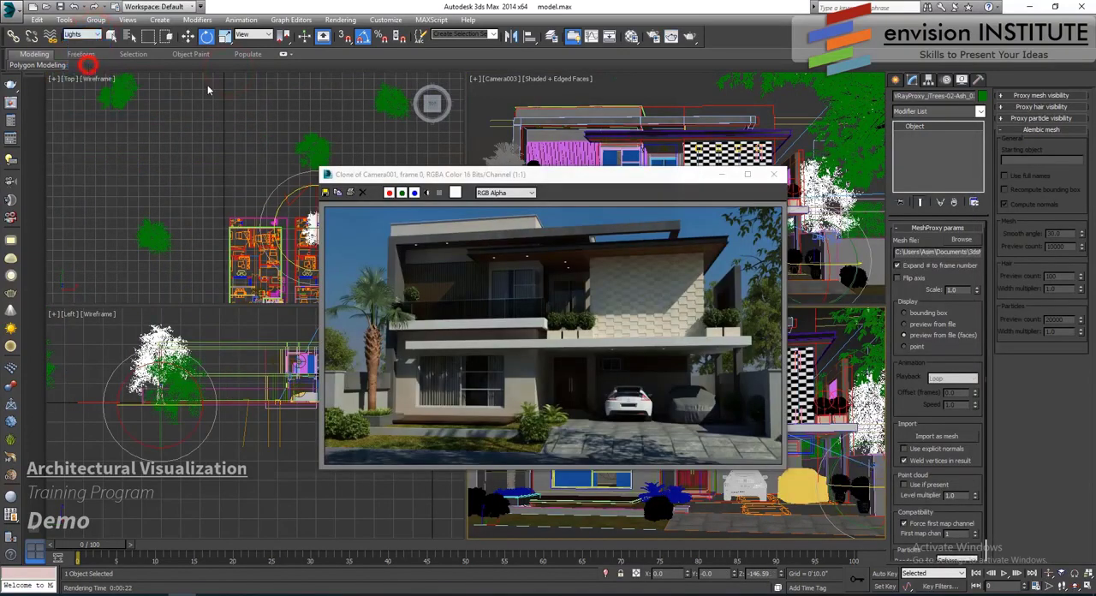
{"action": "left_click", "coordinate": [726, 174]}
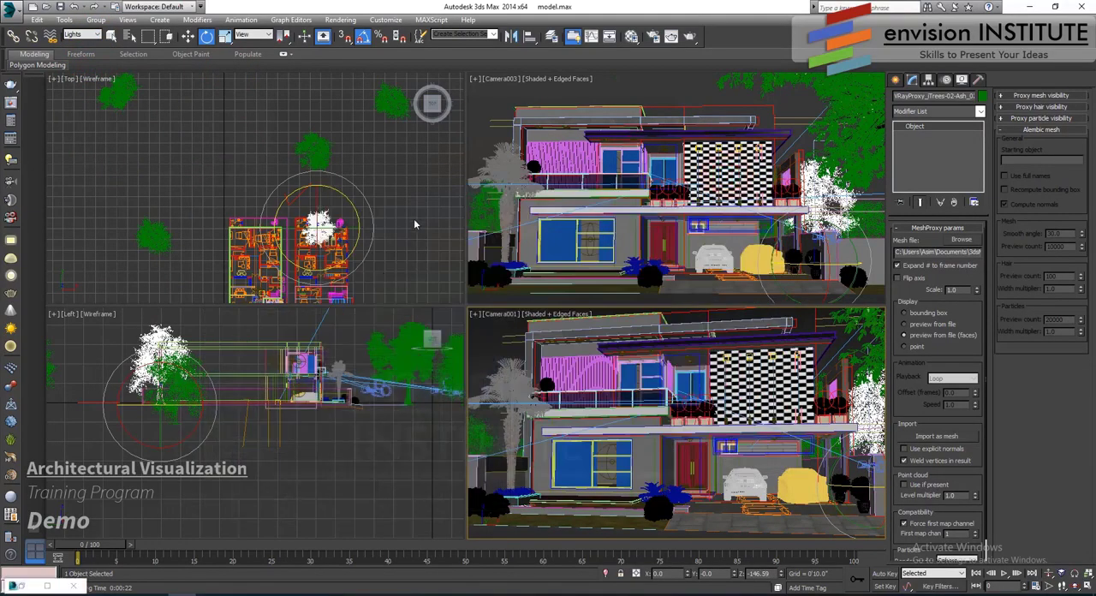
{"action": "left_click", "coordinate": [413, 218]}
{"action": "middle_click_drag", "start_coordinate": [323, 164], "coordinate": [308, 99]}
{"action": "middle_click_drag", "start_coordinate": [335, 271], "coordinate": [325, 194]}
{"action": "left_click", "coordinate": [326, 193]}
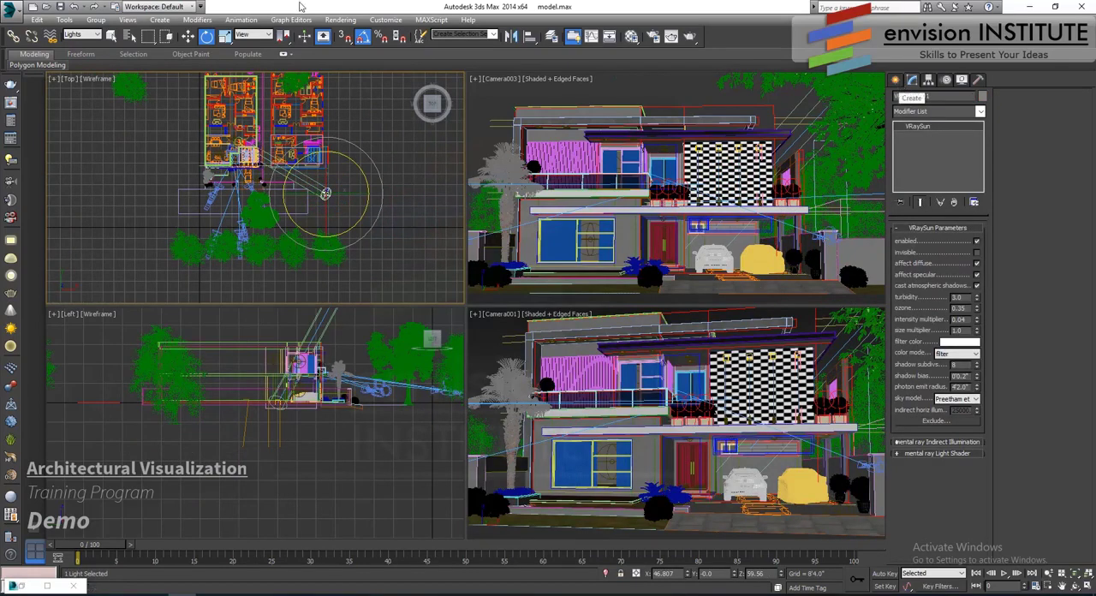
{"action": "key", "text": "w"}
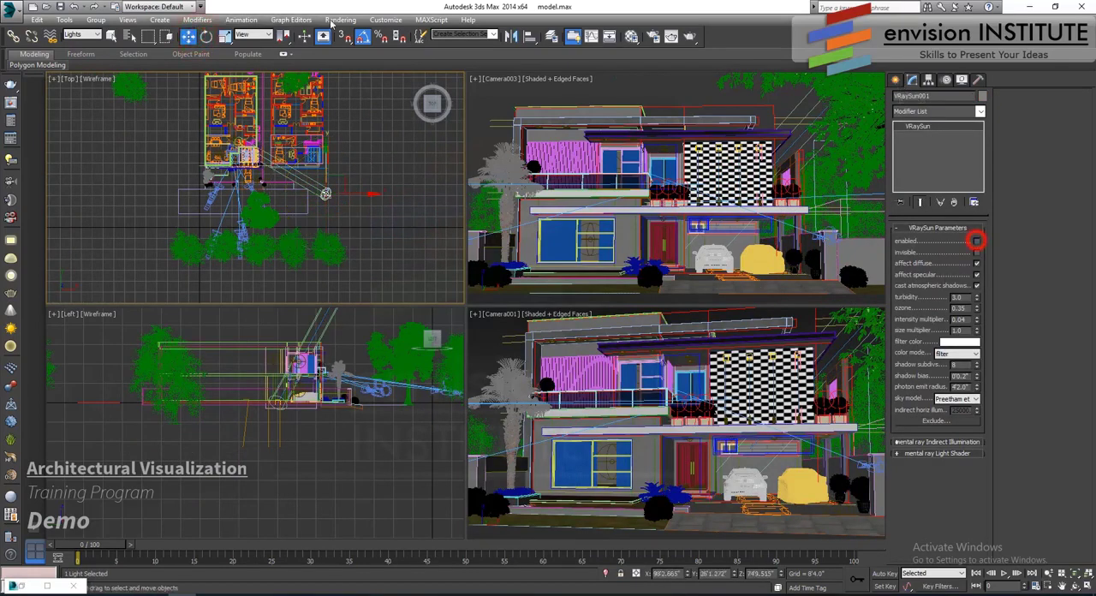
- Turn off the use of the environment background map
{"action": "left_click", "coordinate": [340, 20]}
{"action": "left_click", "coordinate": [373, 108]}
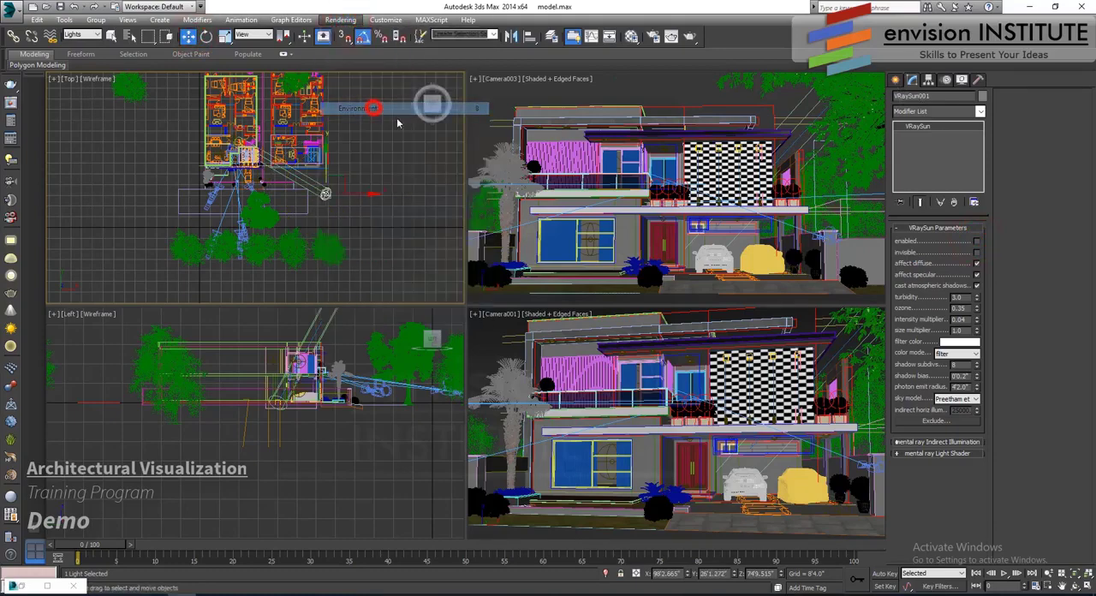
{"action": "left_click", "coordinate": [436, 77]}
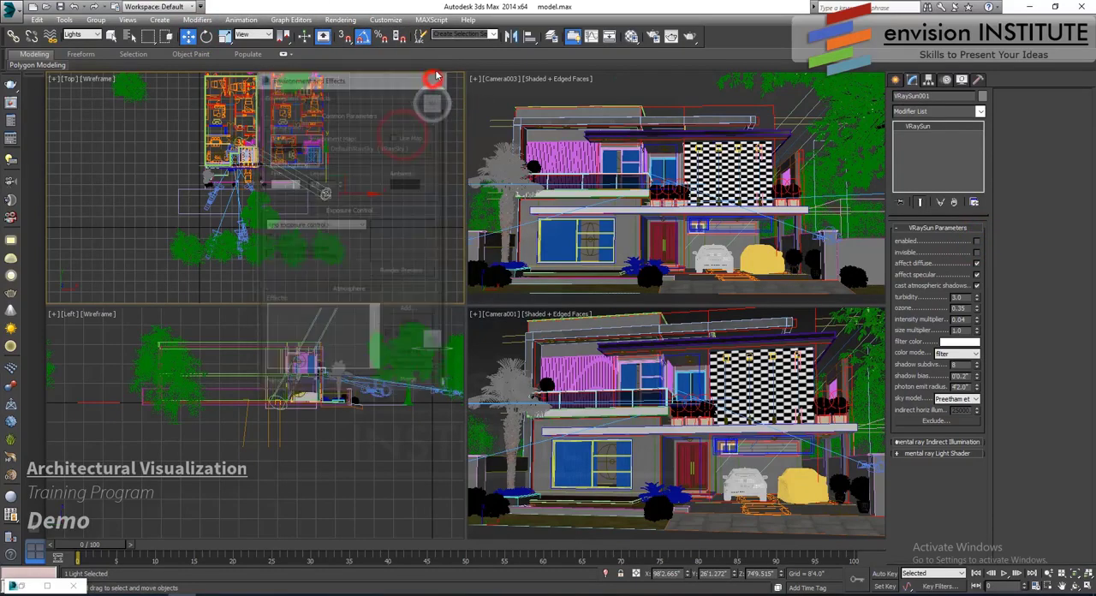
- Turn on the V-Ray dome light beside the driveway car in front of the house
{"action": "scroll", "coordinate": [275, 174], "scroll_direction": "up", "scroll_amount": 3}
{"action": "middle_click_drag", "start_coordinate": [266, 152], "coordinate": [350, 210]}
{"action": "scroll", "coordinate": [351, 210], "scroll_direction": "up", "scroll_amount": 8}
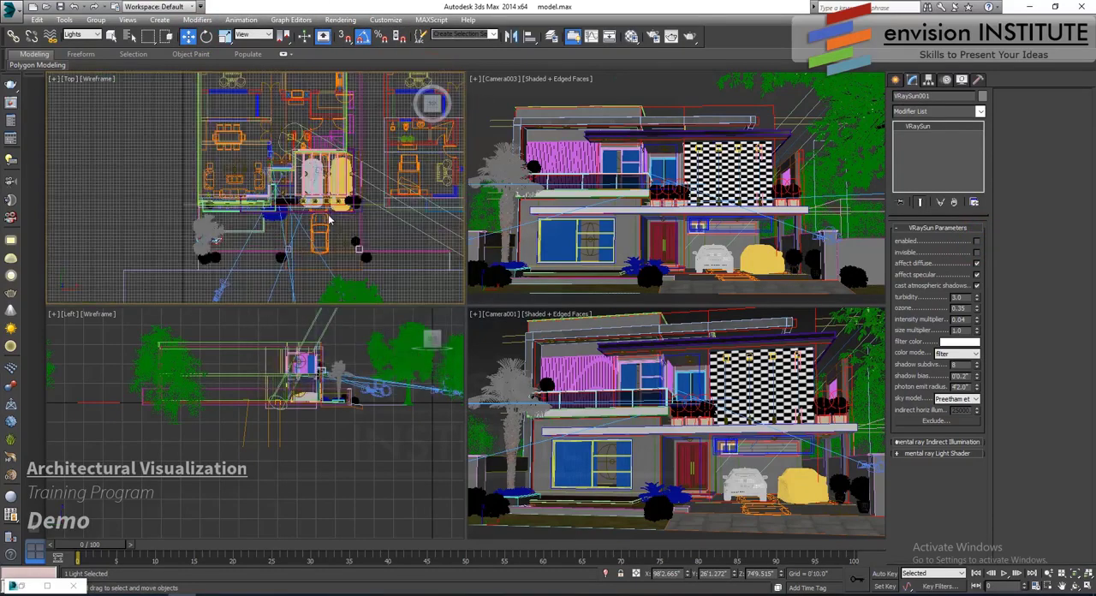
{"action": "scroll", "coordinate": [346, 195], "scroll_direction": "down", "scroll_amount": 8}
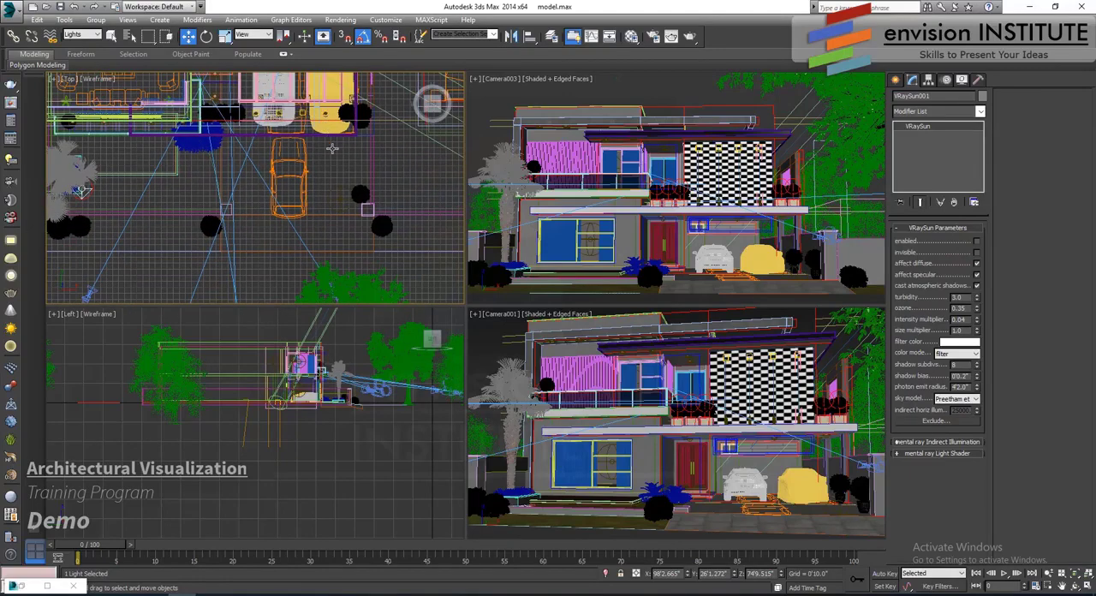
{"action": "middle_click_drag", "start_coordinate": [333, 166], "coordinate": [320, 199]}
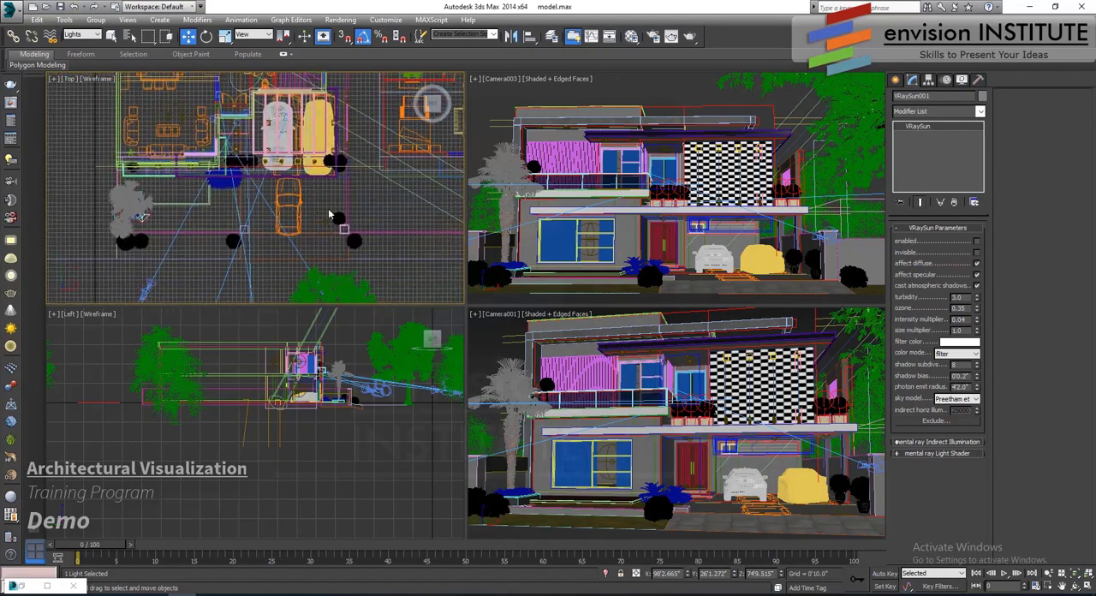
{"action": "scroll", "coordinate": [328, 218], "scroll_direction": "up", "scroll_amount": 3}
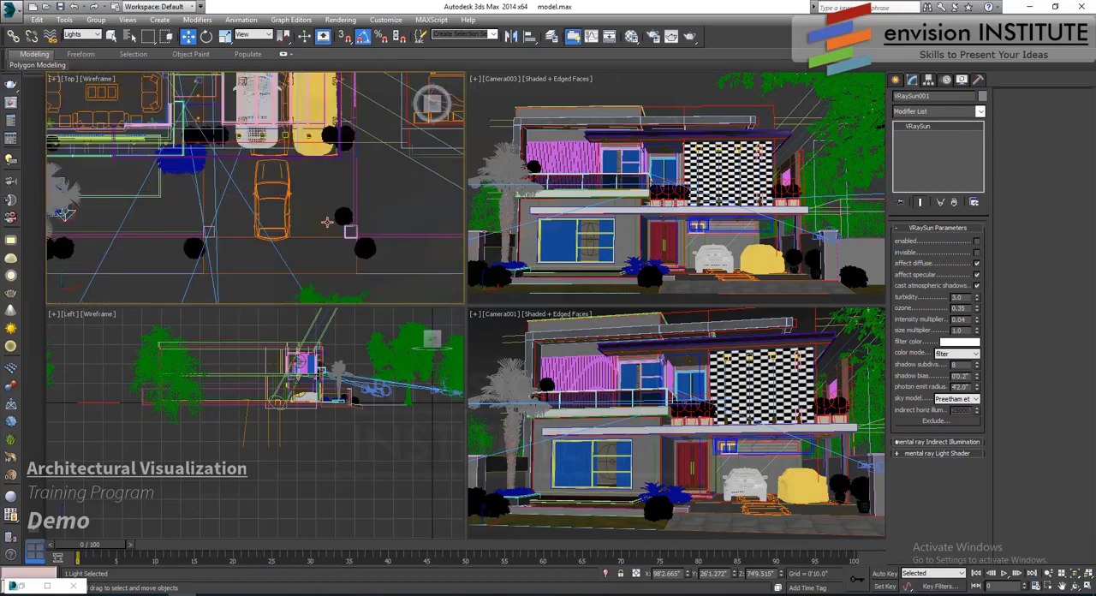
{"action": "left_click", "coordinate": [328, 219]}
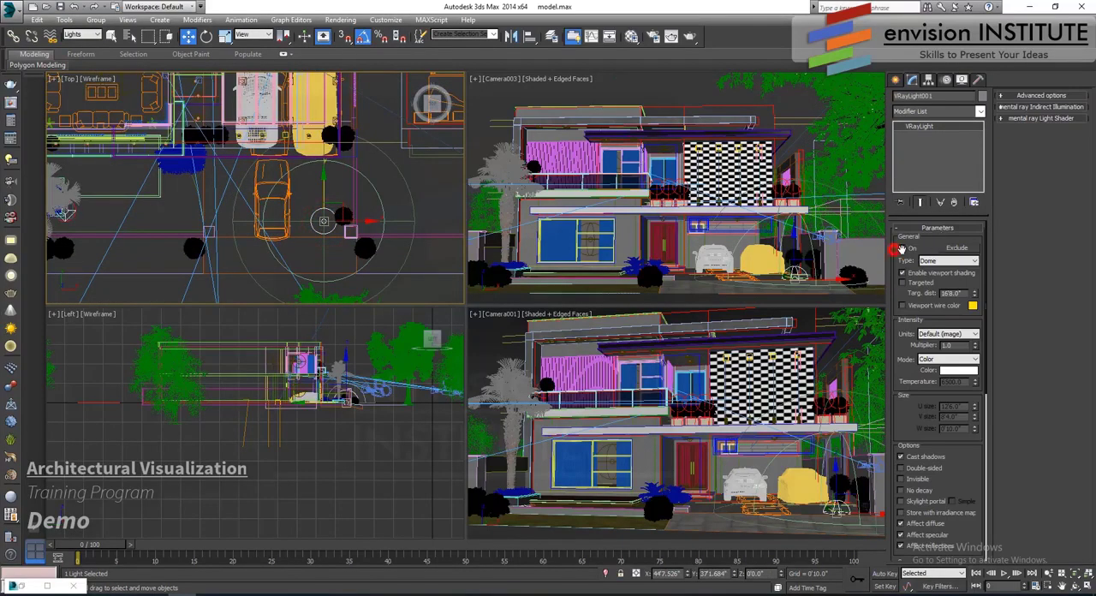
- Enable the VRayIES lights along the foot of the checkered facade wall
{"action": "middle_click_drag", "start_coordinate": [366, 175], "coordinate": [458, 230]}
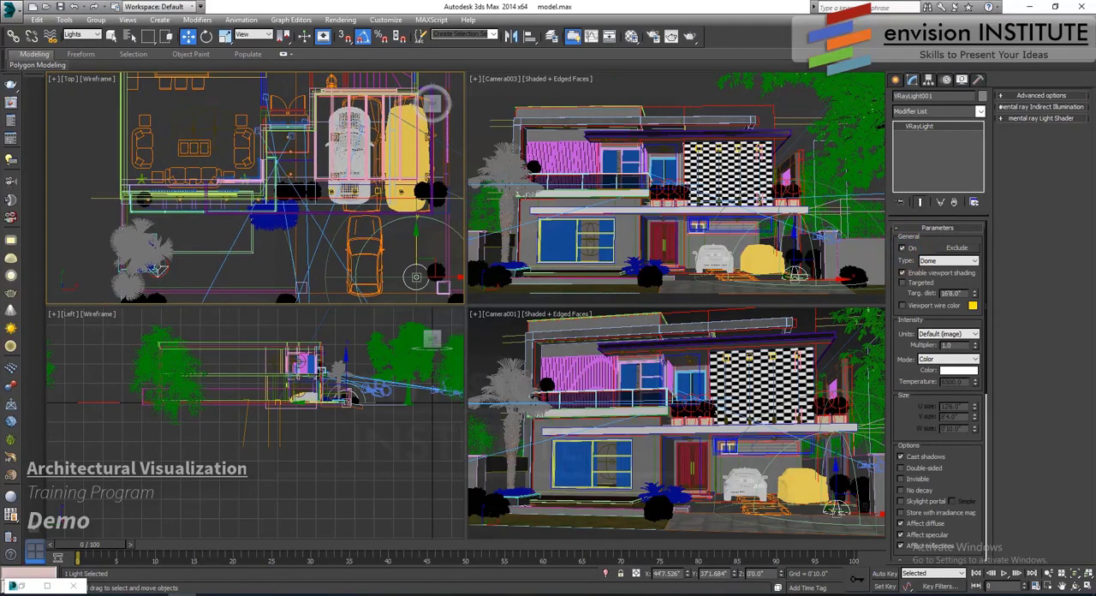
{"action": "left_click", "coordinate": [760, 201]}
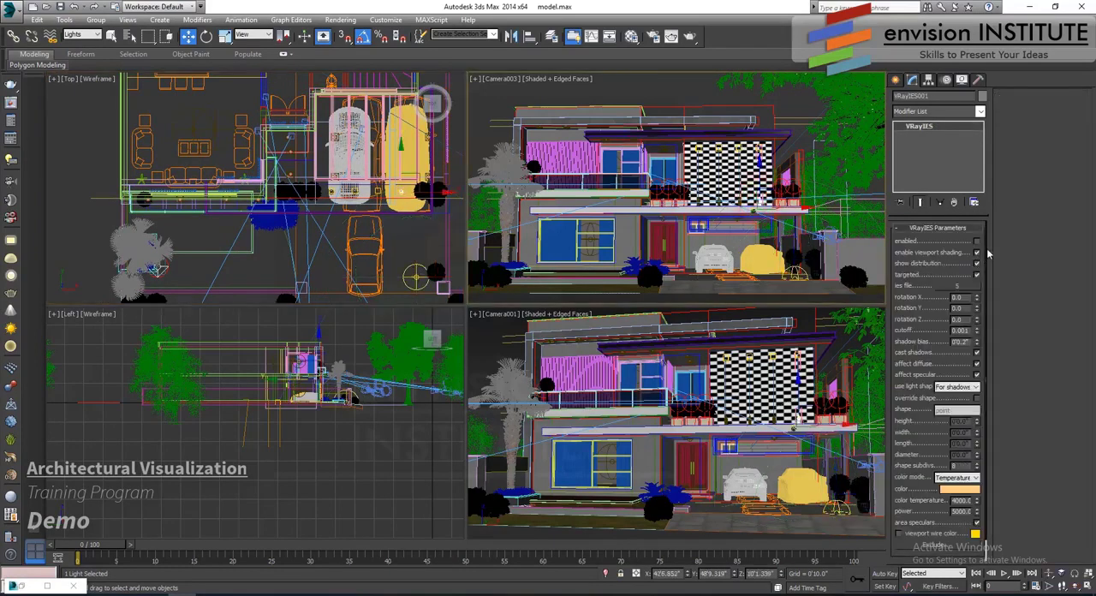
{"action": "left_click", "coordinate": [976, 242]}
- Turn on the V-Ray plane ceiling lights under the upper roof slabs and under the carport slab, working in the maximized Camera001 view
{"action": "left_click", "coordinate": [669, 145]}
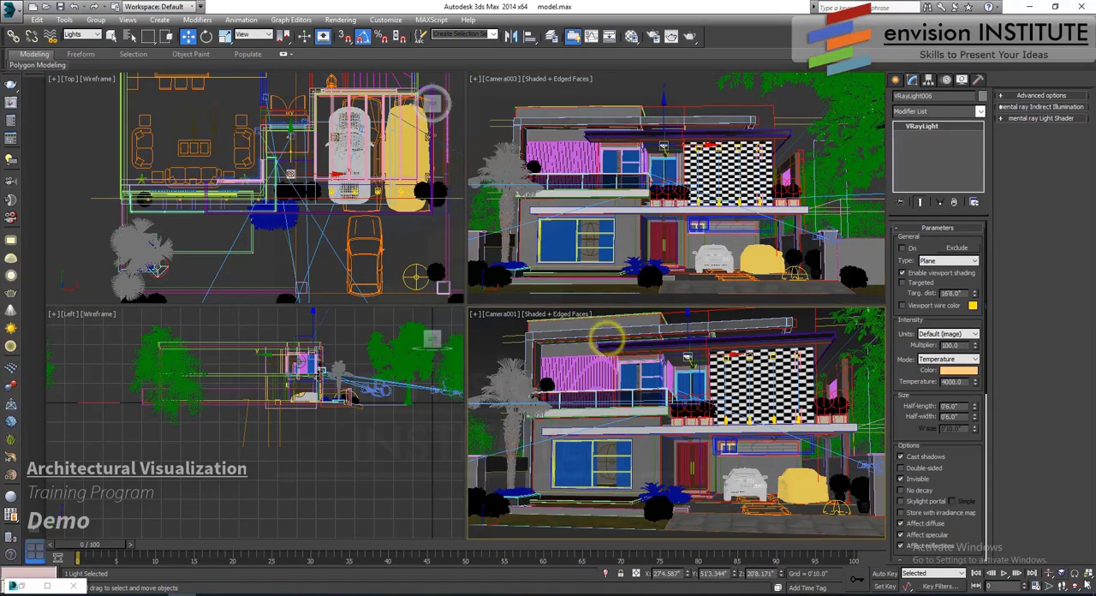
{"action": "key", "text": "alt+w"}
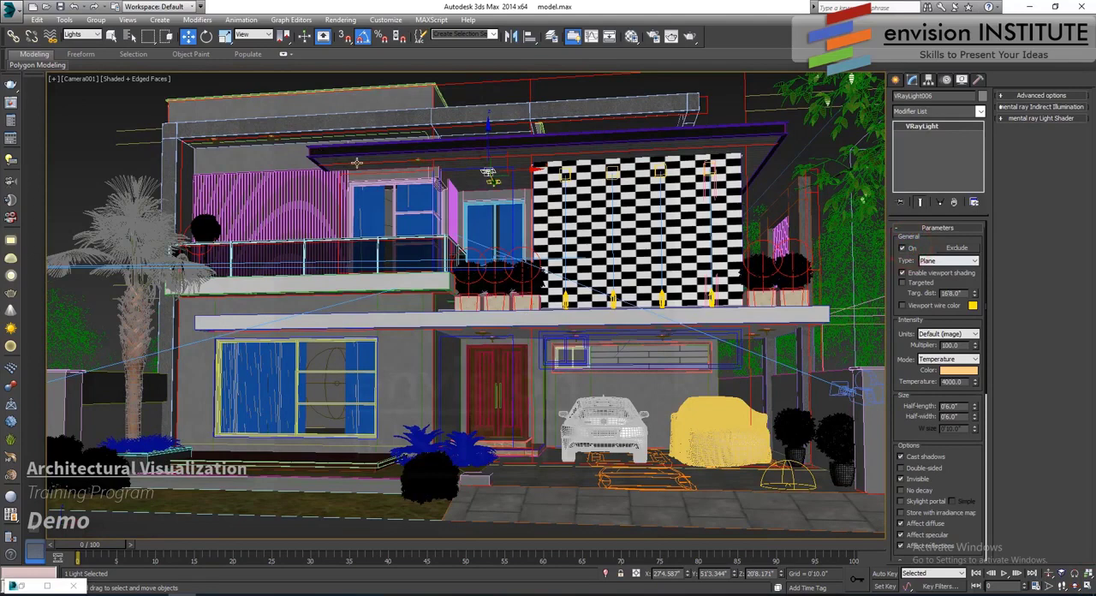
{"action": "left_click", "coordinate": [262, 138]}
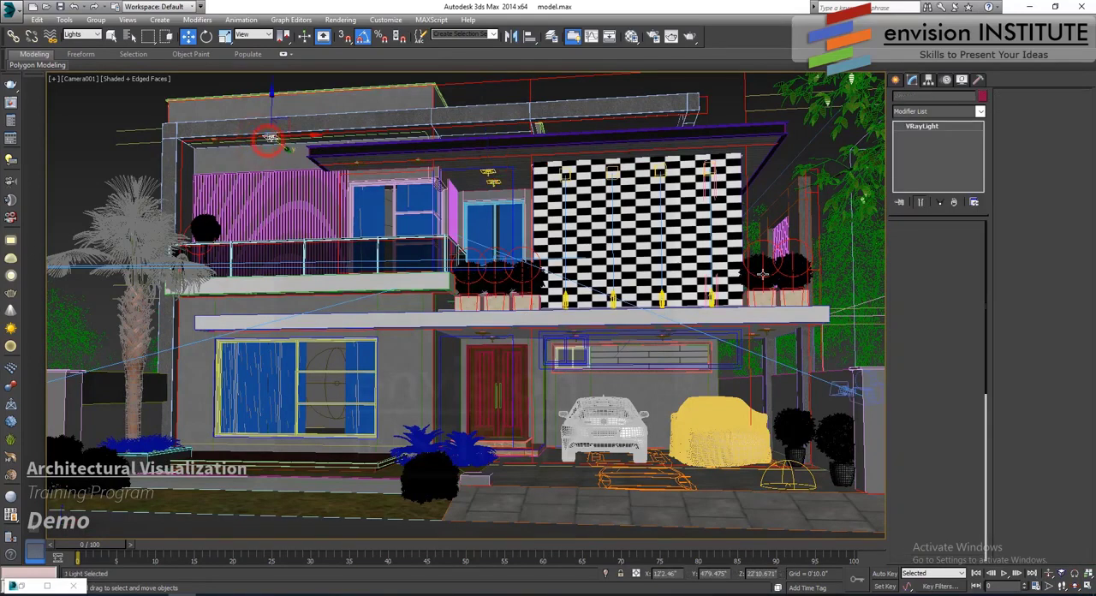
{"action": "left_click", "coordinate": [902, 249]}
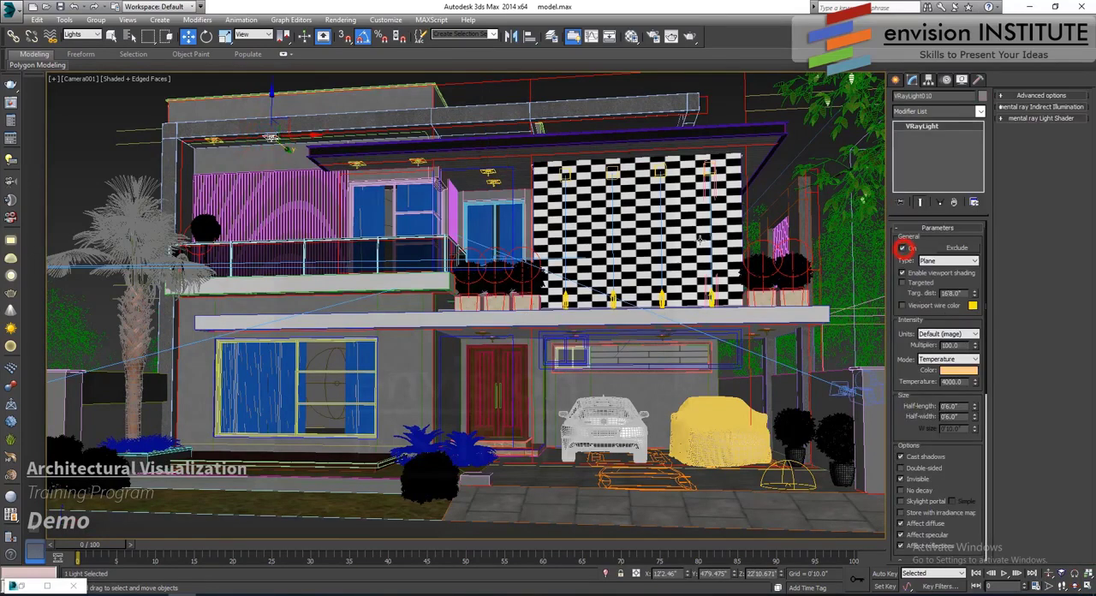
{"action": "left_click", "coordinate": [599, 340]}
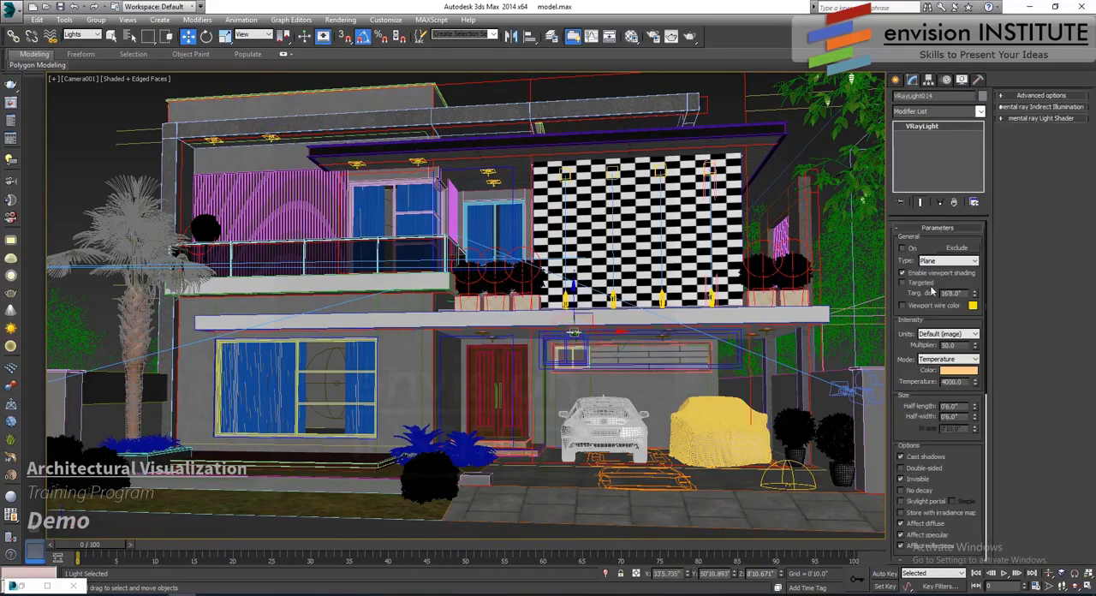
- Turn on the V-Ray sphere lights behind the ground-floor window and the two upper-floor windows
{"action": "left_click", "coordinate": [334, 365]}
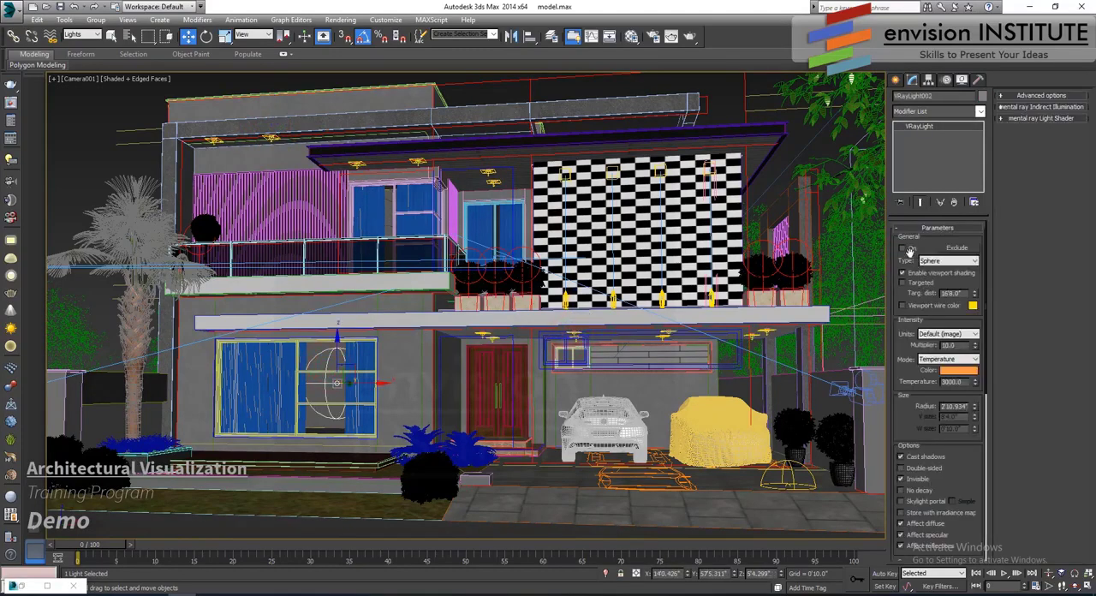
{"action": "left_click", "coordinate": [377, 219]}
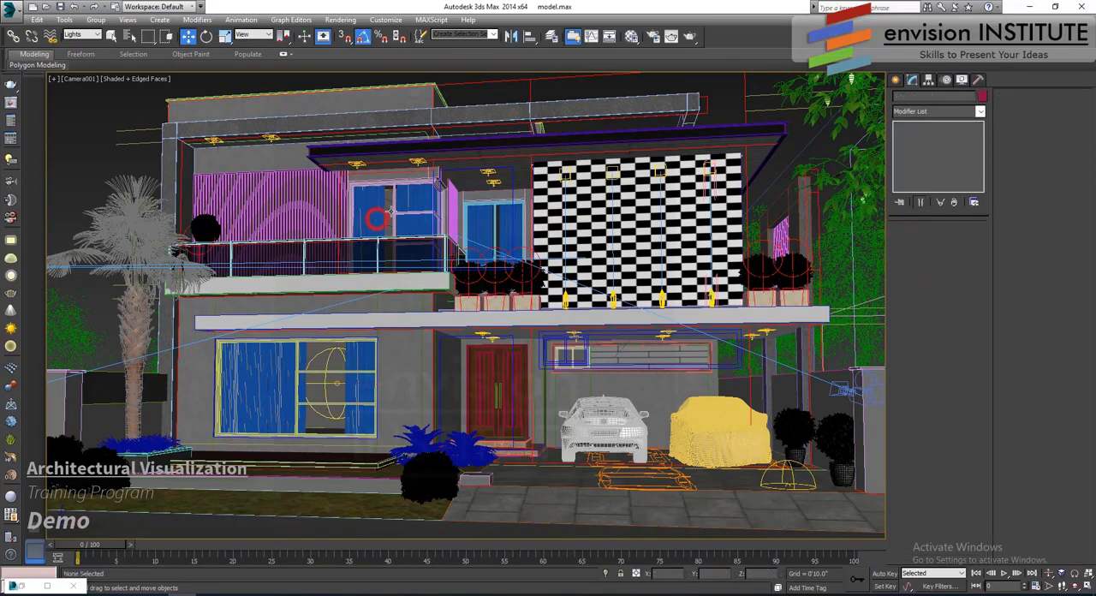
{"action": "left_click", "coordinate": [386, 202]}
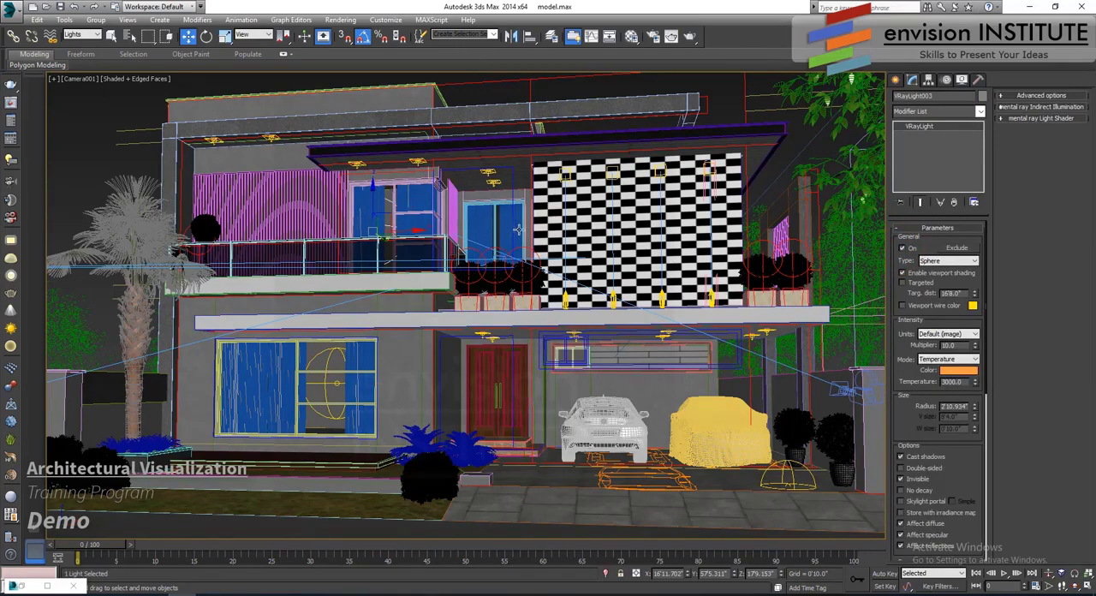
{"action": "key", "text": "F3"}
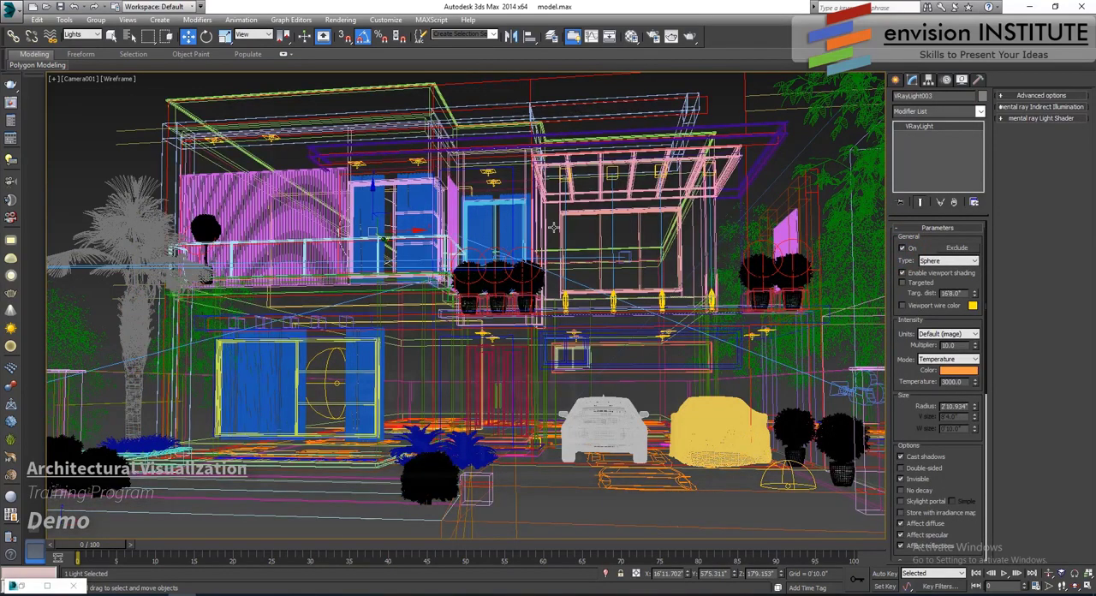
{"action": "left_click", "coordinate": [500, 253]}
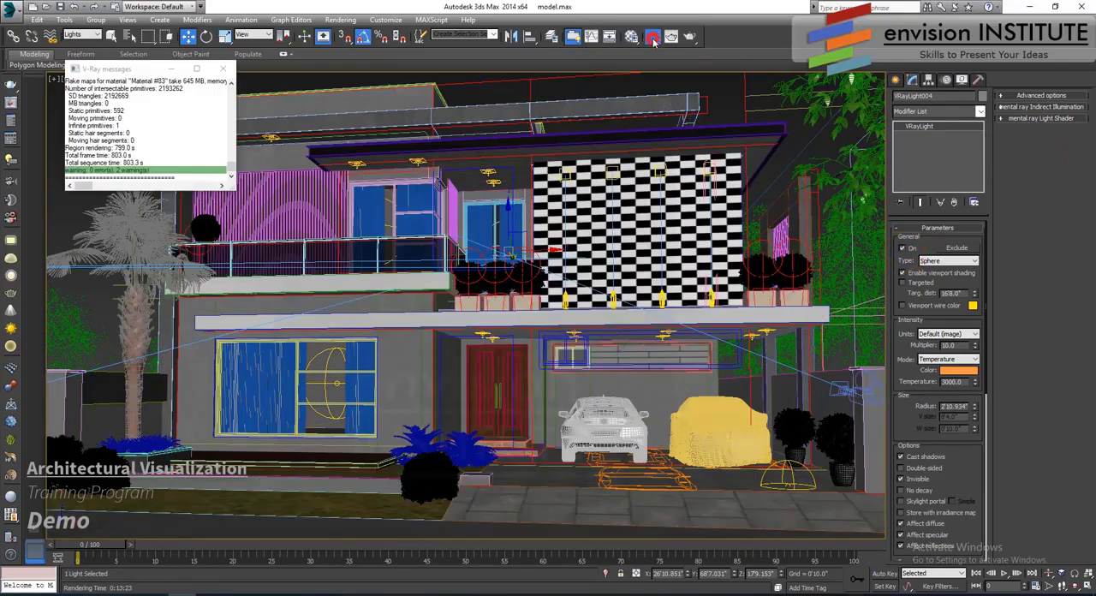
- Choose the VRayDiffuseFilter, VRayLighting, VRayShadows, VRayWireColor, VRayZDepth, VRayRenderID, VRayRefraction and VRayReflection render elements for the output
{"action": "left_click", "coordinate": [652, 36]}
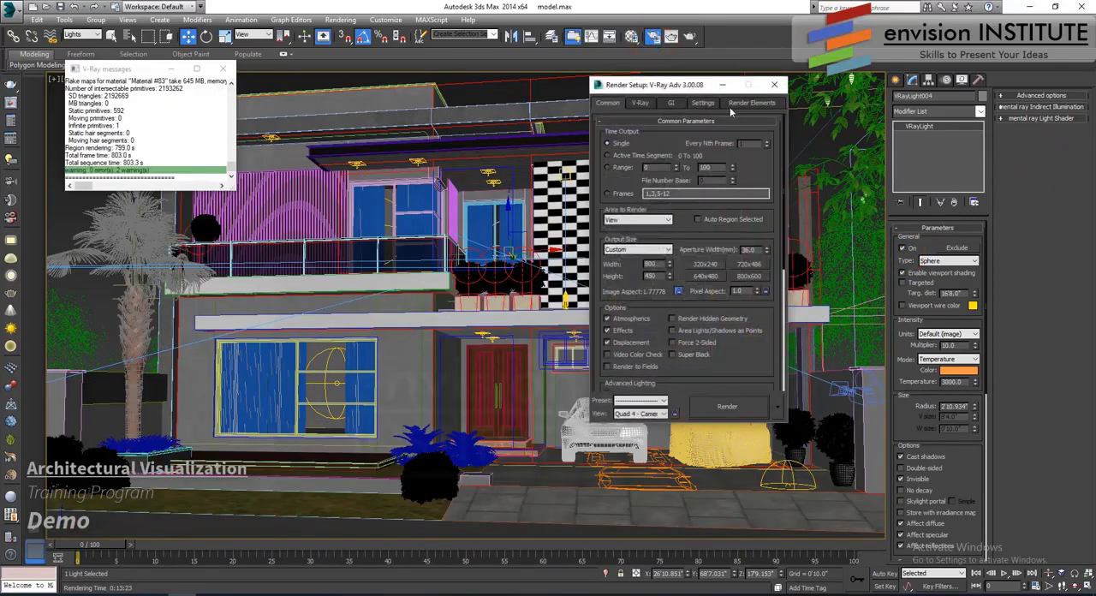
{"action": "left_click", "coordinate": [746, 102]}
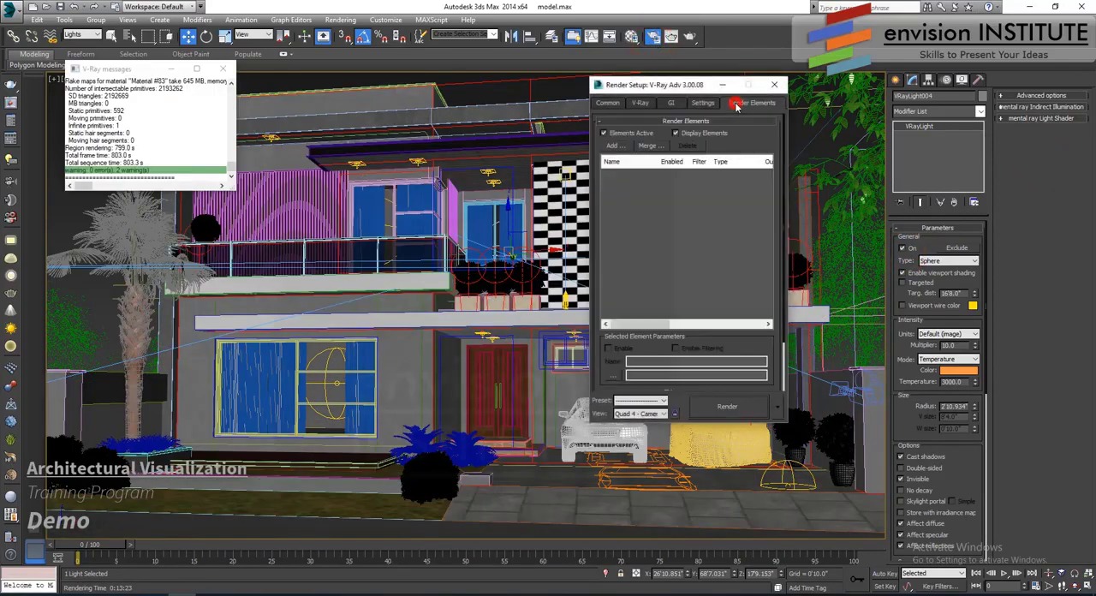
{"action": "left_click", "coordinate": [614, 145]}
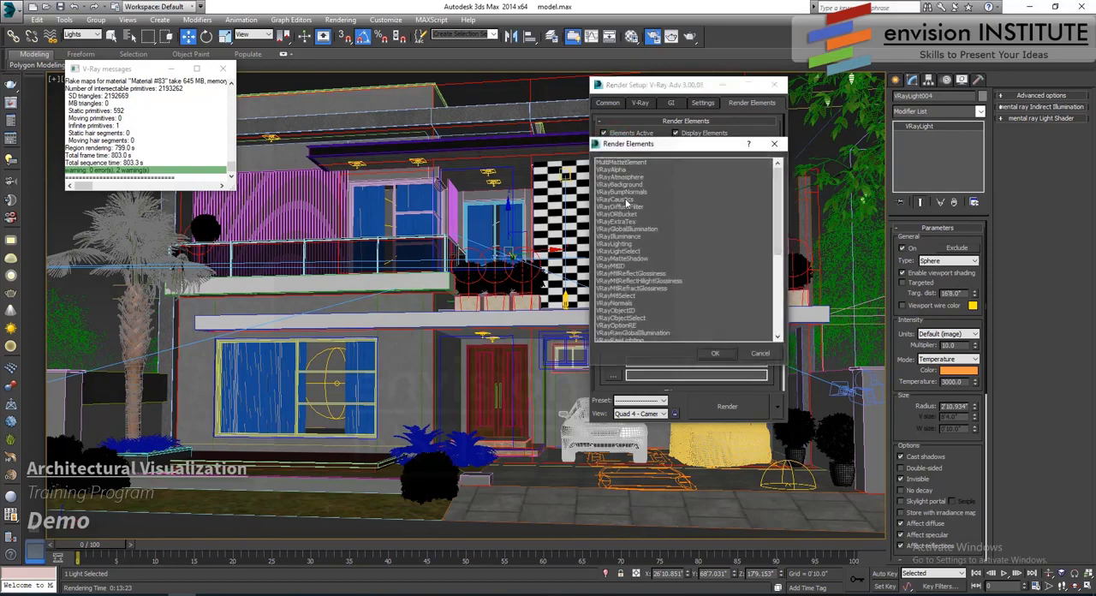
{"action": "left_click_drag", "start_coordinate": [777, 195], "coordinate": [777, 211]}
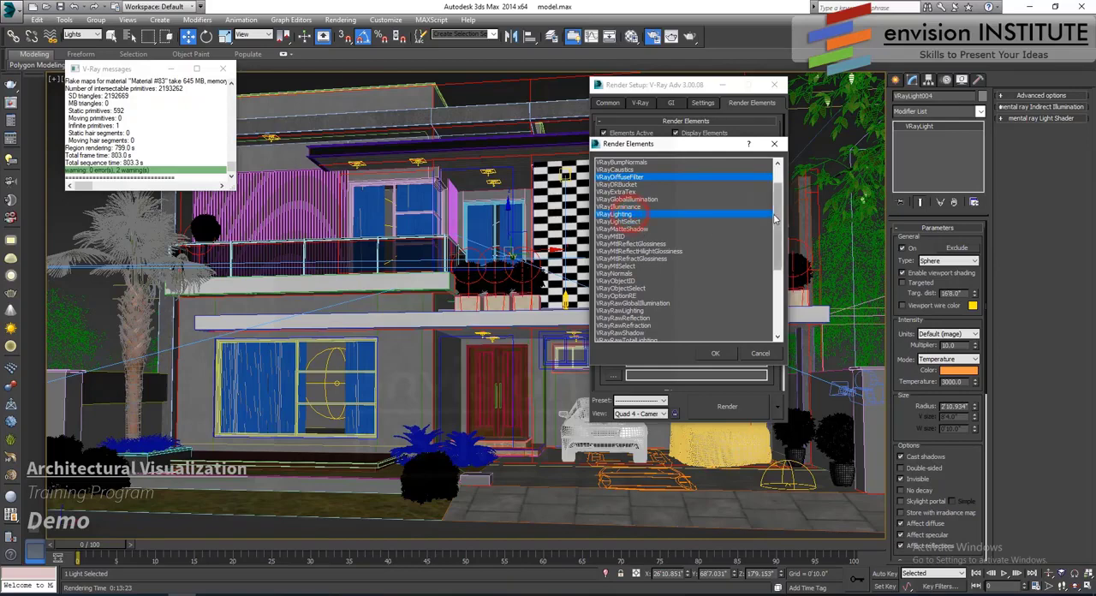
{"action": "left_click_drag", "start_coordinate": [777, 214], "coordinate": [777, 291]}
{"action": "left_click", "coordinate": [628, 333]}
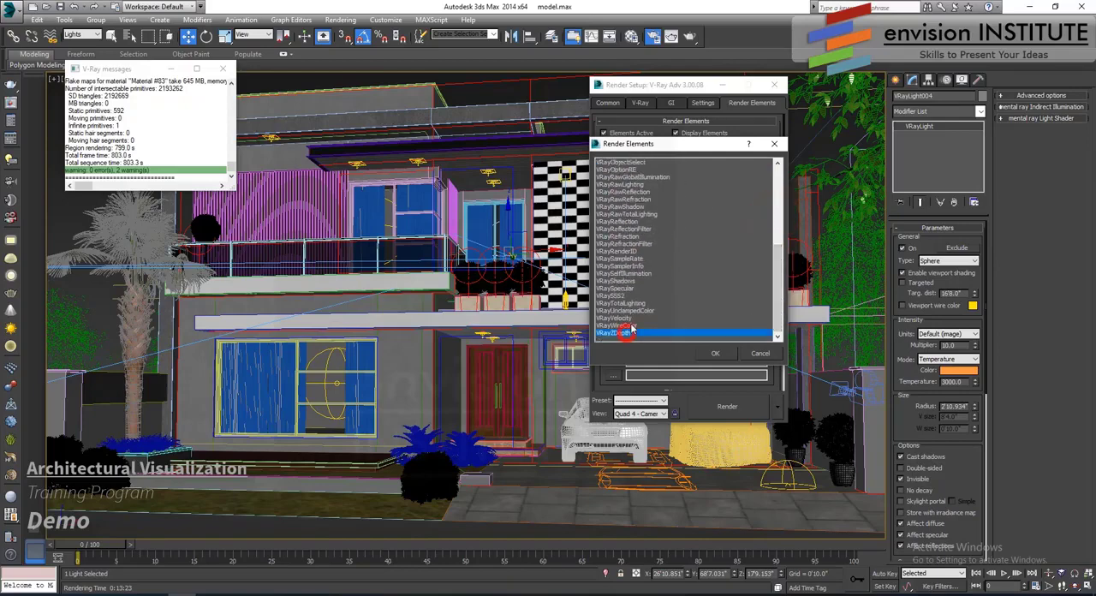
{"action": "left_click", "coordinate": [638, 251], "text": "ctrl"}
{"action": "left_click", "coordinate": [633, 237], "text": "ctrl"}
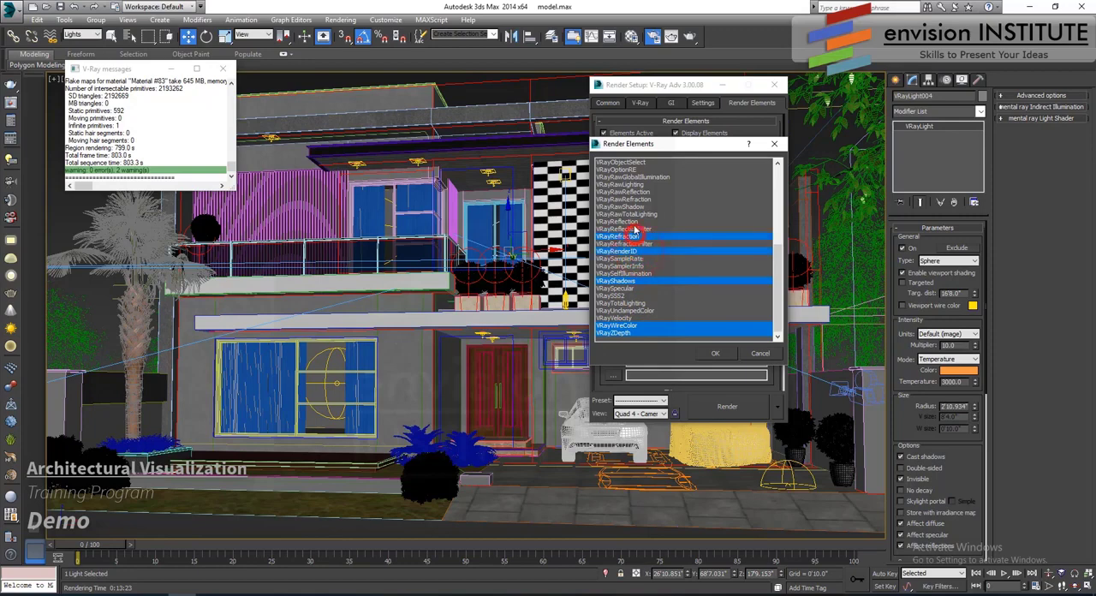
{"action": "left_click", "coordinate": [635, 229], "text": "ctrl"}
{"action": "left_click", "coordinate": [635, 221], "text": "ctrl"}
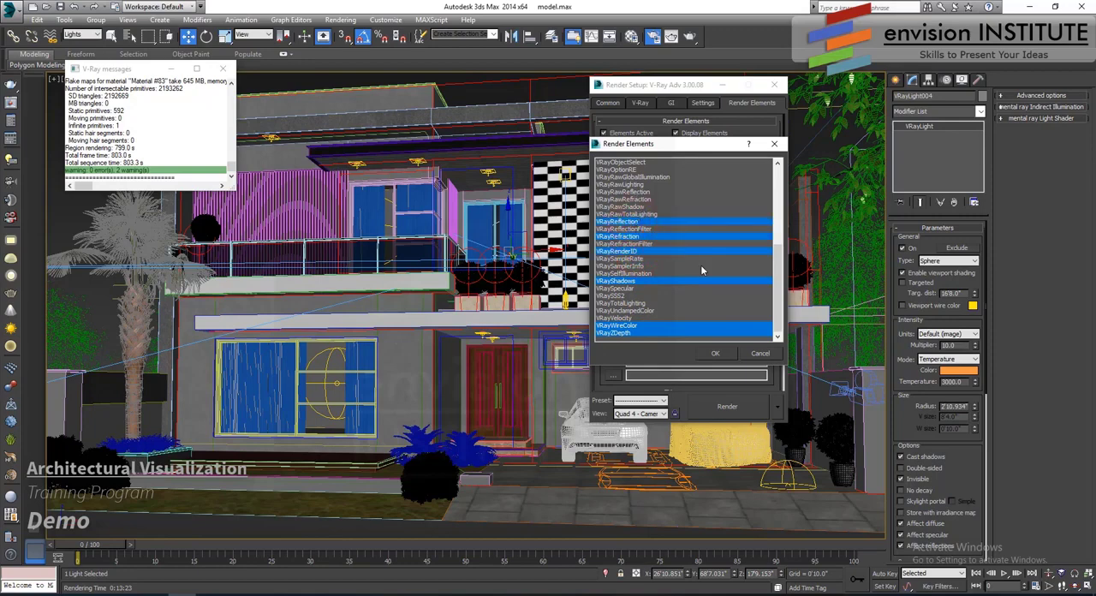
- Include VRayObjectID and VRayGlobalIllumination in the render element selection and add all chosen elements to the render setup
{"action": "left_click_drag", "start_coordinate": [776, 284], "coordinate": [778, 229]}
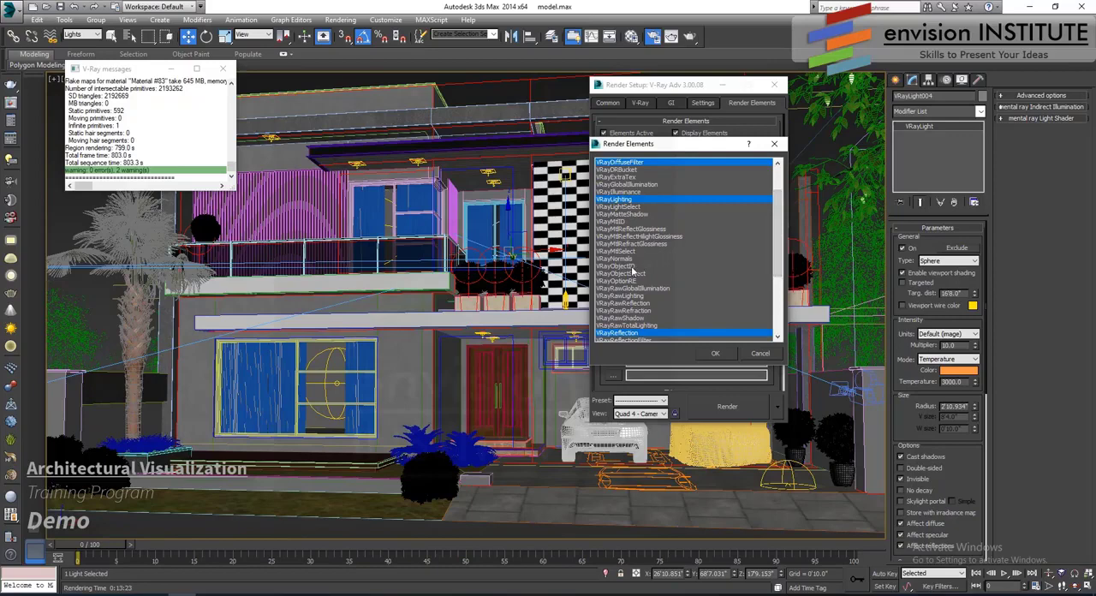
{"action": "left_click_drag", "start_coordinate": [777, 259], "coordinate": [778, 214]}
{"action": "left_click", "coordinate": [646, 207], "text": "ctrl"}
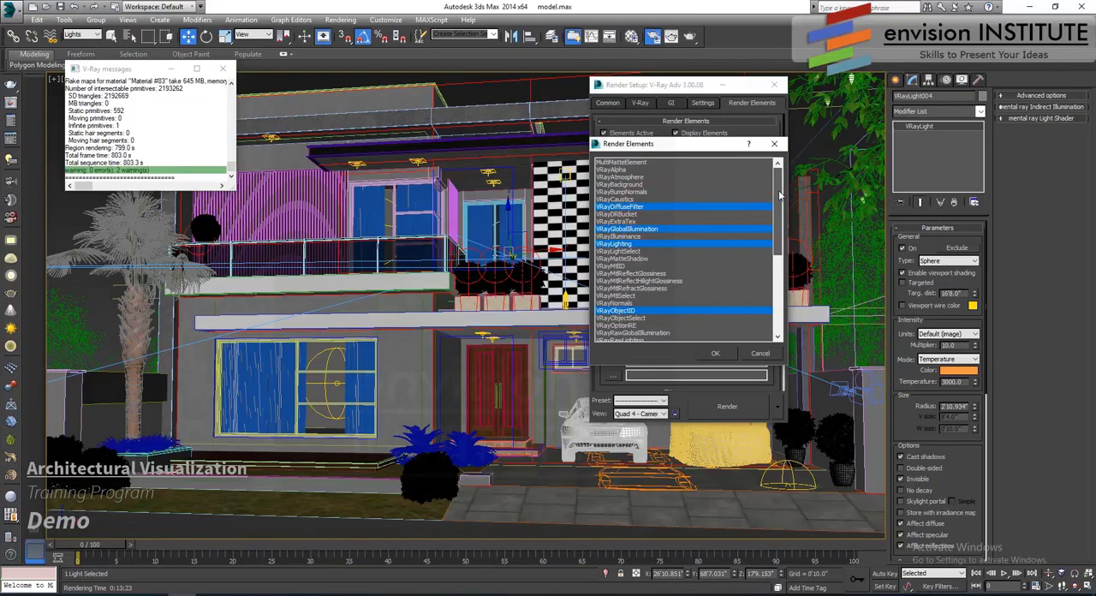
{"action": "left_click_drag", "start_coordinate": [779, 211], "coordinate": [789, 303]}
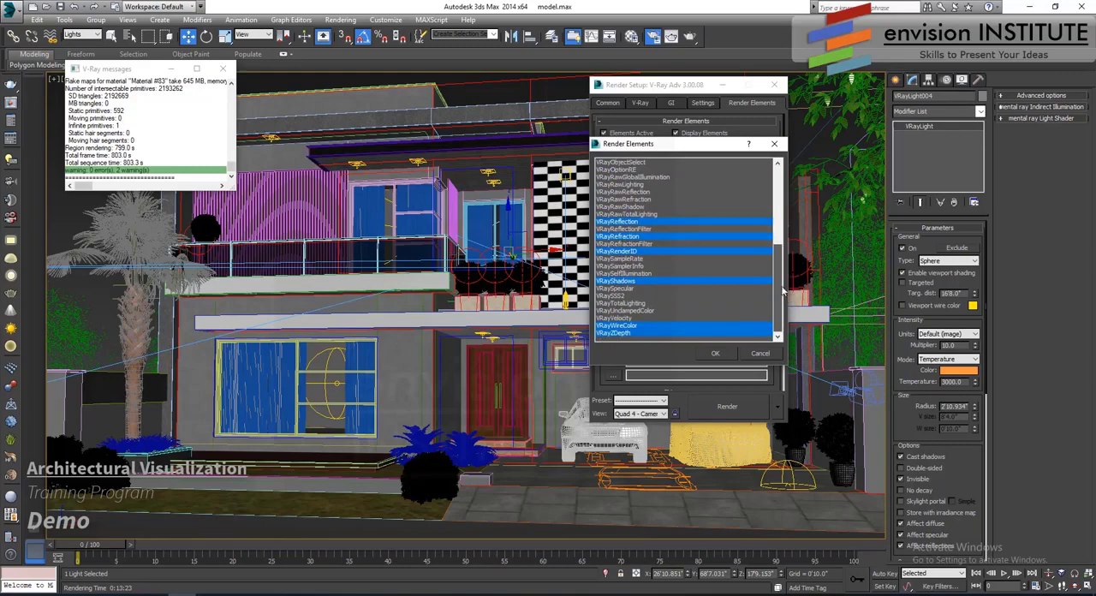
{"action": "left_click_drag", "start_coordinate": [782, 291], "coordinate": [780, 193]}
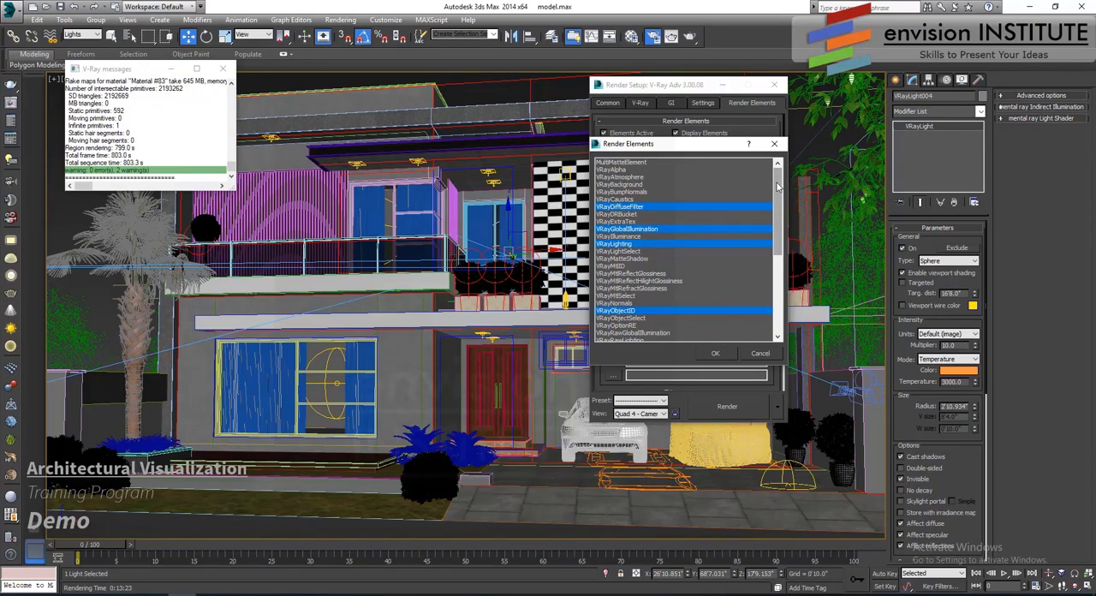
{"action": "left_click", "coordinate": [725, 353]}
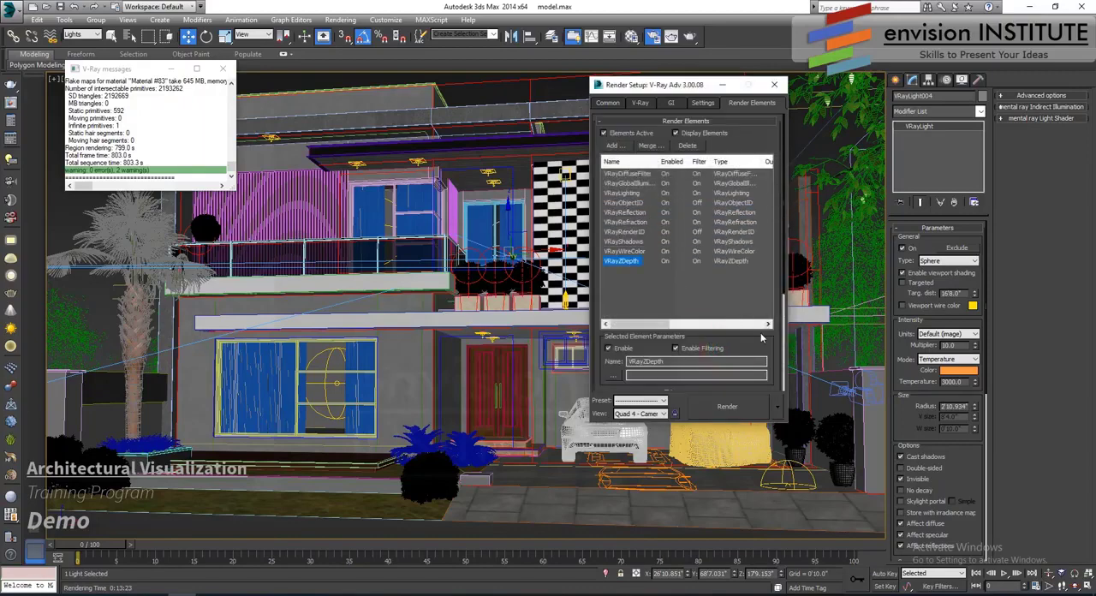
- Set the VRayZDepth element's zdepth min to 5'0" and zdepth max to 500'0"
{"action": "scroll", "coordinate": [757, 340], "scroll_direction": "down", "scroll_amount": 5}
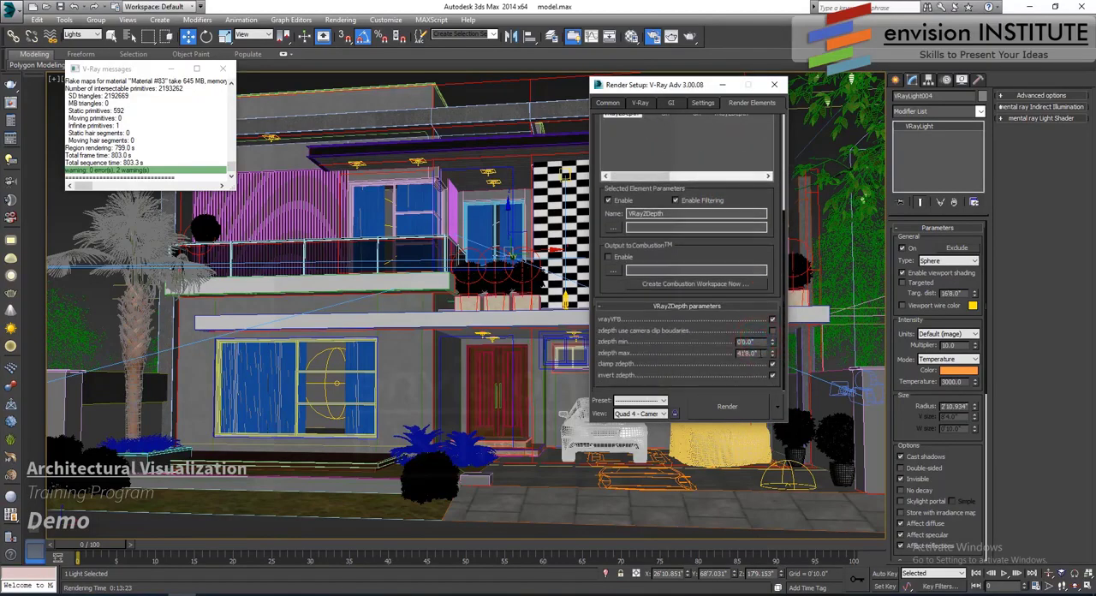
{"action": "double_click", "coordinate": [753, 353]}
{"action": "double_click", "coordinate": [748, 341]}
{"action": "type", "text": "5"}
{"action": "double_click", "coordinate": [750, 353]}
{"action": "type", "text": "500"}
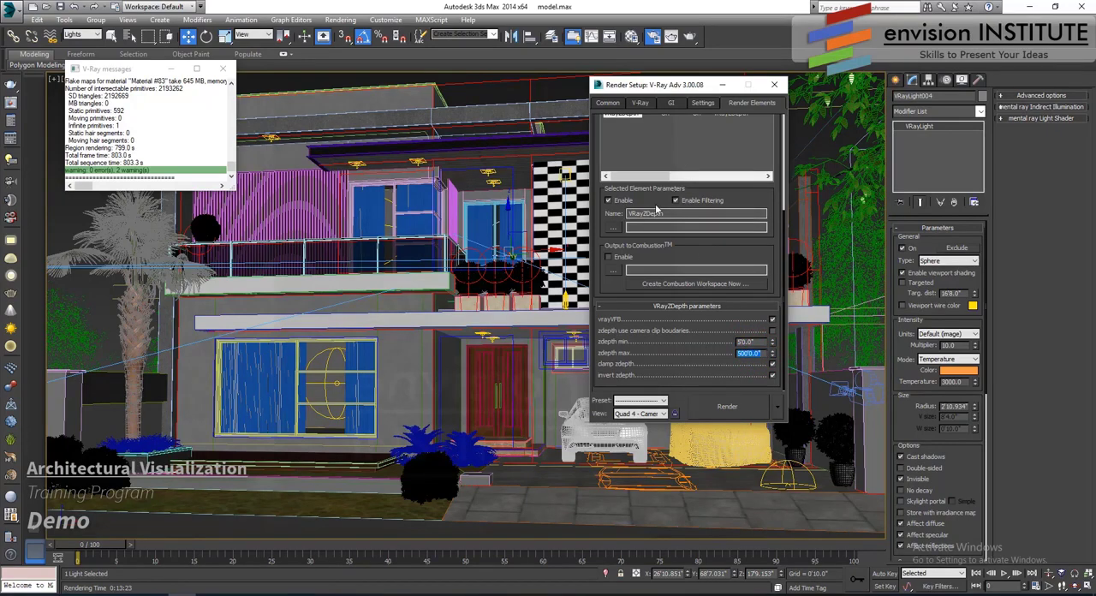
{"action": "scroll", "coordinate": [611, 208], "scroll_direction": "up", "scroll_amount": 5}
- Set the render output width to 1600 pixels with the image aspect locked
{"action": "left_click", "coordinate": [608, 102]}
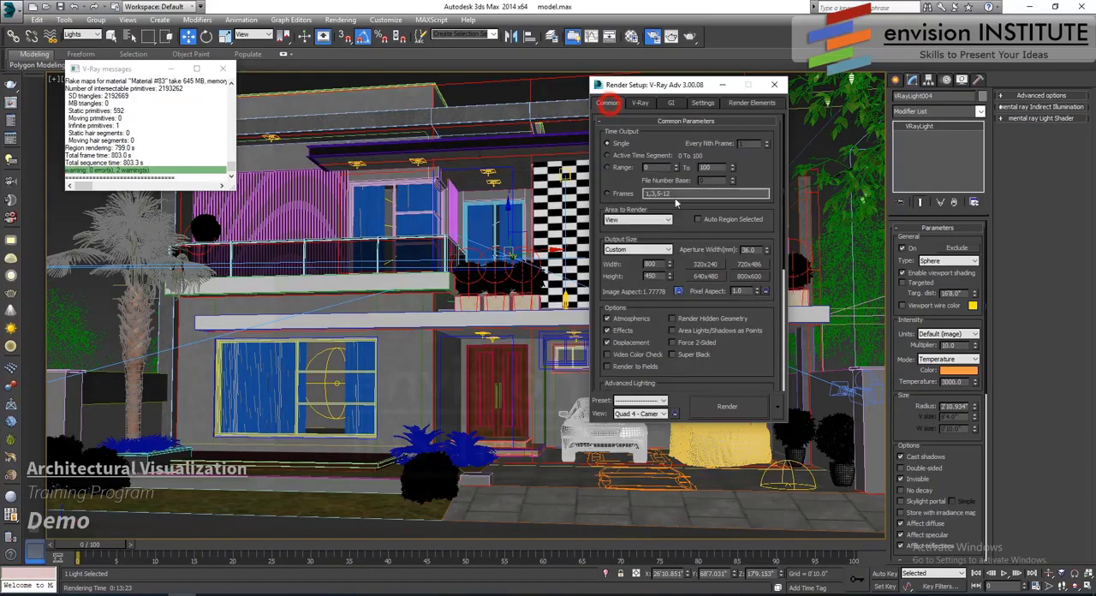
{"action": "double_click", "coordinate": [650, 264]}
{"action": "type", "text": "16"}
{"action": "left_click", "coordinate": [724, 354]}
{"action": "scroll", "coordinate": [724, 354], "scroll_direction": "down", "scroll_amount": 3}
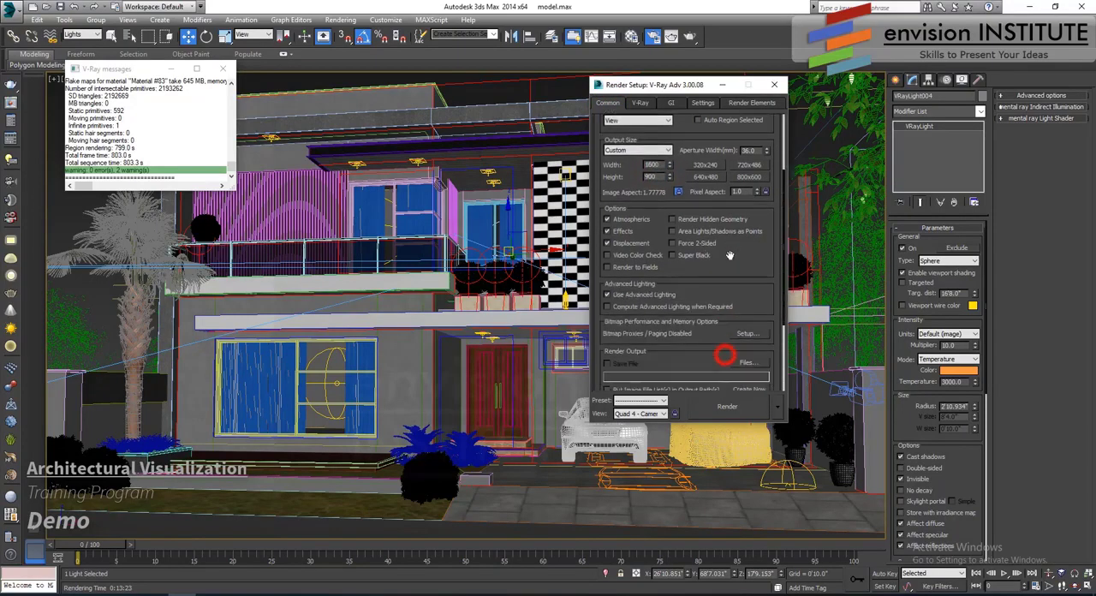
- Set the max subdivs of the V-Ray adaptive image sampler to 6
{"action": "left_click", "coordinate": [640, 103]}
{"action": "mouse_move", "coordinate": [705, 317]}
{"action": "left_mouse_down"}
{"action": "mouse_move", "coordinate": [707, 271]}
{"action": "mouse_move", "coordinate": [702, 313]}
{"action": "left_mouse_up"}
{"action": "left_click", "coordinate": [677, 155]}
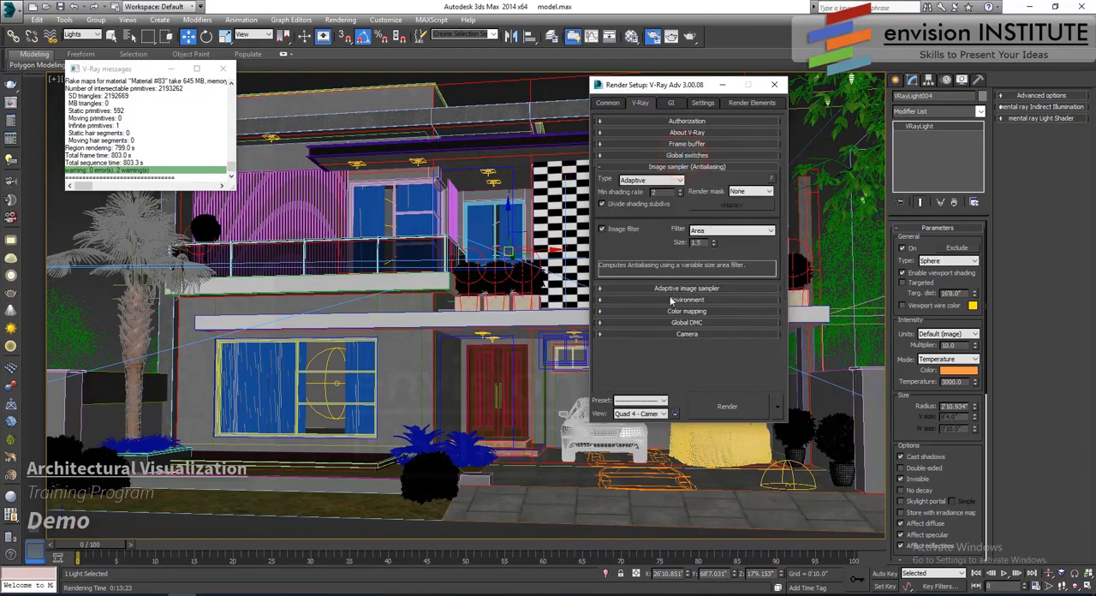
{"action": "left_click", "coordinate": [670, 288]}
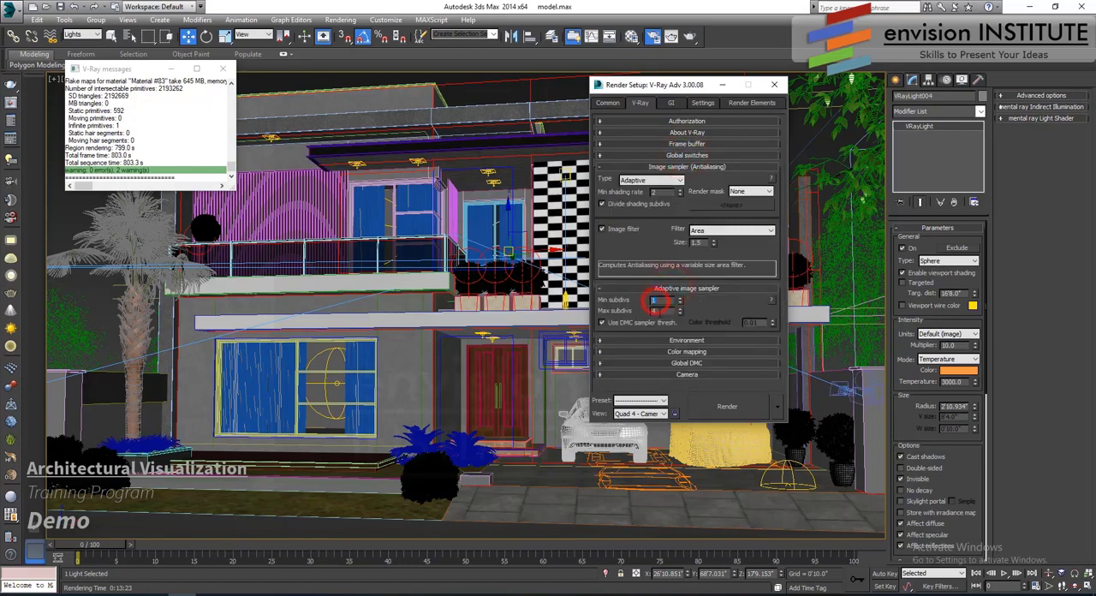
{"action": "double_click", "coordinate": [666, 312]}
{"action": "type", "text": "6"}
{"action": "left_click", "coordinate": [668, 302]}
- Set the render output file to the project's max folder and name it "cam 1 night render"
{"action": "left_click", "coordinate": [613, 107]}
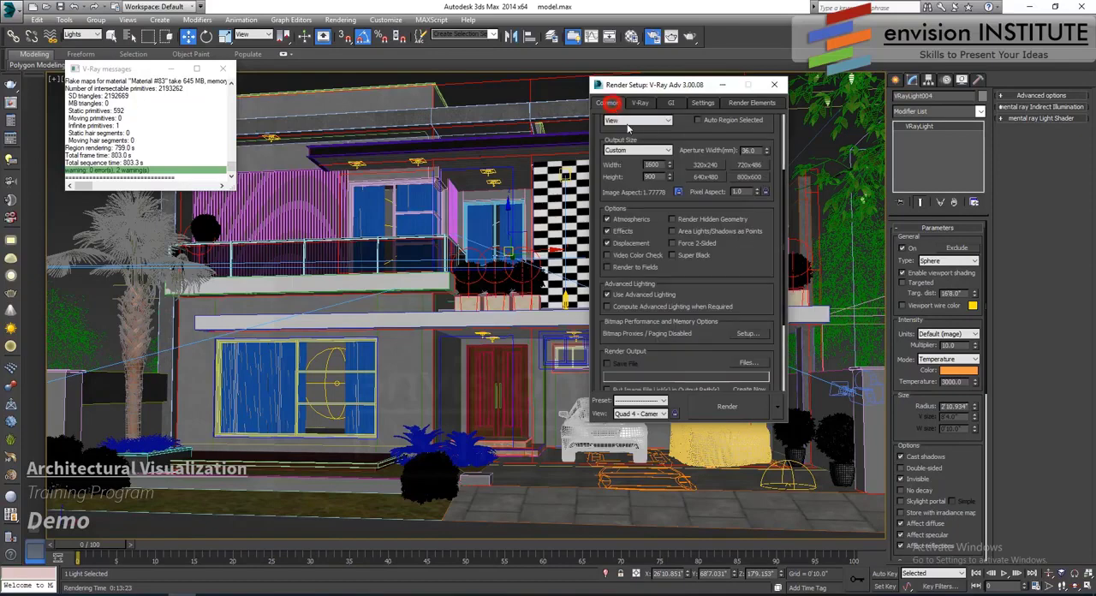
{"action": "left_click_drag", "start_coordinate": [744, 272], "coordinate": [732, 178]}
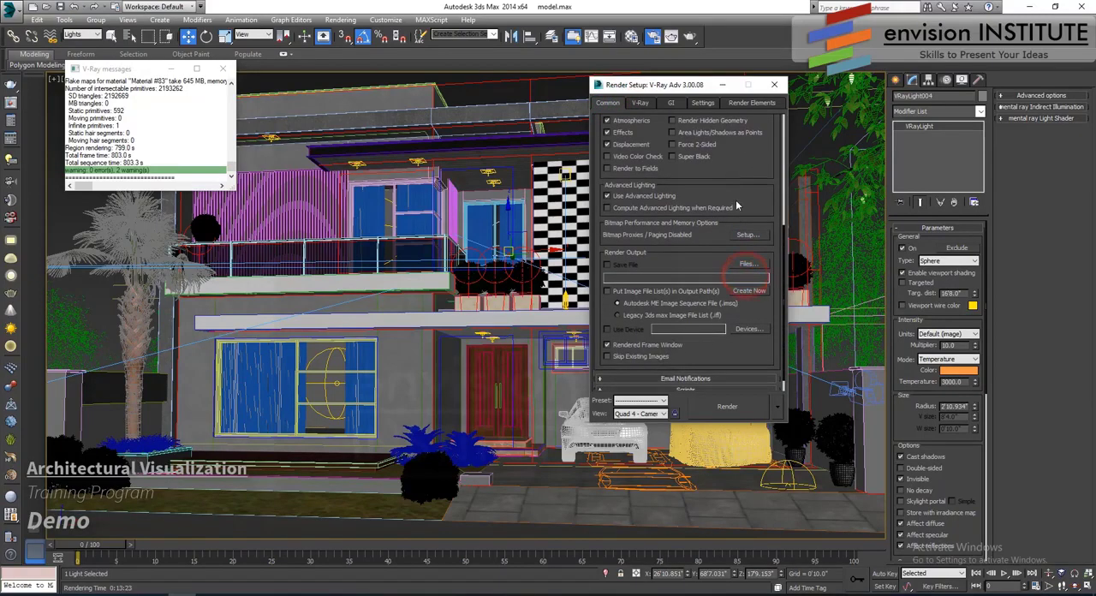
{"action": "left_click", "coordinate": [747, 266]}
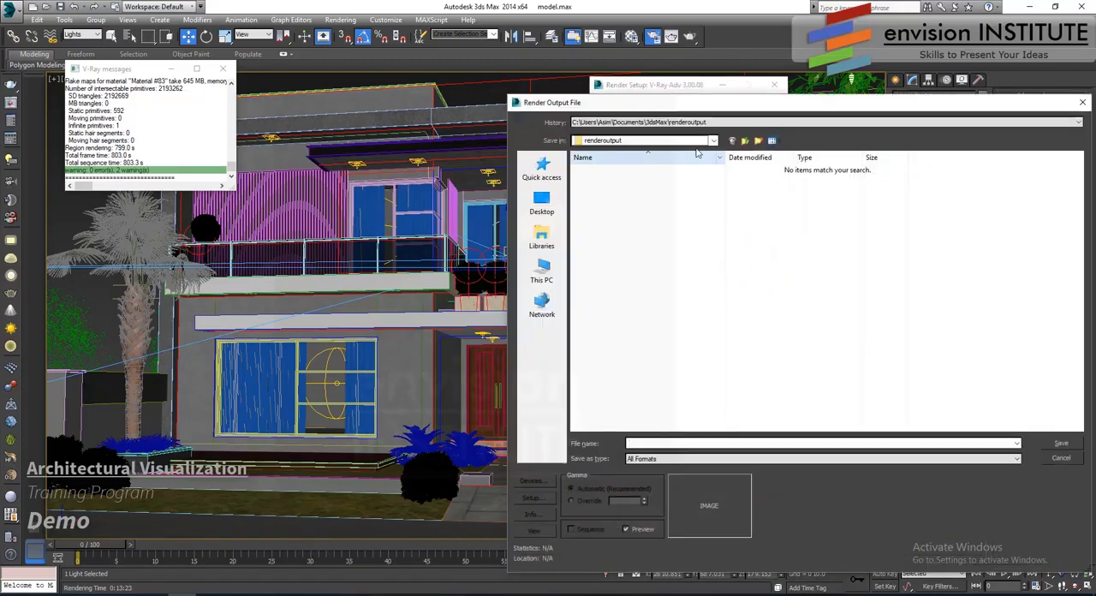
{"action": "left_click", "coordinate": [723, 121]}
{"action": "left_click", "coordinate": [719, 139]}
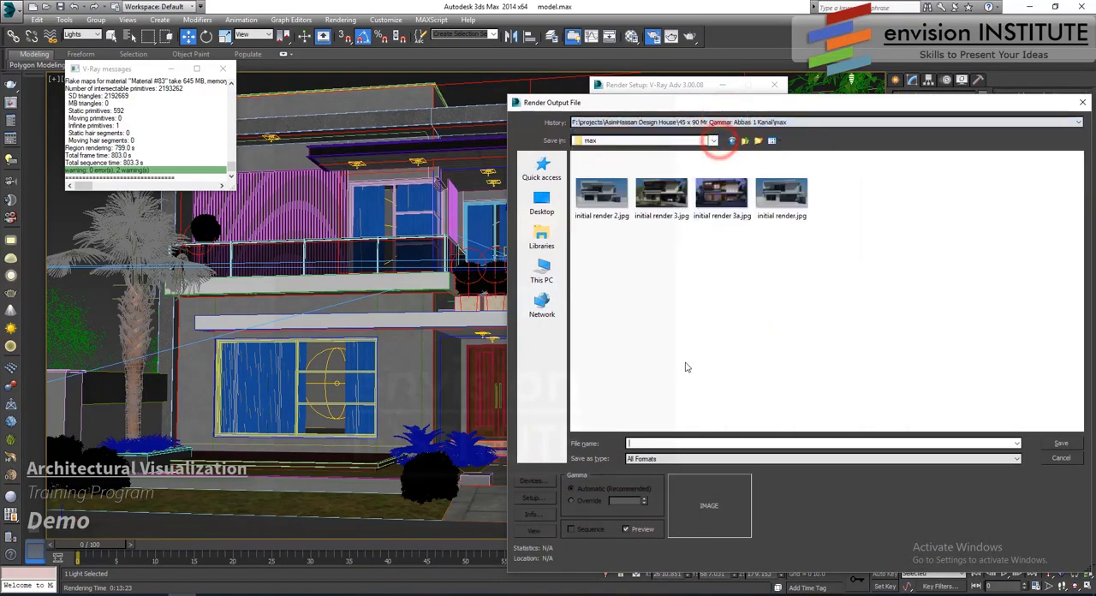
{"action": "left_click", "coordinate": [644, 443]}
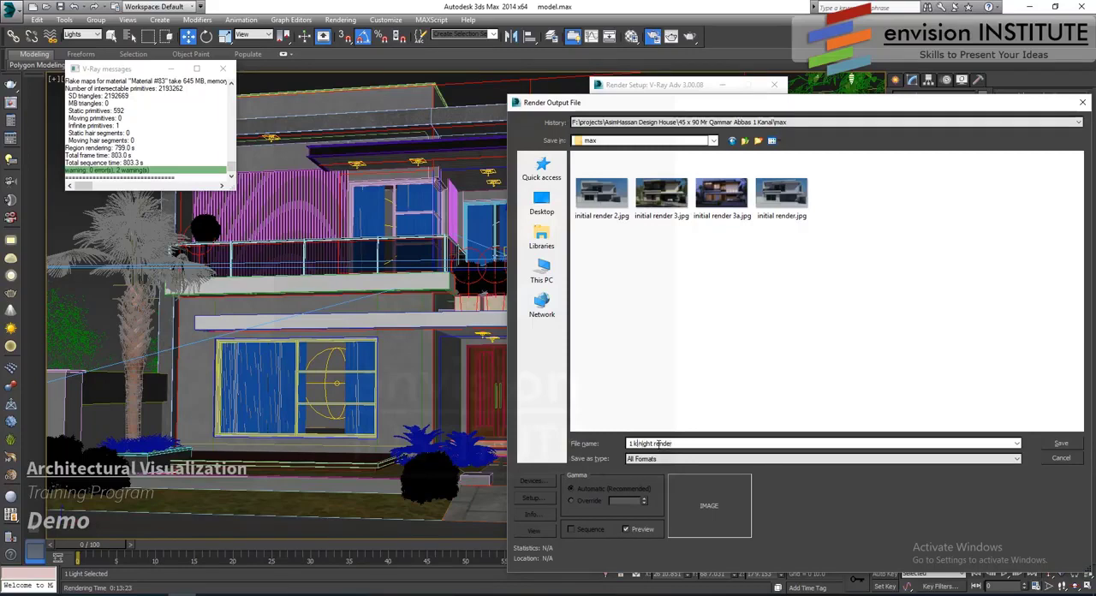
{"action": "key", "text": "BackSpace"}
{"action": "key", "text": "BackSpace"}
{"action": "key", "text": "BackSpace"}
{"action": "type", "text": "cam 1"}
- Save the render output as a TIF image with the alpha channel stored, and close the render setup and V-Ray messages
{"action": "left_click", "coordinate": [983, 458]}
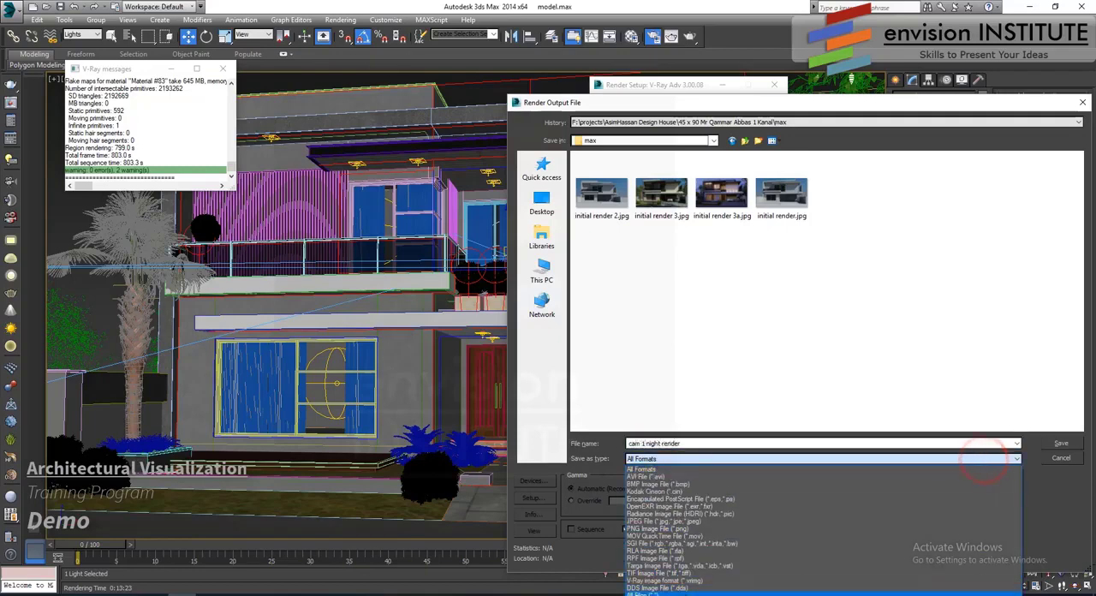
{"action": "left_click", "coordinate": [672, 572]}
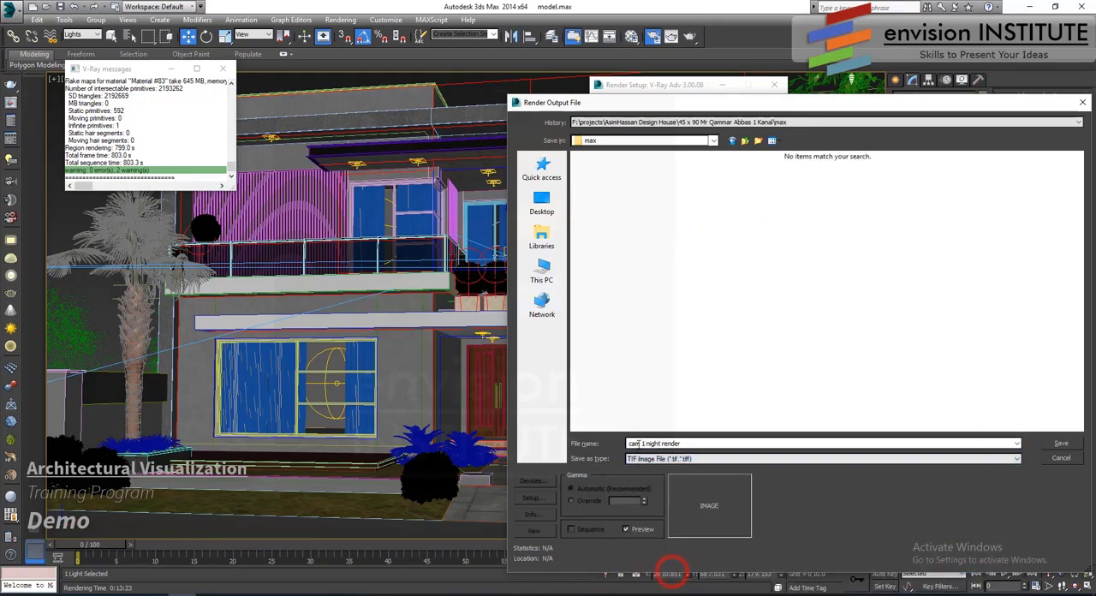
{"action": "left_click", "coordinate": [1060, 445]}
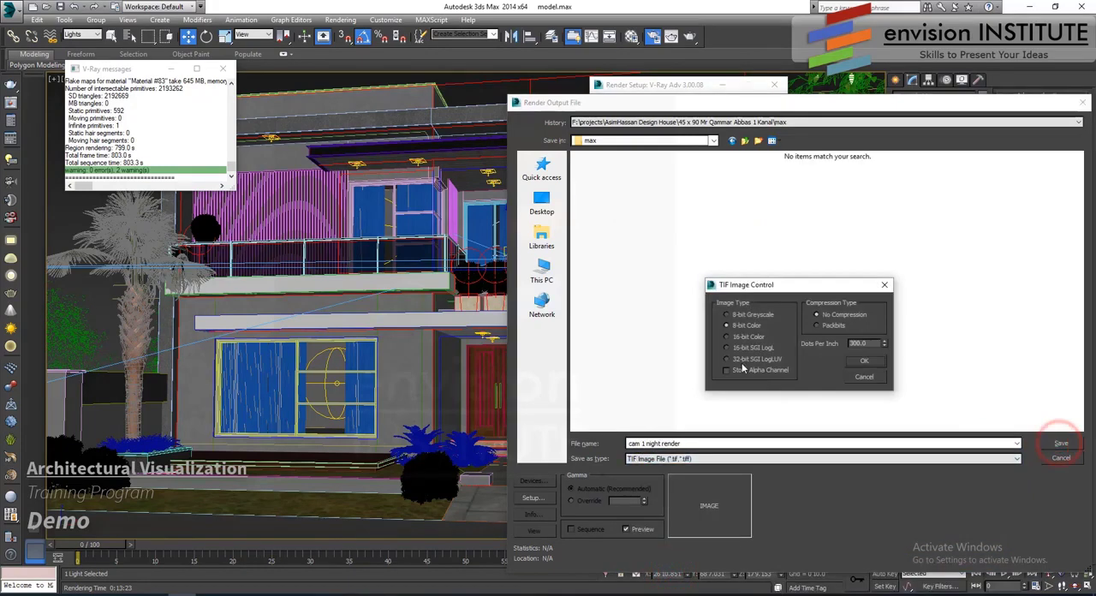
{"action": "left_click", "coordinate": [727, 370]}
{"action": "left_click", "coordinate": [862, 360]}
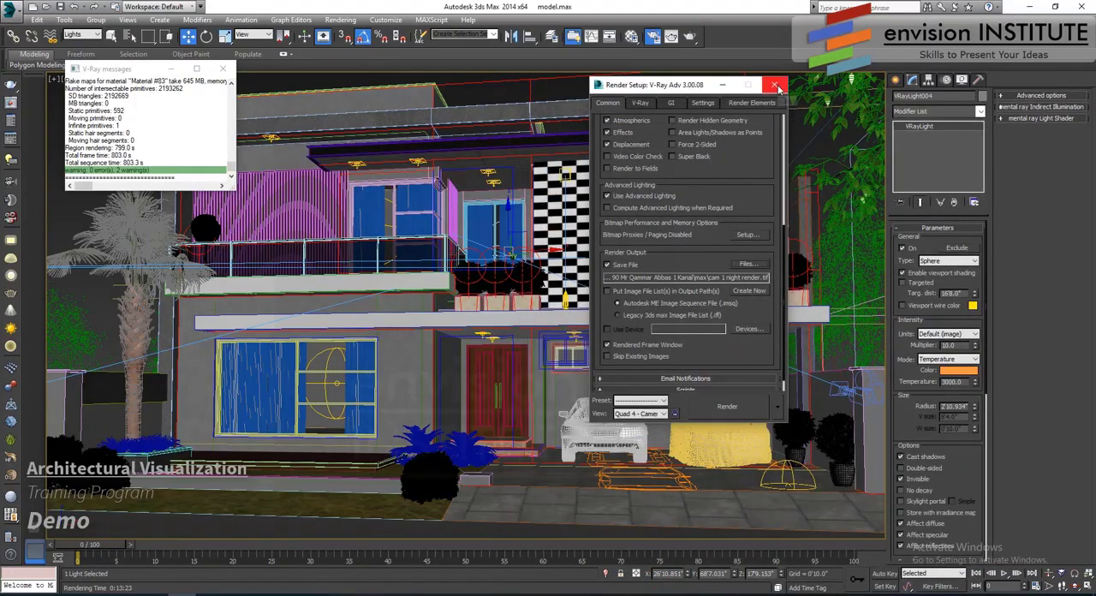
{"action": "left_click", "coordinate": [775, 86]}
{"action": "left_click", "coordinate": [224, 69]}
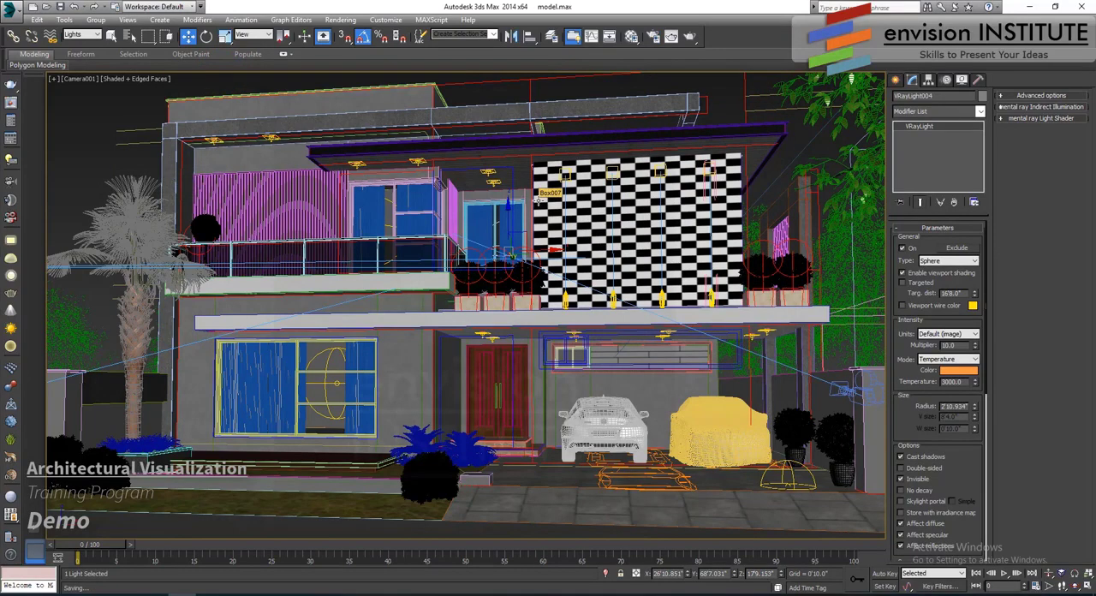
- Turn off Affect reflections for the plane ceiling lights under the upper roof slabs and under the carport slab
{"action": "left_click", "coordinate": [492, 181]}
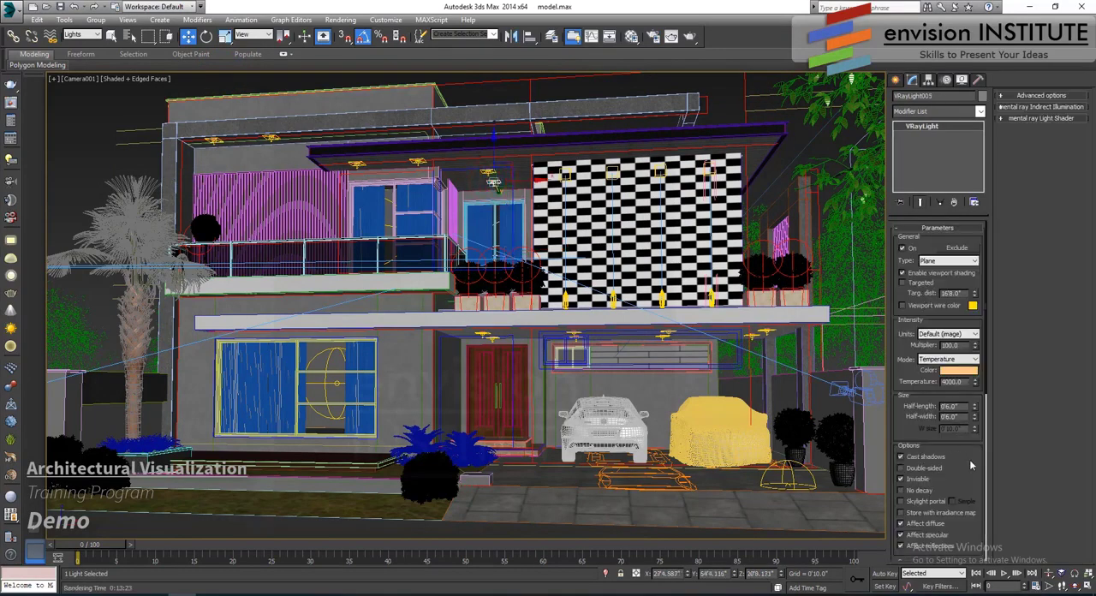
{"action": "scroll", "coordinate": [971, 465], "scroll_direction": "down", "scroll_amount": 3}
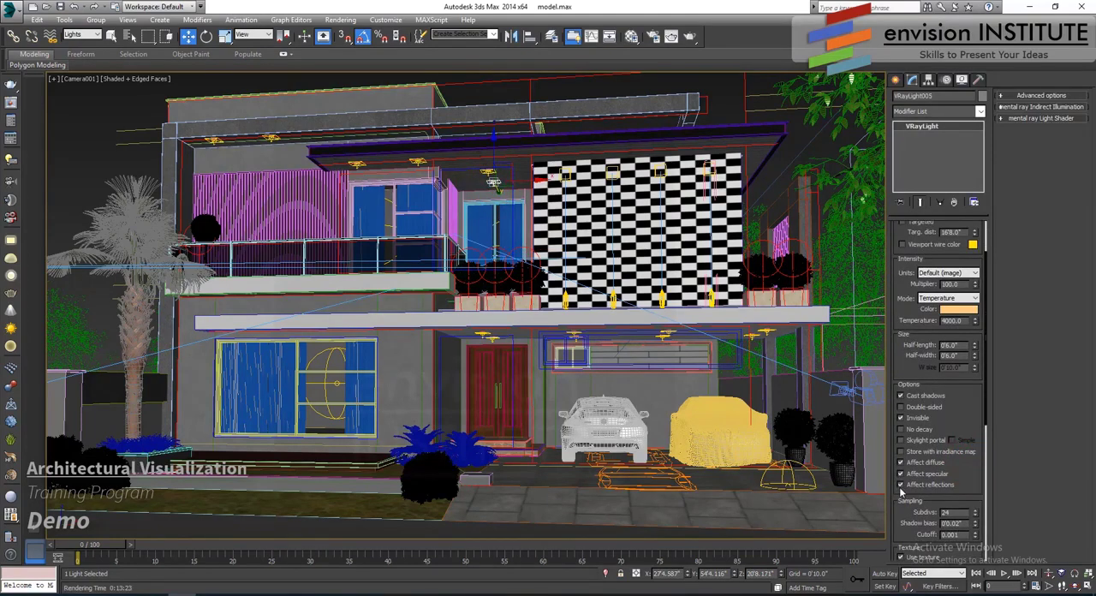
{"action": "left_click", "coordinate": [900, 484]}
{"action": "left_click", "coordinate": [418, 162]}
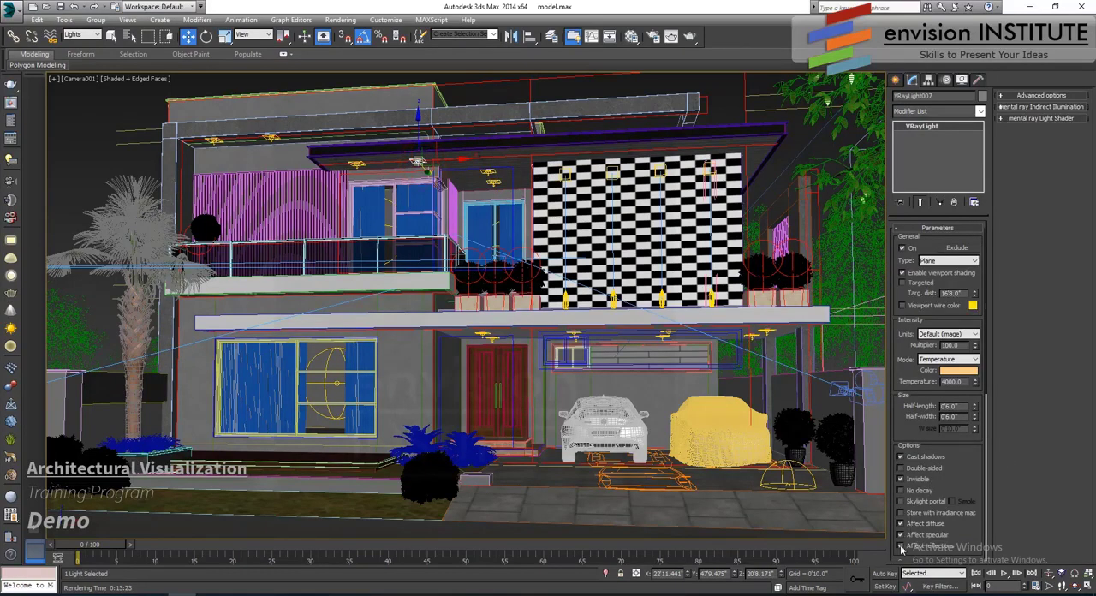
{"action": "left_click", "coordinate": [901, 546]}
{"action": "left_click", "coordinate": [668, 332]}
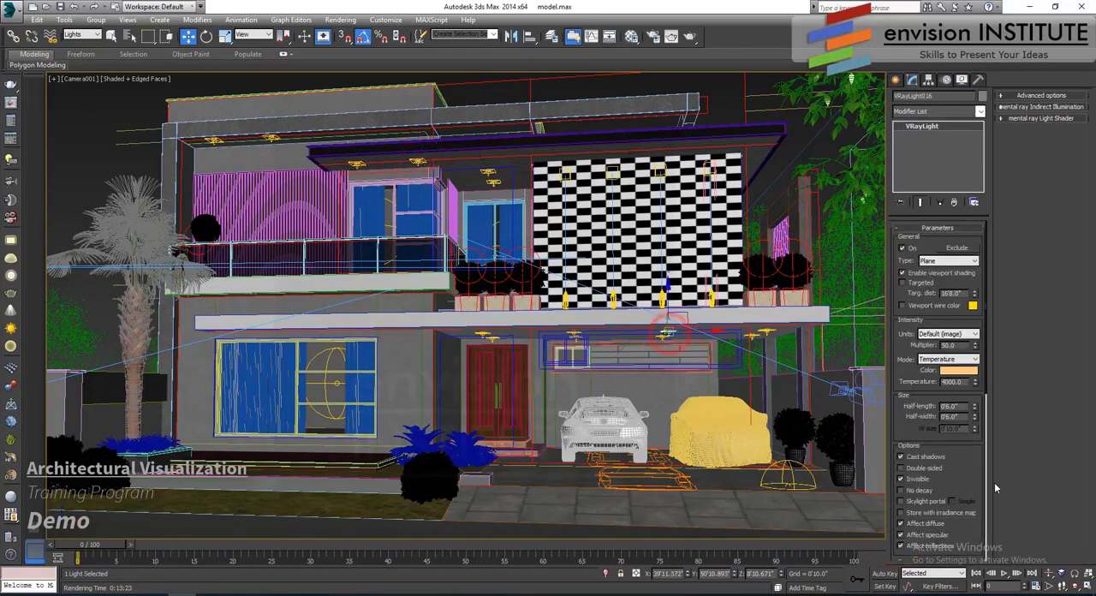
{"action": "left_click", "coordinate": [900, 546]}
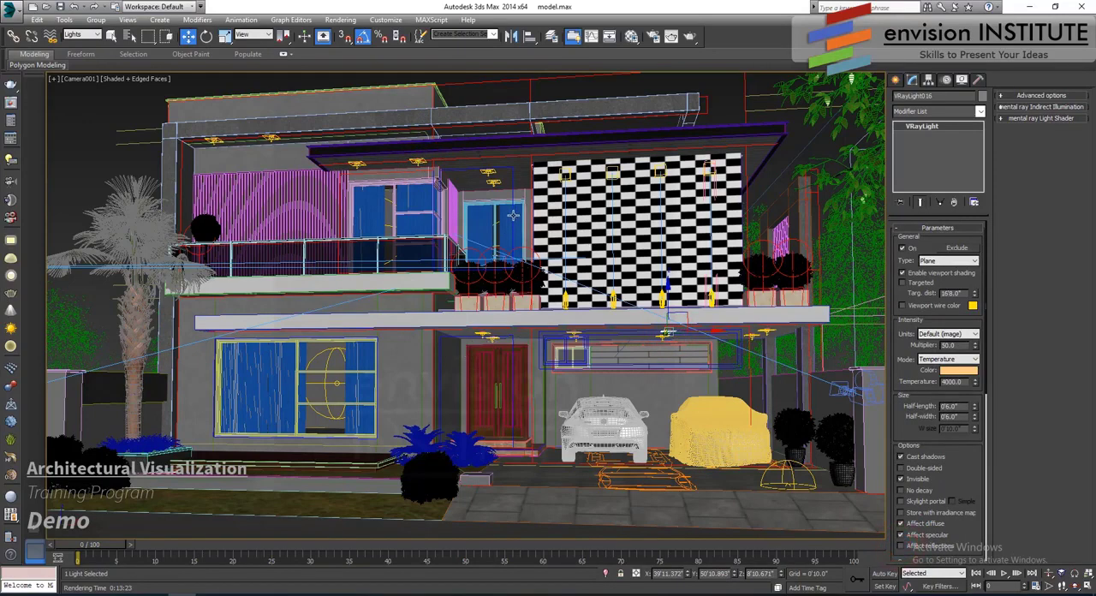
{"action": "left_click", "coordinate": [496, 92]}
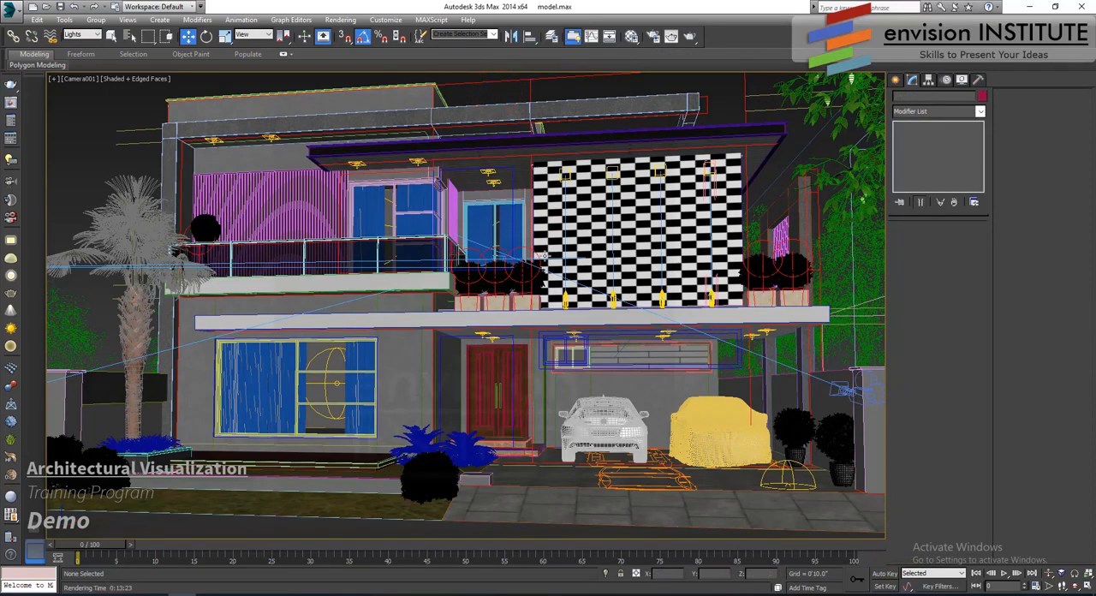
- In the top view, draw a VRayLight plane over the road in front of the lawn, about 4'5" half-length and 5'11" half-width
{"action": "key", "text": "t"}
{"action": "left_click", "coordinate": [896, 79]}
{"action": "left_click", "coordinate": [925, 97]}
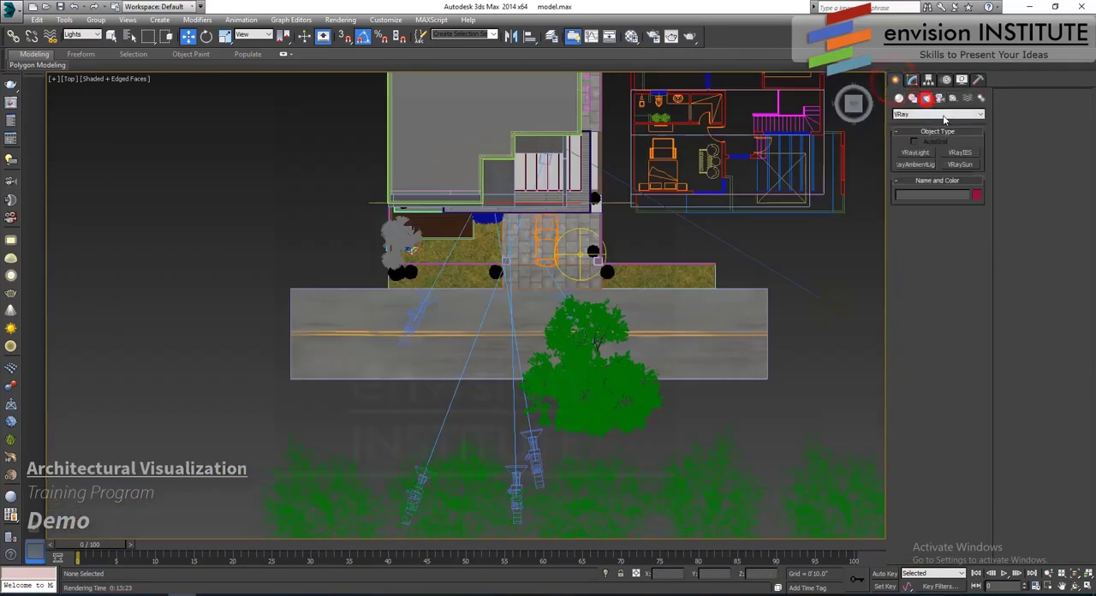
{"action": "left_click", "coordinate": [944, 115]}
{"action": "left_click", "coordinate": [935, 140]}
{"action": "left_click", "coordinate": [915, 153]}
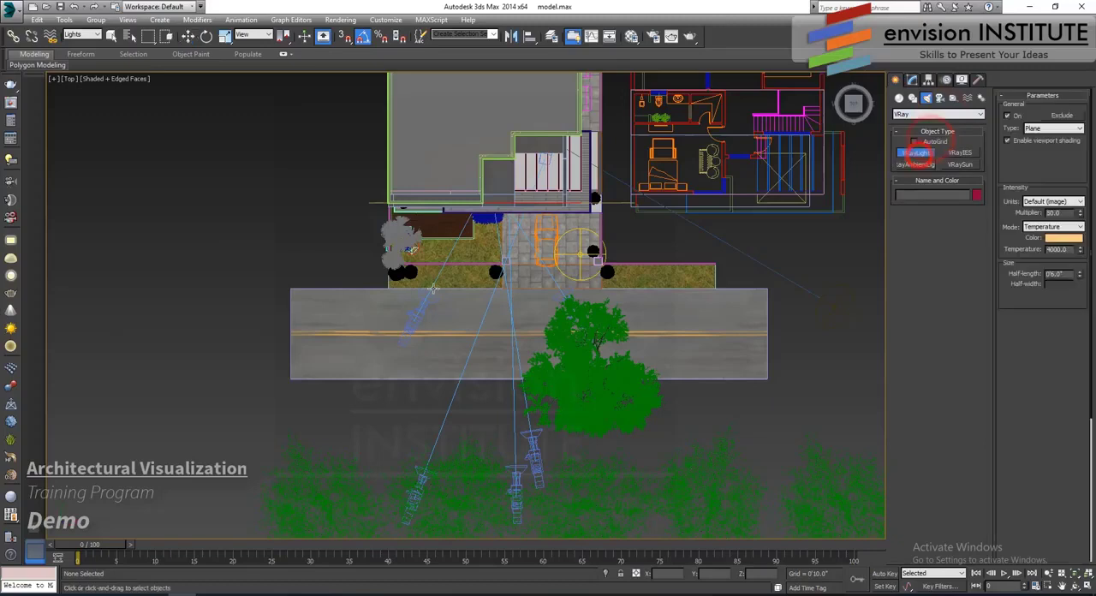
{"action": "left_click_drag", "start_coordinate": [437, 291], "coordinate": [480, 346]}
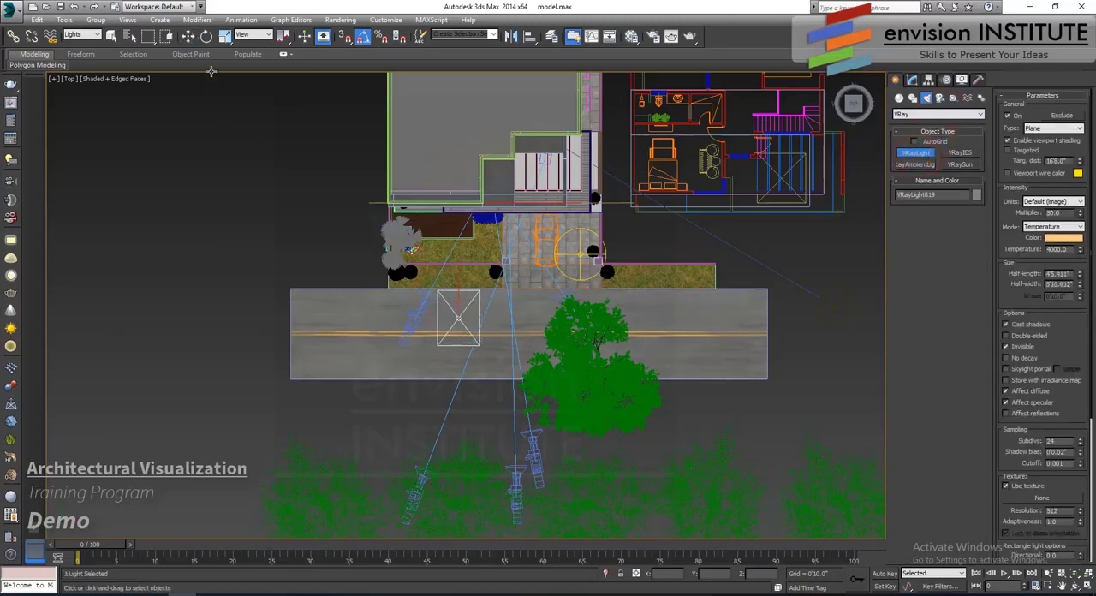
- Shift the road light slightly along the road in plan, lock the selection, and raise the light to about 15' in the Camera001 view
{"action": "left_click", "coordinate": [189, 36]}
{"action": "left_click_drag", "start_coordinate": [476, 303], "coordinate": [458, 318]}
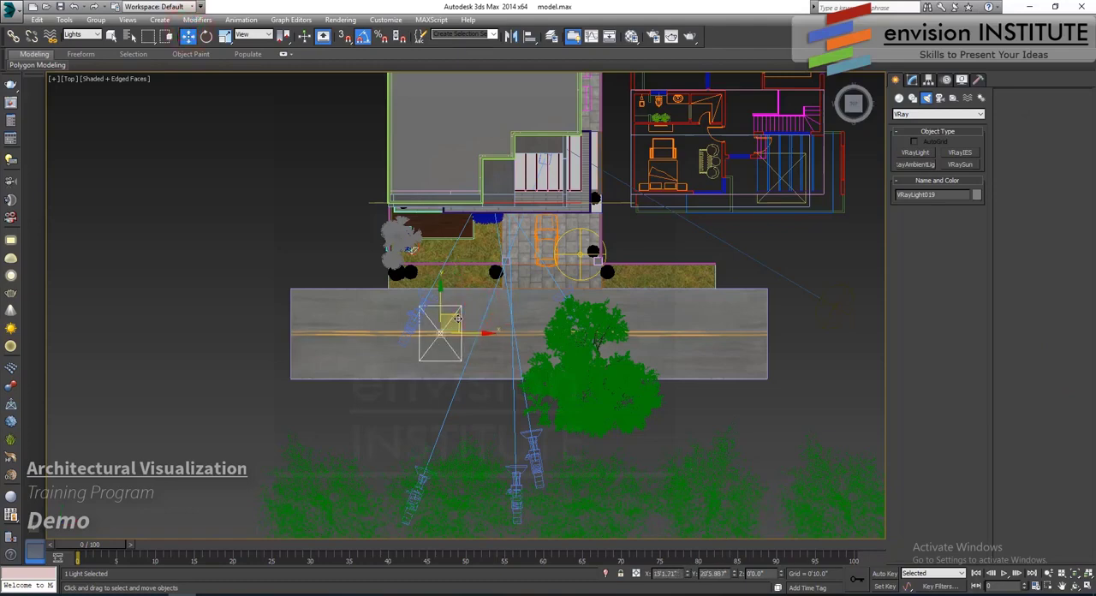
{"action": "key", "text": "c"}
{"action": "double_click", "coordinate": [512, 220]}
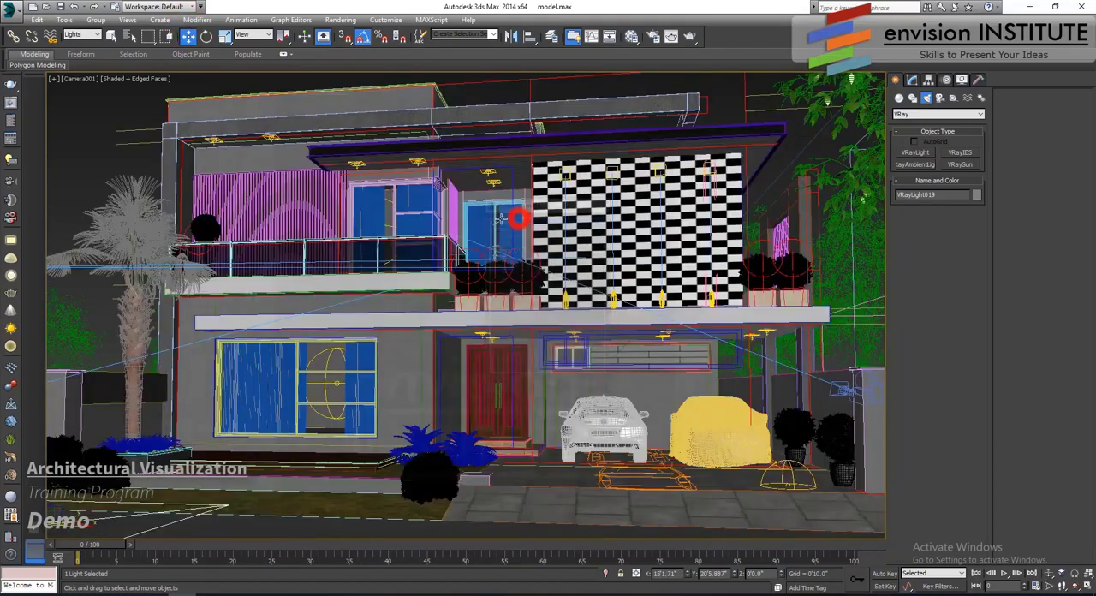
{"action": "right_click", "coordinate": [298, 350]}
{"action": "left_click", "coordinate": [205, 404]}
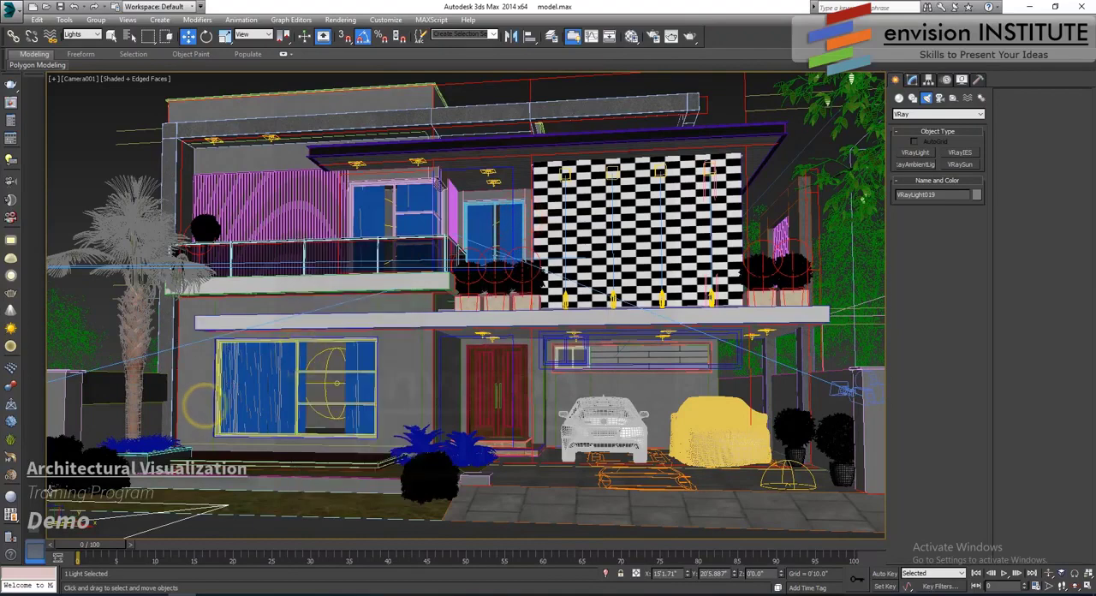
{"action": "key", "text": "space"}
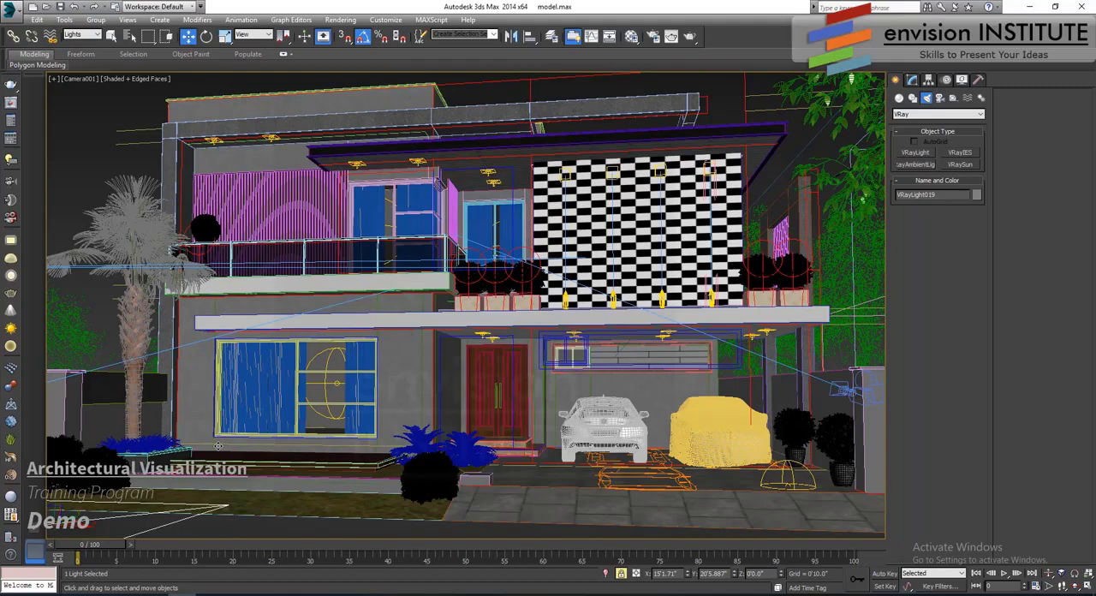
{"action": "left_click_drag", "start_coordinate": [219, 445], "coordinate": [272, 42]}
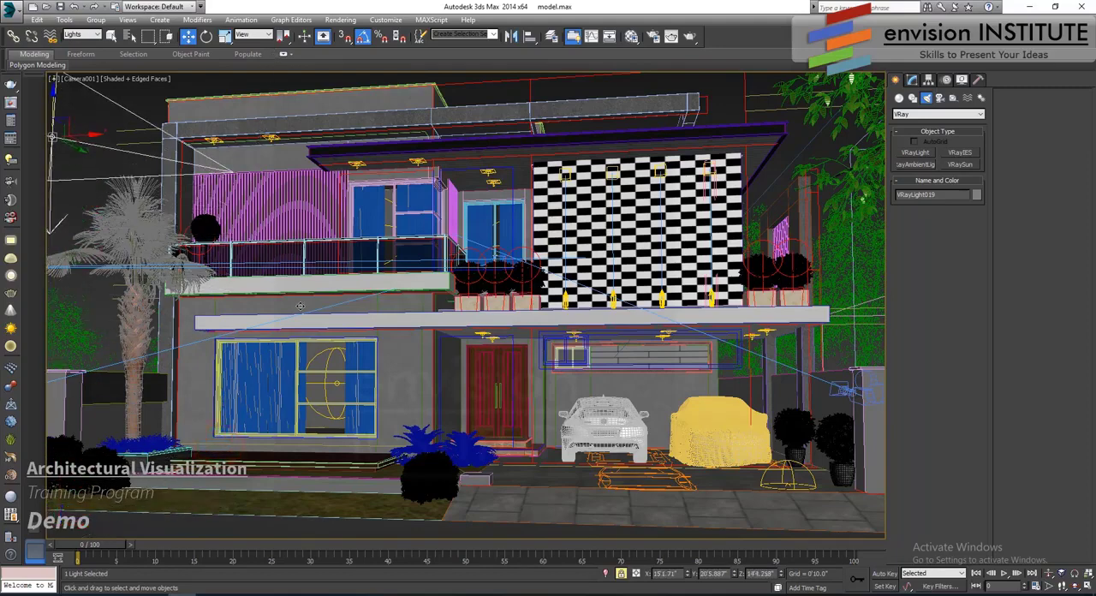
- Set the road light's multiplier to 10 and lower the light to a height of about 13'5"
{"action": "left_click", "coordinate": [911, 79]}
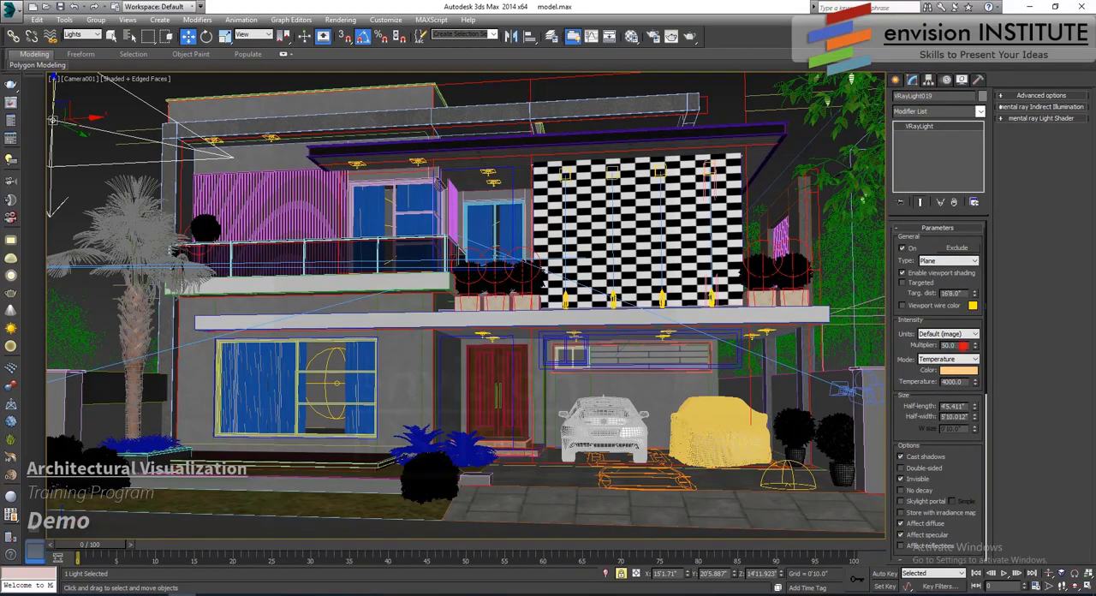
{"action": "type", "text": "10"}
{"action": "key", "text": "Return"}
{"action": "left_click_drag", "start_coordinate": [974, 384], "coordinate": [976, 375]}
{"action": "left_click_drag", "start_coordinate": [54, 86], "coordinate": [53, 128]}
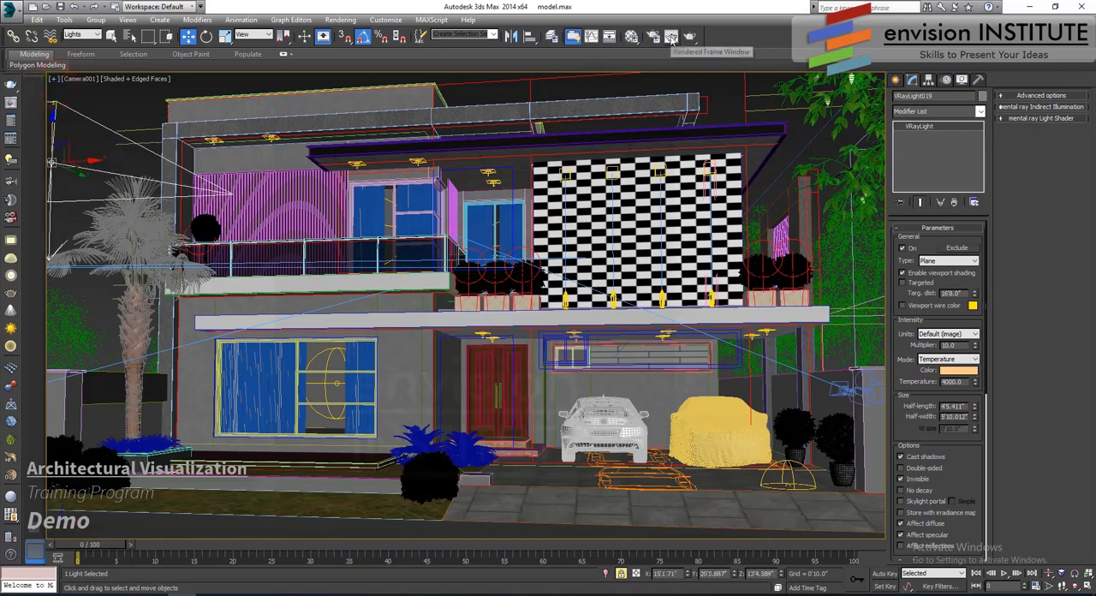
- Set the render output width to 800 with the image aspect kept
{"action": "left_click", "coordinate": [653, 38]}
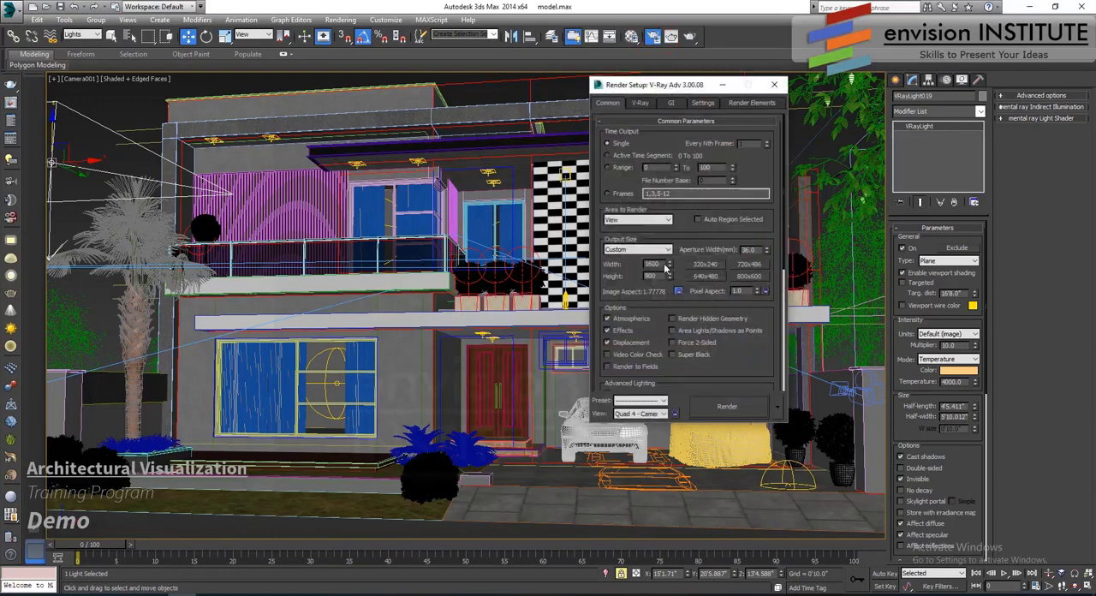
{"action": "double_click", "coordinate": [652, 264]}
{"action": "type", "text": "800"}
{"action": "key", "text": "Return"}
- Turn off saving of the render file and deactivate the render elements and their display
{"action": "scroll", "coordinate": [733, 374], "scroll_direction": "down", "scroll_amount": 3}
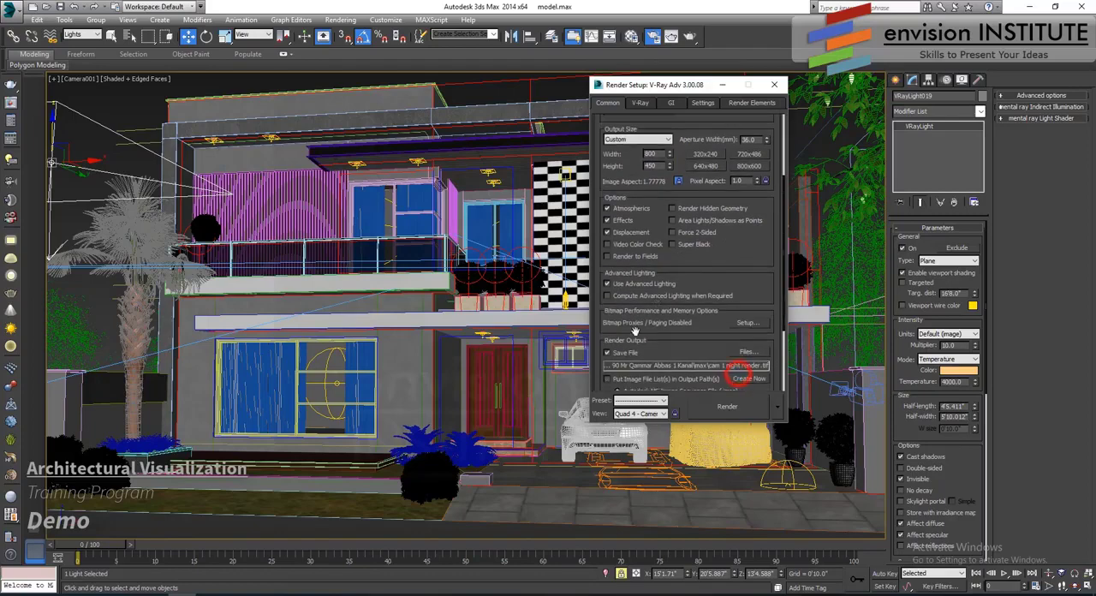
{"action": "left_click", "coordinate": [611, 352]}
{"action": "left_click", "coordinate": [757, 103]}
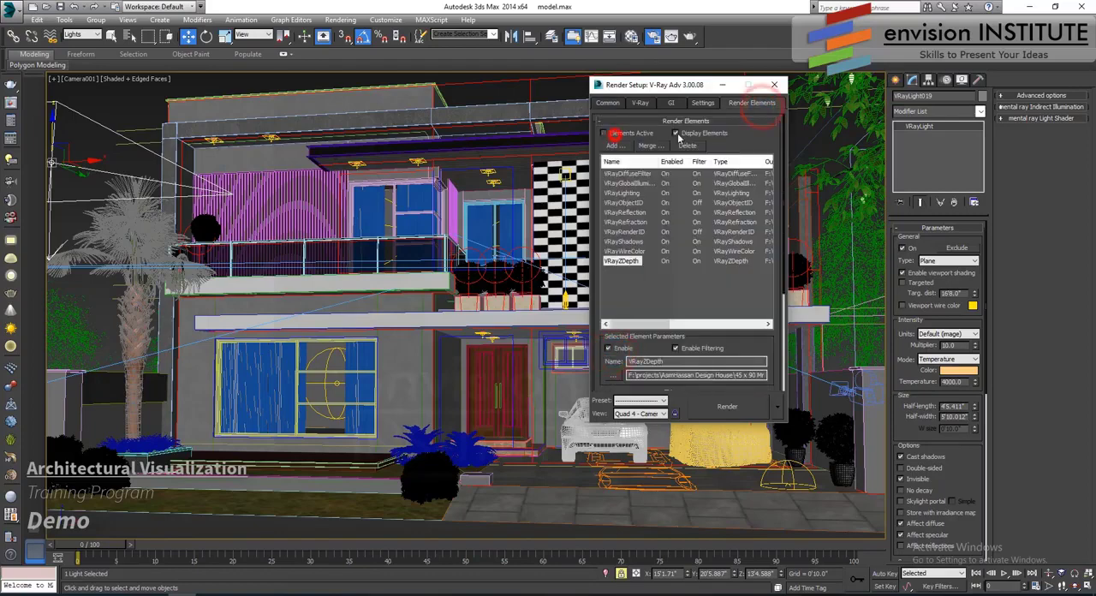
{"action": "left_click", "coordinate": [774, 85]}
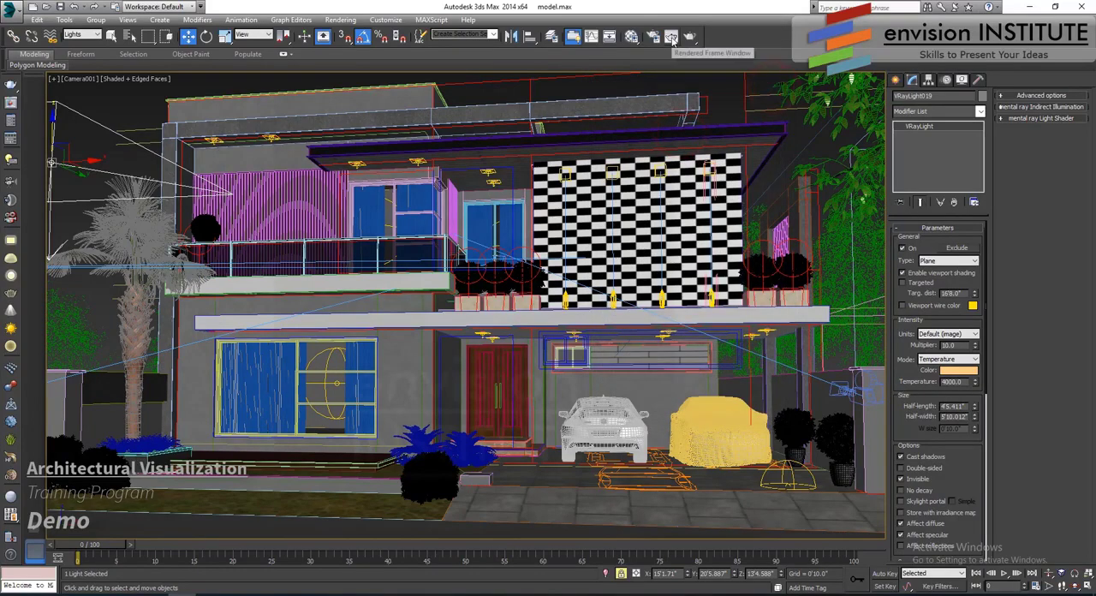
- Test-render a full-height region over the palm tree side of the house, then stop it and close the render windows
{"action": "left_click", "coordinate": [672, 39]}
{"action": "left_click", "coordinate": [147, 166]}
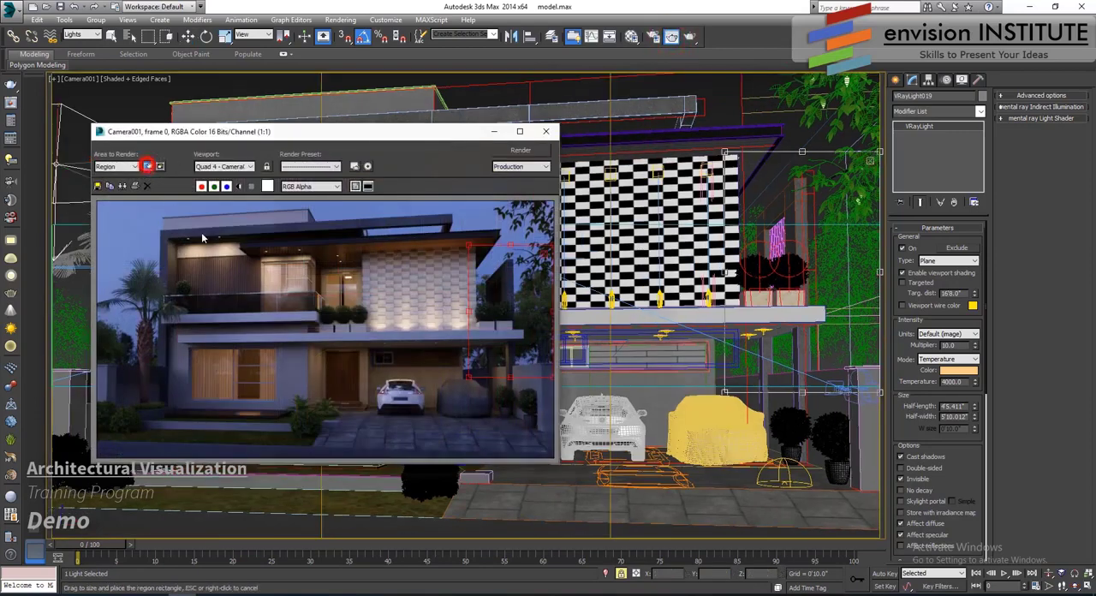
{"action": "left_click_drag", "start_coordinate": [500, 296], "coordinate": [127, 251]}
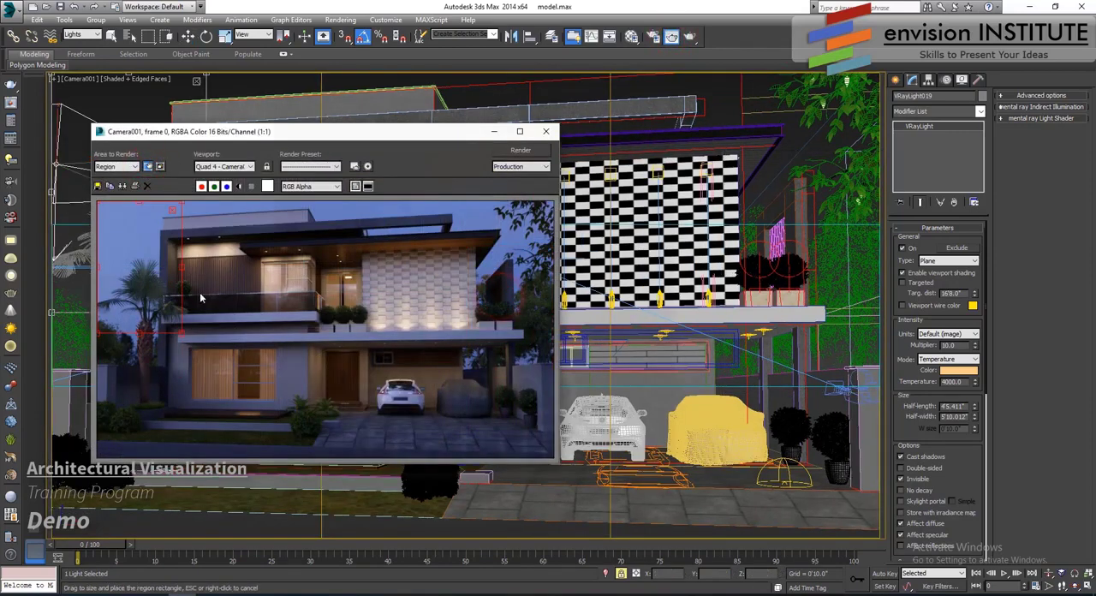
{"action": "left_click", "coordinate": [504, 151]}
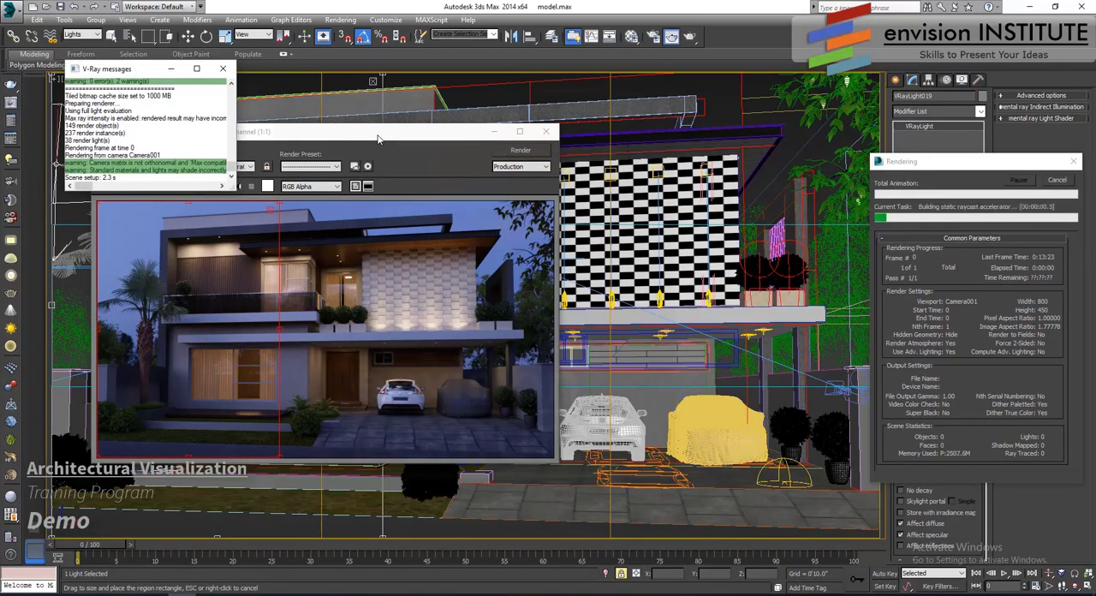
{"action": "left_click", "coordinate": [1057, 180]}
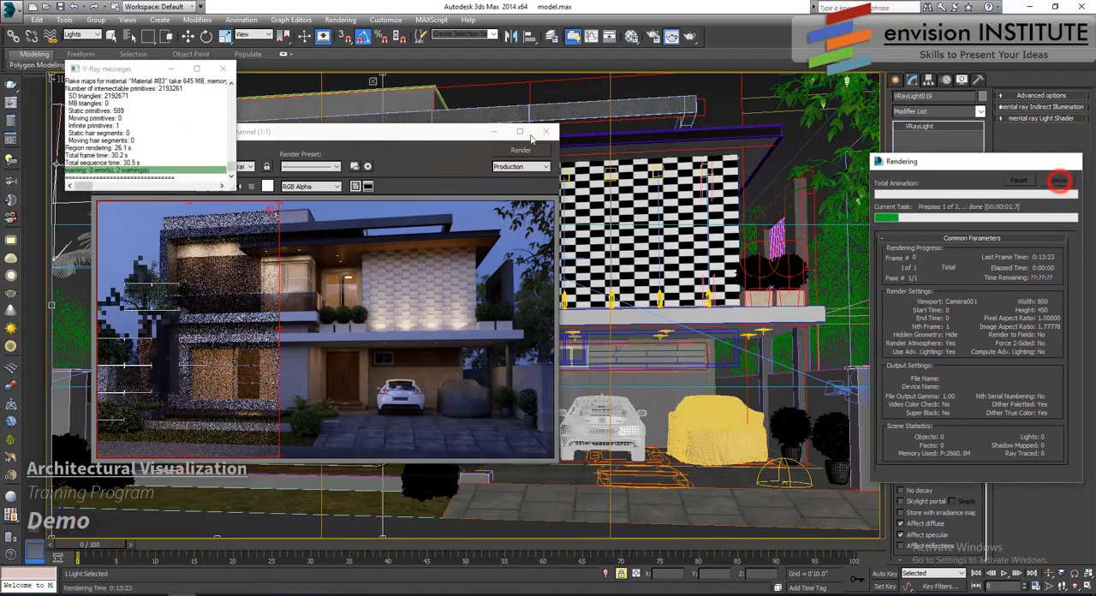
{"action": "left_click", "coordinate": [545, 131]}
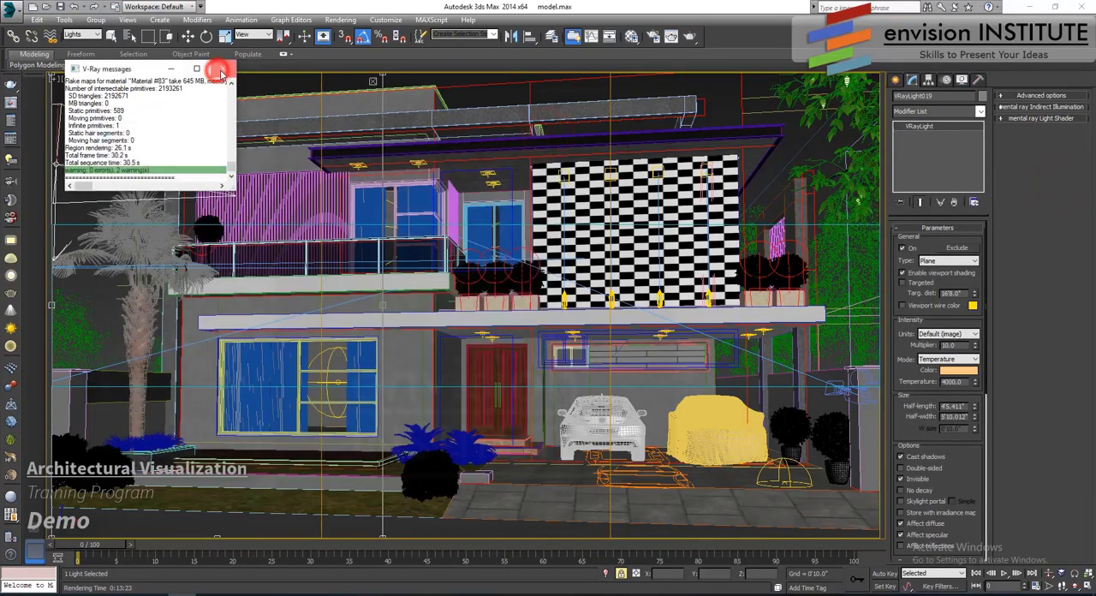
{"action": "left_click", "coordinate": [221, 69]}
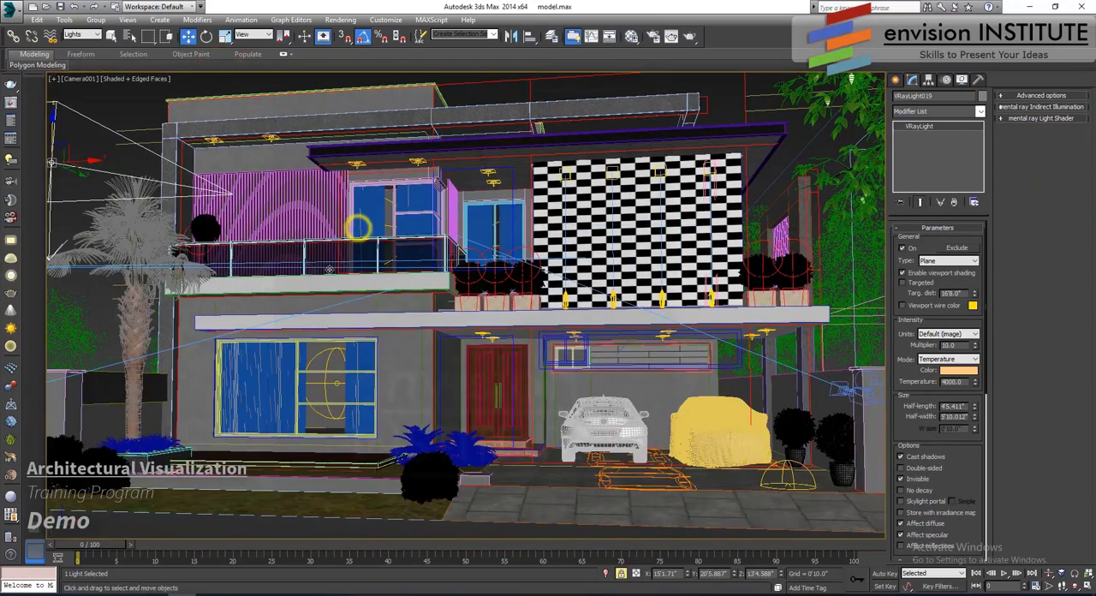
- In the top view, shrink the road light to about 3'3.5" half-length and 4'7.3" half-width and shift it slightly toward the palm side
{"action": "key", "text": "t"}
{"action": "key", "text": "z"}
{"action": "scroll", "coordinate": [361, 303], "scroll_direction": "down", "scroll_amount": 5}
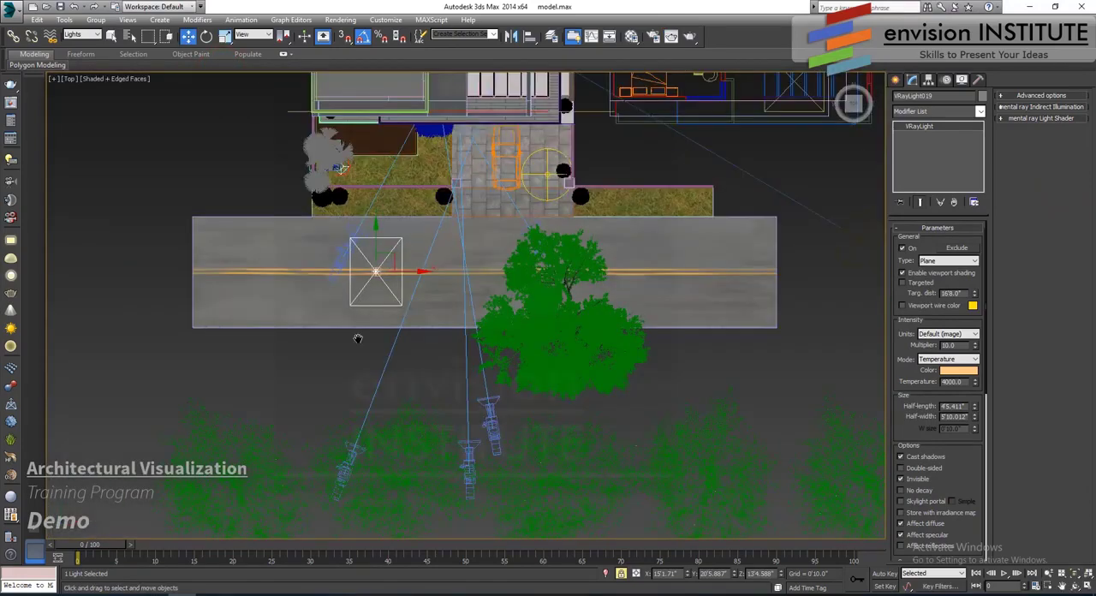
{"action": "scroll", "coordinate": [358, 338], "scroll_direction": "up", "scroll_amount": 2}
{"action": "left_click_drag", "start_coordinate": [976, 407], "coordinate": [976, 425]}
{"action": "left_click_drag", "start_coordinate": [412, 298], "coordinate": [406, 298]}
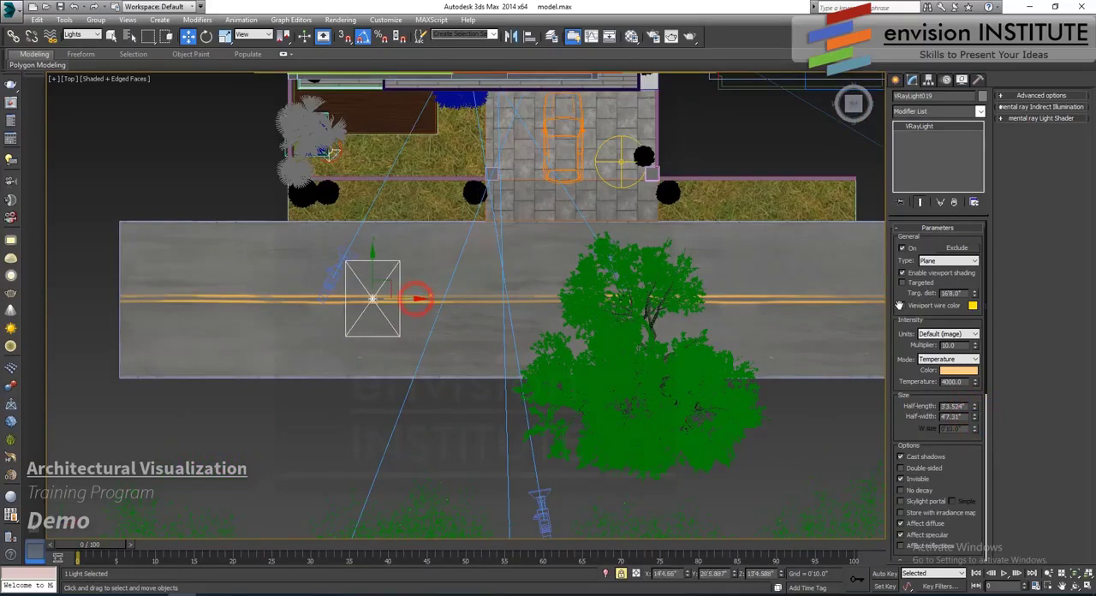
- Set the road light's multiplier to 20 and check the light's height in the front and left views
{"action": "type", "text": "20"}
{"action": "key", "text": "Return"}
{"action": "right_click", "coordinate": [476, 282]}
{"action": "left_click", "coordinate": [445, 327]}
{"action": "key", "text": "f"}
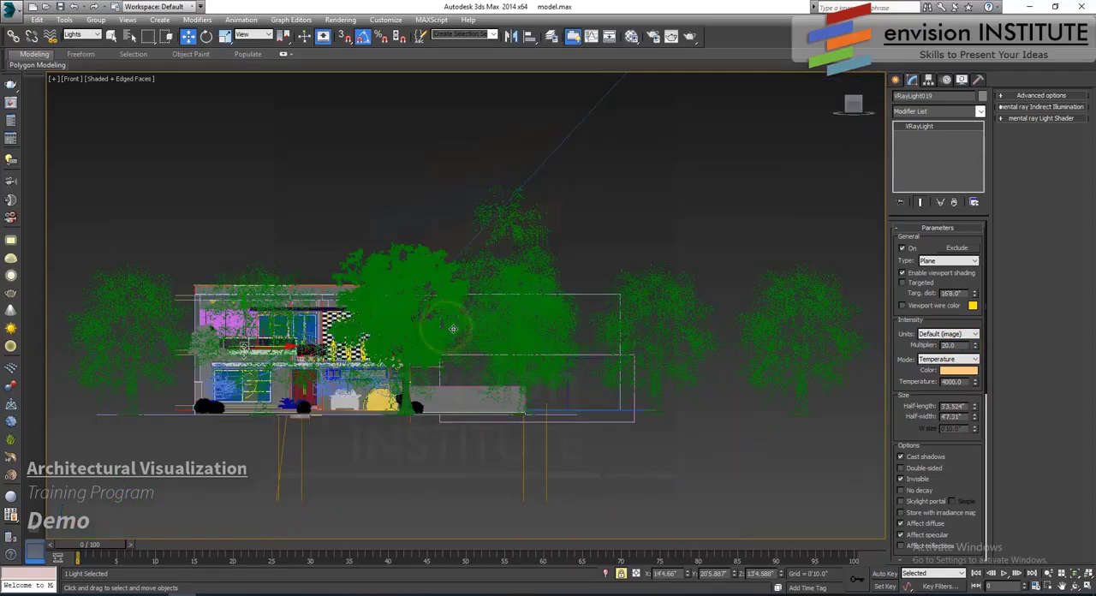
{"action": "key", "text": "z"}
{"action": "key", "text": "l"}
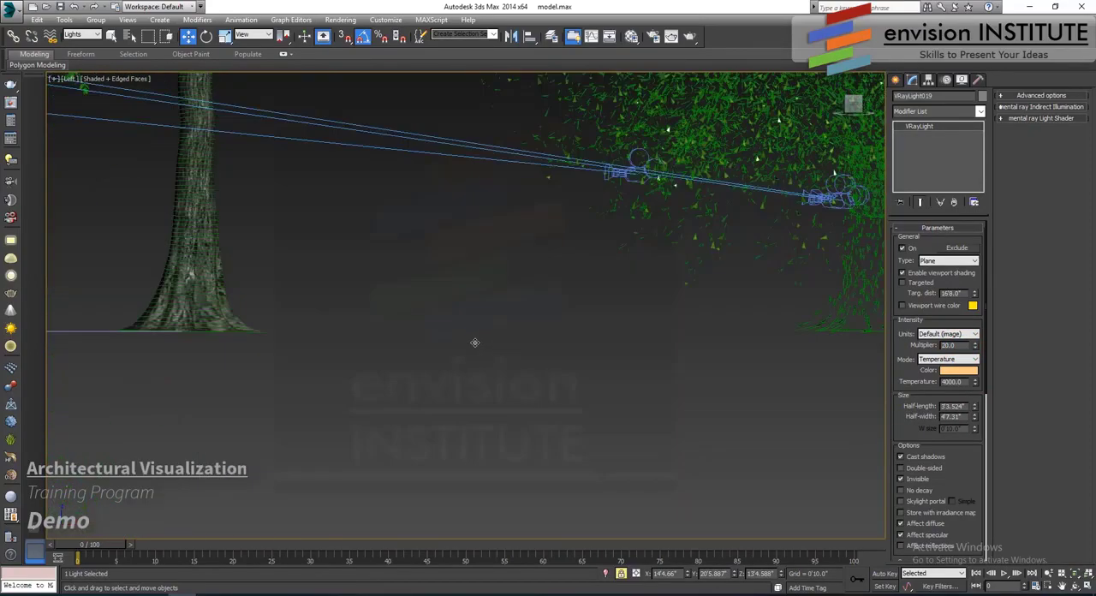
{"action": "scroll", "coordinate": [475, 342], "scroll_direction": "down", "scroll_amount": 10}
{"action": "scroll", "coordinate": [505, 340], "scroll_direction": "up", "scroll_amount": 2}
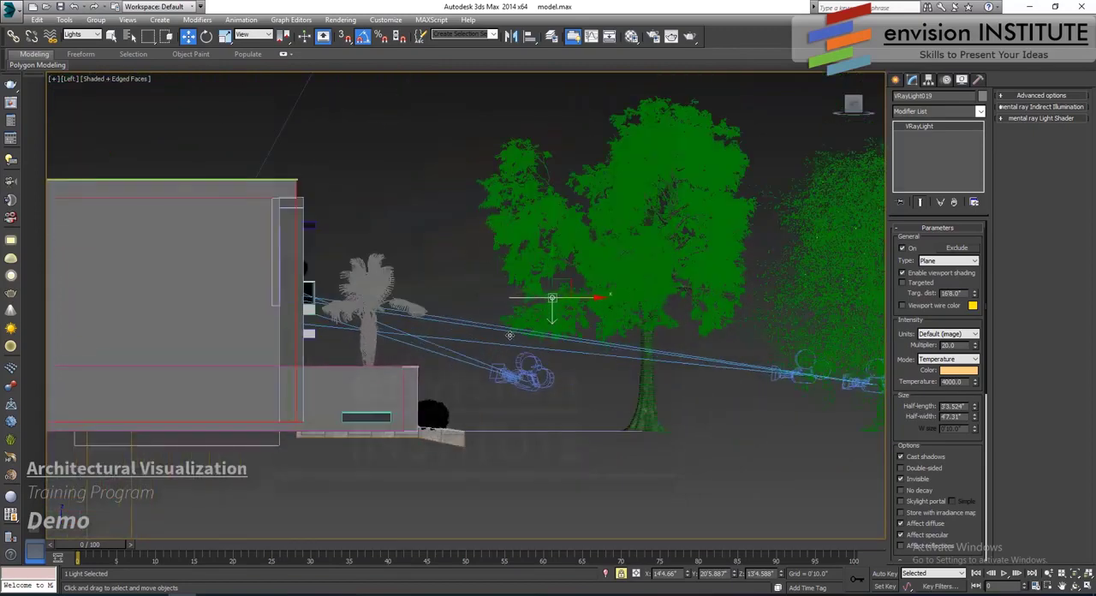
- Test-render the same region from Camera001, stop it, and set the area to render back to View
{"action": "key", "text": "c"}
{"action": "double_click", "coordinate": [505, 220]}
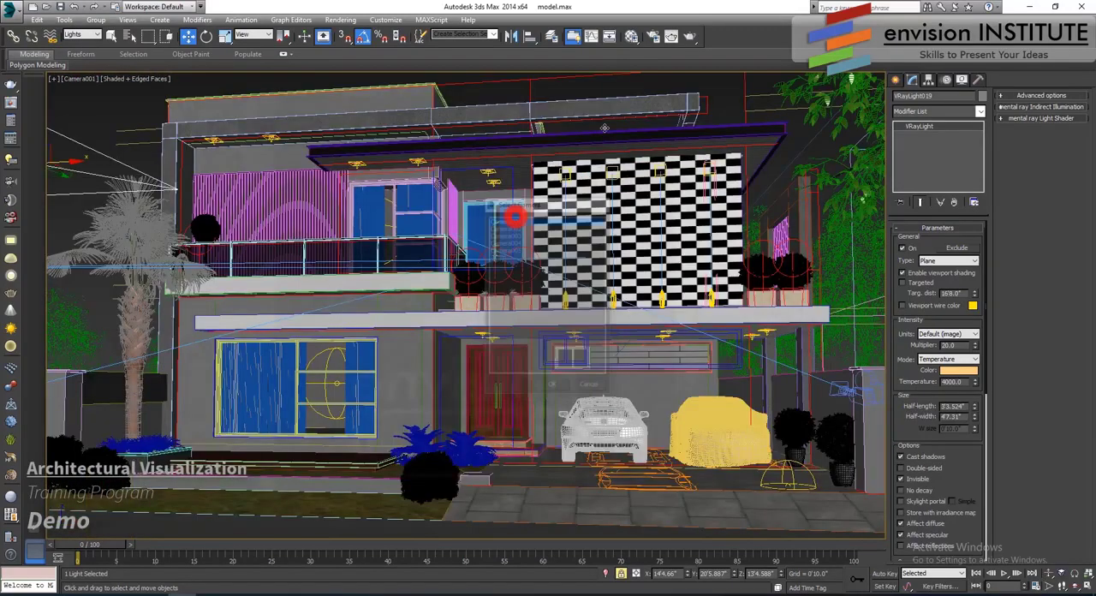
{"action": "left_click", "coordinate": [673, 37]}
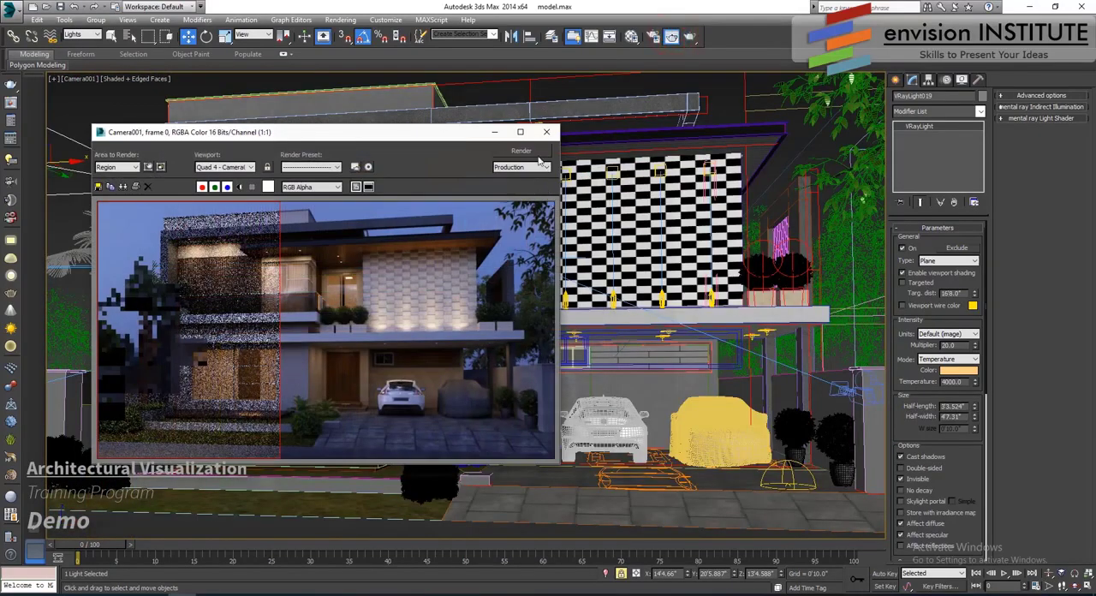
{"action": "left_click", "coordinate": [539, 159]}
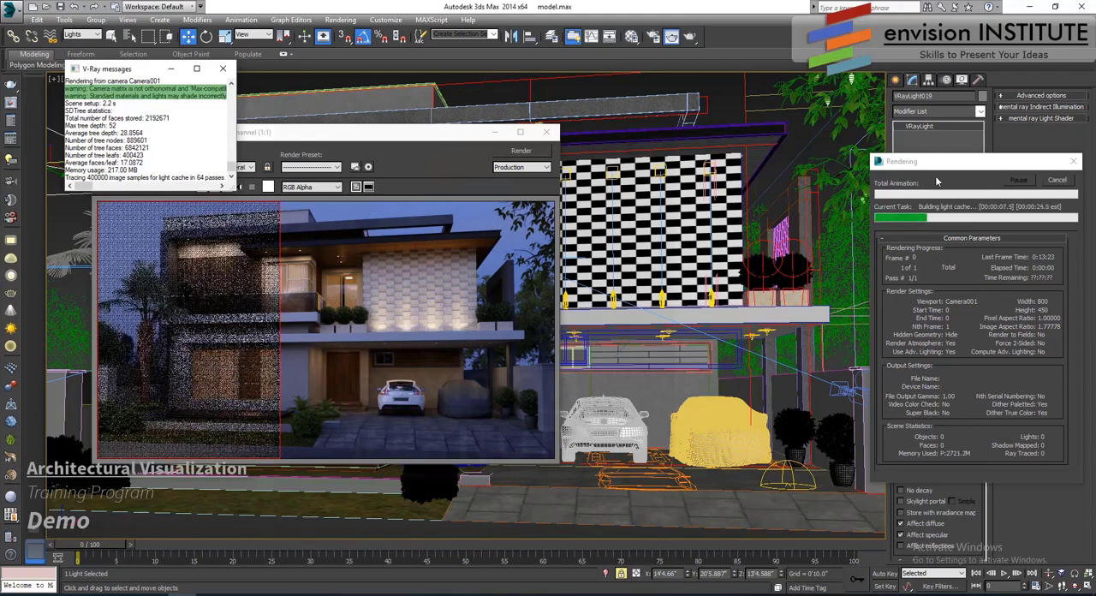
{"action": "left_click", "coordinate": [1058, 179]}
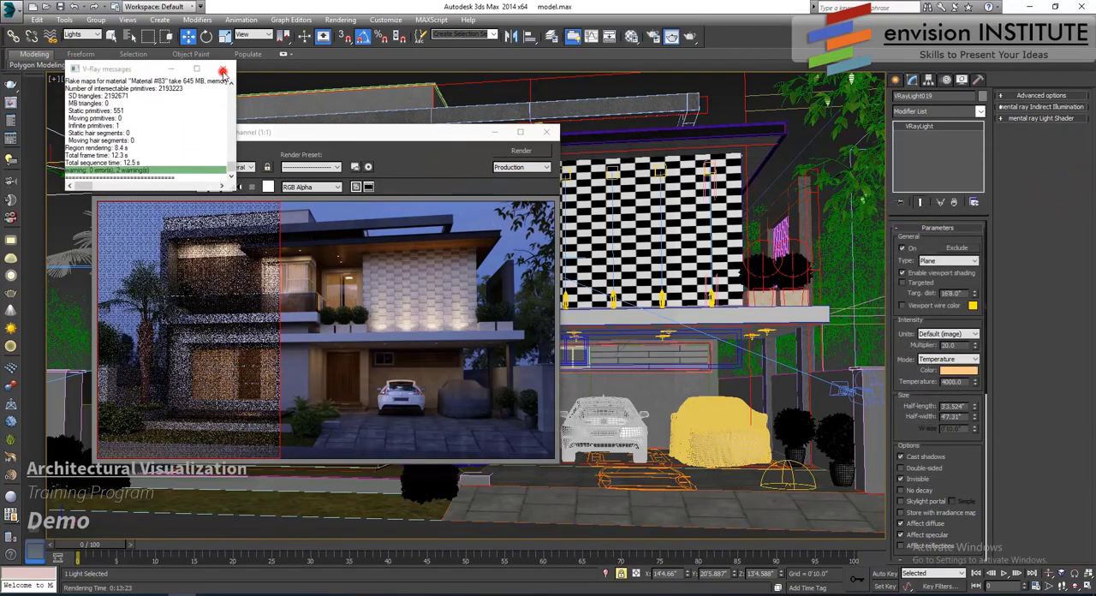
{"action": "left_click", "coordinate": [222, 72]}
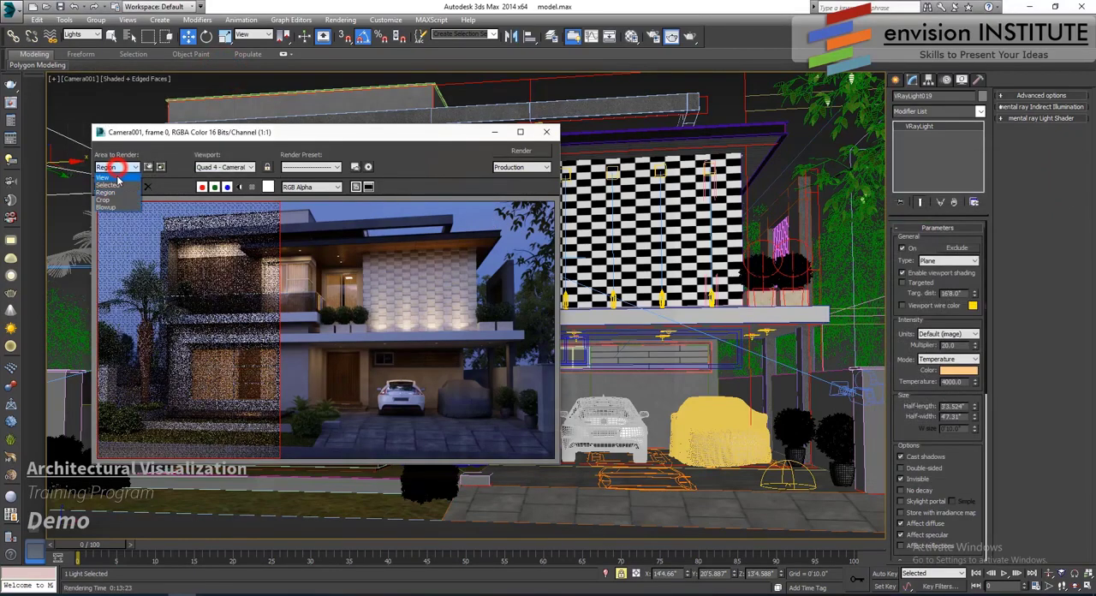
{"action": "left_click", "coordinate": [547, 132]}
- Turn saving of the render file back on and set the output width to 1600
{"action": "left_click", "coordinate": [652, 36]}
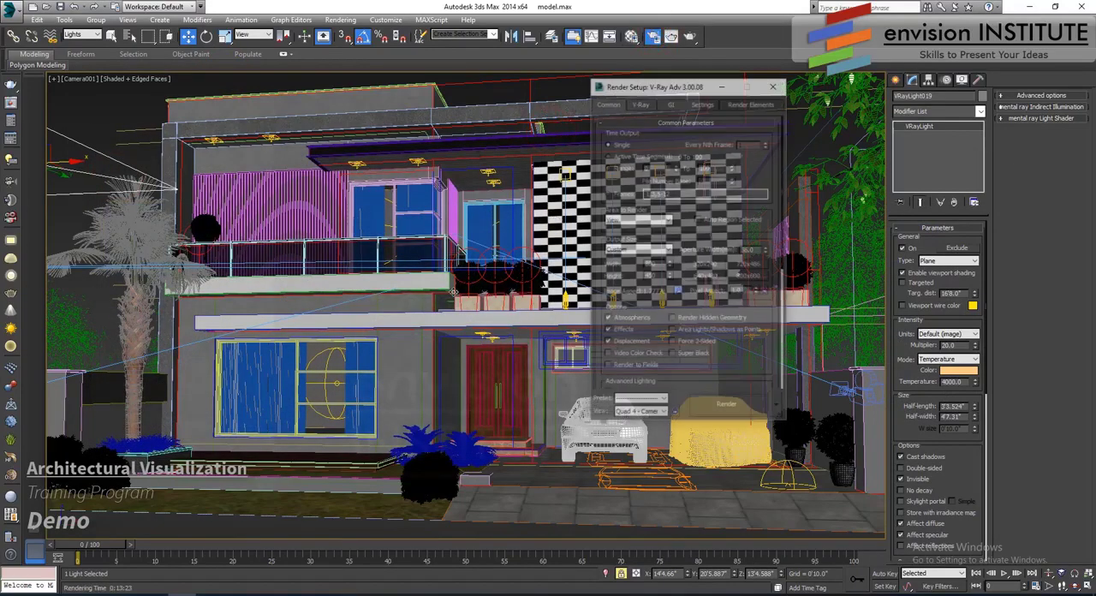
{"action": "left_click_drag", "start_coordinate": [648, 303], "coordinate": [653, 264]}
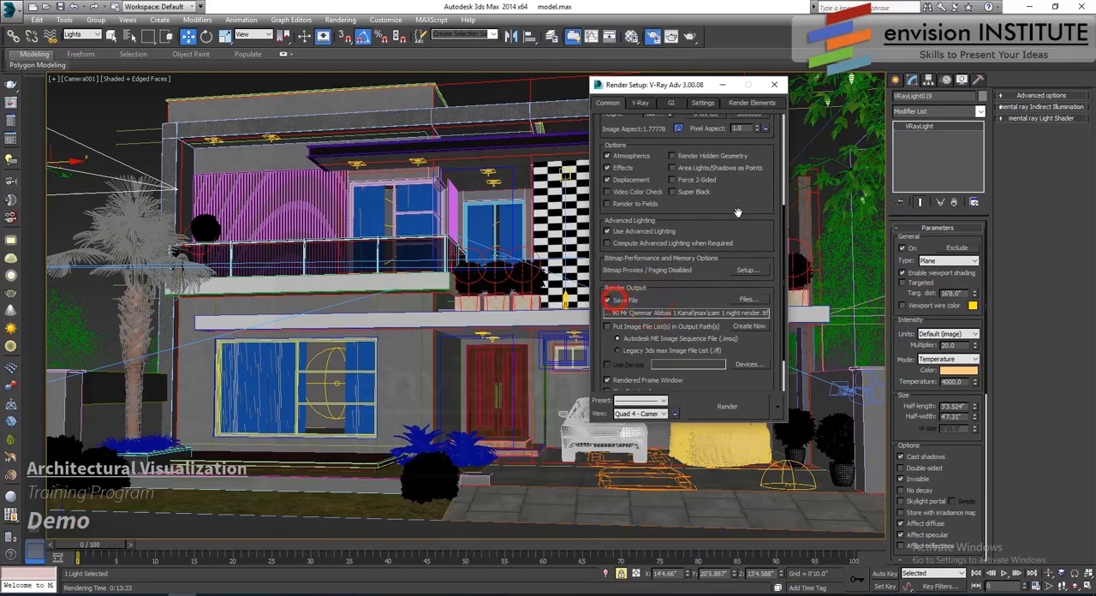
{"action": "scroll", "coordinate": [738, 211], "scroll_direction": "up", "scroll_amount": 5}
{"action": "left_click", "coordinate": [657, 260]}
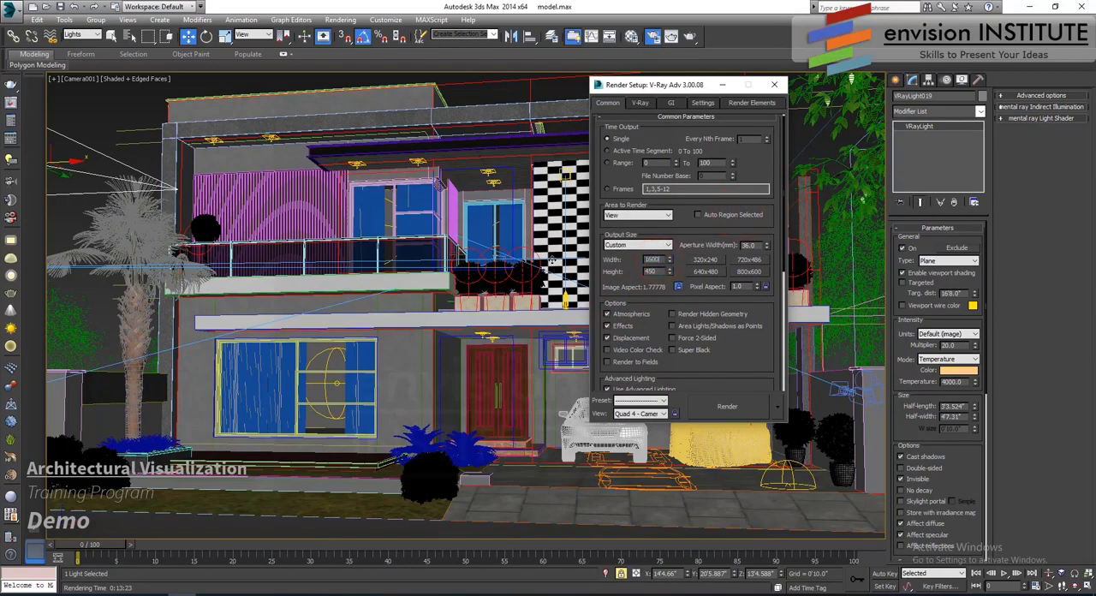
- Activate the render elements and their display, and close the render setup
{"action": "left_click", "coordinate": [754, 104]}
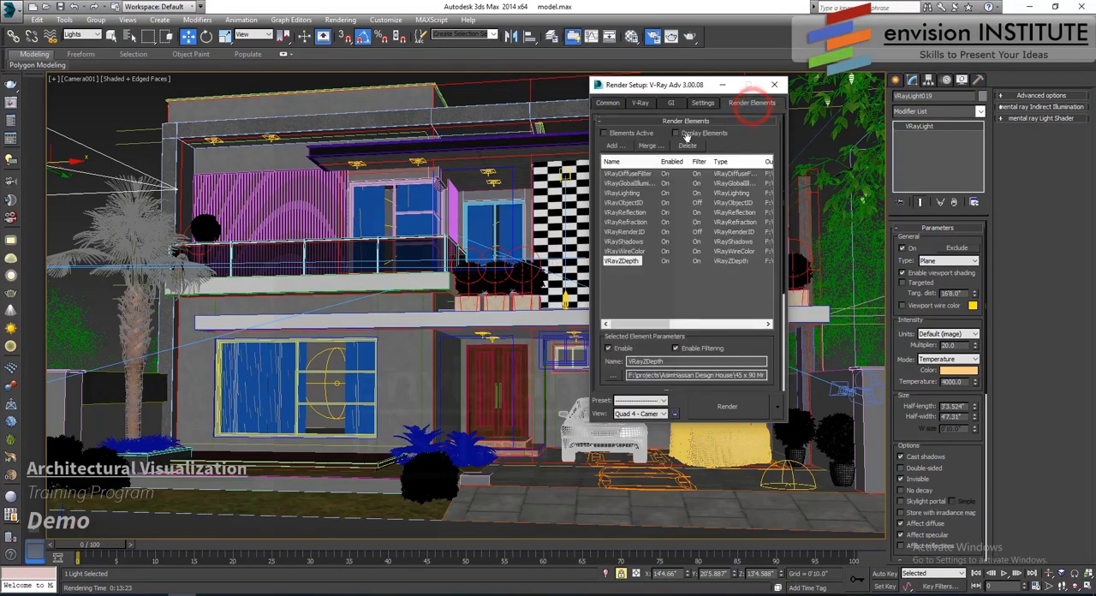
{"action": "left_click", "coordinate": [675, 133]}
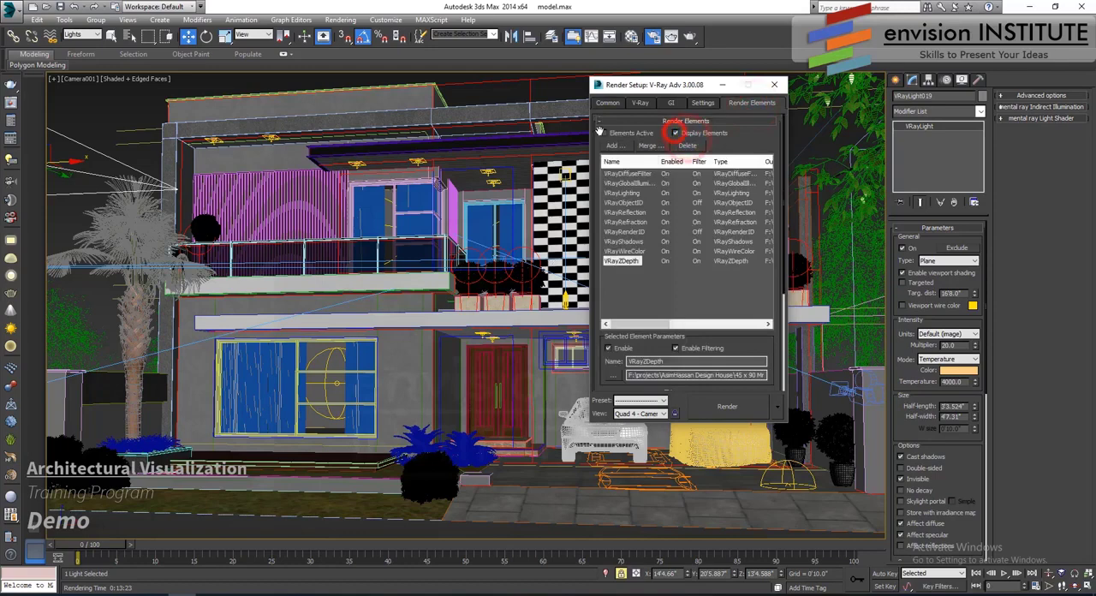
{"action": "left_click", "coordinate": [774, 85]}
- Deselect the road light and start the final render of the full Camera001 view
{"action": "left_click", "coordinate": [726, 110]}
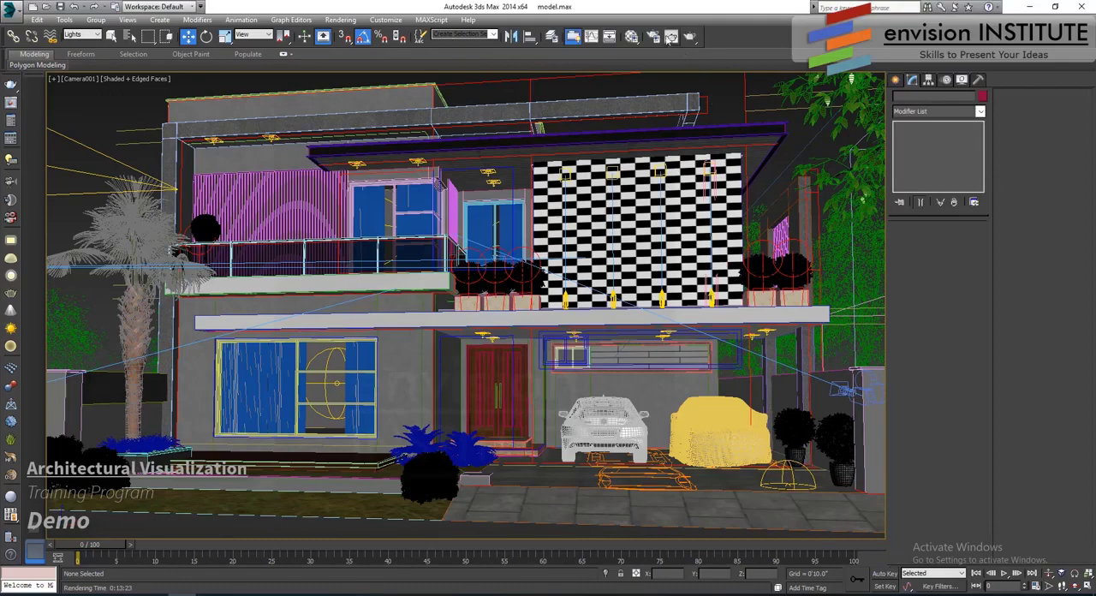
{"action": "left_click", "coordinate": [674, 37]}
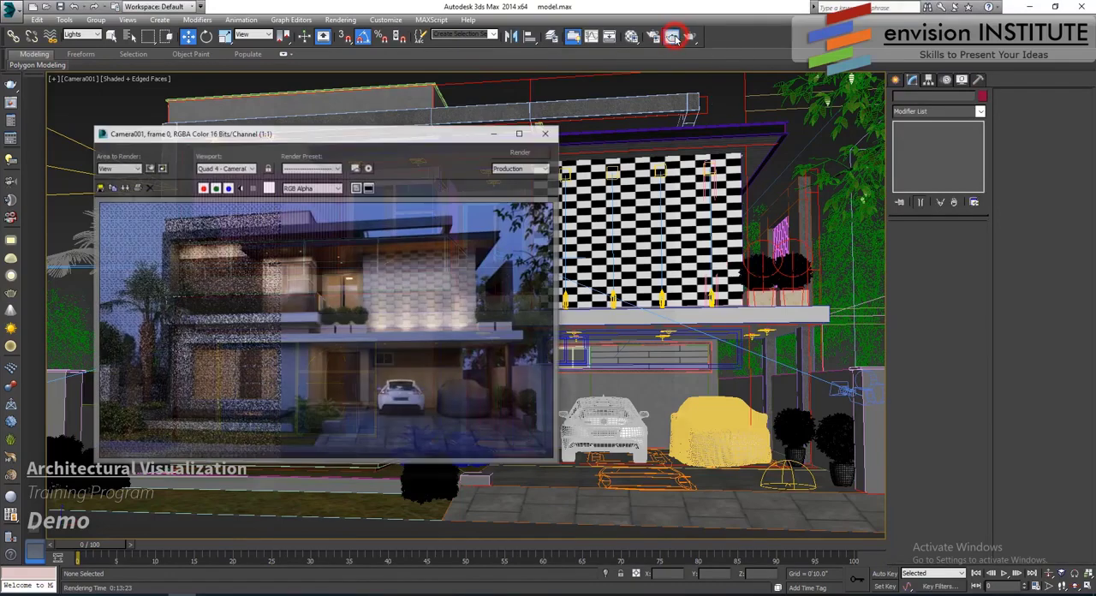
{"action": "left_click", "coordinate": [524, 153]}
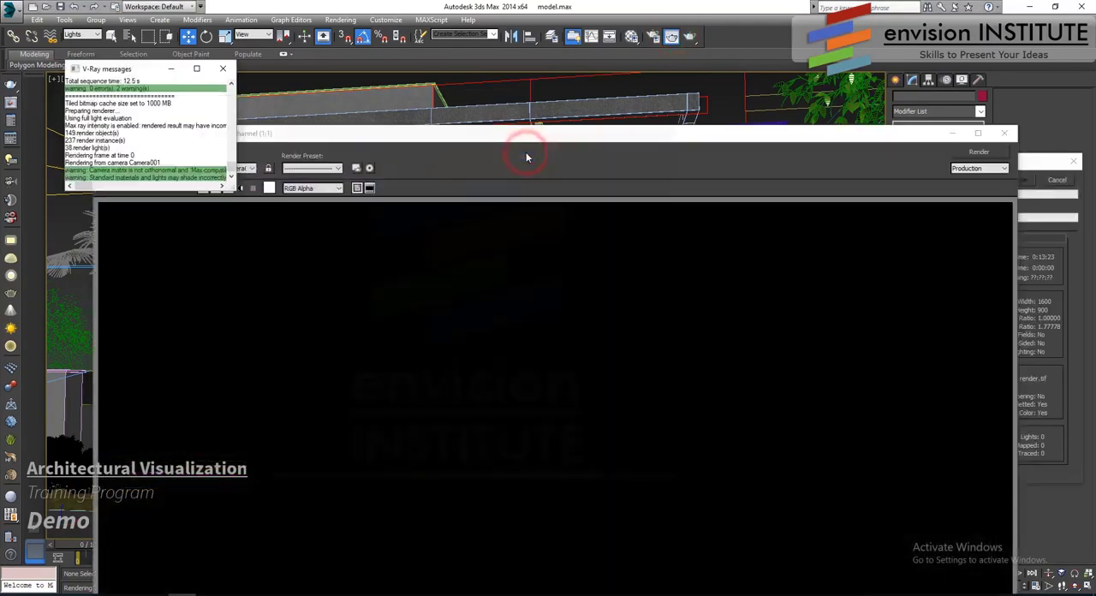
- Move the rendered frame window up to fit the whole image and bring the render progress dialog forward
{"action": "left_click_drag", "start_coordinate": [624, 142], "coordinate": [556, 17]}
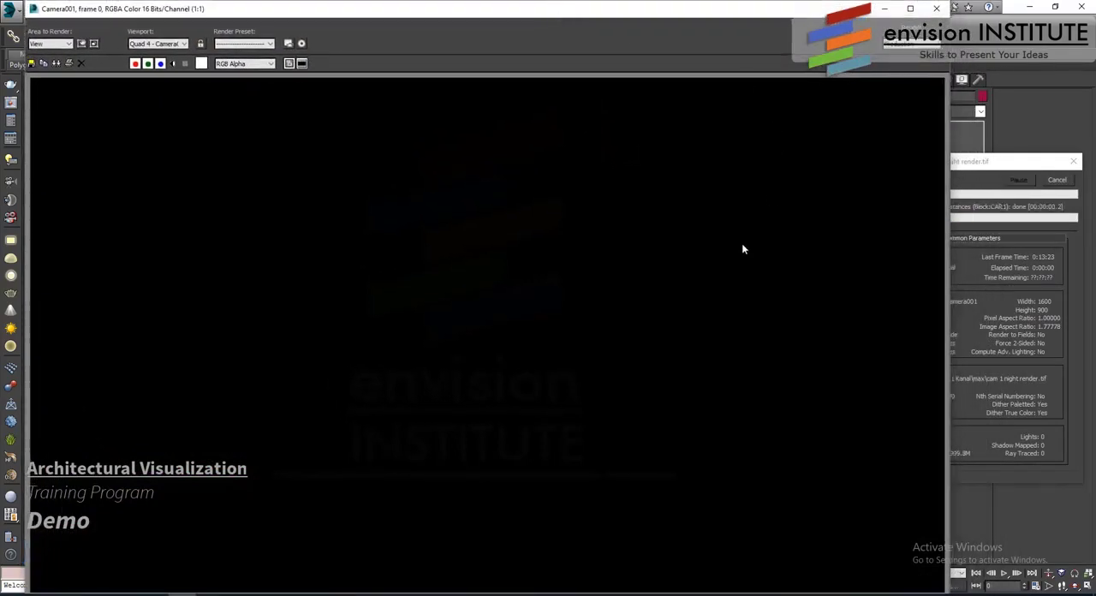
{"action": "left_click", "coordinate": [1010, 166]}
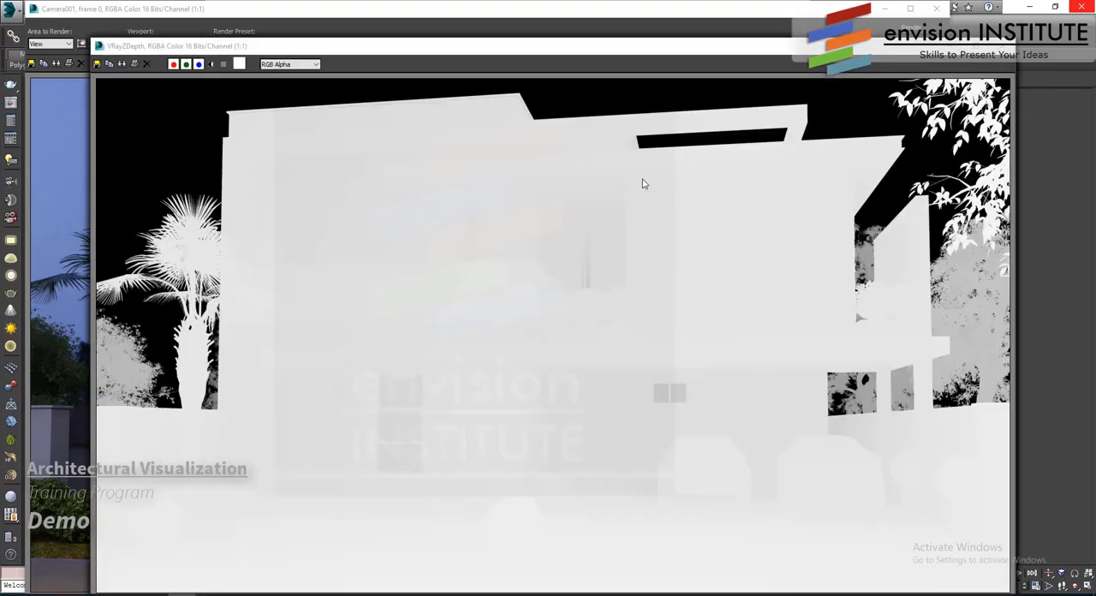
- Switch to the project's max folder in File Explorer and create a folder named render in it
{"action": "left_click", "coordinate": [308, 575]}
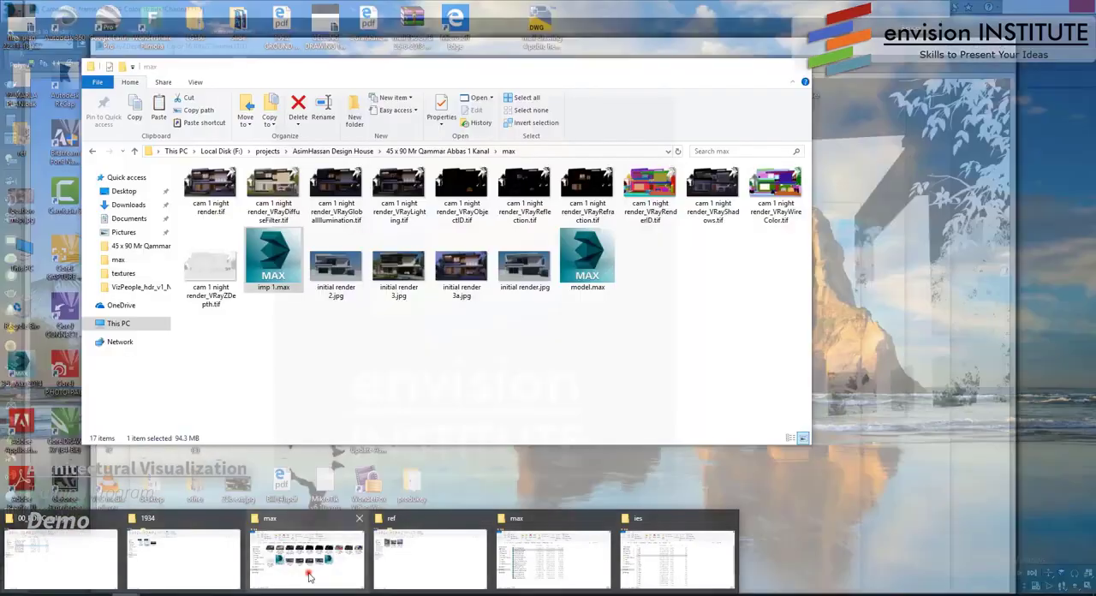
{"action": "left_click", "coordinate": [500, 373]}
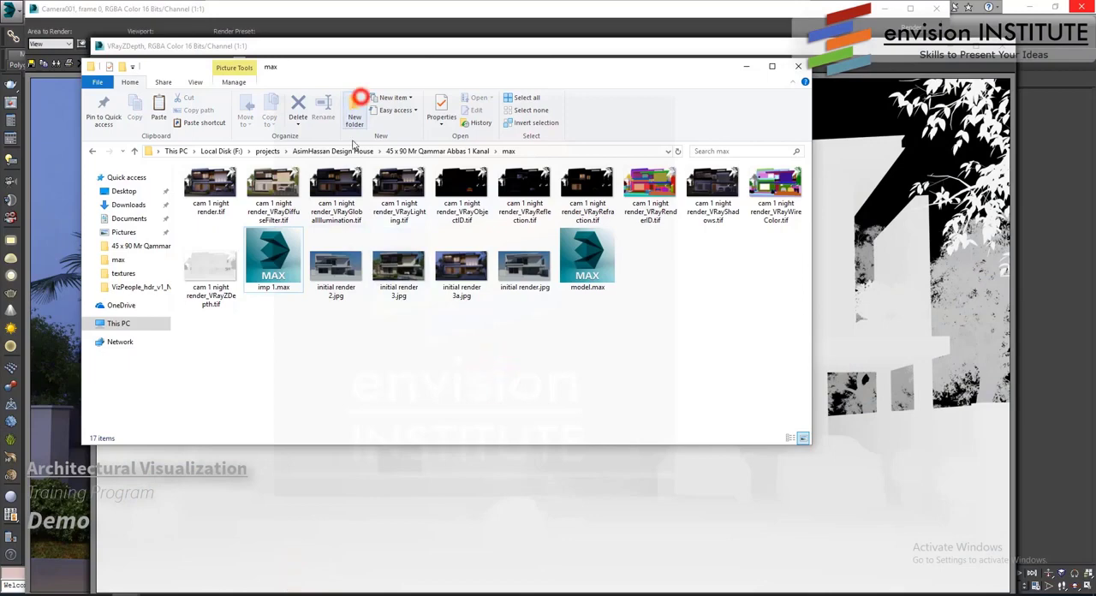
{"action": "left_click", "coordinate": [359, 98]}
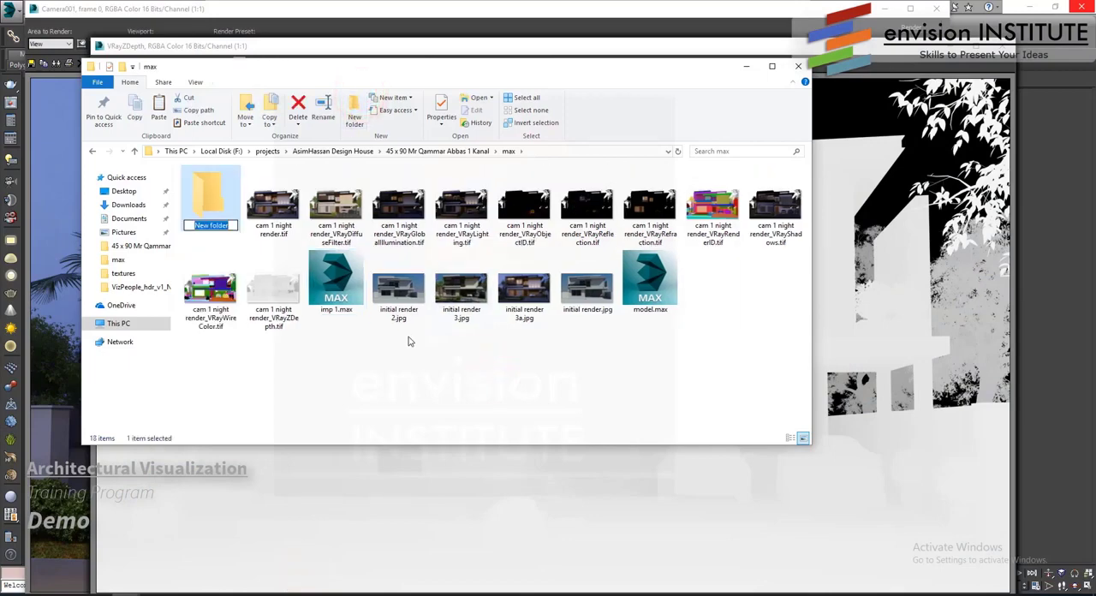
{"action": "type", "text": "ren"}
{"action": "key", "text": "Return"}
- Move the cam 1 night render files, from the main render through VRayWireColor, into the render folder
{"action": "left_click", "coordinate": [274, 201]}
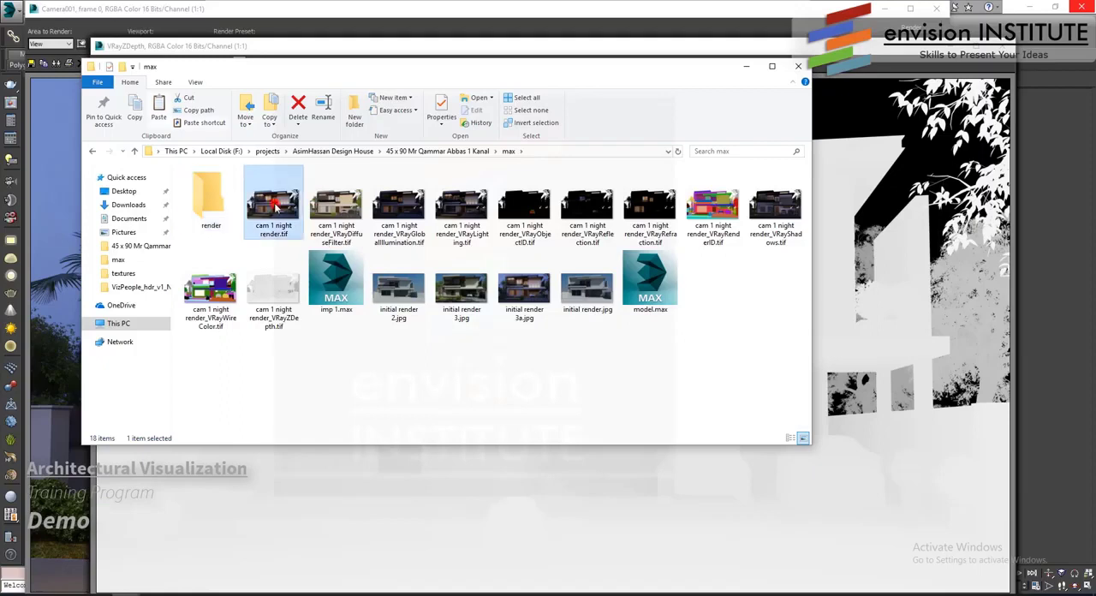
{"action": "left_click", "coordinate": [216, 293], "text": "shift"}
{"action": "left_click_drag", "start_coordinate": [286, 209], "coordinate": [202, 190]}
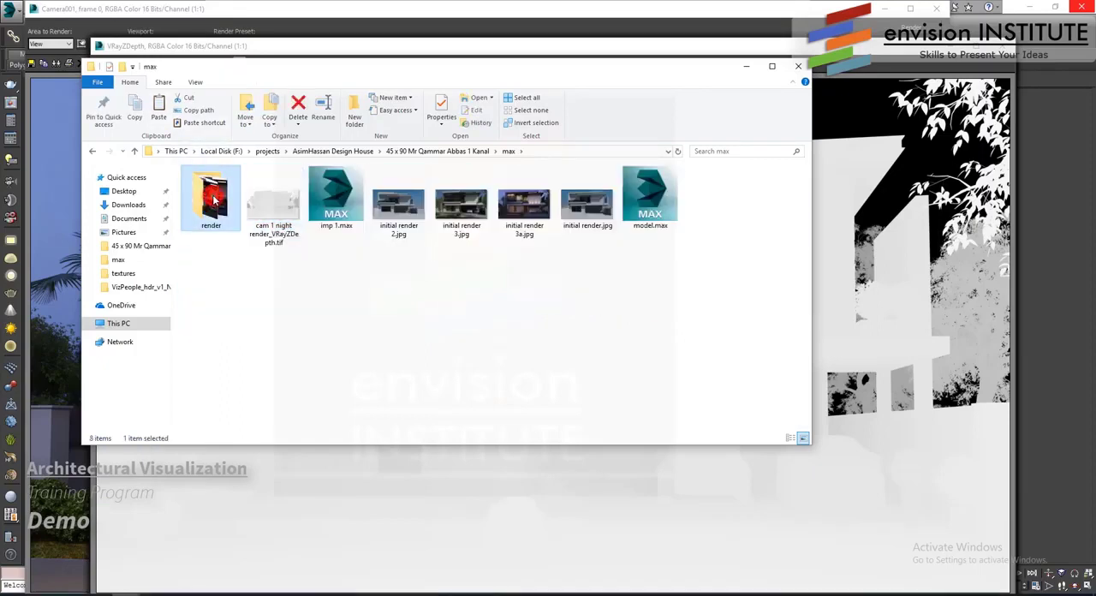
- Create a subfolder named night inside the render folder
{"action": "double_click", "coordinate": [211, 195]}
{"action": "left_click", "coordinate": [353, 109]}
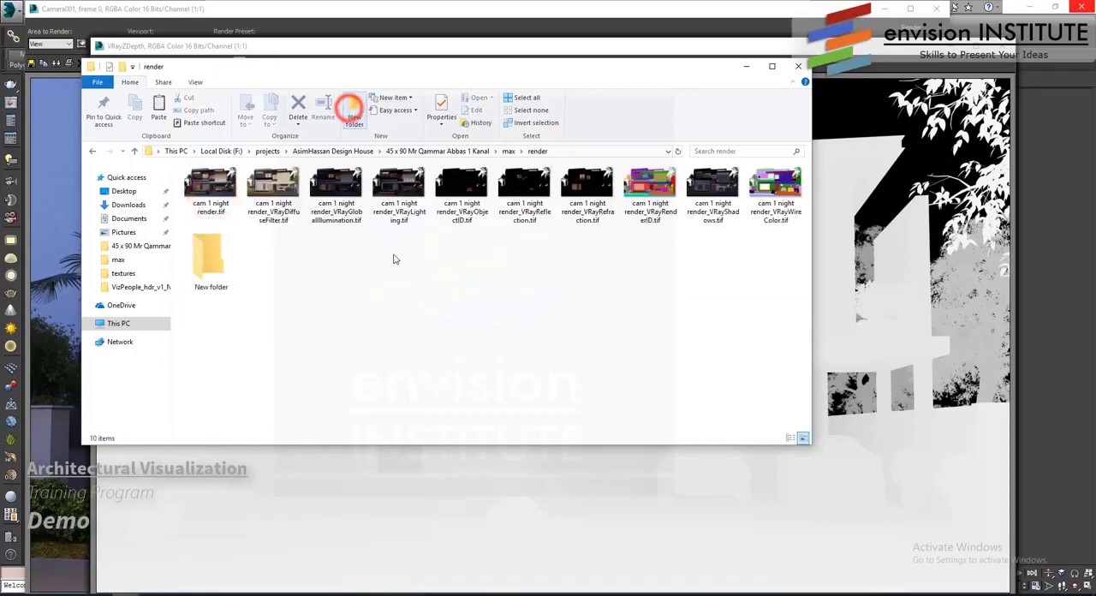
{"action": "type", "text": "night"}
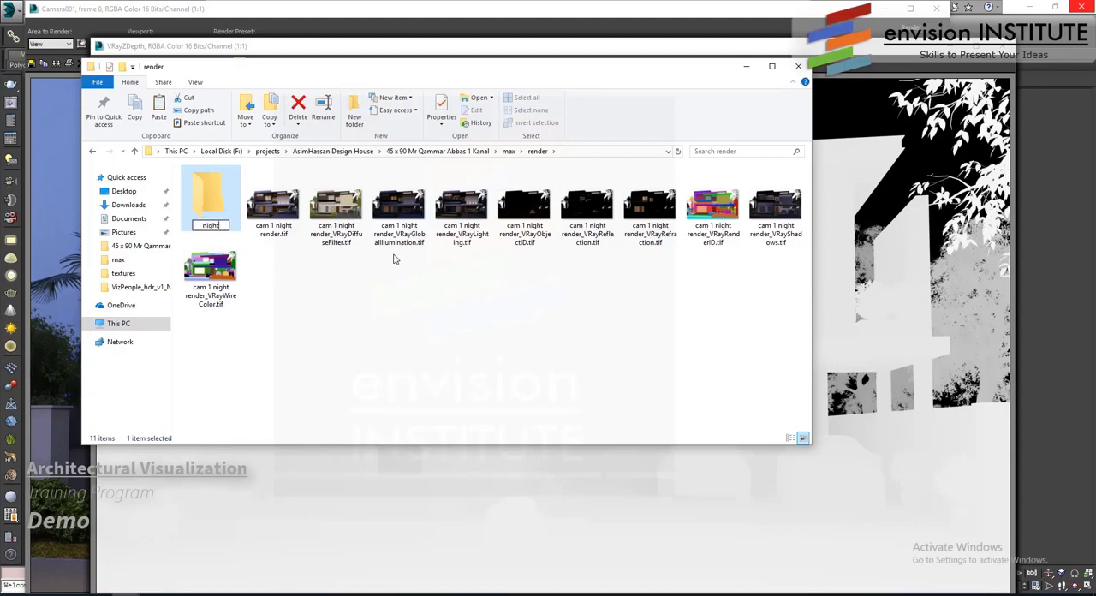
- Move all the cam 1 night render files in the render folder into the night subfolder
{"action": "left_click", "coordinate": [282, 209]}
{"action": "left_click", "coordinate": [210, 272], "text": "shift"}
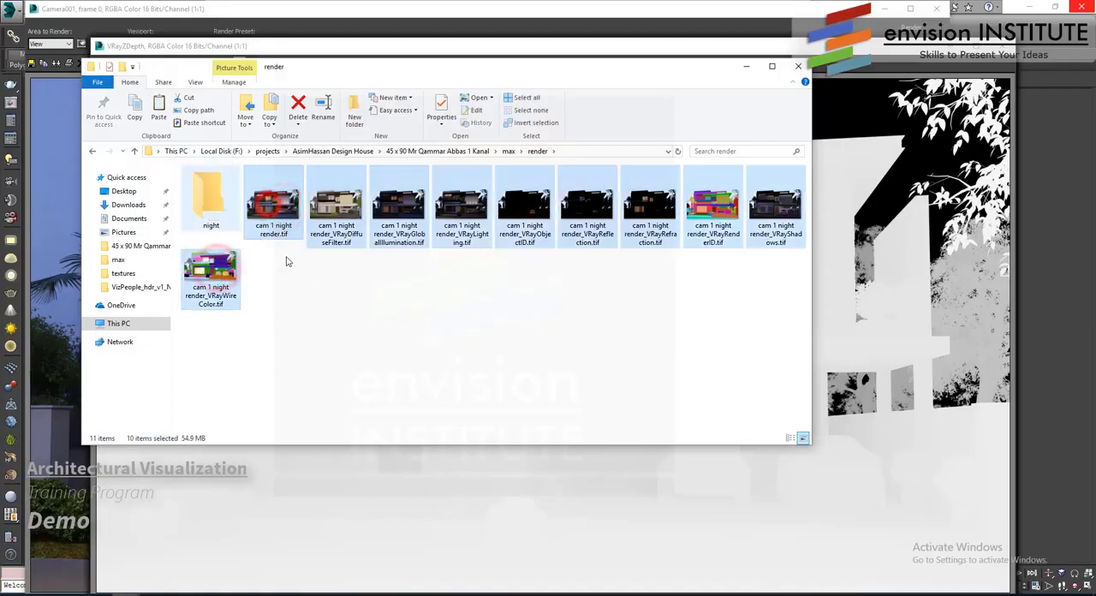
{"action": "left_click", "coordinate": [344, 316]}
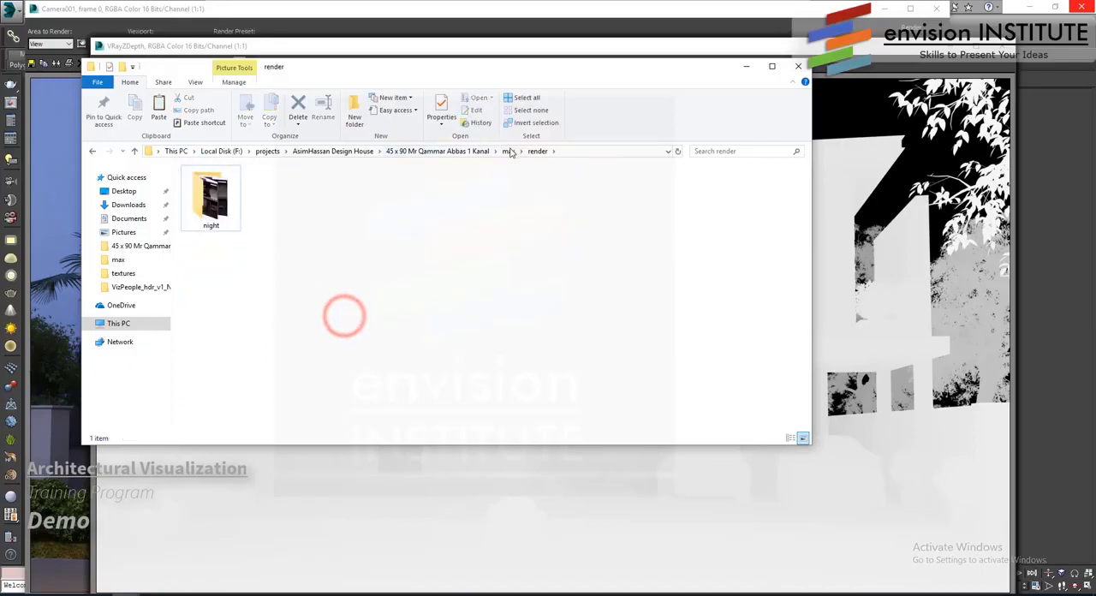
- Move the remaining VRayZDepth file from max into render's night subfolder, and return to the max folder
{"action": "left_click", "coordinate": [507, 151]}
{"action": "left_click", "coordinate": [359, 312]}
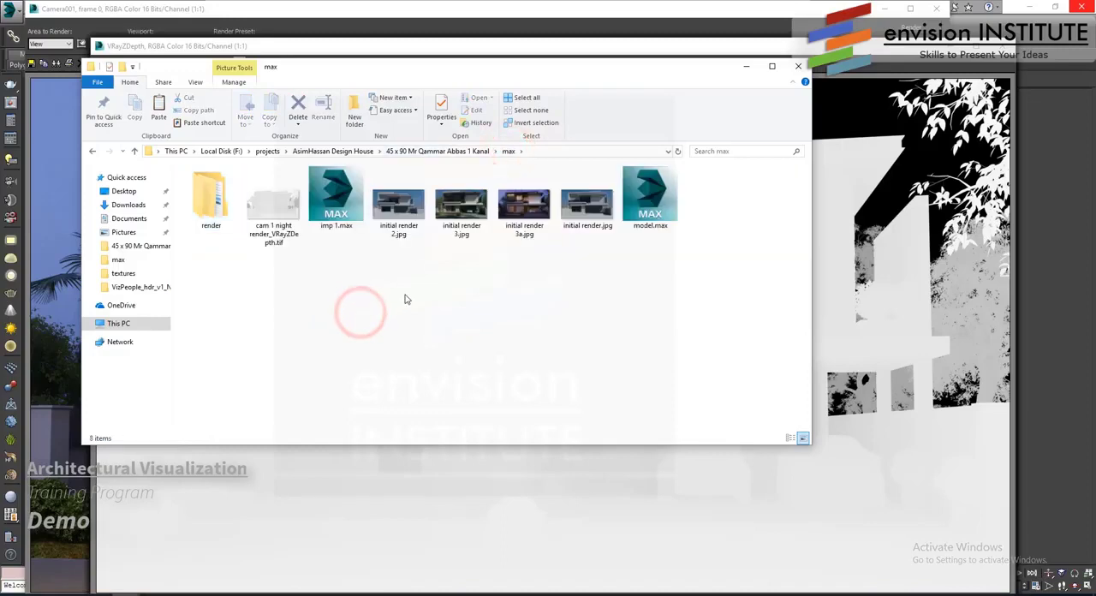
{"action": "left_click_drag", "start_coordinate": [274, 214], "coordinate": [216, 205]}
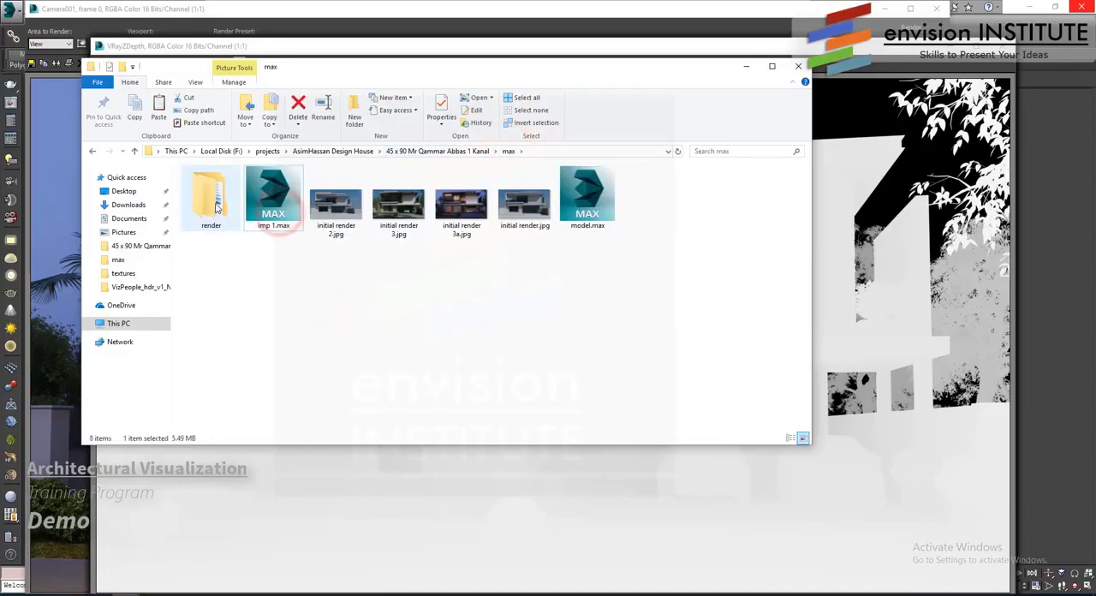
{"action": "double_click", "coordinate": [217, 206]}
{"action": "left_click_drag", "start_coordinate": [287, 212], "coordinate": [212, 201]}
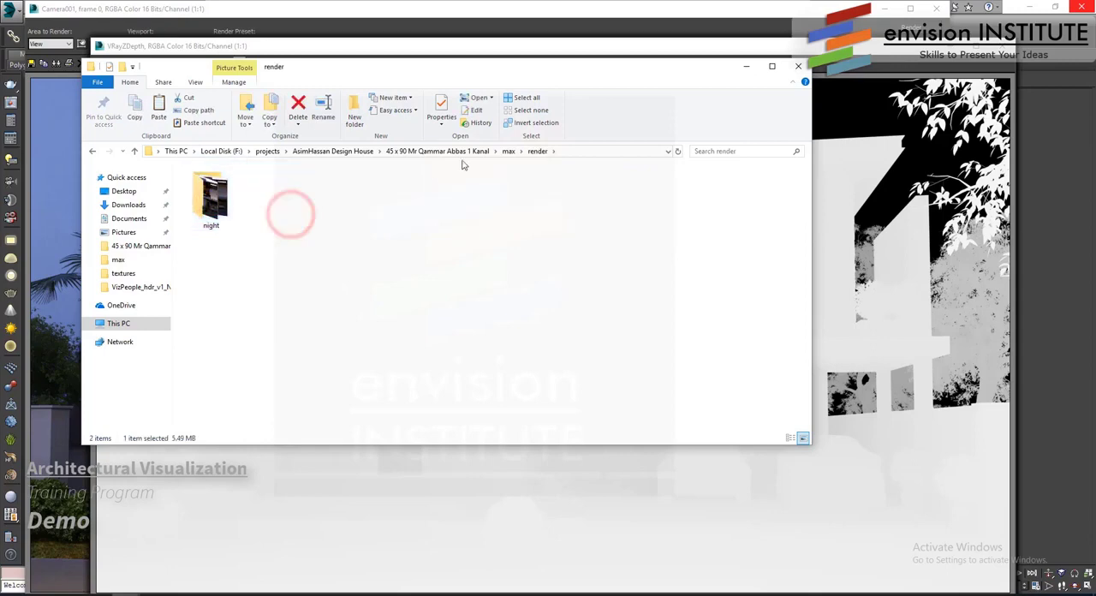
{"action": "left_click", "coordinate": [509, 150]}
{"action": "left_click", "coordinate": [433, 305]}
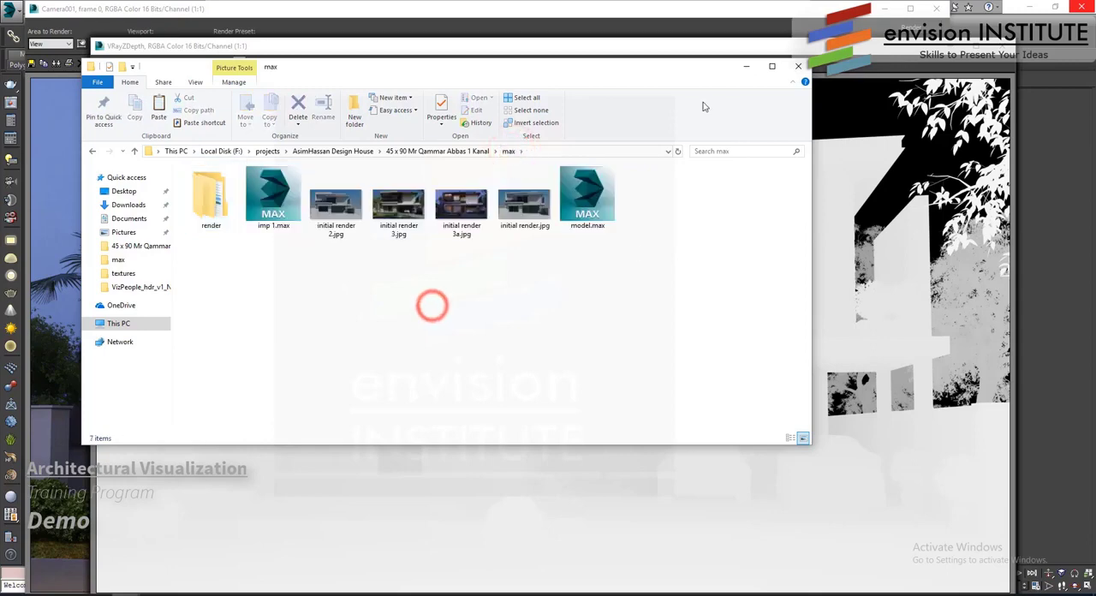
- Return to 3ds Max and close all render element windows, the Camera001 frame window and the V-Ray messages
{"action": "left_click", "coordinate": [746, 66]}
{"action": "left_click", "coordinate": [1000, 46]}
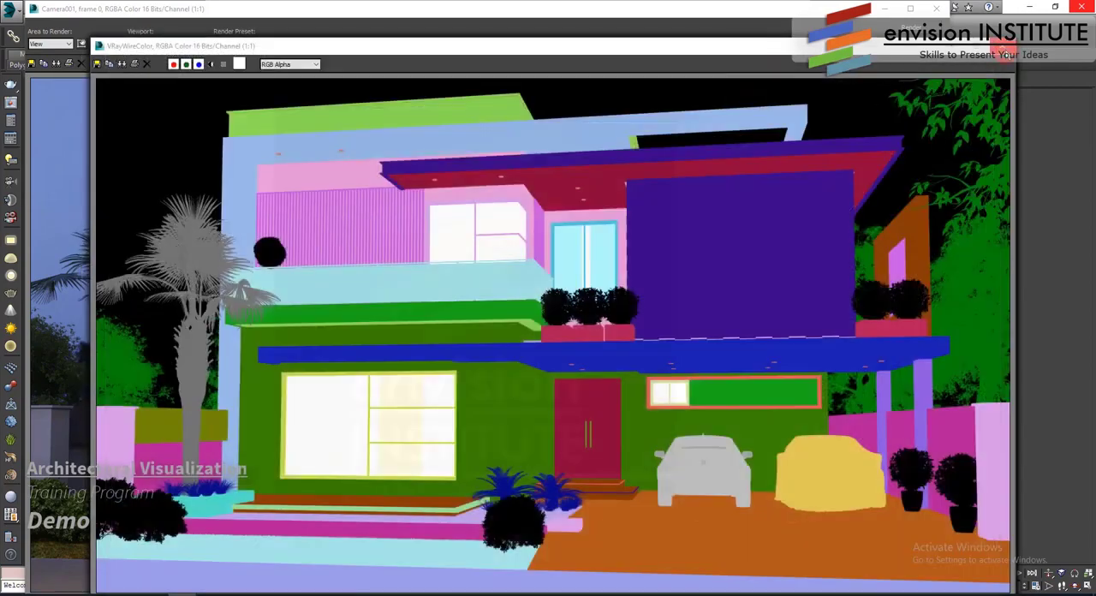
{"action": "left_click", "coordinate": [1000, 46]}
{"action": "left_click", "coordinate": [1000, 45]}
{"action": "left_click", "coordinate": [1000, 45]}
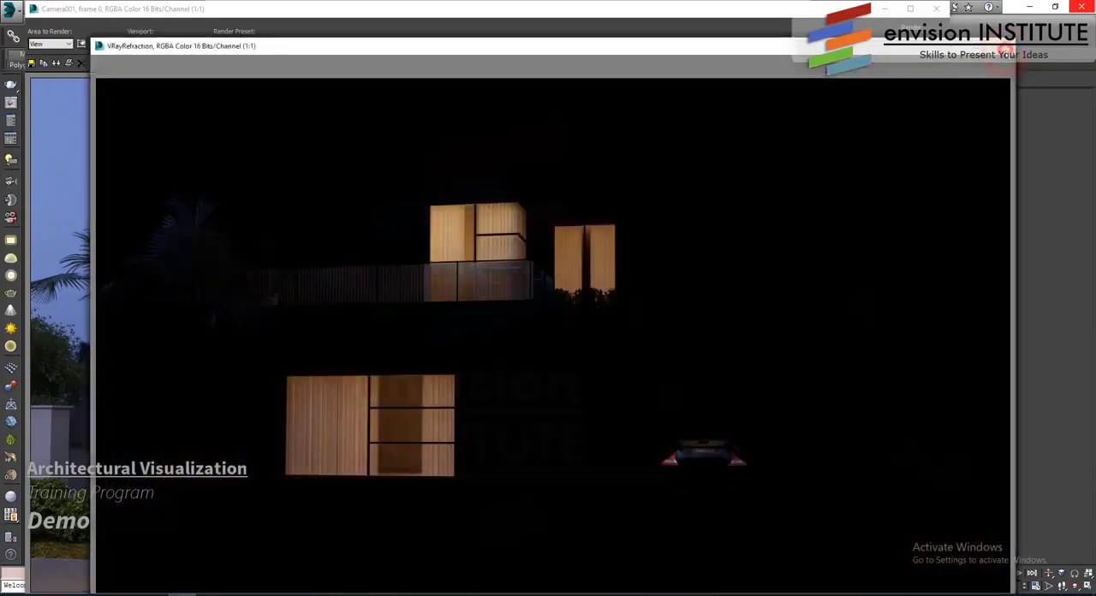
{"action": "left_click", "coordinate": [999, 45]}
{"action": "left_click", "coordinate": [1000, 46]}
{"action": "left_click", "coordinate": [999, 45]}
{"action": "left_click", "coordinate": [999, 46]}
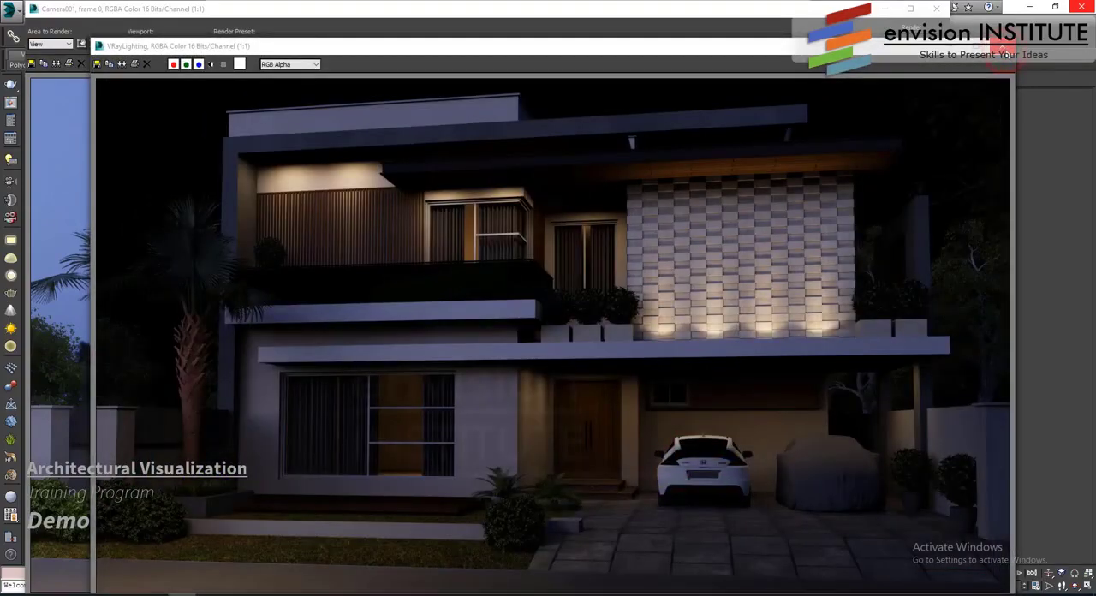
{"action": "left_click", "coordinate": [999, 45]}
{"action": "left_click", "coordinate": [1000, 46]}
{"action": "left_click", "coordinate": [1000, 46]}
{"action": "left_click", "coordinate": [999, 46]}
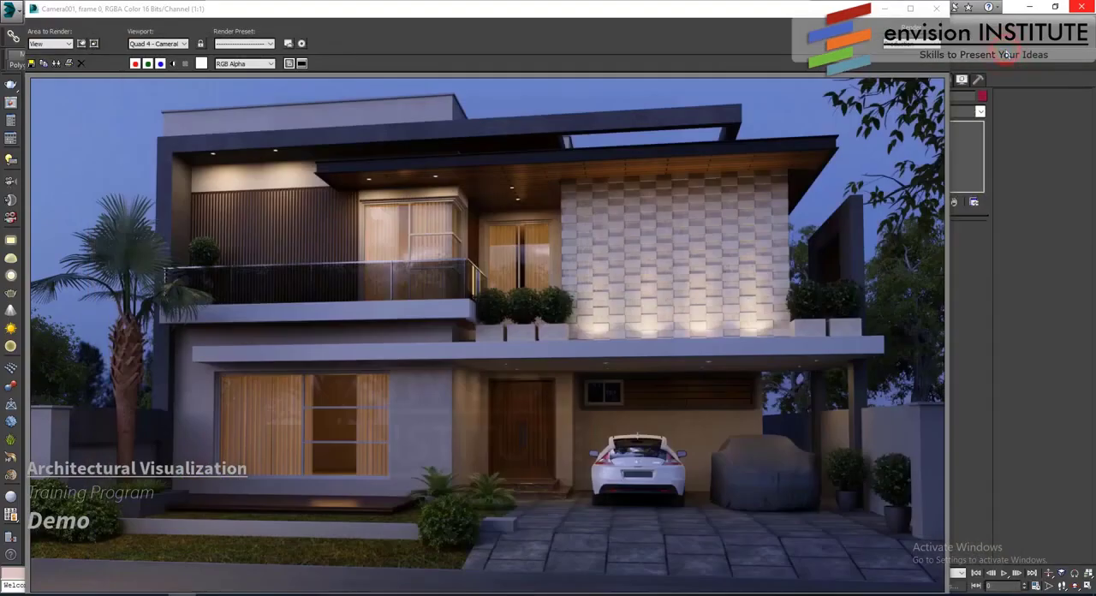
{"action": "left_click", "coordinate": [937, 8]}
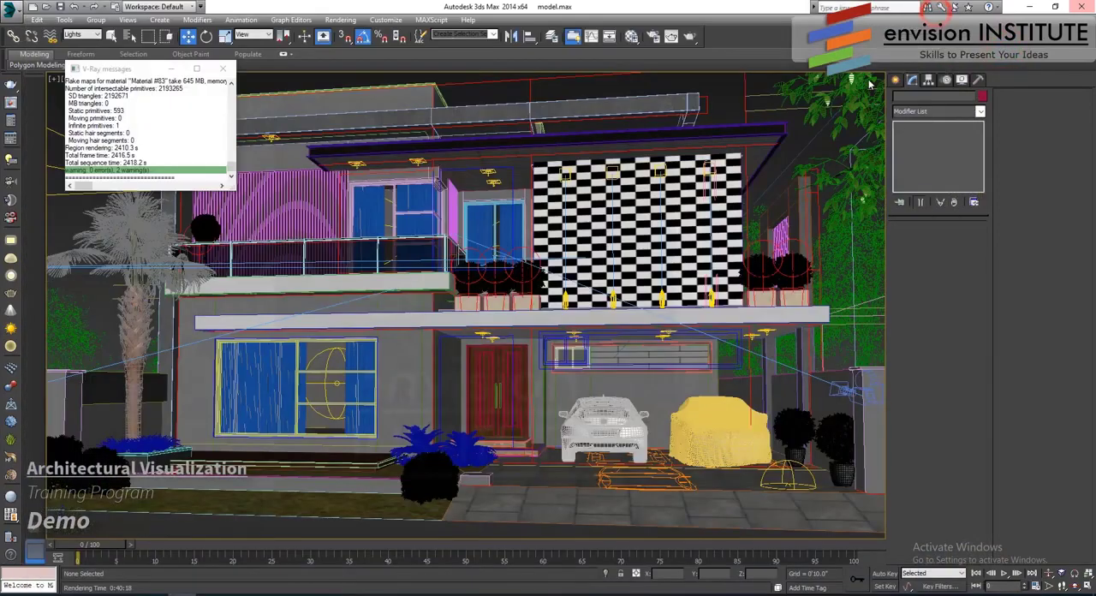
{"action": "left_click", "coordinate": [223, 68]}
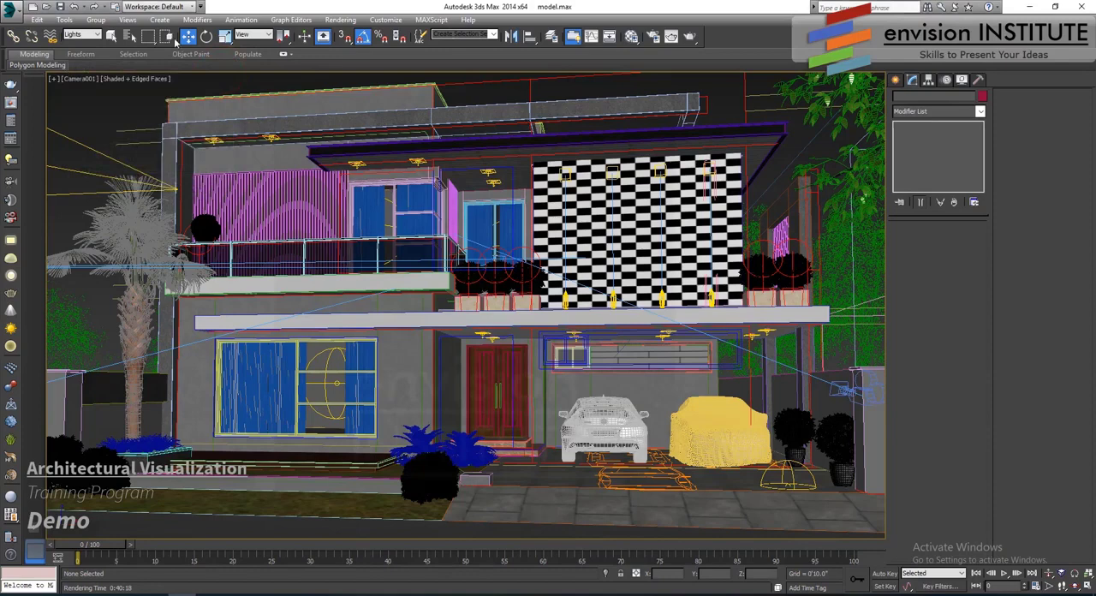
- Turn off the three interior sphere lights behind the ground-floor and upper-floor windows
{"action": "left_click", "coordinate": [334, 382]}
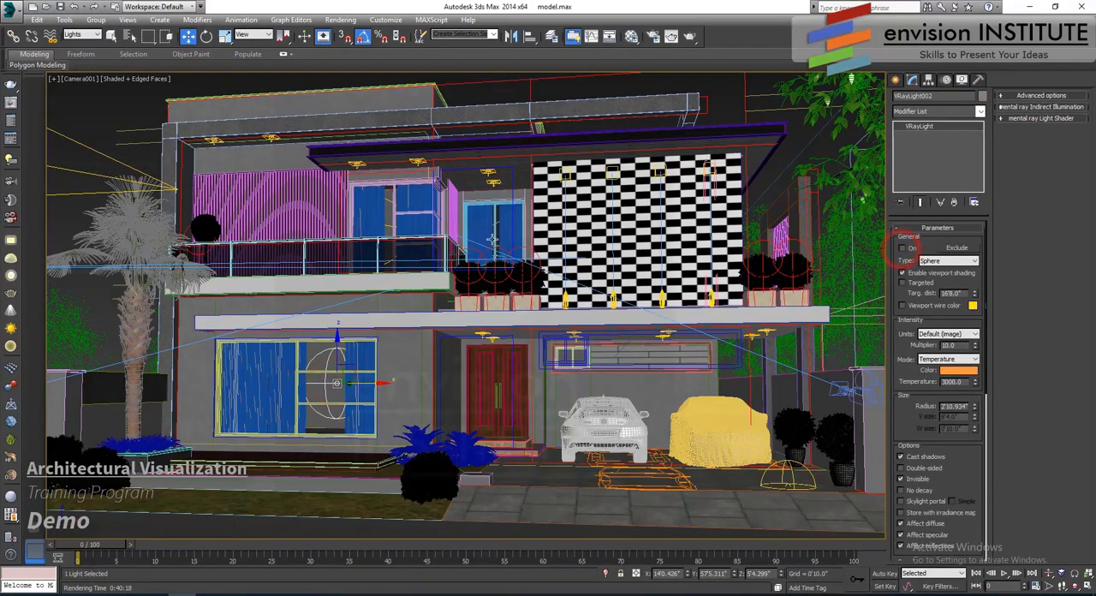
{"action": "left_click", "coordinate": [506, 216]}
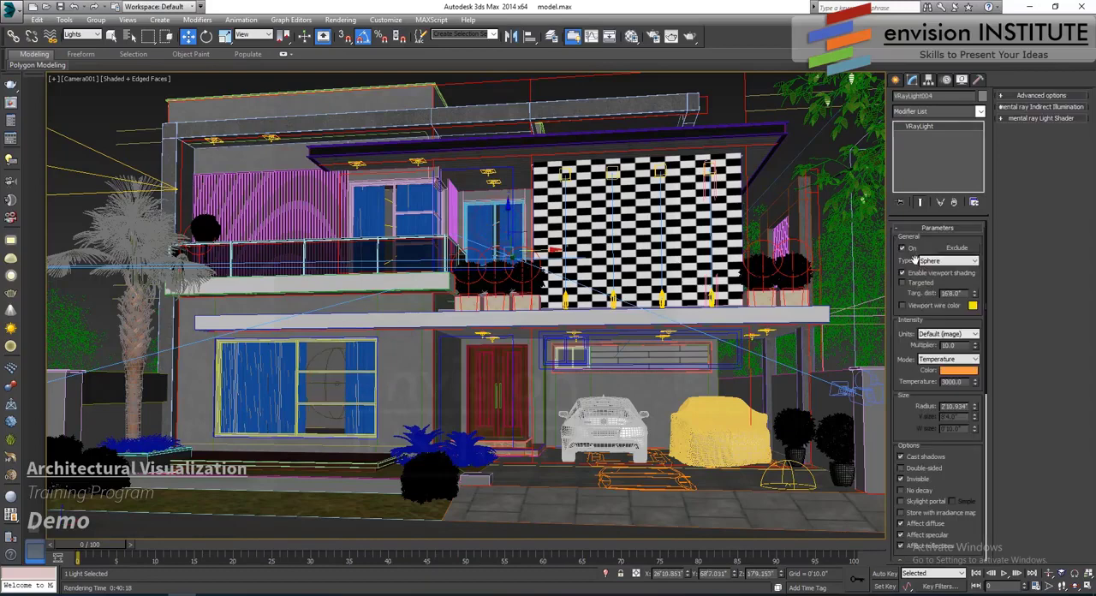
{"action": "left_click", "coordinate": [906, 249]}
{"action": "left_click", "coordinate": [388, 199]}
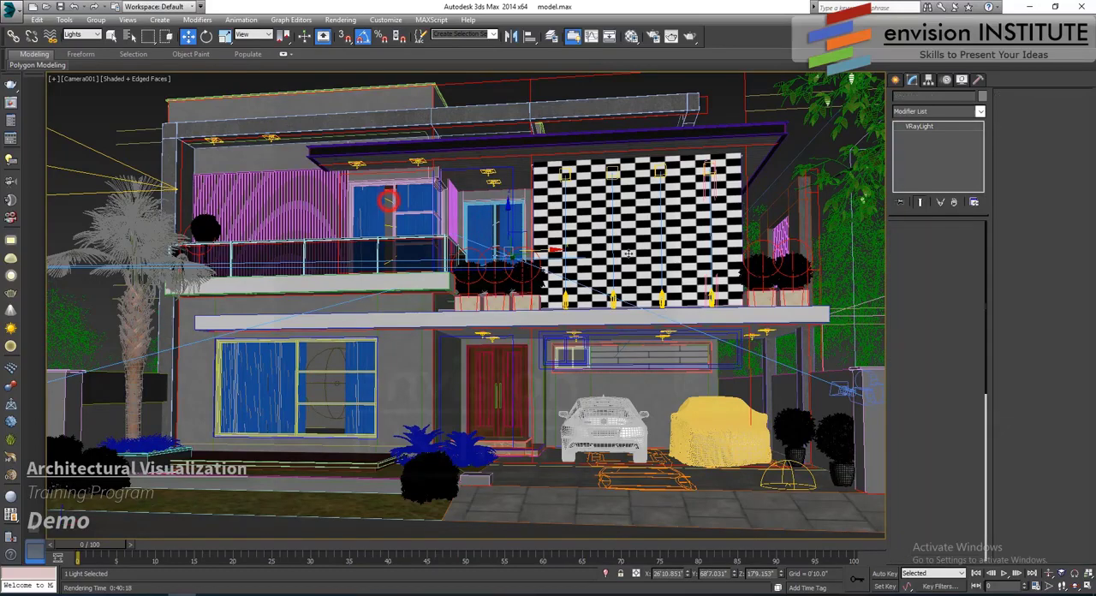
{"action": "left_click", "coordinate": [901, 248]}
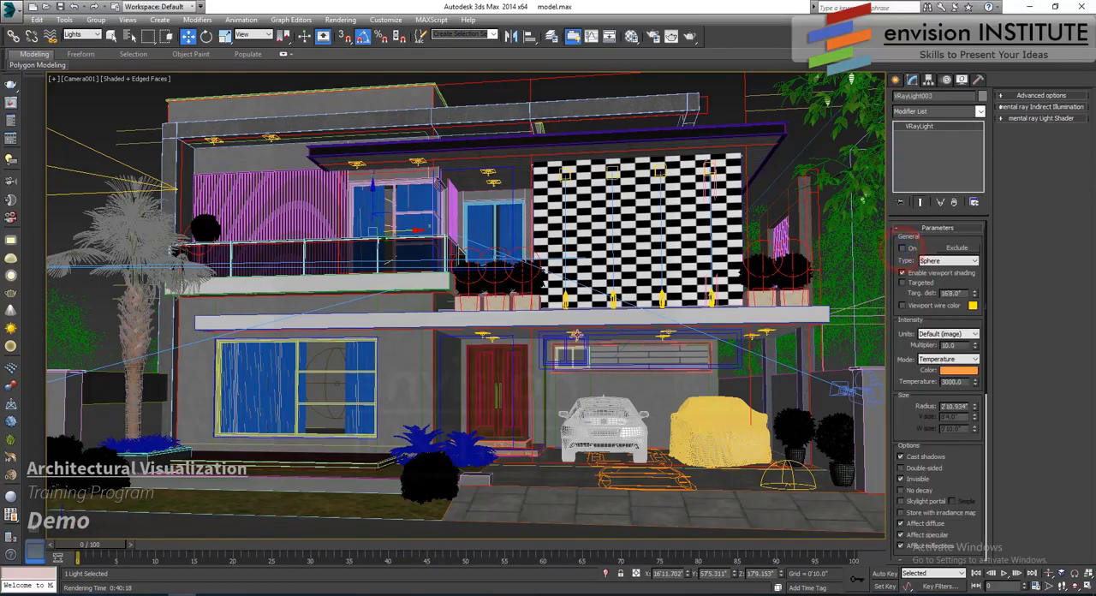
- Turn off the porch, balcony and upper-roof ceiling plane lights and disable the IES lights along the textured wall
{"action": "left_click", "coordinate": [574, 332]}
{"action": "left_click", "coordinate": [905, 249]}
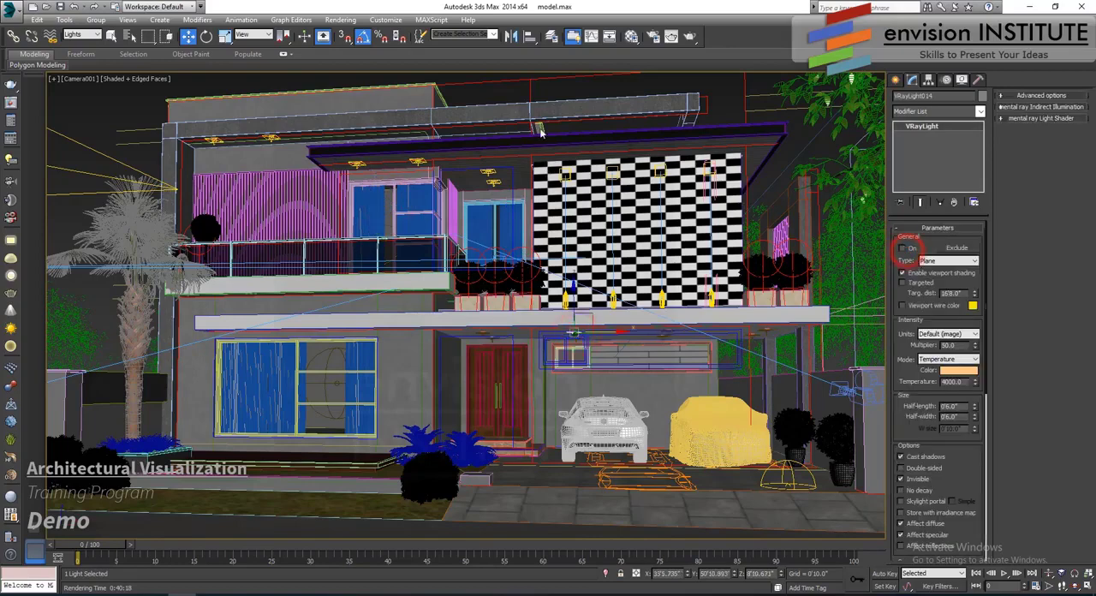
{"action": "left_click", "coordinate": [487, 171]}
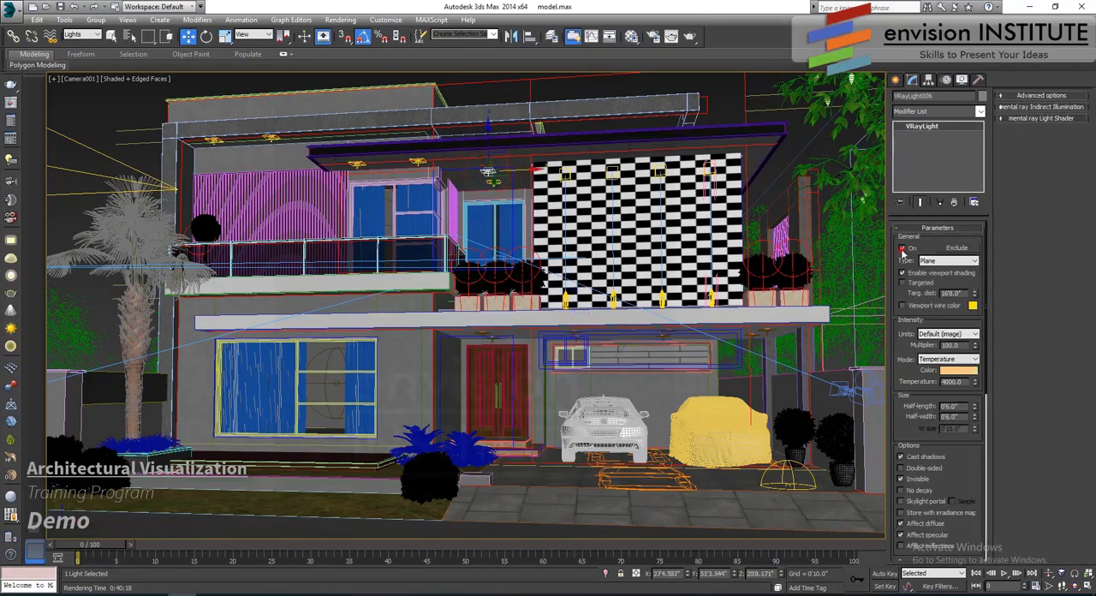
{"action": "left_click", "coordinate": [902, 248]}
{"action": "left_click", "coordinate": [709, 305]}
{"action": "left_click", "coordinate": [977, 241]}
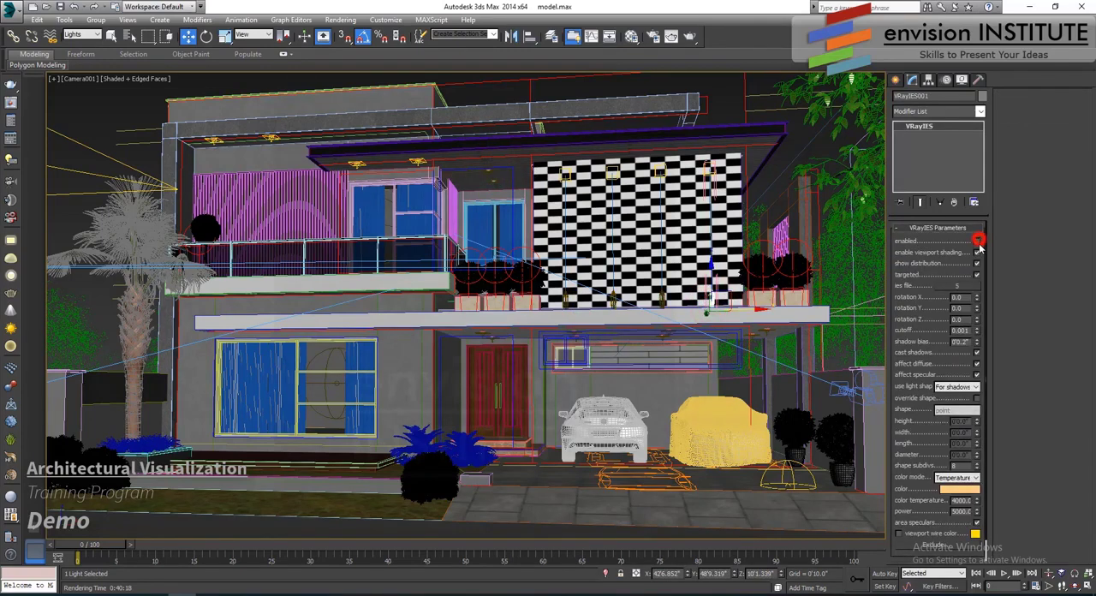
{"action": "left_click", "coordinate": [271, 138]}
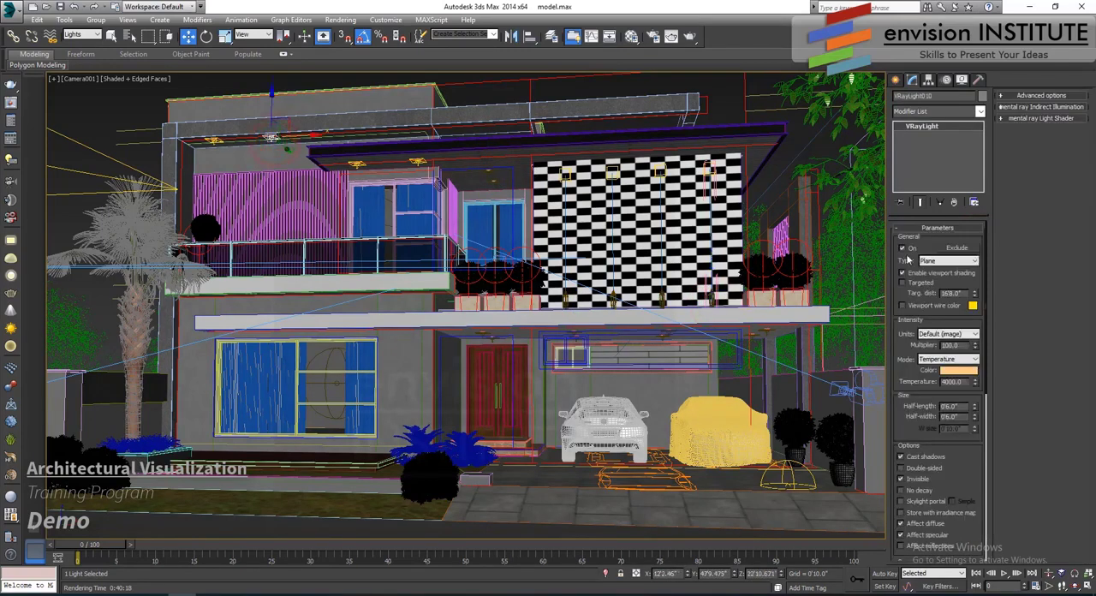
- Turn off the dome light near the driveway and, in the top view, the plane light above the road
{"action": "left_click", "coordinate": [791, 479]}
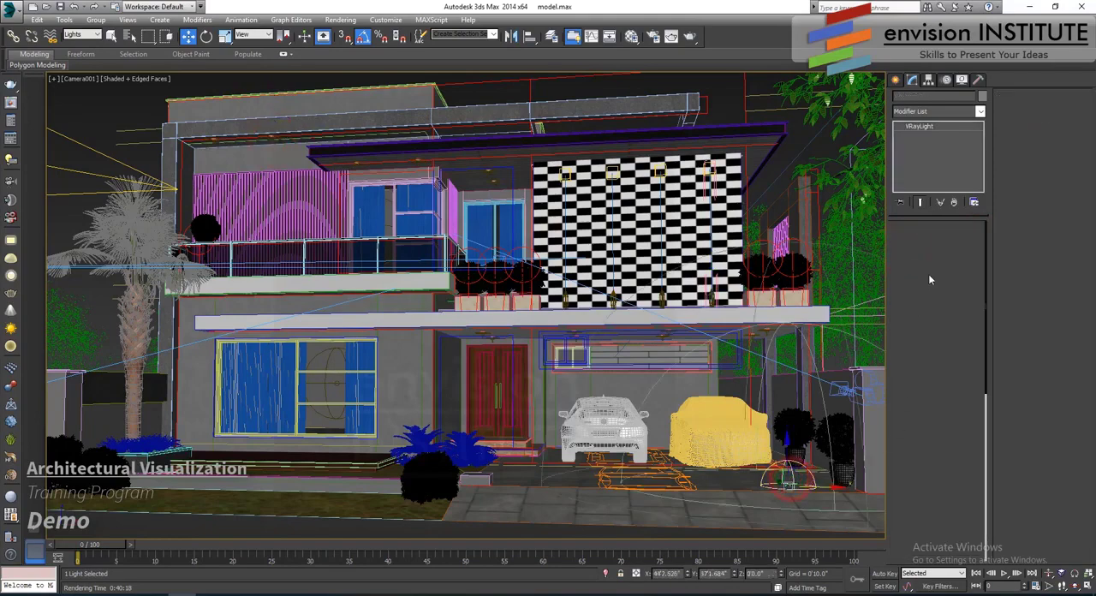
{"action": "key", "text": "t"}
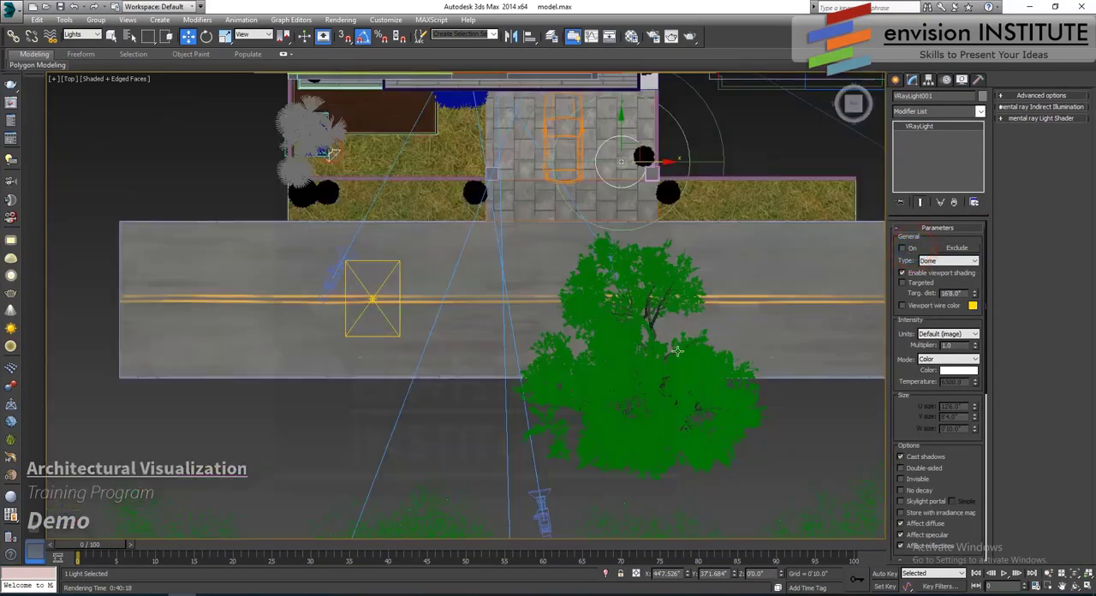
{"action": "key", "text": "z"}
{"action": "scroll", "coordinate": [597, 380], "scroll_direction": "down", "scroll_amount": 5}
{"action": "middle_click_drag", "start_coordinate": [405, 444], "coordinate": [373, 360]}
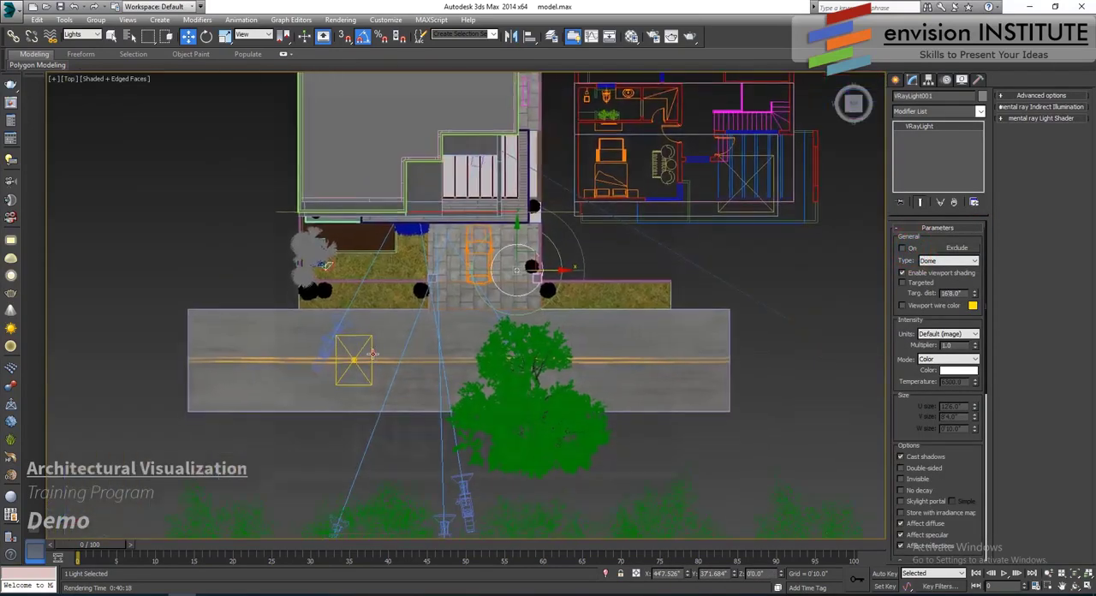
{"action": "left_click", "coordinate": [372, 354]}
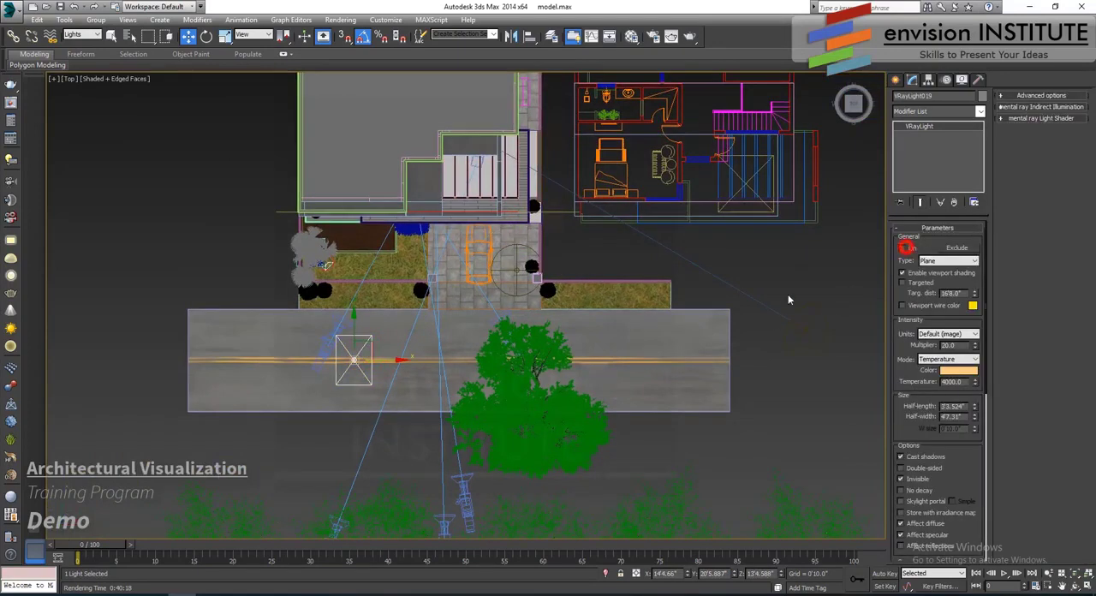
- Enable the V-Ray sun beside the house and turn on the DefaultVRaySky environment map for the background
{"action": "left_click", "coordinate": [798, 327]}
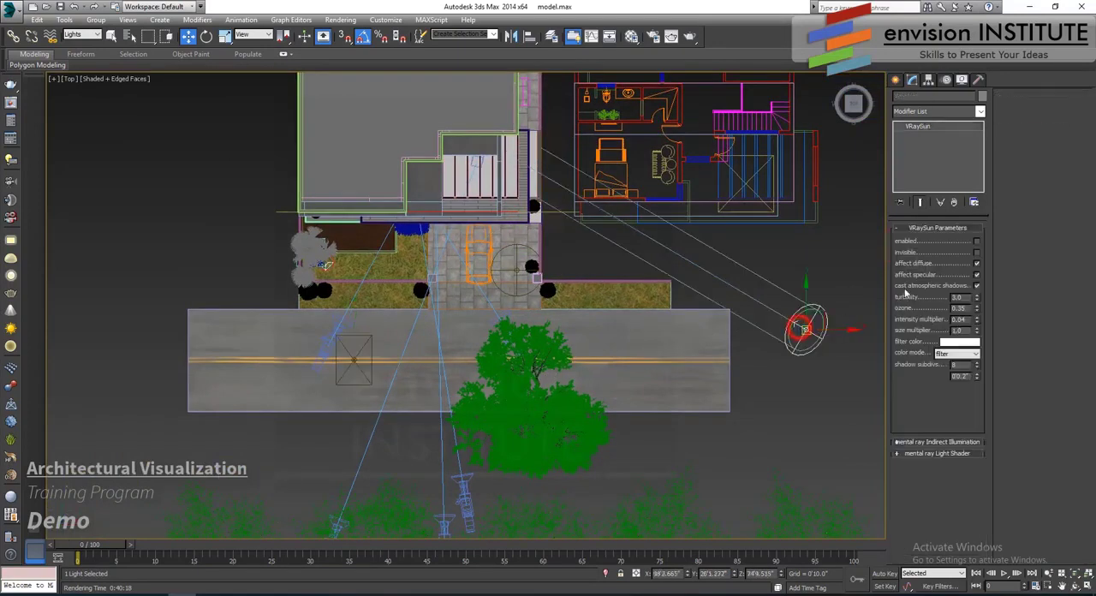
{"action": "left_click", "coordinate": [340, 20]}
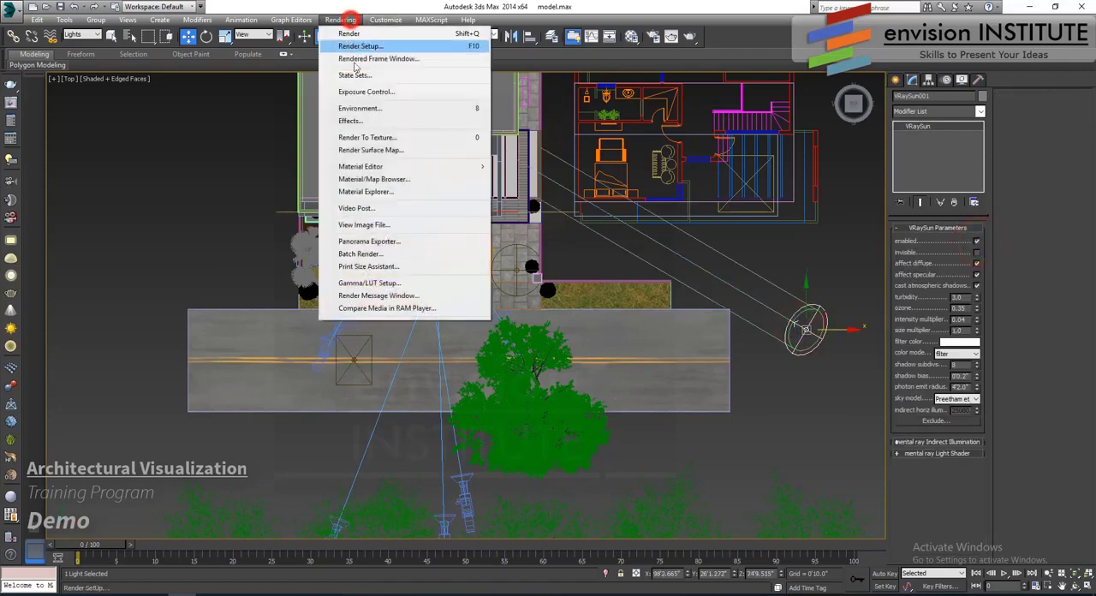
{"action": "left_click", "coordinate": [359, 112]}
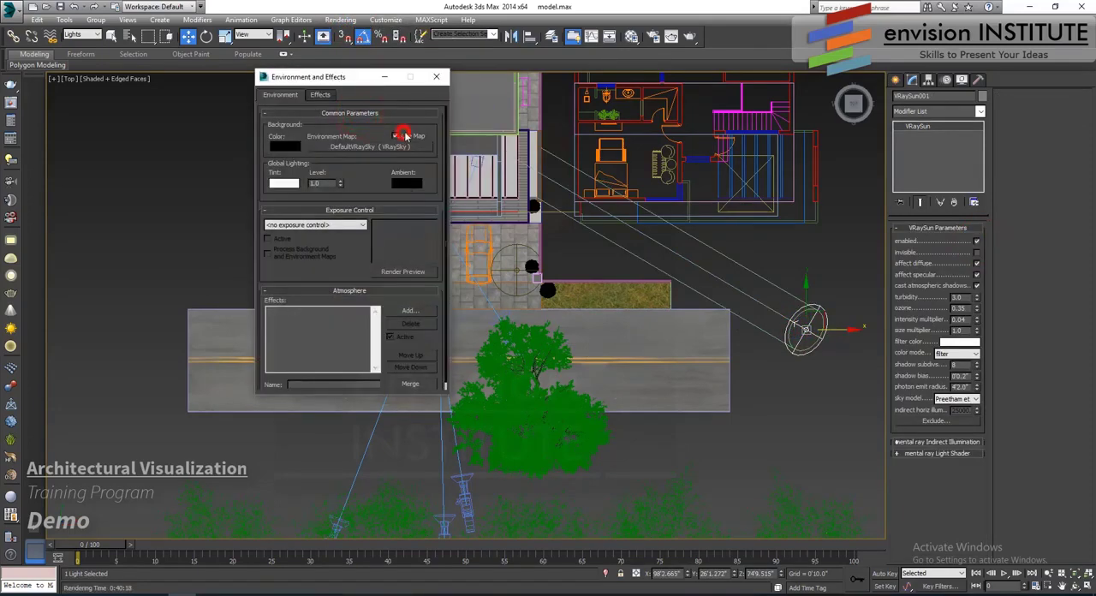
{"action": "left_click", "coordinate": [436, 77]}
- Deselect the sun and switch the viewport to Camera001
{"action": "left_click", "coordinate": [599, 252]}
{"action": "key", "text": "c"}
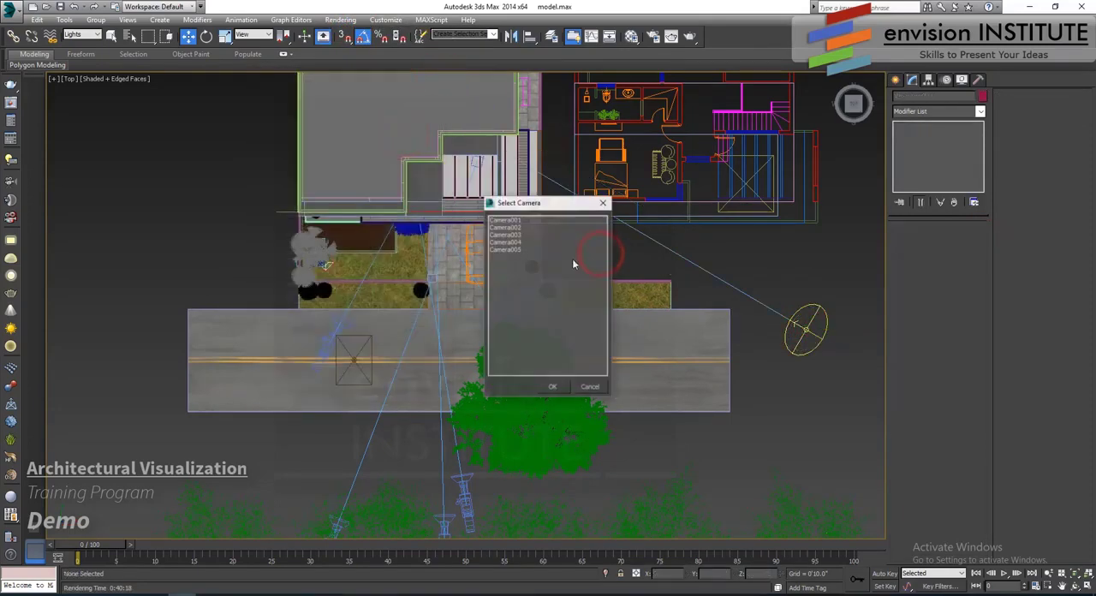
{"action": "double_click", "coordinate": [504, 220]}
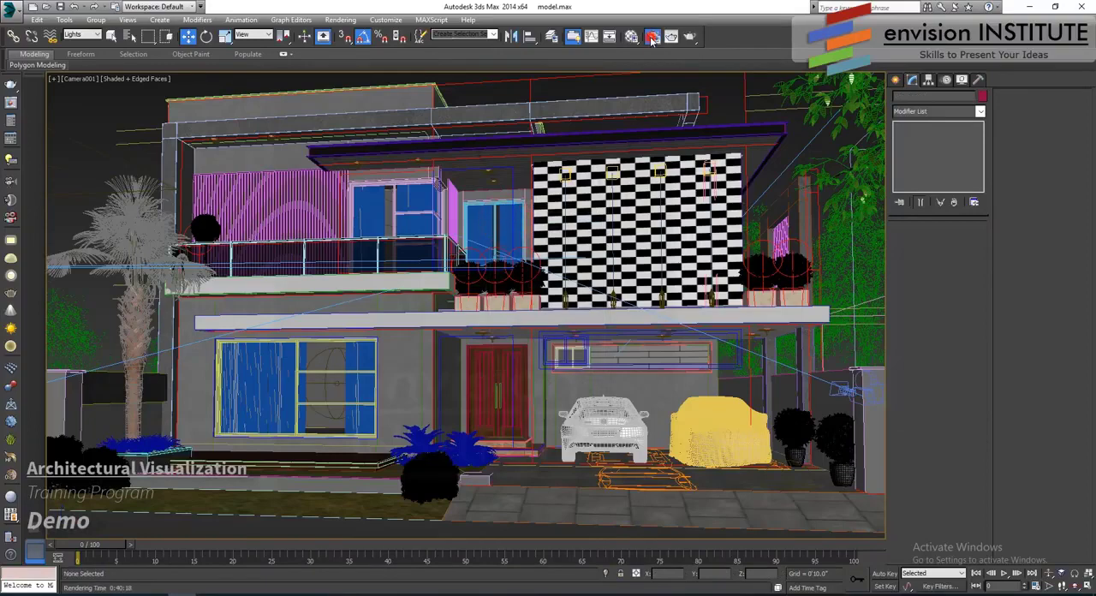
- Set the render output file to cam 1 day render.tif in the max folder and render the Camera001 view
{"action": "key", "text": "F10"}
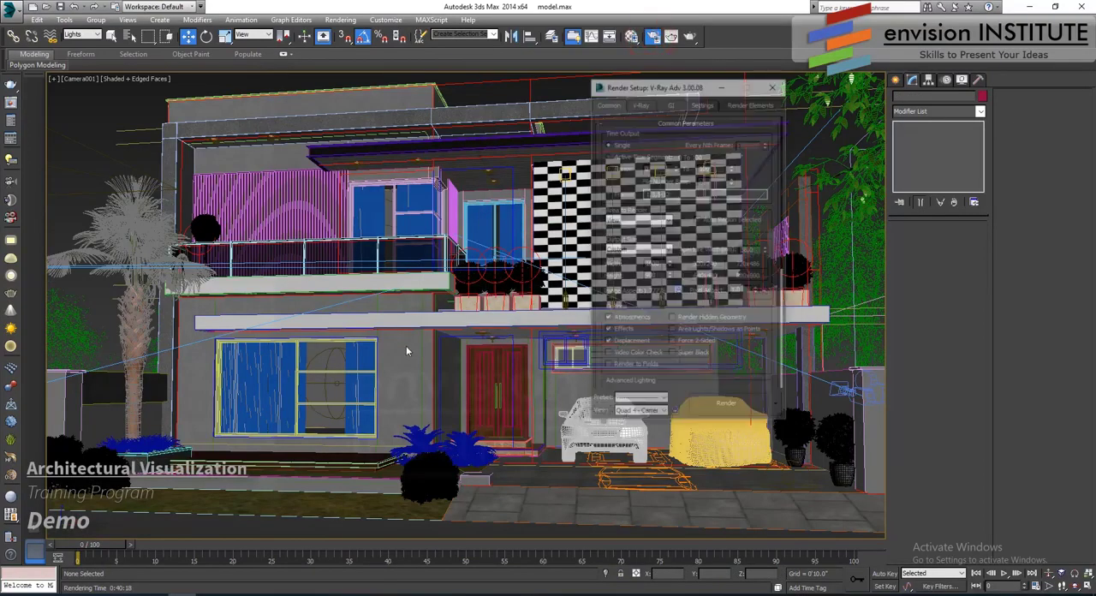
{"action": "scroll", "coordinate": [722, 360], "scroll_direction": "down", "scroll_amount": 5}
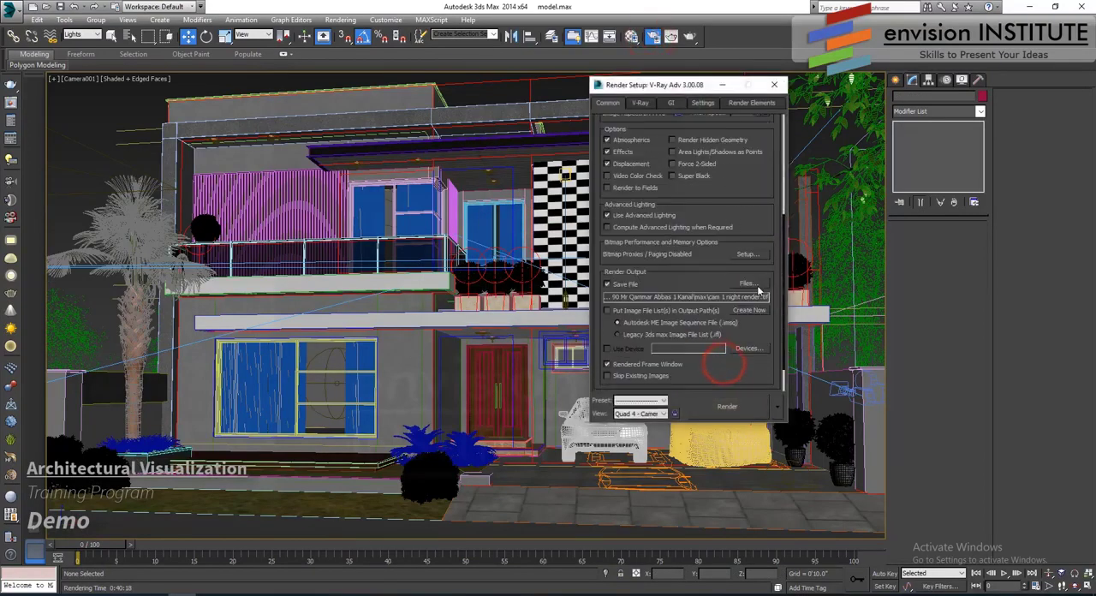
{"action": "left_click", "coordinate": [756, 283]}
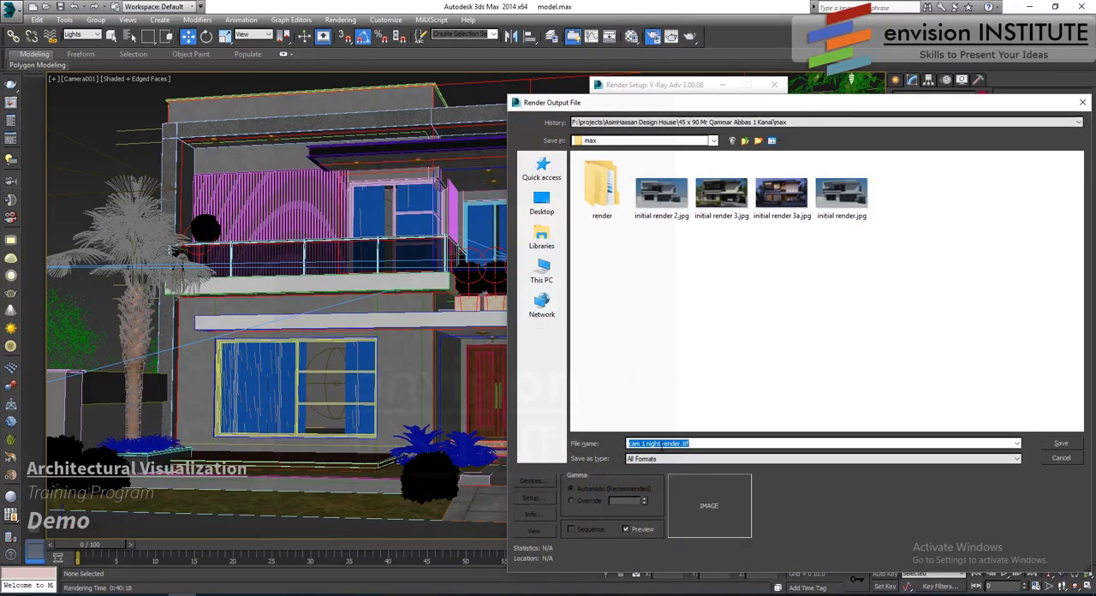
{"action": "double_click", "coordinate": [654, 442]}
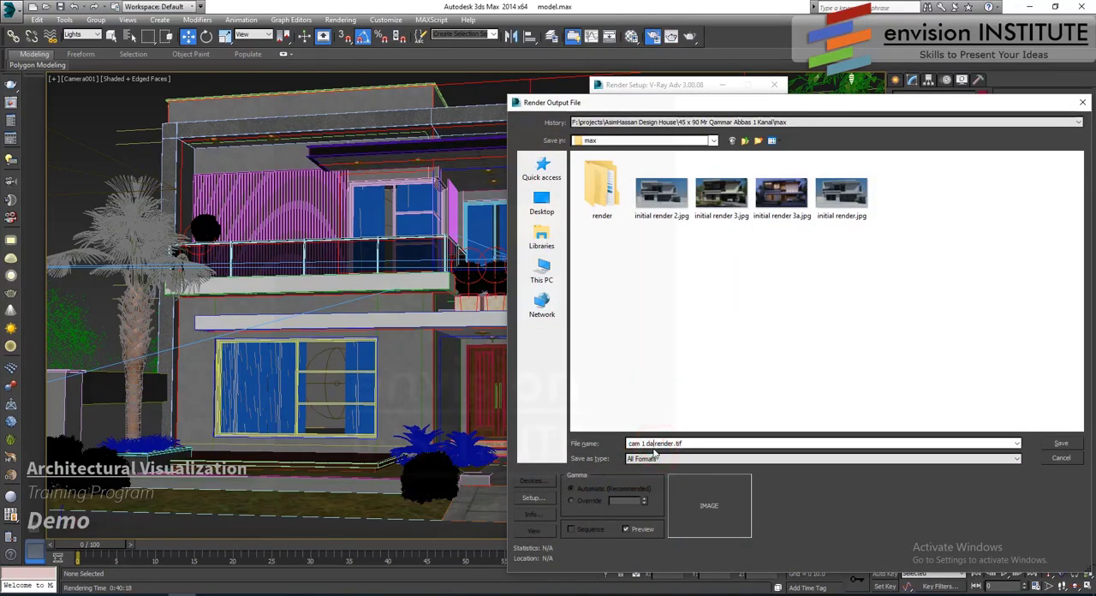
{"action": "left_click", "coordinate": [1071, 444]}
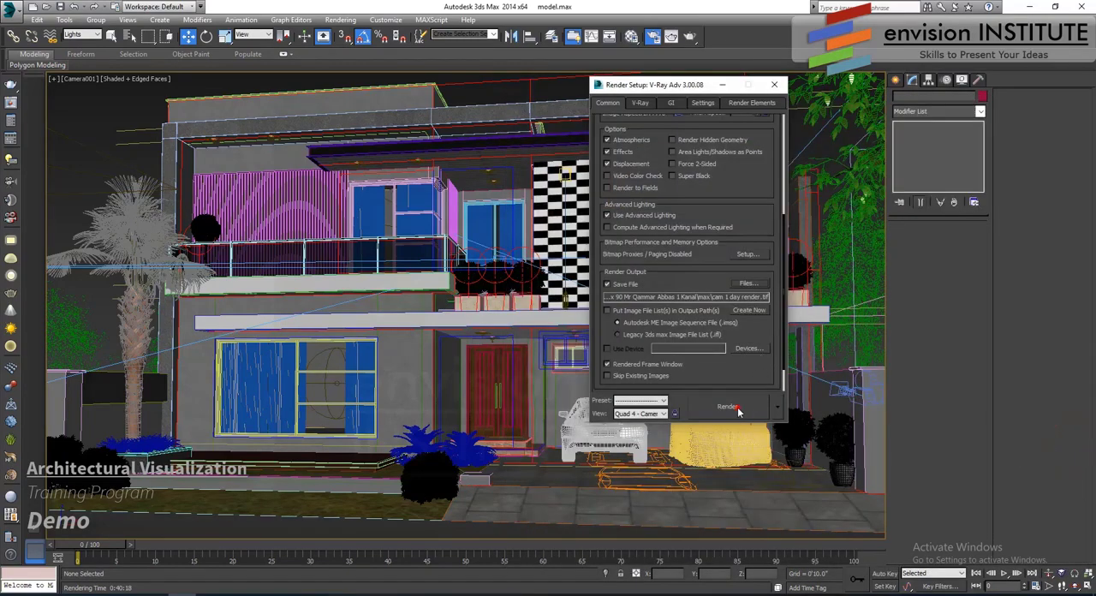
{"action": "left_click", "coordinate": [727, 407]}
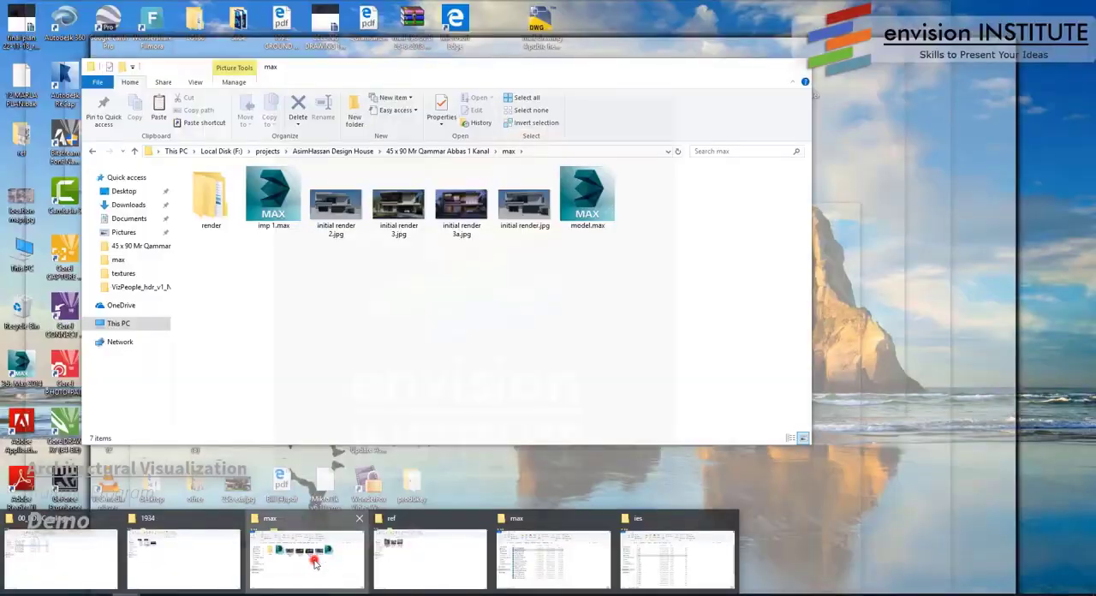
- Switch to File Explorer and cut the cam 1 day render image and all its render element files from the max folder
{"action": "left_click", "coordinate": [311, 556]}
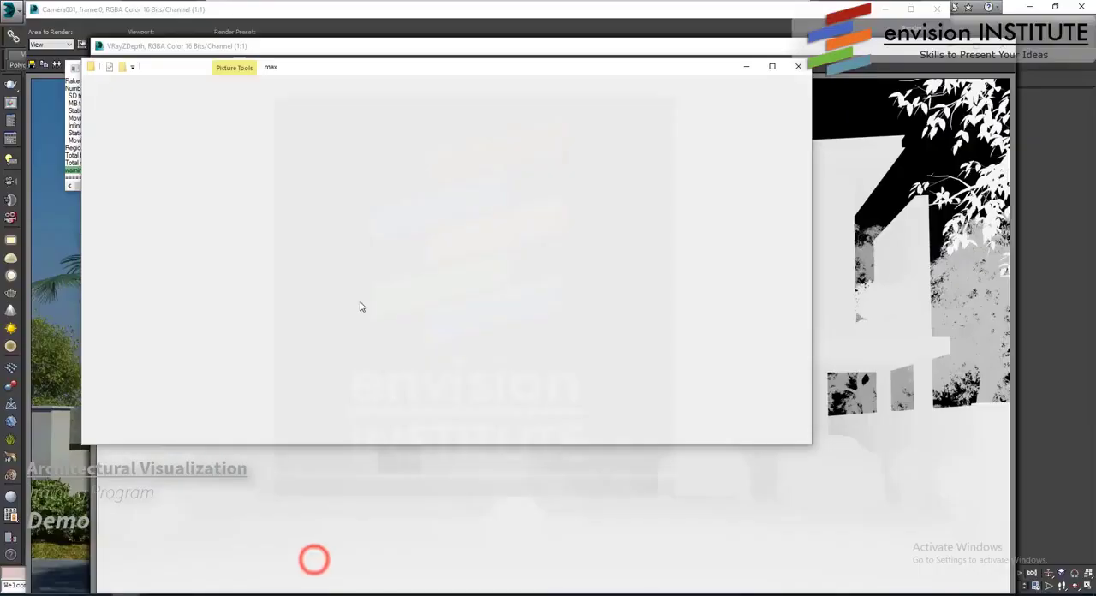
{"action": "left_click", "coordinate": [454, 364]}
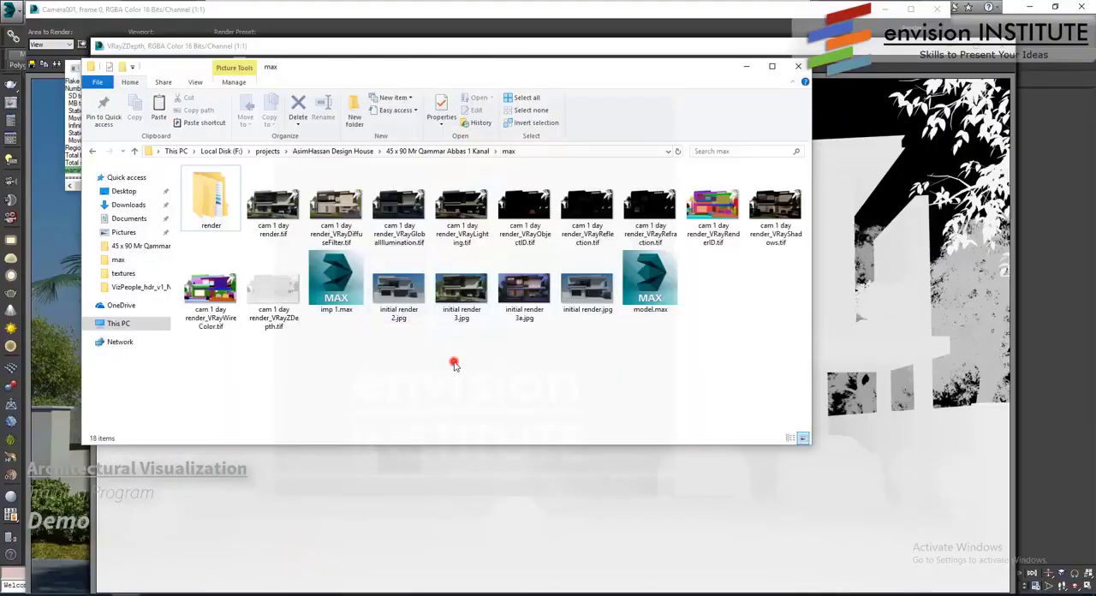
{"action": "left_click", "coordinate": [275, 210]}
{"action": "left_click", "coordinate": [282, 290], "text": "shift"}
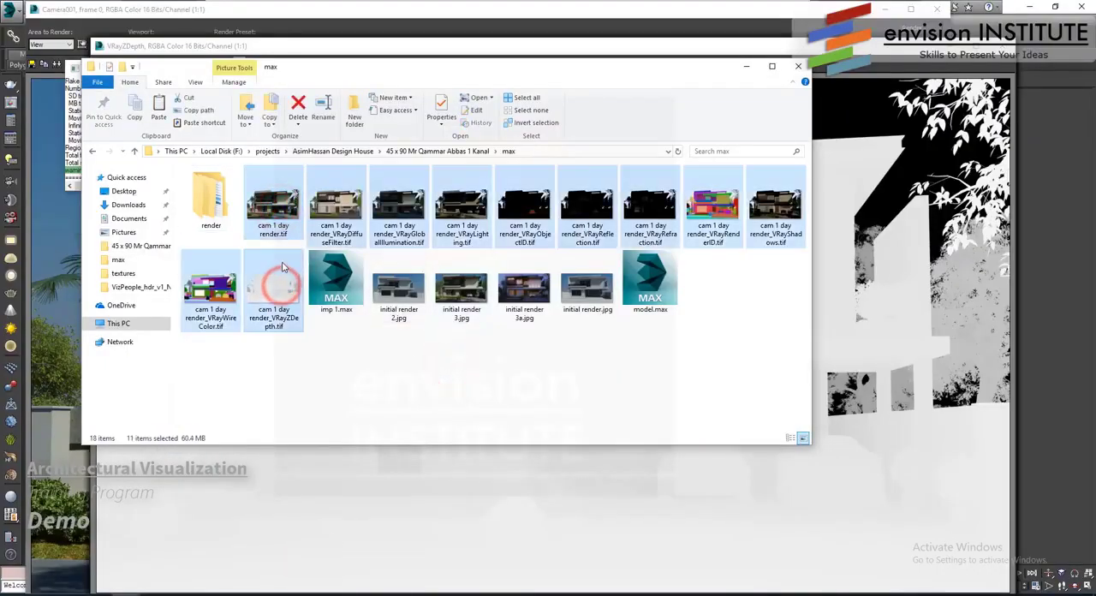
{"action": "left_click_drag", "start_coordinate": [282, 290], "coordinate": [219, 190]}
- Create a folder named day inside the render folder and open it
{"action": "double_click", "coordinate": [219, 189]}
{"action": "left_click", "coordinate": [299, 264]}
{"action": "left_click", "coordinate": [354, 112]}
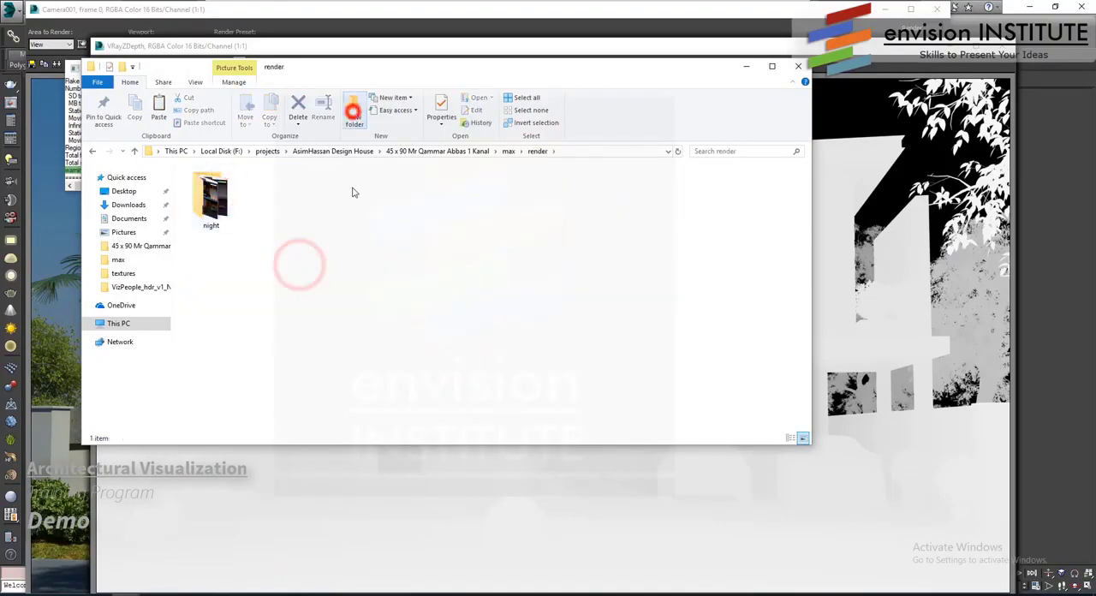
{"action": "type", "text": "day"}
{"action": "key", "text": "Return"}
{"action": "key", "text": "Return"}
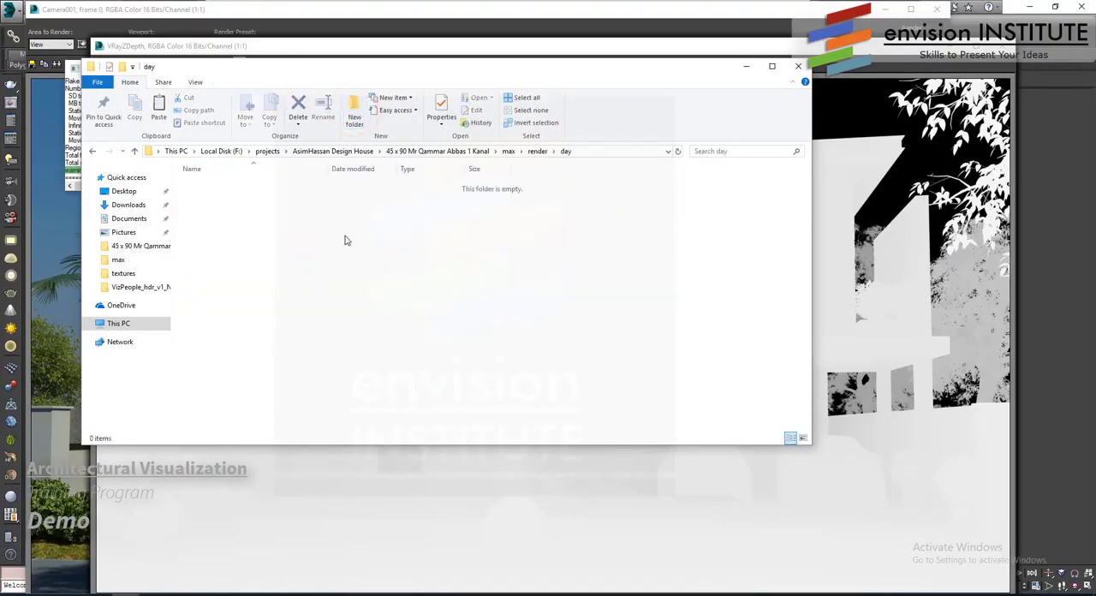
- Paste the cut render files into the day folder and show them as large thumbnails
{"action": "key", "text": "ctrl+v"}
{"action": "left_click", "coordinate": [802, 437]}
{"action": "left_click", "coordinate": [881, 123]}
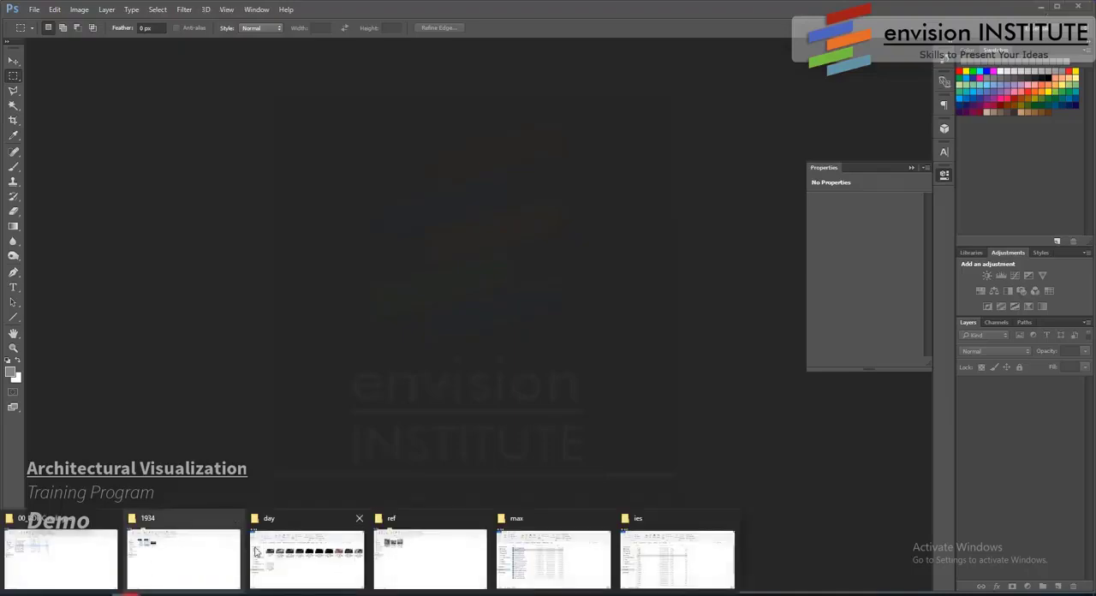
- Open the day render and all its render element images from the day folder in Photoshop
{"action": "left_click", "coordinate": [283, 543]}
{"action": "left_click", "coordinate": [402, 305]}
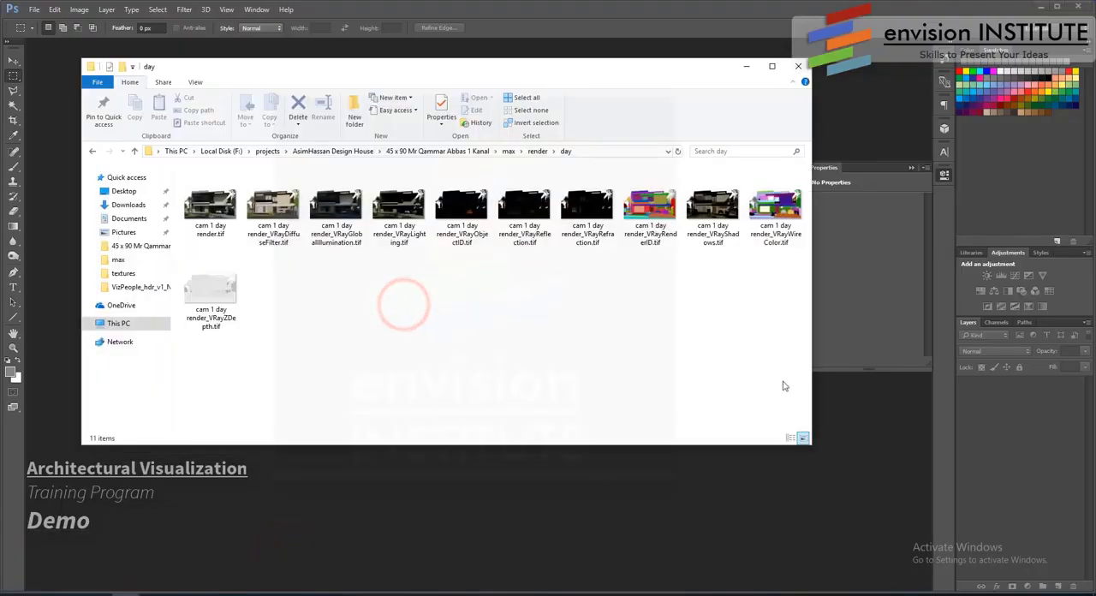
{"action": "left_click_drag", "start_coordinate": [782, 382], "coordinate": [472, 467]}
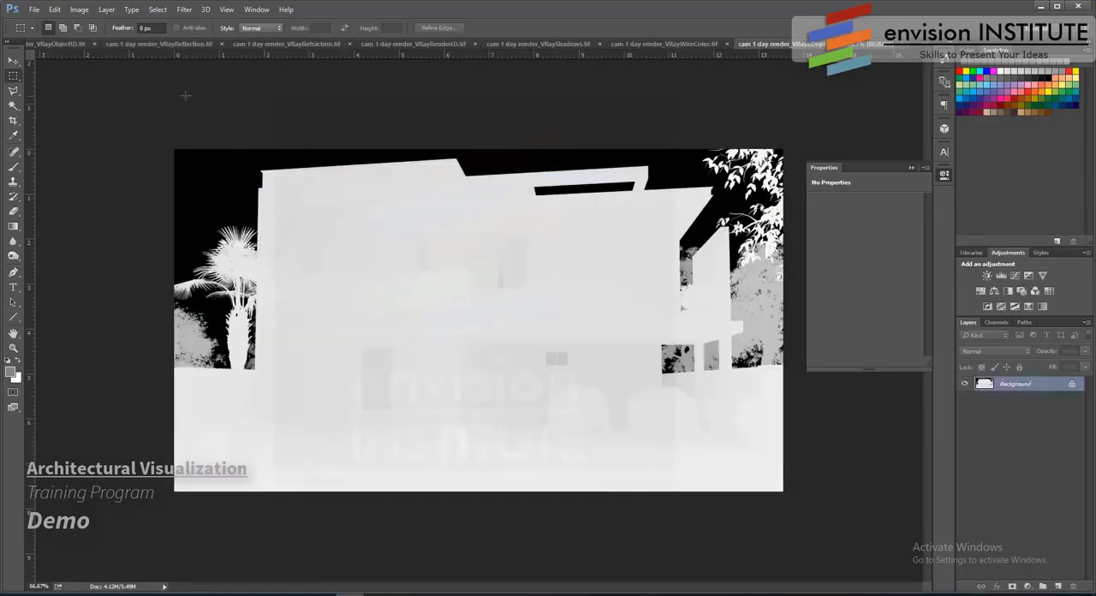
- Activate the Move tool and undock cam 1 day render.tif into its own floating window
{"action": "left_click", "coordinate": [14, 61]}
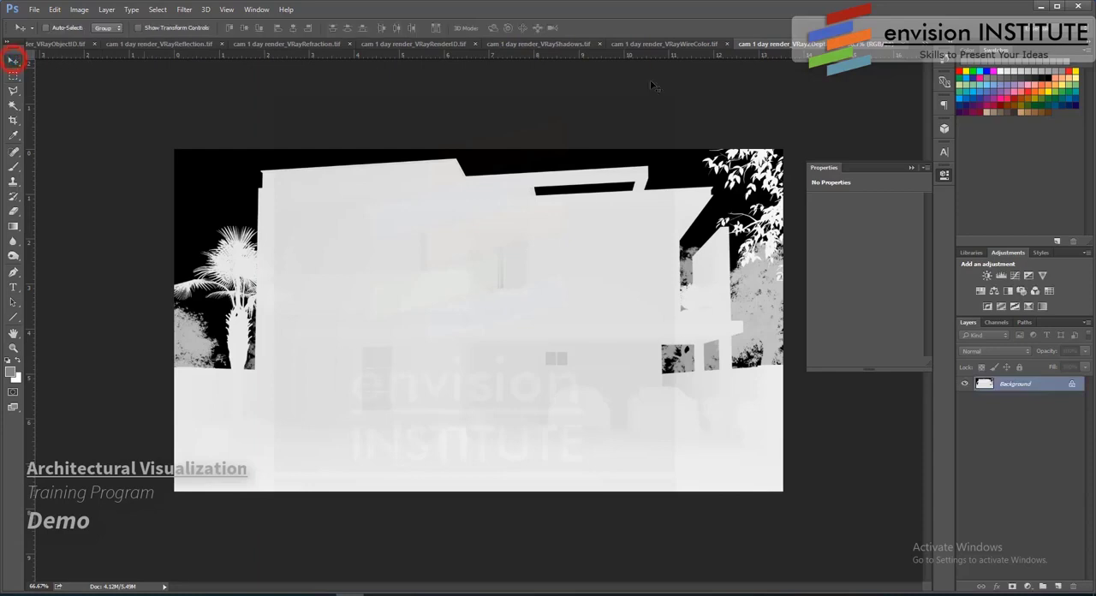
{"action": "left_click", "coordinate": [927, 48]}
{"action": "left_click", "coordinate": [804, 45]}
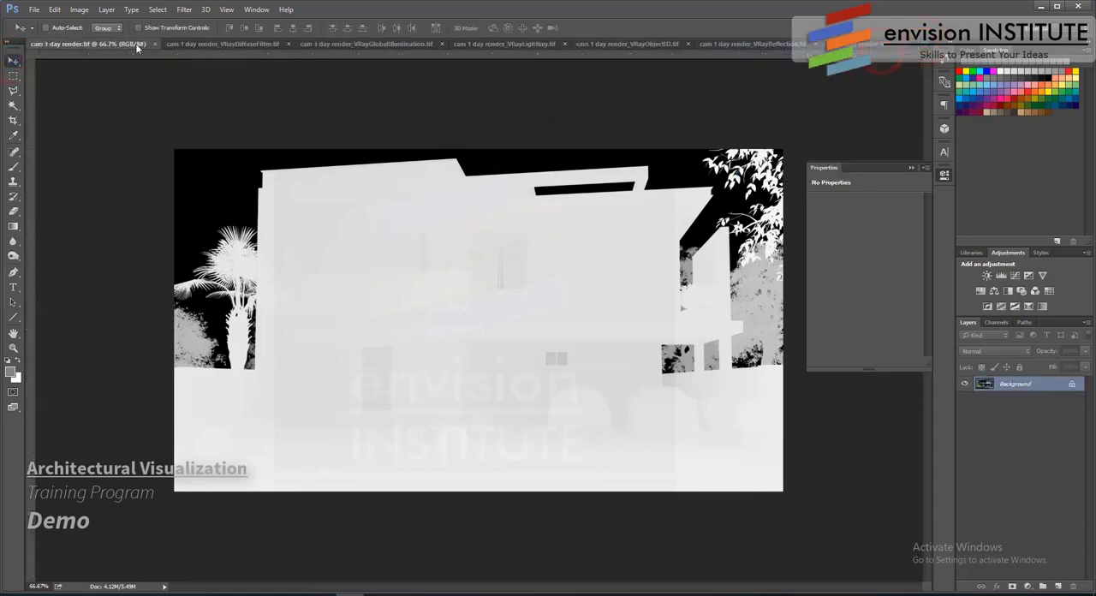
{"action": "left_click_drag", "start_coordinate": [137, 46], "coordinate": [229, 102]}
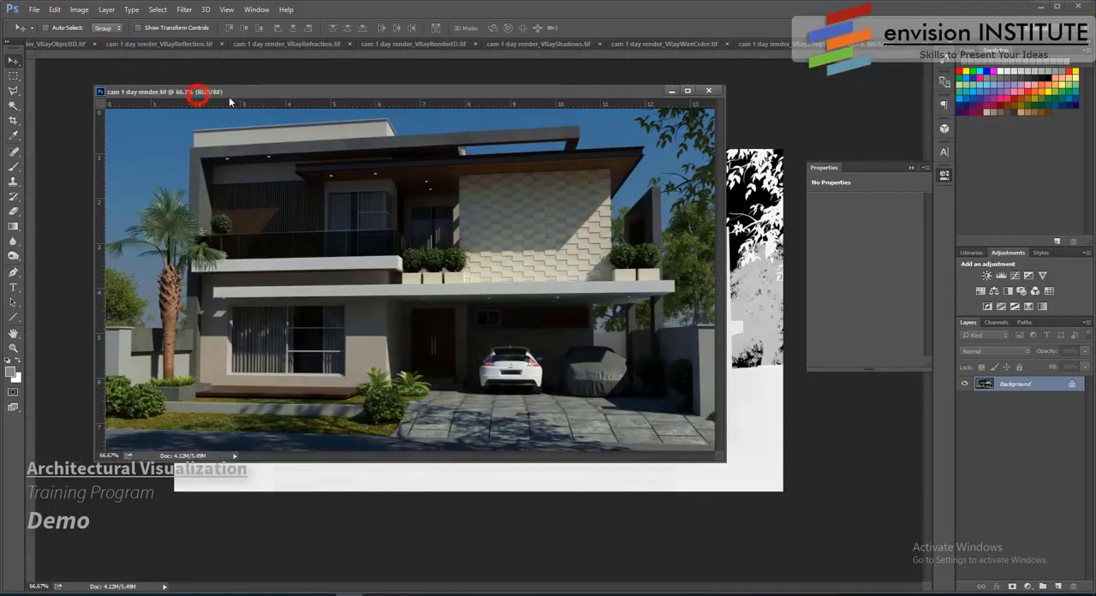
- Copy the VRayZDepth image into cam 1 day render.tif as a new layer and close the VRayZDepth document
{"action": "left_click", "coordinate": [789, 118]}
{"action": "left_click_drag", "start_coordinate": [1009, 383], "coordinate": [575, 285]}
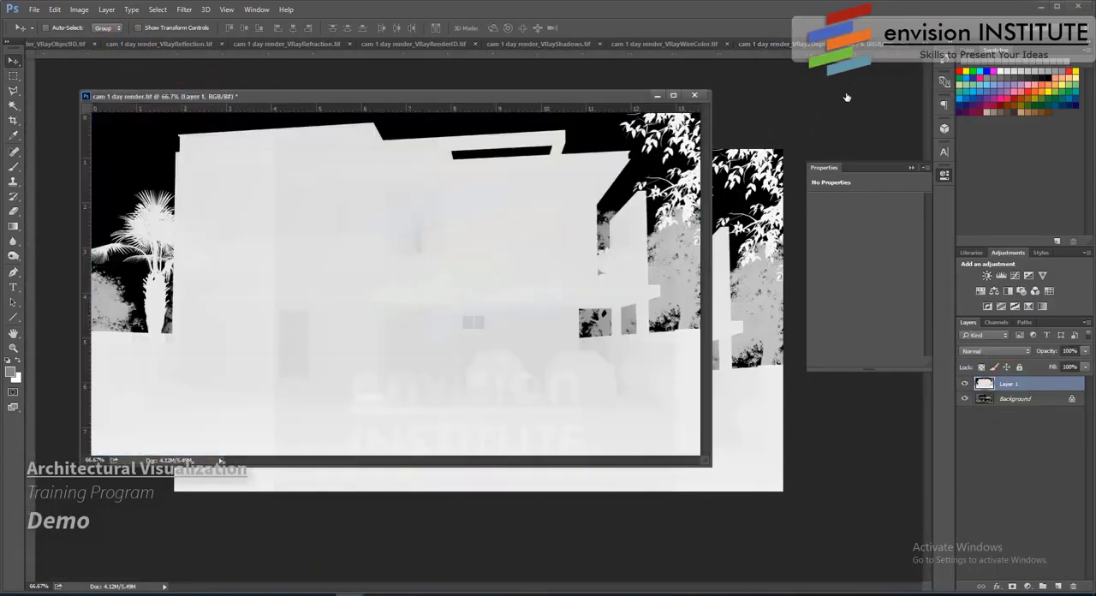
{"action": "left_click", "coordinate": [845, 96]}
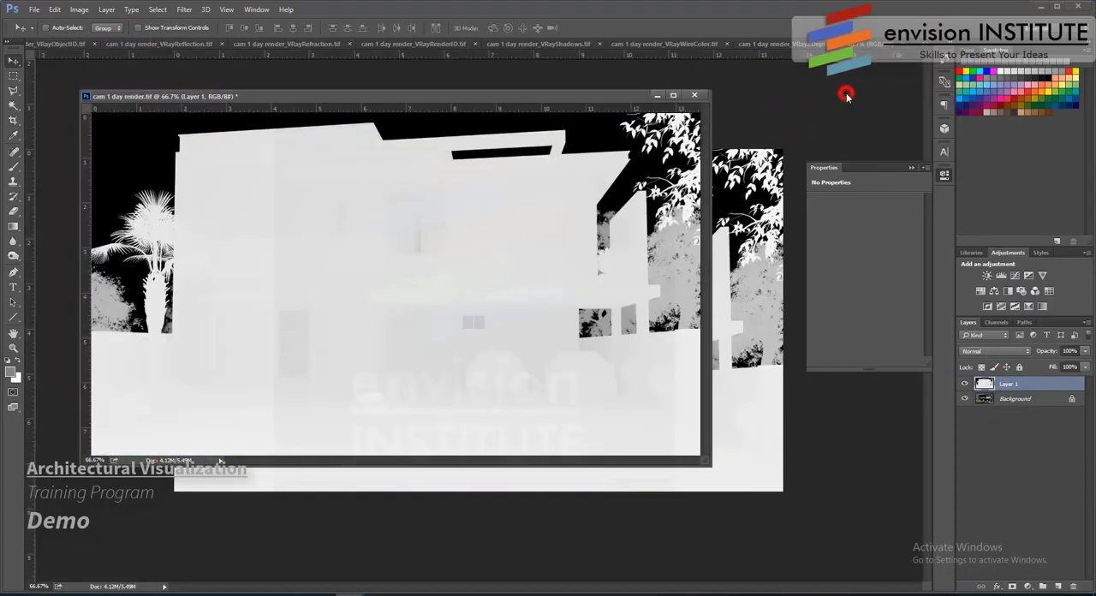
{"action": "left_click", "coordinate": [900, 45]}
- Add the VRayWireColor and VRayShadows images as layers in cam 1 day render.tif, closing each source document after copying
{"action": "left_click_drag", "start_coordinate": [1019, 387], "coordinate": [422, 232]}
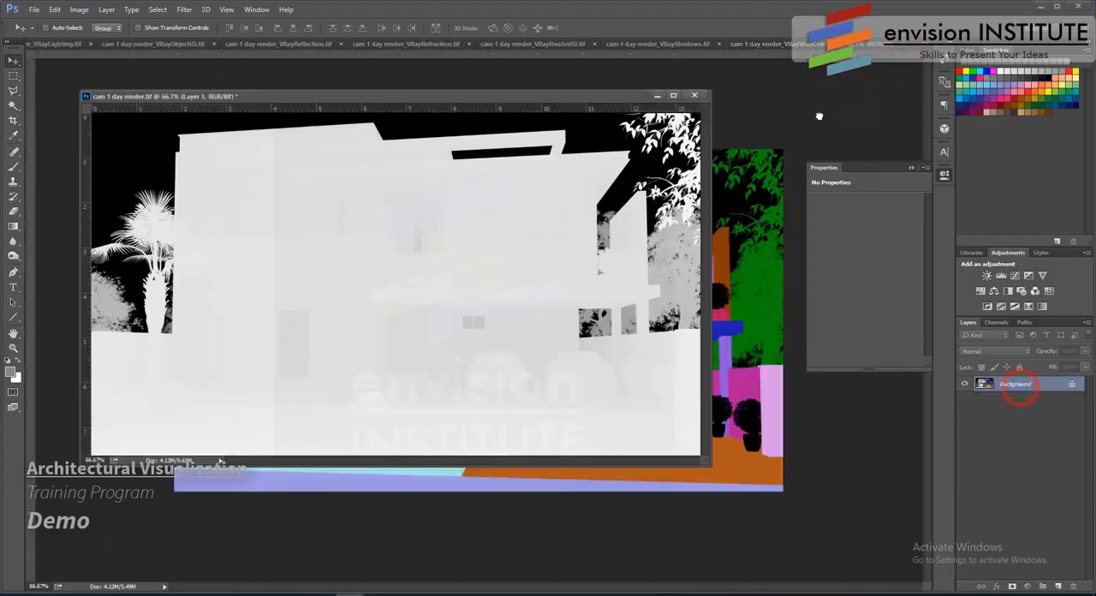
{"action": "left_click", "coordinate": [855, 107]}
{"action": "left_click", "coordinate": [909, 46]}
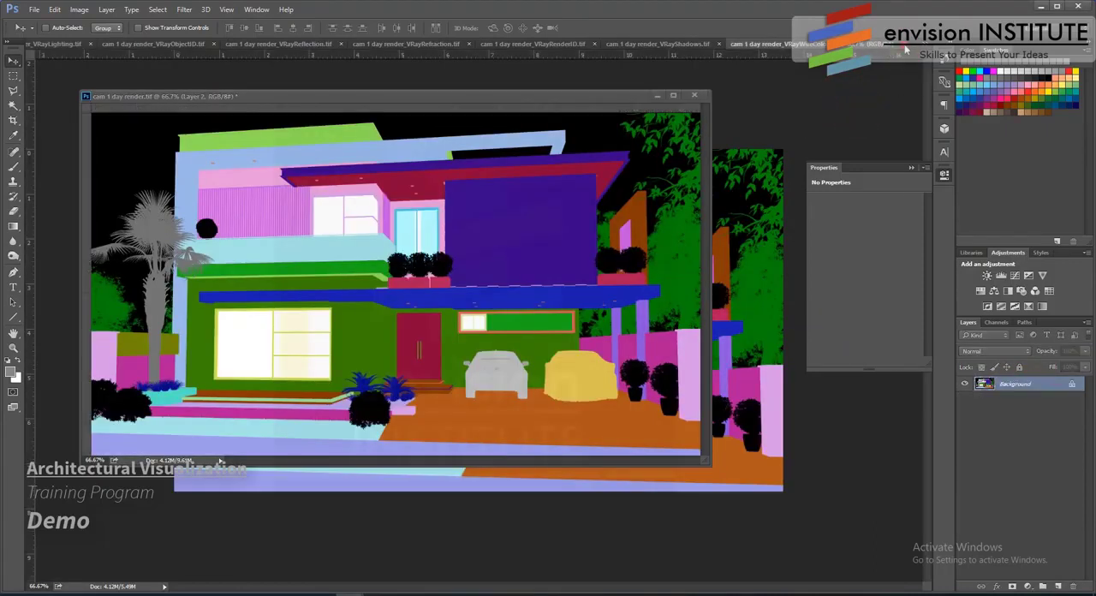
{"action": "left_click_drag", "start_coordinate": [1011, 386], "coordinate": [423, 232]}
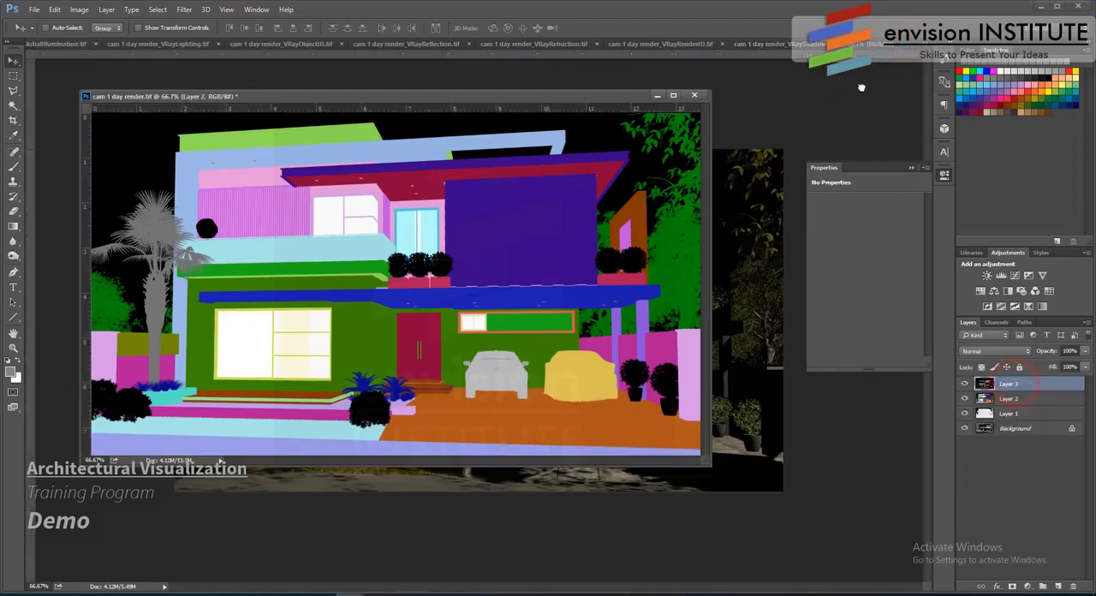
{"action": "left_click", "coordinate": [861, 89]}
{"action": "left_click", "coordinate": [900, 47]}
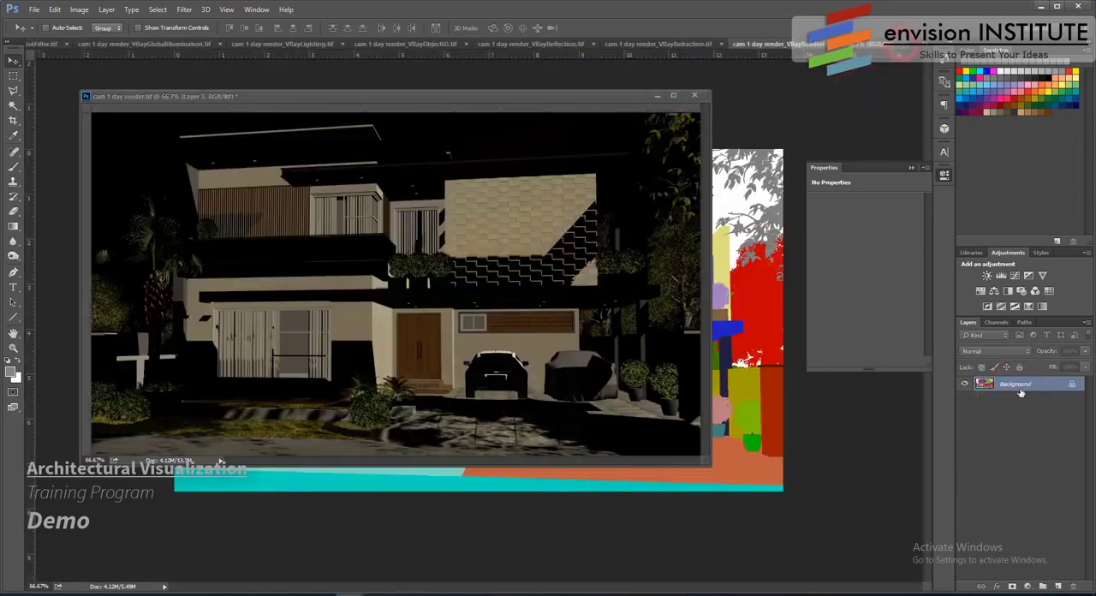
- Add the VRayRenderID and VRayRefraction images as layers in cam 1 day render.tif, closing each source document after copying
{"action": "left_click_drag", "start_coordinate": [993, 385], "coordinate": [462, 257]}
{"action": "left_click", "coordinate": [862, 110]}
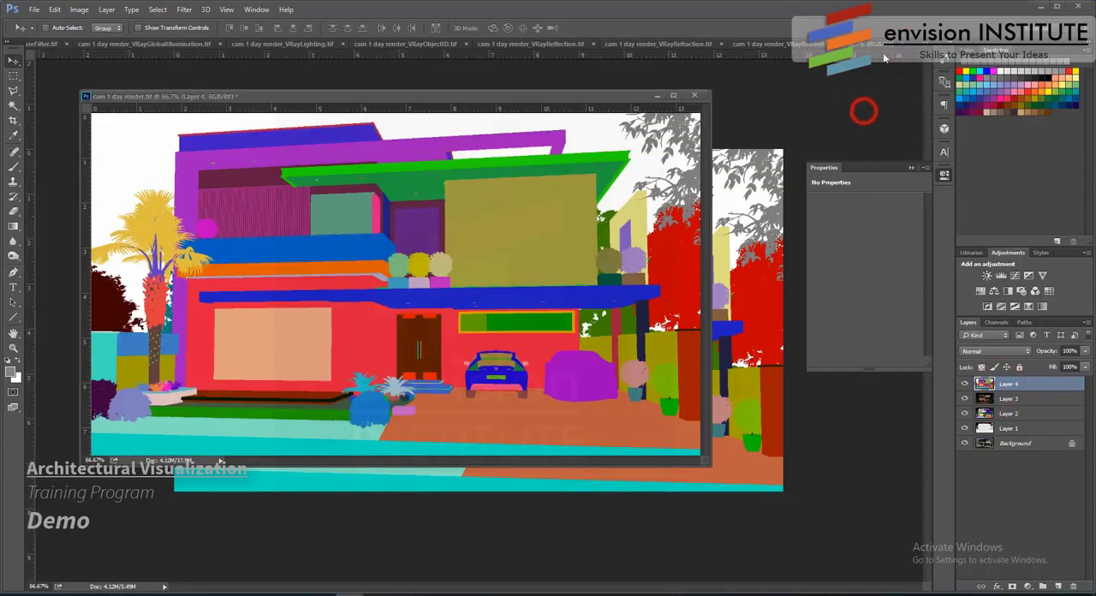
{"action": "left_click", "coordinate": [907, 48]}
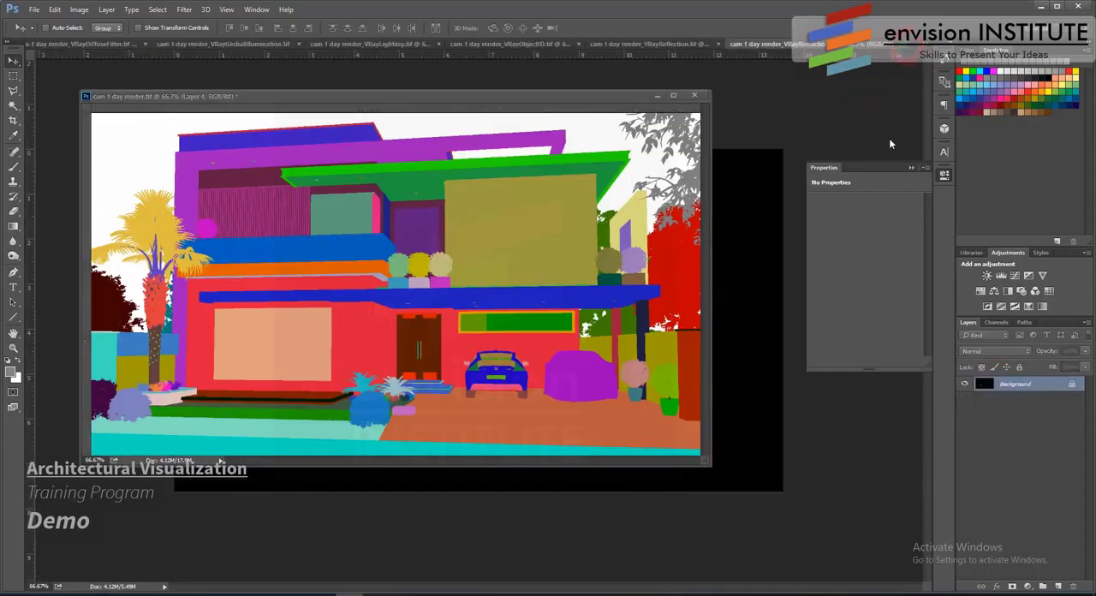
{"action": "left_click_drag", "start_coordinate": [1006, 382], "coordinate": [394, 359]}
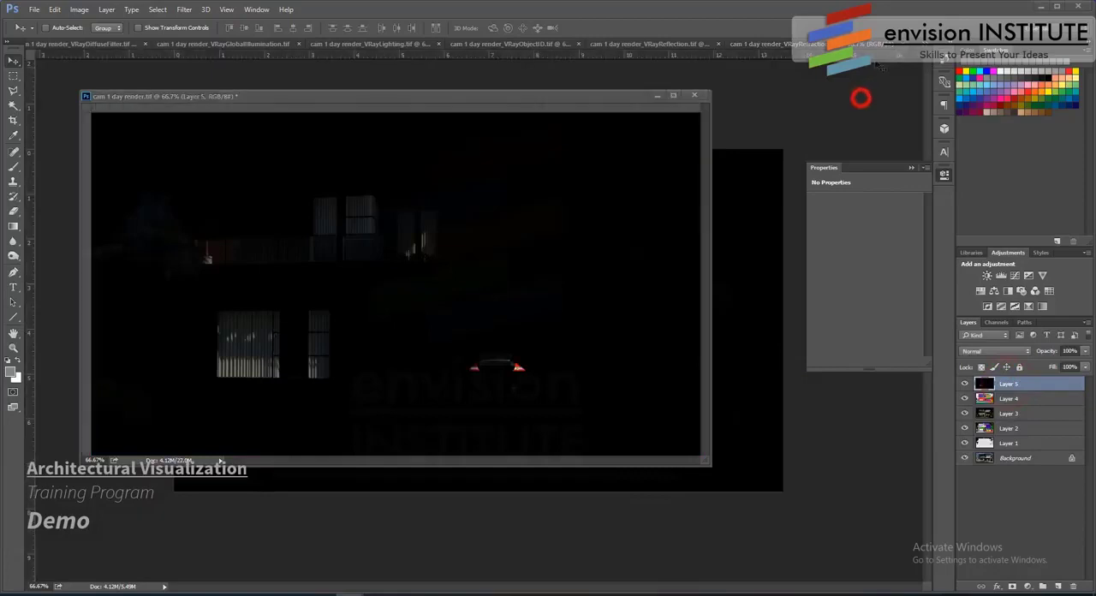
{"action": "left_click", "coordinate": [861, 98]}
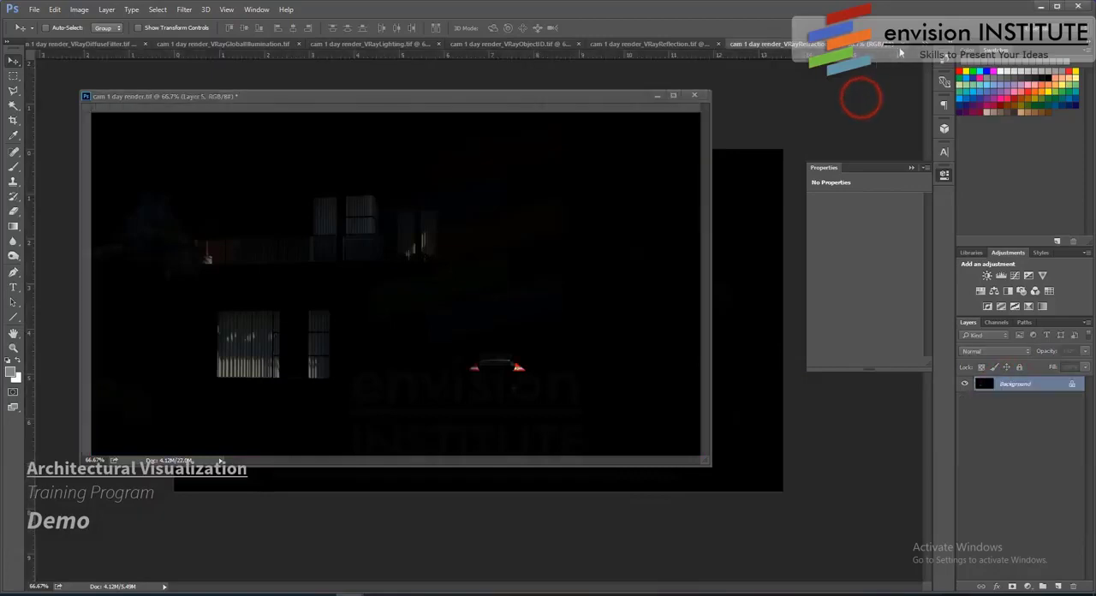
{"action": "left_click", "coordinate": [906, 49]}
- Copy the VRayReflection image into cam 1 day render.tif as a layer, and close the VRayReflection and VRayObjectID documents
{"action": "left_click_drag", "start_coordinate": [1009, 384], "coordinate": [604, 279]}
{"action": "left_click", "coordinate": [834, 102]}
{"action": "left_click", "coordinate": [901, 49]}
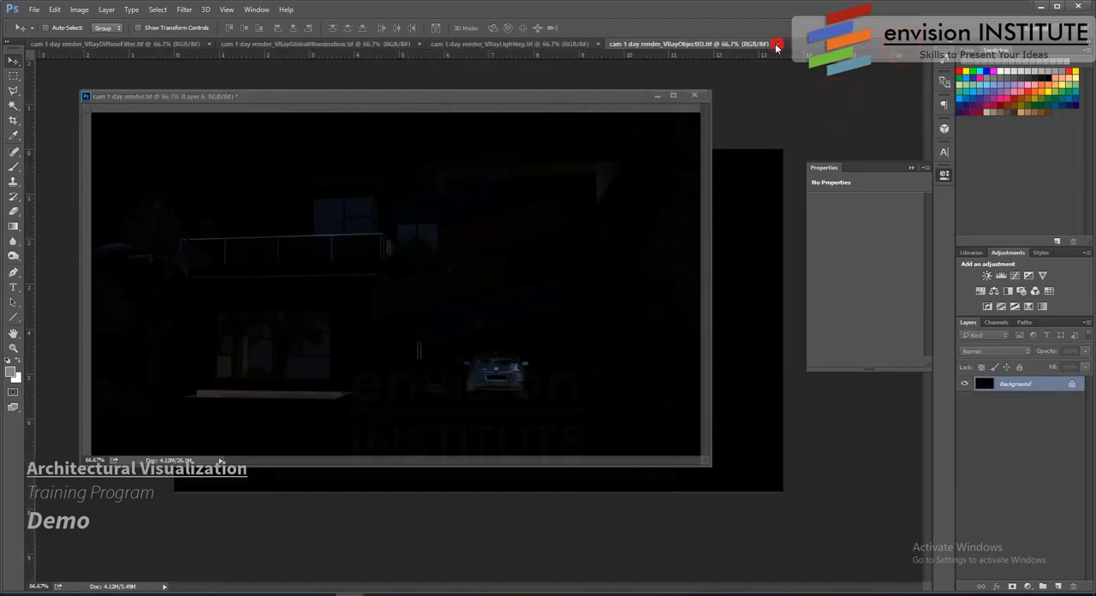
{"action": "left_click", "coordinate": [776, 44]}
- Add the VRayLighting and VRayGlobalIllumination images as layers in cam 1 day render.tif, closing the VRayLighting document
{"action": "left_click_drag", "start_coordinate": [1010, 387], "coordinate": [599, 274]}
{"action": "left_click", "coordinate": [825, 100]}
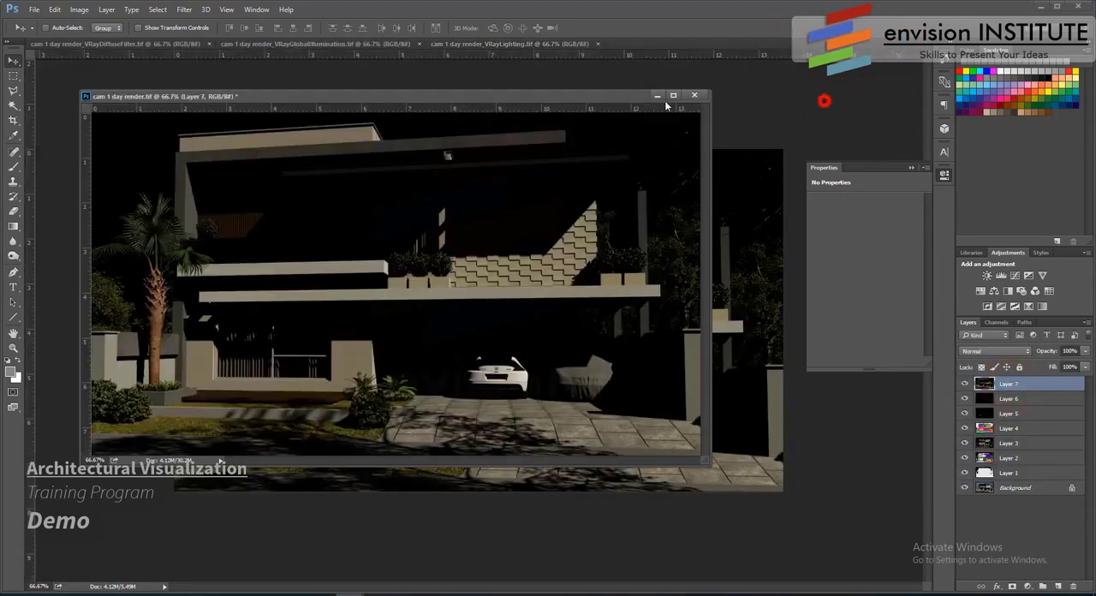
{"action": "left_click", "coordinate": [598, 44]}
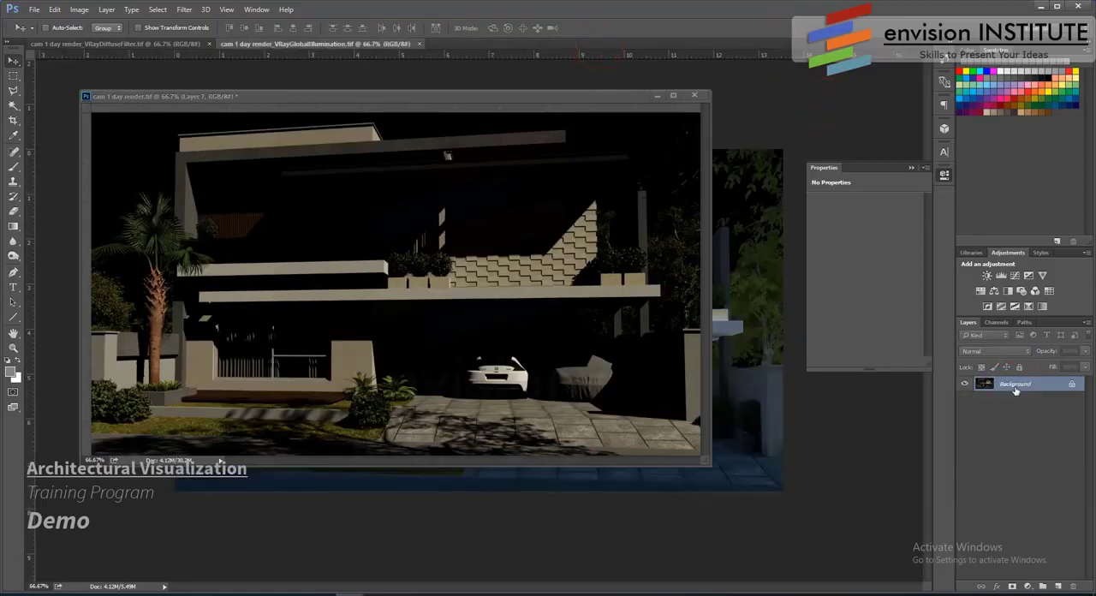
{"action": "left_click_drag", "start_coordinate": [1014, 387], "coordinate": [462, 308]}
{"action": "left_click", "coordinate": [829, 99]}
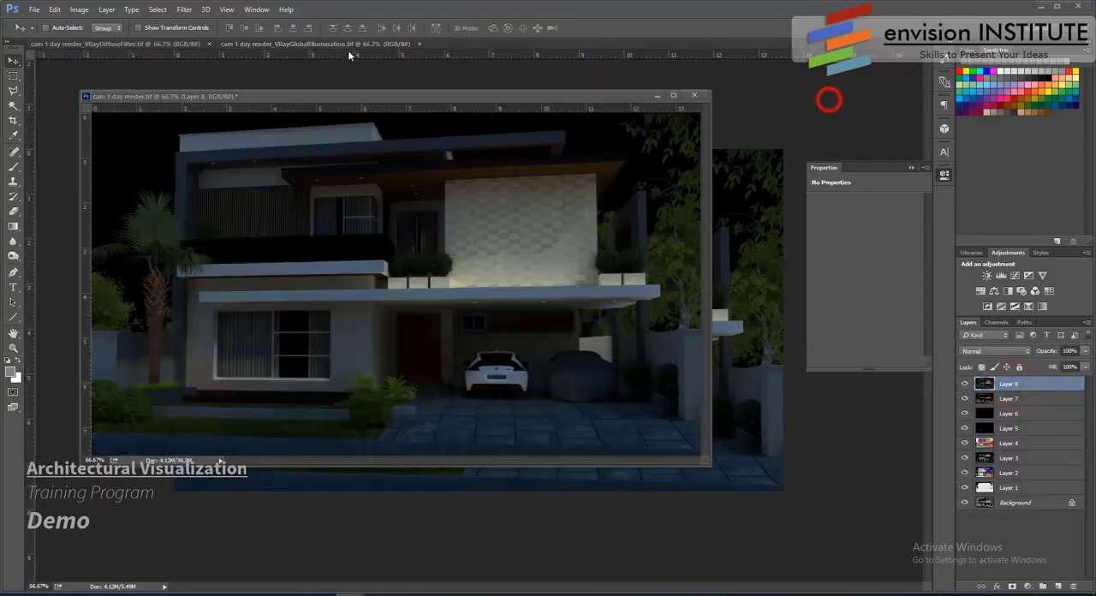
- Add the VRayDiffuseFilter image as a layer in cam 1 day render.tif, closing the VRayGlobalIllumination and VRayDiffuseFilter documents
{"action": "left_click", "coordinate": [350, 46]}
{"action": "left_click", "coordinate": [420, 44]}
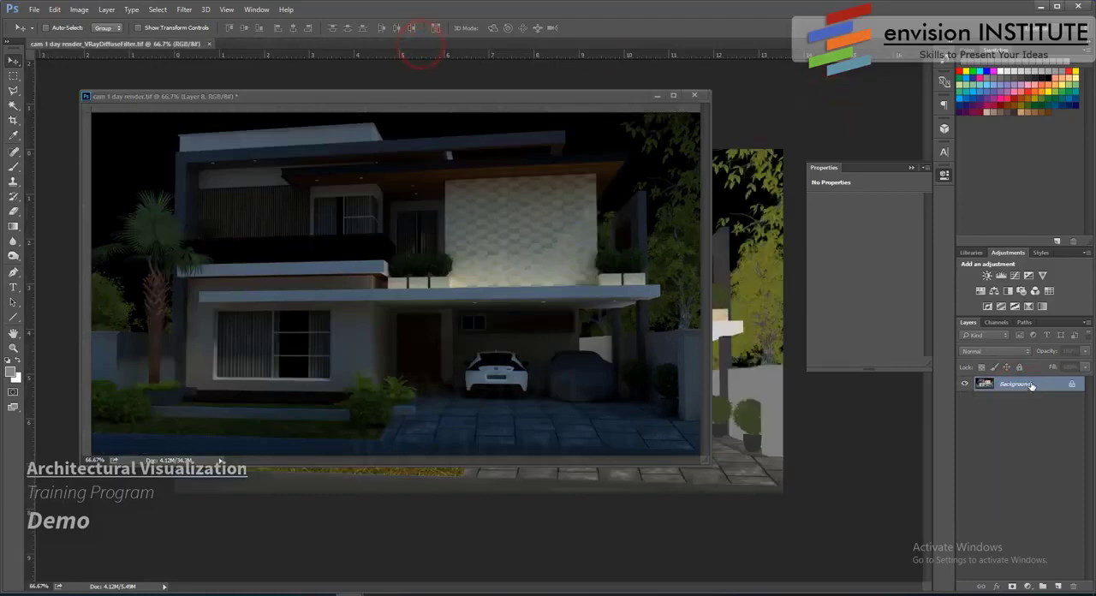
{"action": "left_click_drag", "start_coordinate": [757, 354], "coordinate": [493, 305]}
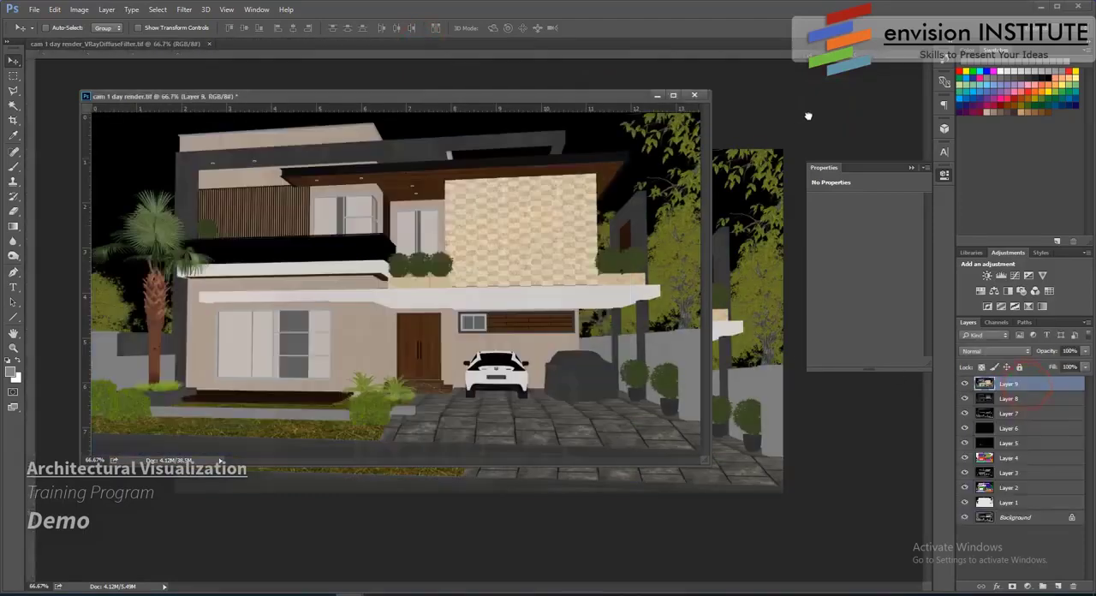
{"action": "left_click", "coordinate": [808, 115]}
{"action": "left_click", "coordinate": [209, 44]}
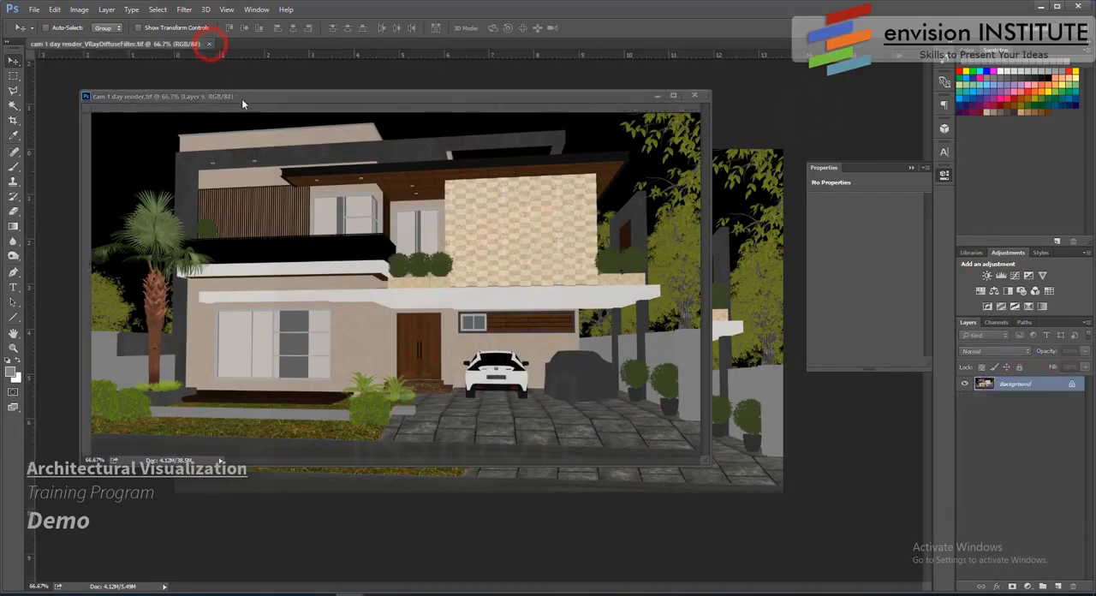
{"action": "left_click", "coordinate": [210, 45]}
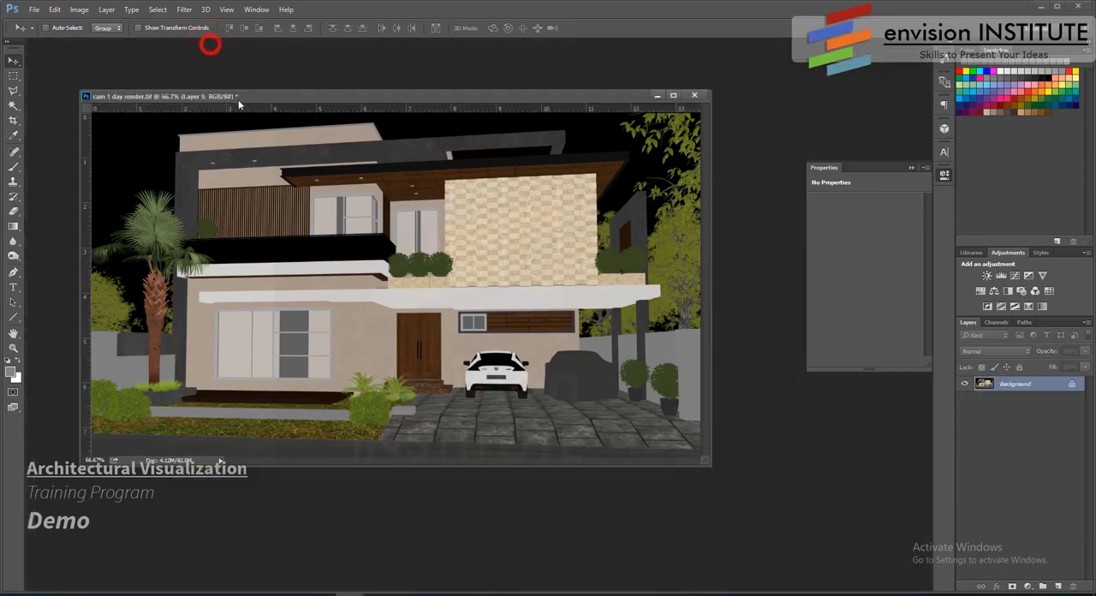
- Hide Layers 1 to 9, load the selection outlining the house and greenery, and copy it from the Background onto a new layer
{"action": "left_click", "coordinate": [943, 176]}
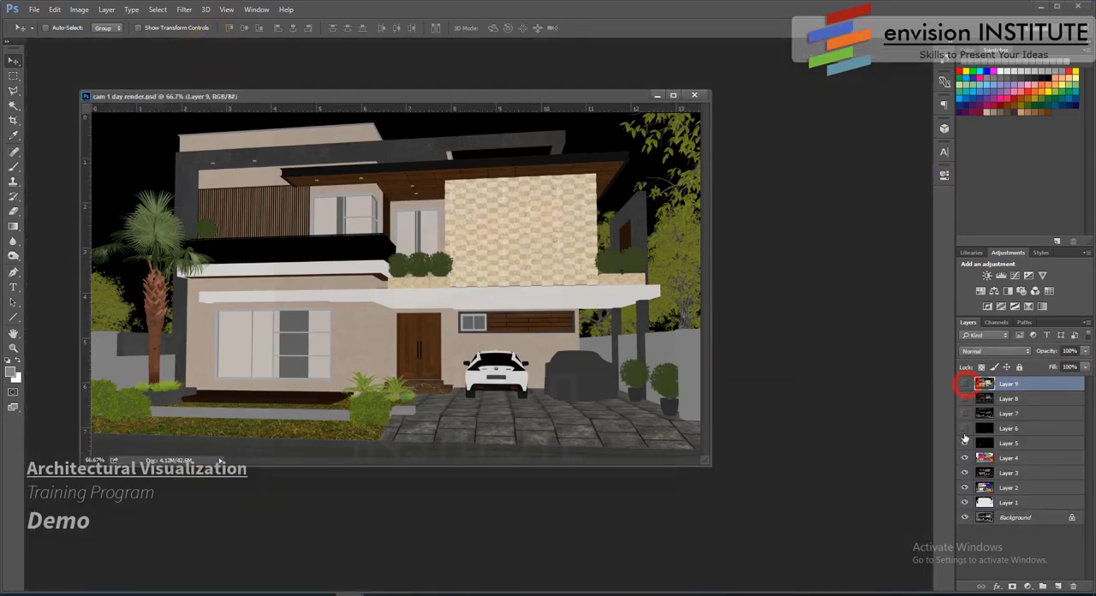
{"action": "left_click", "coordinate": [1010, 517]}
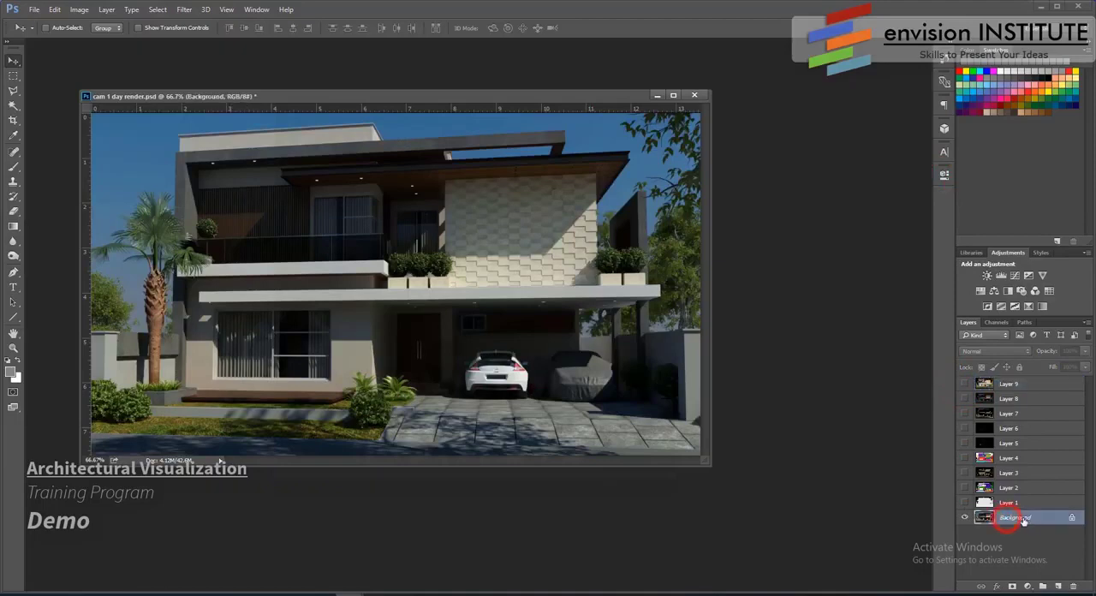
{"action": "left_click", "coordinate": [159, 9]}
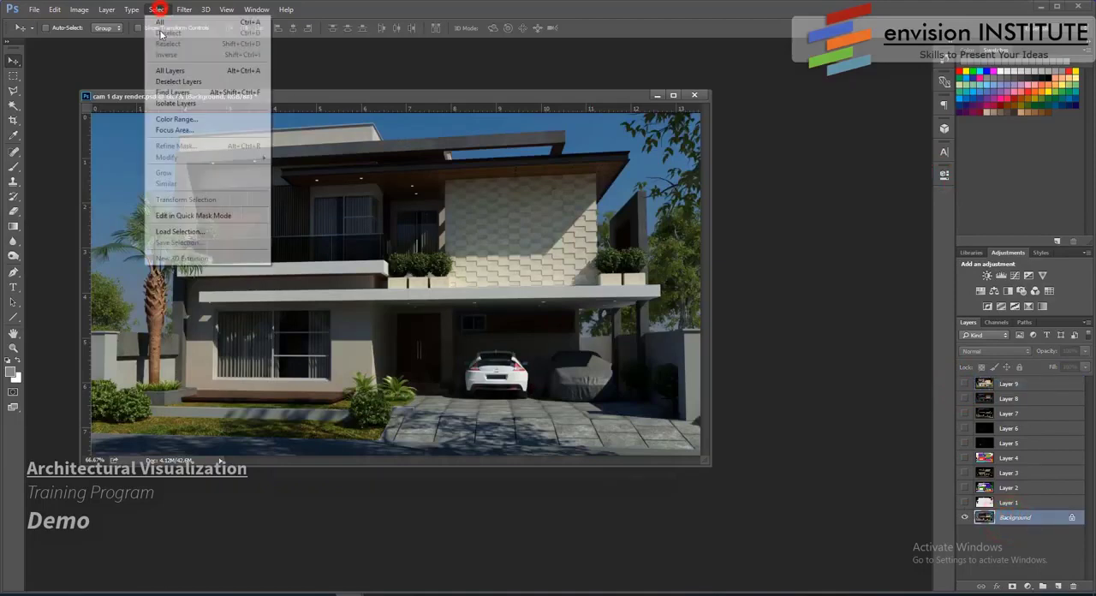
{"action": "left_click", "coordinate": [182, 229]}
{"action": "left_click", "coordinate": [640, 171]}
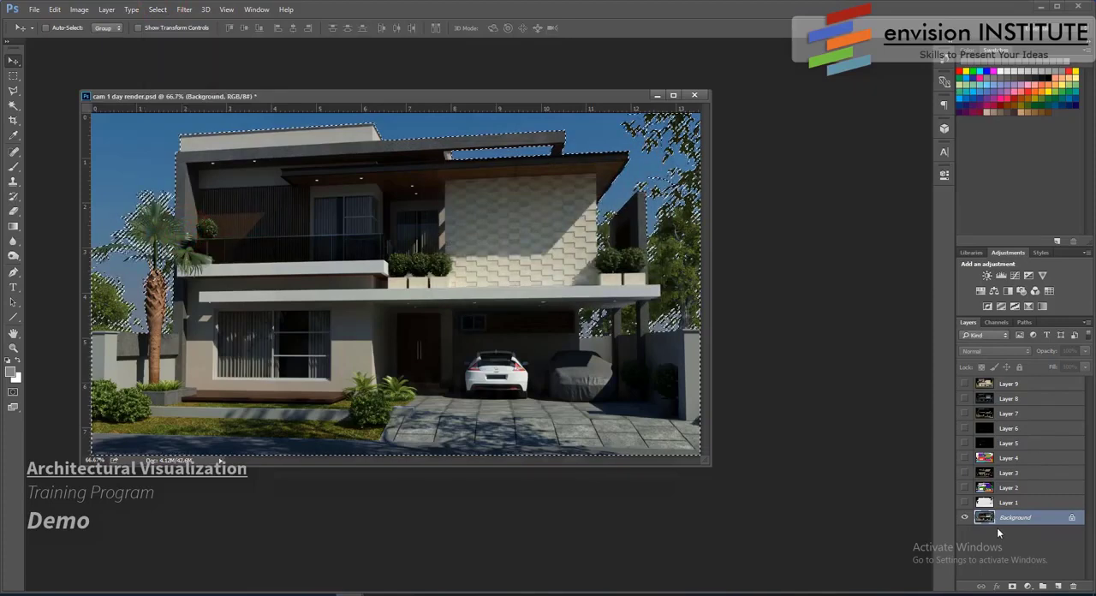
{"action": "key", "text": "ctrl+j"}
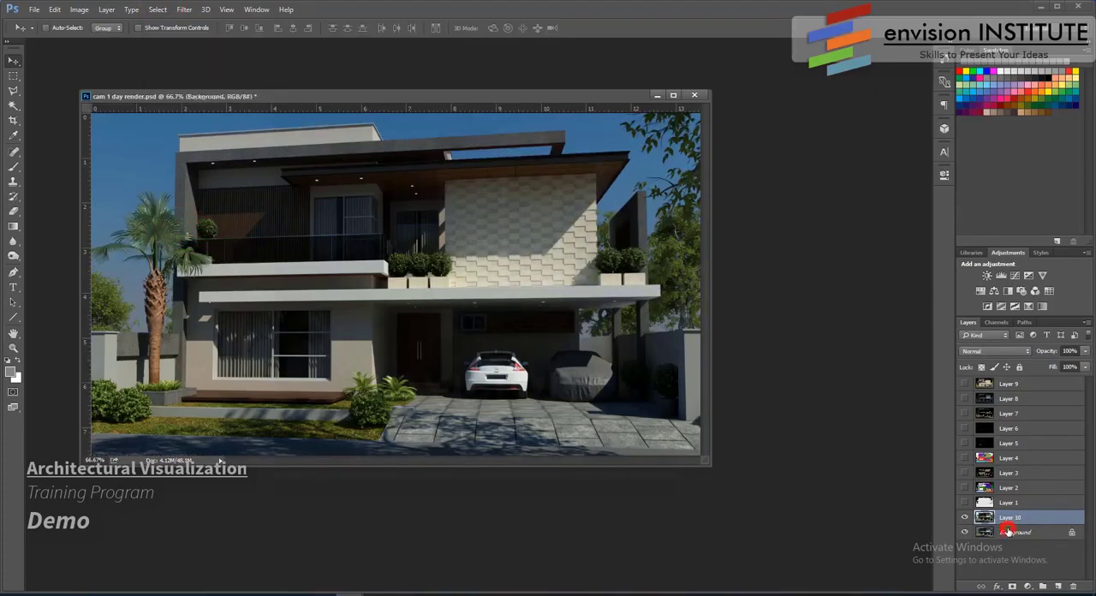
- Switch to File Explorer, find Skies0321_L.jpg in the textures folder, and open it in Photoshop
{"action": "left_click", "coordinate": [124, 594]}
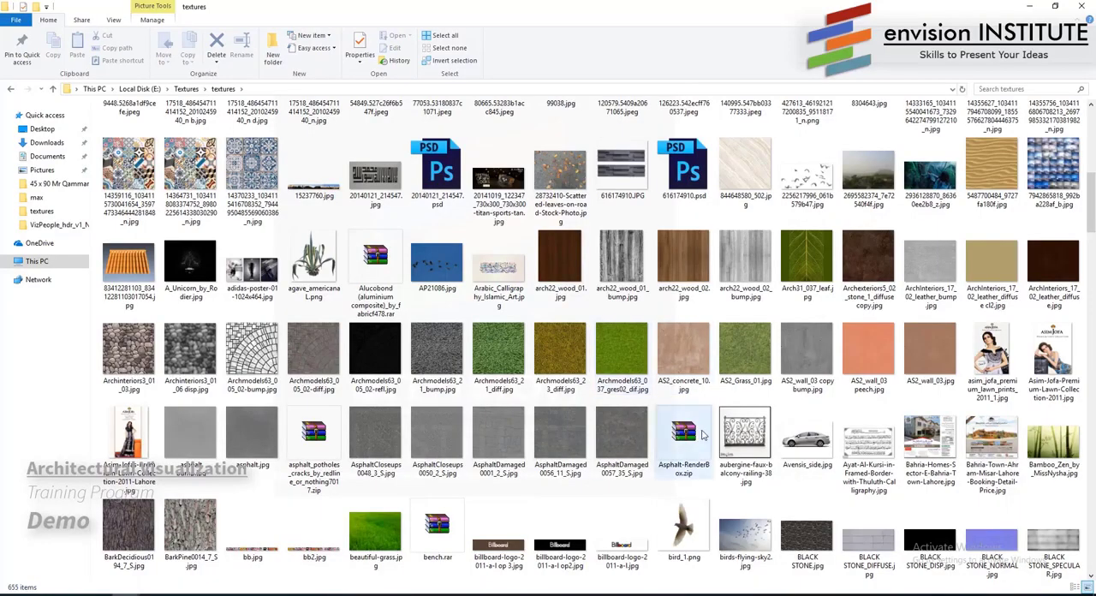
{"action": "scroll", "coordinate": [701, 435], "scroll_direction": "down", "scroll_amount": 3}
{"action": "scroll", "coordinate": [701, 435], "scroll_direction": "down", "scroll_amount": 3}
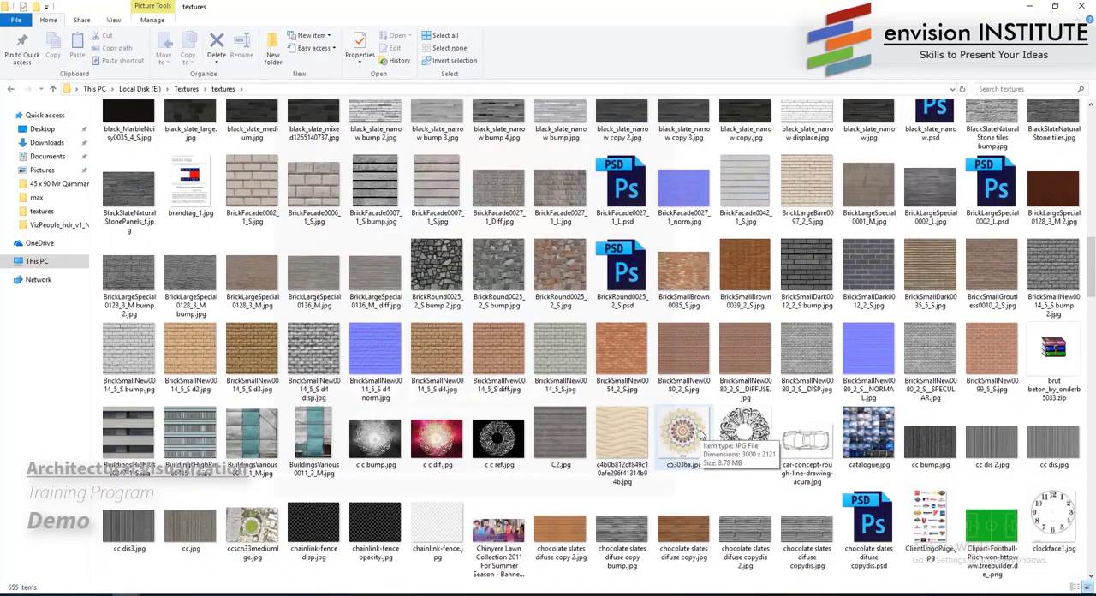
{"action": "scroll", "coordinate": [700, 434], "scroll_direction": "down", "scroll_amount": 3}
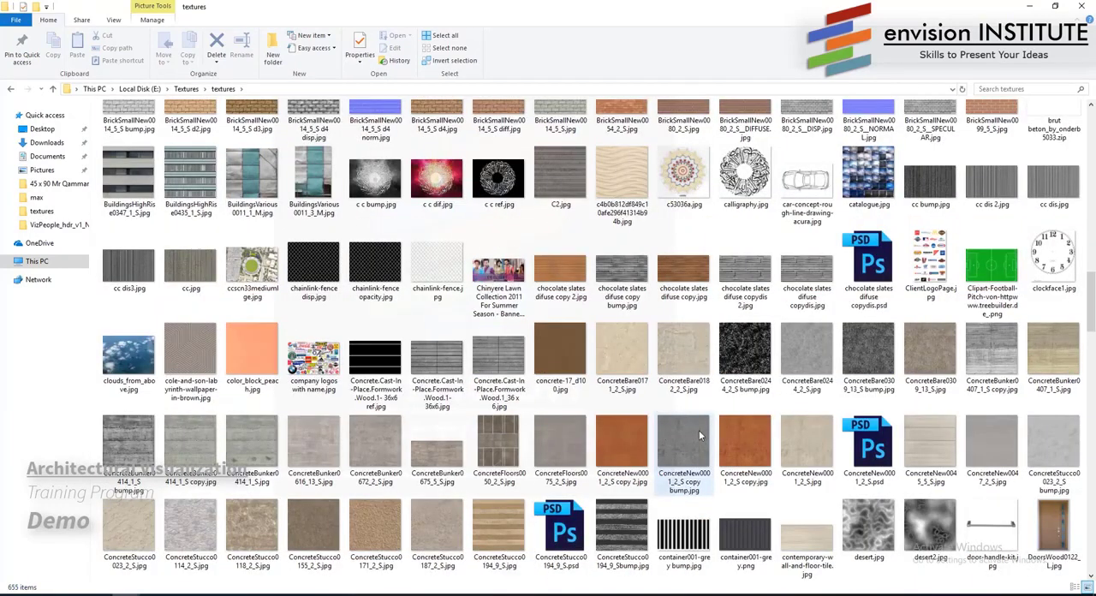
{"action": "scroll", "coordinate": [698, 435], "scroll_direction": "down", "scroll_amount": 3}
{"action": "scroll", "coordinate": [700, 434], "scroll_direction": "down", "scroll_amount": 3}
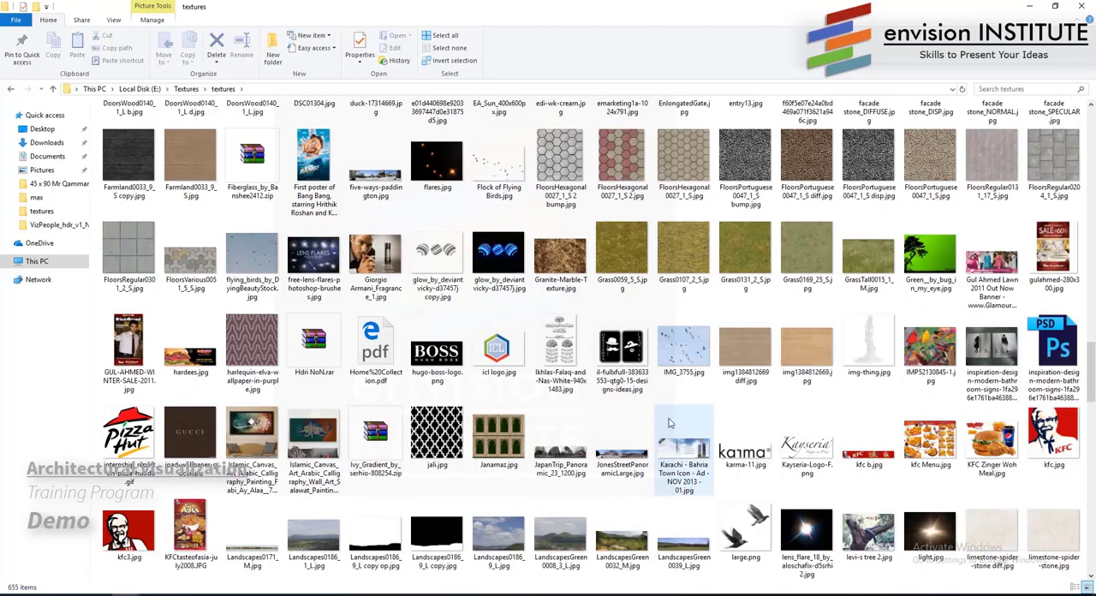
{"action": "scroll", "coordinate": [599, 514], "scroll_direction": "down", "scroll_amount": 10}
{"action": "left_click", "coordinate": [622, 342]}
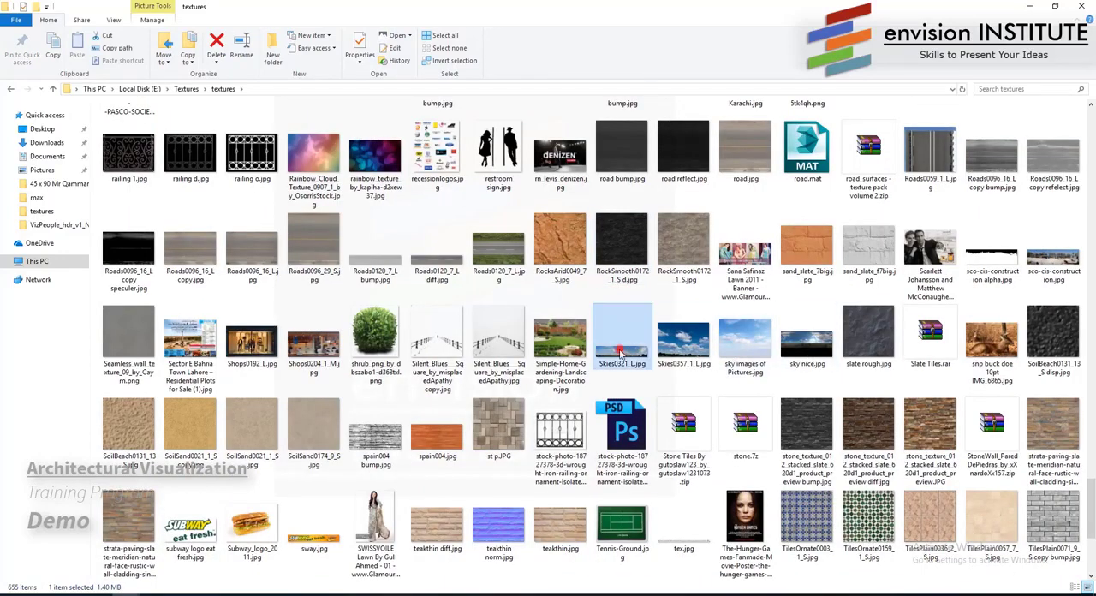
{"action": "left_click_drag", "start_coordinate": [622, 352], "coordinate": [819, 409]}
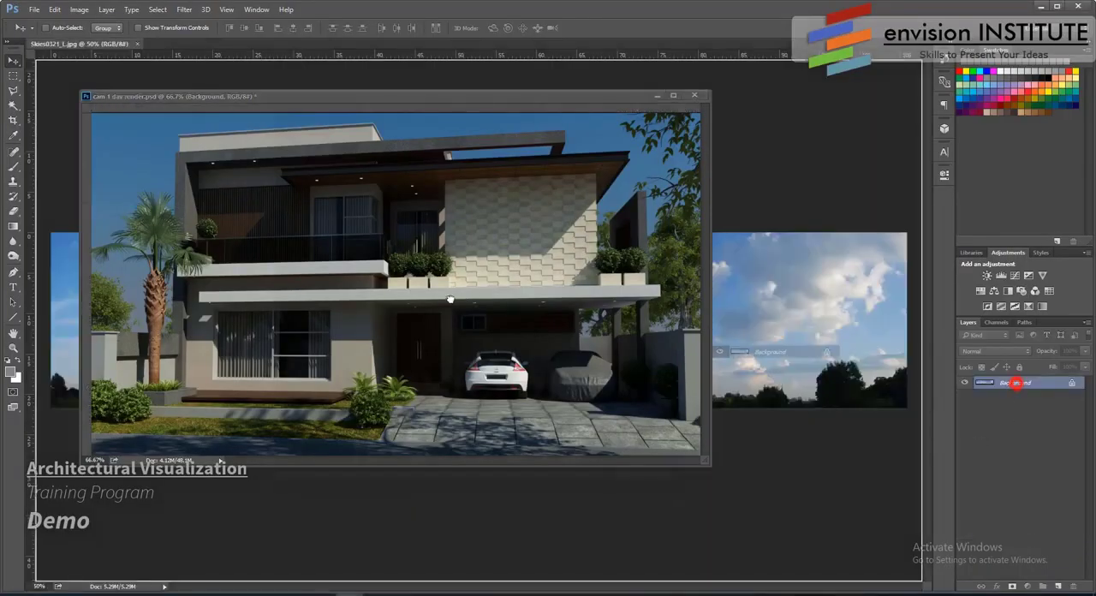
- Add the sky image to cam 1 day render.psd as a layer beneath Layer 10, and close Skies0321_L.jpg
{"action": "left_click_drag", "start_coordinate": [998, 387], "coordinate": [231, 347]}
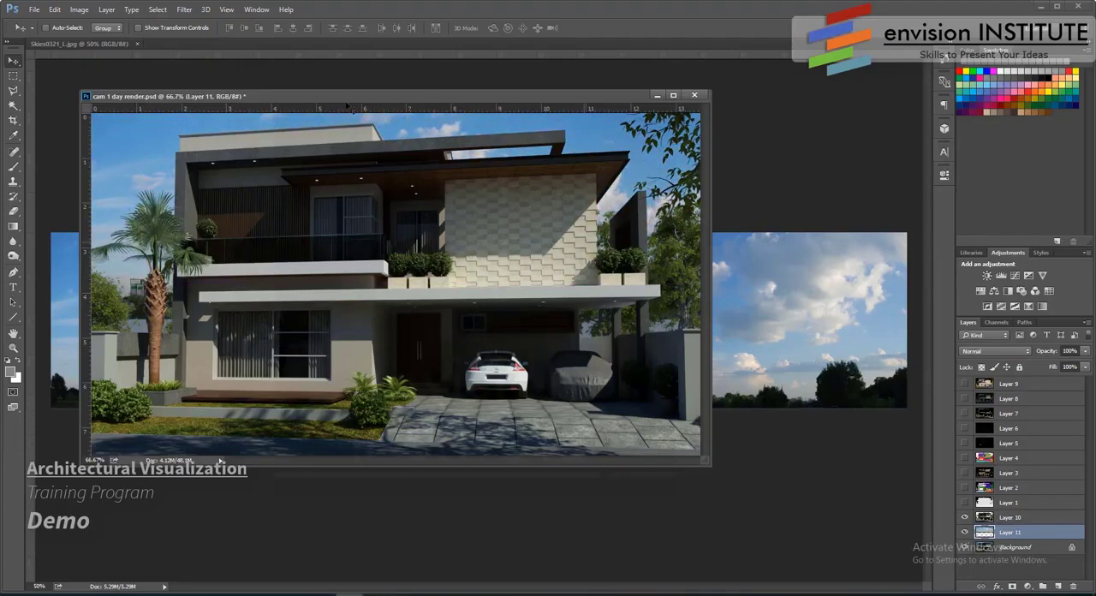
{"action": "left_click", "coordinate": [137, 43]}
{"action": "left_click_drag", "start_coordinate": [224, 96], "coordinate": [270, 103]}
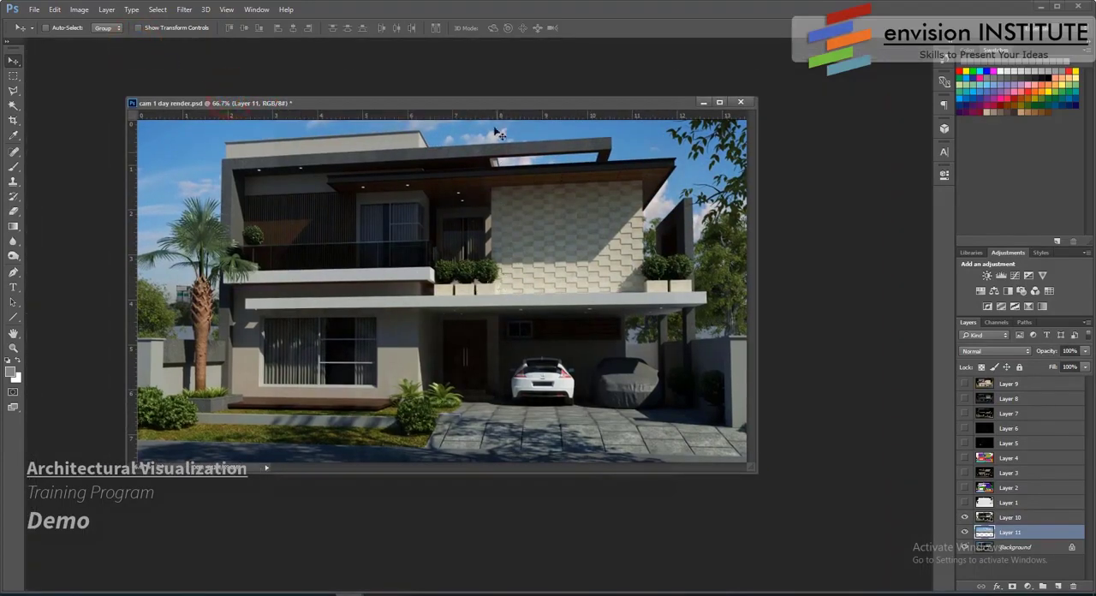
{"action": "left_click_drag", "start_coordinate": [506, 105], "coordinate": [470, 106]}
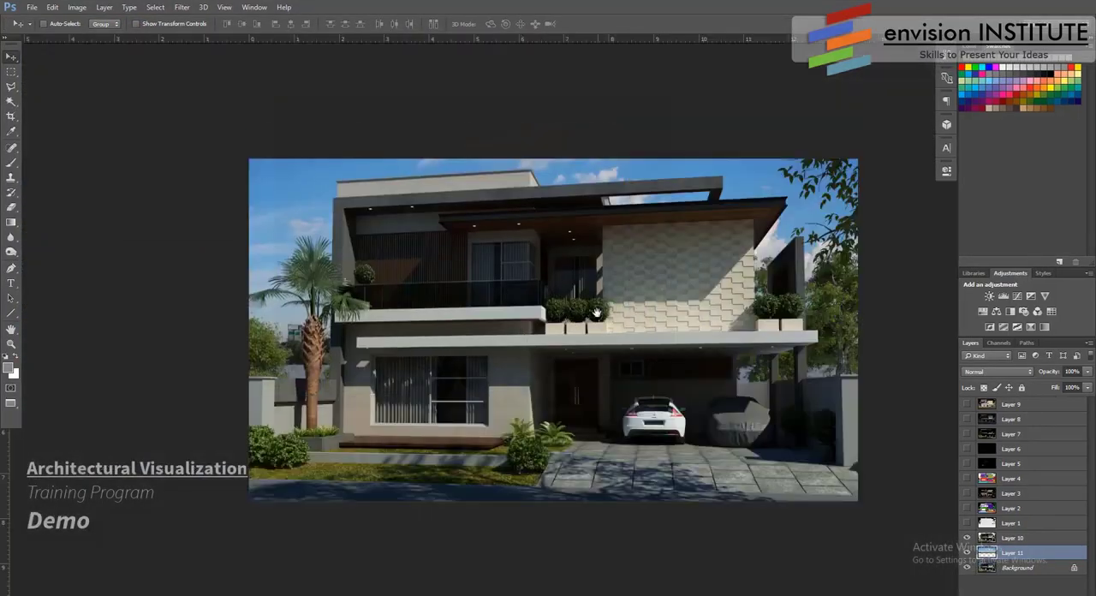
- Show the render document full screen and reposition the sky layer so its clouds sit behind the house
{"action": "left_click", "coordinate": [589, 310]}
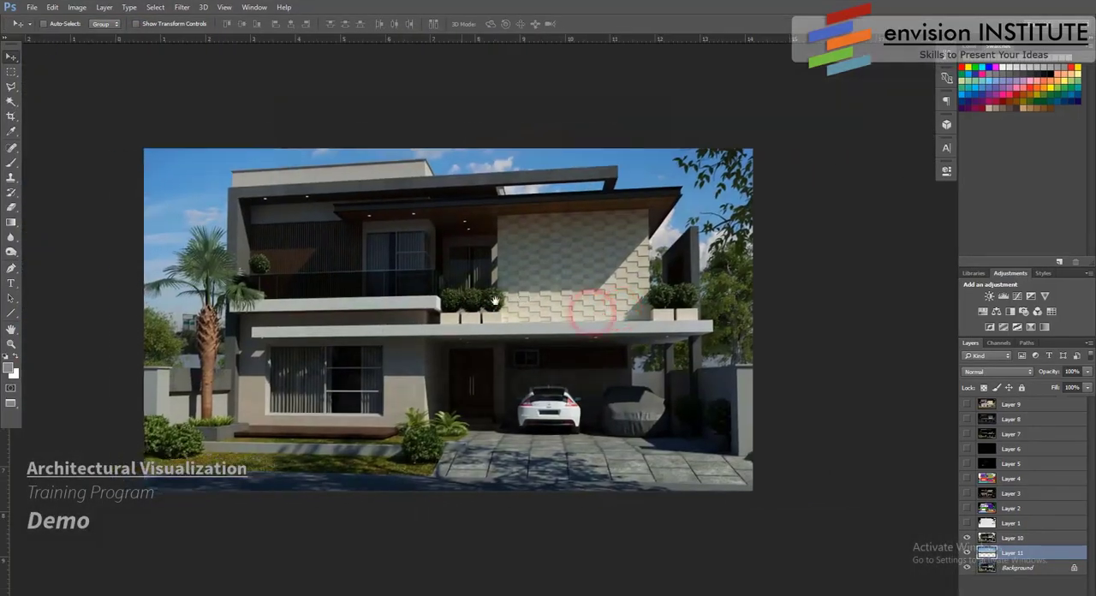
{"action": "left_click", "coordinate": [448, 295]}
{"action": "left_click_drag", "start_coordinate": [447, 295], "coordinate": [366, 322]}
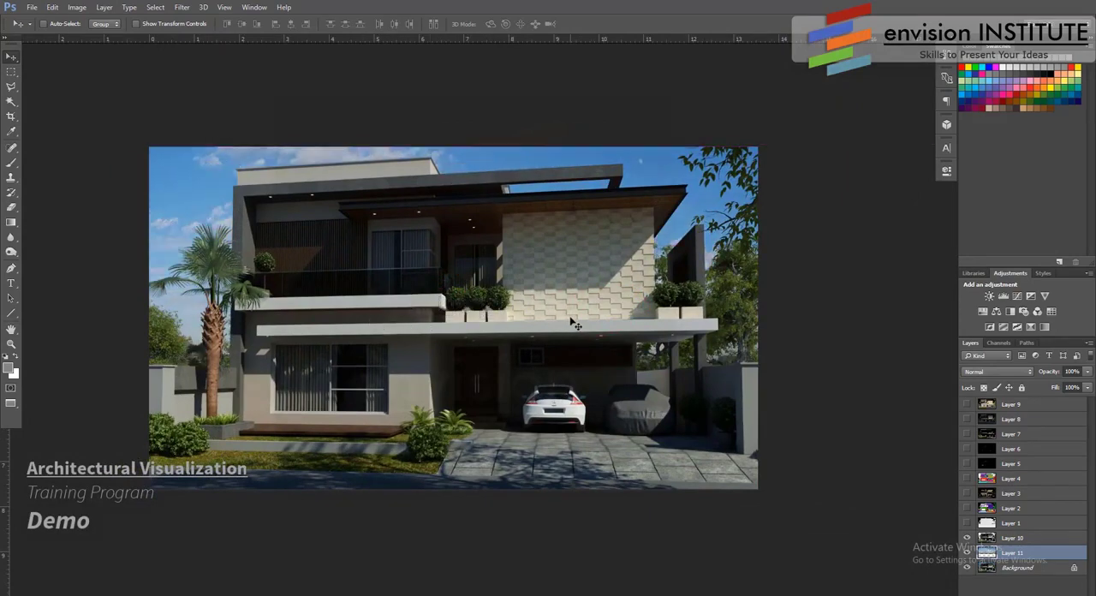
{"action": "left_click_drag", "start_coordinate": [570, 318], "coordinate": [523, 311]}
- Add a Levels adjustment layer directly above the Layer 11 sky and adjust the sky's tones
{"action": "left_click", "coordinate": [1028, 594]}
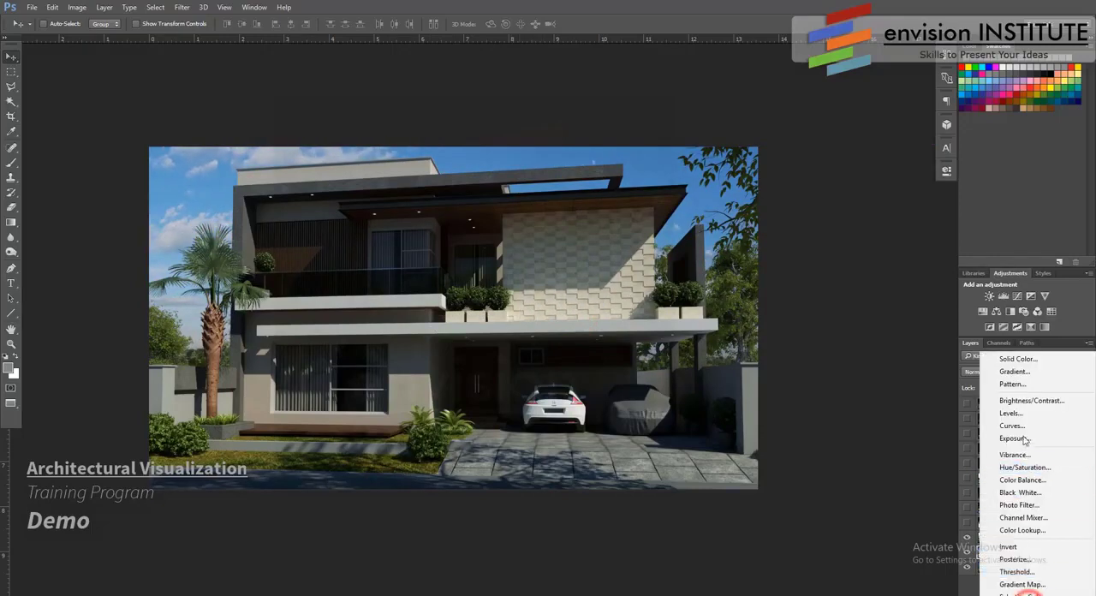
{"action": "left_click", "coordinate": [1030, 415]}
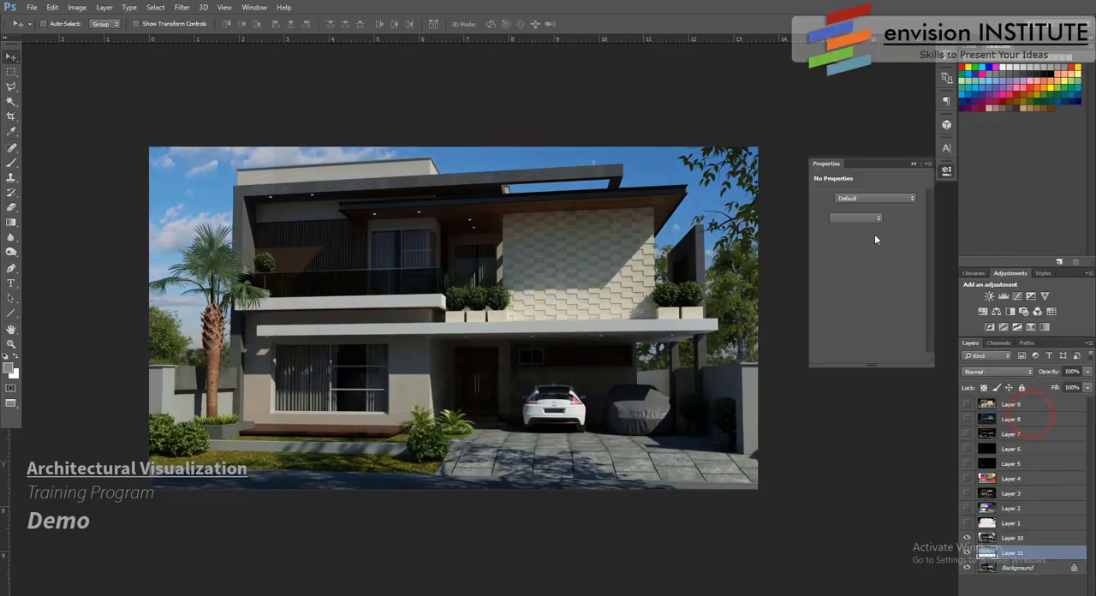
{"action": "mouse_move", "coordinate": [873, 279]}
{"action": "left_mouse_down"}
{"action": "mouse_move", "coordinate": [861, 283]}
{"action": "mouse_move", "coordinate": [903, 282]}
{"action": "mouse_move", "coordinate": [846, 285]}
{"action": "mouse_move", "coordinate": [873, 287]}
{"action": "left_mouse_up"}
- Show Layer 3, invert its colours, and place it directly above Layer 10
{"action": "left_click", "coordinate": [966, 493]}
{"action": "left_click", "coordinate": [1016, 496]}
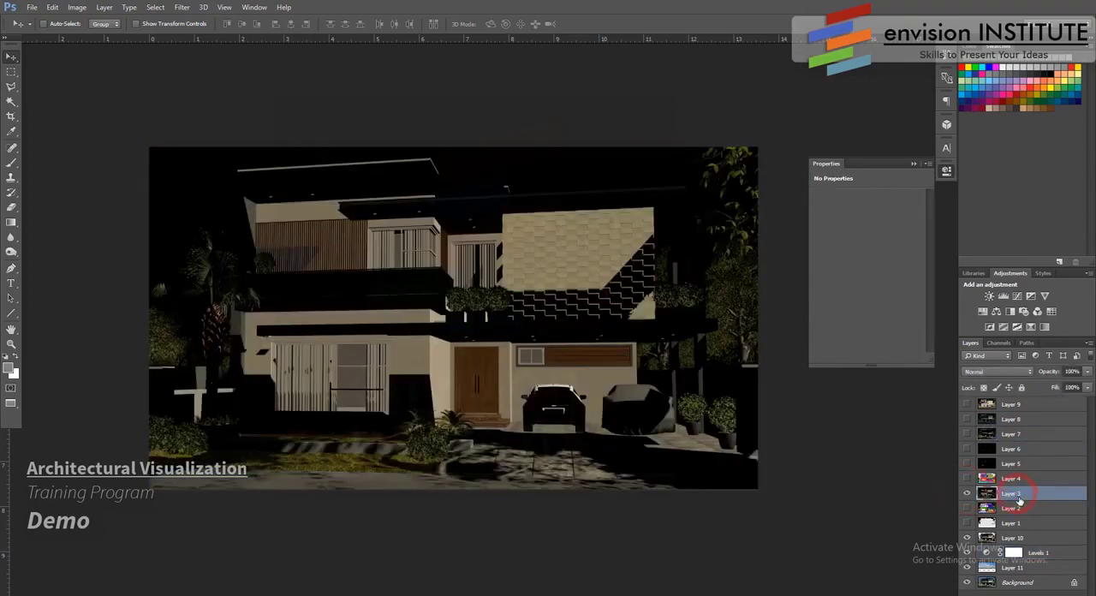
{"action": "key", "text": "ctrl+i"}
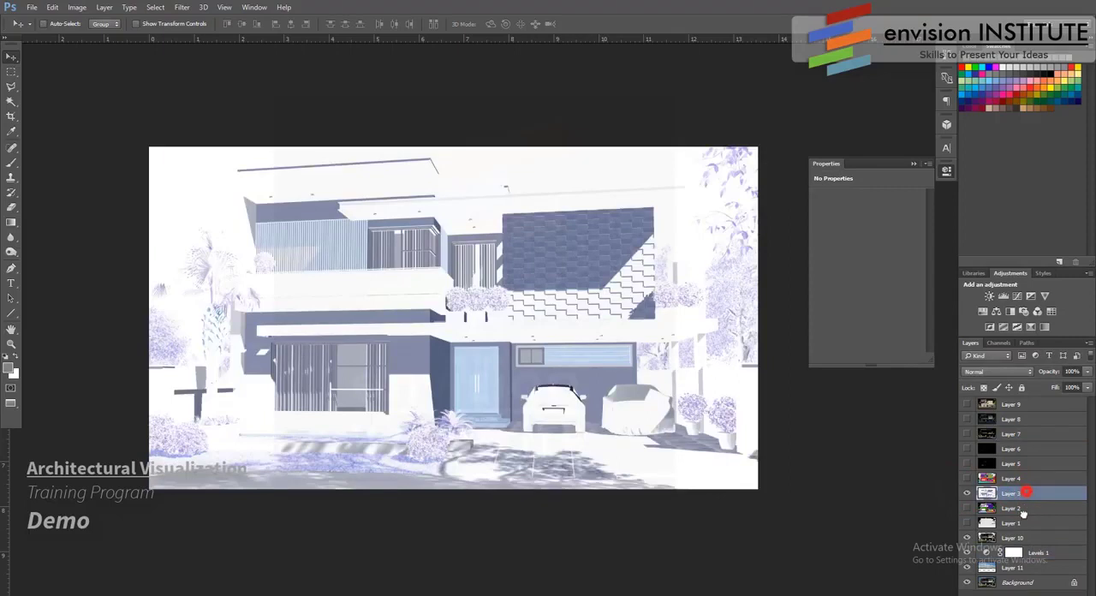
{"action": "left_click_drag", "start_coordinate": [1022, 512], "coordinate": [1022, 529]}
- Set Layer 3 to Multiply blending at 31% opacity
{"action": "left_click", "coordinate": [1017, 376]}
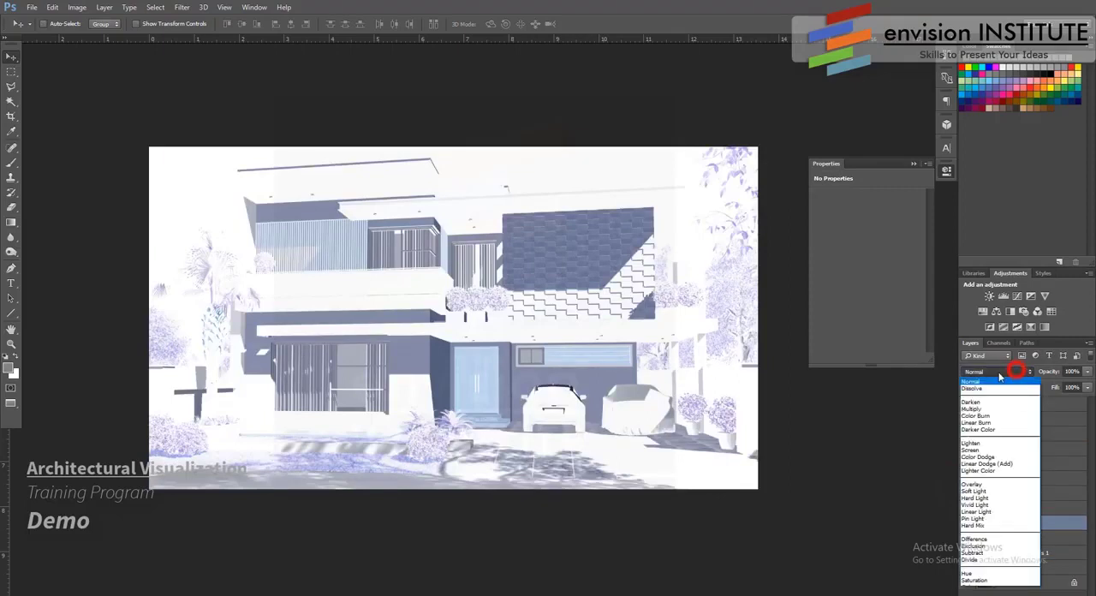
{"action": "left_click", "coordinate": [982, 408]}
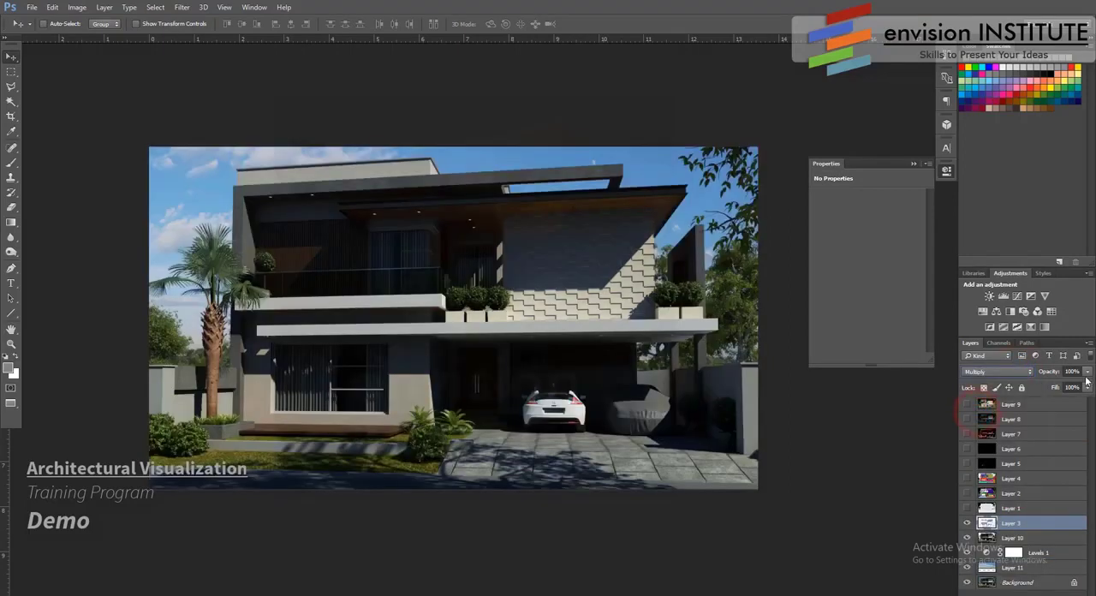
{"action": "left_click", "coordinate": [1086, 371]}
{"action": "left_click_drag", "start_coordinate": [1030, 387], "coordinate": [1062, 387]}
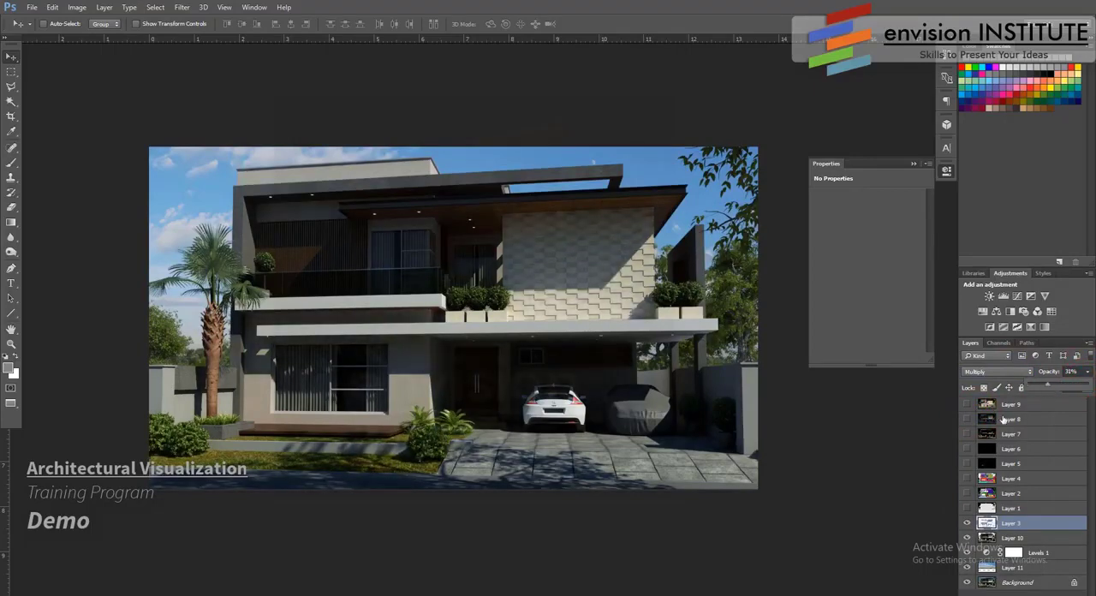
- Show Layer 7, place it directly above Layer 3, and set it to Screen blending at 20% opacity
{"action": "left_click", "coordinate": [966, 434]}
{"action": "left_click_drag", "start_coordinate": [1022, 438], "coordinate": [1016, 515]}
{"action": "left_click", "coordinate": [1000, 379]}
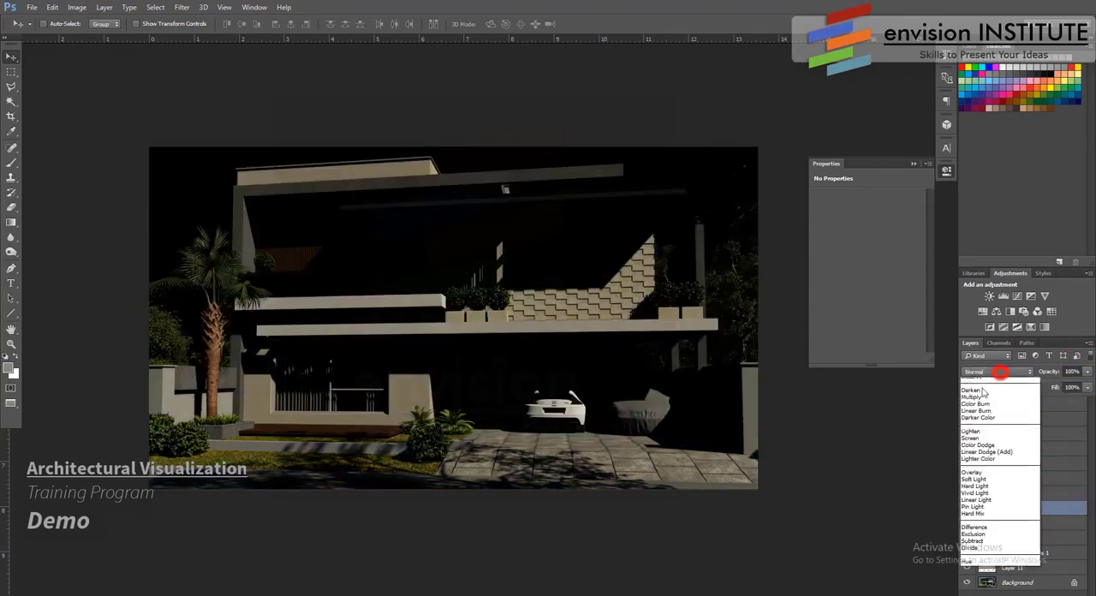
{"action": "left_click", "coordinate": [993, 447]}
{"action": "left_click", "coordinate": [1087, 373]}
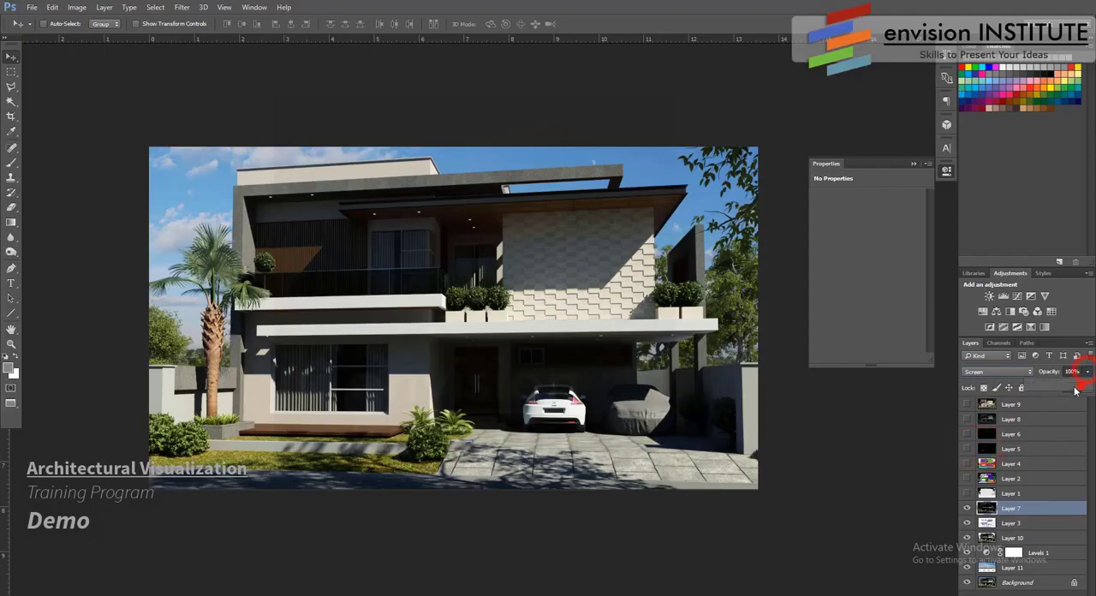
{"action": "left_click_drag", "start_coordinate": [1080, 385], "coordinate": [1003, 385]}
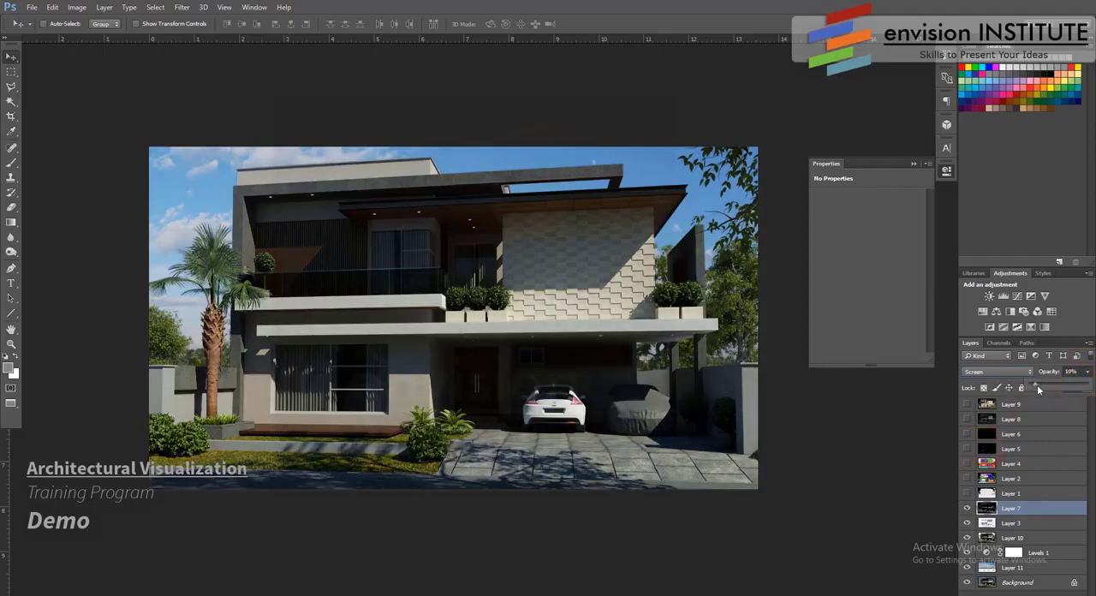
- Compare the image with and without Layer 3, and set that layer's opacity to 24%
{"action": "left_click", "coordinate": [967, 524]}
{"action": "left_click", "coordinate": [968, 524]}
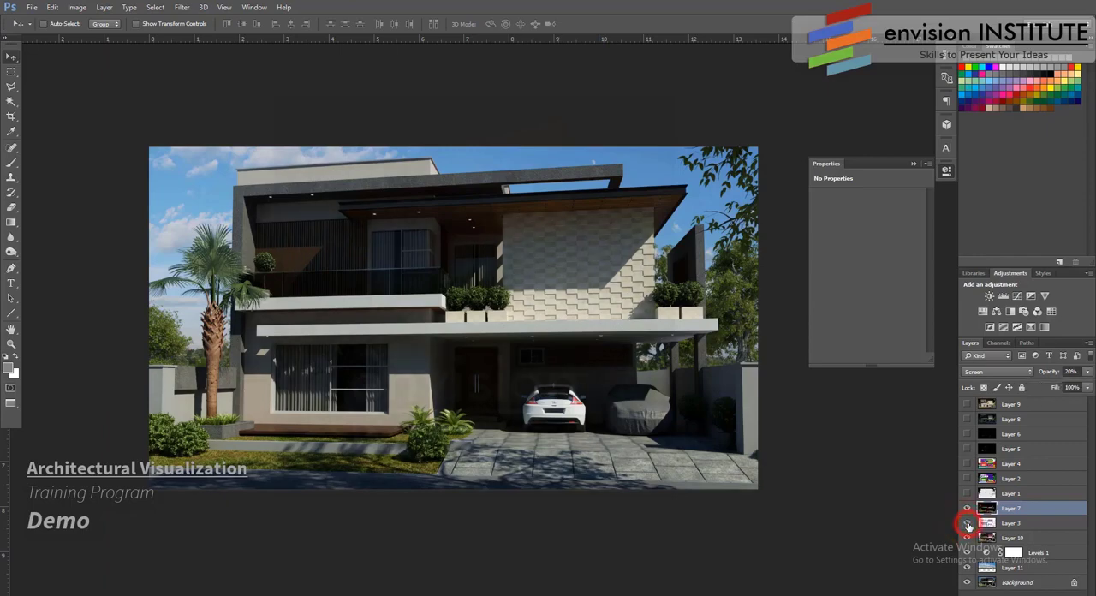
{"action": "left_click", "coordinate": [1010, 524]}
{"action": "left_click", "coordinate": [1087, 372]}
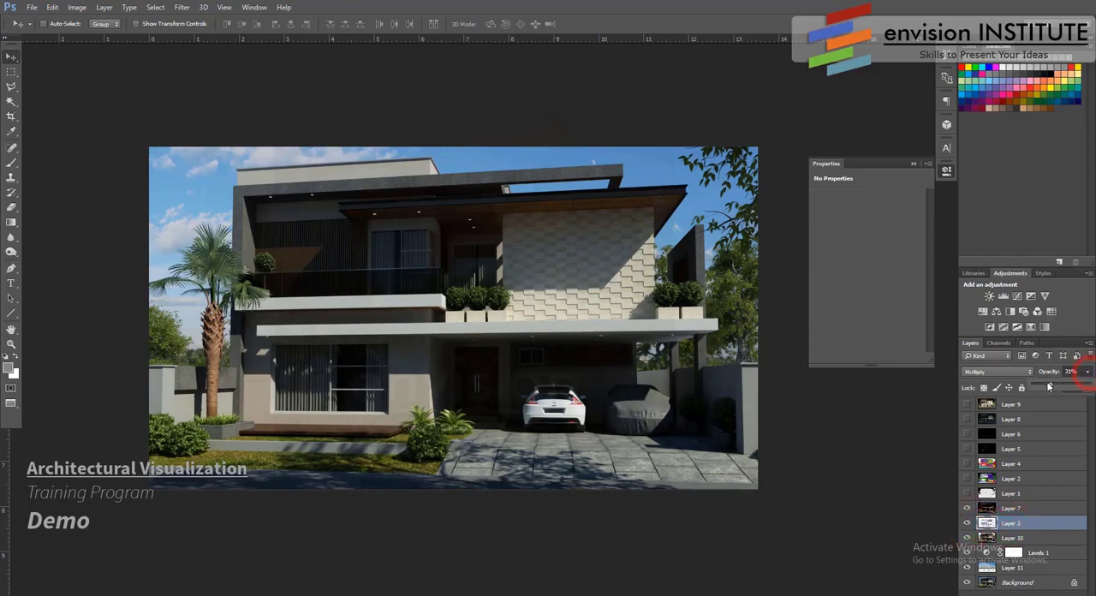
- Show Layer 5, place it directly above Layer 7, and set its blending mode to Screen
{"action": "left_click", "coordinate": [966, 449]}
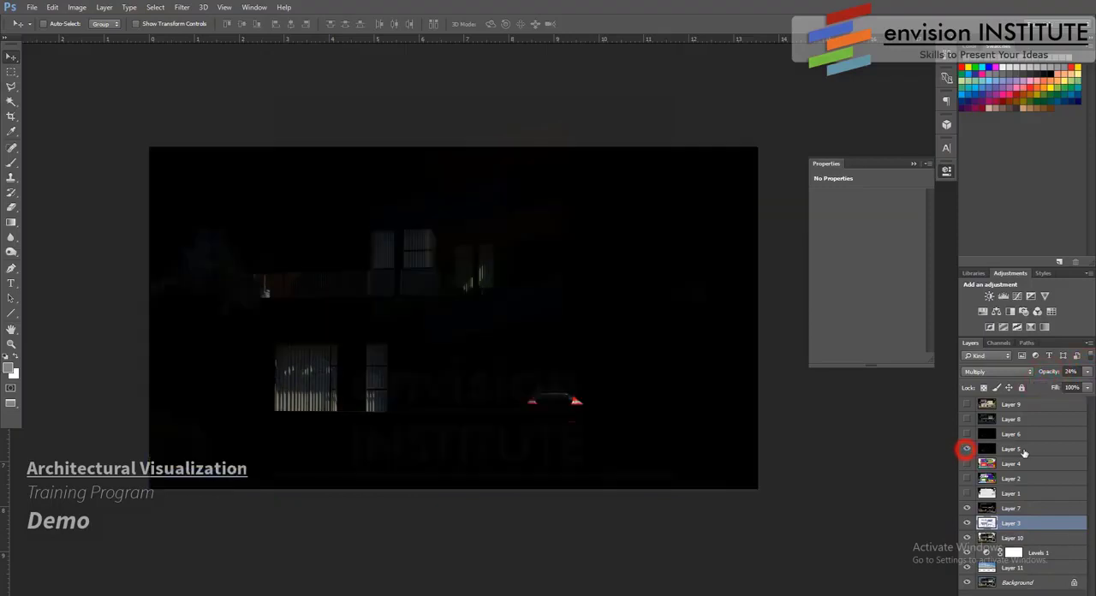
{"action": "left_click", "coordinate": [1020, 448]}
{"action": "left_click_drag", "start_coordinate": [1020, 449], "coordinate": [1017, 497]}
{"action": "left_click", "coordinate": [1016, 372]}
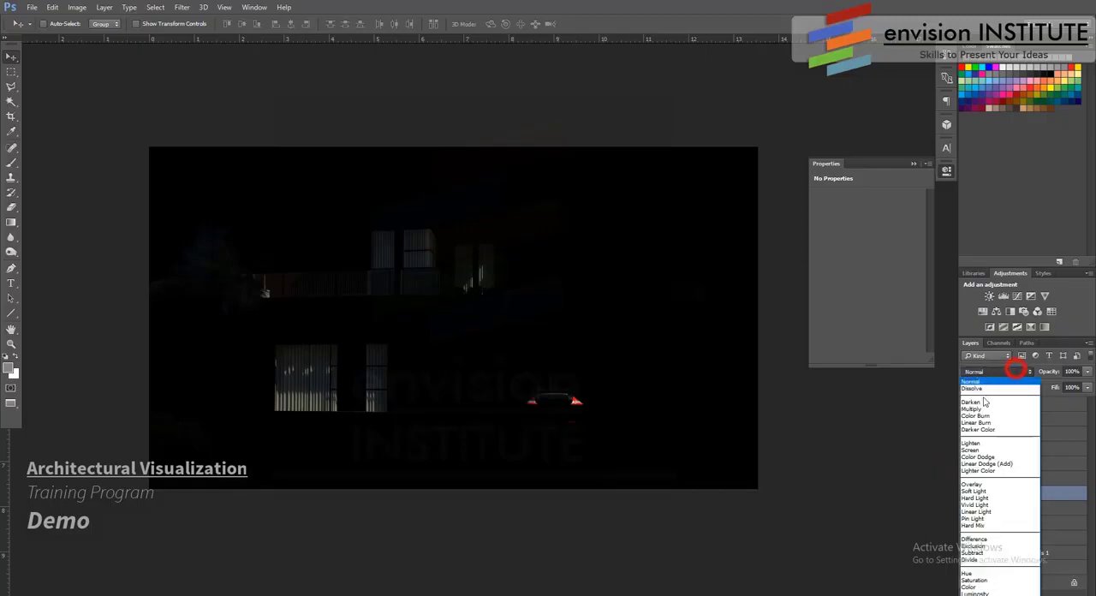
{"action": "left_click", "coordinate": [984, 445]}
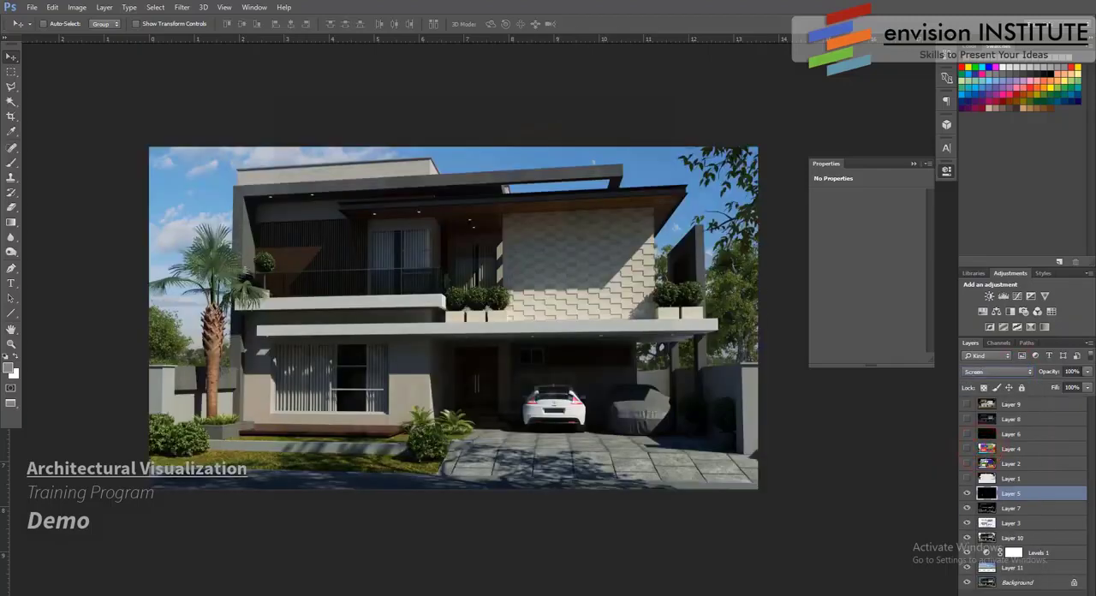
- Keep Layer 5 at 100% opacity, add a layer mask, and paint it black at 34% brush opacity over the ground-floor window
{"action": "left_click", "coordinate": [1087, 371]}
{"action": "left_click_drag", "start_coordinate": [1060, 384], "coordinate": [1089, 389]}
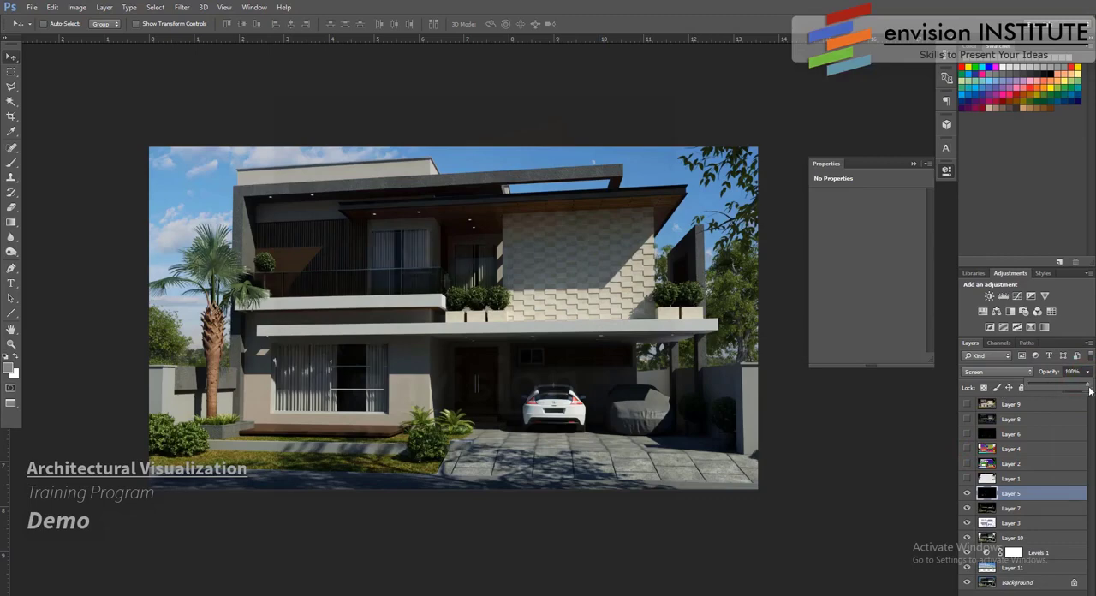
{"action": "left_click", "coordinate": [1011, 593]}
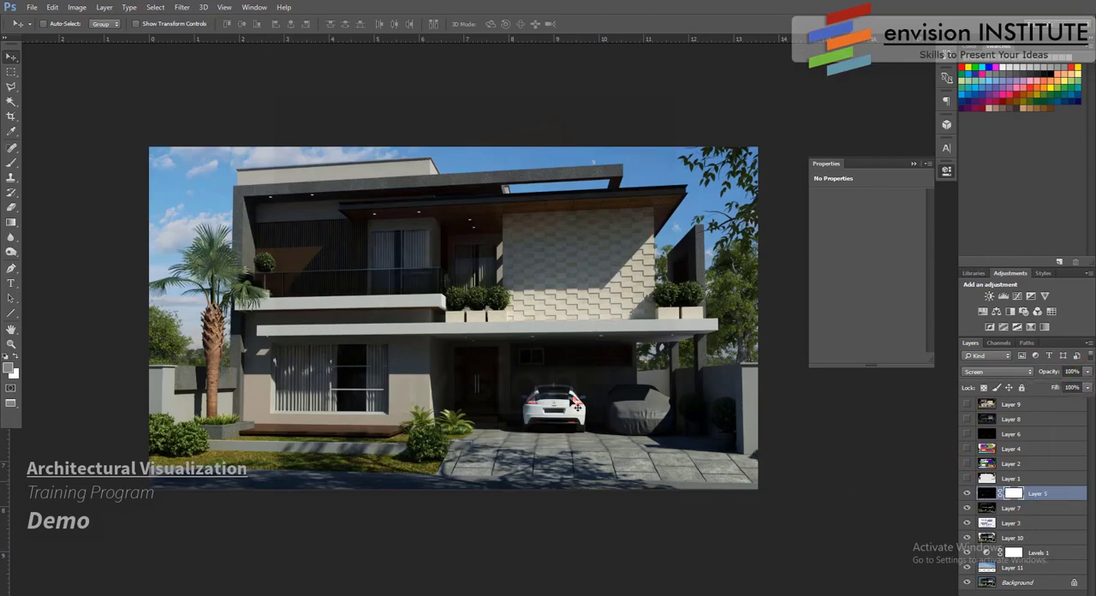
{"action": "left_click", "coordinate": [11, 165]}
{"action": "mouse_move", "coordinate": [286, 355]}
{"action": "left_mouse_down"}
{"action": "mouse_move", "coordinate": [281, 371]}
{"action": "mouse_move", "coordinate": [338, 371]}
{"action": "mouse_move", "coordinate": [379, 355]}
{"action": "mouse_move", "coordinate": [284, 368]}
{"action": "mouse_move", "coordinate": [363, 396]}
{"action": "mouse_move", "coordinate": [326, 398]}
{"action": "mouse_move", "coordinate": [369, 365]}
{"action": "mouse_move", "coordinate": [345, 392]}
{"action": "mouse_move", "coordinate": [303, 374]}
{"action": "left_mouse_up"}
{"action": "key", "text": "bracketright"}
{"action": "key", "text": "bracketright"}
{"action": "key", "text": "bracketright"}
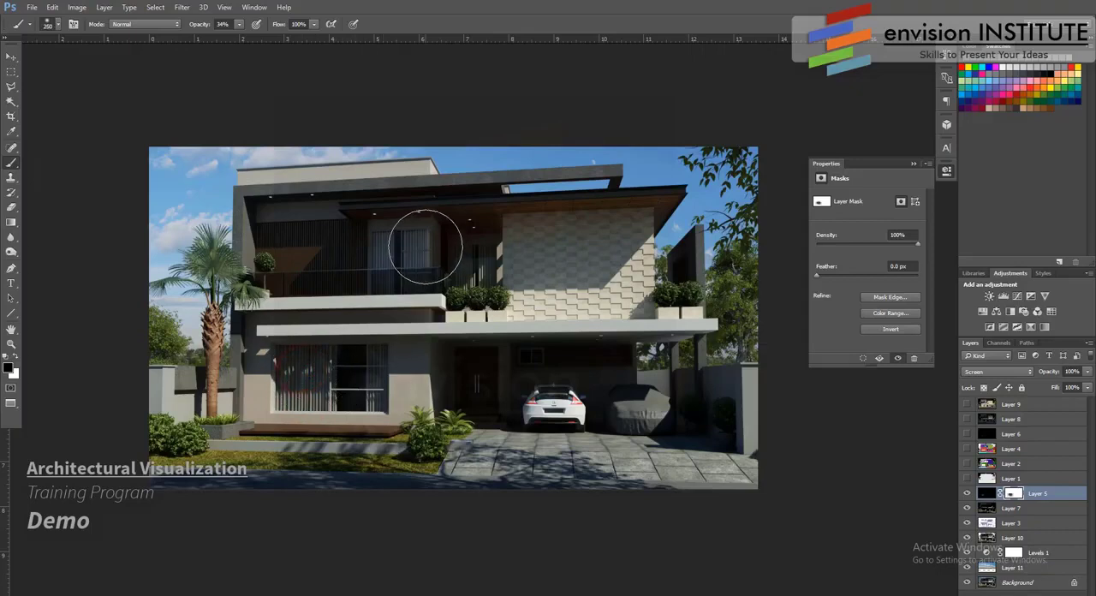
- Reduce the brush size to 125 and paint black on Layer 5's mask over the upper-floor window beside the balcony
{"action": "key", "text": "bracketleft"}
{"action": "key", "text": "bracketleft"}
{"action": "key", "text": "bracketleft"}
{"action": "key", "text": "bracketleft"}
{"action": "left_click", "coordinate": [389, 245]}
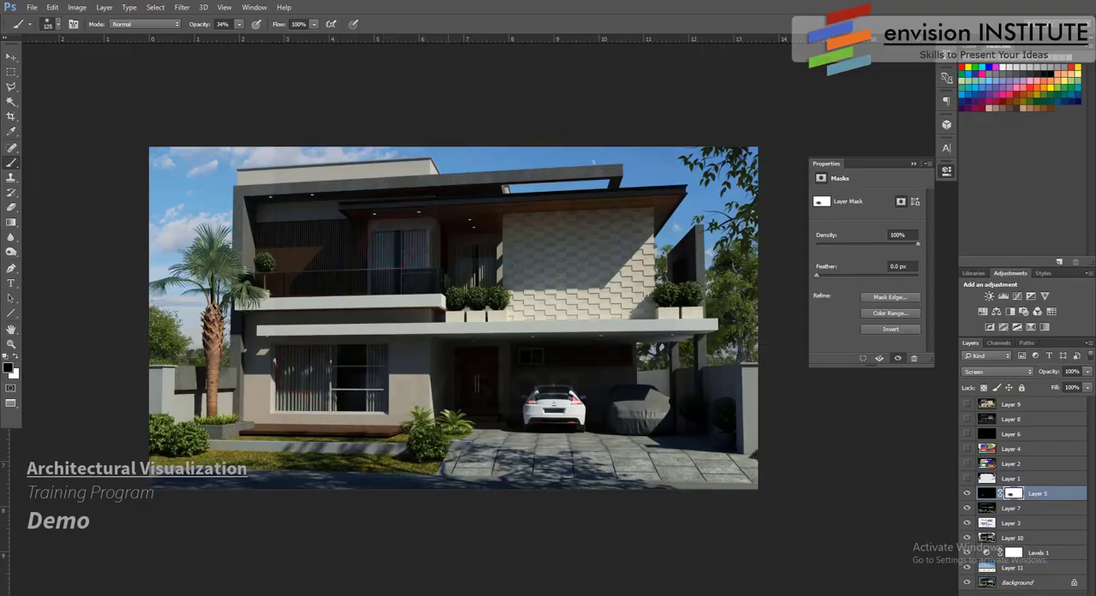
{"action": "left_click_drag", "start_coordinate": [387, 240], "coordinate": [428, 243]}
- Touch up Layer 5's mask on the upper and ground-floor windows, comparing the image with and without the layer
{"action": "left_click", "coordinate": [965, 495]}
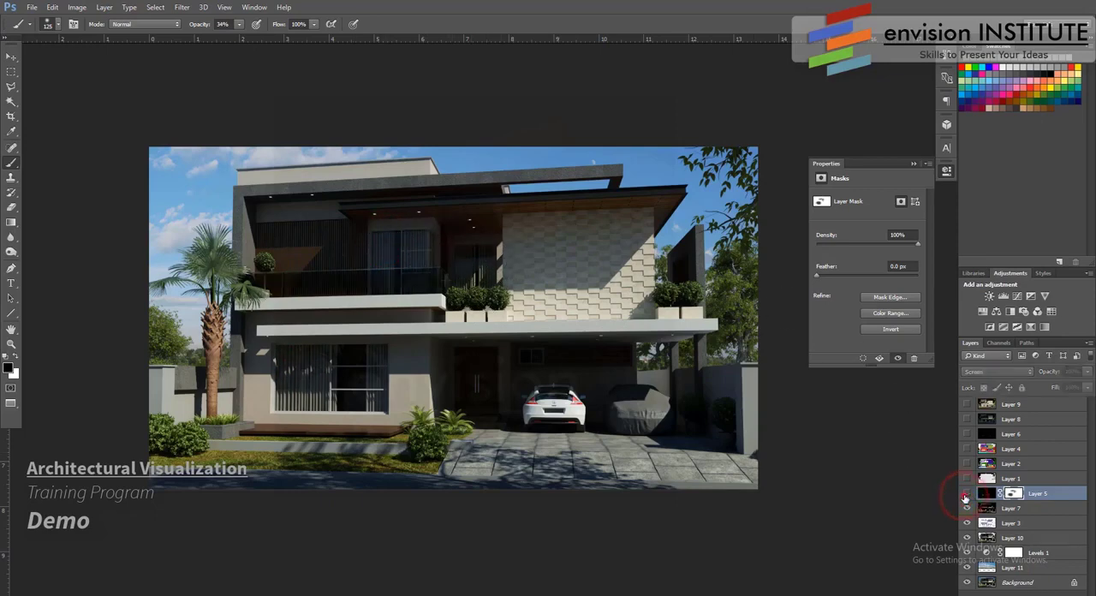
{"action": "left_click", "coordinate": [966, 494]}
{"action": "left_click", "coordinate": [379, 241]}
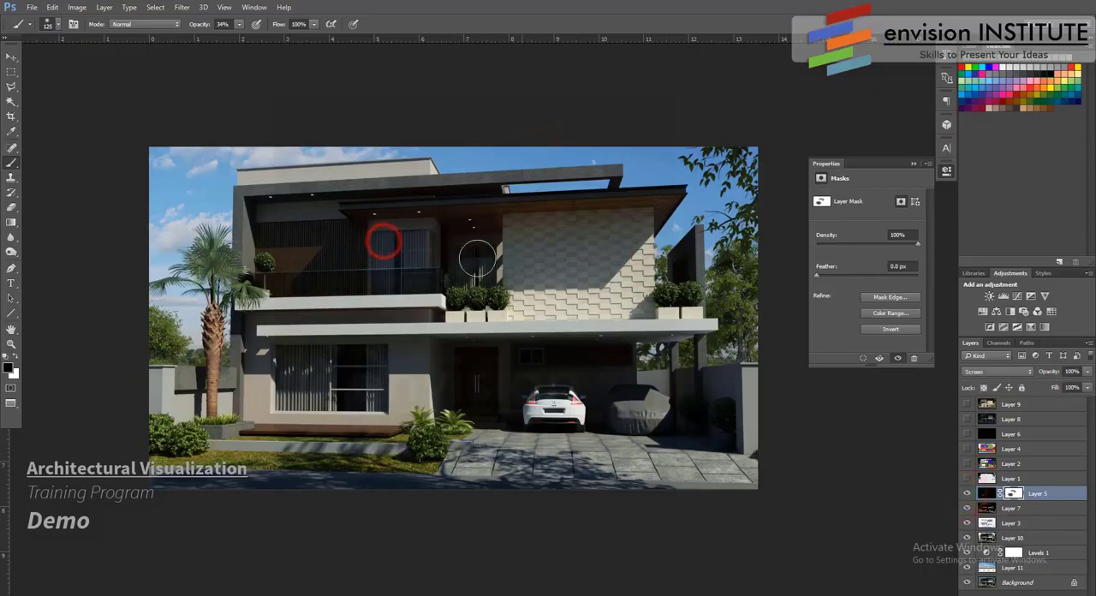
{"action": "left_click", "coordinate": [272, 366]}
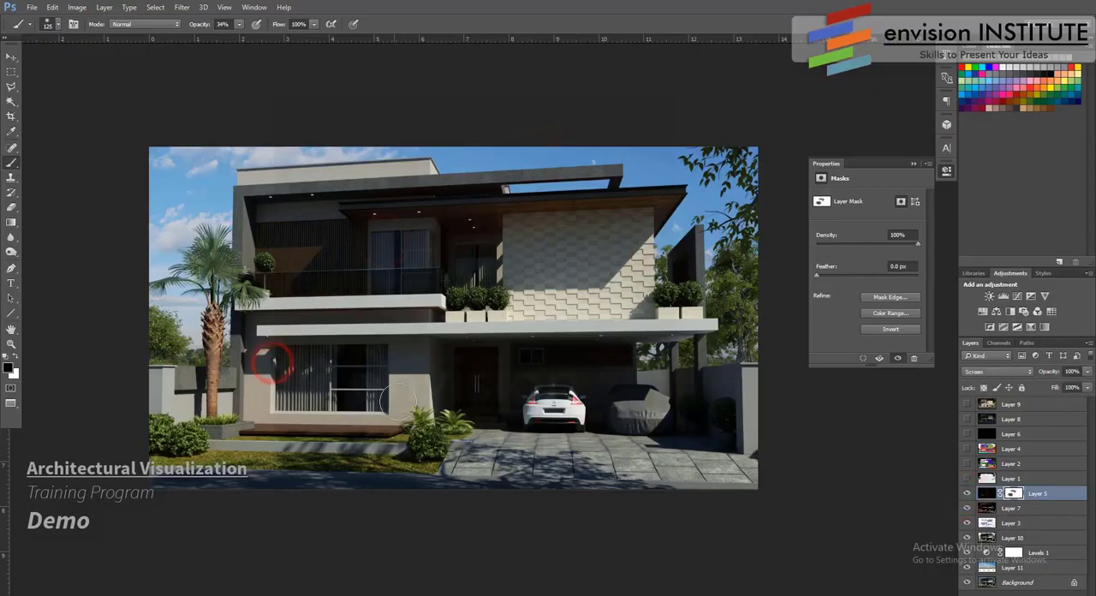
{"action": "left_click", "coordinate": [965, 495]}
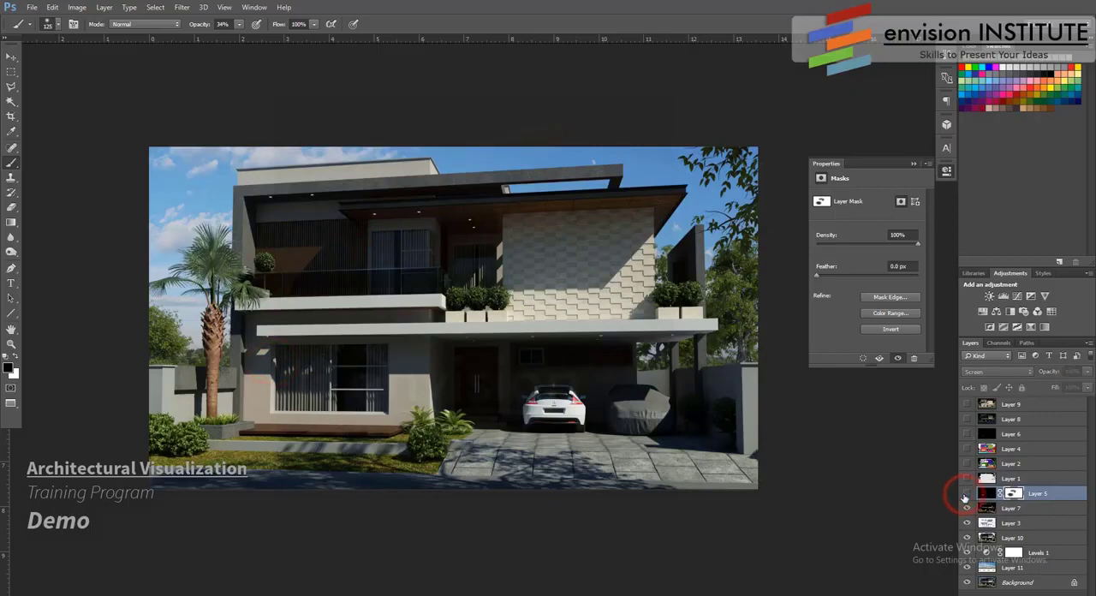
{"action": "left_click", "coordinate": [965, 494]}
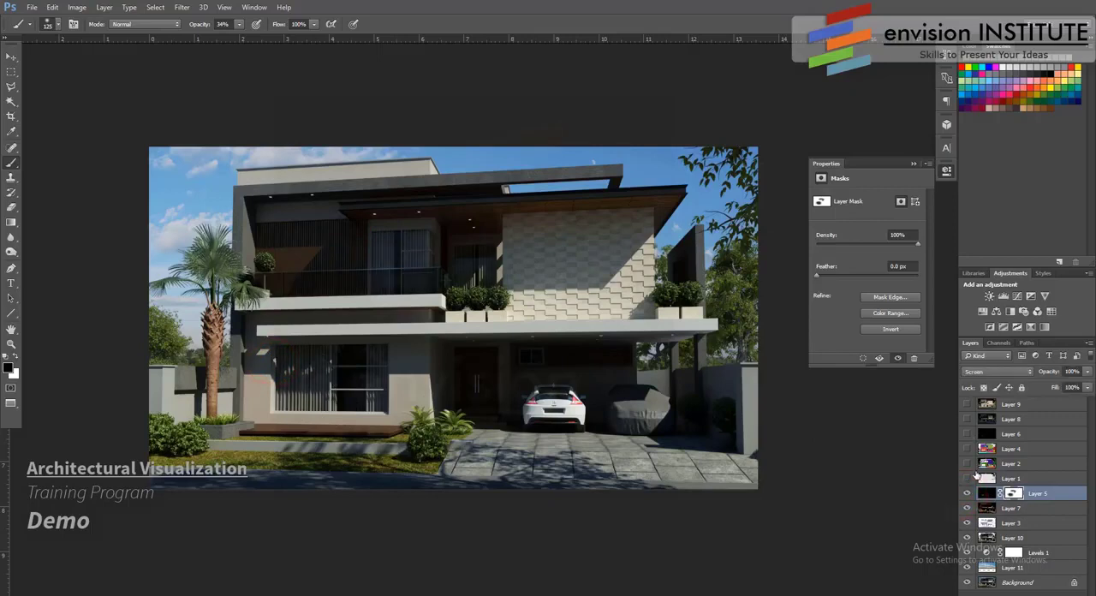
- Show Layer 6, place it directly above Layer 5, set it to Screen blending, and compare the image with and without it
{"action": "left_click", "coordinate": [966, 433]}
{"action": "left_click_drag", "start_coordinate": [1031, 434], "coordinate": [1028, 473]}
{"action": "left_click", "coordinate": [995, 371]}
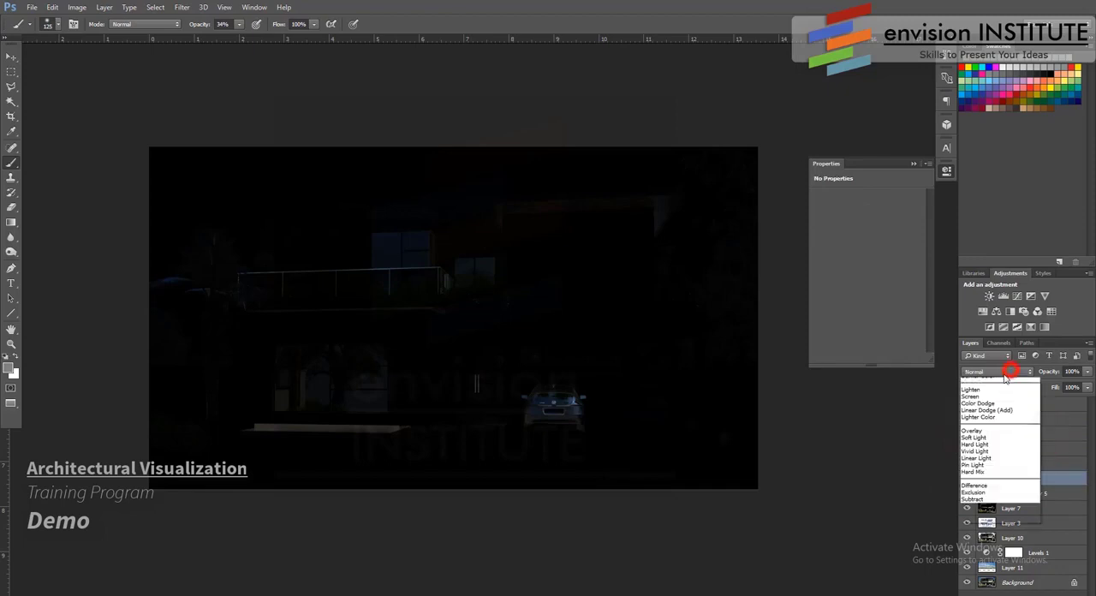
{"action": "left_click", "coordinate": [970, 448]}
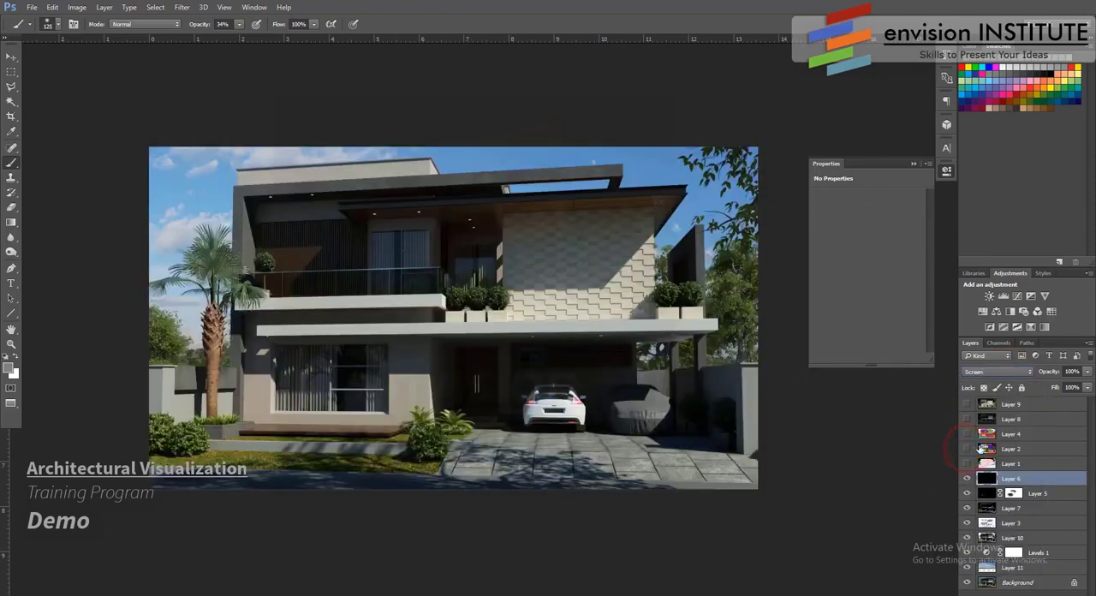
{"action": "left_click", "coordinate": [967, 479]}
{"action": "left_click", "coordinate": [967, 480]}
{"action": "left_click", "coordinate": [967, 479]}
{"action": "left_click", "coordinate": [967, 479]}
- Add a layer mask to Layer 6 and paint black with a size 70 brush over the front deck, garage window and car
{"action": "left_click", "coordinate": [1014, 592]}
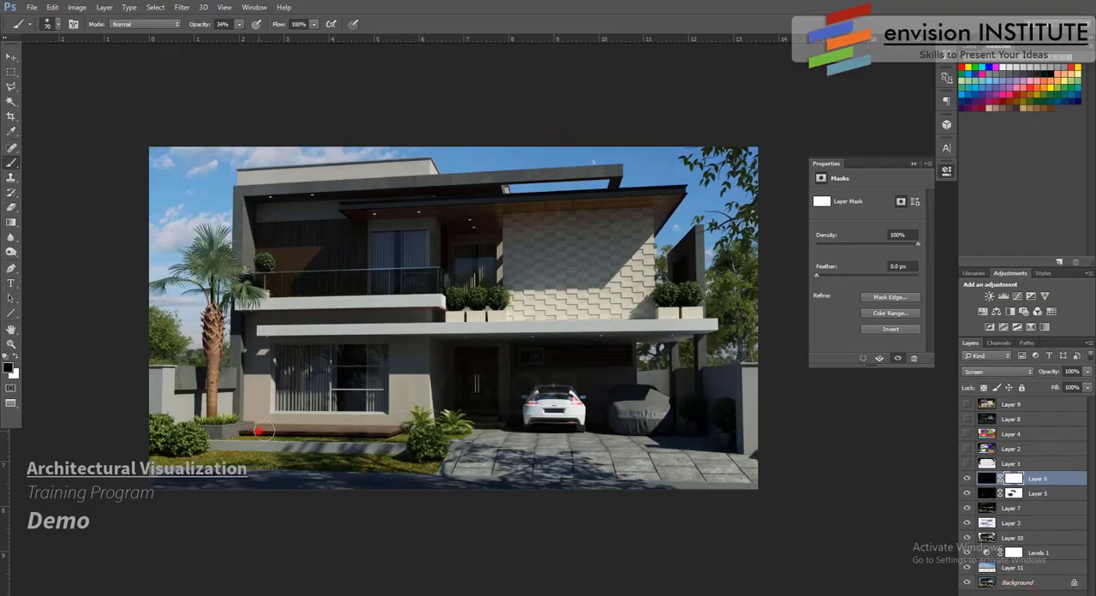
{"action": "right_click_drag", "start_coordinate": [258, 434], "coordinate": [250, 429], "text": "alt"}
{"action": "left_click_drag", "start_coordinate": [255, 430], "coordinate": [411, 429]}
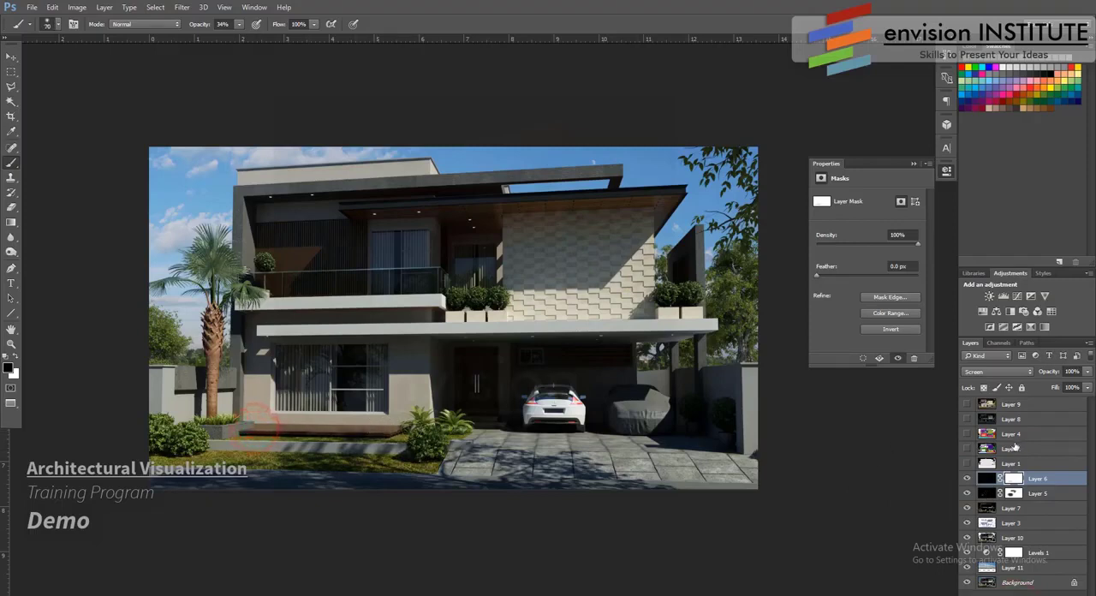
{"action": "left_click", "coordinate": [966, 479]}
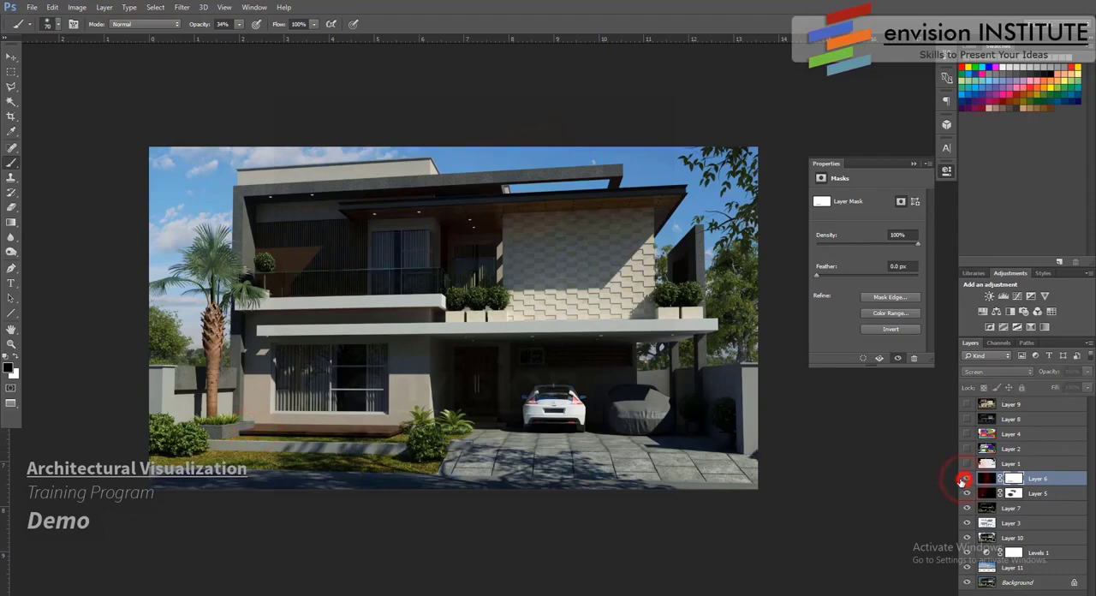
{"action": "left_click", "coordinate": [966, 479]}
{"action": "mouse_move", "coordinate": [518, 364]}
{"action": "left_mouse_down"}
{"action": "mouse_move", "coordinate": [544, 394]}
{"action": "mouse_move", "coordinate": [536, 413]}
{"action": "mouse_move", "coordinate": [576, 400]}
{"action": "mouse_move", "coordinate": [570, 415]}
{"action": "left_mouse_up"}
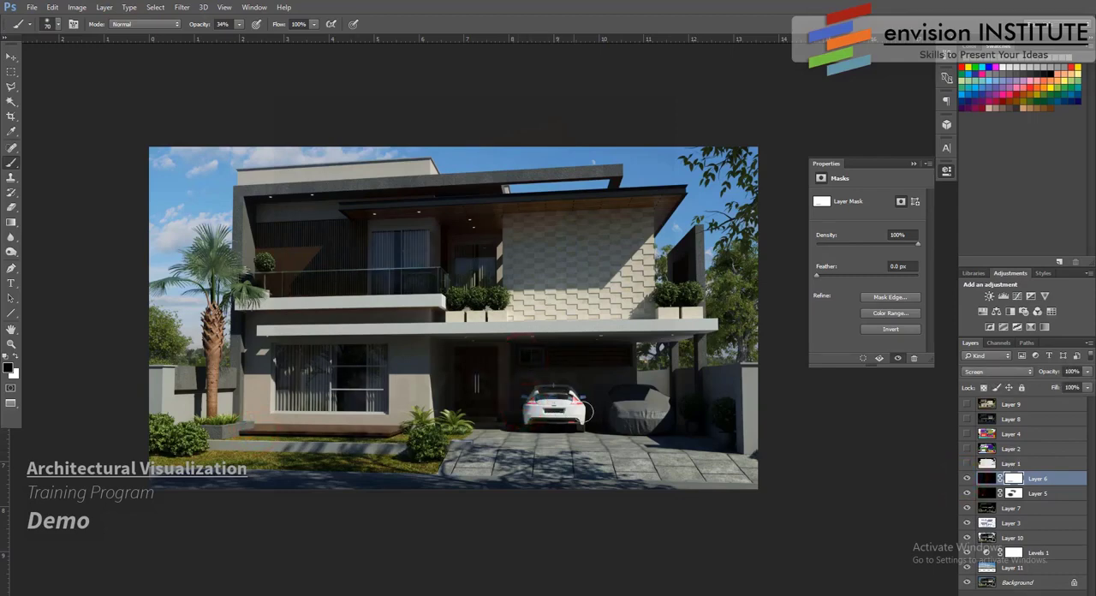
{"action": "left_click", "coordinate": [967, 479]}
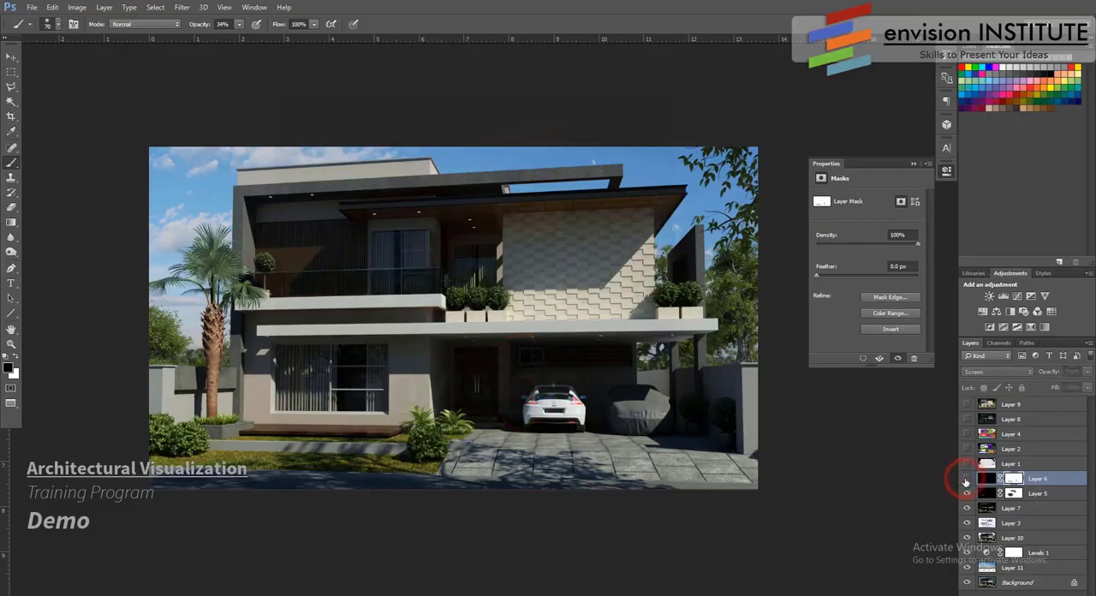
{"action": "left_click", "coordinate": [966, 478]}
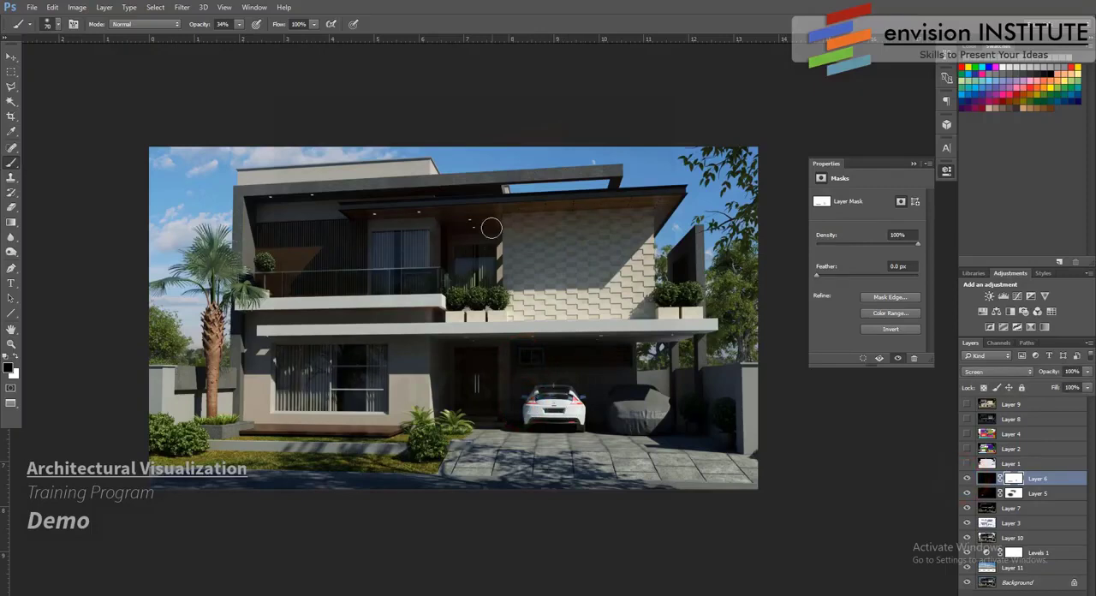
- Enlarge the brush to 125, paint black on Layer 6's mask around the upper-floor wooden ceiling, and compare the image without the layer
{"action": "key", "text": "bracketright"}
{"action": "key", "text": "bracketright"}
{"action": "key", "text": "bracketright"}
{"action": "key", "text": "bracketright"}
{"action": "left_click", "coordinate": [352, 214]}
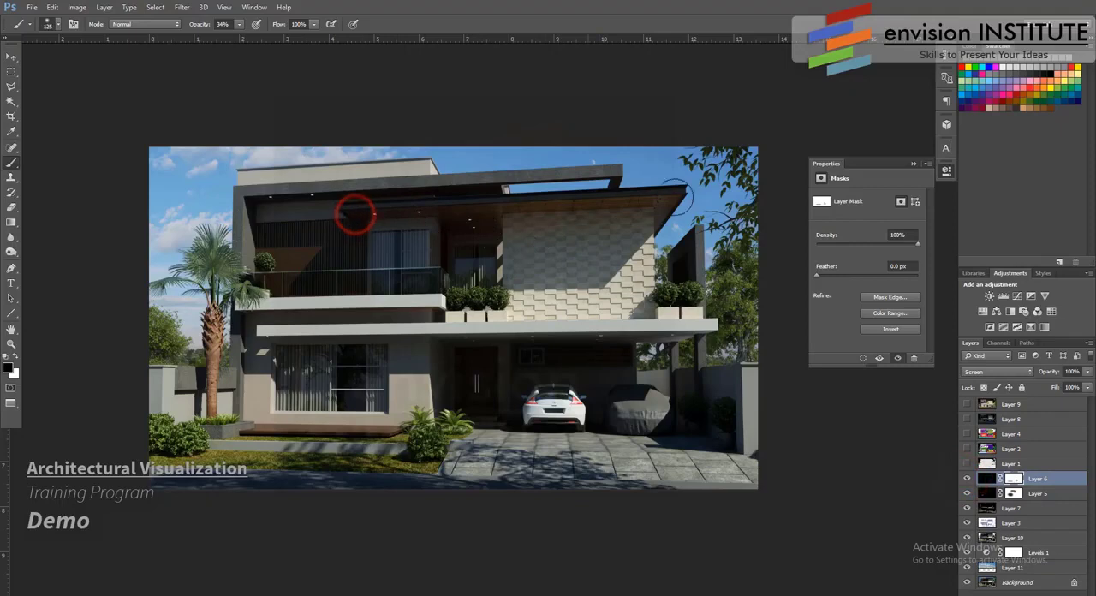
{"action": "left_click", "coordinate": [965, 479]}
{"action": "left_click", "coordinate": [964, 480]}
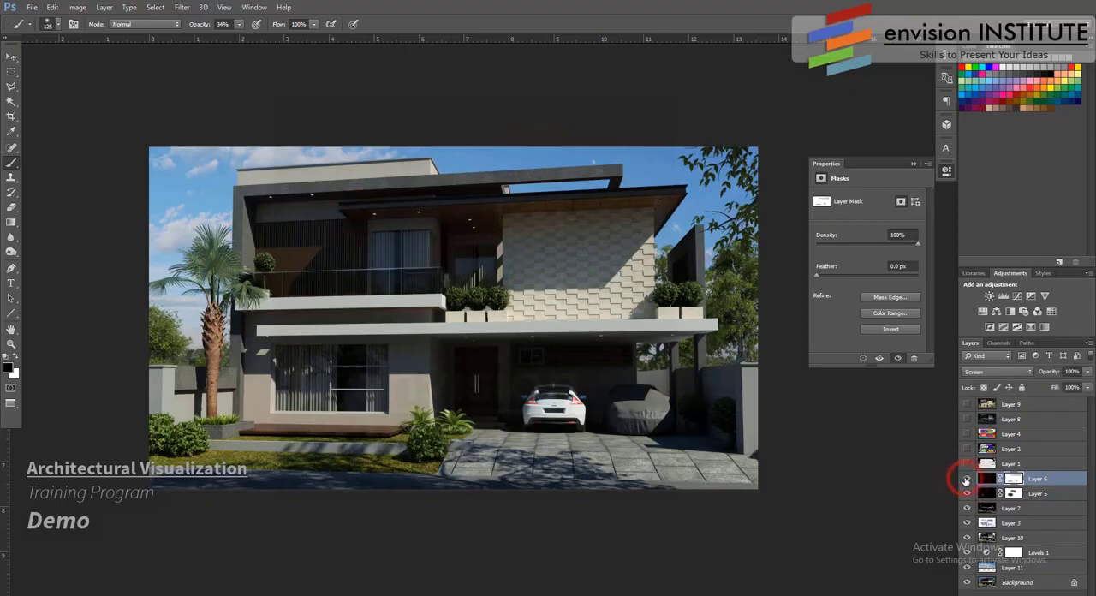
{"action": "left_click", "coordinate": [965, 479]}
{"action": "left_click", "coordinate": [964, 480]}
- Duplicate Layer 6 and paint black on the copy's mask over the upper-floor ceiling and the small garage window
{"action": "key", "text": "ctrl+j"}
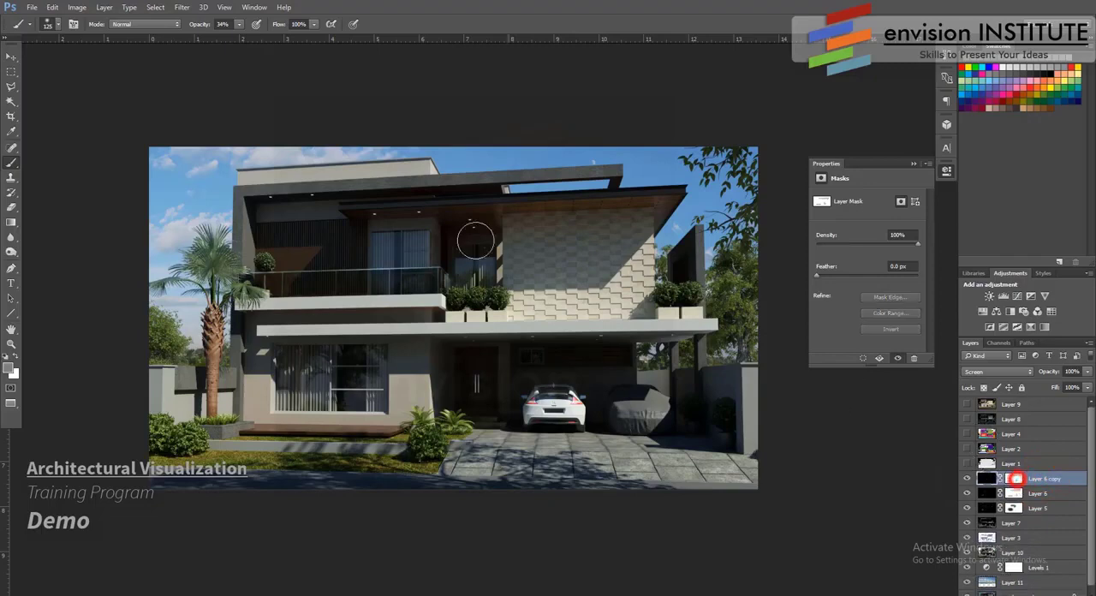
{"action": "left_click", "coordinate": [1013, 480]}
{"action": "left_click", "coordinate": [375, 214]}
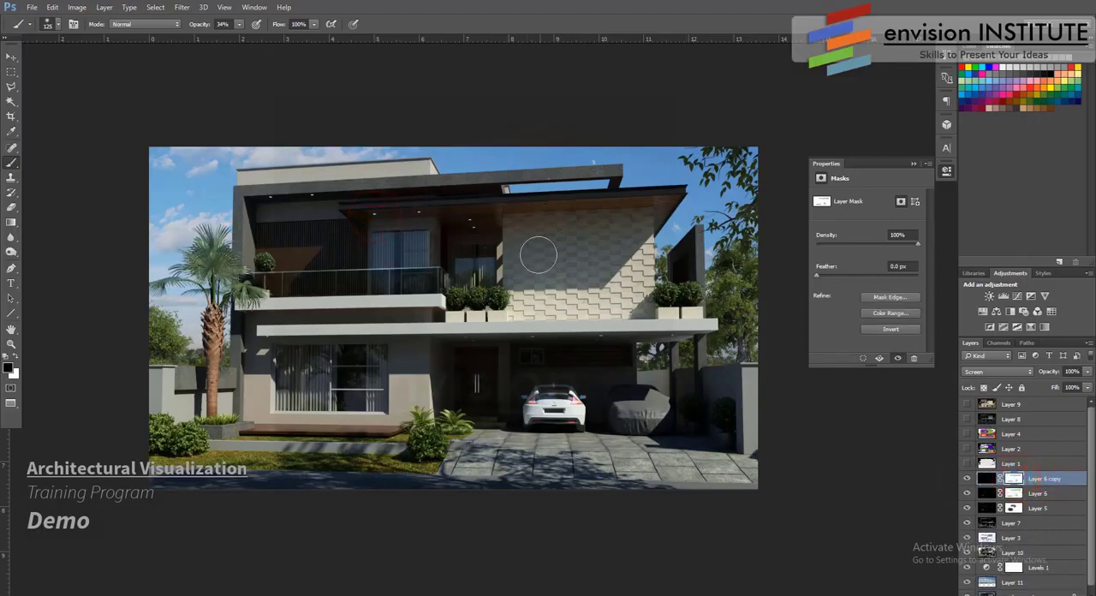
{"action": "left_click", "coordinate": [523, 357]}
{"action": "left_click", "coordinate": [521, 359]}
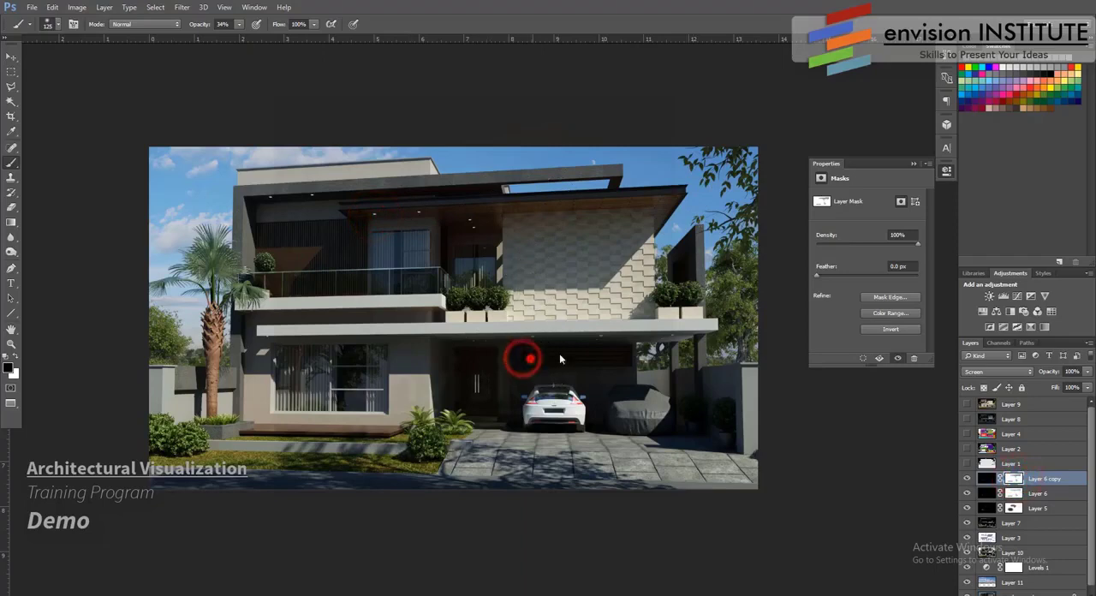
{"action": "left_click", "coordinate": [527, 361]}
{"action": "left_click", "coordinate": [536, 360]}
{"action": "left_click", "coordinate": [525, 354]}
- Paint black on the Layer 6 copy's mask over the car and garage window, and compare the image without that layer
{"action": "left_click", "coordinate": [531, 403]}
{"action": "left_click", "coordinate": [528, 399]}
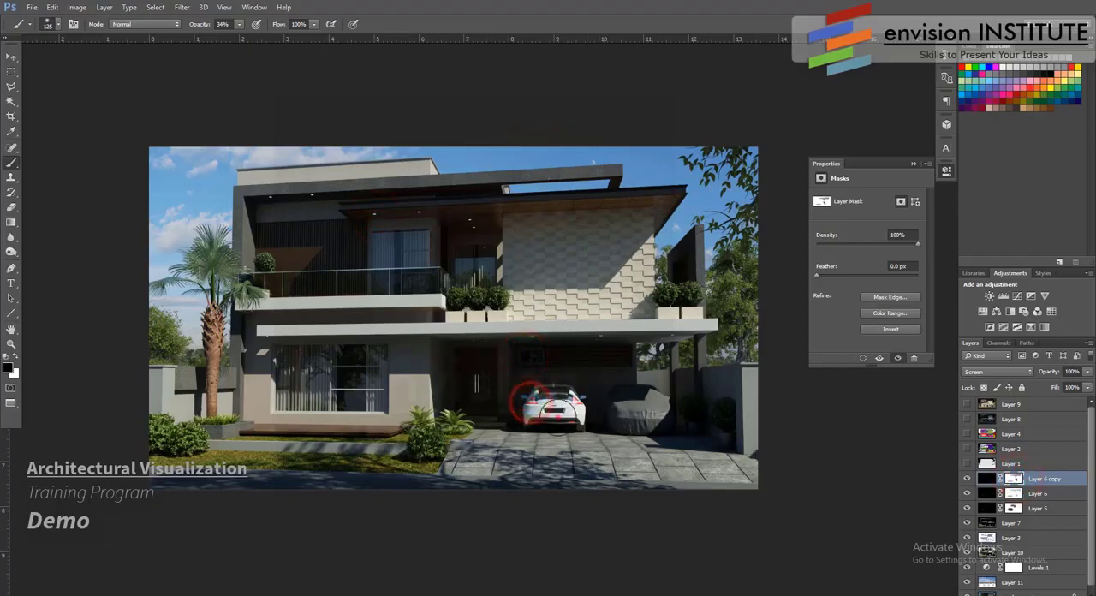
{"action": "left_click", "coordinate": [556, 418]}
{"action": "left_click", "coordinate": [530, 399]}
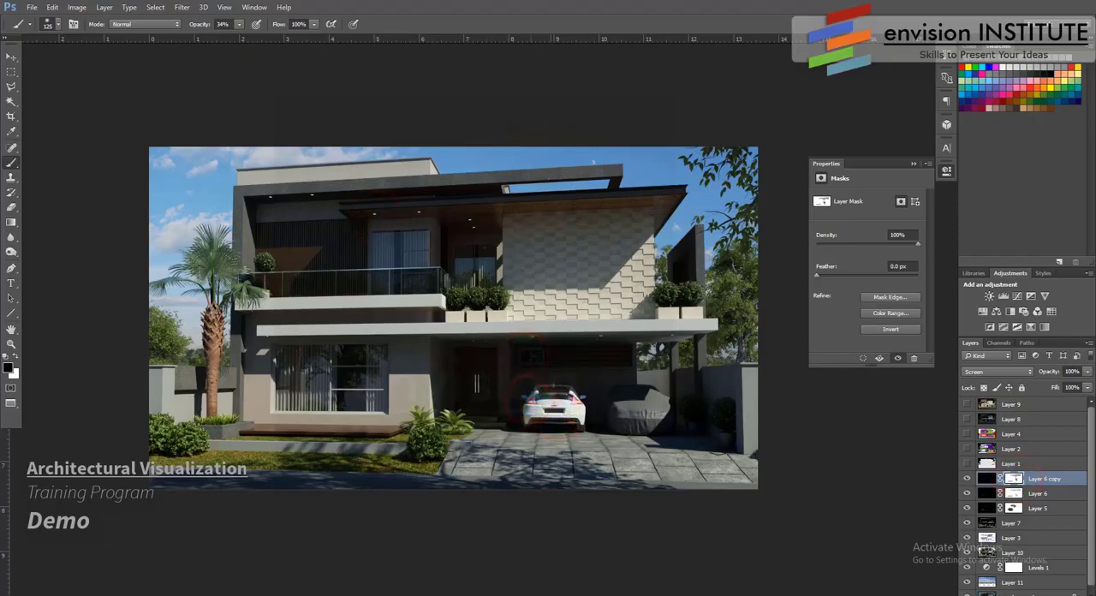
{"action": "left_click", "coordinate": [520, 355]}
{"action": "left_click", "coordinate": [517, 360]}
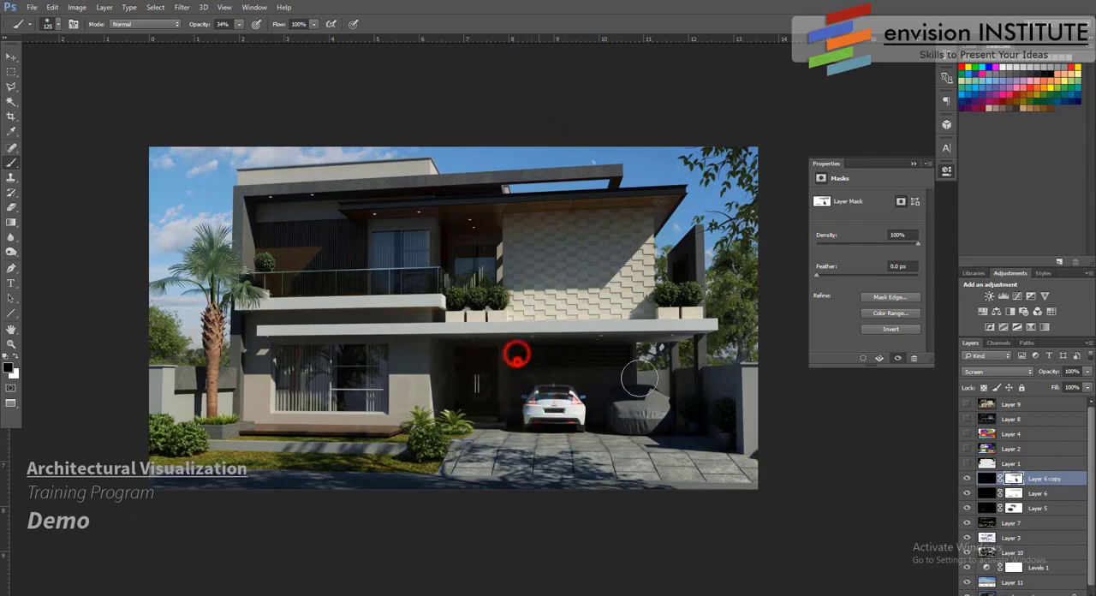
{"action": "left_click", "coordinate": [965, 478]}
{"action": "left_click", "coordinate": [966, 479]}
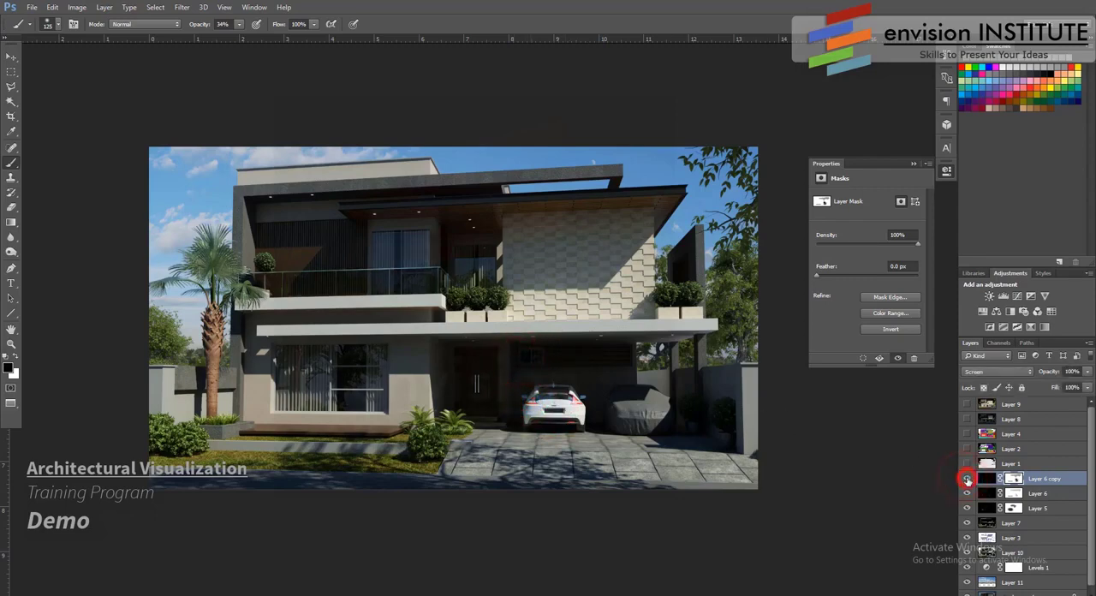
{"action": "left_click", "coordinate": [966, 479]}
{"action": "left_click", "coordinate": [966, 479]}
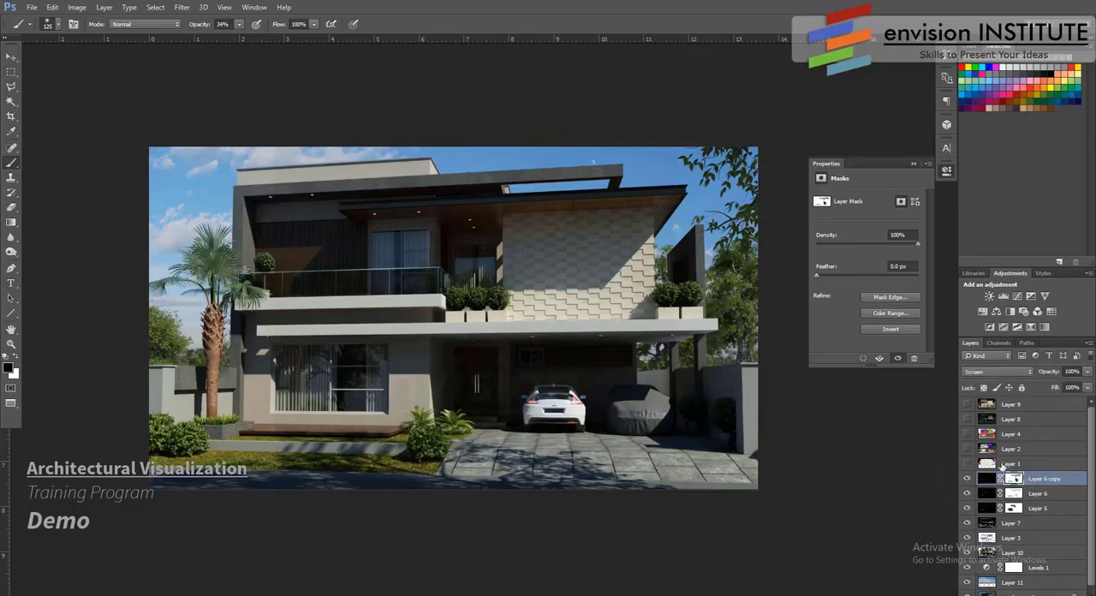
- Preview Layer 8 and hide it again, show Layer 1, and invert Layer 1's tones
{"action": "left_click", "coordinate": [967, 419]}
{"action": "left_click", "coordinate": [967, 419]}
{"action": "left_click", "coordinate": [968, 463]}
{"action": "left_click", "coordinate": [1012, 463]}
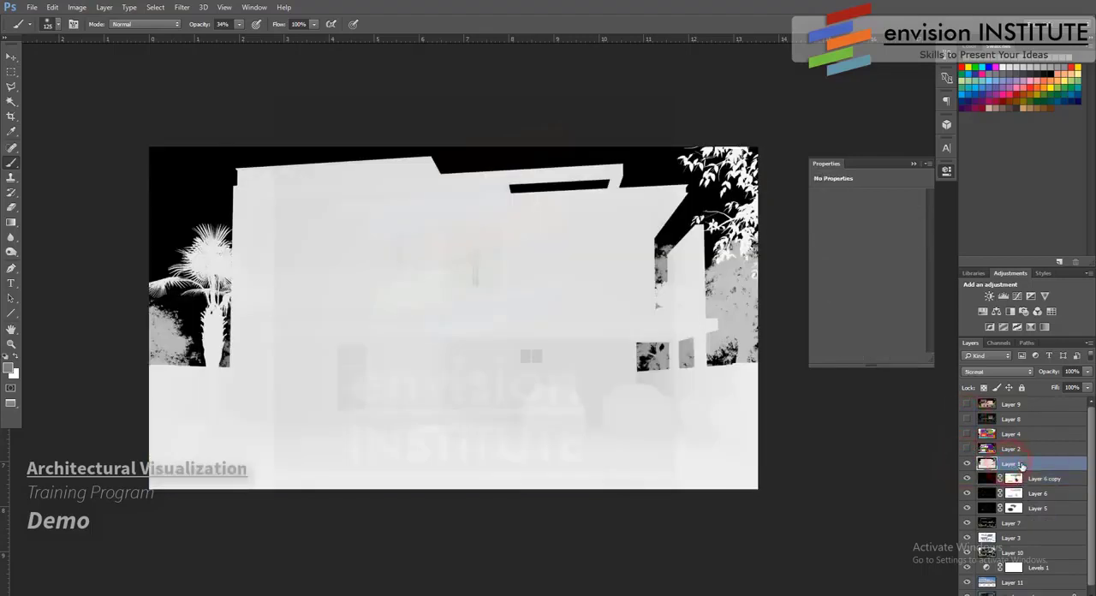
{"action": "key", "text": "ctrl+i"}
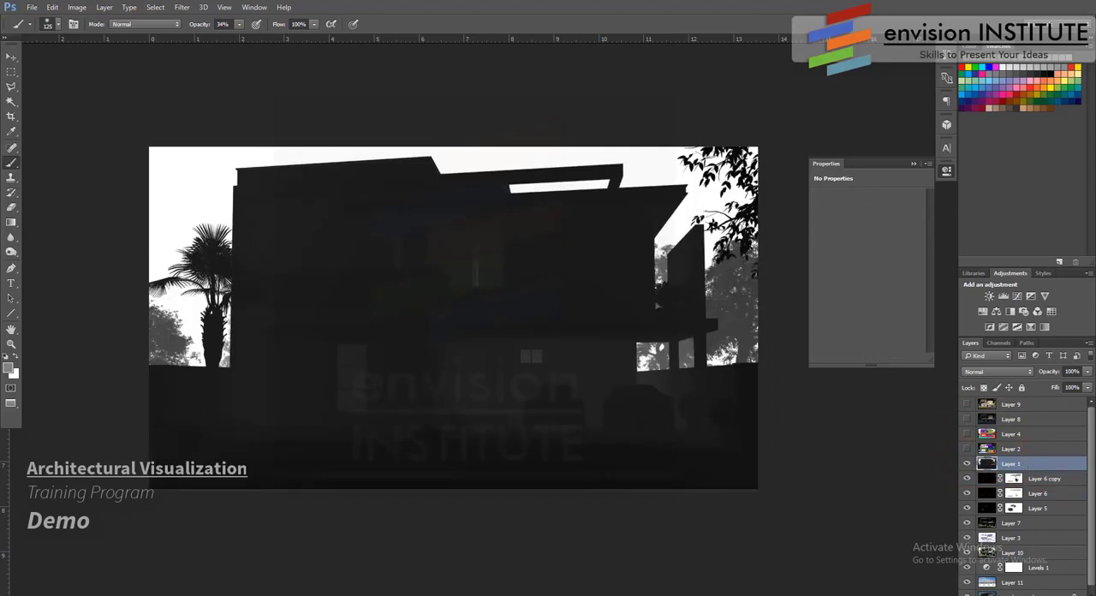
- Add a Hue/Saturation adjustment layer directly above Layer 1 and clip it to that layer
{"action": "left_click", "coordinate": [1026, 594]}
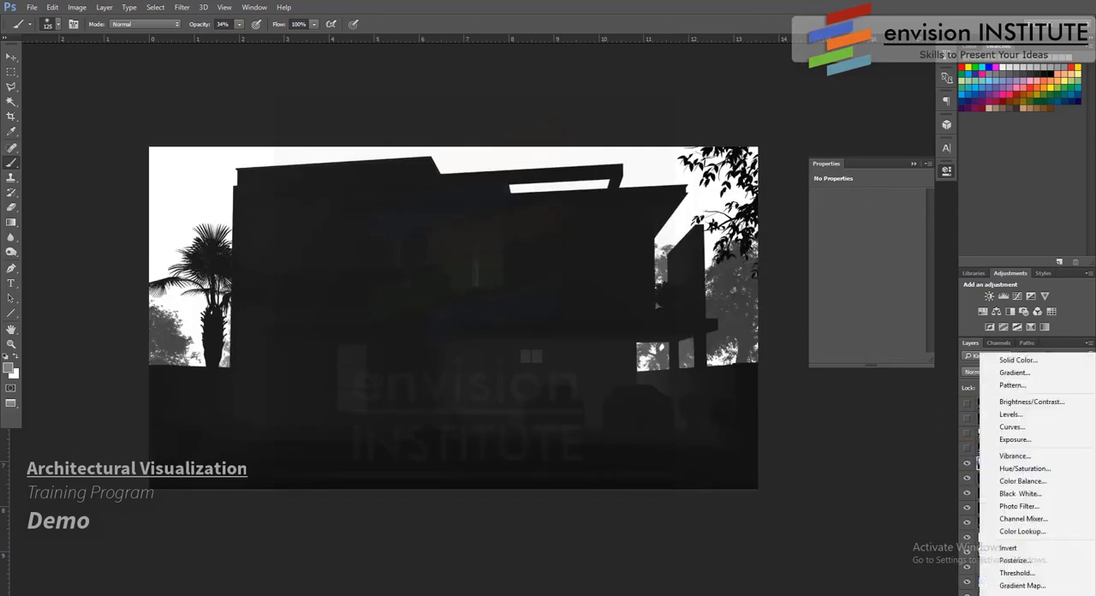
{"action": "left_click", "coordinate": [1032, 471]}
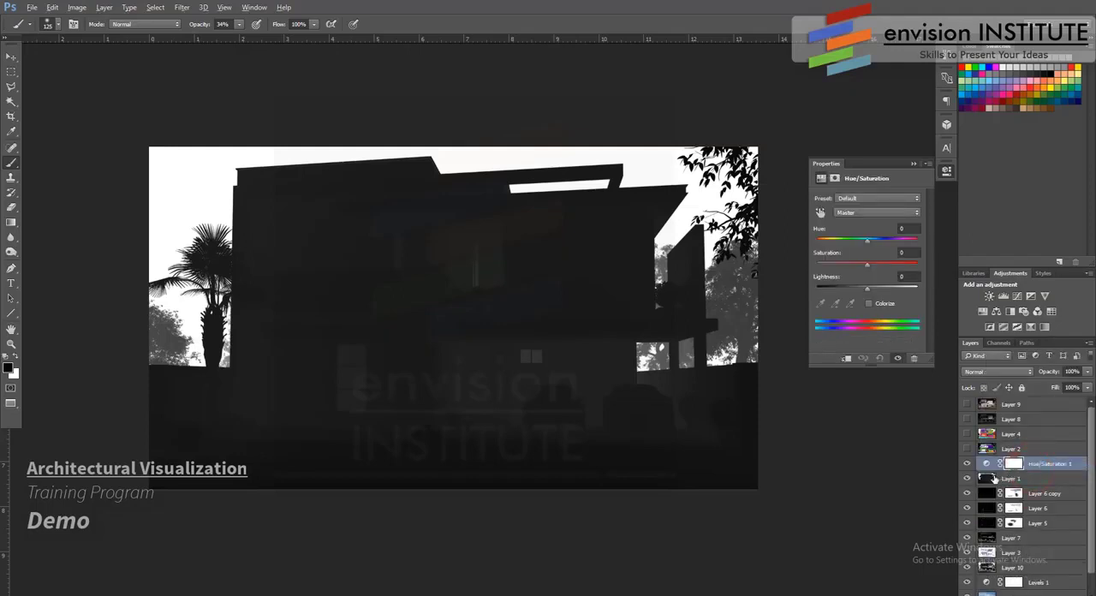
{"action": "left_click", "coordinate": [991, 472], "text": "alt"}
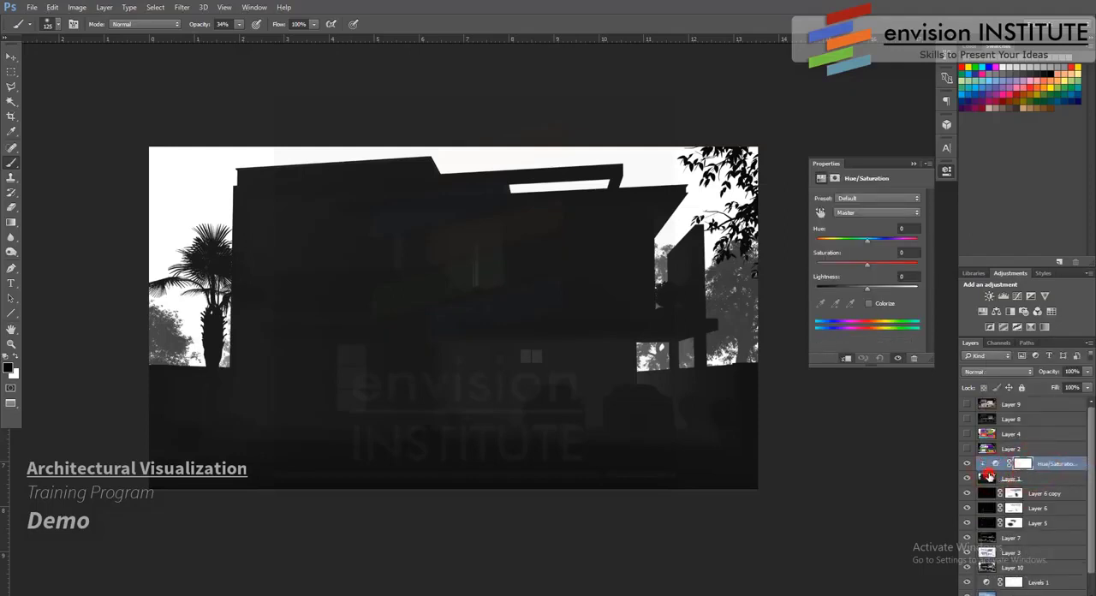
- Colorize Layer 1 through its clipped Hue/Saturation adjustment with hue 44, saturation 44 and lightness -28
{"action": "left_click", "coordinate": [986, 477]}
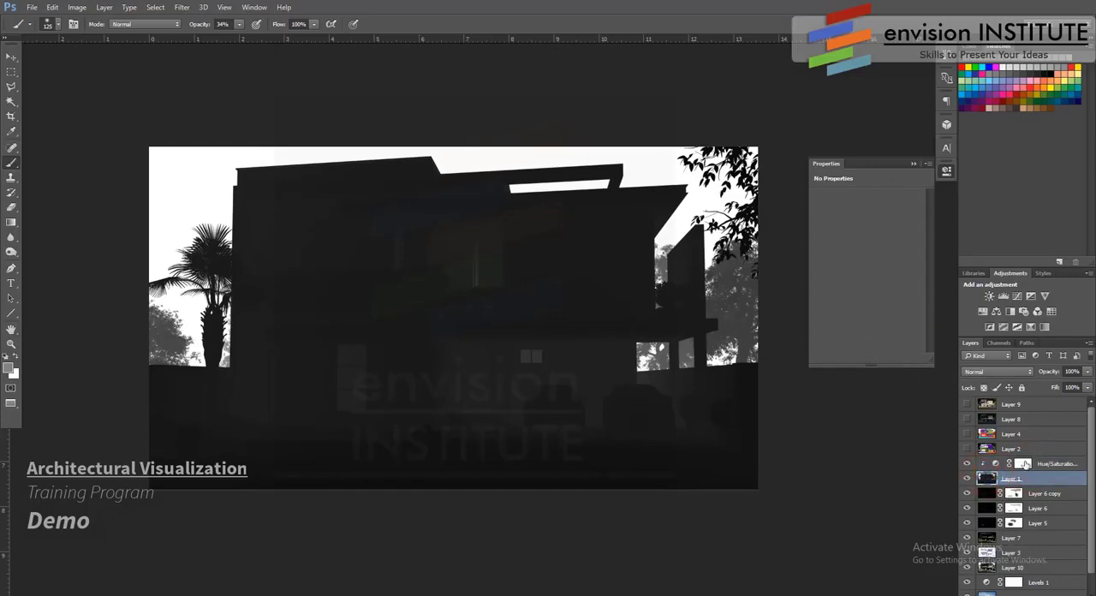
{"action": "left_click", "coordinate": [1024, 464]}
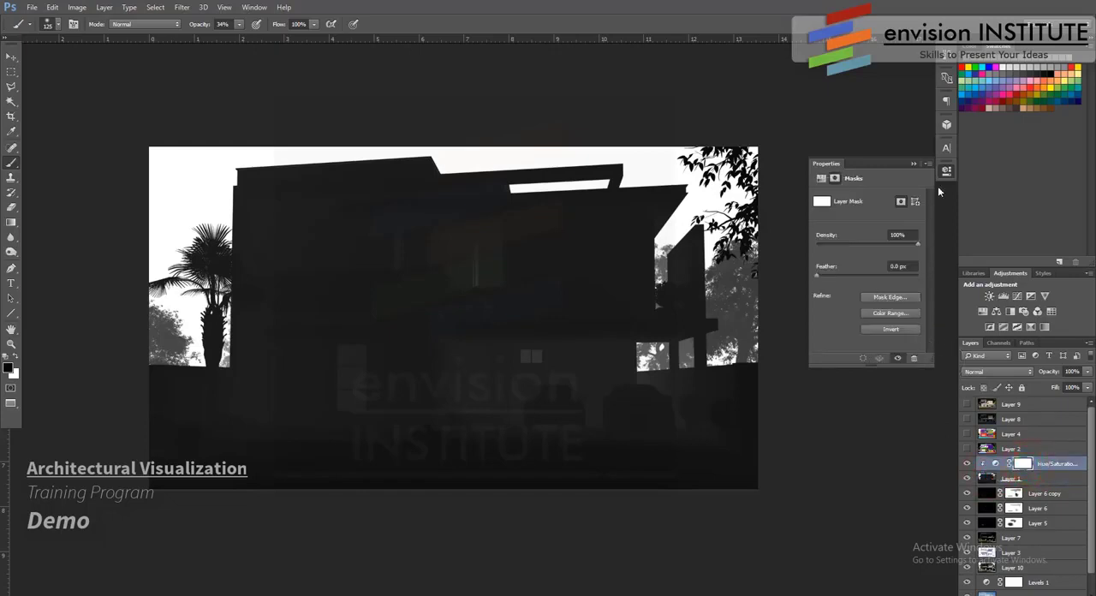
{"action": "left_click", "coordinate": [12, 56]}
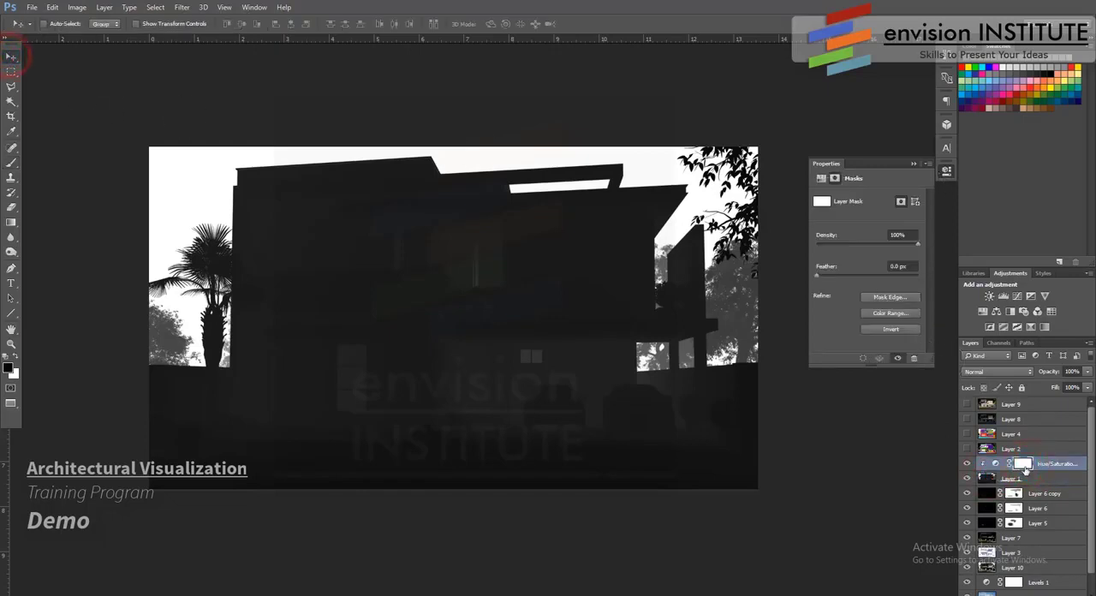
{"action": "left_click", "coordinate": [994, 464]}
{"action": "left_click", "coordinate": [868, 304]}
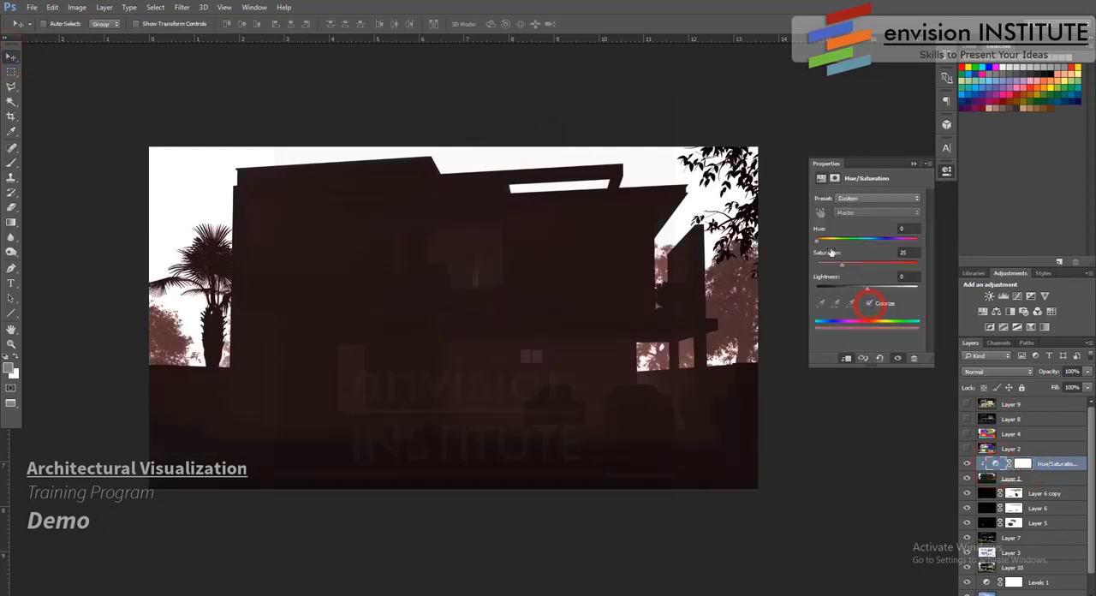
{"action": "left_click_drag", "start_coordinate": [819, 241], "coordinate": [828, 242]}
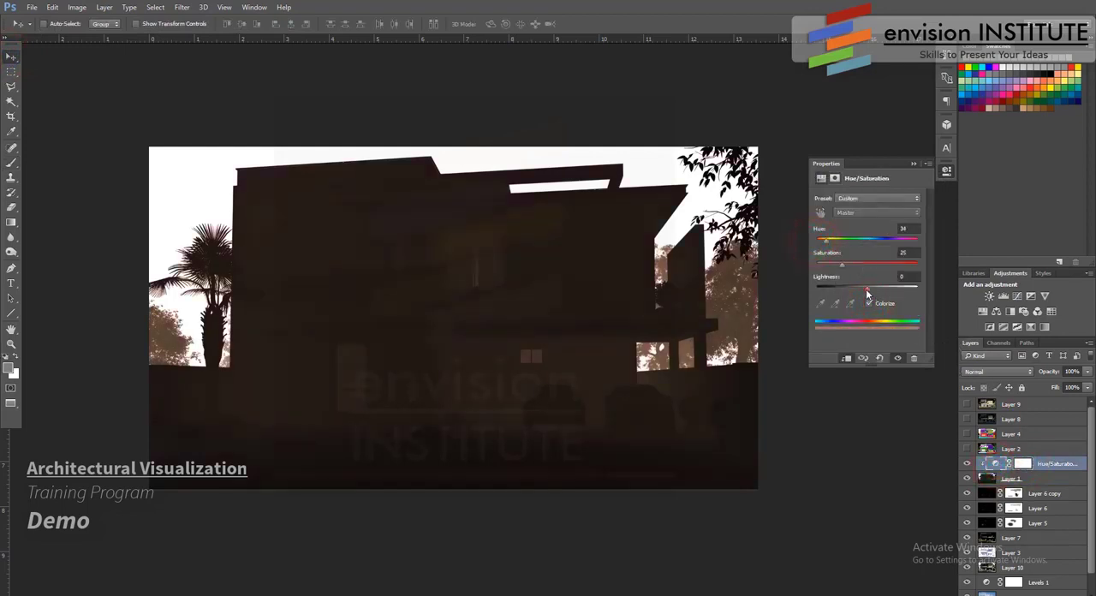
{"action": "left_click_drag", "start_coordinate": [866, 290], "coordinate": [852, 291]}
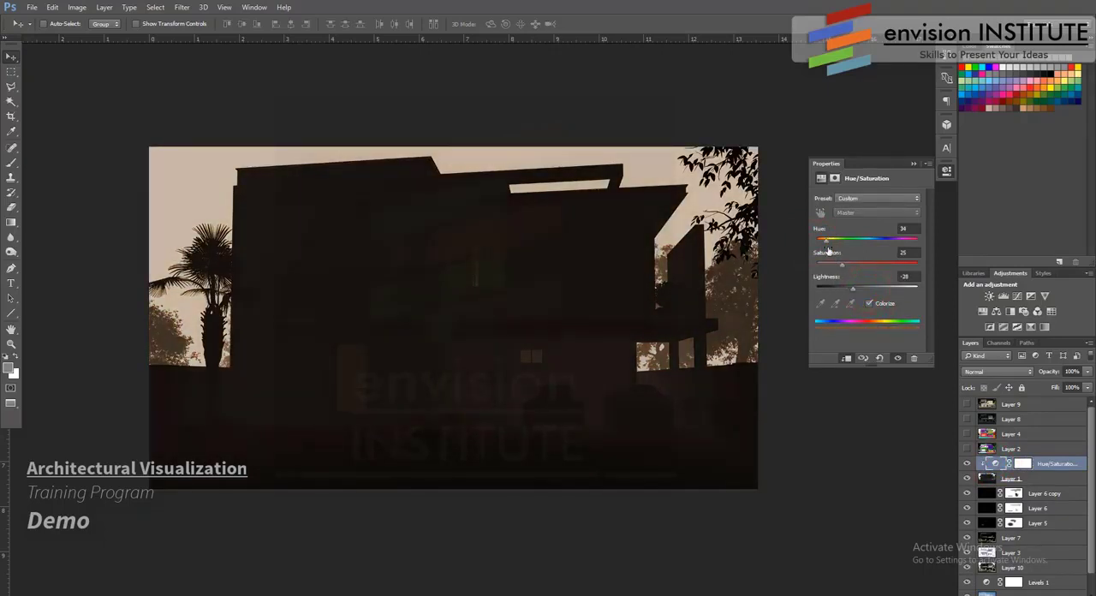
{"action": "left_click_drag", "start_coordinate": [830, 248], "coordinate": [834, 247]}
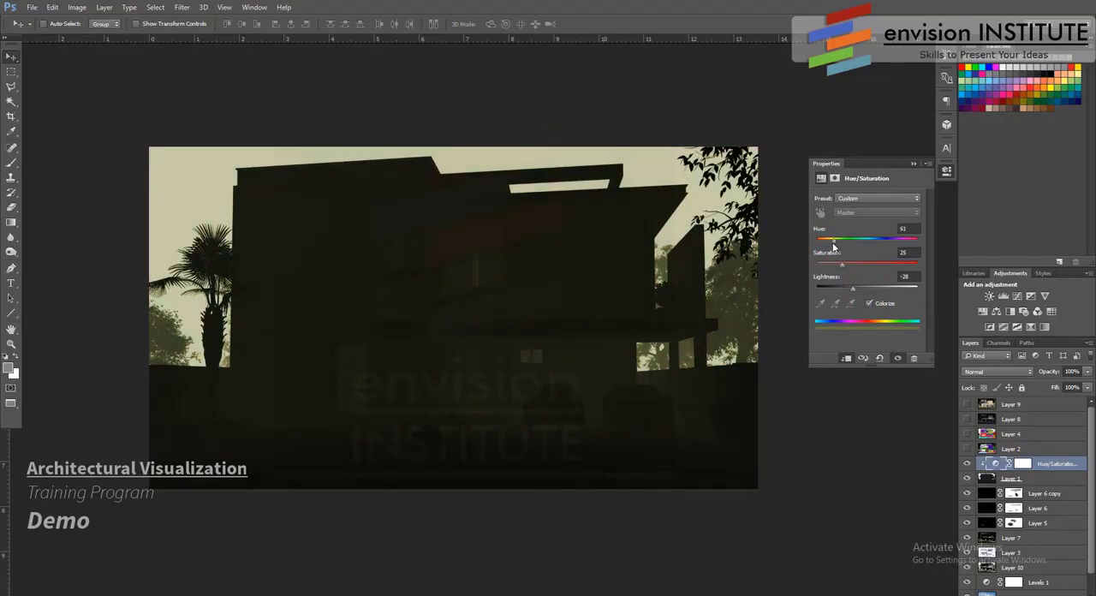
{"action": "mouse_move", "coordinate": [864, 272]}
{"action": "left_mouse_down"}
{"action": "mouse_move", "coordinate": [826, 247]}
{"action": "mouse_move", "coordinate": [867, 270]}
{"action": "left_mouse_up"}
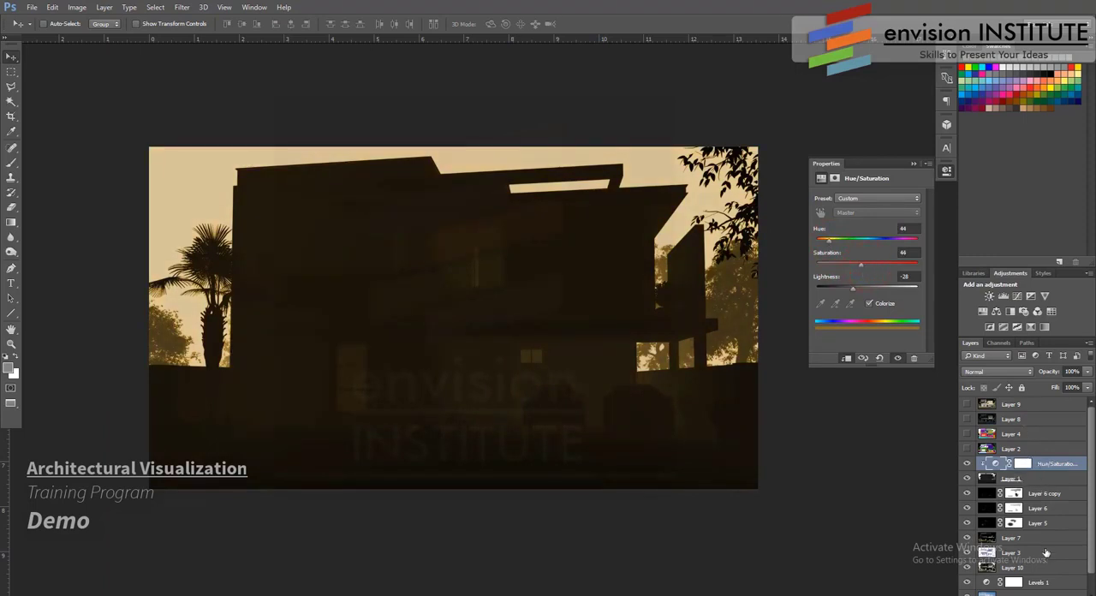
- Add a Levels adjustment above the Hue/Saturation layer, clip it to Layer 1, and set its midtone input to 0.63
{"action": "left_click", "coordinate": [1019, 593]}
{"action": "left_click", "coordinate": [1010, 420]}
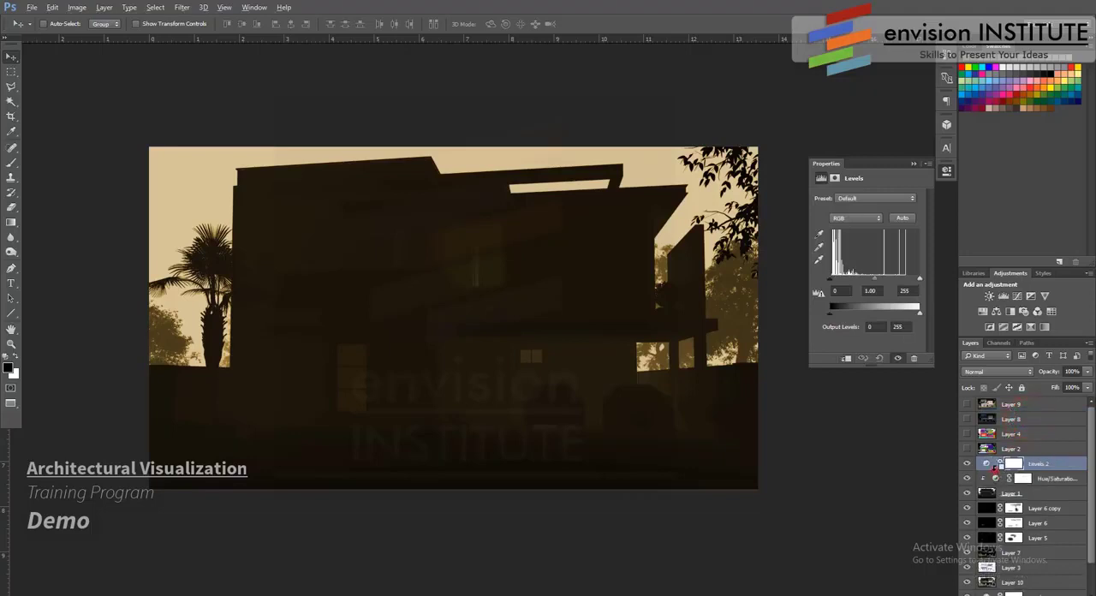
{"action": "left_click", "coordinate": [993, 469], "text": "alt"}
{"action": "left_click_drag", "start_coordinate": [871, 282], "coordinate": [888, 285]}
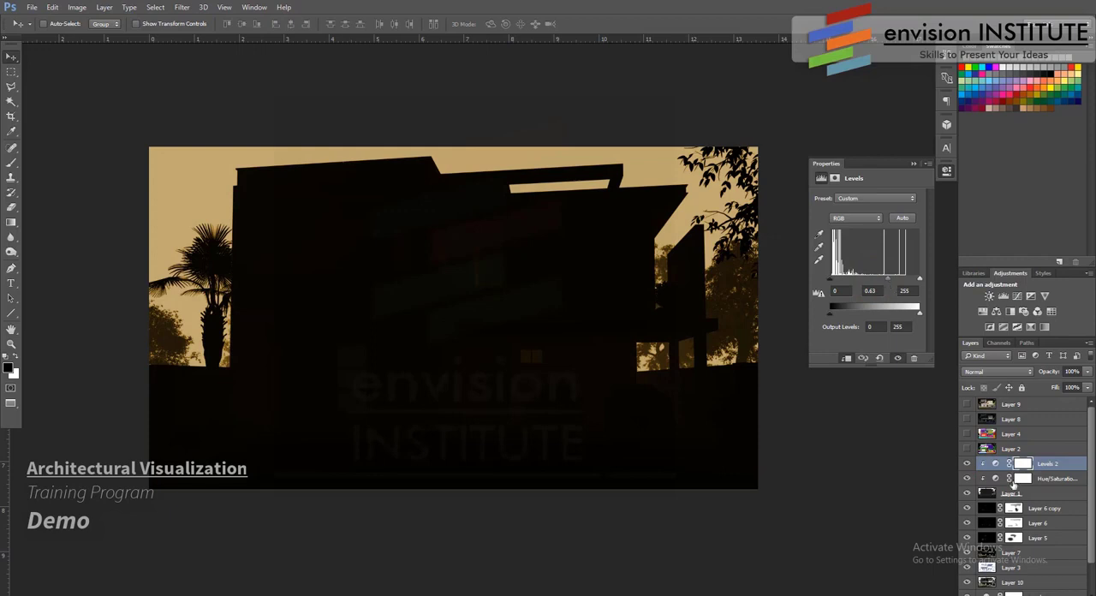
- Set Layer 1's blend mode to Screen and reduce its opacity to 18%
{"action": "left_click", "coordinate": [1037, 495]}
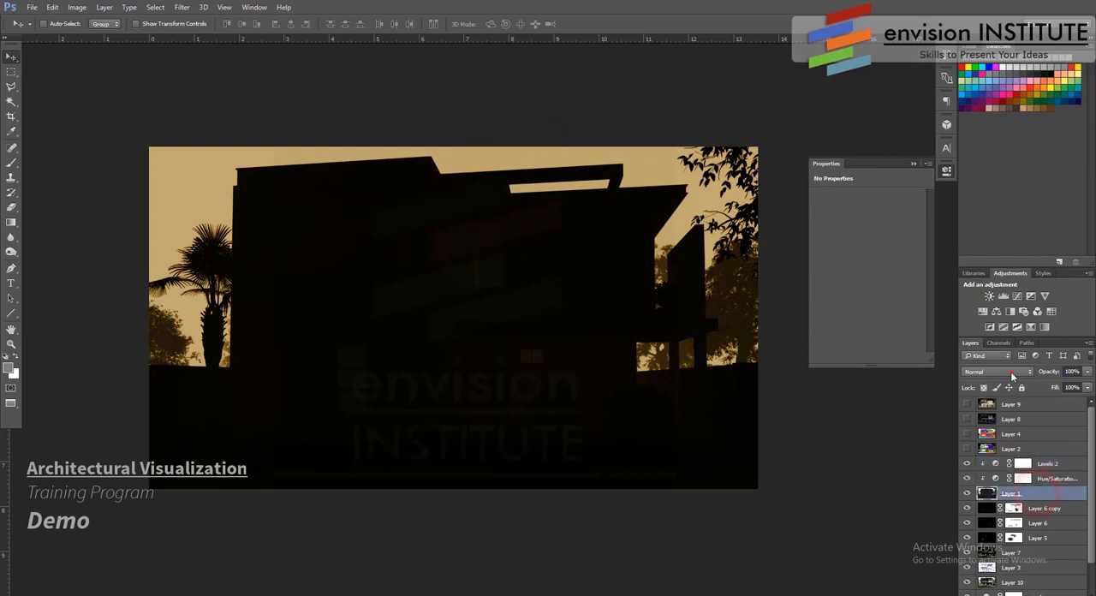
{"action": "left_click", "coordinate": [1013, 371]}
{"action": "left_click", "coordinate": [984, 449]}
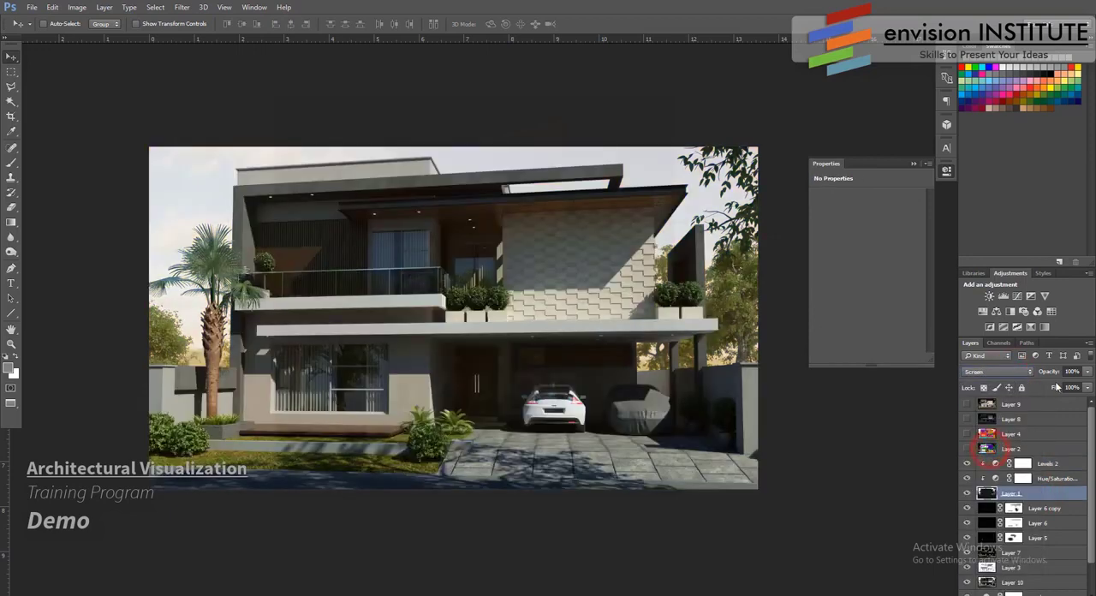
{"action": "left_click", "coordinate": [1088, 373]}
{"action": "left_click_drag", "start_coordinate": [1086, 385], "coordinate": [1039, 387]}
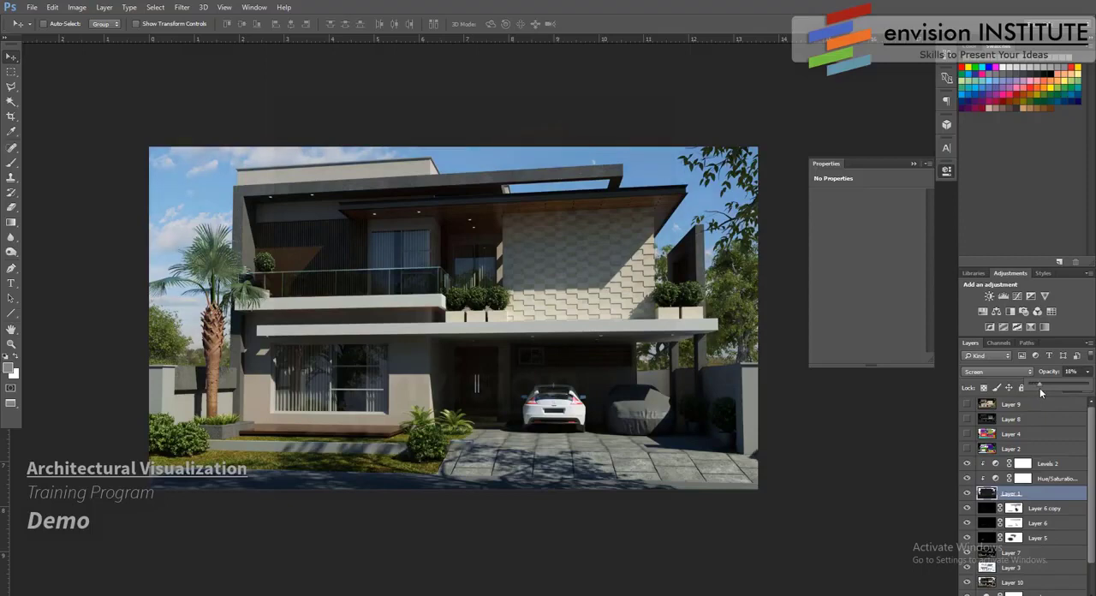
- Add a Curves adjustment layer above the clipped Levels layer, apply its automatic correction, and lower its opacity to about 75%
{"action": "left_click", "coordinate": [1052, 467]}
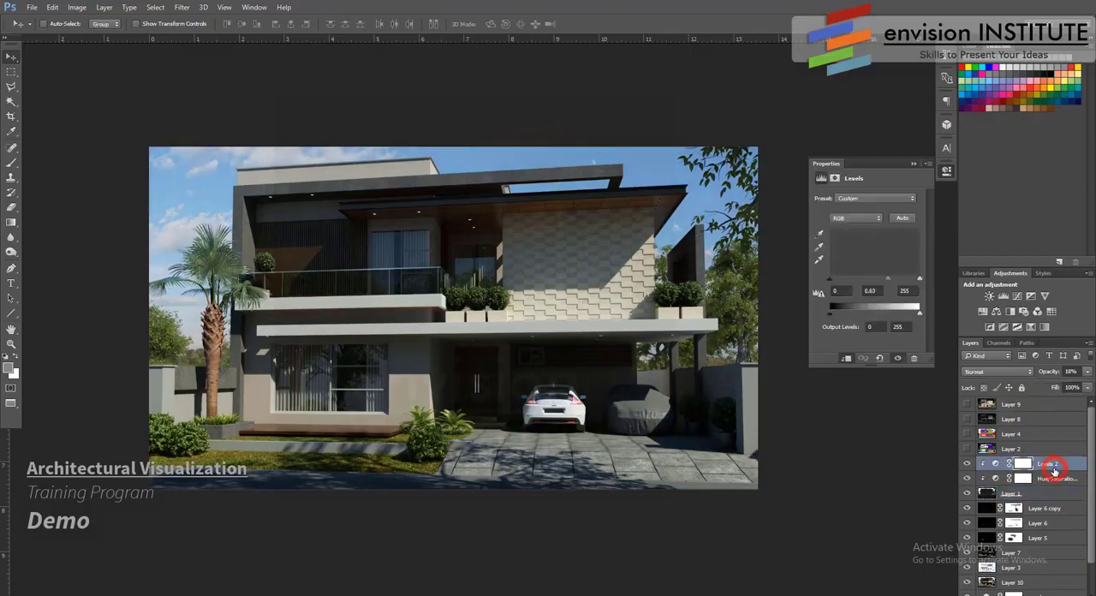
{"action": "left_click", "coordinate": [1034, 594]}
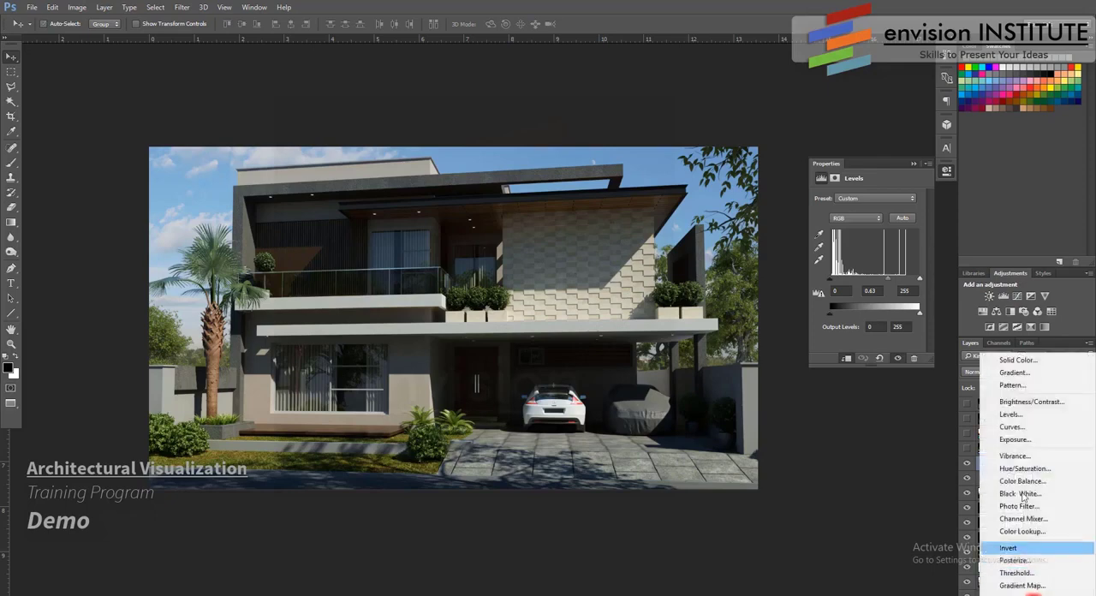
{"action": "left_click", "coordinate": [1012, 426]}
{"action": "left_click", "coordinate": [907, 213]}
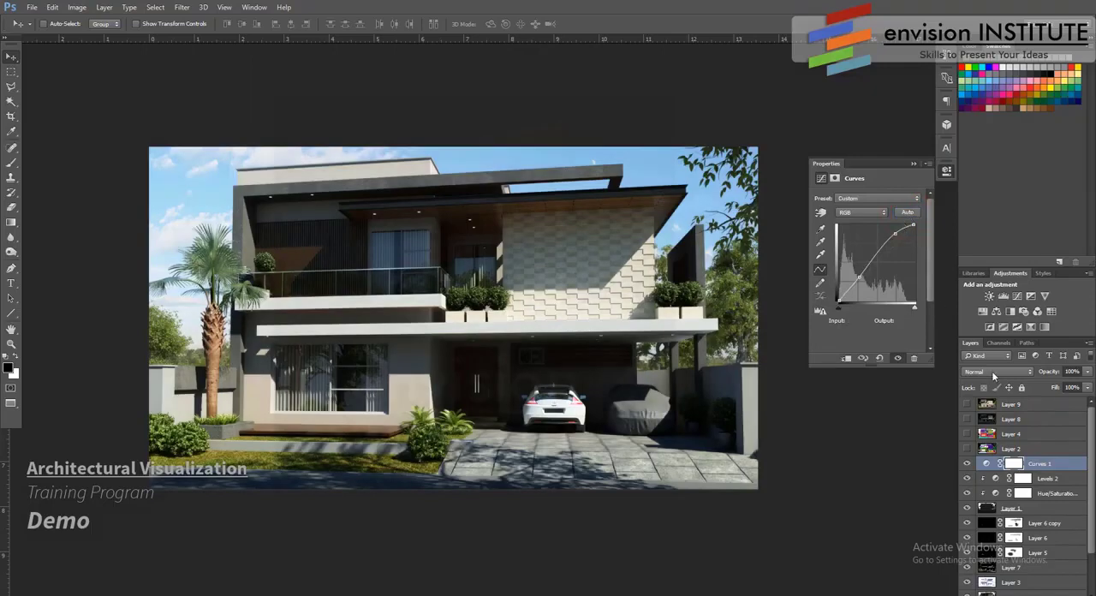
{"action": "left_click_drag", "start_coordinate": [1087, 371], "coordinate": [1075, 390]}
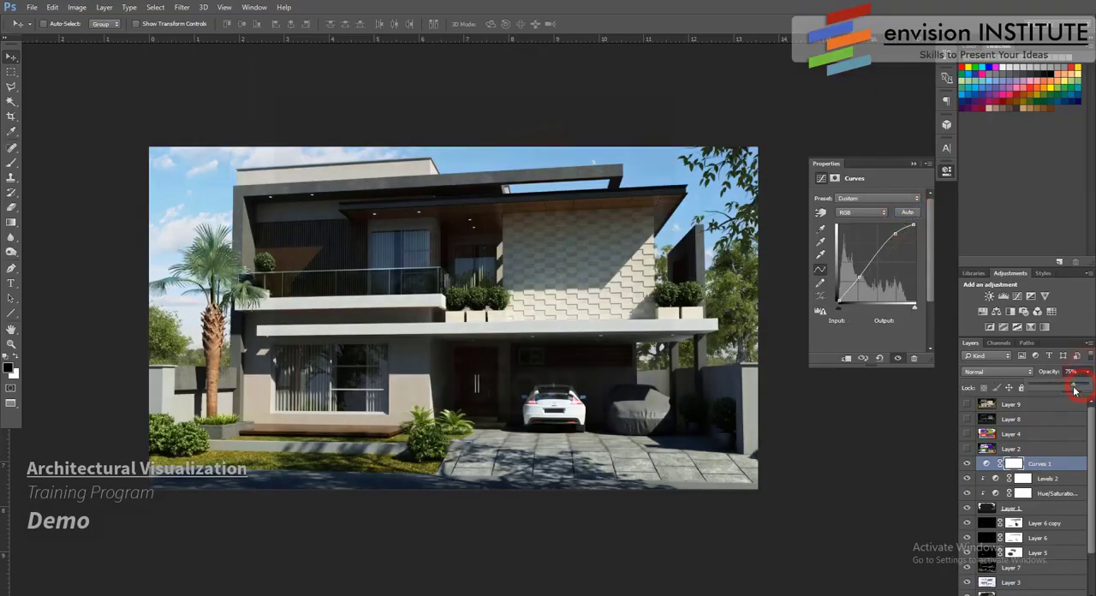
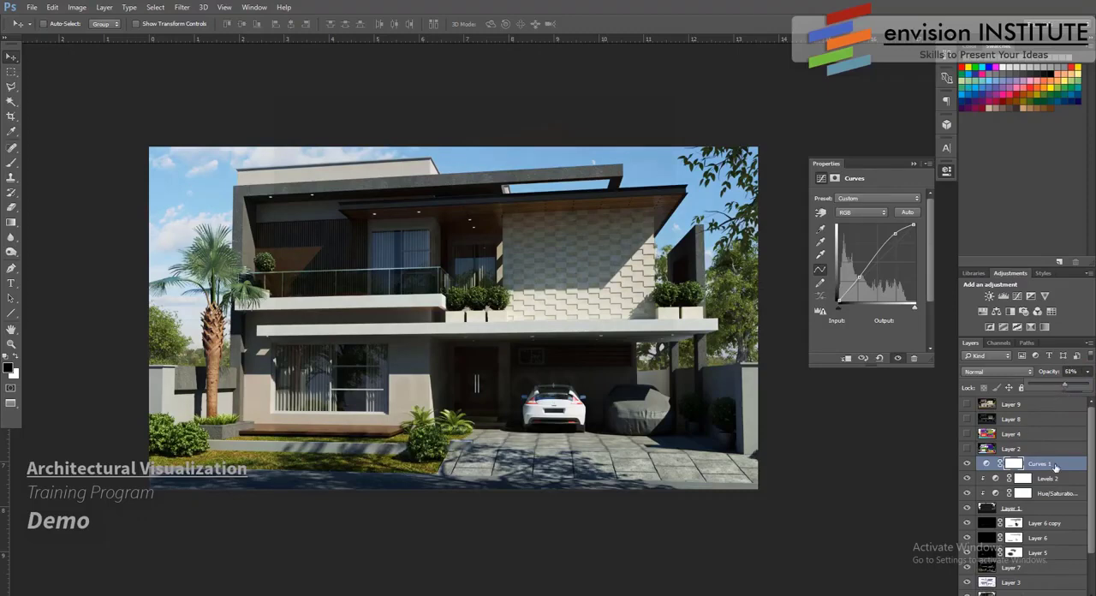
- Add a new layer above the Curves layer and fill it with white
{"action": "left_click", "coordinate": [1060, 594]}
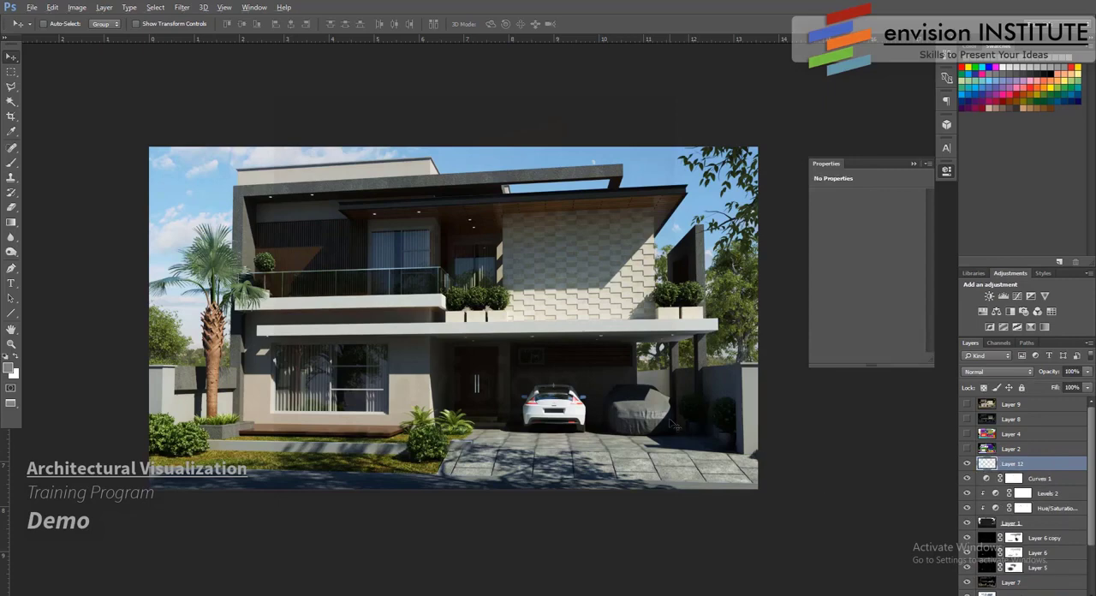
{"action": "key", "text": "alt+BackSpace"}
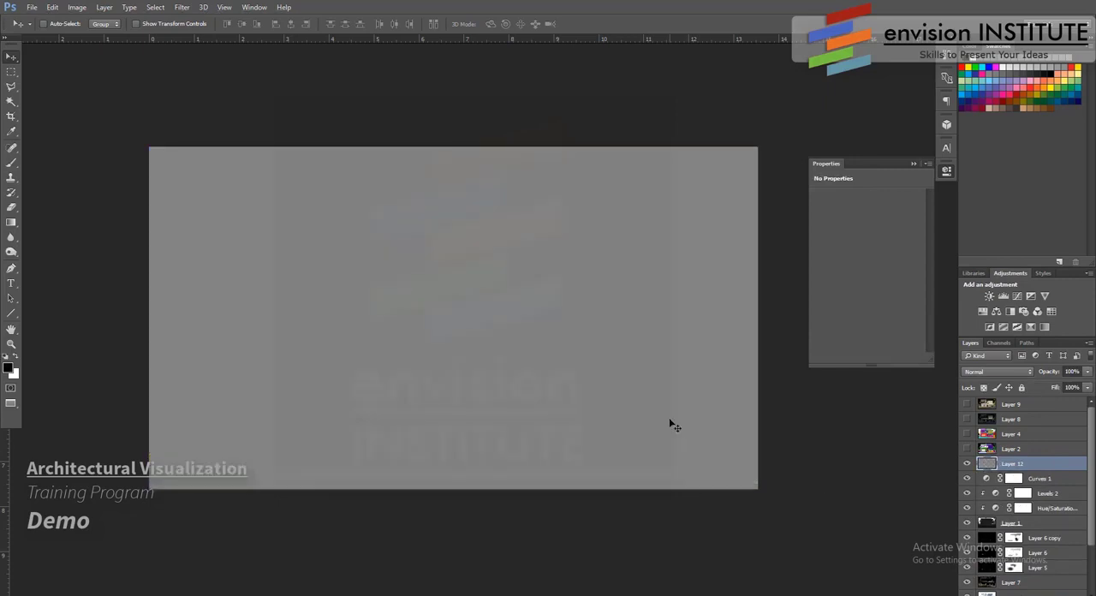
{"action": "key", "text": "alt+BackSpace"}
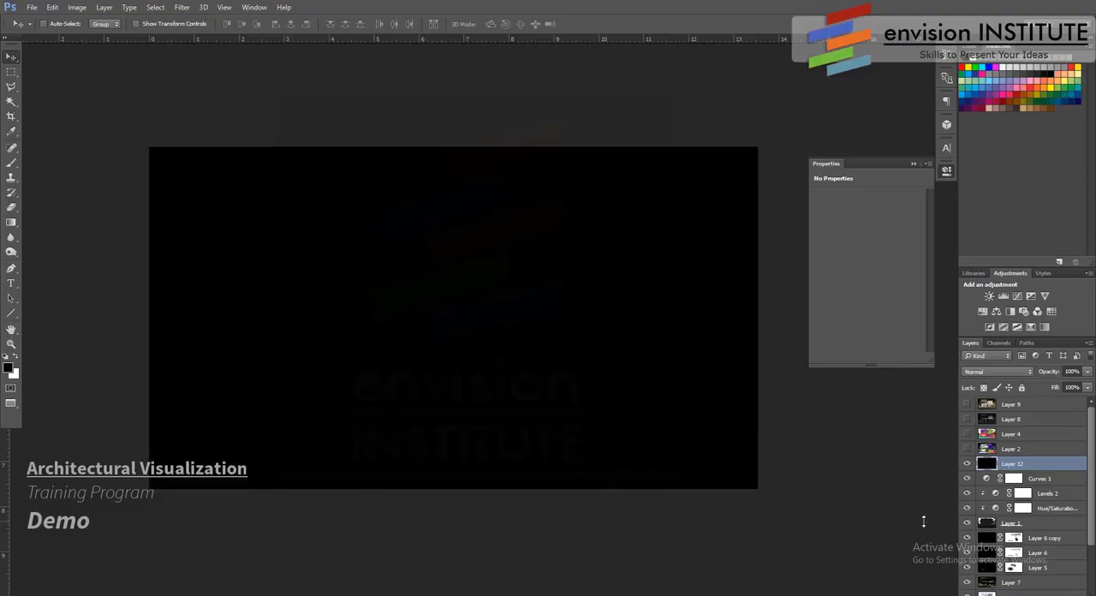
{"action": "key", "text": "ctrl+BackSpace"}
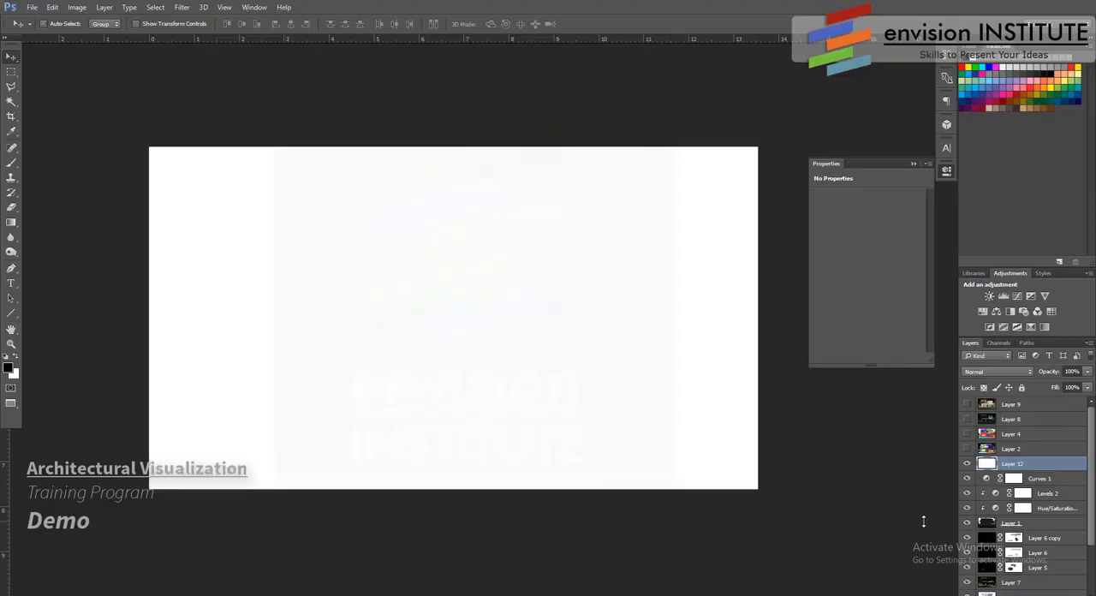
- Apply a Lens Correction filter to the white layer with a custom, slightly darkening vignette around the edges
{"action": "left_click", "coordinate": [184, 8]}
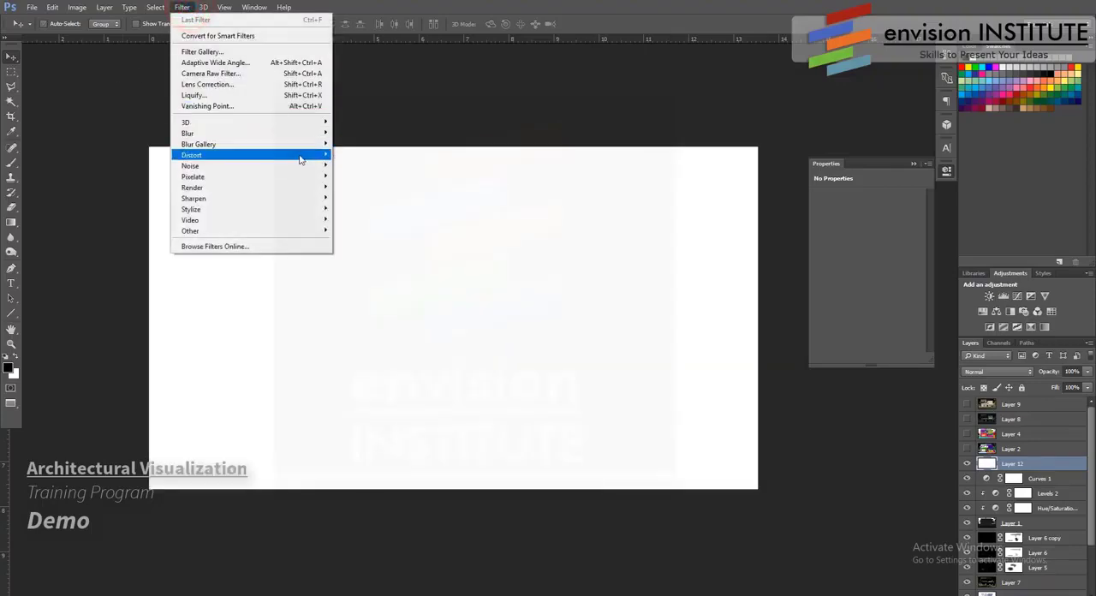
{"action": "left_click", "coordinate": [246, 84]}
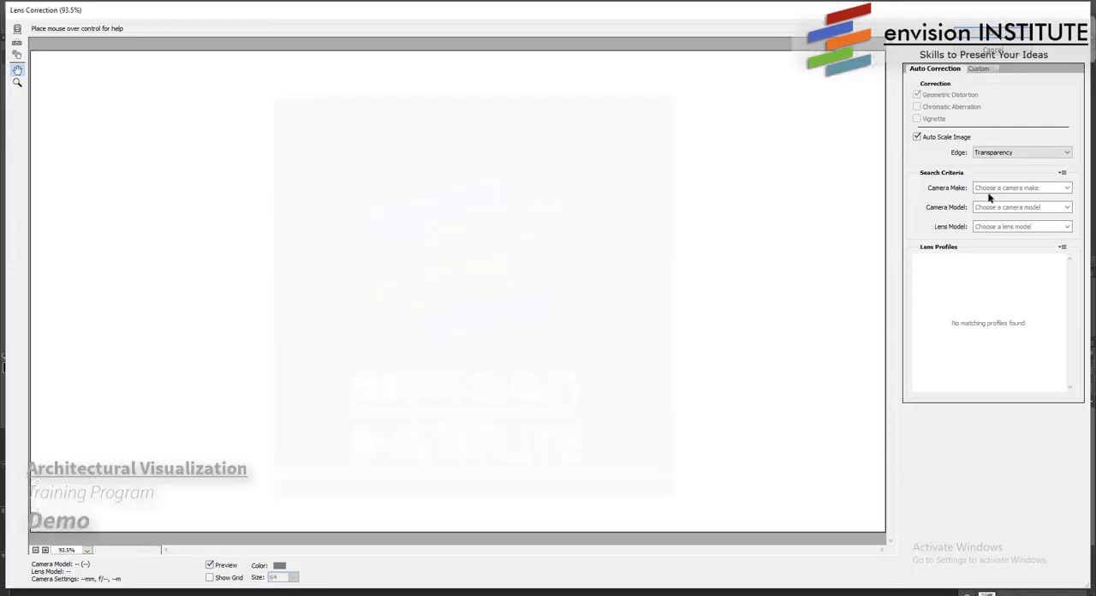
{"action": "left_click", "coordinate": [979, 69]}
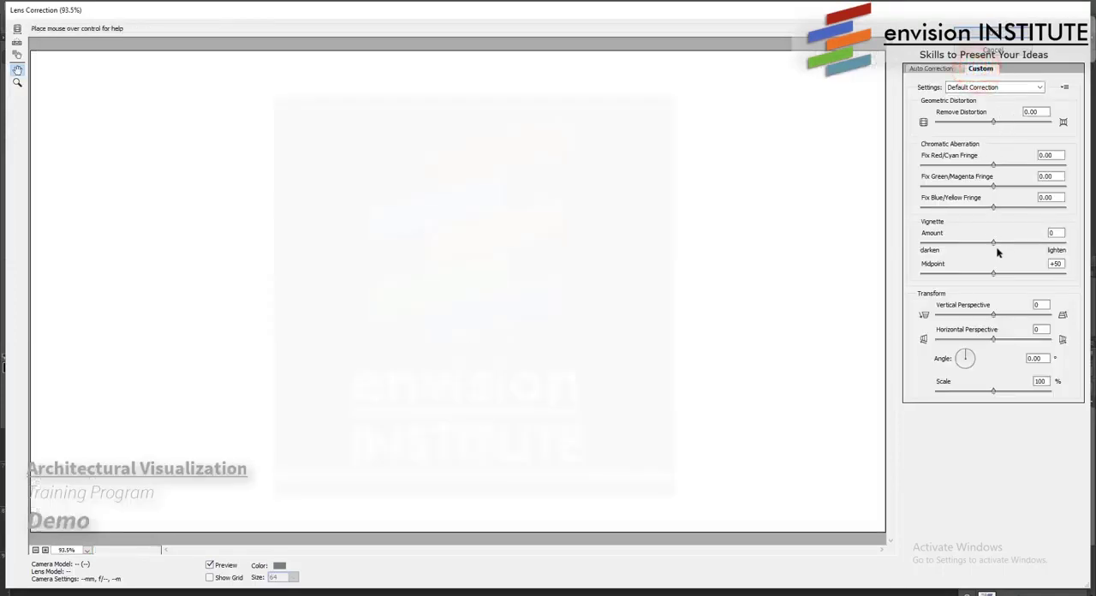
{"action": "mouse_move", "coordinate": [993, 245]}
{"action": "left_mouse_down"}
{"action": "mouse_move", "coordinate": [1008, 245]}
{"action": "mouse_move", "coordinate": [982, 246]}
{"action": "left_mouse_up"}
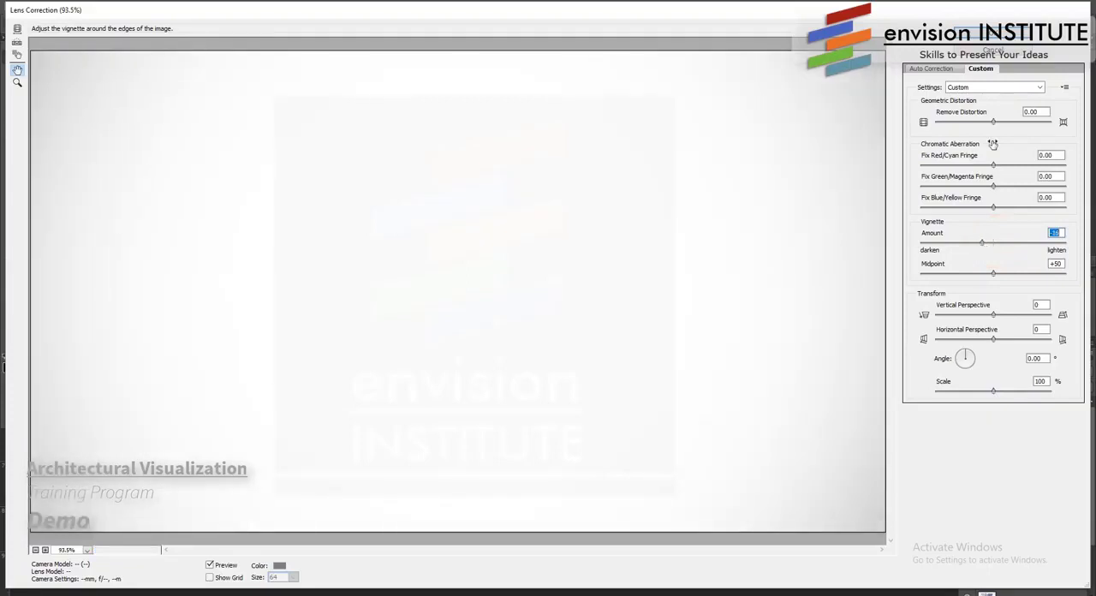
{"action": "left_click", "coordinate": [992, 35]}
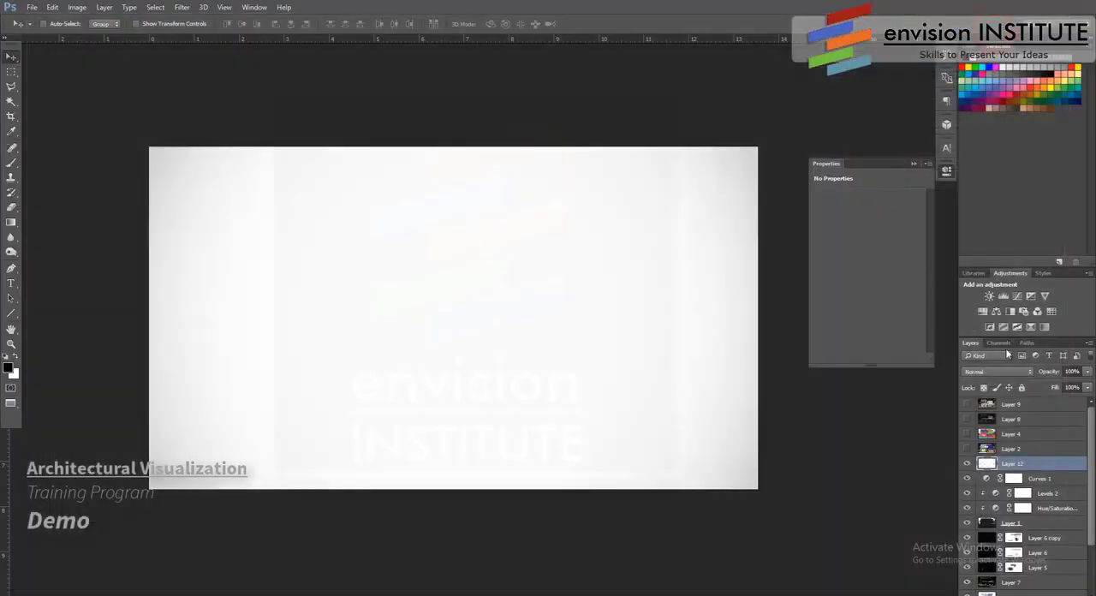
- Set the vignette layer to Color Burn, duplicate it, and set the copy's blend mode to Multiply
{"action": "left_click", "coordinate": [1010, 373]}
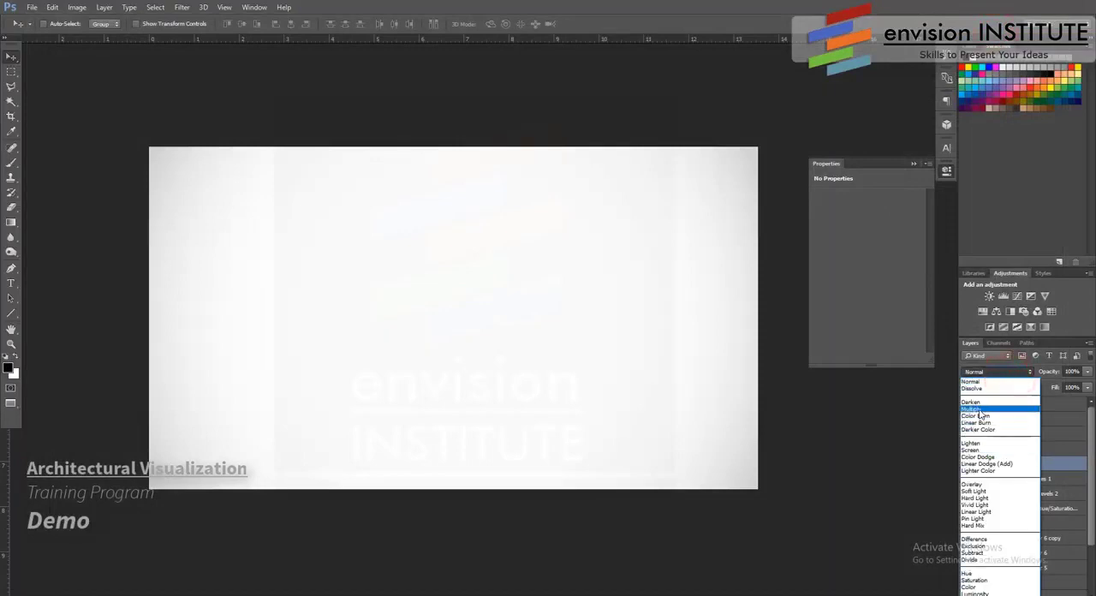
{"action": "left_click", "coordinate": [978, 415]}
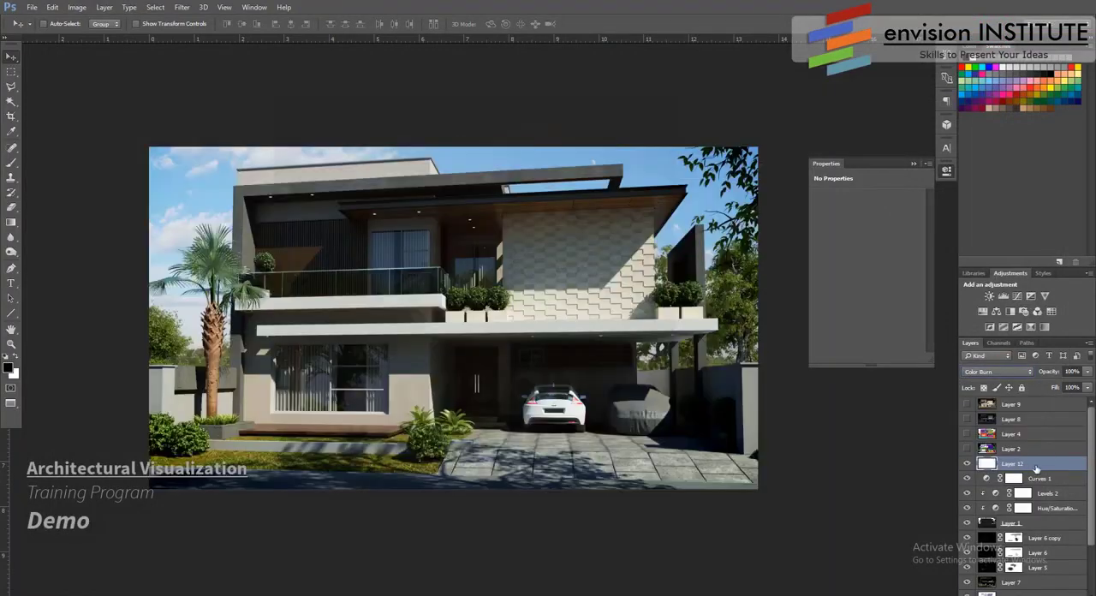
{"action": "left_click_drag", "start_coordinate": [1039, 468], "coordinate": [1059, 595]}
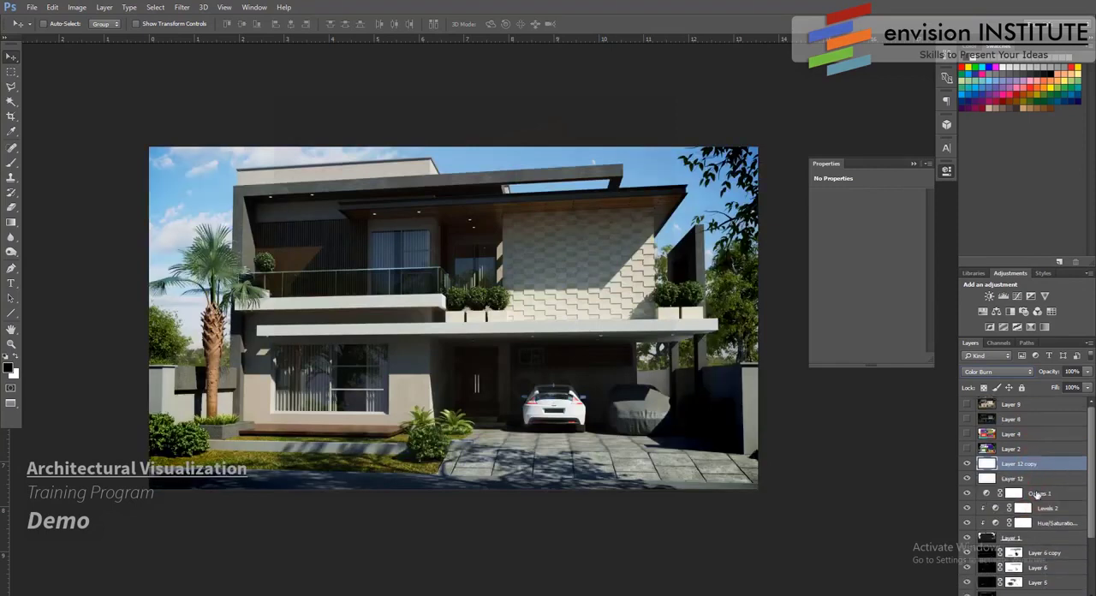
{"action": "left_click", "coordinate": [1029, 373]}
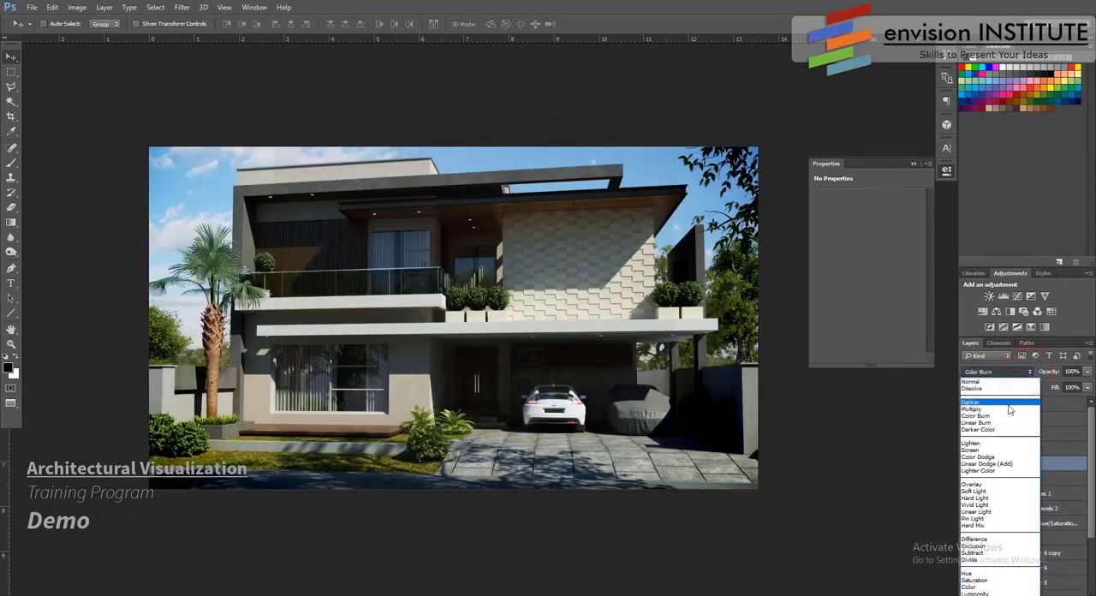
{"action": "left_click", "coordinate": [1009, 410]}
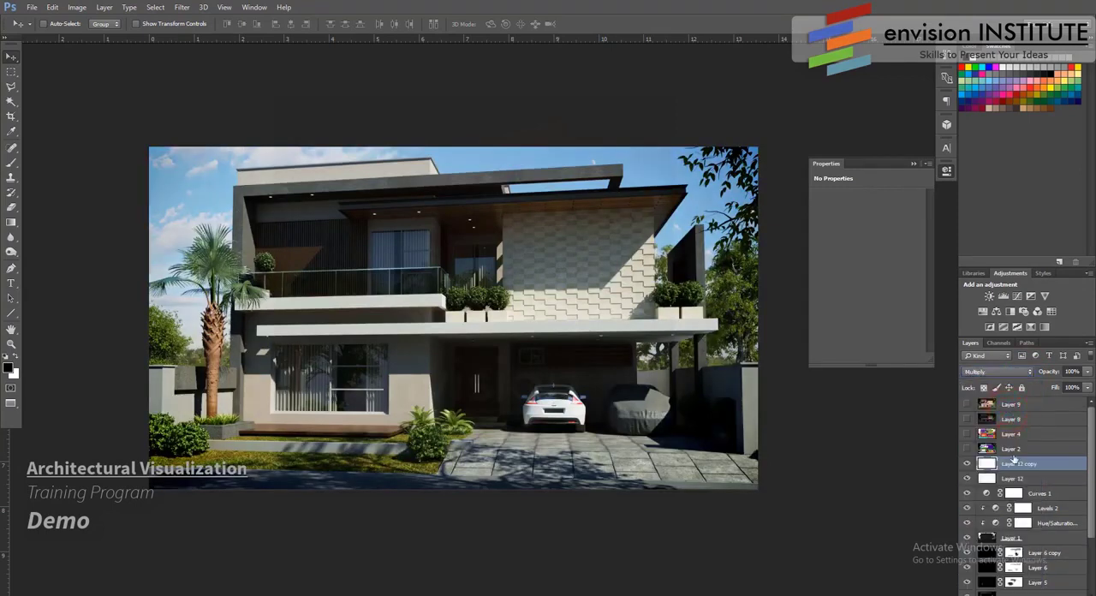
- Save the image as the JPEG cam 1 day render in the day folder at Maximum quality 10
{"action": "left_click", "coordinate": [30, 7]}
{"action": "left_click", "coordinate": [58, 127]}
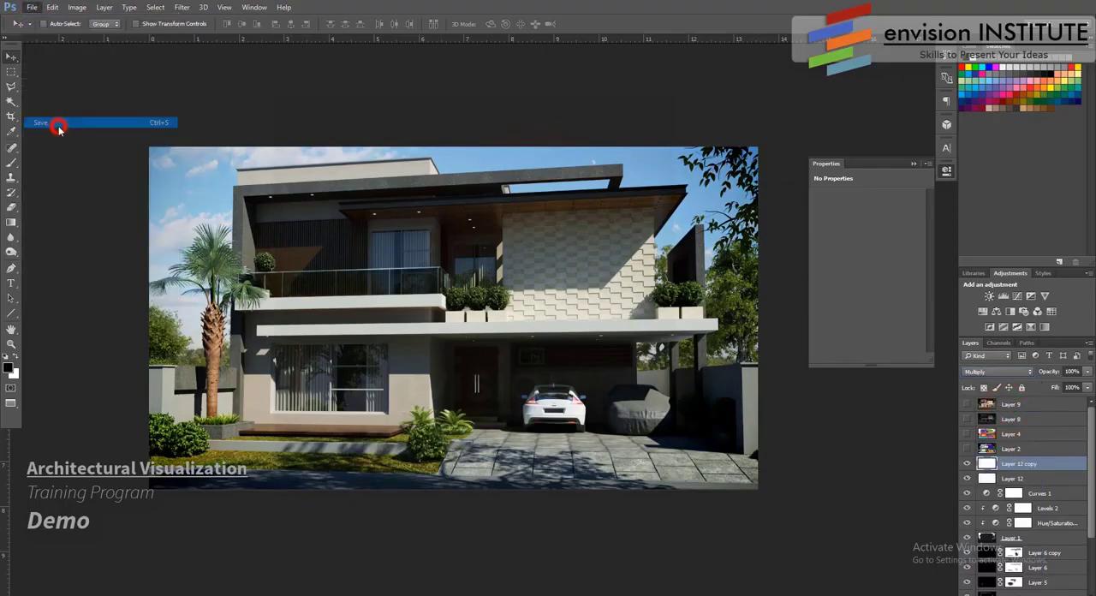
{"action": "left_click", "coordinate": [32, 8]}
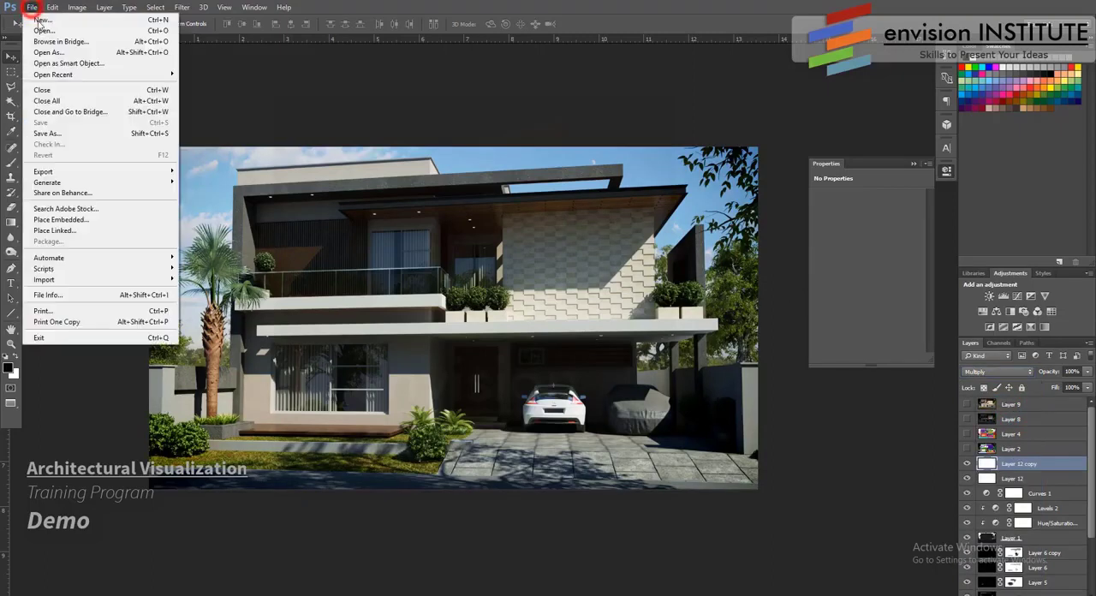
{"action": "left_click", "coordinate": [59, 129]}
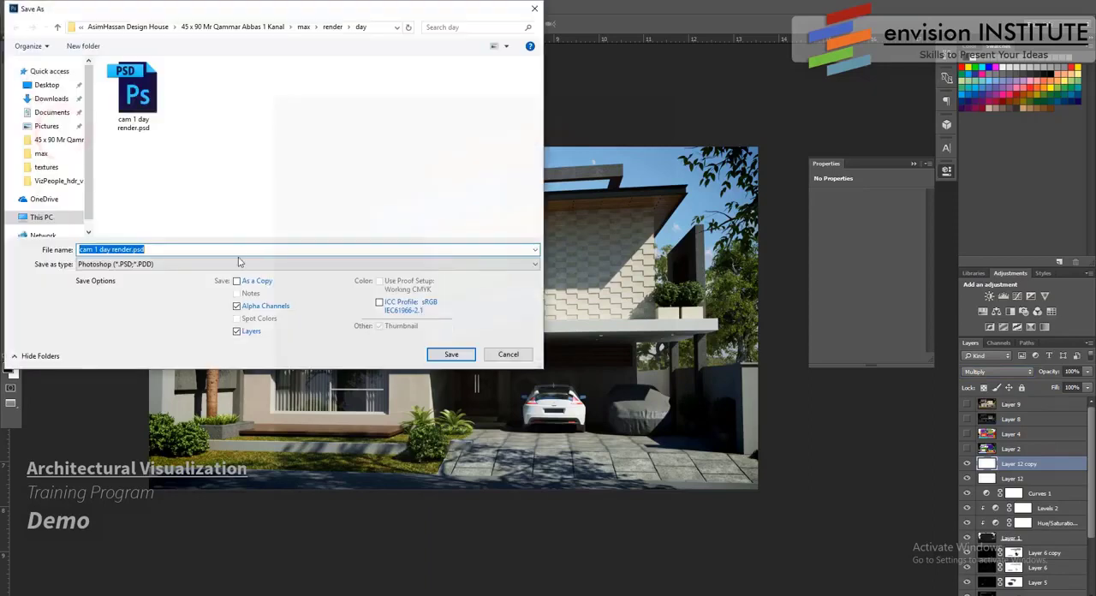
{"action": "left_click", "coordinate": [222, 262]}
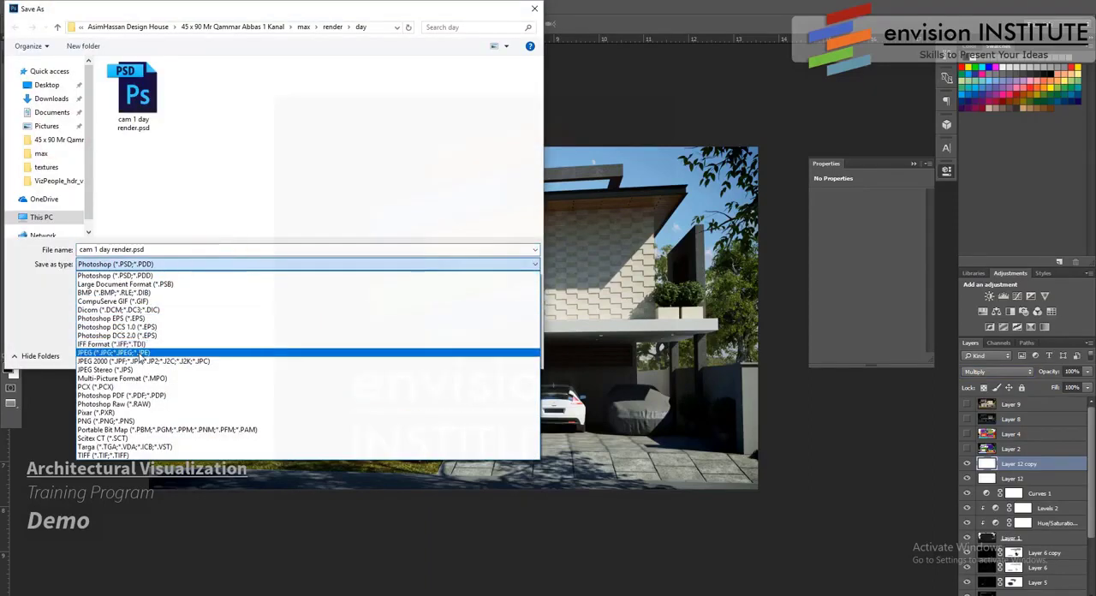
{"action": "left_click", "coordinate": [137, 351]}
{"action": "left_click", "coordinate": [466, 358]}
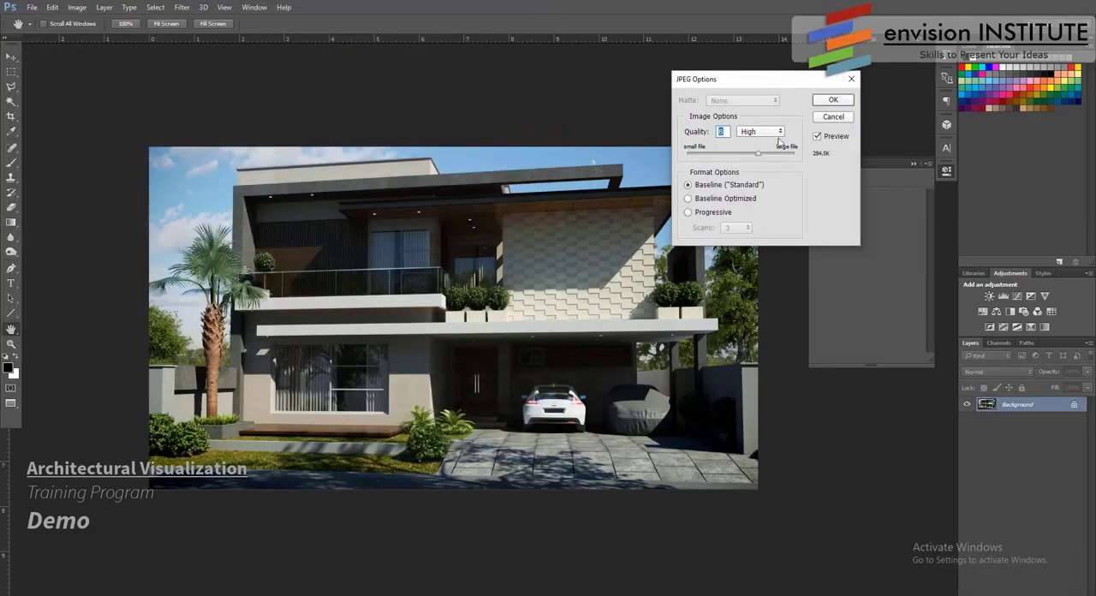
{"action": "left_click", "coordinate": [779, 135]}
{"action": "left_click", "coordinate": [766, 168]}
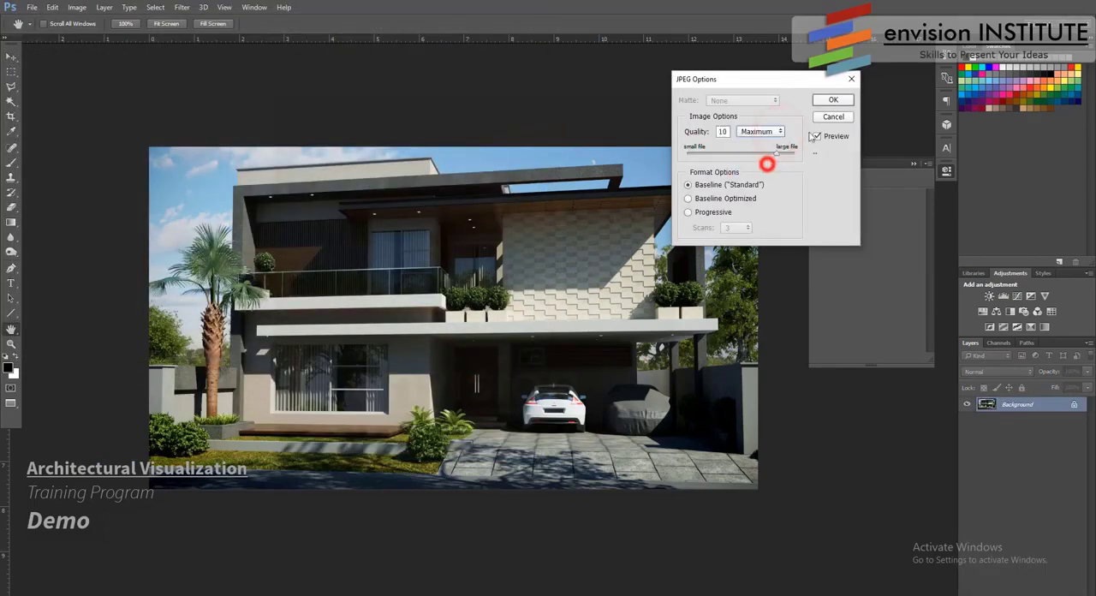
{"action": "left_click", "coordinate": [832, 101]}
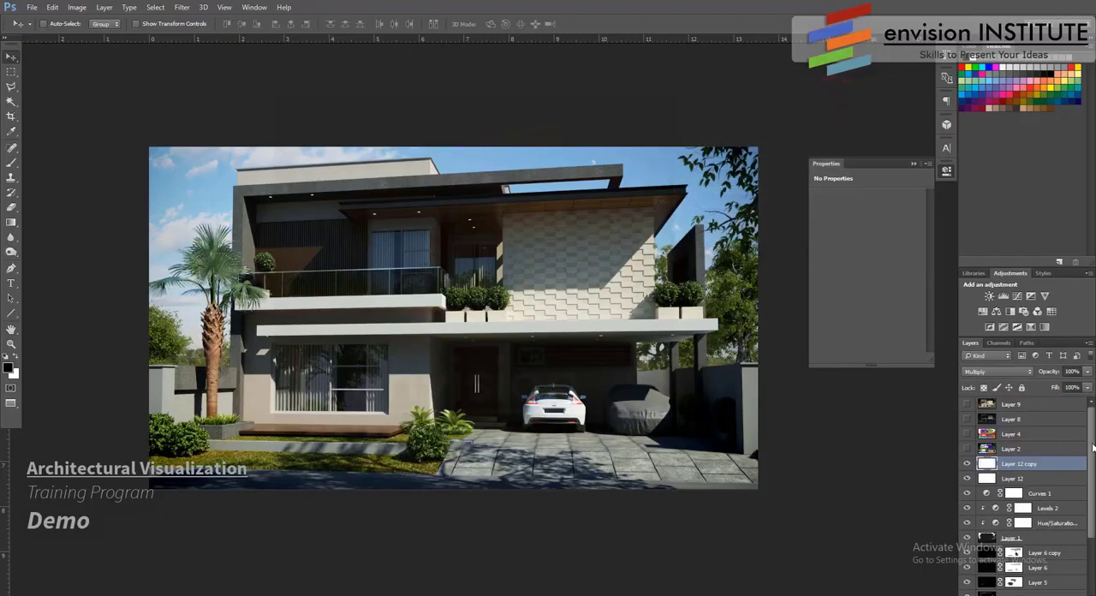
- Compare the raw render with the finished composite by isolating the Background layer and restoring all visible layers
{"action": "left_click_drag", "start_coordinate": [1090, 445], "coordinate": [1093, 570]}
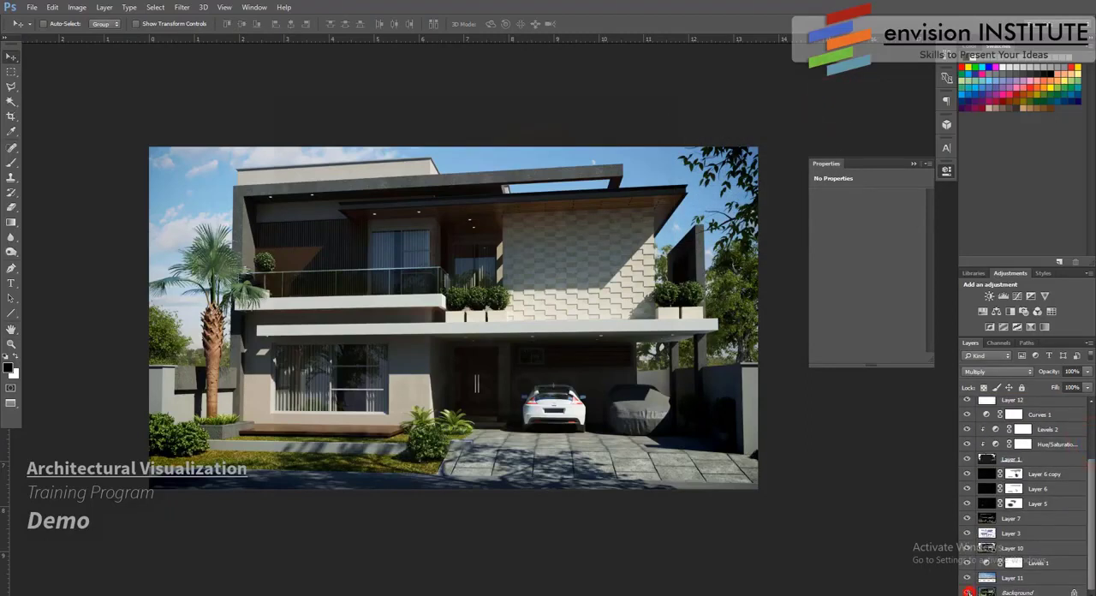
{"action": "left_click", "coordinate": [967, 592], "text": "alt"}
{"action": "left_click", "coordinate": [967, 591], "text": "alt"}
{"action": "left_click", "coordinate": [968, 591], "text": "alt"}
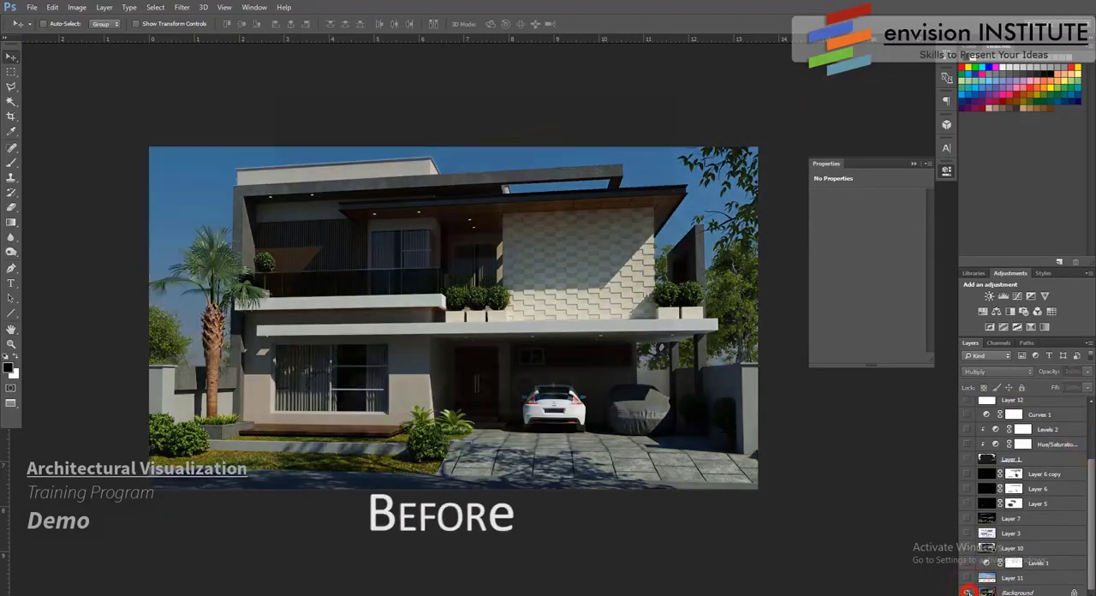
{"action": "left_click", "coordinate": [967, 592], "text": "alt"}
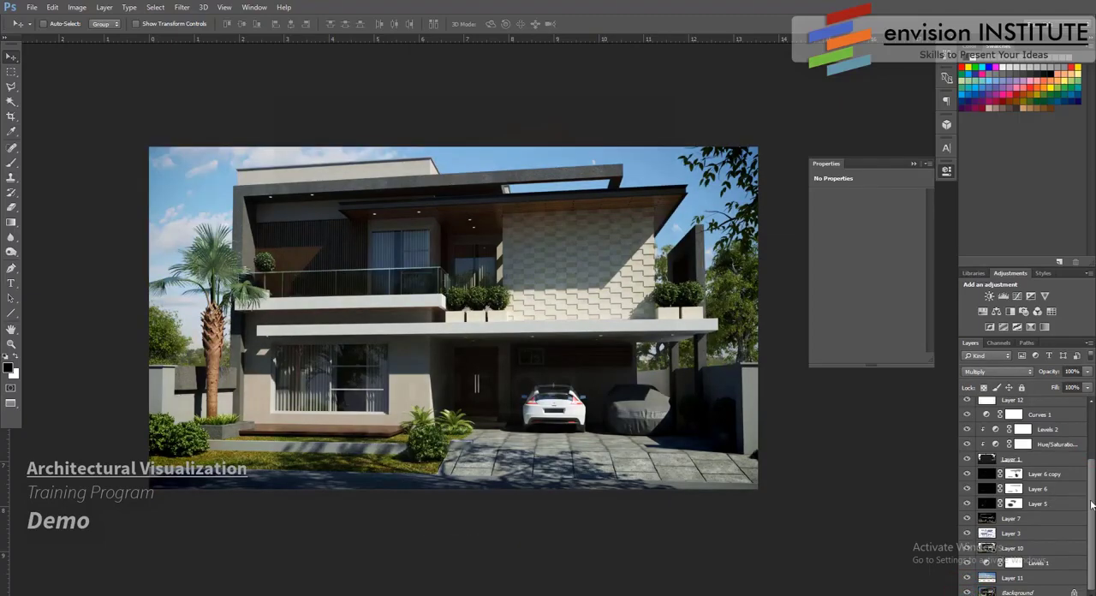
{"action": "left_click_drag", "start_coordinate": [1091, 499], "coordinate": [1089, 450]}
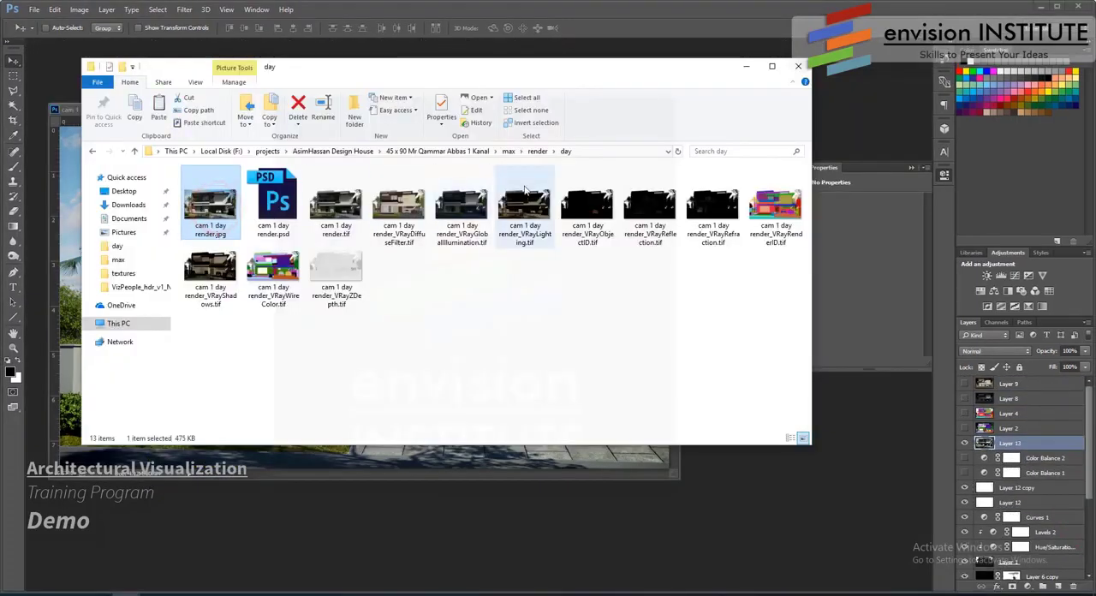
- Switch to File Explorer and place cam 1 day render.jpg in the render folder
{"action": "left_click", "coordinate": [537, 151]}
{"action": "left_click", "coordinate": [486, 311]}
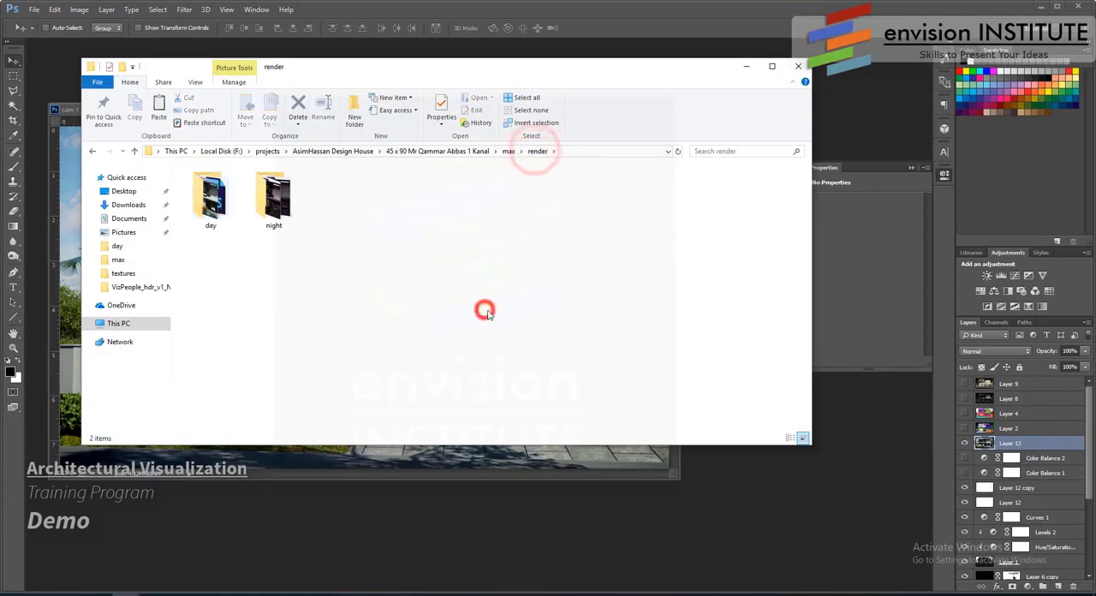
{"action": "left_click", "coordinate": [345, 293]}
- Open the night folder and load its cam 1 night render files into Photoshop
{"action": "left_click", "coordinate": [274, 201]}
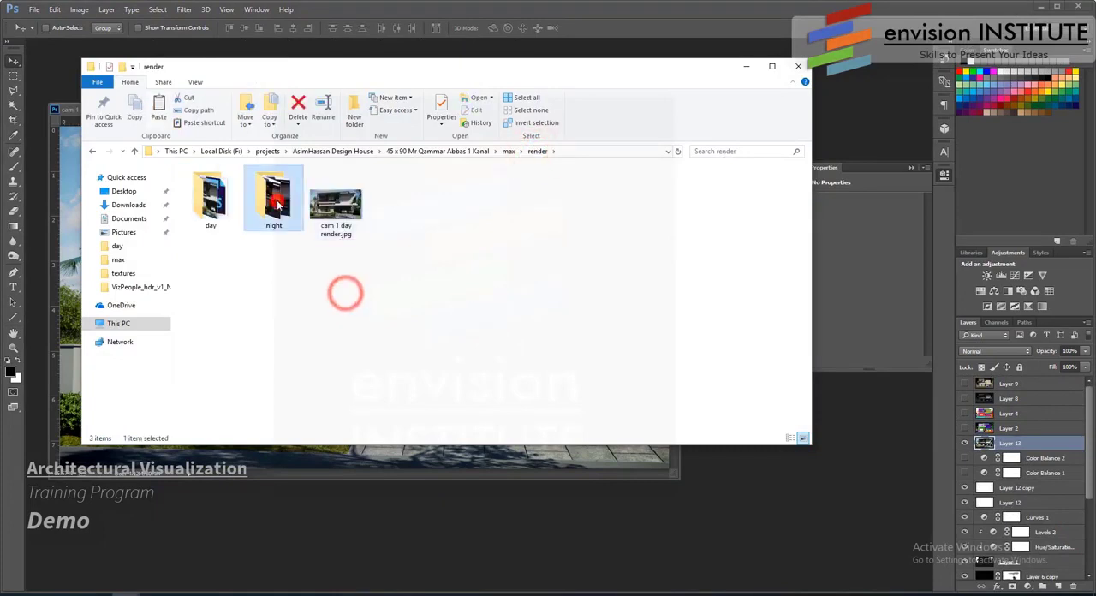
{"action": "double_click", "coordinate": [274, 202]}
{"action": "left_click_drag", "start_coordinate": [781, 346], "coordinate": [850, 453]}
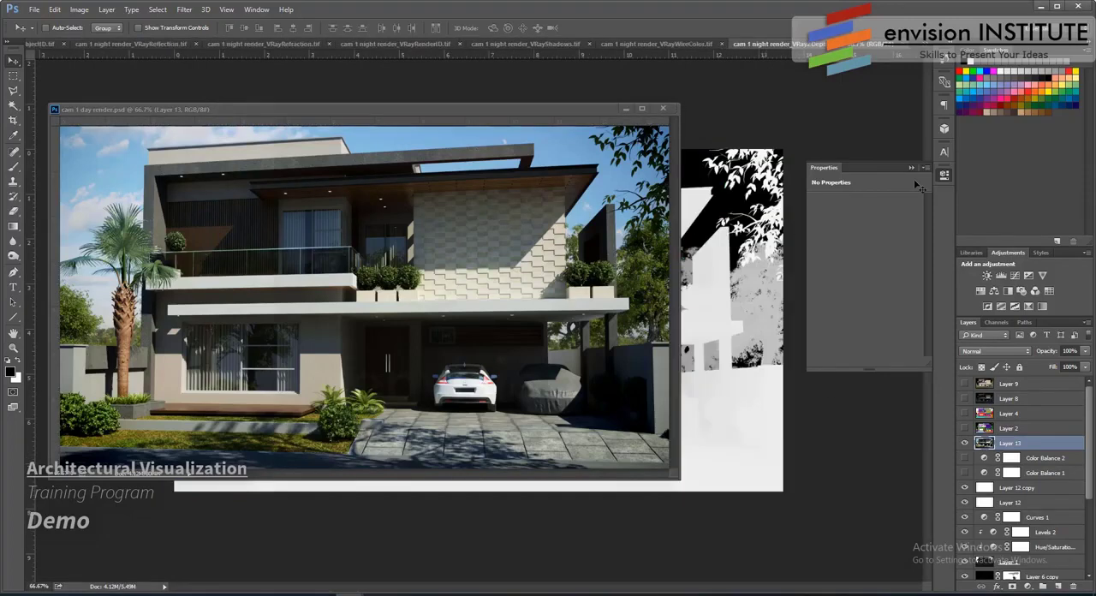
- Switch to cam 1 night render.tif and float it in its own window over the other documents
{"action": "left_click", "coordinate": [925, 49]}
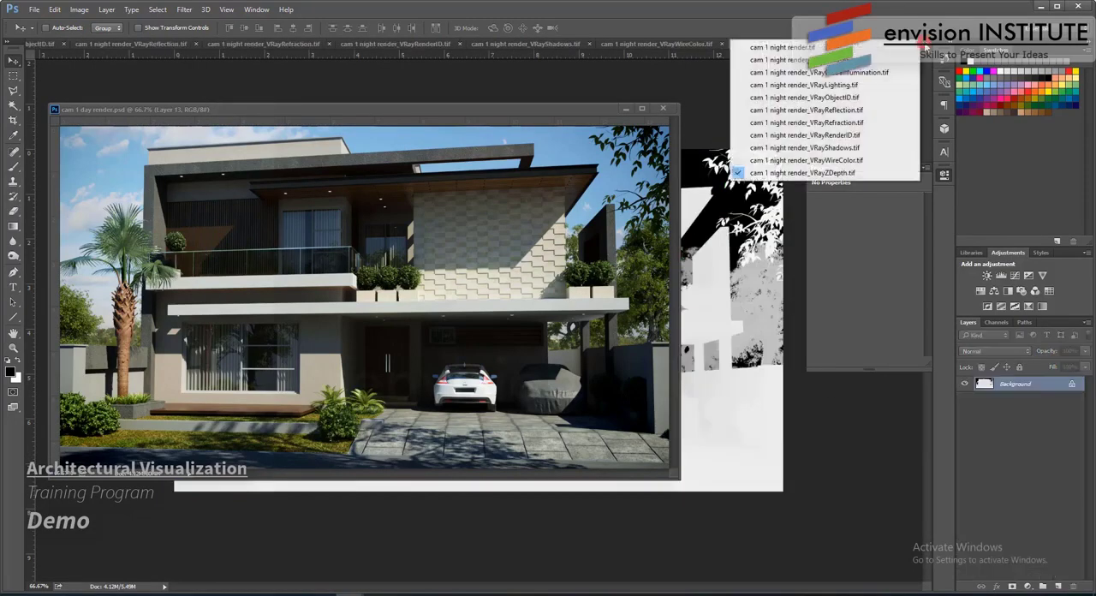
{"action": "left_click", "coordinate": [774, 43]}
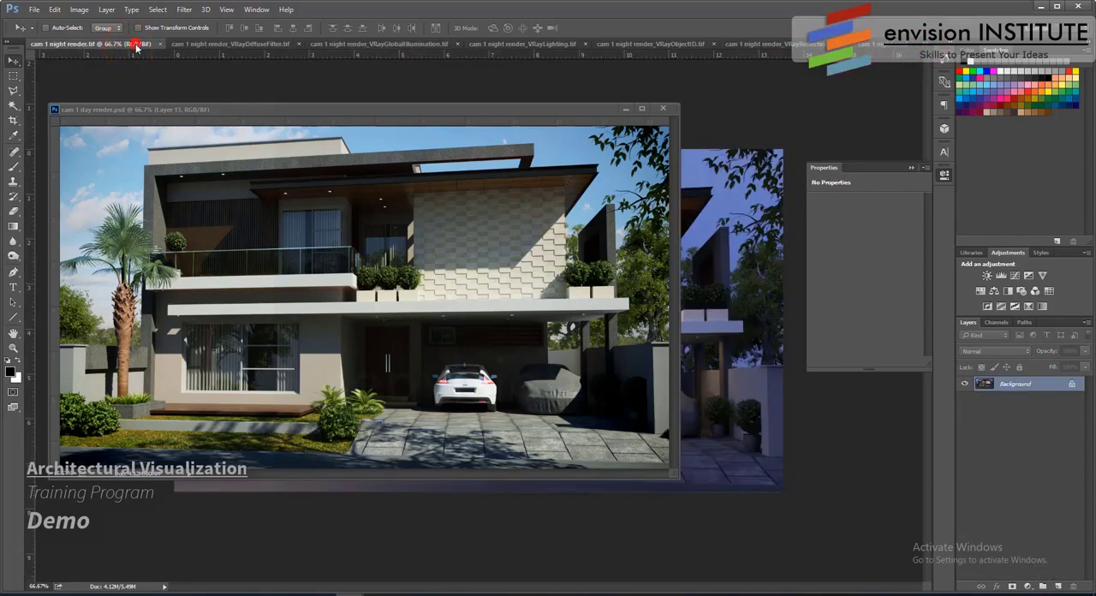
{"action": "left_click_drag", "start_coordinate": [135, 45], "coordinate": [153, 66]}
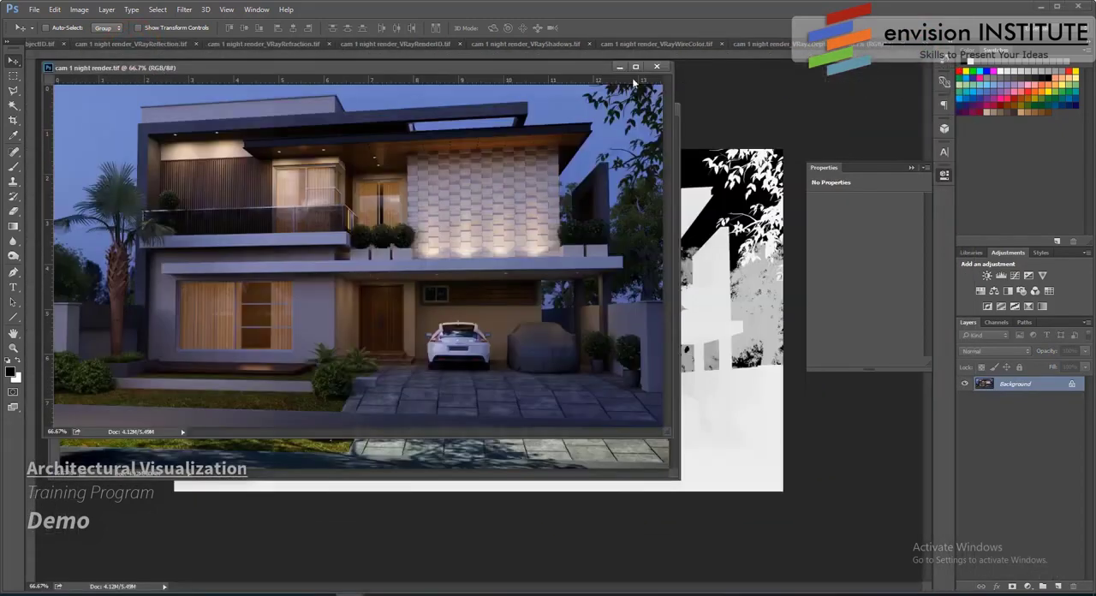
{"action": "left_click_drag", "start_coordinate": [569, 67], "coordinate": [596, 85]}
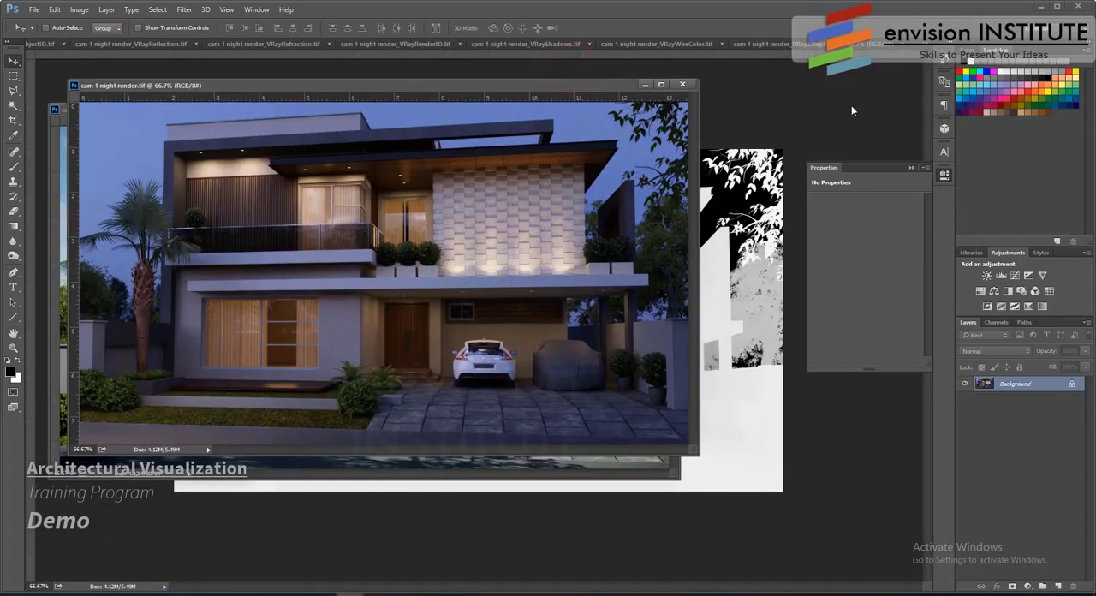
- Copy the VRayZDepth and VRayWireColor images into cam 1 night render.tif as layers, closing each source file
{"action": "left_click", "coordinate": [816, 96]}
{"action": "left_click_drag", "start_coordinate": [1018, 391], "coordinate": [547, 282], "text": "shift"}
{"action": "left_click", "coordinate": [856, 98]}
{"action": "key", "text": "ctrl+w"}
{"action": "left_click_drag", "start_coordinate": [1005, 385], "coordinate": [547, 283], "text": "shift"}
{"action": "left_click", "coordinate": [865, 98]}
{"action": "key", "text": "ctrl+w"}
- Add the VRayShadows and VRayRenderID images to cam 1 night render.tif as layers and close their source files
{"action": "left_click_drag", "start_coordinate": [1023, 388], "coordinate": [565, 282], "text": "shift"}
{"action": "left_click", "coordinate": [868, 107]}
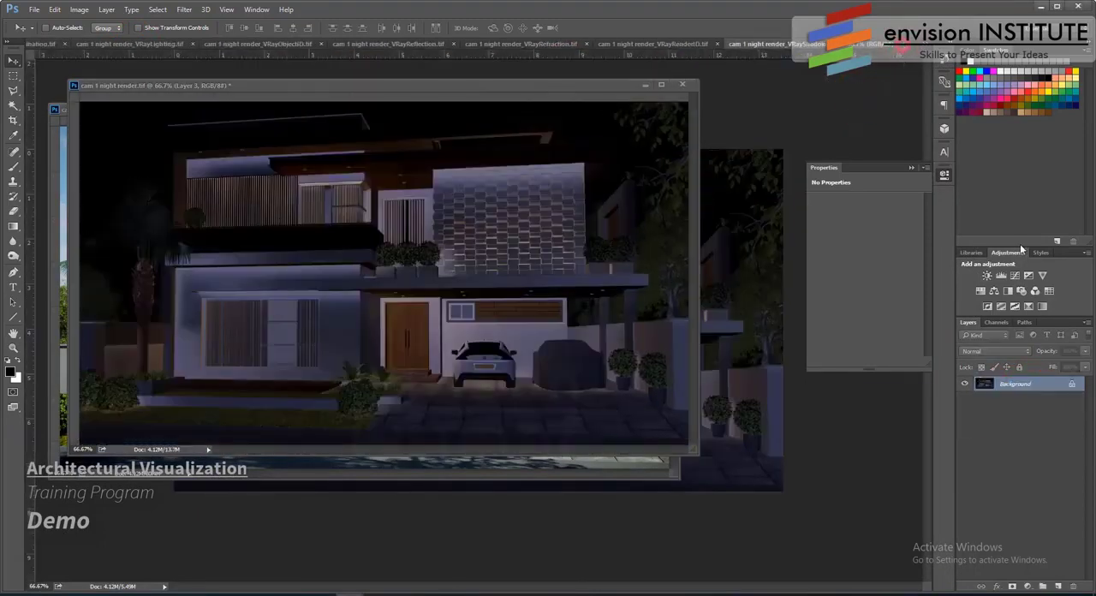
{"action": "key", "text": "ctrl+w"}
{"action": "left_click_drag", "start_coordinate": [1022, 388], "coordinate": [565, 282], "text": "shift"}
{"action": "left_click", "coordinate": [833, 90]}
{"action": "left_click", "coordinate": [902, 45]}
- Bring the VRayRefraction and VRayReflection images into cam 1 night render.tif as layers and close their source files
{"action": "left_click_drag", "start_coordinate": [1025, 387], "coordinate": [654, 282], "text": "shift"}
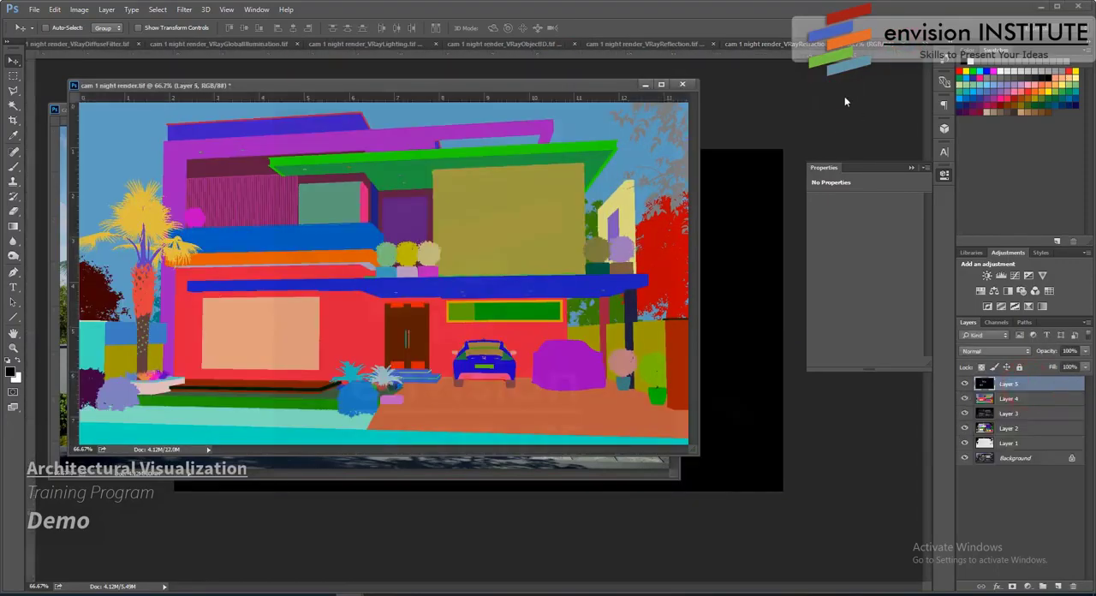
{"action": "left_click", "coordinate": [844, 95]}
{"action": "left_click", "coordinate": [902, 45]}
{"action": "left_click_drag", "start_coordinate": [1023, 386], "coordinate": [513, 278], "text": "shift"}
{"action": "left_click", "coordinate": [846, 96]}
{"action": "left_click", "coordinate": [902, 44]}
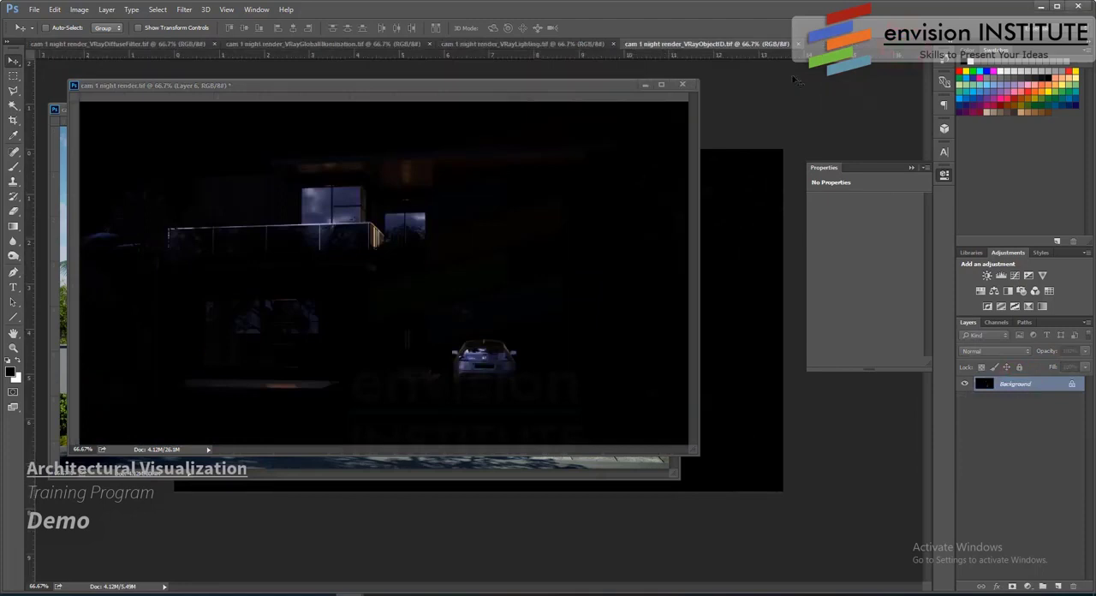
- Close the VRayObjectID image, copy the VRayLighting image into cam 1 night render.tif as a layer, and close its source file
{"action": "left_click", "coordinate": [800, 44]}
{"action": "left_click_drag", "start_coordinate": [1005, 385], "coordinate": [538, 277], "text": "shift"}
{"action": "left_click", "coordinate": [612, 44]}
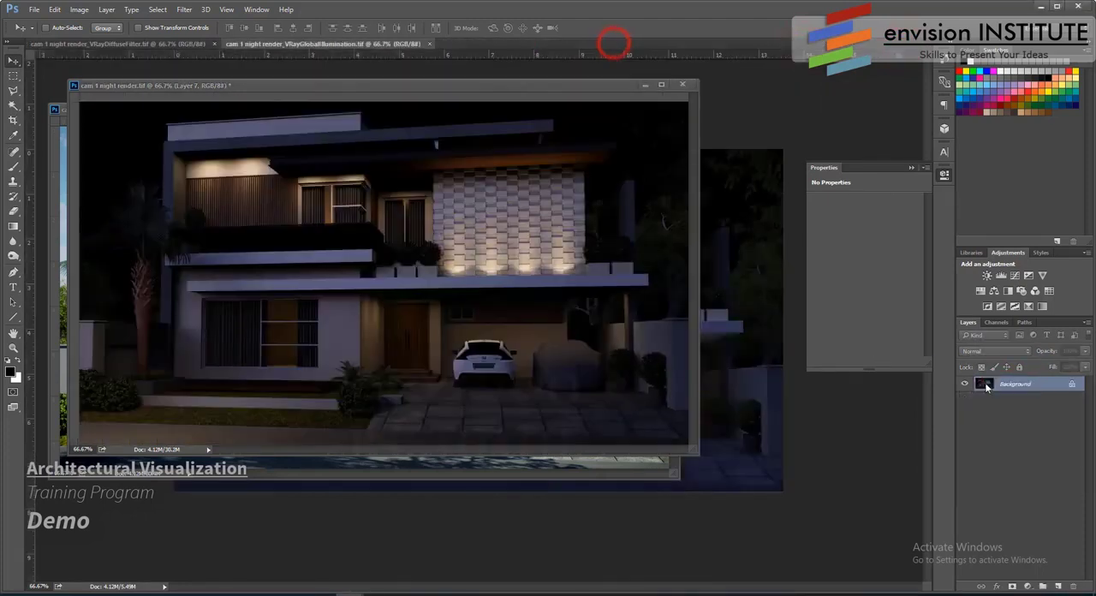
- Add the VRayGlobalIllumination and VRayDiffuseFilter images to cam 1 night render.tif as layers and close their source files
{"action": "left_click_drag", "start_coordinate": [1010, 383], "coordinate": [531, 279], "text": "shift"}
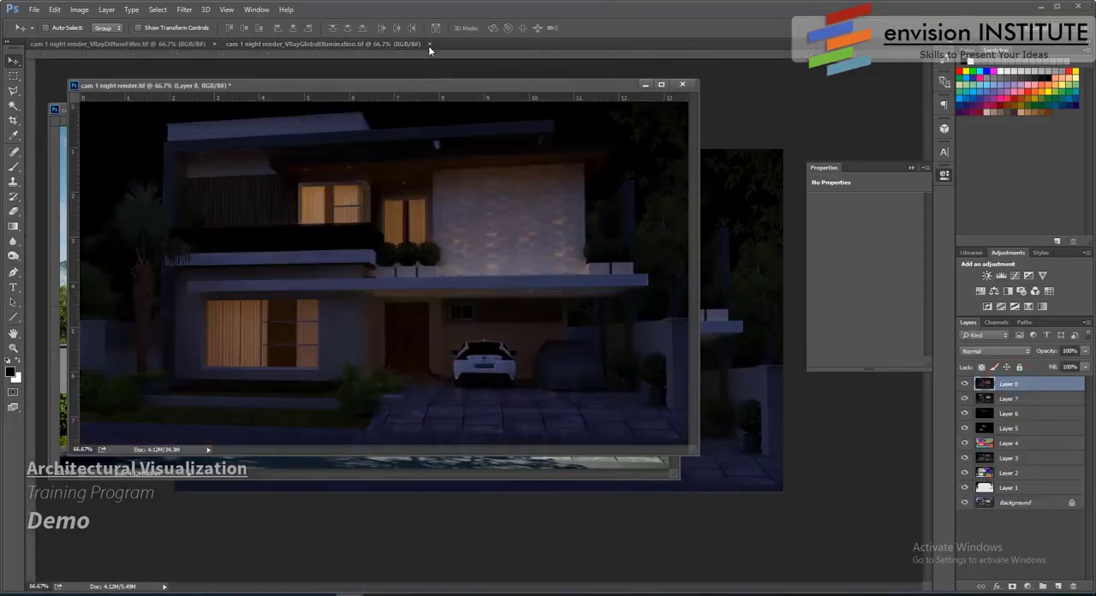
{"action": "left_click", "coordinate": [428, 44]}
{"action": "left_click_drag", "start_coordinate": [862, 384], "coordinate": [438, 207], "text": "shift"}
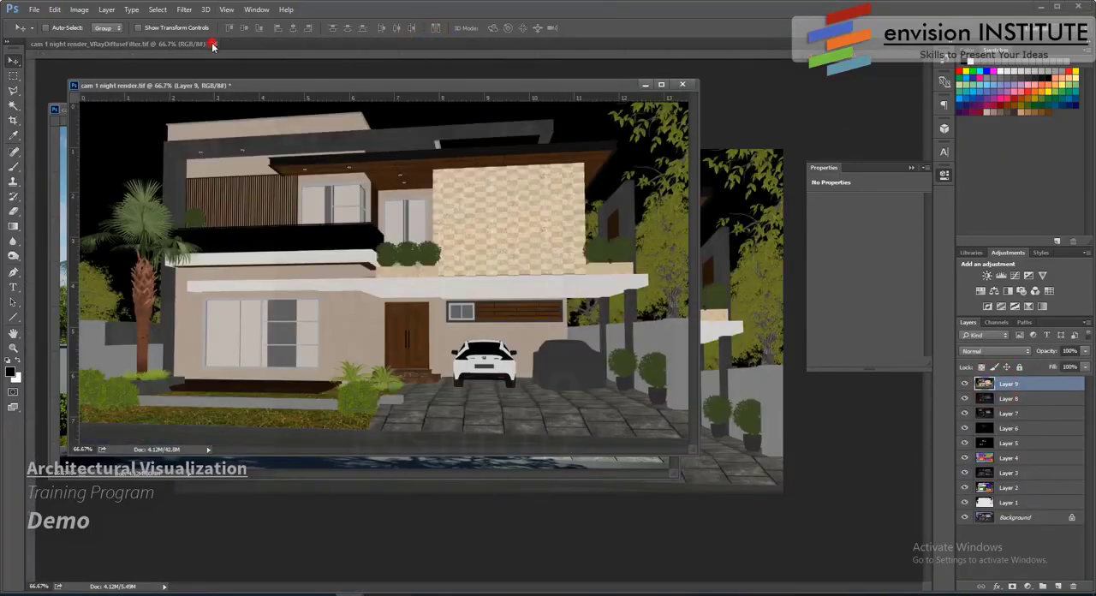
{"action": "left_click", "coordinate": [212, 42]}
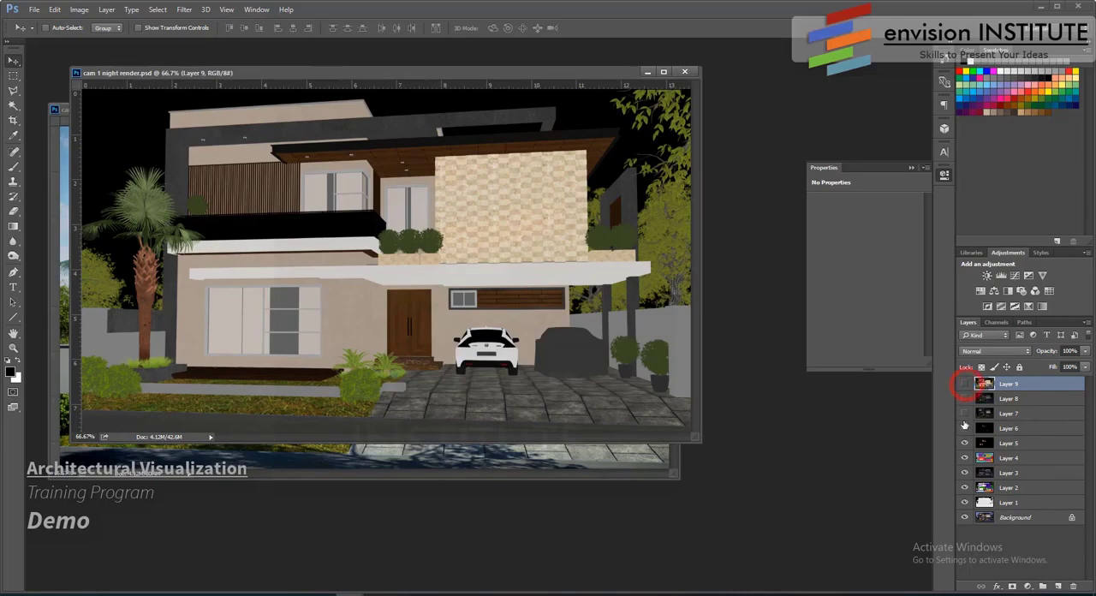
- Load the Alpha 1 channel as a new selection and copy that area of the Background to its own layer
{"action": "left_click", "coordinate": [1021, 516]}
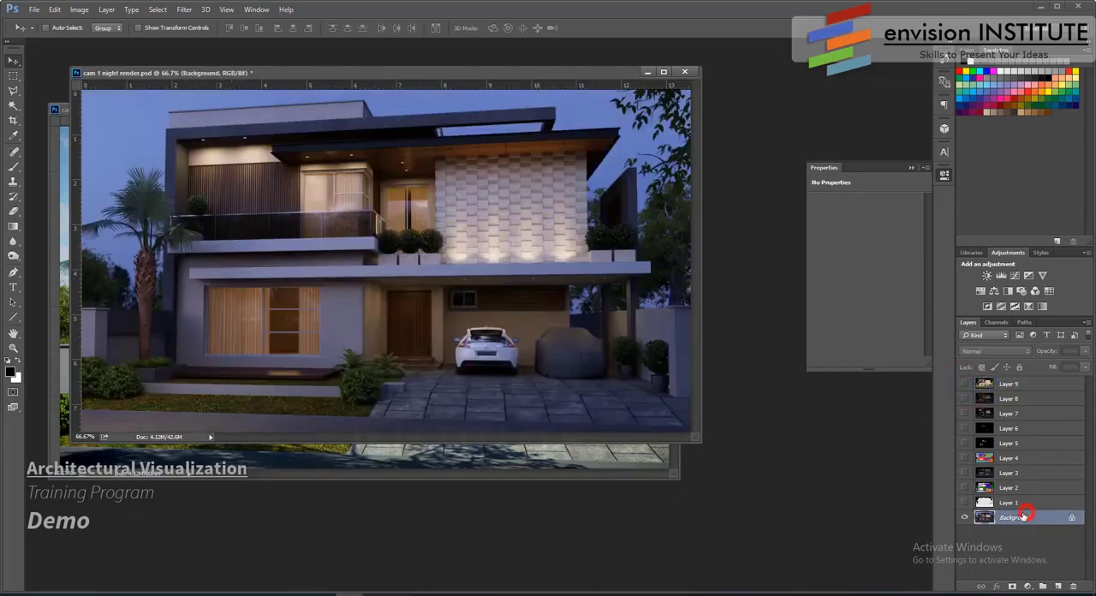
{"action": "left_click", "coordinate": [157, 10]}
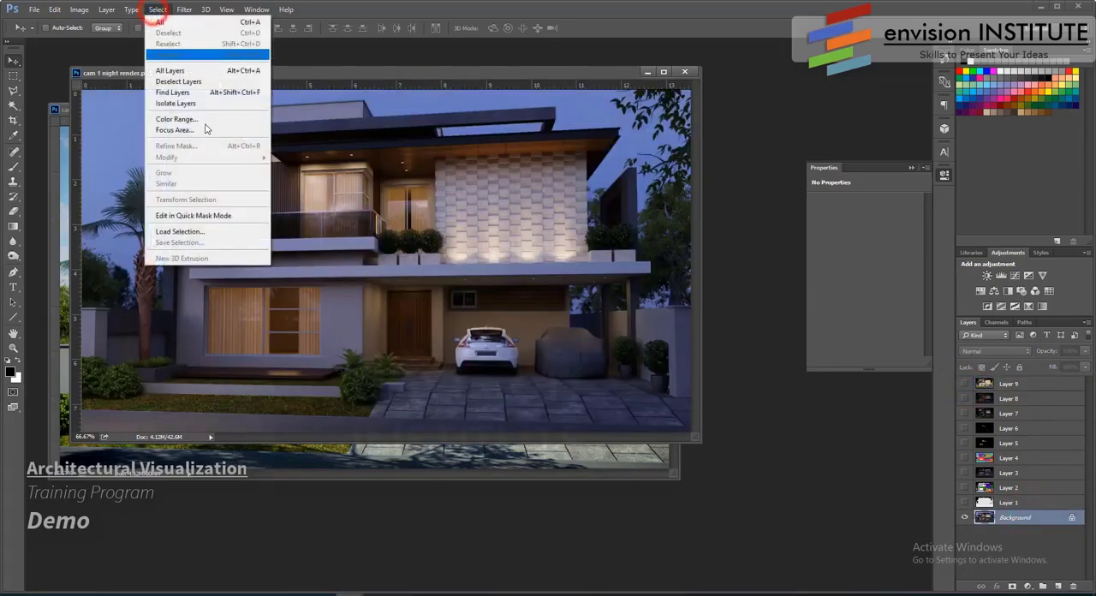
{"action": "left_click", "coordinate": [202, 227]}
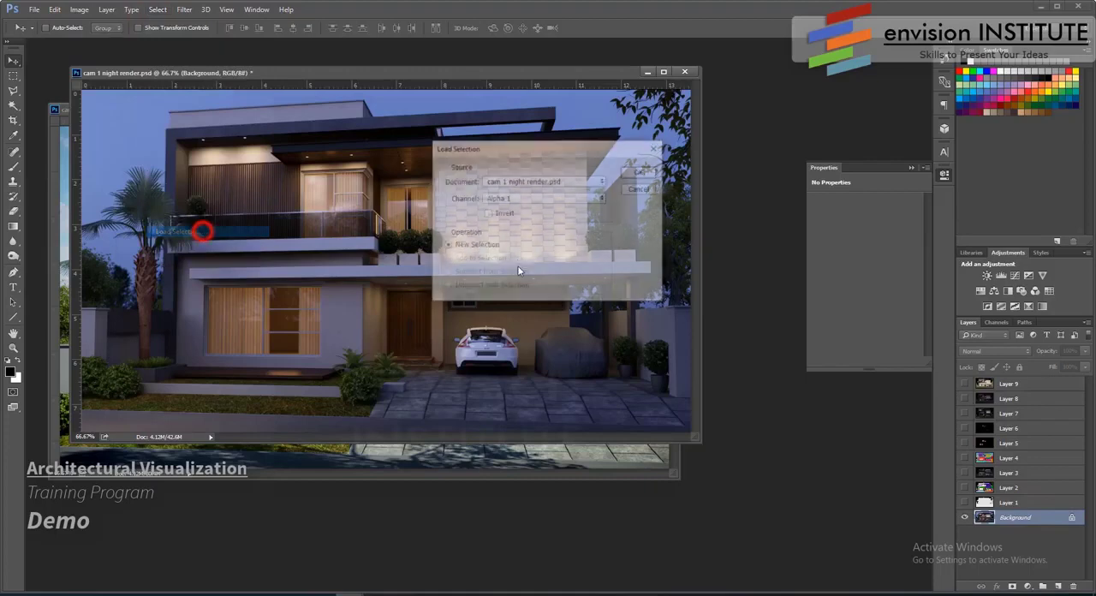
{"action": "left_click", "coordinate": [640, 172]}
{"action": "key", "text": "ctrl+j"}
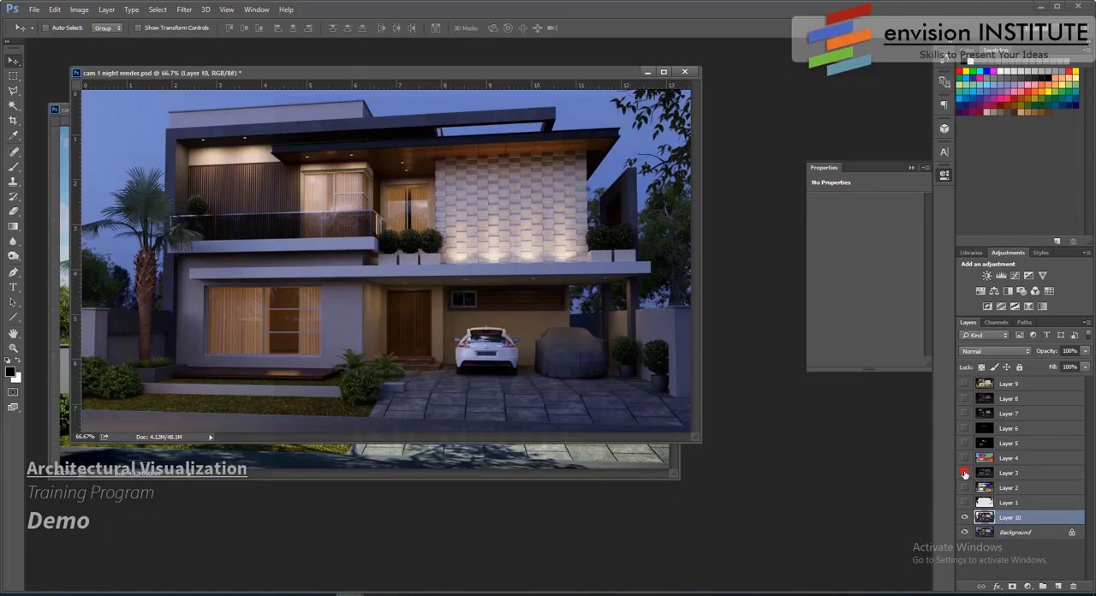
- Preview Layer 3 and Layer 5, keep Layer 5 shown and move it directly above Layer 10
{"action": "left_click", "coordinate": [964, 472]}
{"action": "left_click", "coordinate": [963, 472]}
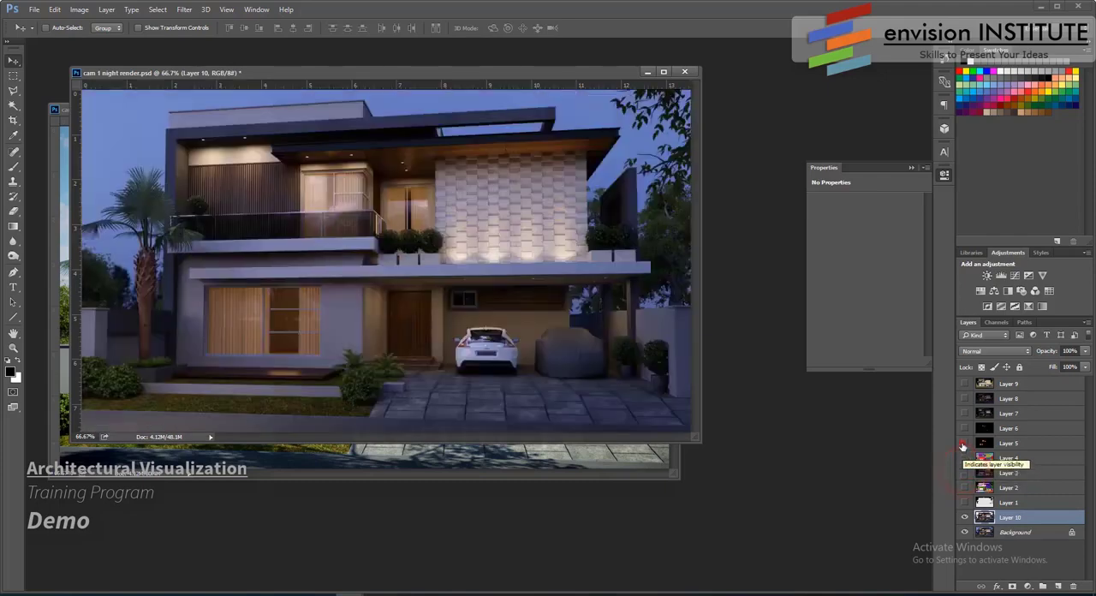
{"action": "left_click", "coordinate": [962, 443]}
{"action": "left_click", "coordinate": [963, 444]}
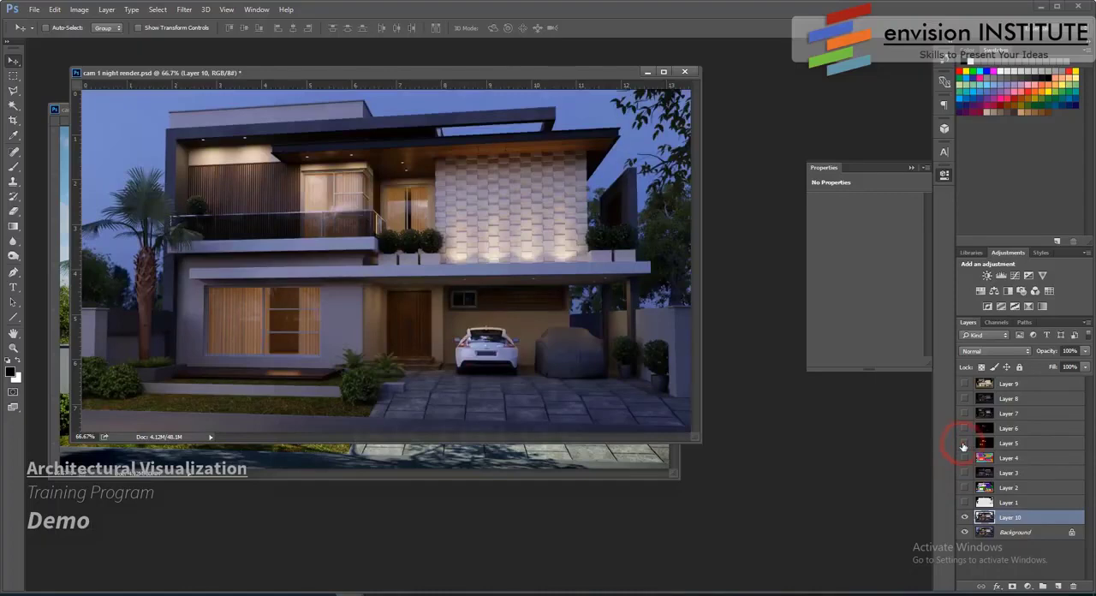
{"action": "left_click", "coordinate": [963, 443]}
{"action": "left_click_drag", "start_coordinate": [1027, 443], "coordinate": [1033, 510]}
- Blend Layer 5 in Screen mode and reduce its opacity to 45%
{"action": "left_click", "coordinate": [1005, 351]}
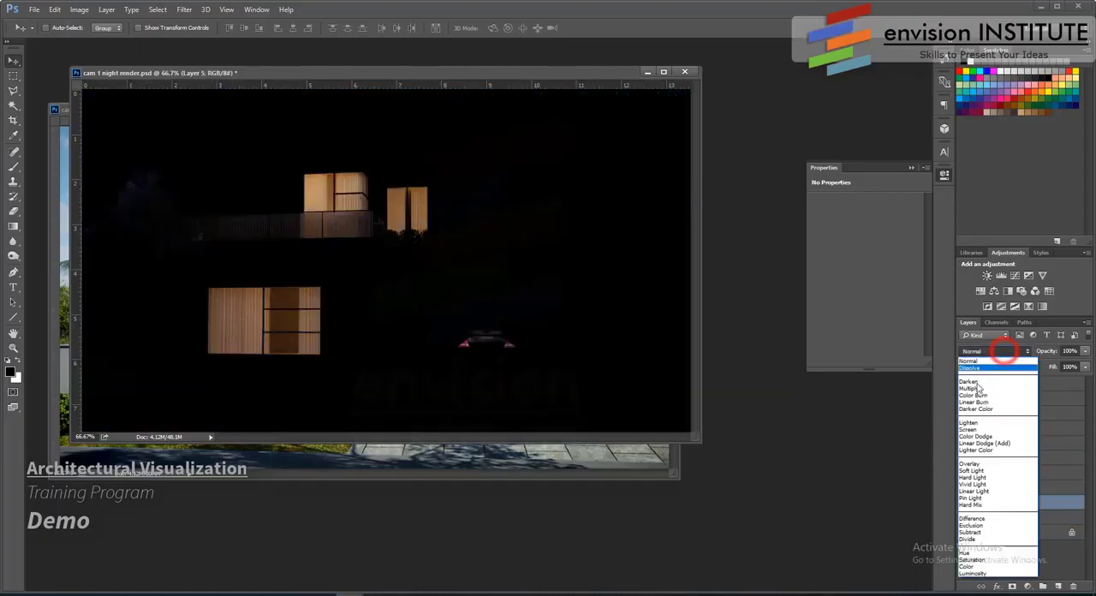
{"action": "left_click", "coordinate": [984, 425]}
{"action": "left_click", "coordinate": [1086, 351]}
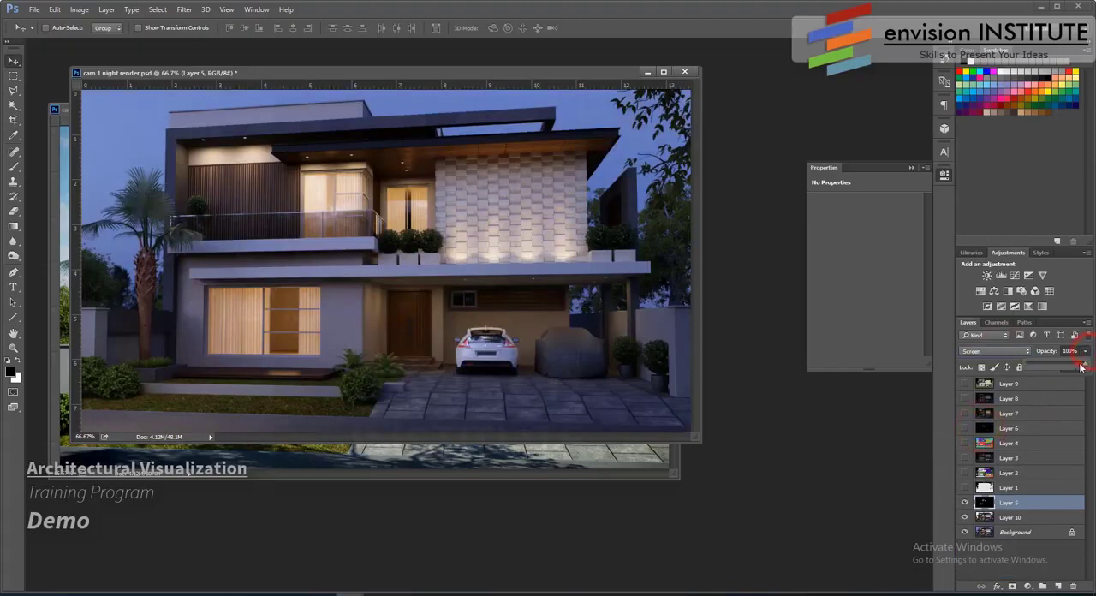
{"action": "left_click_drag", "start_coordinate": [1080, 367], "coordinate": [1046, 366]}
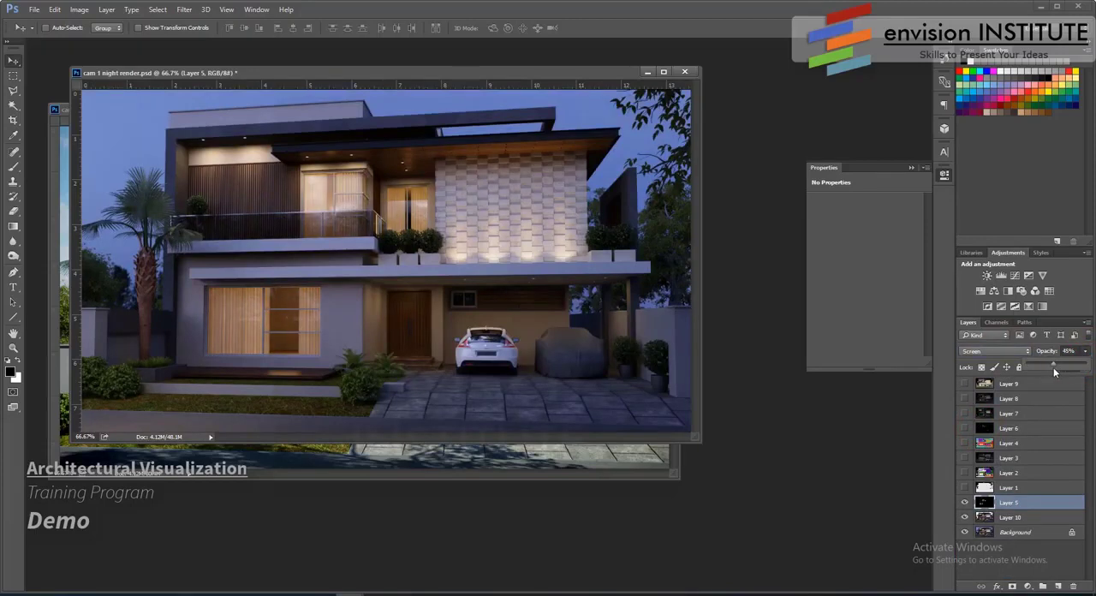
- Show Layer 6, place it directly above Layer 5 and blend it in Screen mode at 98% opacity
{"action": "left_click", "coordinate": [966, 428]}
{"action": "left_click", "coordinate": [964, 428]}
{"action": "left_click_drag", "start_coordinate": [1014, 432], "coordinate": [1024, 494]}
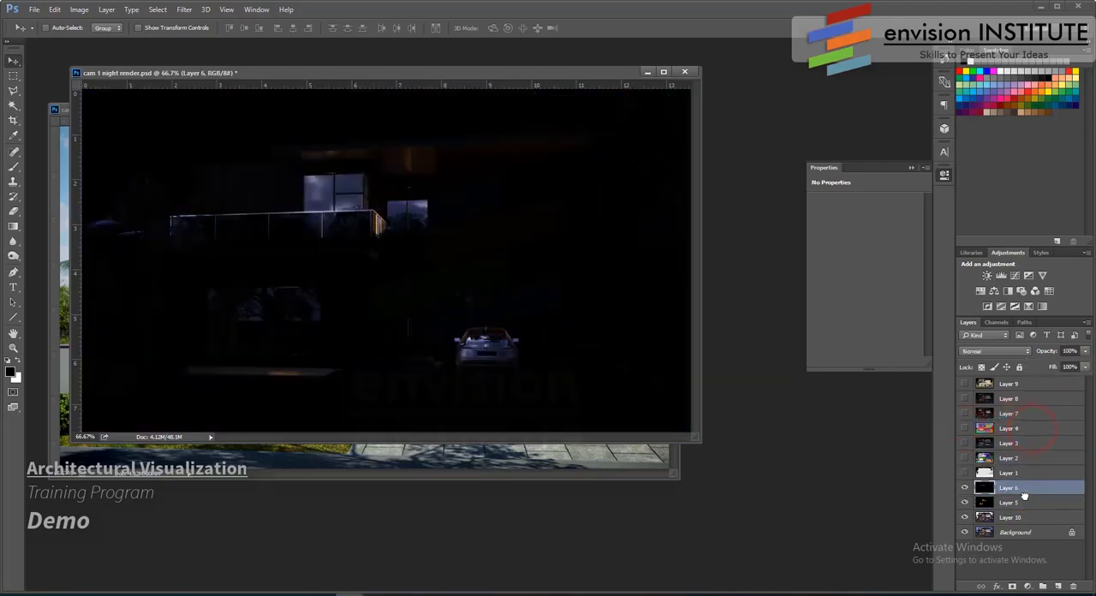
{"action": "left_click", "coordinate": [999, 353]}
{"action": "left_click", "coordinate": [984, 428]}
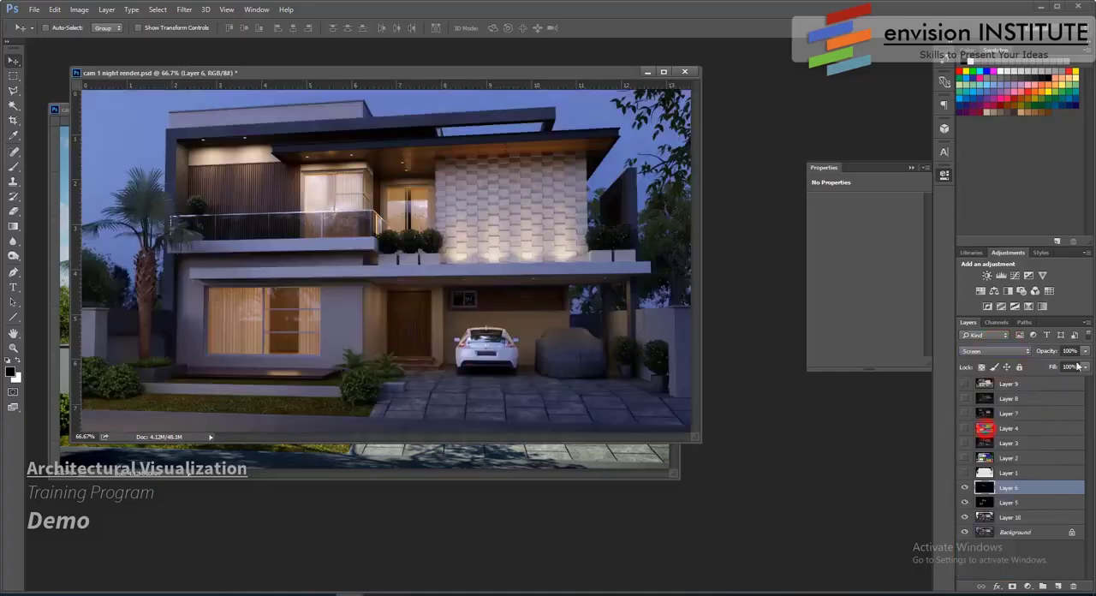
{"action": "left_click", "coordinate": [1083, 350]}
{"action": "left_click_drag", "start_coordinate": [1080, 361], "coordinate": [1002, 370]}
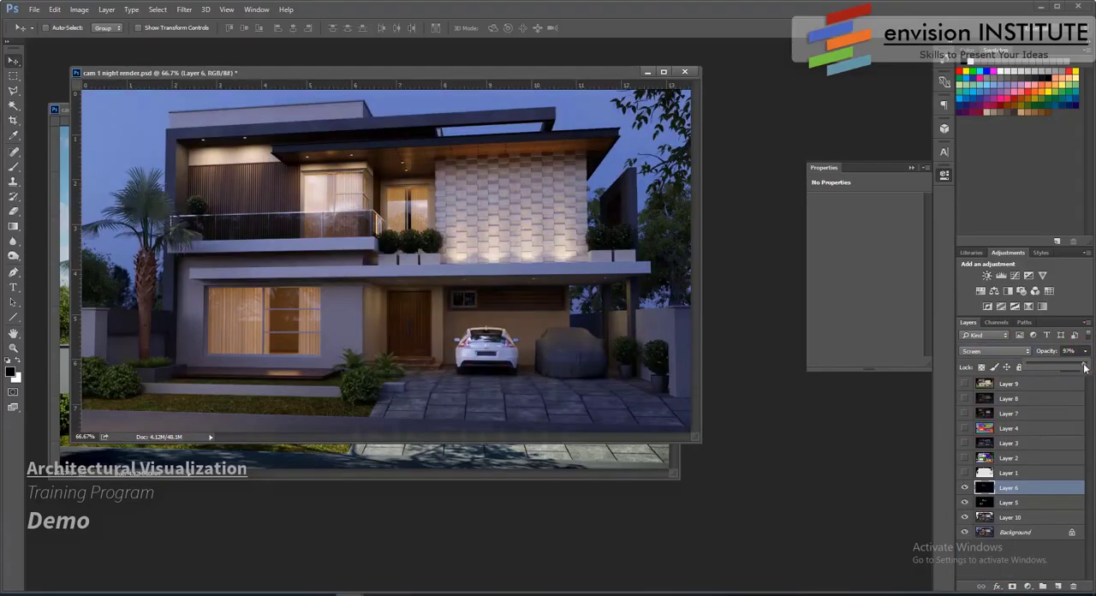
- Duplicate Layer 6, add a layer mask to the copy and brush black over the white car at 34% brush opacity
{"action": "left_click_drag", "start_coordinate": [1038, 486], "coordinate": [1058, 586]}
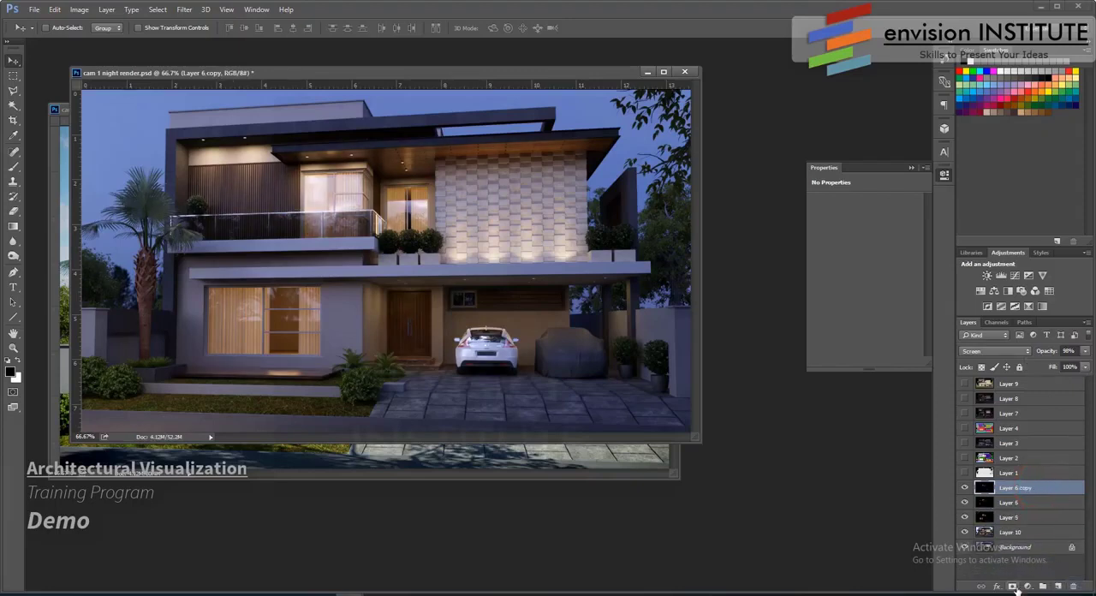
{"action": "left_click", "coordinate": [1013, 587]}
{"action": "left_click", "coordinate": [15, 169]}
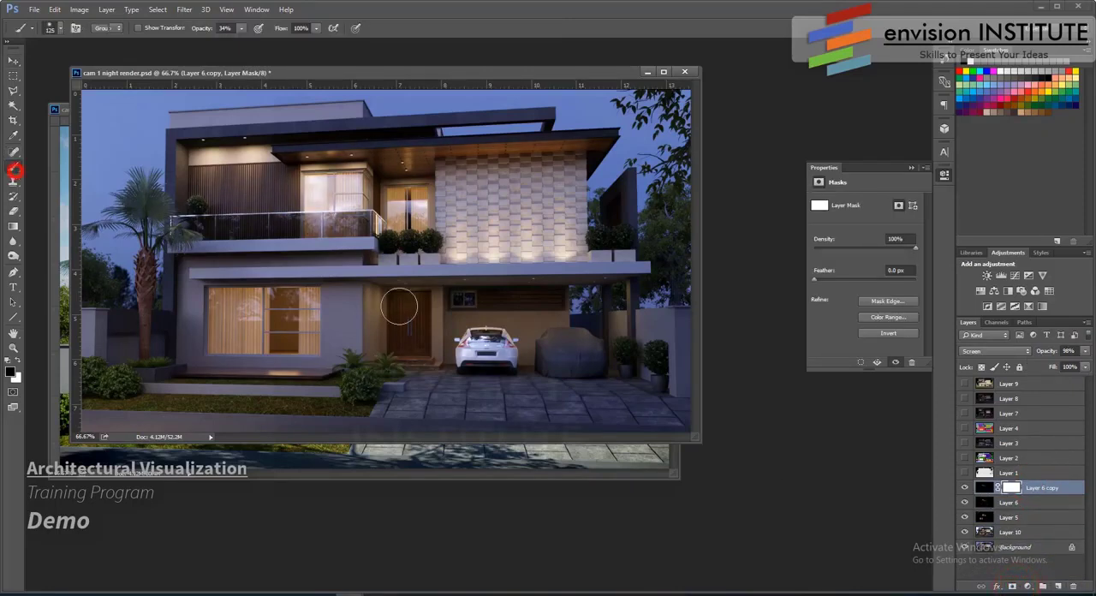
{"action": "left_click", "coordinate": [473, 351]}
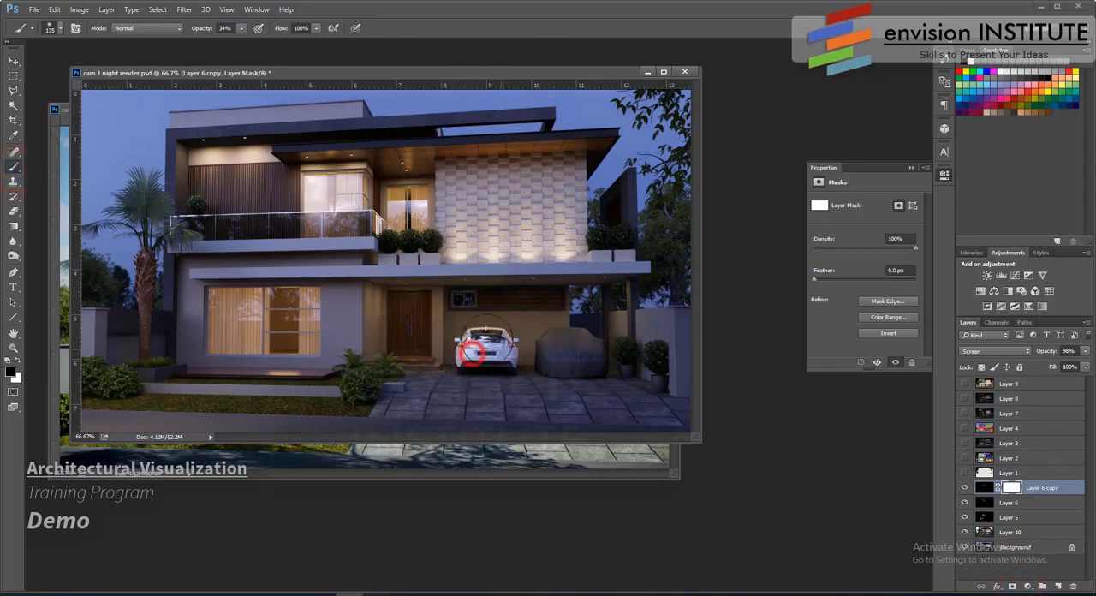
{"action": "left_click", "coordinate": [477, 351]}
{"action": "left_click", "coordinate": [493, 349]}
{"action": "left_click", "coordinate": [486, 348]}
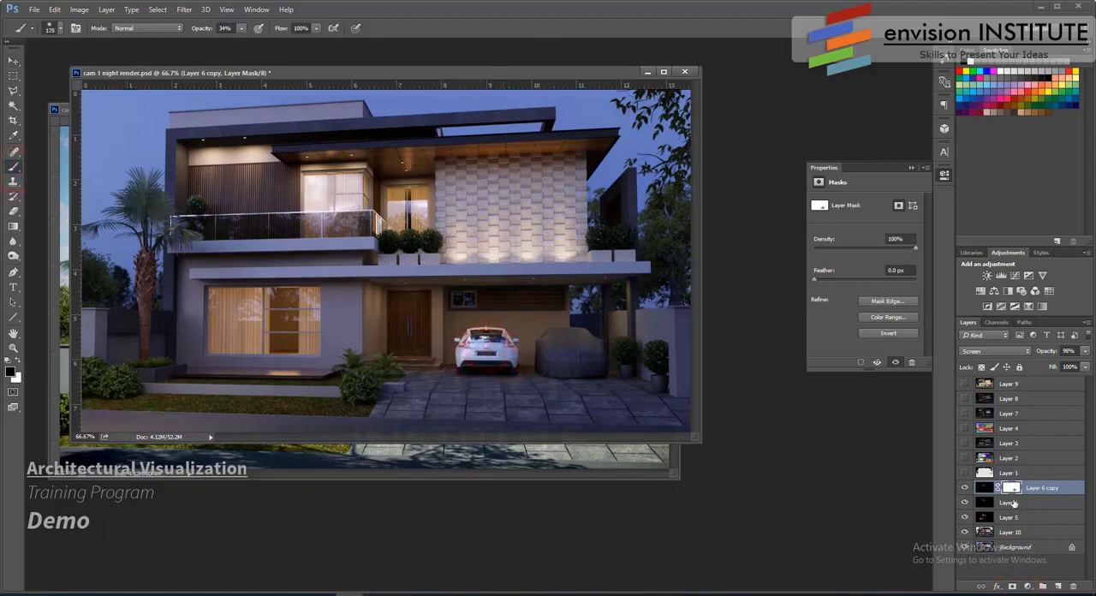
- Add a layer mask to the original Layer 6 and brush black over the white car
{"action": "left_click", "coordinate": [1018, 507]}
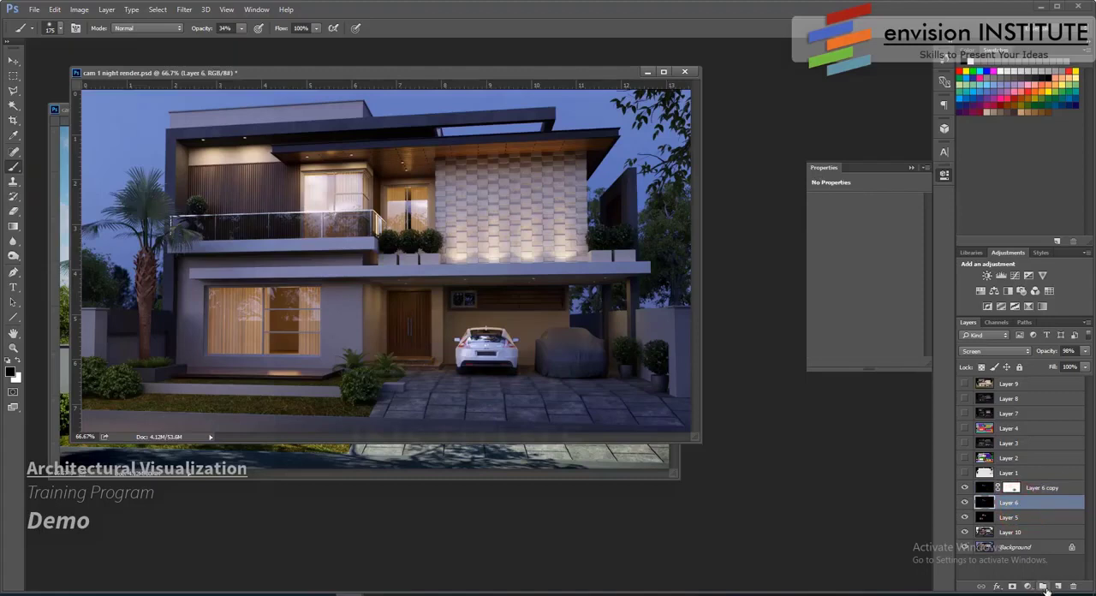
{"action": "left_click", "coordinate": [1012, 587]}
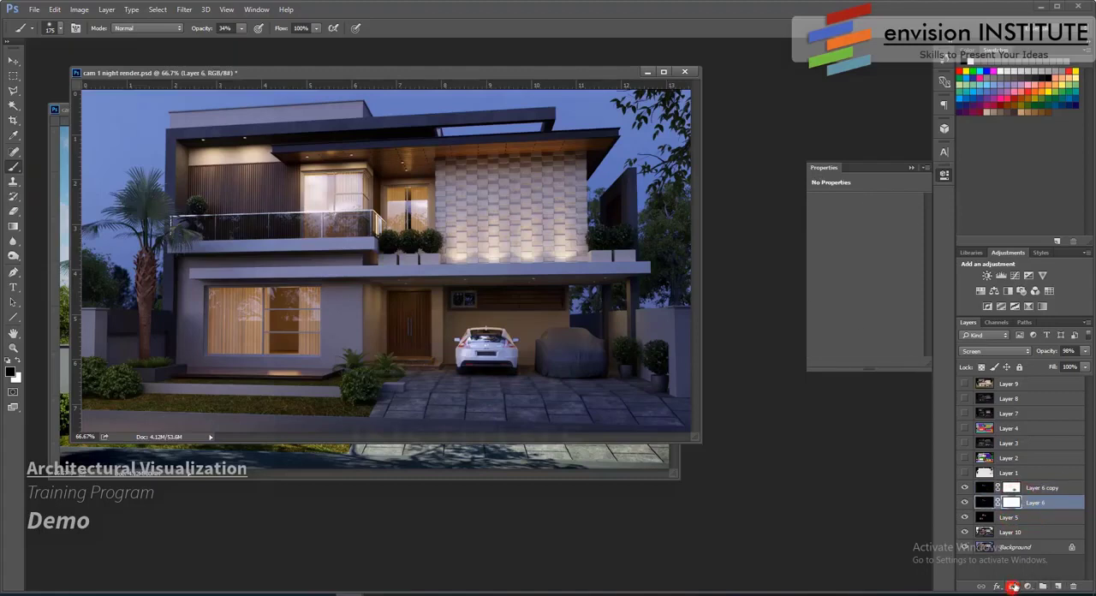
{"action": "left_click", "coordinate": [490, 346]}
{"action": "left_click", "coordinate": [471, 349]}
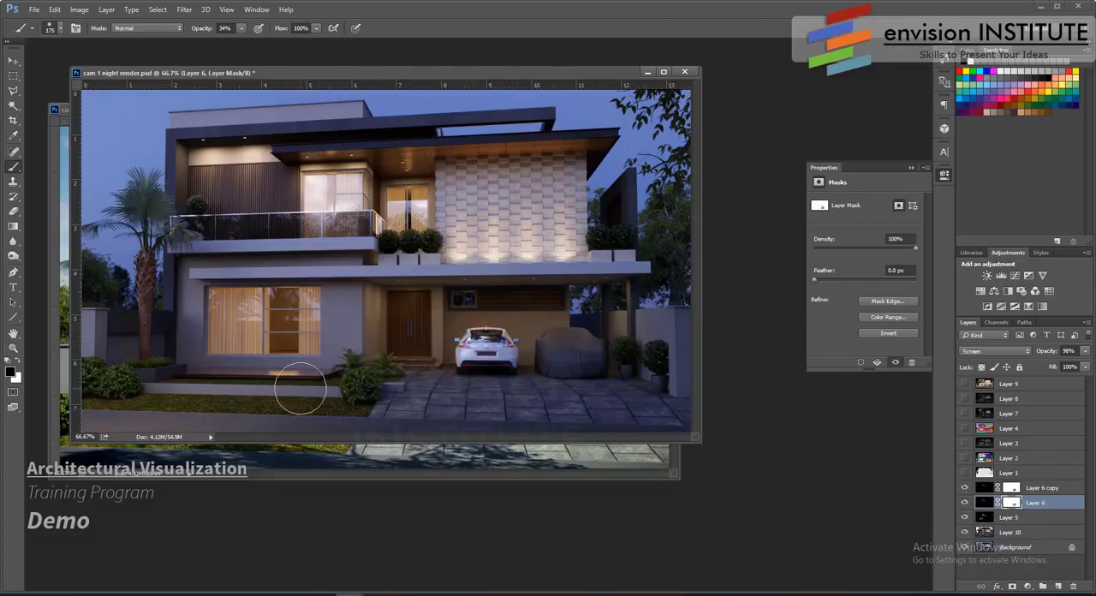
- Shrink the brush to 90 and mask out Layer 6's reflection along the ledge below the ground-floor window
{"action": "key", "text": "bracketleft"}
{"action": "key", "text": "bracketleft"}
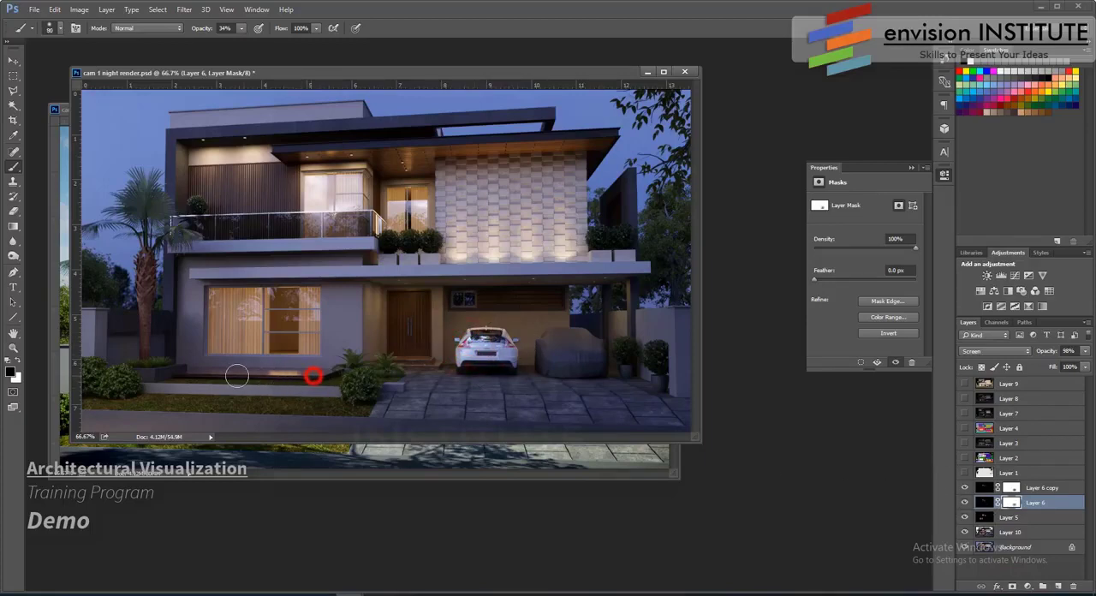
{"action": "left_click_drag", "start_coordinate": [314, 375], "coordinate": [340, 377]}
{"action": "left_click_drag", "start_coordinate": [199, 369], "coordinate": [349, 376]}
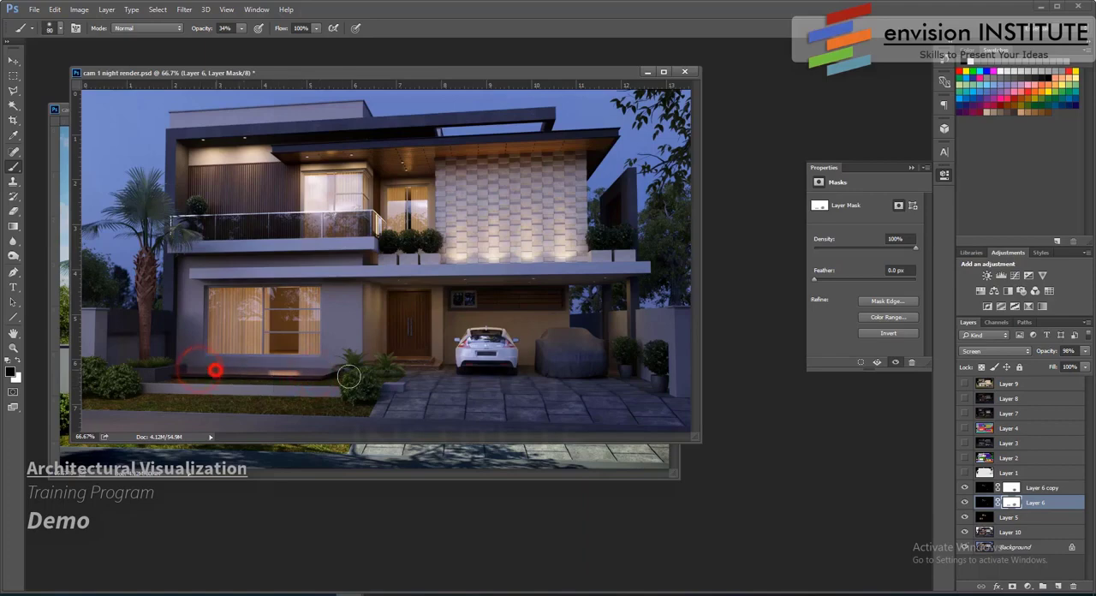
- Mask the same ledge reflection on Layer 6 copy and lower that layer's opacity to 68%
{"action": "left_click", "coordinate": [1011, 489]}
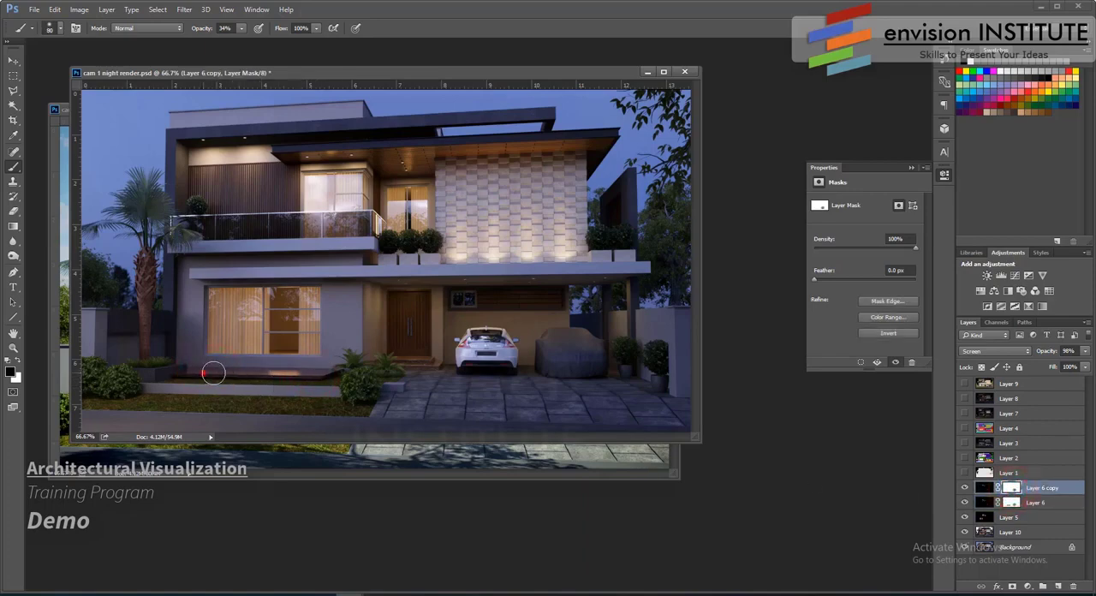
{"action": "left_click_drag", "start_coordinate": [213, 373], "coordinate": [336, 370]}
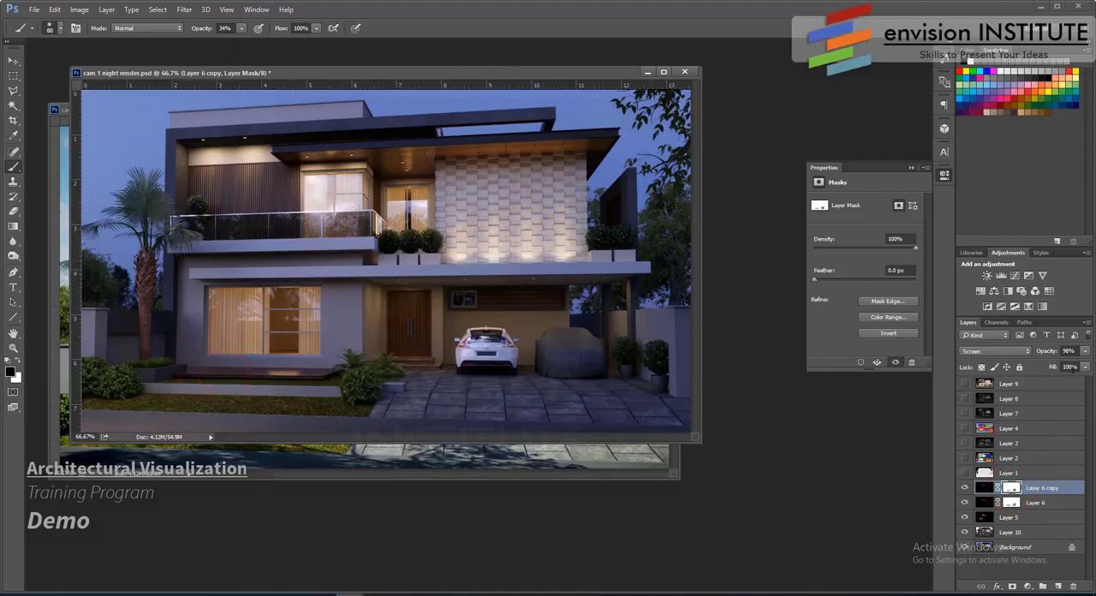
{"action": "left_click", "coordinate": [1085, 351]}
{"action": "left_click_drag", "start_coordinate": [1039, 369], "coordinate": [1042, 370]}
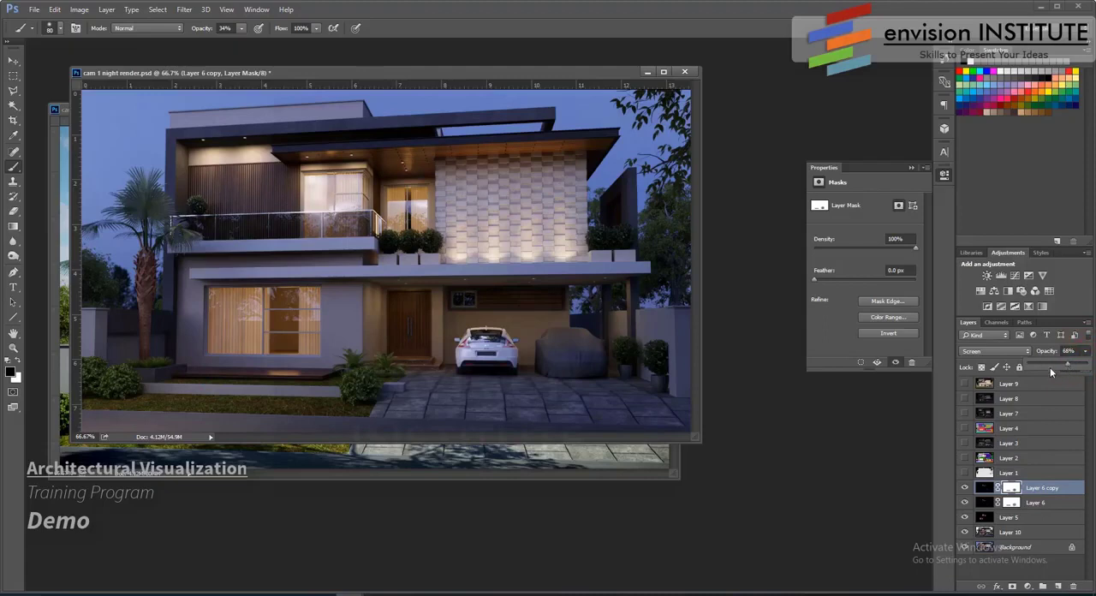
- Check the hidden element layers, show Layer 7 directly above Layer 6 copy and blend it in Screen mode
{"action": "left_click", "coordinate": [963, 444]}
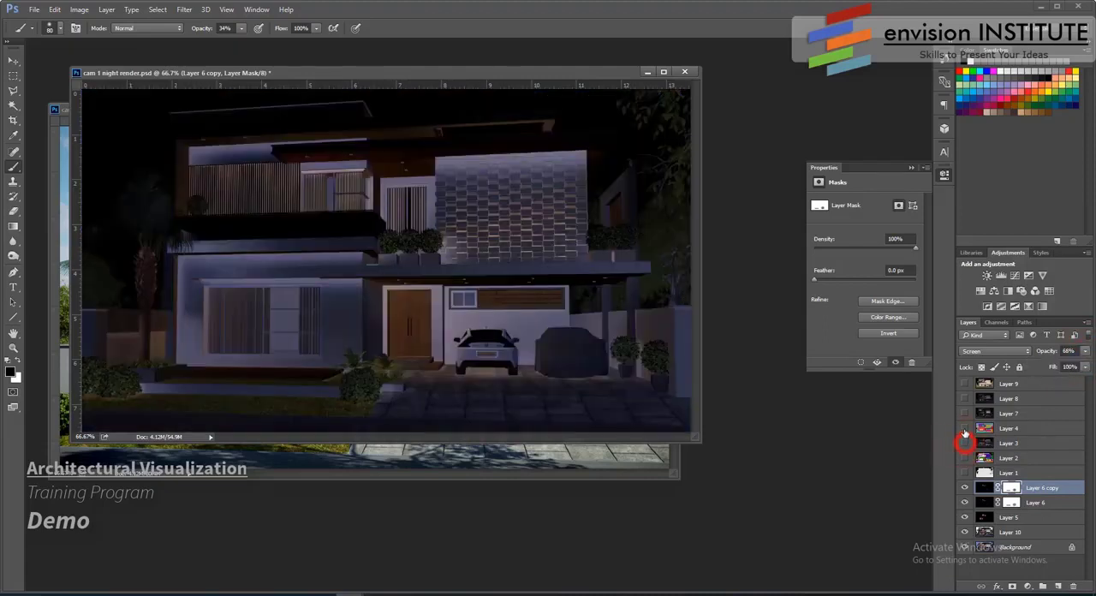
{"action": "left_click", "coordinate": [964, 429]}
{"action": "left_click", "coordinate": [964, 413]}
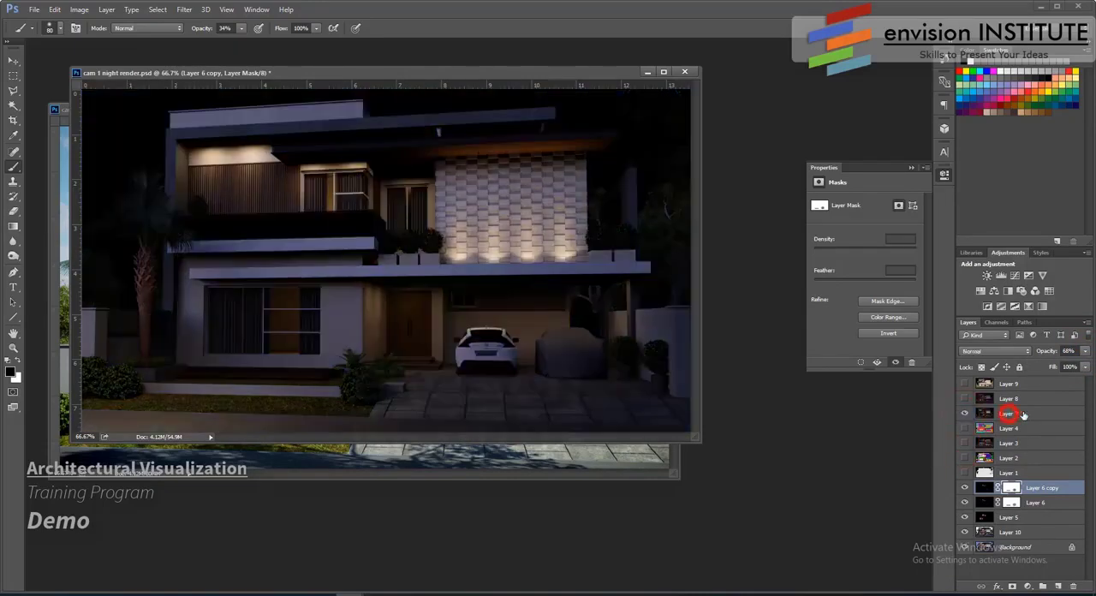
{"action": "left_click_drag", "start_coordinate": [1008, 416], "coordinate": [1008, 480]}
{"action": "left_click", "coordinate": [1005, 353]}
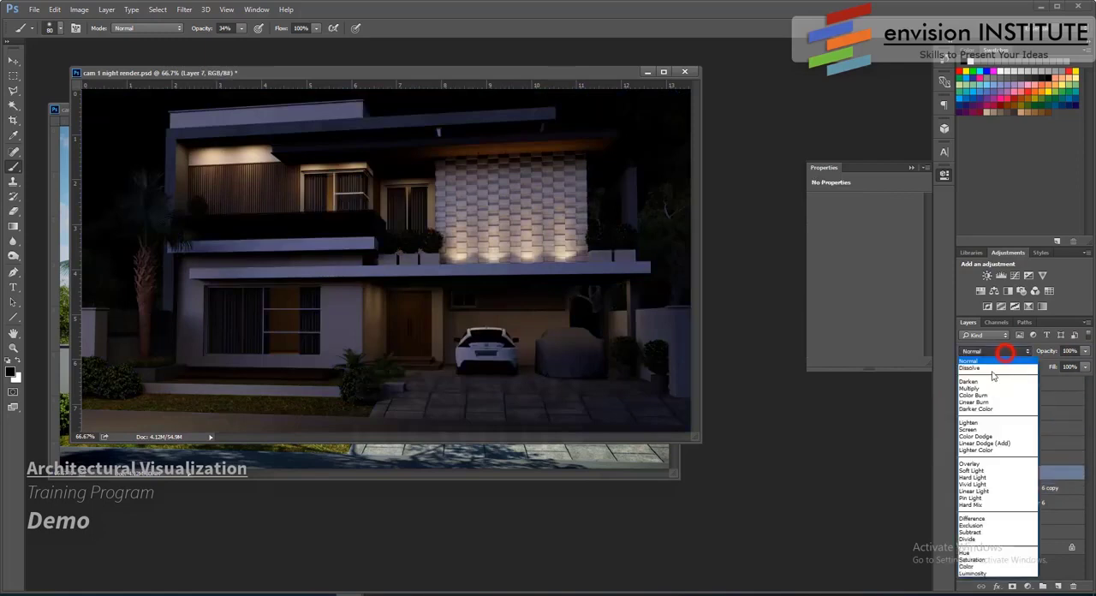
{"action": "left_click", "coordinate": [984, 426]}
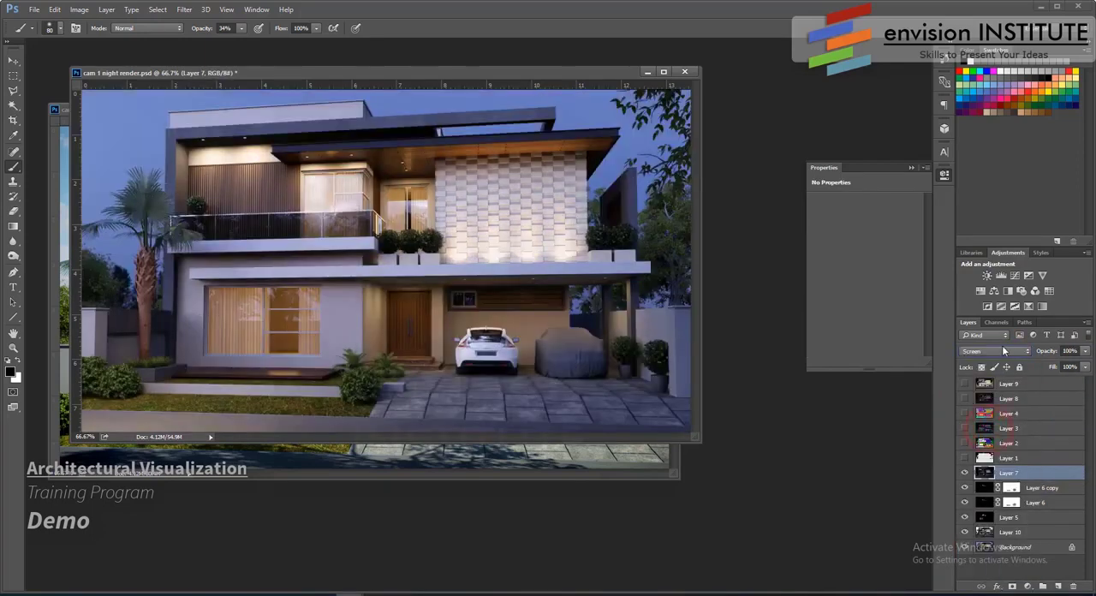
- Try Overlay blending on Layer 7 at different opacities and restore Screen mode at 100% opacity
{"action": "left_click", "coordinate": [1005, 353]}
{"action": "left_click", "coordinate": [984, 462]}
{"action": "left_click", "coordinate": [1083, 351]}
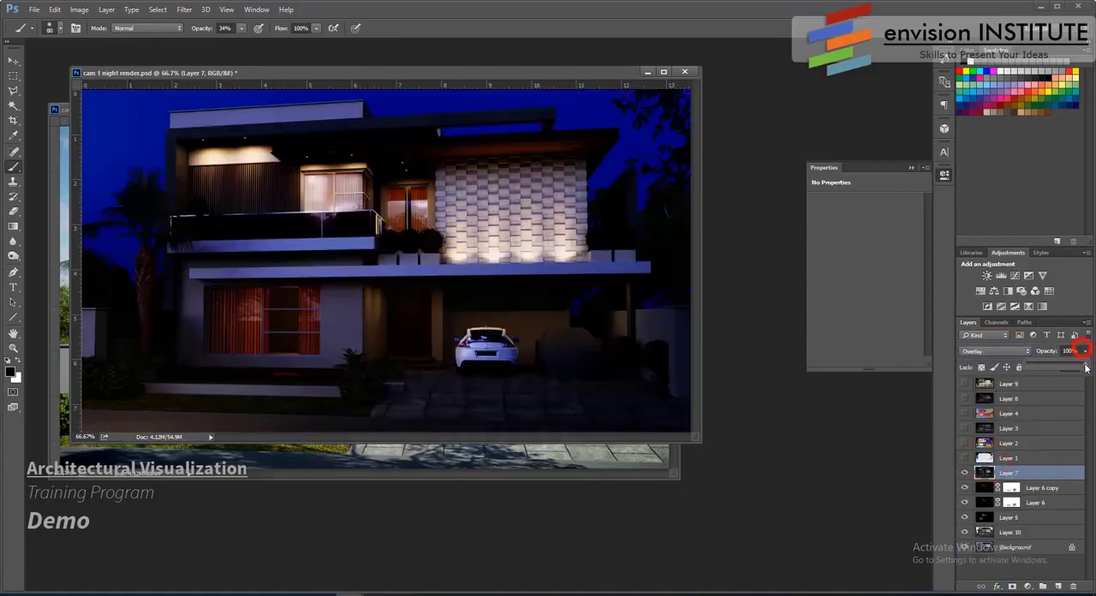
{"action": "left_click_drag", "start_coordinate": [1030, 370], "coordinate": [1085, 368]}
{"action": "left_click", "coordinate": [1014, 352]}
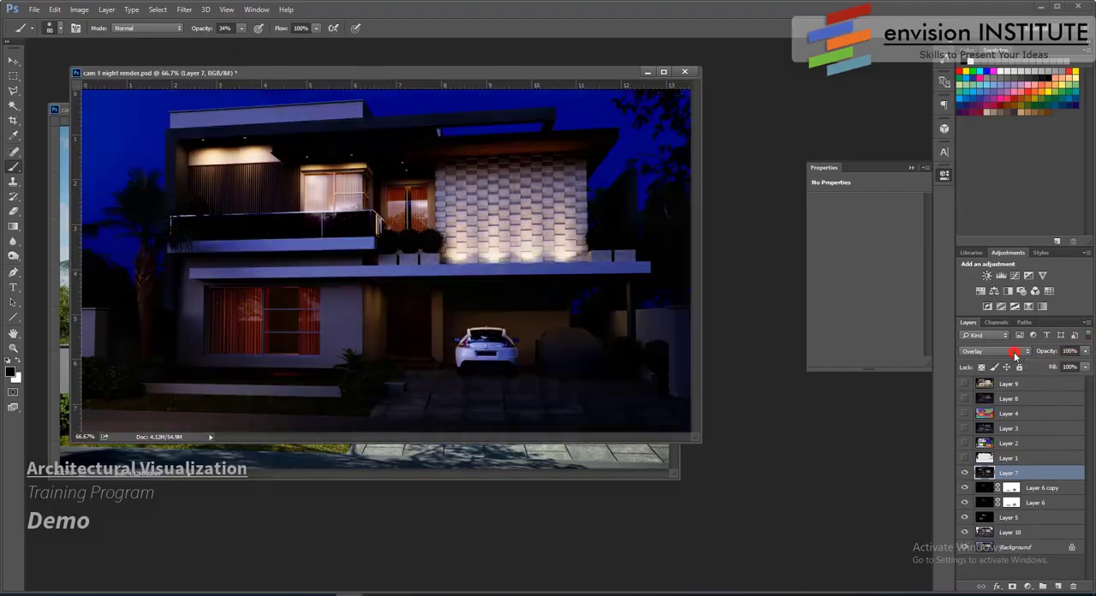
{"action": "left_click", "coordinate": [969, 429]}
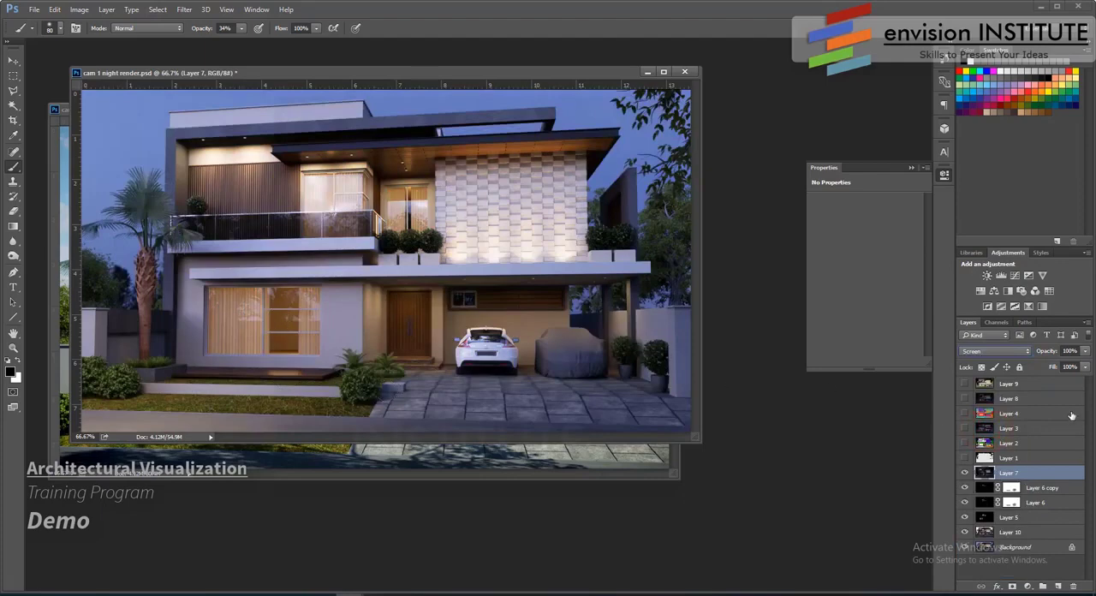
- Lower Layer 7's opacity to 71%
{"action": "left_click", "coordinate": [1085, 351]}
{"action": "left_click_drag", "start_coordinate": [1039, 368], "coordinate": [1037, 368]}
{"action": "left_click_drag", "start_coordinate": [1020, 366], "coordinate": [1068, 372]}
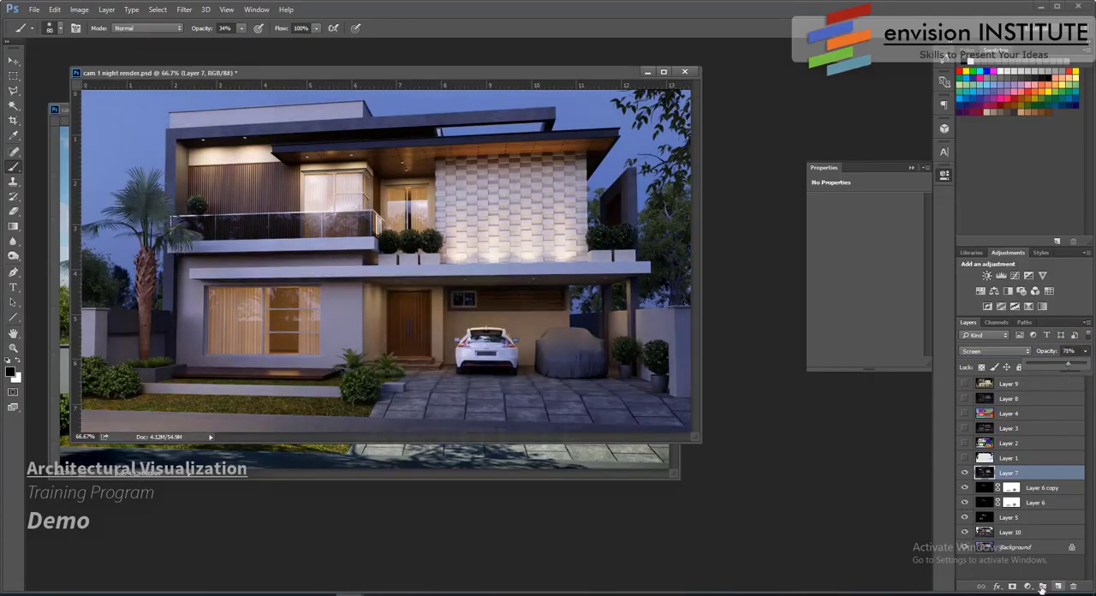
- Add a layer mask to Layer 7 and invert it to black so the layer's effect is hidden
{"action": "left_click", "coordinate": [1011, 586]}
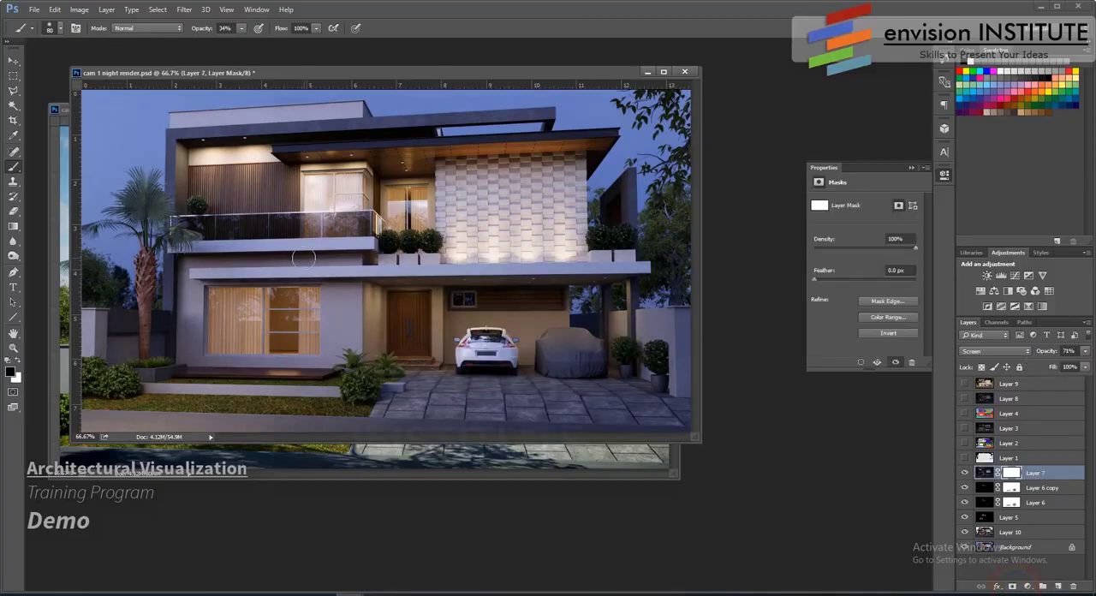
{"action": "key", "text": "ctrl+i"}
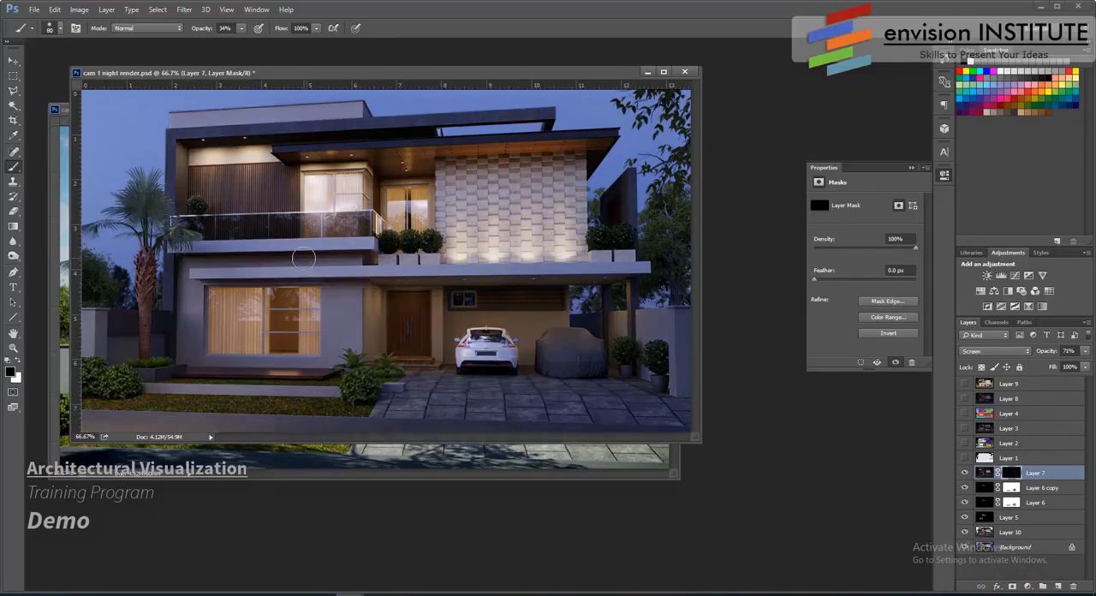
{"action": "key", "text": "ctrl+i"}
{"action": "key", "text": "ctrl+i"}
- Enlarge a white brush to 200, paint Layer 7 back in over the lit upper-floor walls, and compare with the layer hidden
{"action": "key", "text": "x"}
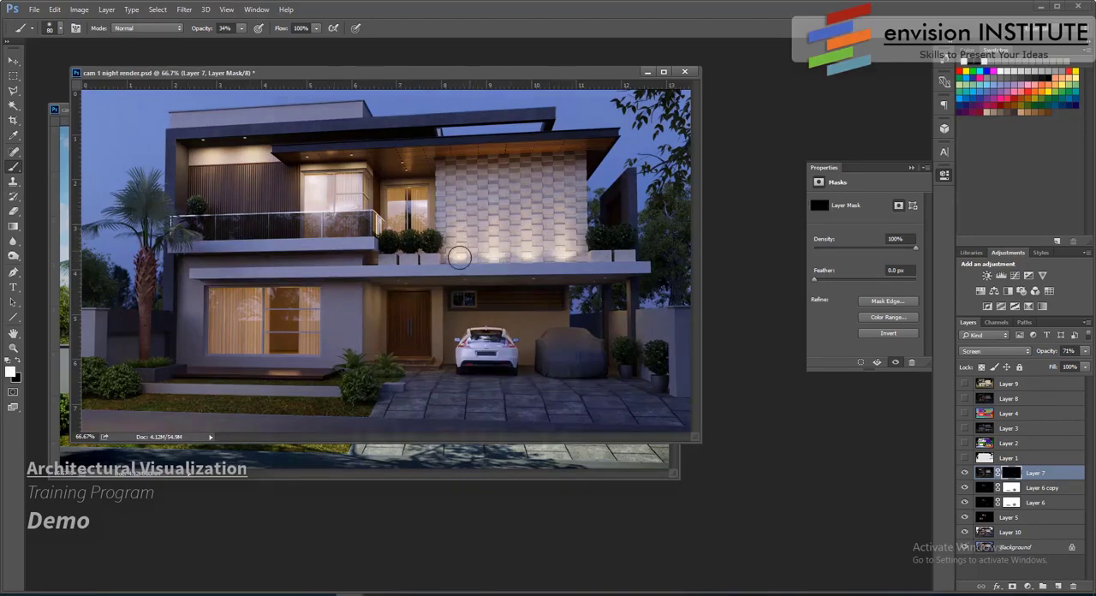
{"action": "key", "text": "bracketright"}
{"action": "key", "text": "bracketright"}
{"action": "key", "text": "bracketright"}
{"action": "key", "text": "bracketright"}
{"action": "left_click", "coordinate": [452, 247]}
{"action": "key", "text": "bracketright"}
{"action": "key", "text": "bracketright"}
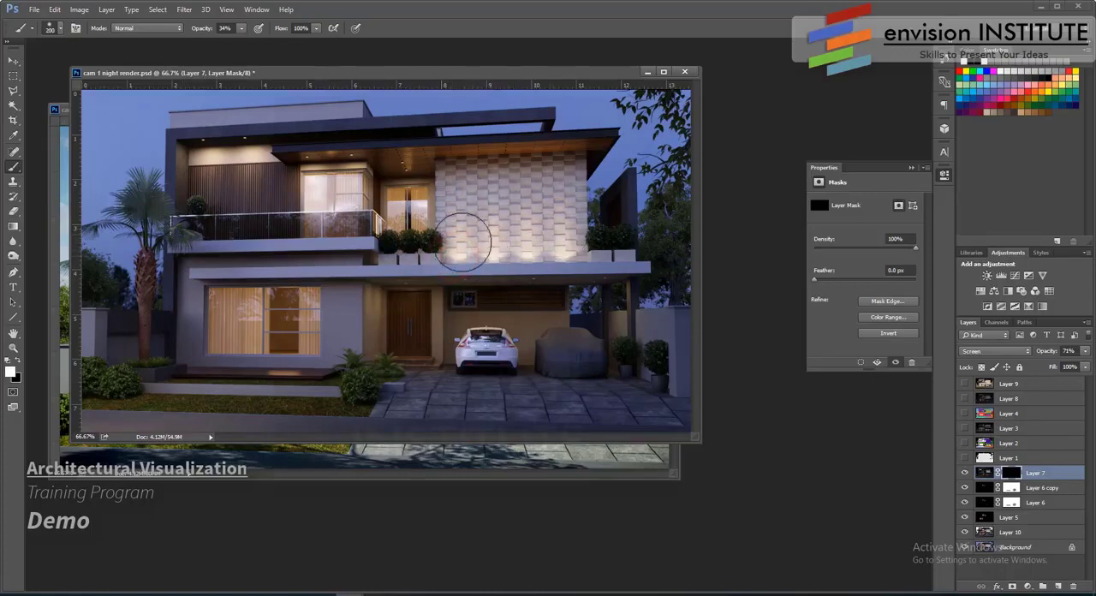
{"action": "left_click", "coordinate": [448, 243]}
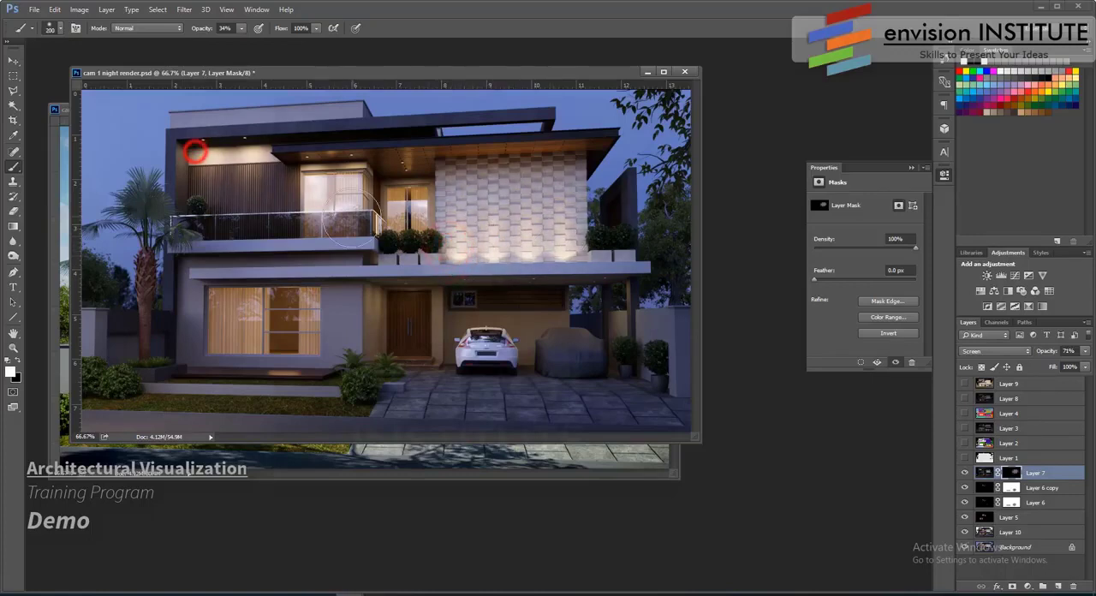
{"action": "left_click", "coordinate": [964, 473]}
{"action": "left_click", "coordinate": [964, 473]}
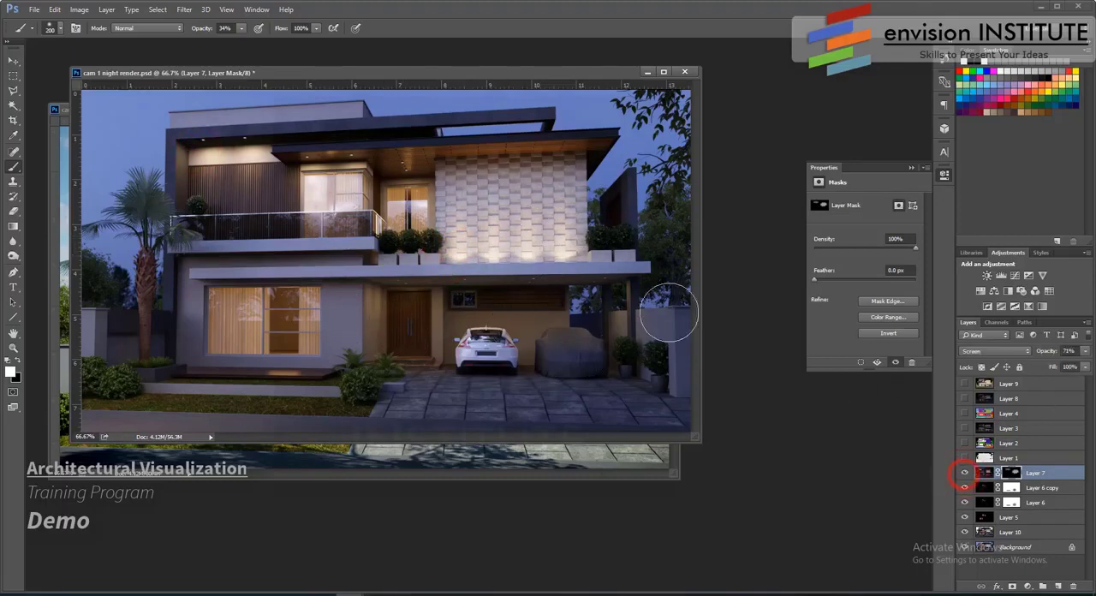
{"action": "left_click", "coordinate": [965, 398]}
{"action": "left_click", "coordinate": [965, 398]}
- Add a Curves adjustment above Layer 7, apply its automatic correction and lower its opacity to 45%
{"action": "left_click", "coordinate": [1028, 586]}
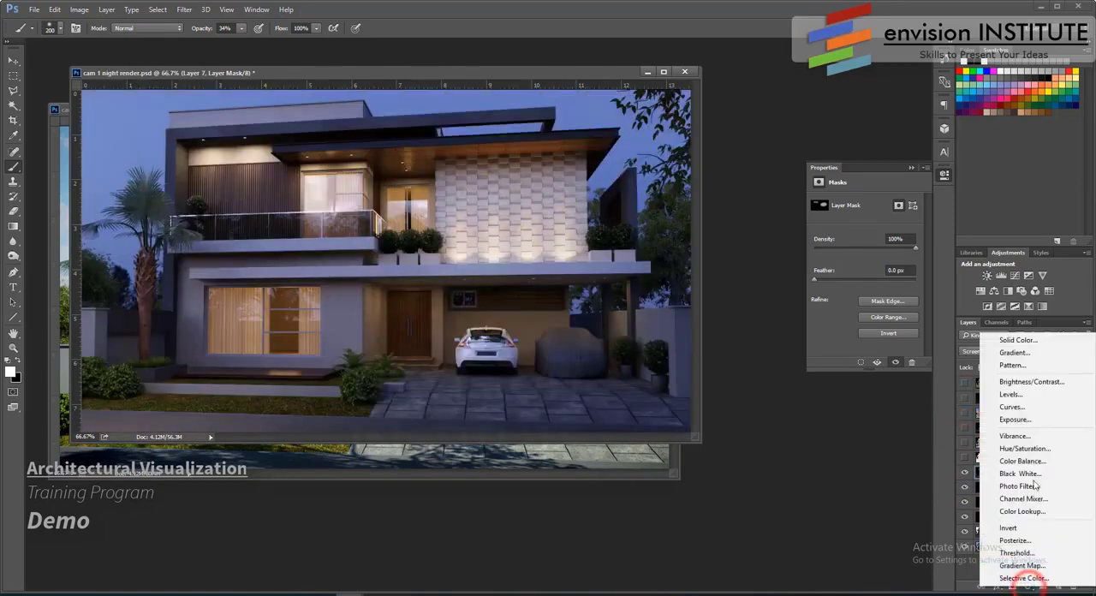
{"action": "left_click", "coordinate": [1027, 408]}
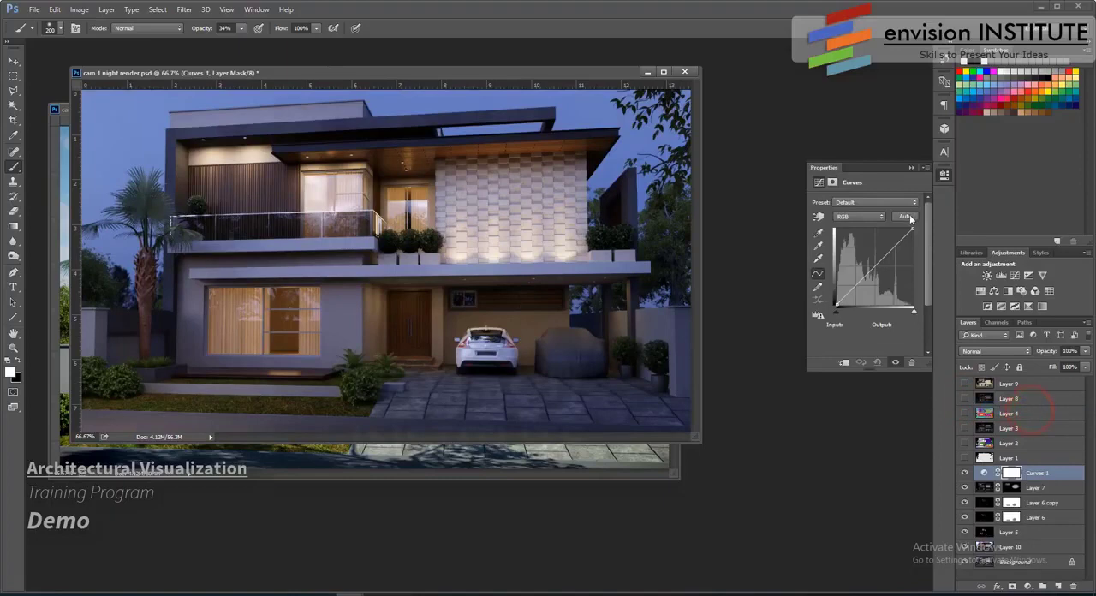
{"action": "left_click", "coordinate": [905, 216]}
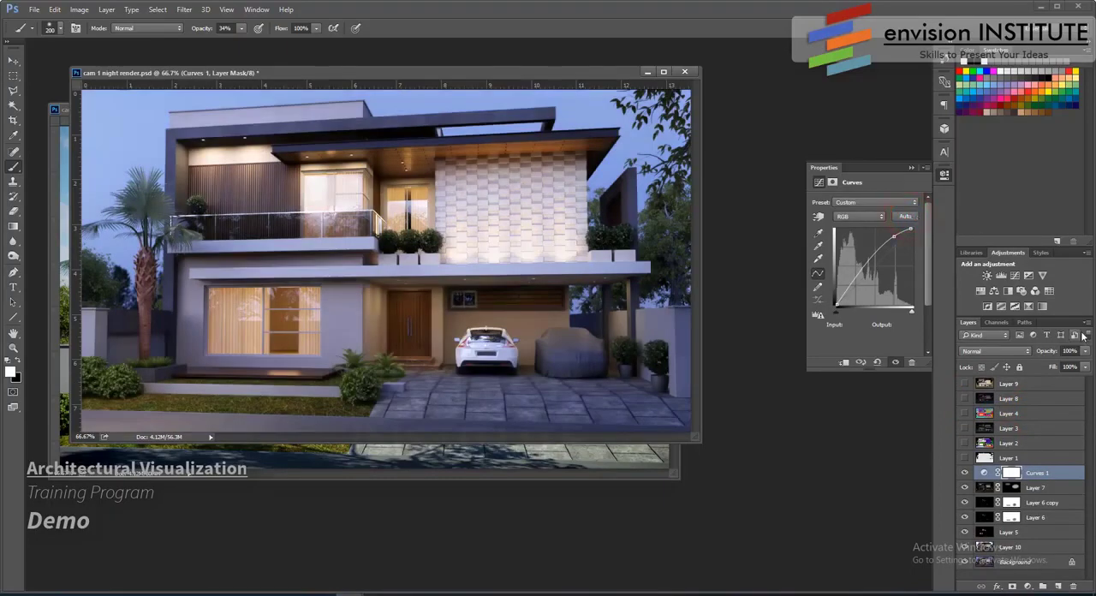
{"action": "left_click", "coordinate": [1084, 351]}
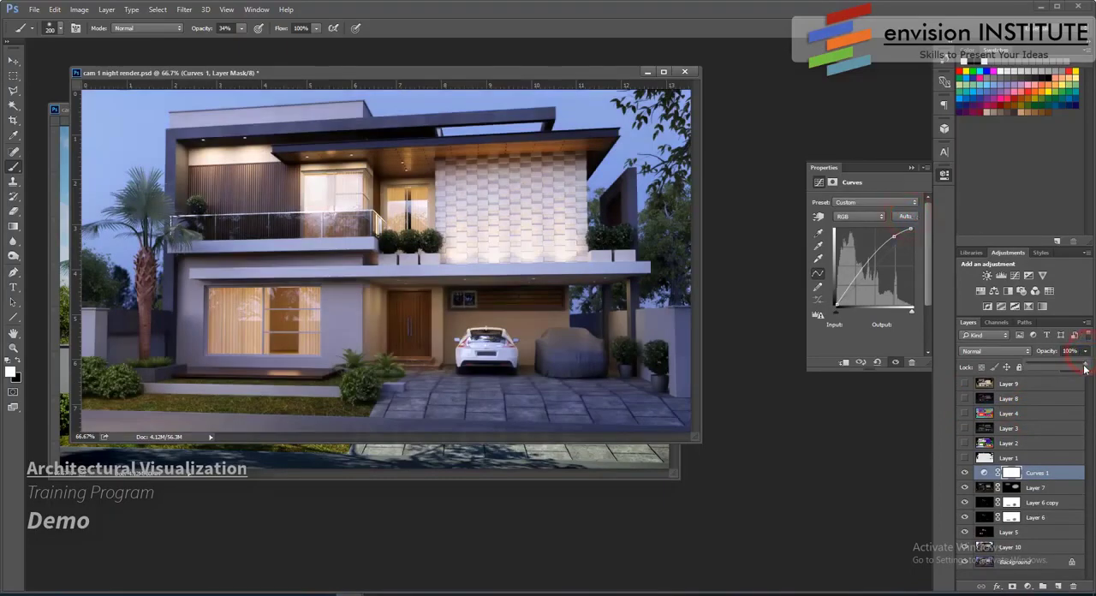
{"action": "left_click_drag", "start_coordinate": [1044, 366], "coordinate": [1054, 370]}
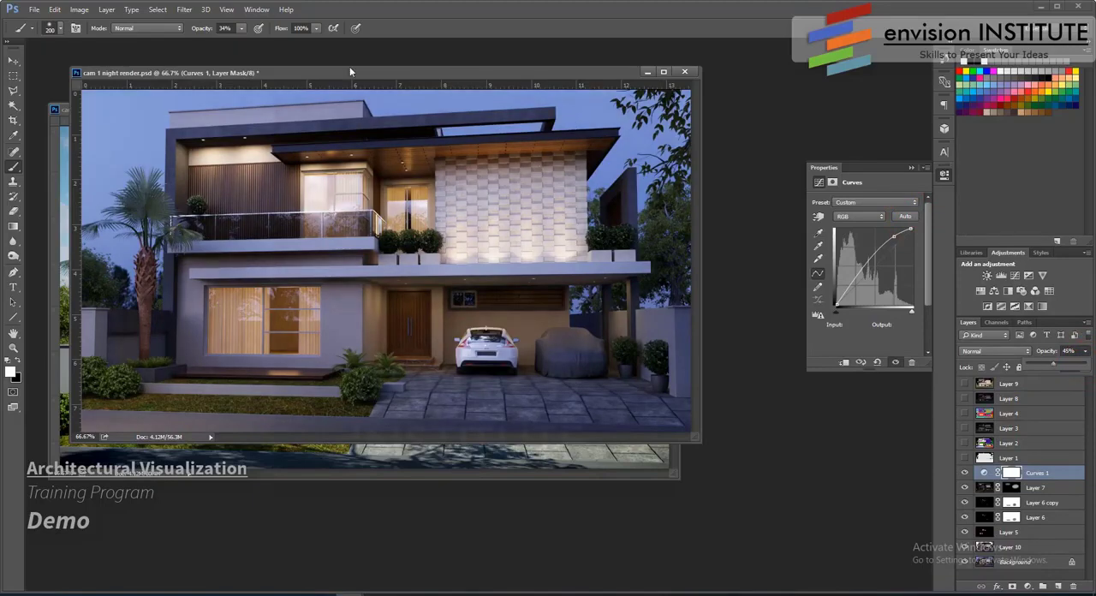
- Copy Layer 12 and Layer 12 copy from cam 1 day render.psd into the night render above Curves 1 and position them over the image
{"action": "left_click", "coordinate": [13, 61]}
{"action": "left_click", "coordinate": [62, 109]}
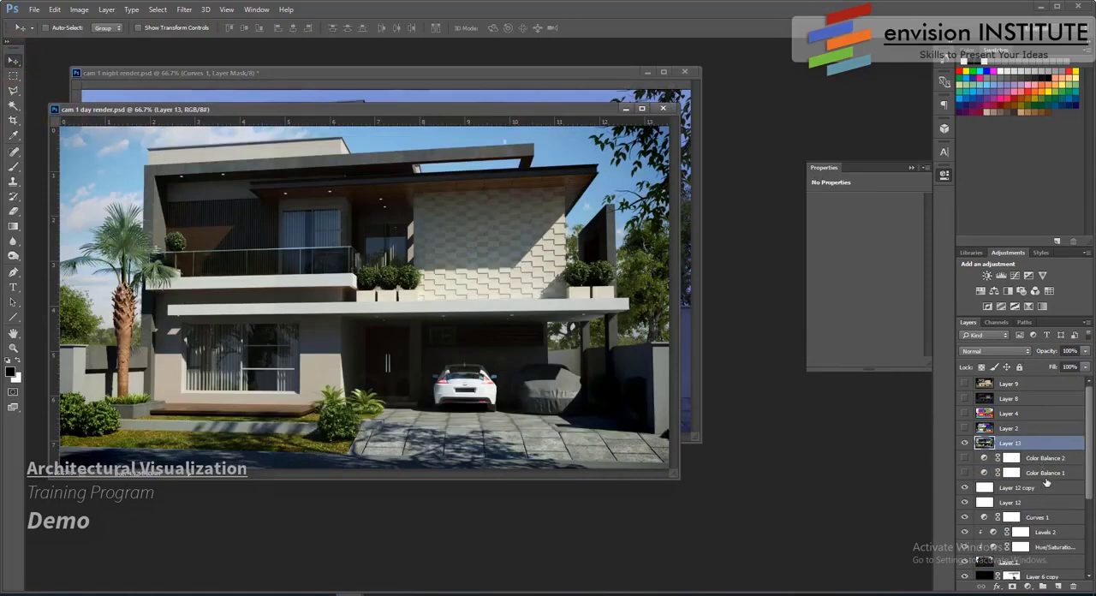
{"action": "left_click", "coordinate": [1039, 503]}
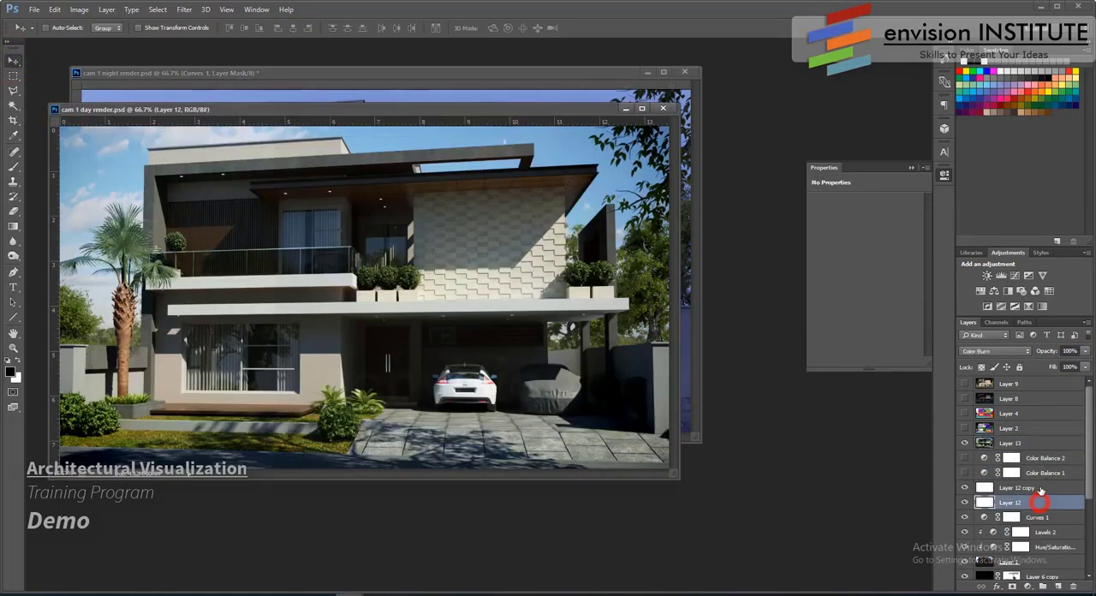
{"action": "left_click", "coordinate": [1040, 489], "text": "shift"}
{"action": "left_click_drag", "start_coordinate": [1030, 489], "coordinate": [680, 91]}
{"action": "left_click_drag", "start_coordinate": [519, 176], "coordinate": [227, 335]}
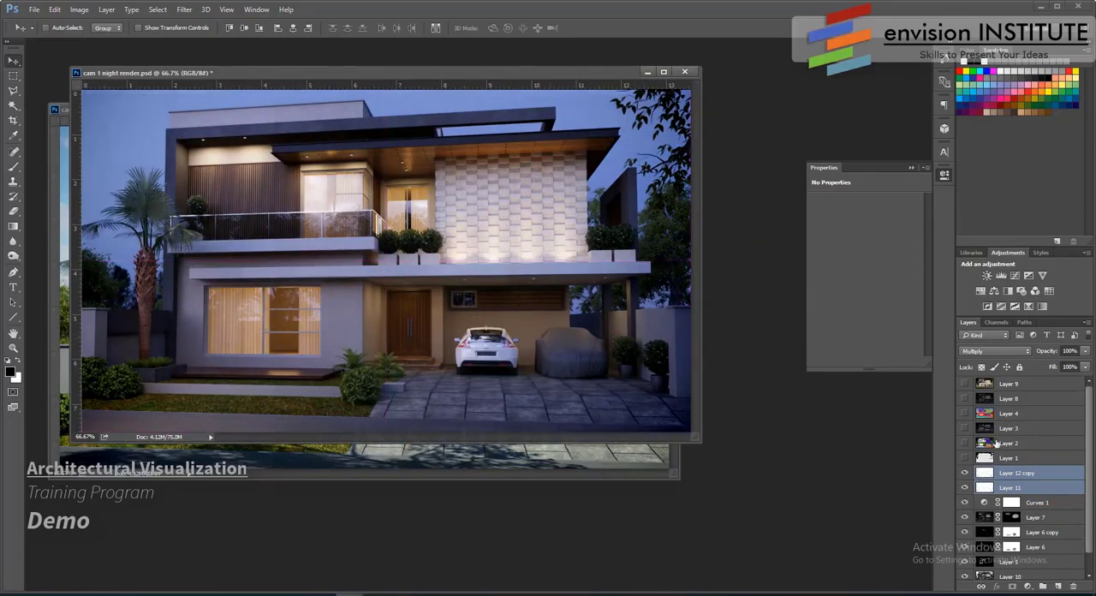
- Save the night render PSD and save a JPEG copy at Maximum quality with the Baseline ("Standard") format
{"action": "left_click", "coordinate": [35, 10]}
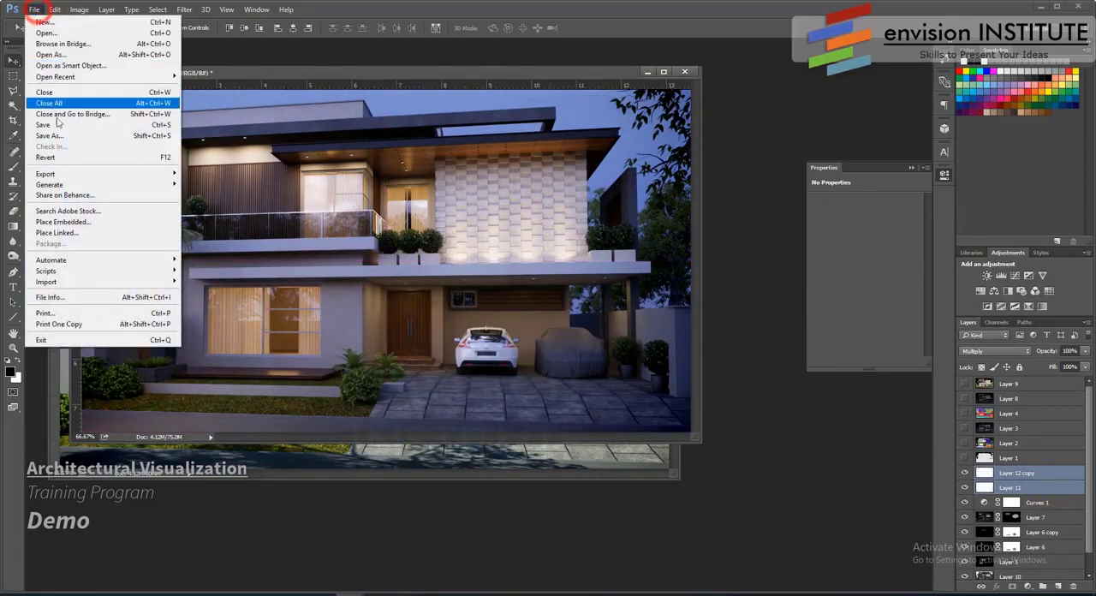
{"action": "left_click", "coordinate": [59, 129]}
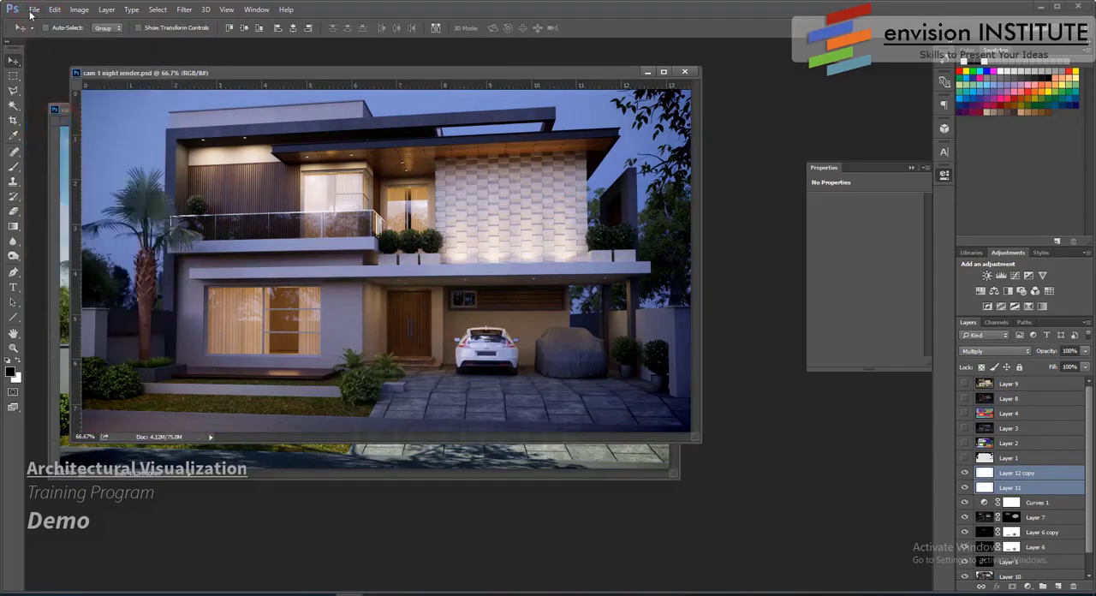
{"action": "left_click", "coordinate": [34, 9]}
{"action": "left_click", "coordinate": [58, 137]}
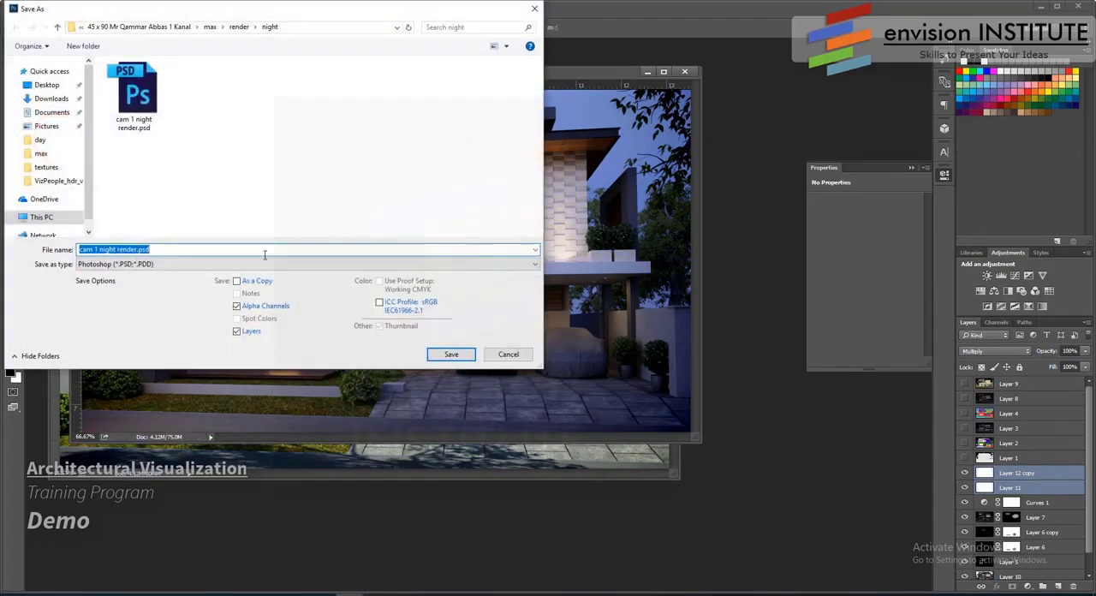
{"action": "left_click", "coordinate": [242, 265]}
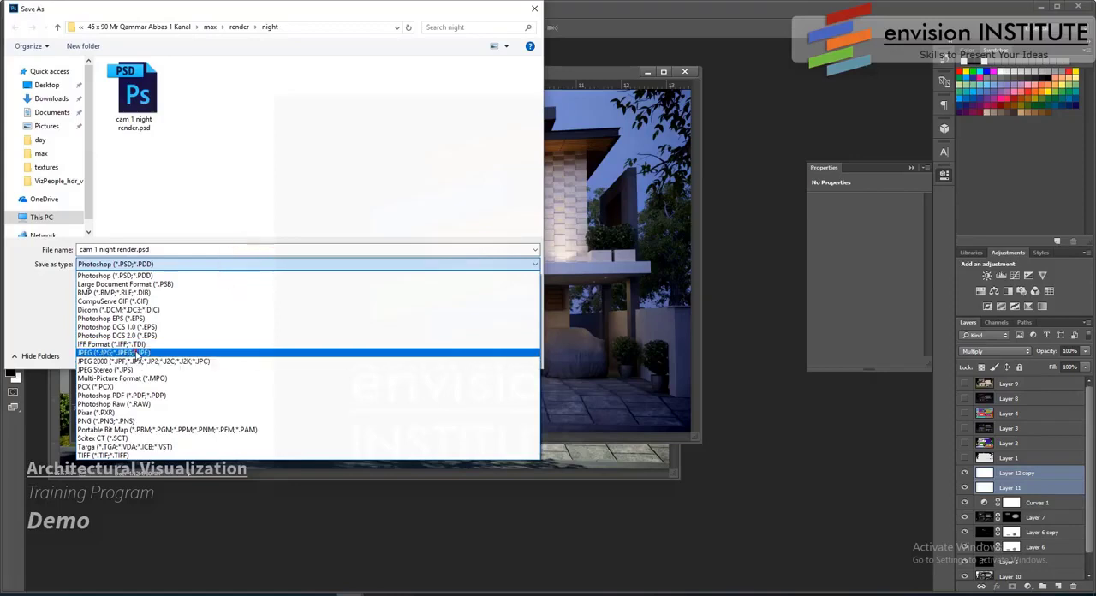
{"action": "left_click", "coordinate": [134, 348]}
{"action": "left_click", "coordinate": [452, 356]}
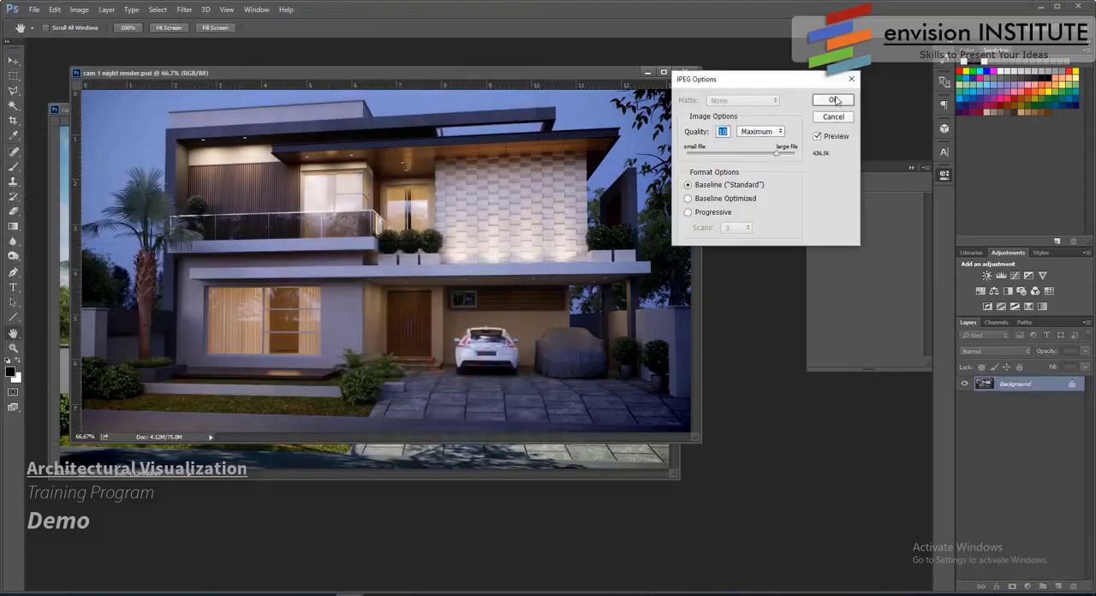
{"action": "left_click", "coordinate": [833, 100]}
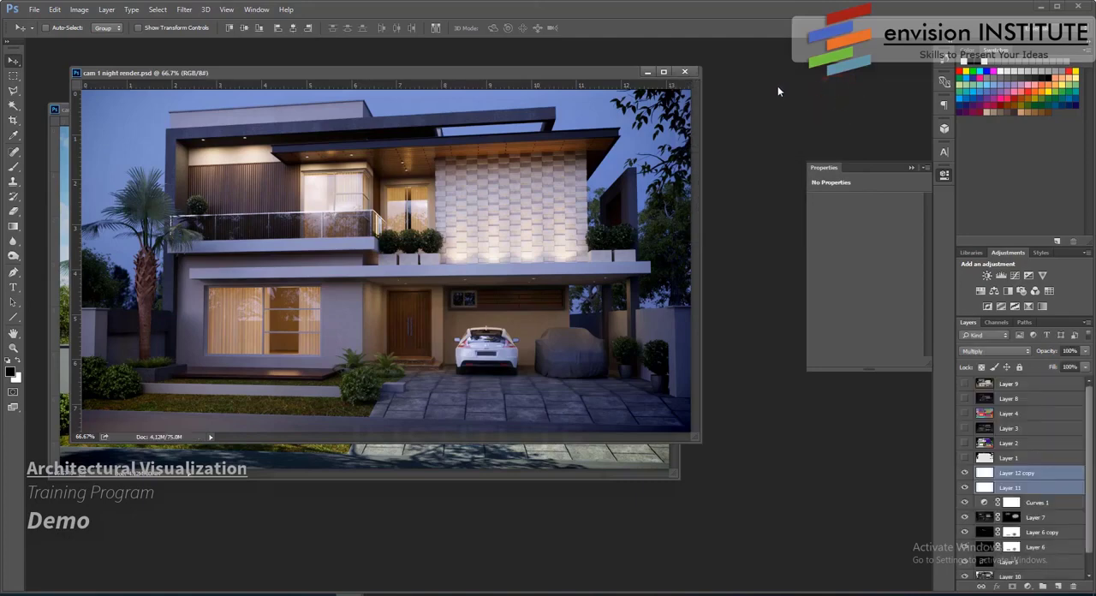